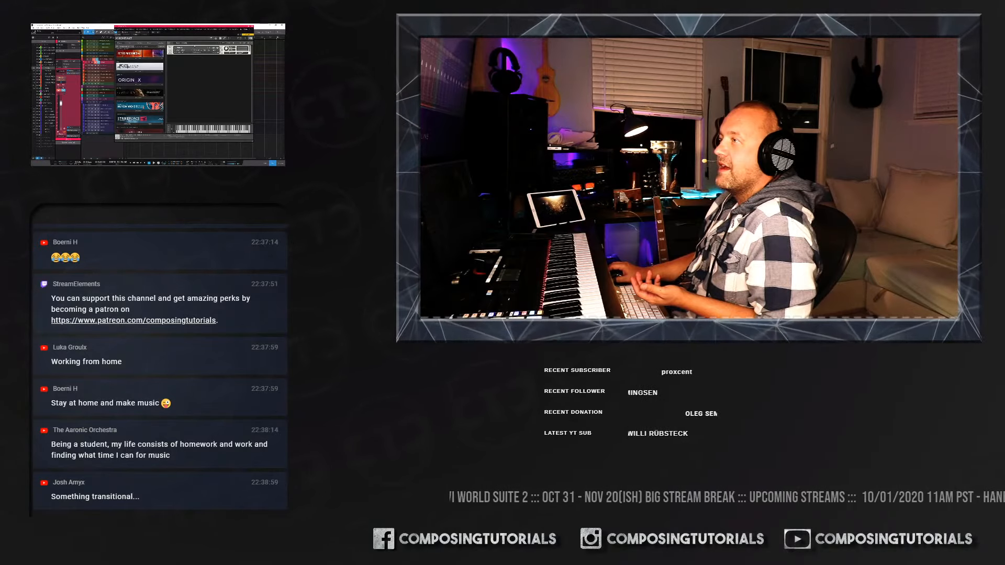
Step: Browse the Kontakt library list on the Piano track and close its instrument window
left_click_drag(191, 27, 144, 27)
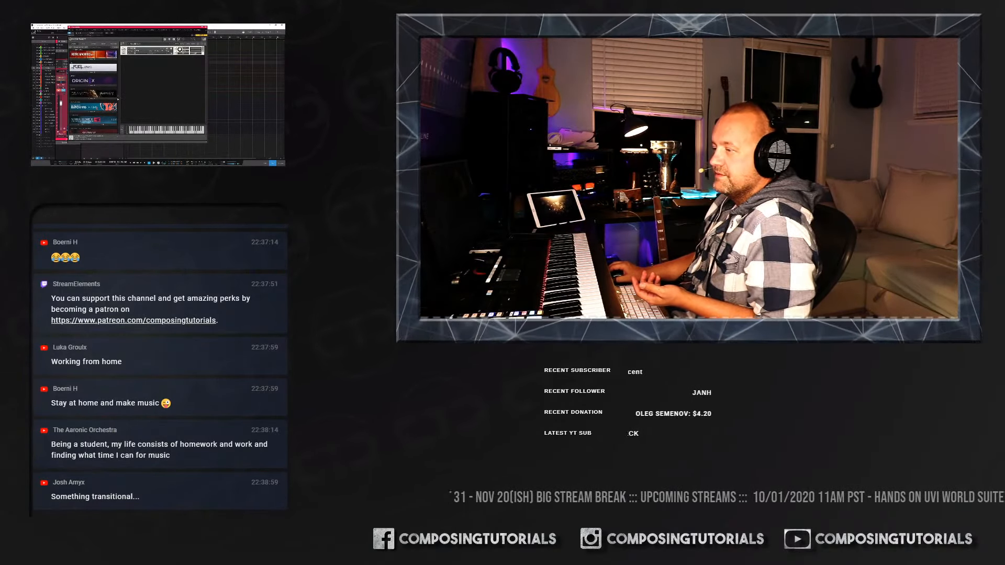
scroll(94, 93, "down", 5)
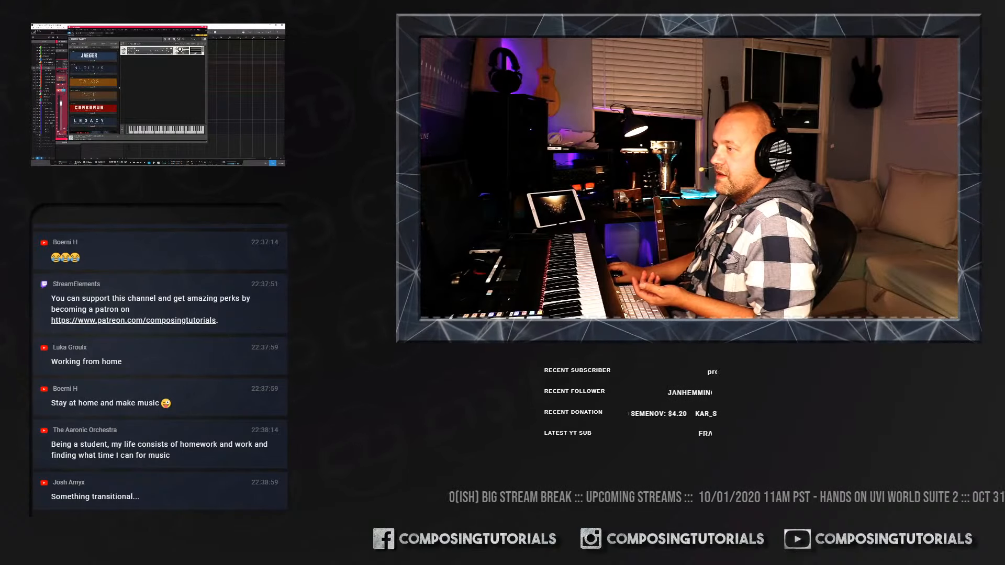
scroll(107, 92, "down", 5)
scroll(106, 92, "down", 5)
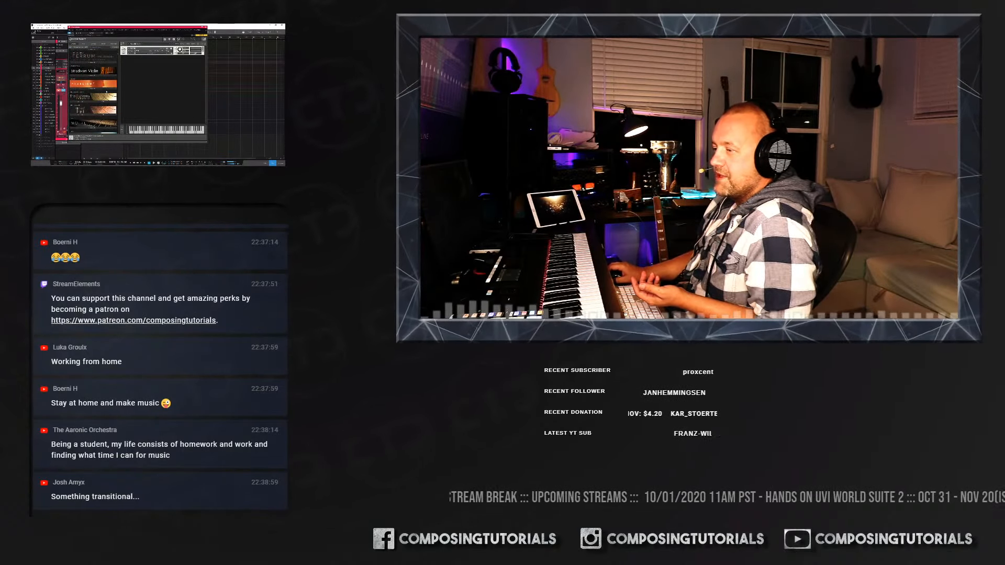
scroll(106, 92, "down", 5)
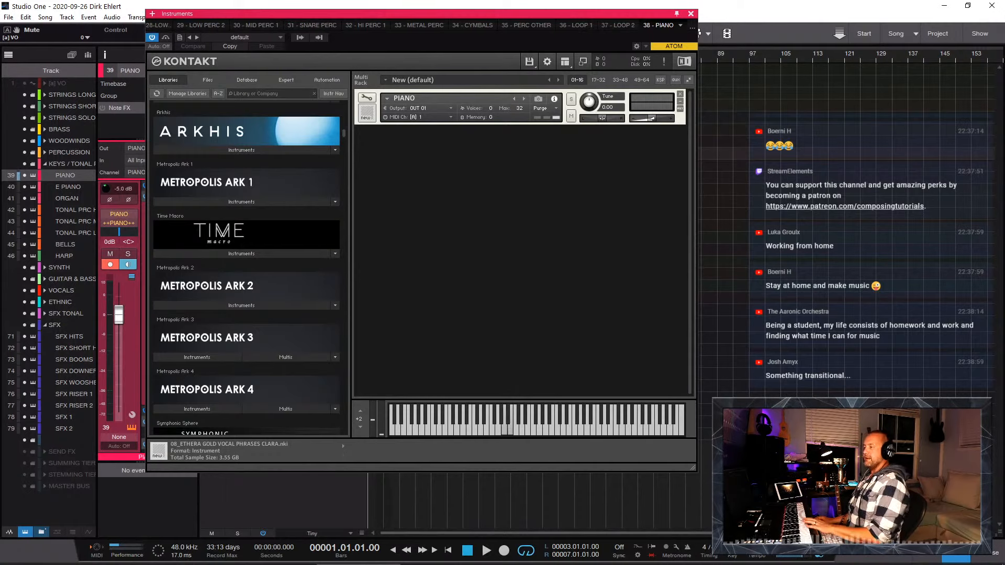
left_click(691, 13)
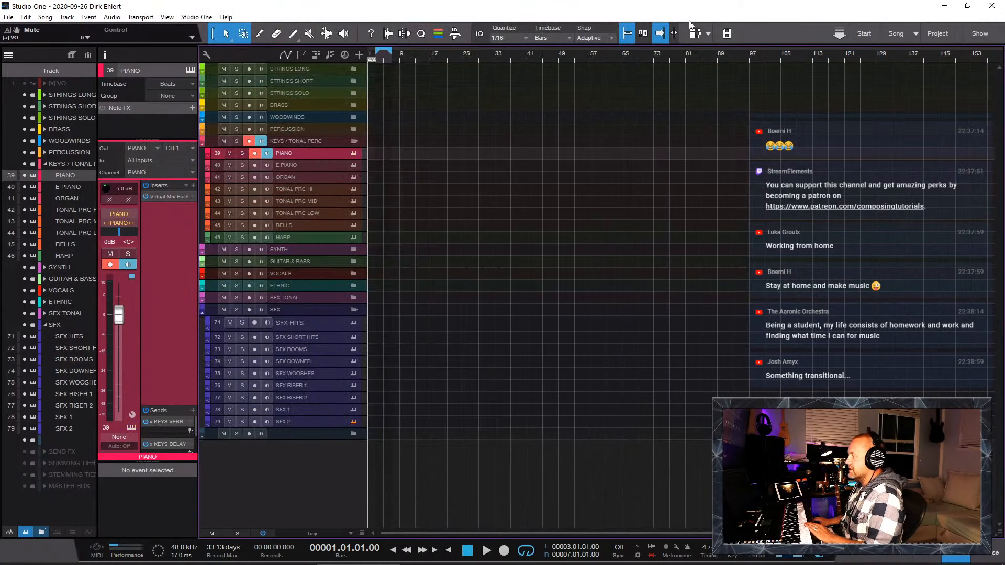
Step: Select the Vocals folder and expand it to show its choir and solo vocal tracks
left_click(292, 298)
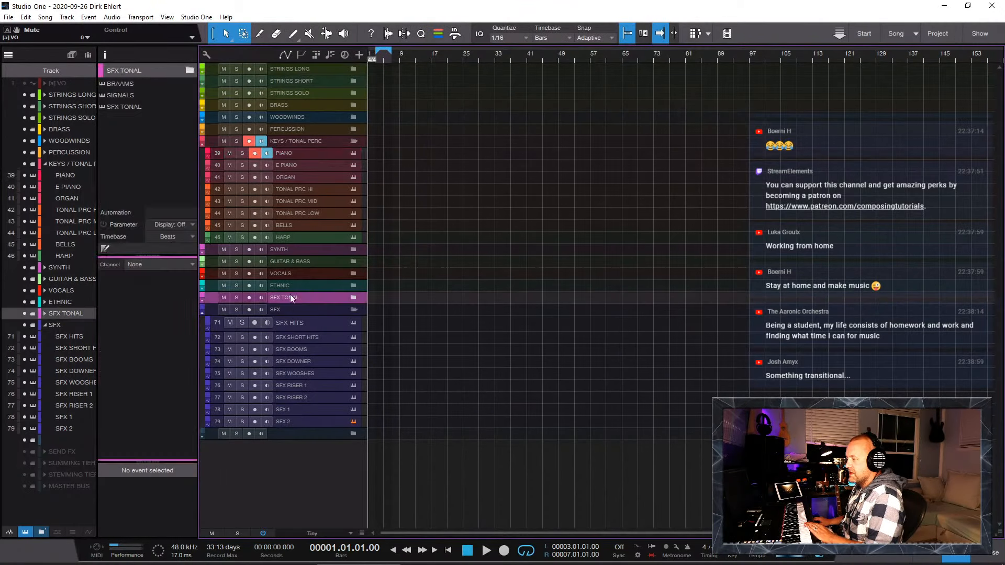
left_click(286, 266)
left_click(277, 273)
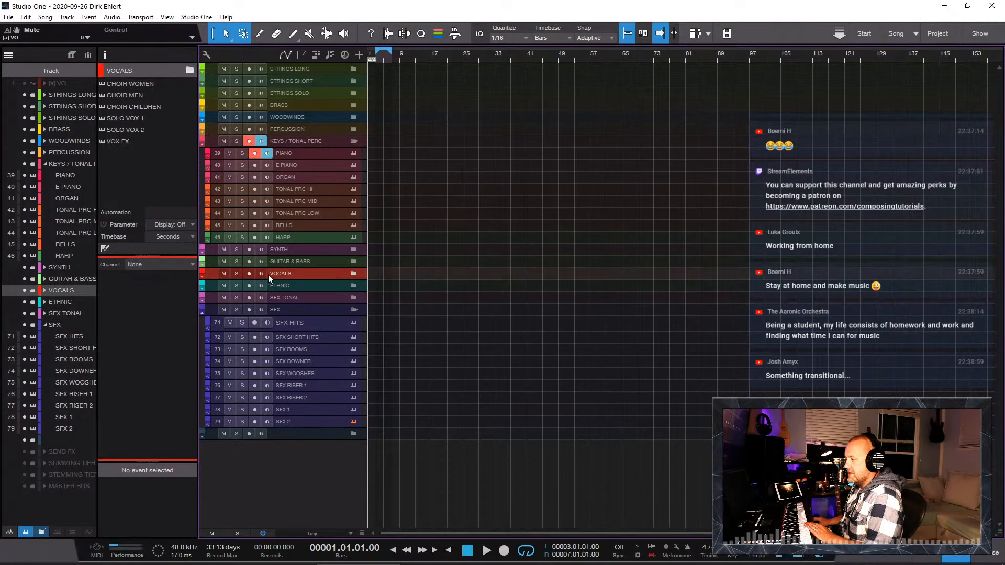
left_click(203, 276)
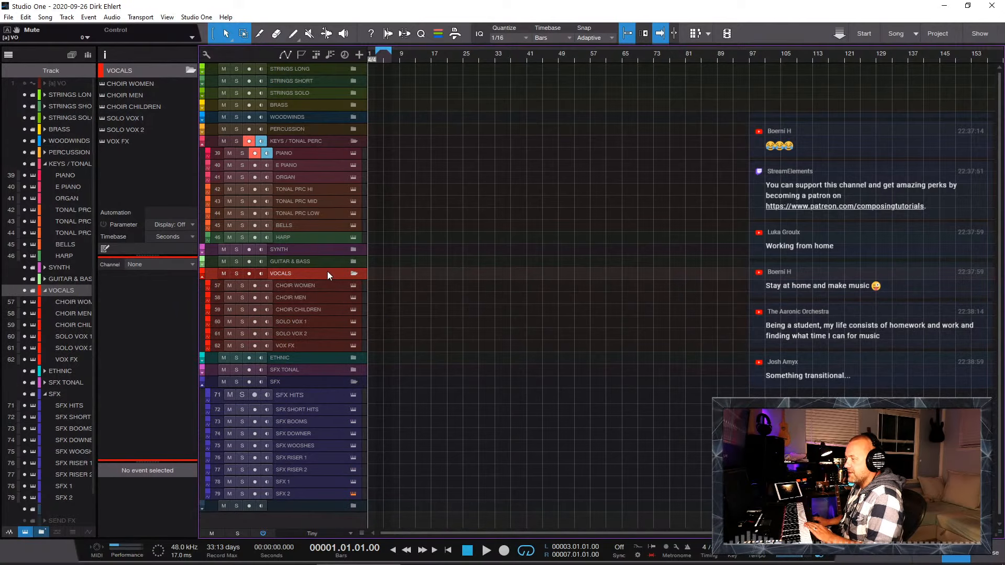
Step: Collapse the Keys / Tonal Perc folder and expand the Percussion folder in the track list
left_click(296, 156)
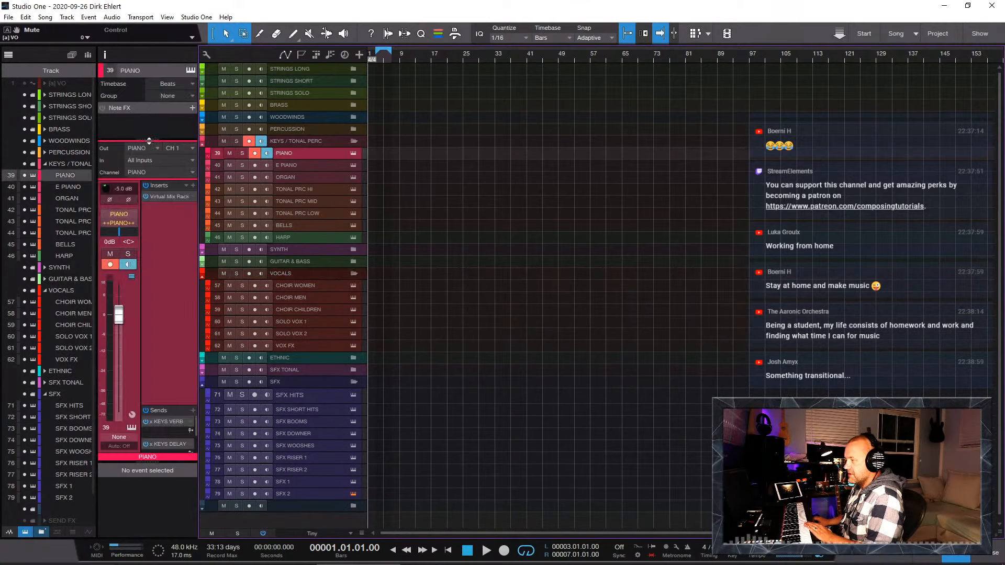
left_click(203, 143)
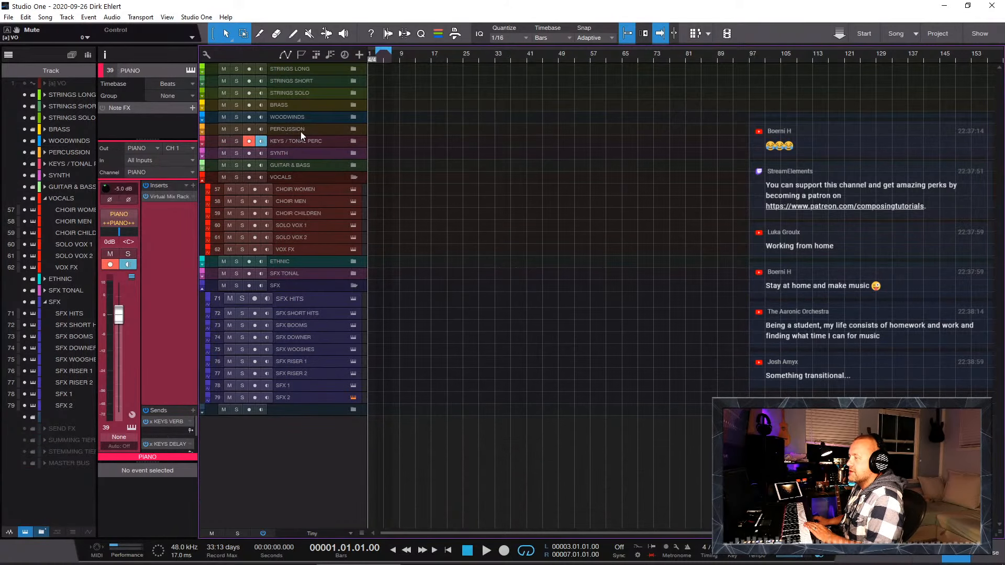
left_click(301, 131)
left_click(203, 131)
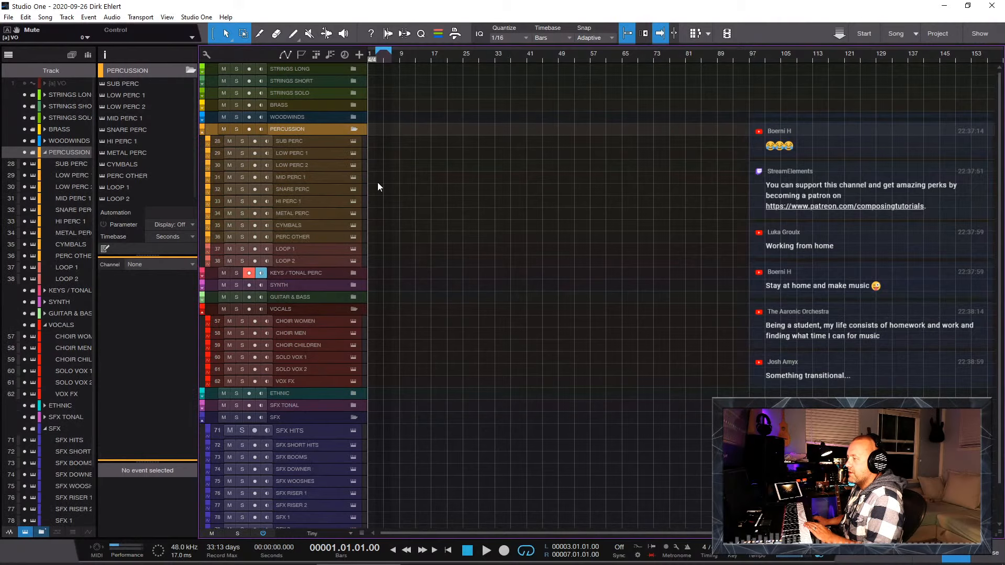
scroll(377, 183, "down", 3)
scroll(376, 183, "up", 3)
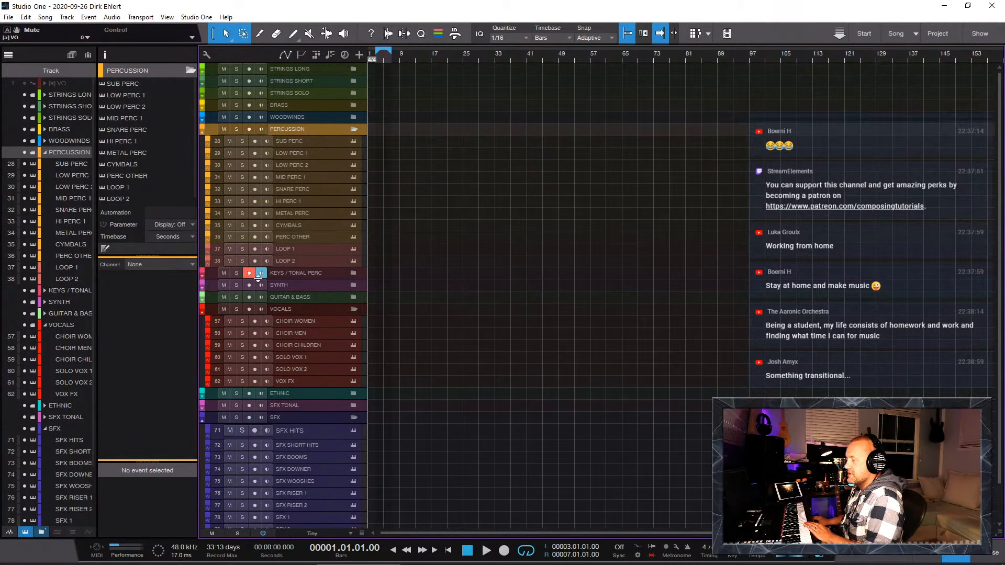
Step: Expand the Synth folder and open the Kontakt instrument of the Synth Arp track
left_click(202, 289)
left_click(305, 297)
left_click(303, 308)
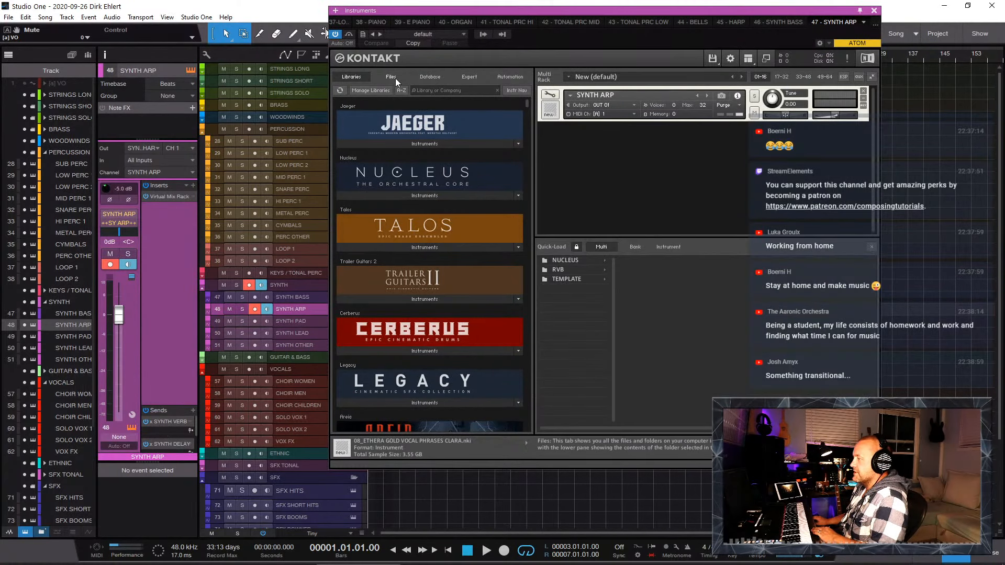
Step: Load 01_ETHERA GOLD CORE SYNTH 2.0.nki from the Zero_G_Ethera_Gold 2_5 folder into the Synth Arp track's Kontakt
left_click(391, 77)
left_click(871, 246)
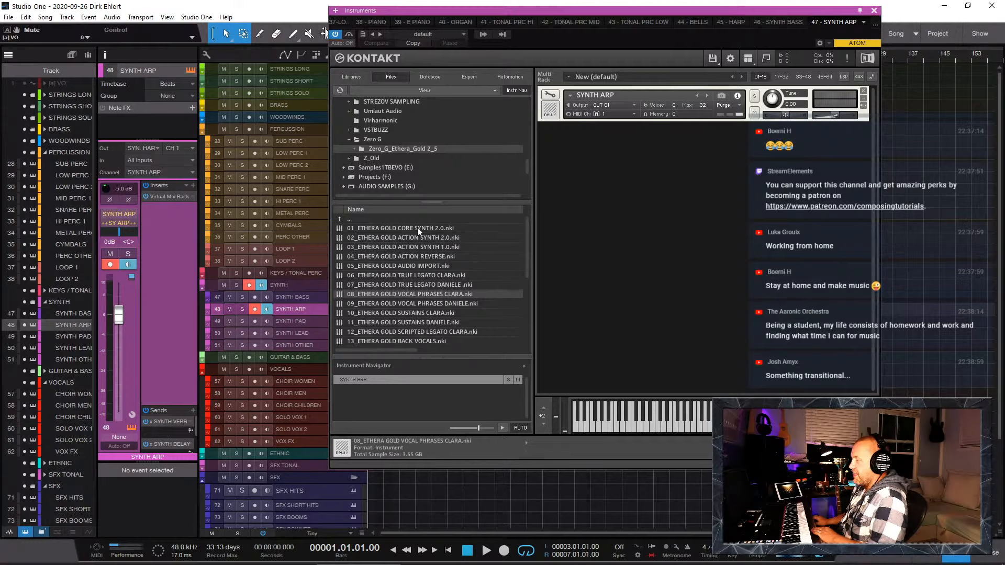
left_click_drag(417, 227, 555, 162)
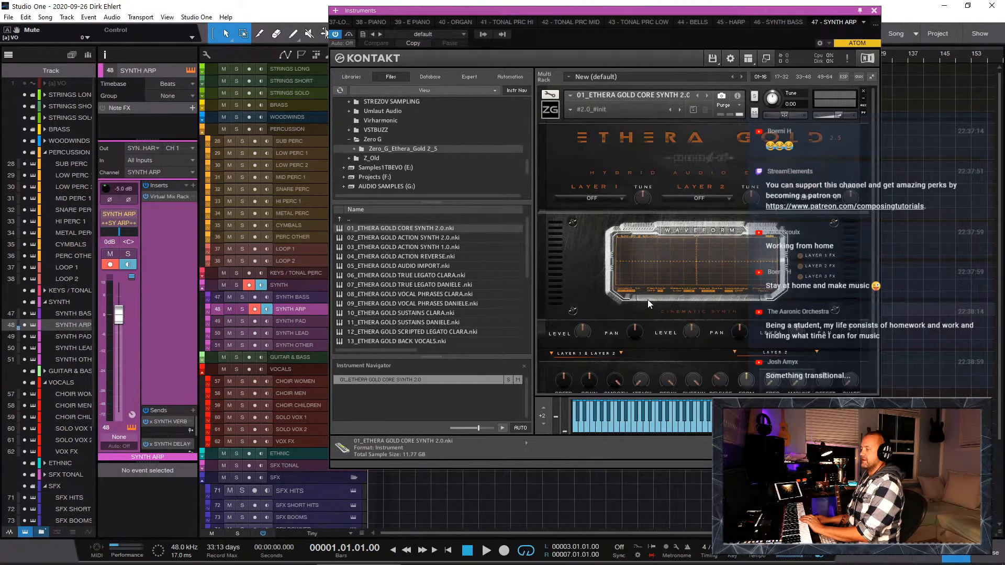
Step: Load the Desolation Strings 1 snapshot from the Strings category of Core Synth 1.0
left_click(582, 109)
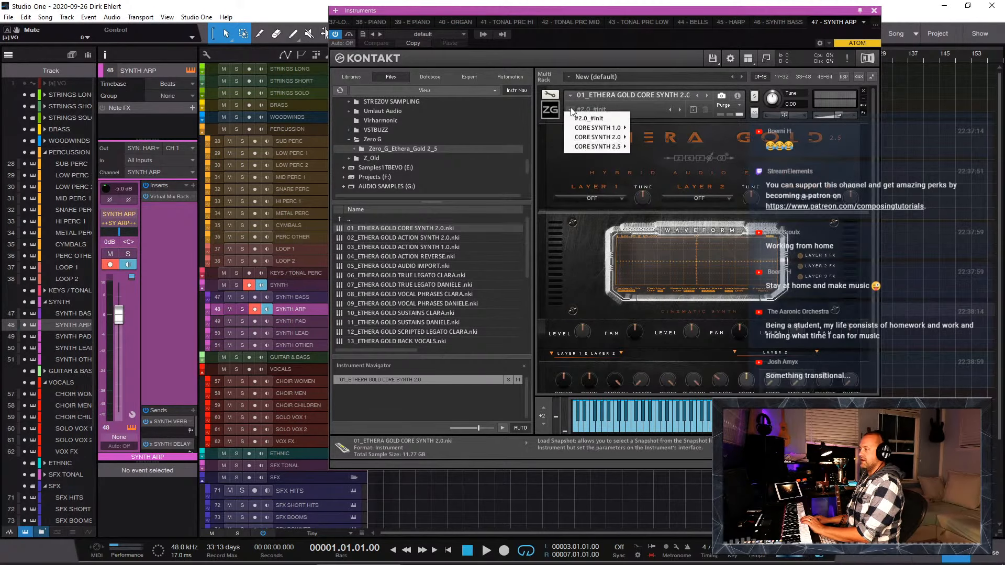
mouse_move(611, 130)
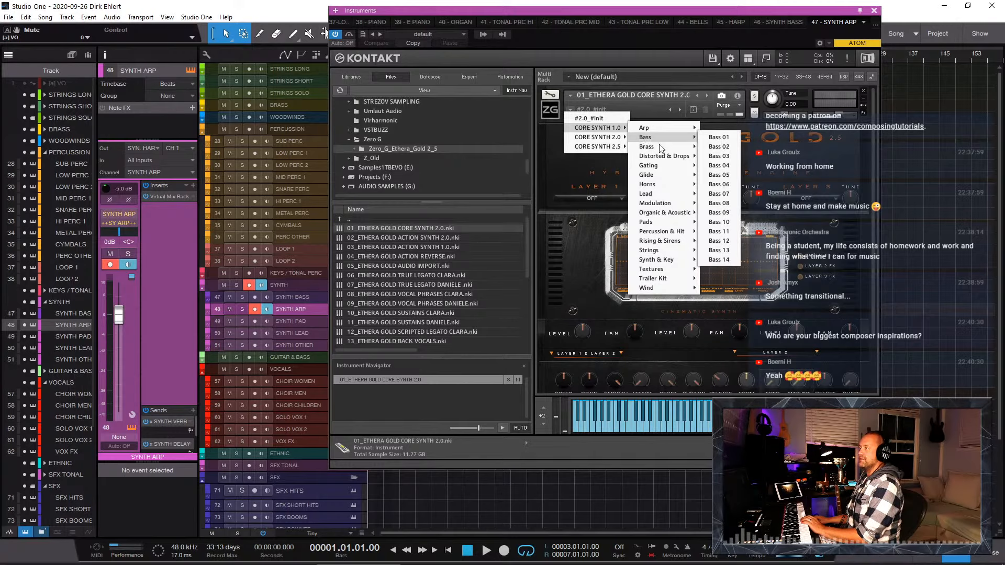
mouse_move(661, 185)
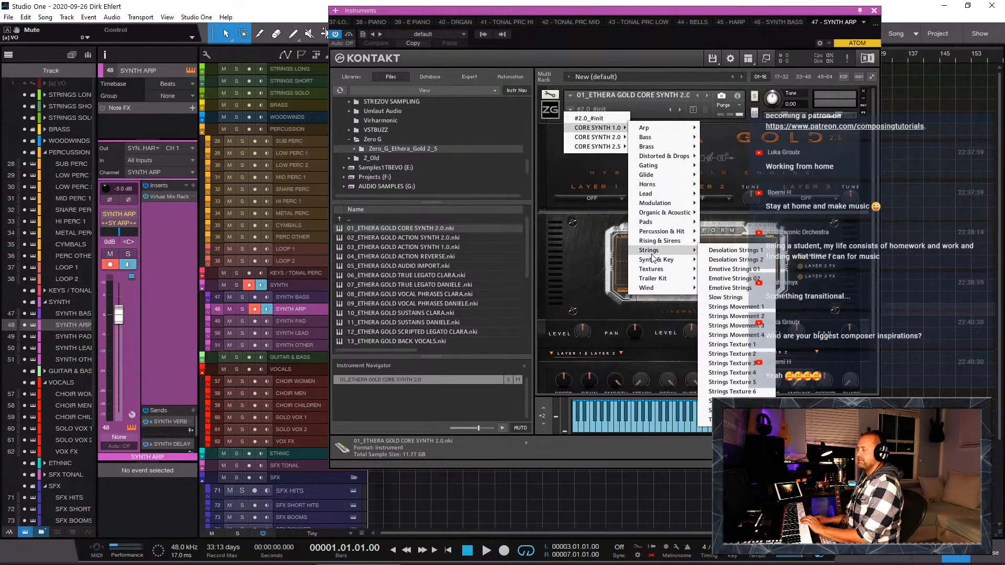
key("Return")
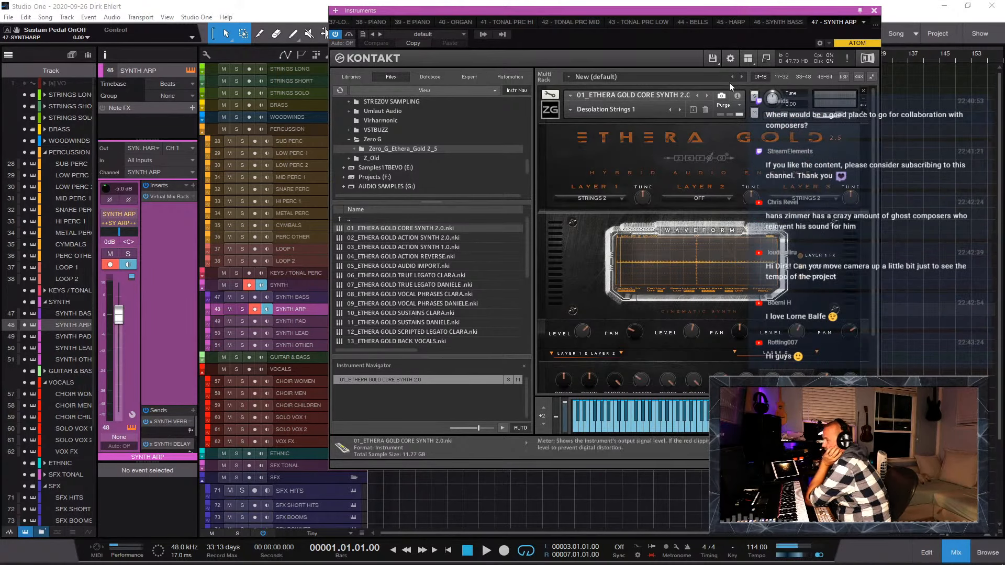
Step: Reposition the Kontakt window over the track list and show its library list
left_click_drag(674, 11, 492, 16)
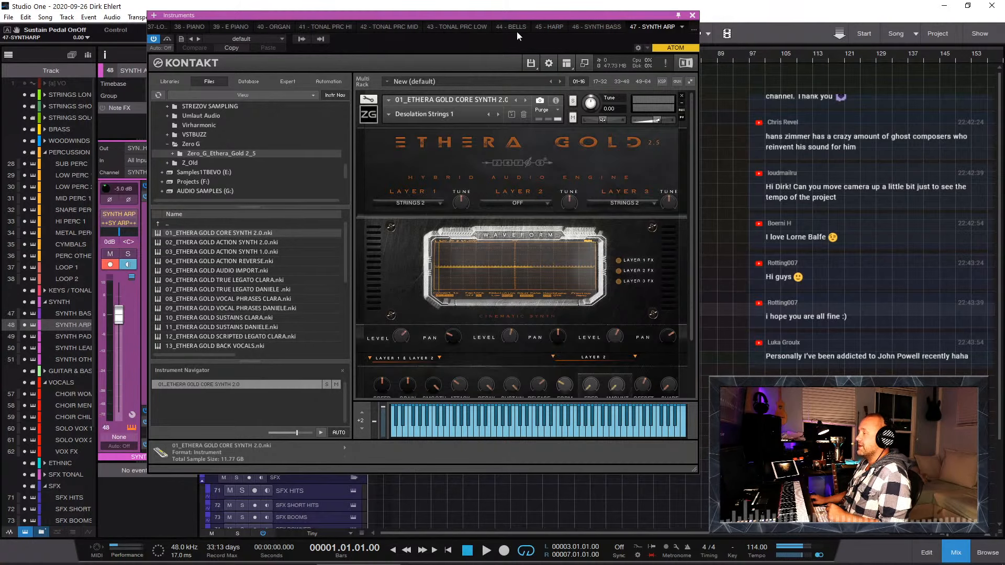
left_click_drag(485, 13, 374, 48)
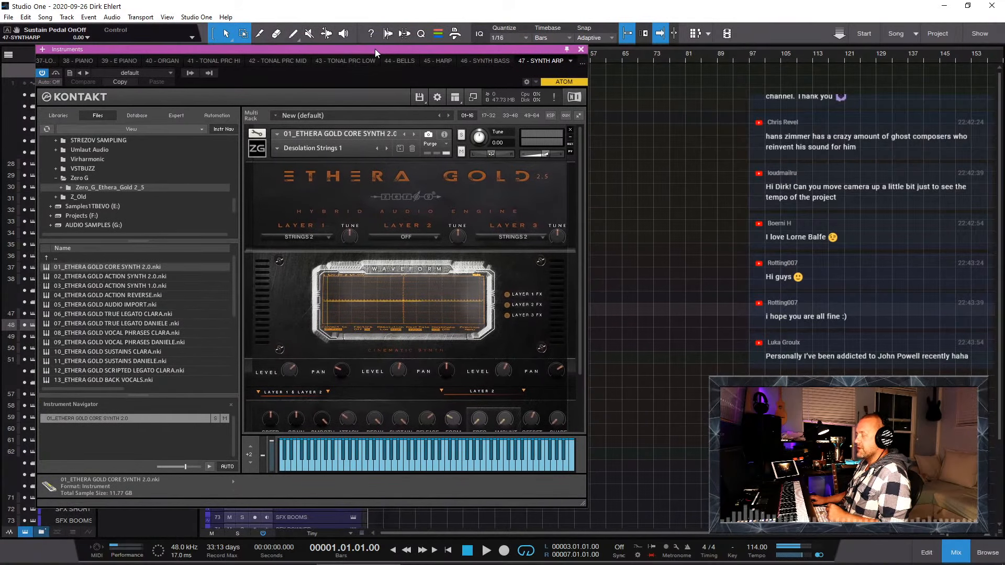
left_click_drag(379, 48, 387, 26)
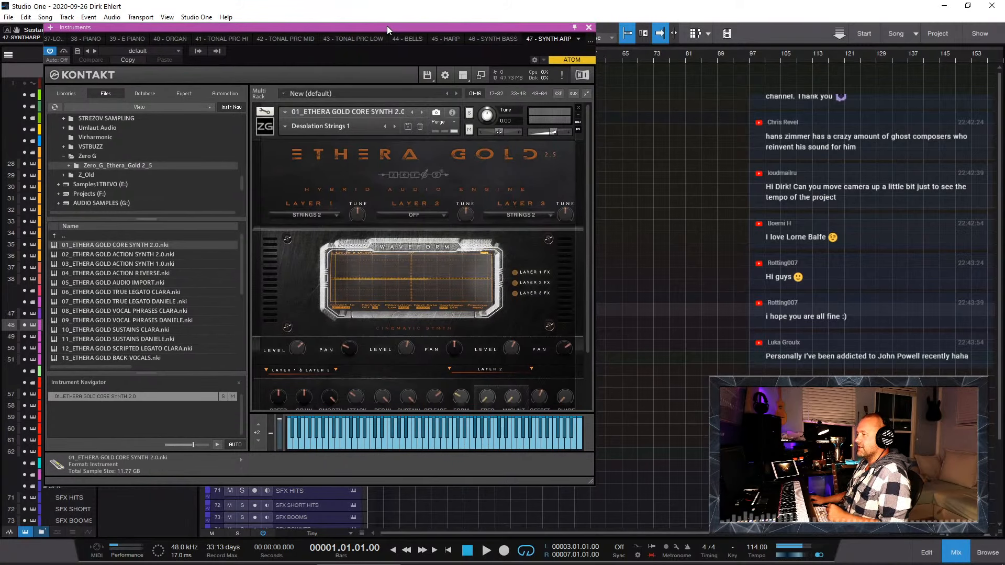
left_click(66, 93)
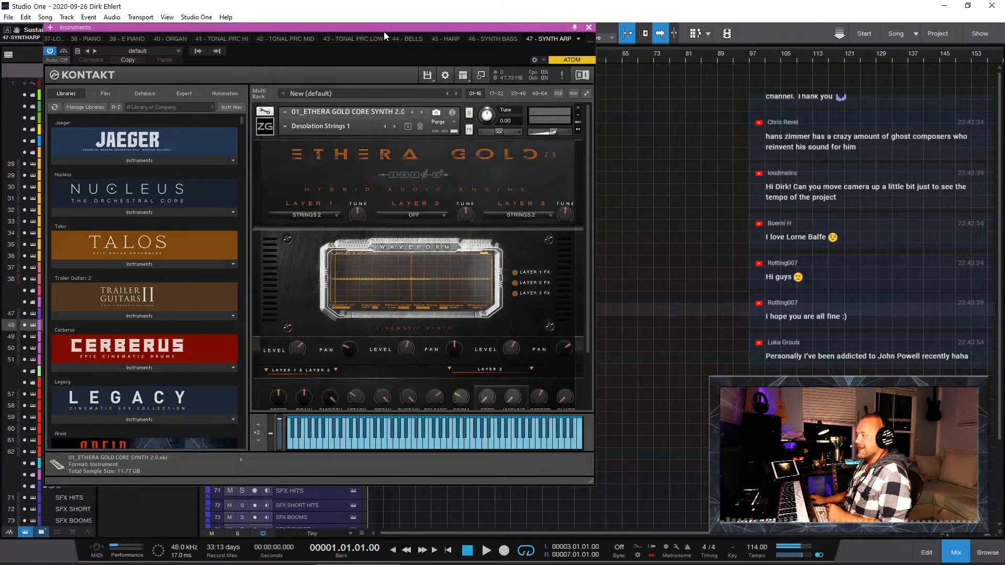
left_click_drag(384, 32, 336, 30)
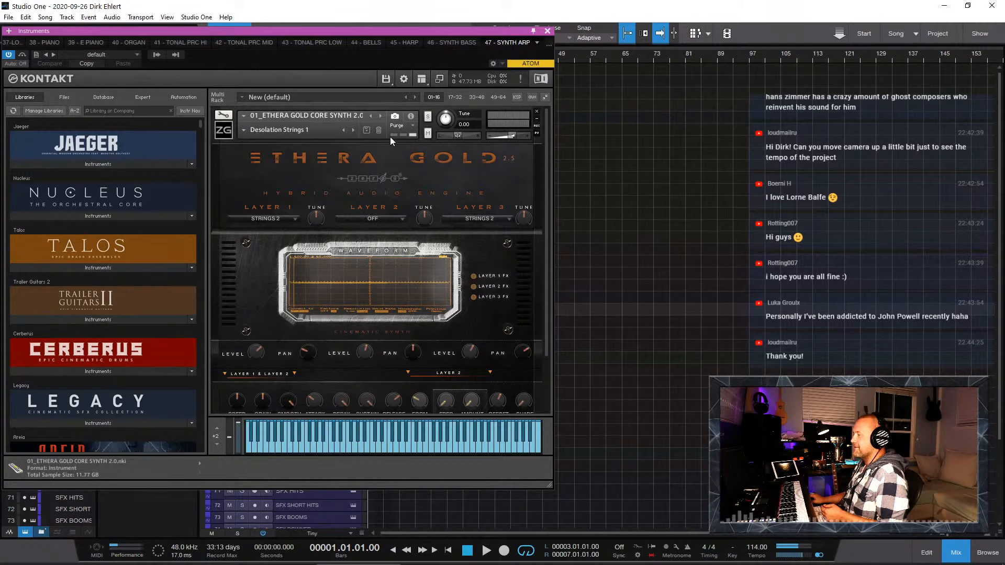
Step: Enlarge the Kontakt window until the entire Ethera Gold interface fits, including its lower row of page names
scroll(390, 136, "down", 2)
scroll(390, 136, "up", 2)
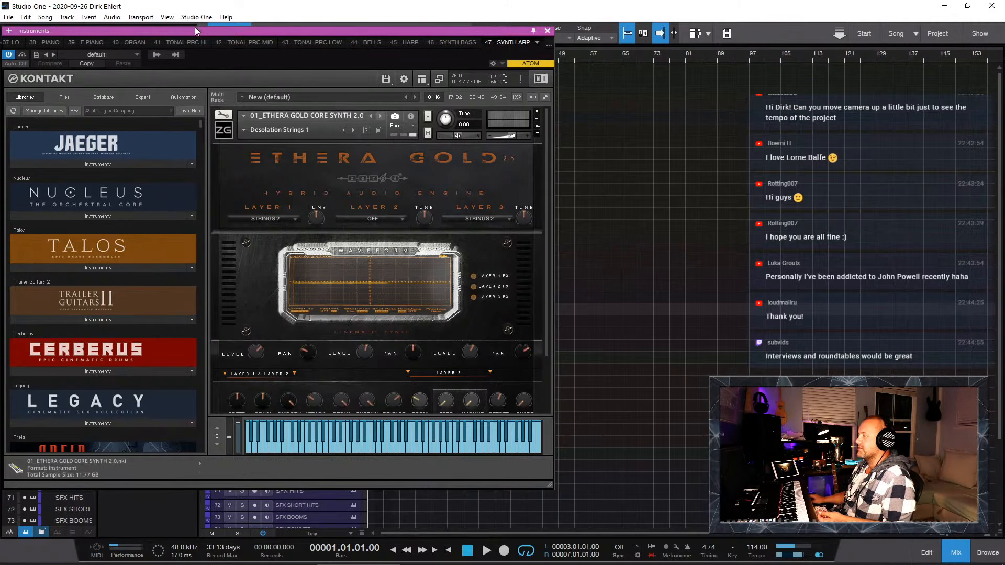
left_click_drag(194, 32, 192, 28)
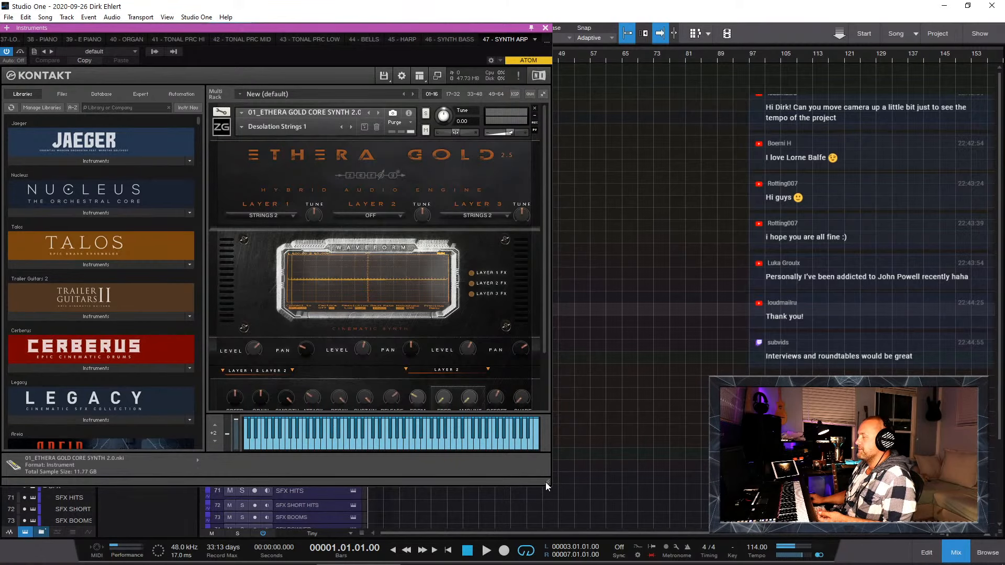
left_click_drag(546, 482, 579, 536)
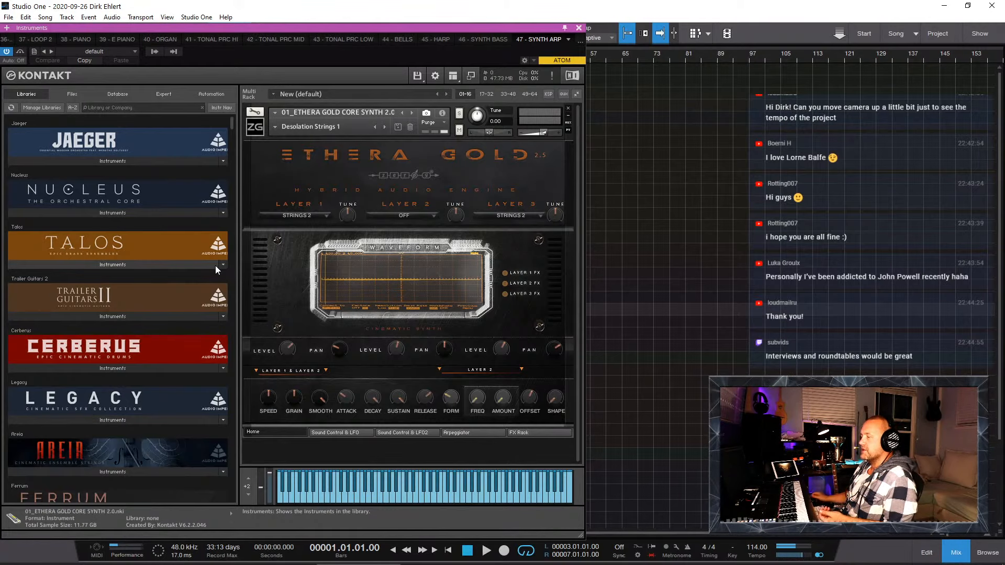
mouse_move(231, 126)
left_mouse_down()
mouse_move(231, 134)
mouse_move(234, 118)
left_mouse_up()
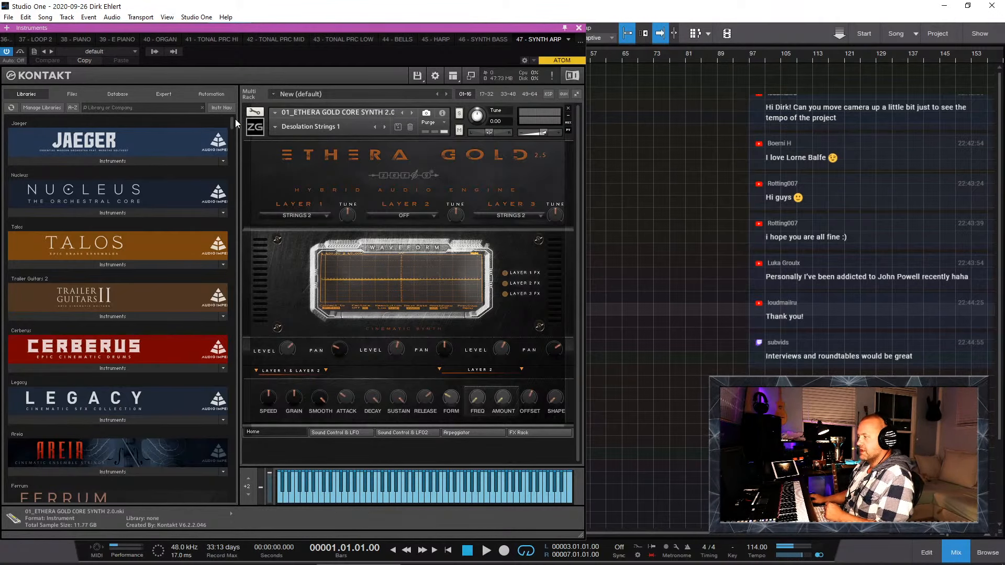
left_click_drag(188, 30, 187, 28)
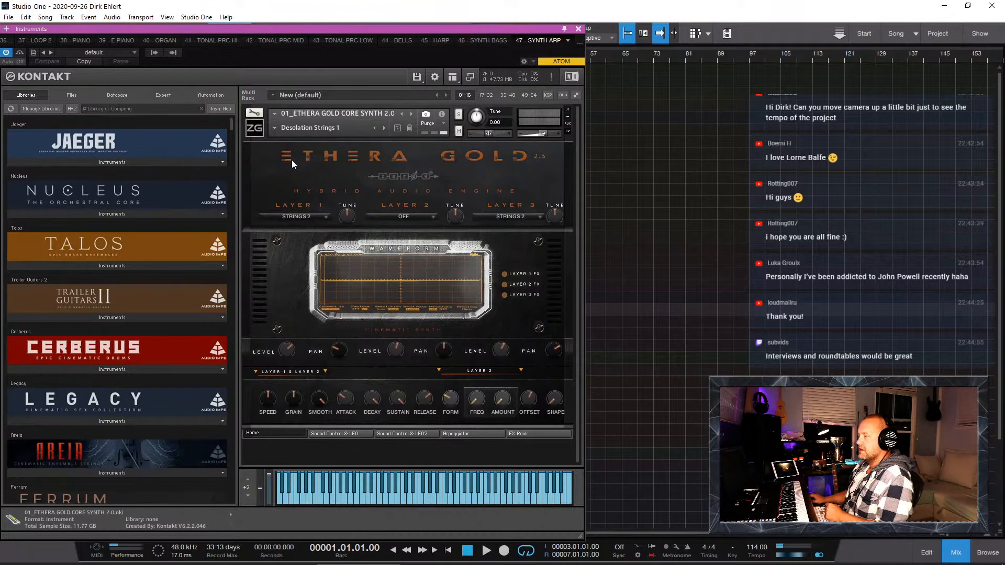
Step: Load the Gurgling Pad snapshot from Core Synth 2.0's Pad & Texture category, and advance to Hybrid Strings & Cello
left_click(274, 128)
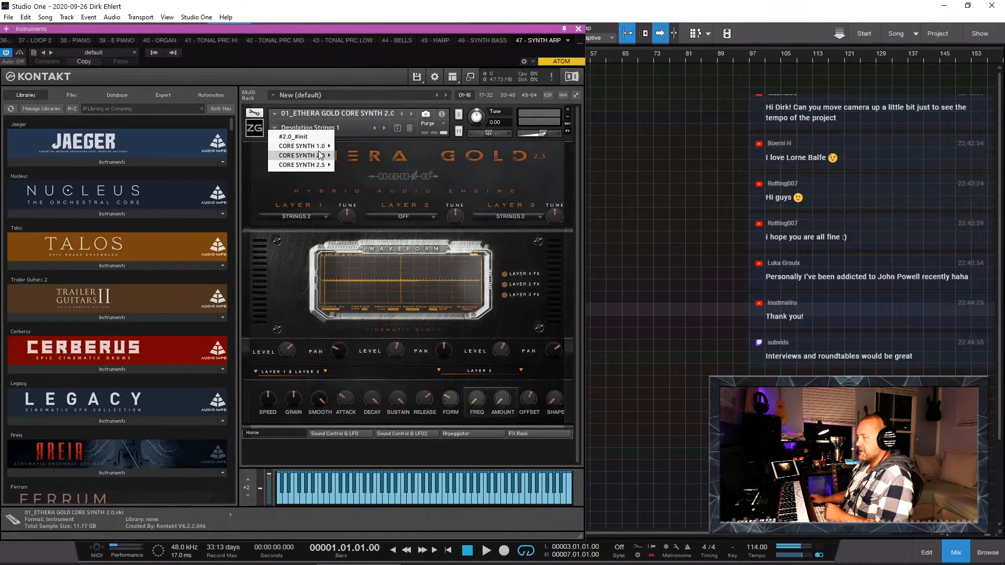
mouse_move(320, 156)
mouse_move(369, 198)
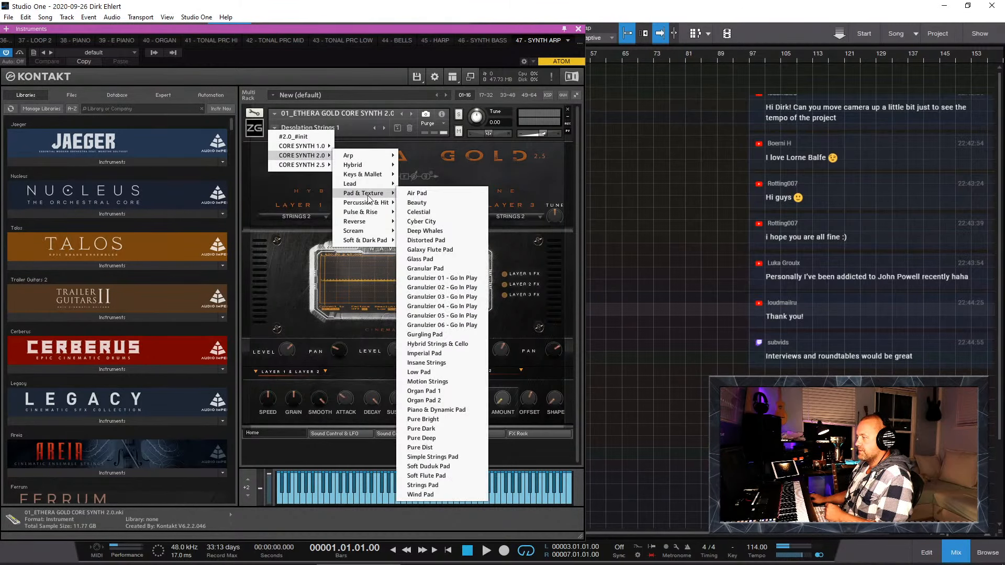
left_click(424, 336)
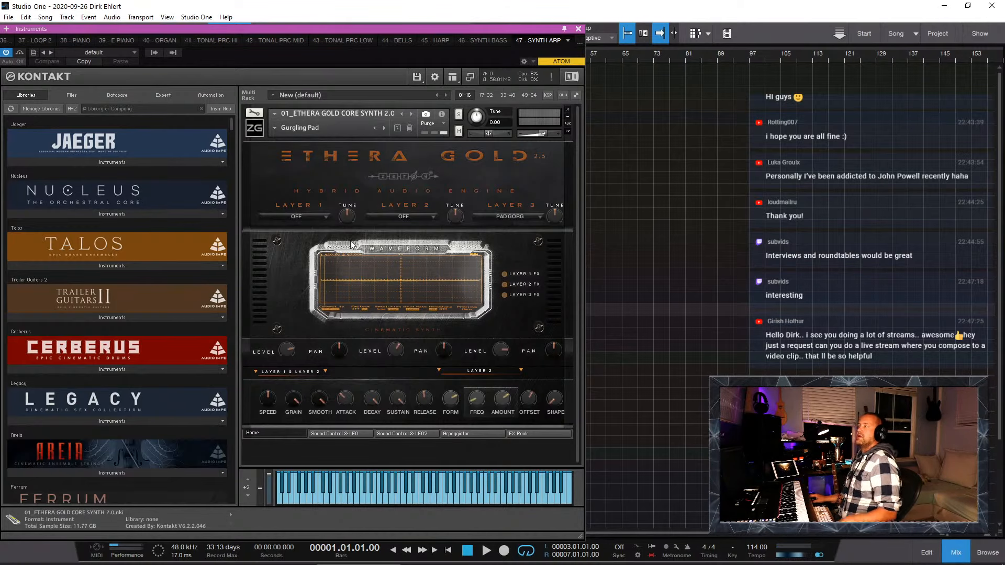
left_click(384, 128)
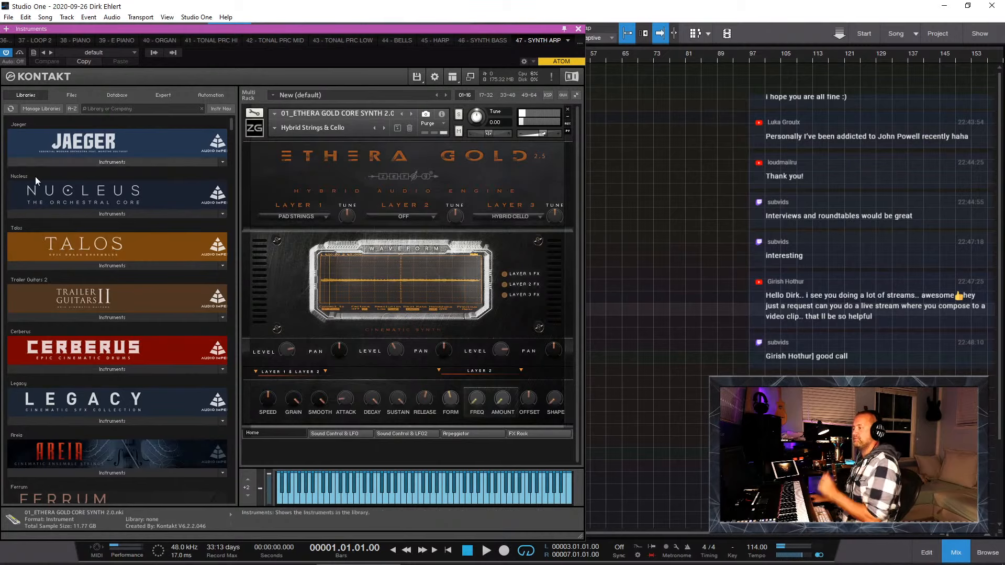
Step: Show Kontakt's file browser from the start of its drive tree and reposition the plug-in window over the track list
left_click(80, 98)
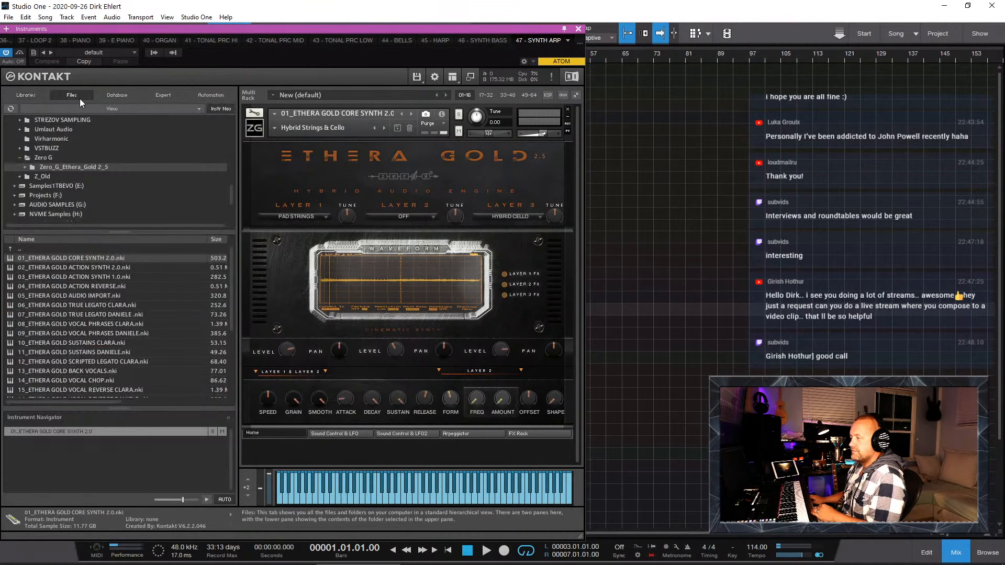
left_click_drag(118, 29, 154, 4)
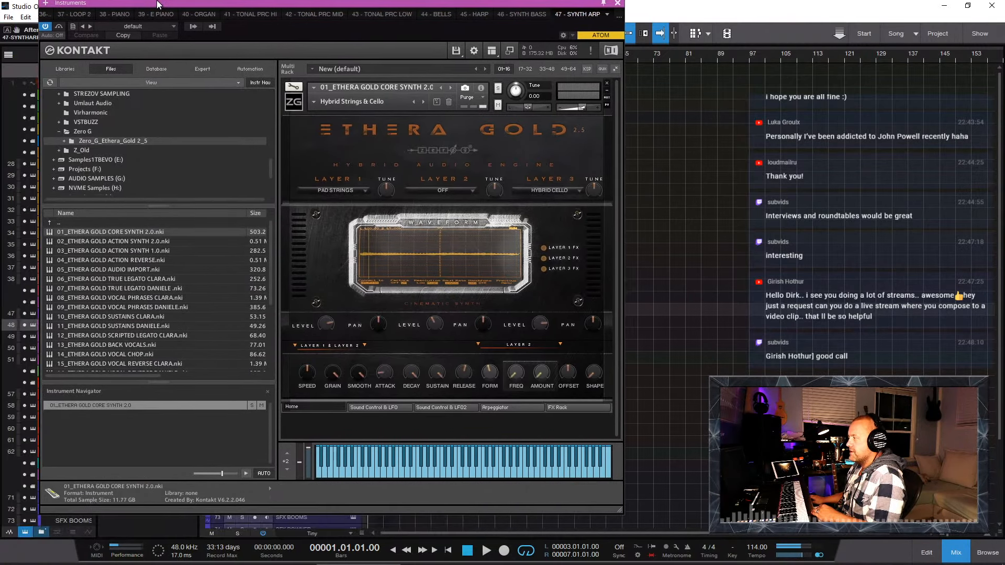
scroll(107, 143, "up", 15)
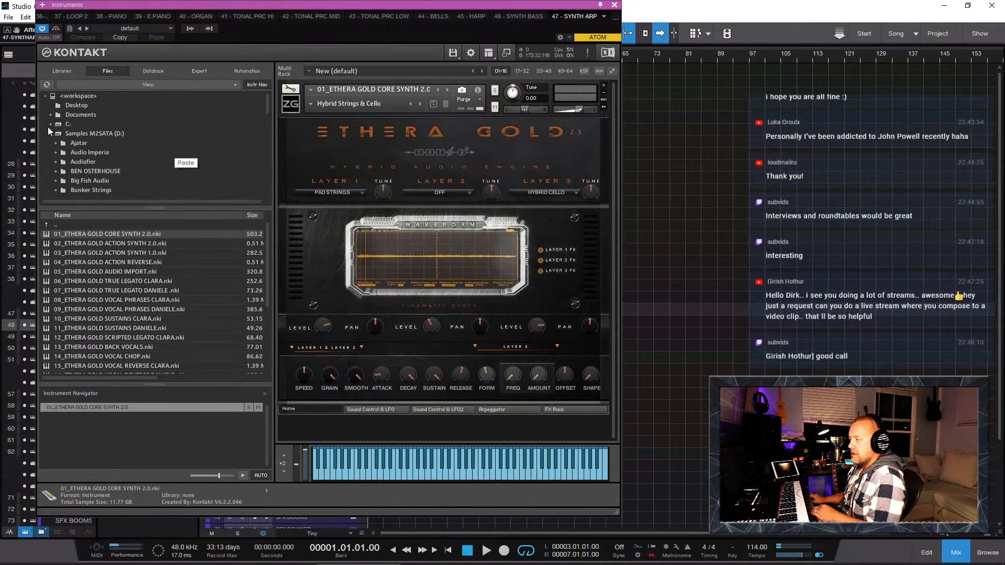
Step: Browse the Kontakt library list from Jaeger through the string, synth and percussion libraries as far as the uBEAT Bundle
left_click(62, 70)
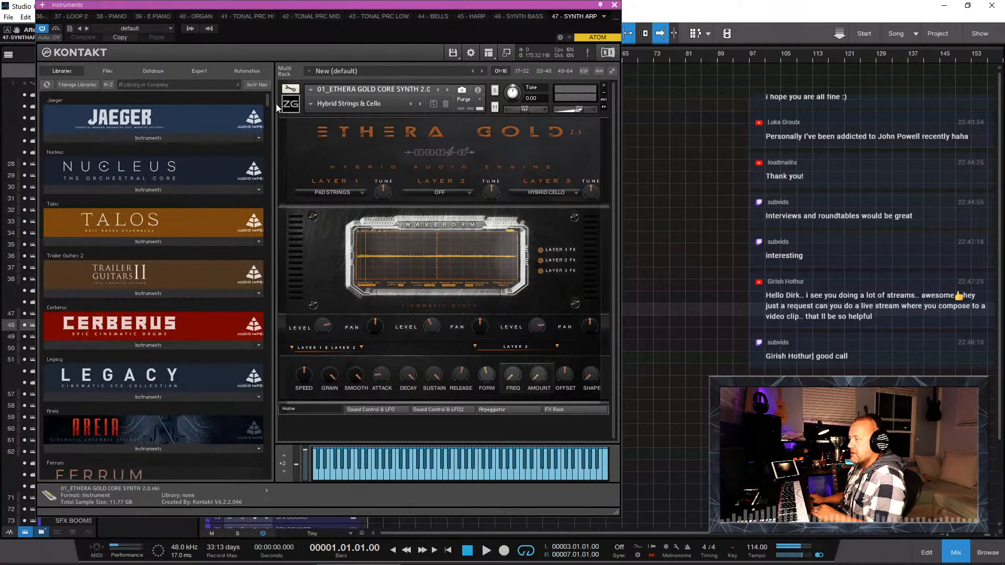
mouse_move(269, 100)
left_mouse_down()
mouse_move(262, 422)
mouse_move(274, 93)
left_mouse_up()
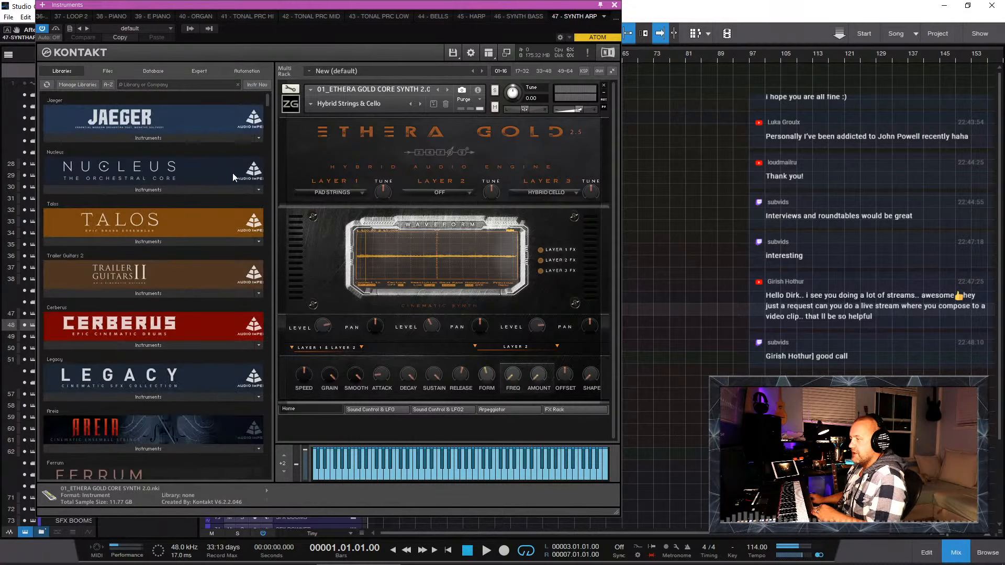
scroll(228, 183, "down", 10)
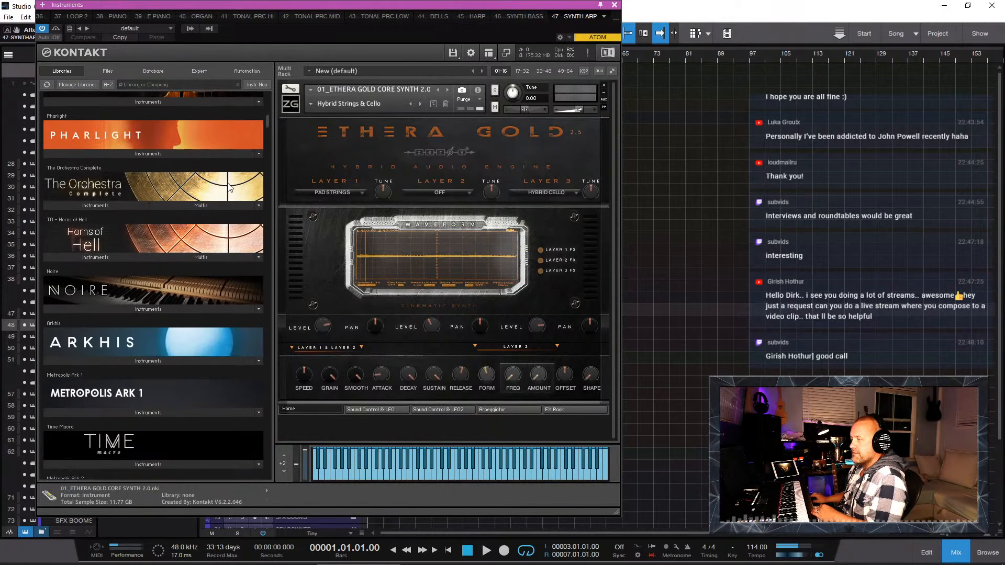
scroll(229, 187, "down", 9)
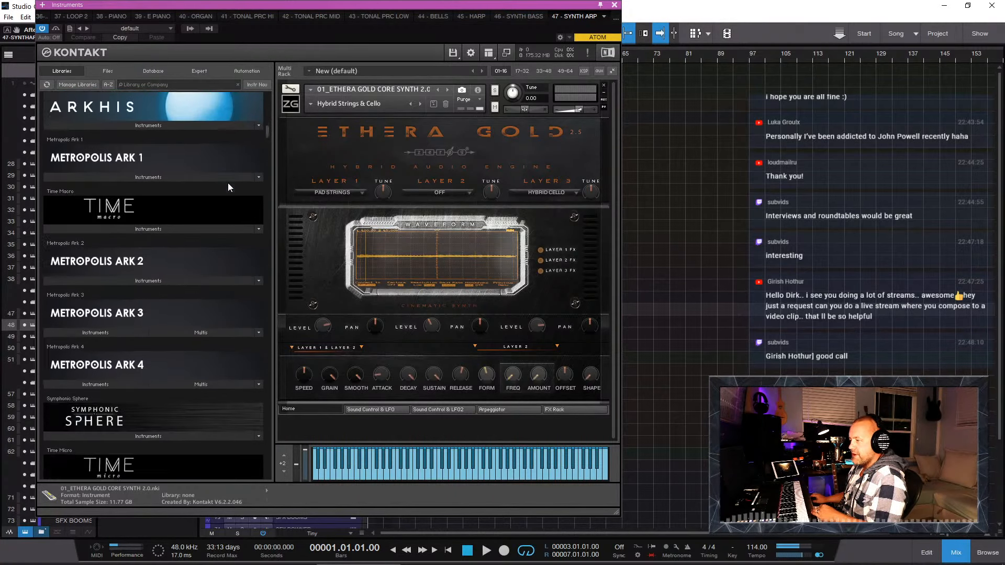
scroll(228, 187, "down", 10)
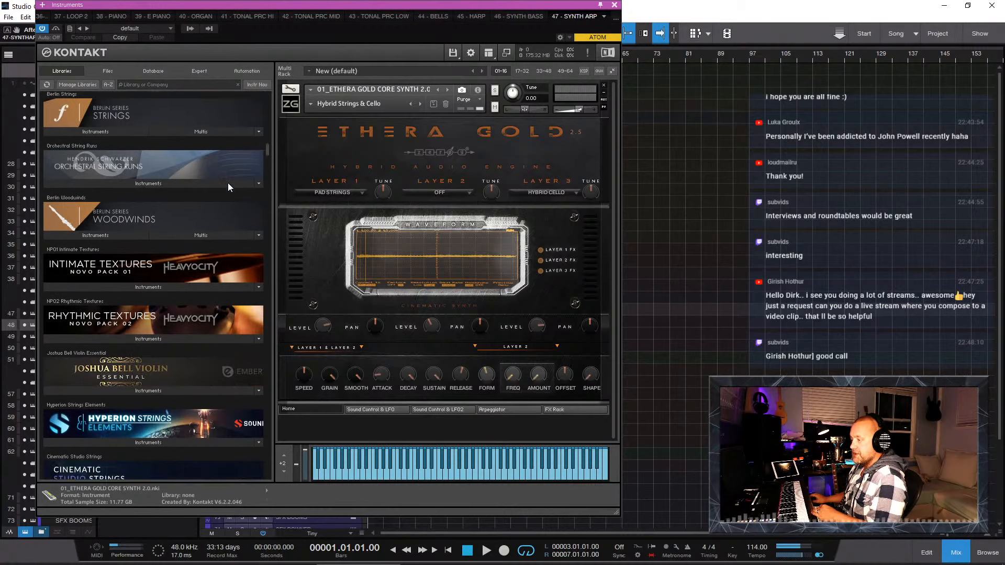
scroll(229, 187, "down", 9)
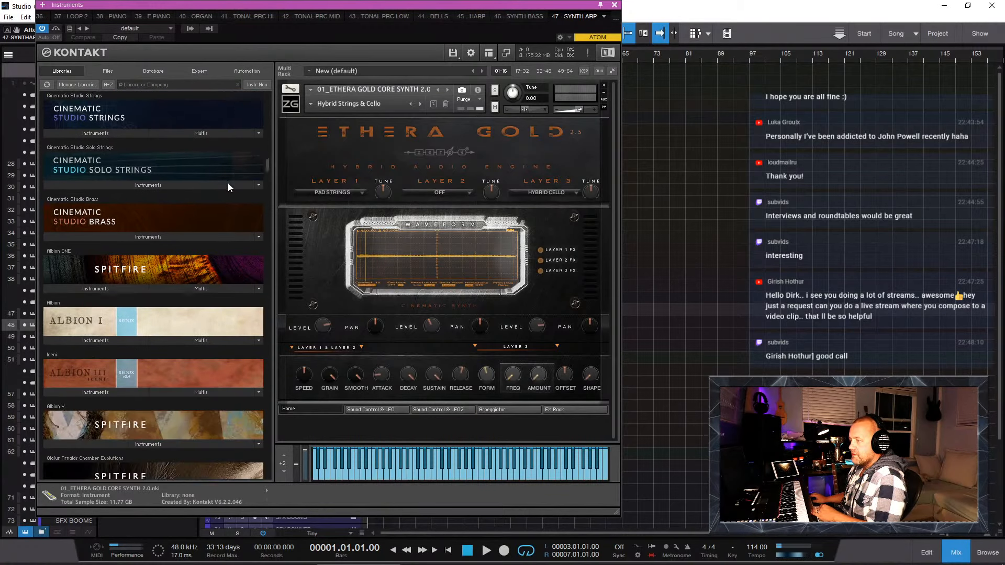
scroll(229, 187, "down", 1)
left_click_drag(268, 161, 248, 278)
scroll(248, 279, "down", 1)
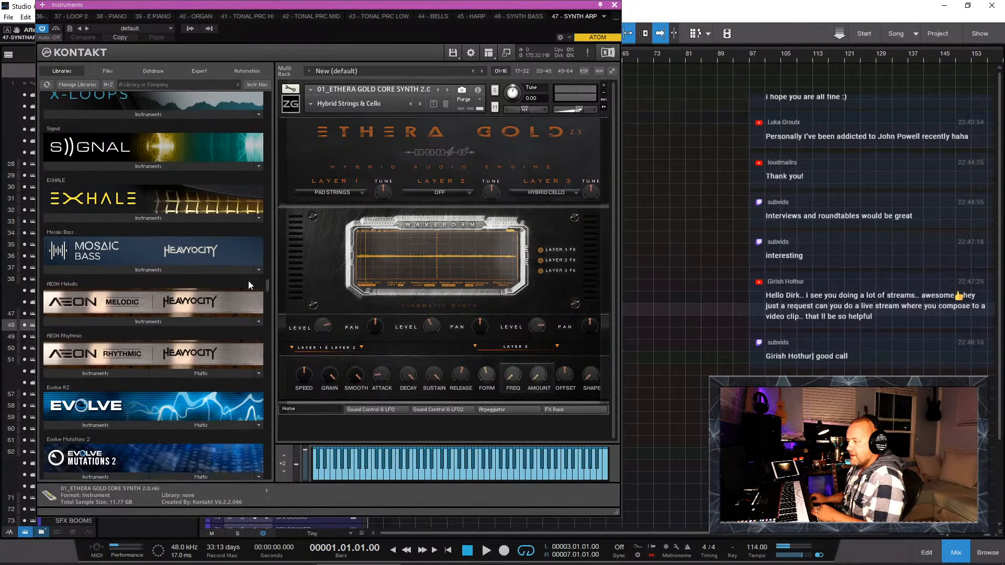
scroll(246, 279, "up", 1)
scroll(220, 263, "down", 1)
scroll(212, 250, "down", 8)
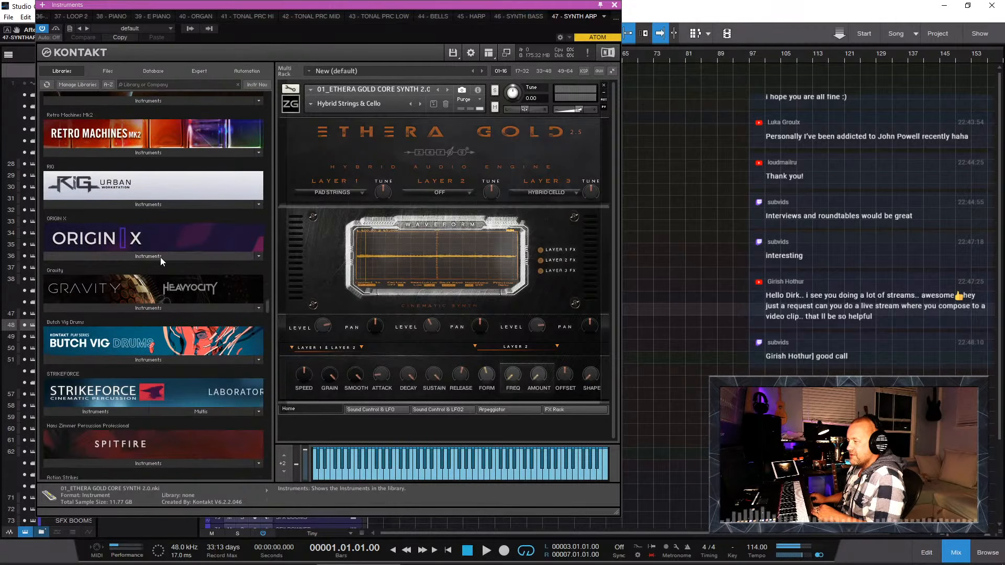
scroll(160, 256, "down", 2)
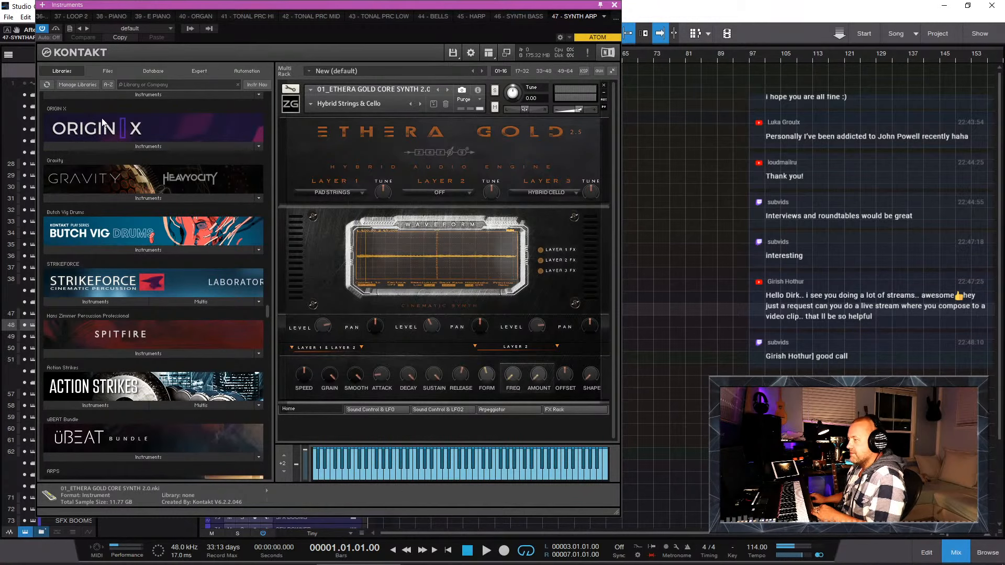
scroll(98, 132, "down", 4)
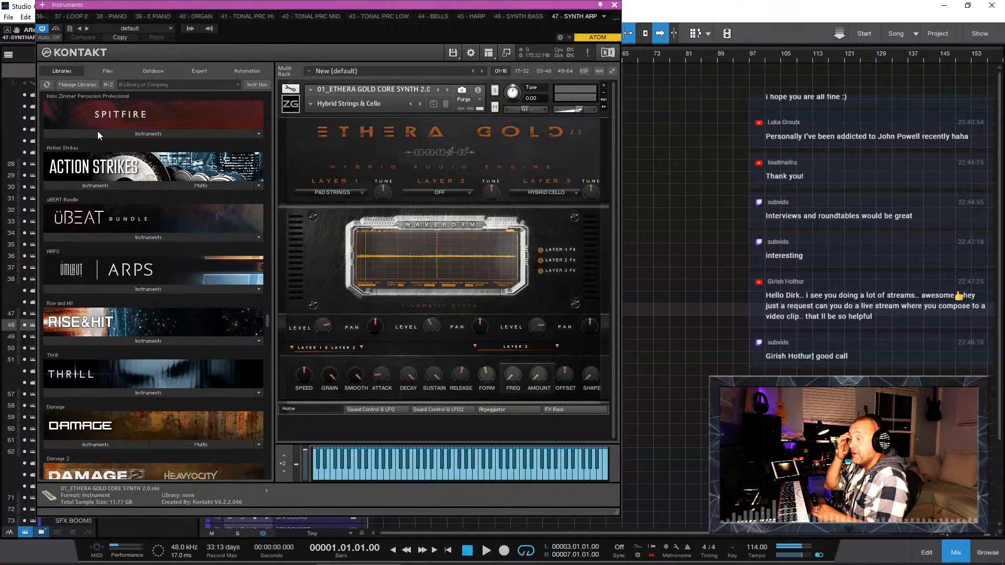
scroll(97, 131, "down", 1)
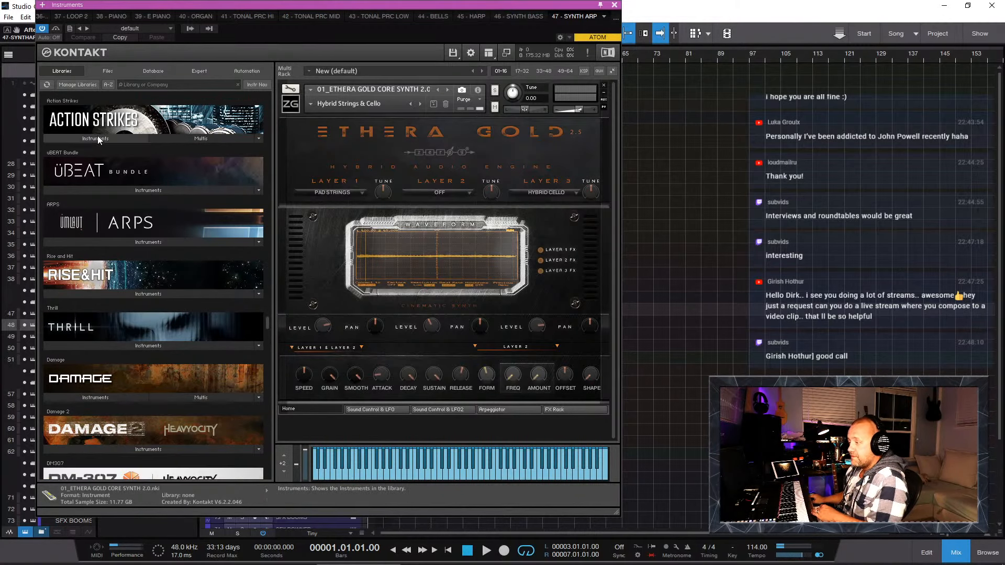
Step: Load uBEAT Hybrid from the uBEAT Bundle in place of Ethera Gold, and advance its kit to Kit 3
left_click(112, 190)
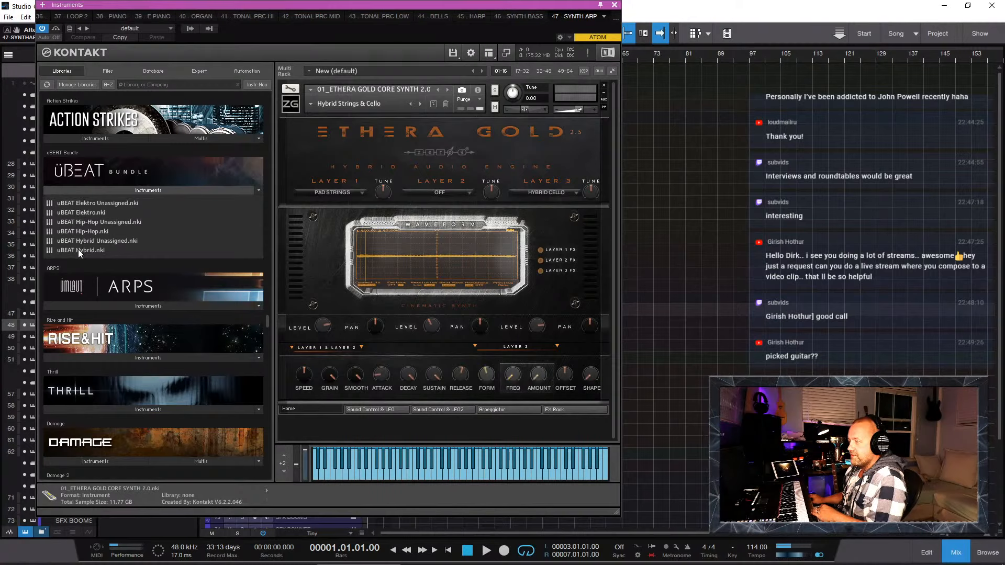
left_click_drag(77, 249, 339, 180)
left_click_drag(390, 160, 387, 142)
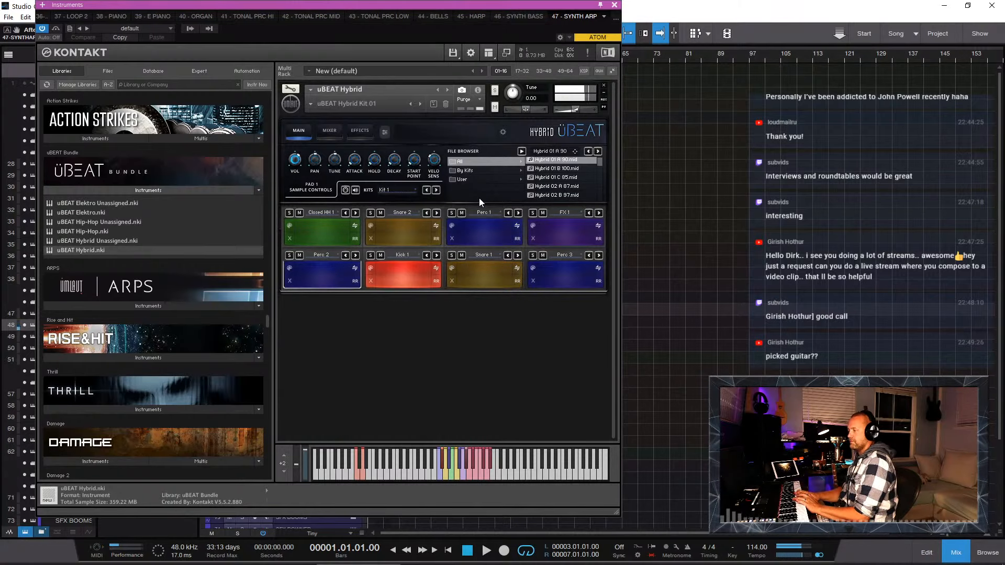
left_click(436, 190)
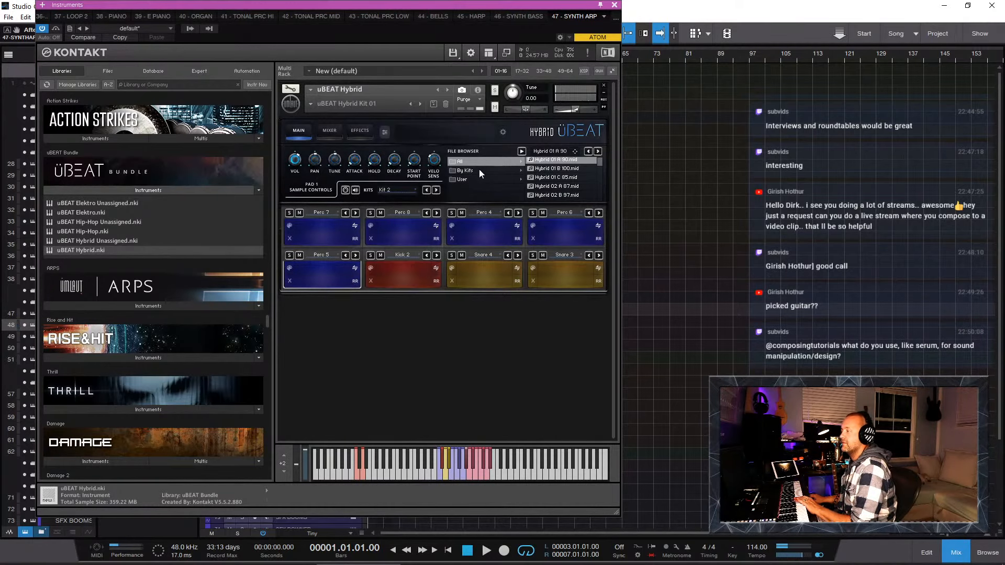
left_click(436, 190)
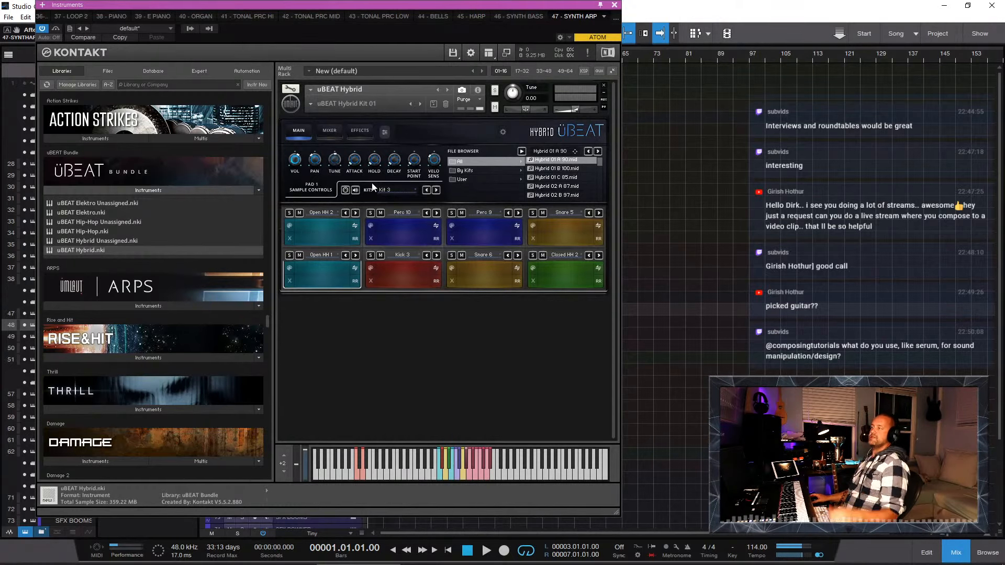
Step: Display the Studio One instrument browser beside the arrangement and narrow its pane
left_click(979, 33)
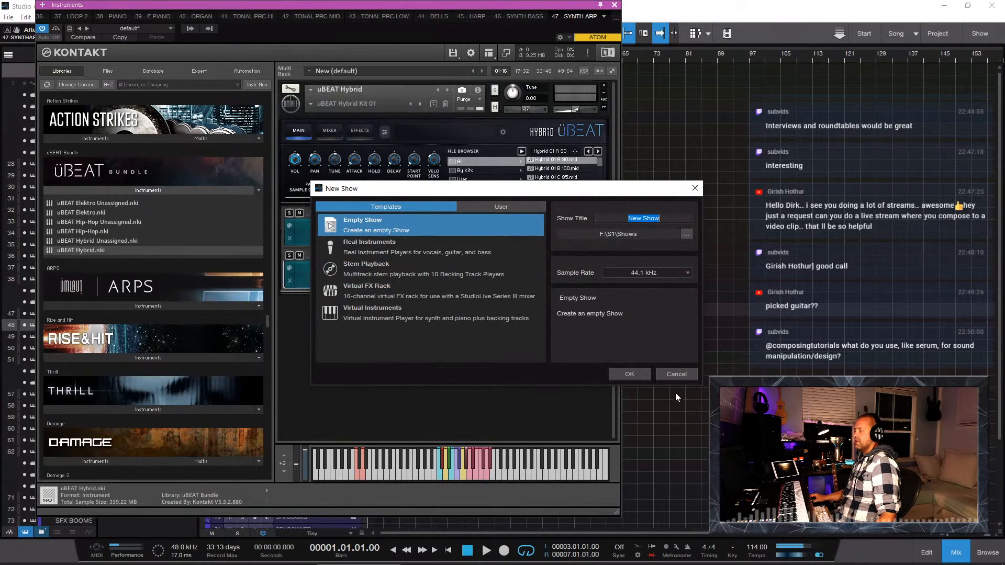
left_click(672, 375)
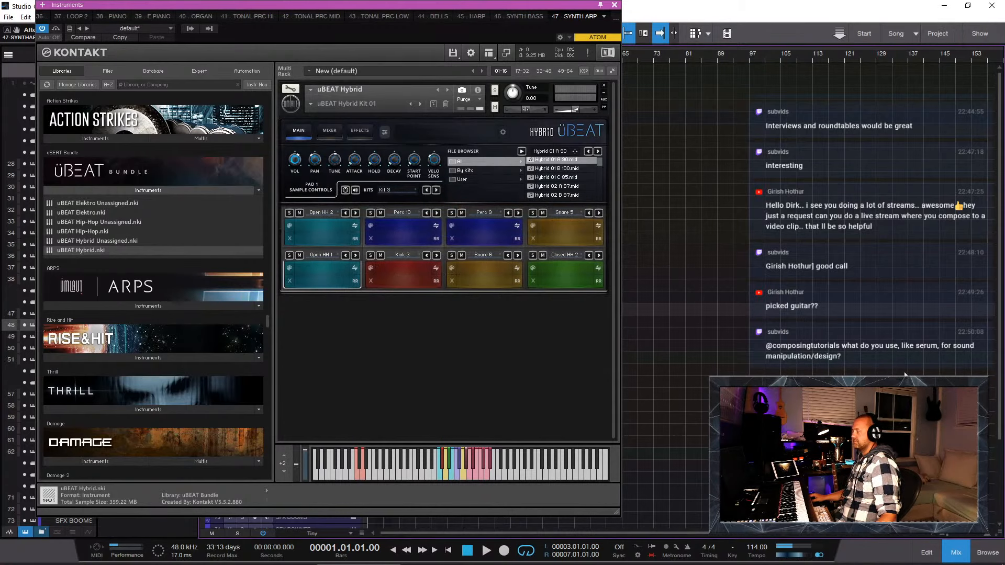
key("F5")
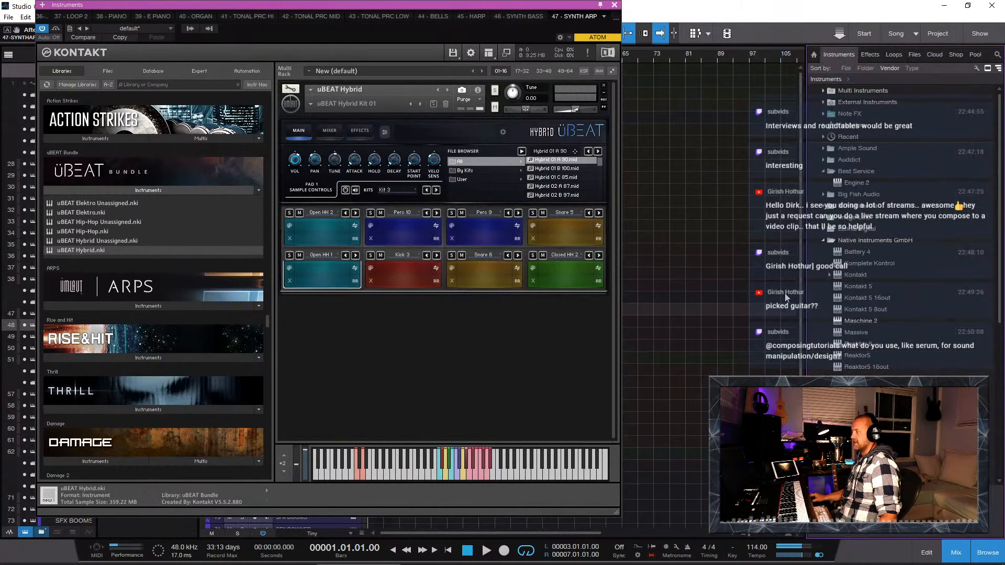
left_click_drag(804, 149, 876, 154)
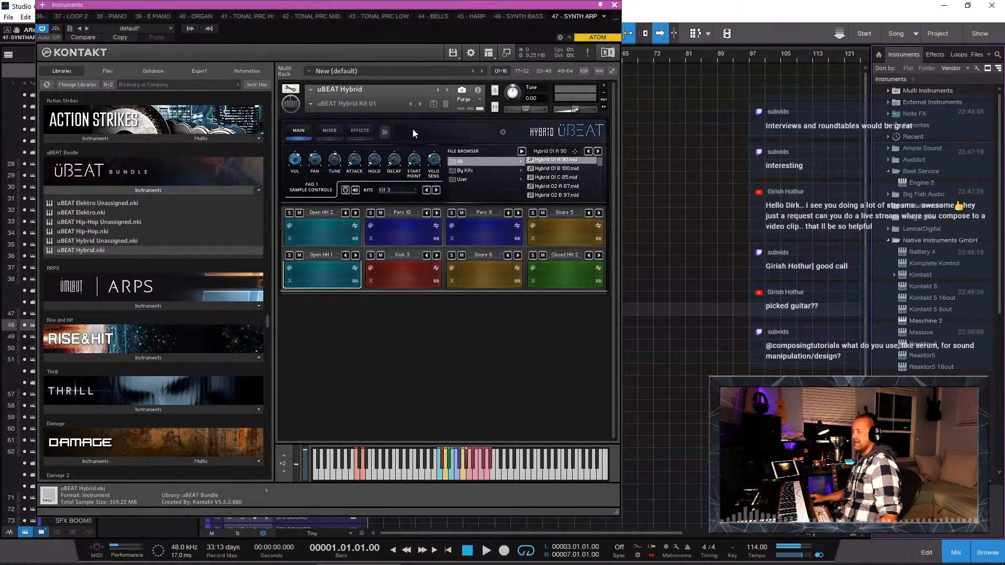
Step: Advance through the uBEAT Hybrid snapshots to uBEAT Hybrid Kit 05
left_click(421, 105)
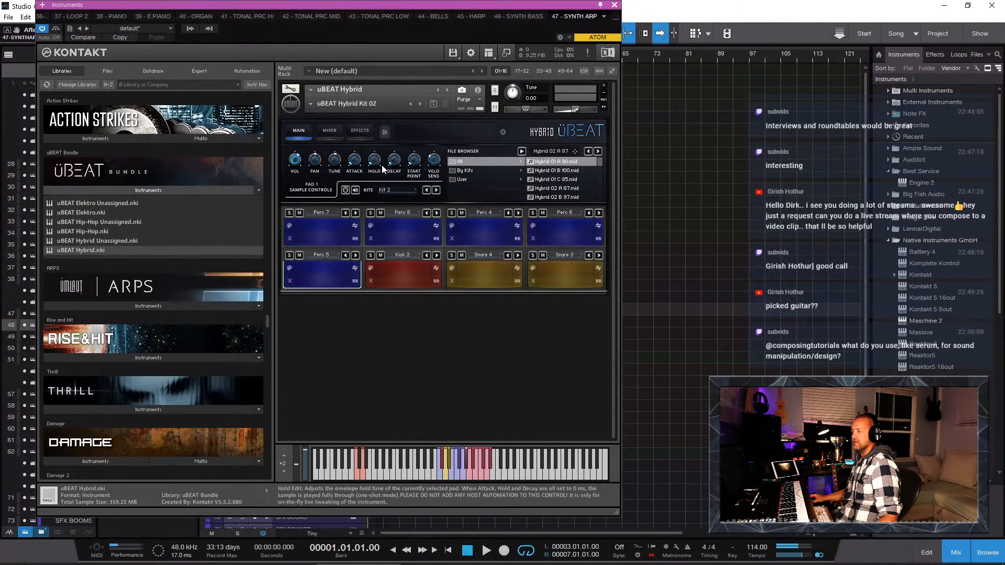
left_click(421, 104)
left_click(422, 104)
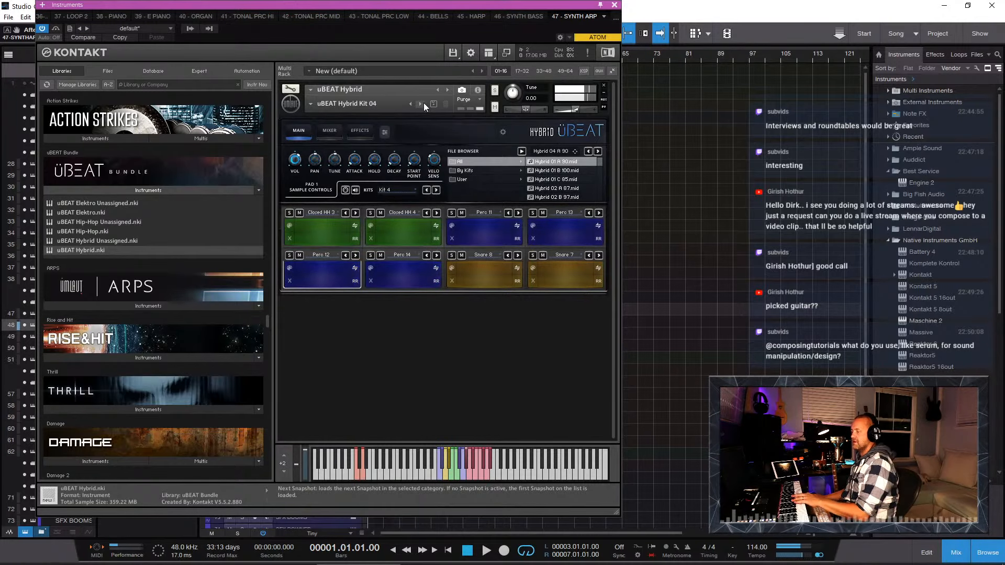
left_click(422, 104)
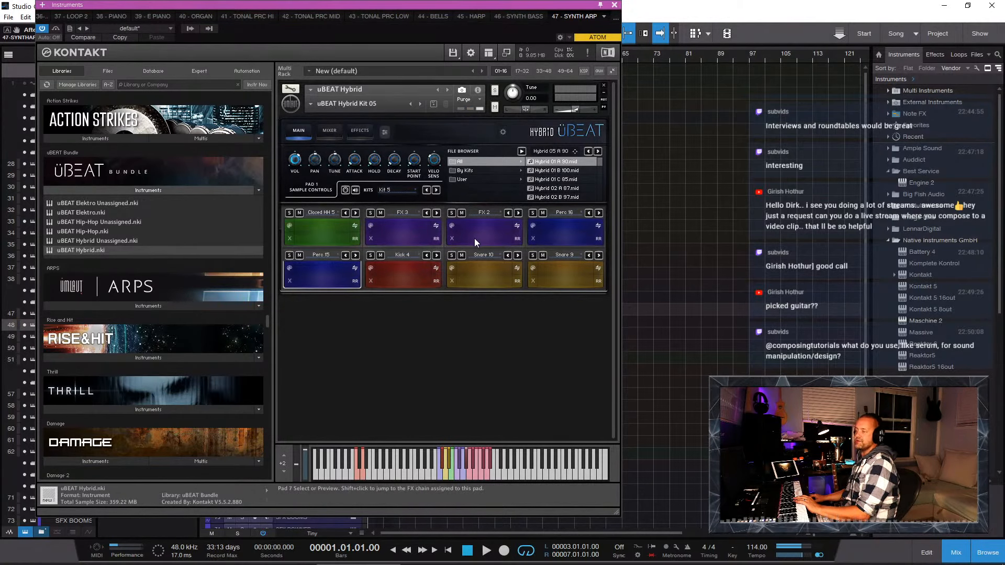
Step: Collapse the uBEAT Bundle instruments, look through the remaining drum, choir and synth libraries, and return to the beginning of the library list
left_click(131, 191)
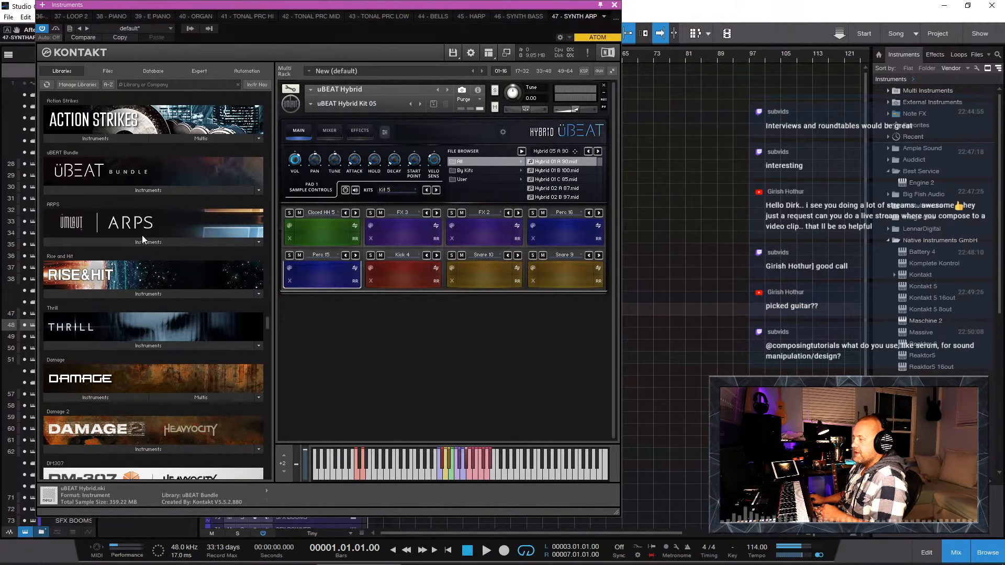
scroll(254, 239, "down", 6)
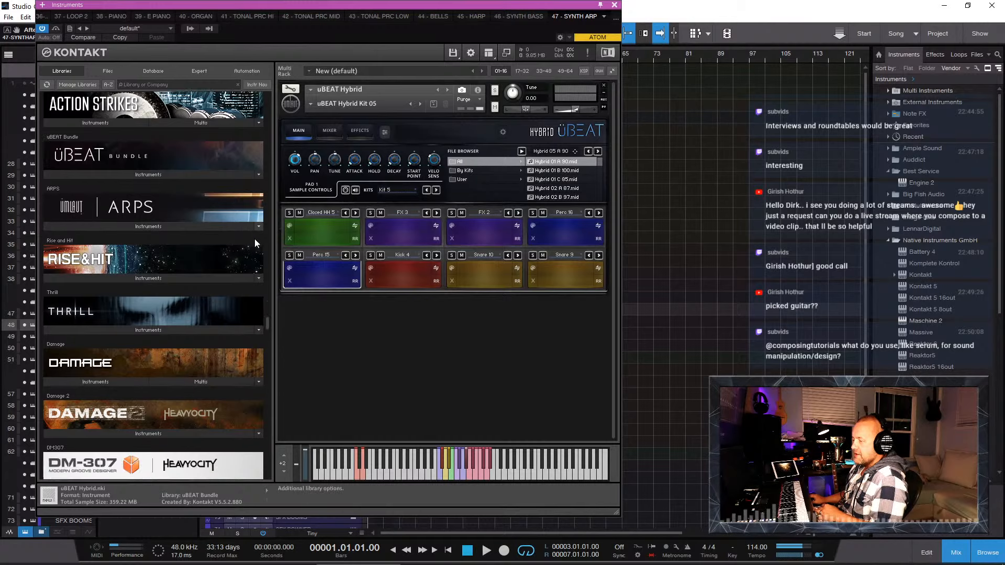
scroll(254, 238, "down", 7)
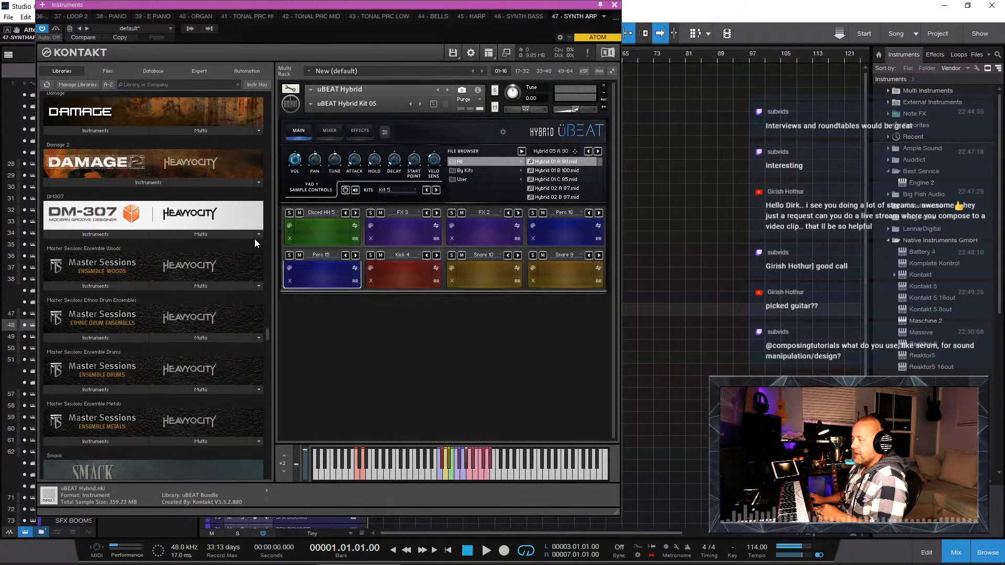
scroll(254, 239, "down", 2)
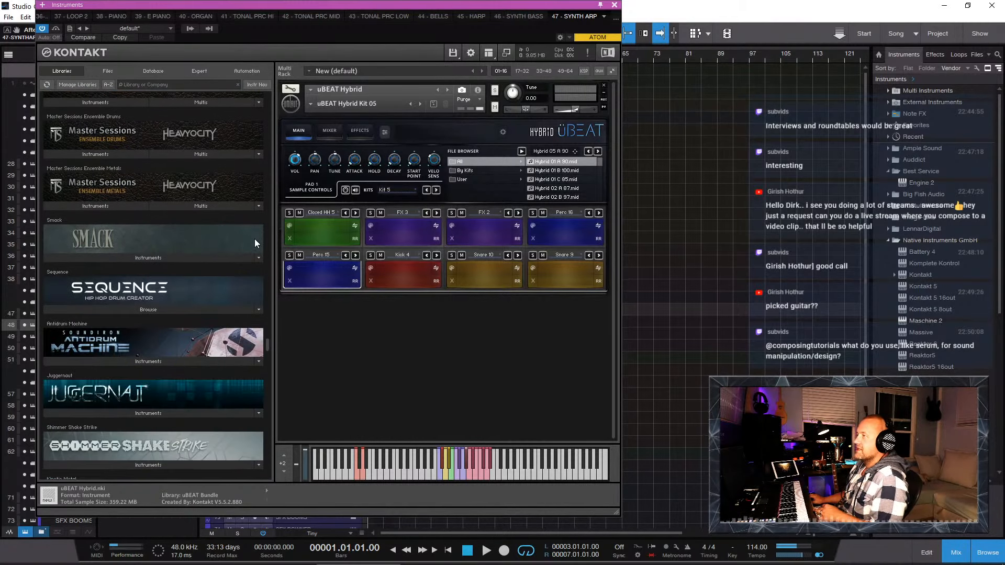
scroll(255, 242, "down", 8)
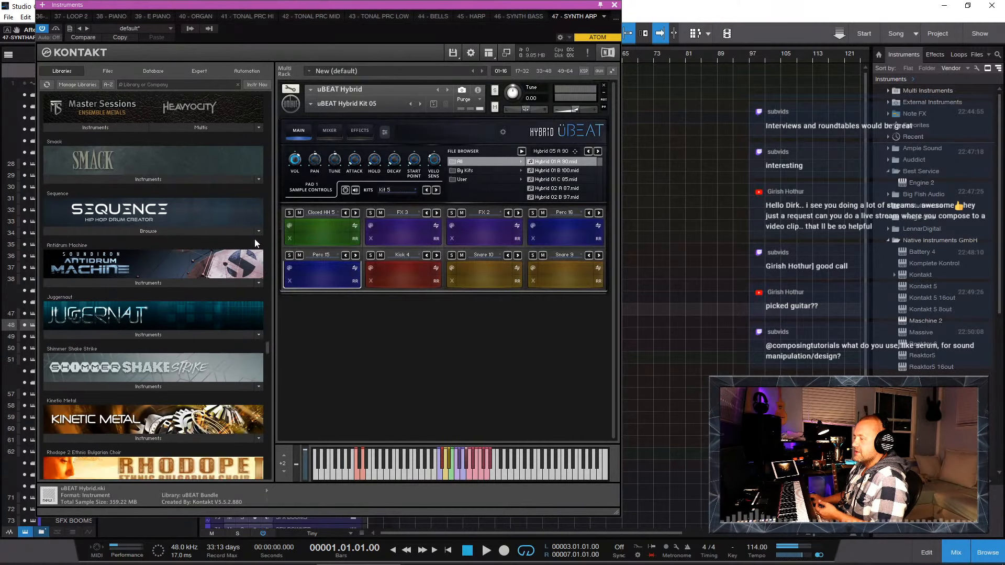
scroll(254, 244, "up", 4)
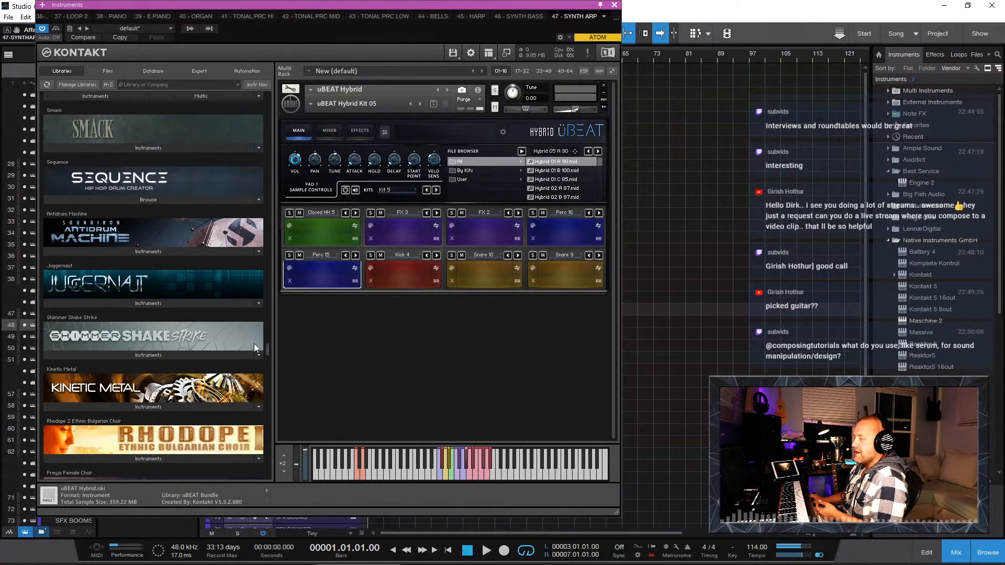
left_click_drag(268, 350, 256, 287)
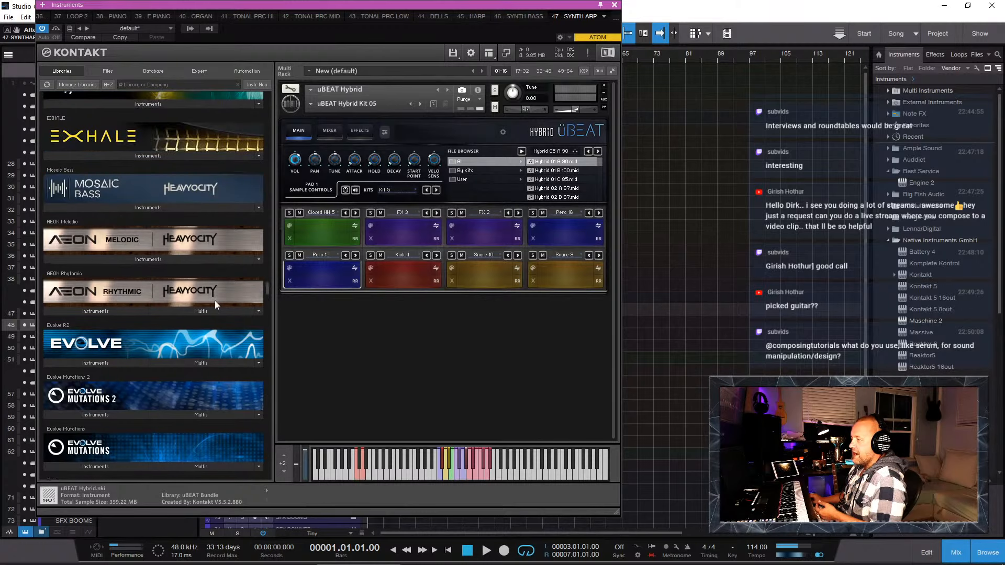
scroll(220, 296, "up", 5)
scroll(220, 294, "up", 3)
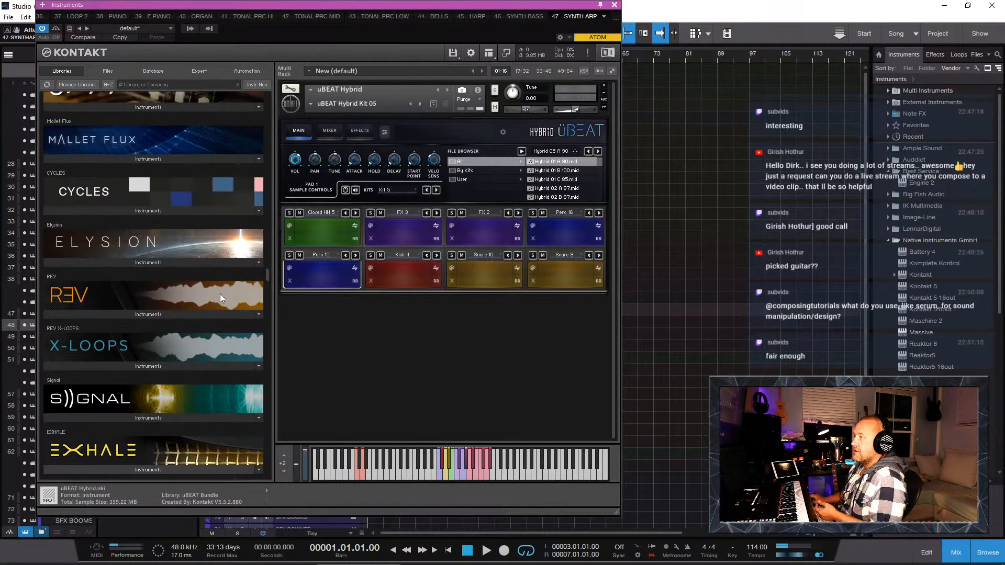
scroll(220, 297, "up", 1)
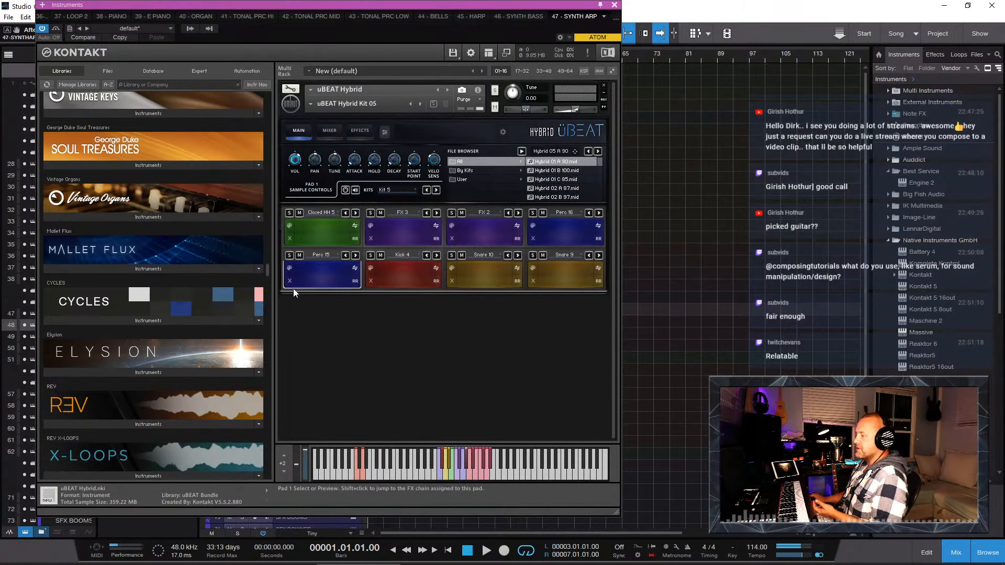
left_click_drag(267, 270, 262, 90)
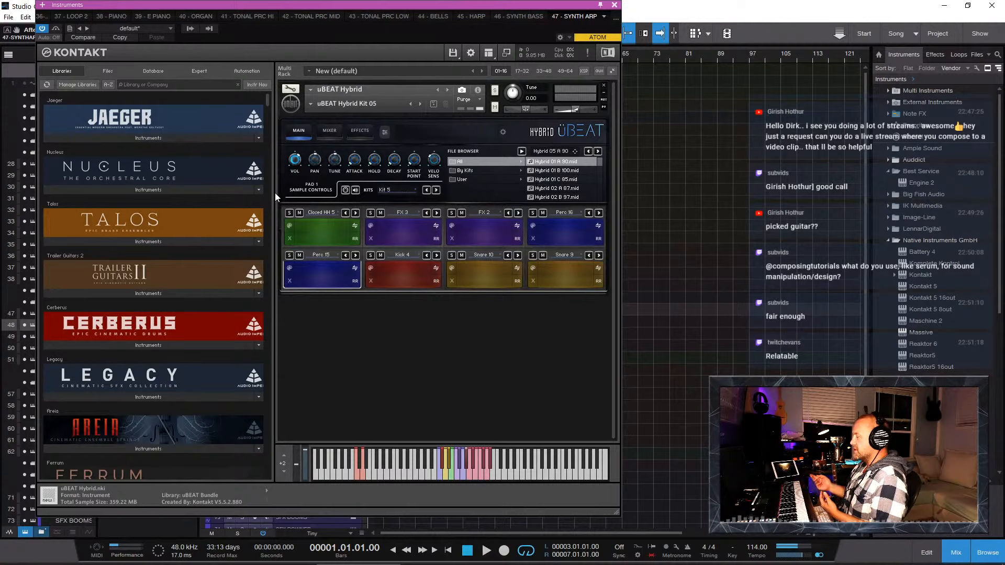
Step: Look through the Kontakt library list from the percussion and choir libraries to the guitar and bass libraries
left_click_drag(267, 99, 259, 319)
scroll(184, 341, "down", 10)
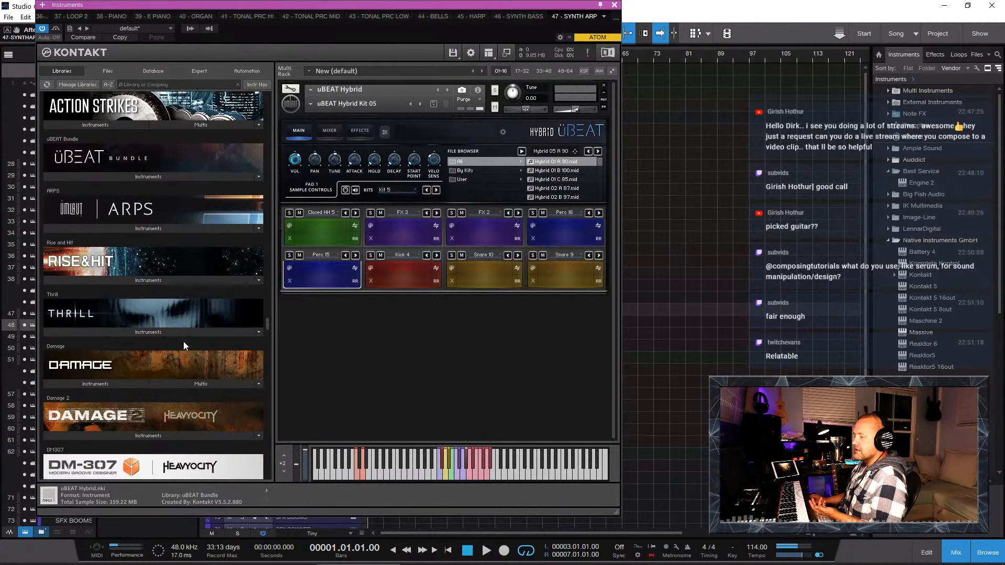
scroll(183, 341, "down", 10)
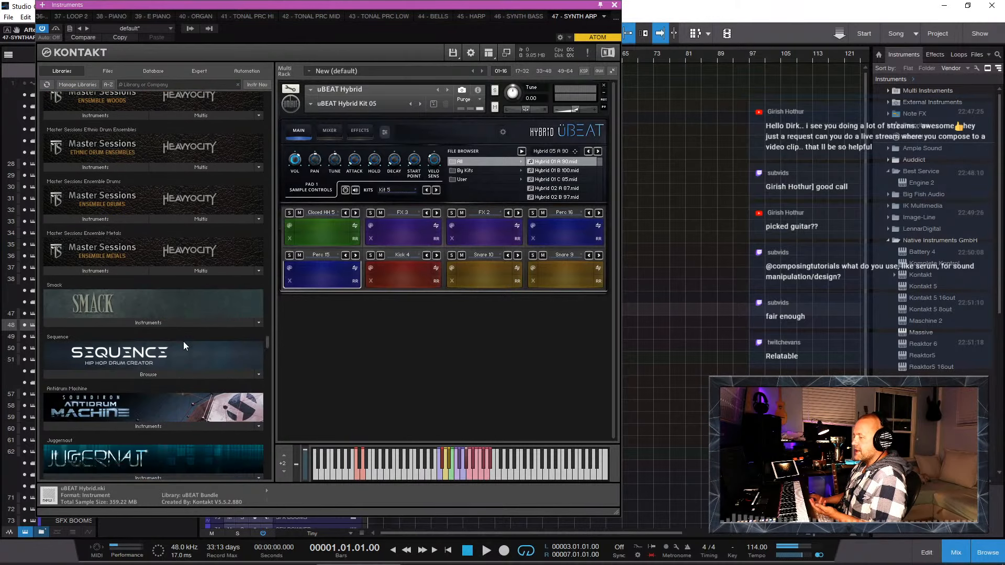
scroll(183, 341, "down", 1)
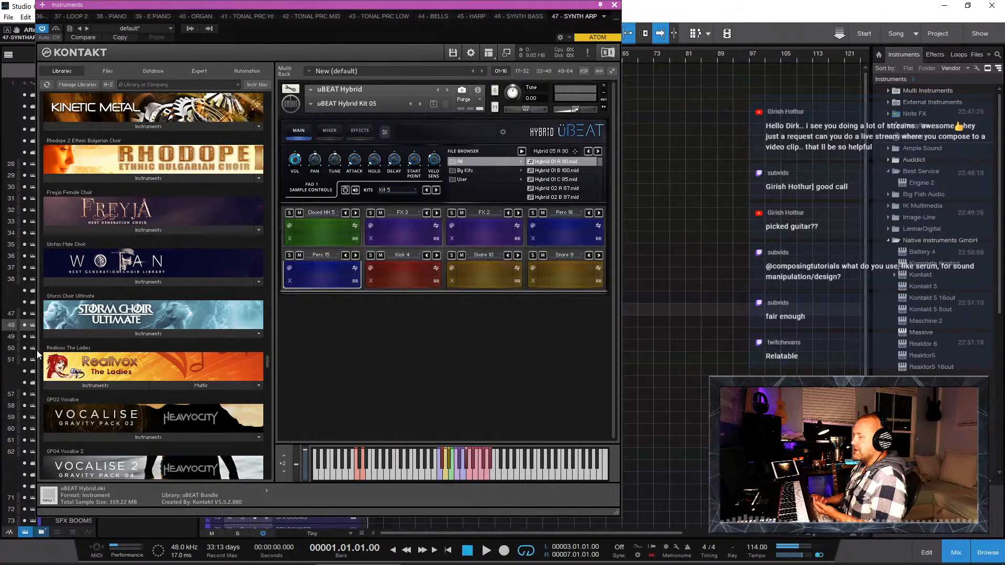
scroll(215, 316, "down", 5)
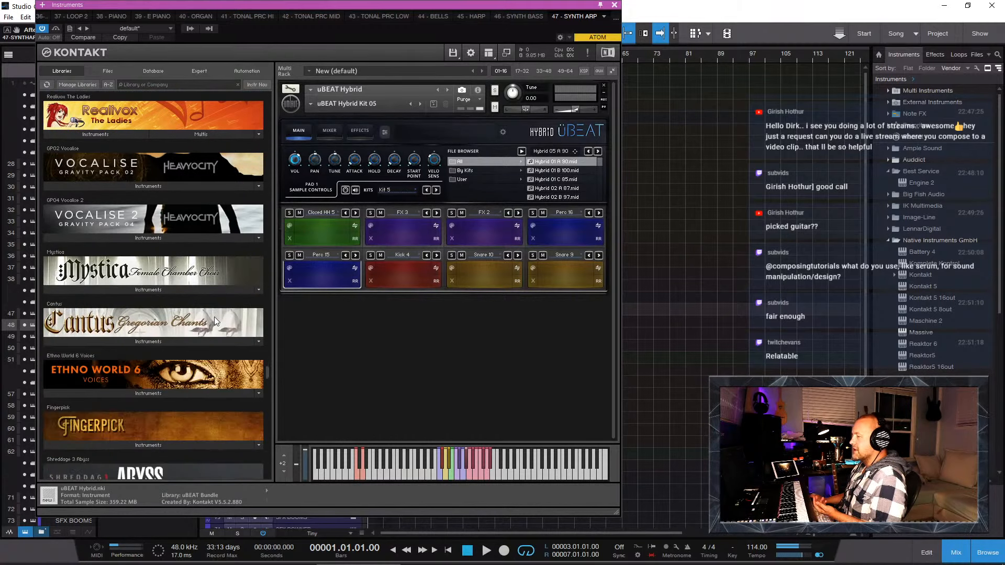
scroll(215, 316, "down", 5)
scroll(214, 316, "down", 5)
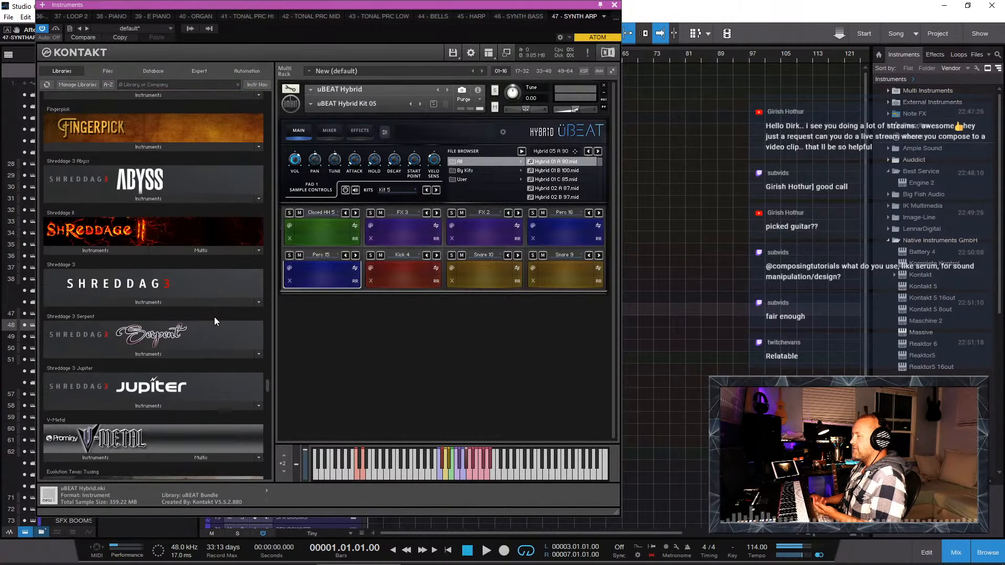
scroll(215, 316, "down", 6)
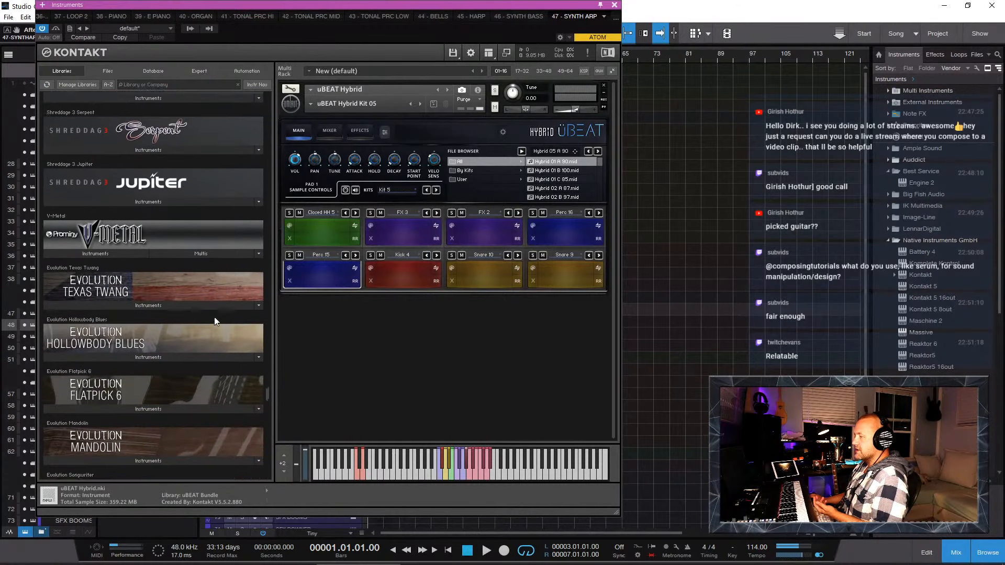
scroll(215, 316, "down", 5)
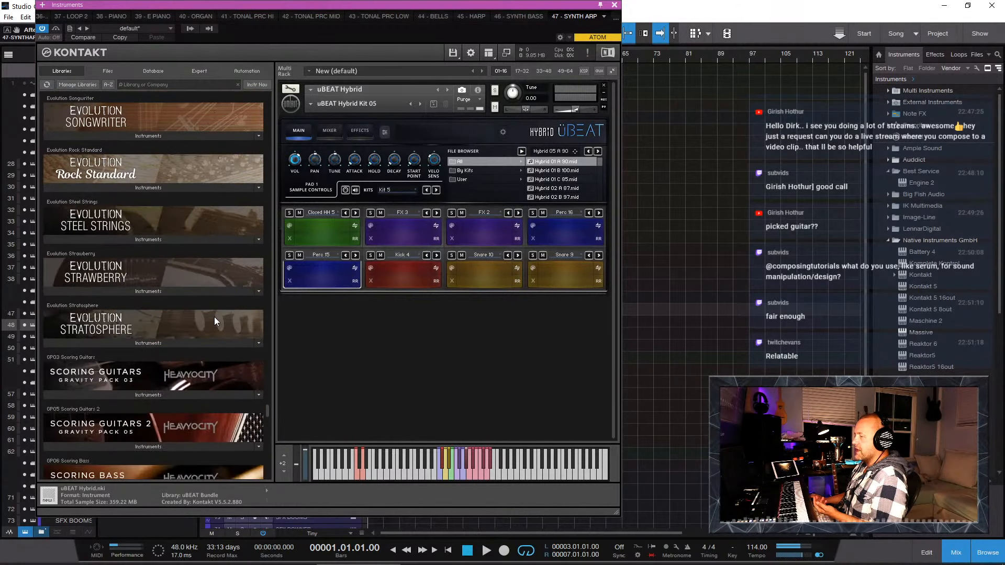
scroll(214, 319, "down", 2)
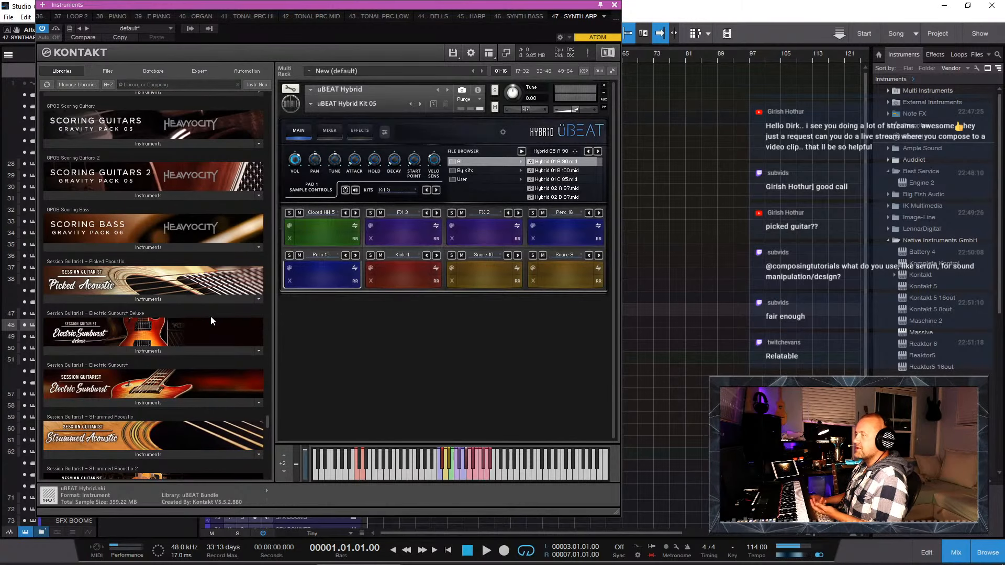
scroll(200, 313, "down", 2)
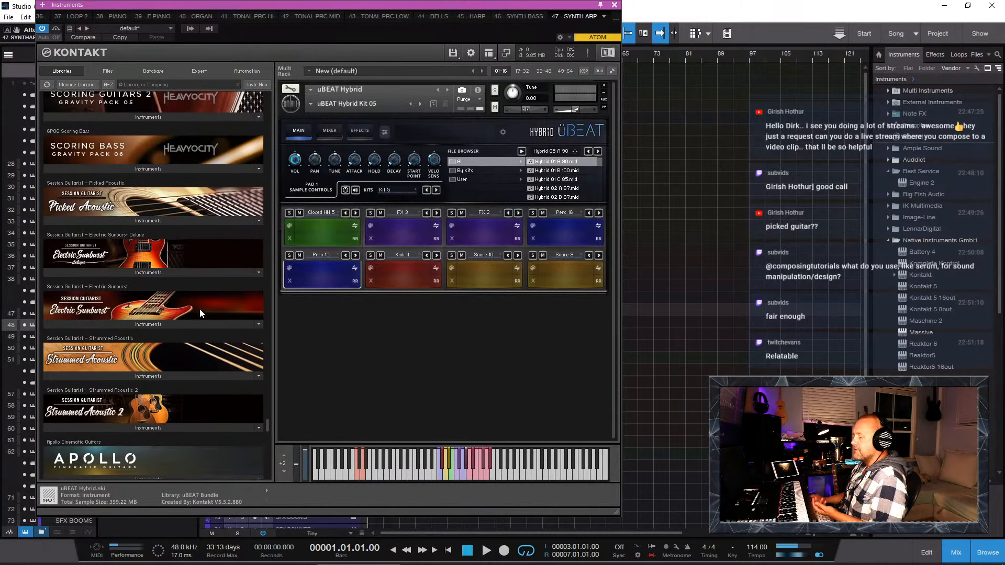
scroll(200, 313, "down", 2)
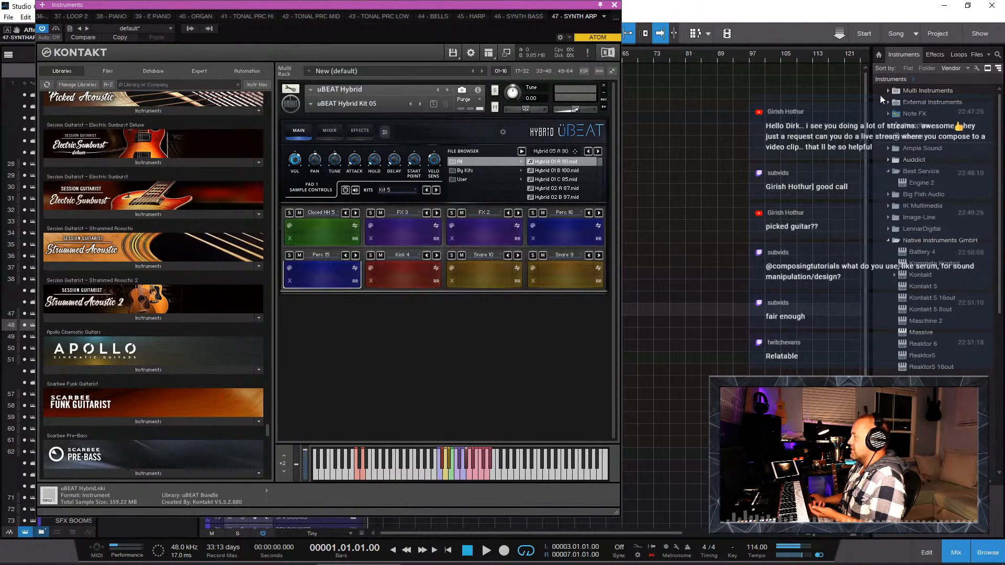
Step: Widen the Studio One browser, display its file listing and expand the CTO CUSTOM SAMPLES folder on the AUDIO SAMPLES (G:) drive
left_click_drag(870, 100, 825, 102)
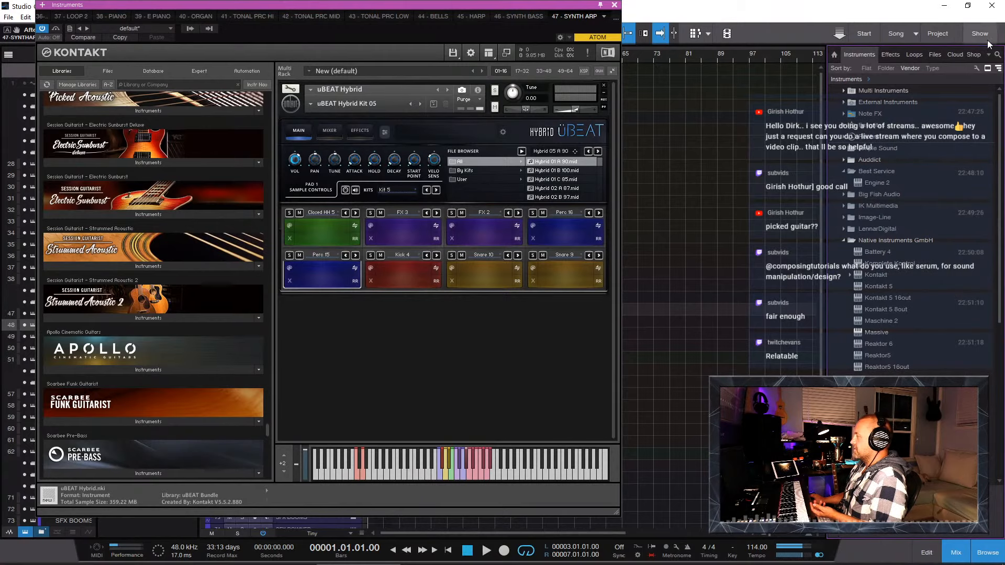
left_click(934, 54)
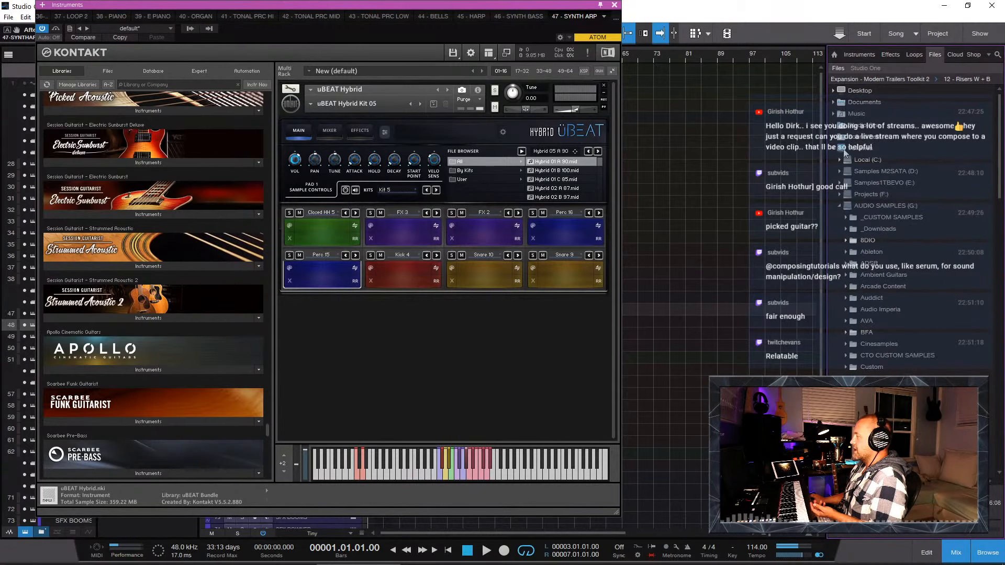
left_click(845, 217)
left_click(844, 215)
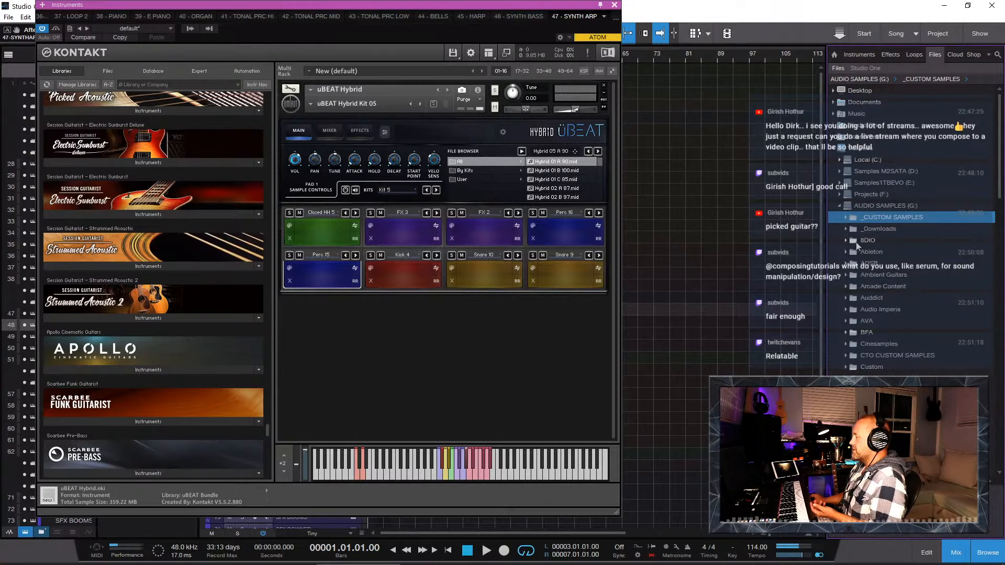
scroll(861, 249, "down", 1)
scroll(862, 250, "down", 2)
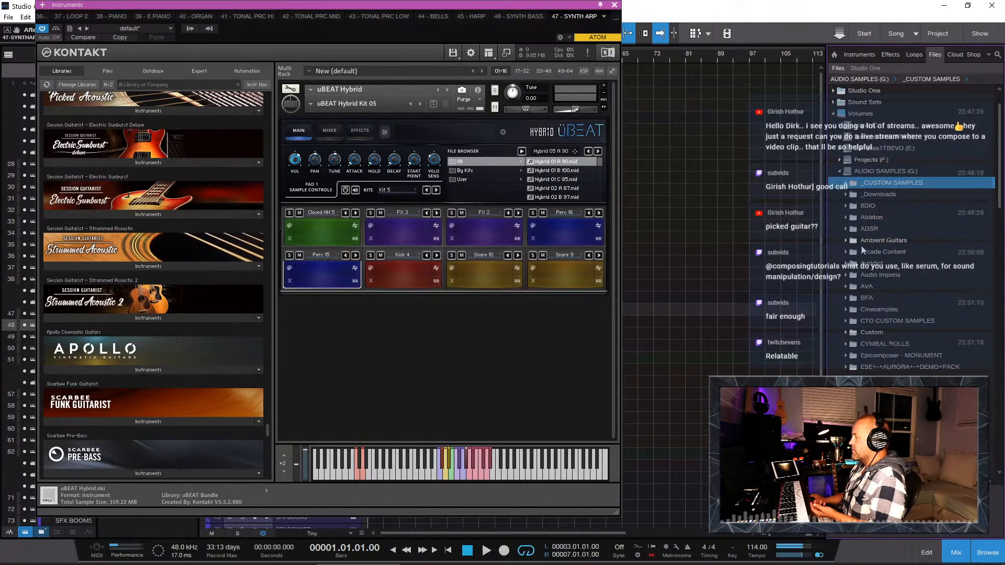
left_click(846, 320)
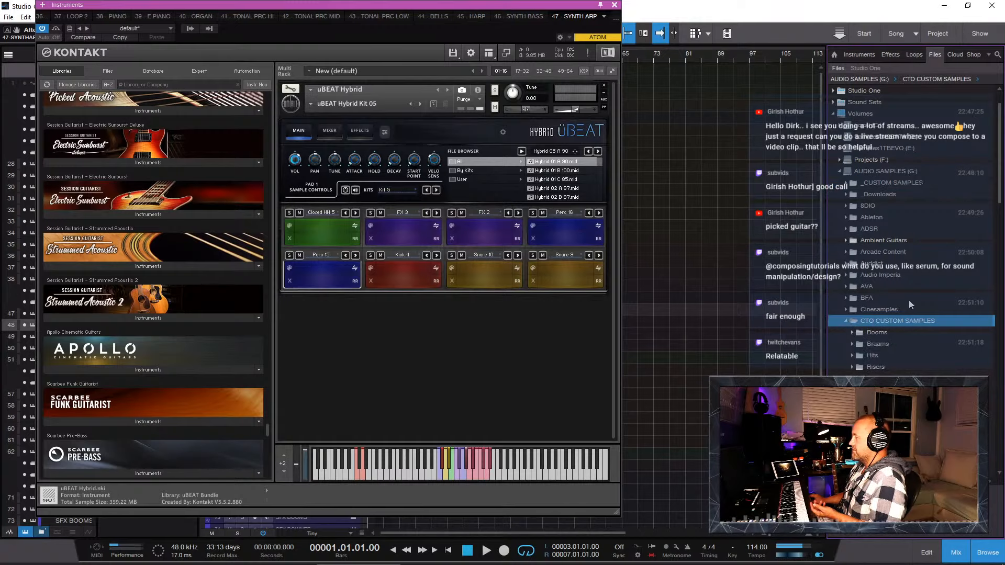
scroll(908, 298, "down", 7)
Step: Expand the Braams folder in CTO CUSTOM SAMPLES and audition DE - Braam 01 - 120 - D.wav
left_click(864, 265)
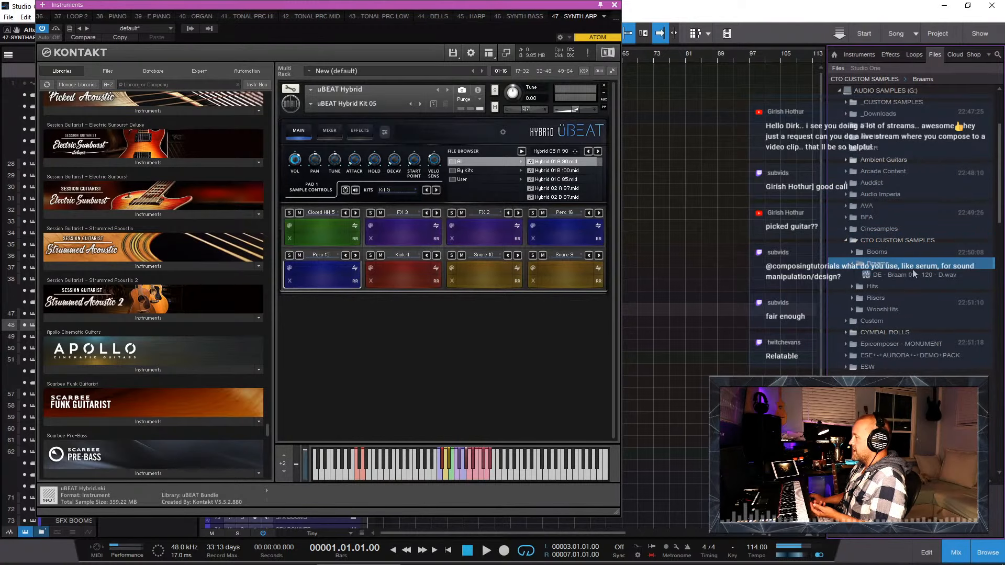
left_click(853, 264)
left_click(900, 274)
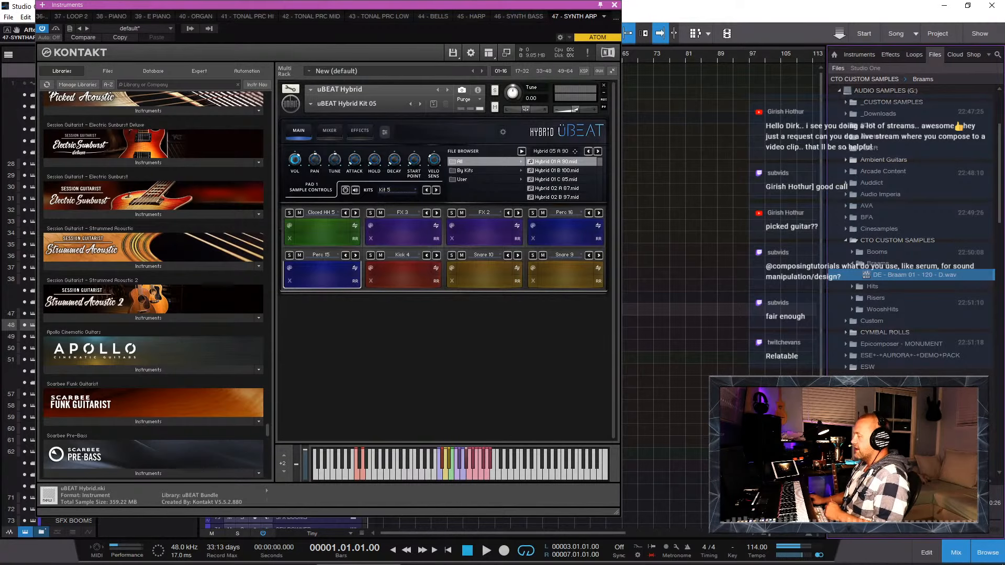
Step: Expand the Booms, Risers and WooshHits sample folders and audition the DE - WooshHit 01 sample
left_click(852, 251)
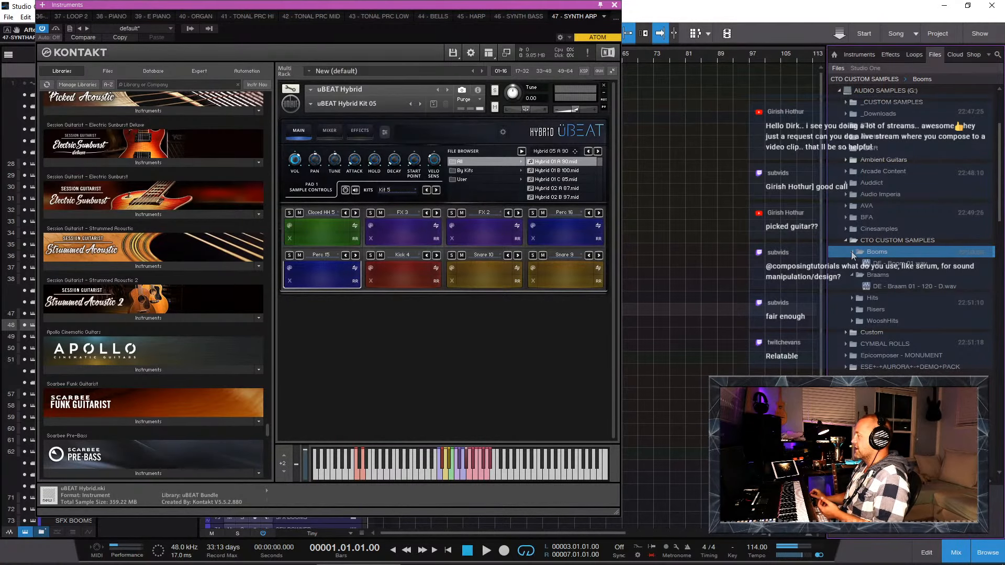
left_click(852, 310)
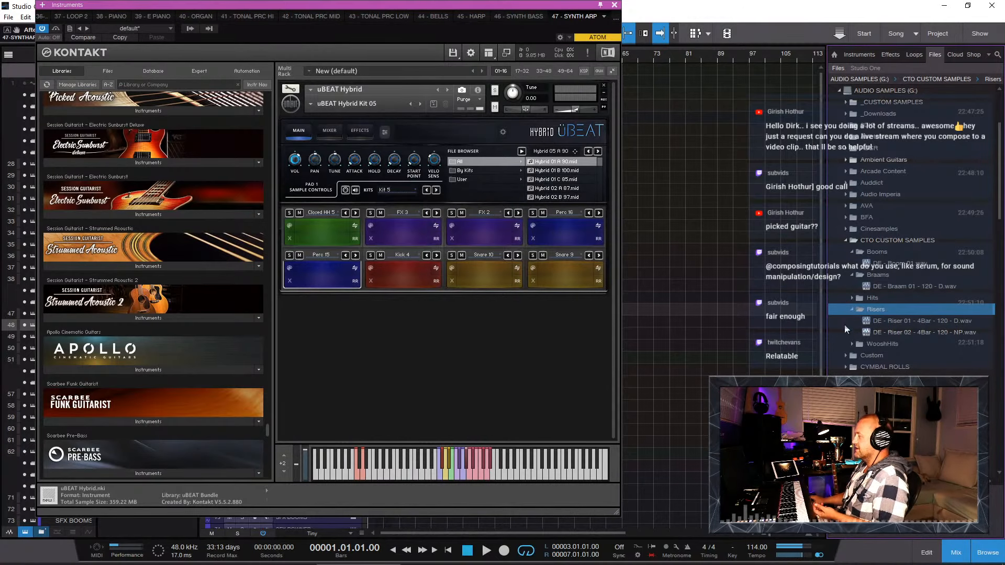
left_click(852, 344)
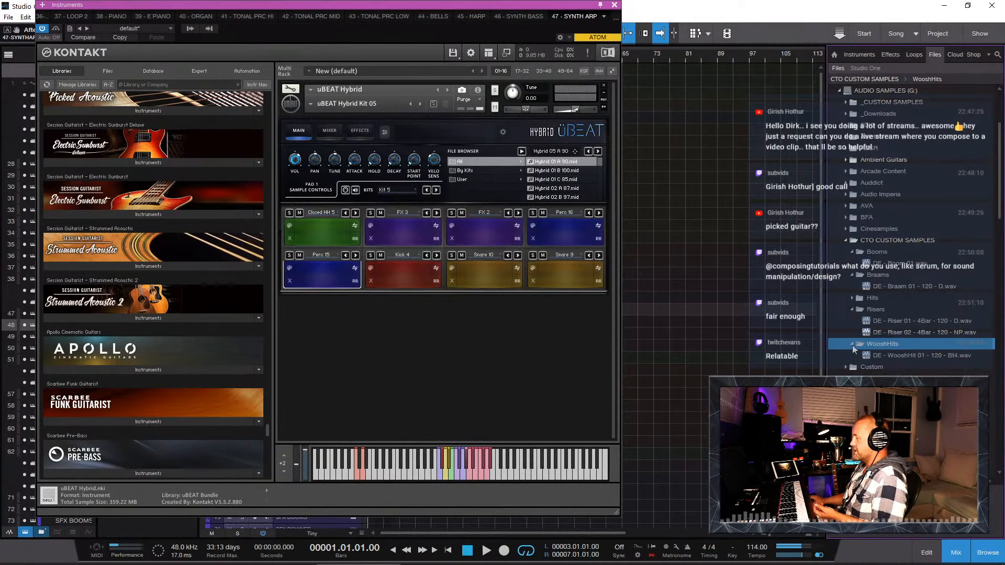
left_click(891, 355)
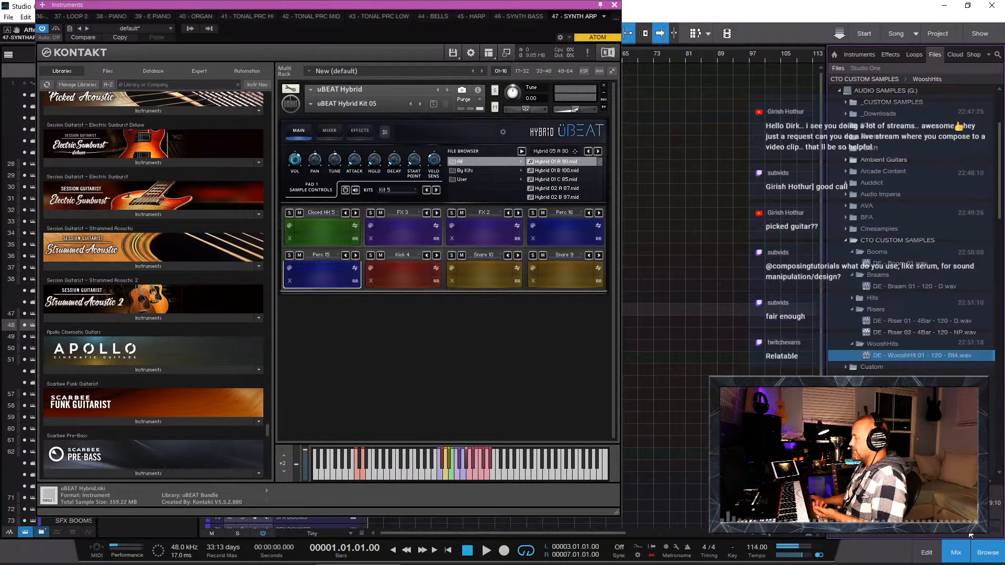
Step: Audition the Riser 02 and Riser 01 samples, and expand the Hits folder to audition DE - Hit 01.wav
left_click(904, 335)
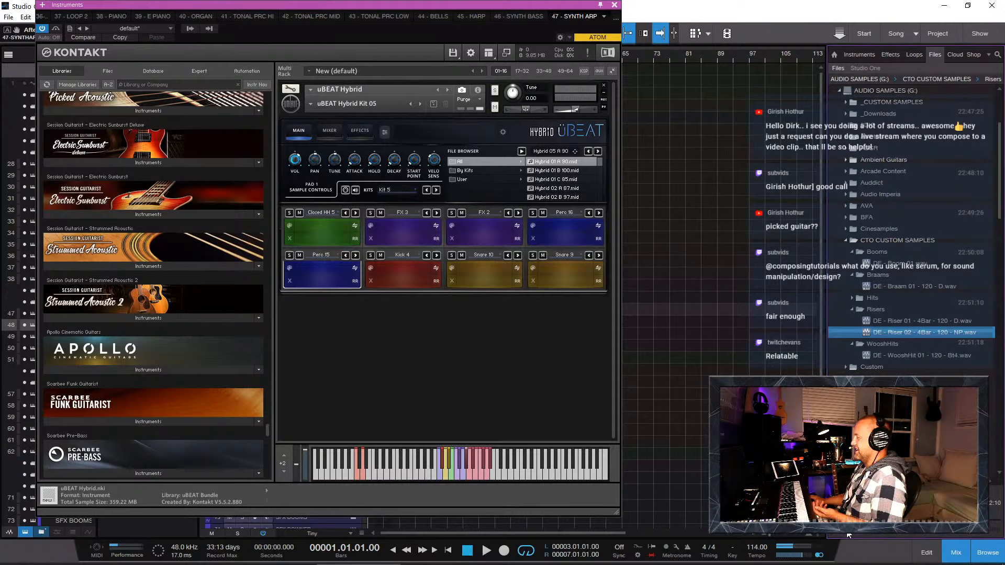
left_click(951, 318)
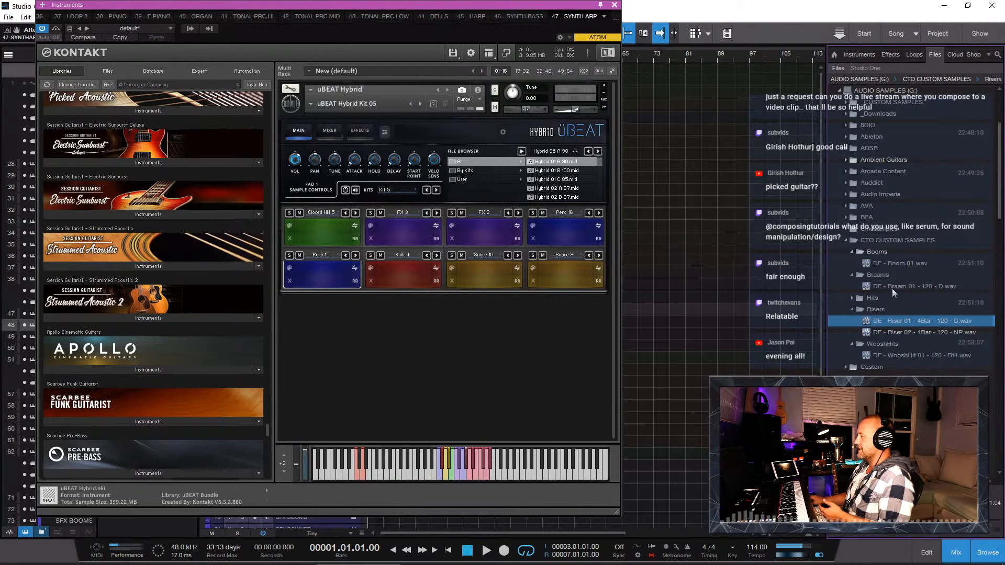
left_click(852, 297)
left_click(888, 311)
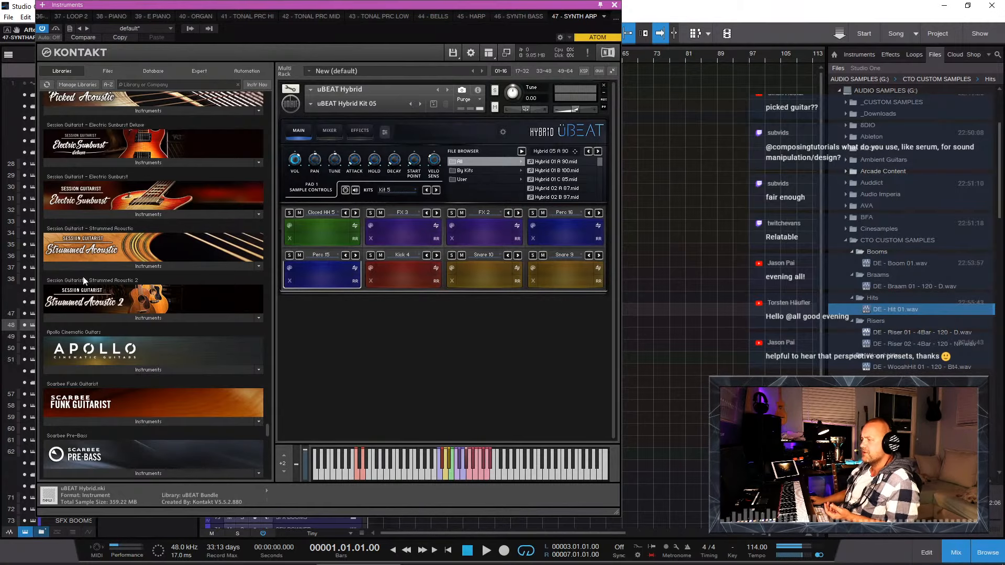
Step: Look back through Kontakt's choir, drum and percussion libraries to locate the Evolve libraries
left_click_drag(270, 434, 291, 361)
scroll(201, 340, "up", 10)
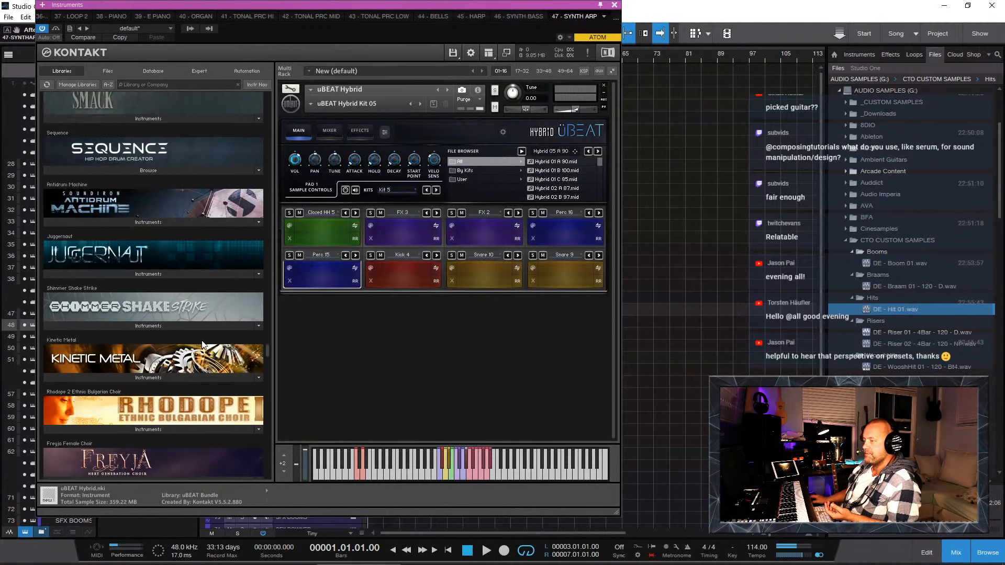
scroll(202, 341, "up", 8)
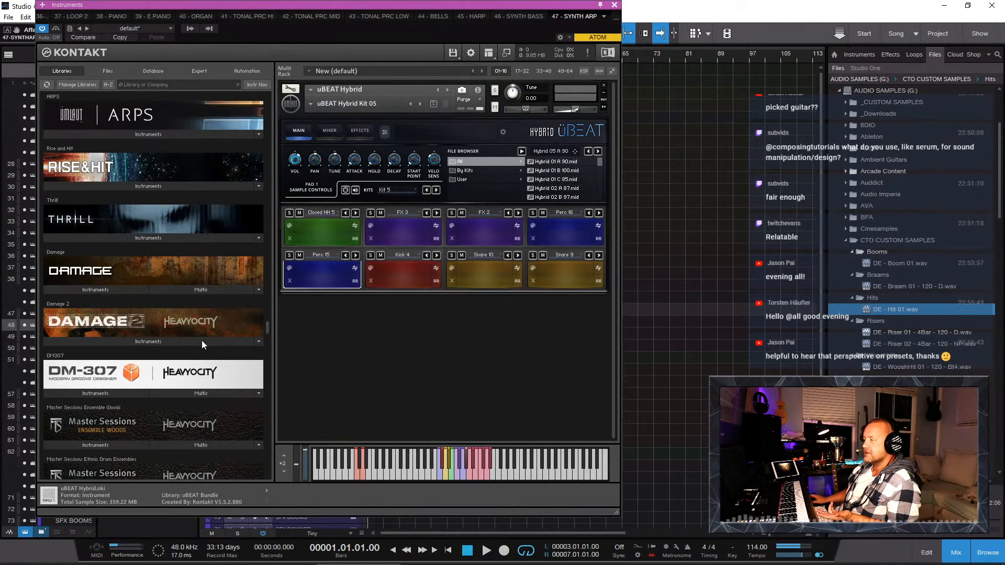
scroll(202, 340, "up", 6)
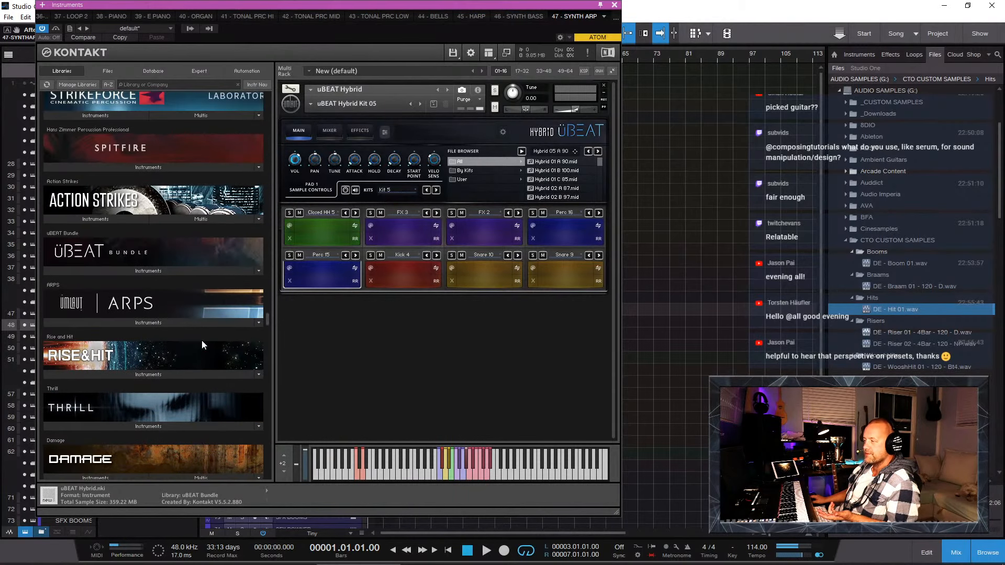
scroll(199, 338, "down", 10)
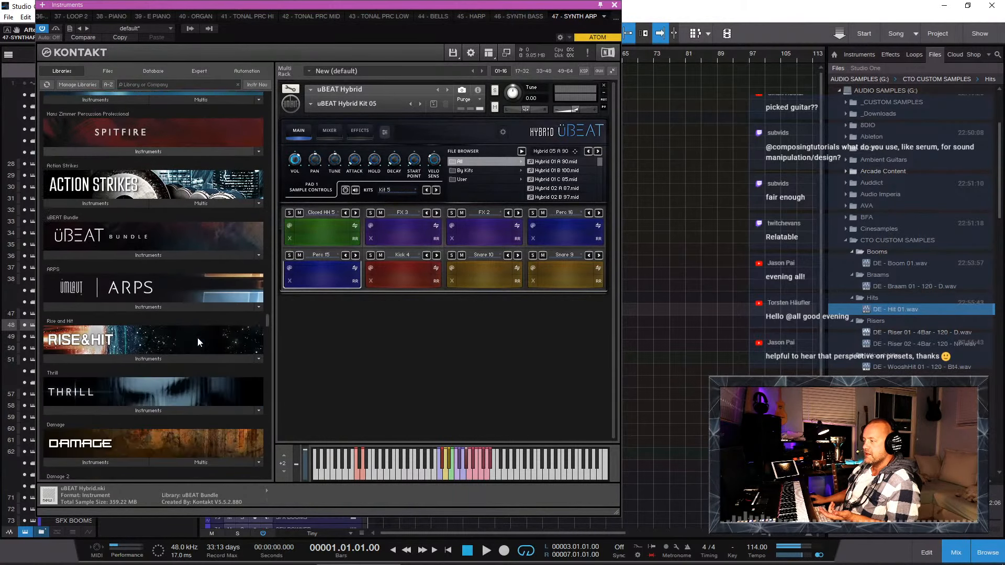
scroll(194, 317, "down", 7)
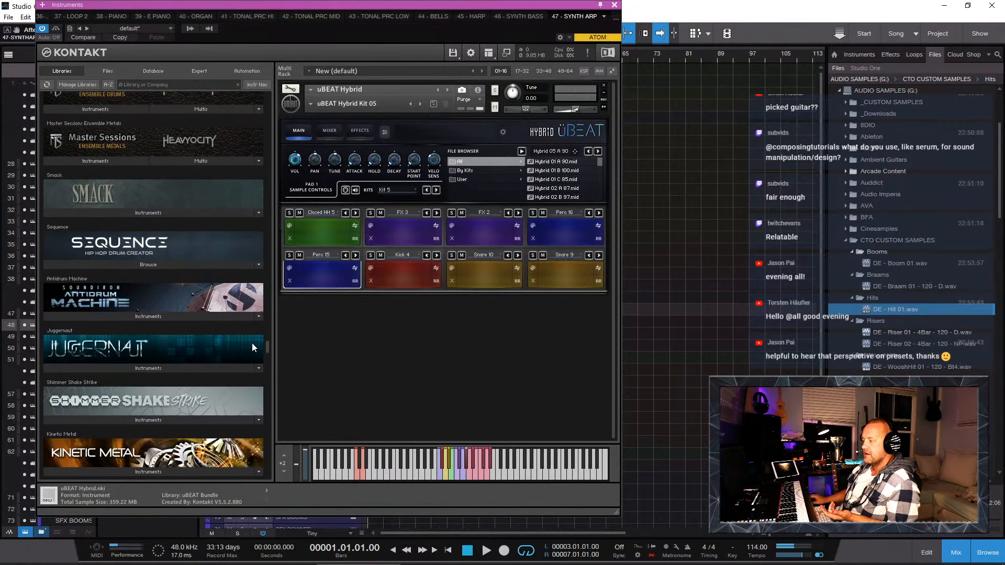
left_click_drag(265, 346, 272, 291)
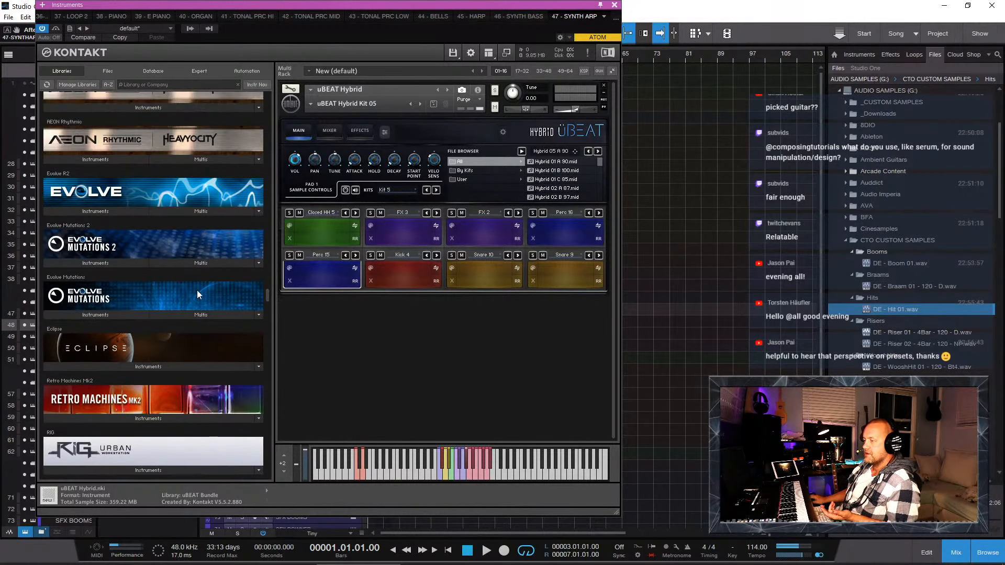
Step: Show the Evolve R2 instruments and switch from the 4 Tonality and FX folder to 1 Rhythmic Suites
left_click(105, 215)
left_click(86, 223)
left_click(86, 224)
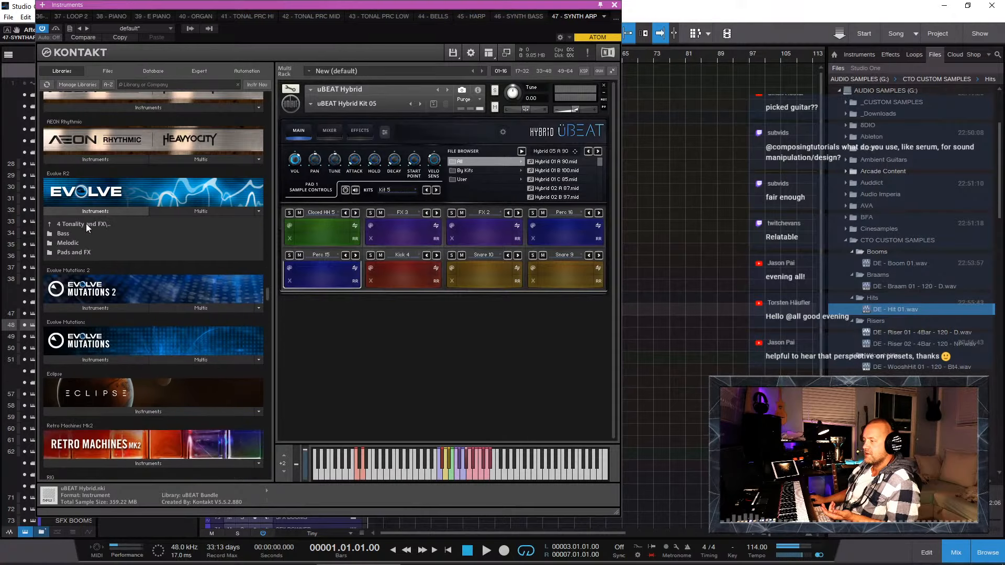
left_click(86, 224)
left_click(86, 224)
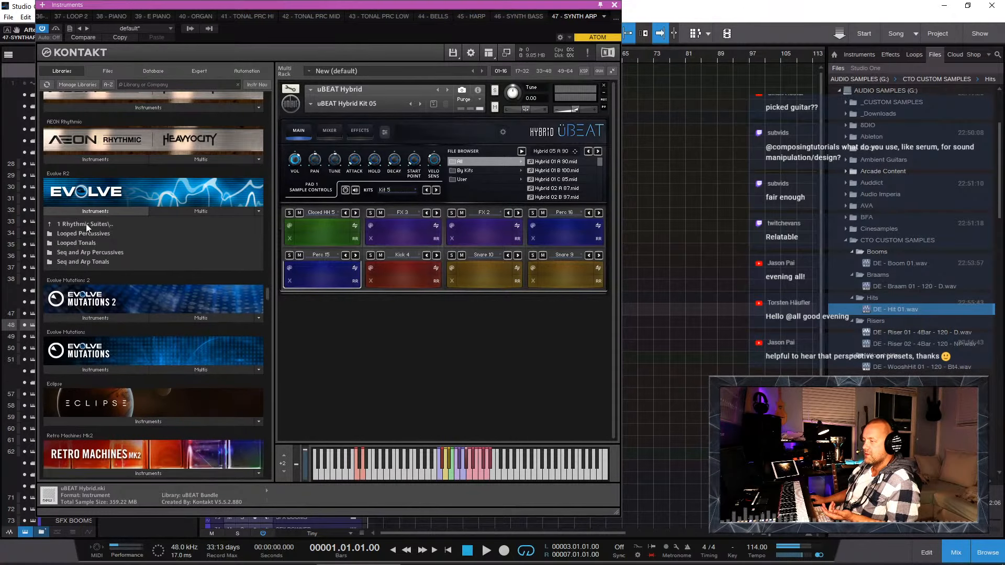
Step: View the Looped Percussives and Looped Tonals instrument lists of Evolve R2, and return to the 1 Rhythmic Suites folder
left_click(96, 233)
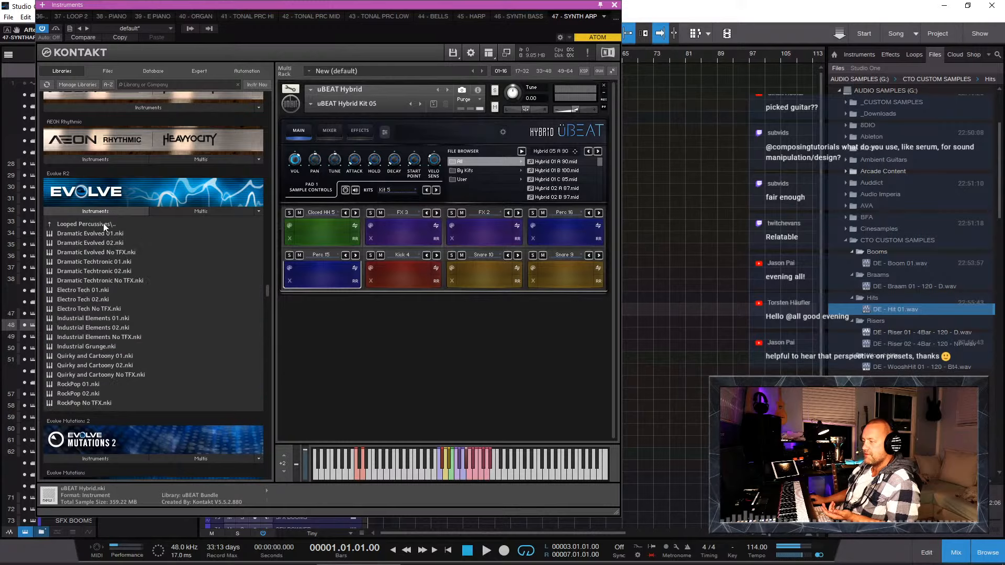
left_click(103, 223)
left_click(87, 242)
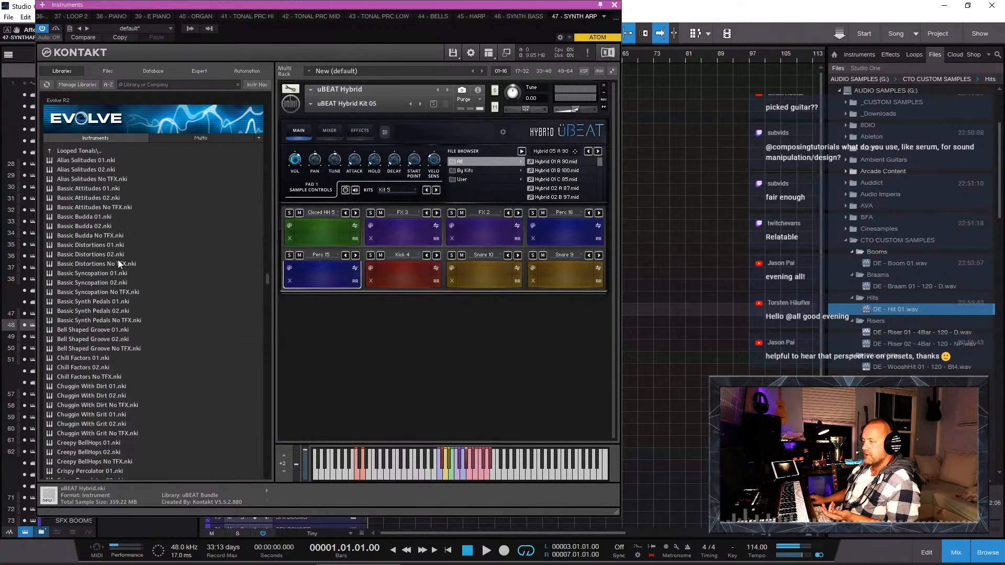
left_click(81, 151)
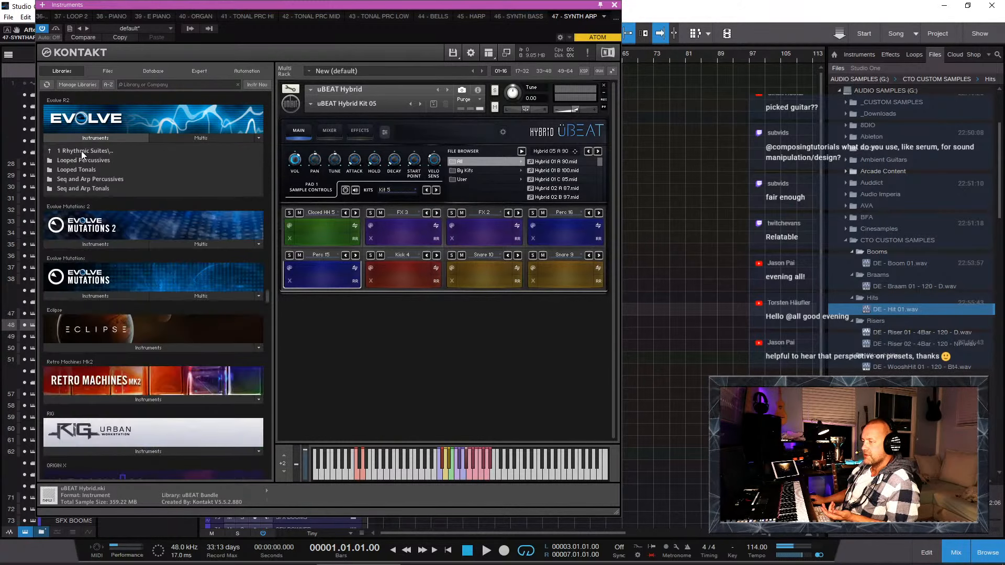
Step: View the Looped Tonals instrument list in the 1 Rhythmic Suites folder of Evolve R2
left_click(80, 151)
left_click(89, 152)
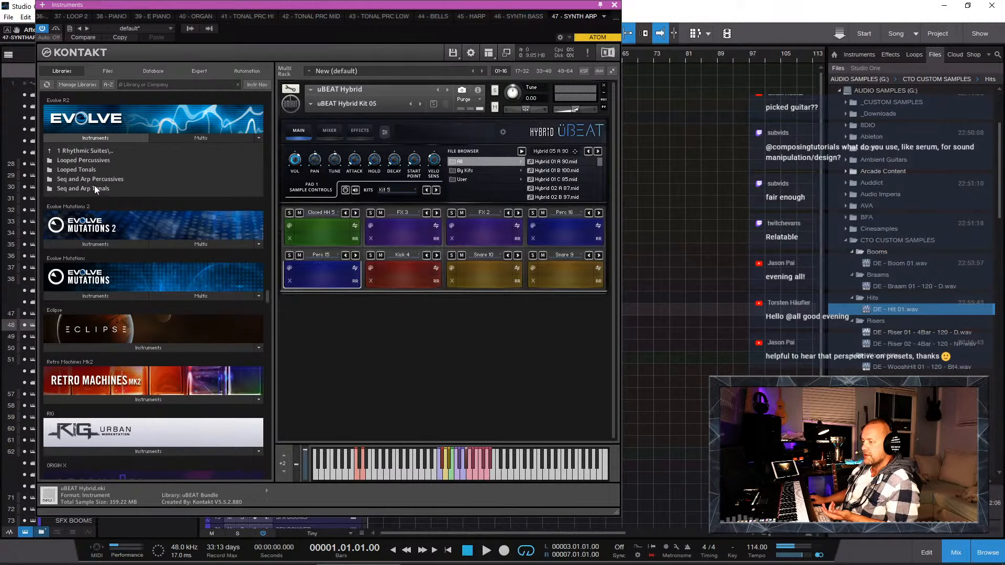
left_click(77, 171)
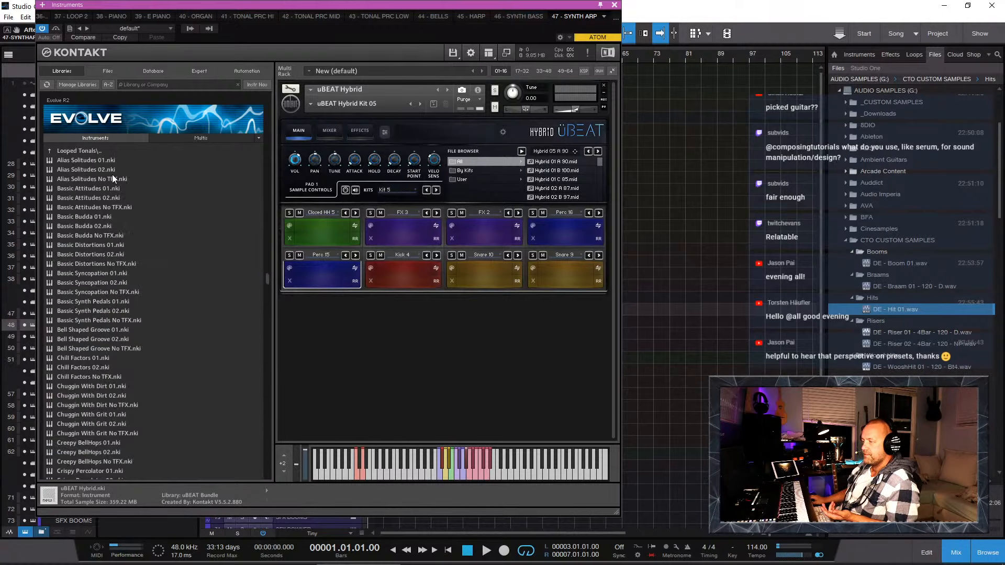
mouse_move(266, 281)
left_mouse_down()
mouse_move(265, 312)
mouse_move(264, 277)
left_mouse_up()
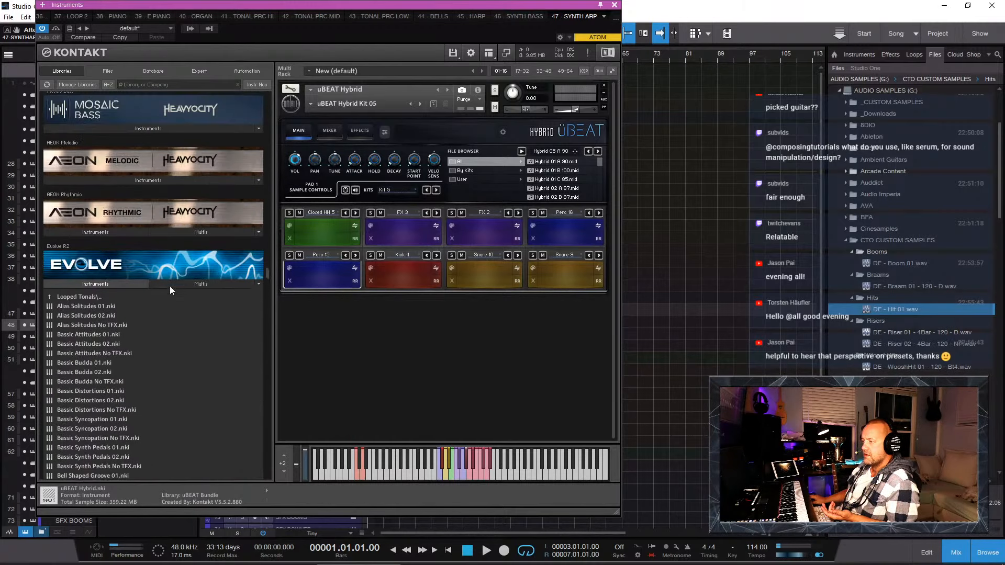
Step: Load Evolve Tonal Loops 1.nki from the Looped Tonals folder in 7 Upgraded Rhythmic Suites of Evolve R2
left_click(94, 297)
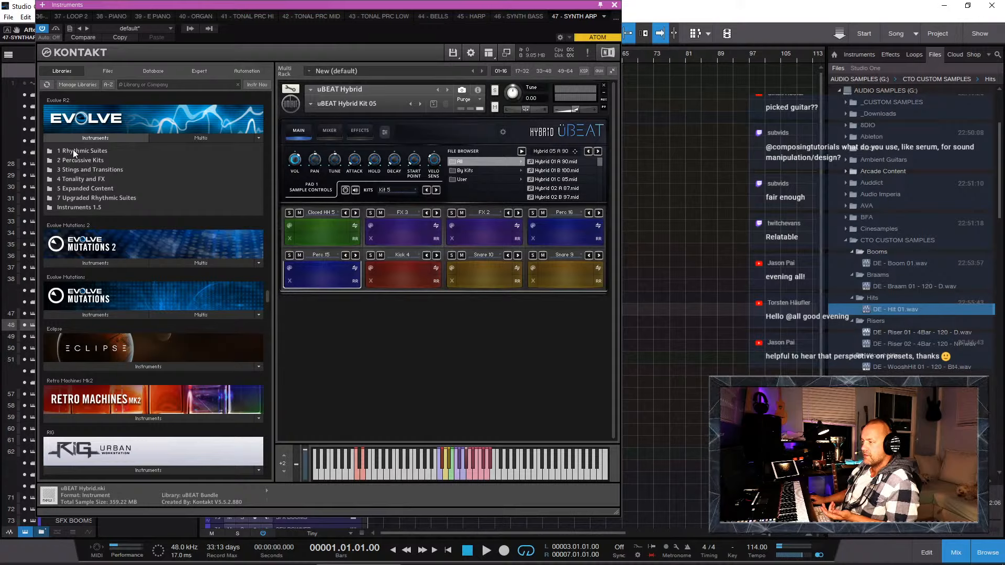
left_click(91, 199)
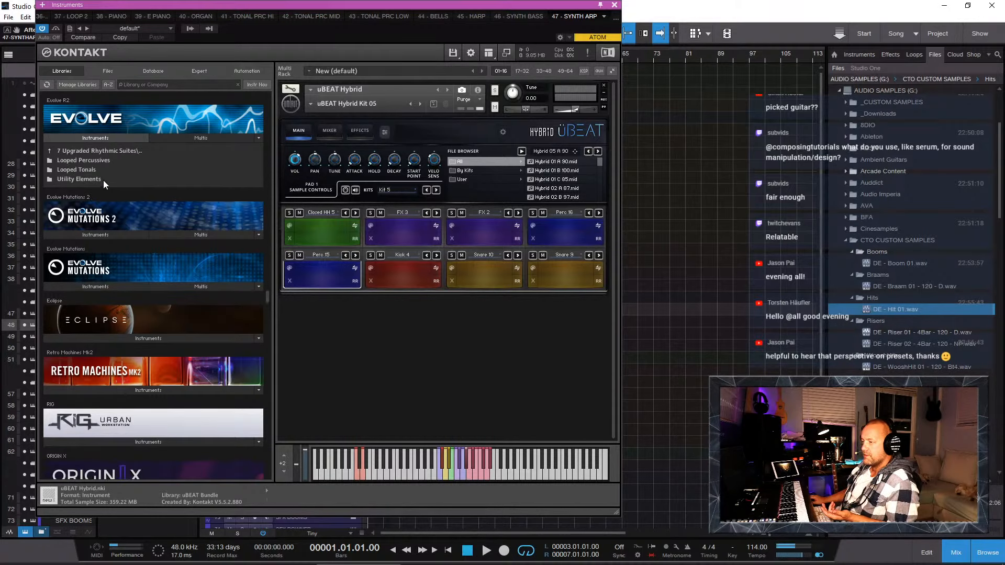
left_click(78, 169)
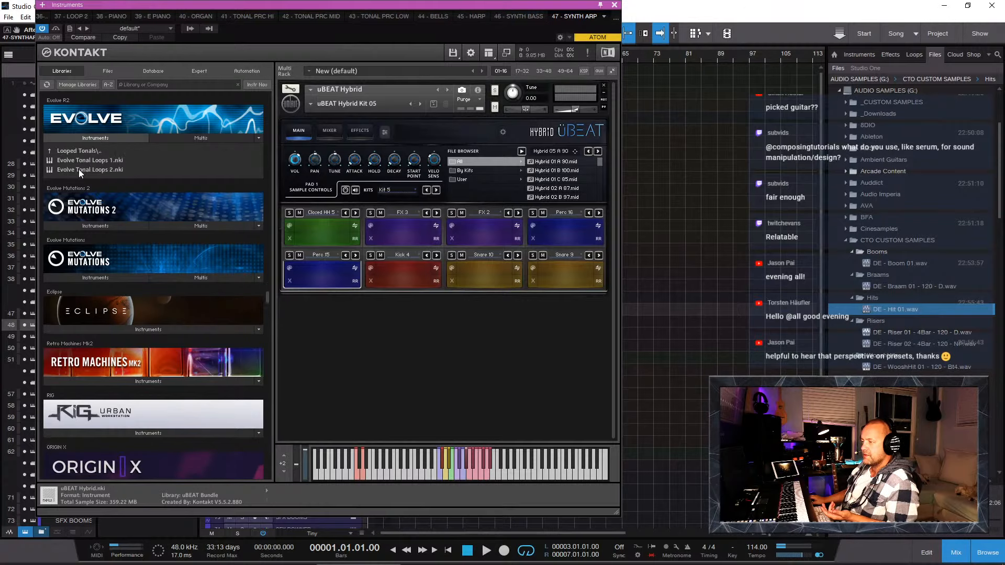
double_click(91, 160)
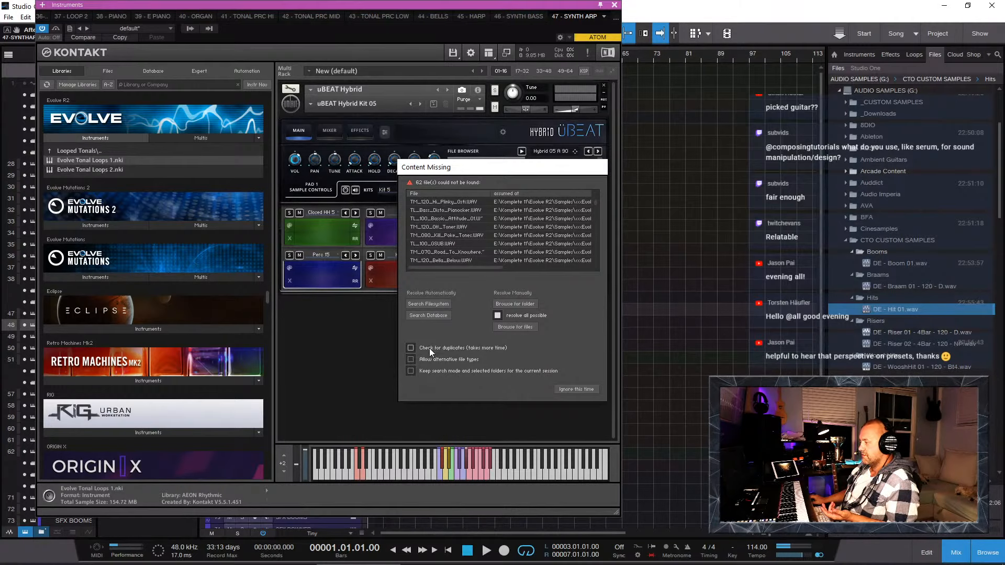
Step: Allow alternative file types, search the Evolve R2 folder for the instrument's missing samples, and ignore any missing files this time
left_click(425, 361)
left_click(504, 305)
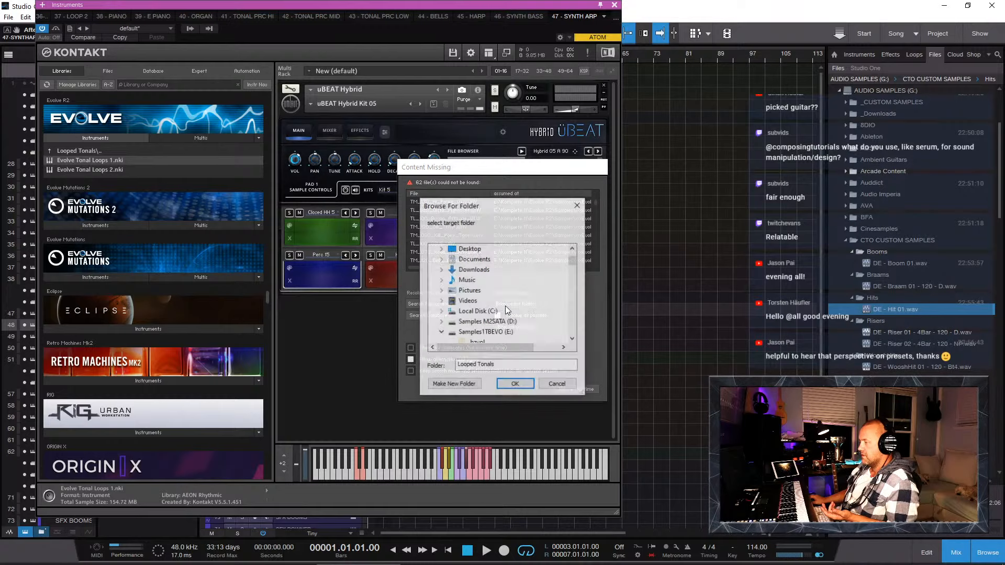
scroll(505, 305, "down", 5)
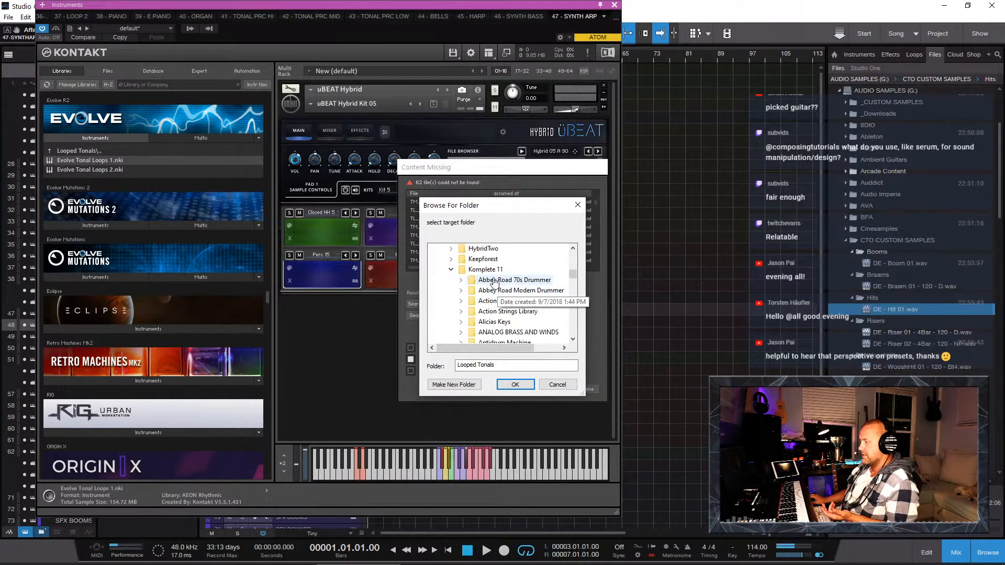
scroll(502, 285, "down", 5)
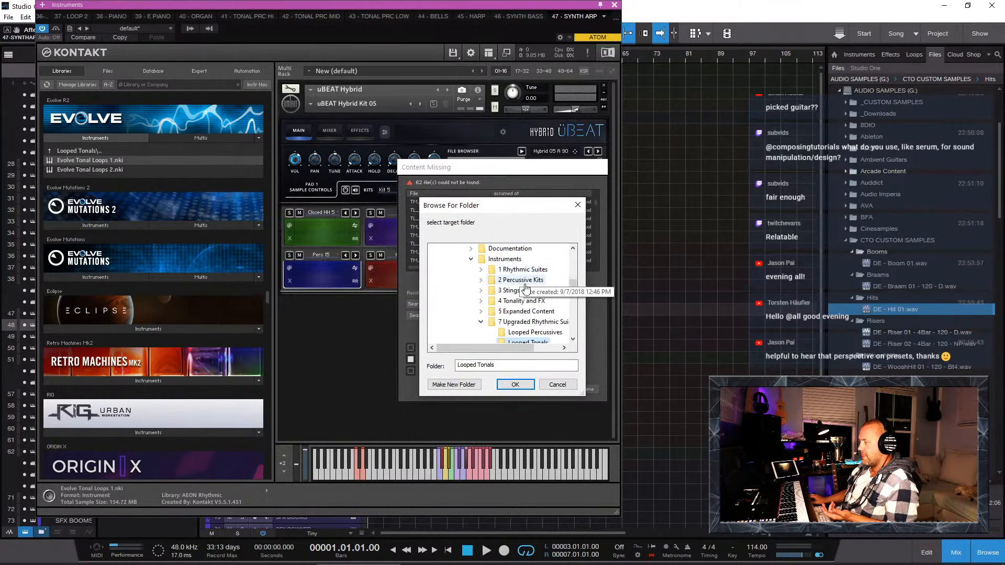
scroll(518, 283, "up", 1)
left_click(490, 269)
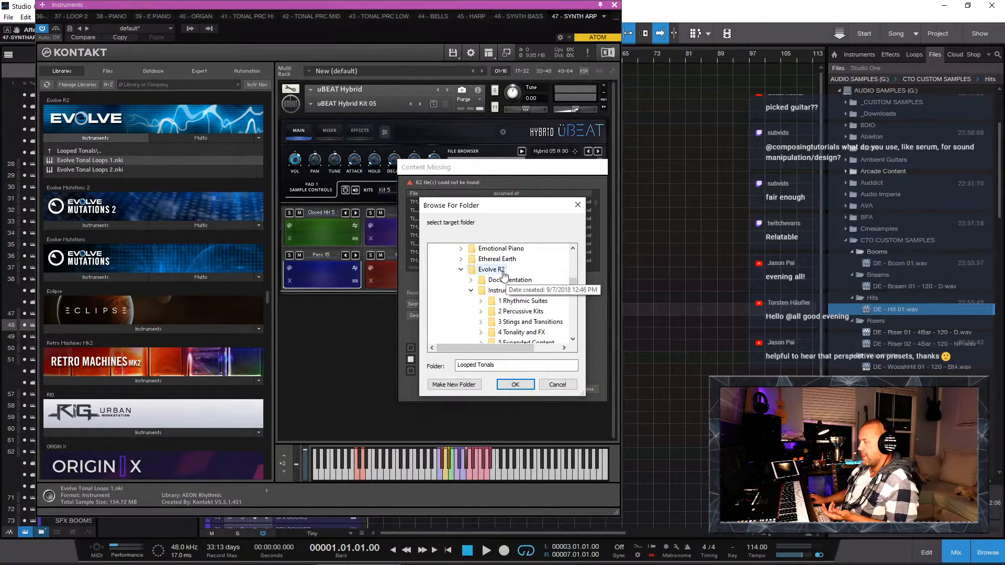
left_click(529, 385)
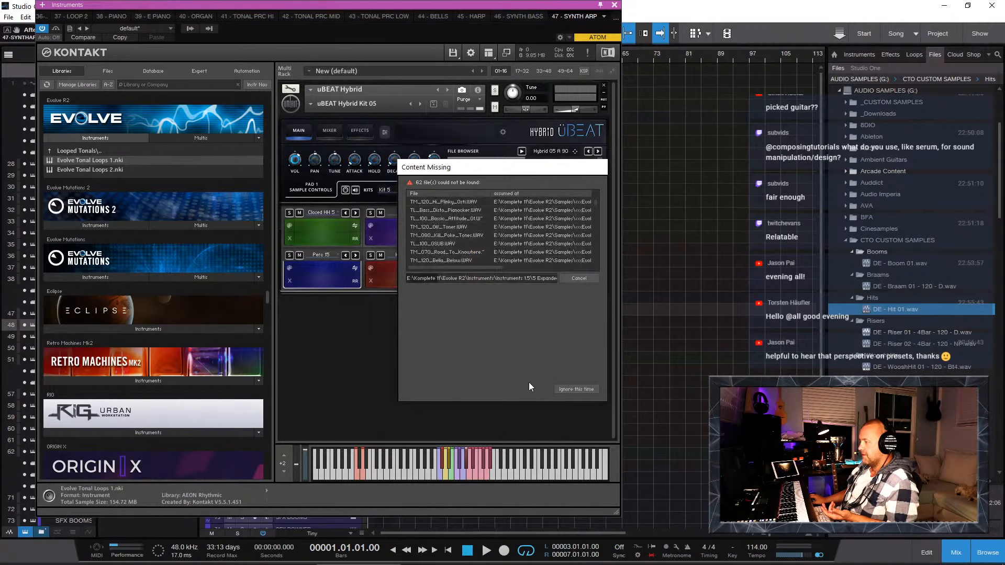
left_click(574, 389)
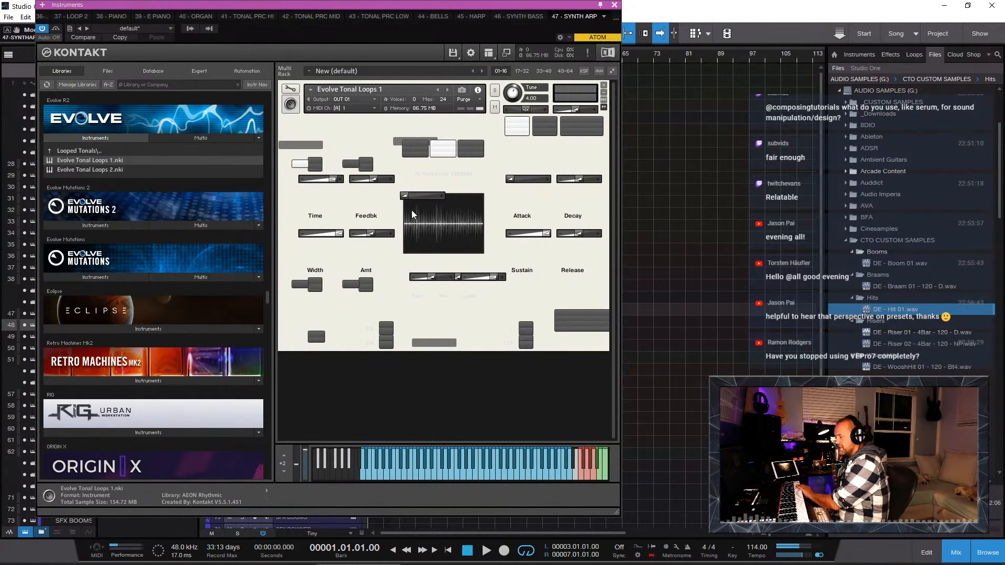
Step: Set the song tempo to 122.00 after trying the loops at 81.00
left_click_drag(762, 547, 761, 564)
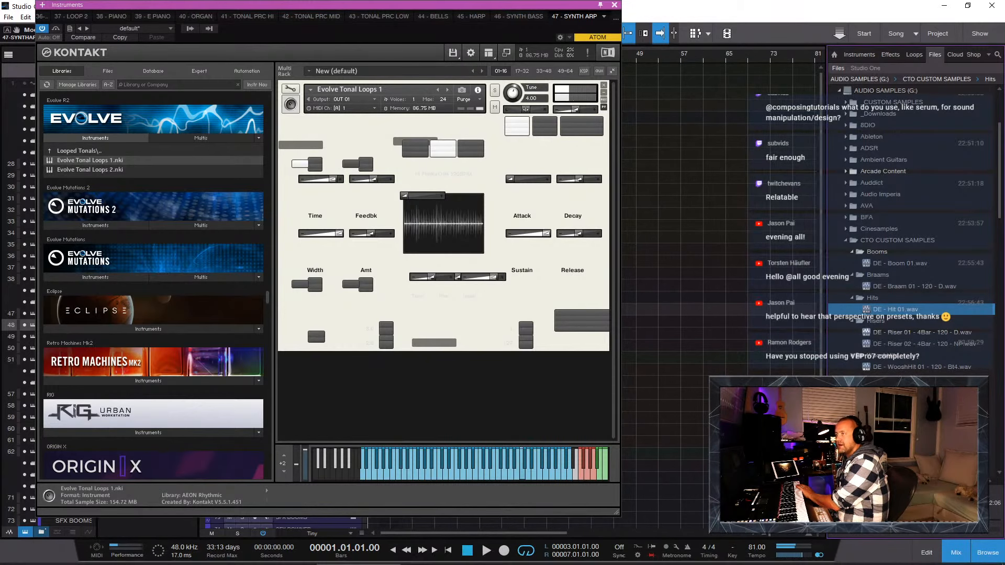
left_click_drag(753, 550, 754, 497)
left_click_drag(752, 549, 749, 561)
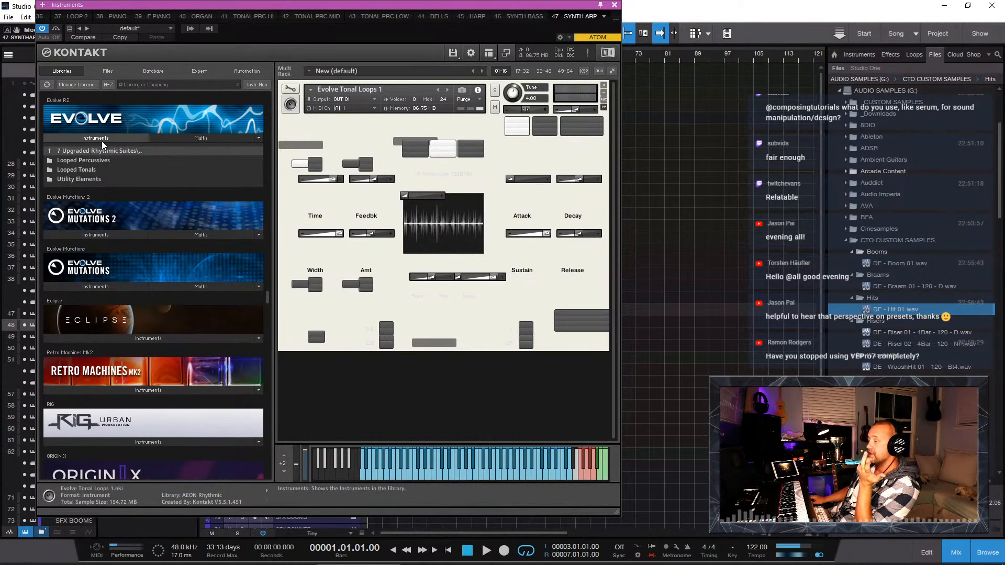
Step: Collapse the Evolve R2 instruments, look through the libraries down to the choirs, and return to the start of the list
left_click(99, 140)
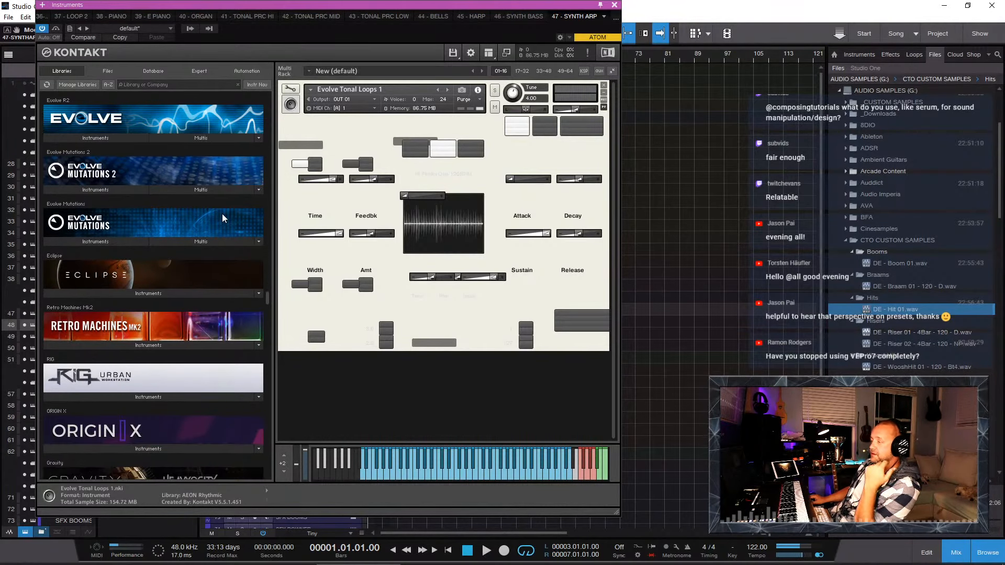
left_click_drag(272, 306, 271, 295)
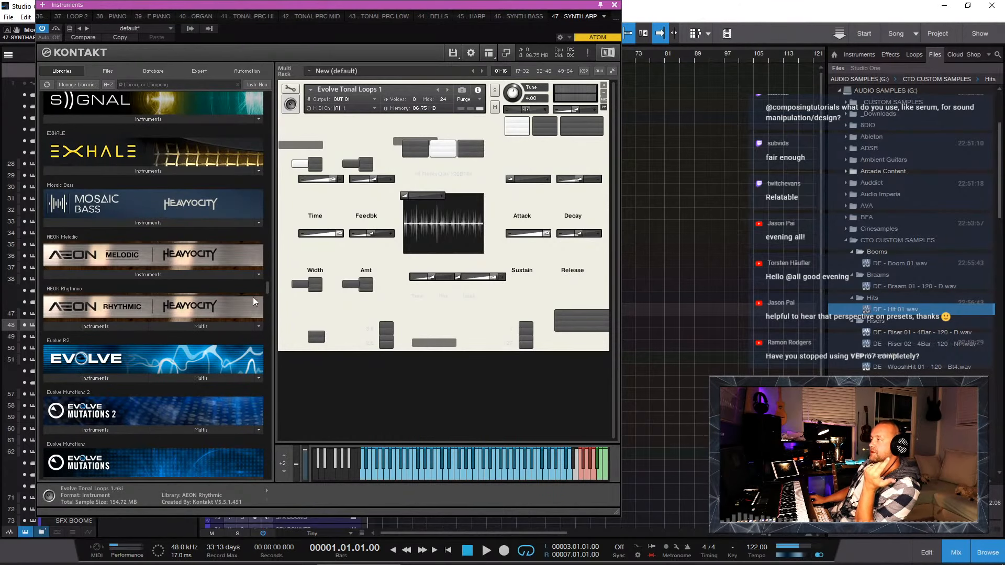
scroll(219, 309, "down", 1)
scroll(219, 309, "down", 7)
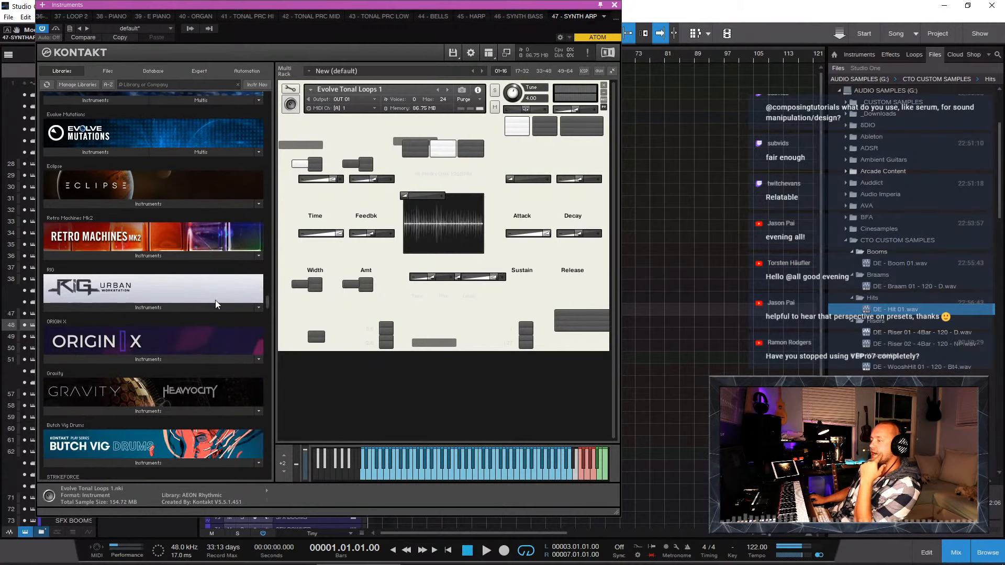
scroll(216, 305, "down", 5)
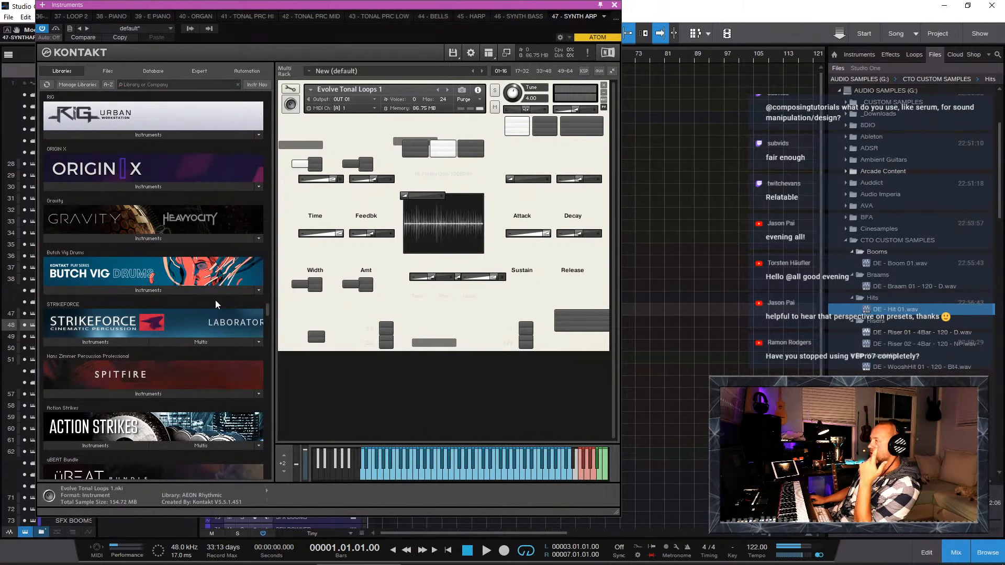
scroll(190, 304, "down", 7)
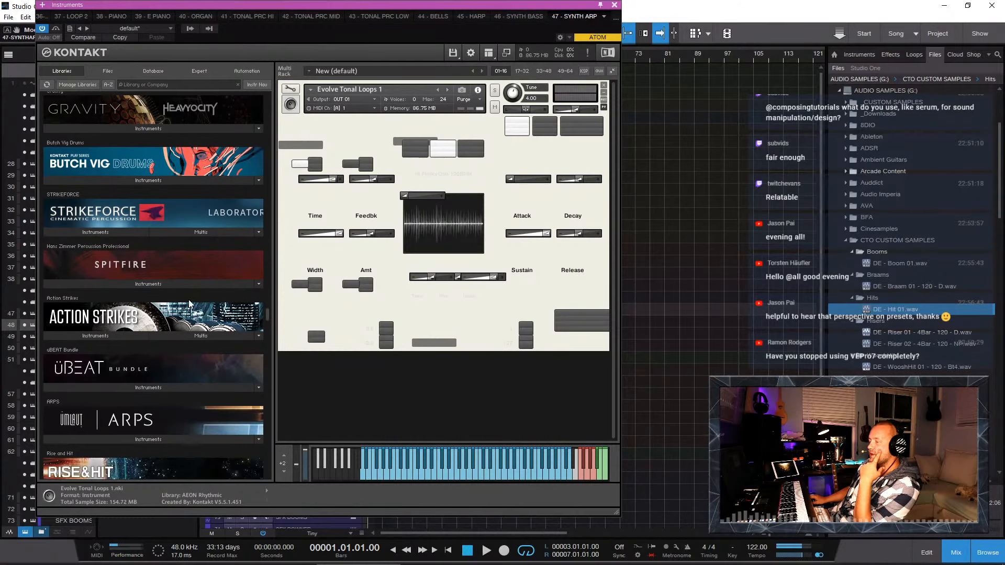
scroll(190, 304, "down", 20)
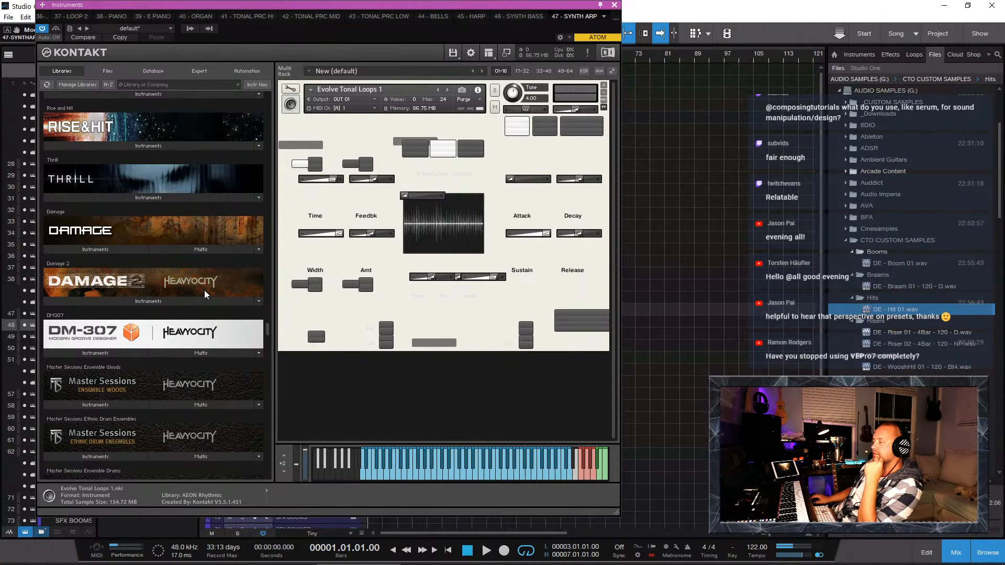
scroll(205, 294, "down", 5)
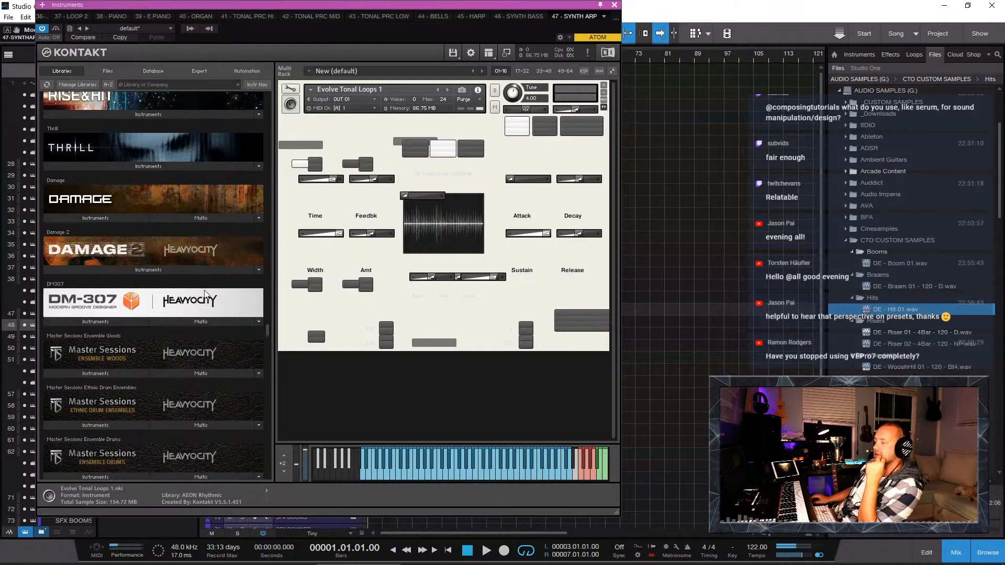
scroll(205, 293, "down", 2)
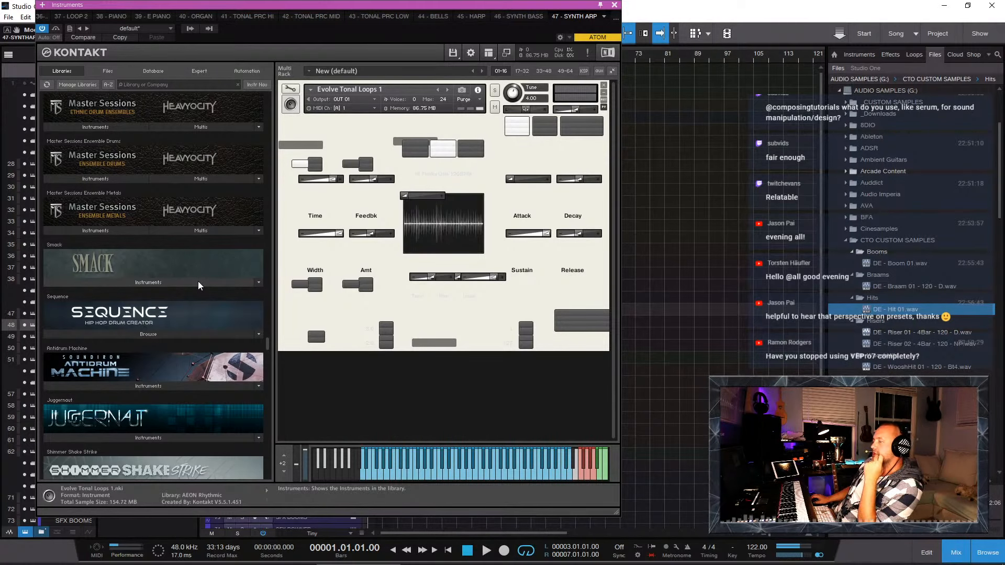
scroll(199, 285, "down", 5)
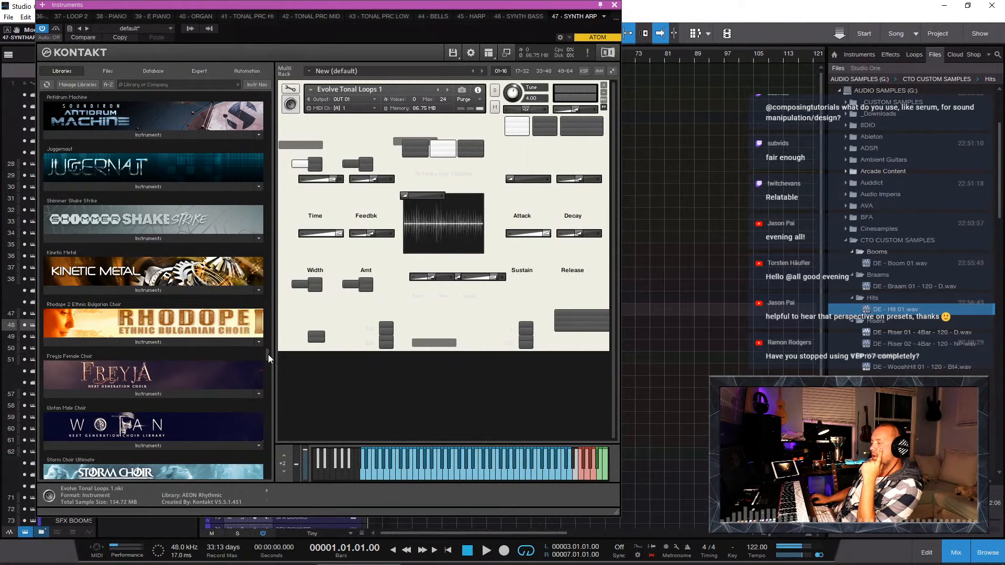
left_click_drag(267, 356, 257, 101)
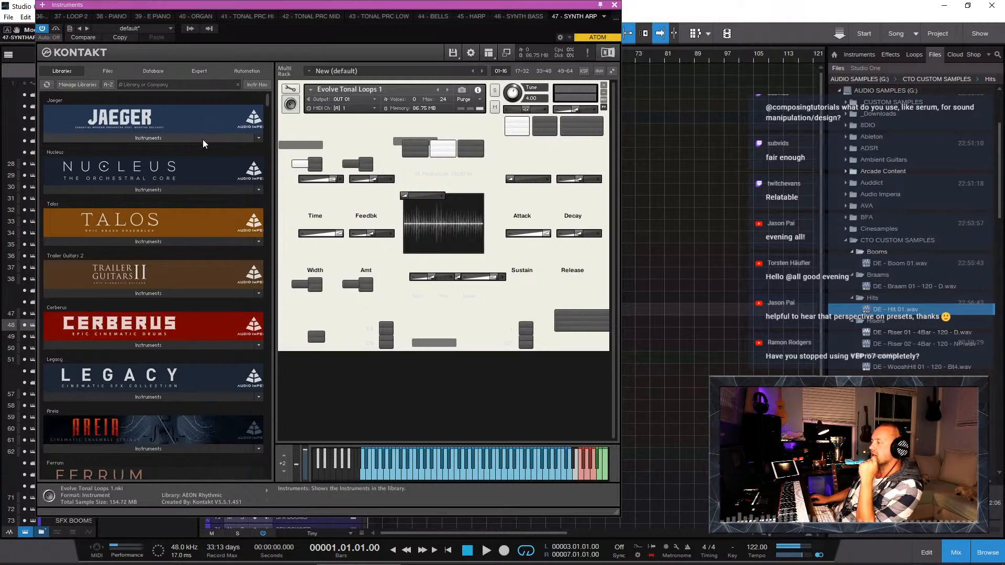
Step: Reposition the Kontakt window so the main menu and part of the track list stay uncovered
left_click_drag(134, 5, 387, 63)
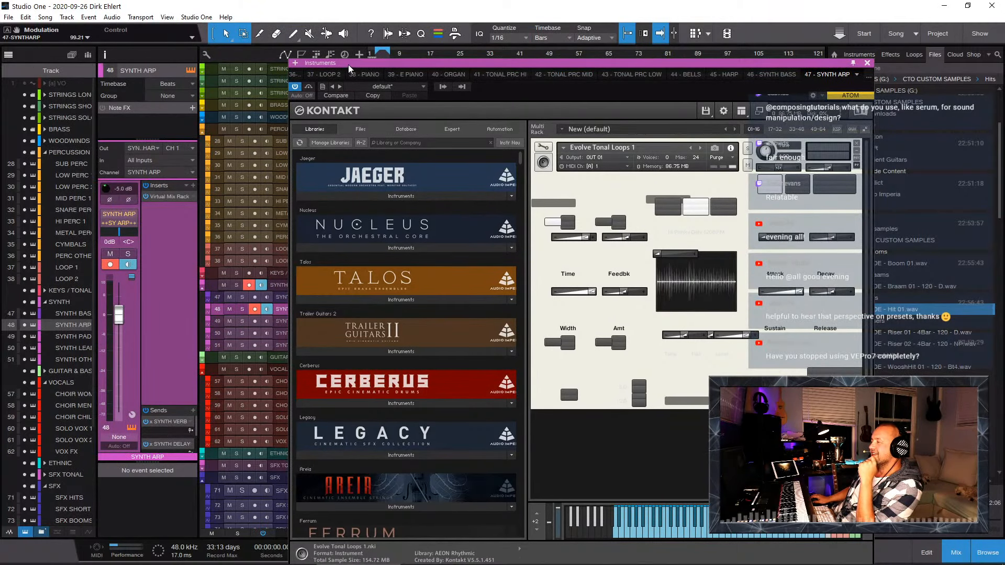
left_click_drag(350, 65, 201, 22)
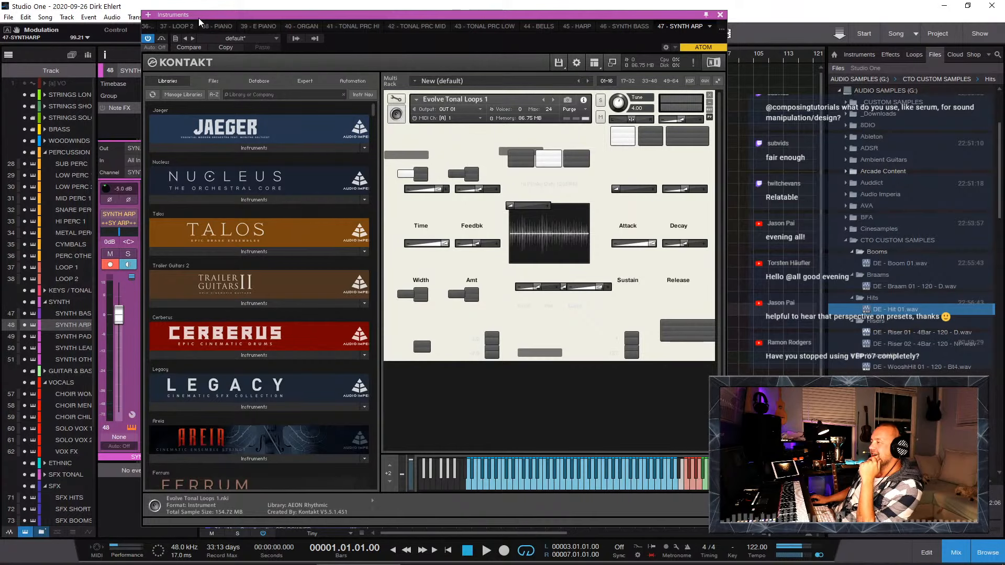
left_click_drag(186, 15, 109, 31)
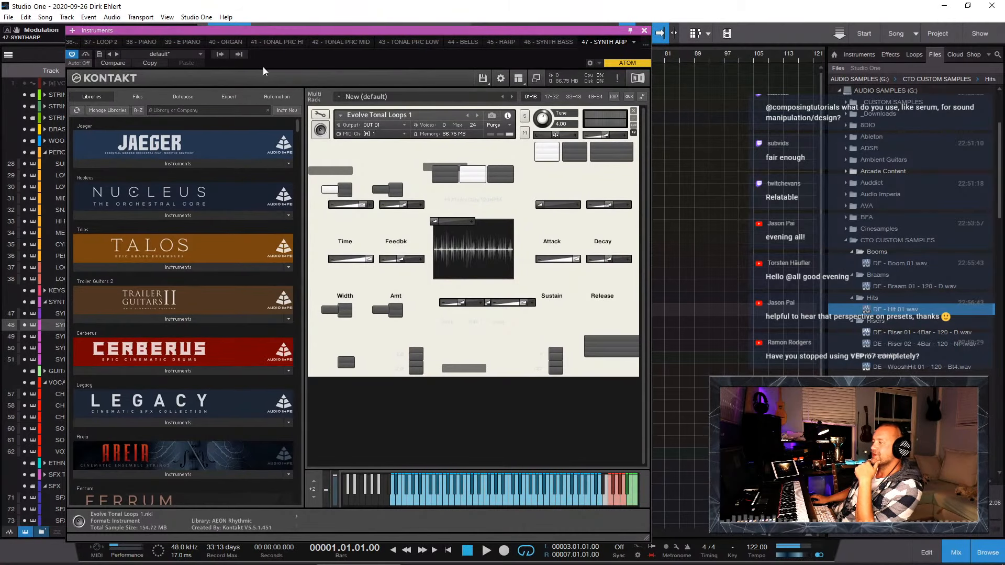
left_click_drag(214, 37, 235, 34)
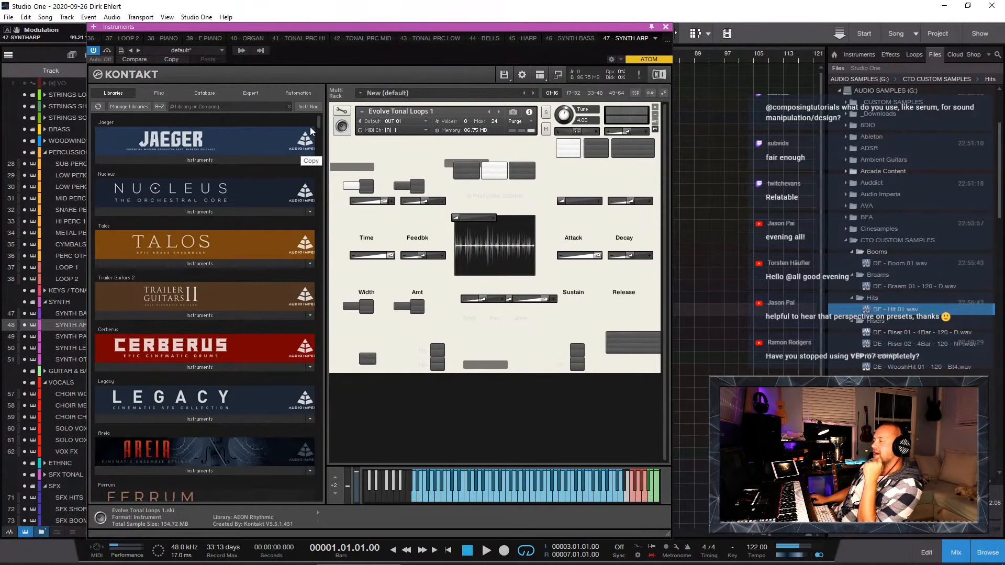
Step: Load Woods High.nki from the Orchestral Swarm library in place of Evolve Tonal Loops 1
left_click_drag(319, 125, 322, 183)
scroll(289, 182, "down", 5)
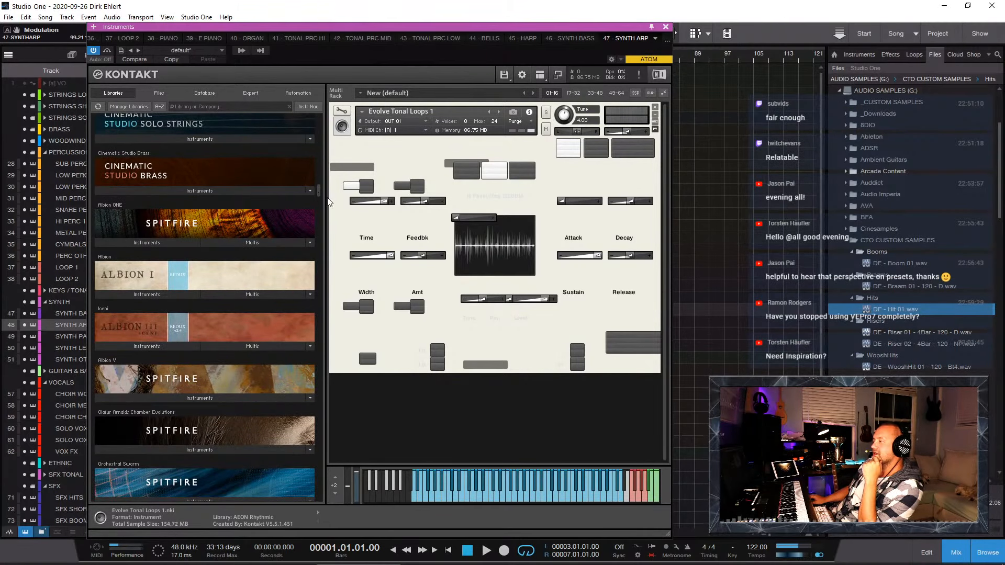
mouse_move(318, 191)
left_mouse_down()
mouse_move(317, 128)
mouse_move(312, 204)
left_mouse_up()
scroll(254, 194, "down", 2)
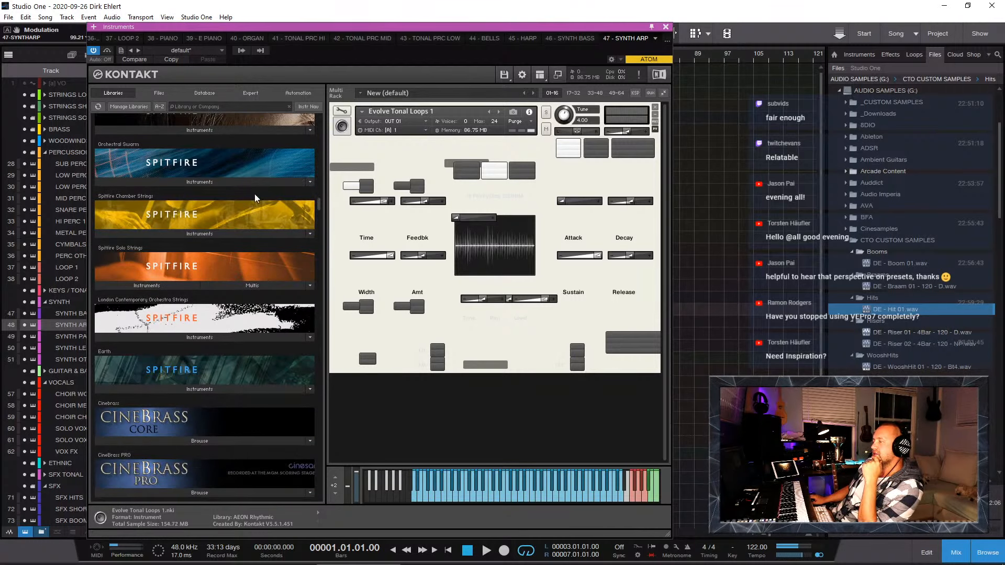
left_click(185, 182)
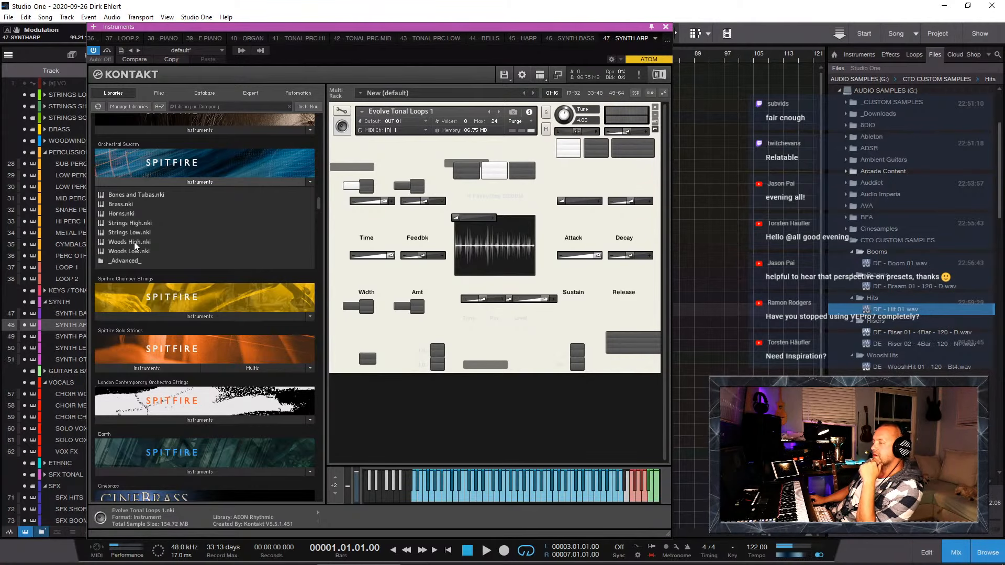
left_click_drag(134, 241, 498, 209)
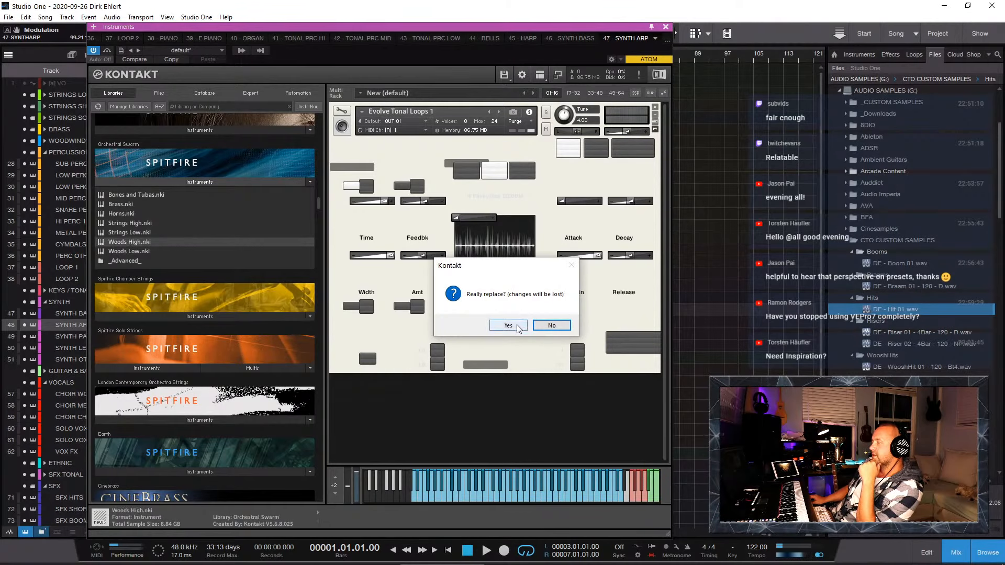
left_click(508, 326)
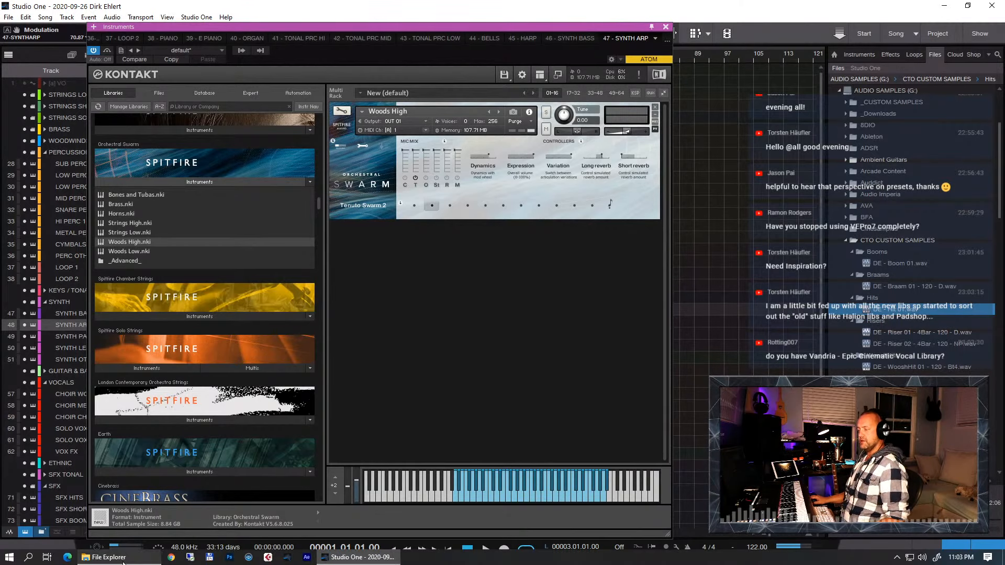
Step: Switch to Chrome and search the web for "Vandria - Epic Cinematic Vocal Library"
mouse_move(124, 562)
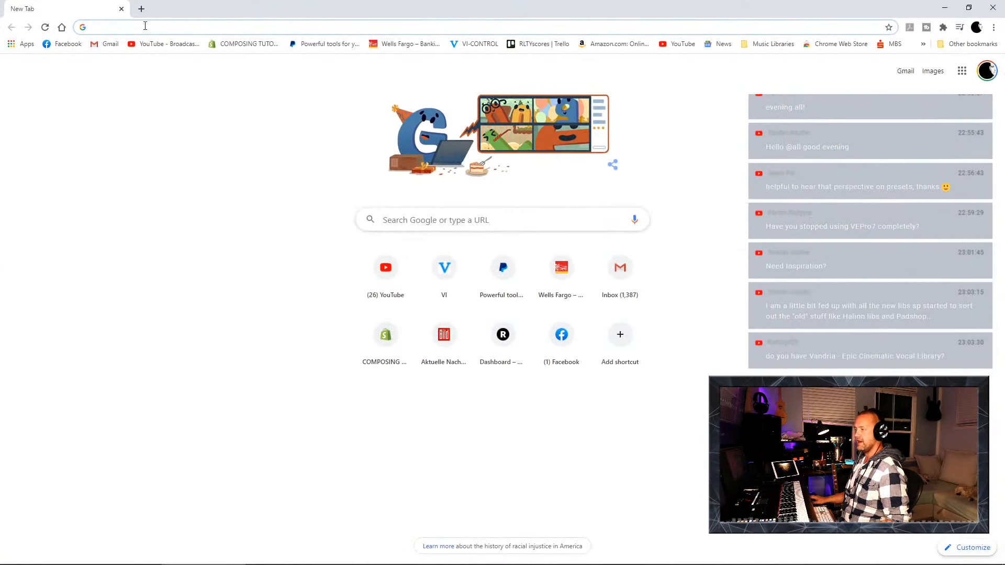
left_click(144, 26)
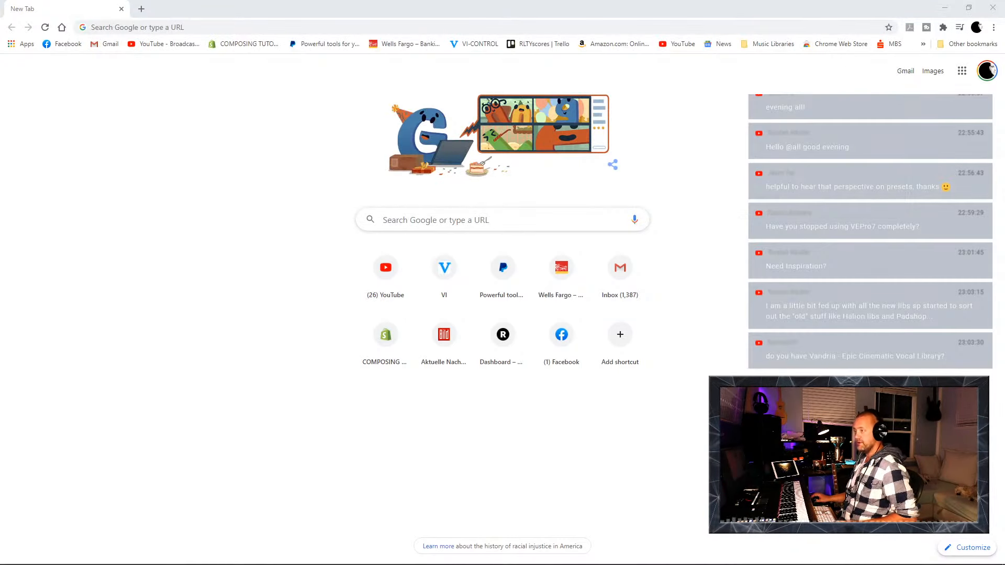
left_click(437, 27)
type("Vandria - Epic Cinematic Vocal Library")
key("Return")
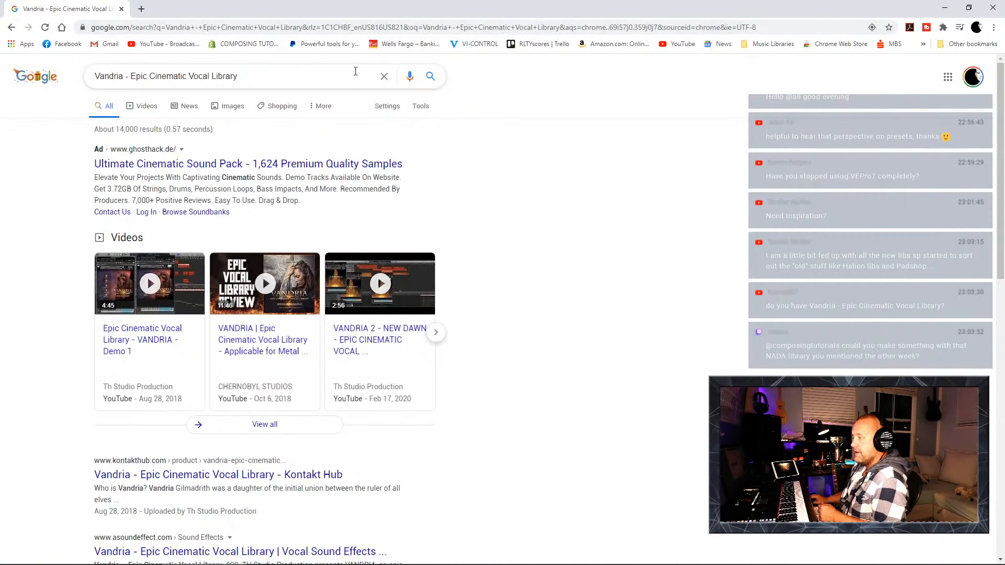
Step: Play the "Epic Cinematic Vocal Library - VANDRIA -Demo 1" video from the results with sound and look over its description
scroll(356, 71, "down", 1)
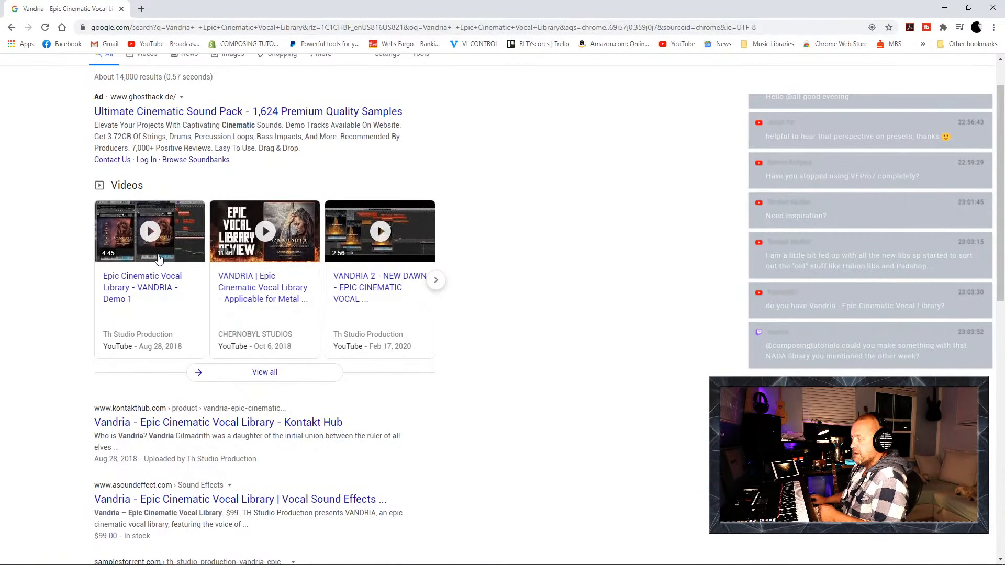
left_click(158, 259)
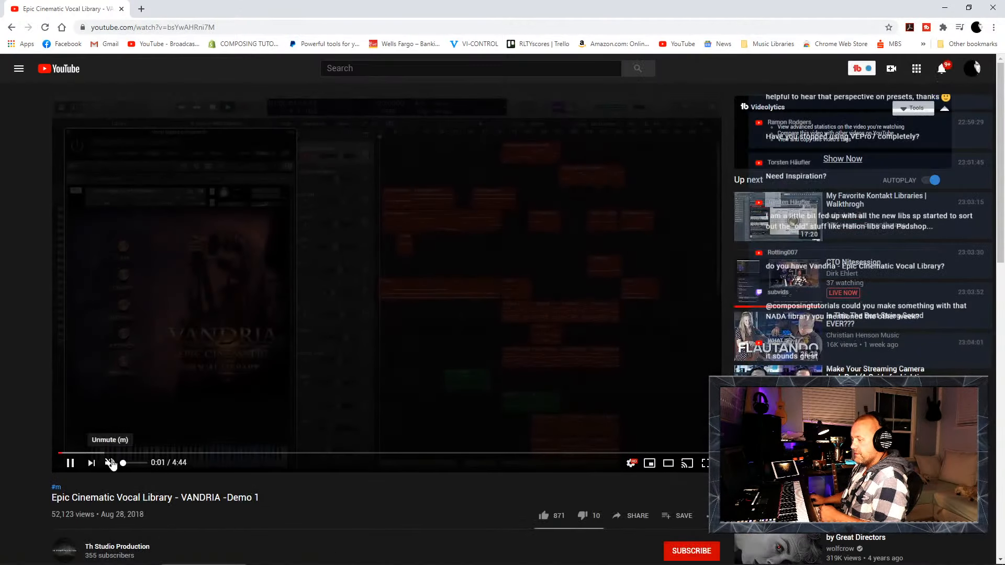
left_click(110, 463)
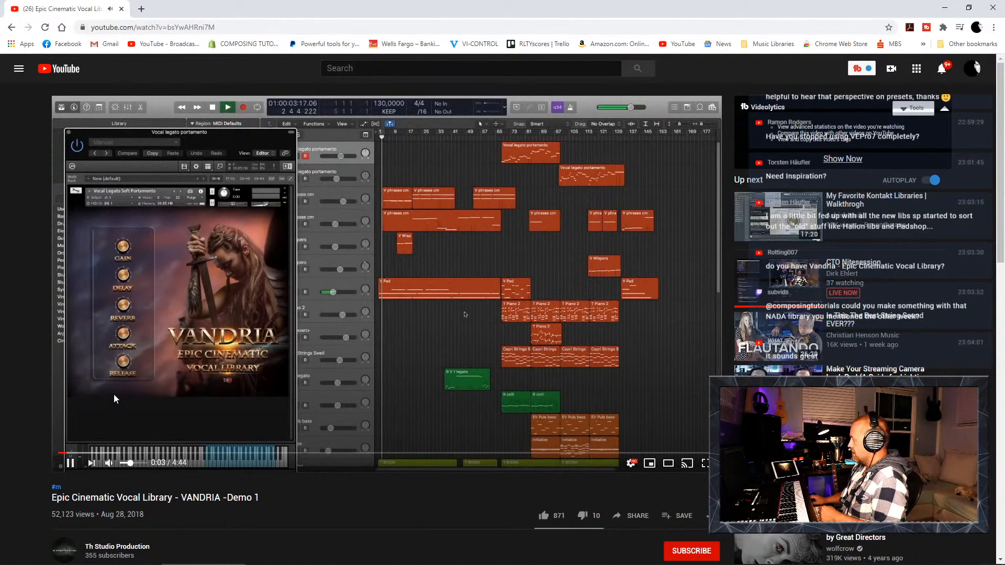
left_click(432, 288)
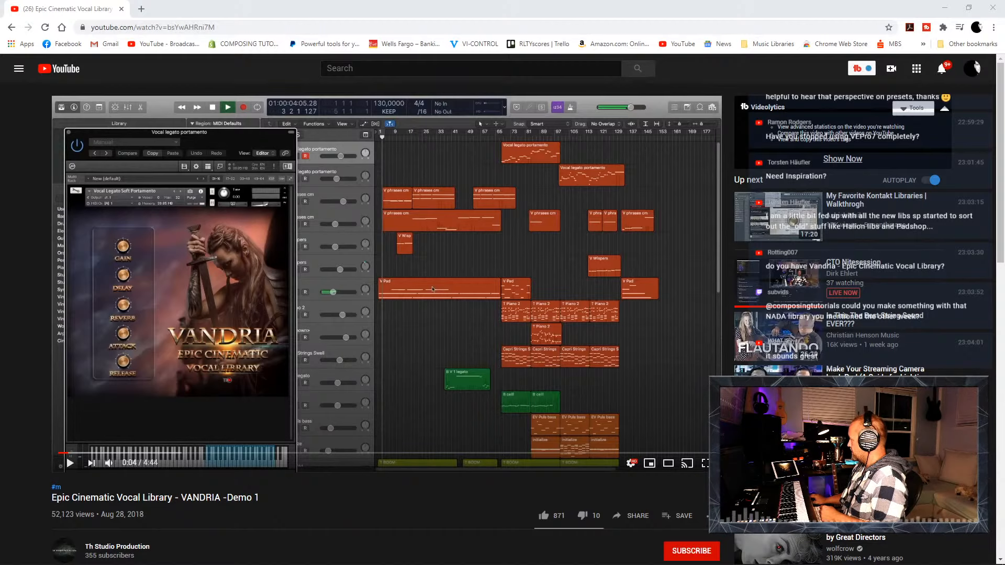
left_click(391, 348)
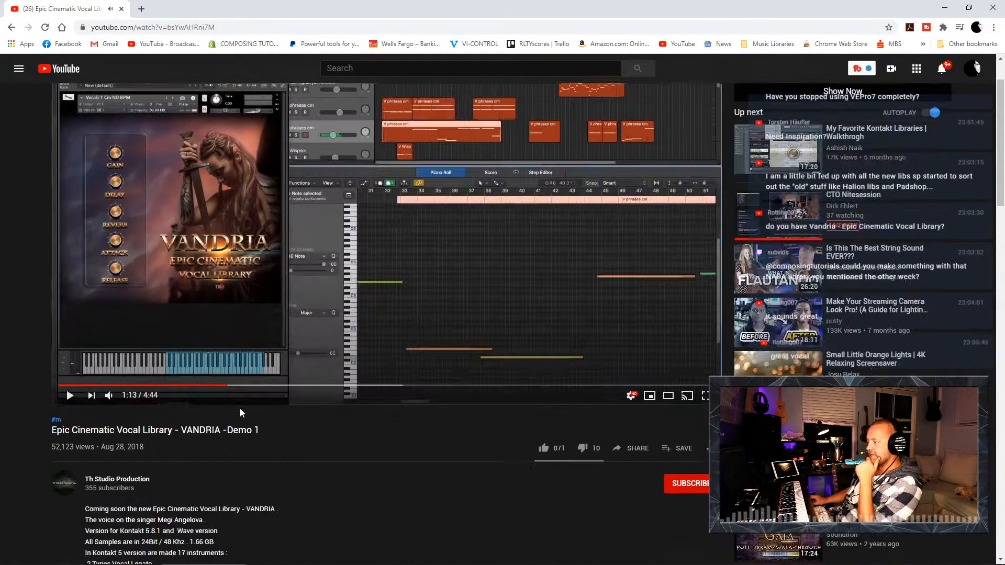
scroll(240, 408, "down", 5)
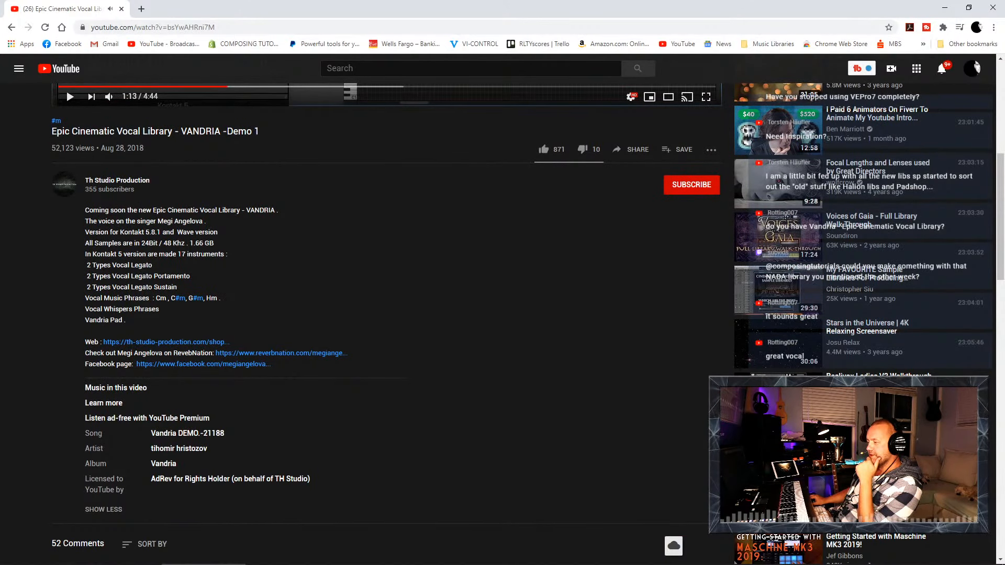
scroll(237, 362, "up", 6)
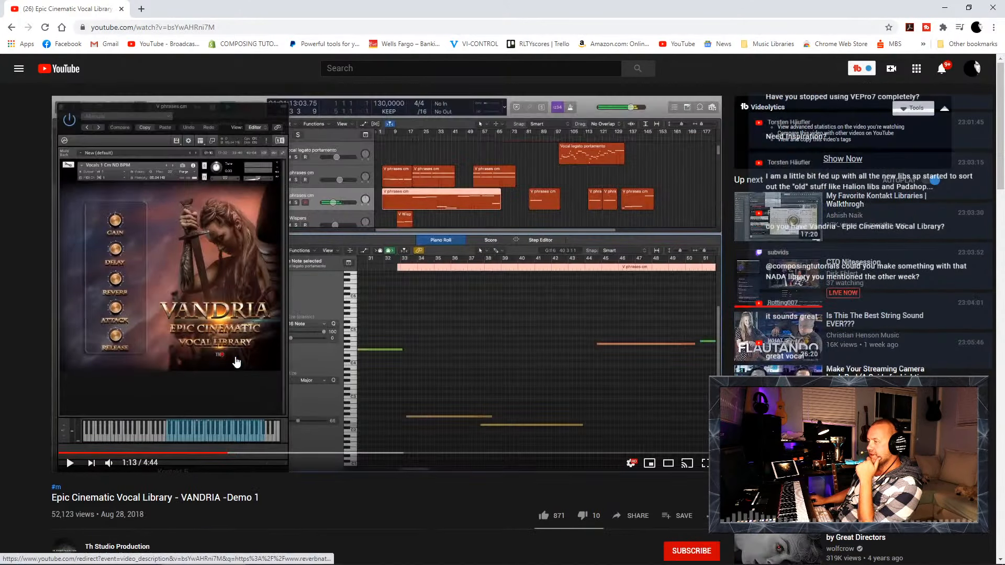
Step: Return to the search results, open the Kontakt Hub product page for Vandria, and check its price
left_click(12, 28)
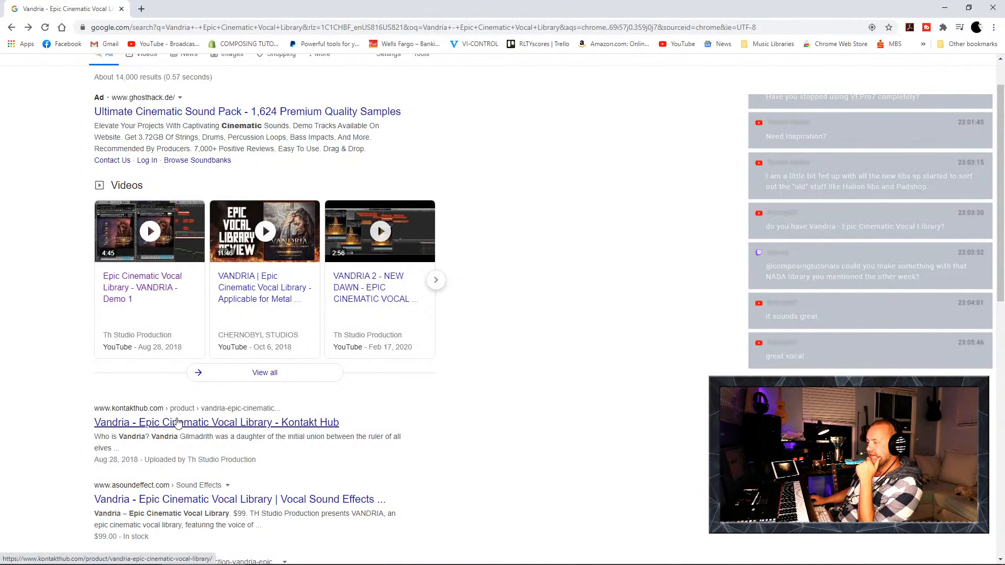
left_click(178, 422)
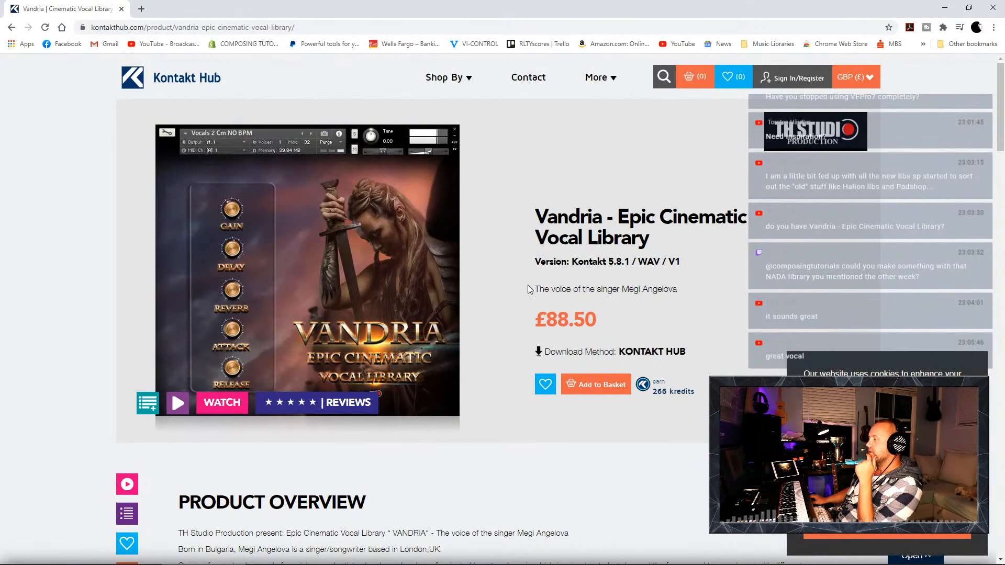
left_click_drag(536, 317, 647, 325)
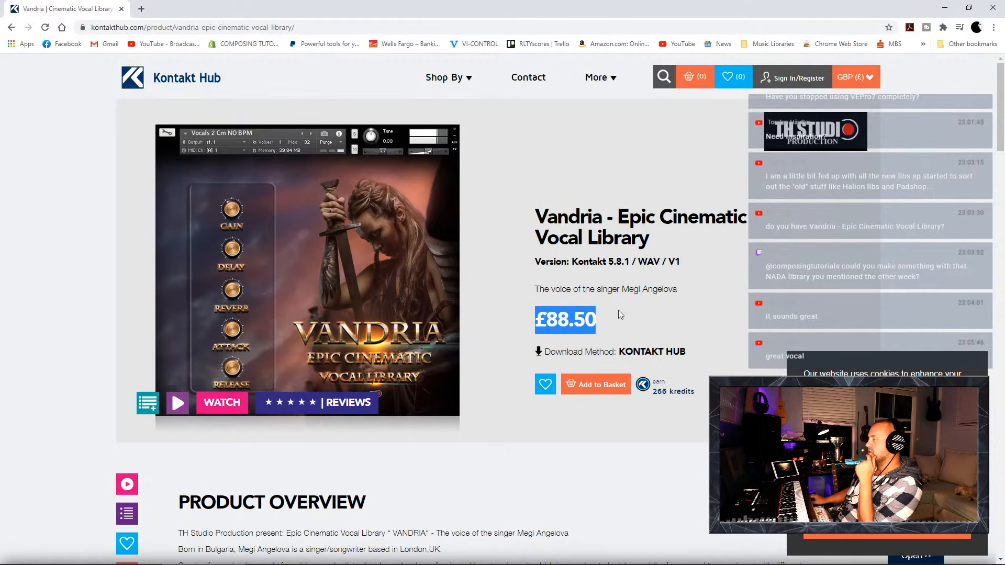
left_click(500, 317)
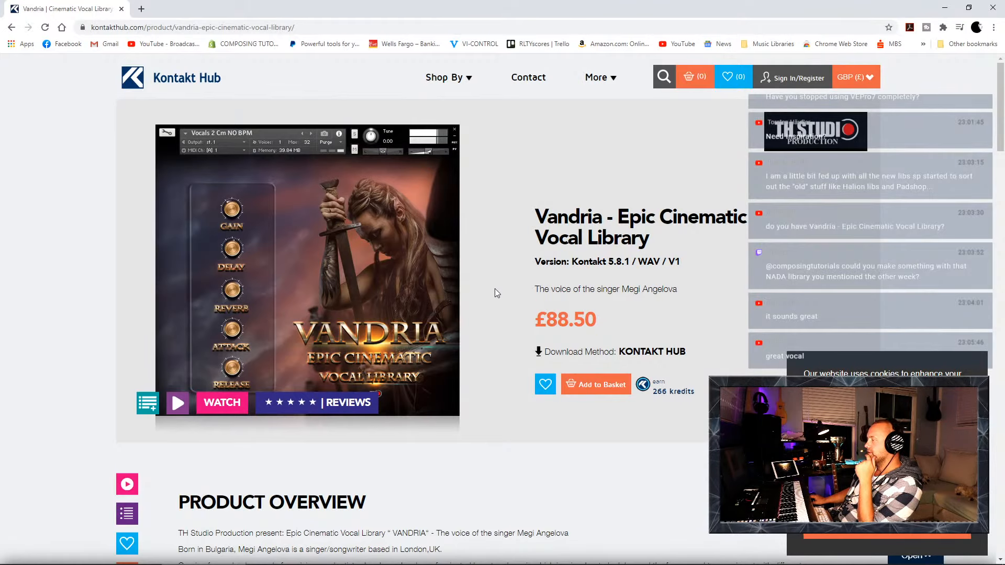
Step: Read through the Vandria product page, examining the details, the instrument list, the backstory and the customer reviews
scroll(496, 292, "down", 12)
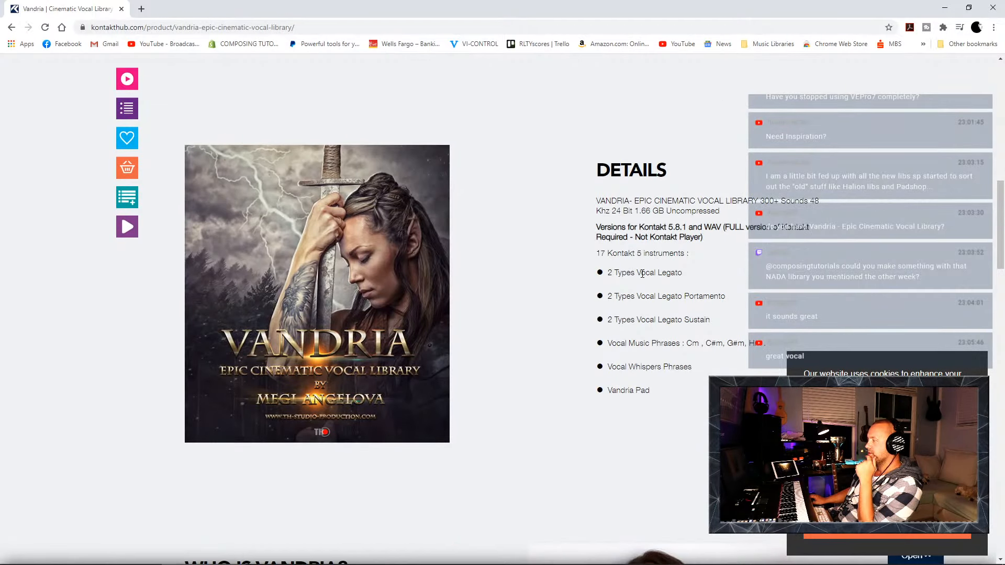
scroll(642, 273, "down", 2)
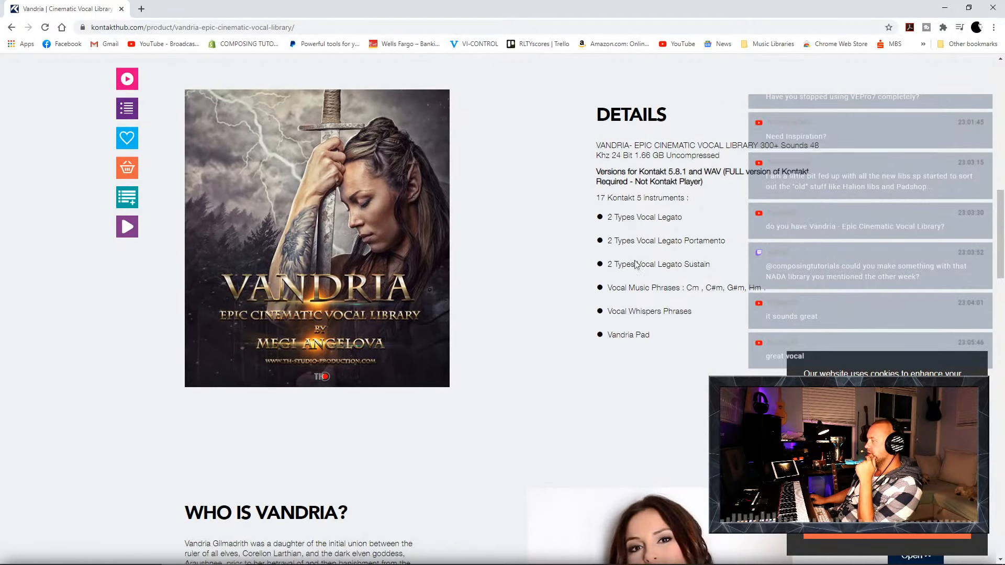
scroll(635, 261, "down", 1)
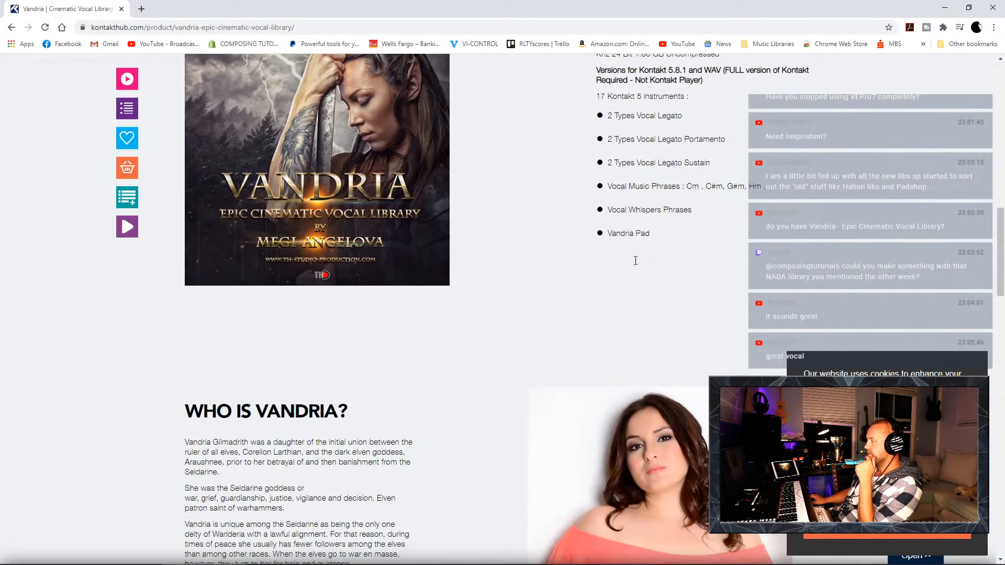
scroll(636, 264, "down", 2)
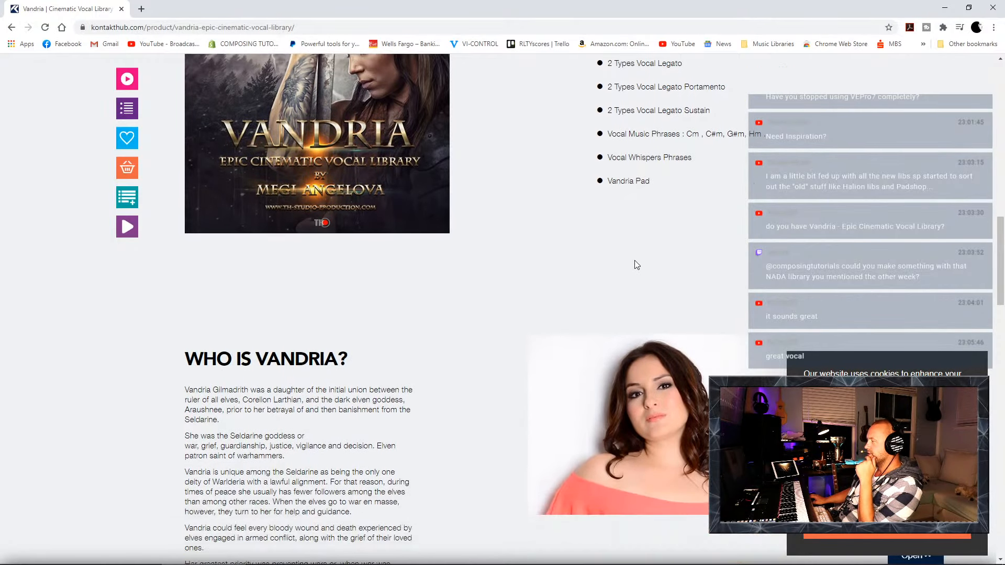
scroll(636, 264, "down", 8)
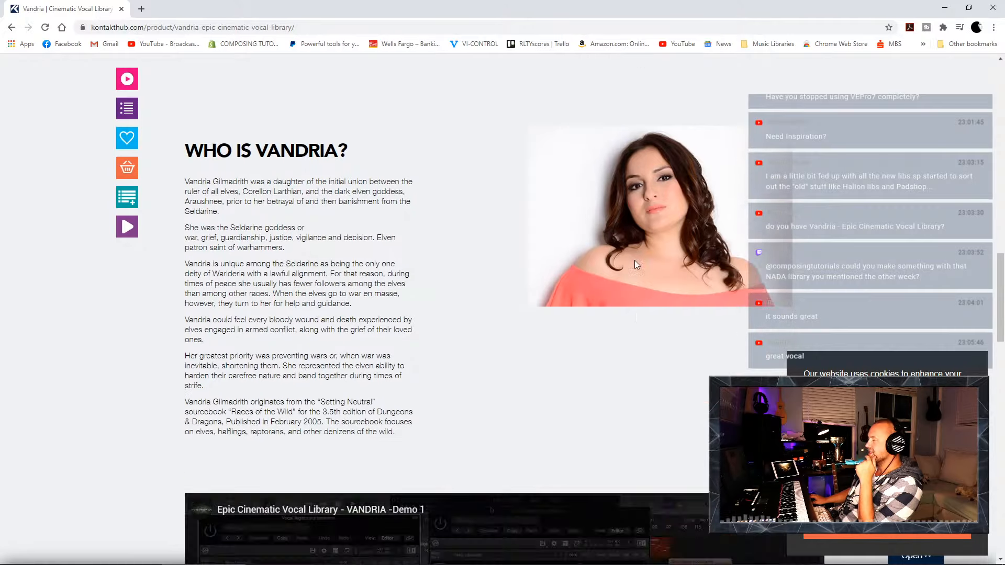
scroll(634, 260, "down", 7)
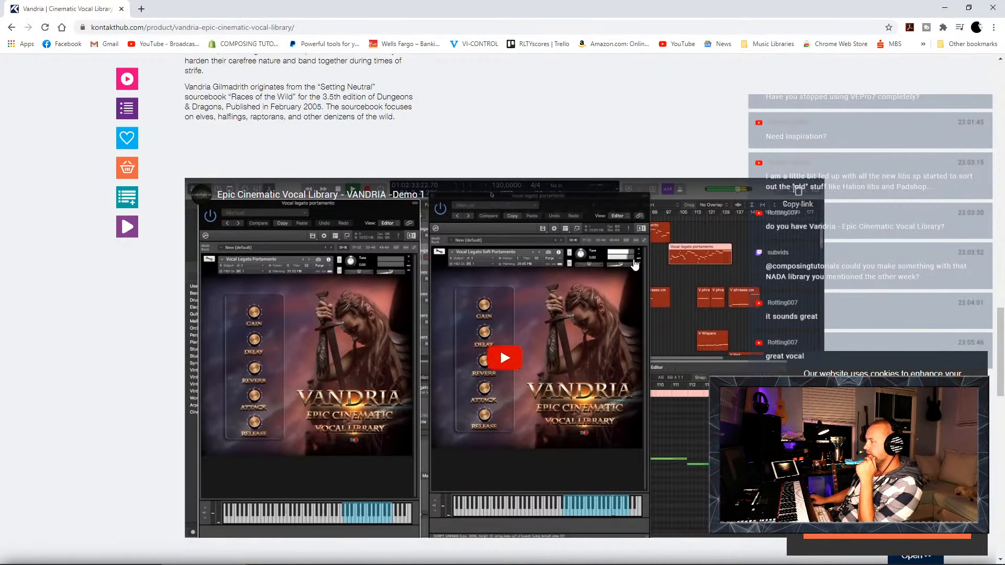
scroll(634, 264, "down", 2)
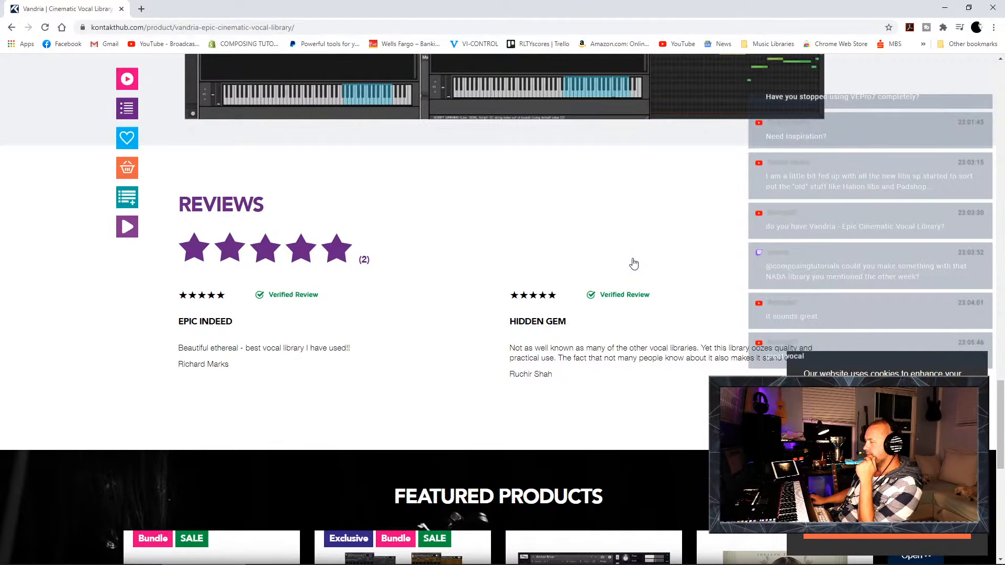
scroll(633, 264, "down", 1)
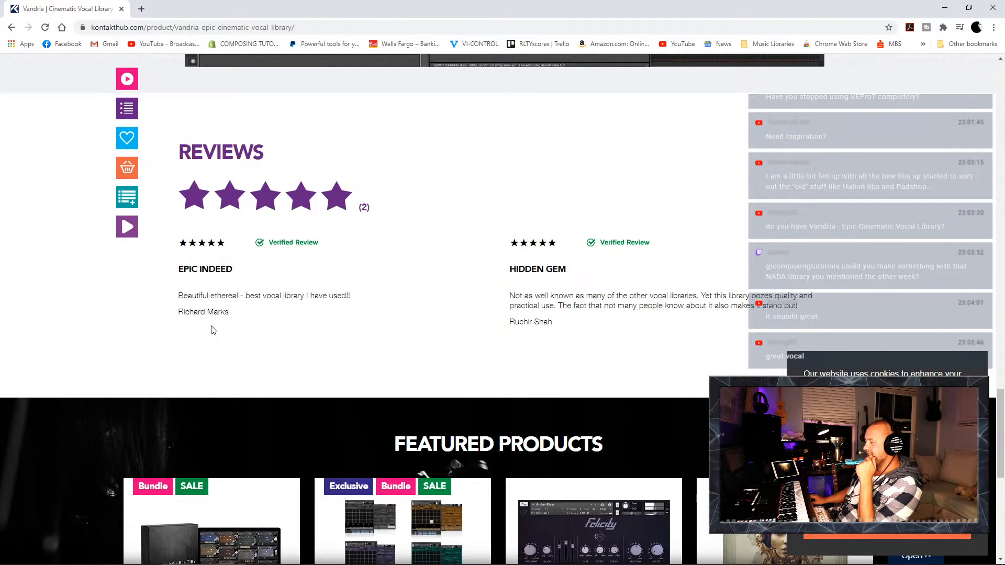
left_click_drag(232, 316, 179, 322)
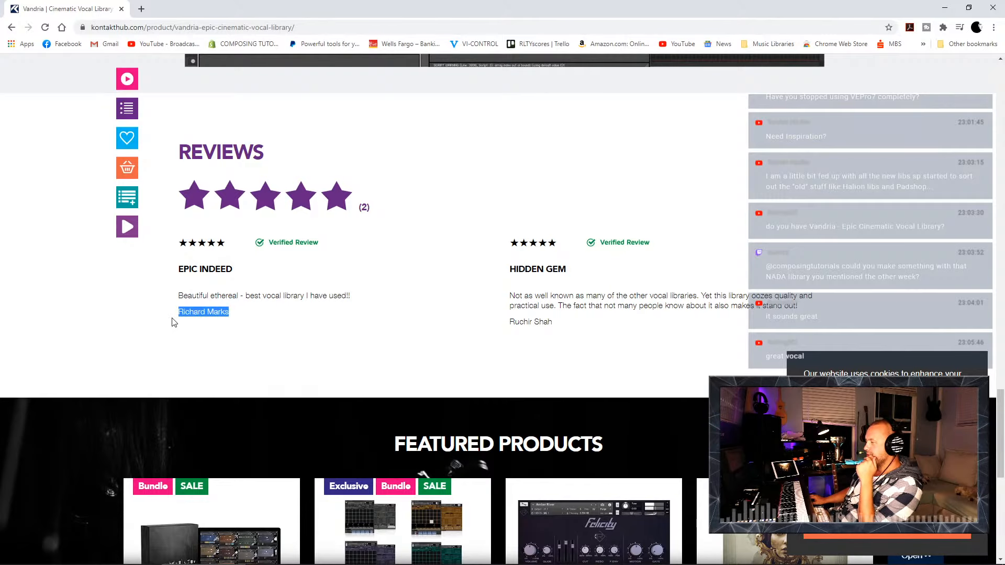
left_click(239, 311)
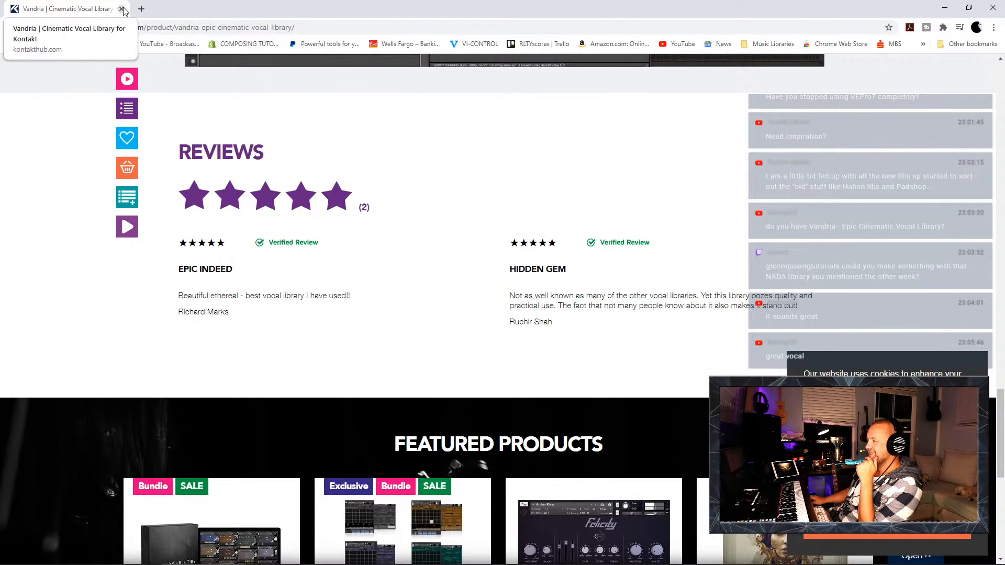
Step: Go back to the start of the Vandria product page and close it to return to Studio One
scroll(290, 188, "up", 15)
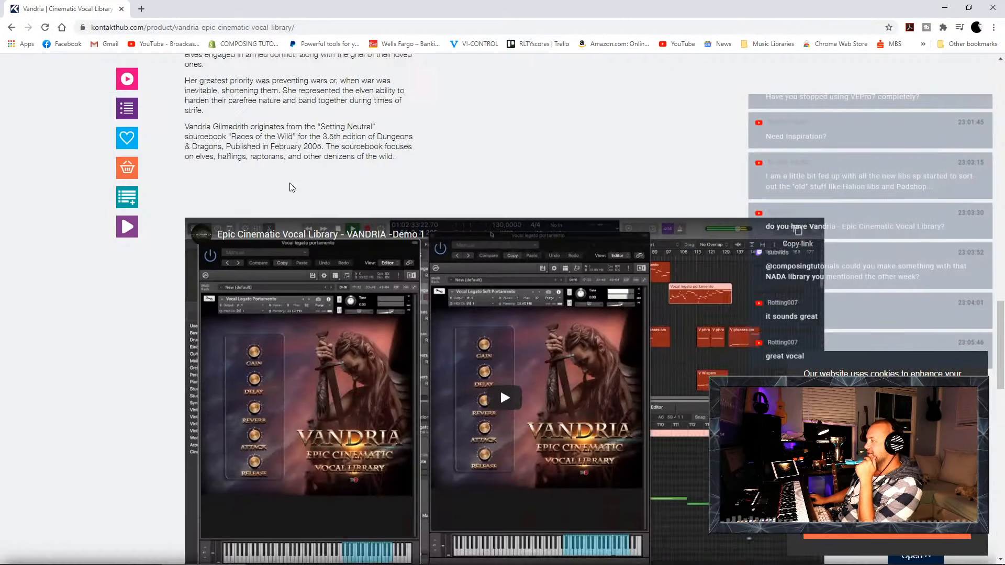
scroll(290, 183, "up", 3)
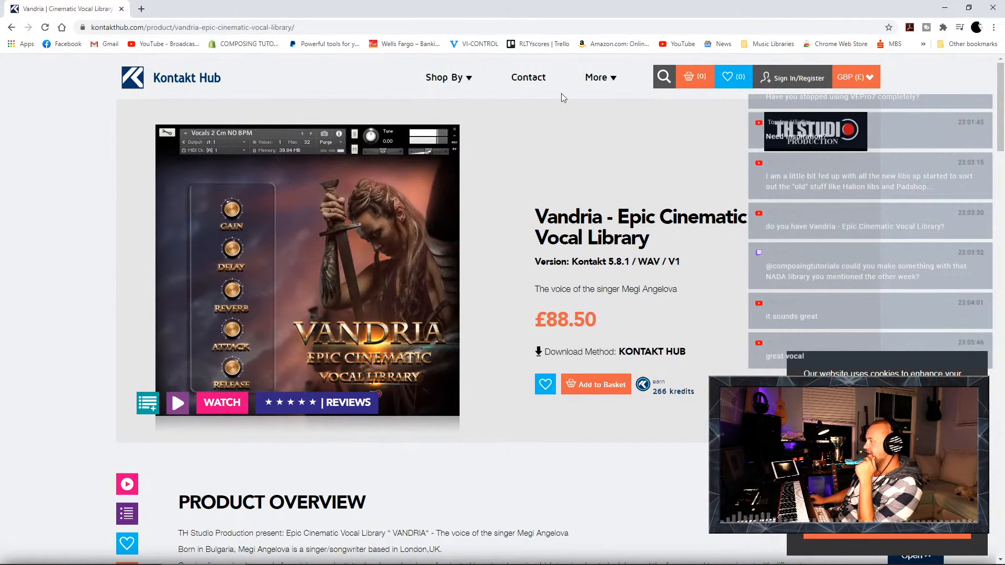
left_click(121, 9)
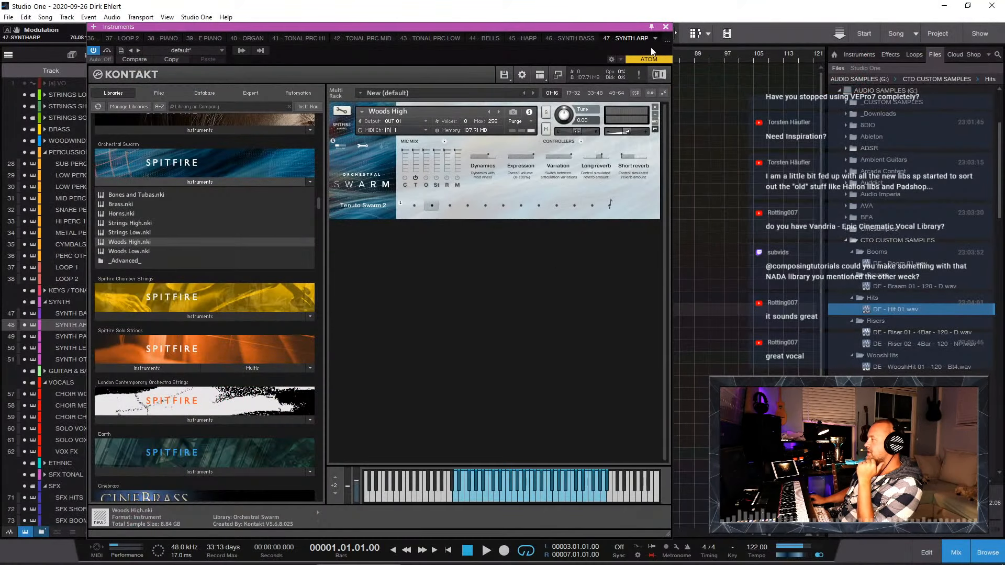
Step: Replace Woods High with an empty instrument in the Synth Arp track's Kontakt without saving changes, and close the instrument window
left_click(666, 27)
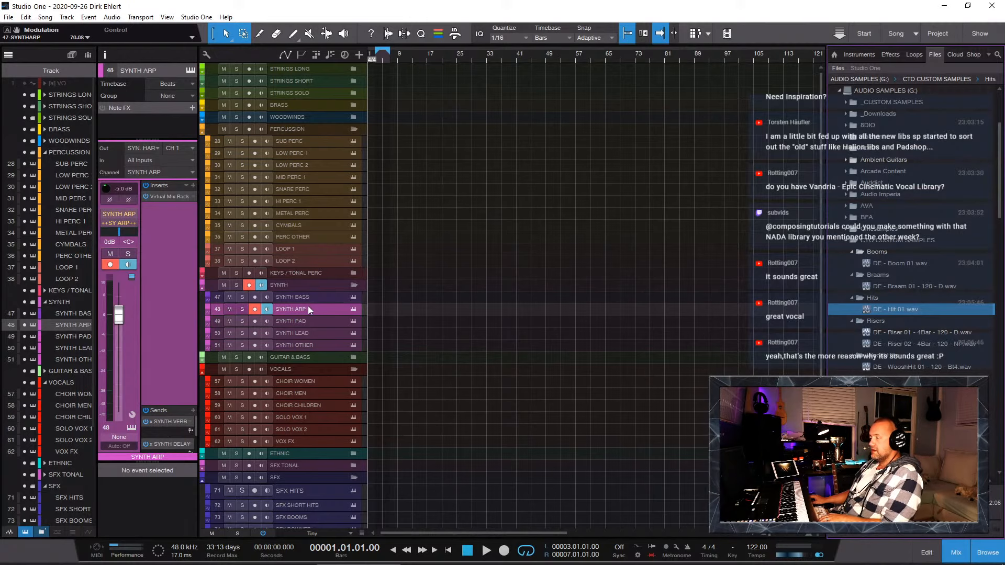
key("F11")
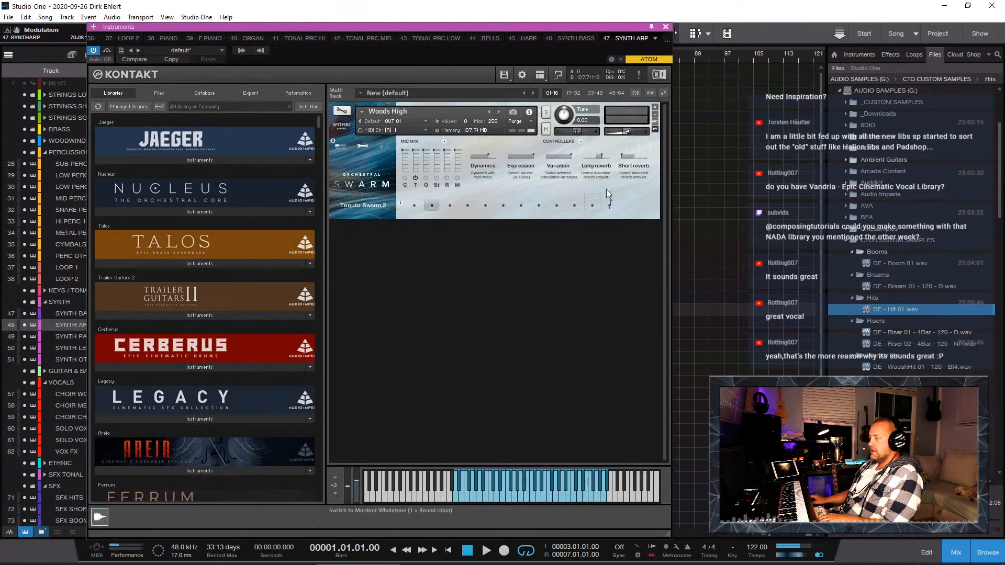
left_click(654, 108)
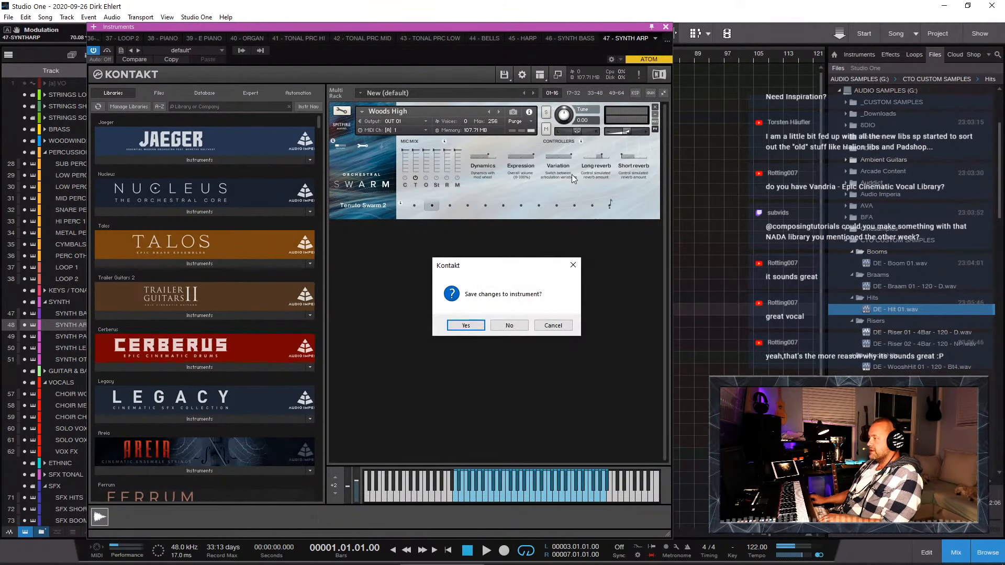
left_click(509, 325)
double_click(552, 223)
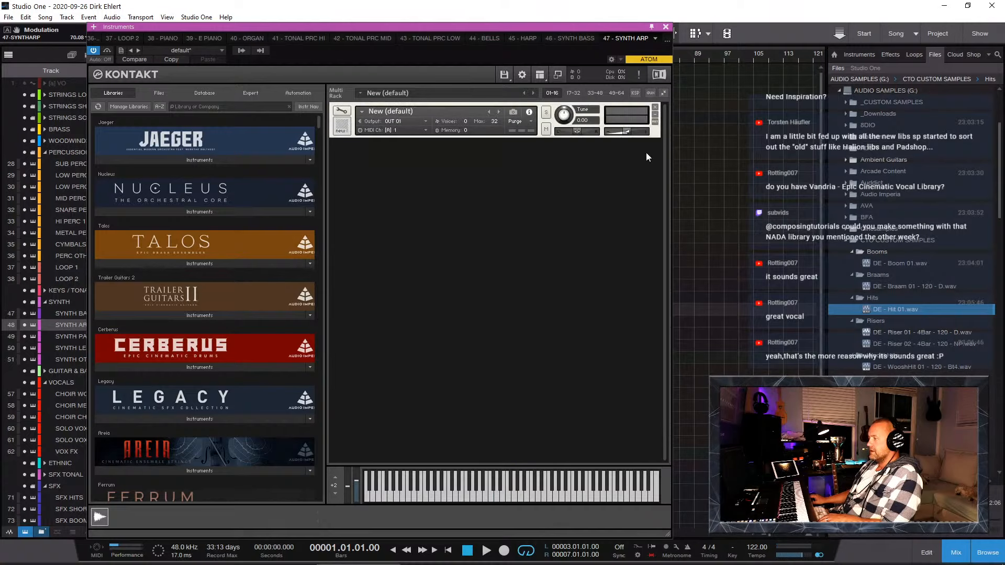
left_click(666, 27)
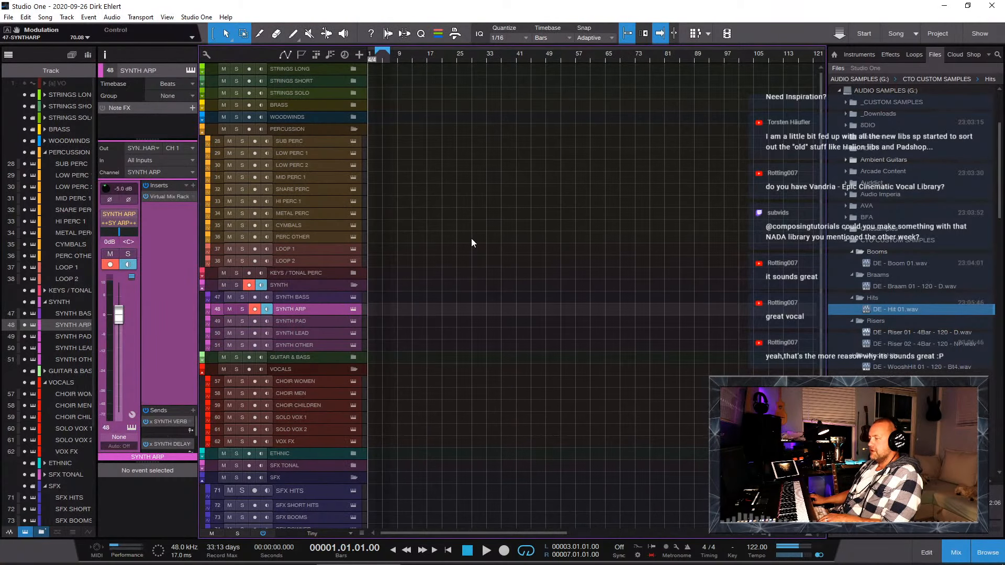
Step: Expand the KEYS / TONAL PERC folder in the arrangement to show its tracks
scroll(471, 238, "down", 2)
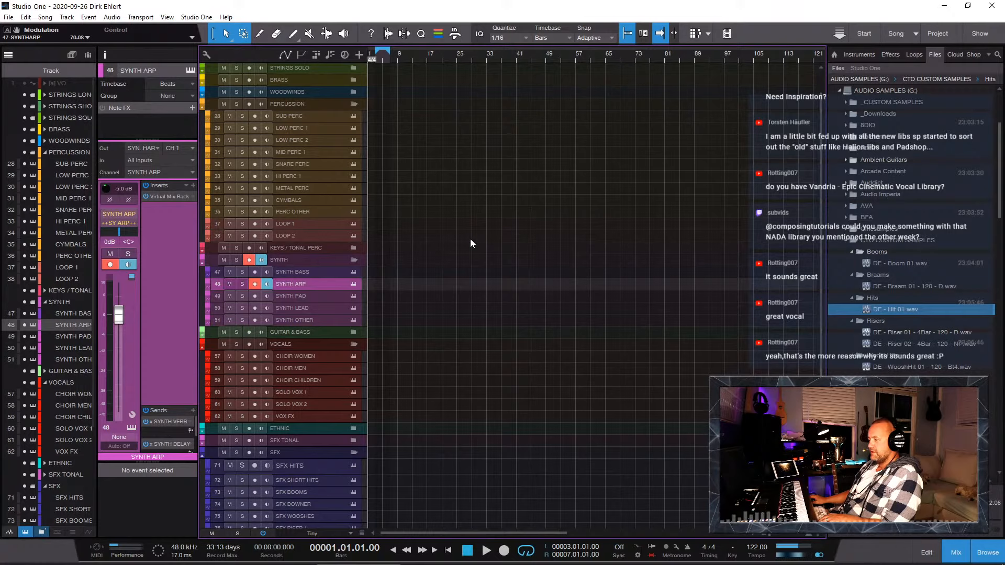
scroll(470, 238, "up", 2)
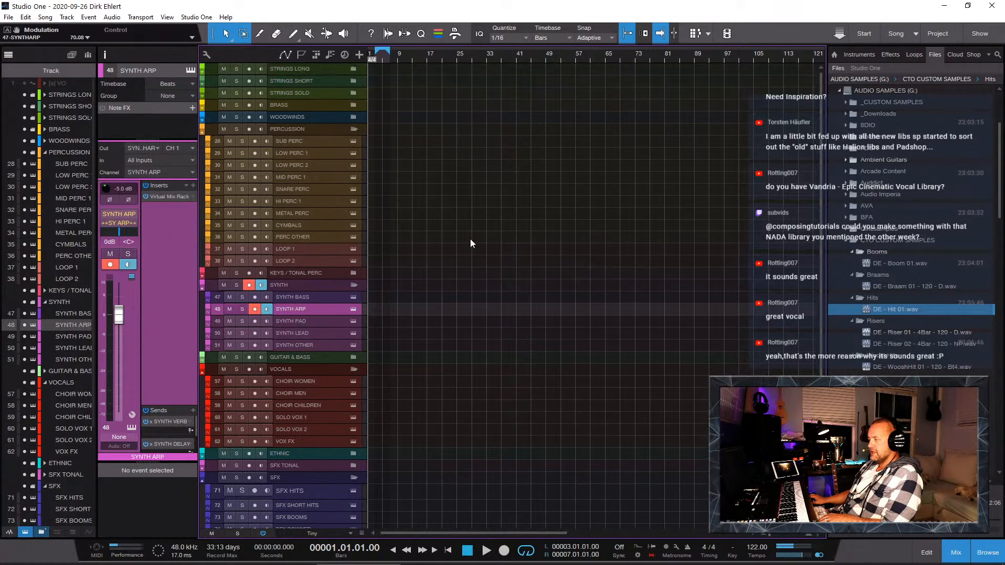
left_click(201, 278)
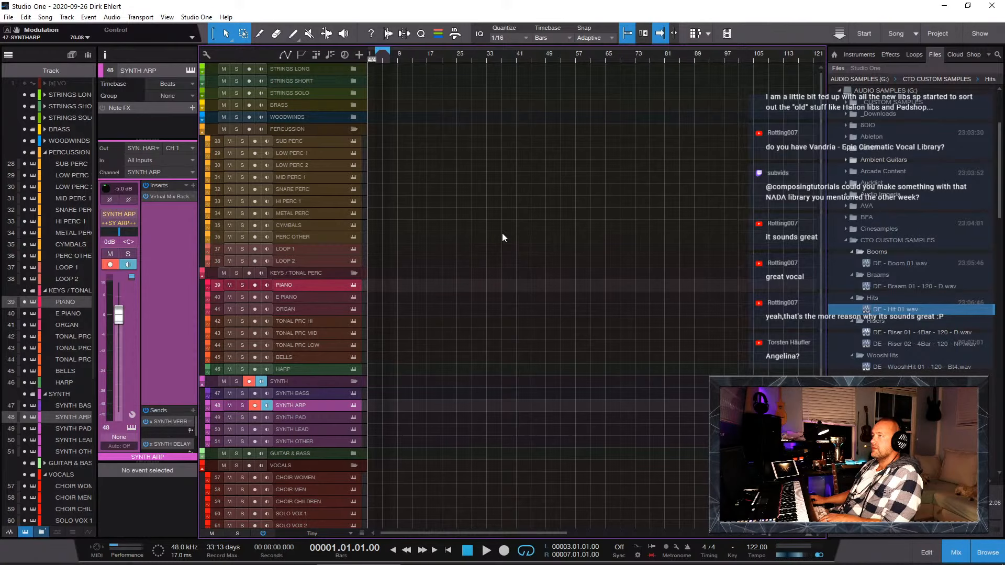
Step: Select the BELLS track in the KEYS / TONAL PERC folder
scroll(501, 233, "down", 2)
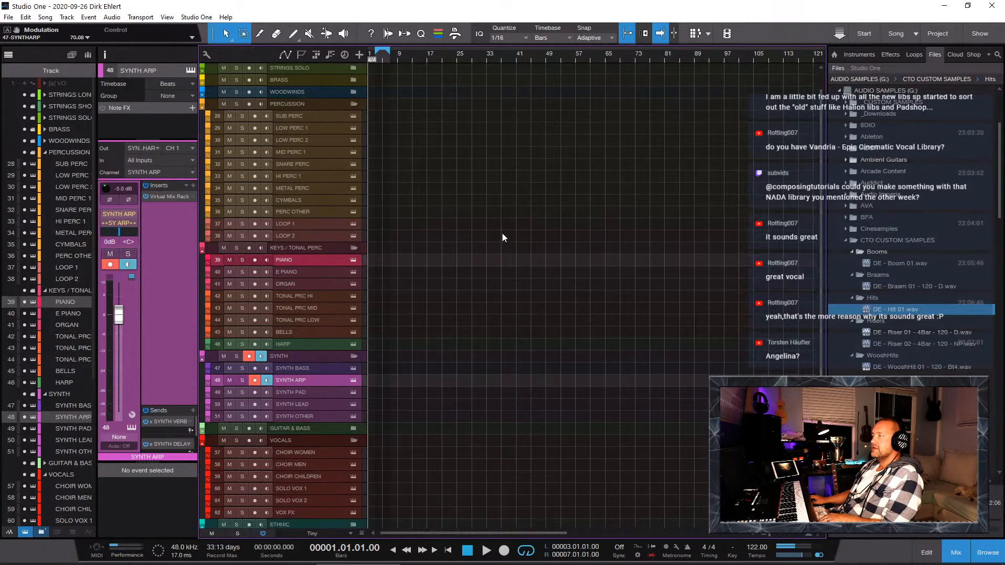
left_click(328, 296)
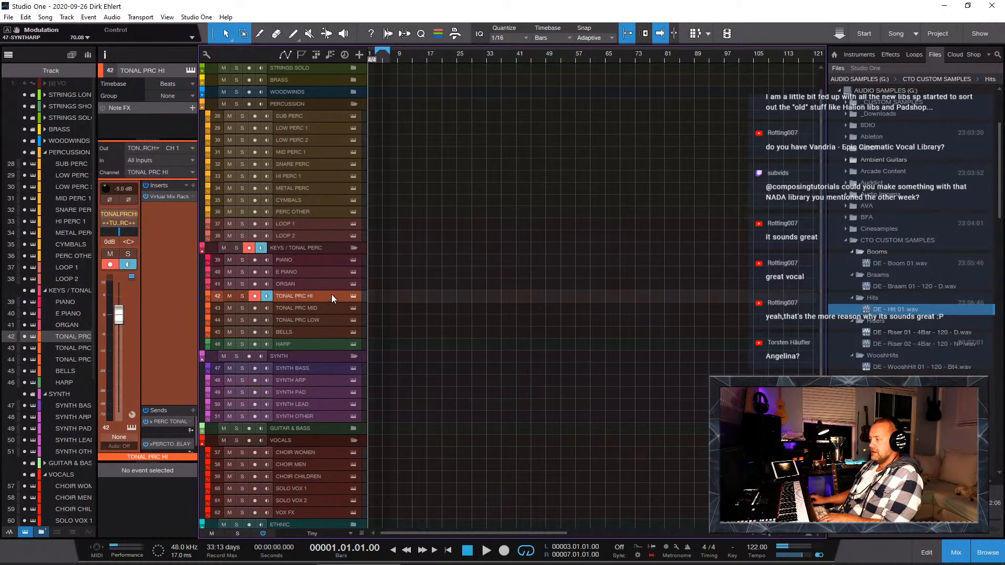
left_click(310, 332)
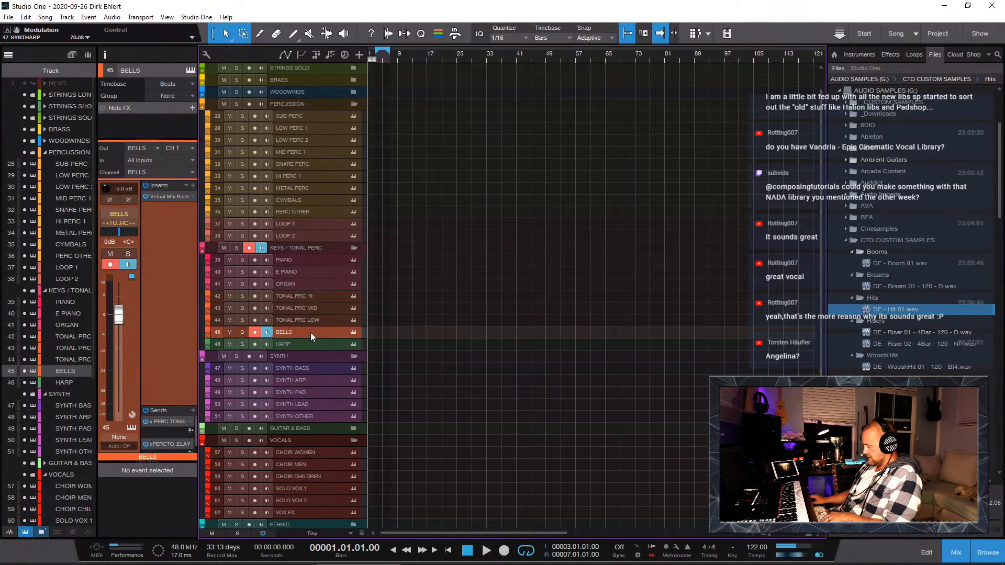
right_click(312, 331)
key("Escape")
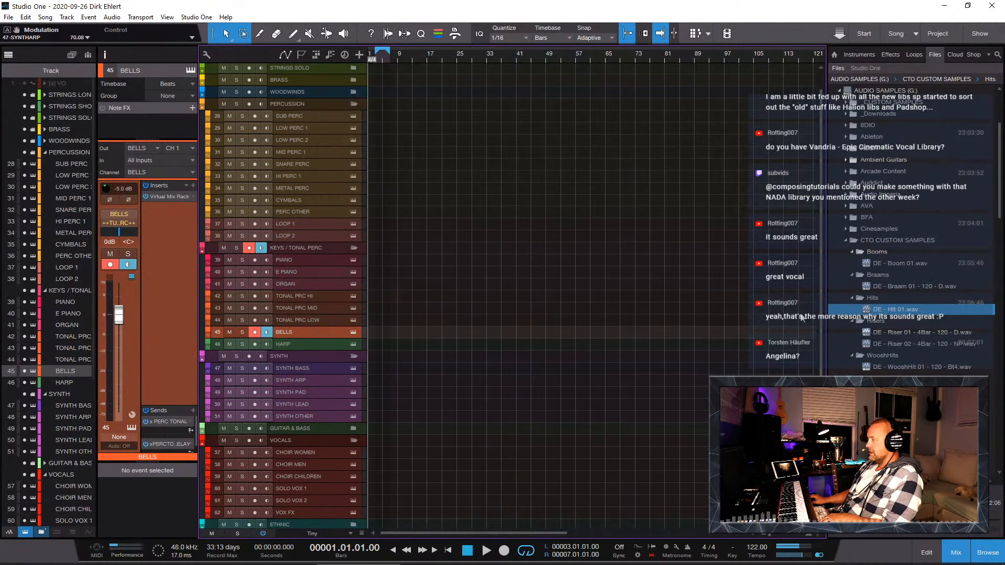
Step: Add Best Service's Engine 2 from the instruments browser as a new track above BELLS, moving its window clear of the track list
left_click(859, 54)
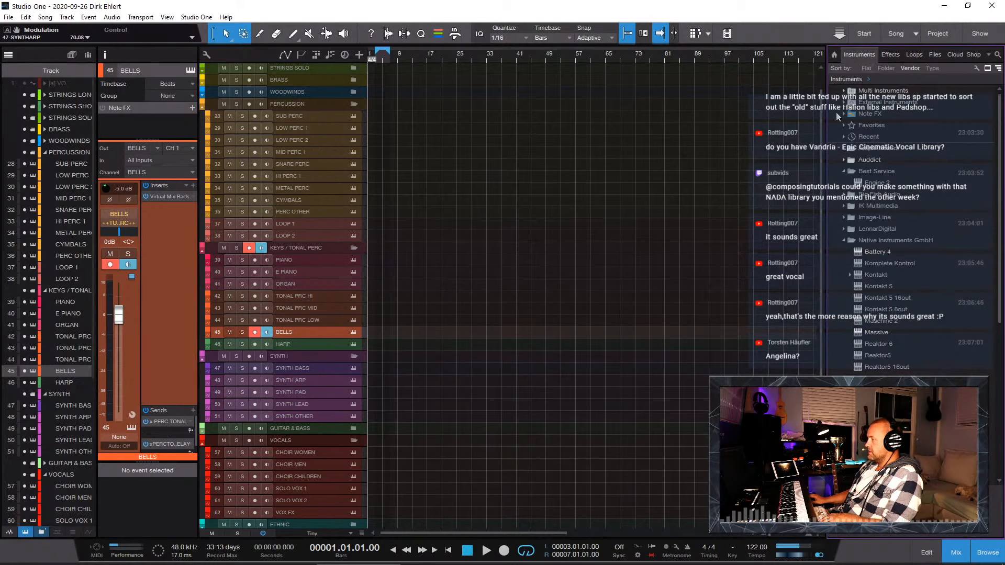
left_click(845, 240)
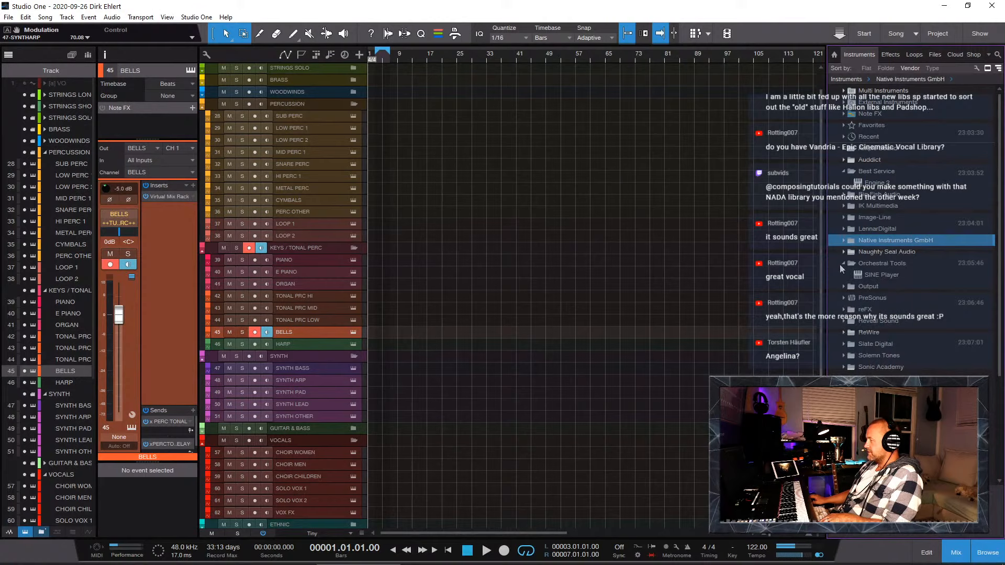
left_click(842, 264)
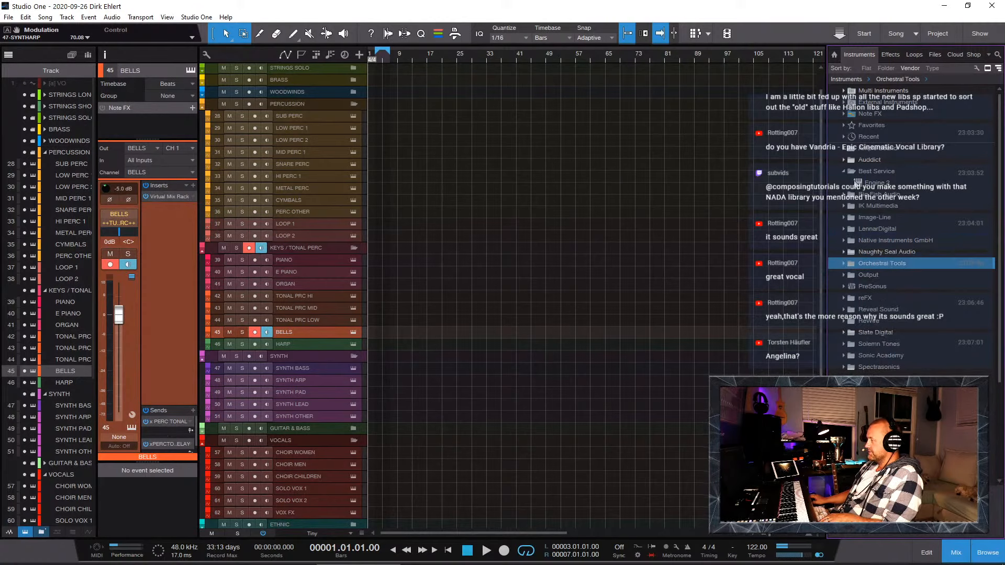
left_click_drag(857, 183, 320, 328)
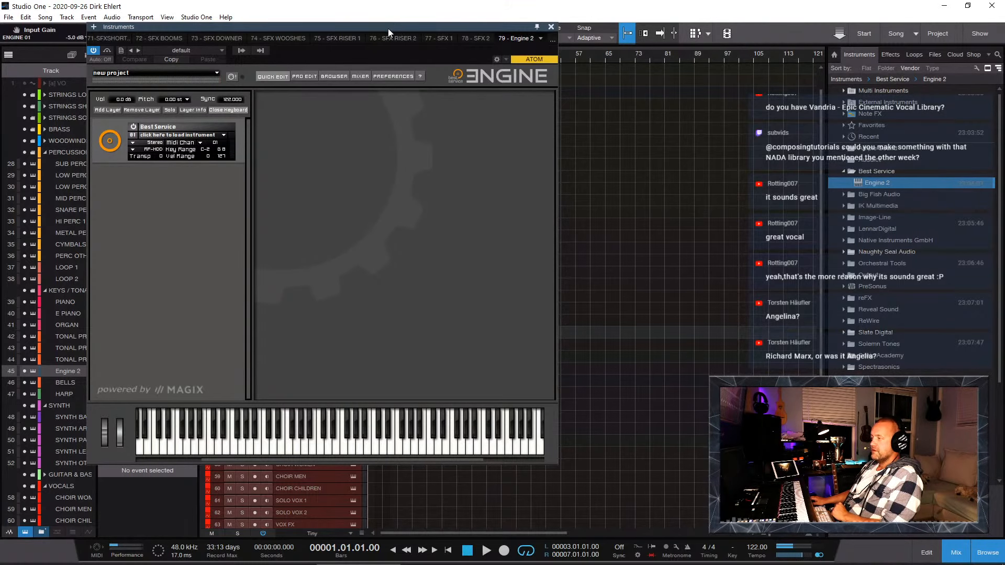
left_click_drag(387, 29, 630, 50)
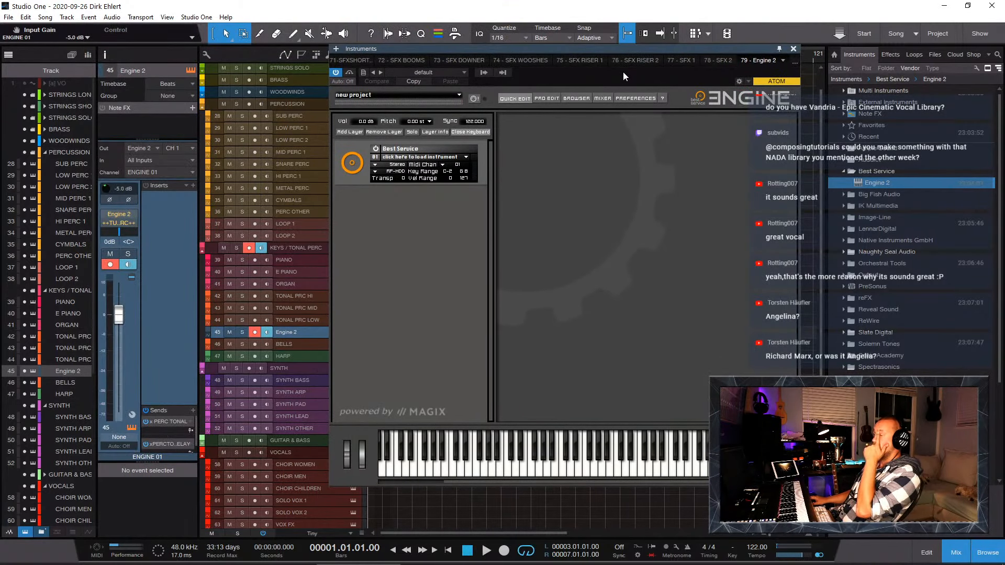
Step: Load the Bamboo Flute from NADA's wind instruments into Engine 2
left_click(421, 157)
mouse_move(422, 161)
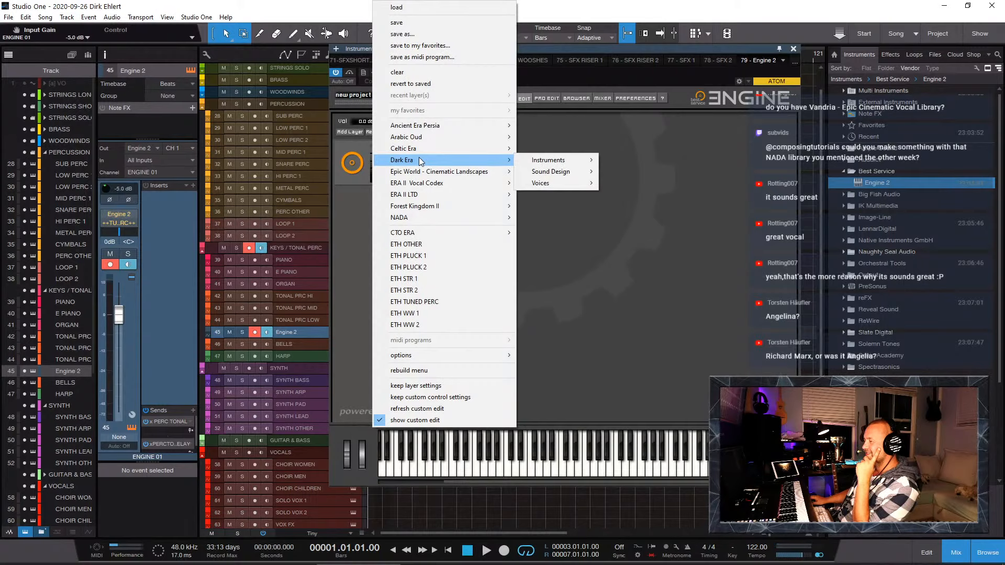
mouse_move(435, 219)
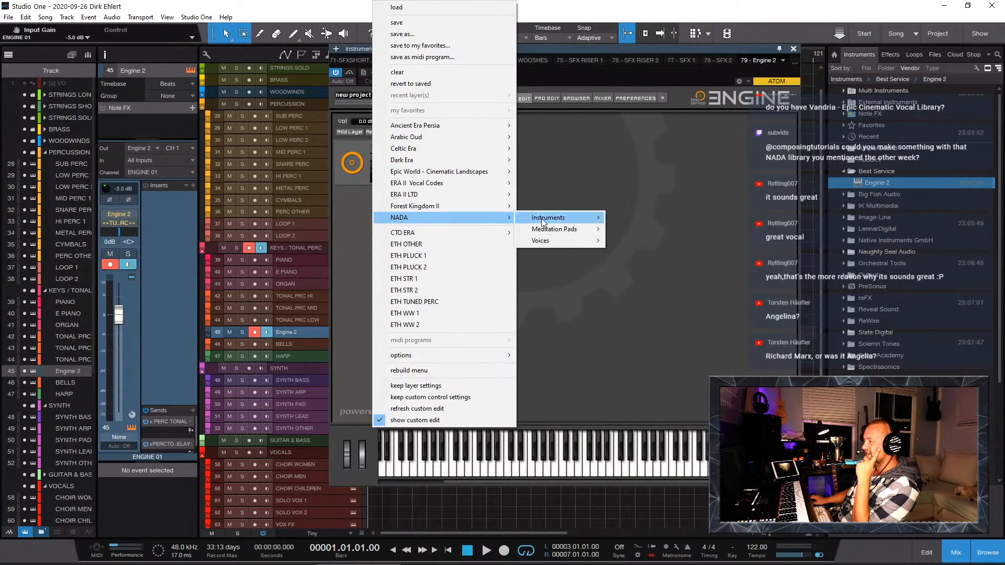
mouse_move(573, 224)
mouse_move(656, 218)
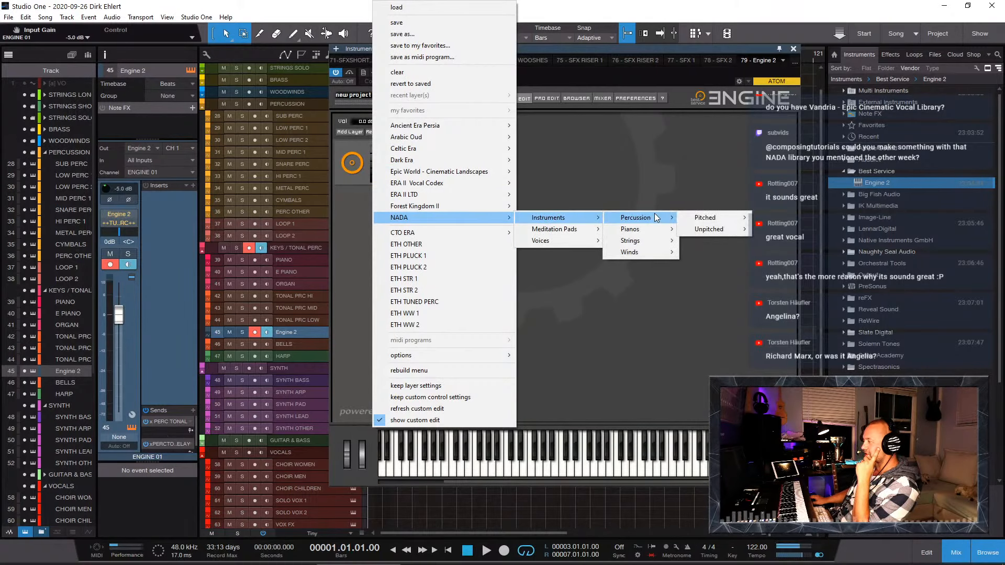
mouse_move(703, 231)
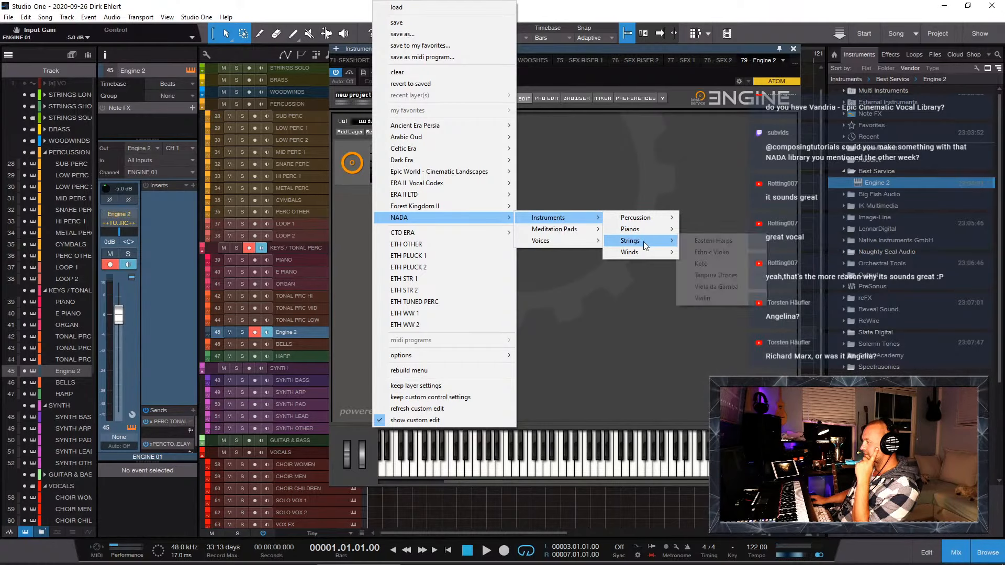
mouse_move(643, 252)
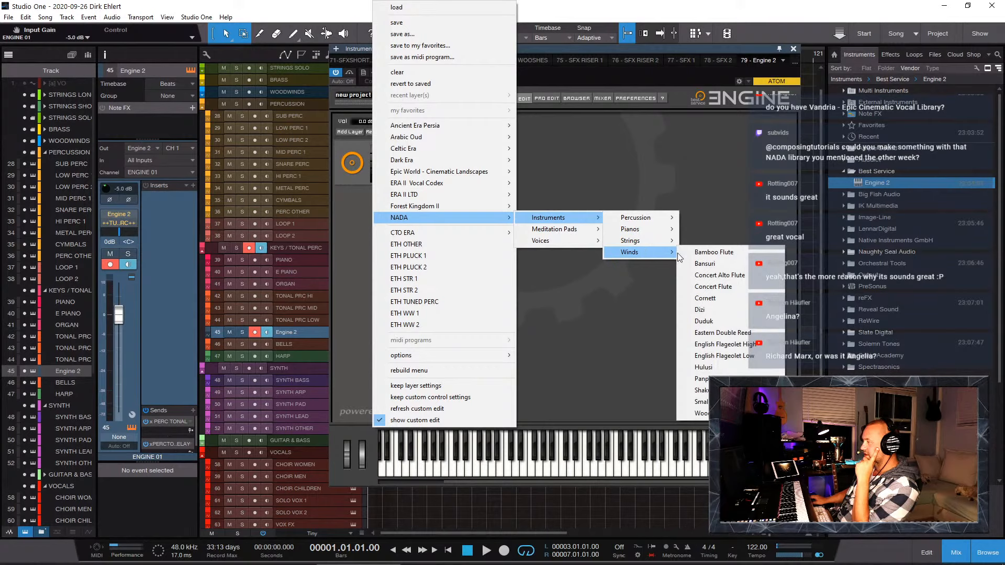
left_click(703, 251)
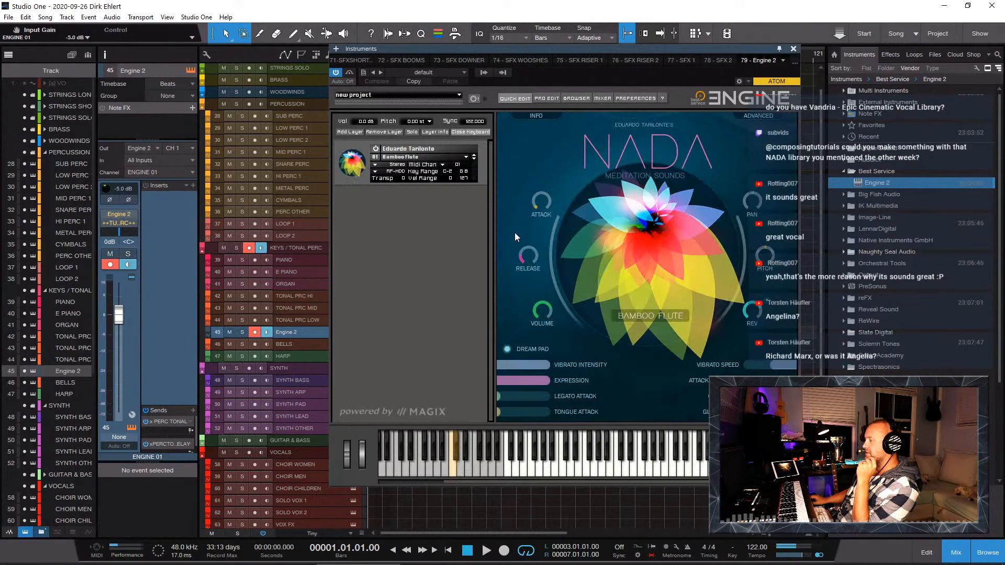
Step: Replace the Bamboo Flute with Dream Bells 1 from NADA's pitched percussion bells
left_click(419, 158)
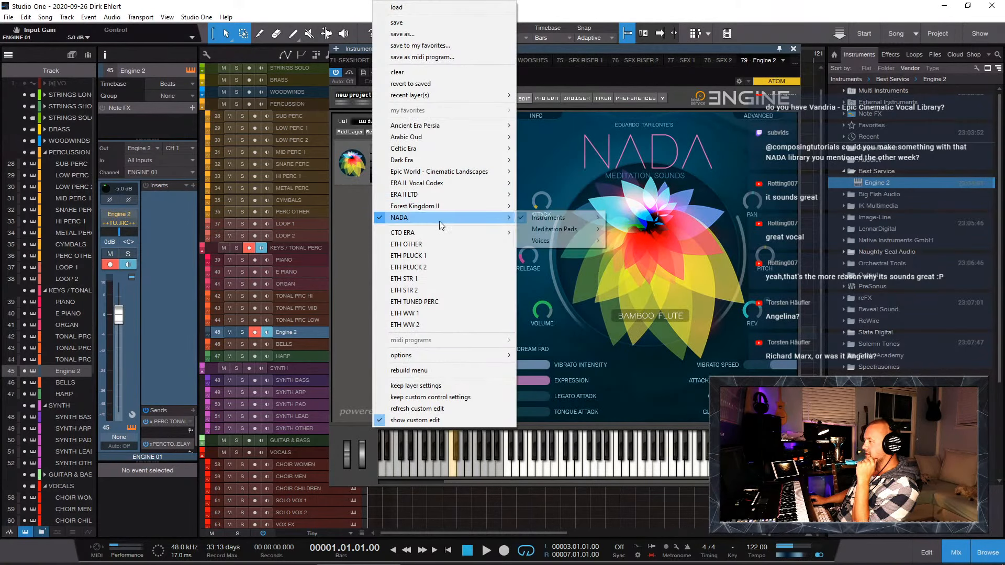
mouse_move(536, 219)
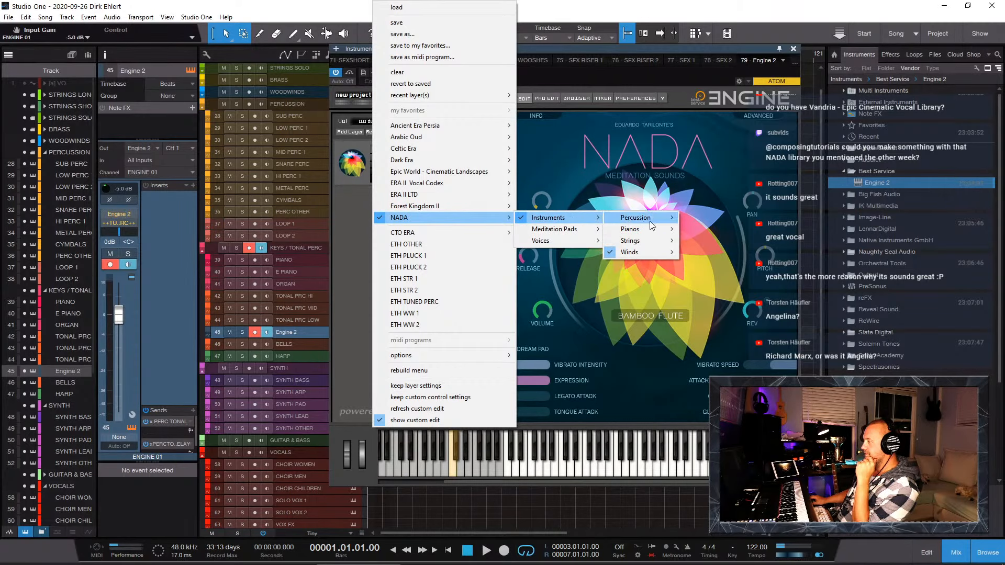
mouse_move(649, 219)
mouse_move(727, 218)
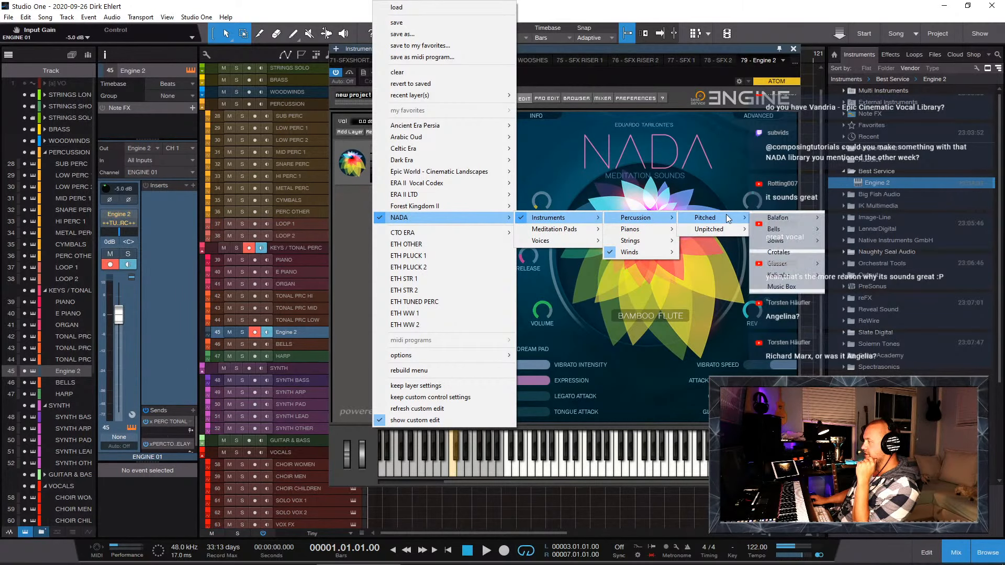
mouse_move(784, 229)
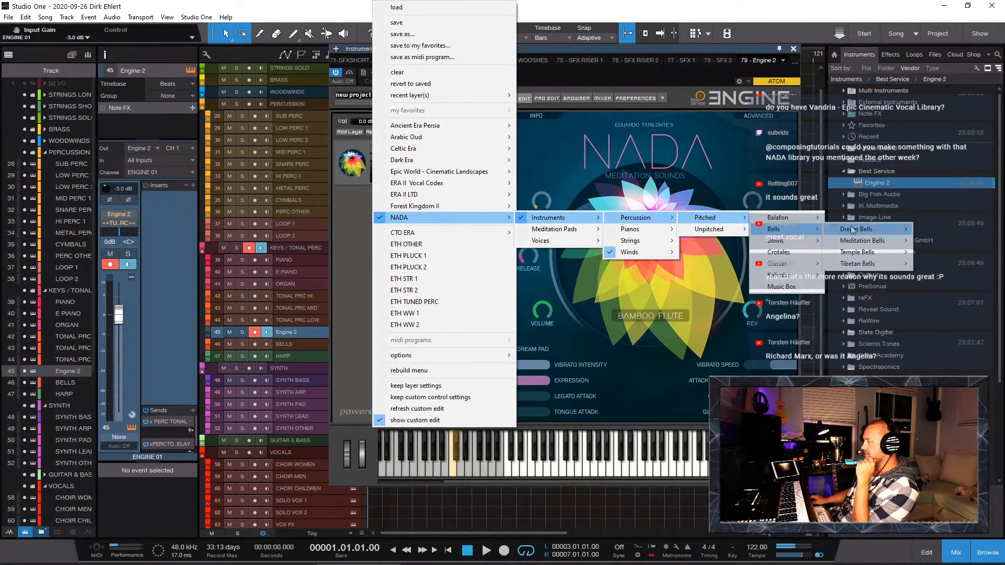
mouse_move(853, 230)
left_click(921, 232)
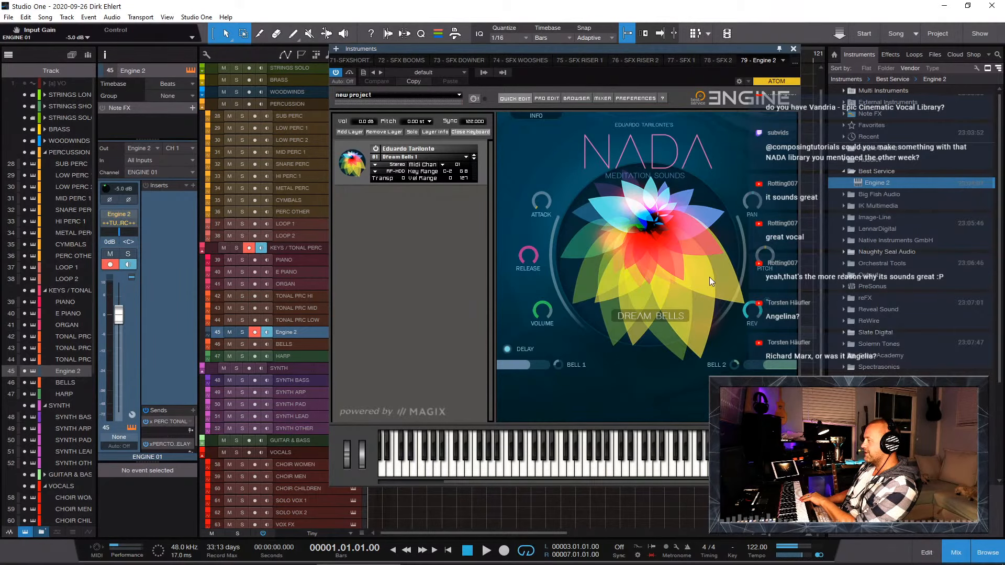
Step: Reposition the Engine 2 window, hide the browser, and close the Sonarworks Reference 4 window
left_click_drag(492, 48, 324, 43)
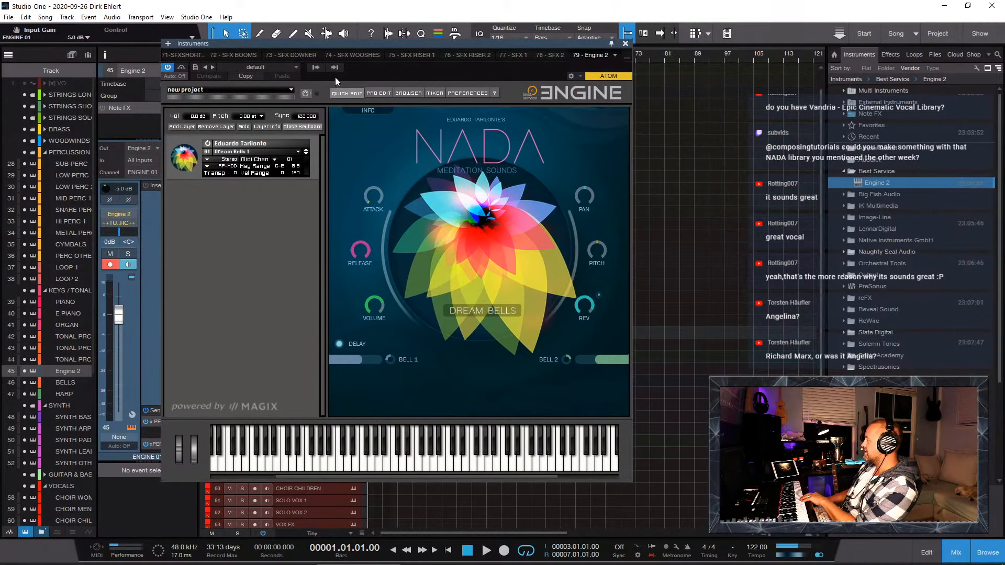
left_click(988, 554)
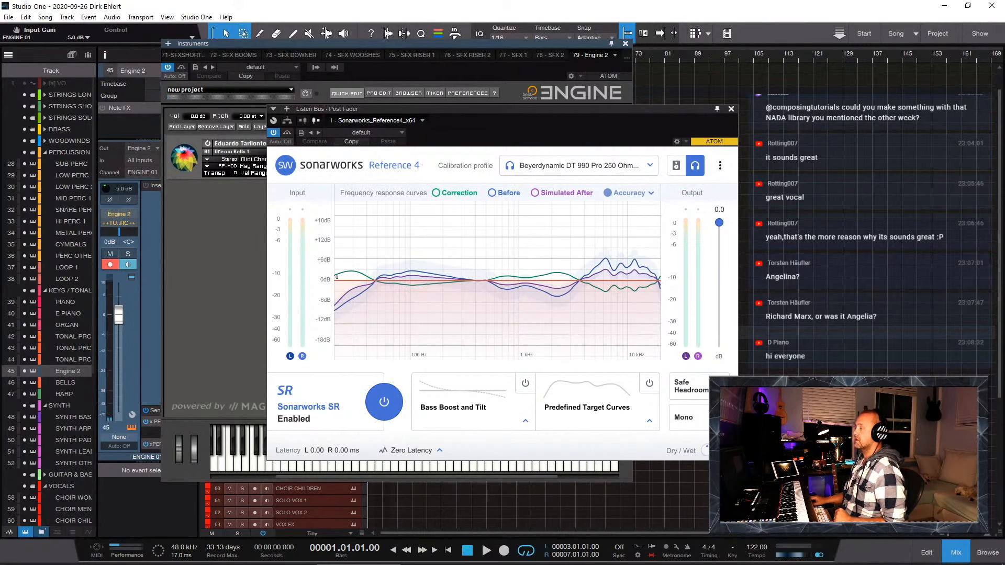
left_click(730, 109)
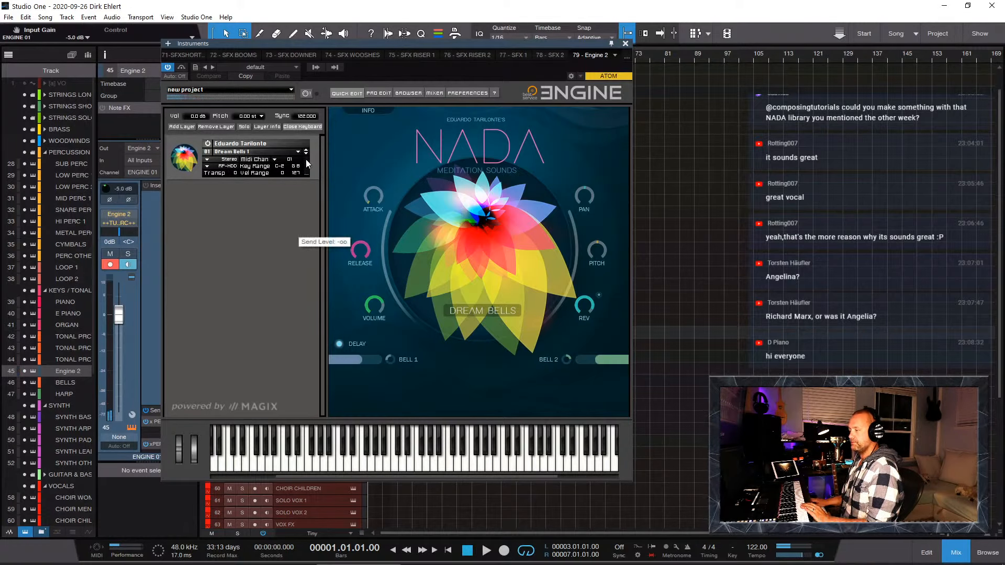
Step: Audition NADA's next Dream Bells patches in Engine 2, from Dream Bells 2 through Dream Bells 5
left_click(307, 154)
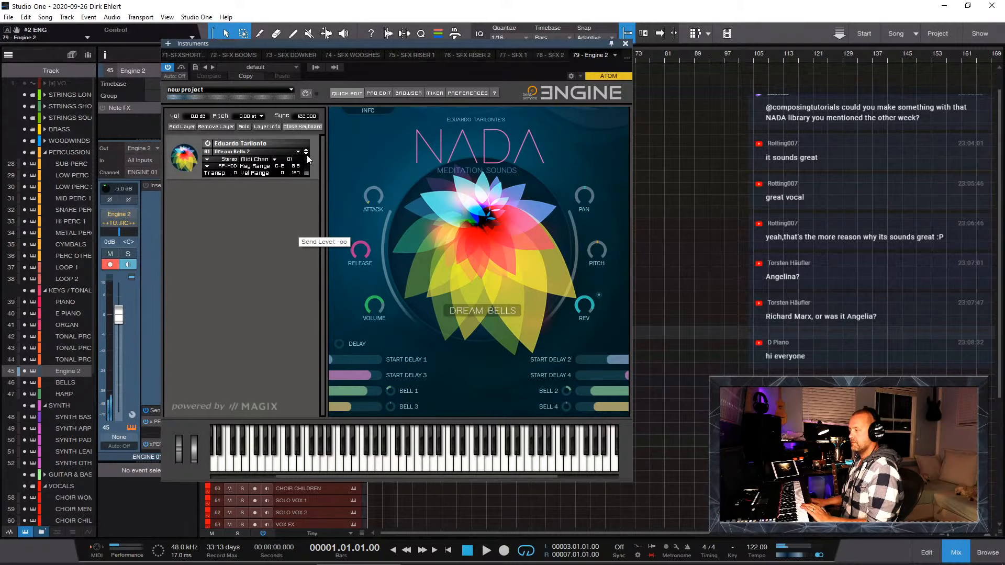
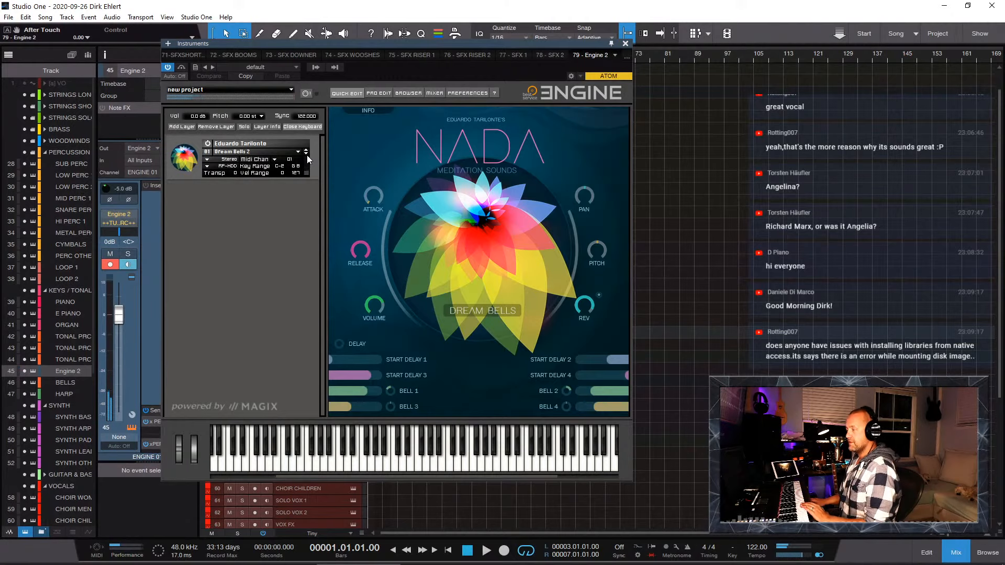
left_click(306, 154)
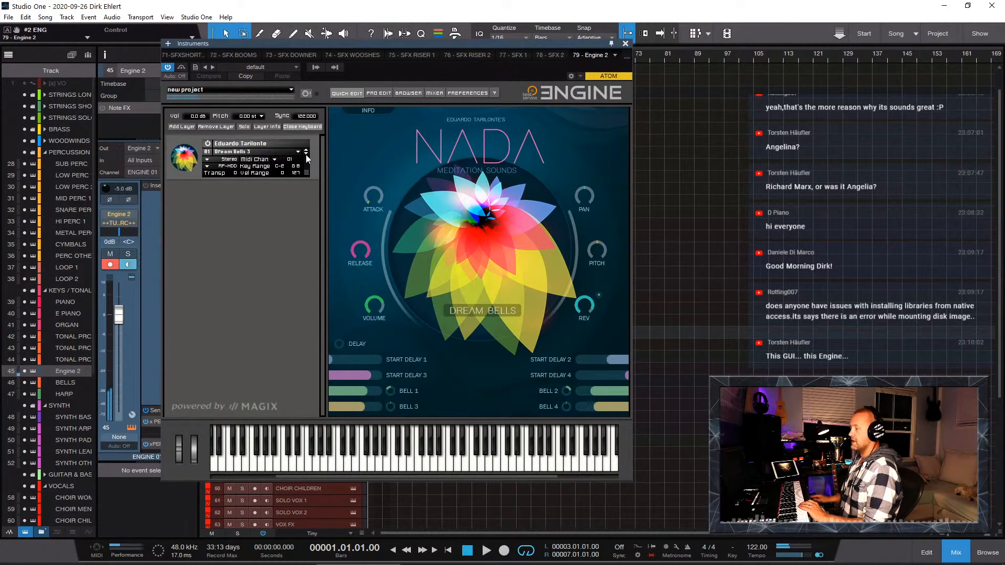
left_click(306, 154)
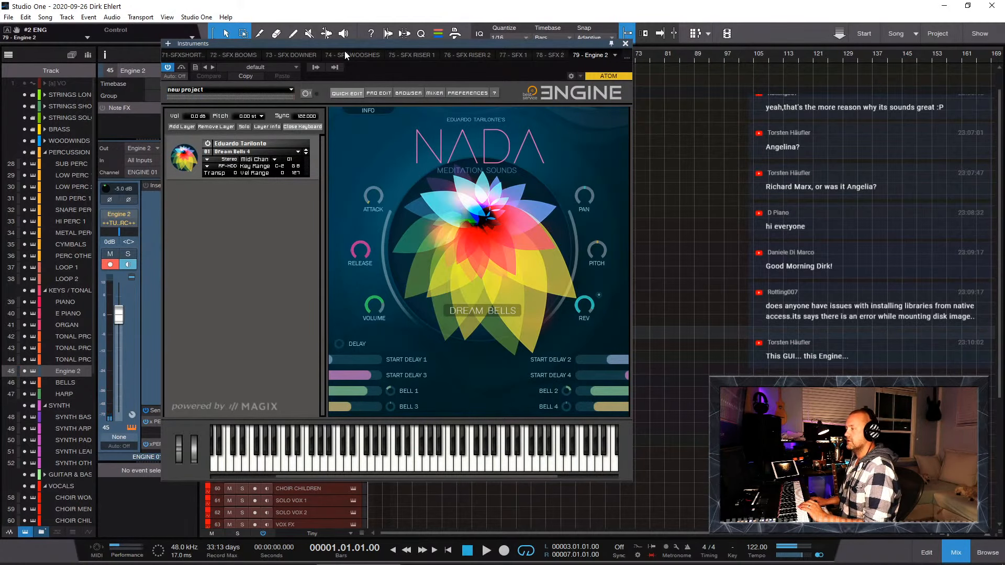
left_click_drag(336, 43, 260, 38)
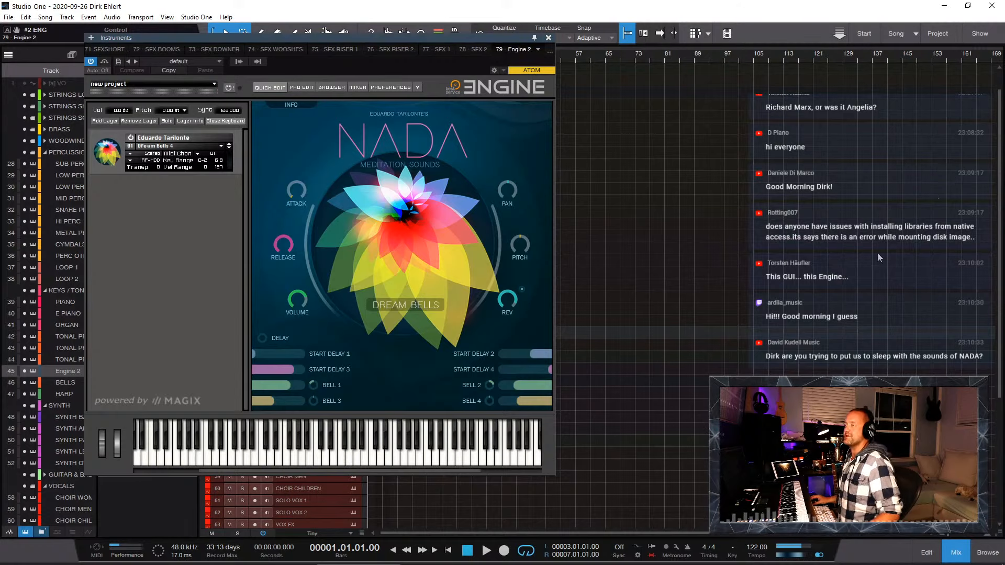
left_click(230, 150)
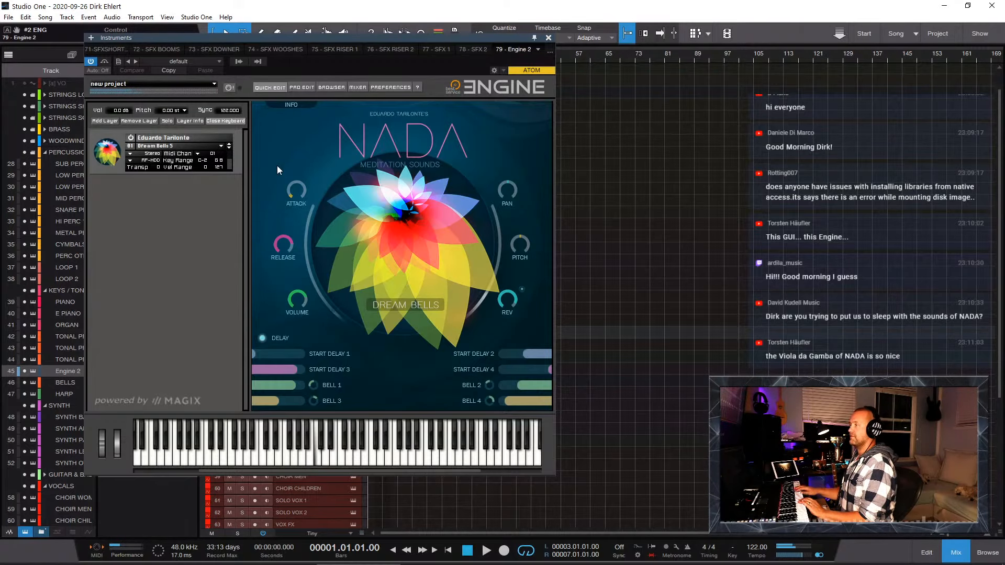
Step: Load the Viola da Gamba from NADA's string instruments into Engine 2 and lower its Glide Curve to the minimum
left_click(156, 146)
mouse_move(226, 214)
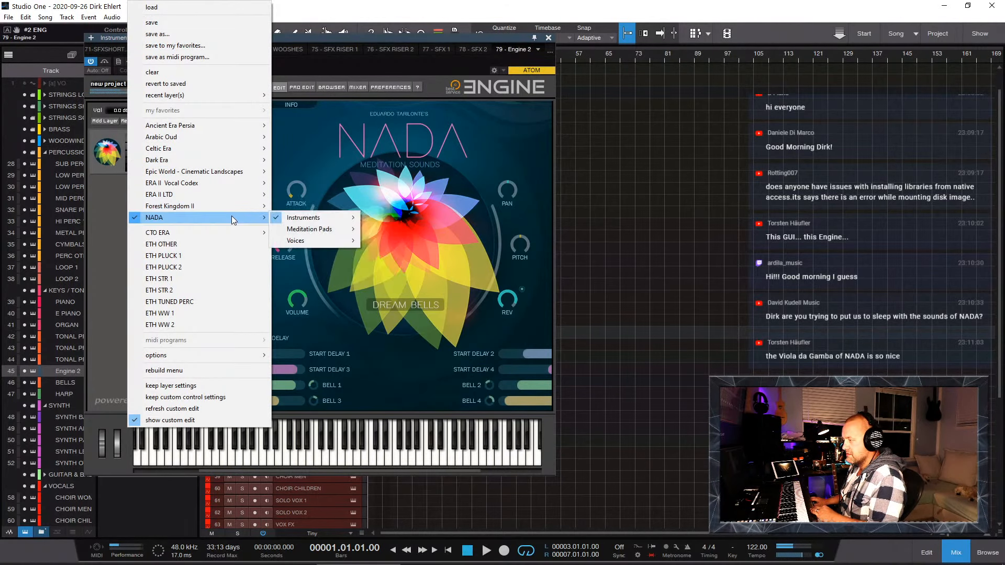
mouse_move(335, 218)
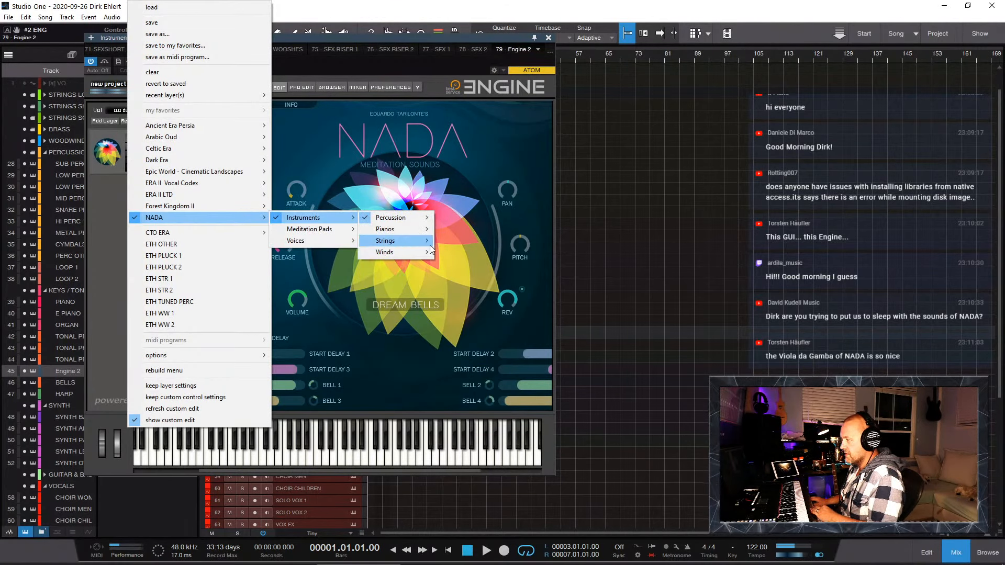
mouse_move(420, 244)
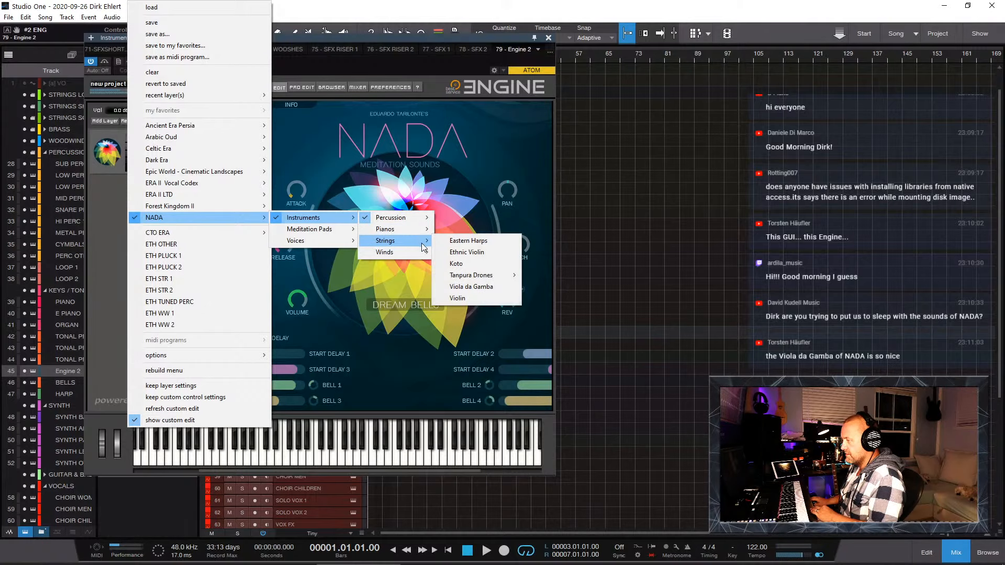
left_click(493, 286)
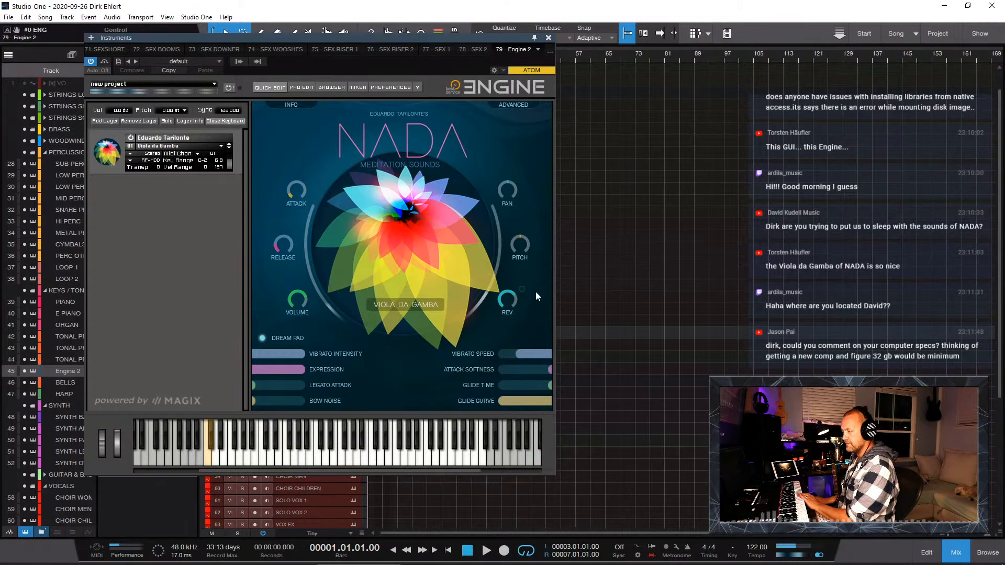
mouse_move(289, 360)
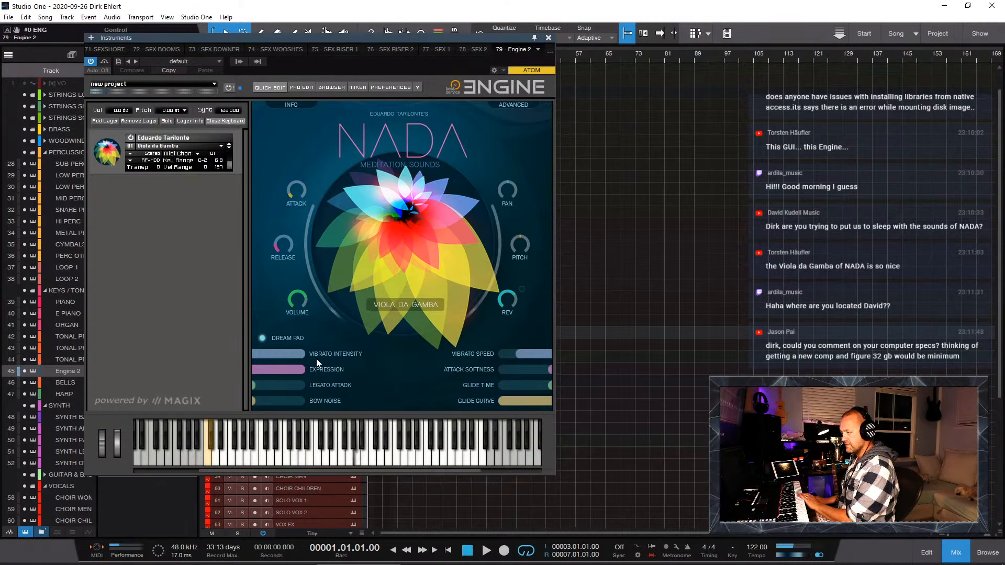
left_click_drag(506, 404, 564, 403)
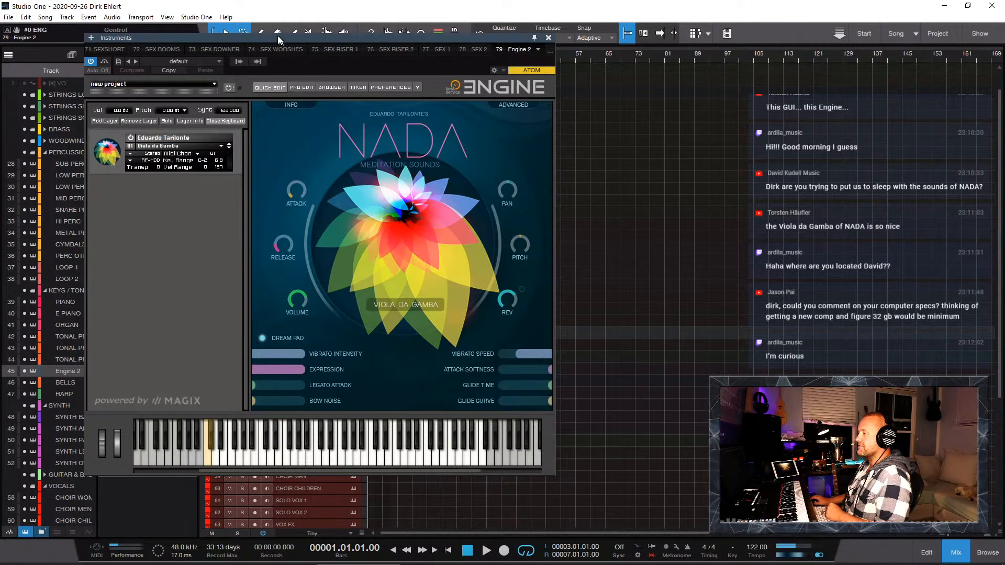
Step: Reposition the Engine 2 window and raise the Viola da Gamba's Glide Curve
left_click_drag(283, 37, 234, 47)
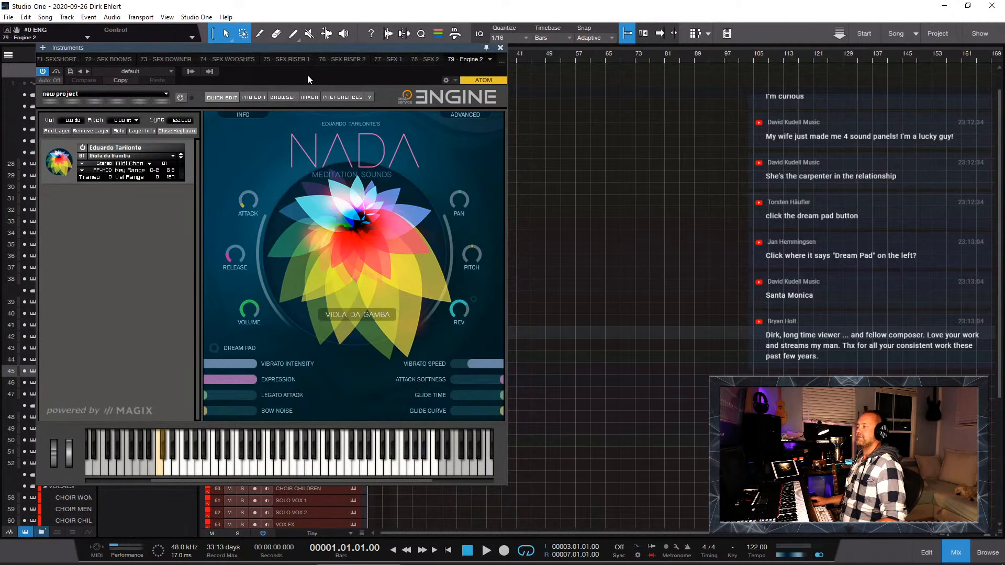
left_click_drag(287, 50, 309, 54)
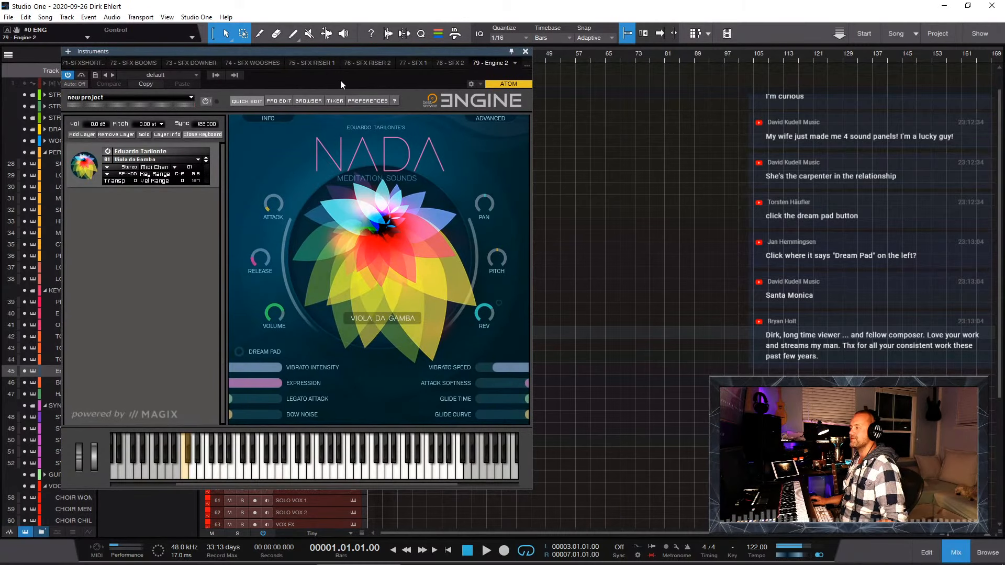
left_click_drag(251, 50, 265, 28)
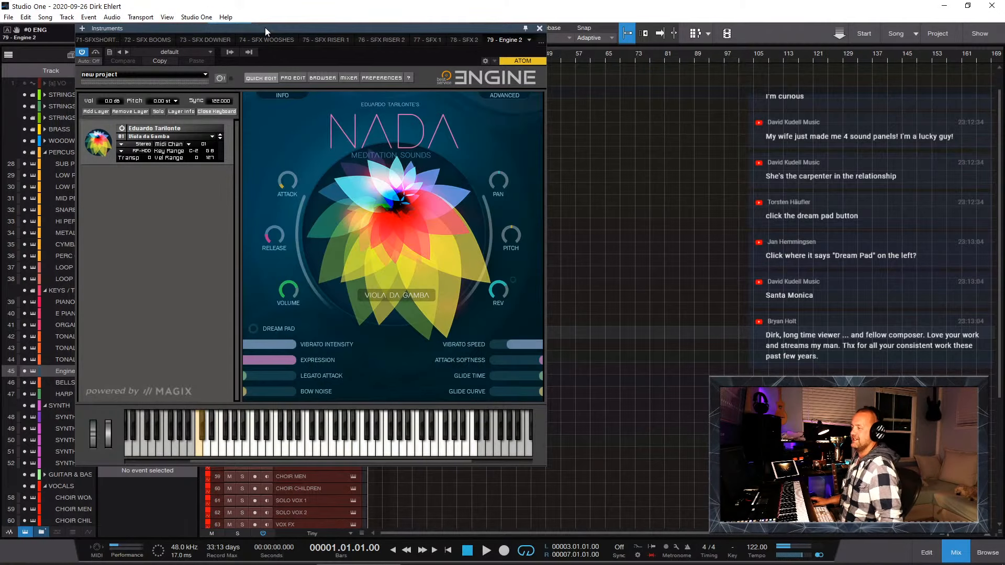
left_click_drag(264, 27, 267, 27)
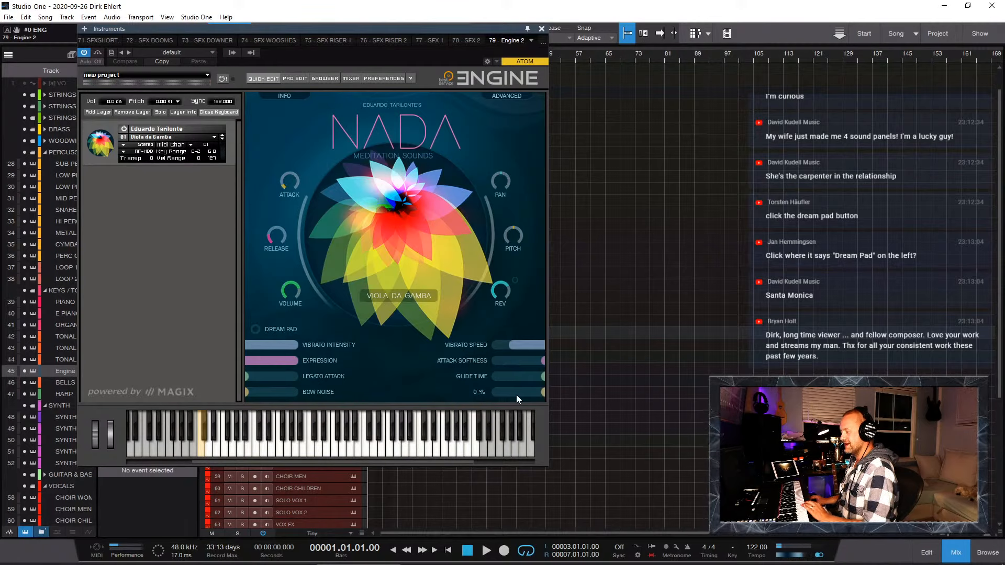
left_click_drag(516, 395, 472, 406)
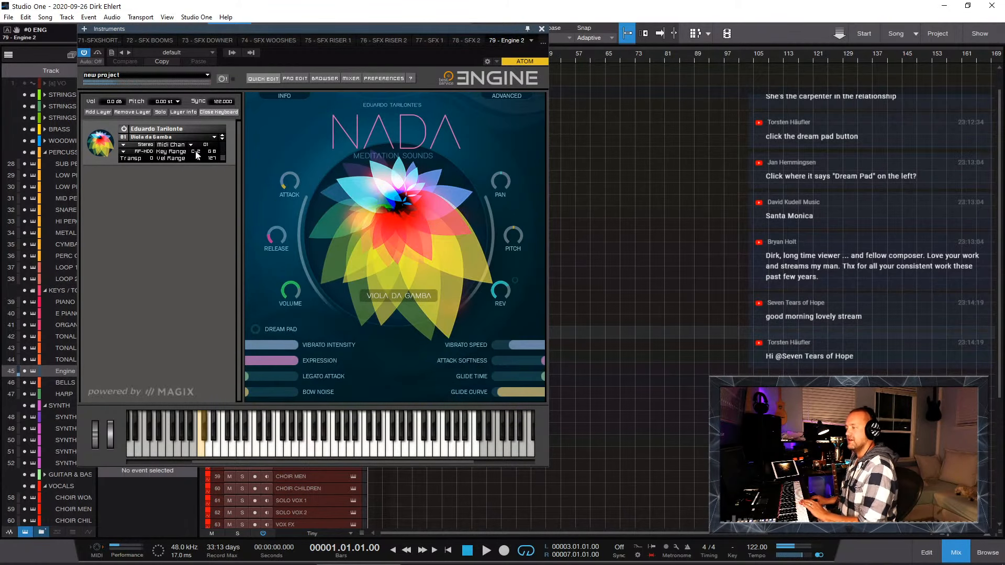
Step: Load the Tenor Viola da Gamba from ERA II LTD's bowed string instruments into Engine 2 and toggle its reverb
left_click(167, 138)
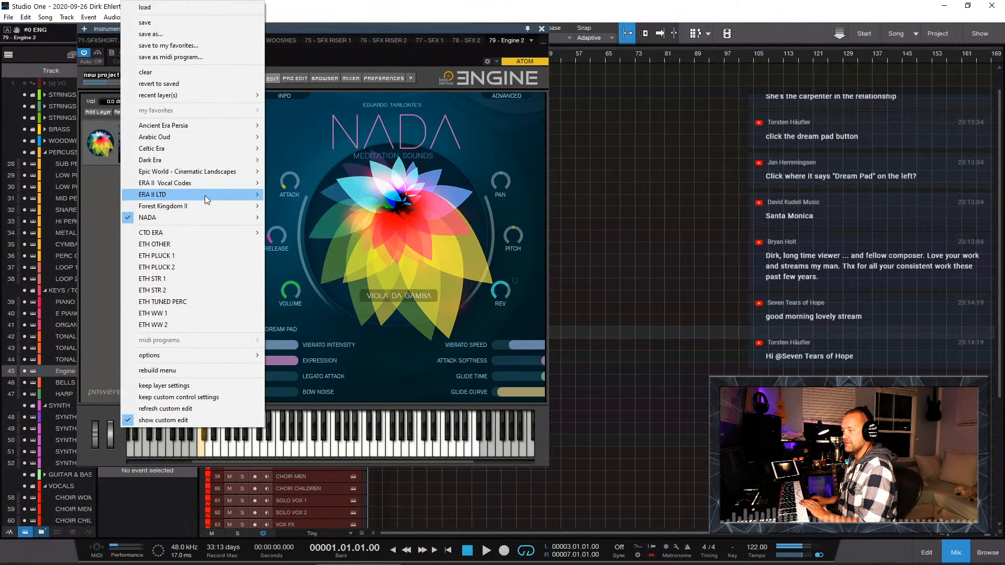
mouse_move(205, 194)
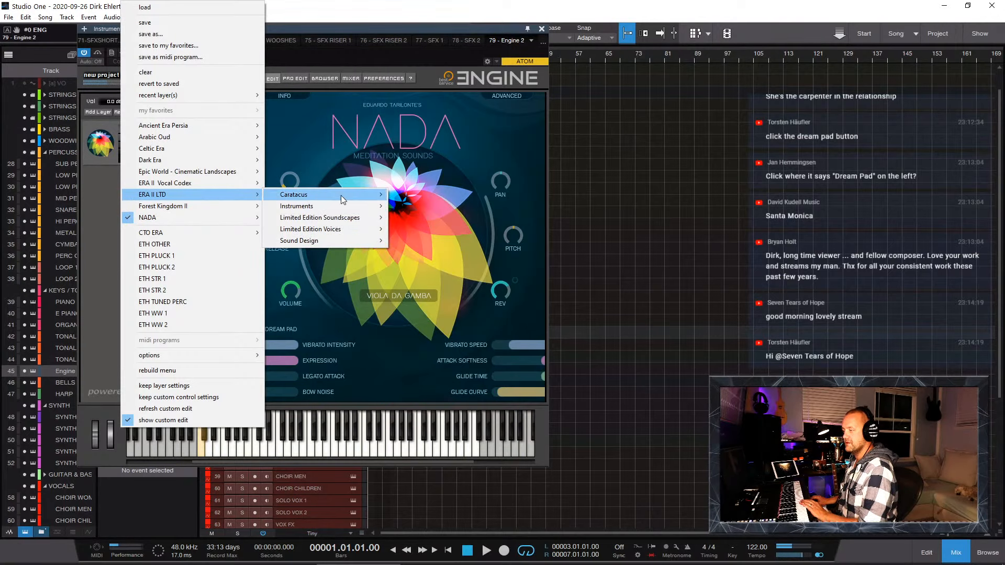
mouse_move(346, 205)
mouse_move(417, 219)
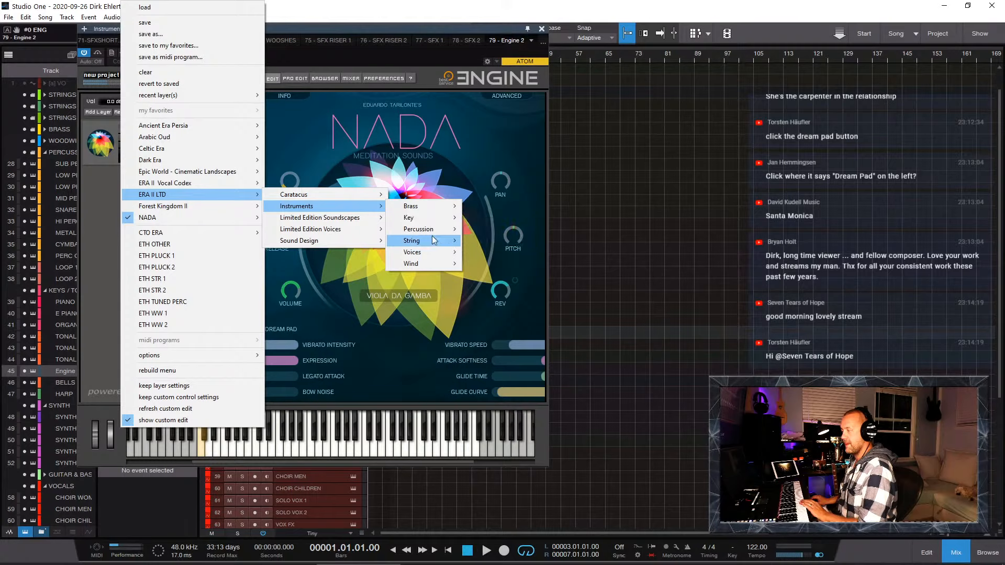
mouse_move(432, 237)
mouse_move(501, 242)
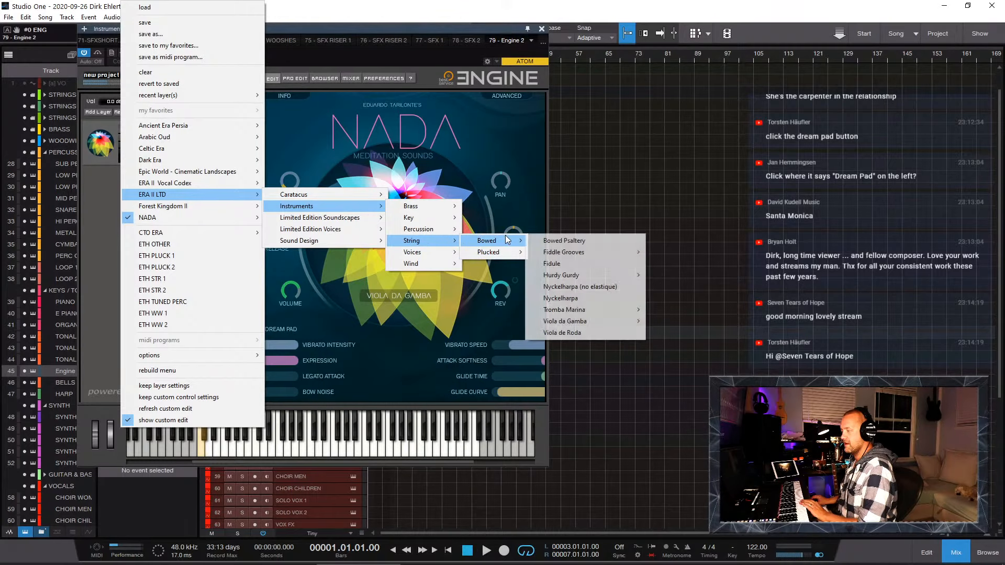
mouse_move(616, 316)
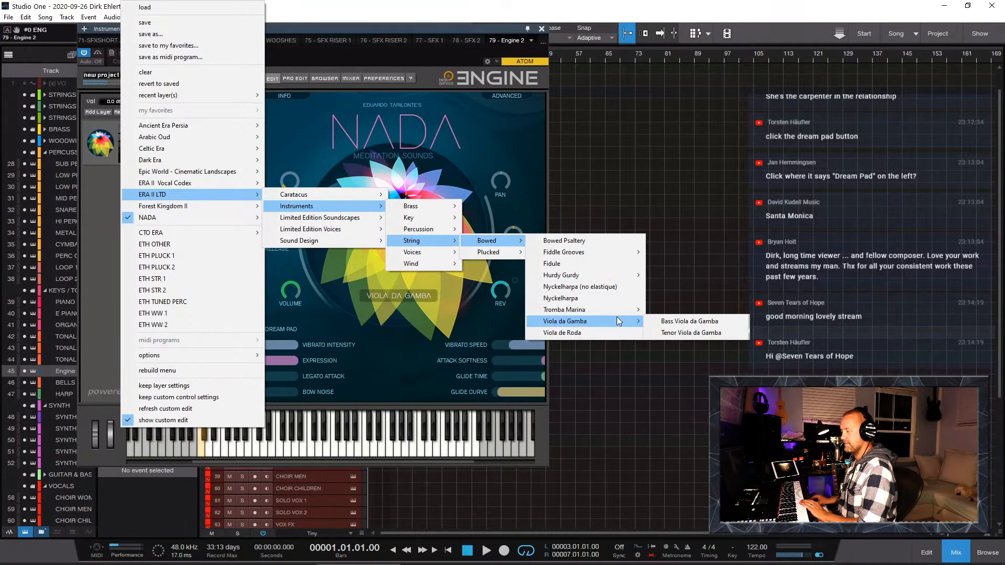
left_click(668, 334)
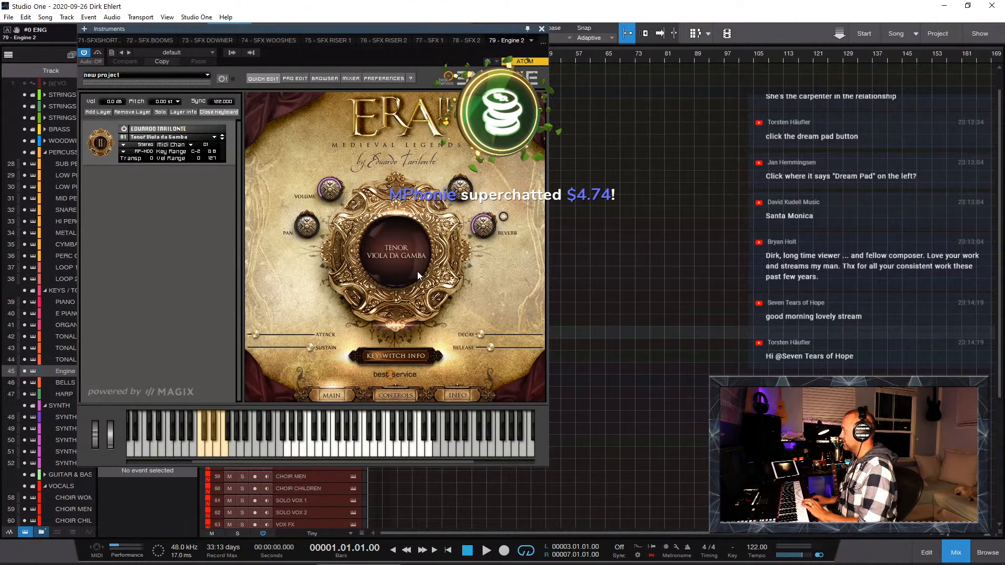
left_click(504, 216)
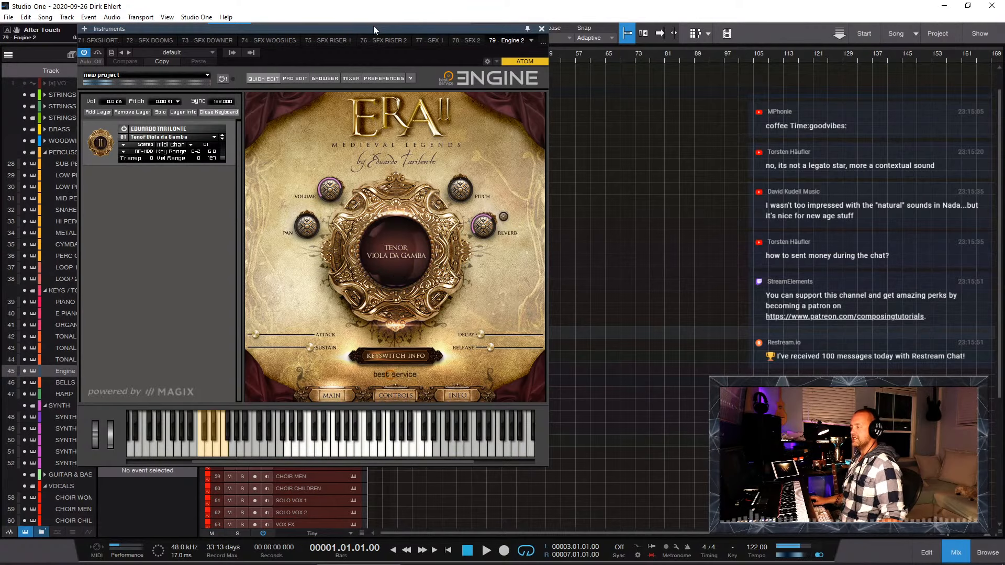
Step: Shift the Engine 2 window off the track list and load Bass Bodhran-Bass Stick from Celtic Era's percussion
left_click_drag(347, 30, 582, 29)
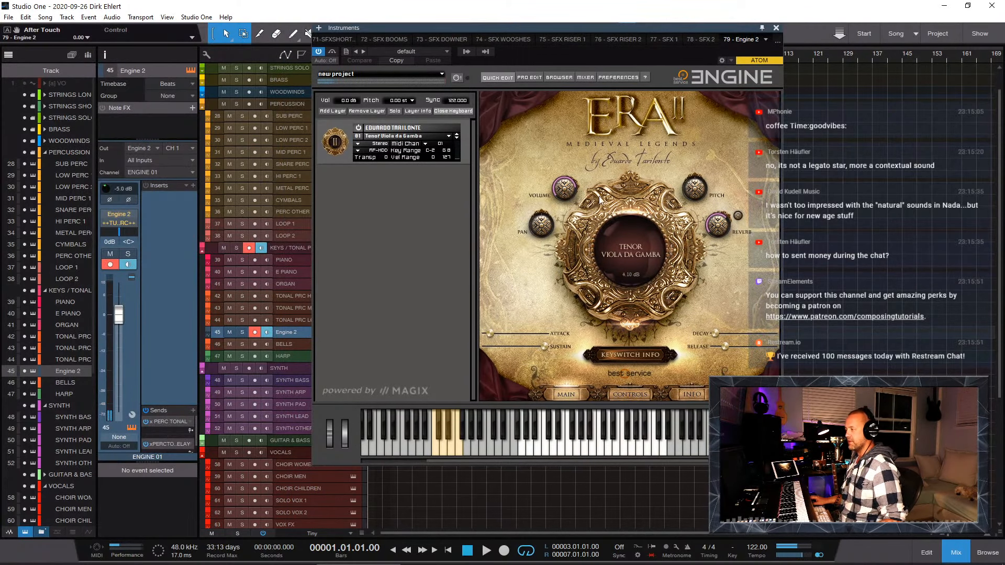
left_click(382, 137)
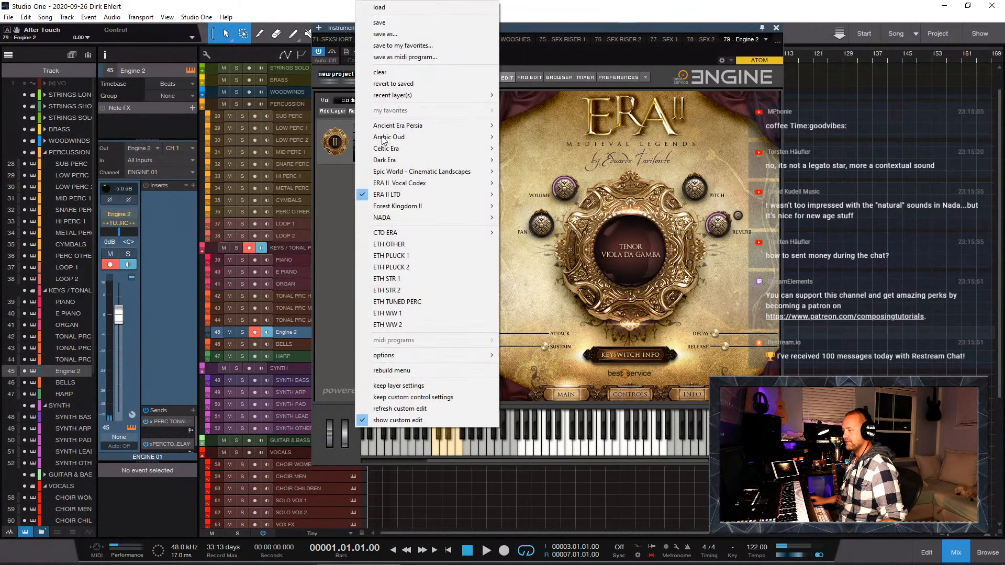
mouse_move(451, 197)
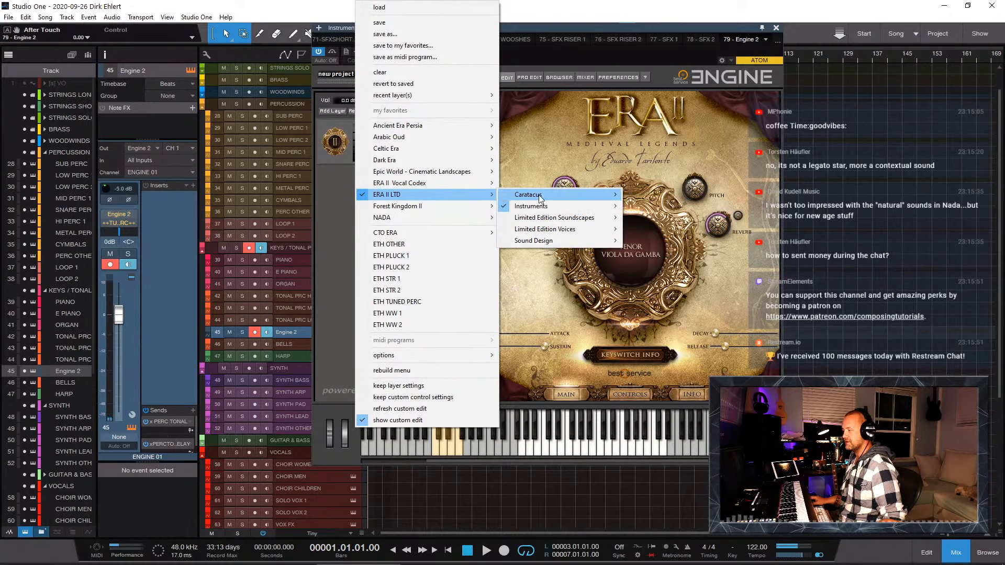
mouse_move(546, 216)
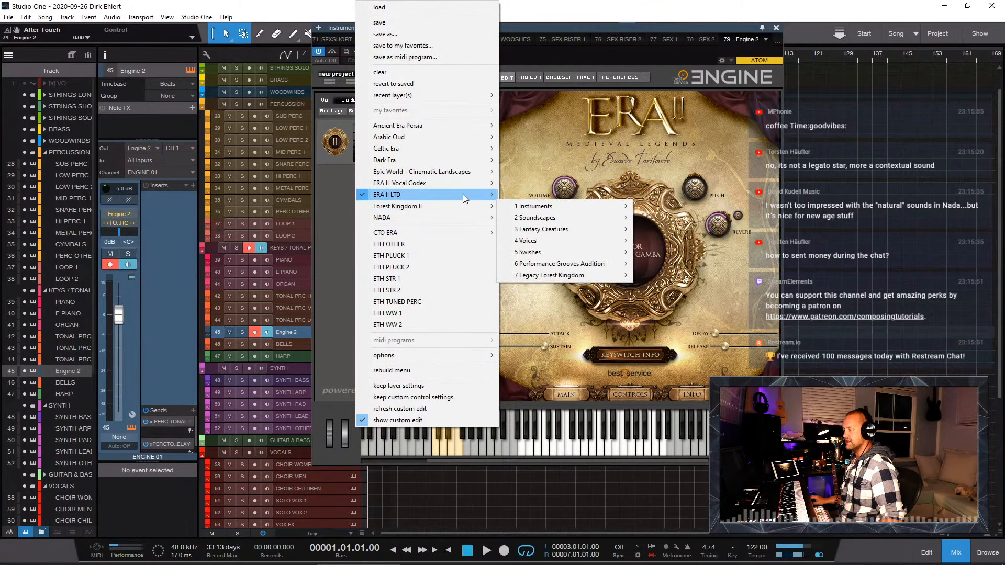
mouse_move(439, 157)
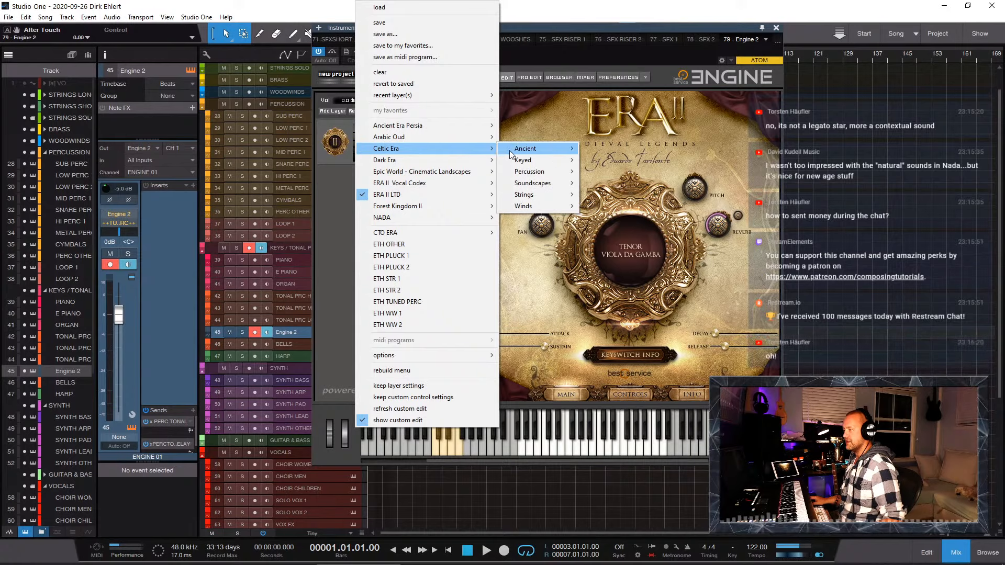
mouse_move(512, 153)
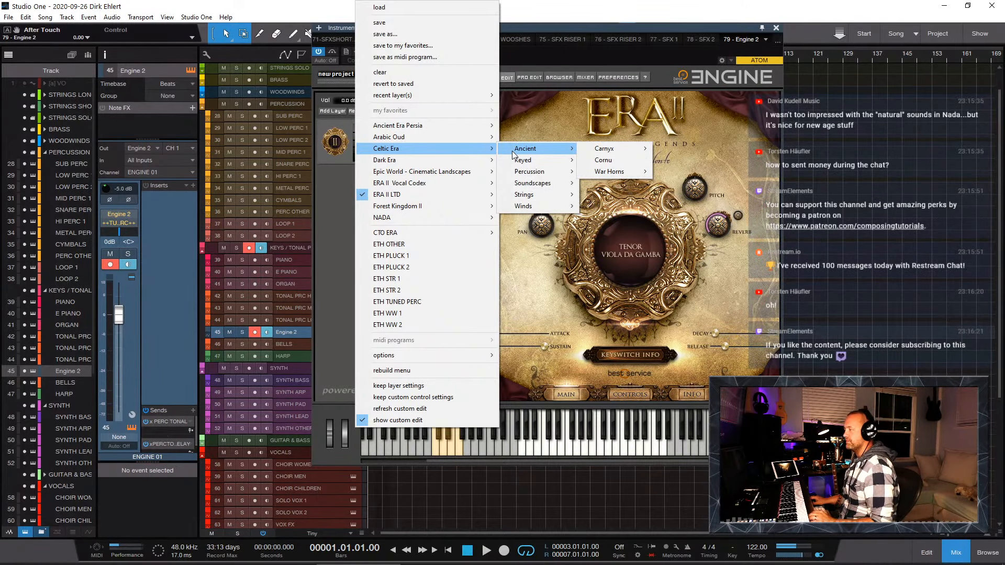
mouse_move(541, 163)
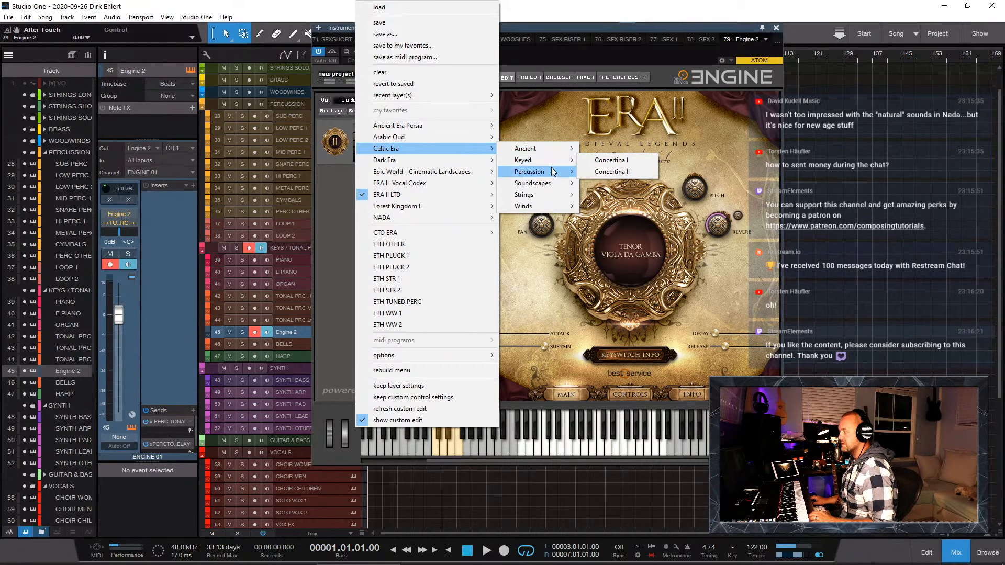
mouse_move(642, 175)
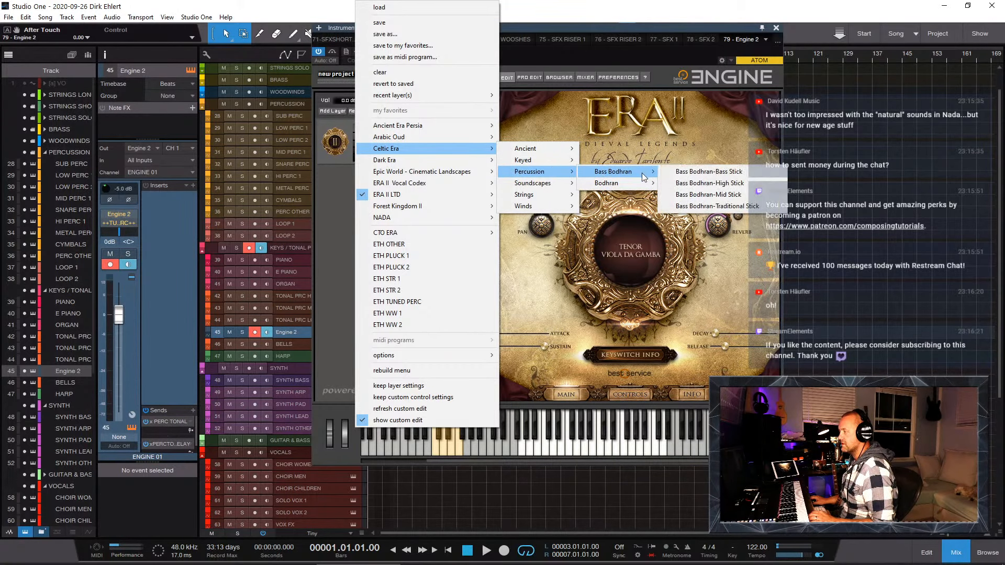
left_click(678, 177)
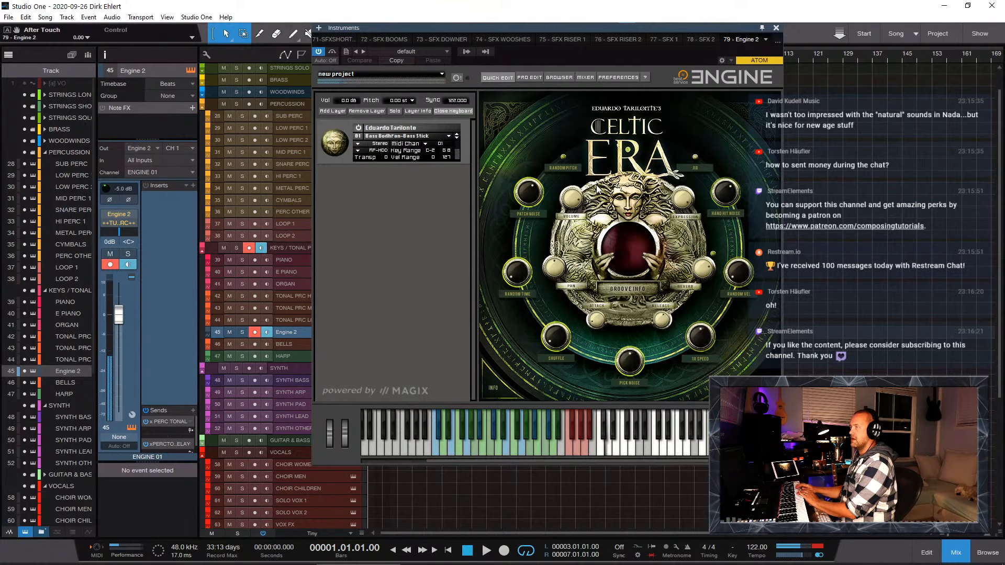
Step: Replace the bass bodhran with Arabic Oud 1 in Engine 2 and reposition the instrument window
left_click(417, 136)
mouse_move(415, 138)
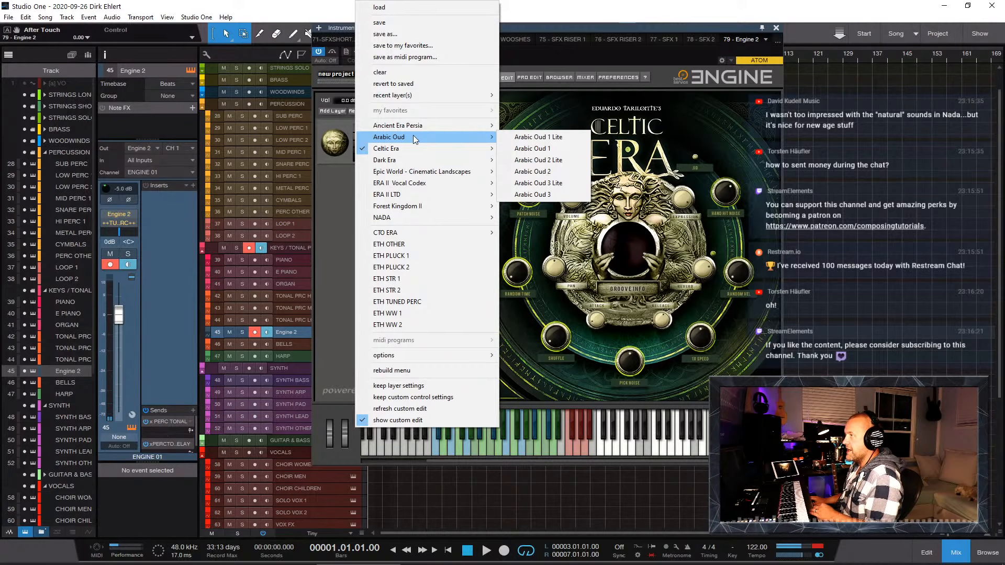
left_click(557, 153)
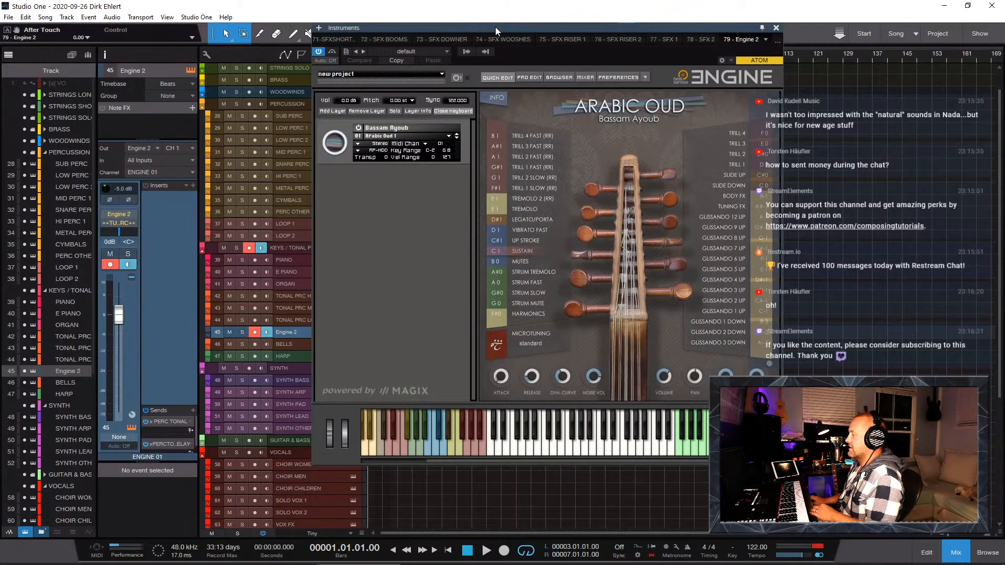
left_click_drag(494, 26, 270, 35)
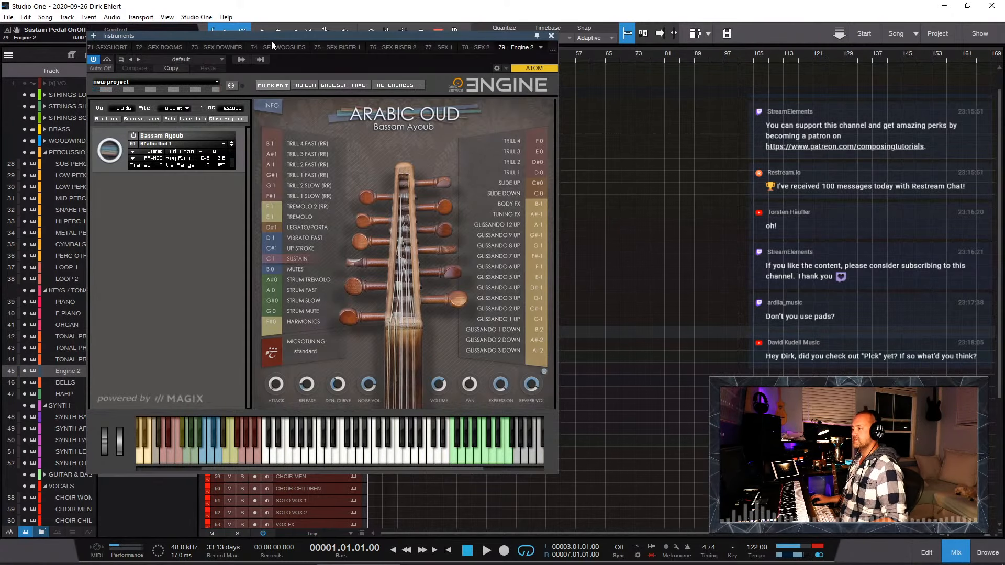
left_click_drag(264, 37, 315, 42)
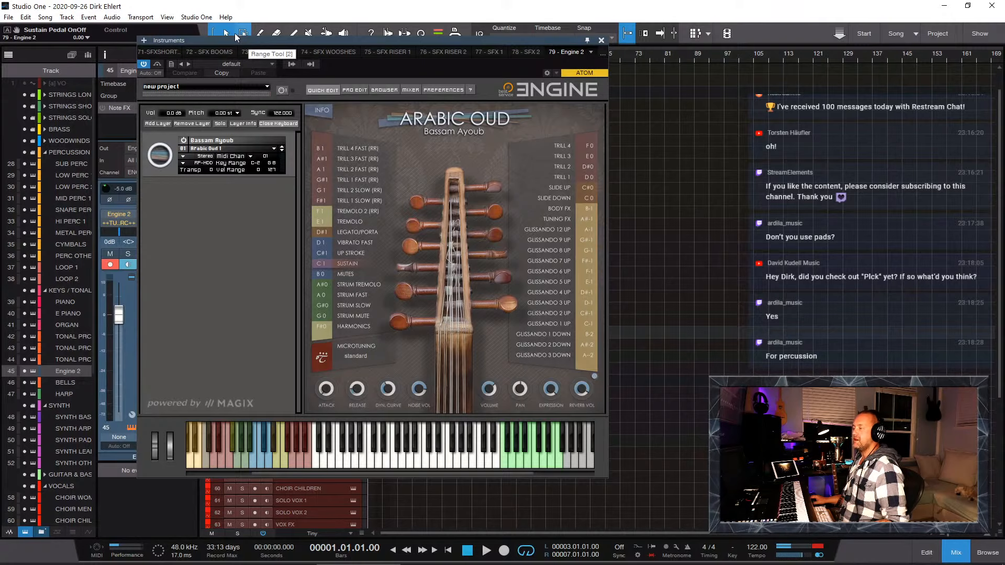
left_click_drag(236, 38, 300, 27)
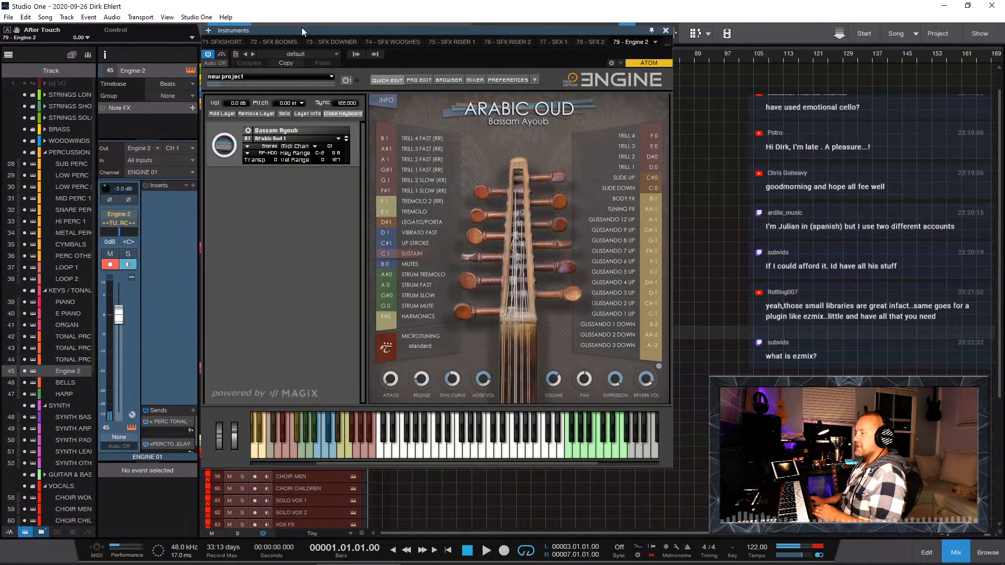
left_click_drag(301, 27, 372, 38)
left_click(193, 185)
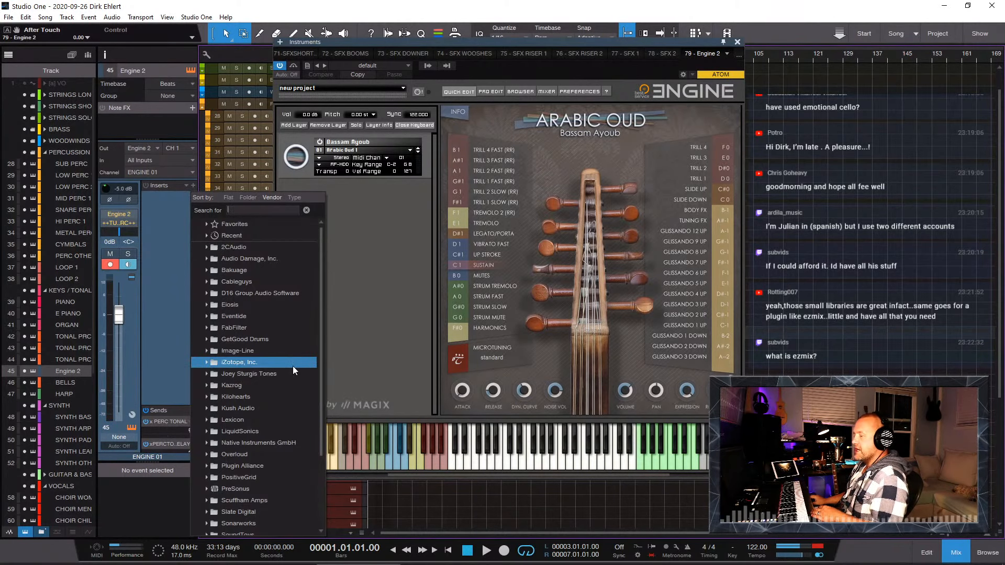
scroll(269, 416, "down", 3)
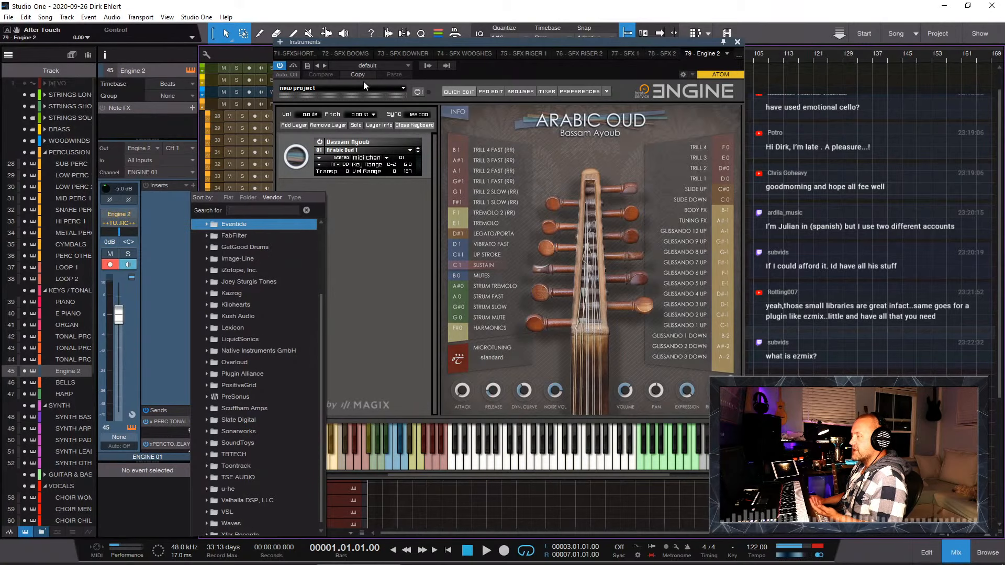
left_click(529, 40)
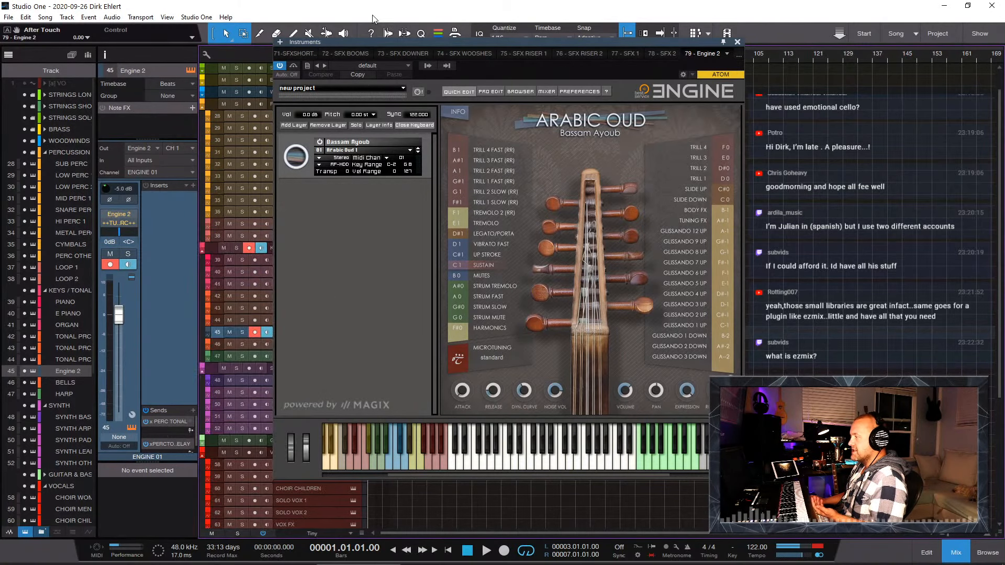
Step: Move the Engine 2 window clear of the channel and add Toontrack's EZmix as an insert on ENGINE 01
left_click_drag(382, 43, 257, 16)
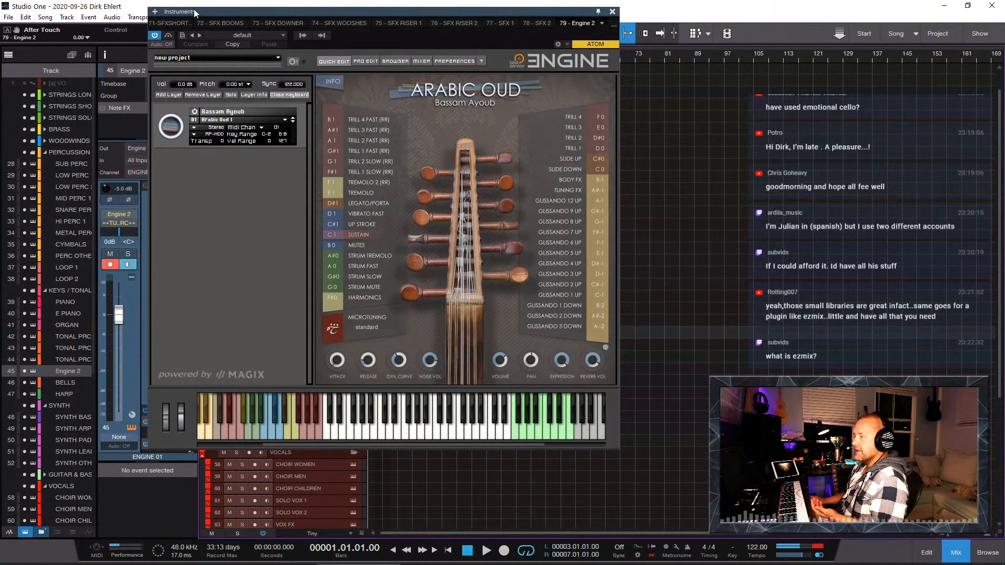
left_click_drag(194, 11, 465, 5)
left_click(193, 185)
scroll(237, 435, "down", 10)
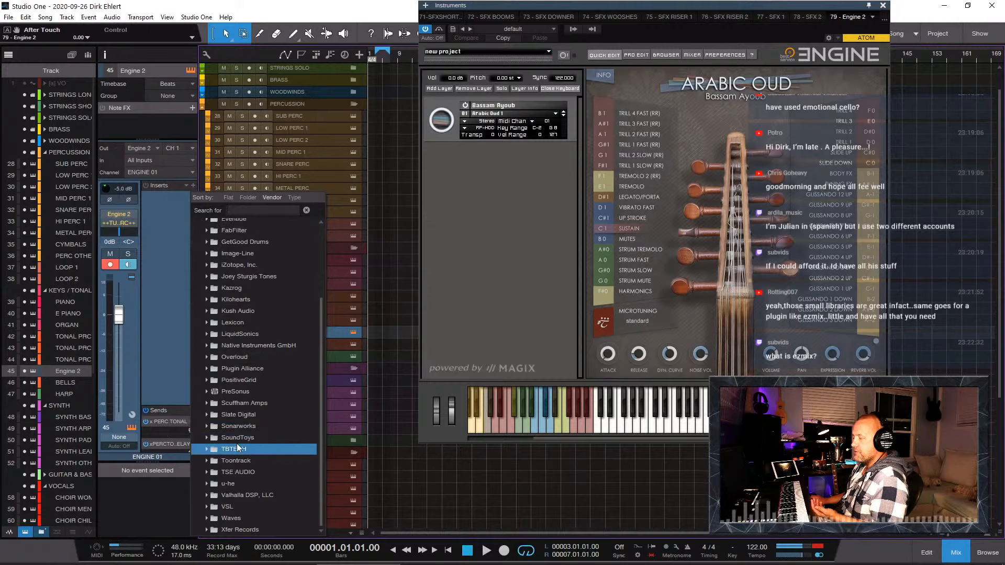
left_click(207, 461)
double_click(236, 486)
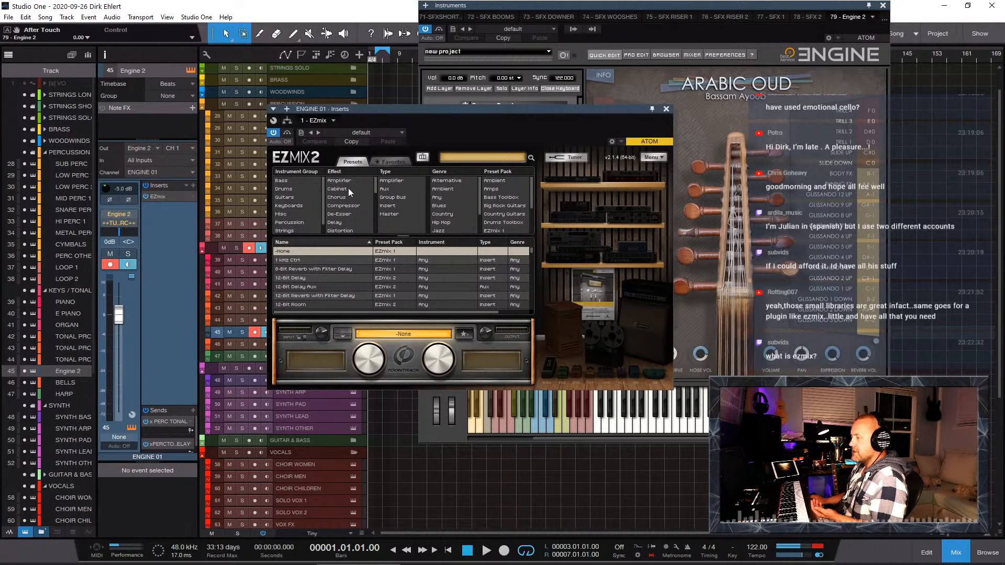
Step: Reposition the EZmix window and filter its presets to the EZmix 1 preset pack
left_click_drag(366, 108, 224, 100)
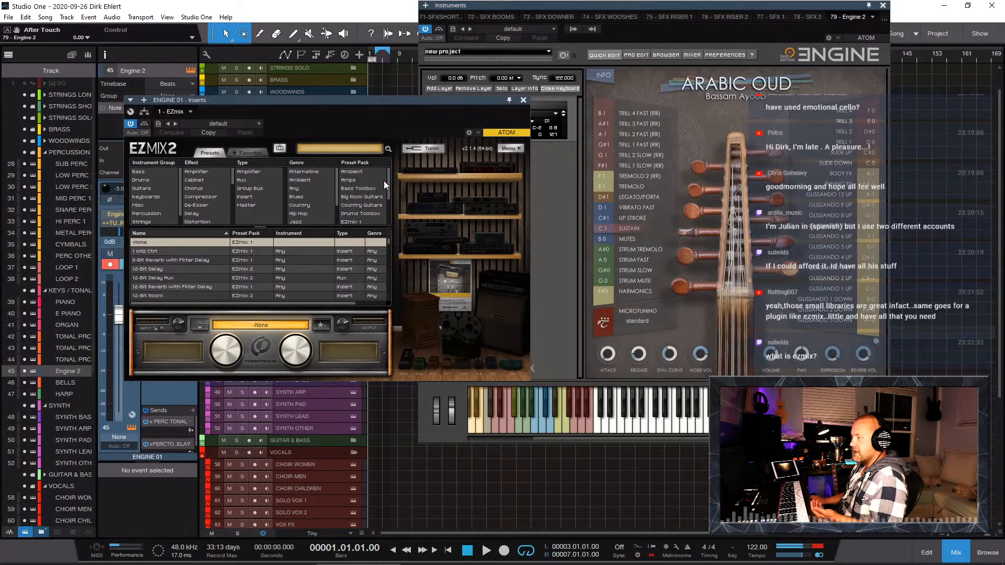
left_click_drag(388, 184, 393, 218)
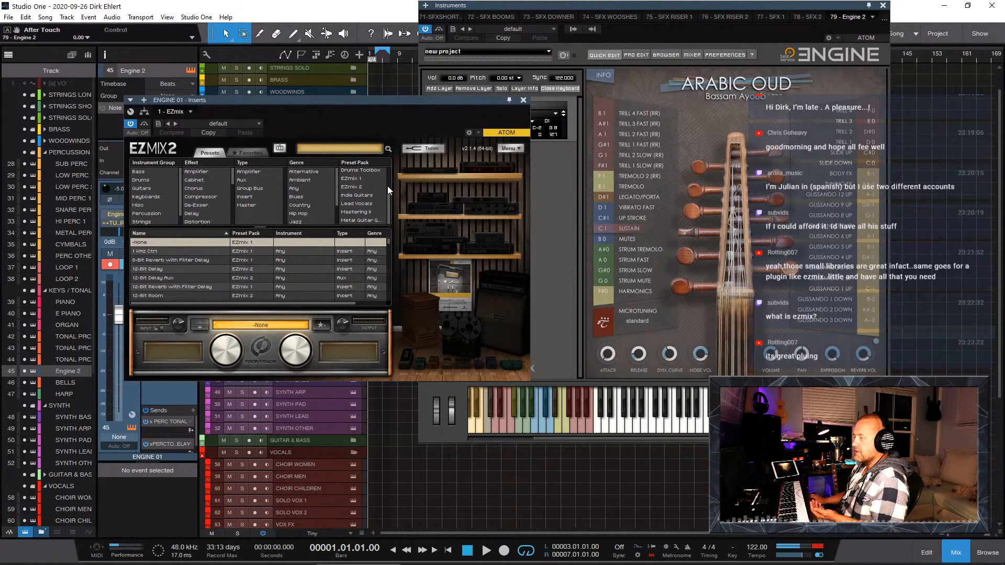
left_click(366, 179)
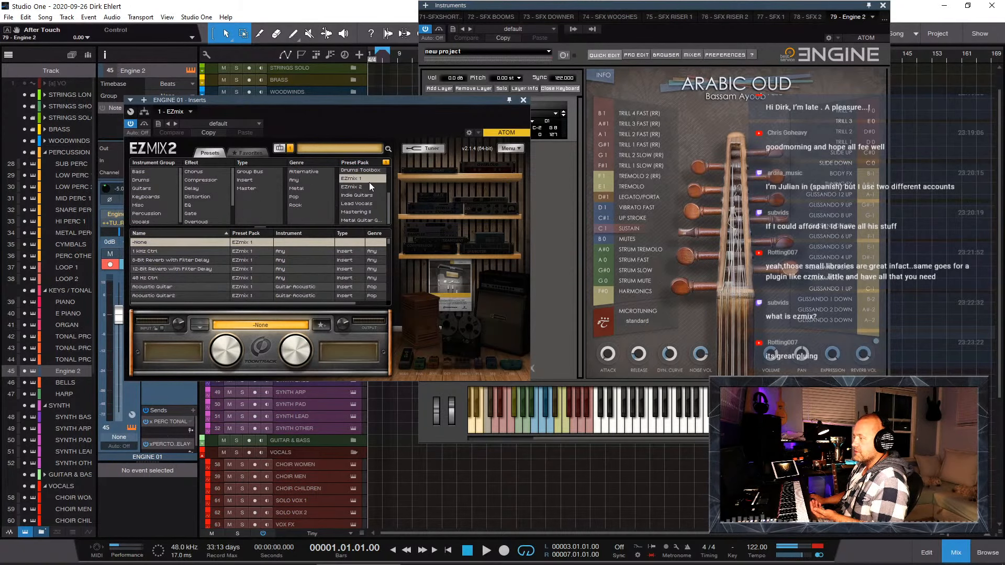
Step: Filter the EZmix presets to Guitars with Compressor, load Acoustic Guitar, and lower its Compression & EQ amount to 0
left_click(144, 188)
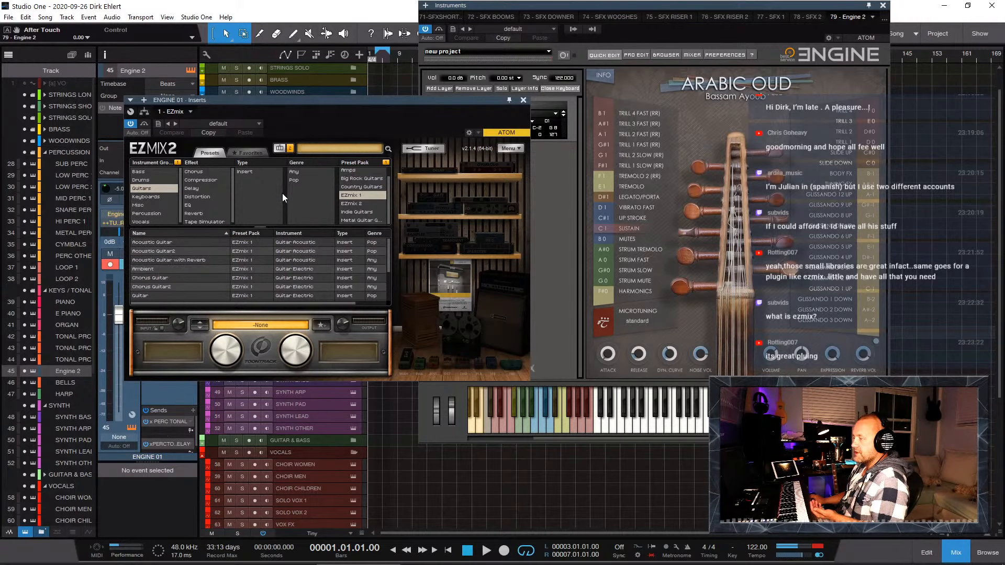
left_click(206, 181)
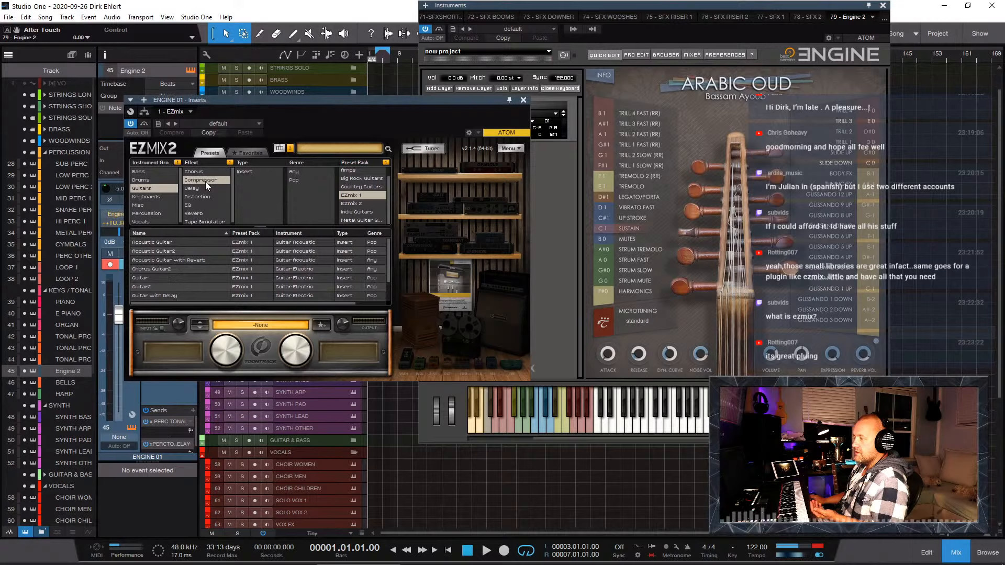
left_click(163, 241)
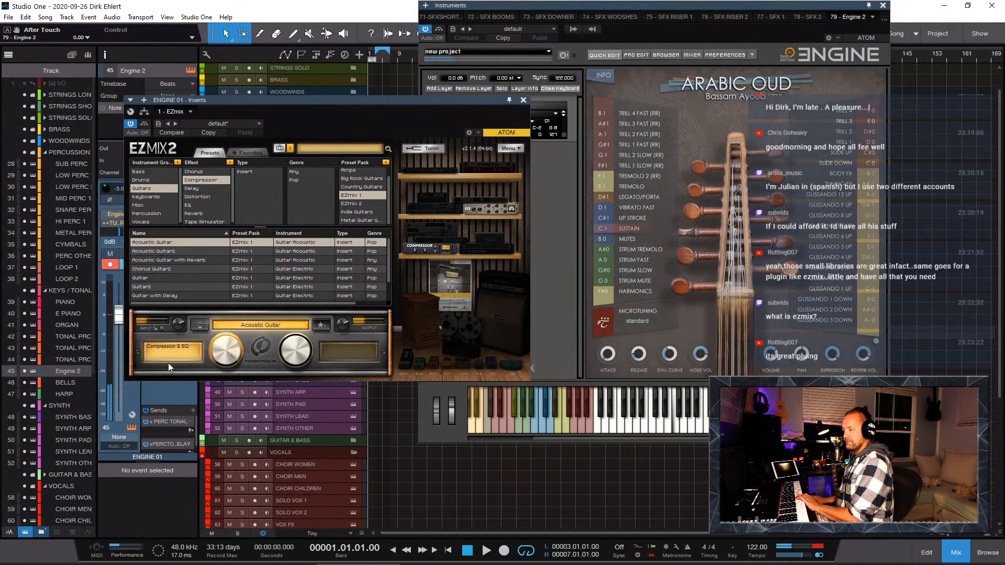
left_click_drag(225, 350, 257, 560)
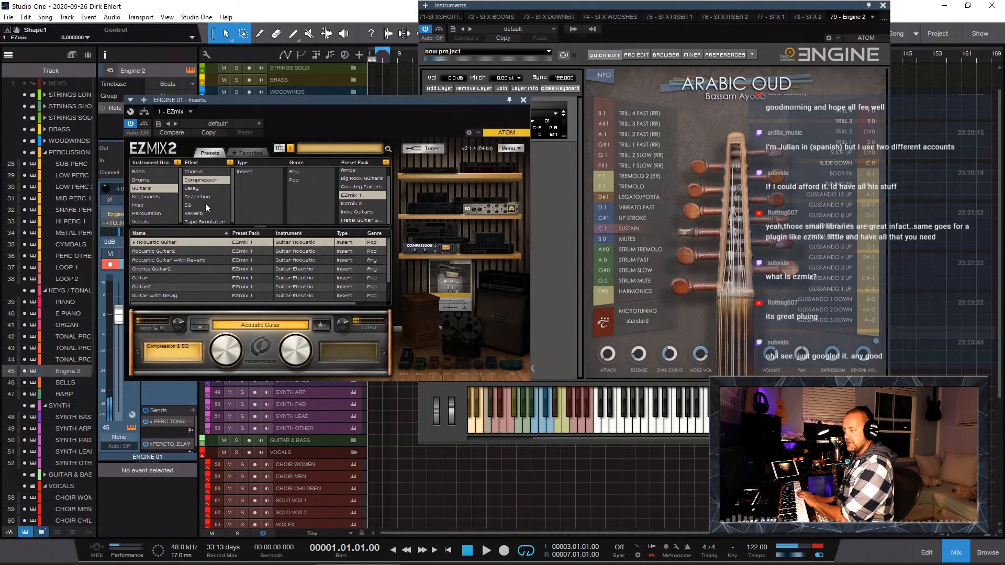
Step: Replace the Compressor filter with the Insert type and audition the Chorus Guitar2 and Guitar with Reverb presets on the oud
left_click(193, 180)
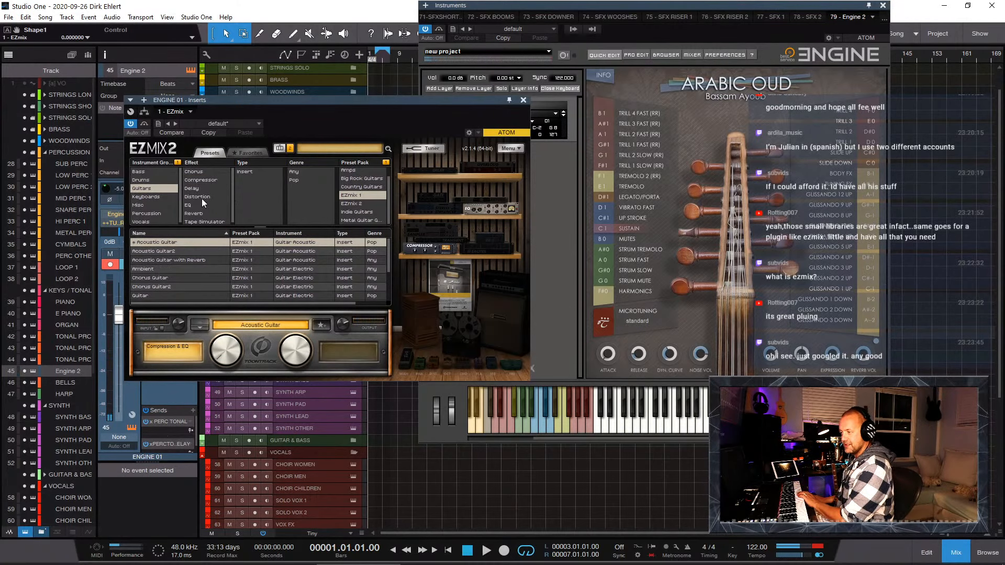
left_click(245, 172)
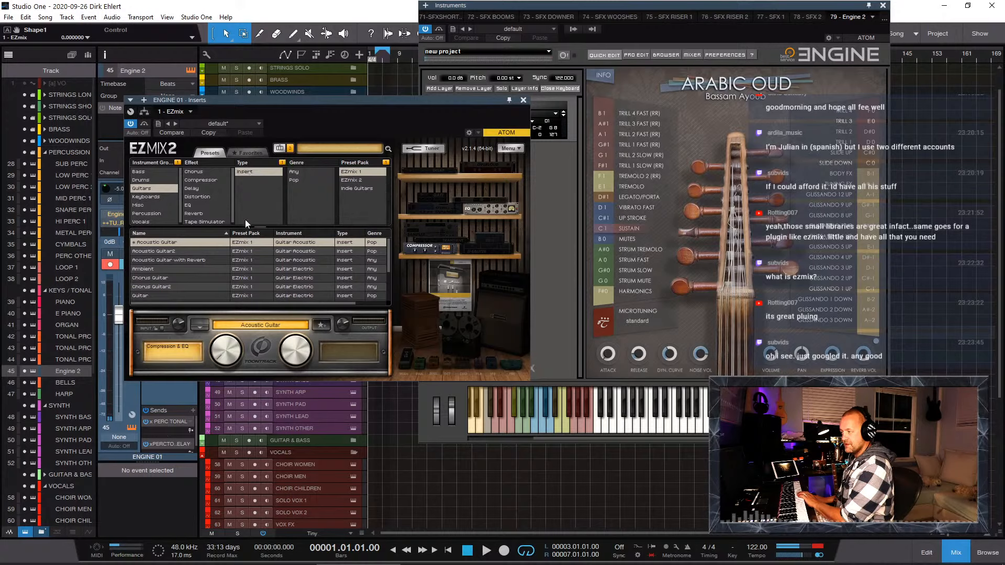
left_click(176, 285)
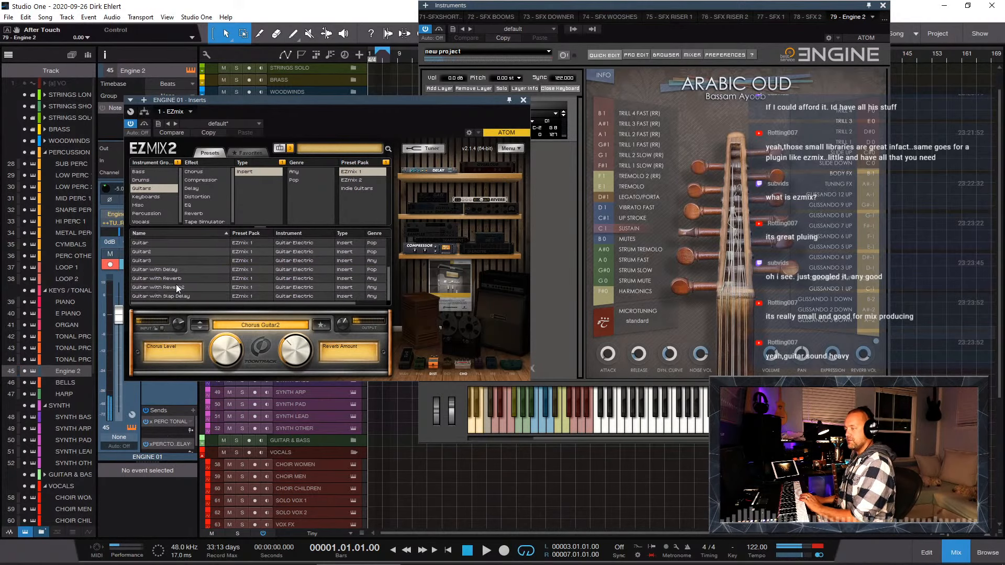
scroll(176, 285, "down", 2)
left_click(172, 278)
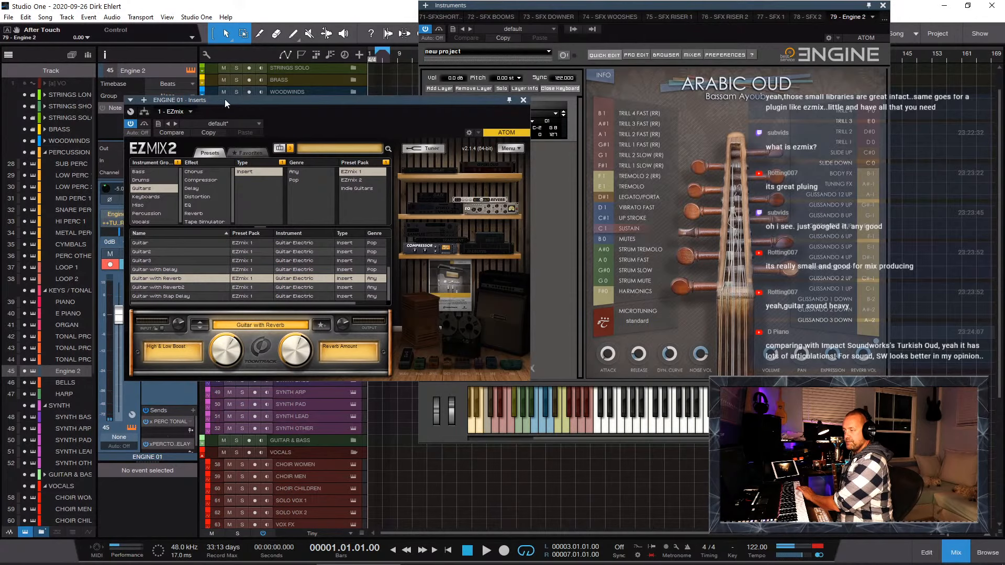
Step: Move the EZmix window off the channel strip and remove EZmix from the ENGINE 01 inserts
left_click_drag(225, 99, 346, 93)
right_click(167, 197)
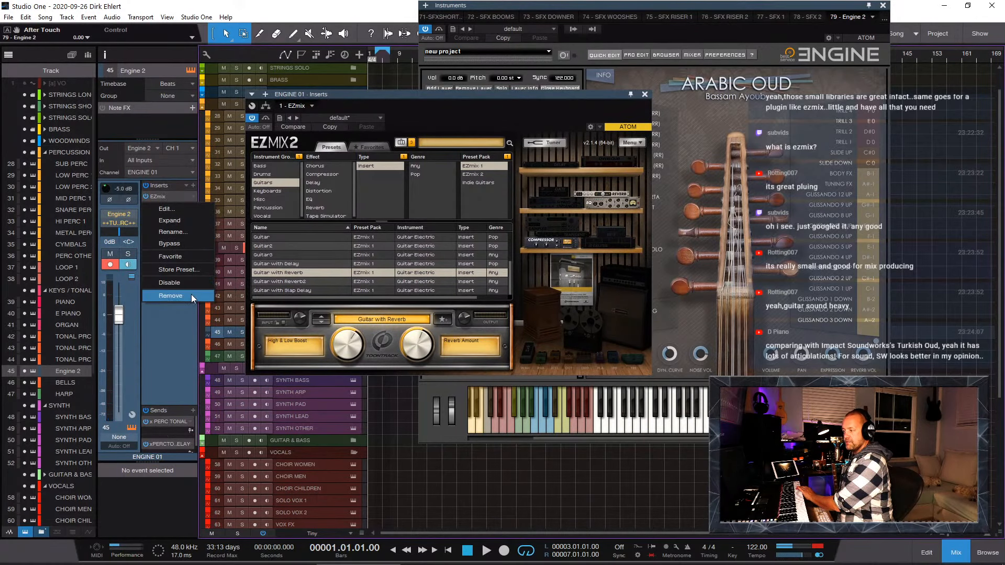
left_click(190, 296)
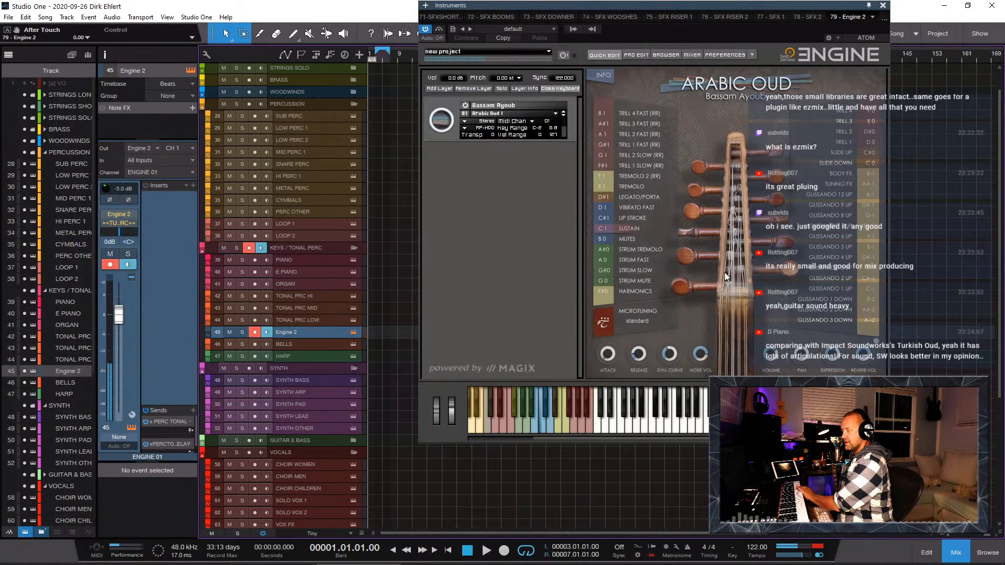
Step: Shift the Engine 2 window away from the chat overlay and webcam so the whole Arabic Oud interface is visible
left_click_drag(706, 8, 592, 23)
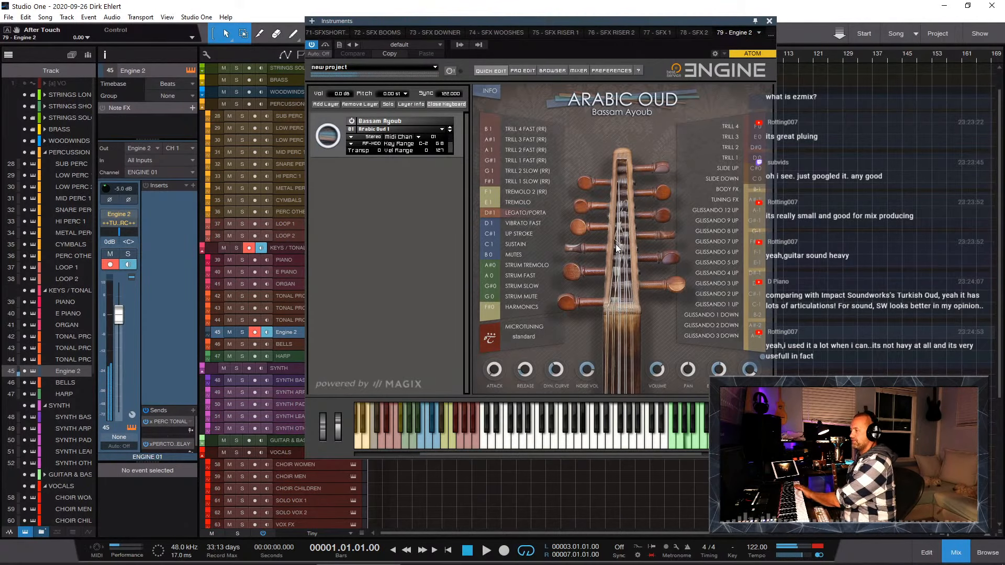
left_click_drag(569, 24, 441, 39)
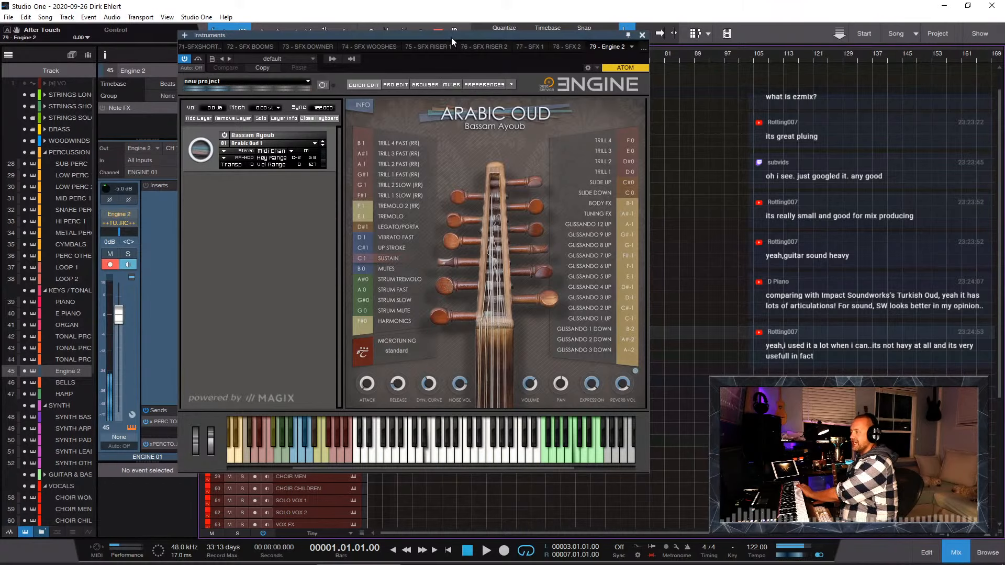
left_click_drag(445, 36, 422, 37)
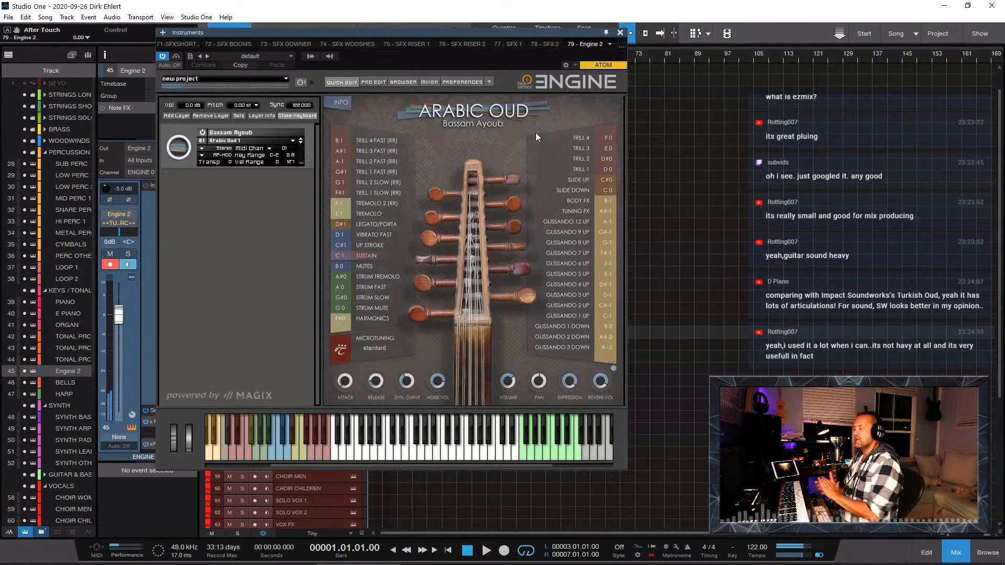
Step: Close the Arabic Oud instrument window and remove the Engine 2 track together with its instrument
left_click(620, 33)
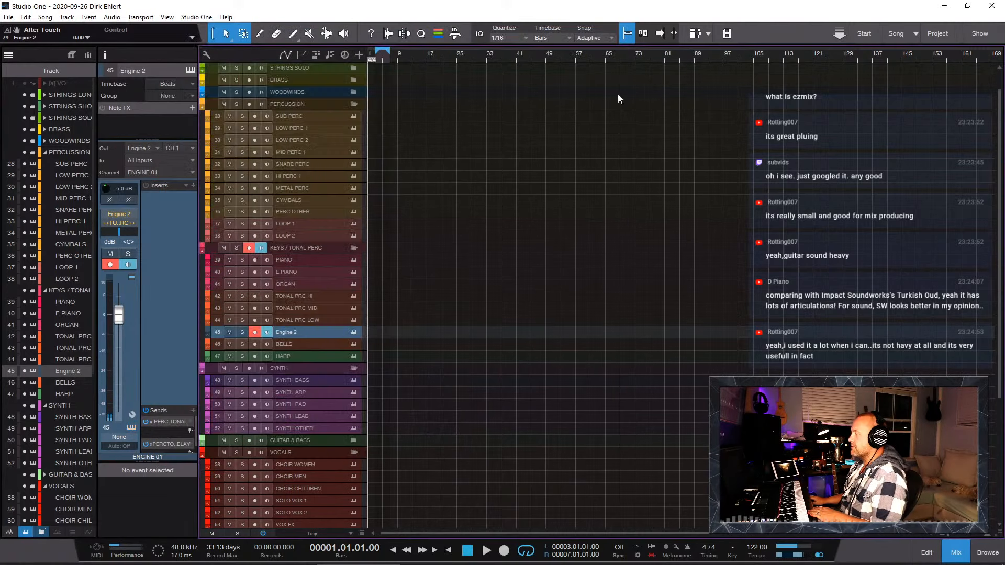
right_click(310, 334)
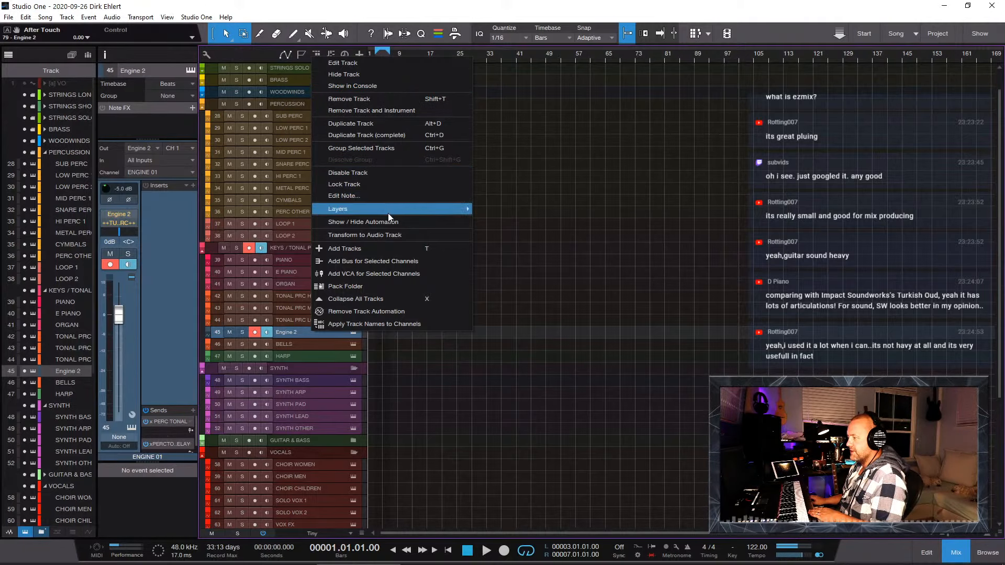
mouse_move(388, 213)
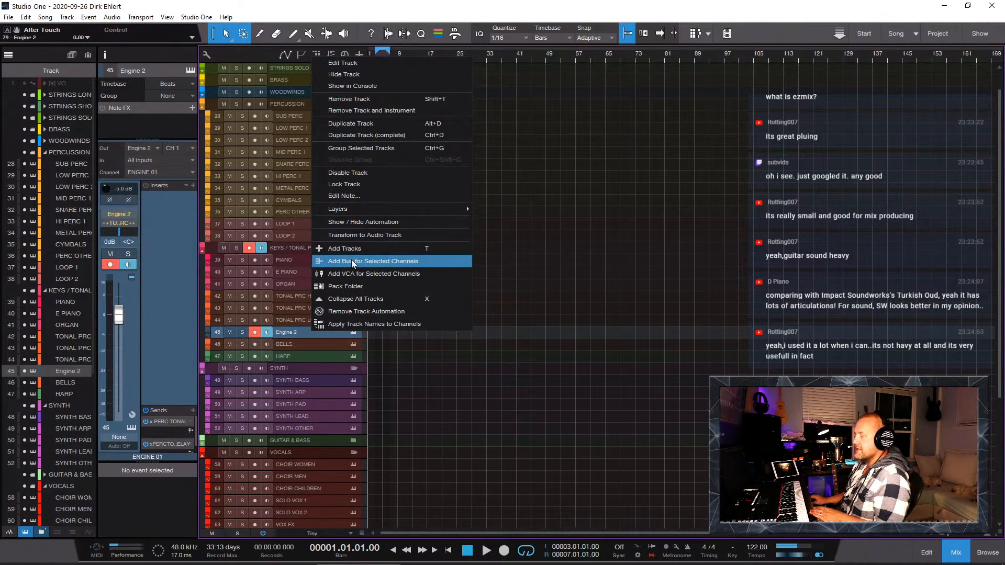
left_click(366, 113)
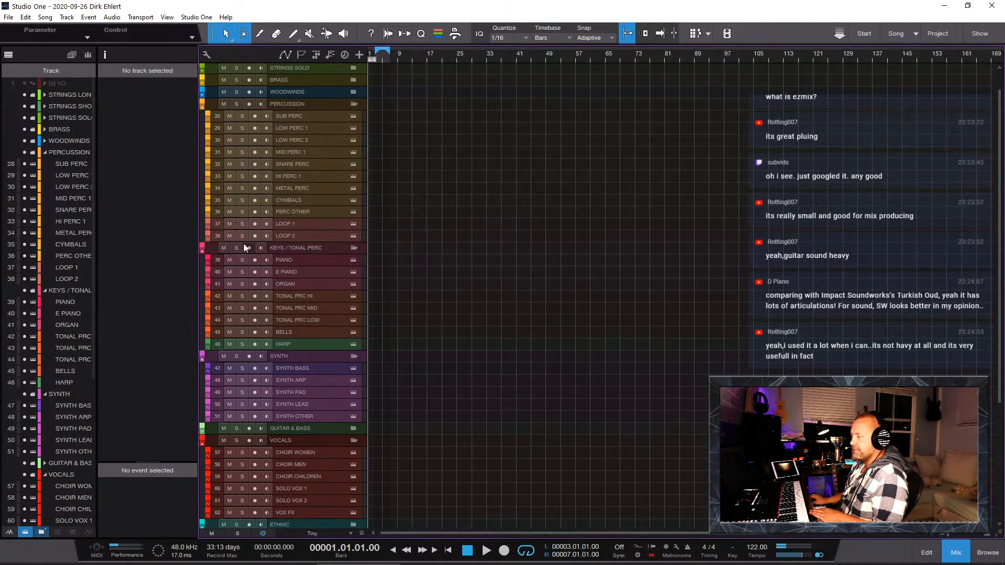
Step: Collapse the KEYS / TONAL PERC, SYNTH, VOCALS and SFX folders in the track list
left_click(202, 252)
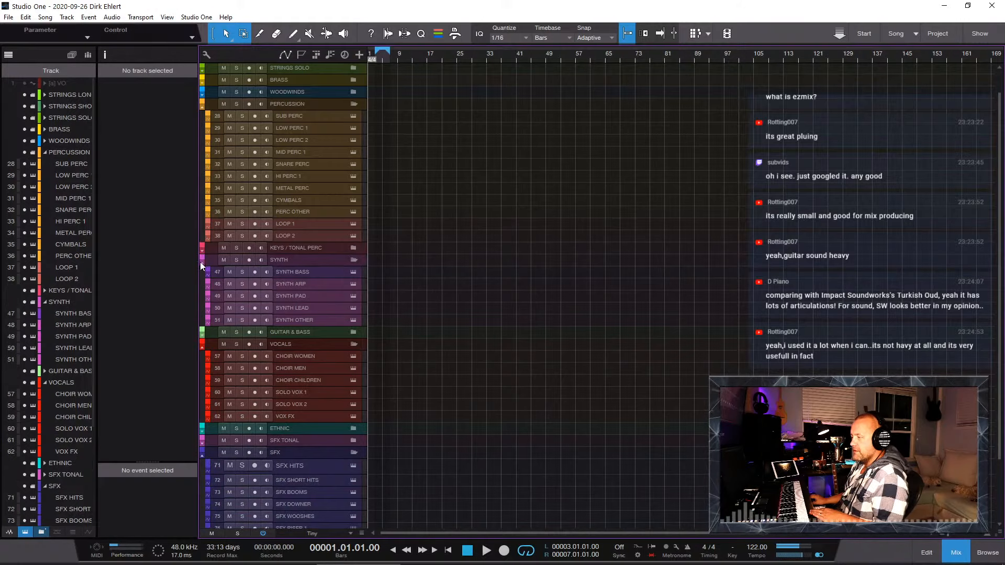
left_click(200, 261)
left_click(201, 288)
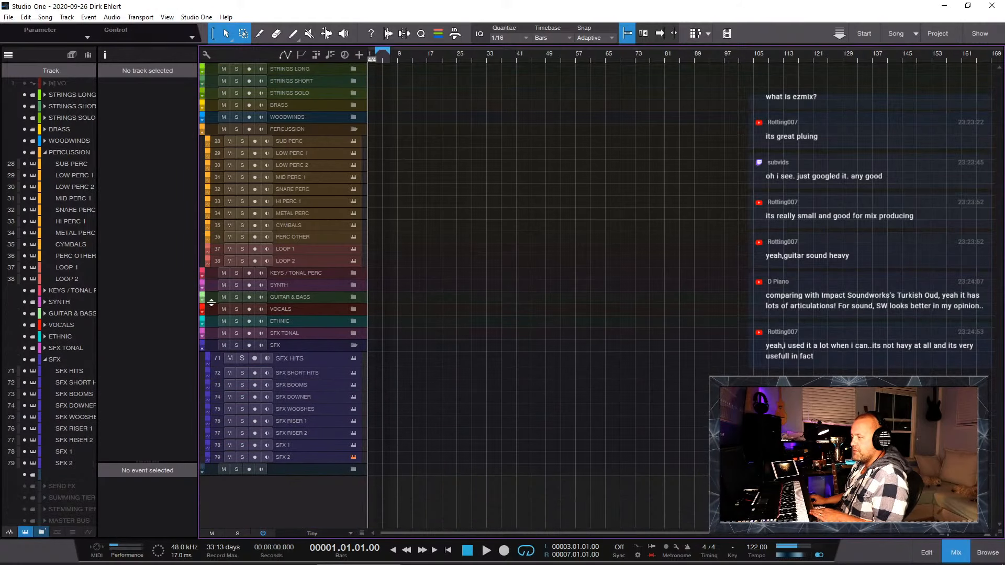
left_click(202, 348)
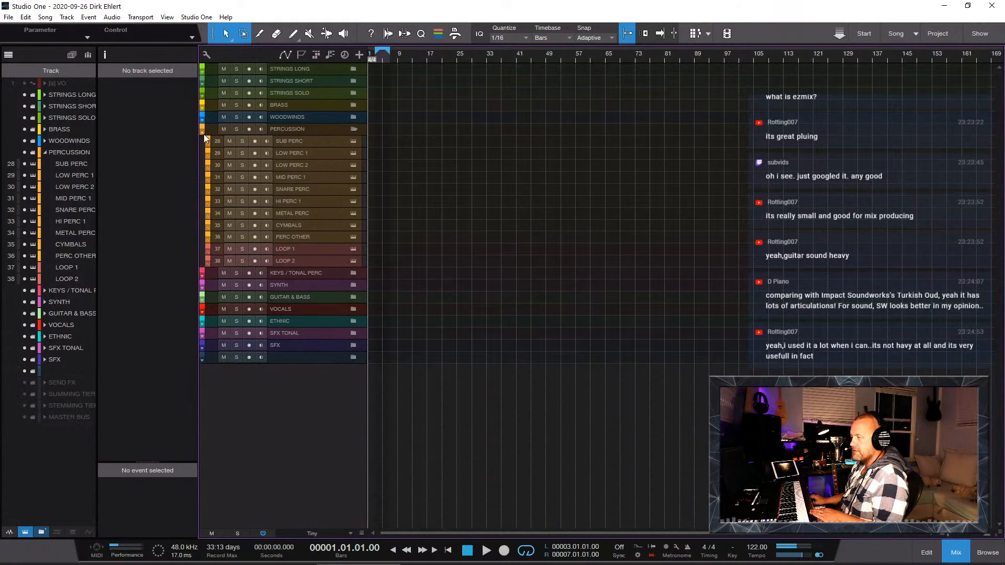
Step: Add Toontrack's EZdrummer from the instrument browser as a new track just above LOOP 1 in the PERCUSSION folder
left_click(305, 250)
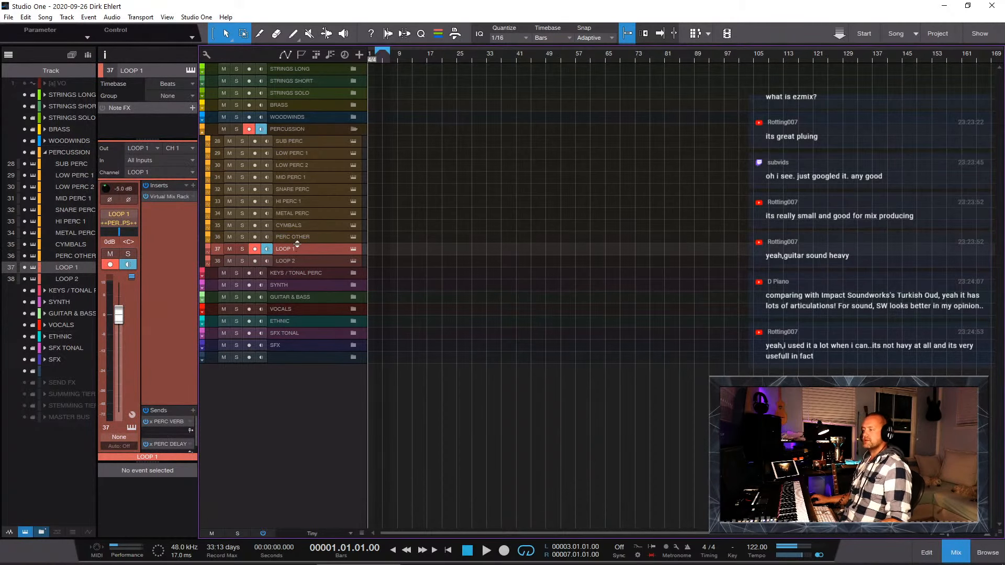
right_click(298, 250)
left_click(669, 197)
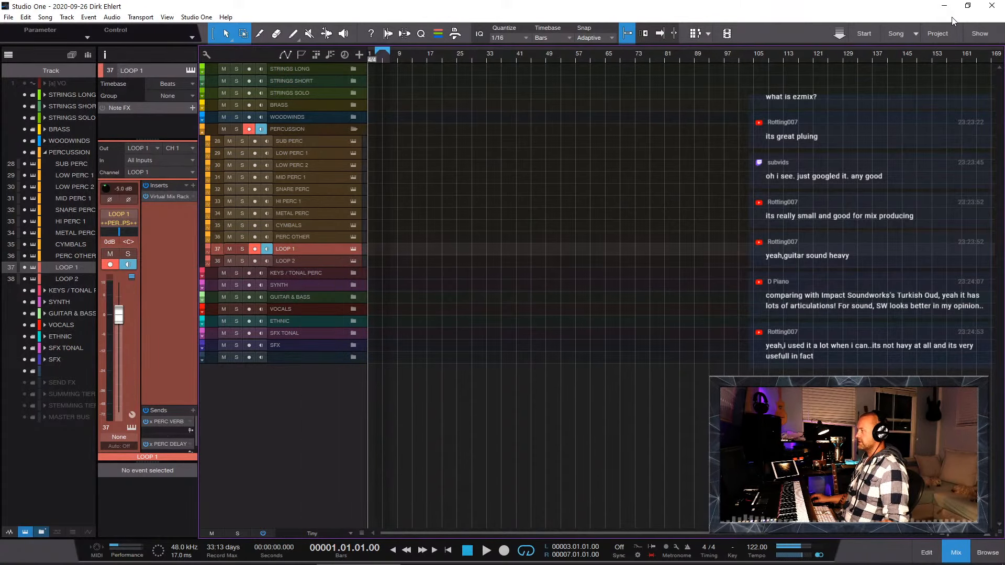
left_click(986, 555)
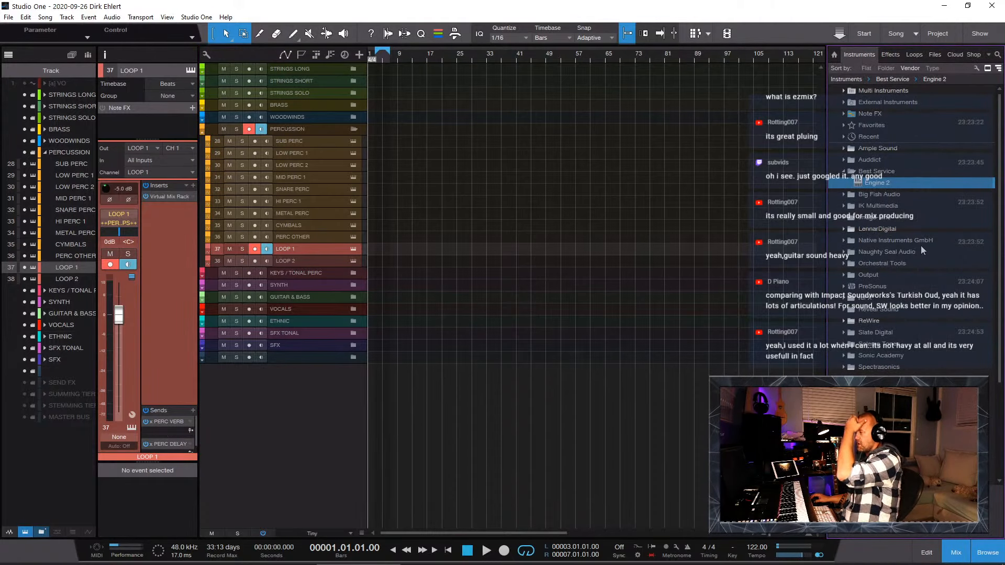
scroll(920, 250, "down", 3)
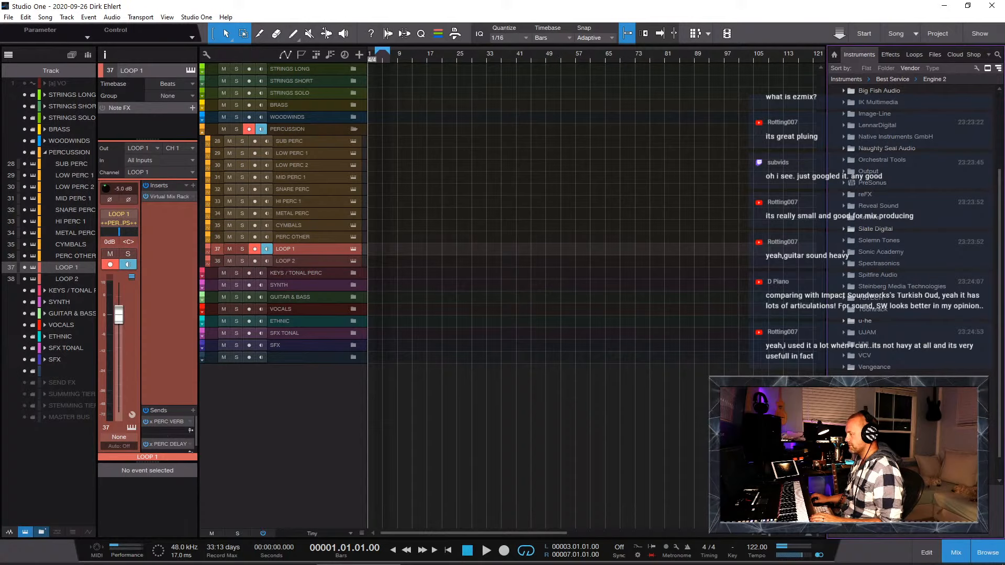
left_click(884, 378)
scroll(887, 346, "up", 2)
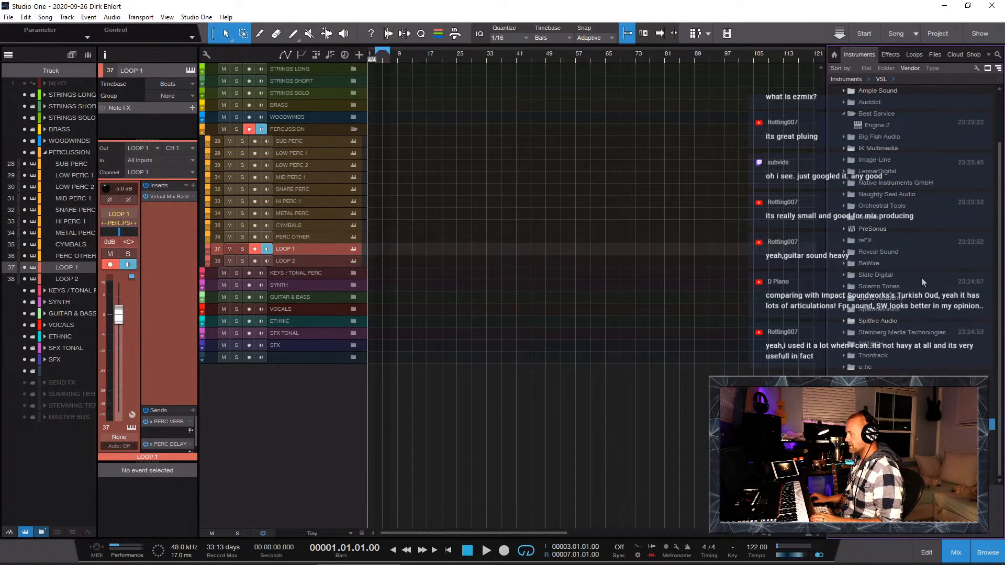
left_click(844, 358)
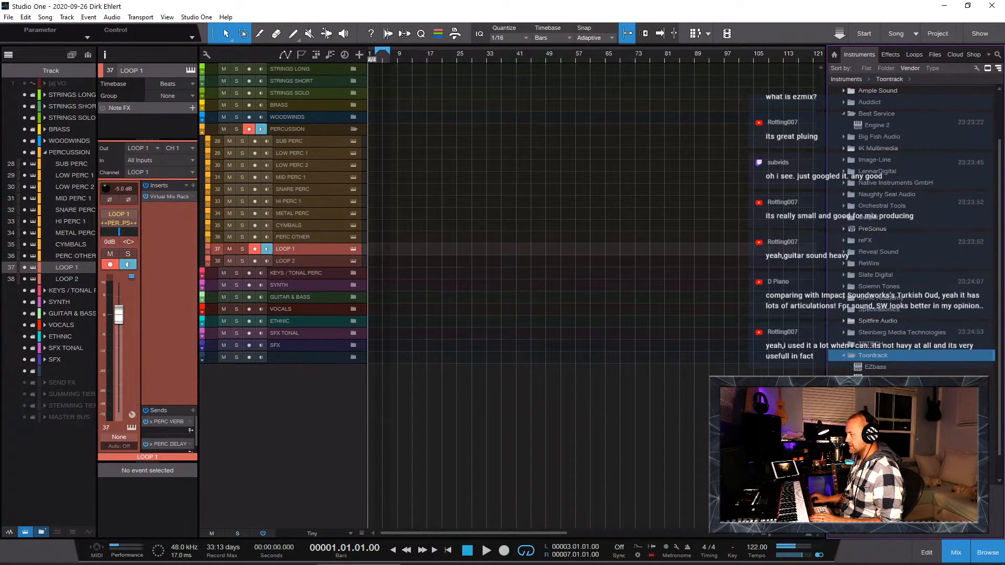
left_click_drag(879, 378, 303, 244)
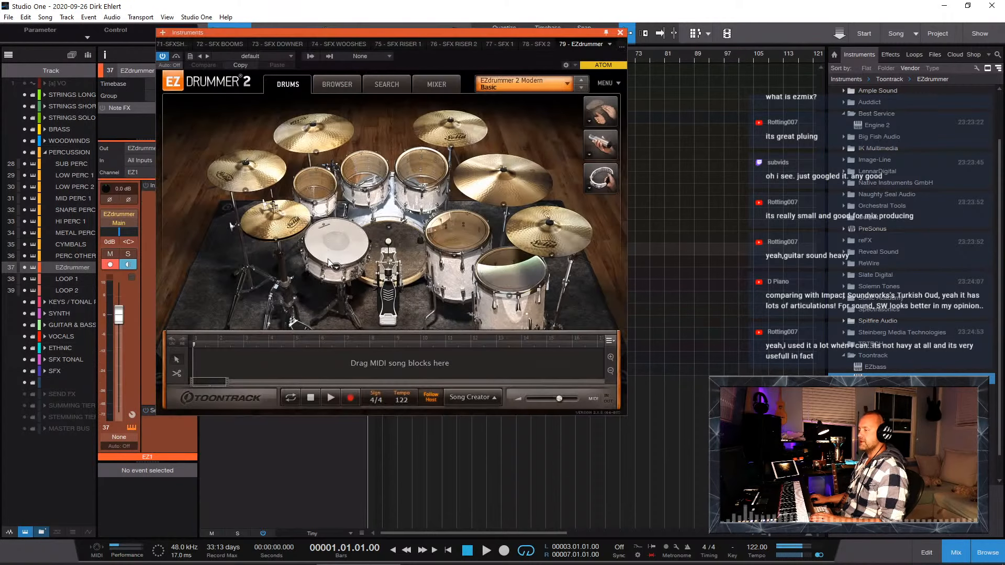
Step: Browse EZdrummer's kit presets and load LoFi Tape from the EZdrummer 2 Vintage library
left_click(509, 86)
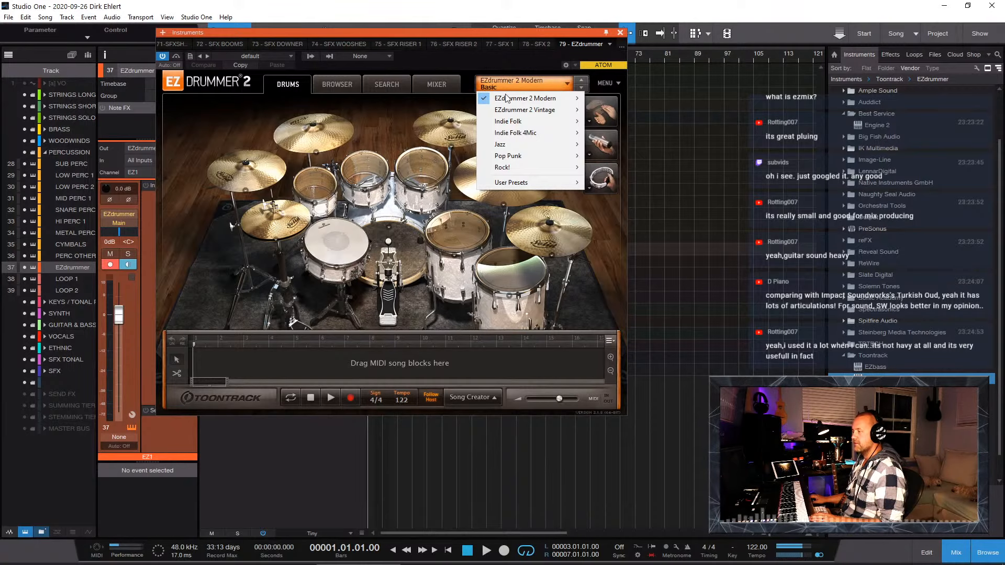
mouse_move(534, 121)
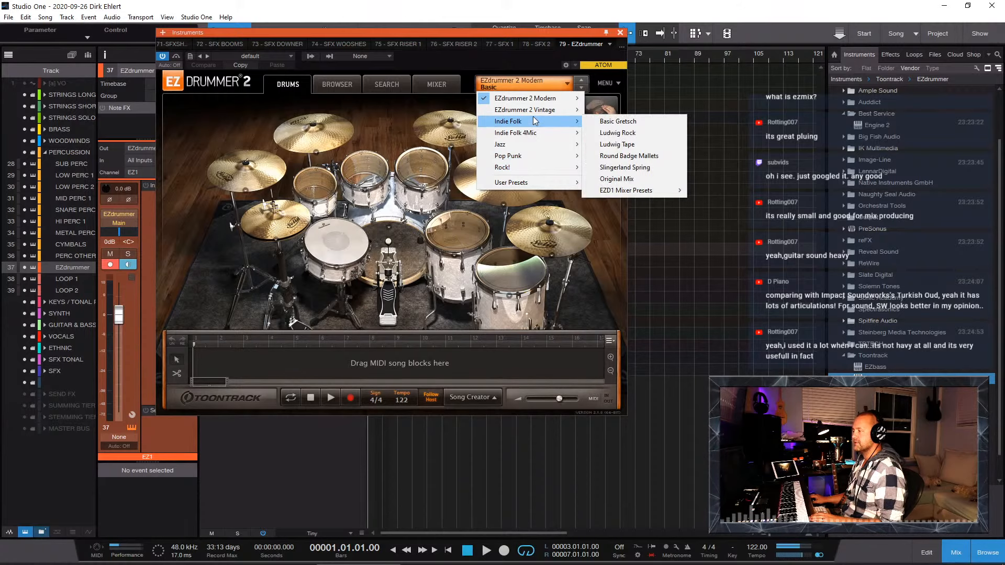
mouse_move(520, 173)
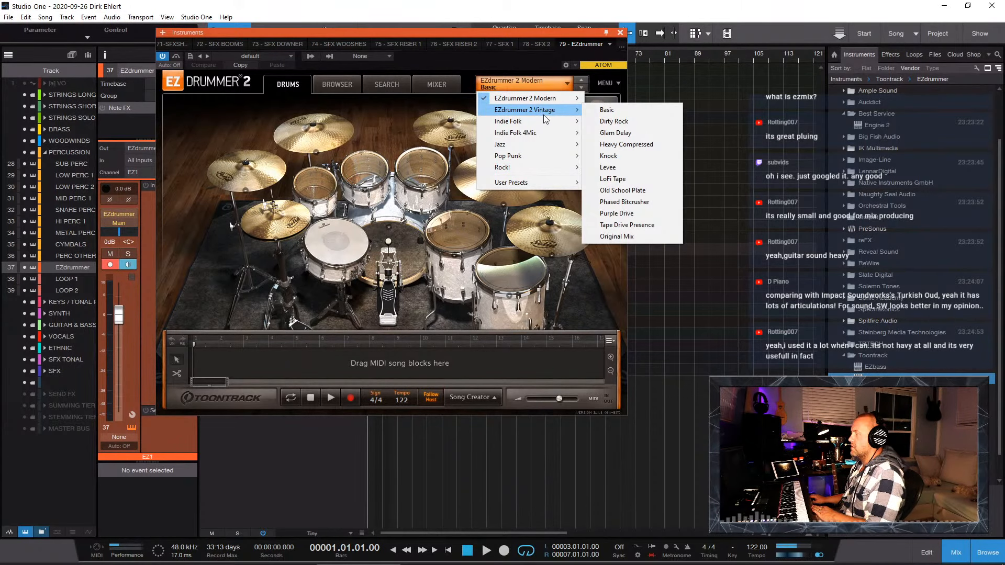
mouse_move(570, 110)
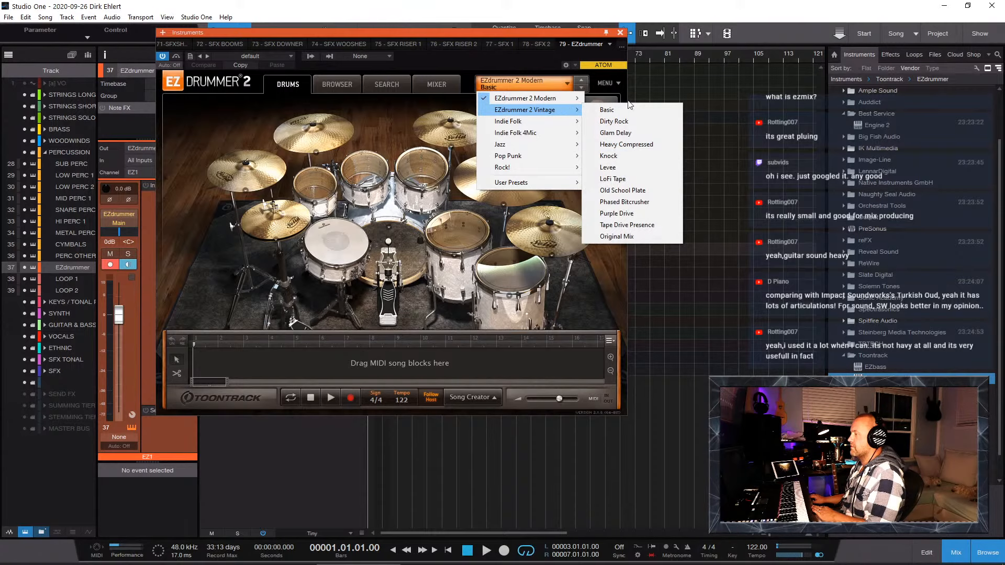
left_click(615, 179)
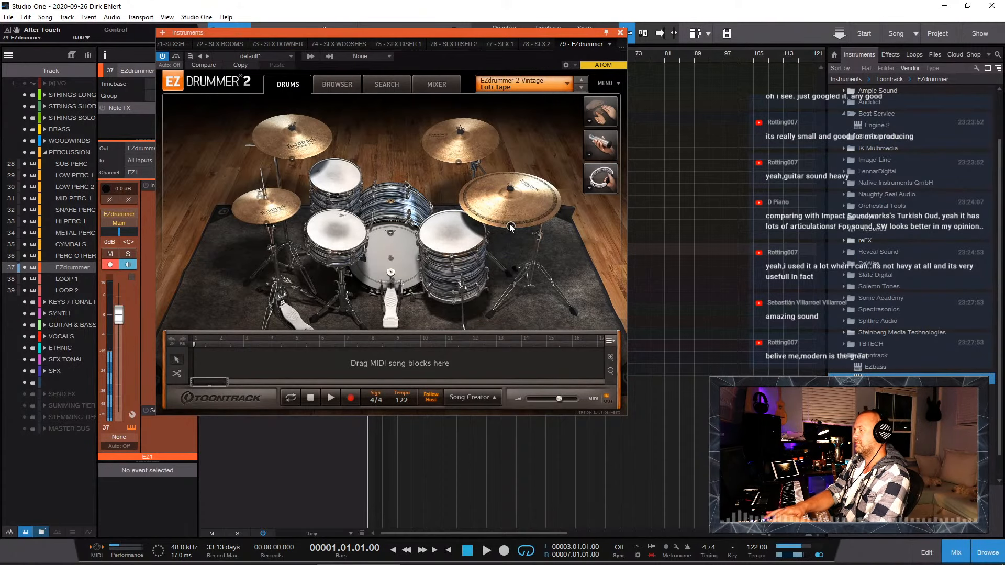
Step: Load the Tape Filter preset from the EZdrummer 2 Modern library
left_click(563, 83)
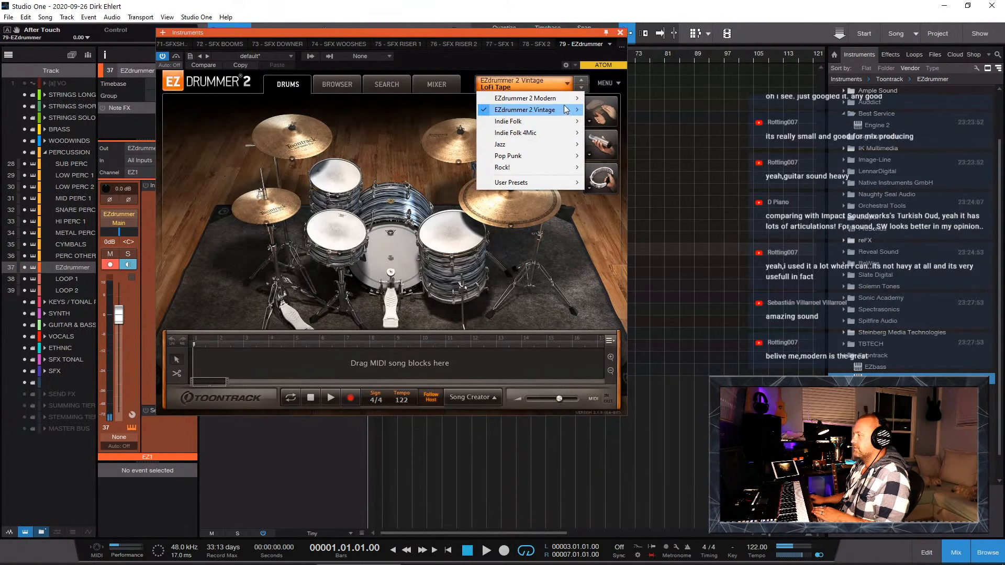
mouse_move(565, 102)
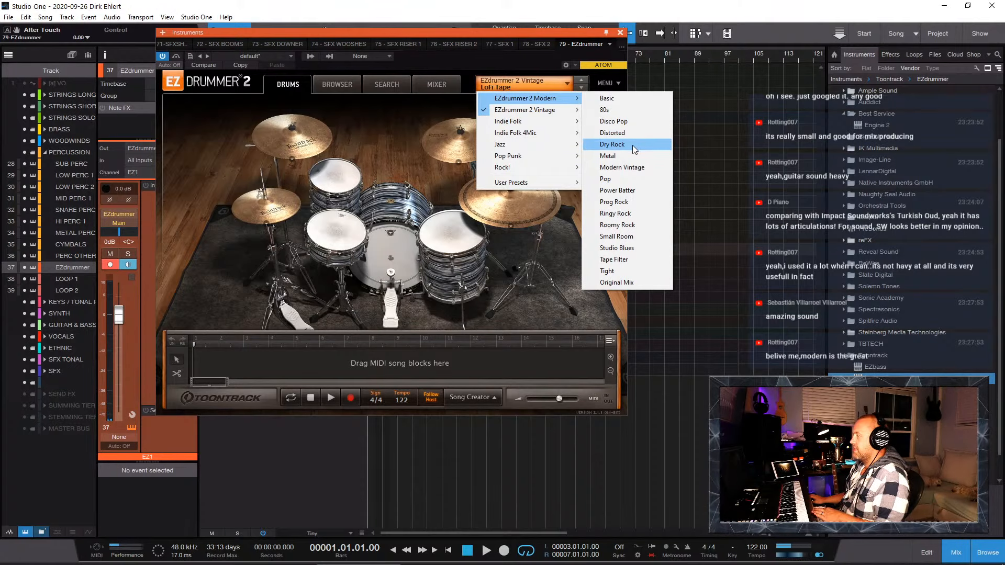
left_click(632, 262)
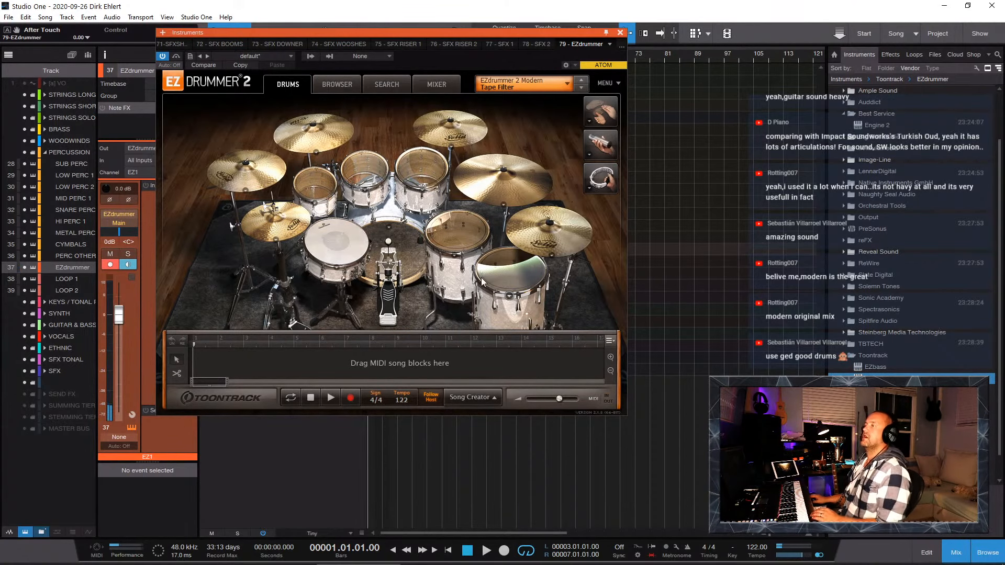
Step: Audition the Distorted, Dry Rock, Metal and Modern Vintage presets of the EZdrummer 2 Modern library one after another
left_click(548, 83)
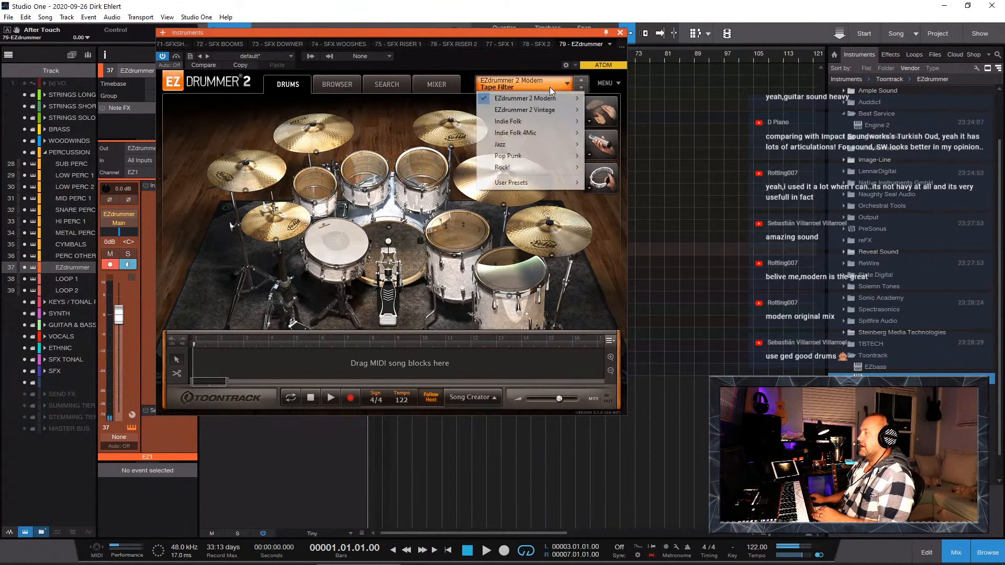
mouse_move(546, 100)
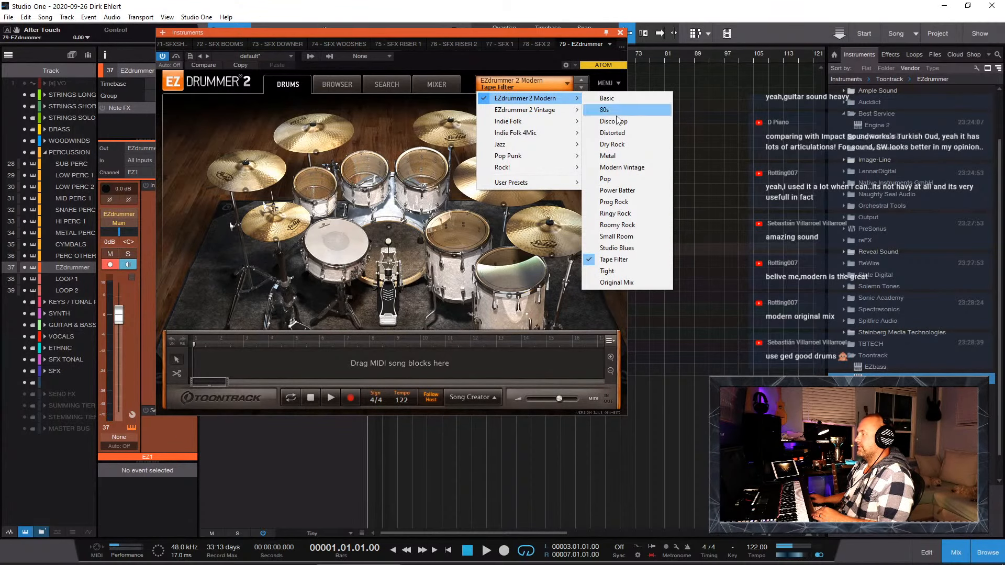
left_click(611, 133)
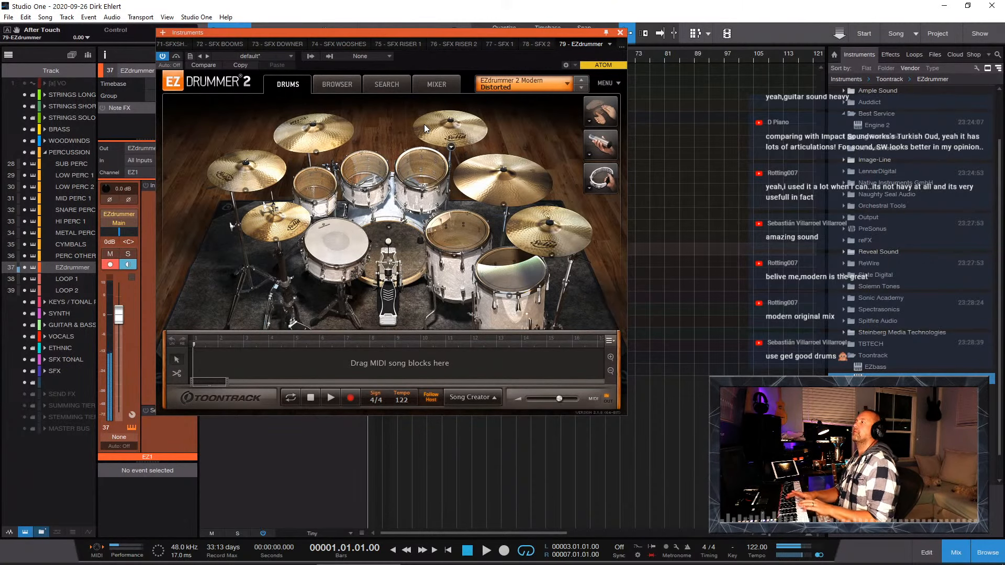
left_click(582, 89)
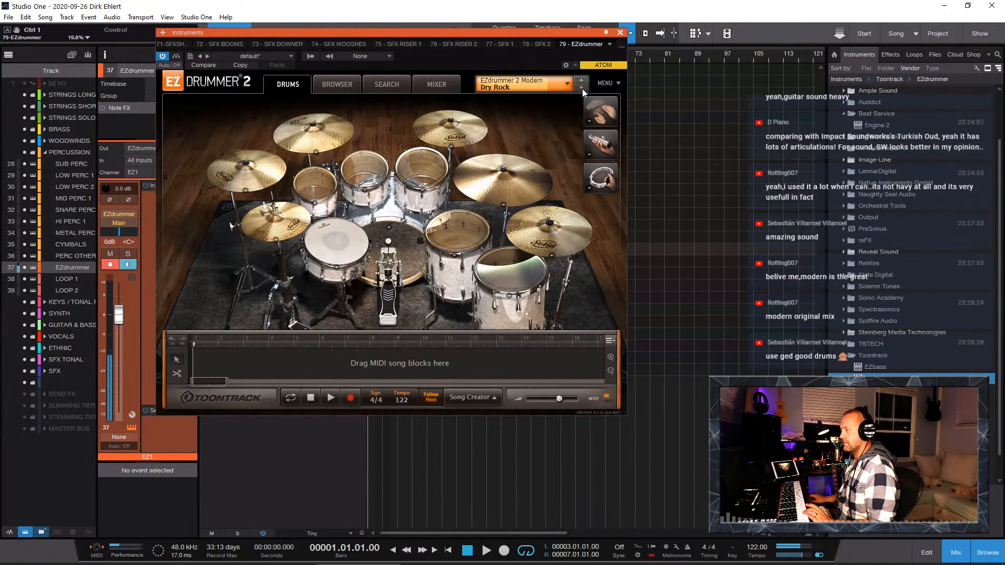
left_click(582, 88)
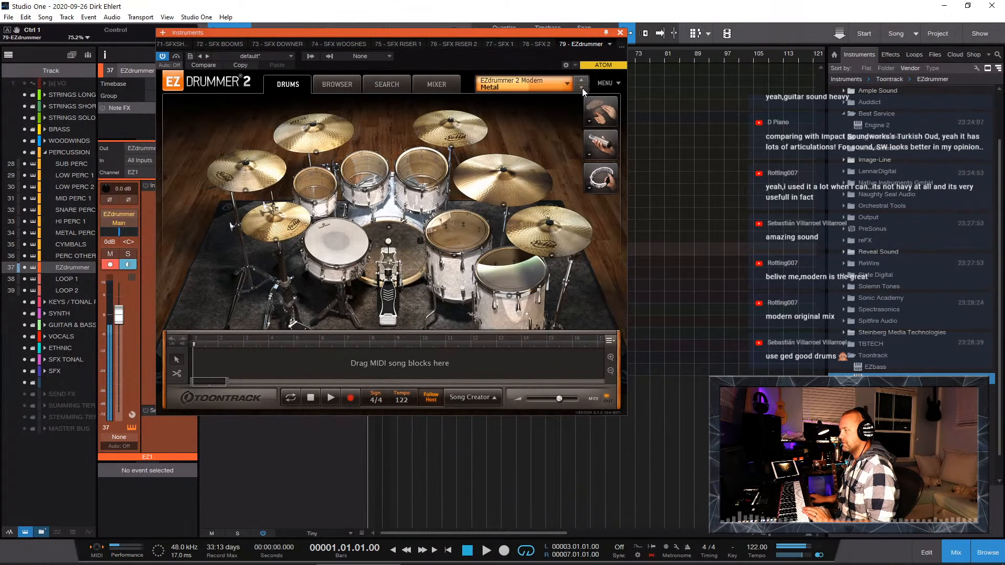
left_click(582, 88)
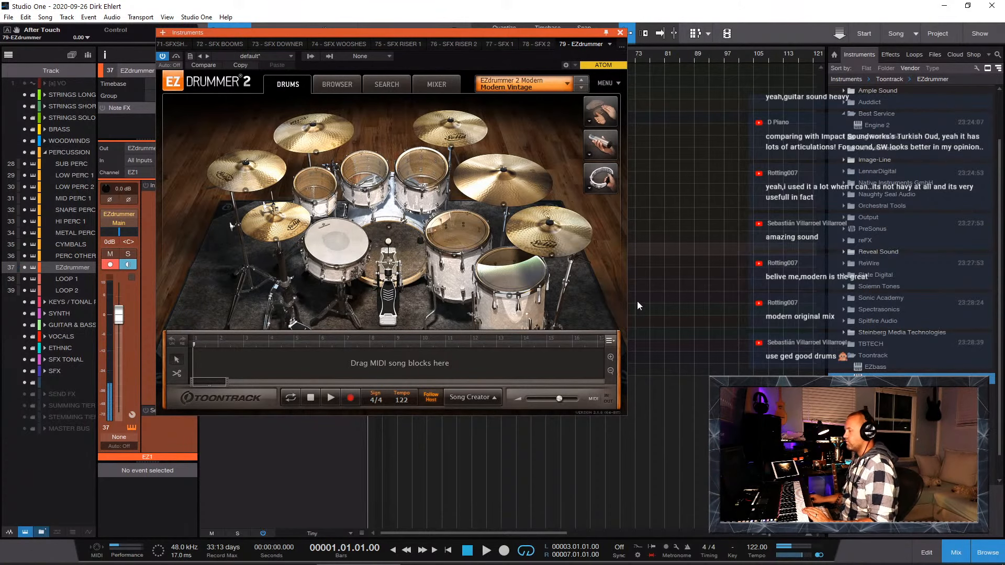
Step: Load the Roomy Rock preset from the EZdrummer 2 Modern library and close the instrument window
left_click(547, 85)
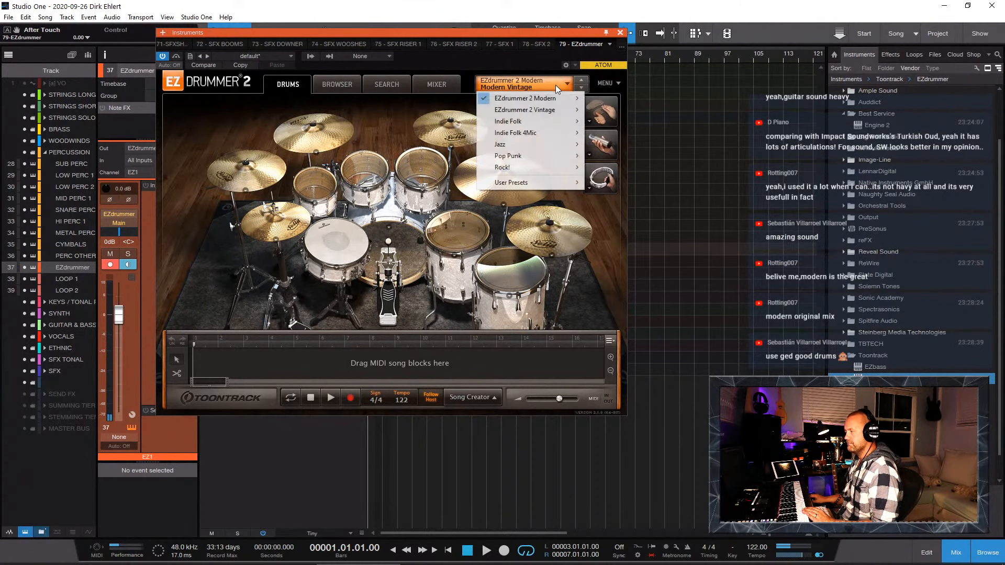
mouse_move(550, 108)
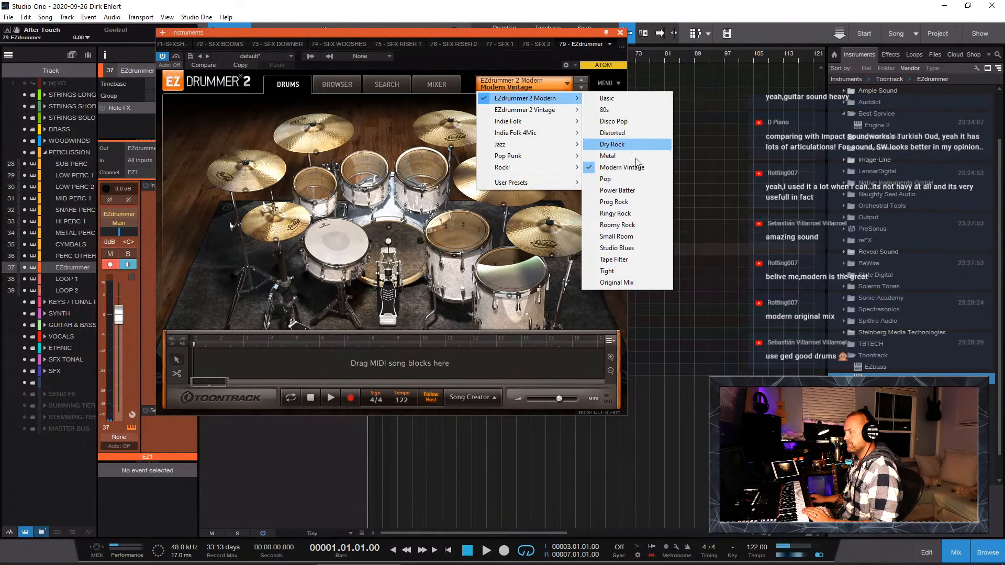
left_click(637, 225)
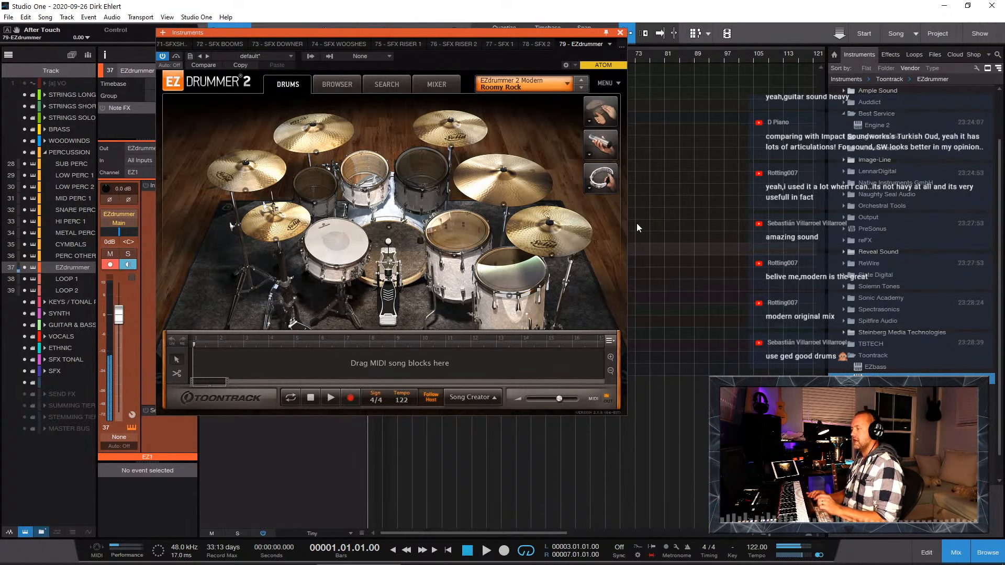
left_click(619, 34)
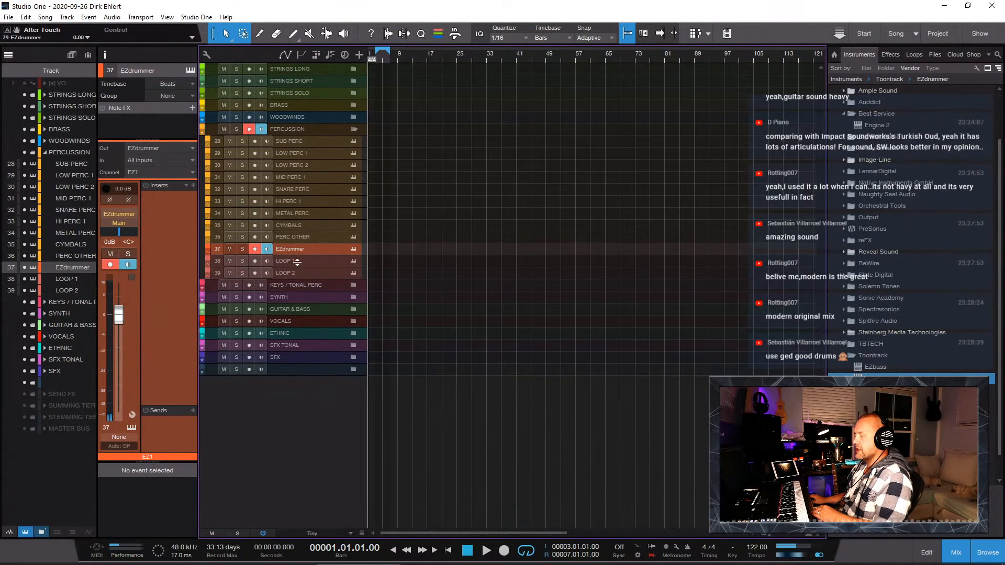
Step: Increase the EZdrummer track's height and set the song tempo to 118
left_click_drag(297, 262, 297, 271)
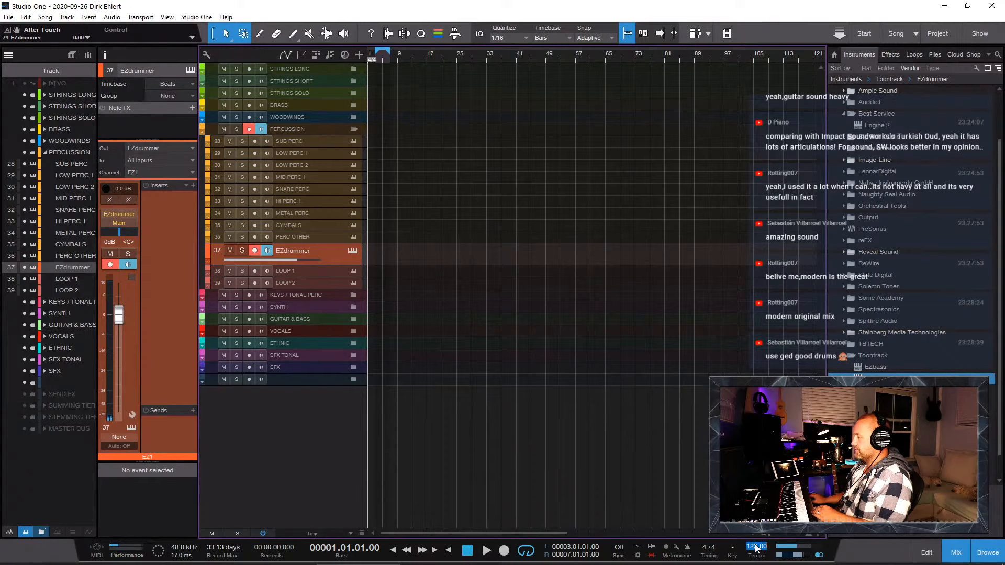
type("118")
key("Return")
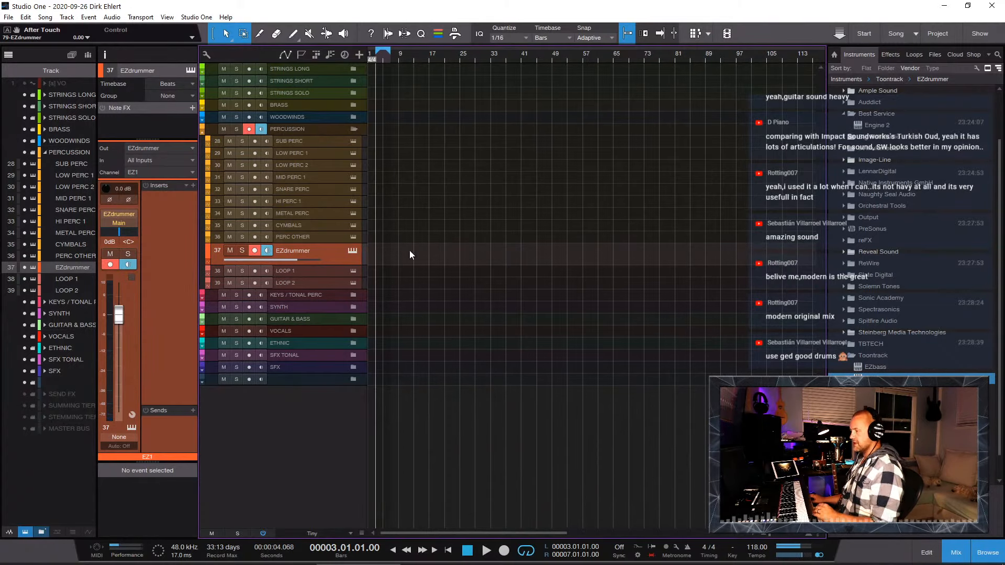
Step: Reopen the EZdrummer window, place it clear of the track list and show its MIDI groove browser
key("e")
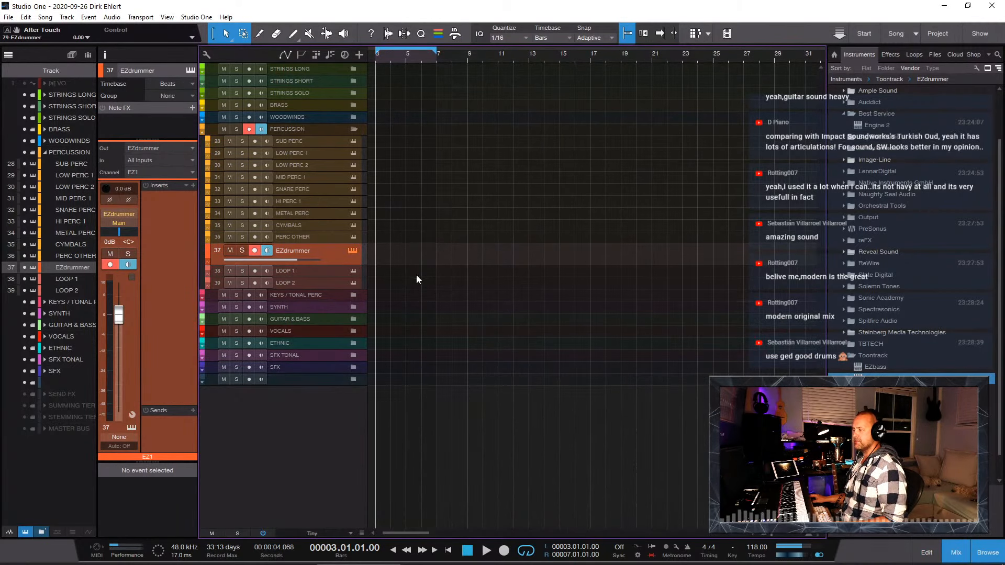
key("F11")
left_click_drag(422, 36, 682, 30)
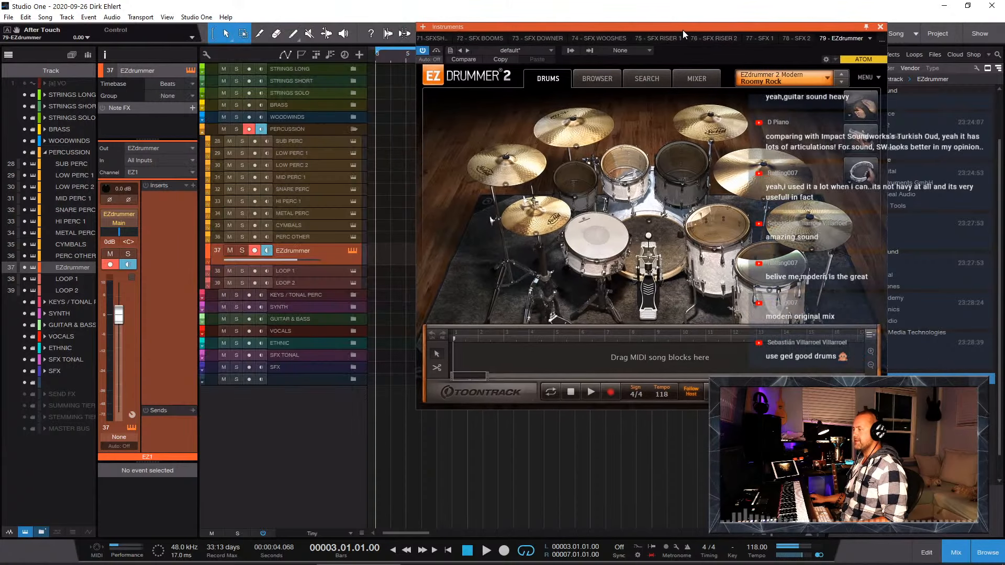
left_click(613, 77)
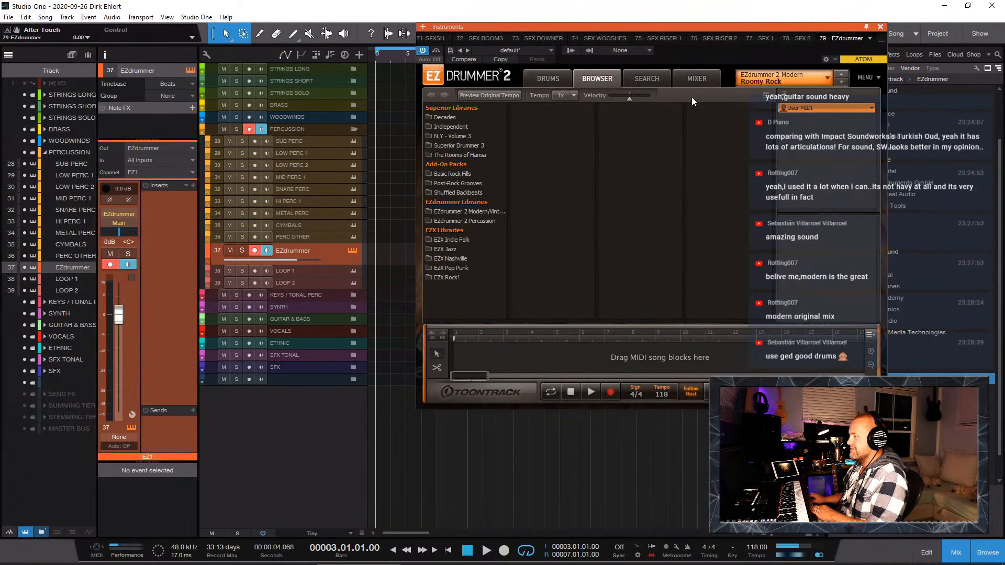
Step: Preview Variation 04 and Variation 05 of the For Somebody 140 BPM verse in The Rooms of Hansa's Marble Room Straight 4/4 grooves
left_click(467, 155)
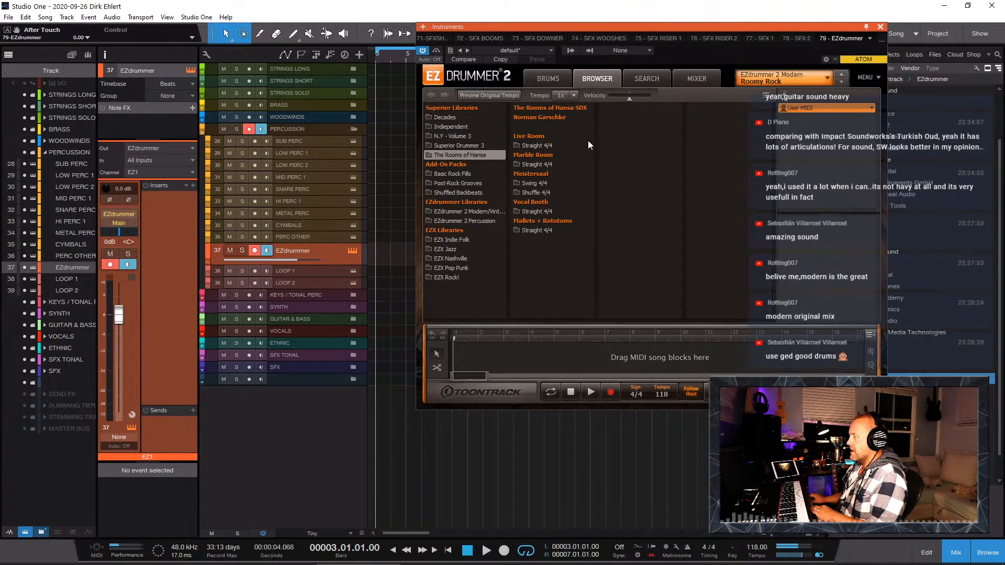
left_click(553, 163)
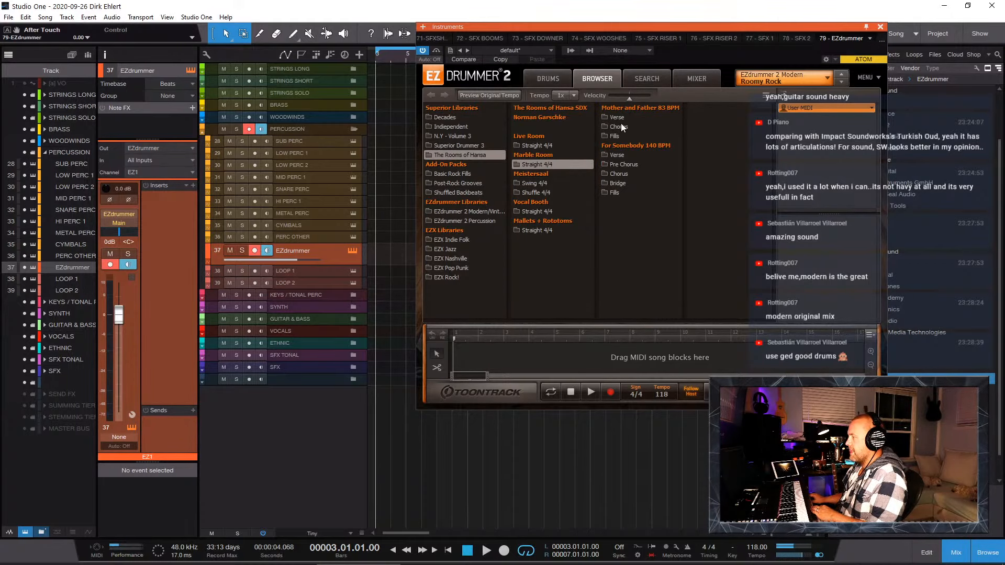
left_click(641, 159)
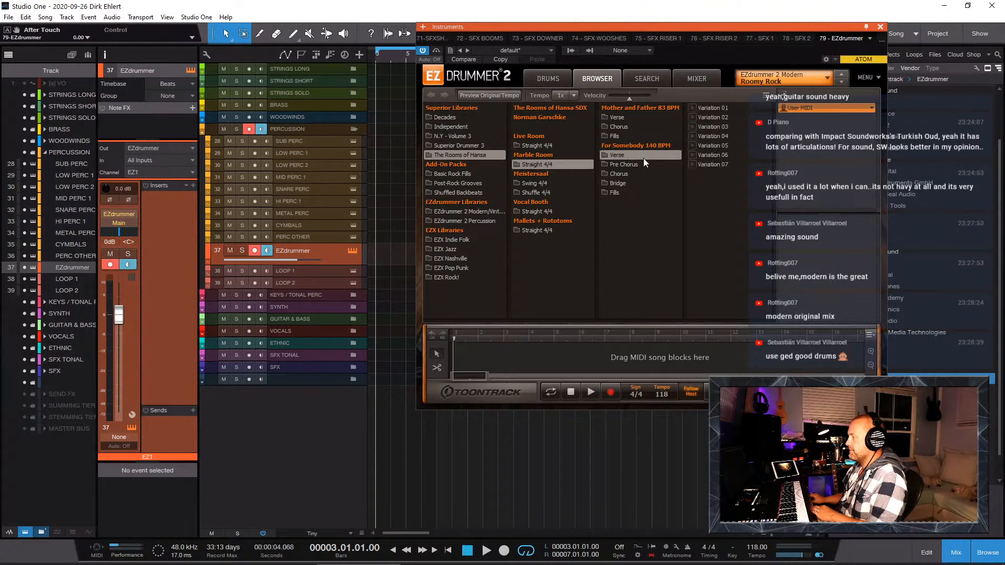
left_click(694, 136)
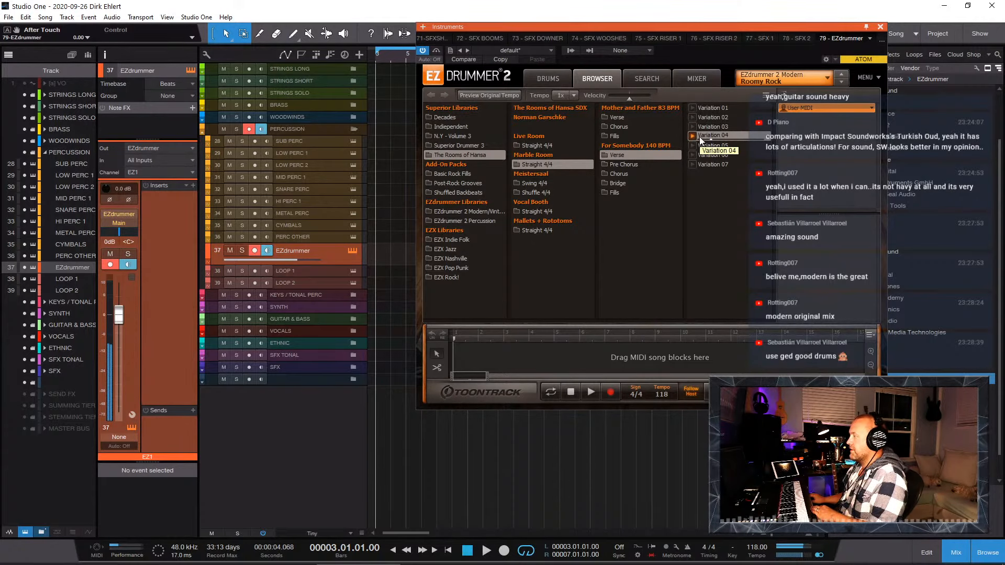
left_click(694, 146)
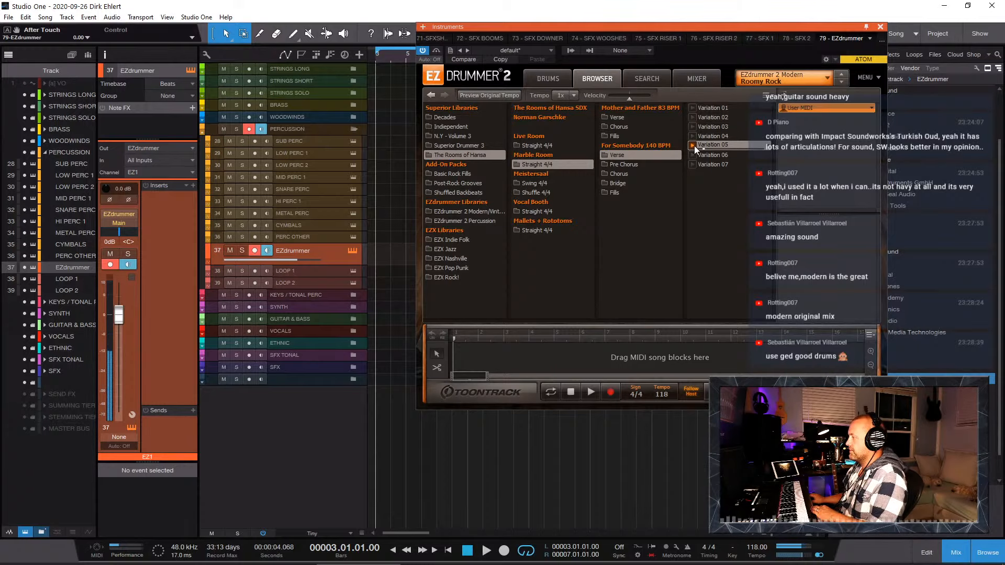
Step: Preview Variation 04 of the All Places 93 BPM pre-chorus among the Vocal Booth Straight 4/4 grooves
left_click(545, 211)
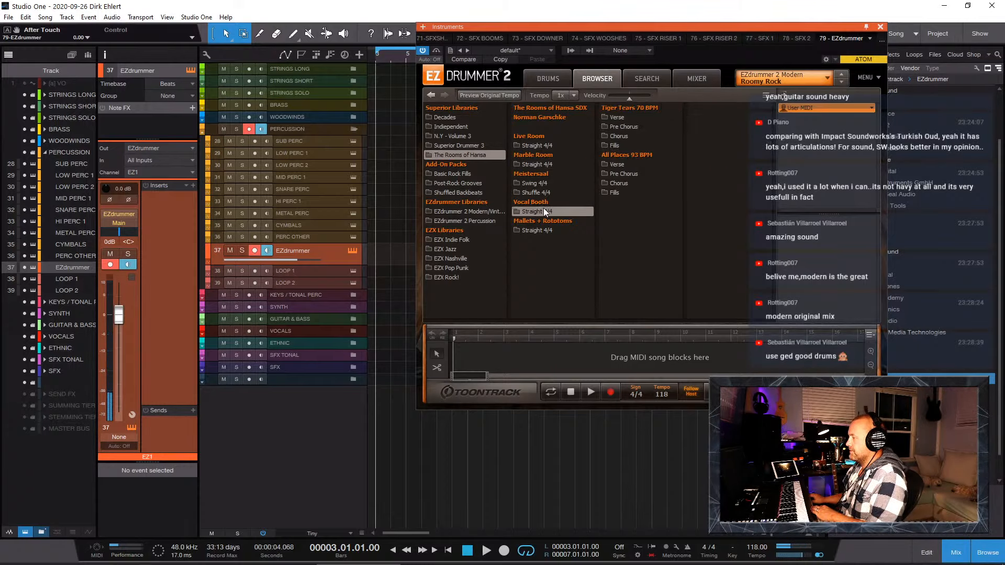
left_click(614, 174)
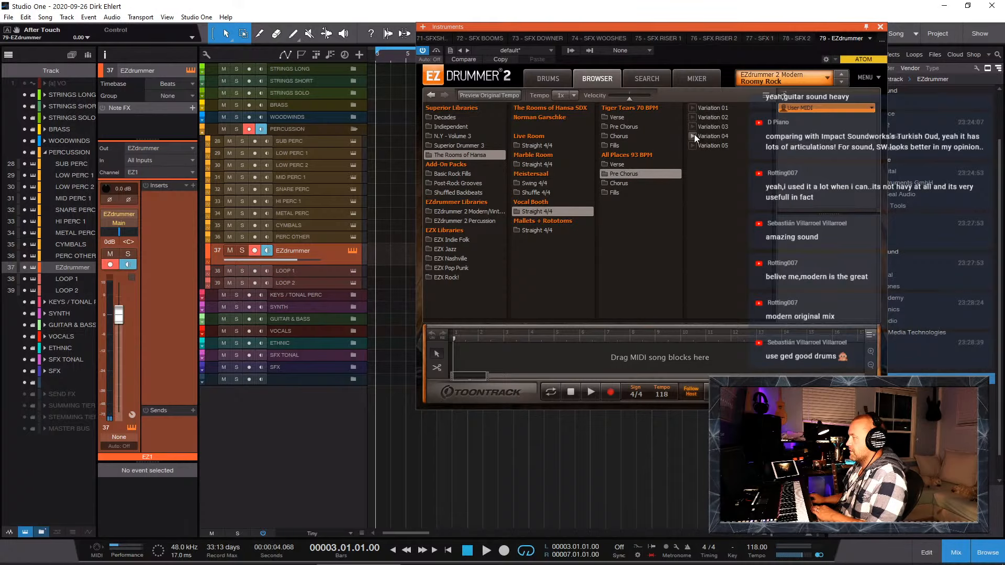
left_click(694, 134)
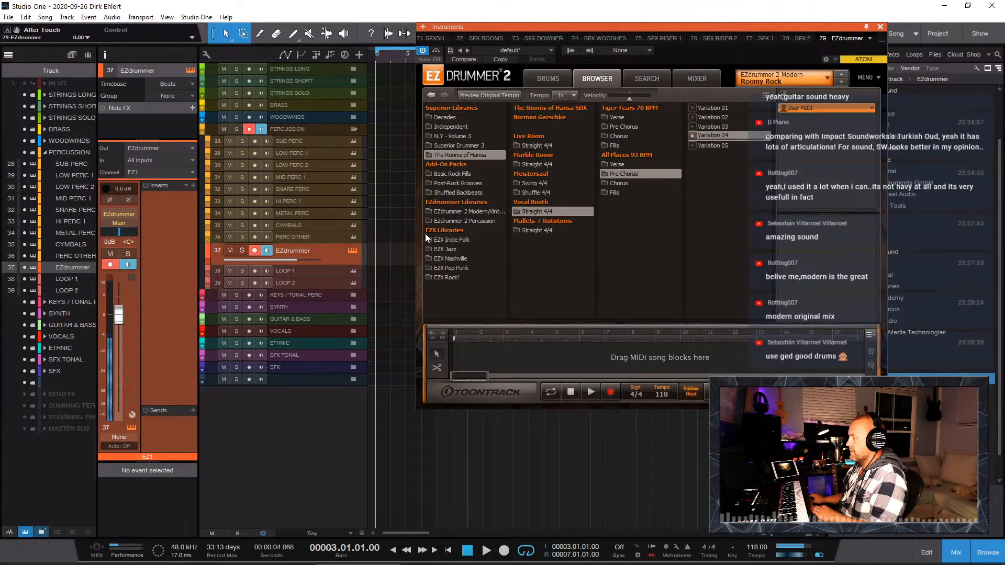
Step: Preview EZX Nashville's sticks Halftime verses: Variation 03 of Levon Halftime 138 BPM and Variation 02 of Boogaloo 145 BPM
left_click(440, 257)
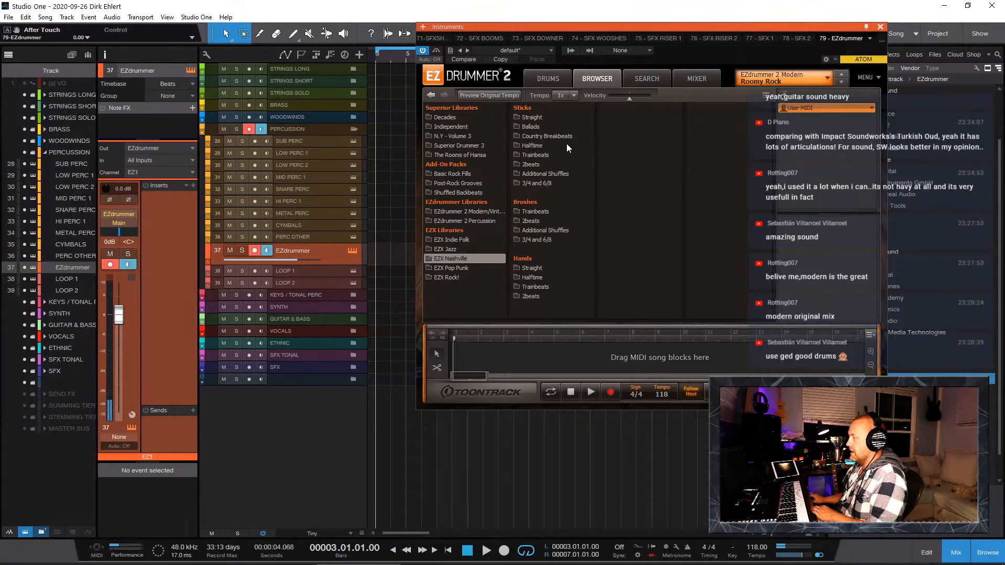
left_click(551, 144)
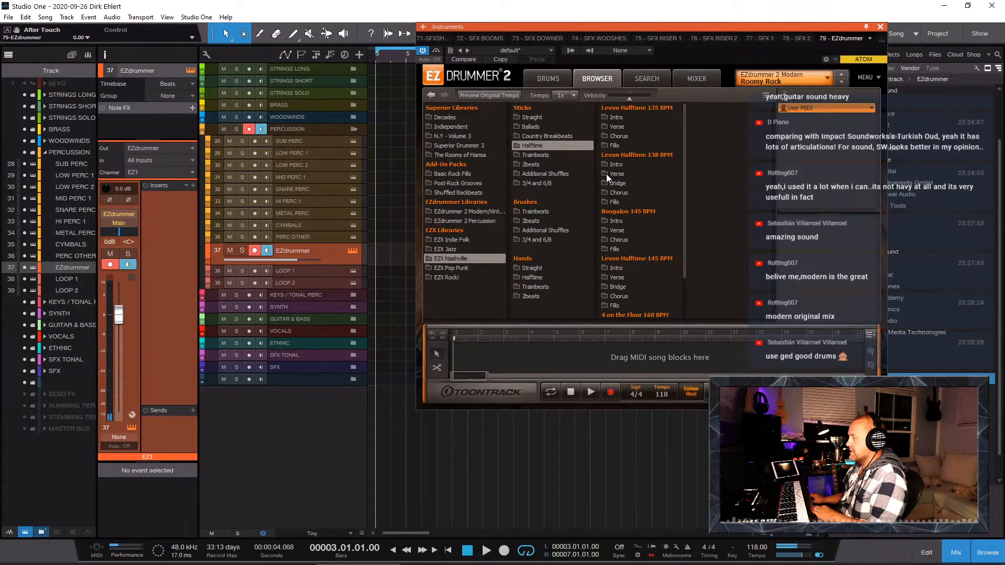
left_click(607, 174)
left_click(692, 126)
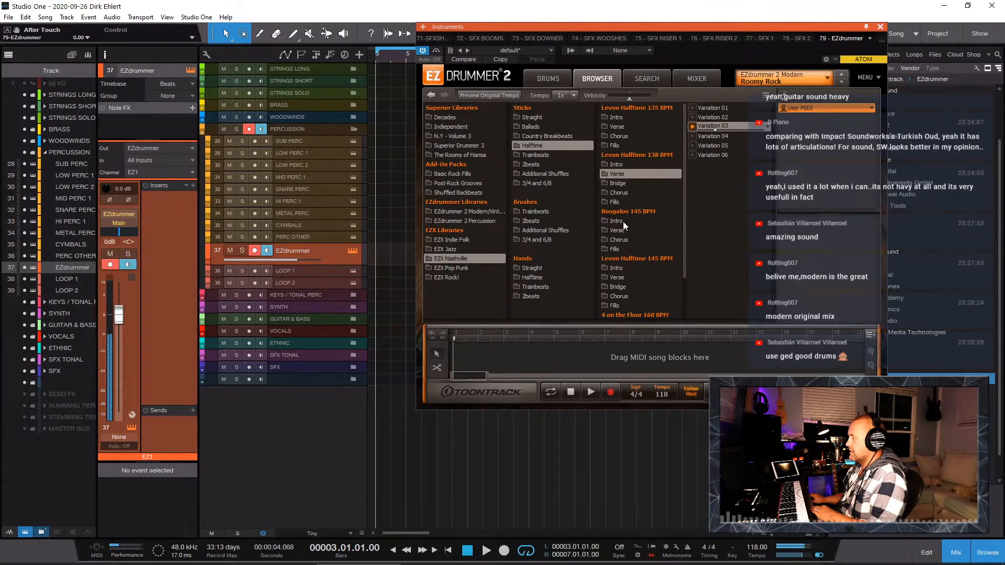
left_click(613, 230)
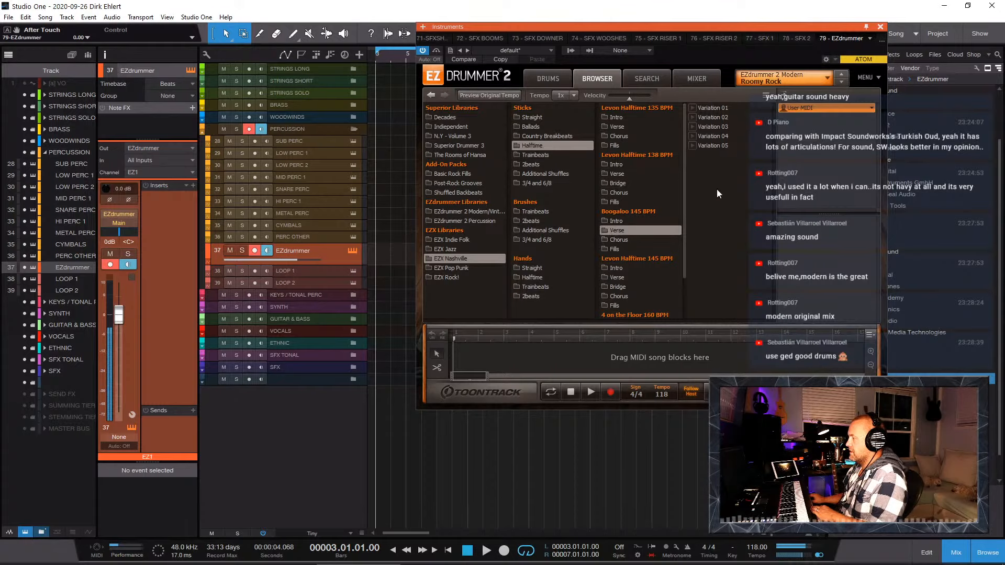
left_click(692, 118)
scroll(648, 218, "down", 1)
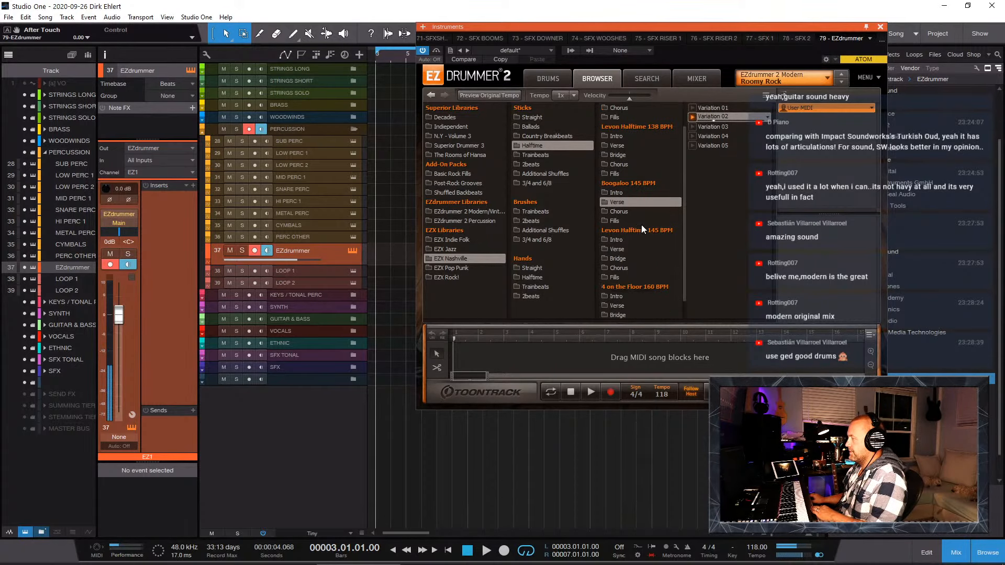
Step: Preview Variation 03 of the Grease Shuffle 120 BPM verse in Trainbeats and of the Rocking Country 87 BPM chorus in 2beats
left_click(534, 155)
left_click(621, 202)
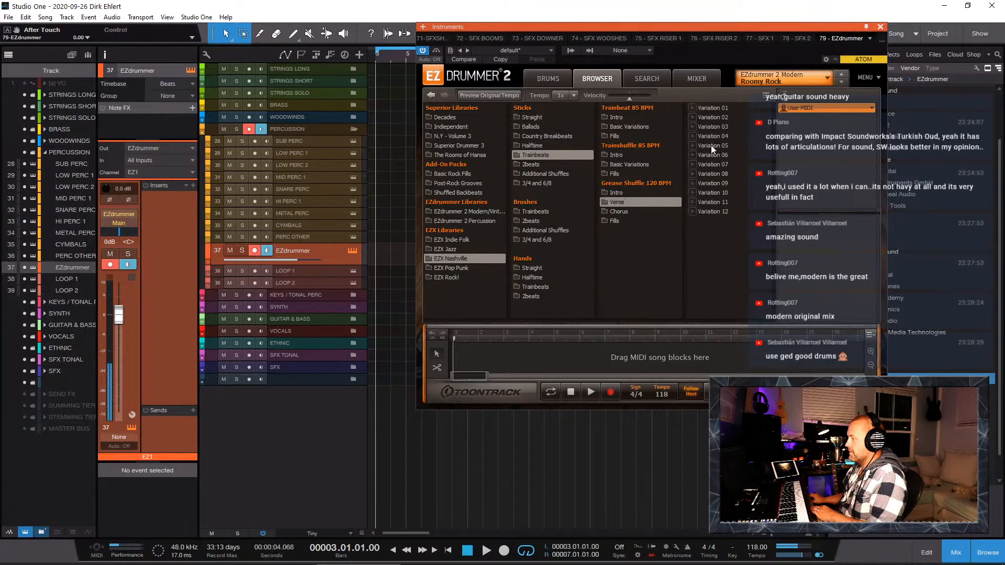
left_click(692, 126)
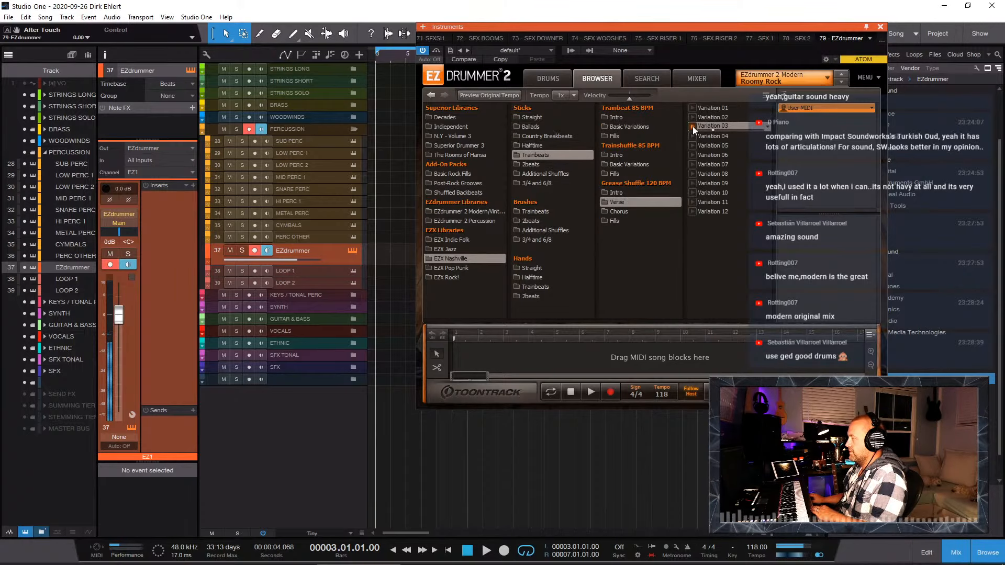
left_click(545, 165)
left_click(612, 135)
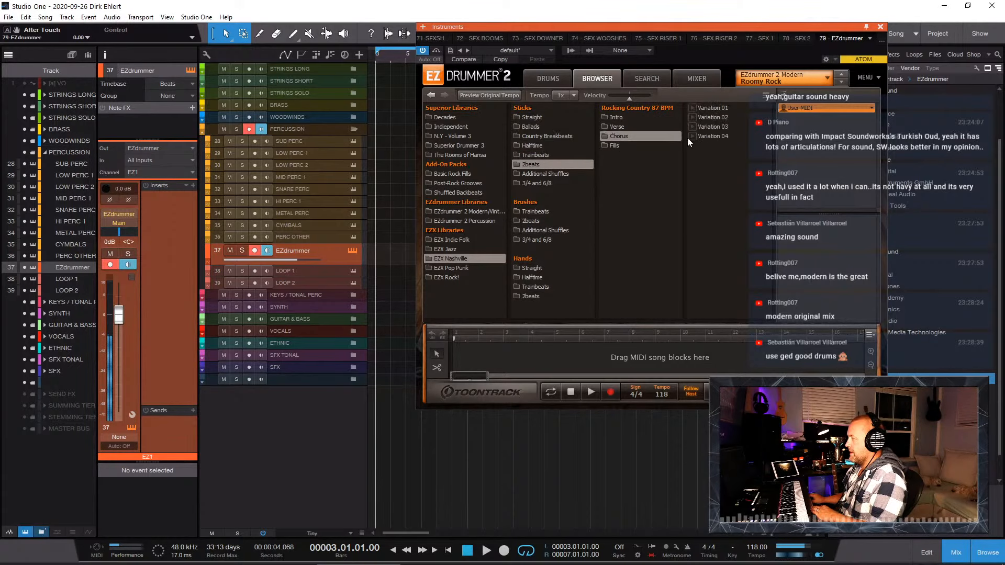
left_click(693, 127)
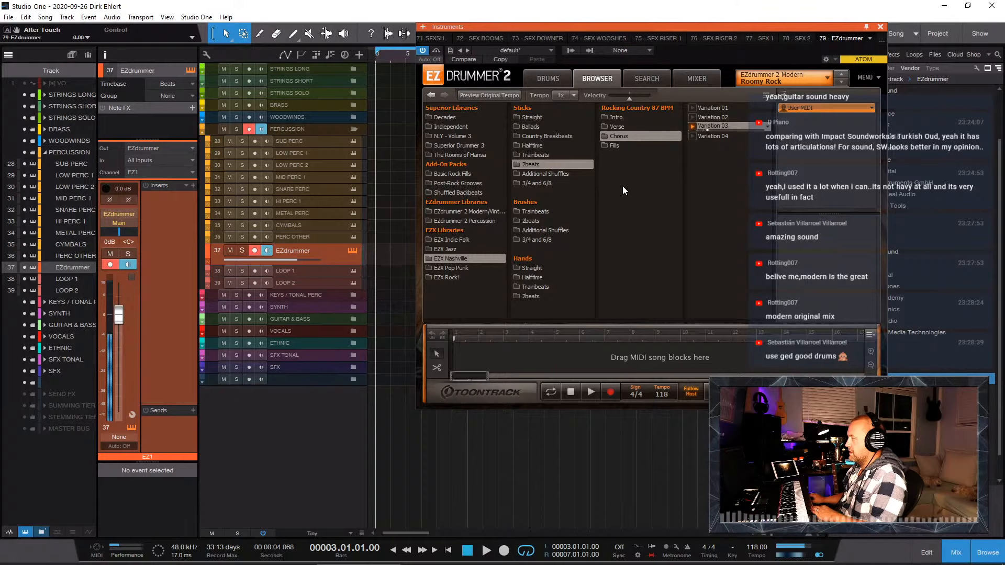
Step: Preview Variation 04 of the Backbeat 125 BPM intro in EZX Nashville's sticks Straight grooves
left_click(533, 117)
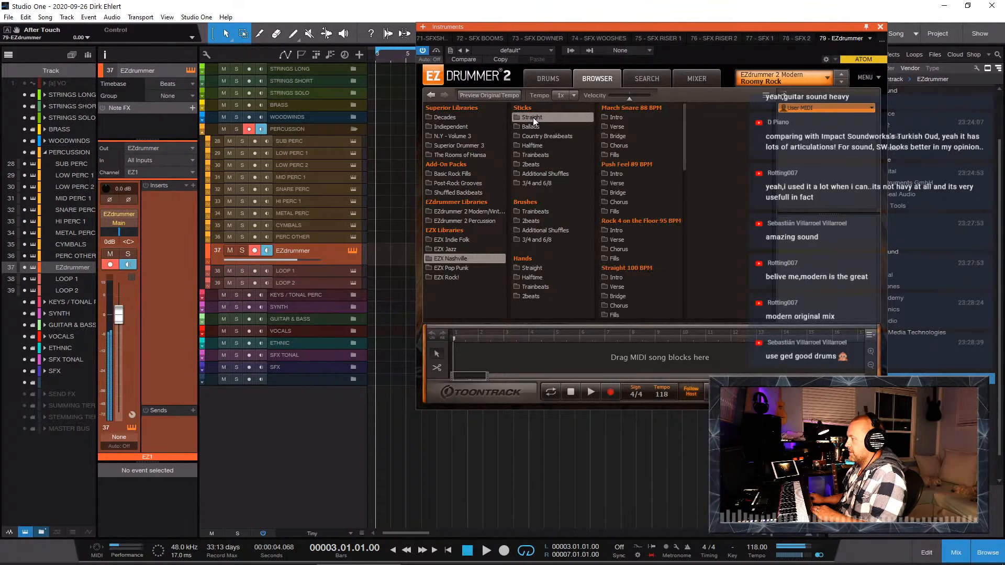
scroll(626, 230, "down", 5)
scroll(644, 247, "down", 5)
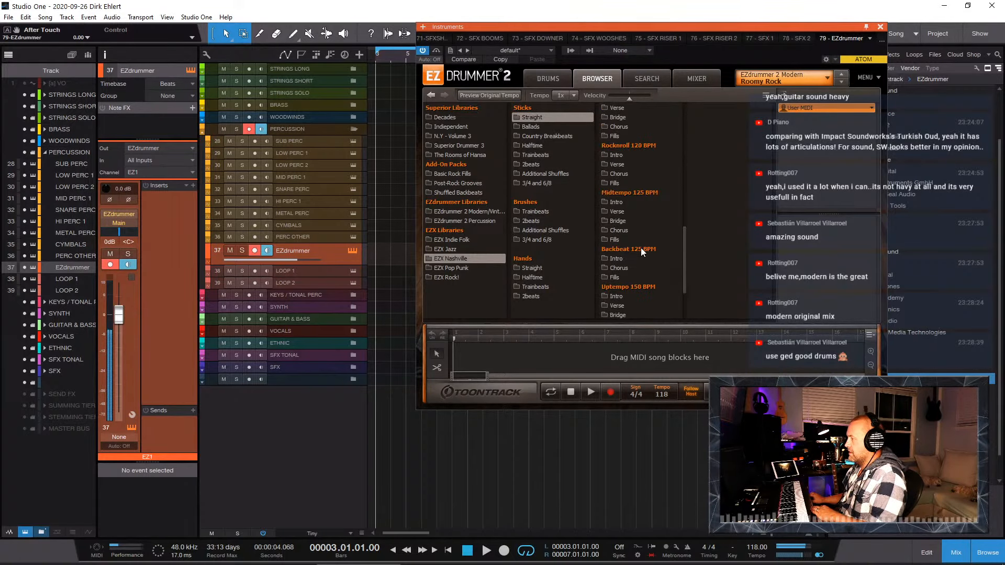
left_click(635, 261)
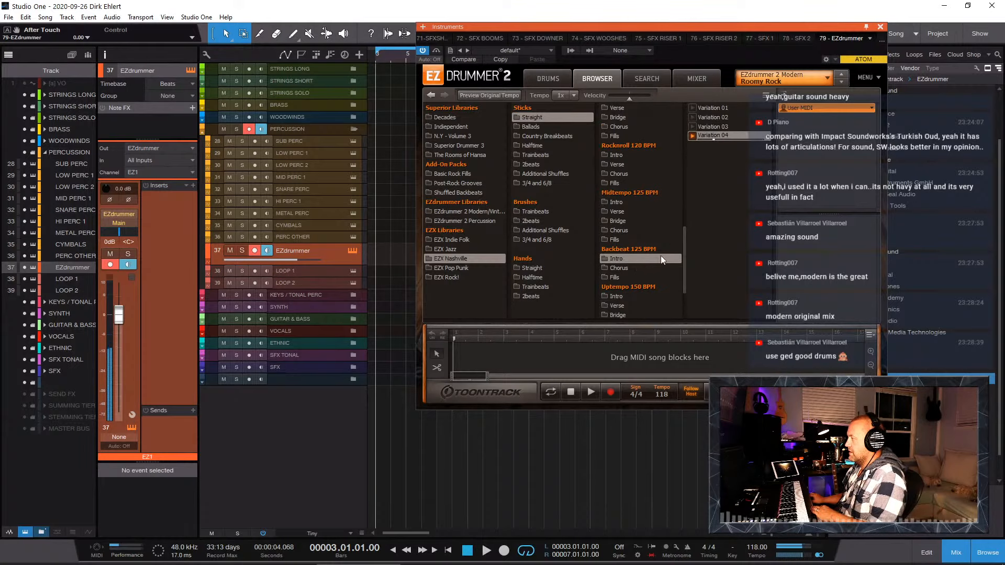
Step: Preview Variation 05 of the Backbeat 125 BPM chorus and Variation 03 of the Uptempo 150 BPM verse in EZX Nashville's sticks Straight grooves
left_click(632, 269)
left_click(706, 145)
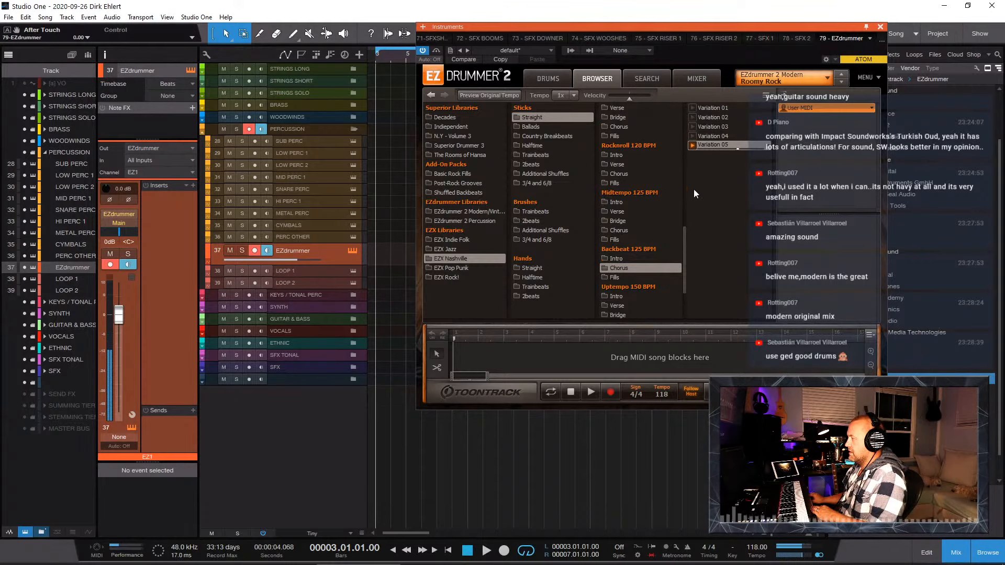
scroll(638, 252, "down", 3)
left_click(630, 229)
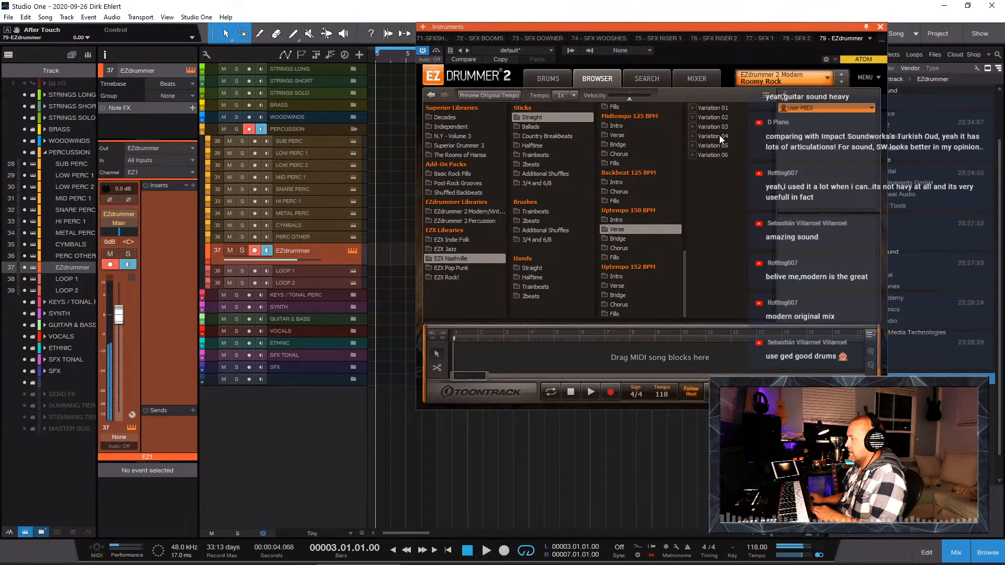
left_click(717, 126)
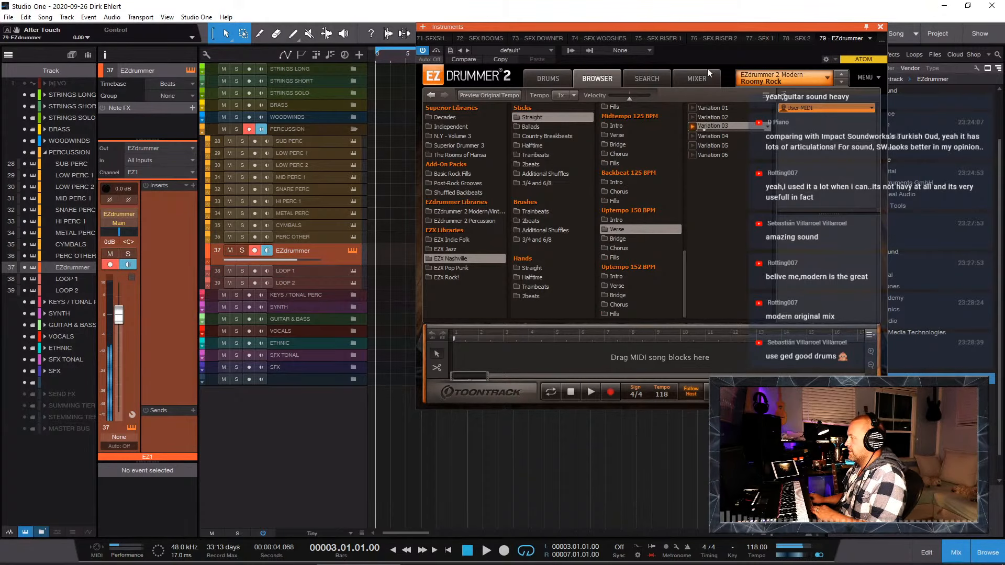
Step: Reposition the EZdrummer window and preview Variation 01 of the Uptempo 150 BPM intro
left_click_drag(637, 27, 680, 49)
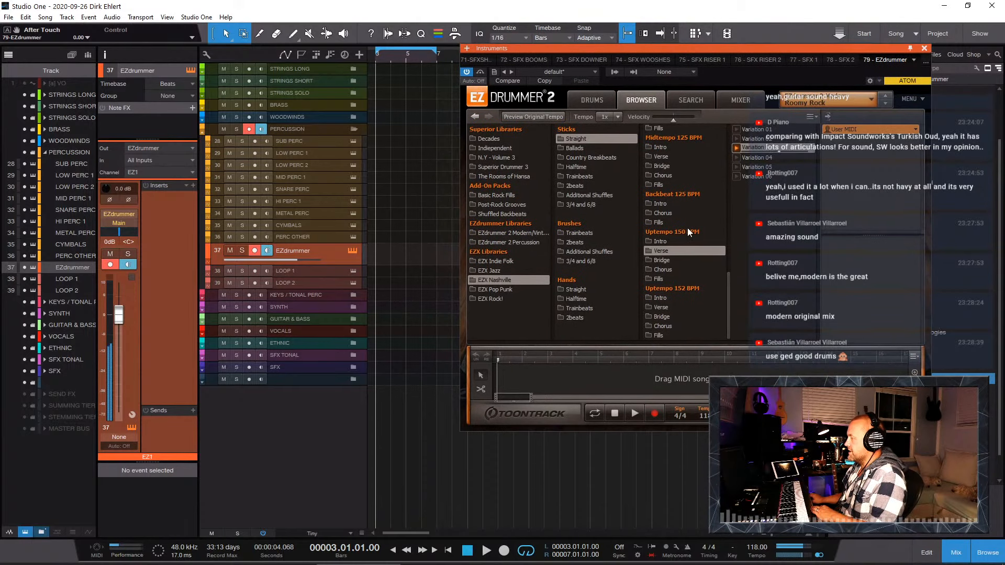
left_click(661, 243)
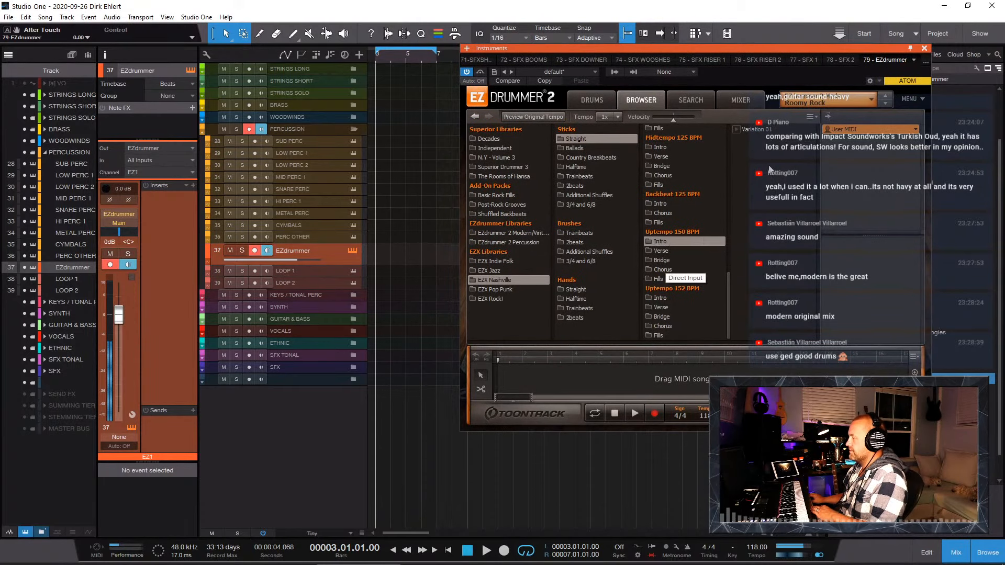
left_click(762, 131)
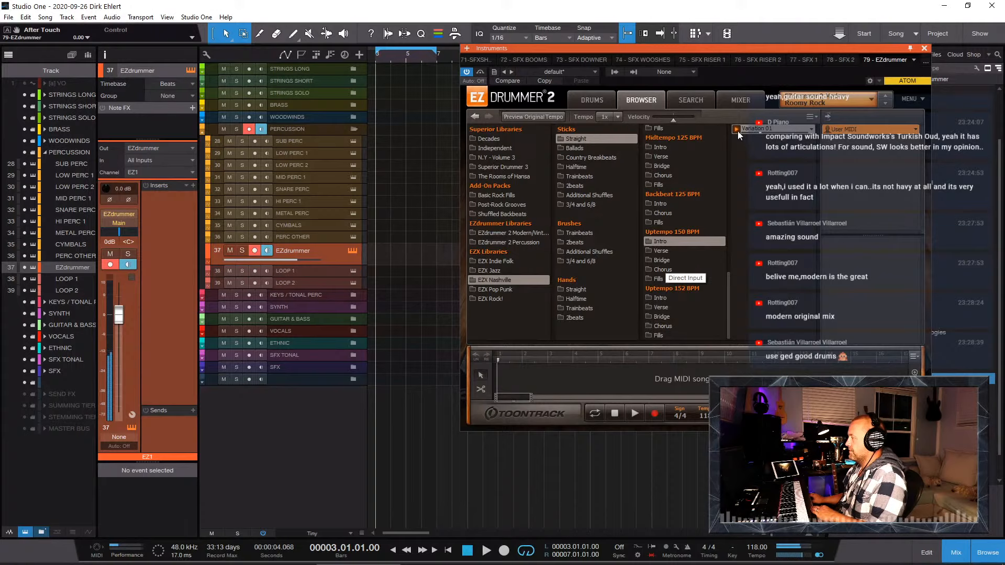
Step: Place Variations 01 and 04 of the Uptempo 150 BPM verse on the EZdrummer track at bars 4 and 6
left_click(667, 252)
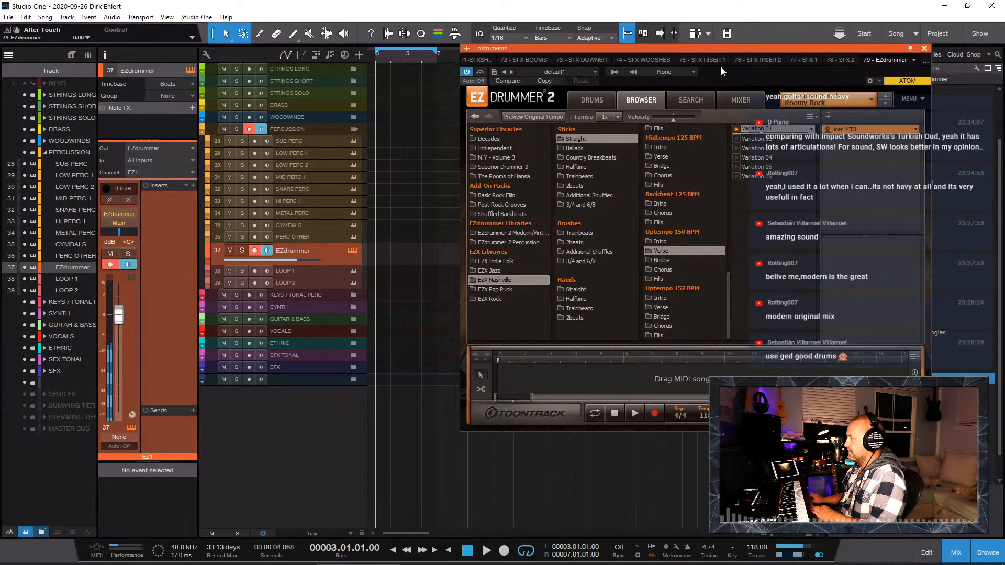
left_click_drag(703, 45, 808, 42)
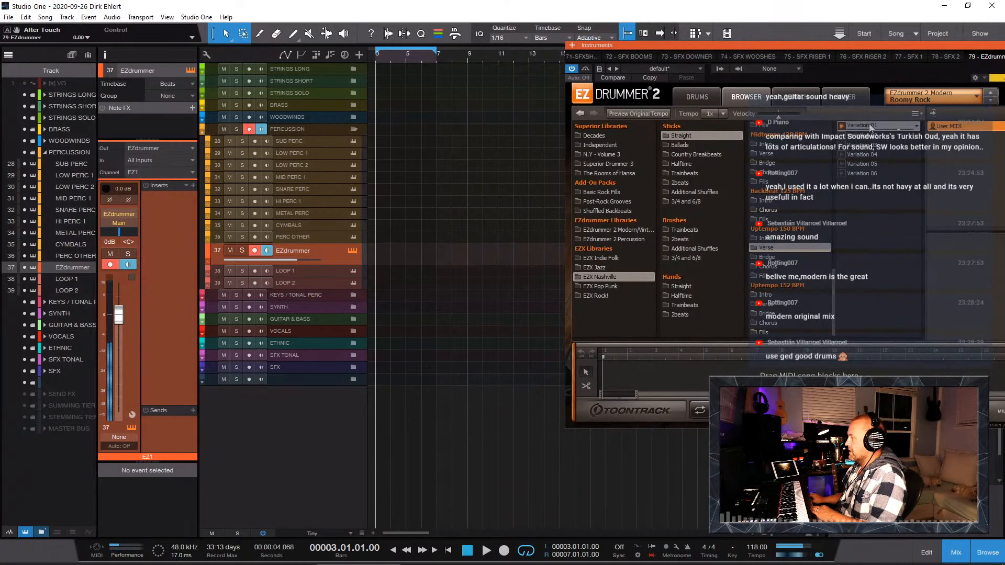
left_click_drag(869, 126, 412, 256)
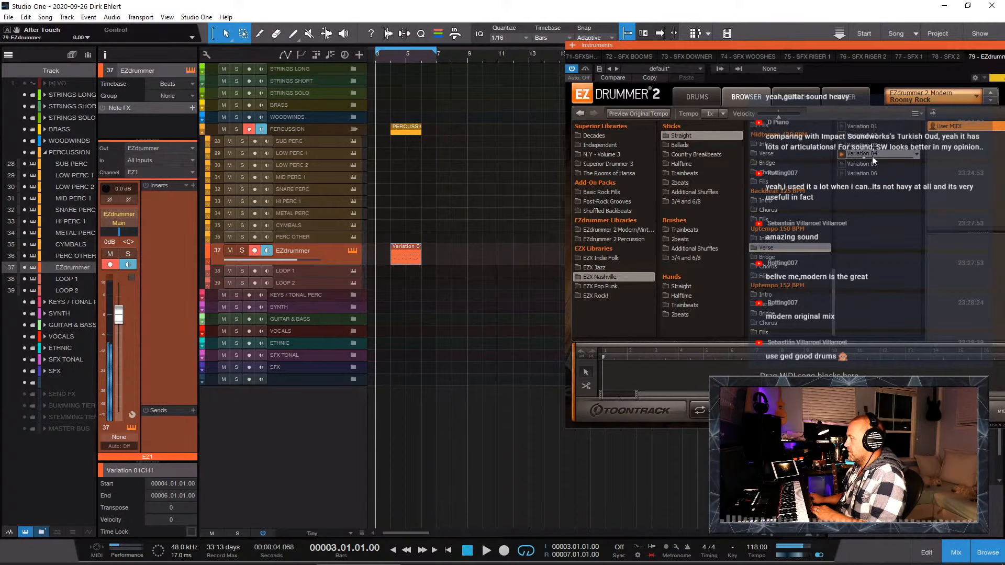
left_click_drag(872, 156, 444, 262)
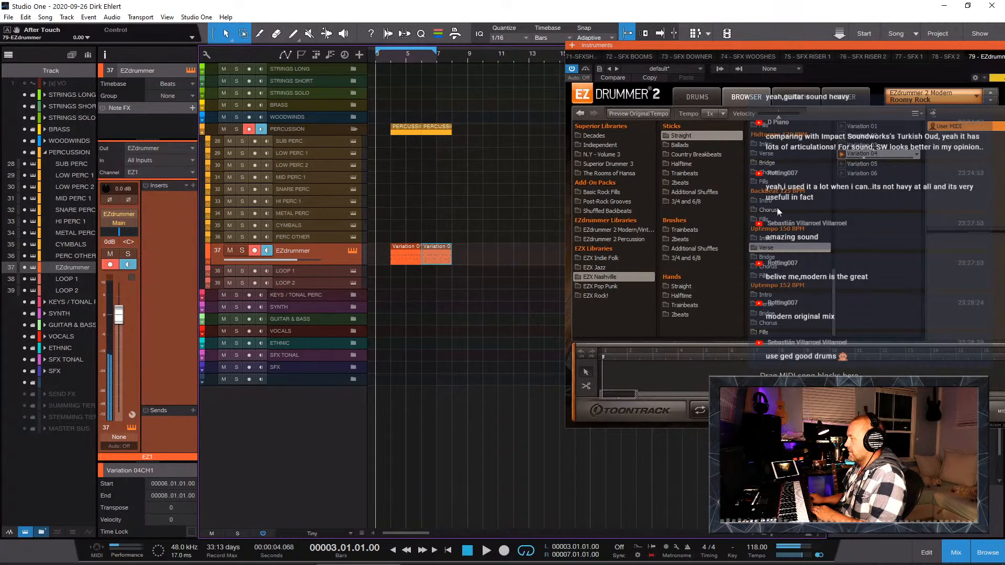
Step: Place Variations 03 and 06 of the Uptempo 150 BPM bridge on the EZdrummer track at bars 10 and 12
left_click(778, 257)
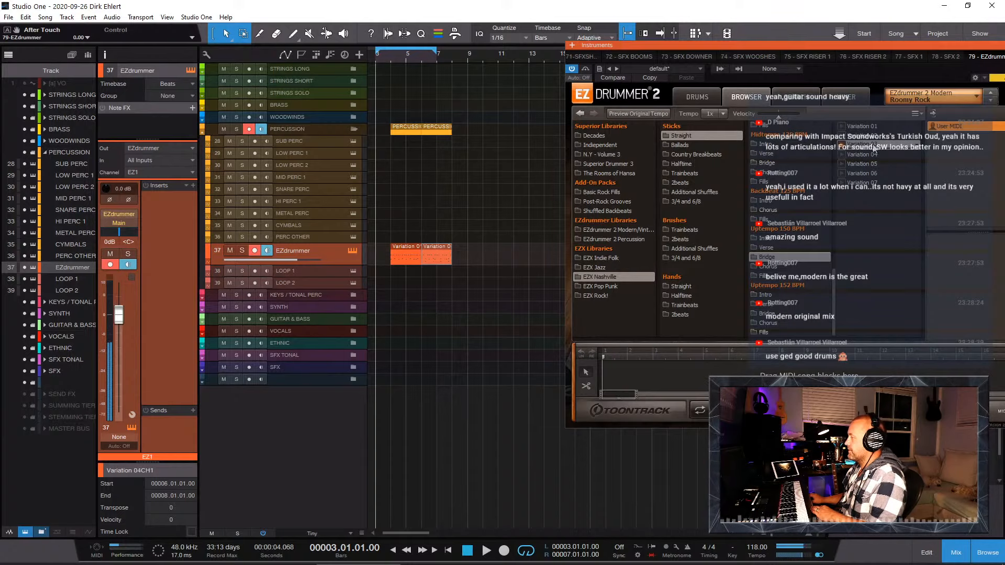
left_click_drag(873, 149, 504, 250)
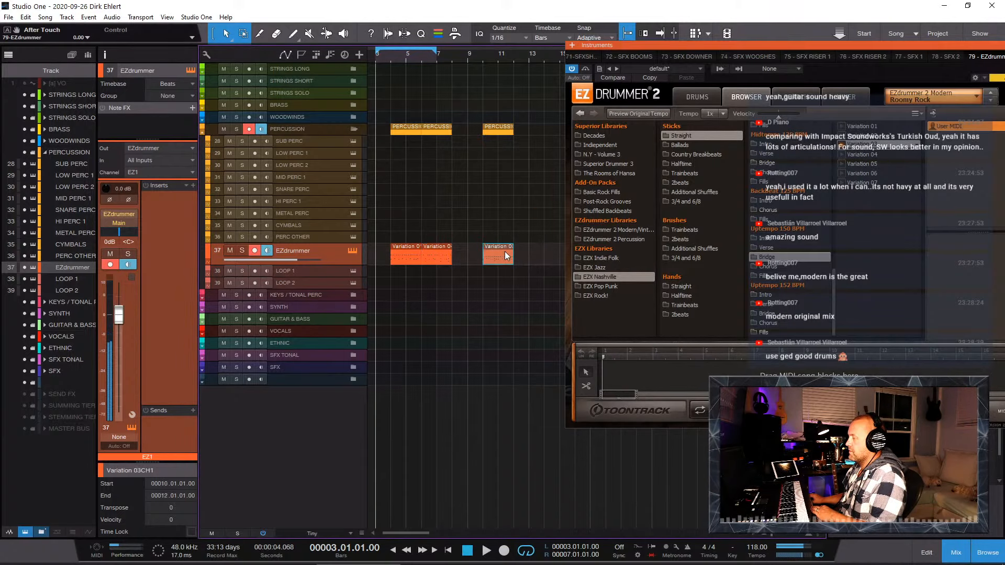
left_click(860, 165)
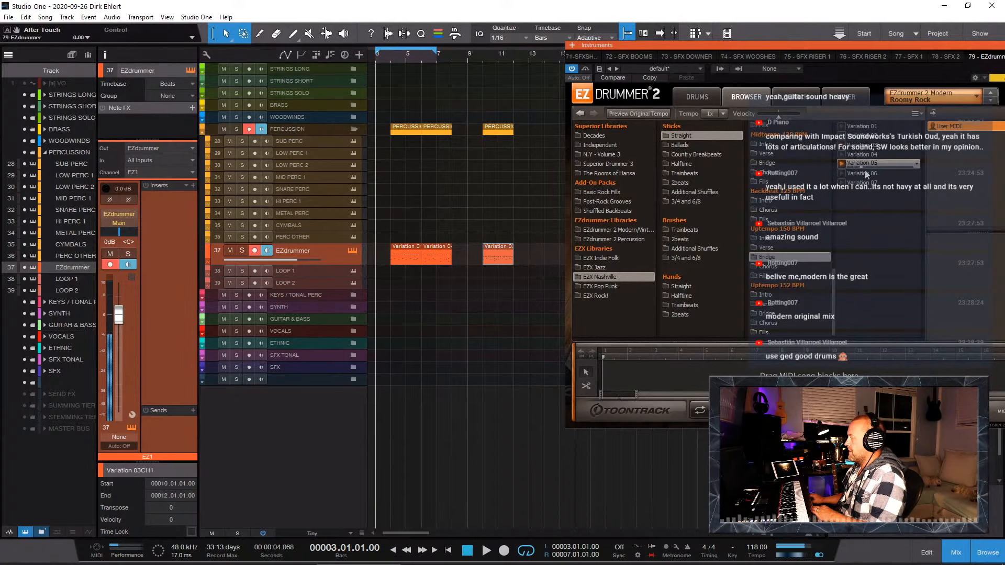
left_click(864, 173)
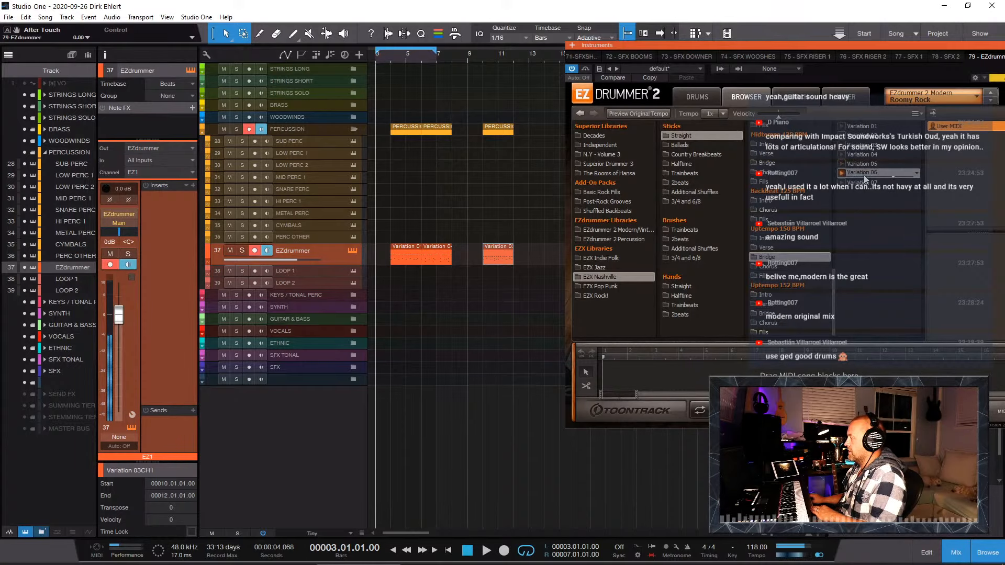
left_click_drag(879, 172, 532, 249)
Step: Place Variations 01 to 04 of the Uptempo 150 BPM chorus back to back on the EZdrummer track from bar 15 to bar 23
left_click_drag(682, 46, 721, 17)
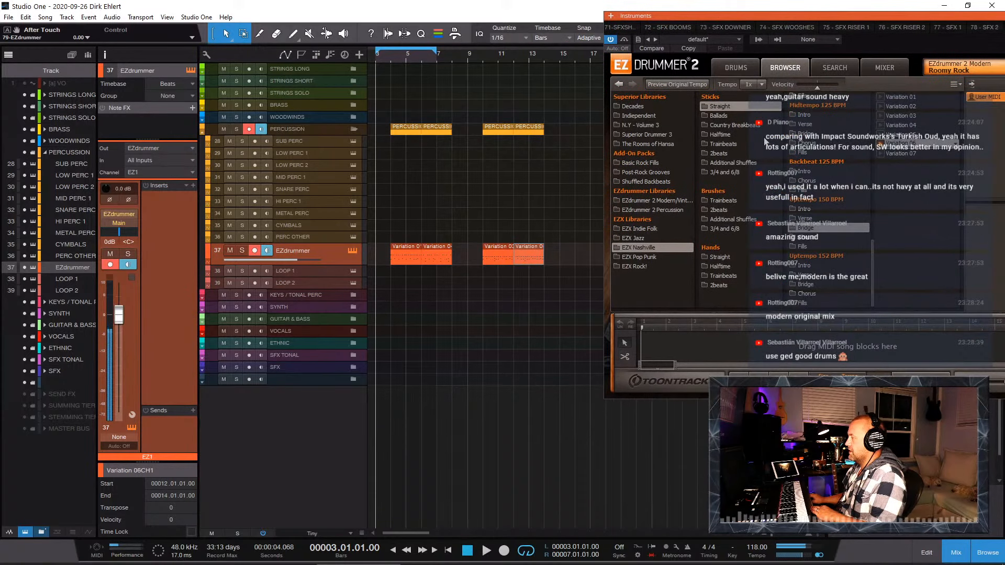
left_click(809, 238)
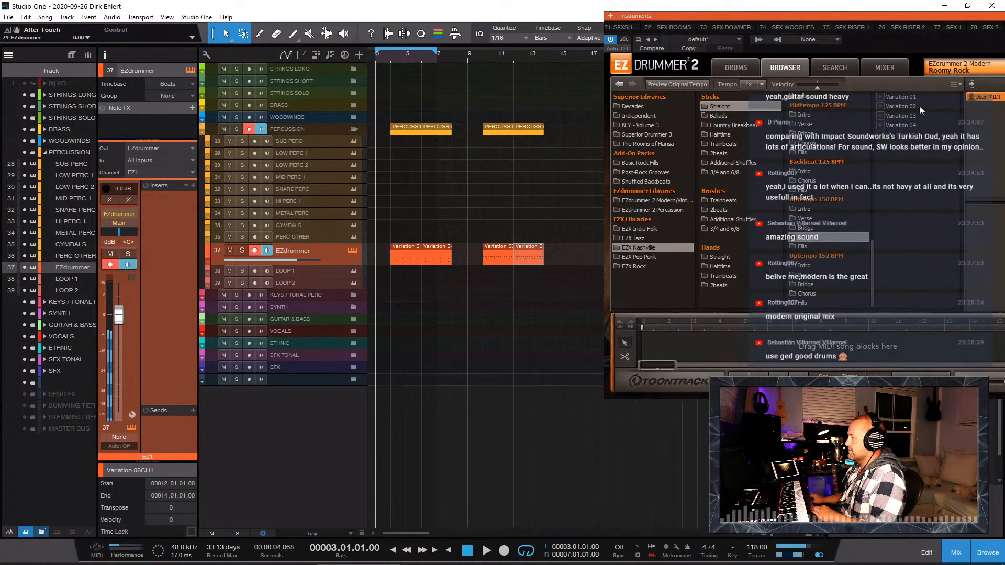
left_click(908, 105)
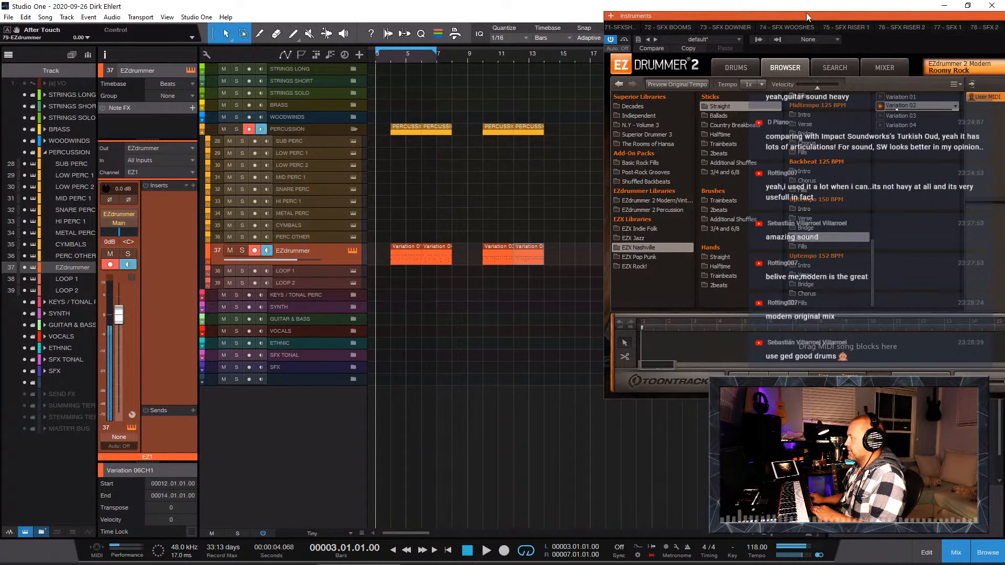
left_click_drag(806, 12, 880, 21)
left_click_drag(974, 114, 609, 251)
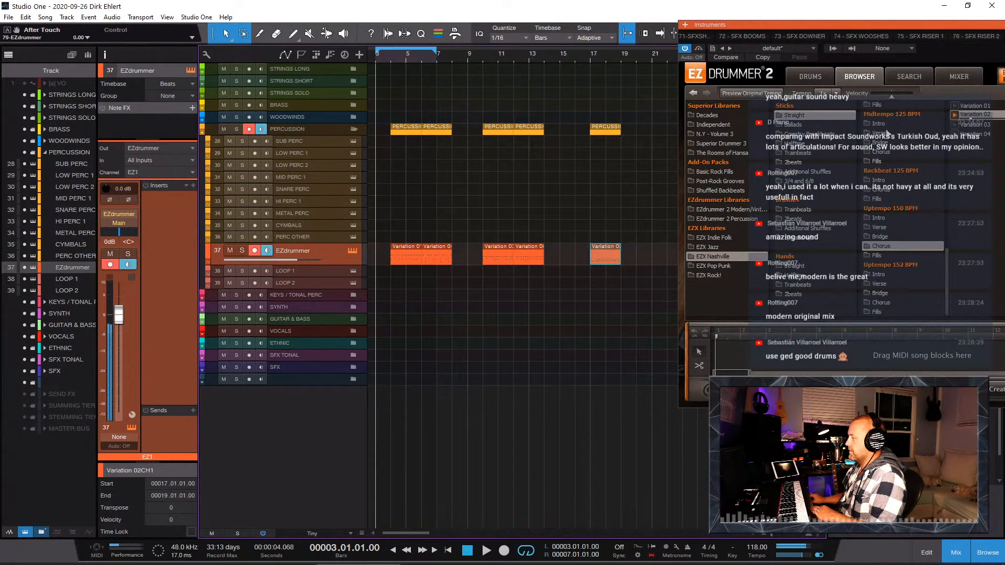
left_click(972, 124)
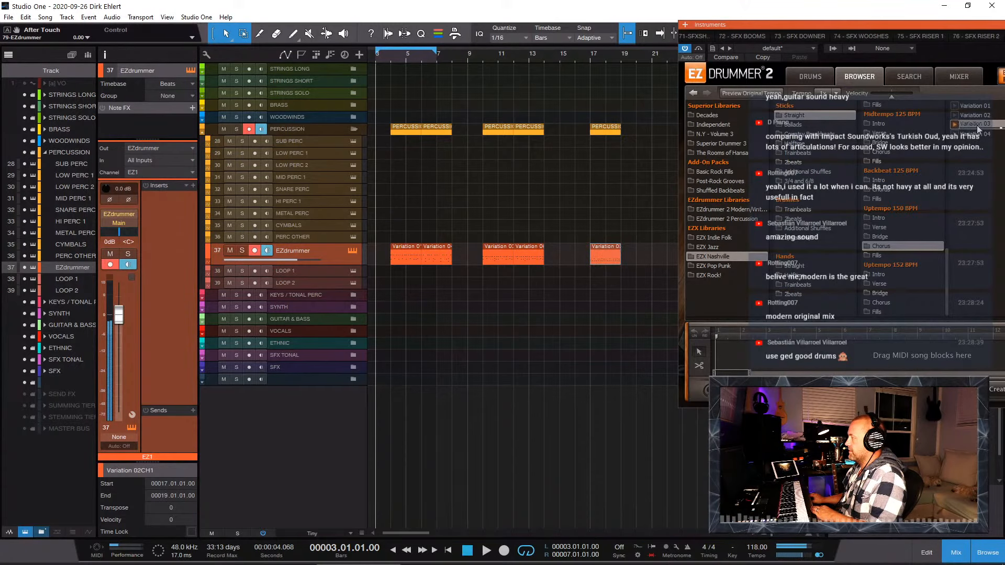
left_click_drag(975, 106, 571, 256)
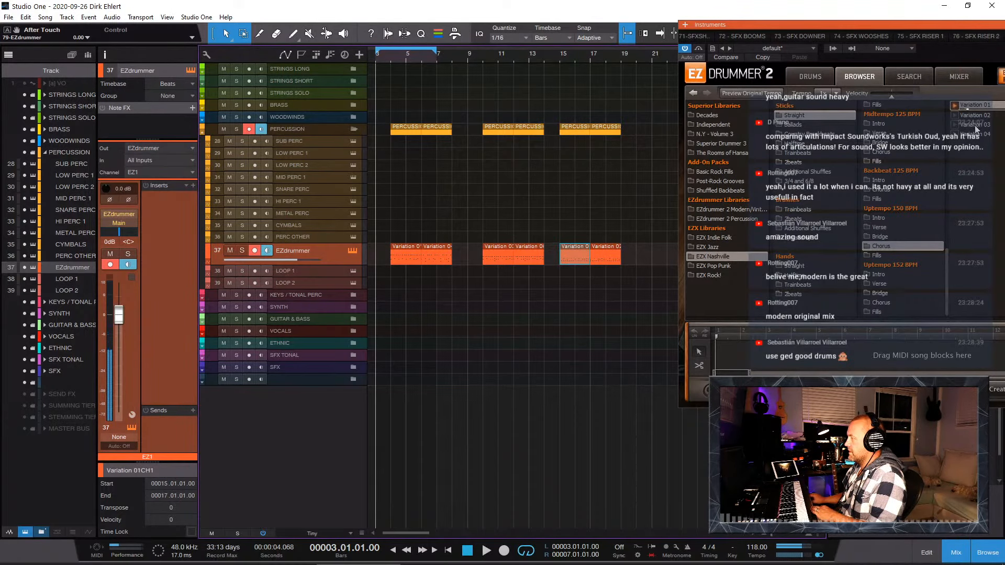
left_click_drag(975, 126, 639, 256)
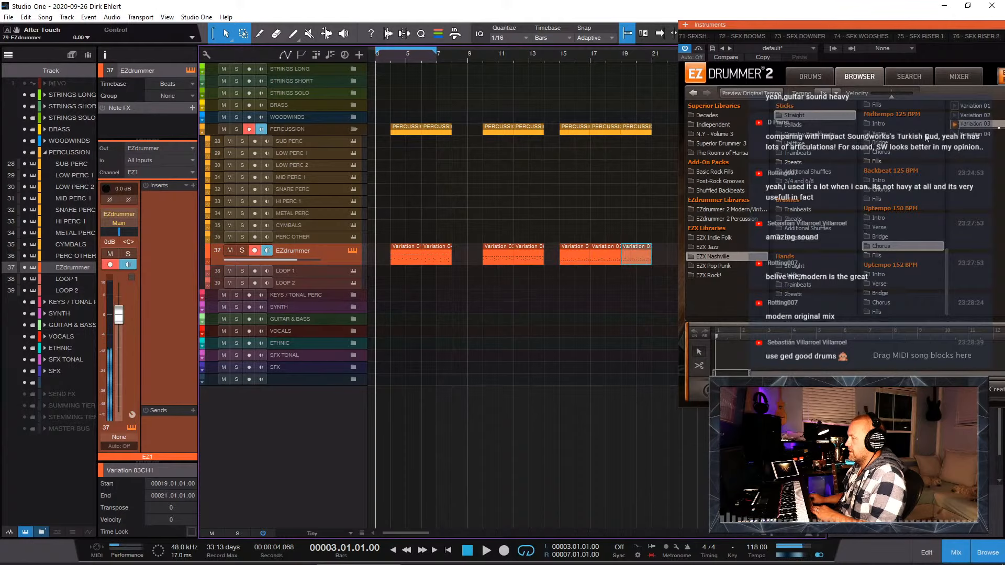
left_click_drag(976, 134, 671, 247)
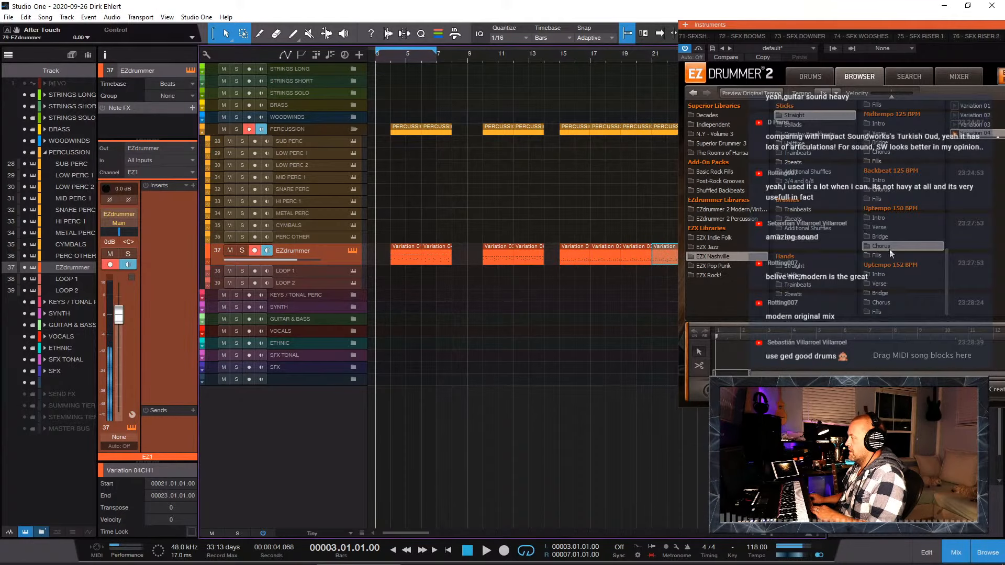
Step: Place Variations 02 and 06 of the Uptempo 150 BPM fills on the EZdrummer track at bars 24 and 26
left_click_drag(868, 26, 311, 105)
left_click(428, 195)
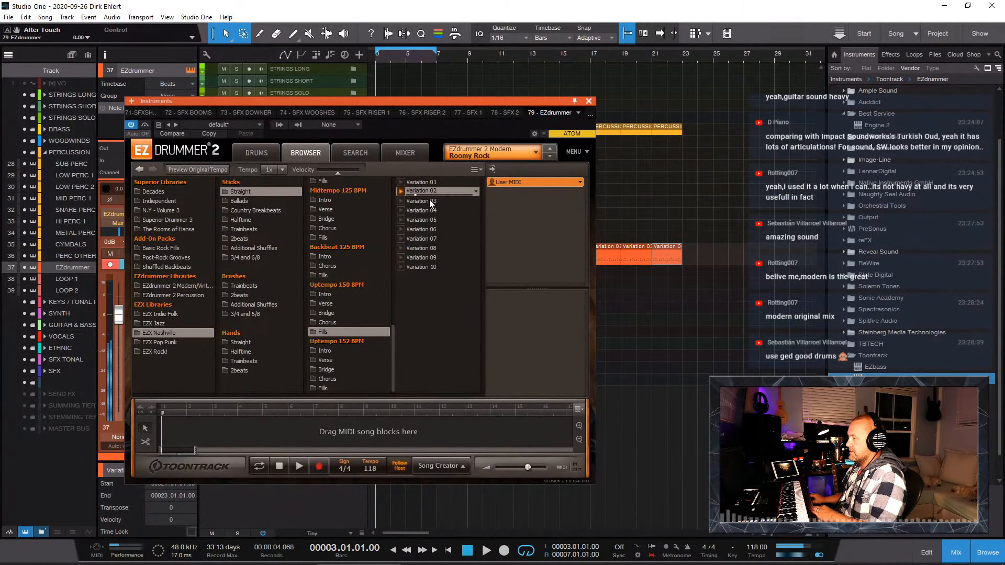
left_click_drag(425, 192, 714, 251)
left_click(442, 219)
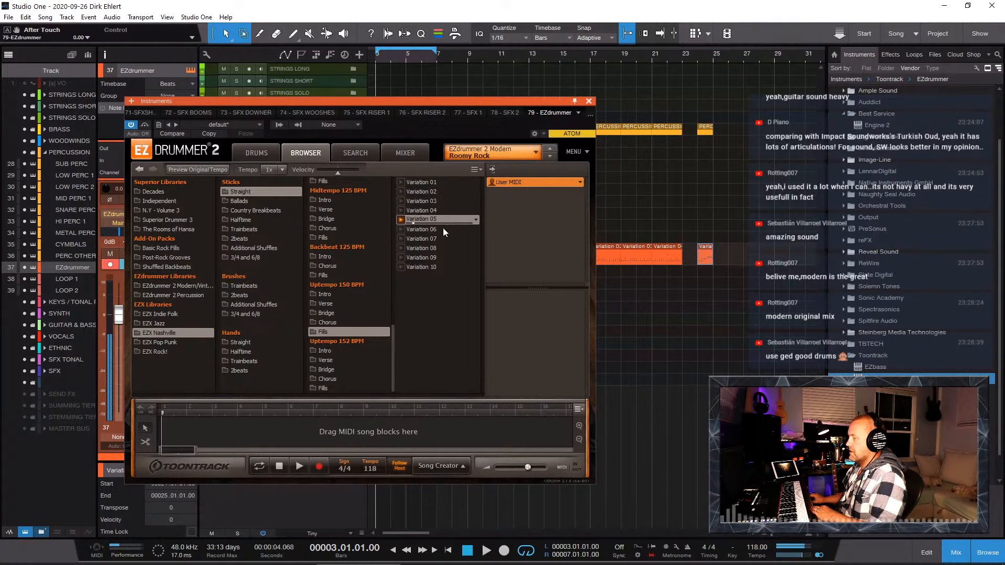
left_click(433, 228)
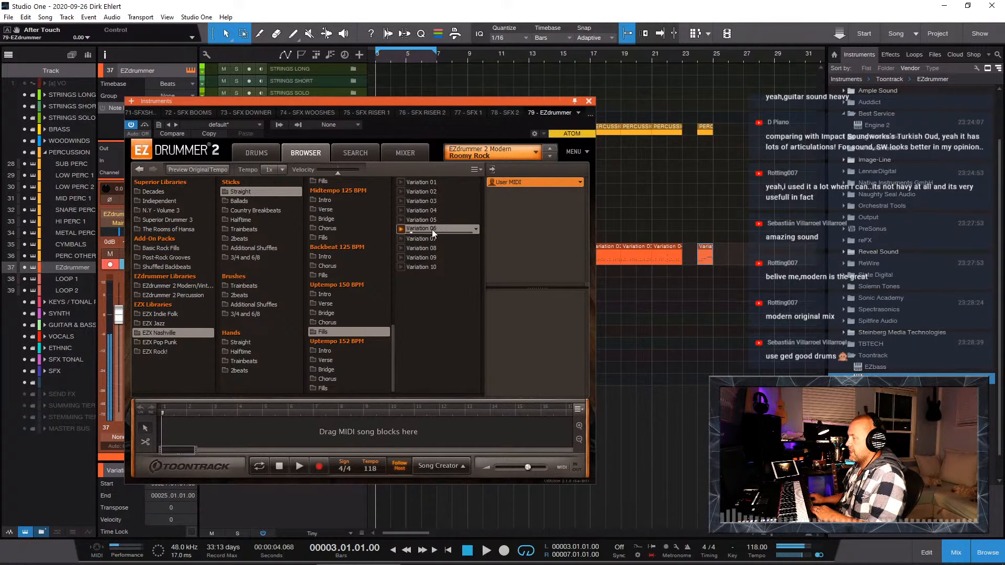
left_click_drag(428, 228, 735, 254)
Step: Place Uptempo 150 BPM fills Variations 08 and 09 on the EZdrummer track at bars 28 and 30, and close the instrument window
left_click_drag(449, 248, 774, 258)
left_click(443, 257)
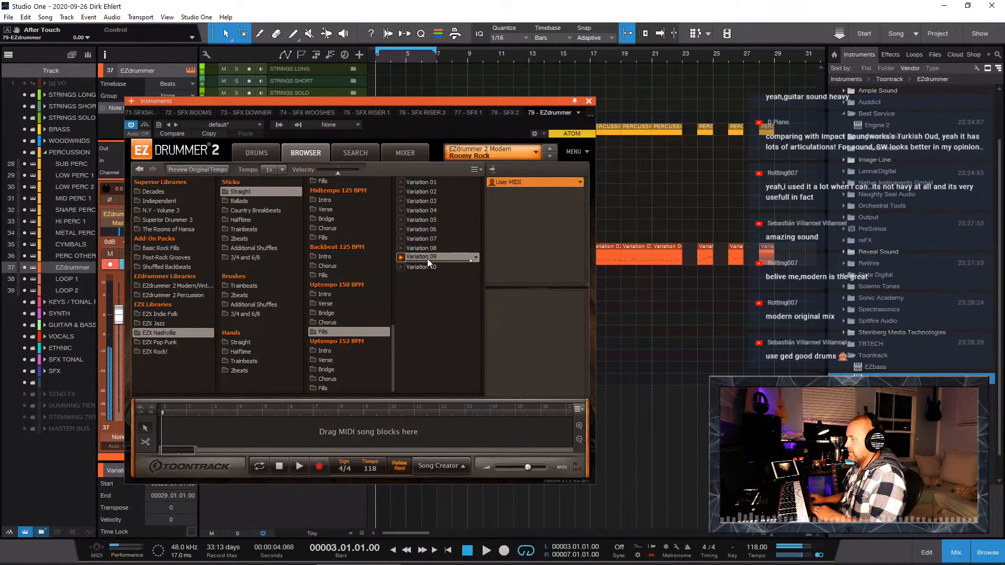
left_click(425, 267)
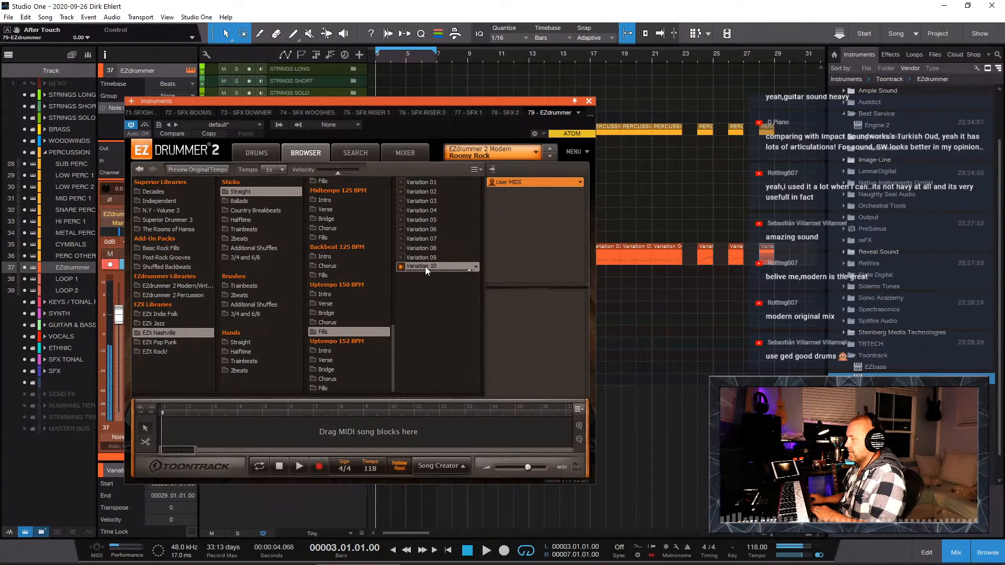
left_click_drag(424, 258, 804, 258)
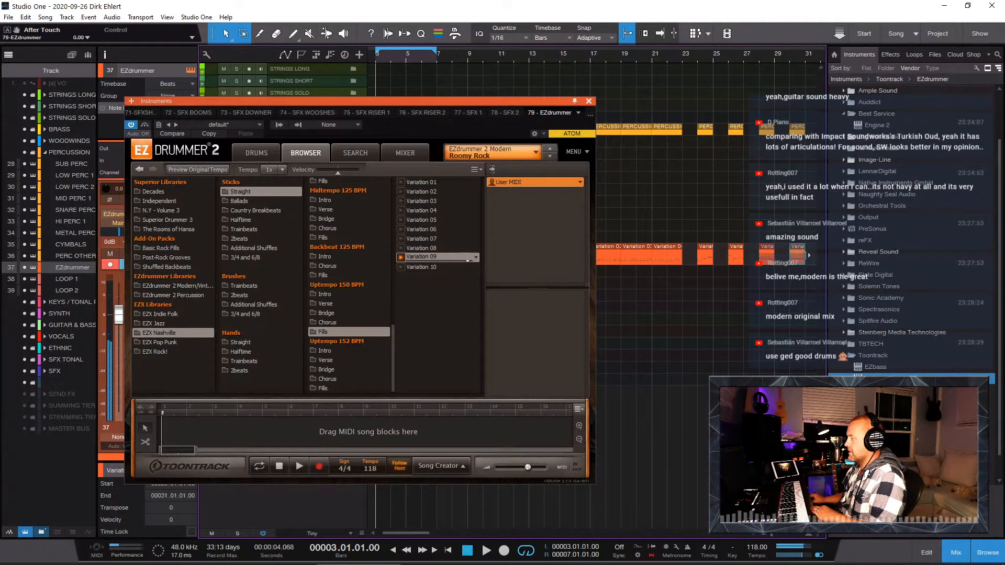
left_click(400, 260)
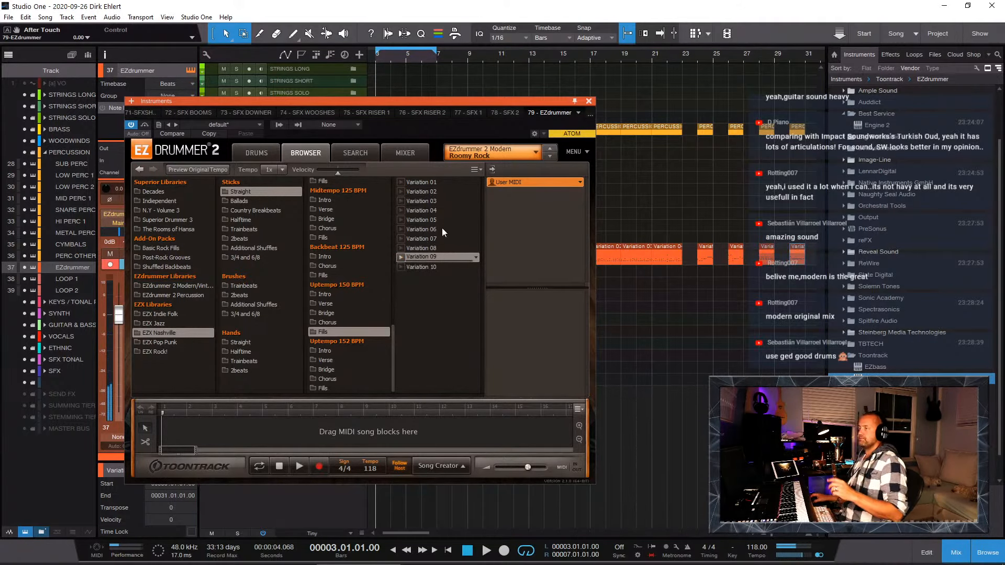
left_click(588, 101)
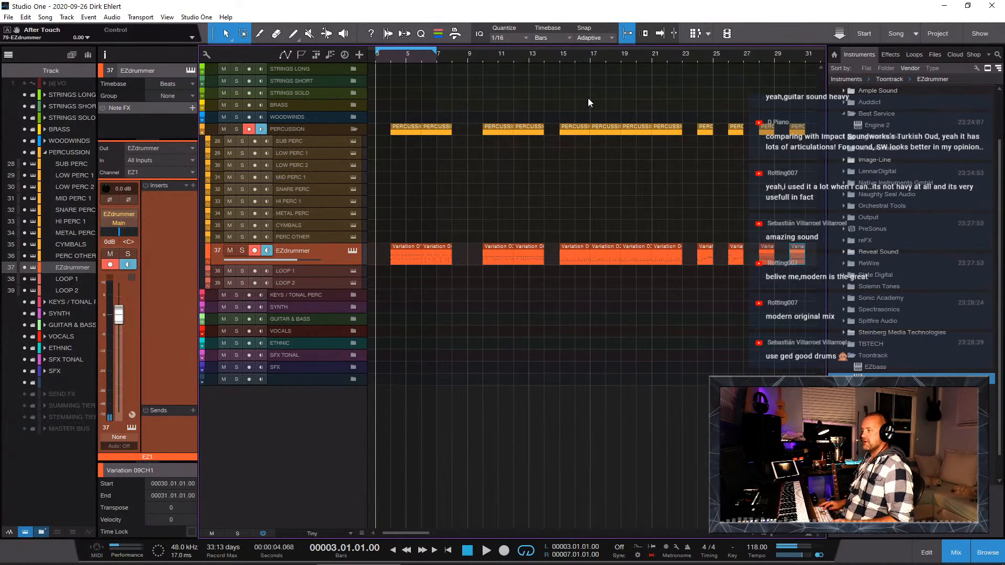
Step: Disable looping and play the placed EZdrummer grooves from bar 4 for a short check
key("e")
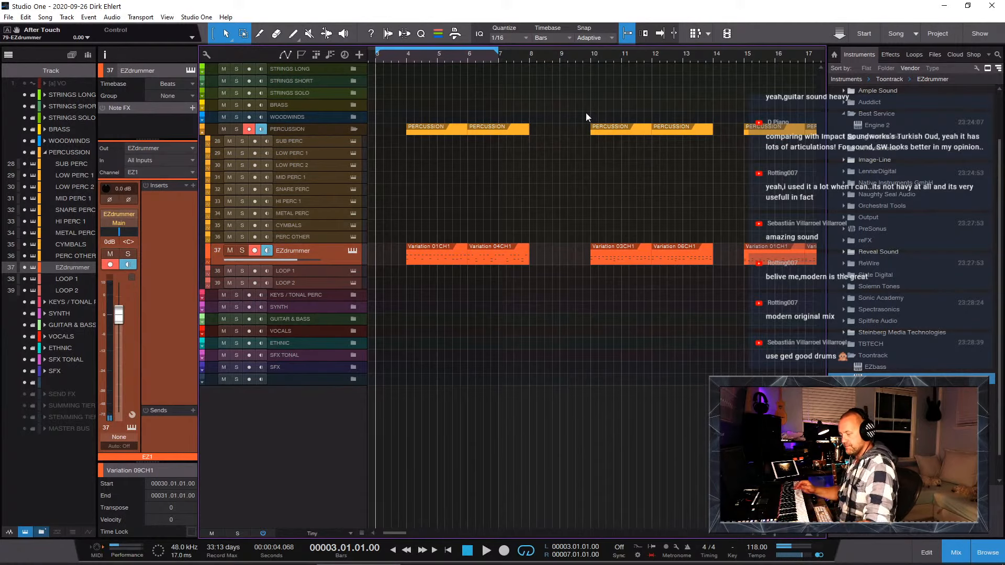
key("slash")
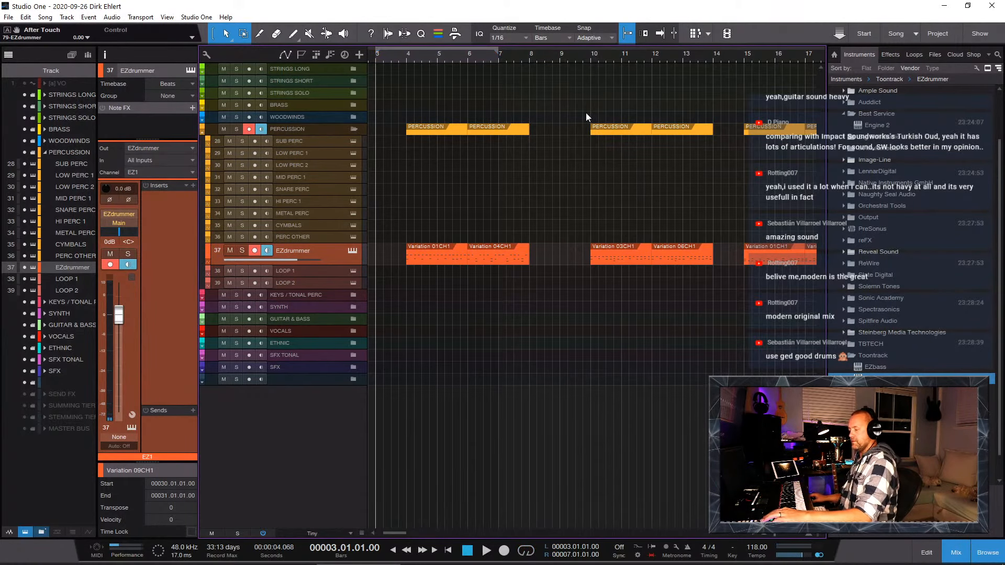
left_click(407, 55)
key("space")
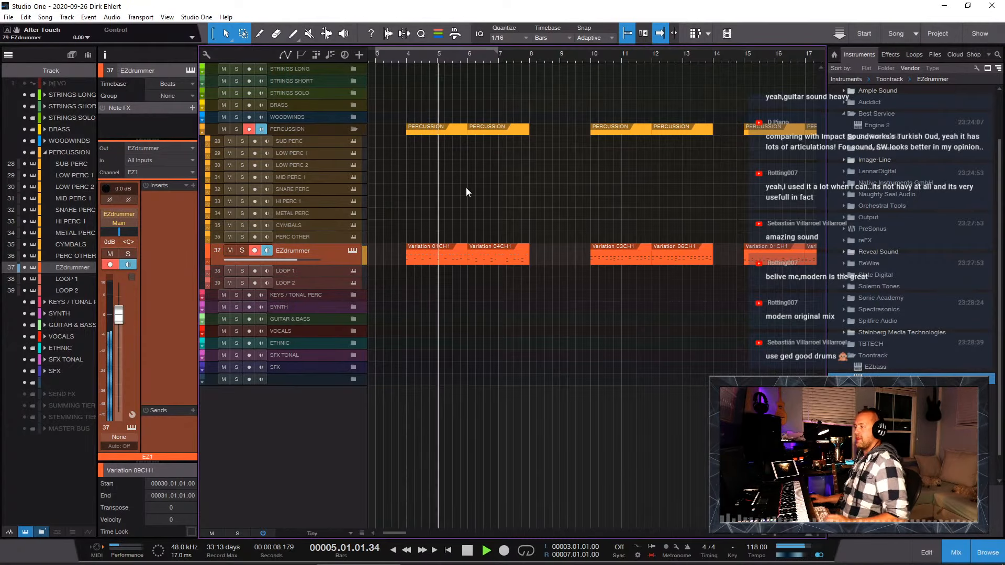
key("space")
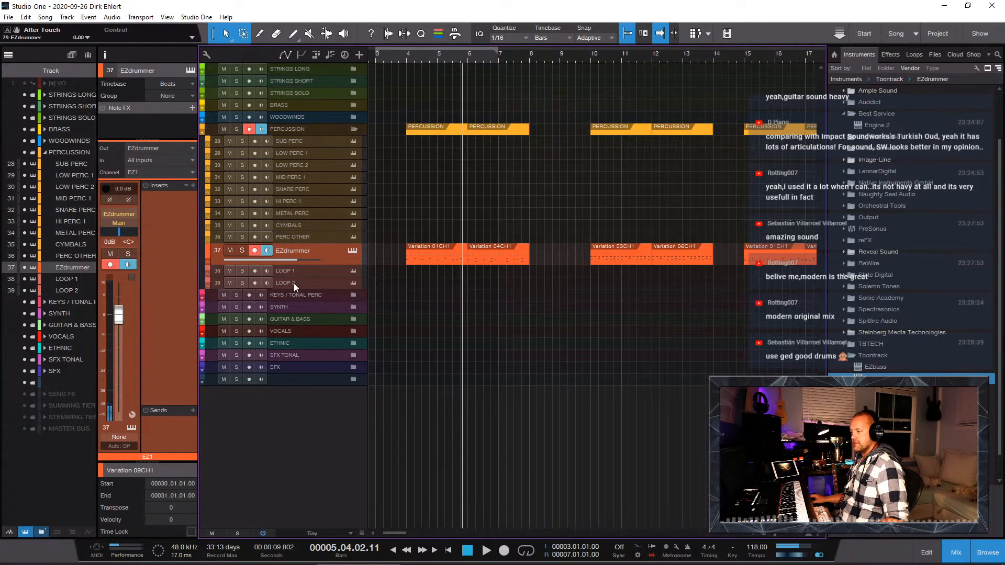
Step: Expand the GUITAR & BASS folder, open the AC GUIT track's Kontakt instrument, and filter its libraries by "sess"
left_click(203, 323)
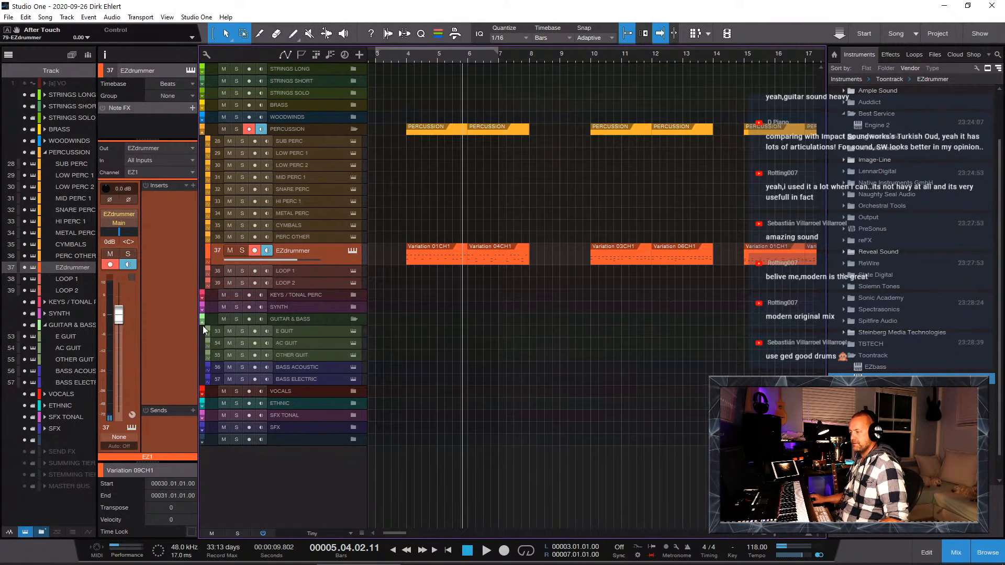
left_click(300, 343)
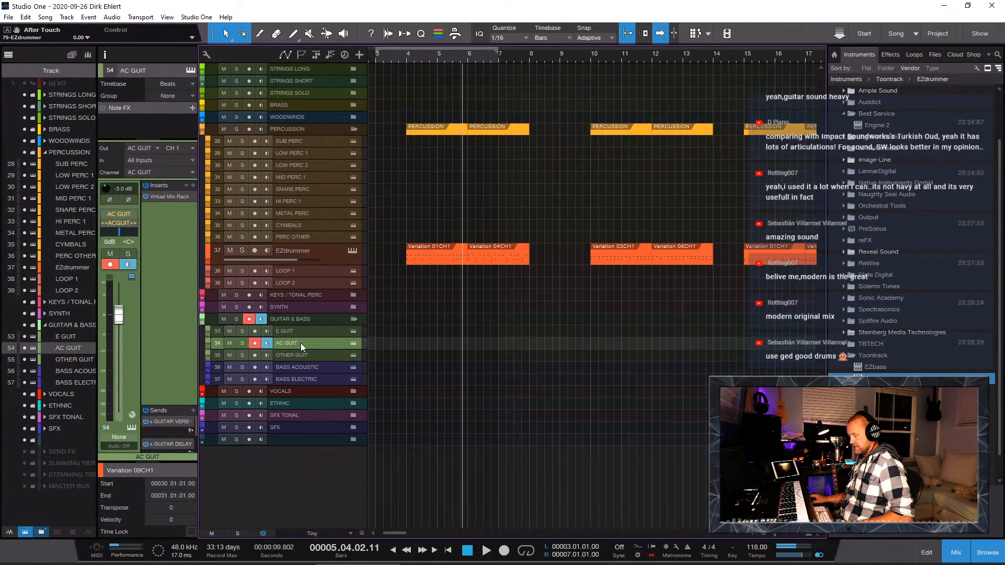
key("shift+F11")
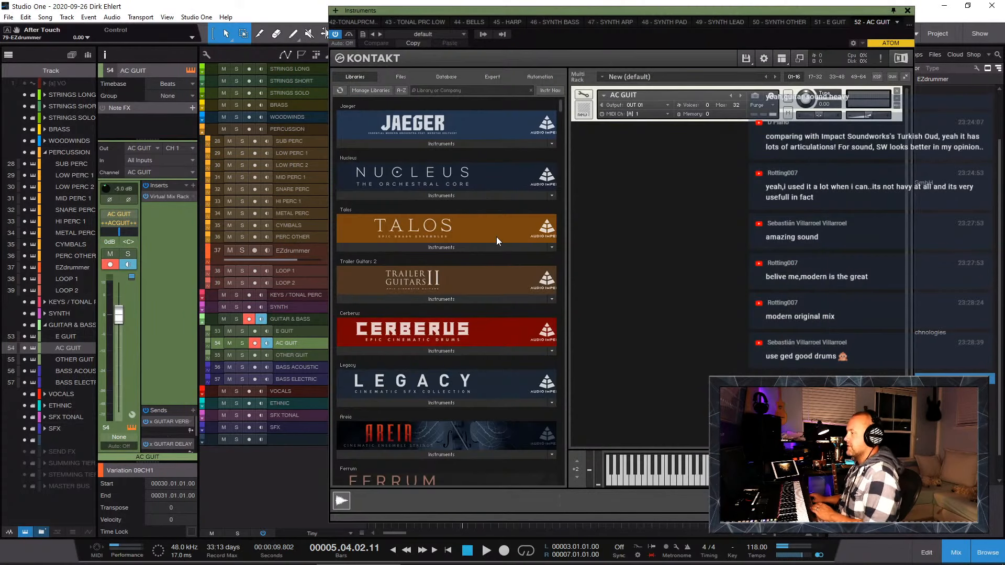
left_click(472, 90)
type("sess")
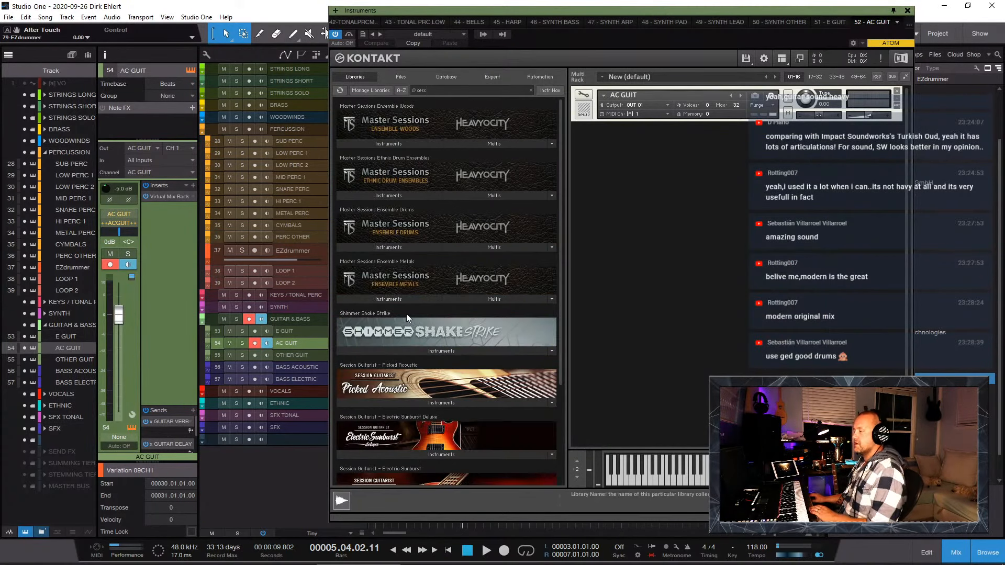
Step: Load Strummed Acoustic 2 - 12-String from the Session Guitarist library in place of the empty AC GUIT instrument
scroll(406, 313, "down", 3)
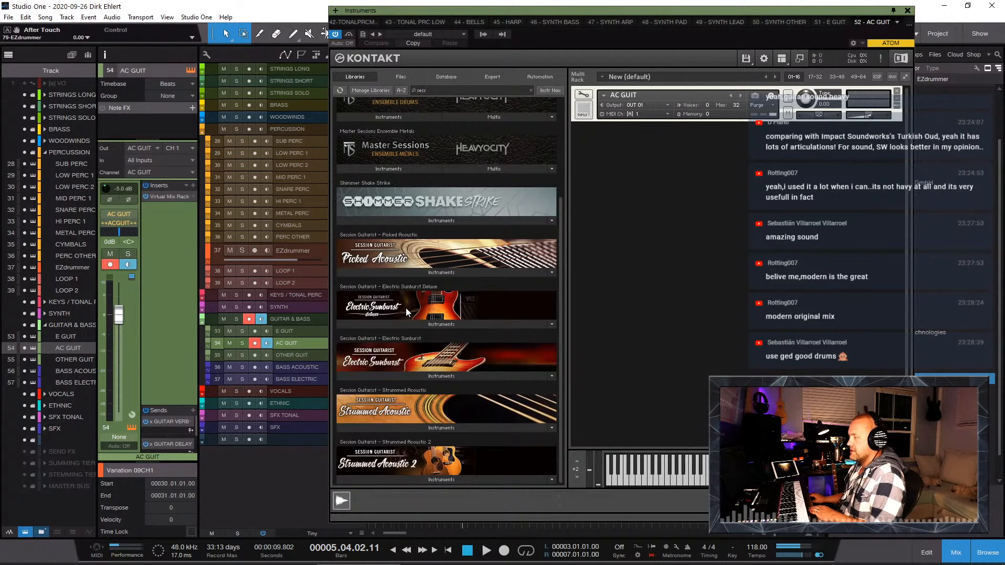
left_click(423, 479)
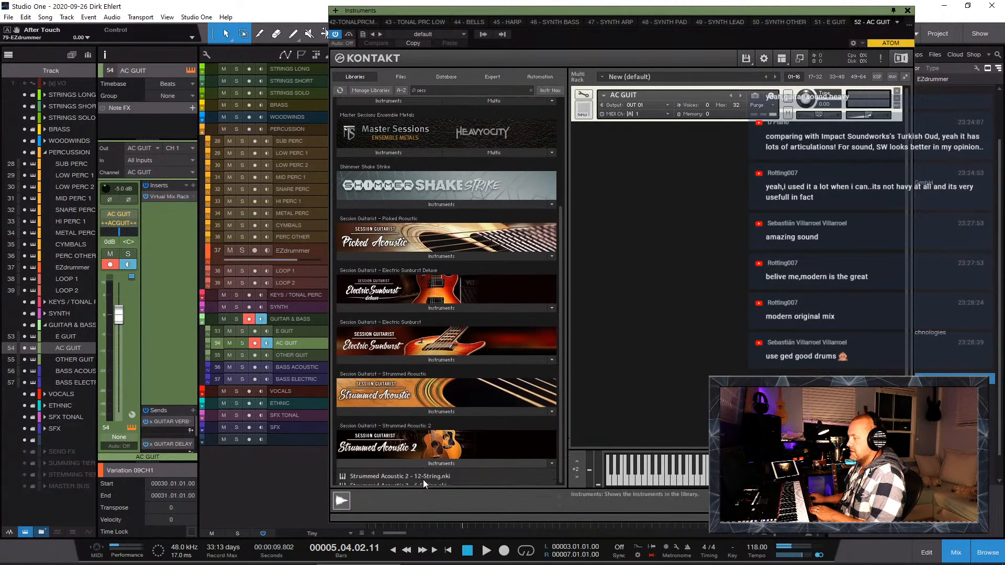
left_click(438, 467)
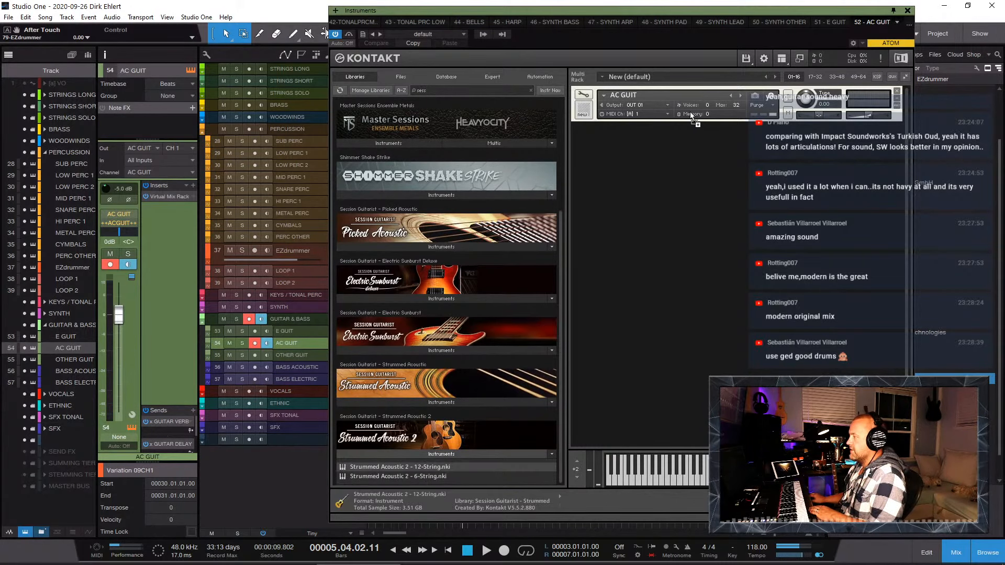
left_click_drag(692, 115, 692, 115)
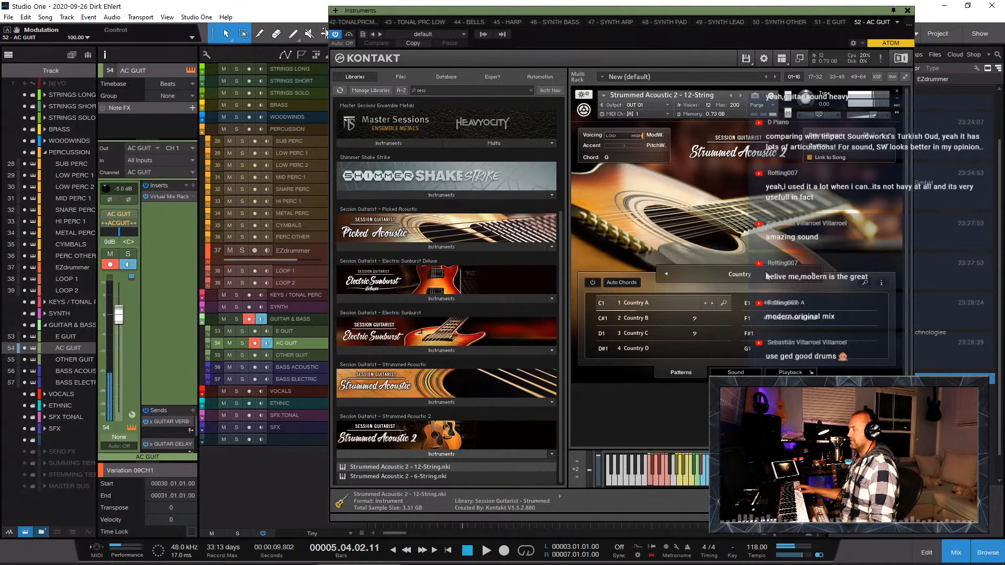
Step: Audition the Road Trip and Nashville song patterns, select the Brit Pop patterns, and close the instrument window
left_click(812, 276)
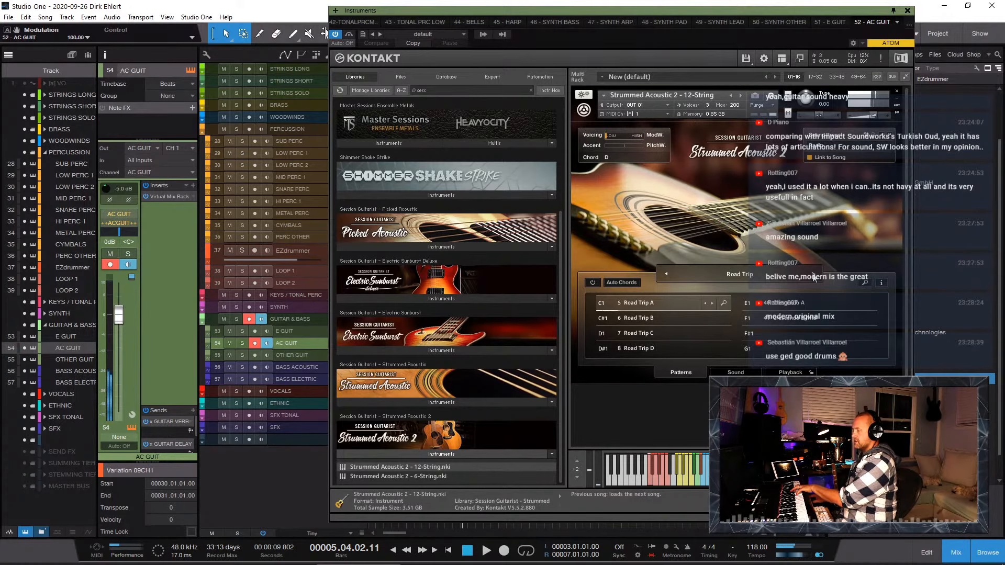
left_click(812, 276)
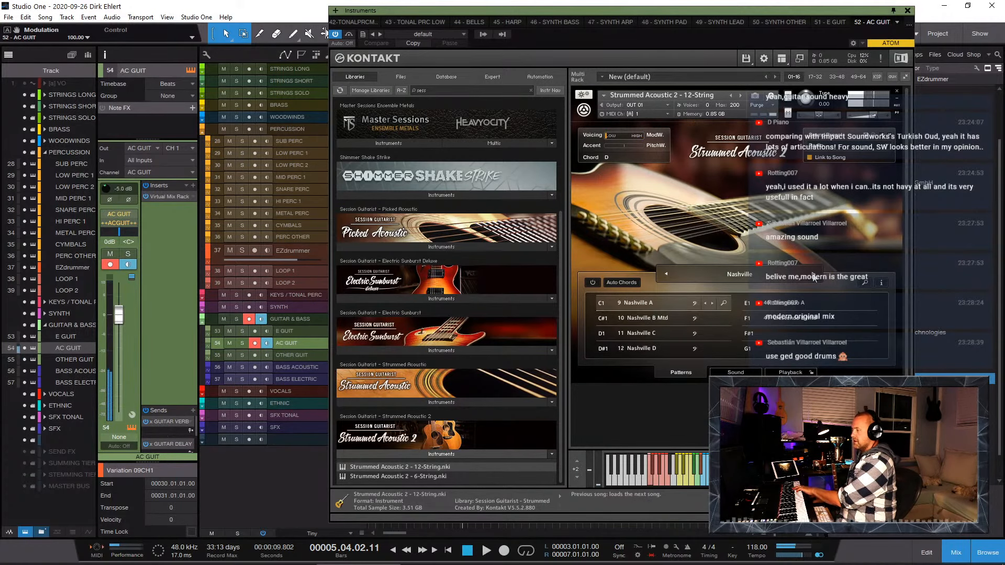
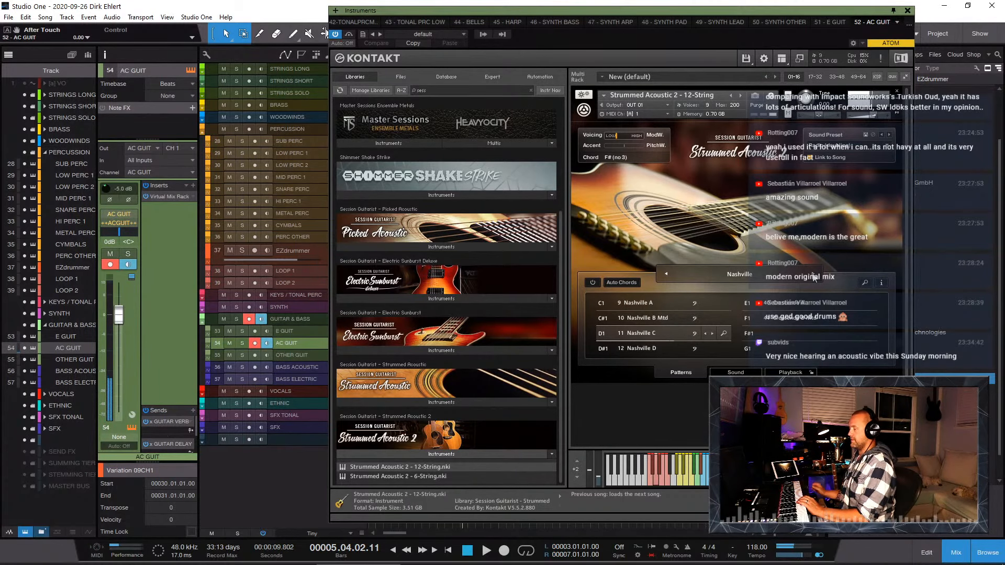
left_click(813, 278)
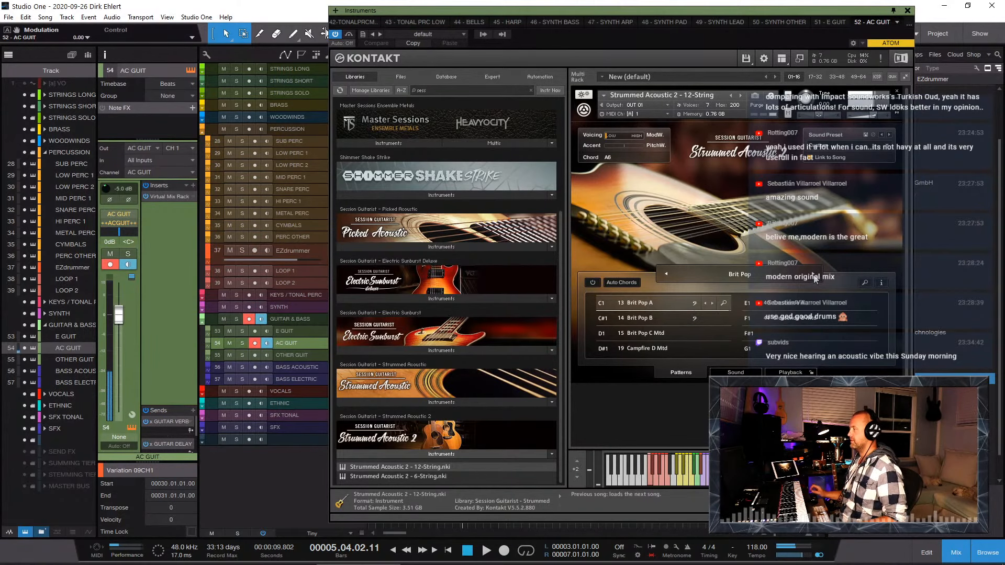
left_click_drag(612, 10, 1004, 32)
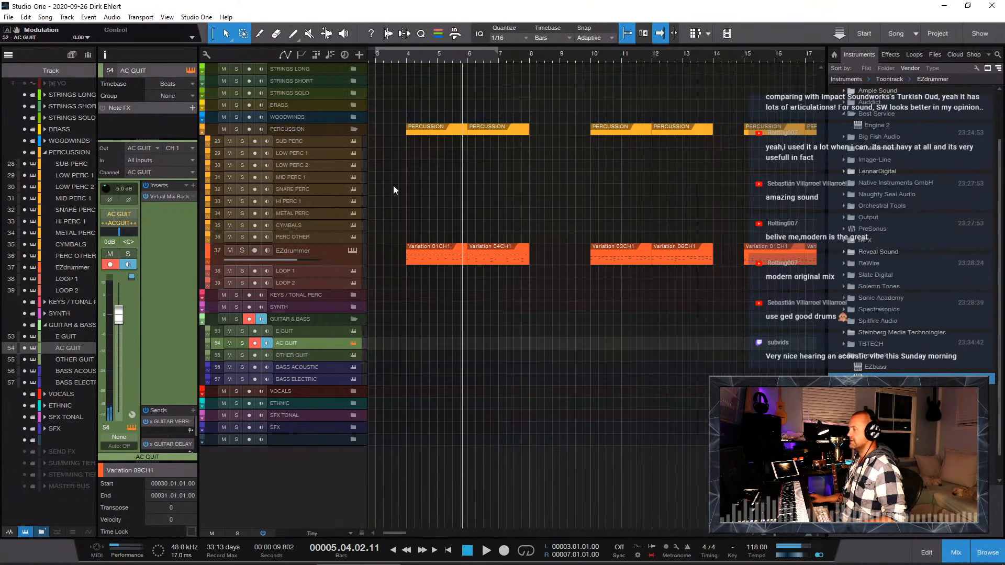
Step: Play the EZdrummer groove from bar 4 to bar 7 while trying the 12-string guitar against it
left_click(404, 56)
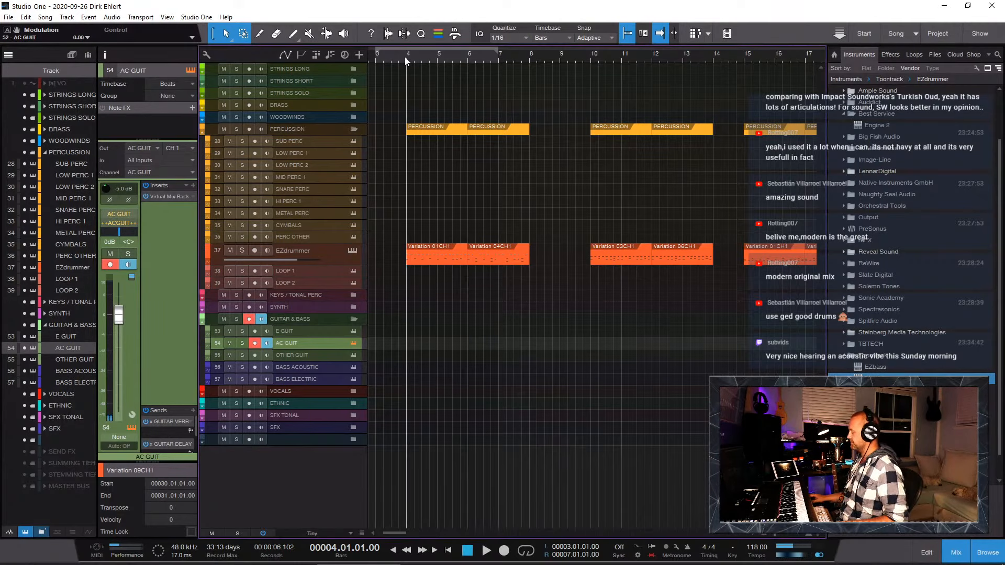
key("space")
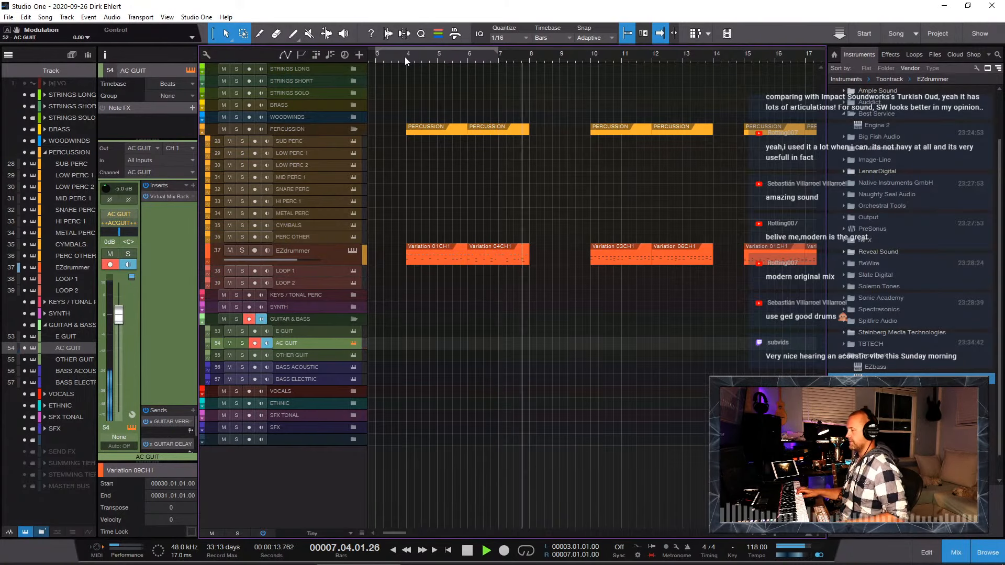
key("space")
Step: Move all EZdrummer events from bar 10 onward together so that the first one starts at bar 35
key("w")
key("w")
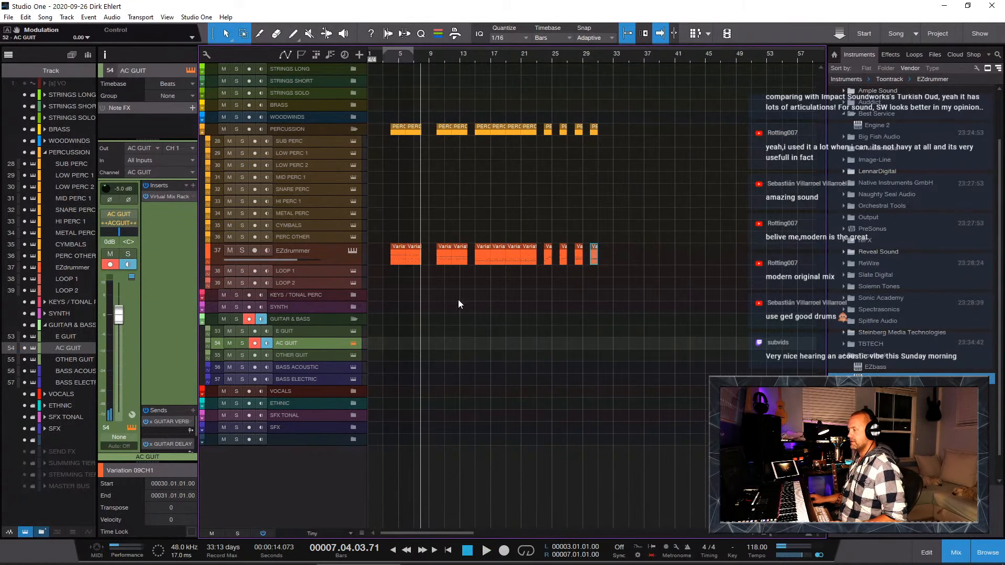
left_click_drag(444, 302, 682, 99)
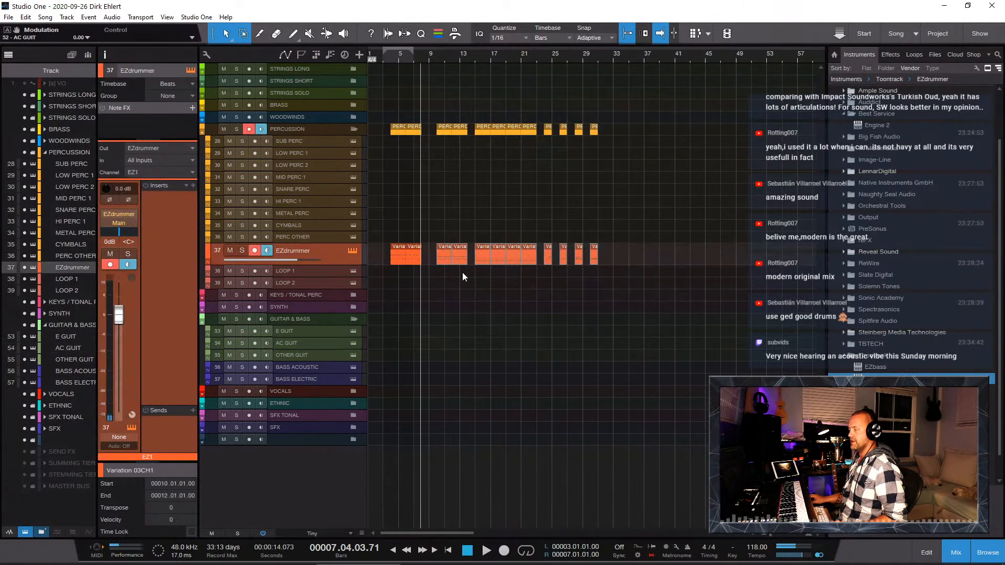
left_click_drag(444, 260, 640, 254)
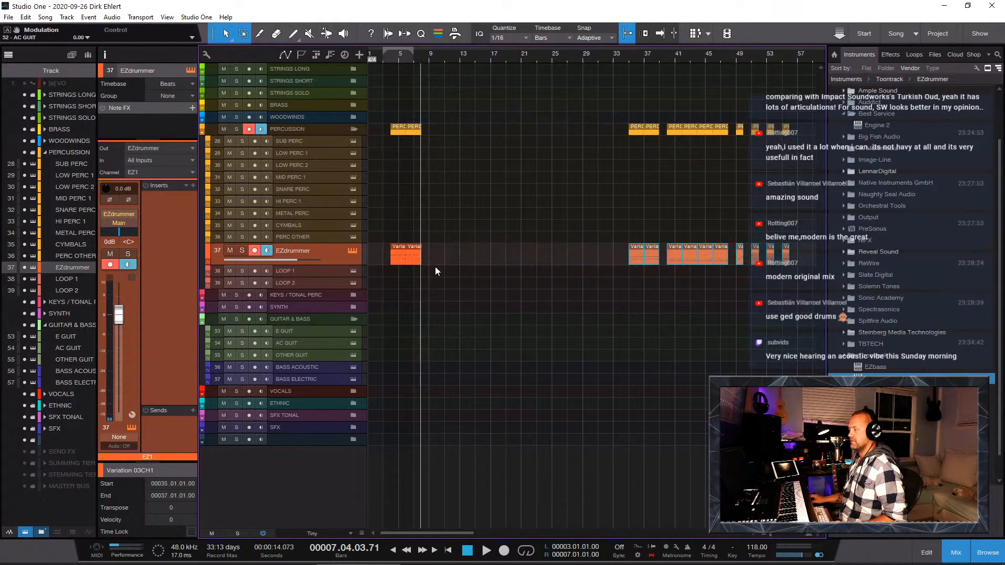
Step: Duplicate the Variation 01 and 04 grooves directly behind the originals to fill bars 8 to 12, and reselect the AC GUIT track
left_click(400, 247)
key("d")
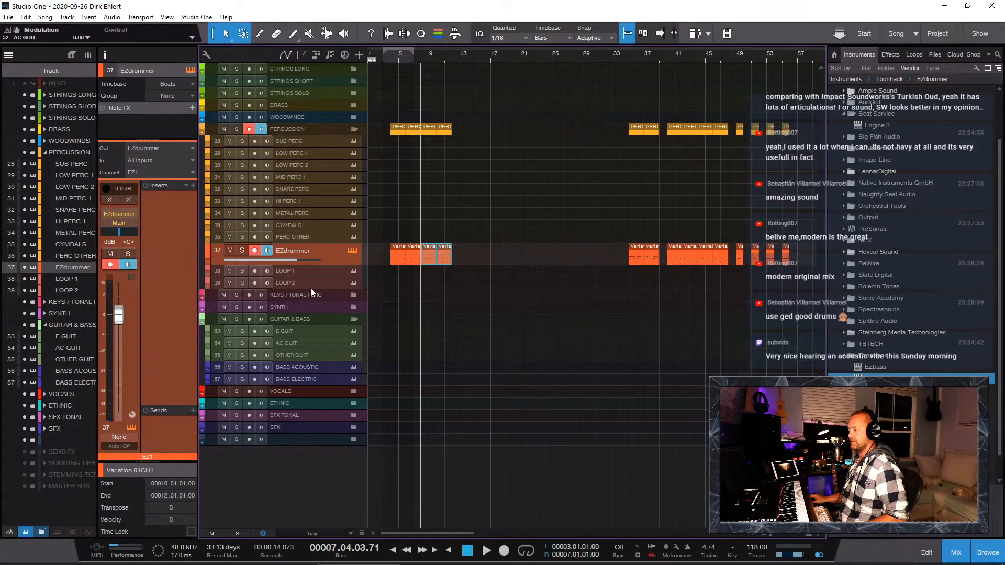
left_click(300, 341)
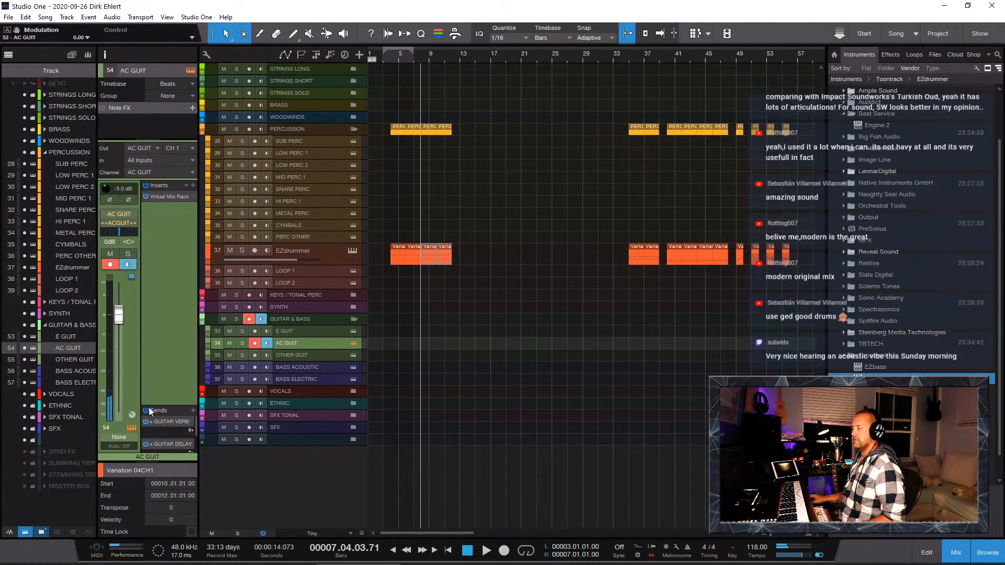
Step: Duplicate the four EZdrummer clips spanning bars 4 to 12 so the pattern continues to bar 20, and play the song from bar 4
left_click_drag(382, 235, 456, 267)
key("d")
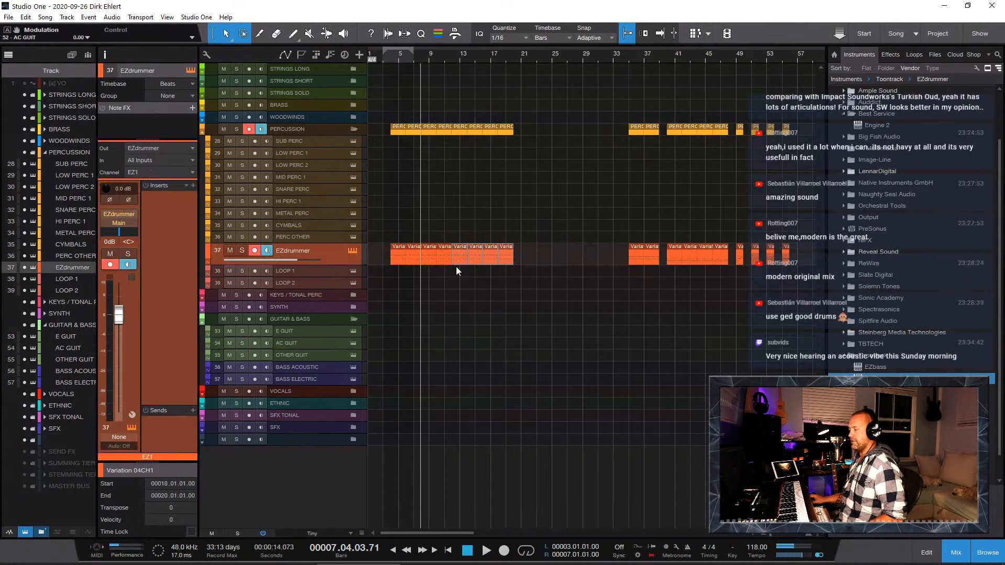
left_click(389, 58)
key("space")
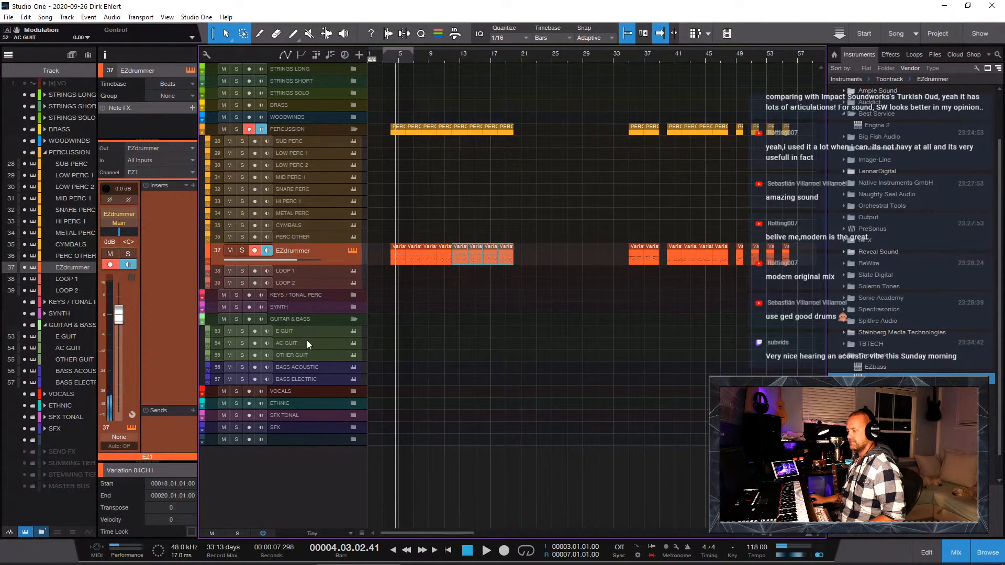
Step: Make AC GUIT the armed track, rehearse the guitar over the drums from bar 4, and return the playhead to the beginning
left_click(306, 343)
left_click(389, 59)
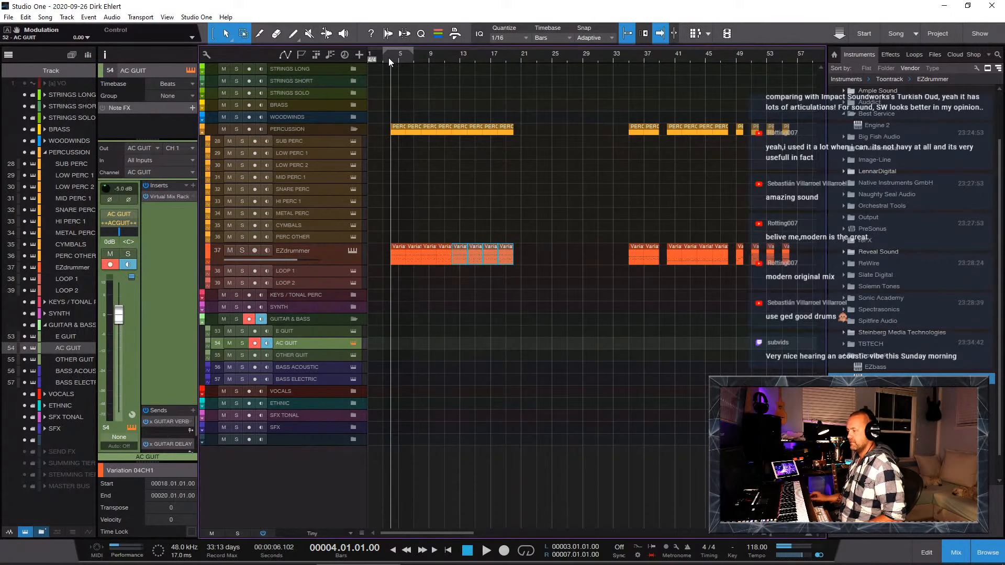
key("space")
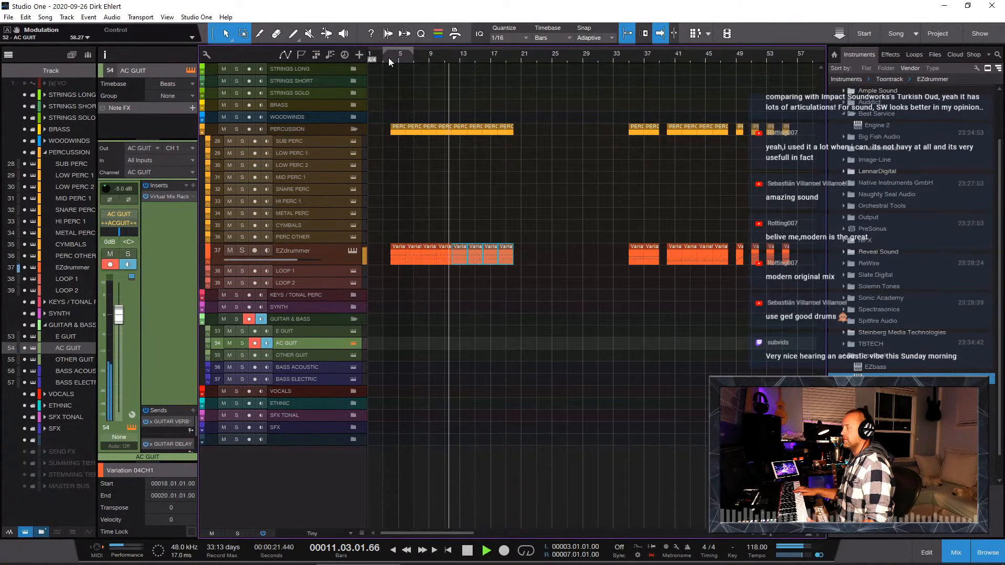
key("space")
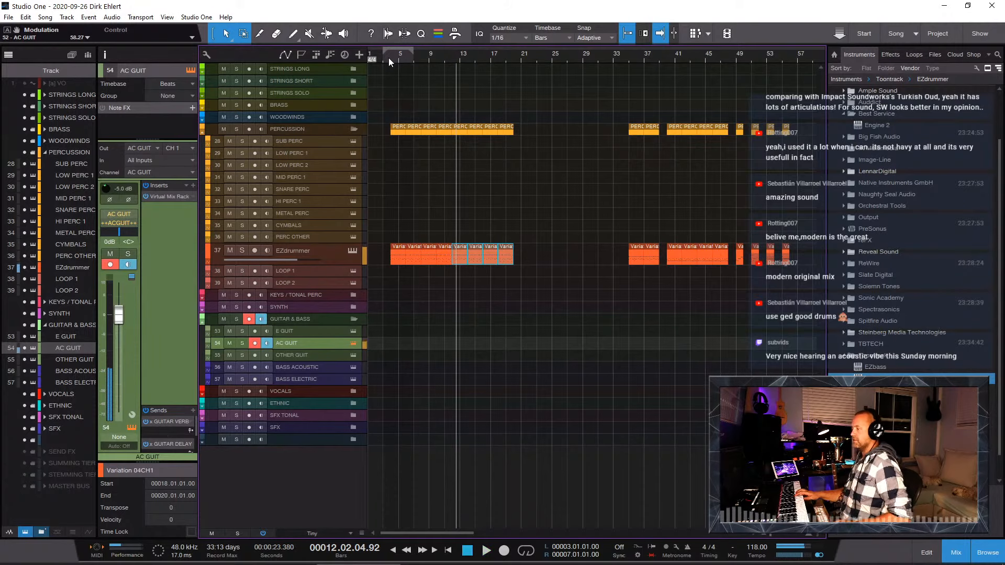
key("End")
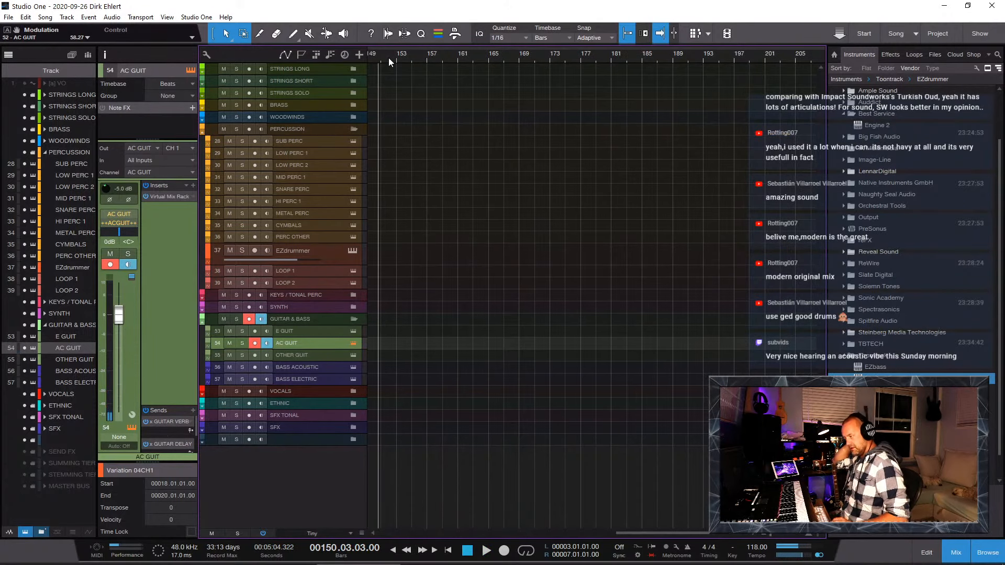
key("Home")
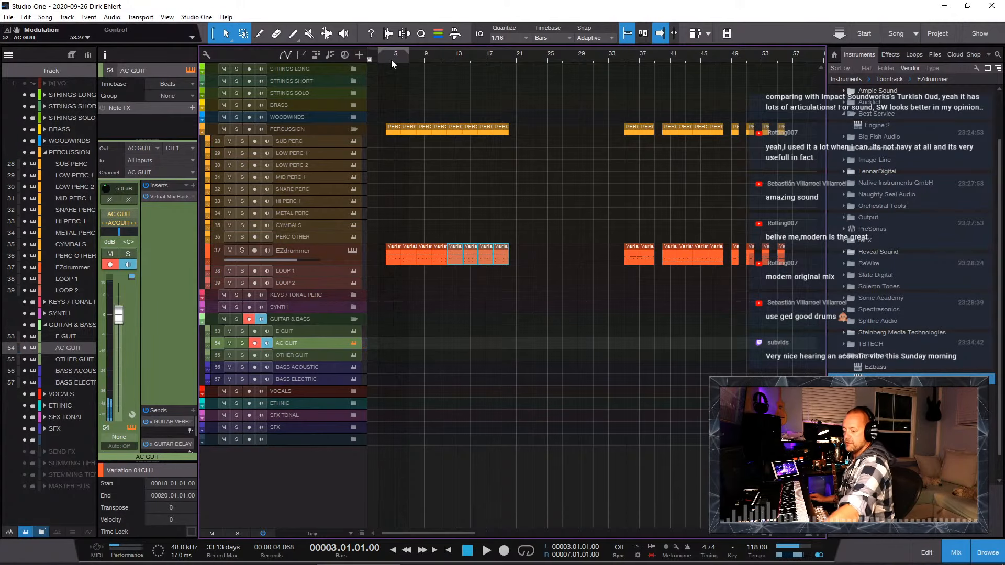
Step: Bring up the VMPK on-screen piano keyboard from the desktop and switch back to Studio One
left_click(3, 558)
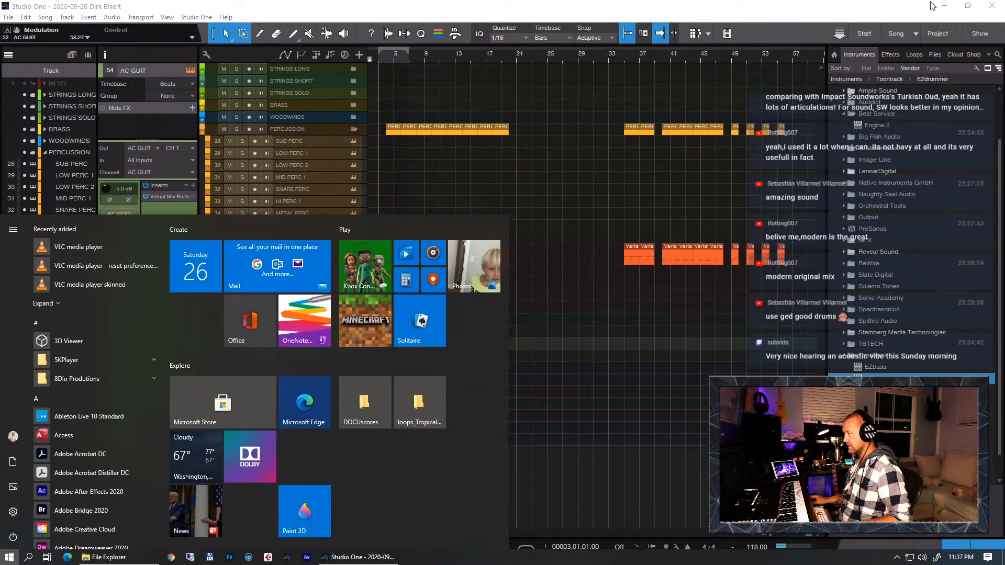
left_click(943, 5)
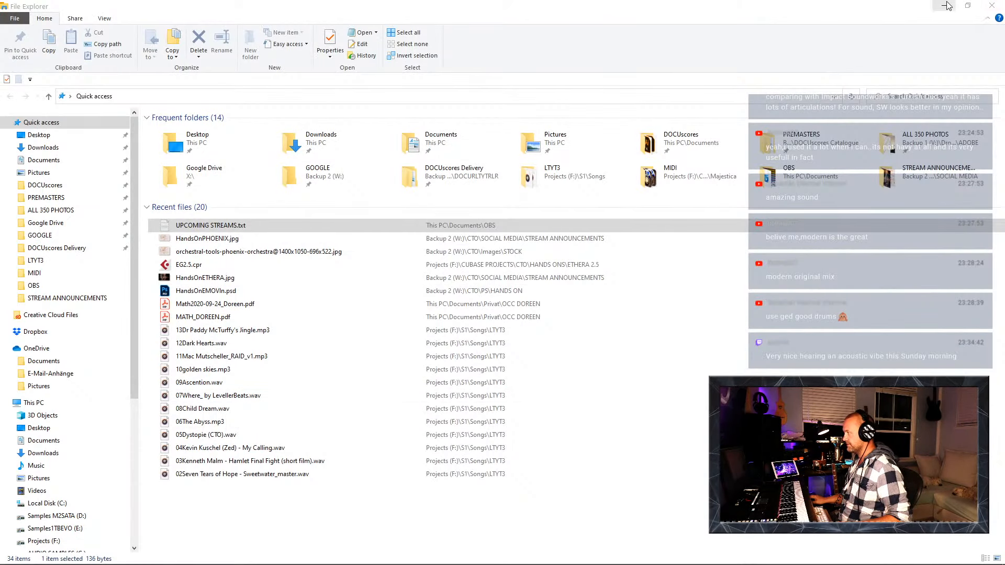
left_click(946, 5)
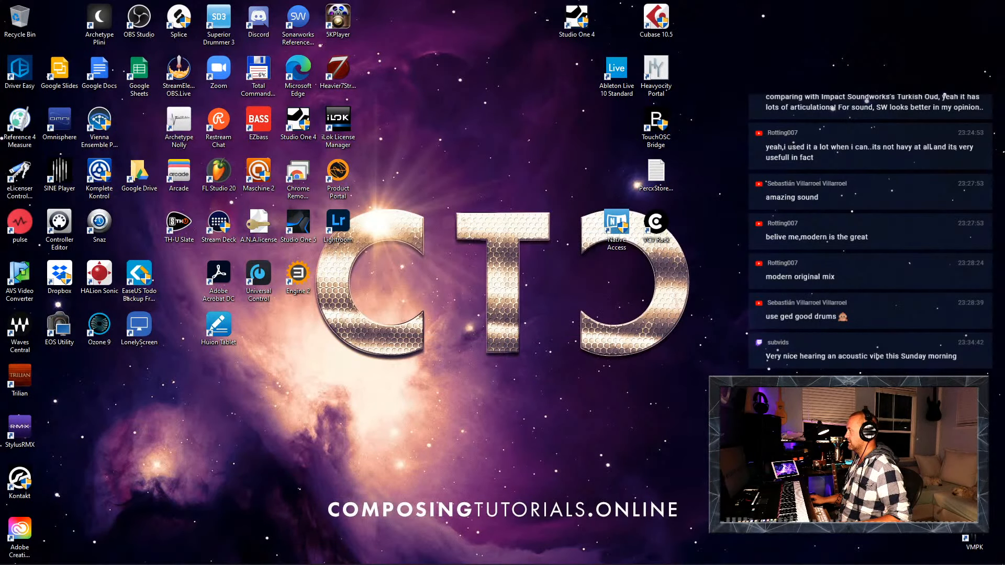
mouse_move(908, 558)
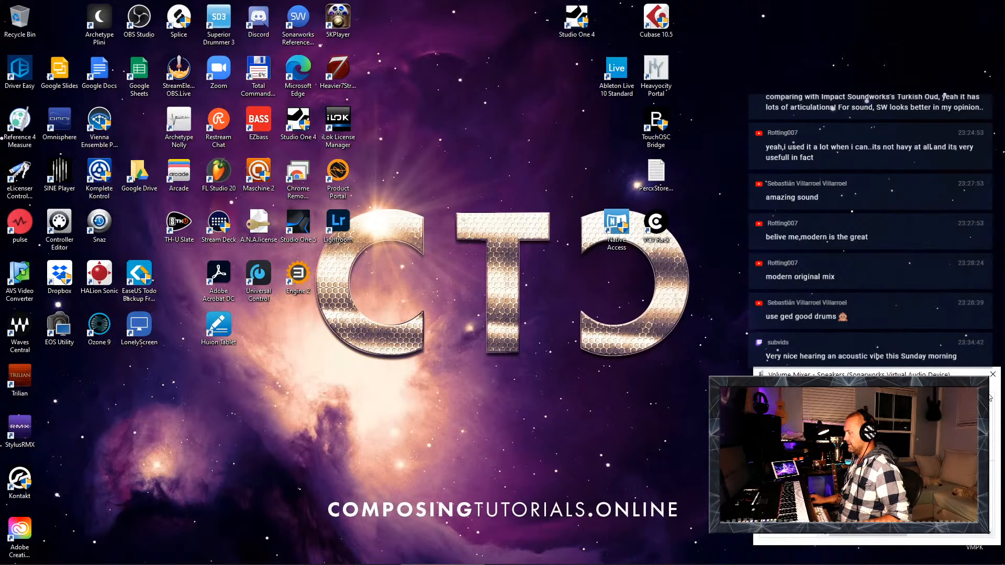
left_click(992, 374)
mouse_move(195, 559)
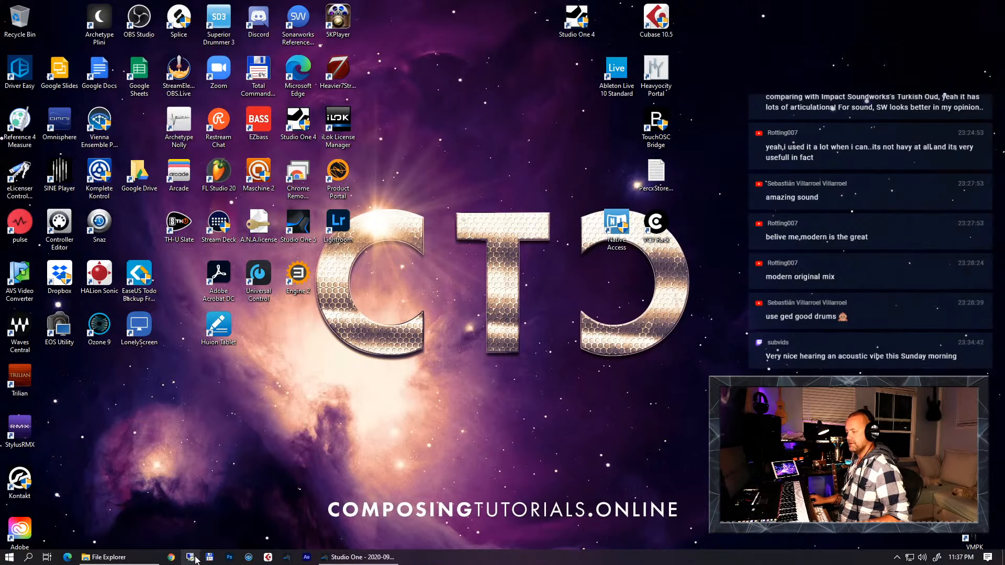
left_click(343, 556)
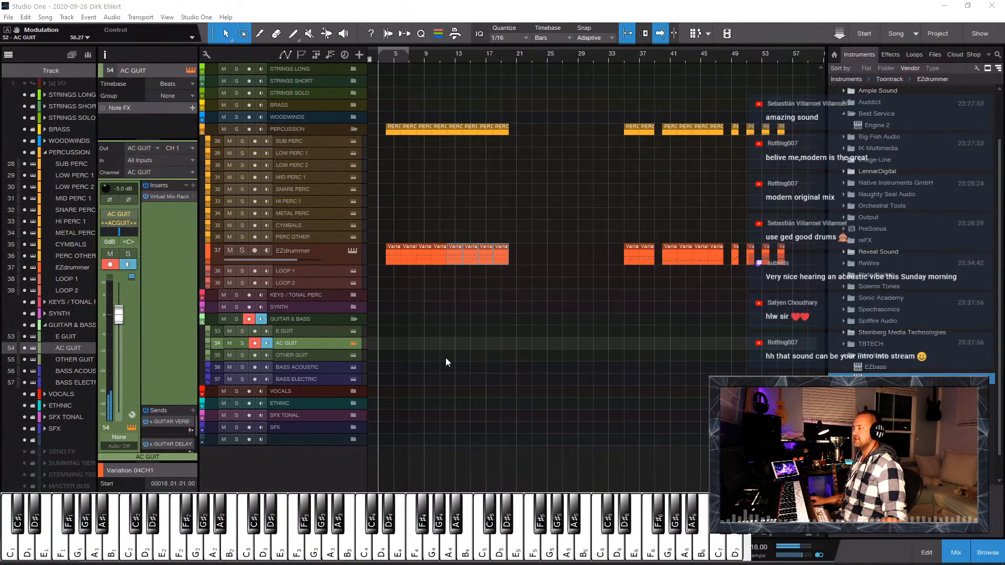
left_click(377, 58)
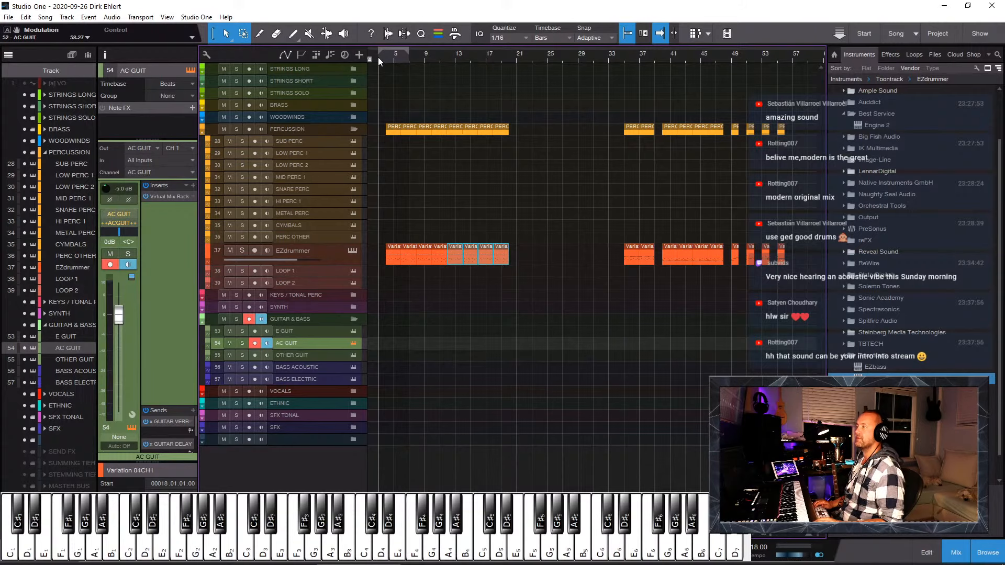
key("KP_Multiply")
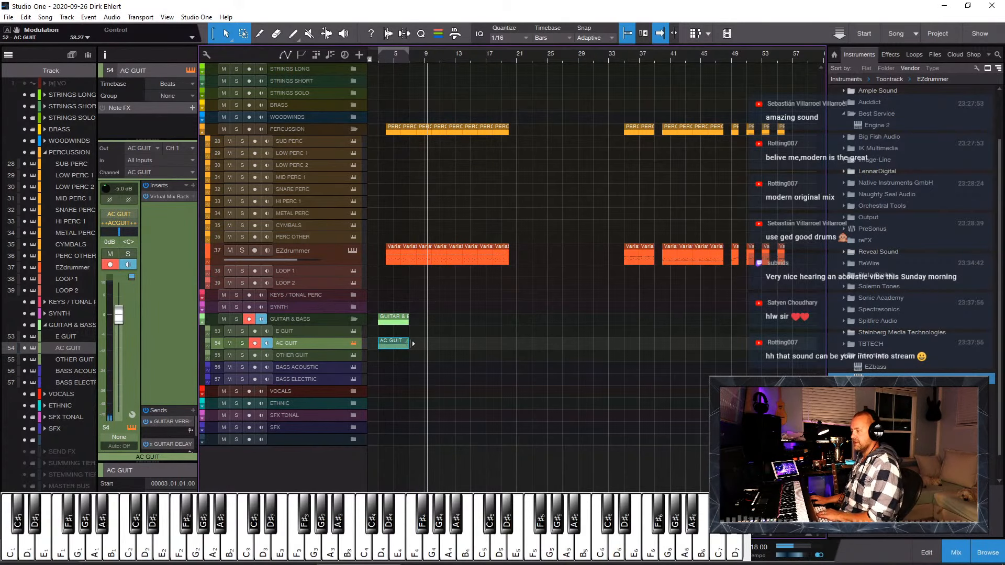
key("Delete")
Step: Record an acoustic guitar part on the AC GUIT track over the drums, starting from the loop start at bar 3 and stopping around bar 12
key("KP_1")
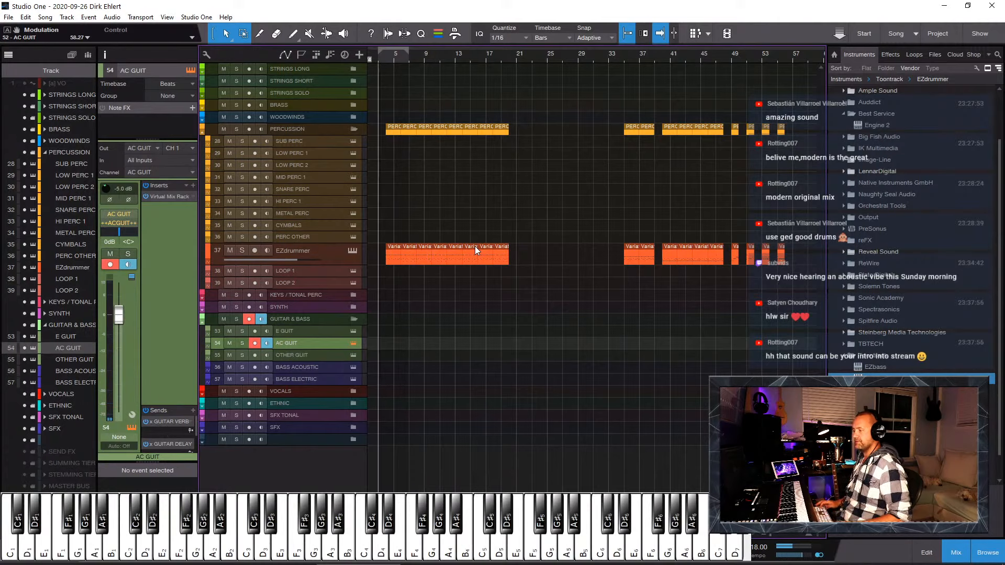
key("KP_Multiply")
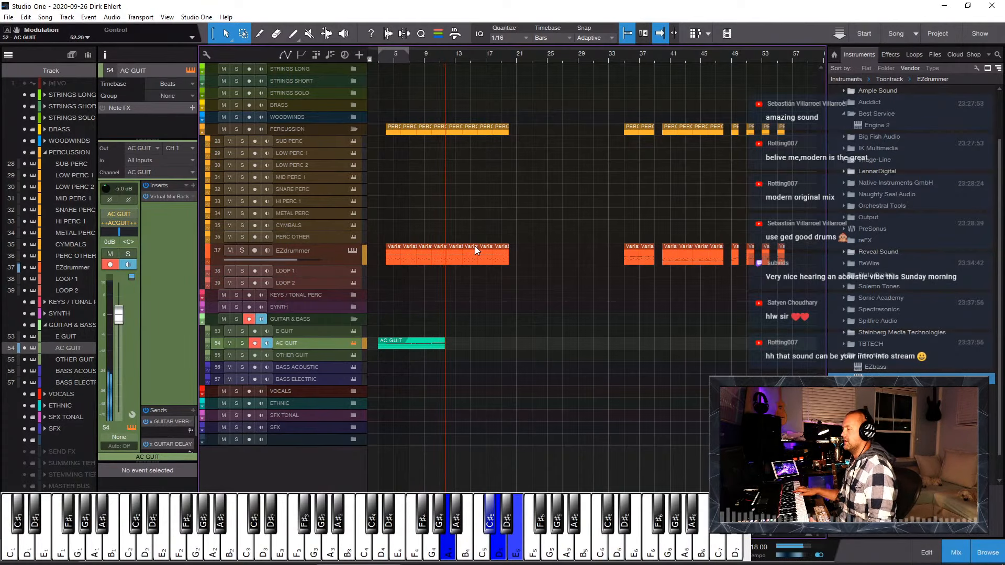
key("space")
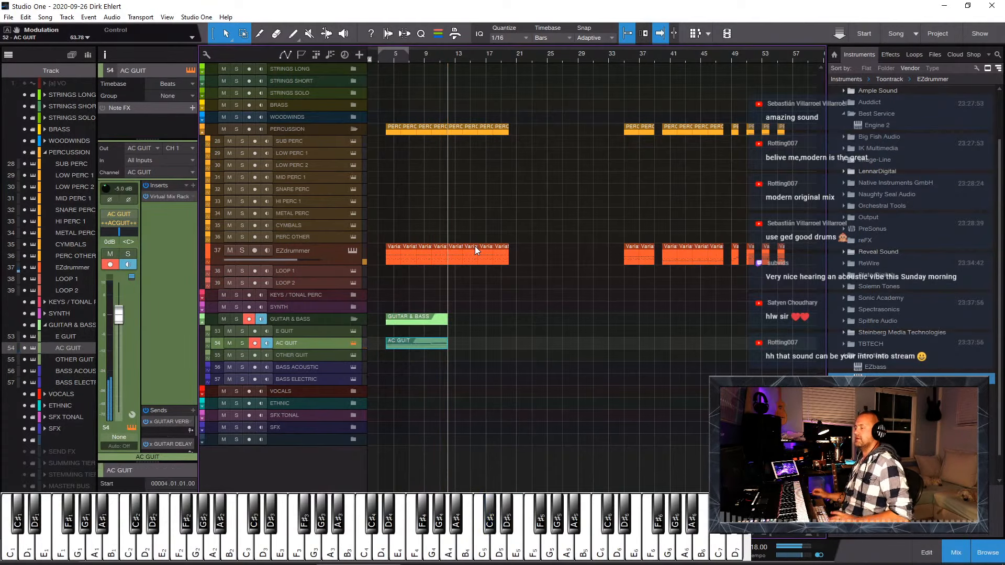
Step: Open the recorded AC GUIT clip for note editing and set its quantize value to 1/4
double_click(419, 346)
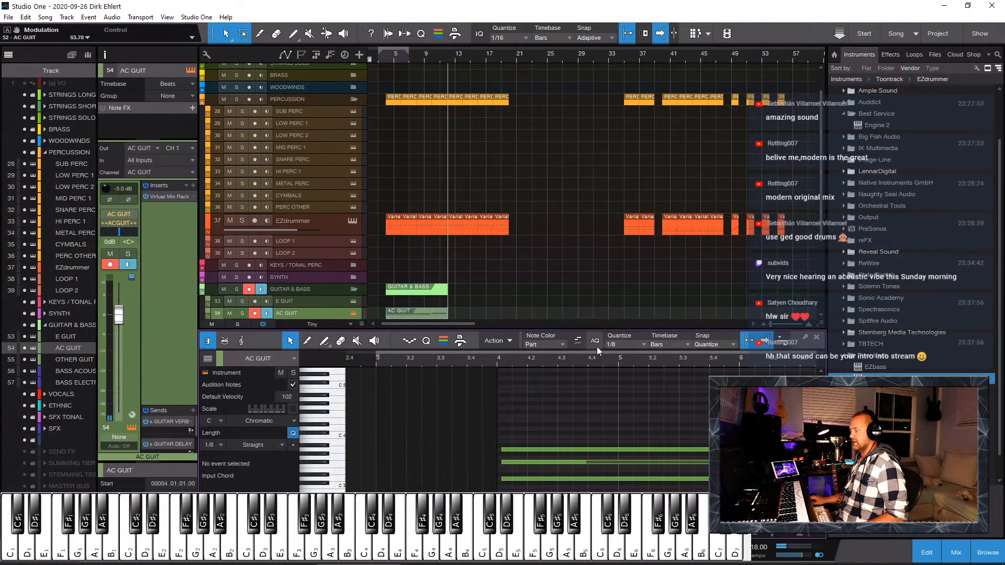
left_click(620, 346)
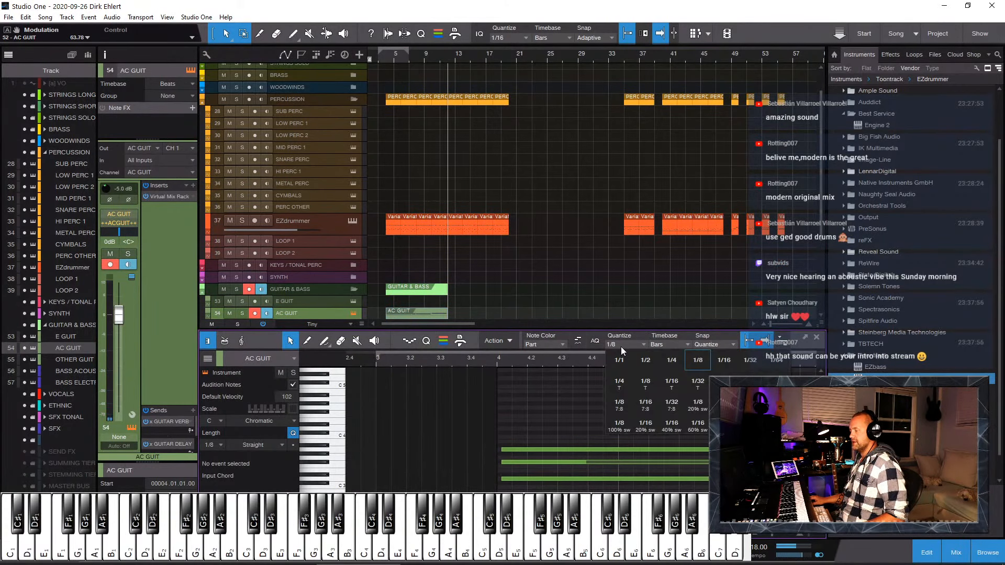
left_click(679, 363)
key("w")
key("w")
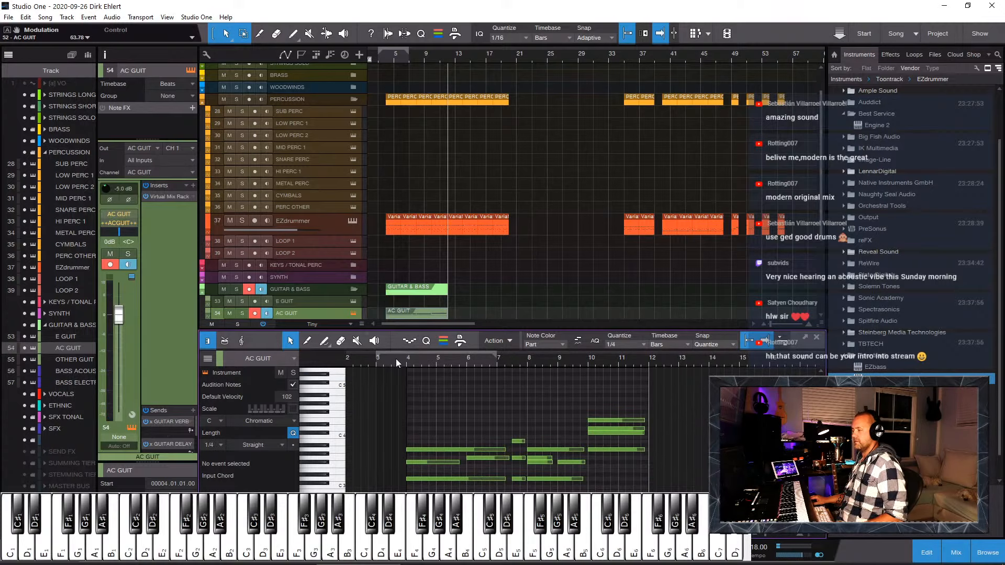
Step: Play back the recorded guitar part from just before bar 4 and review its notes
left_click(397, 361)
scroll(574, 410, "down", 2)
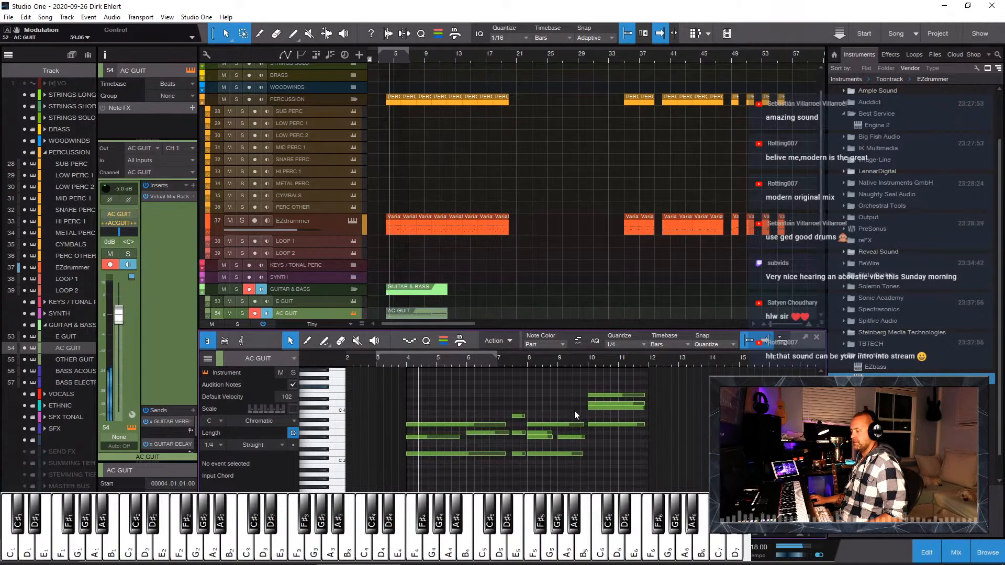
scroll(573, 410, "down", 4)
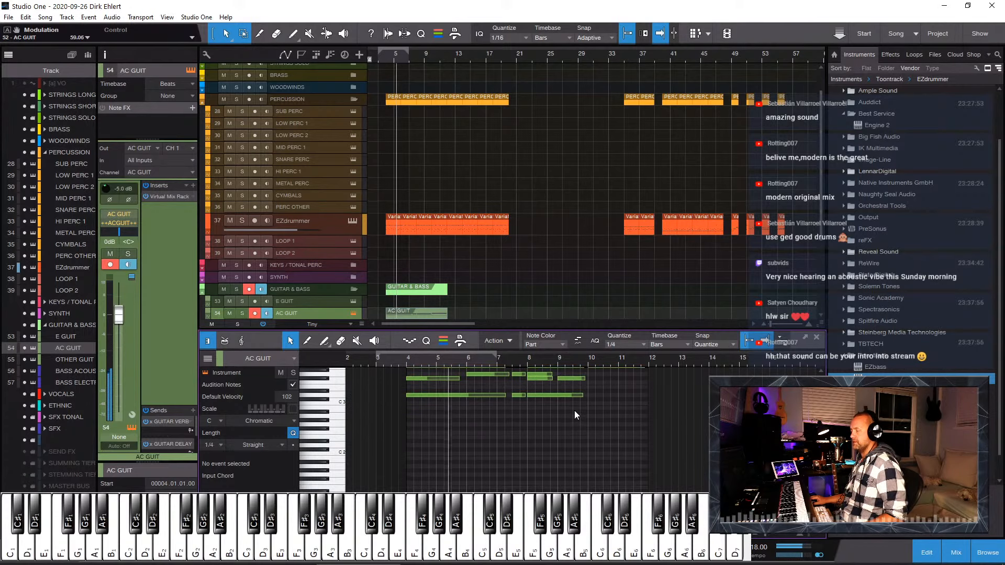
scroll(574, 410, "up", 3)
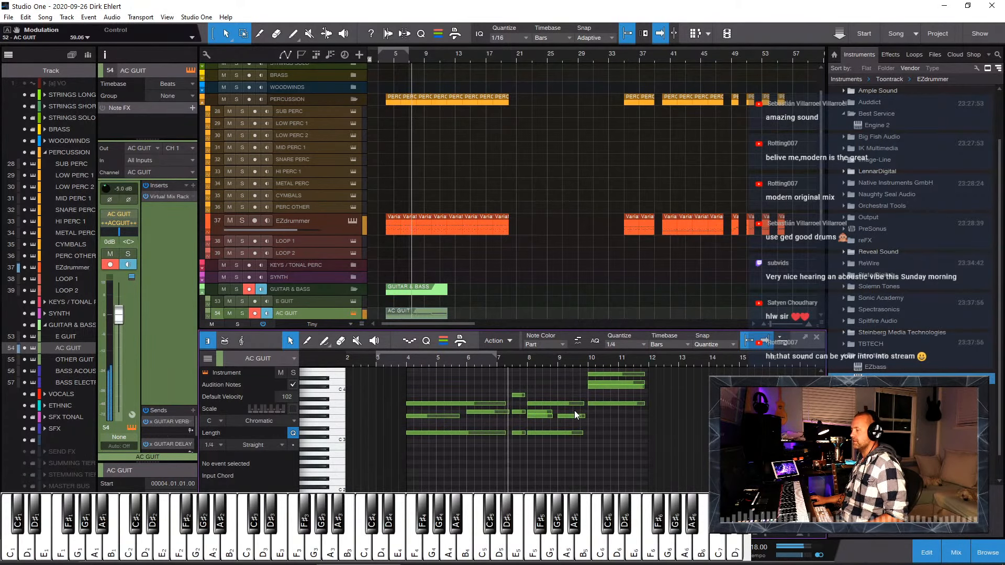
Step: Extend the upper held note towards beat 7.3 and raise the lowest note of the chord at 7.3 an octave to D4
scroll(524, 410, "up", 4)
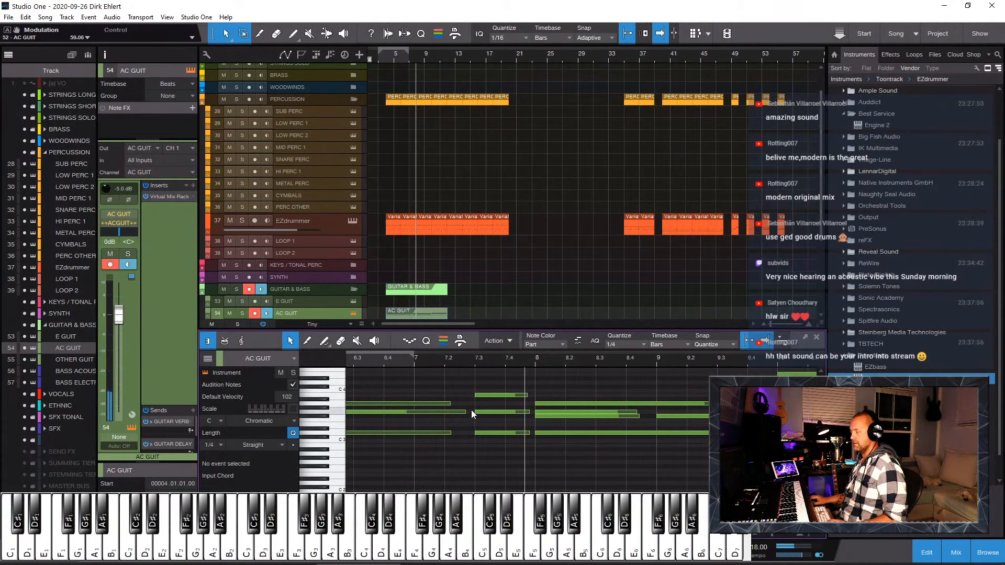
left_click_drag(450, 404, 495, 448)
key("shift+Up")
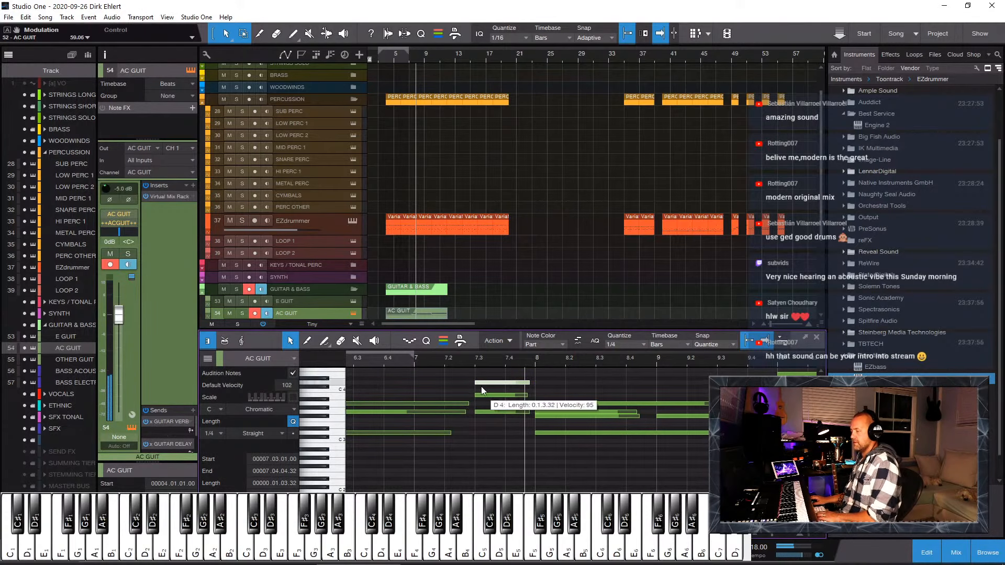
Step: Lengthen the G3 and lowest held notes to end just before beat 7.3, and delete the chord note directly below D4
left_click(478, 395)
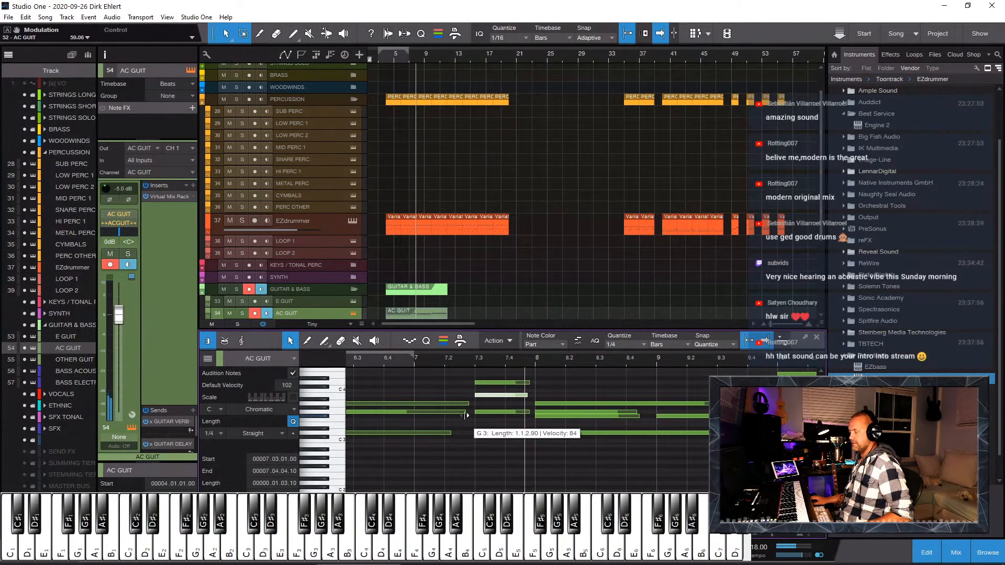
left_click_drag(465, 416, 471, 436)
left_click(487, 396)
key("Delete")
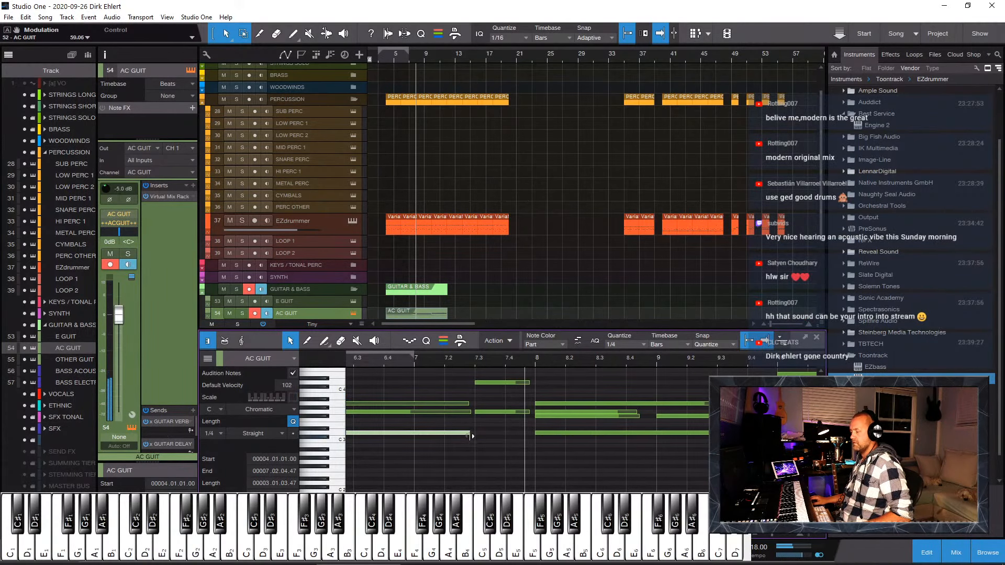
Step: Play the edited guitar part from bar 6 to check the changed chord, and clear the note selection
key("w")
key("w")
left_click(468, 361)
key("space")
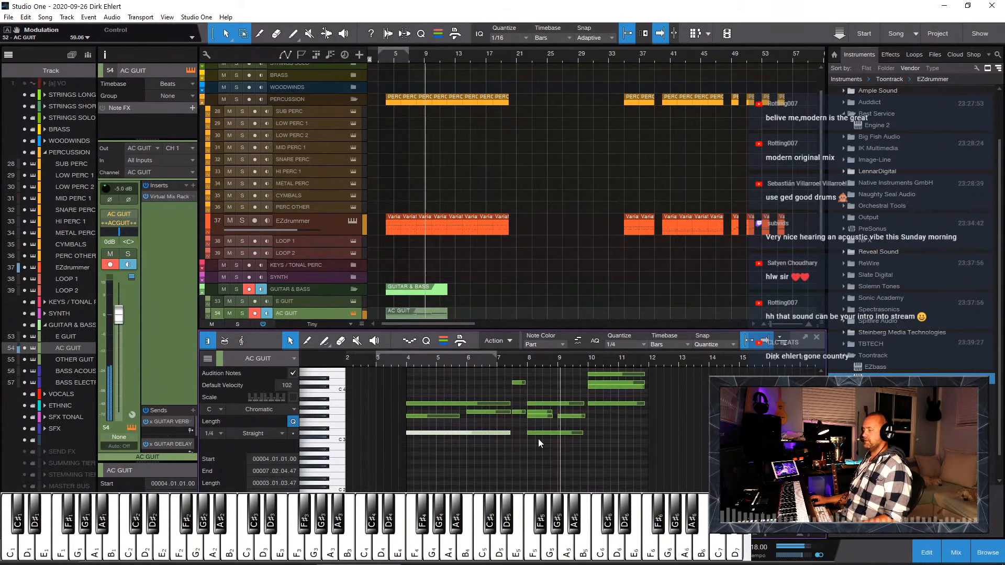
left_click(617, 470)
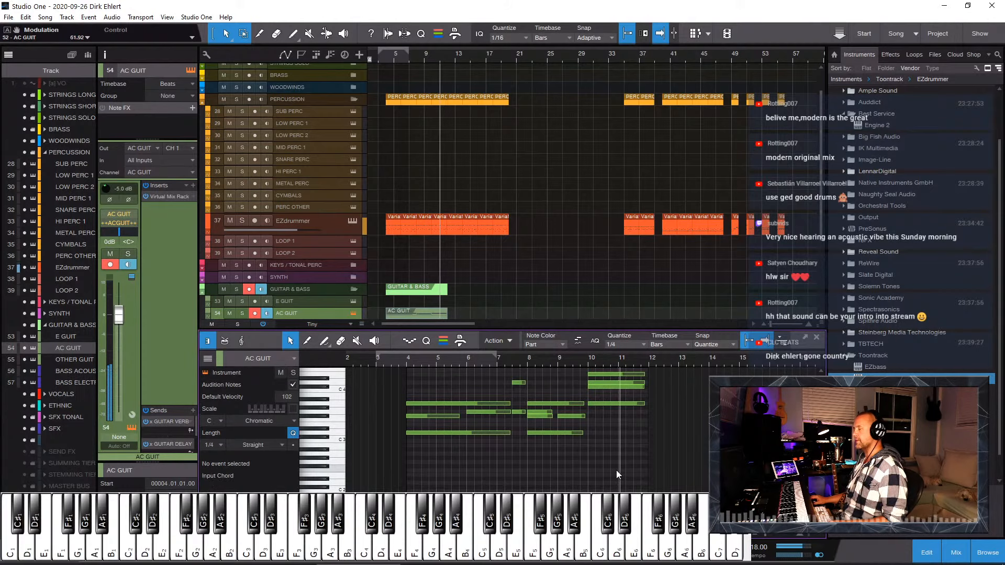
Step: Close the note editor, duplicate the AC GUIT clip and move the copy to start at bar 12, directly after the original
key("F2")
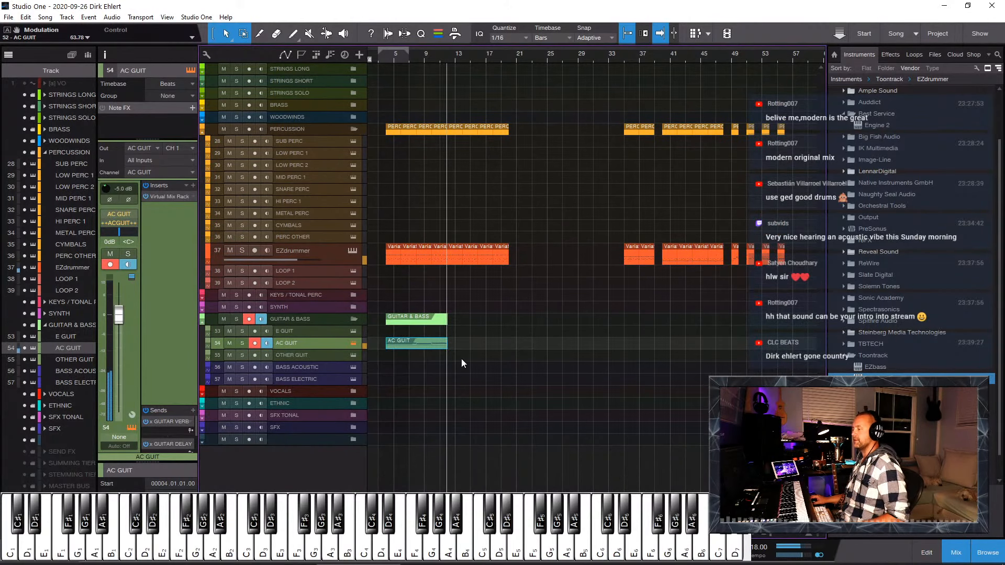
key("e")
key("f")
key("d")
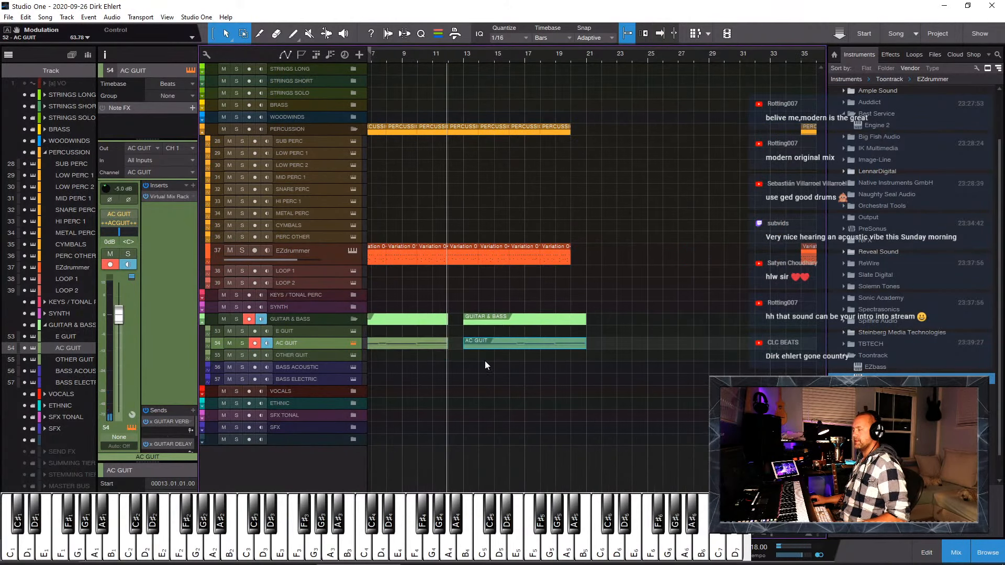
key("w")
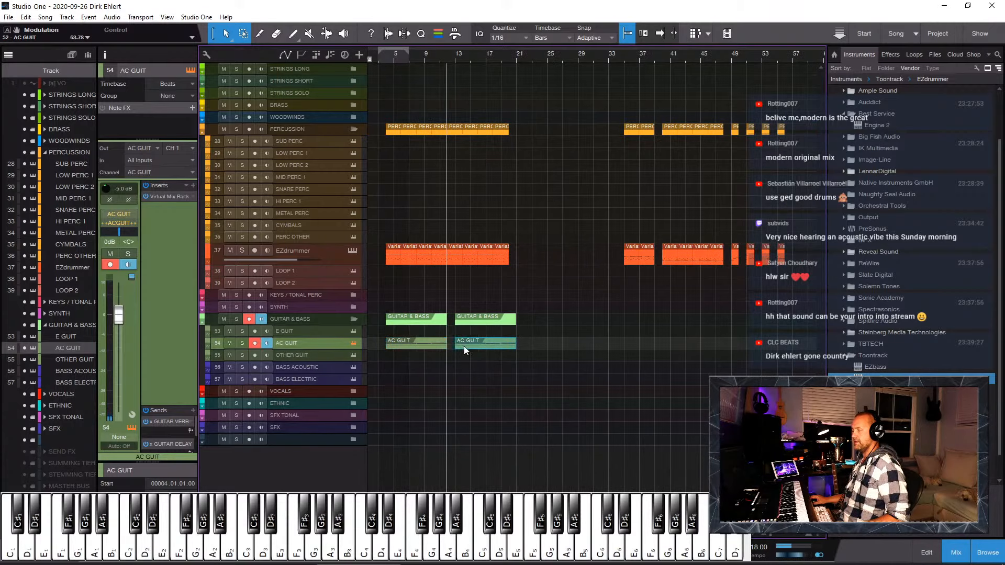
left_click_drag(463, 346, 457, 348)
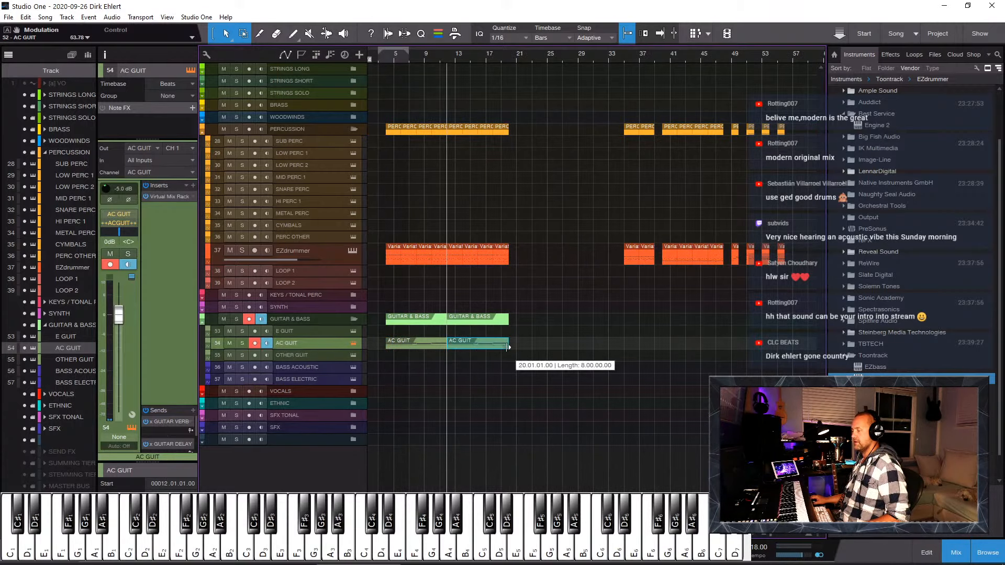
key("space")
key("e")
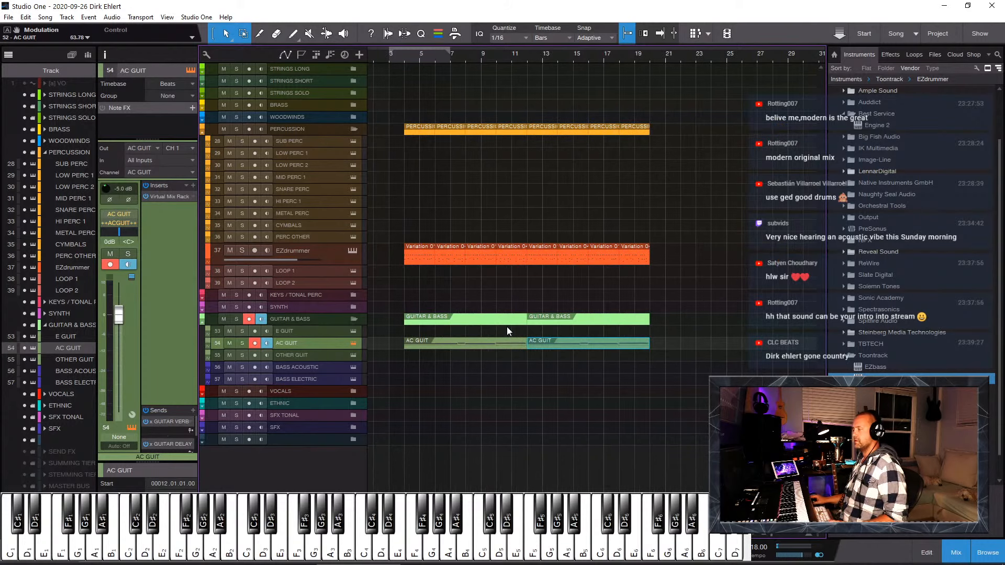
Step: Audition the spare EZdrummer clips around bars 55, 53 and 51 to choose a fill
key("w")
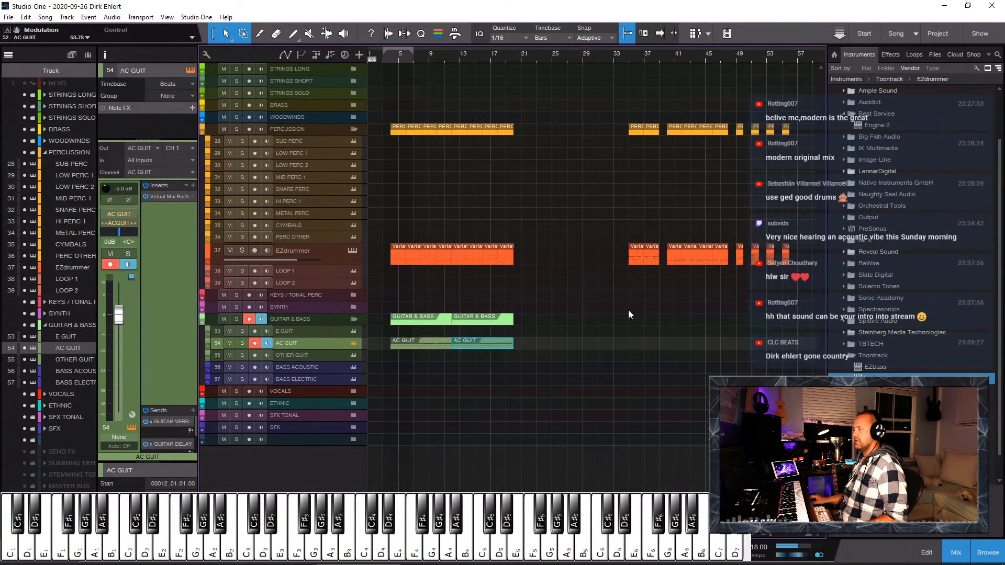
left_click(783, 61)
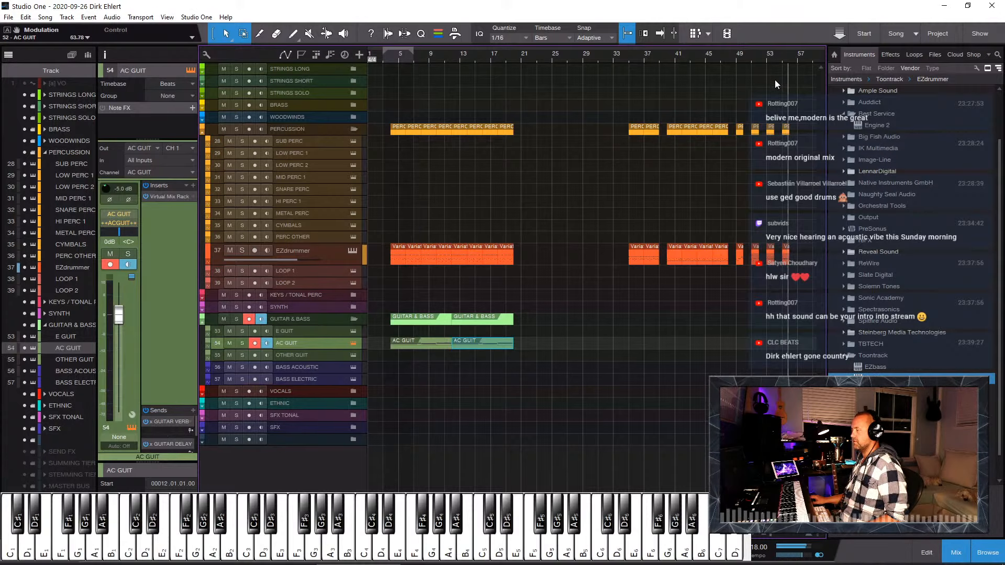
left_click(766, 59)
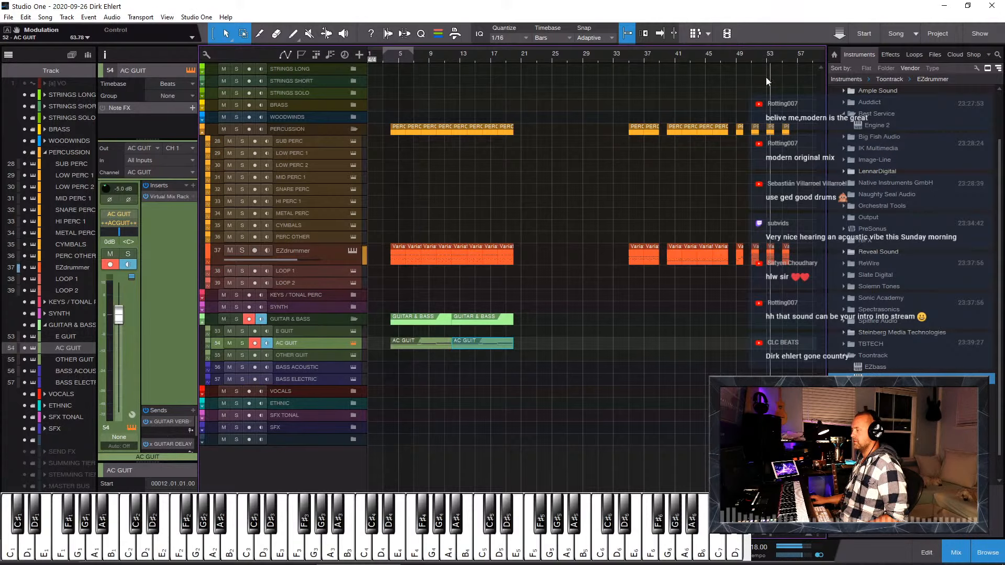
left_click(749, 57)
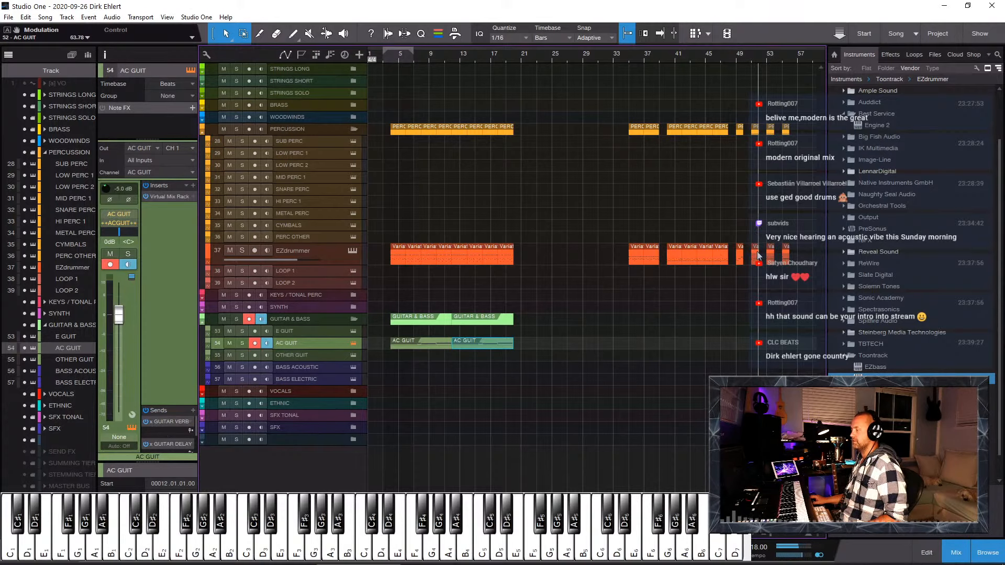
Step: Move the short EZdrummer clip from bar 51 to bar 3, ahead of the main pattern, and play the song from there
left_click(511, 266)
left_click(394, 254)
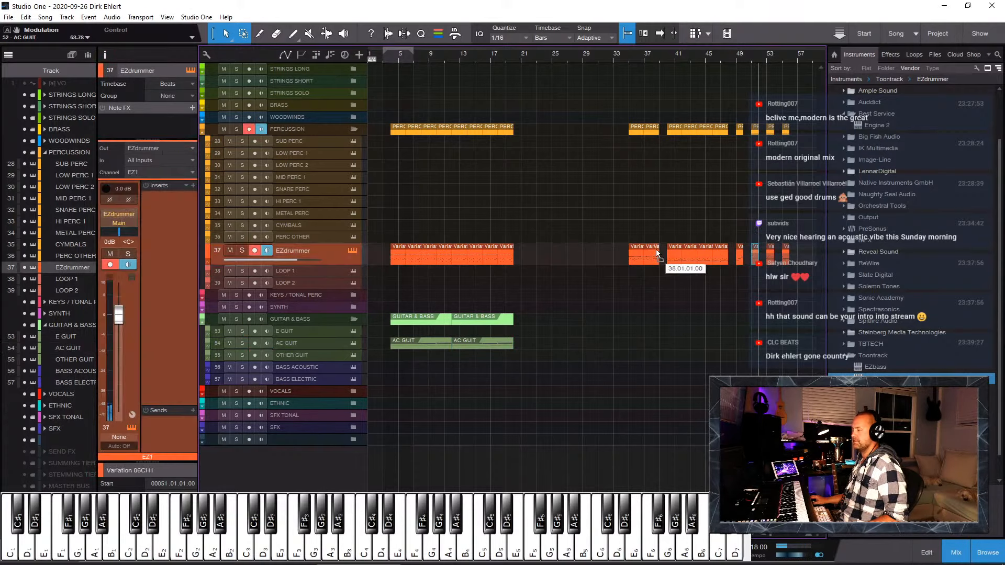
left_click_drag(385, 258, 381, 257)
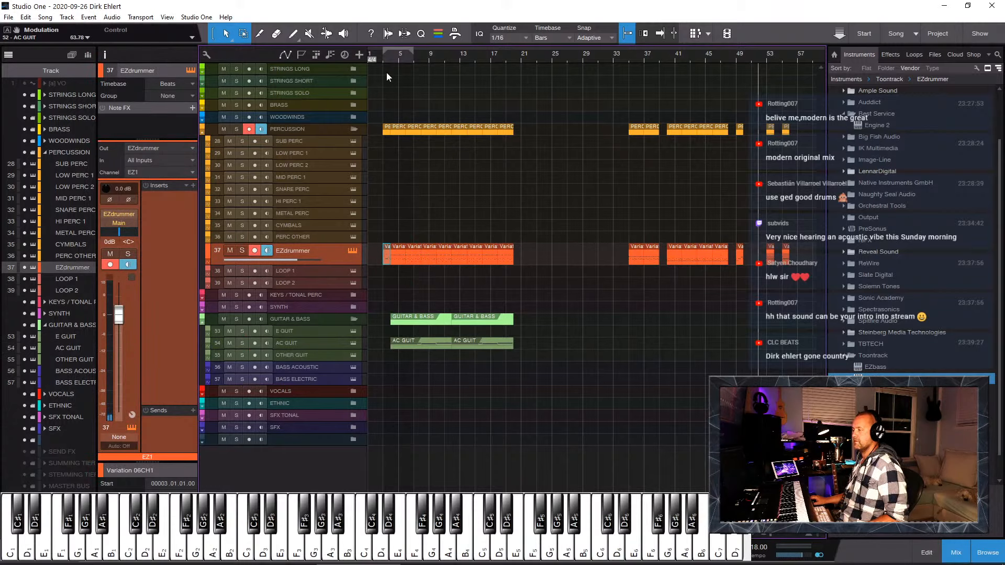
left_click(380, 58)
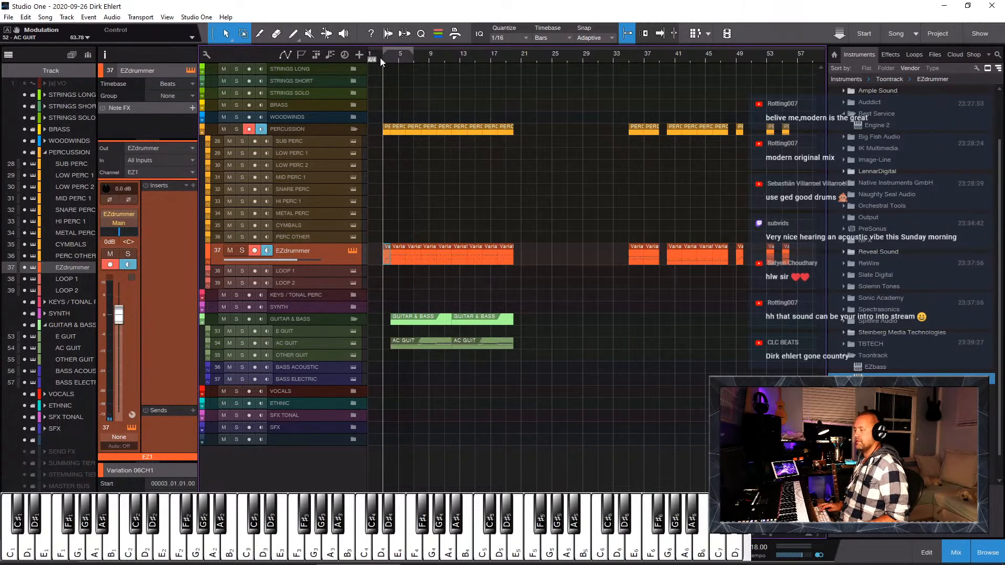
key("e")
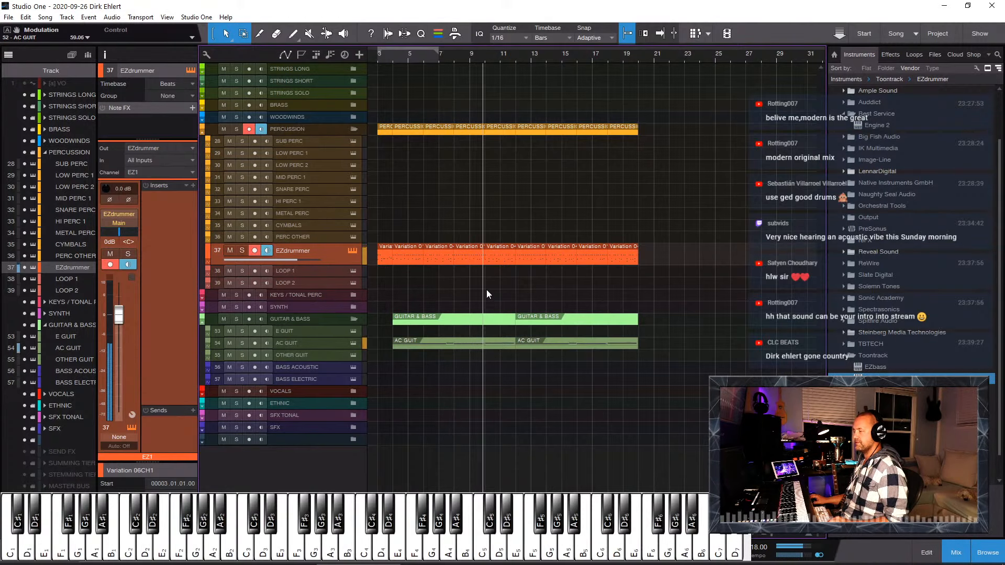
Step: Edit the EZdrummer clip at bar 12, changing the C#3 hit on its downbeat to C#2 with velocity 83
double_click(523, 258)
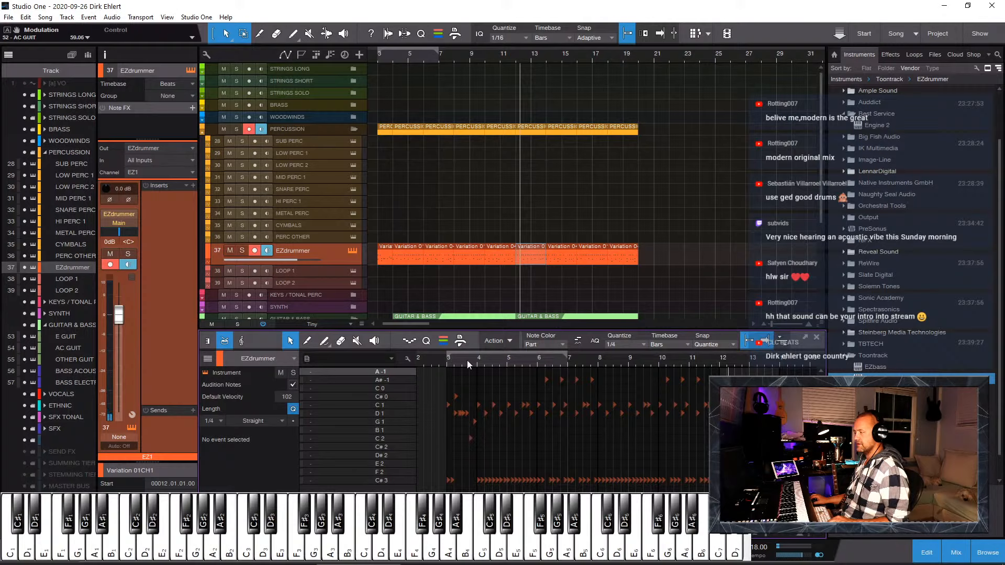
left_click_drag(718, 368, 662, 404)
left_click(664, 405)
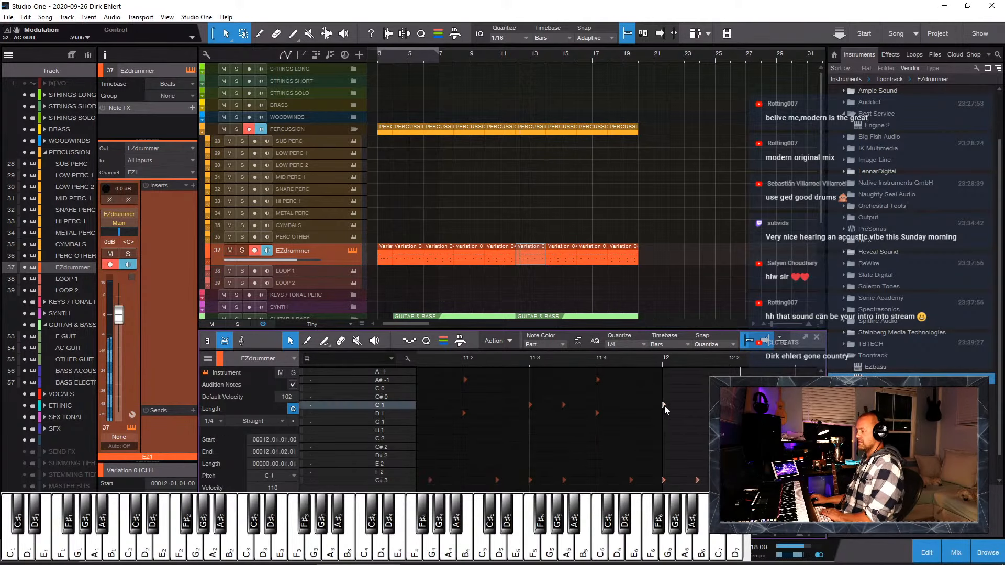
left_click(664, 480)
left_click(697, 478, "shift")
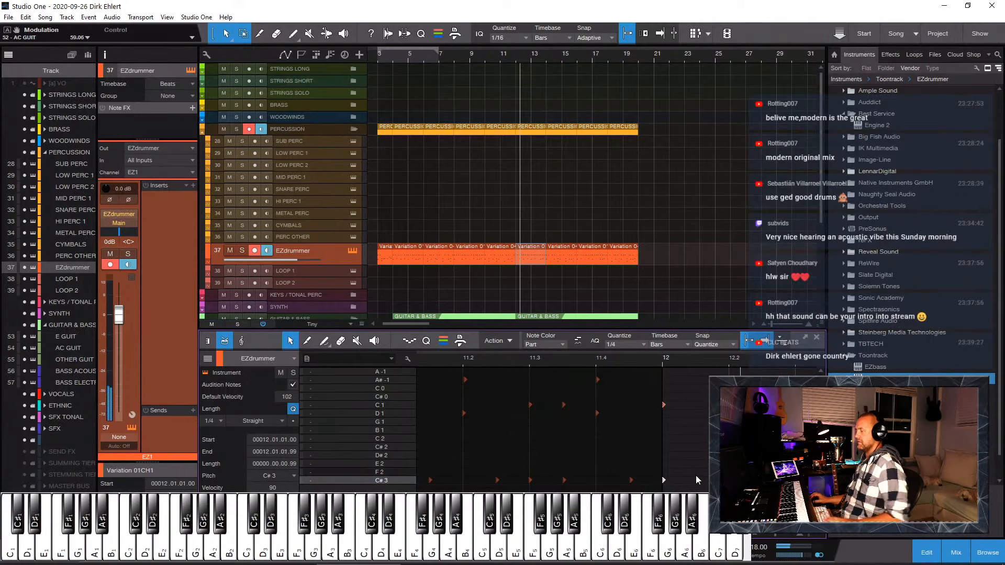
key("Delete")
key("Down")
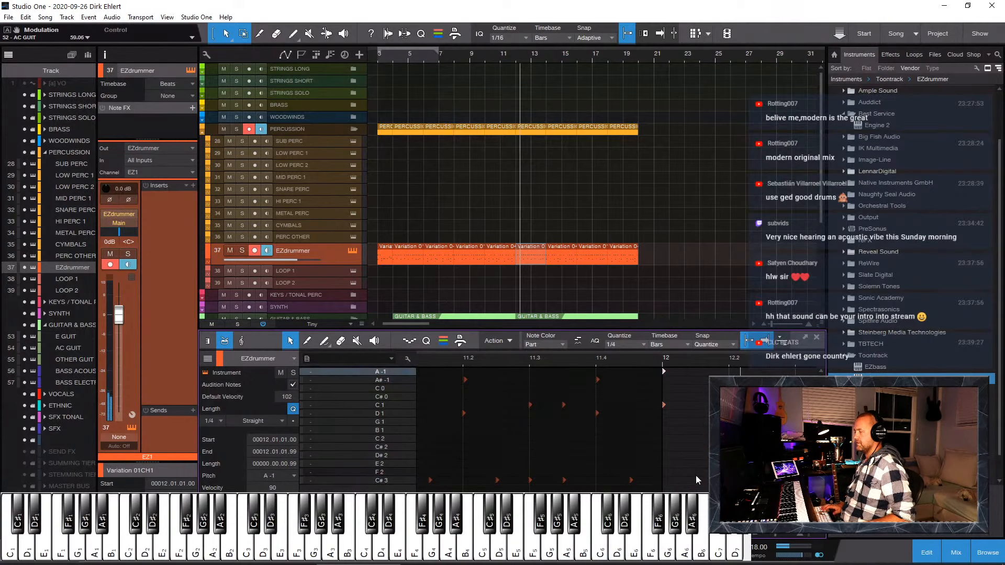
key("shift+Up")
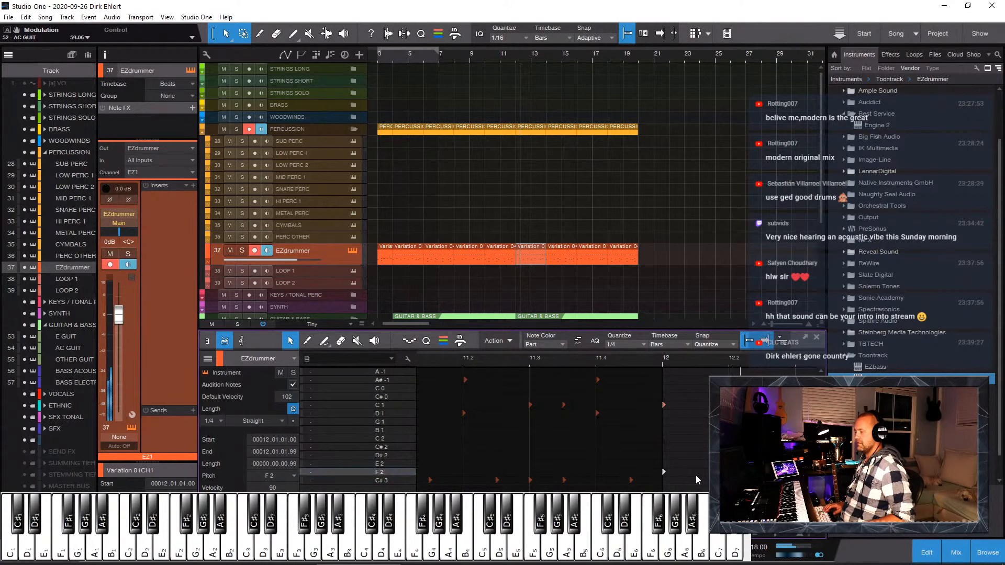
key("Up")
key("Down")
key("Down")
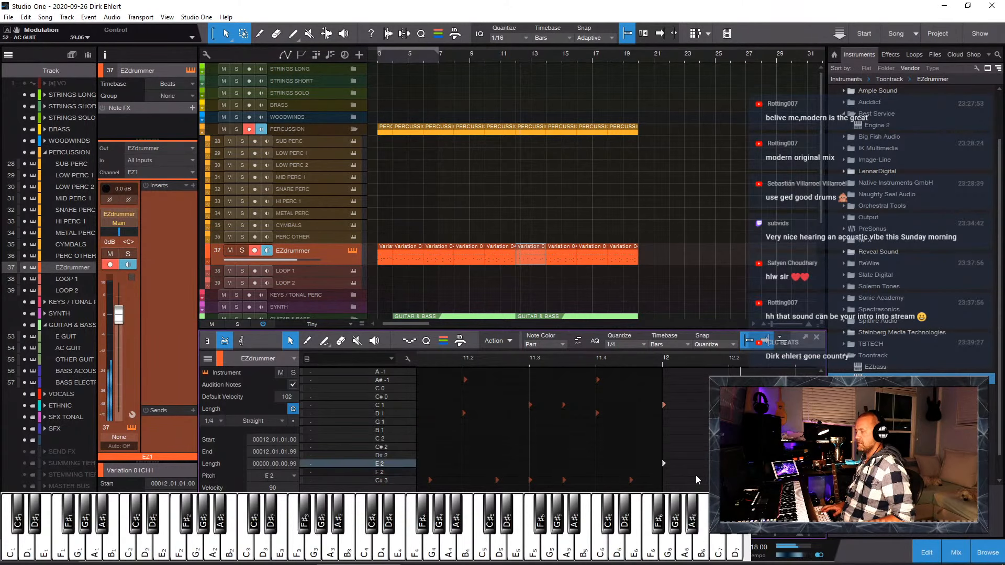
key("Down")
key("Down")
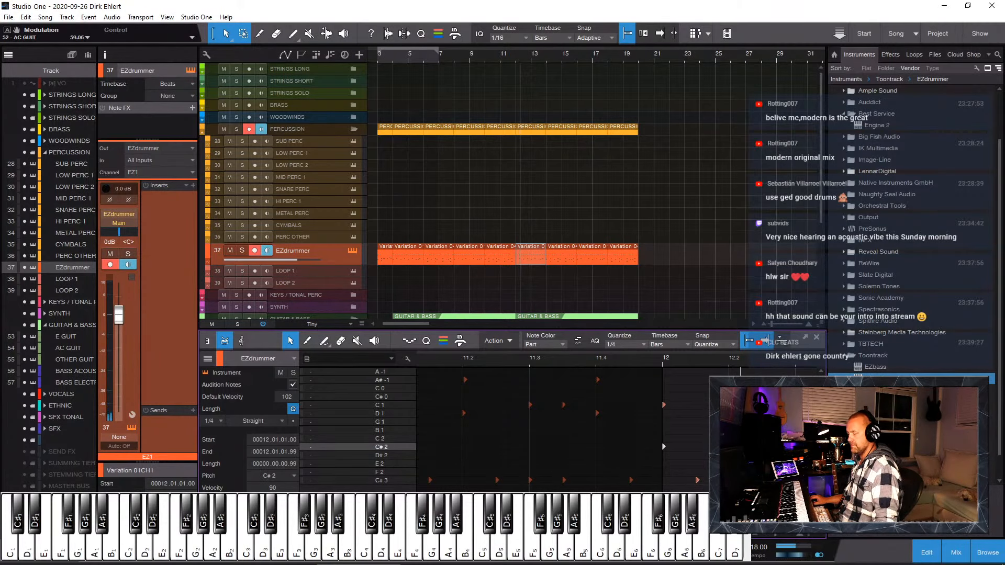
left_click(307, 534)
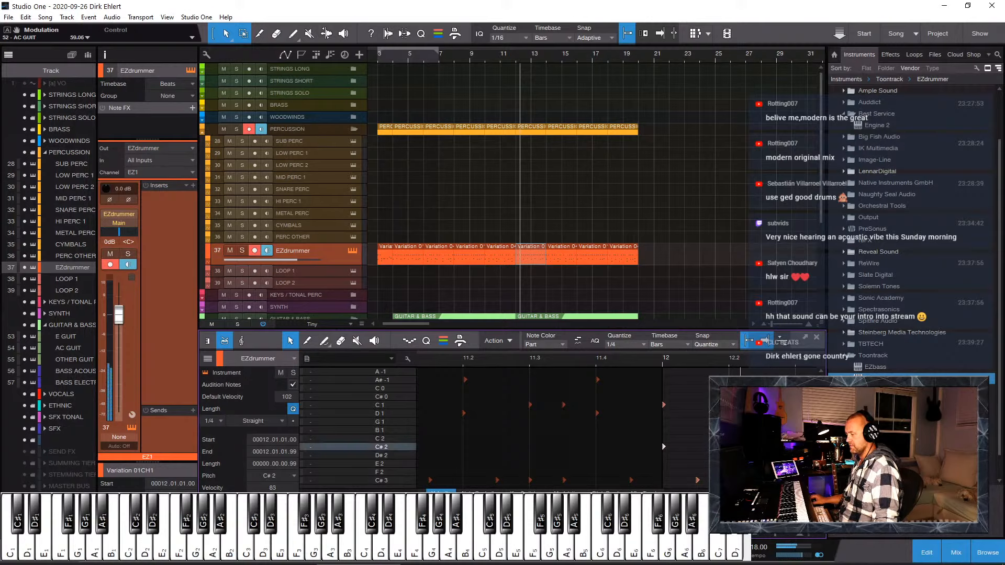
Step: Close the note editor and play the arrangement from bar 11 to check the drum accent at bar 12
key("F2")
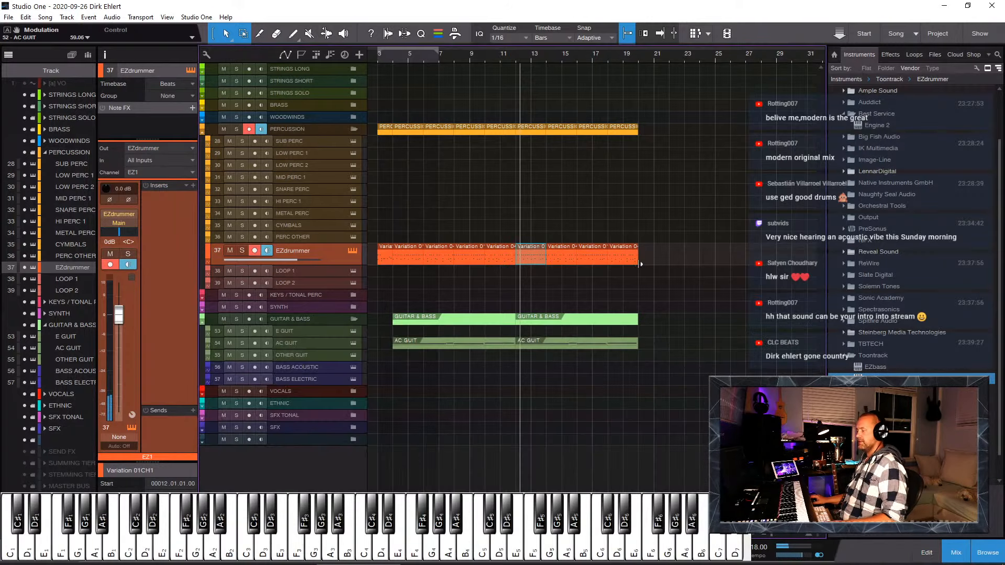
left_click(499, 55)
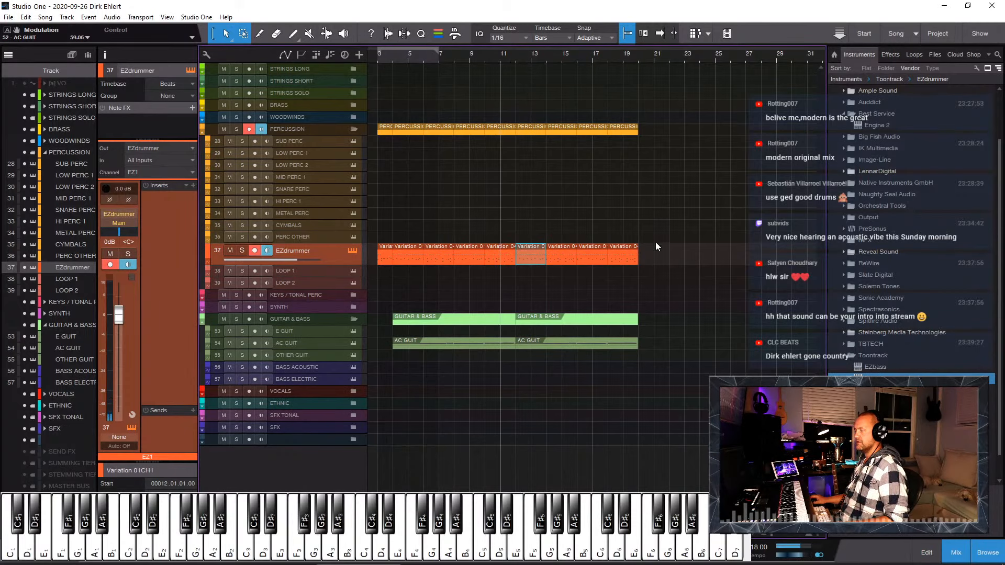
left_click(665, 252)
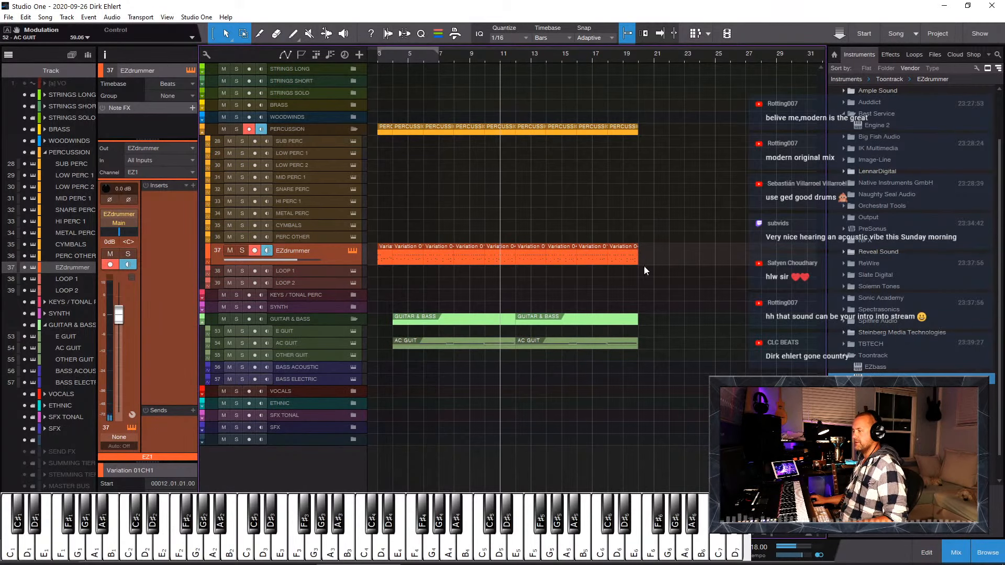
key("space")
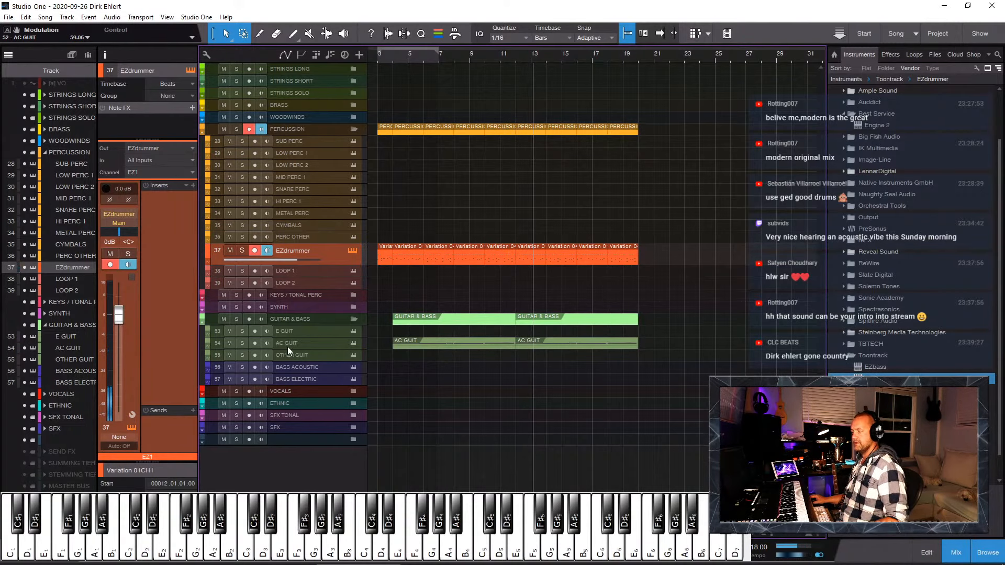
Step: Insert EZbass on a new instrument track directly above the BASS ACOUSTIC track
left_click(294, 370)
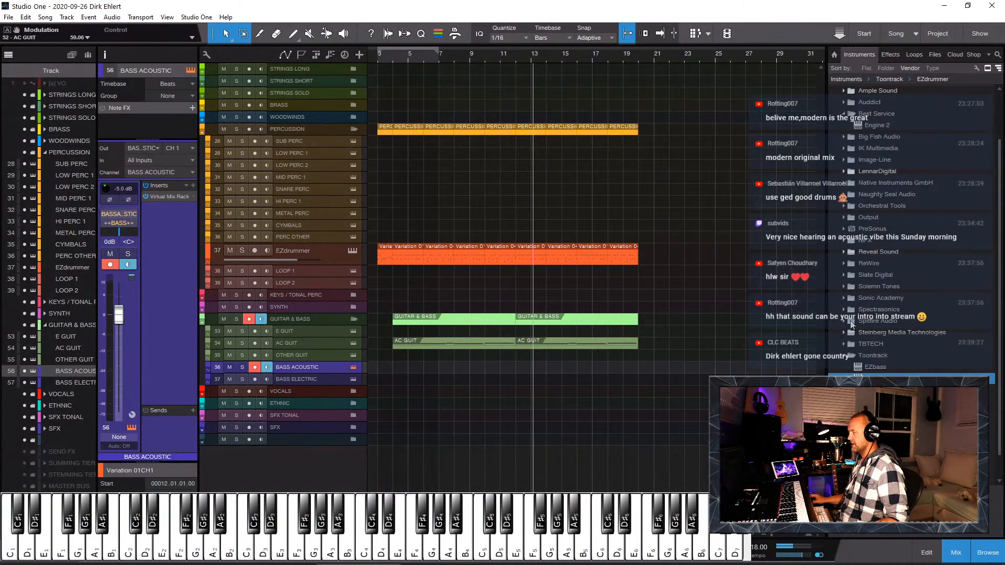
left_click_drag(877, 368, 331, 377)
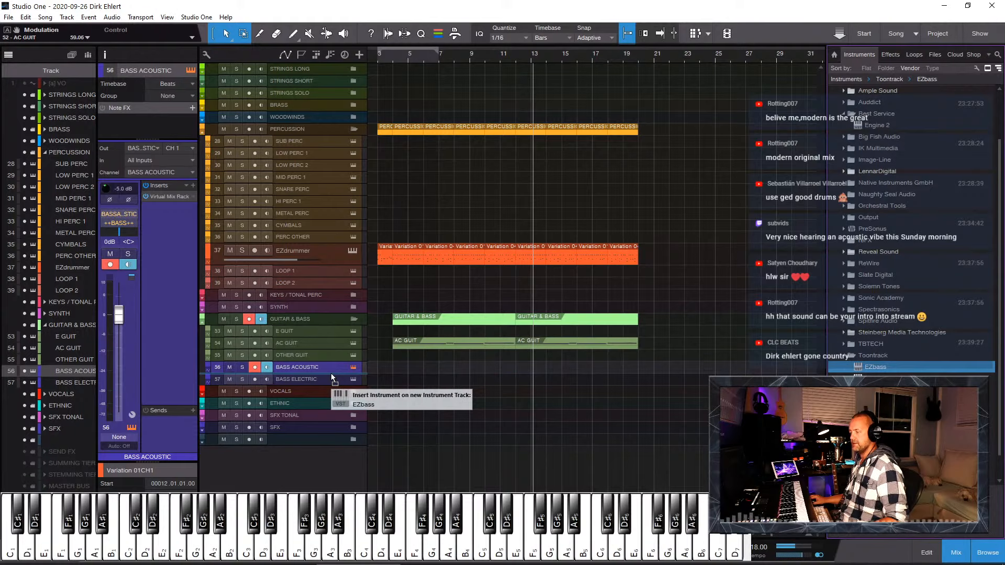
left_click_drag(332, 378, 319, 362)
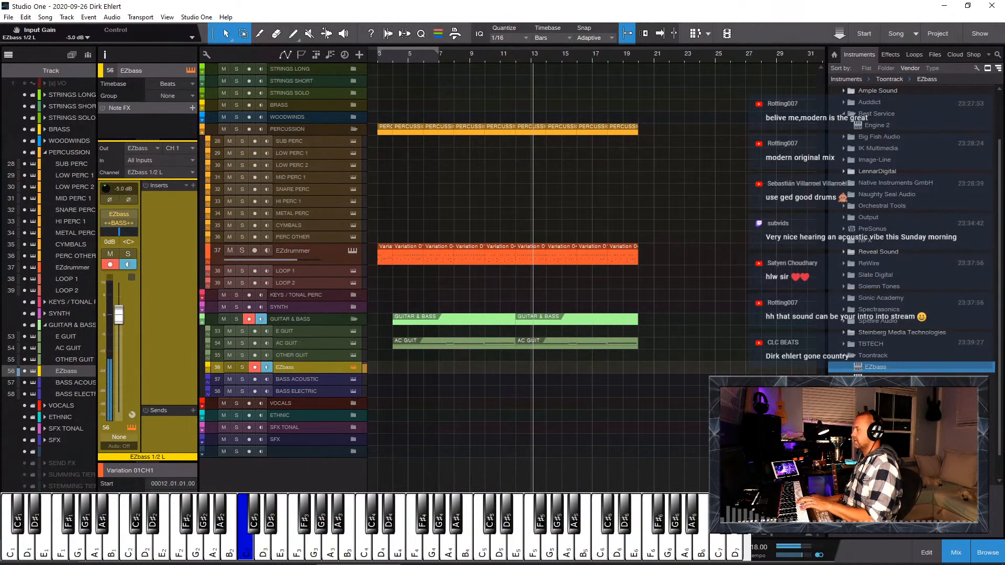
Step: Bring the EZbass window into view, colour its track purple and show the EZbass grooves
left_click_drag(1004, 135, 546, 128)
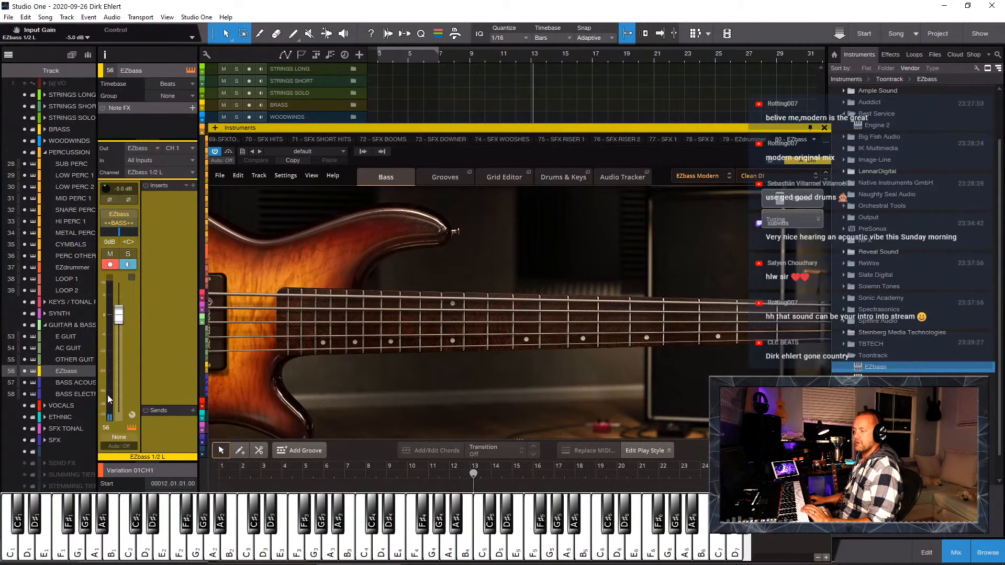
left_click(111, 454)
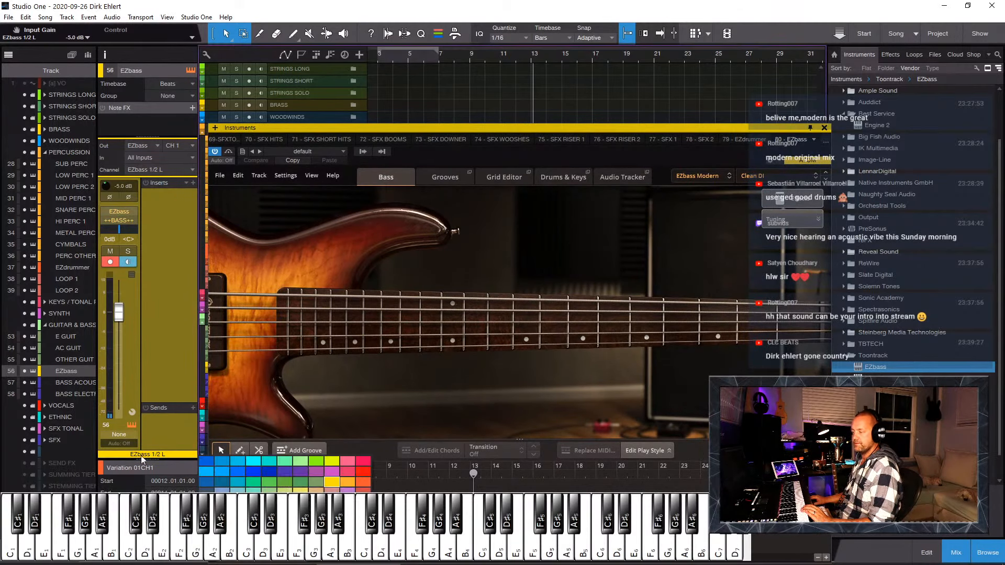
left_click(306, 473)
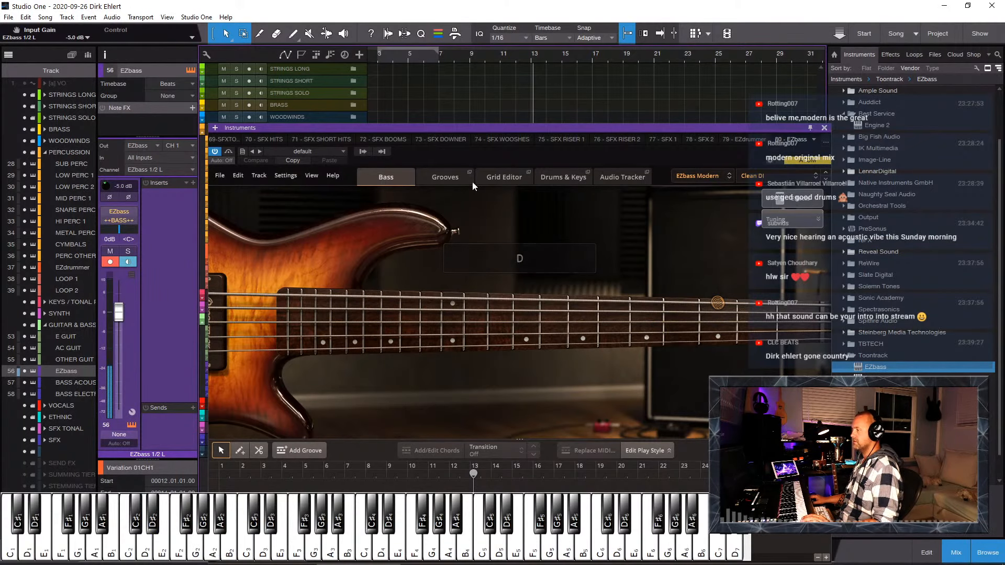
left_click(441, 176)
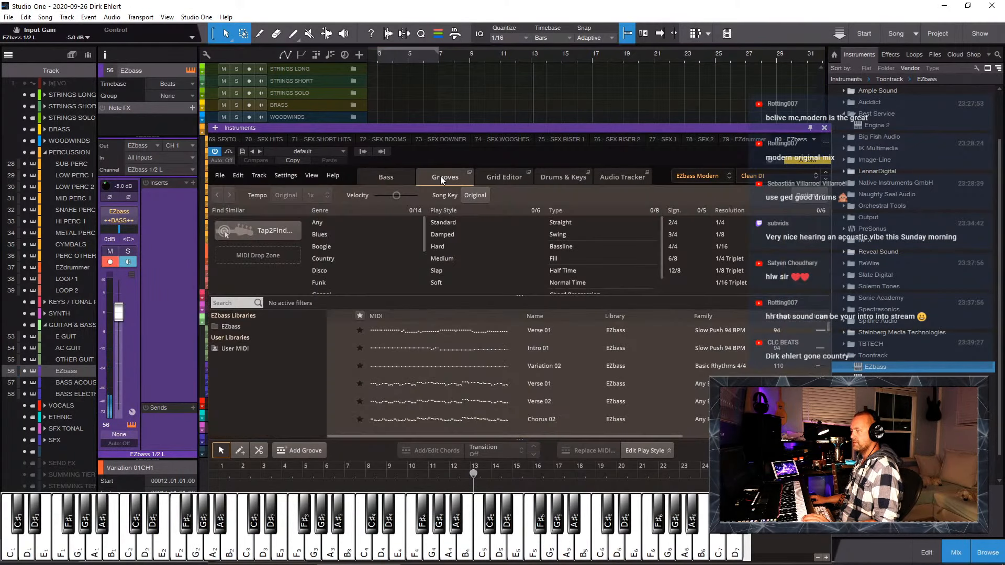
Step: Tap a two-bar rhythm at 1/16 resolution in Tap2Find as a pattern for finding similar bass grooves
left_click(276, 234)
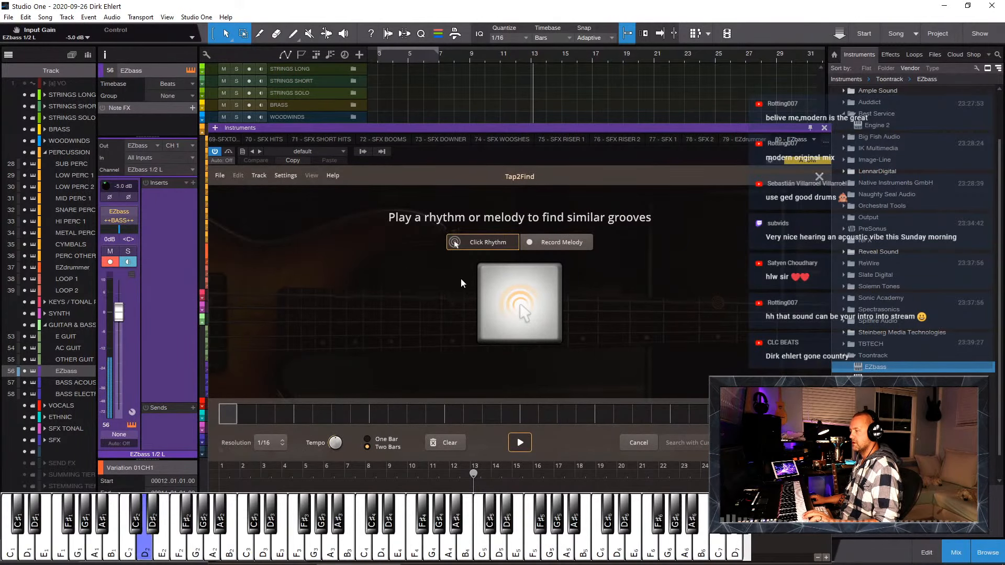
left_click(533, 297)
left_click(534, 297)
left_click(534, 298)
left_click(533, 297)
left_click(534, 297)
left_click(533, 297)
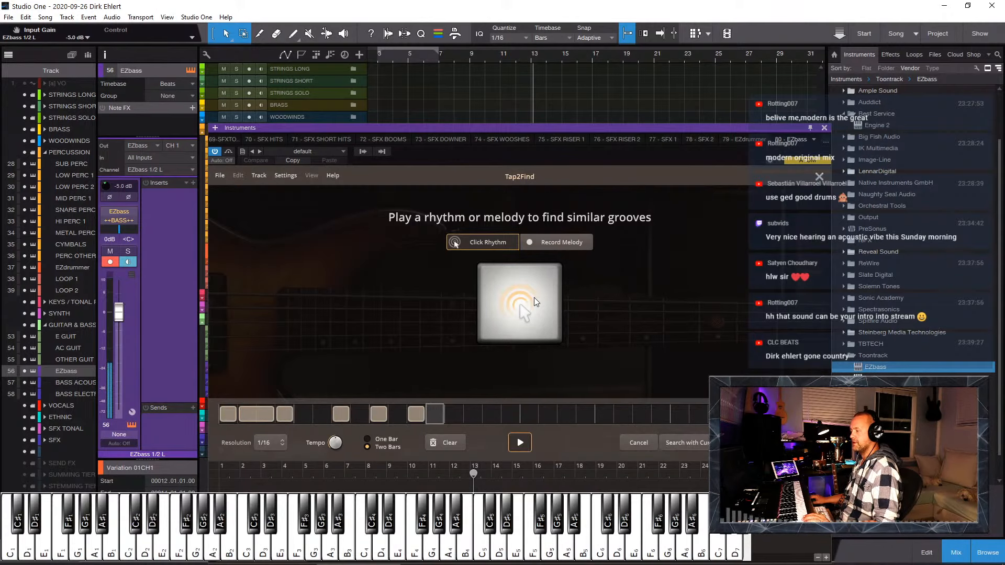
left_click(533, 297)
left_click(534, 297)
left_click(533, 298)
left_click(533, 298)
left_click(534, 297)
left_click(534, 298)
left_click(534, 297)
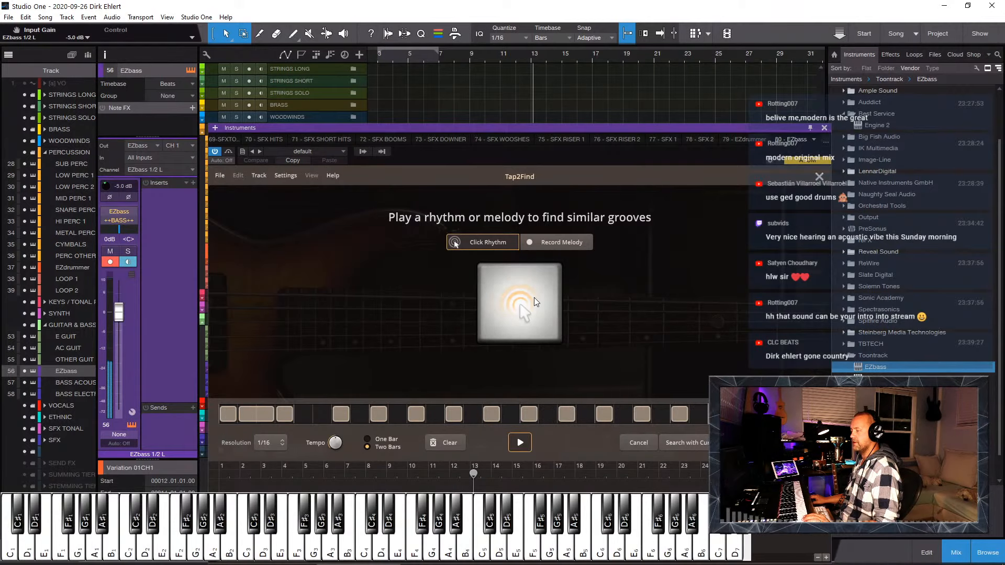
Step: Correct the early hits of the tapped rhythm so that they form even eighth notes
left_click(250, 415)
left_click(264, 416)
left_click(284, 415)
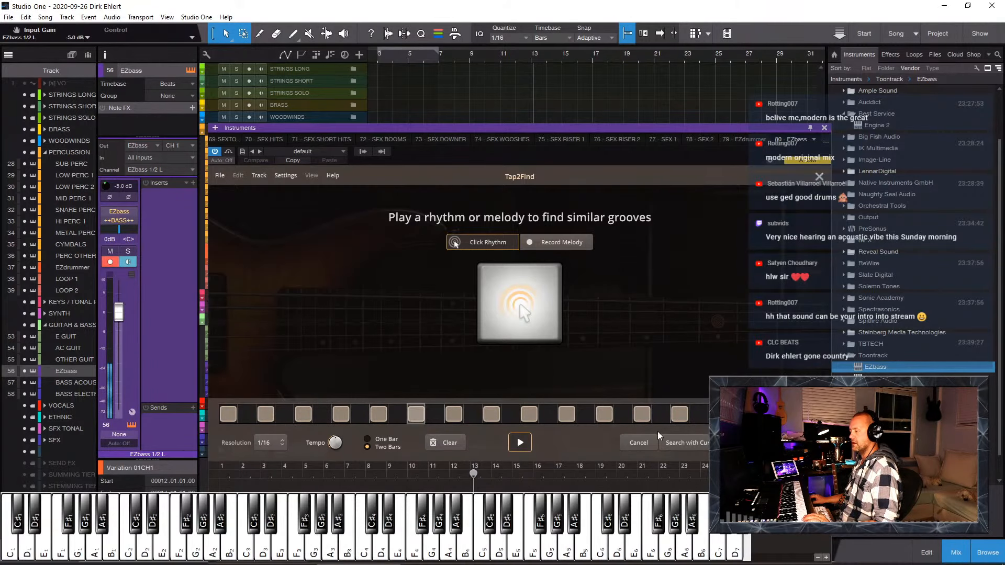
Step: Search for grooves matching the tapped rhythm and audition the Variation 04 groove
left_click(784, 443)
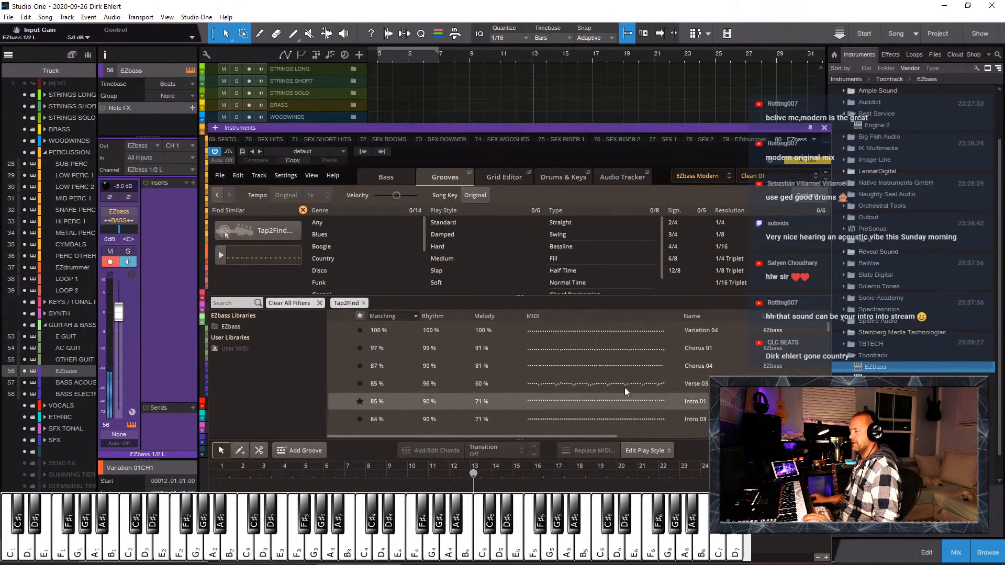
left_click(463, 334)
left_click(336, 332)
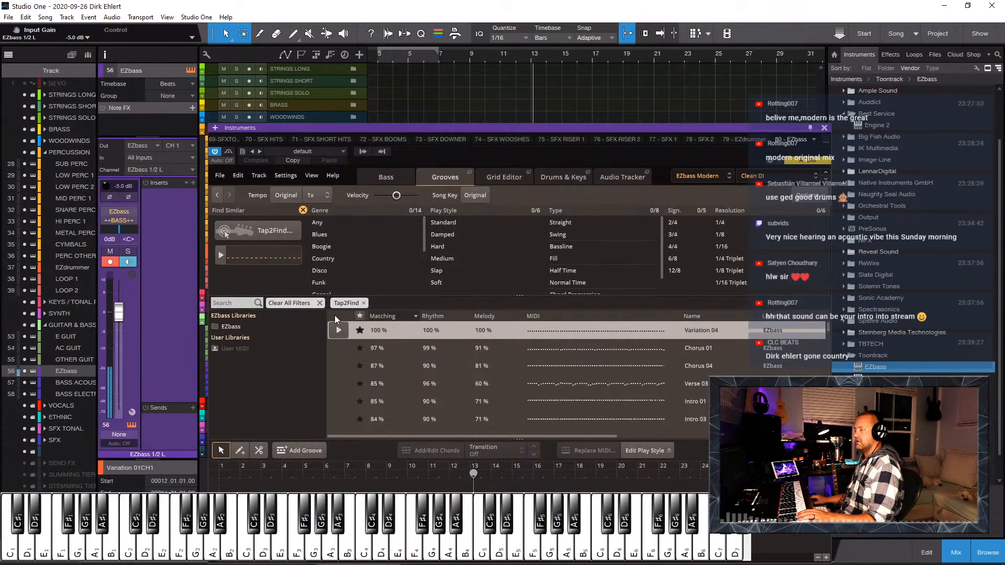
Step: Search Tap2Find for grooves similar to a recorded bass melody, audition the Intro 02 groove and close the EZbass window
left_click(269, 234)
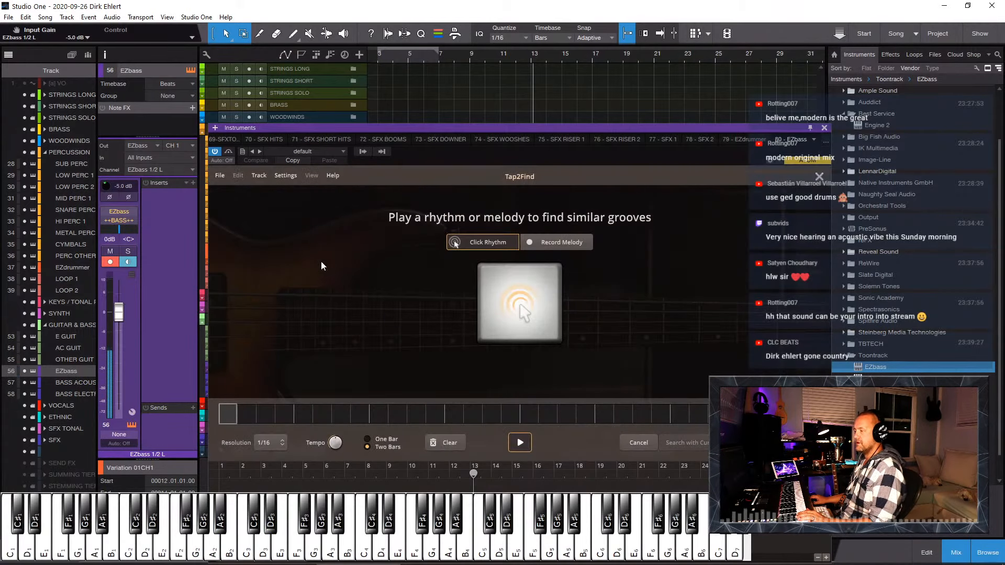
left_click(557, 242)
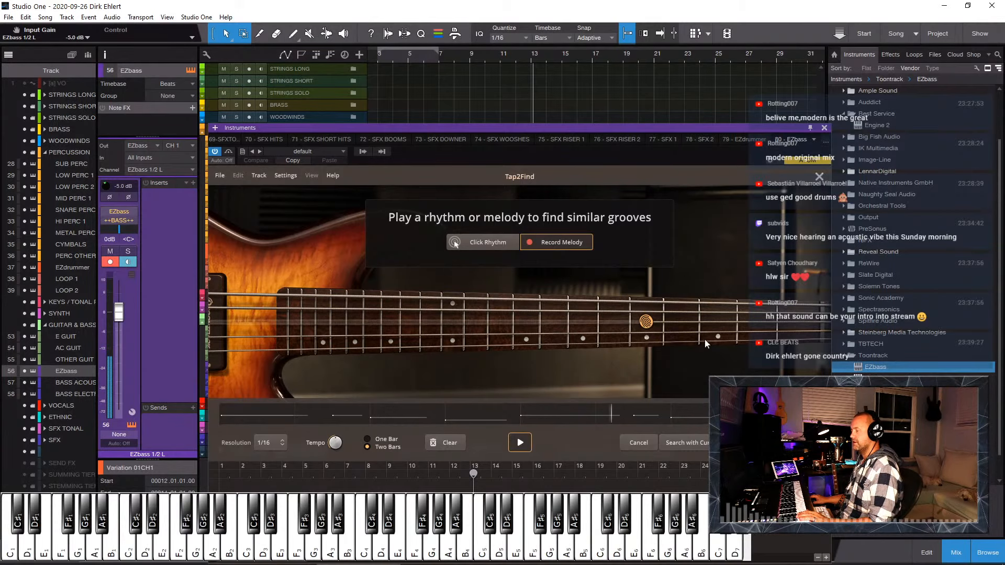
left_click(779, 442)
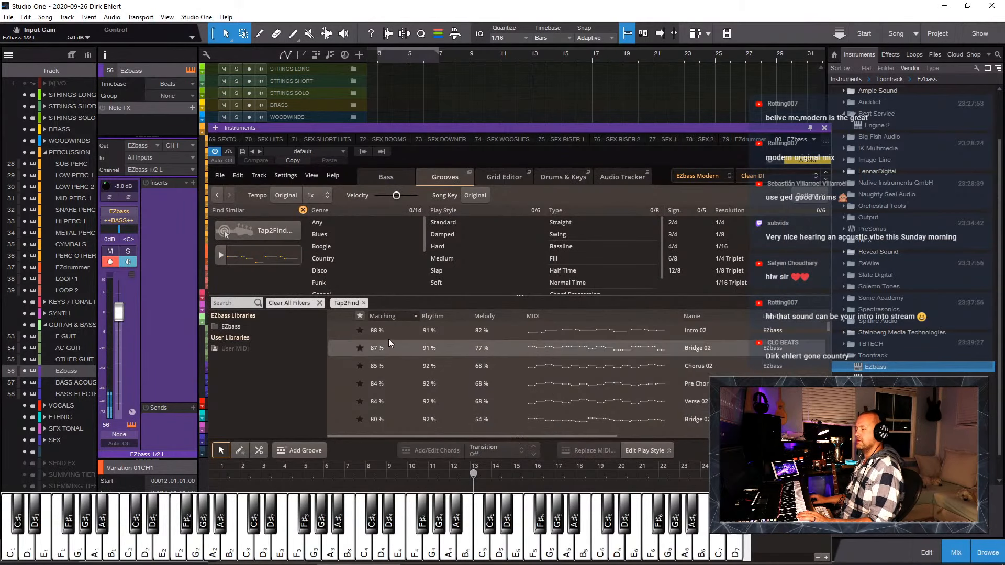
left_click(339, 330)
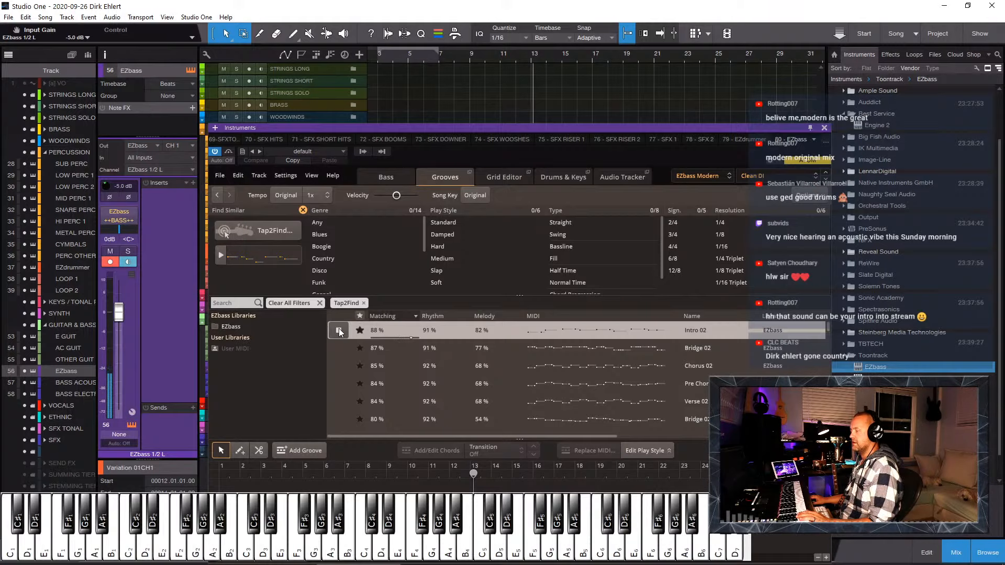
left_click_drag(511, 127, 590, 91)
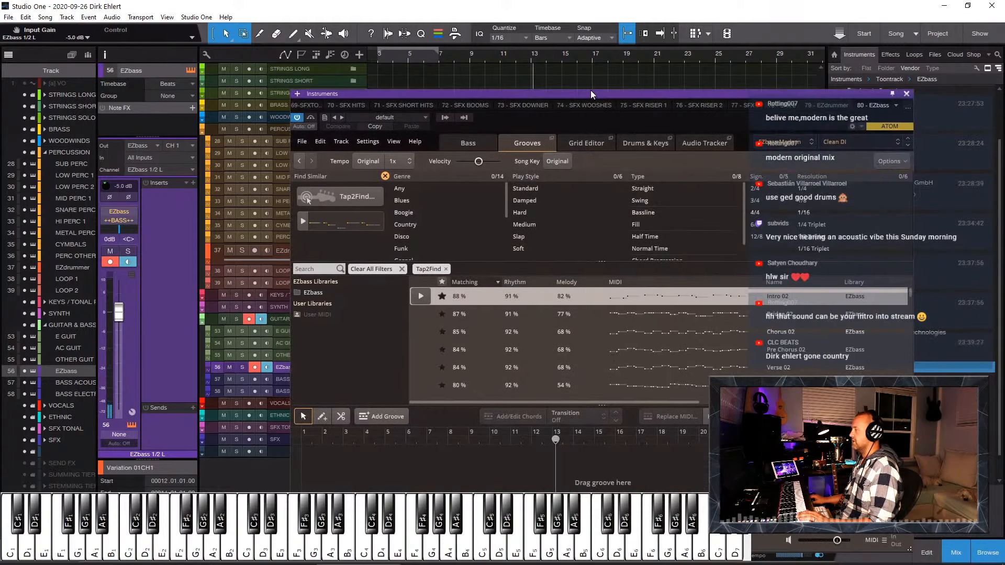
left_click(905, 94)
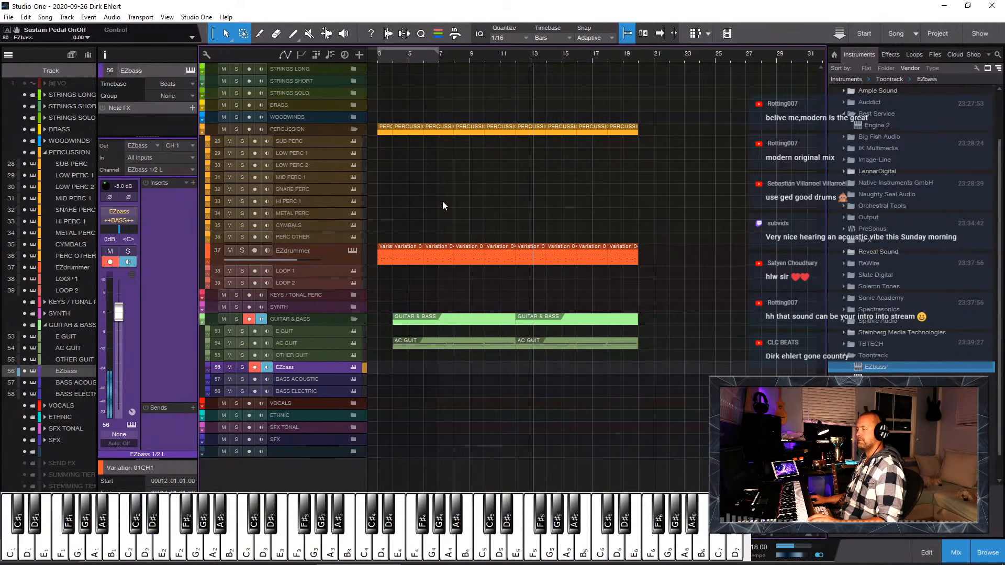
Step: Play the song through from bar 3, and record a bass part on the EZbass track from just before bar 4 to past bar 12
left_click(378, 60)
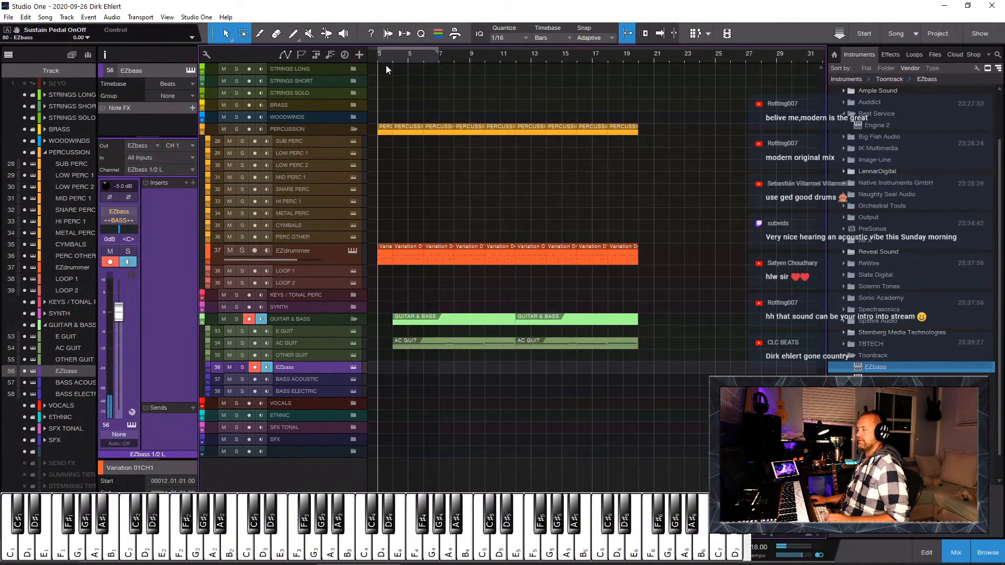
key("space")
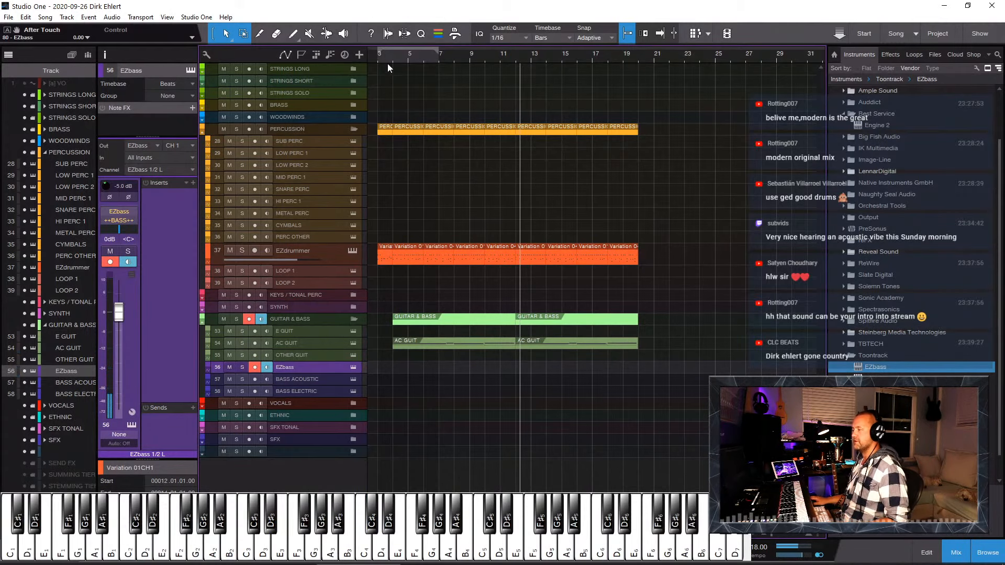
left_click(389, 61)
key("KP_Multiply")
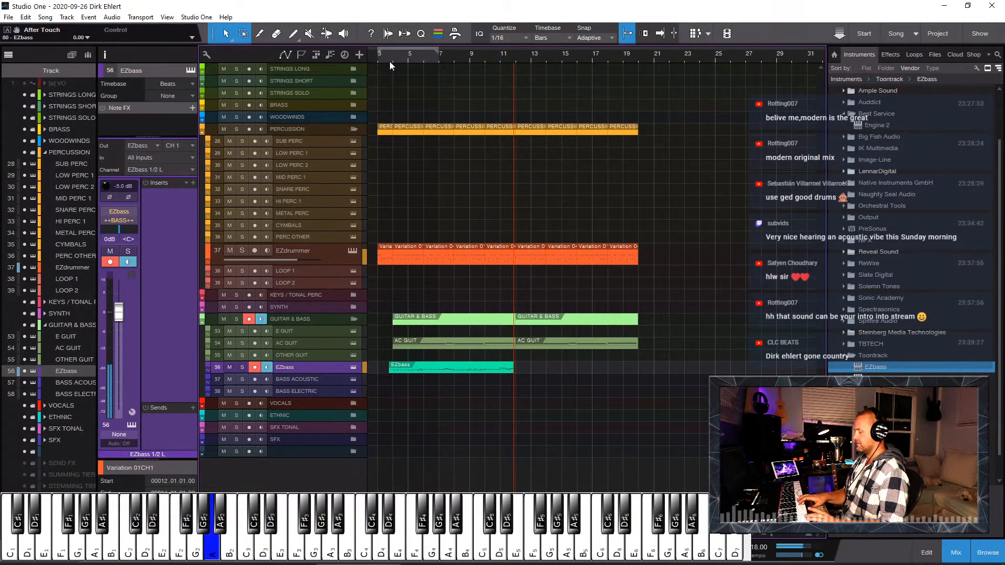
key("space")
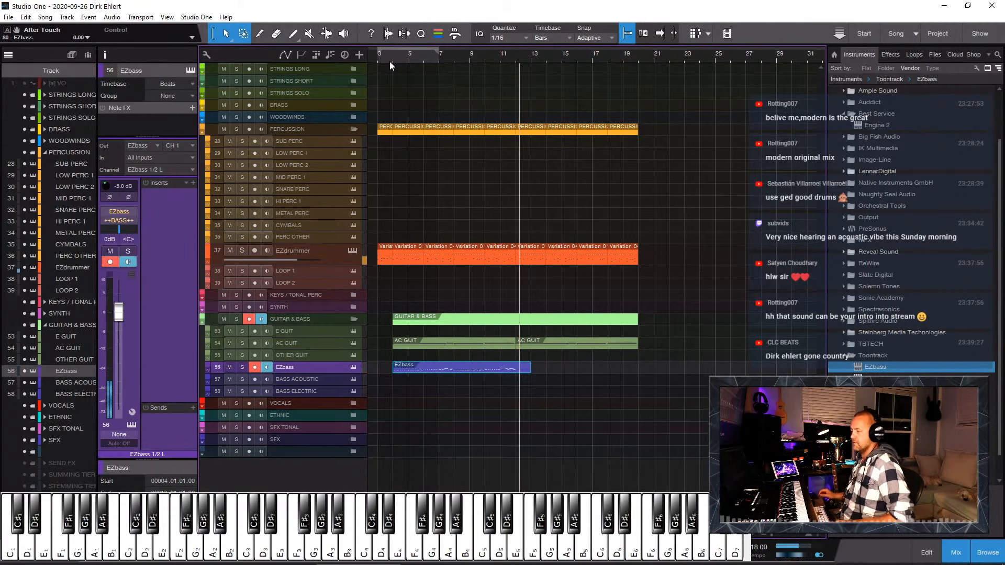
Step: Open the recorded EZbass part in the note editor and set its quantize value to 1/8
double_click(441, 369)
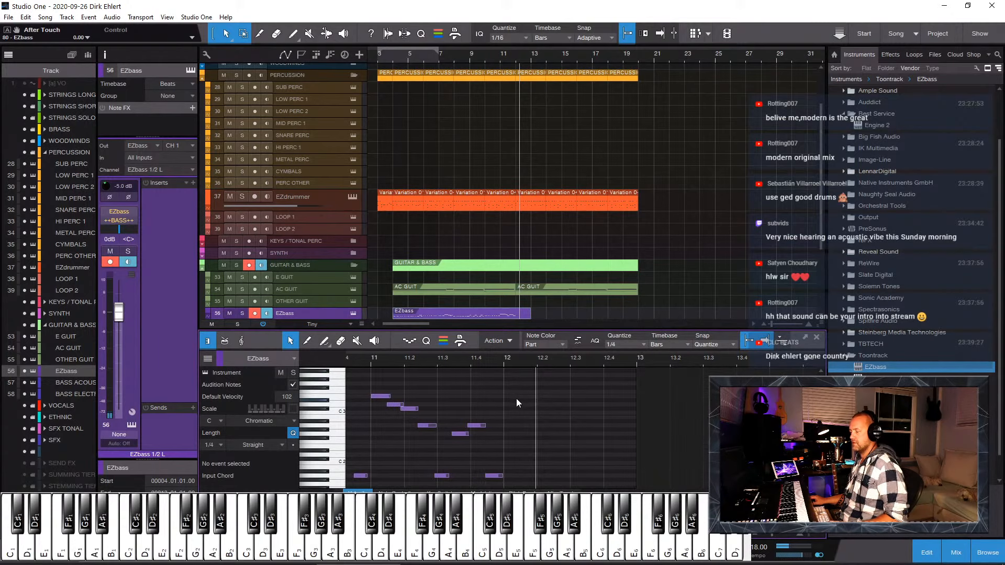
scroll(514, 394, "left", 3)
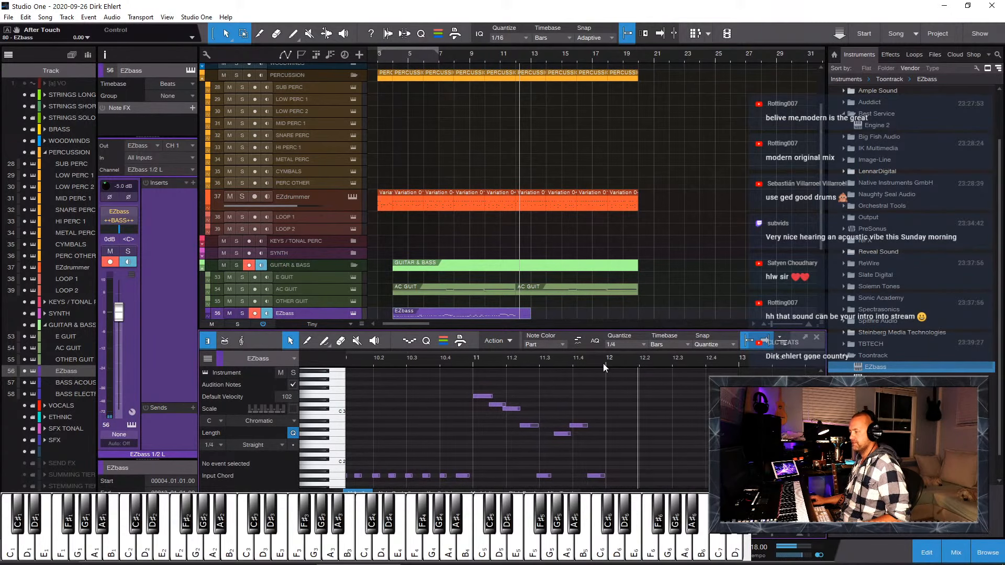
left_click(623, 343)
left_click(639, 364)
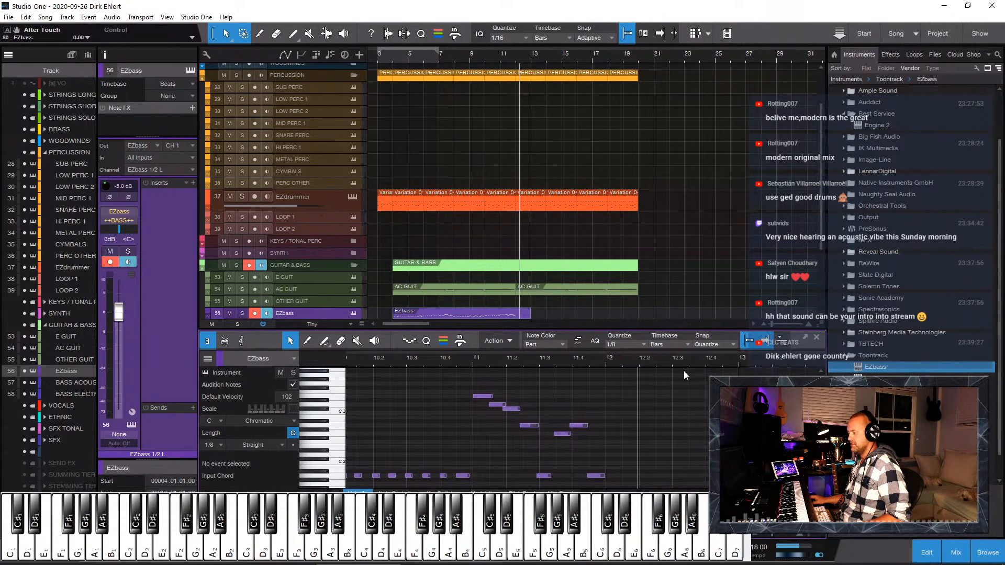
Step: Play the EZbass part from its beginning and add the missing bass note at the start of bar 4
scroll(597, 406, "left", 10)
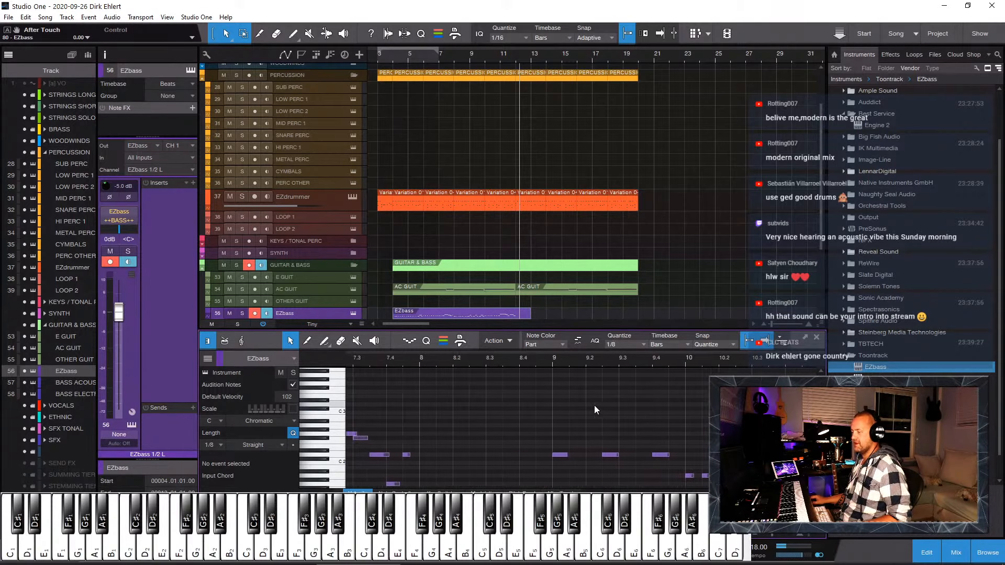
scroll(594, 405, "down", 4, "ctrl")
left_click(494, 359)
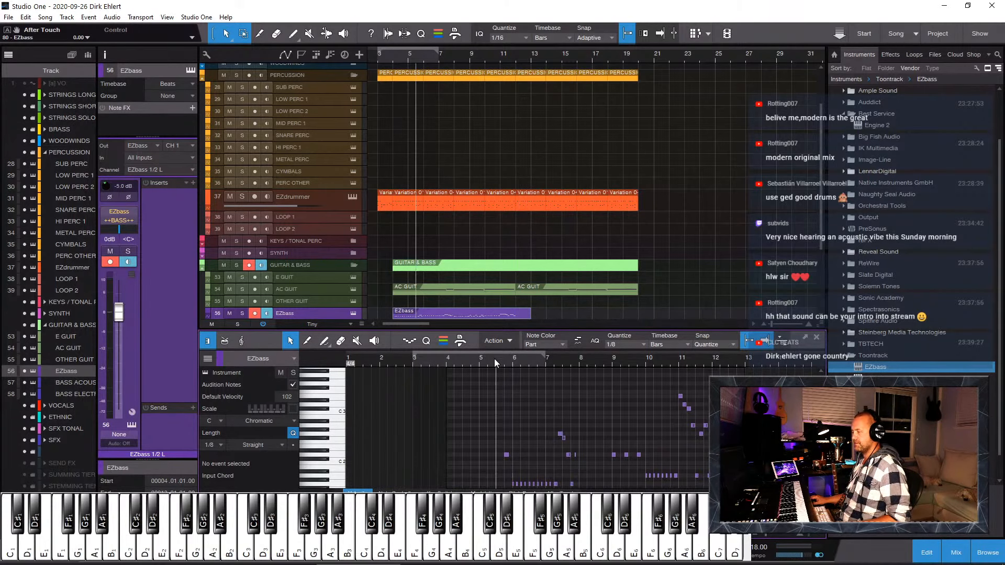
scroll(554, 423, "down", 2)
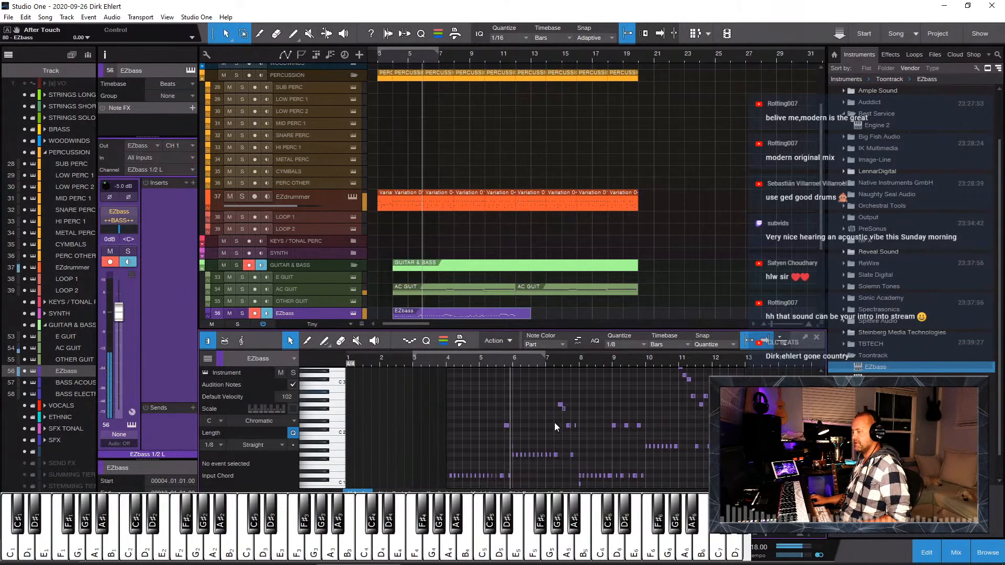
left_click(441, 361)
scroll(470, 395, "up", 2, "ctrl")
scroll(456, 478, "up", 2, "ctrl")
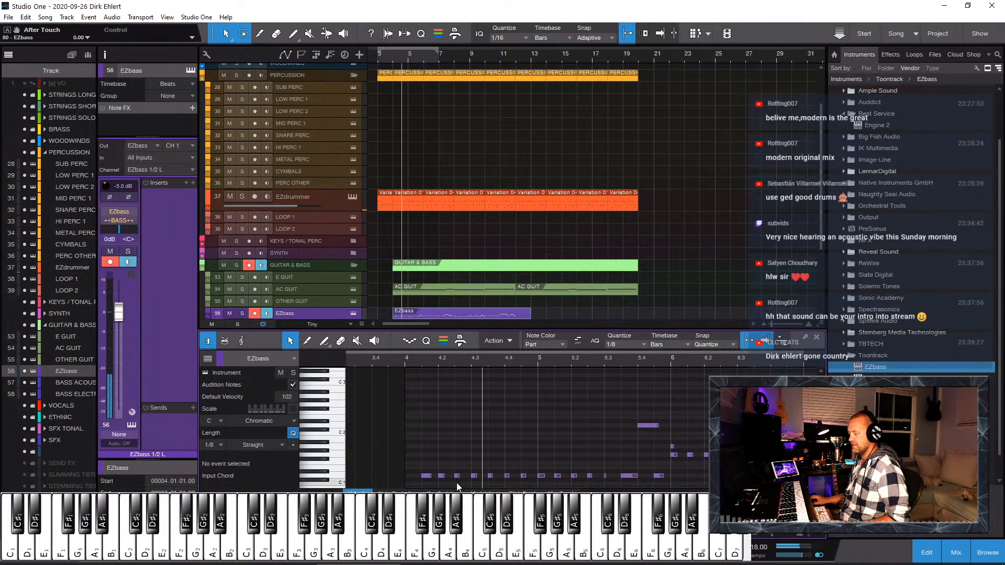
left_click(415, 475)
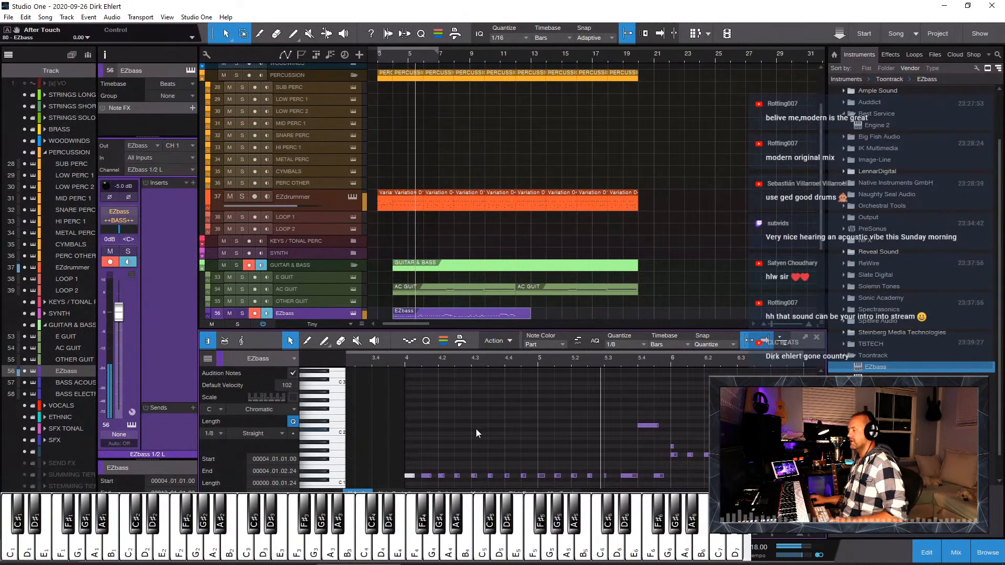
Step: Delete the stray bass notes at the starts of bars 6 and 8, and check the remaining notes
left_click(674, 453)
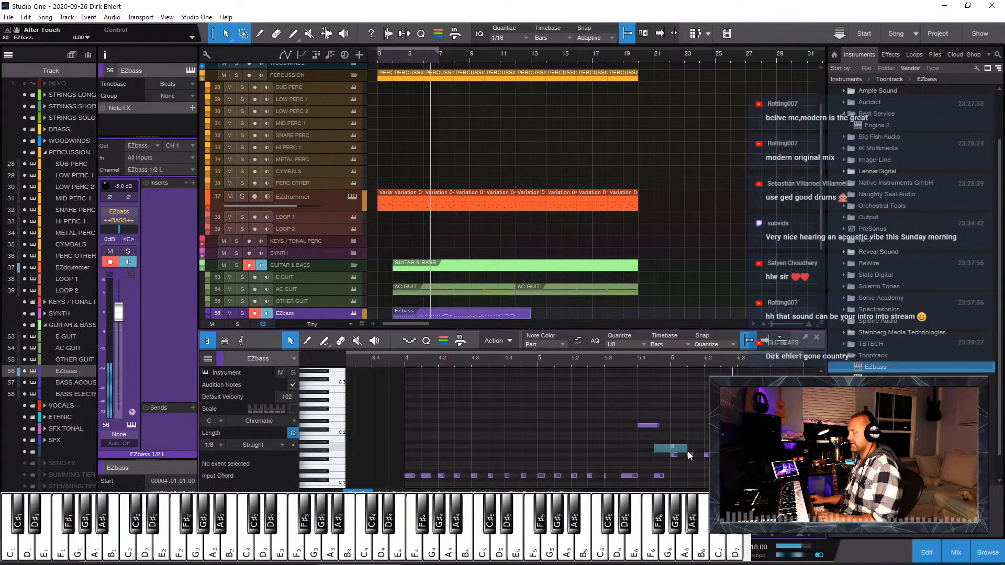
left_click(689, 454)
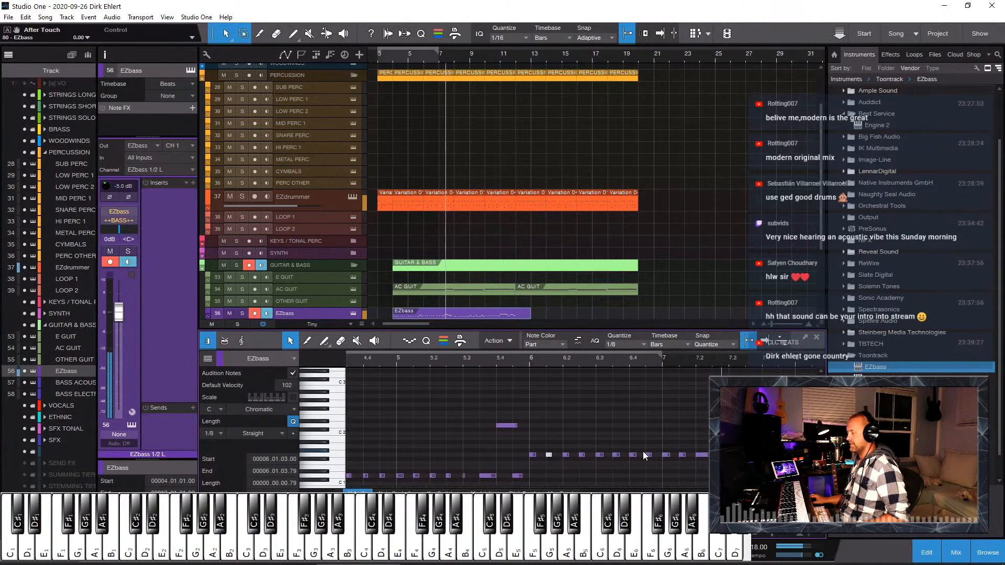
scroll(675, 458, "down", 2)
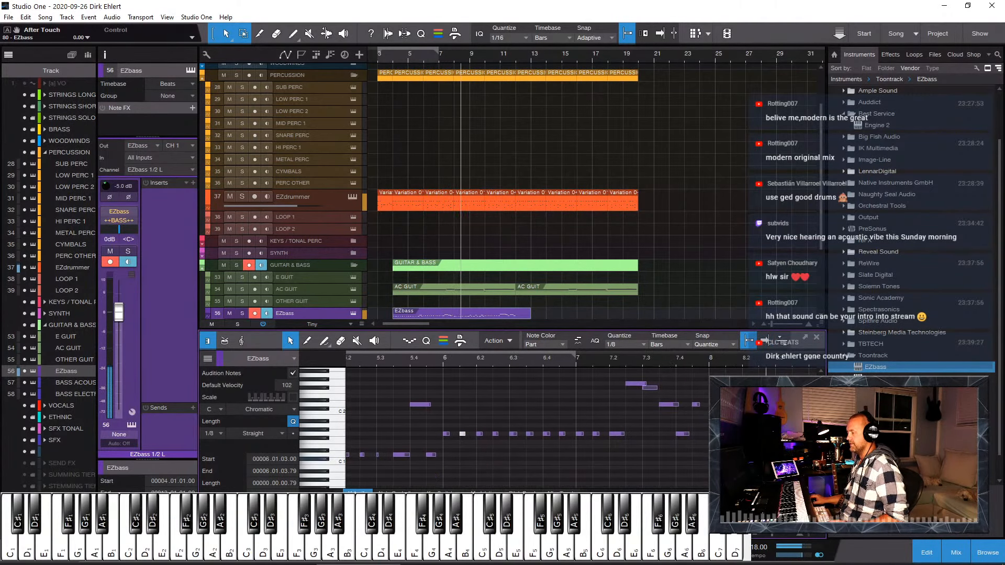
left_click(702, 464)
left_click(728, 454)
scroll(689, 461, "right", 5)
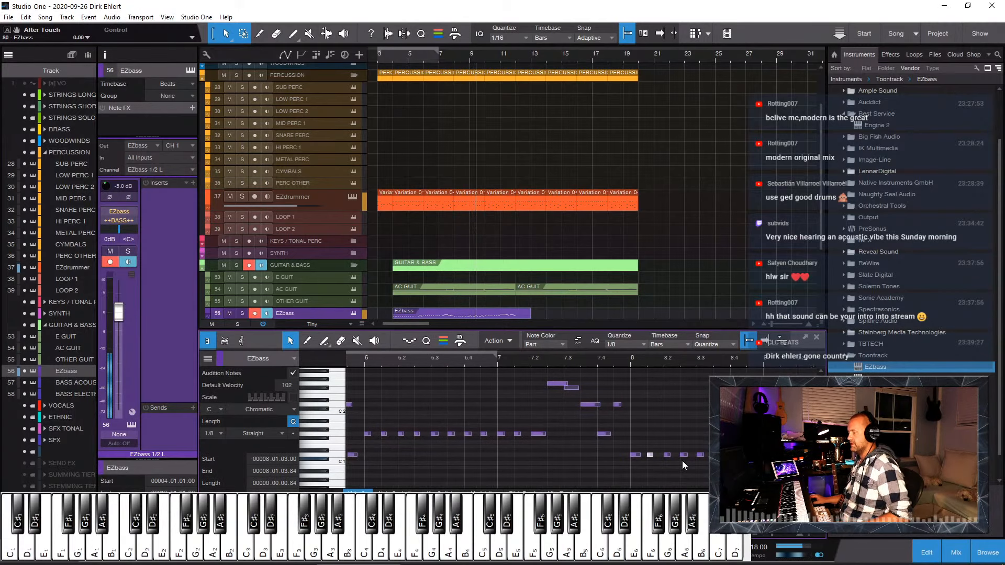
scroll(682, 457, "right", 3)
key("w")
key("w")
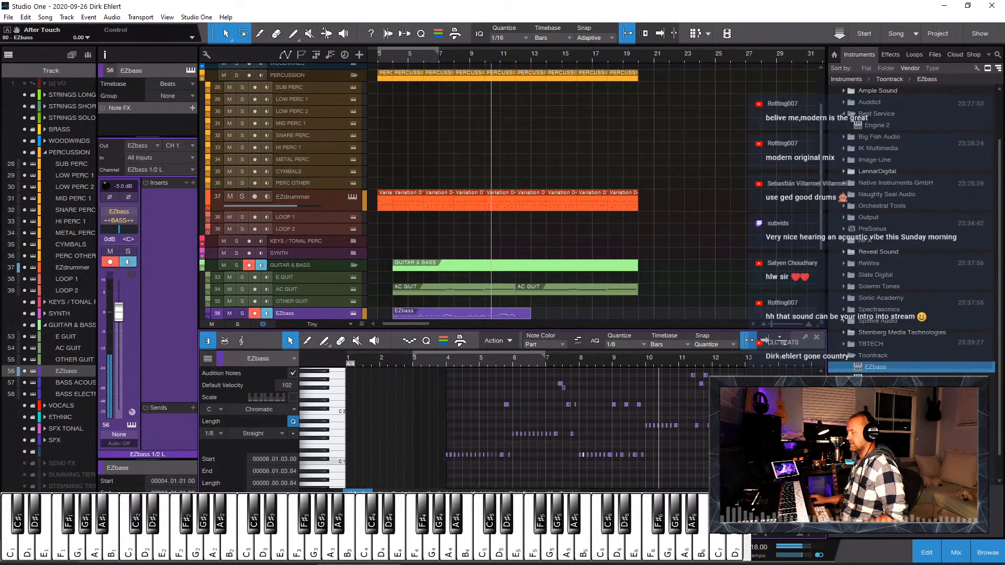
key("e")
scroll(523, 429, "up", 2)
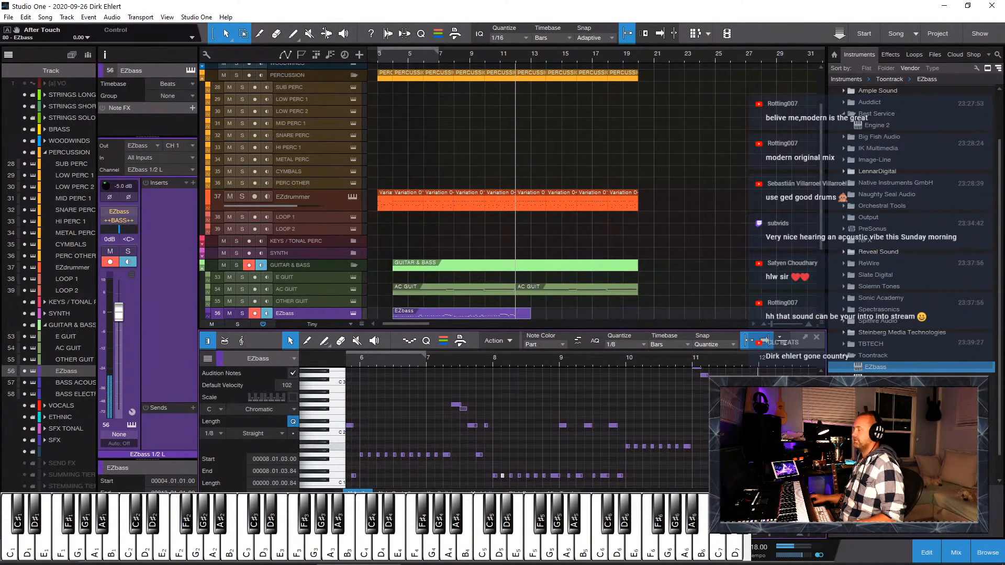
Step: Close the note editor, shorten the EZbass part to end at bar 12 and duplicate it directly after
key("F2")
left_click_drag(531, 368, 514, 368)
key("d")
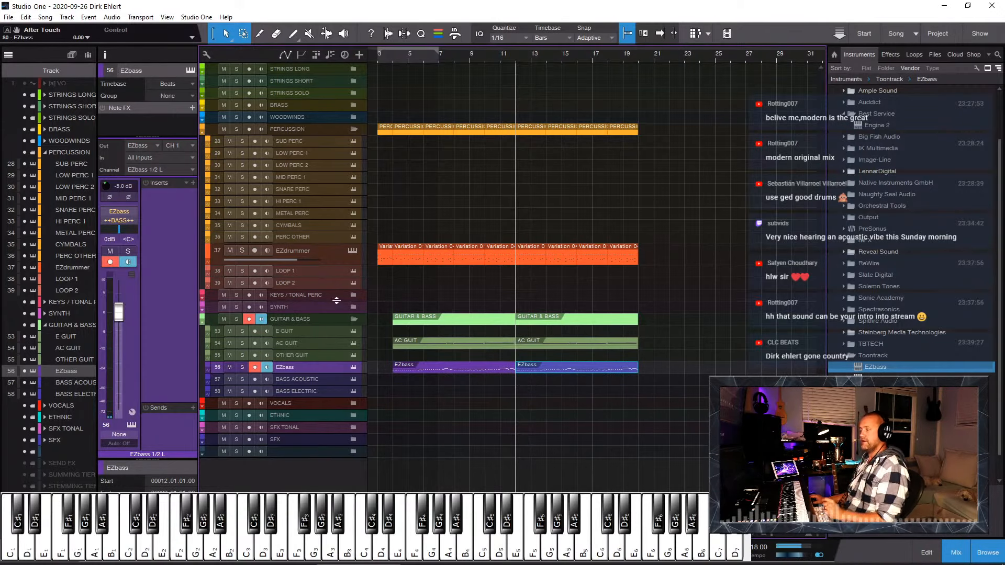
Step: Open Kontakt on the OTHER GUIT track and show its files and the Quick-Load list of instruments
left_click(314, 355)
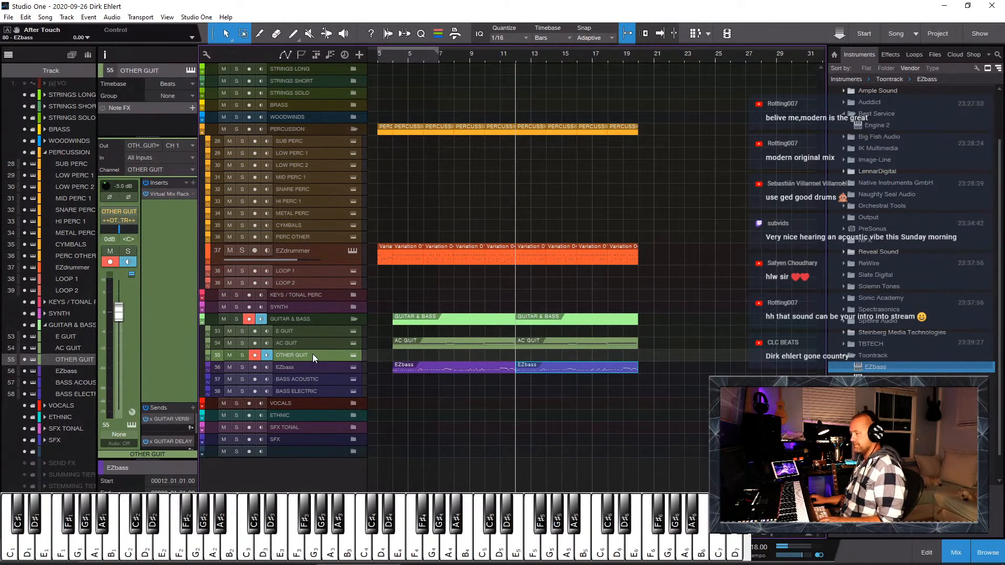
key("F11")
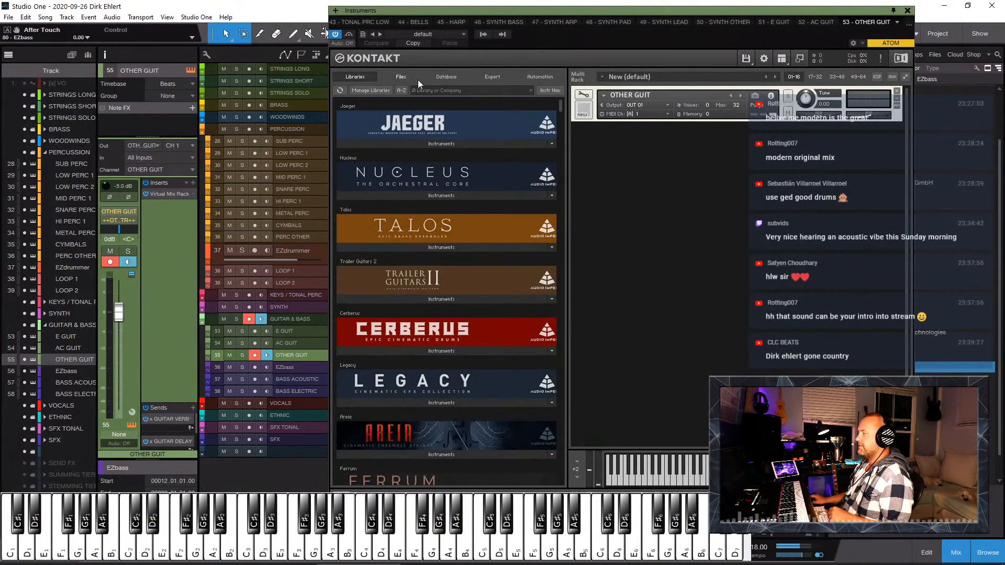
left_click(400, 77)
left_click_drag(563, 120, 563, 128)
double_click(609, 253)
left_click(599, 315)
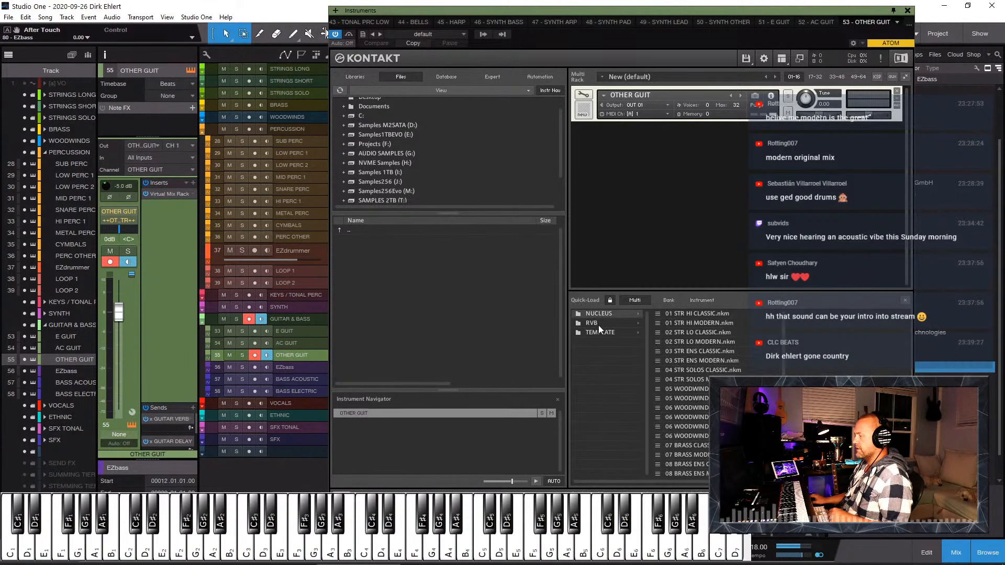
left_click(711, 302)
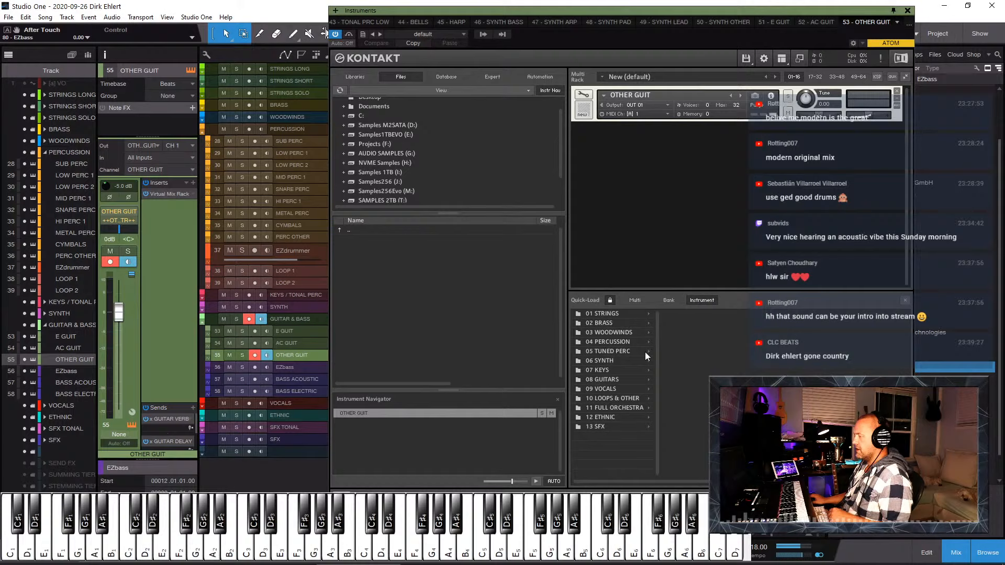
Step: Load Kalimba & Ukelele Unfolding (The Unfolding Sun) from the Acoustics instruments in 10 LOOPS & OTHER and hide the Quick-Load browser
left_click(611, 398)
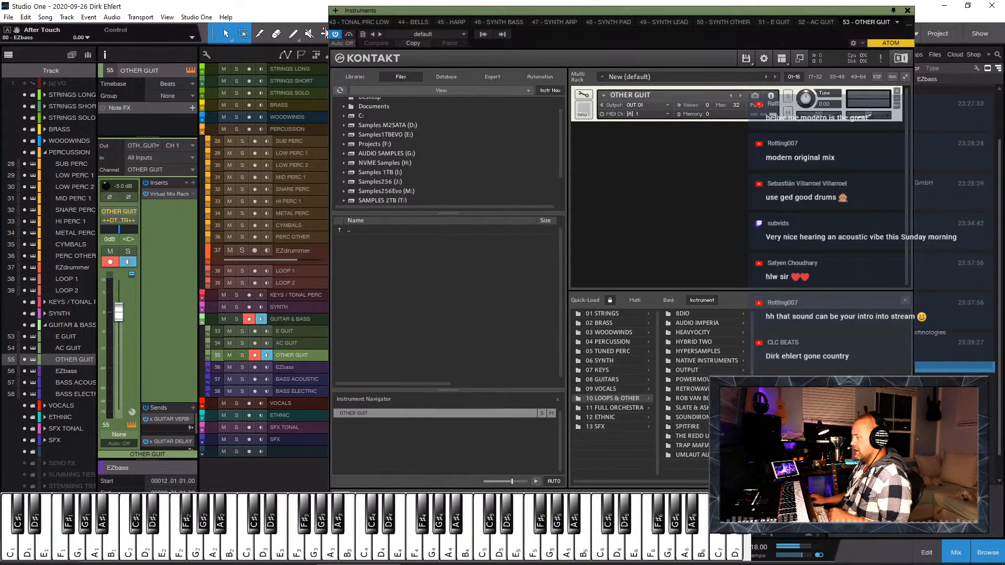
left_click(701, 398)
left_click_drag(715, 12, 539, 6)
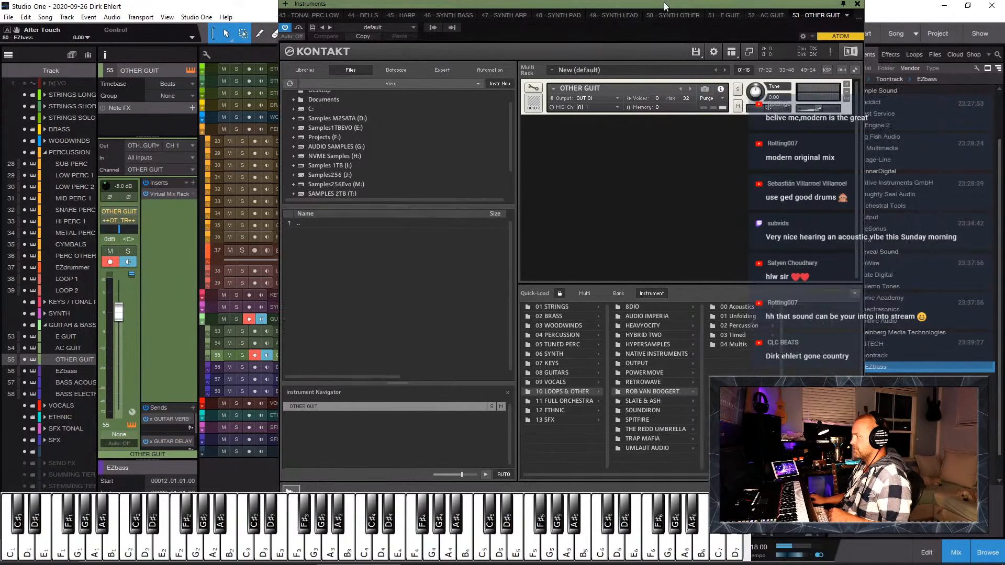
left_click(617, 309)
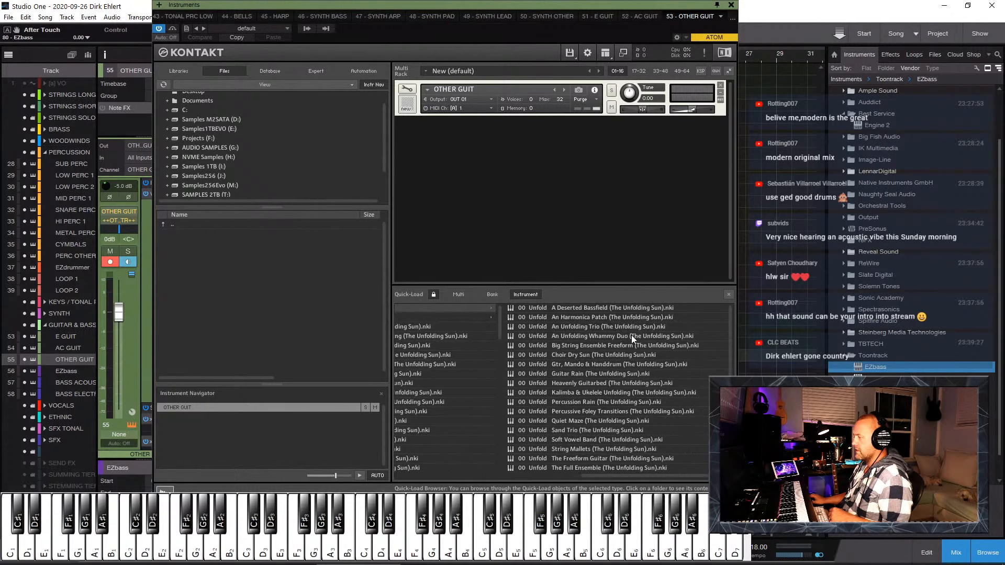
left_click(452, 336)
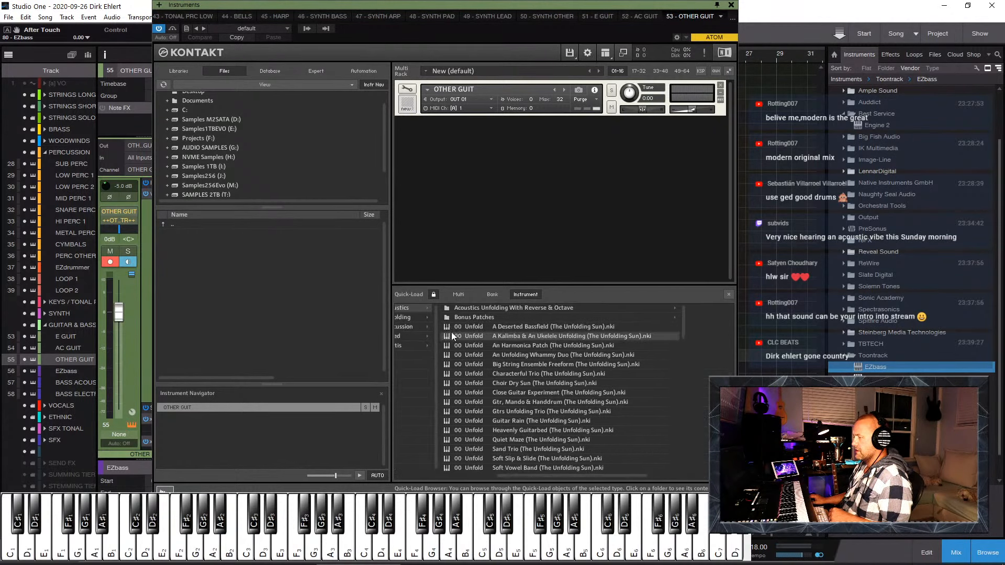
left_click(529, 311)
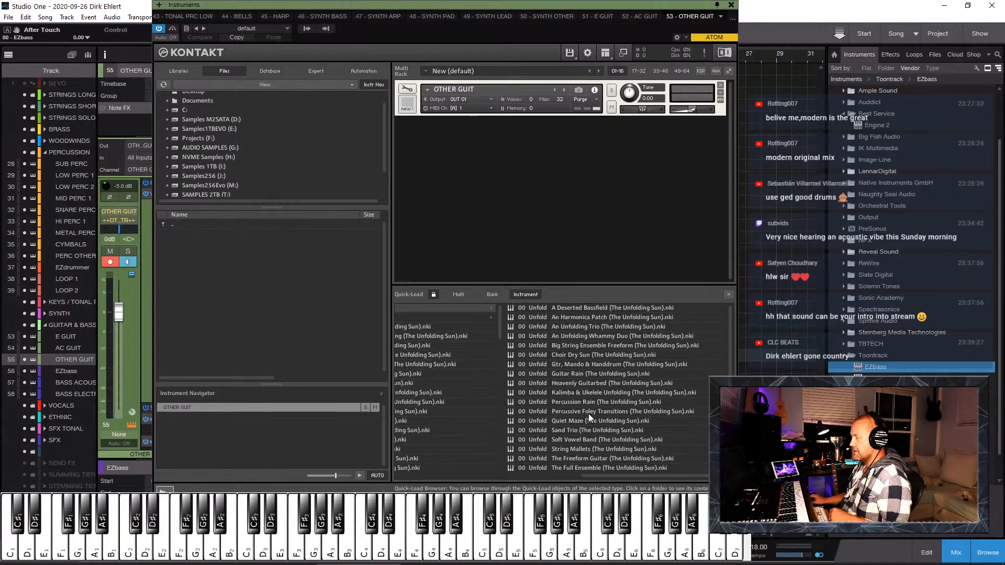
left_click(536, 294)
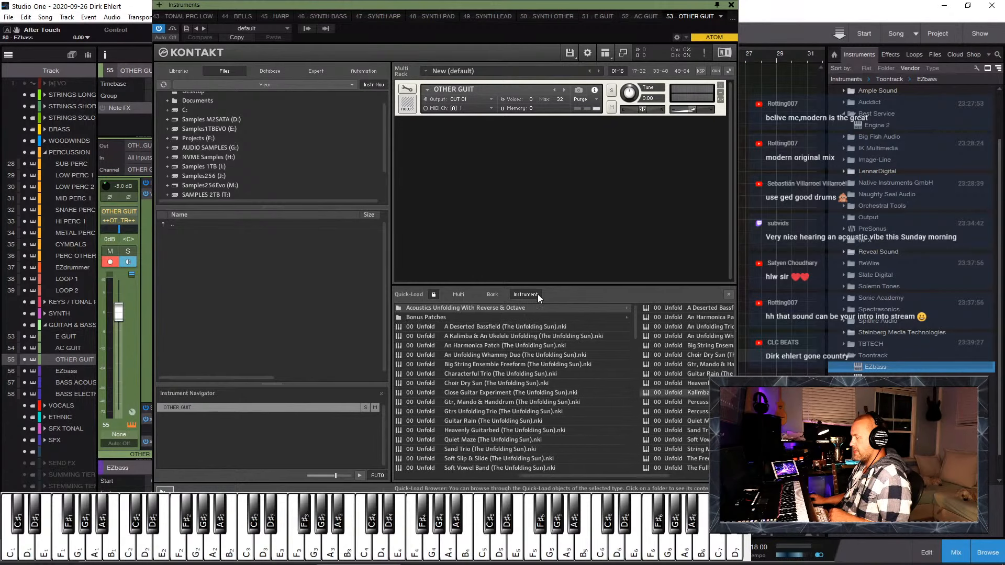
left_click_drag(682, 393, 514, 103)
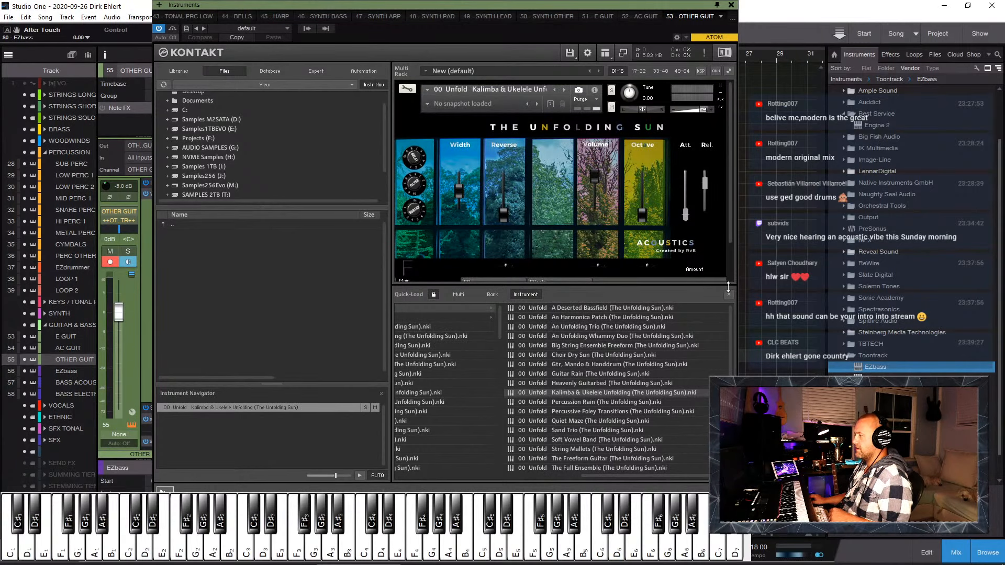
left_click(728, 293)
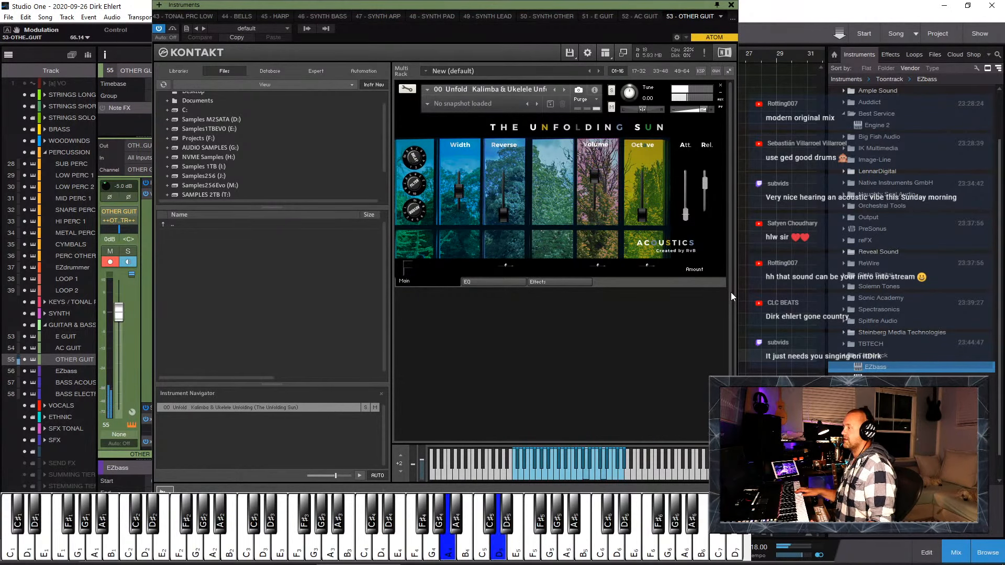
Step: Replace the instrument with Dry Mandolin Eights Octaves Timed from The Unfolding Sun's 03 Timed folder, and advance to Dry Mandolin Pattern Timed
left_click(427, 93)
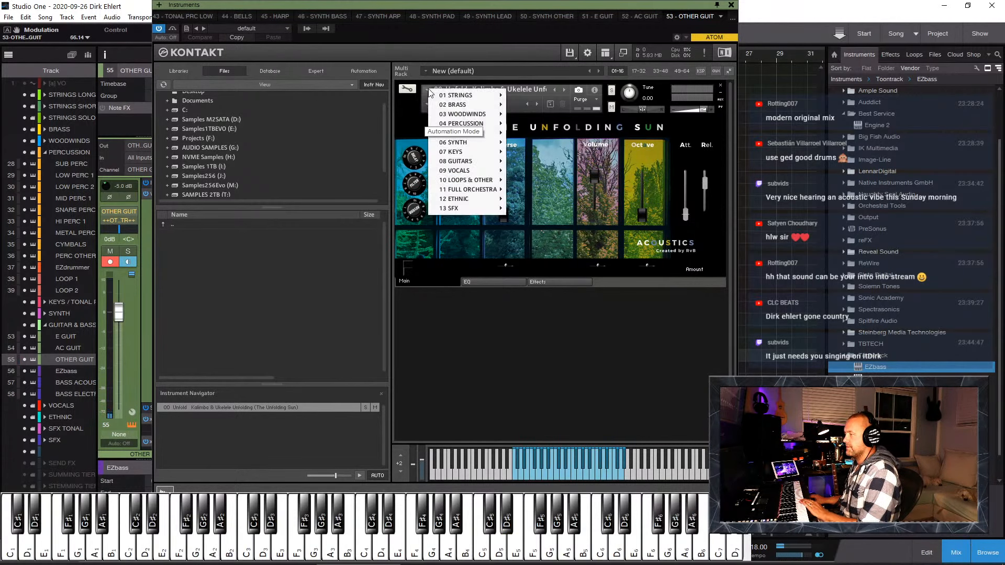
mouse_move(484, 183)
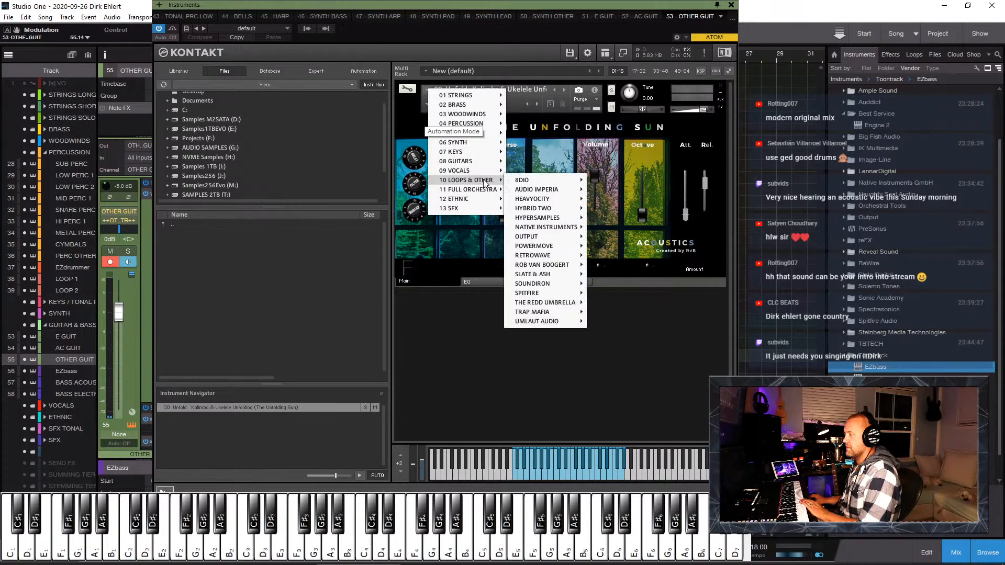
mouse_move(573, 265)
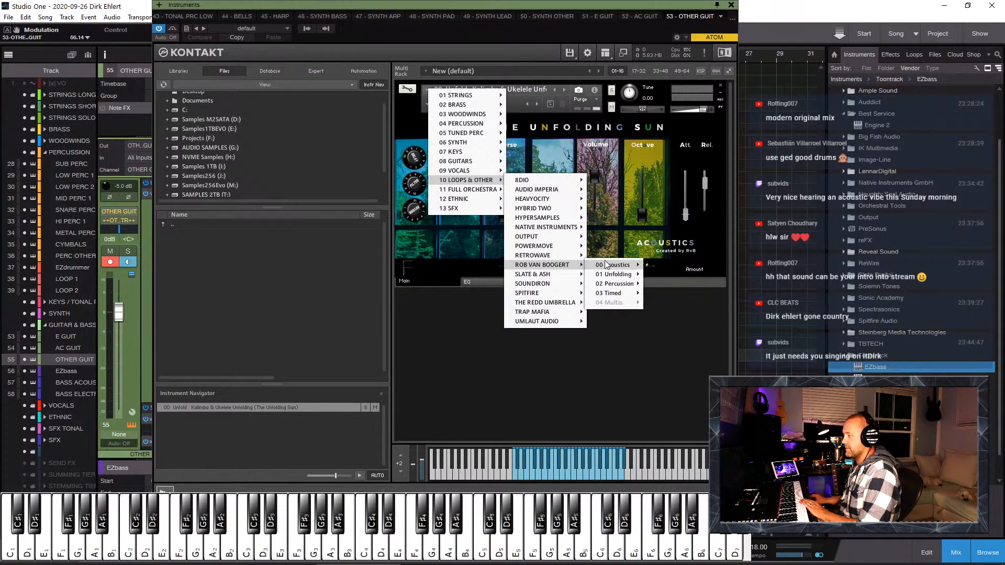
mouse_move(626, 292)
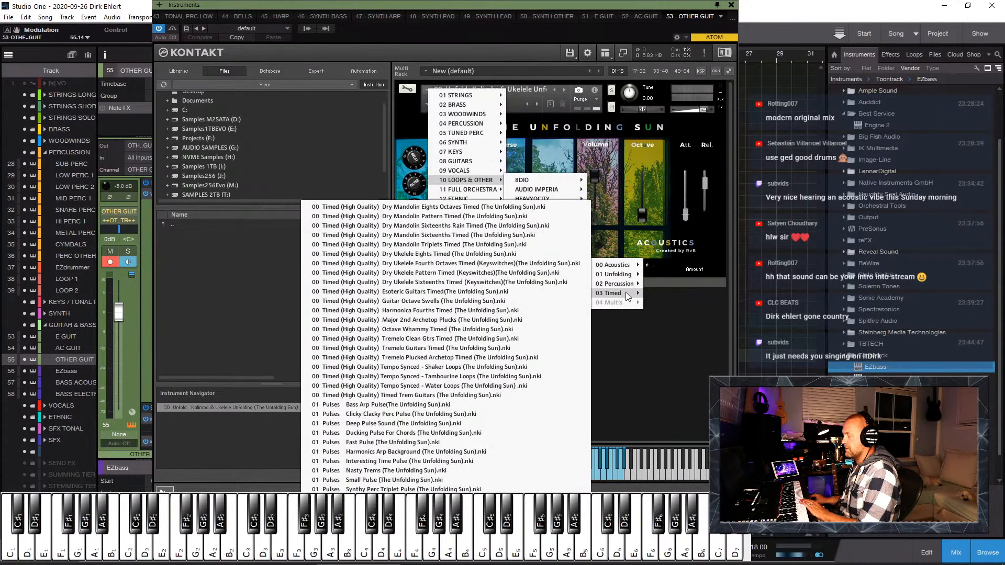
left_click(468, 209)
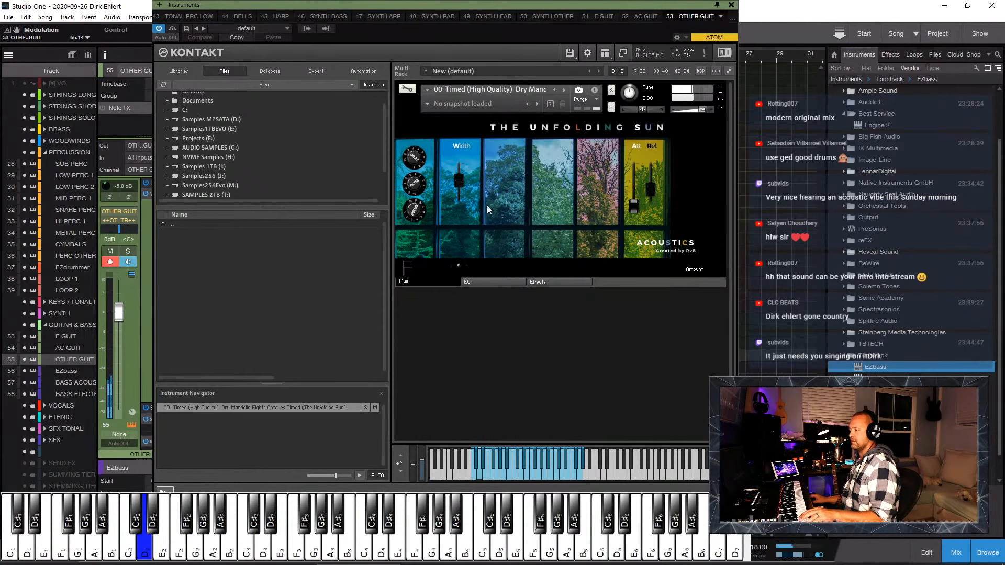
left_click(564, 88)
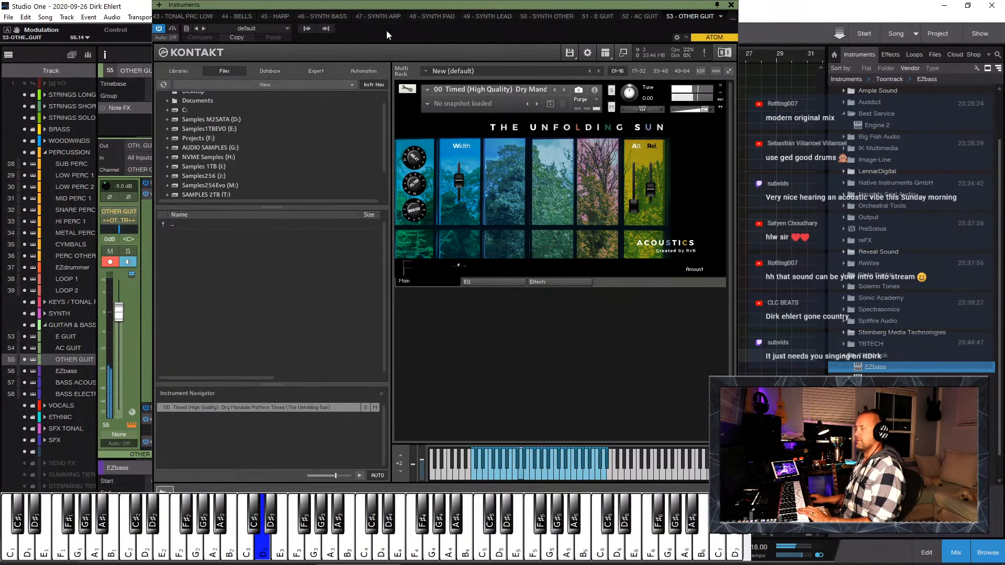
Step: Enlarge the OTHER GUIT channel's sends area and raise its GUITAR DELAY send to about -9.9 dB and its GUITARBL..HOLE send
left_click_drag(376, 8, 635, 16)
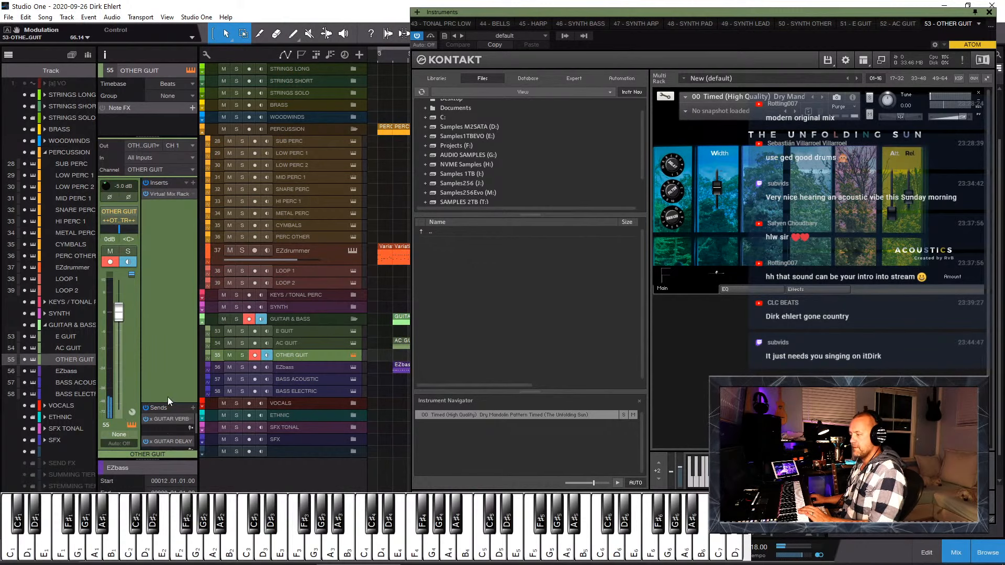
left_click_drag(164, 405, 163, 284)
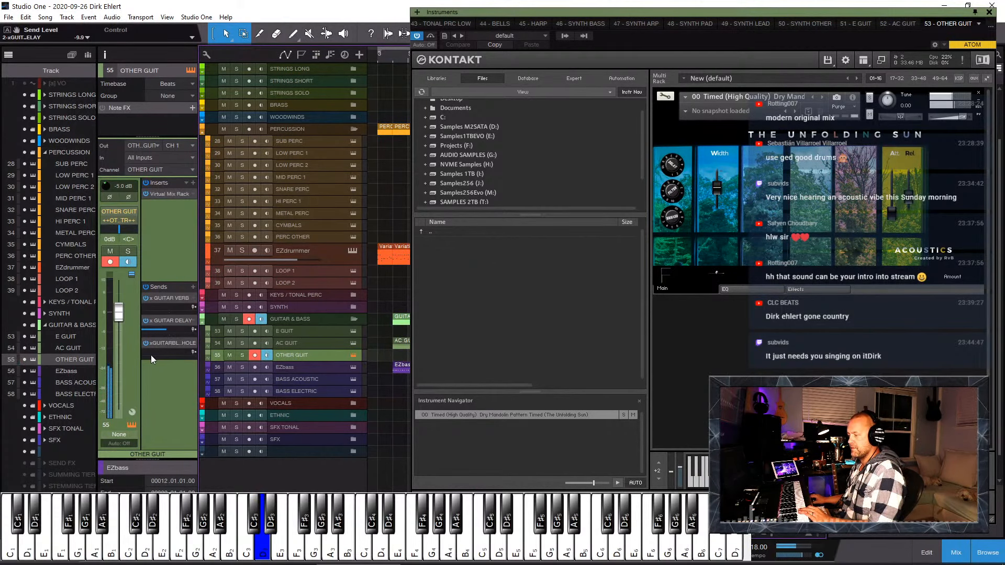
scroll(165, 354, "up", 1)
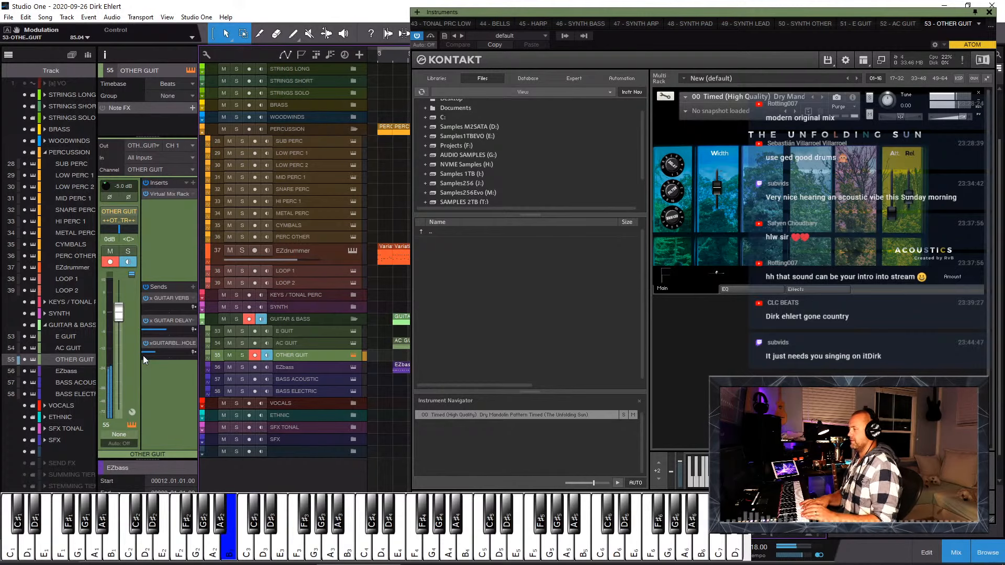
Step: Move Kontakt out of the way and record a short take on the OTHER GUIT track from bar 3
left_click_drag(473, 23, 1004, 80)
key("KP_Multiply")
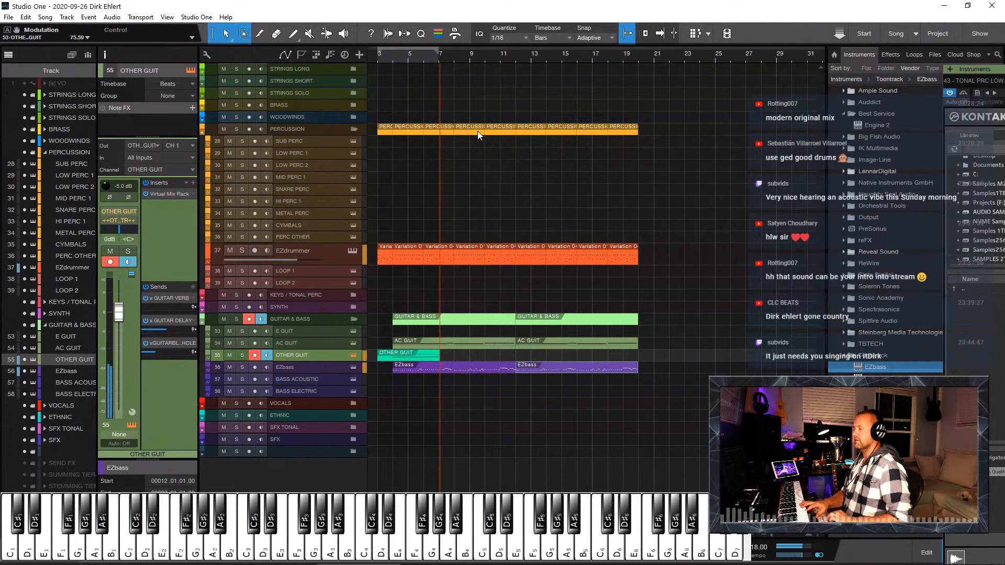
key("space")
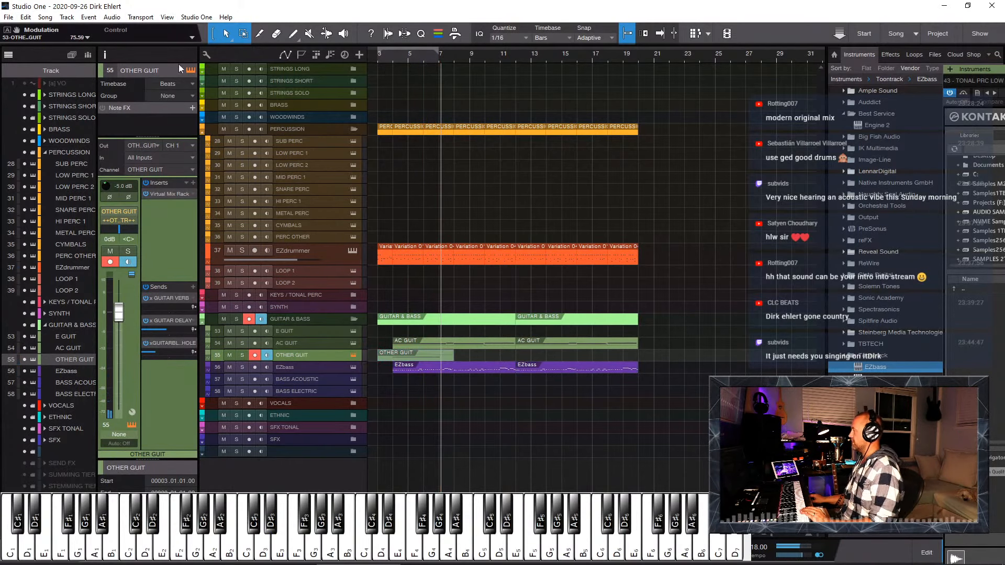
Step: Advance the Kontakt instrument past the Sixteenths Rain patch to Dry Mandolin Sixteenths Timed and close the instrument window
left_click_drag(1004, 95, 350, 30)
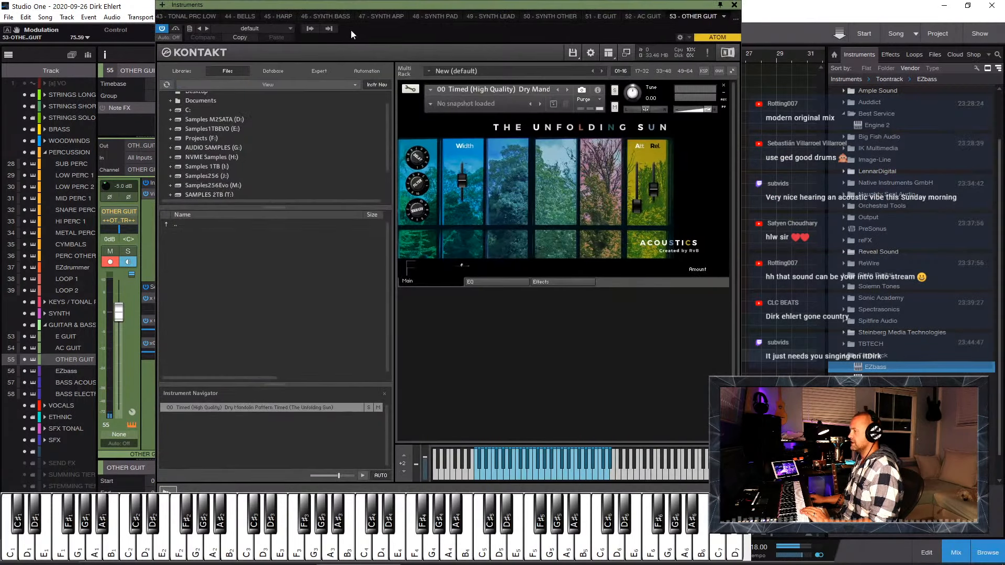
left_click(567, 90)
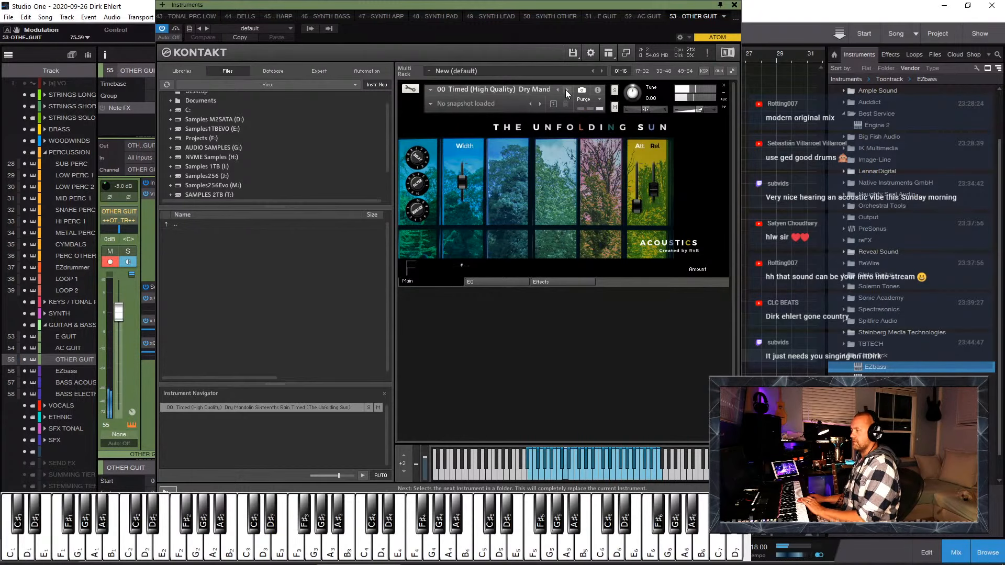
left_click(565, 89)
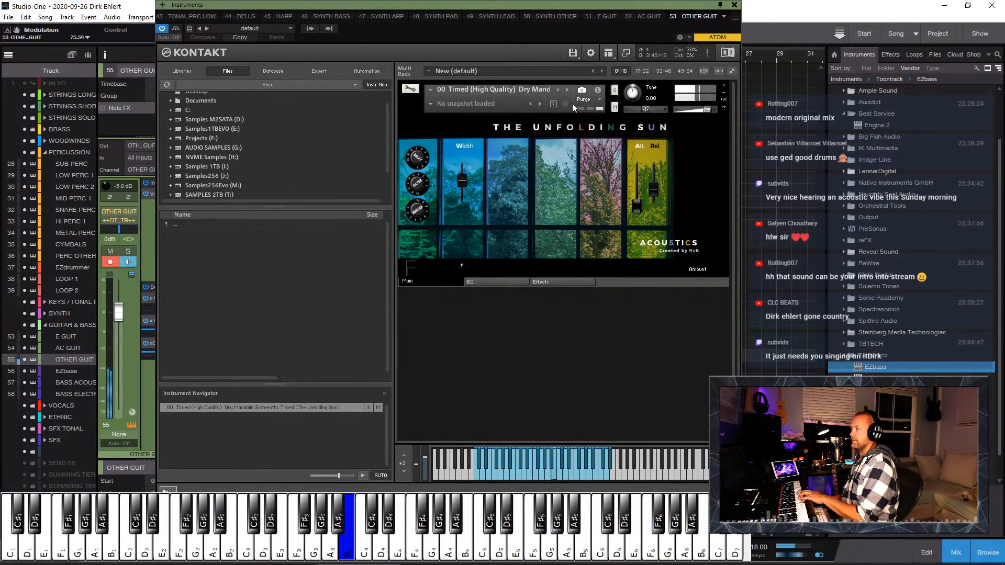
left_click(734, 4)
Step: Play the arrangement from its start and delete the OTHER GUIT take
key("KP_1")
key("space")
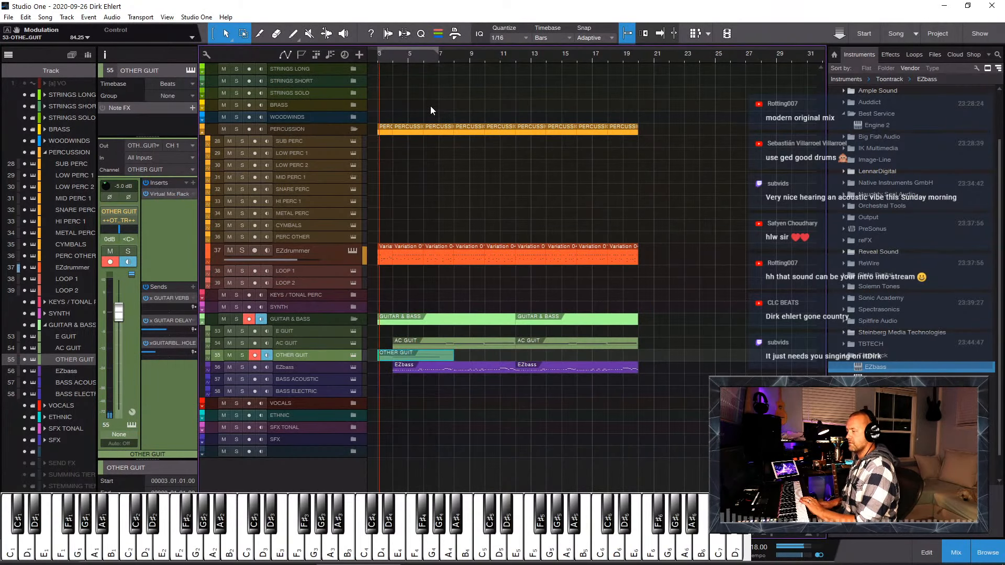
key("Delete")
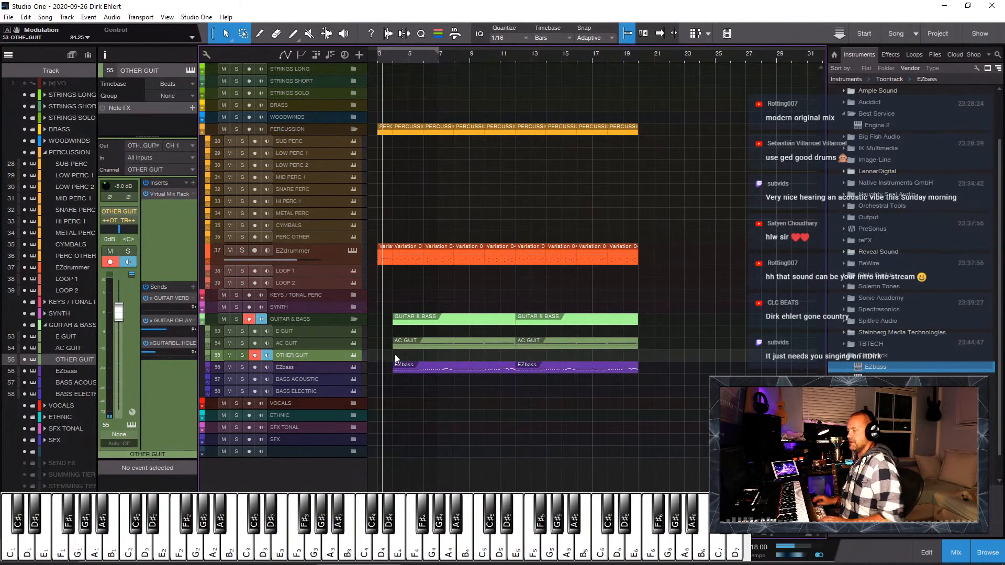
Step: Record a new mandolin part on the OTHER GUIT track from bar 3 to about bar 12
key("KP_1")
key("KP_Multiply")
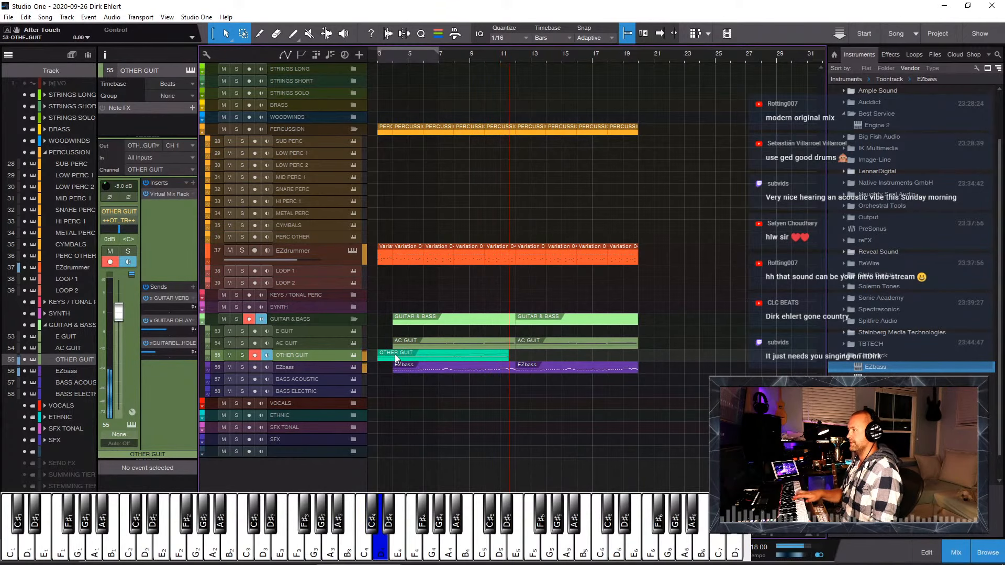
key("space")
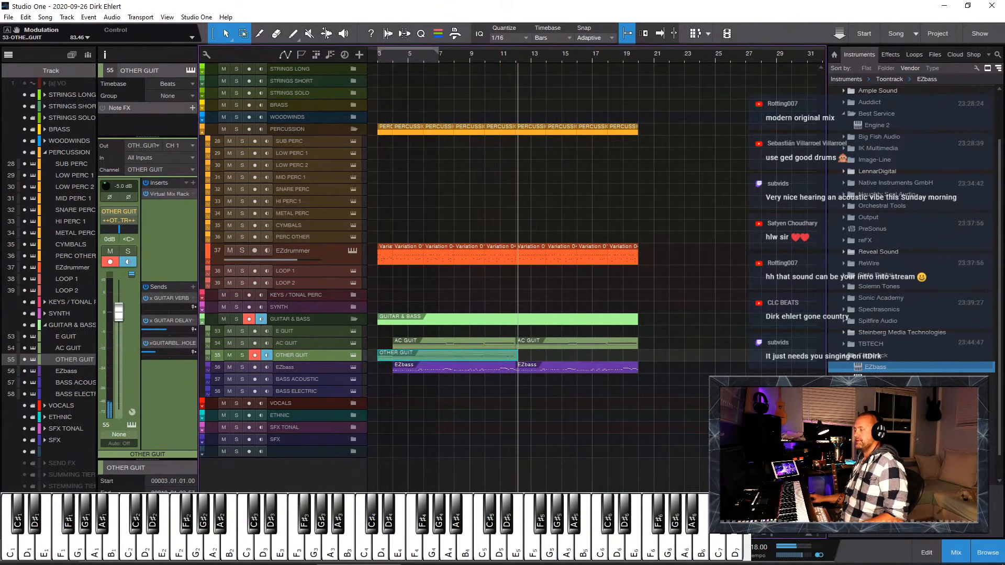
Step: Check the recorded OTHER GUIT notes in the note editor, and trim the part to run from bar 4 to bar 12
double_click(432, 359)
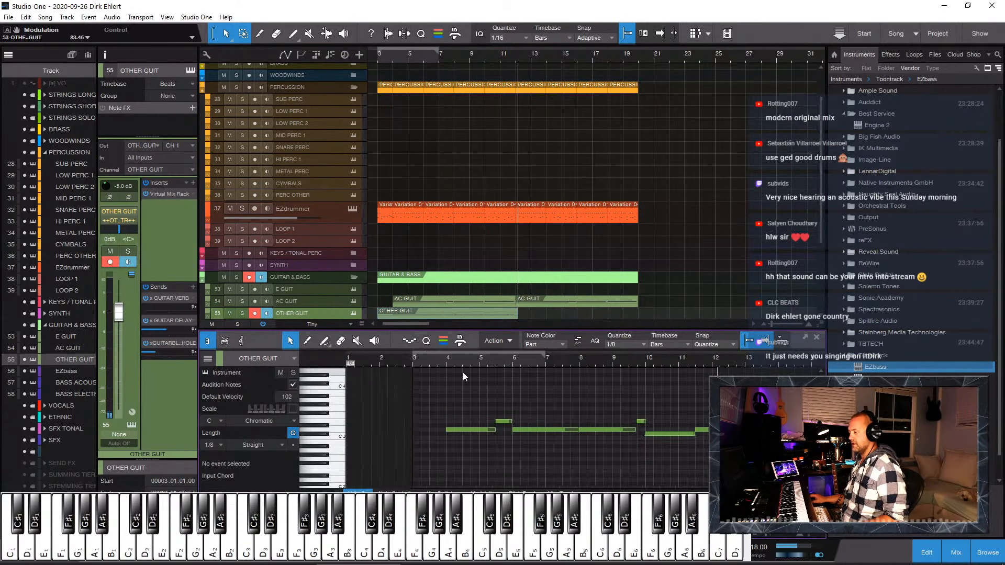
key("F2")
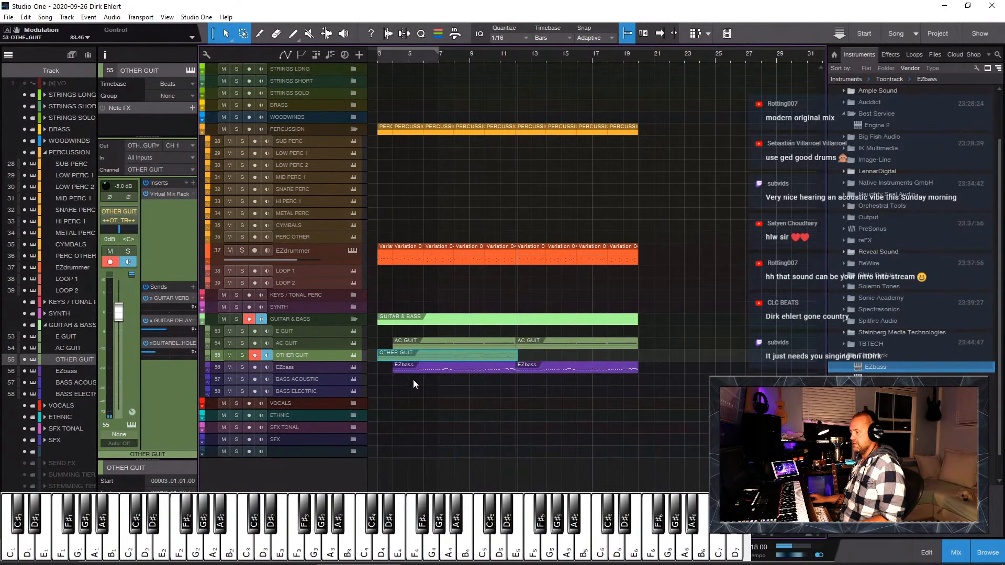
left_click_drag(373, 357, 393, 356)
left_click_drag(516, 360, 515, 360)
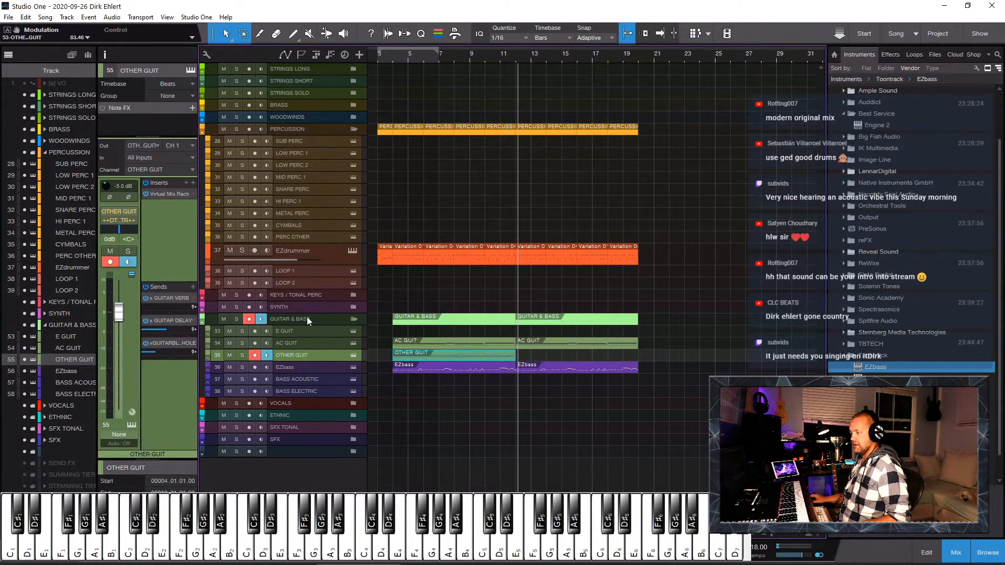
Step: Open Kontakt on the E GUIT track and search its libraries for "sess" to find the Session Guitarist instruments
left_click(300, 332)
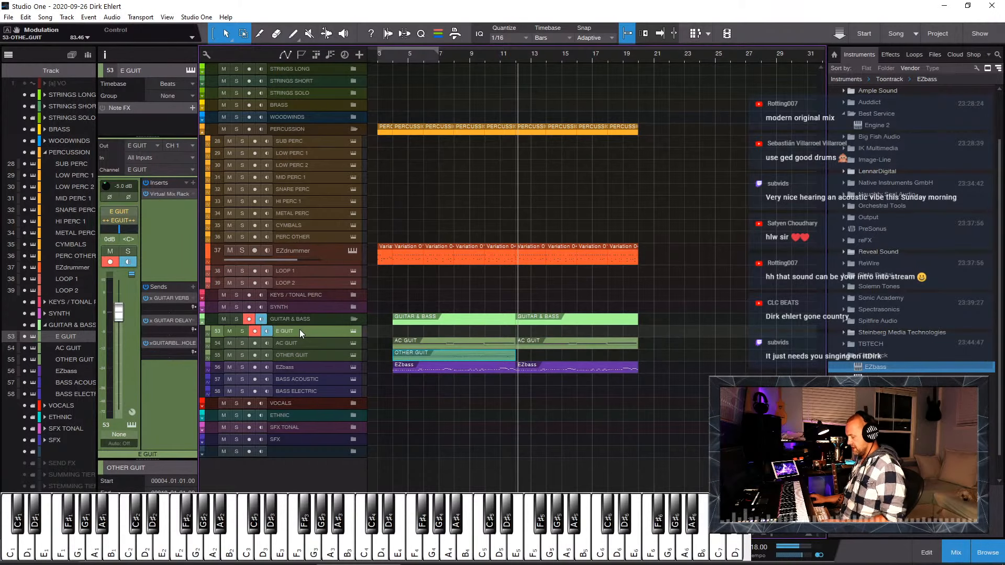
key("F11")
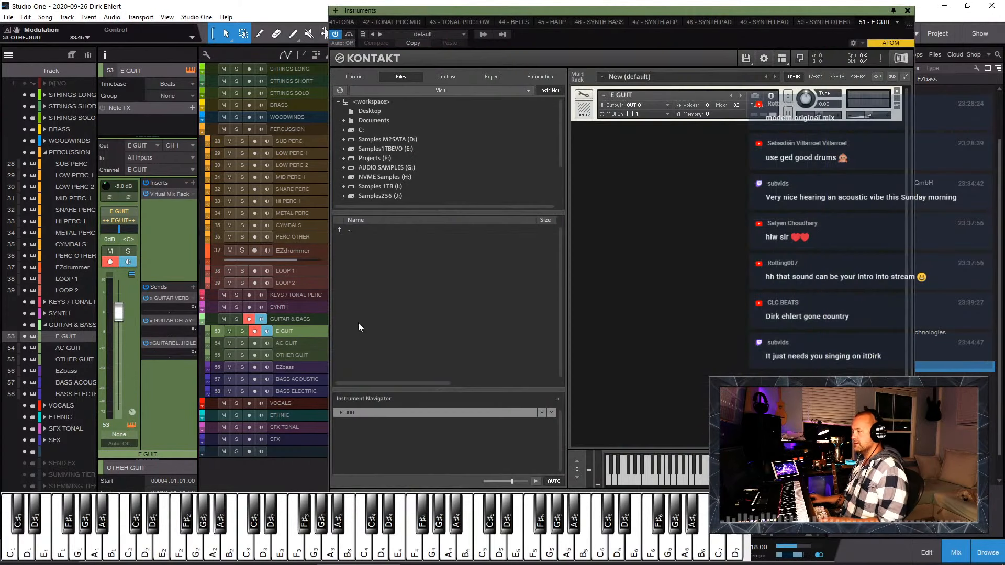
left_click(355, 77)
left_click(436, 90)
type("ses")
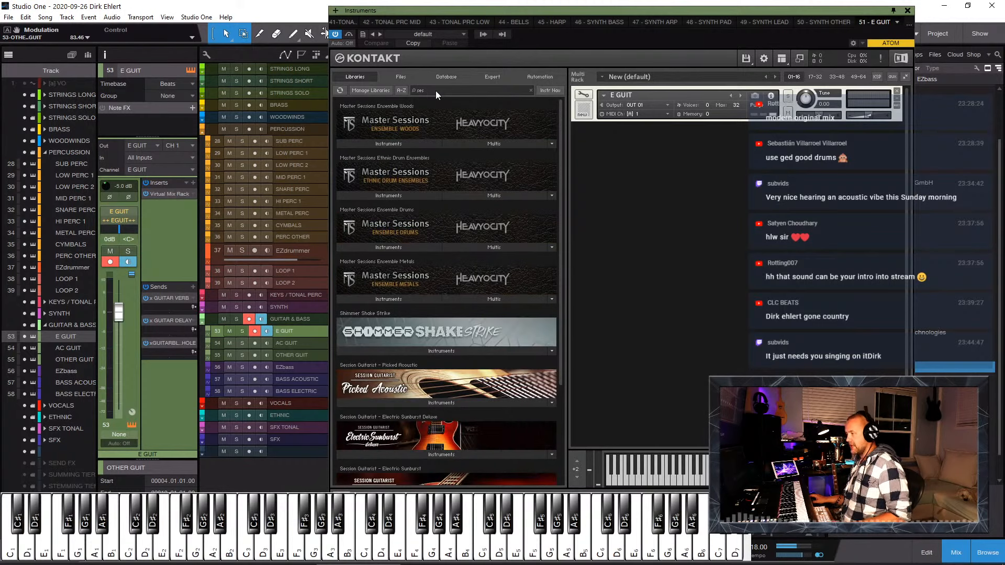
type("s")
scroll(473, 228, "down", 3)
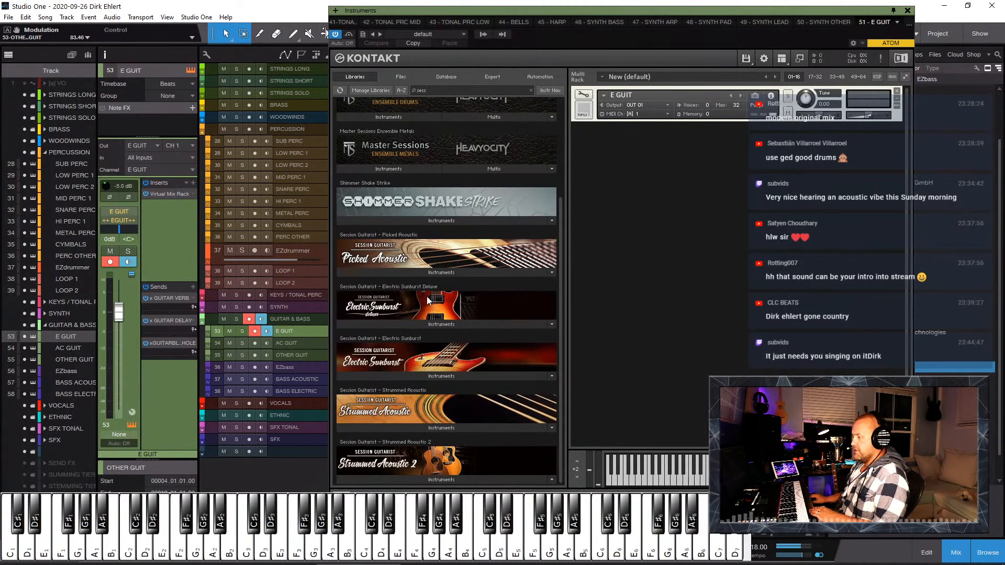
Step: Load Electric Sunburst Deluxe (Melody).nki from the Session Guitarist library on the E GUIT track
left_click(413, 325)
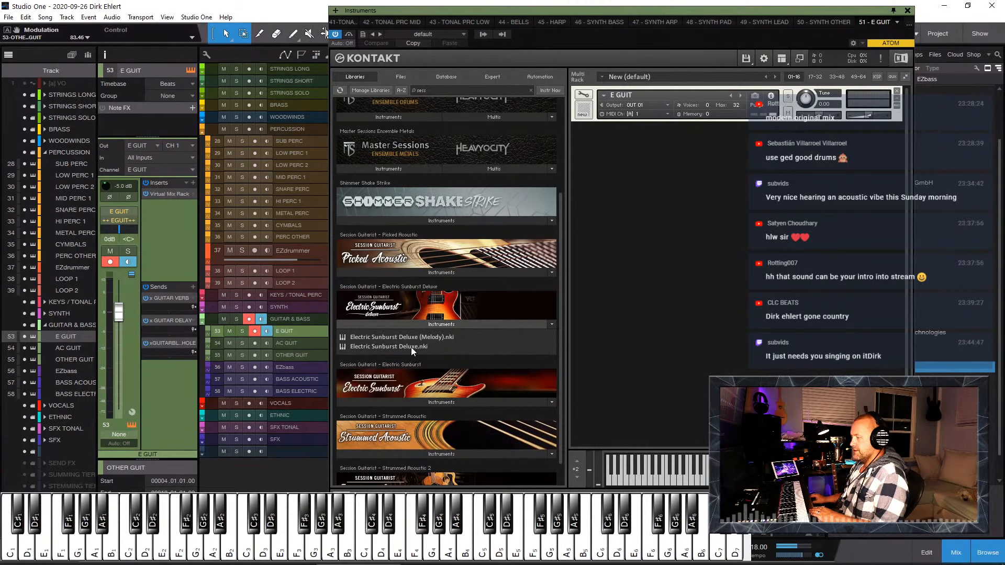
left_click_drag(407, 341, 536, 299)
left_click_drag(688, 108, 690, 111)
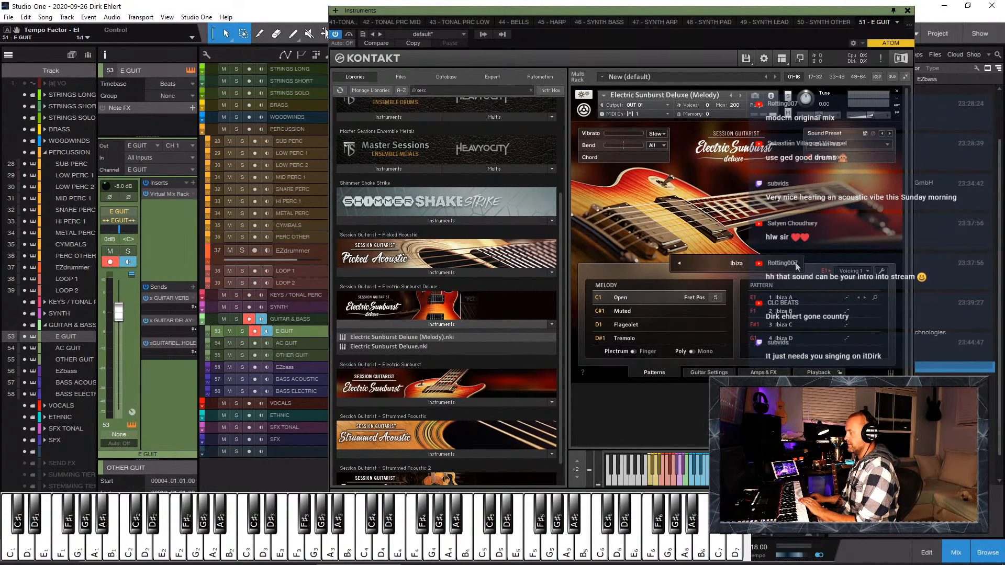
Step: Choose the Straightforward pattern set in Electric Sunburst Deluxe, set its voicing to As played, and close the instrument window
left_click(796, 266)
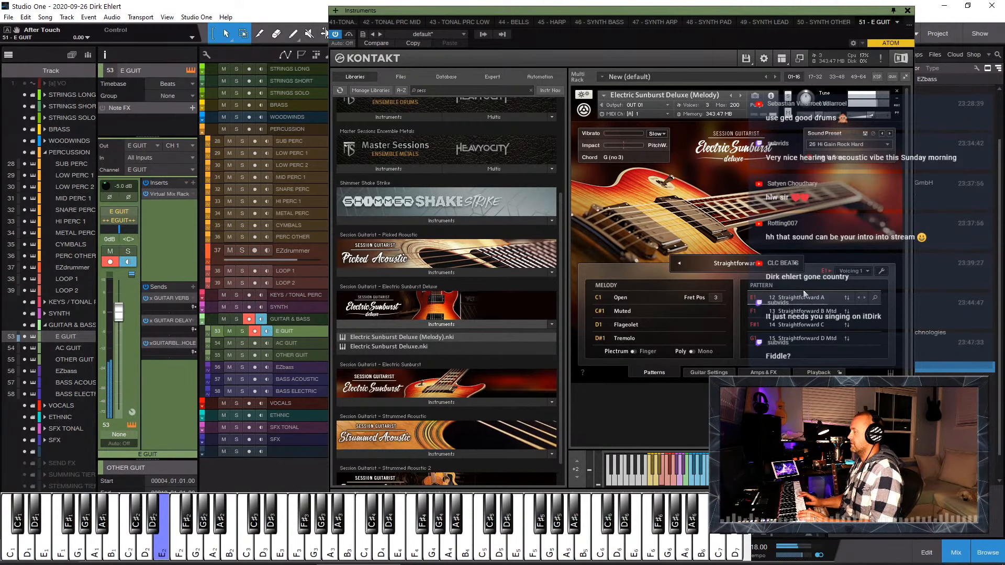
left_click(853, 271)
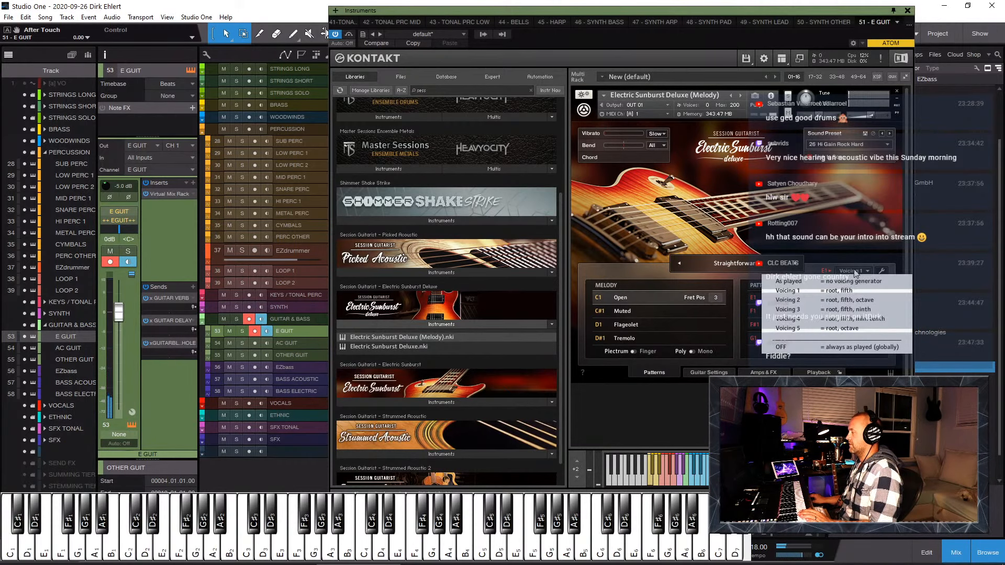
left_click(824, 281)
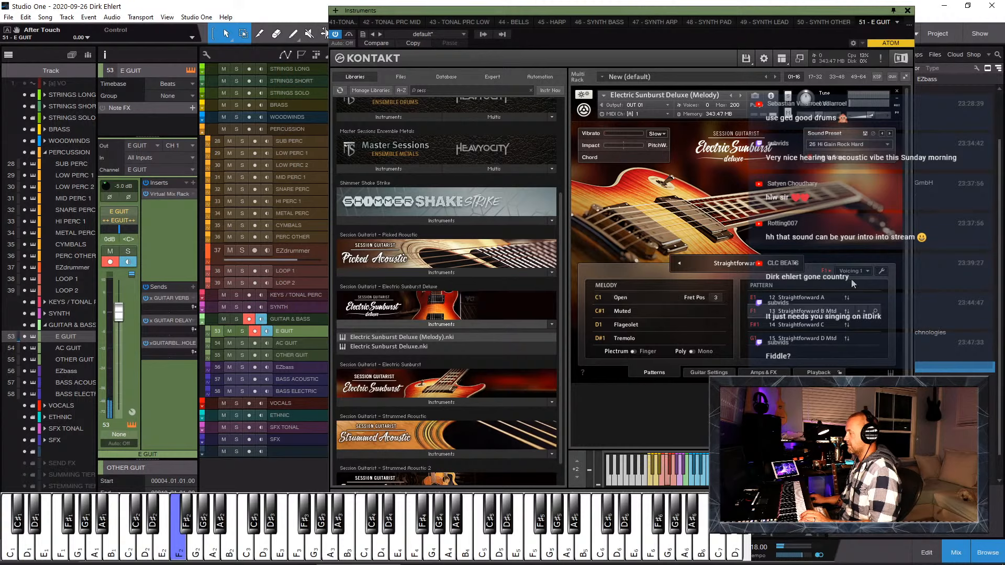
left_click(851, 272)
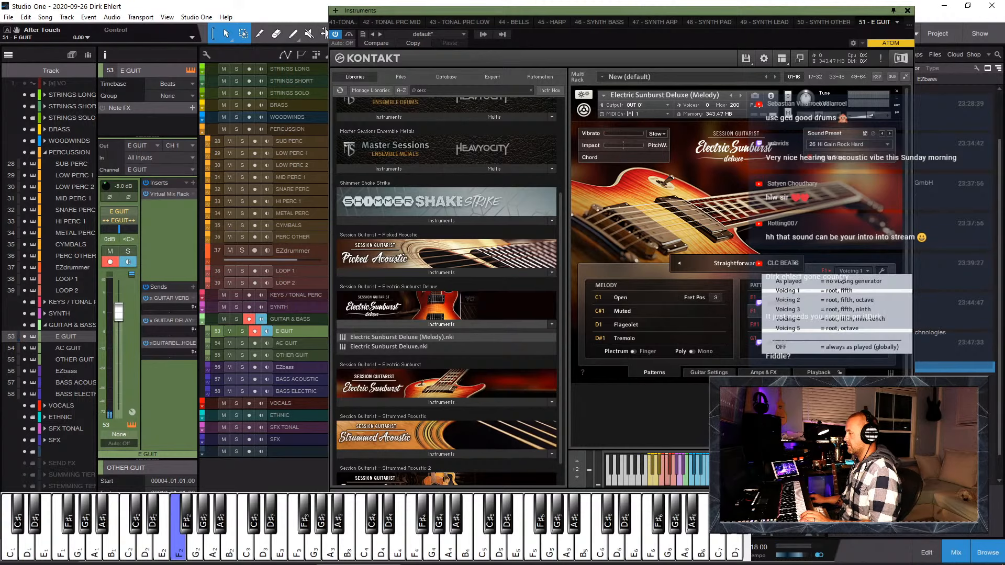
left_click(838, 281)
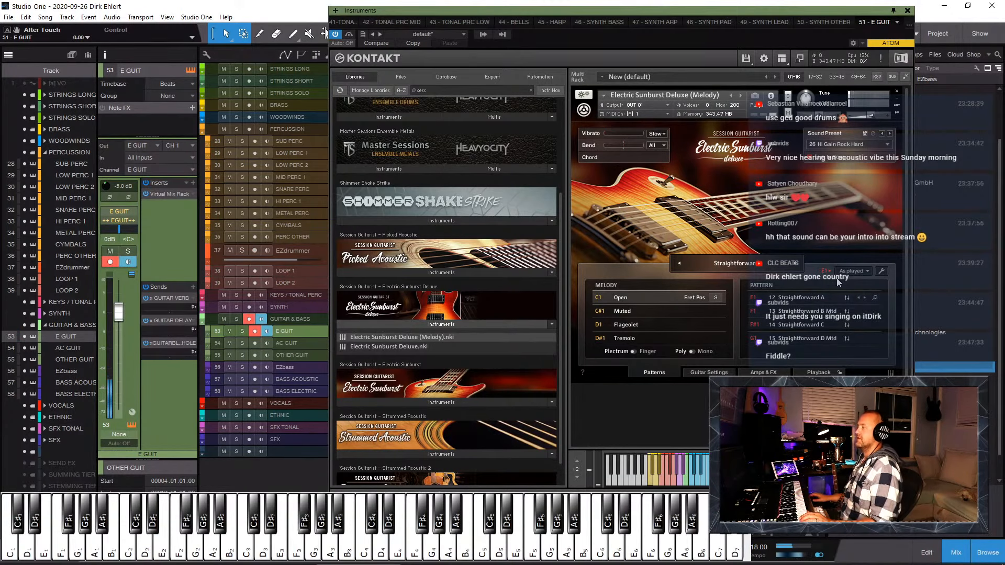
left_click(907, 10)
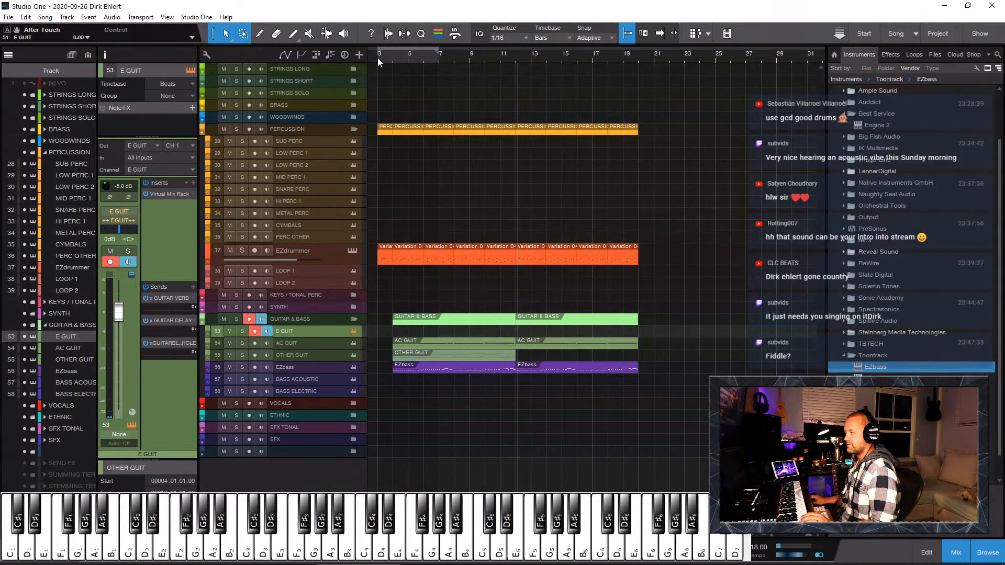
Step: Record an electric guitar part on the E GUIT track from bar 3 to about bar 12, lowering the channel fader to -7.5 dB
left_click_drag(130, 316, 126, 331)
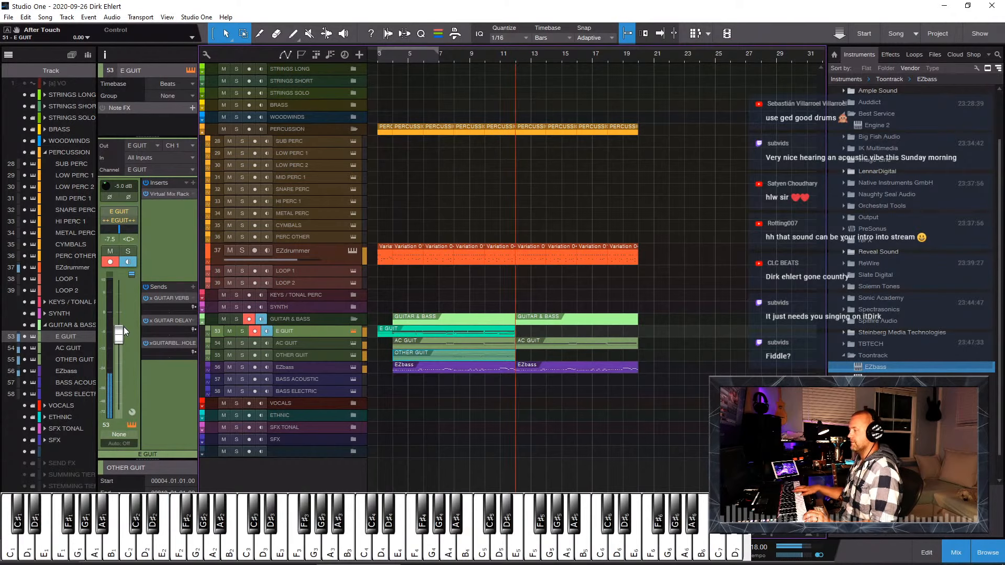
key("space")
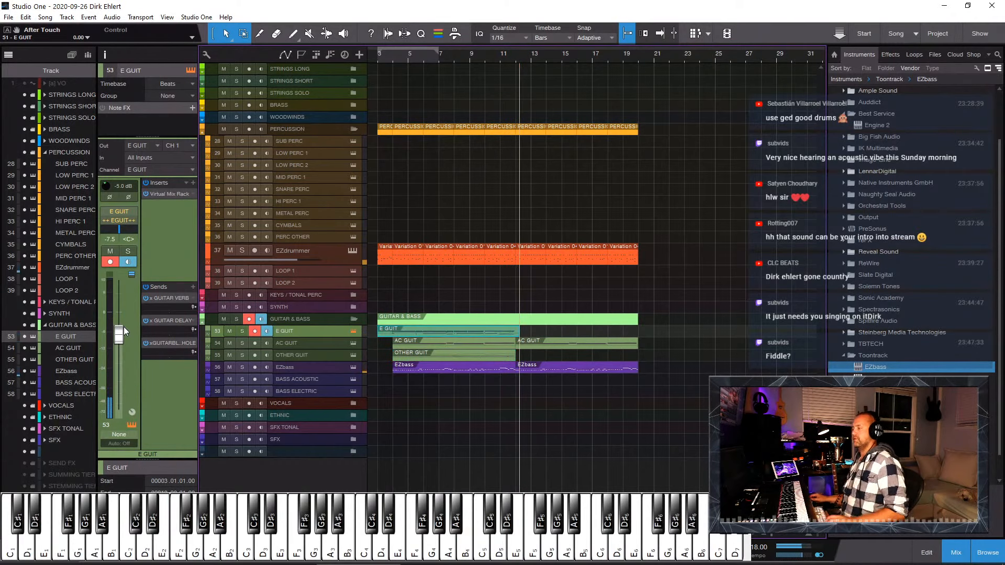
Step: Open the recorded E GUIT part in the note editor and move the A3 note near bar 9 to start at 9.01.01
double_click(424, 333)
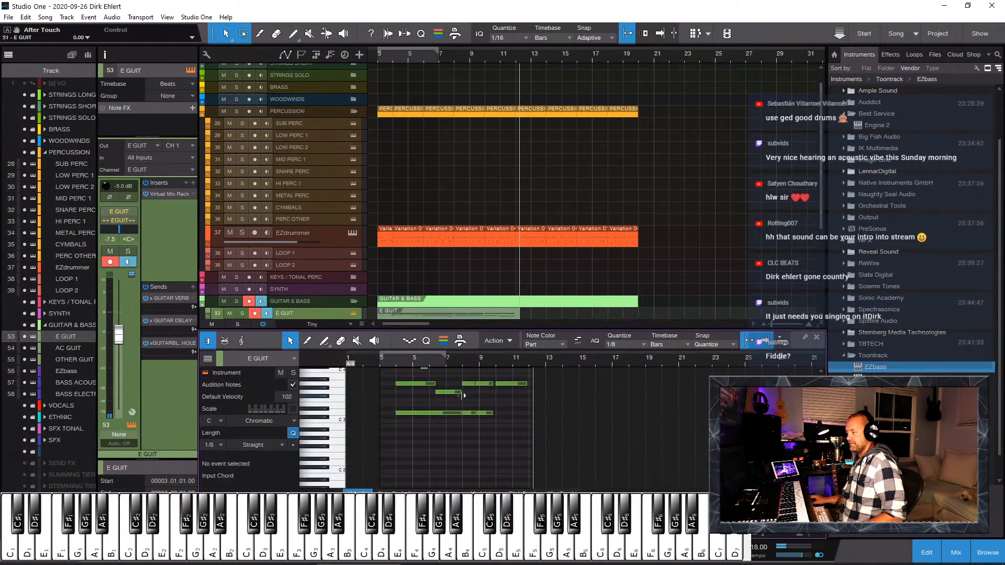
left_click(482, 384)
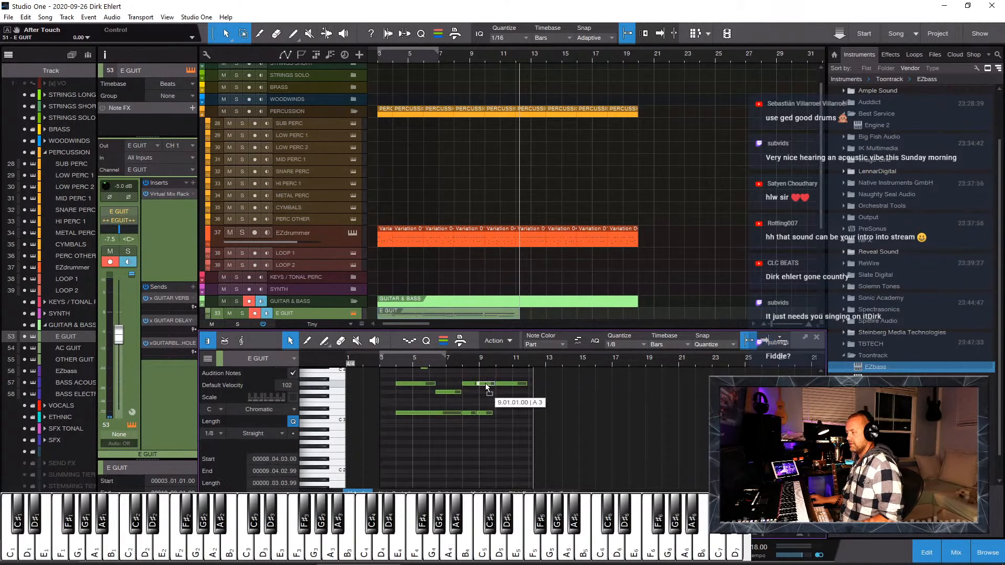
key("e")
scroll(483, 389, "left", 2)
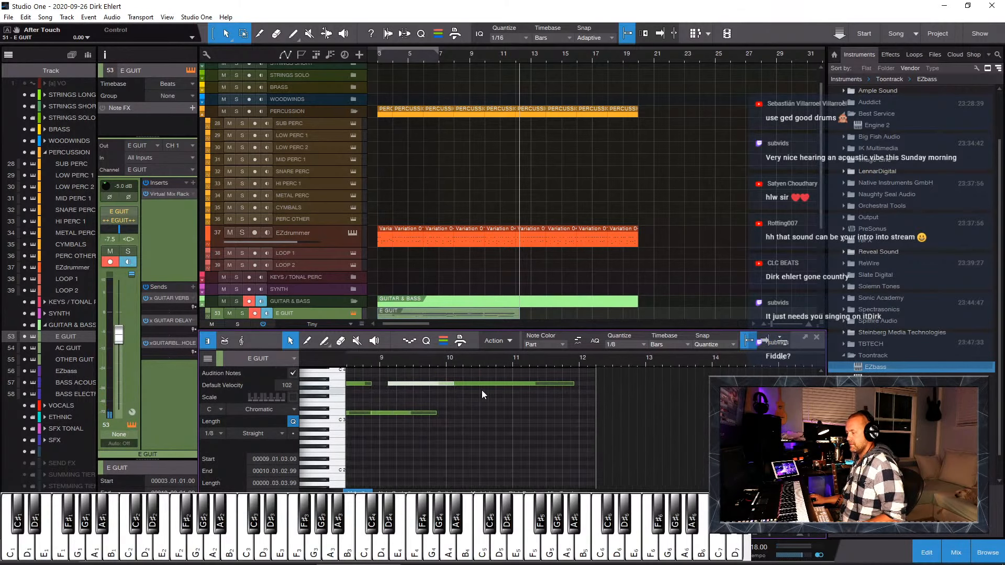
left_click_drag(427, 384, 421, 384)
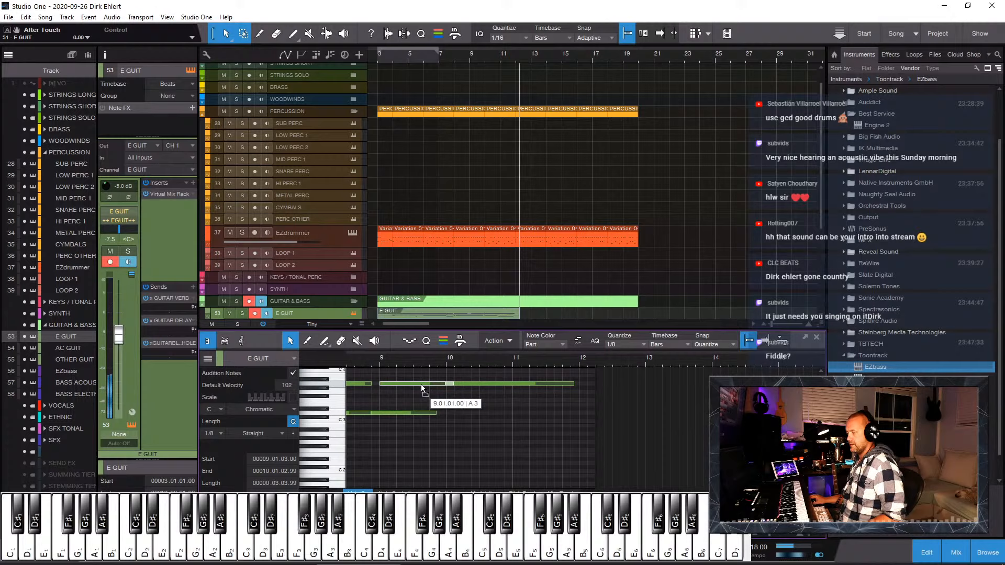
left_click(458, 391)
Step: Solo the E GUIT track and play the recorded part back from just before bar 4, following its low keyswitch notes
key("w")
key("w")
key("s")
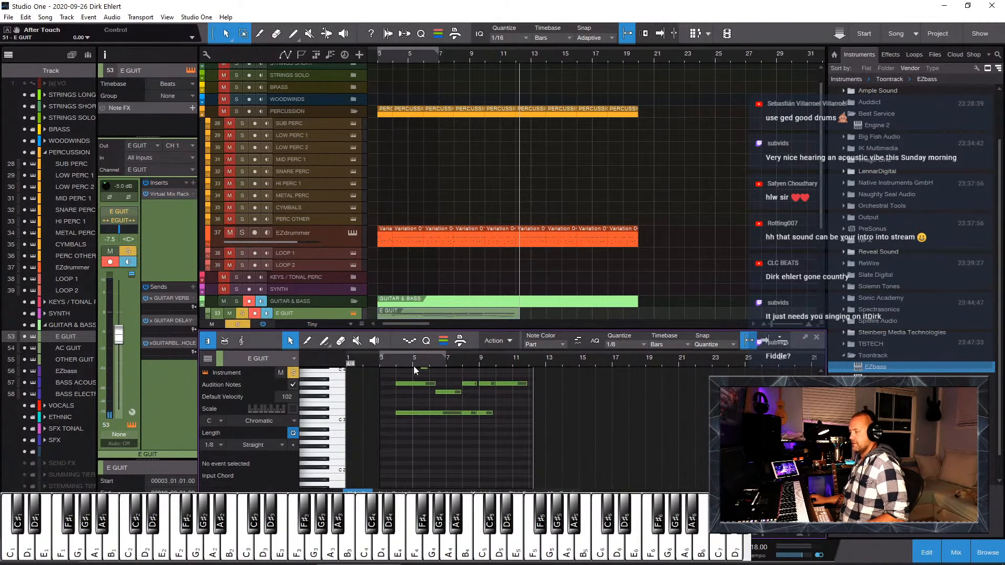
left_click(392, 363)
scroll(419, 397, "down", 3)
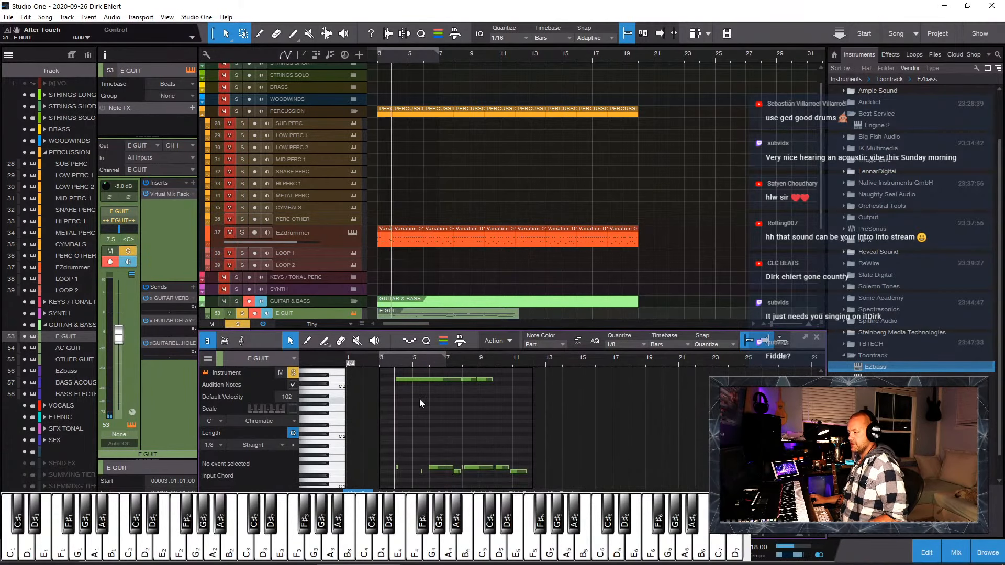
key("e")
key("e")
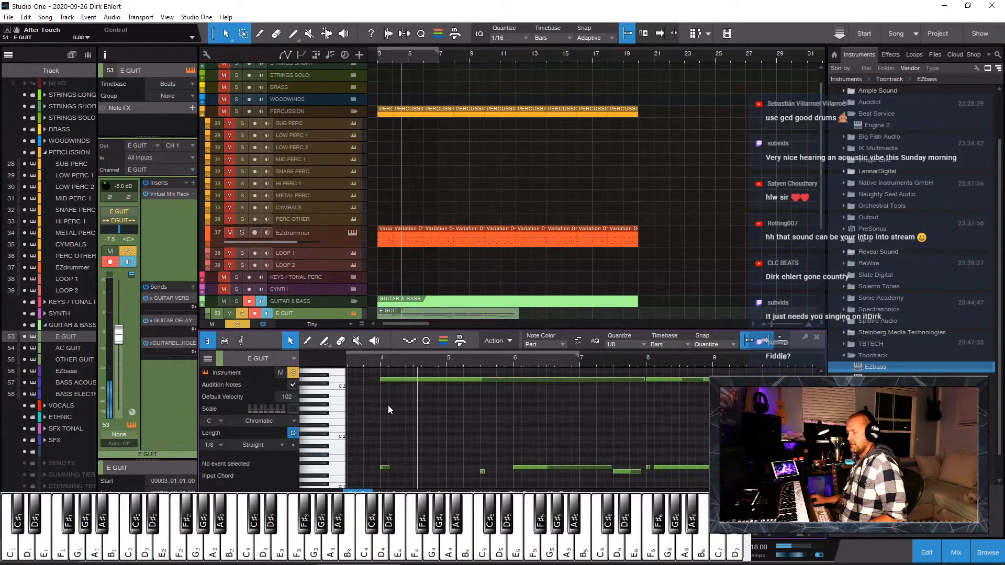
left_click(378, 361)
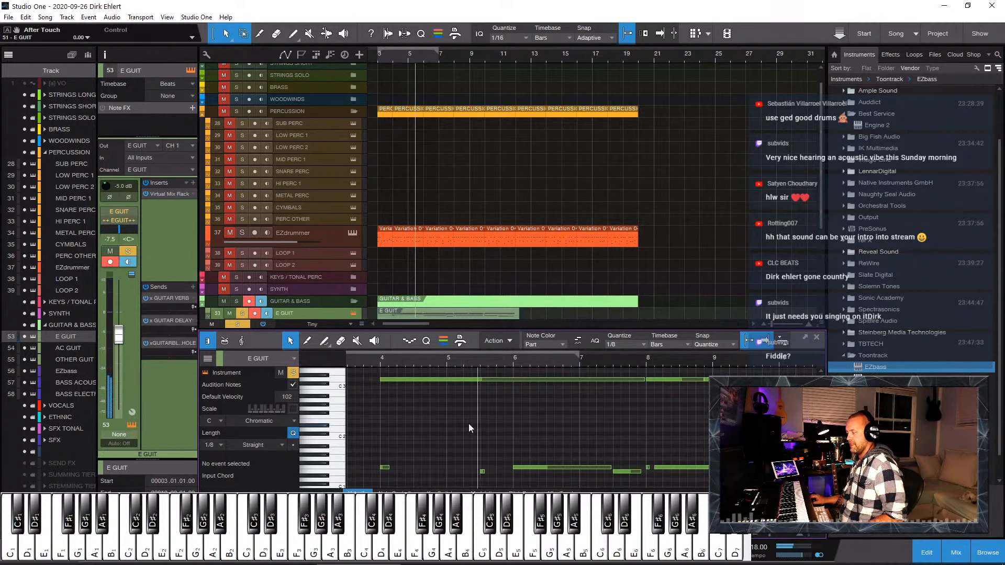
Step: Lengthen the F1 keyswitch note to span 4.01.01 to 5.03.01 and the following E1 note to end at 6.01.01, and play them back
scroll(469, 423, "down", 2)
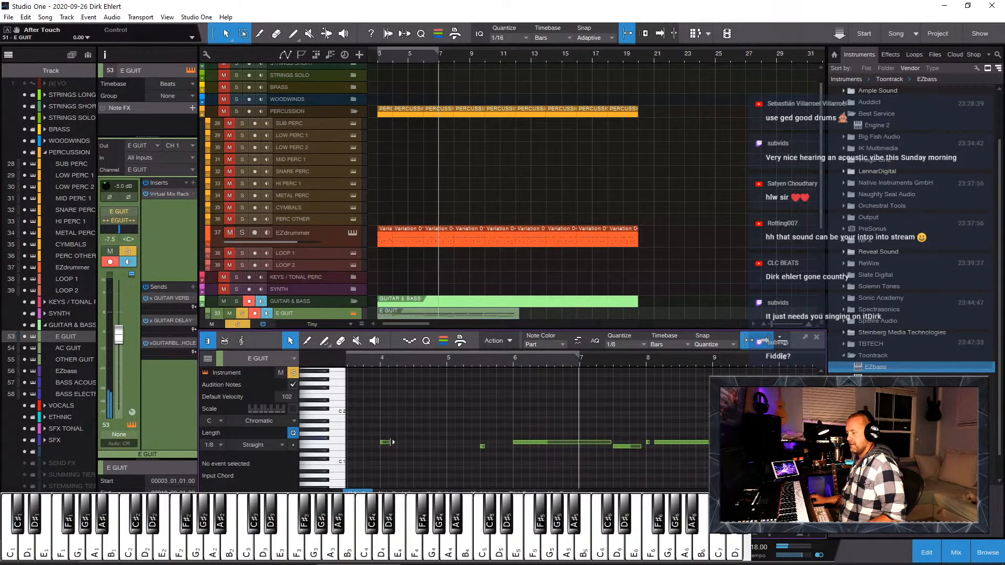
left_click_drag(389, 442, 446, 452)
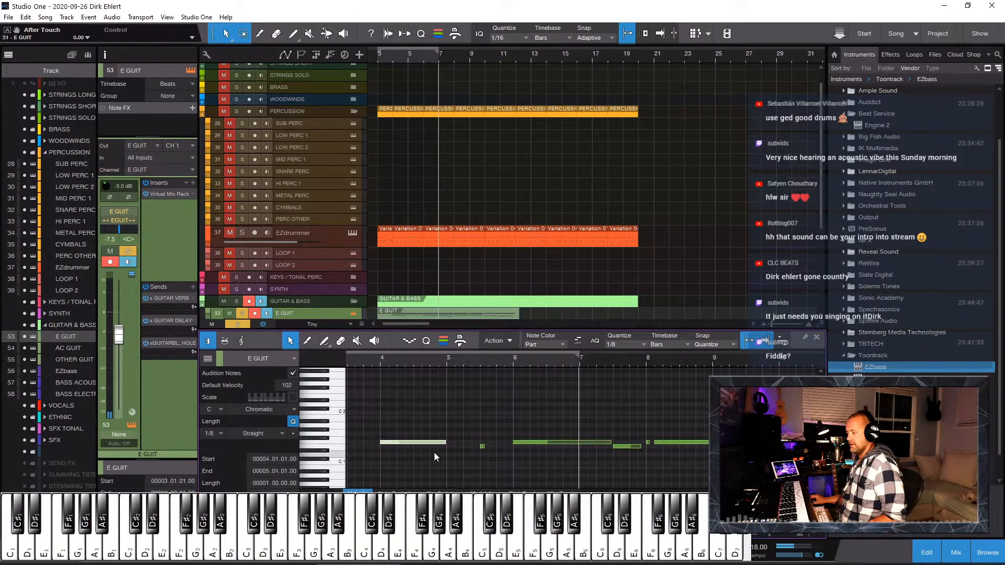
left_click_drag(384, 443, 377, 443)
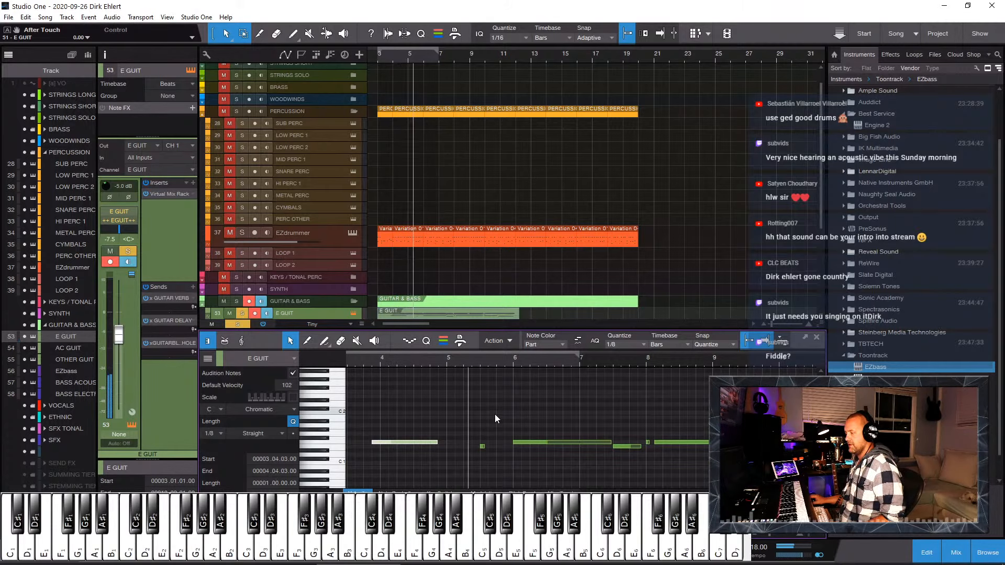
left_click_drag(441, 444, 480, 444)
key("space")
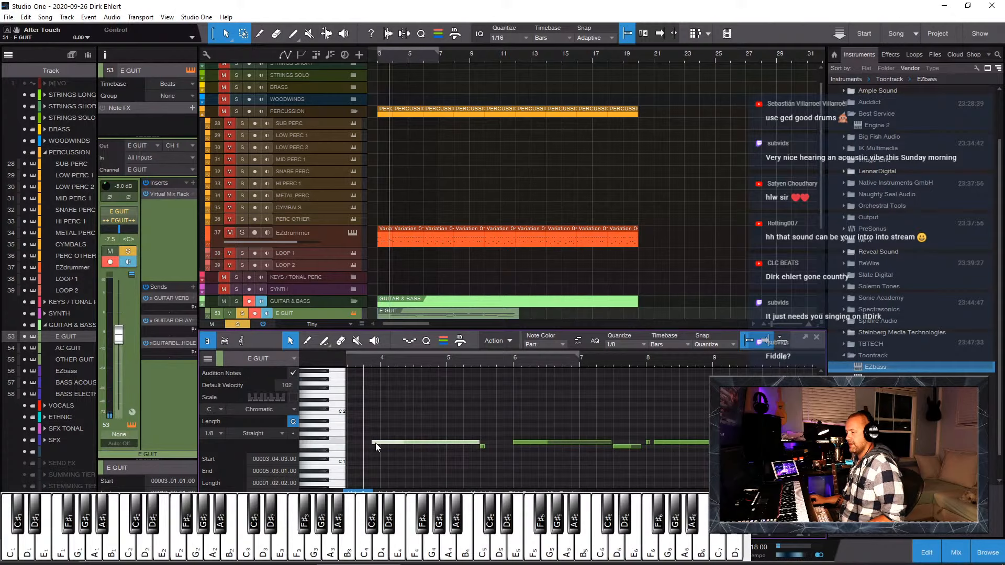
left_click_drag(372, 442, 382, 444)
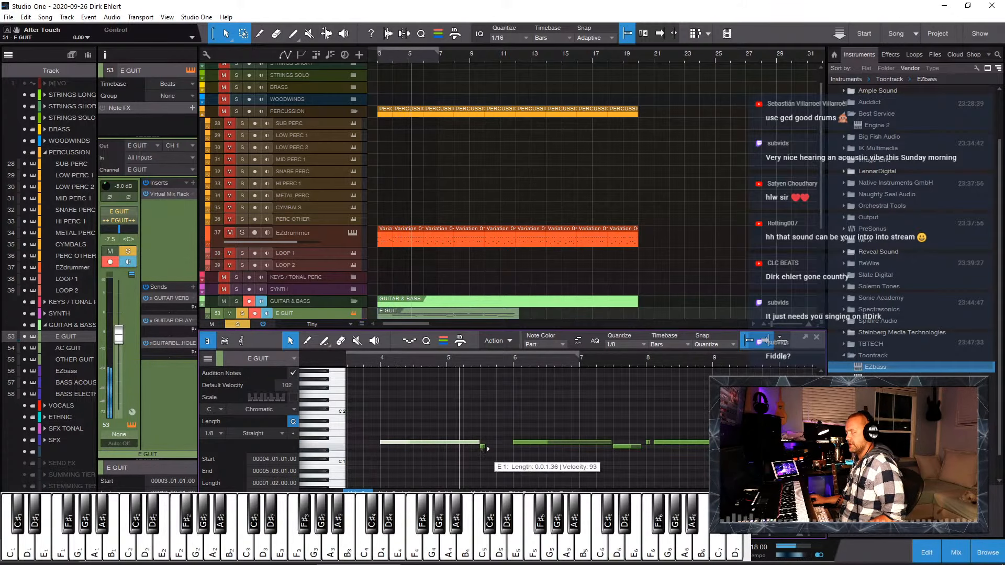
left_click_drag(484, 447, 512, 447)
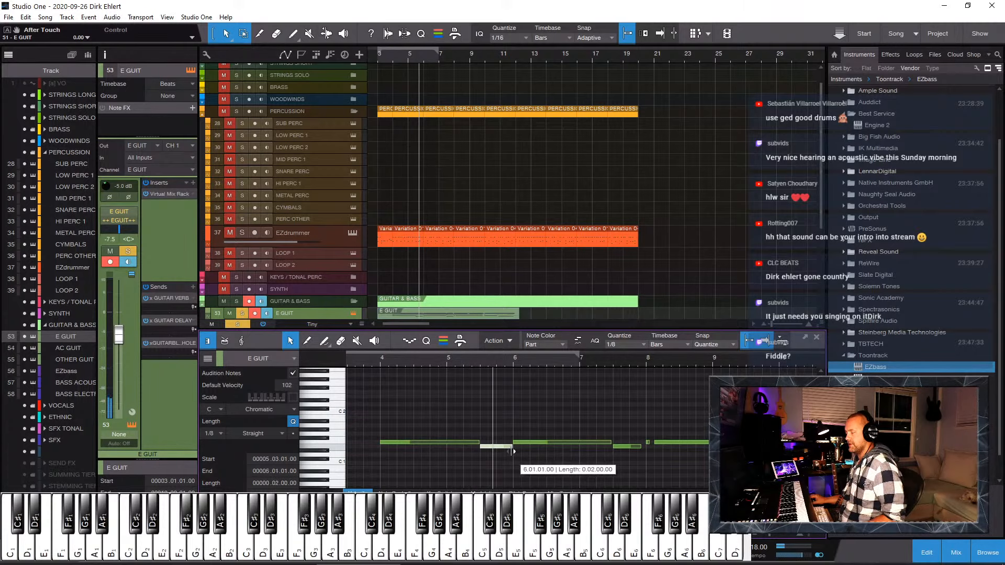
left_click(376, 363)
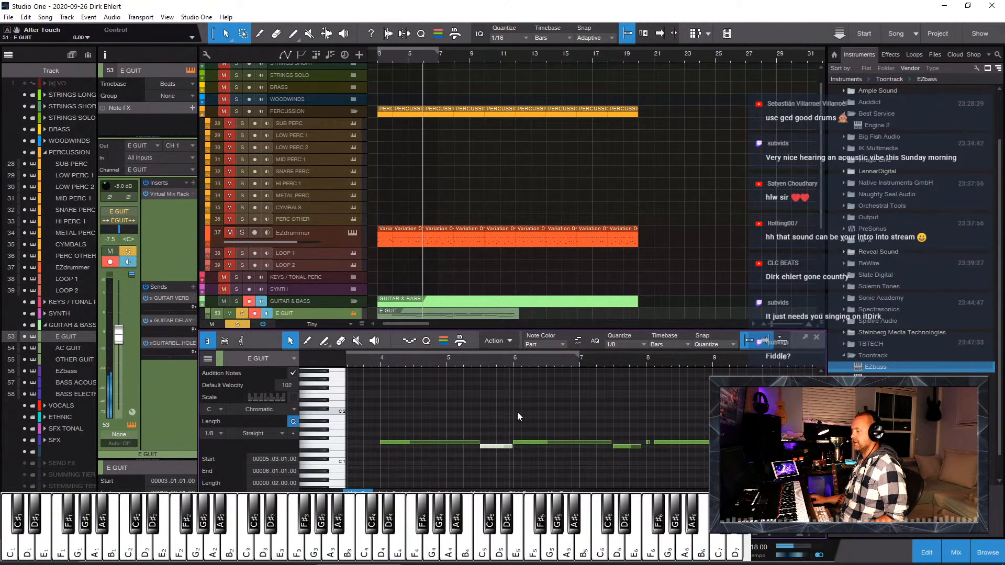
Step: Move the boundary between the bar 4 A3 note and the lower note after it to 6.01.01, and play back from bar 6
scroll(561, 433, "up", 5)
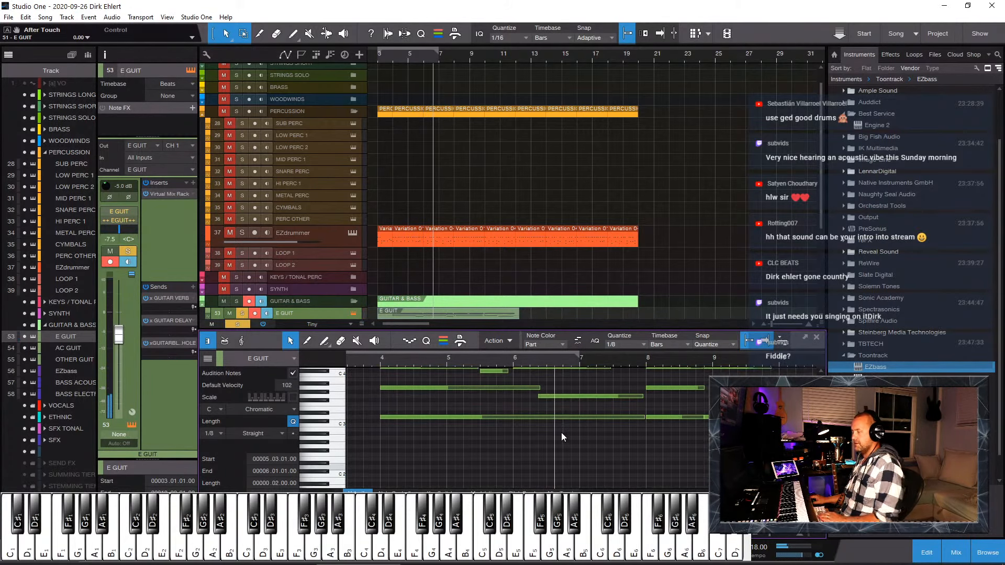
left_click(539, 406)
left_click_drag(542, 405, 513, 421)
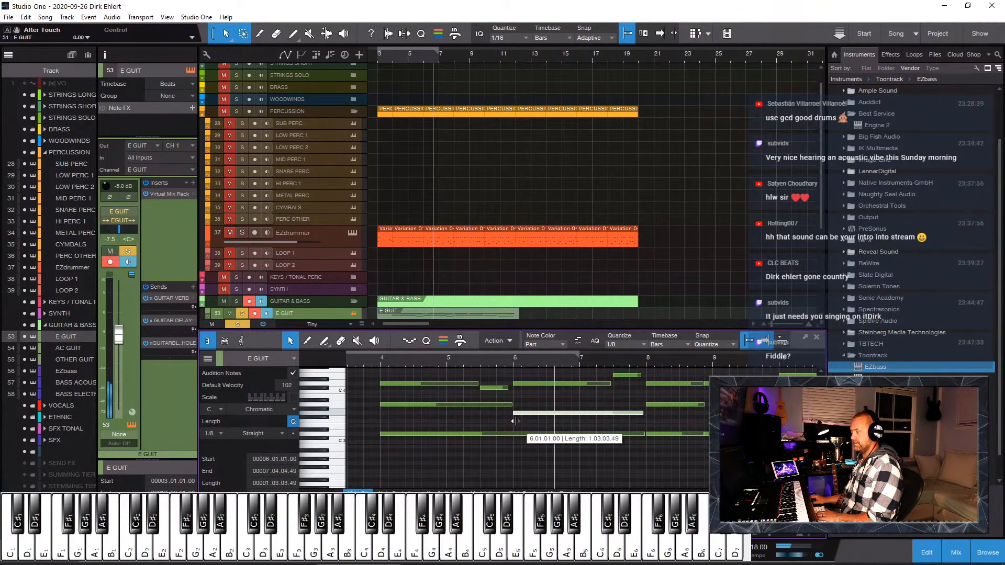
left_click(514, 360)
scroll(648, 441, "down", 3)
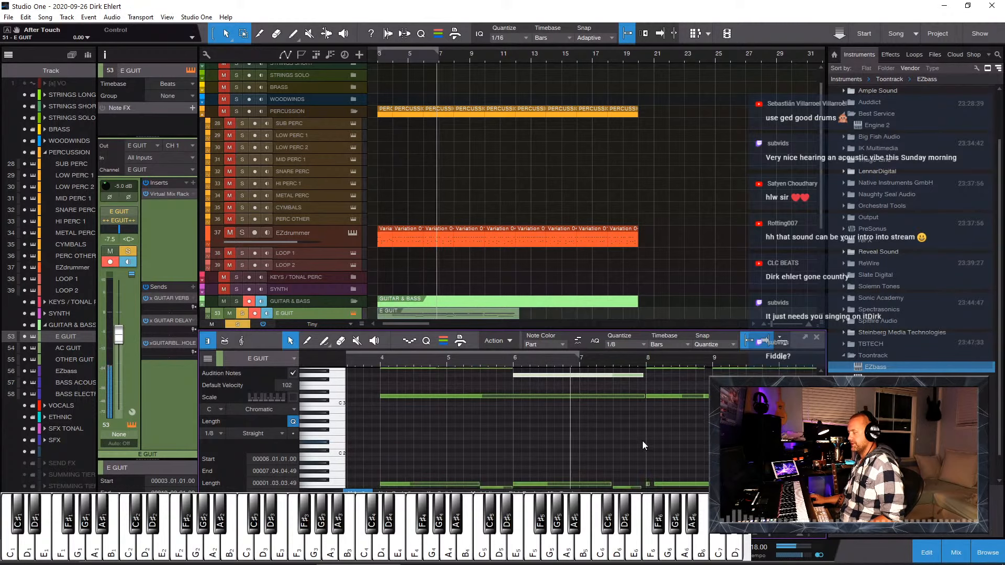
scroll(642, 440, "up", 3)
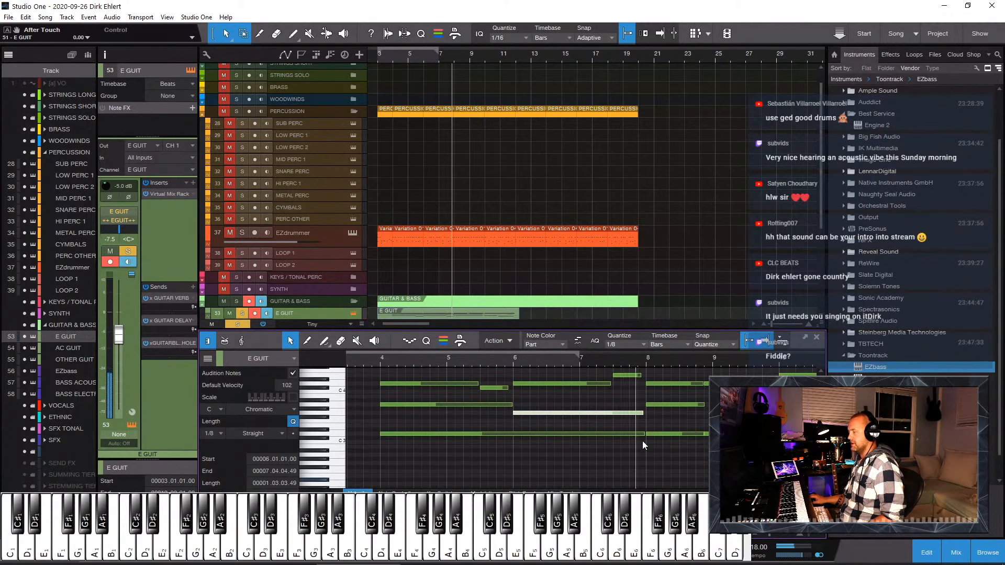
Step: Delete the second F1 keyswitch note after bar 8, extend the first one from 8.01.01 to 10.01.01, and play back the transition
scroll(682, 444, "down", 3)
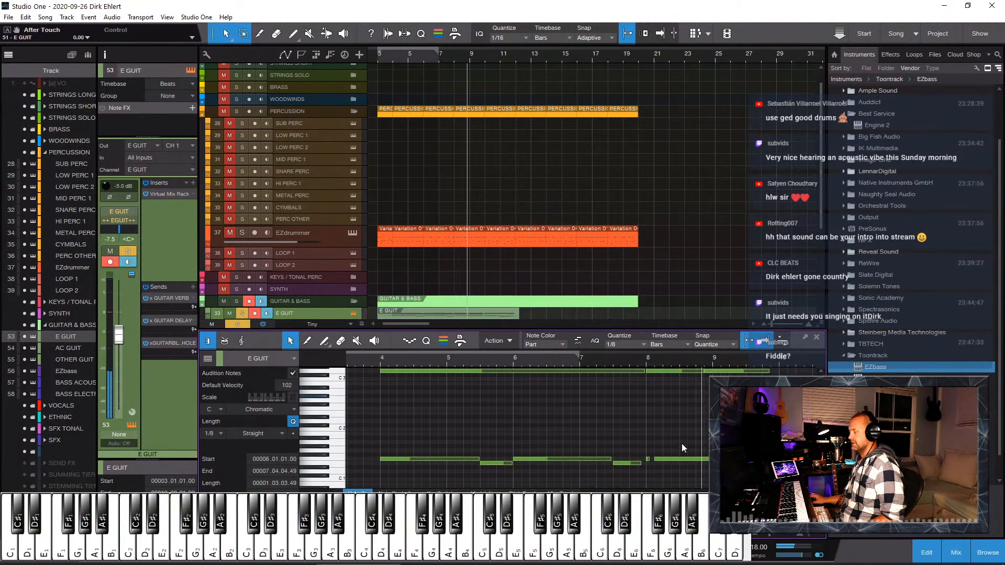
left_click(660, 455)
key("Delete")
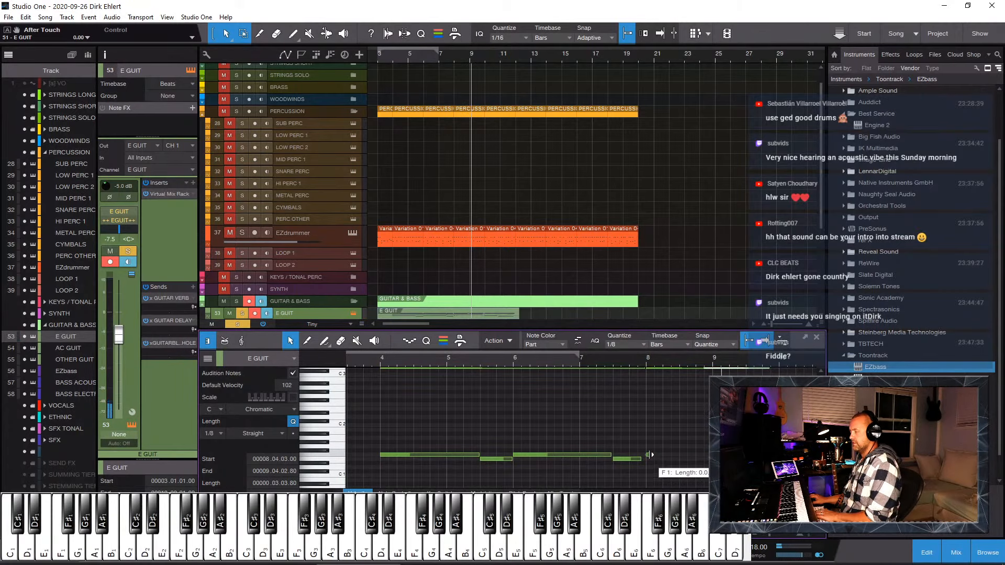
left_click_drag(649, 455, 721, 456)
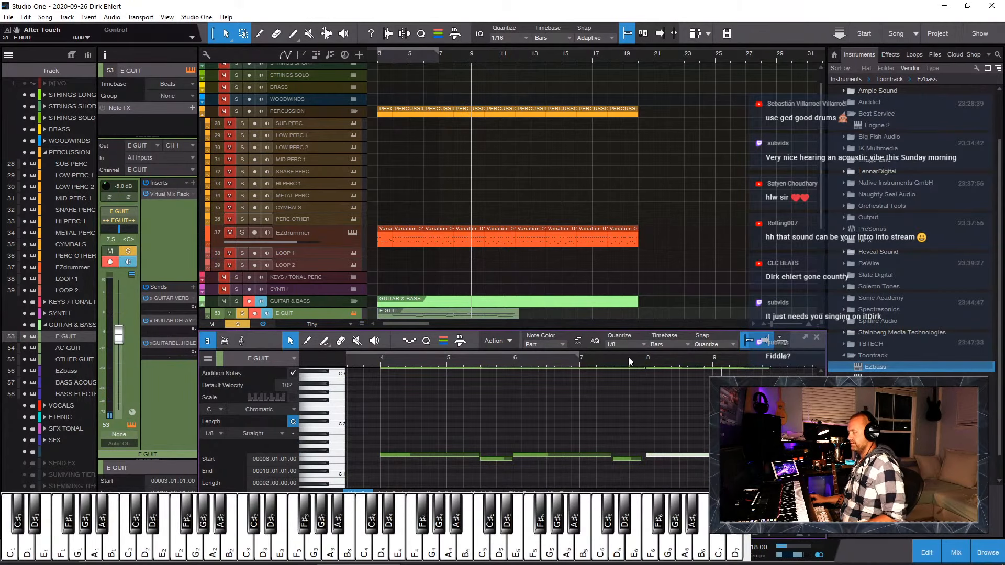
left_click(641, 359)
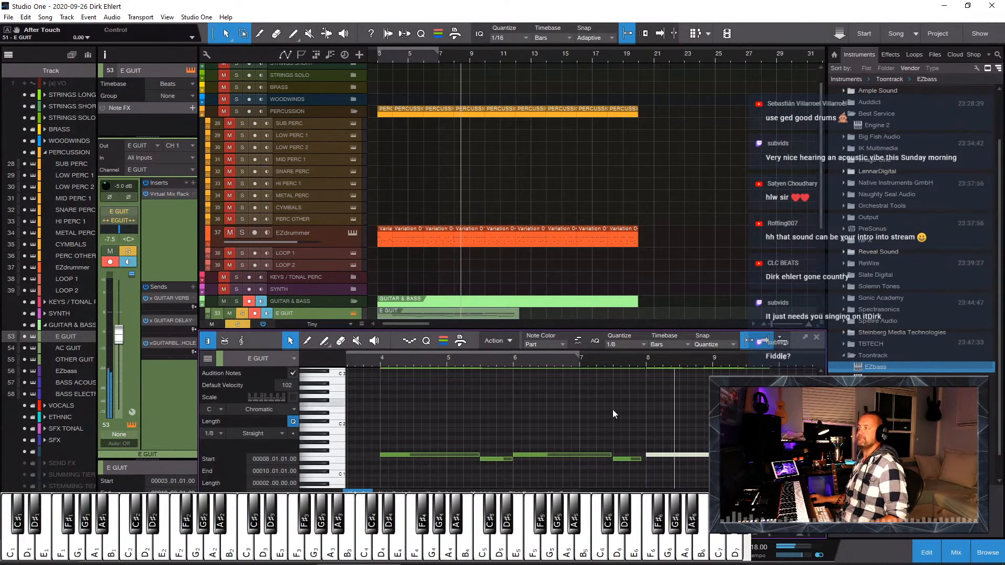
left_click(613, 357)
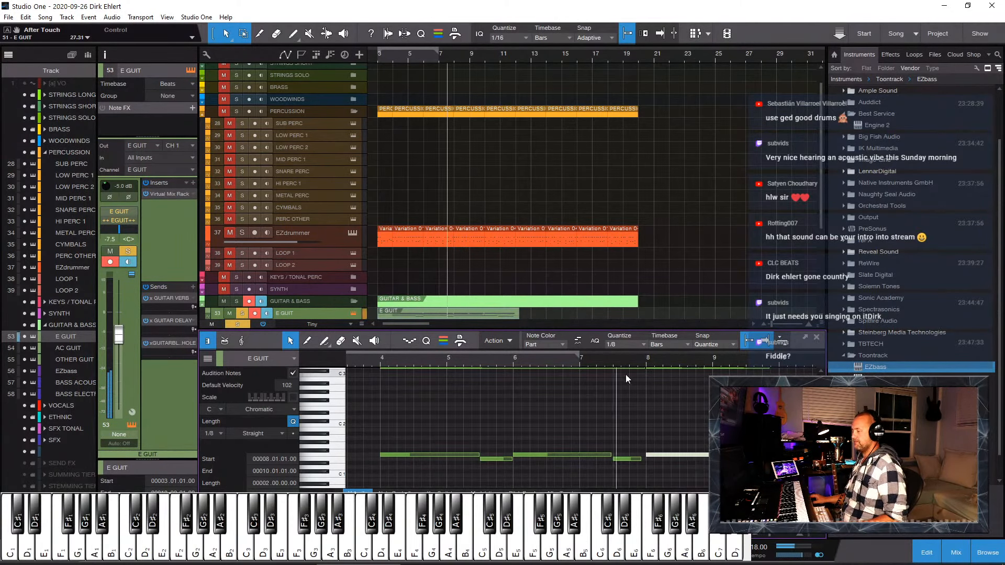
left_click(663, 424)
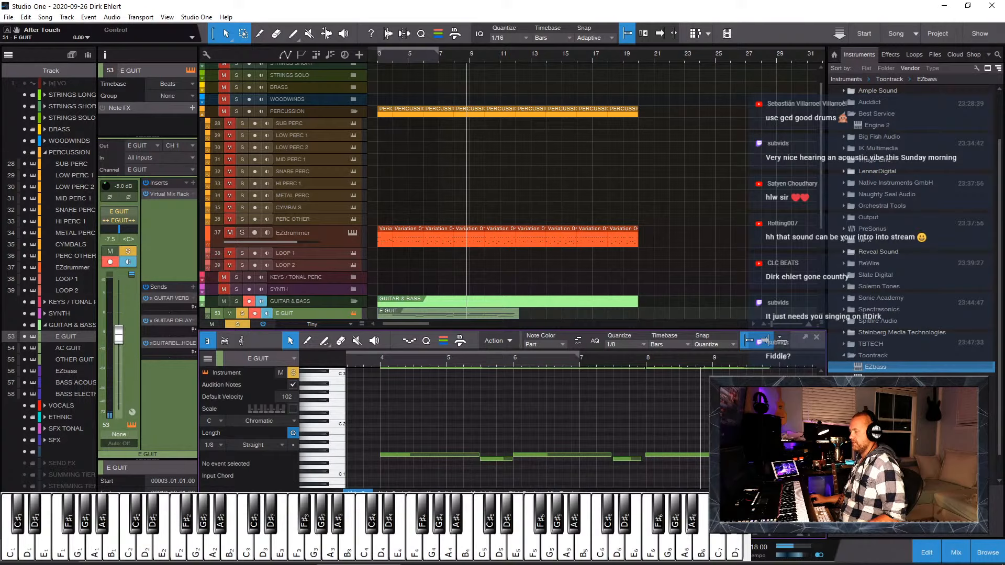
Step: Audition the individual notes of the bar 8 chord and play the E GUIT part back from the middle of bar 7
scroll(670, 397, "up", 1)
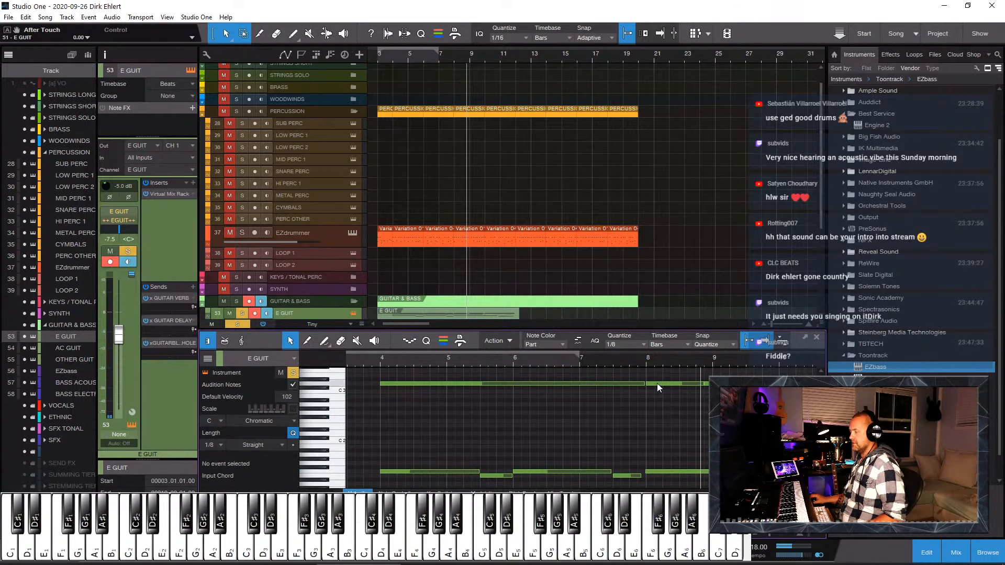
left_click(657, 383)
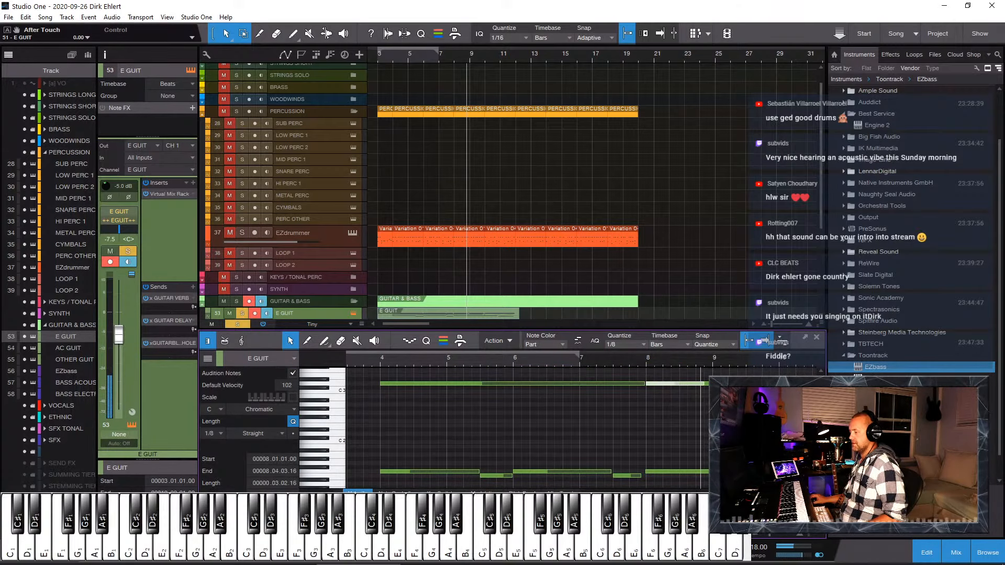
scroll(664, 432, "up", 2)
left_click(661, 385)
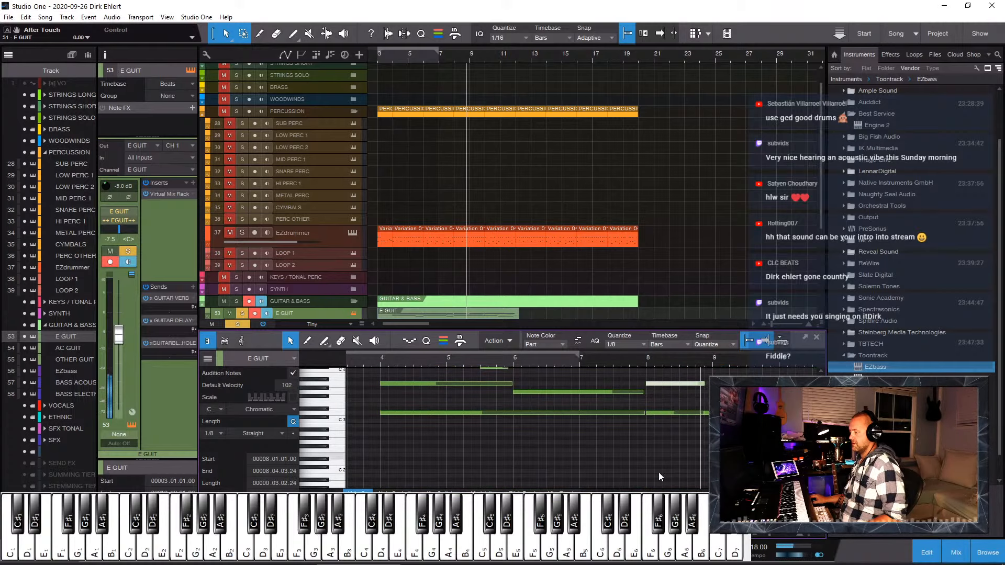
scroll(674, 425, "up", 2)
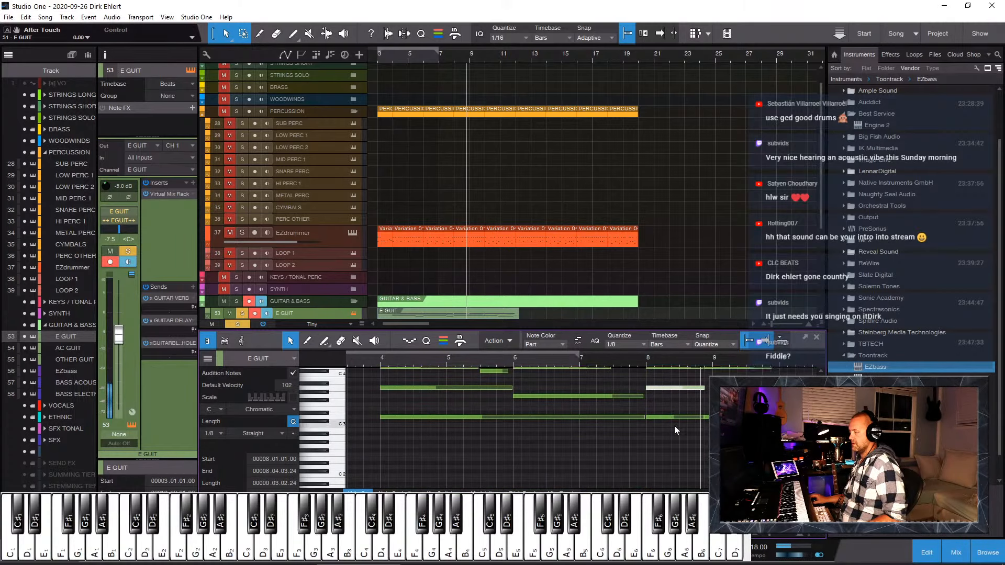
left_click(659, 396)
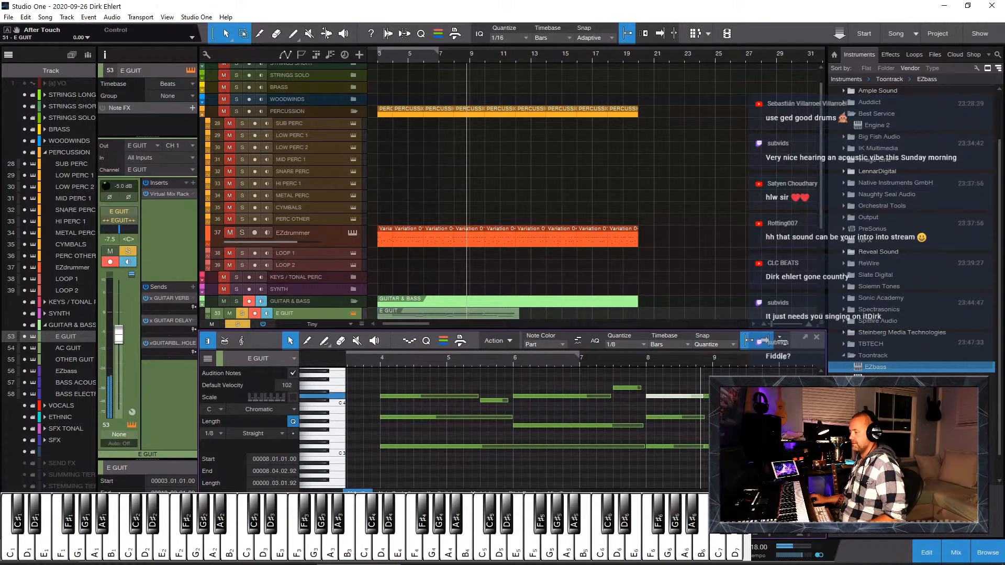
left_click(660, 396)
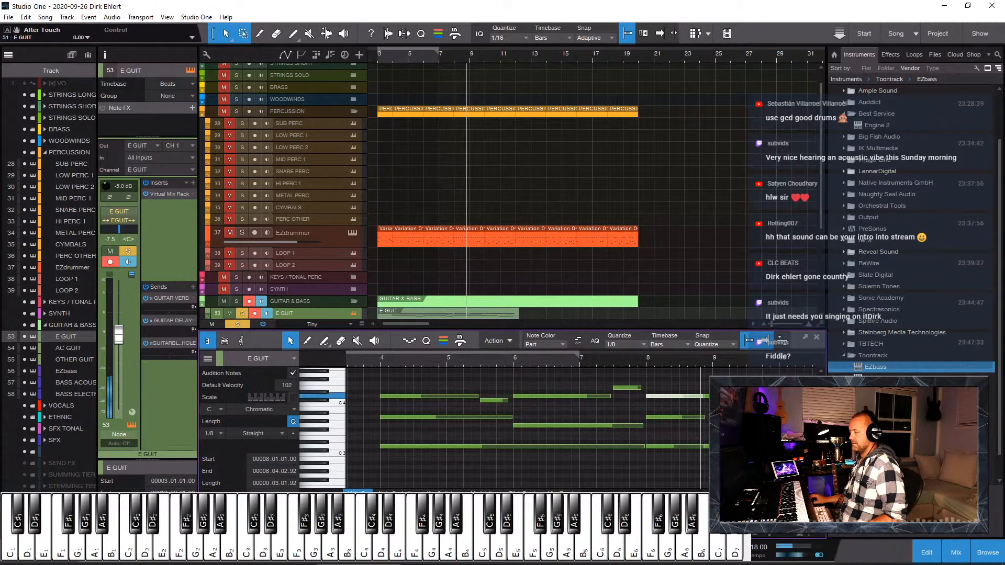
left_click(612, 366)
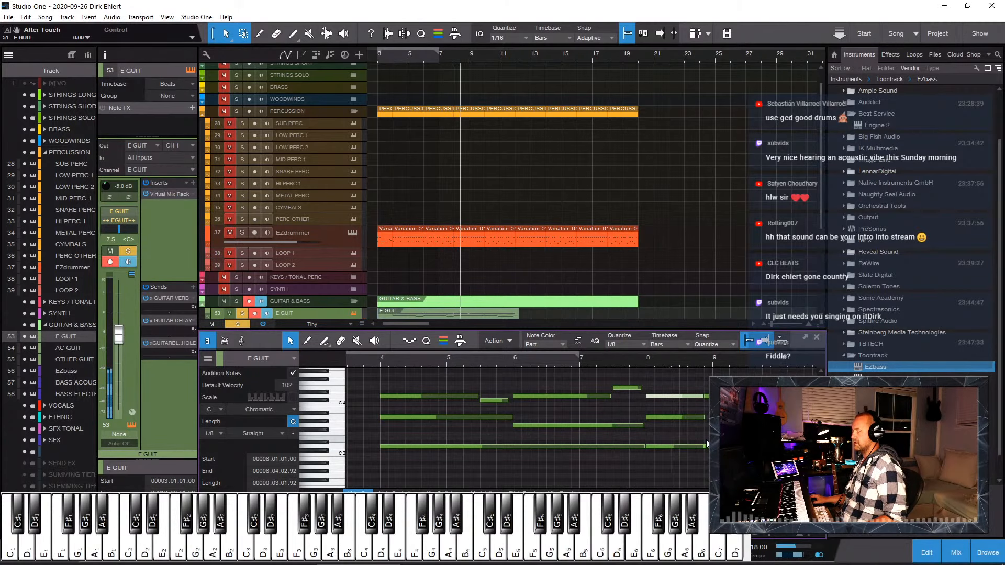
key("w")
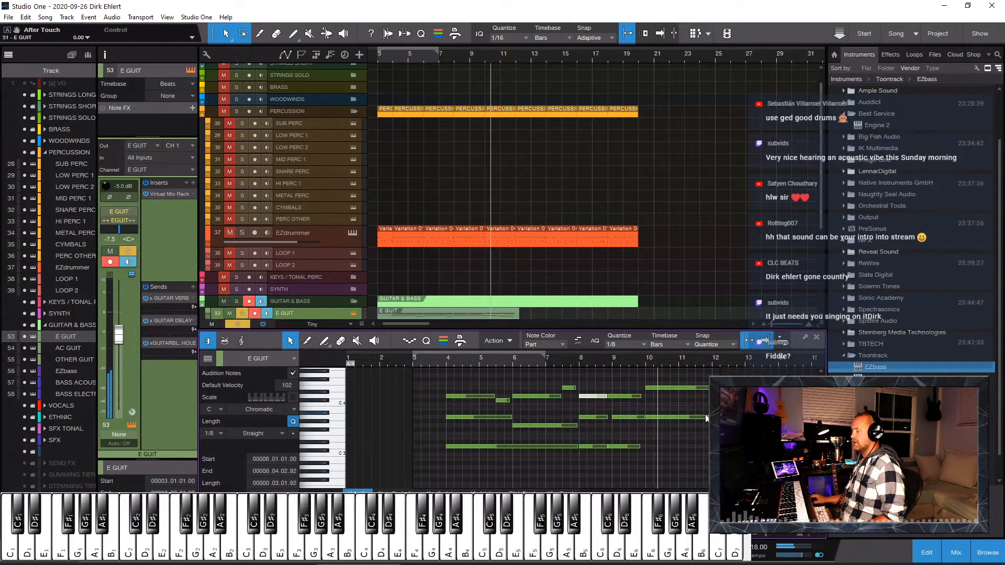
scroll(703, 432, "down", 2)
scroll(702, 432, "down", 4)
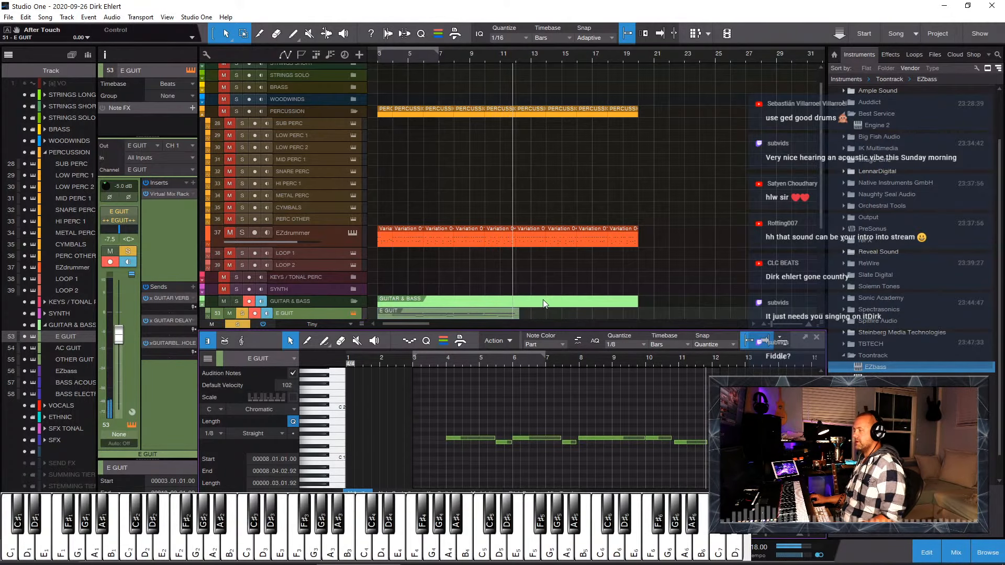
Step: Trim the E GUIT clip so that it runs from bar 4 to bar 12
key("F2")
left_click_drag(521, 334, 516, 334)
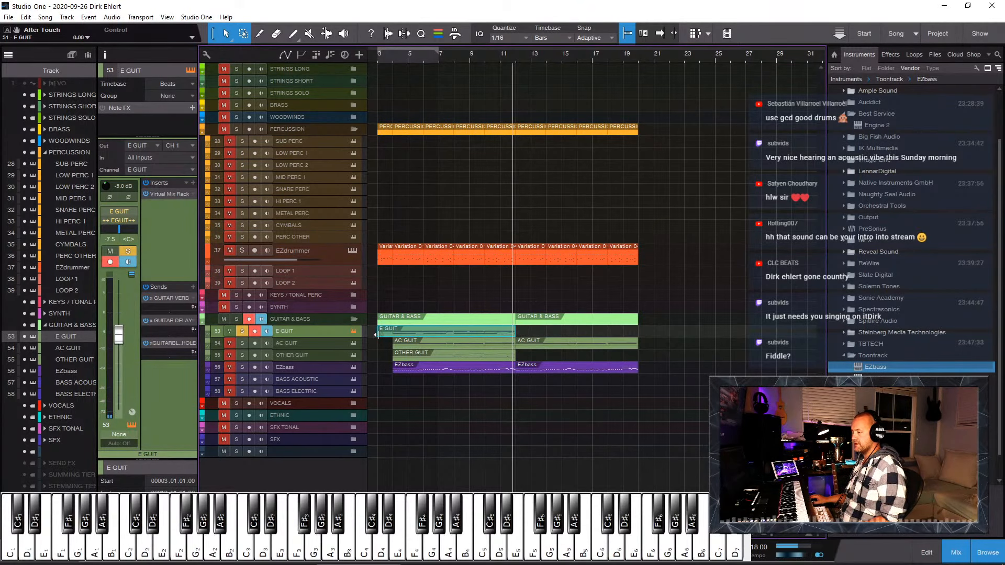
double_click(393, 333)
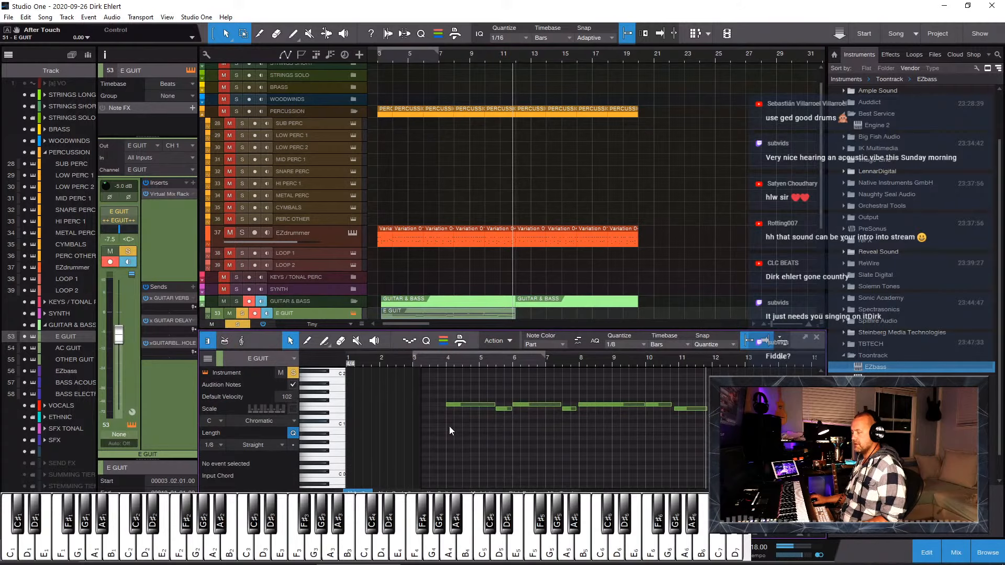
scroll(452, 425, "down", 5)
scroll(460, 416, "up", 5)
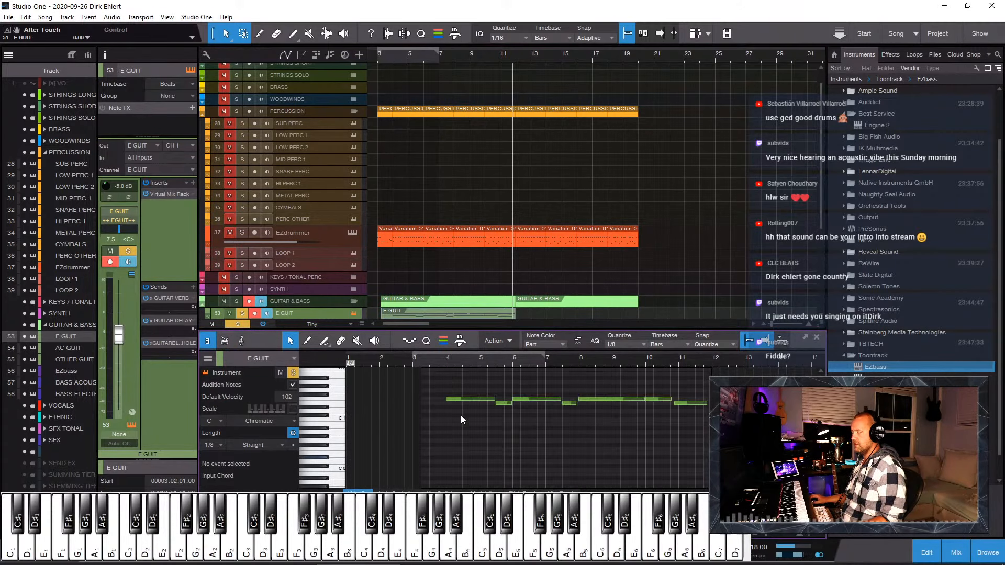
key("F2")
left_click_drag(382, 333, 393, 338)
Step: Unsolo the E GUIT track, play the full mix and duplicate its clip to bar 12
key("s")
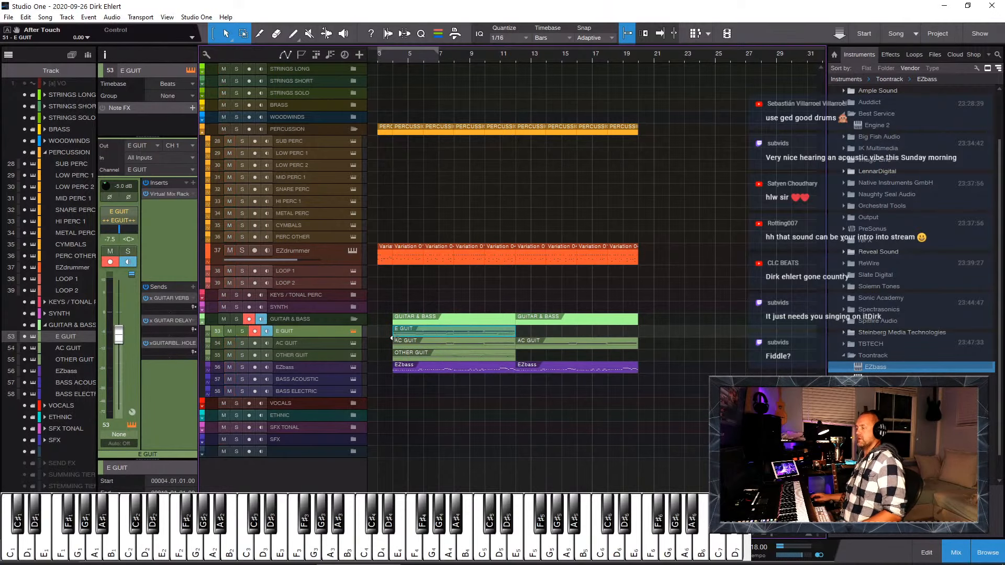
key("space")
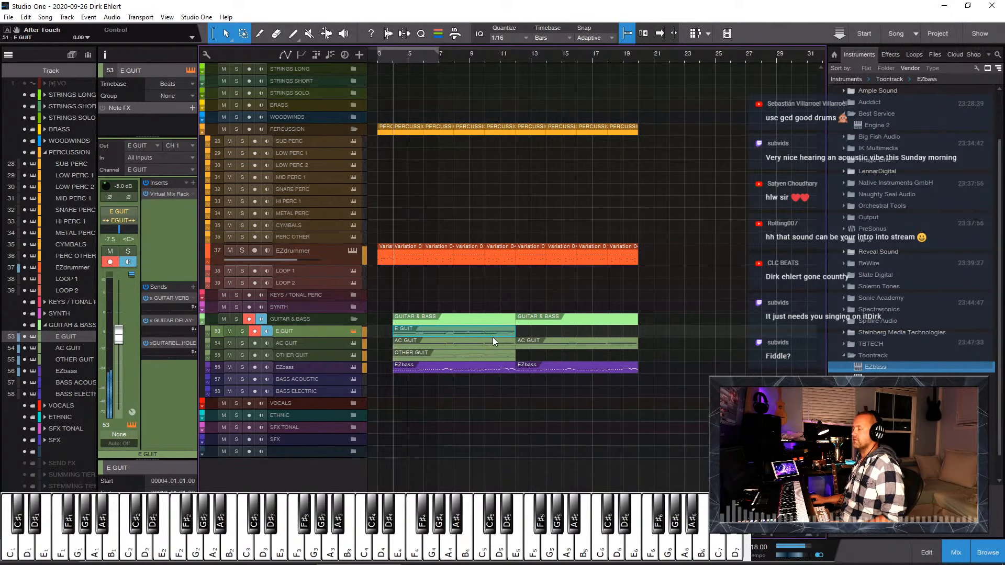
key("d")
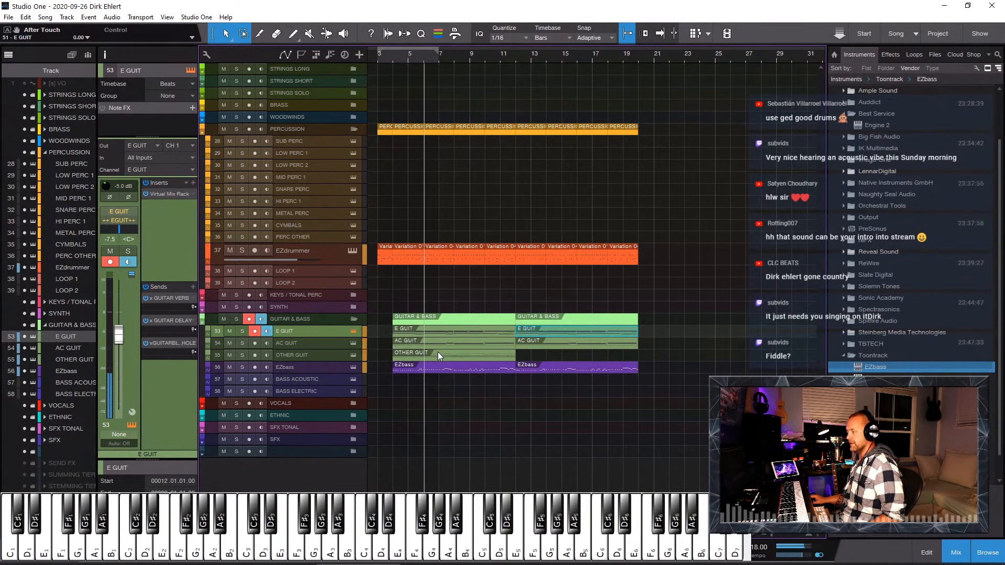
Step: Pan the AC GUIT track to R26 and the E GUIT track to L24
left_click(305, 344)
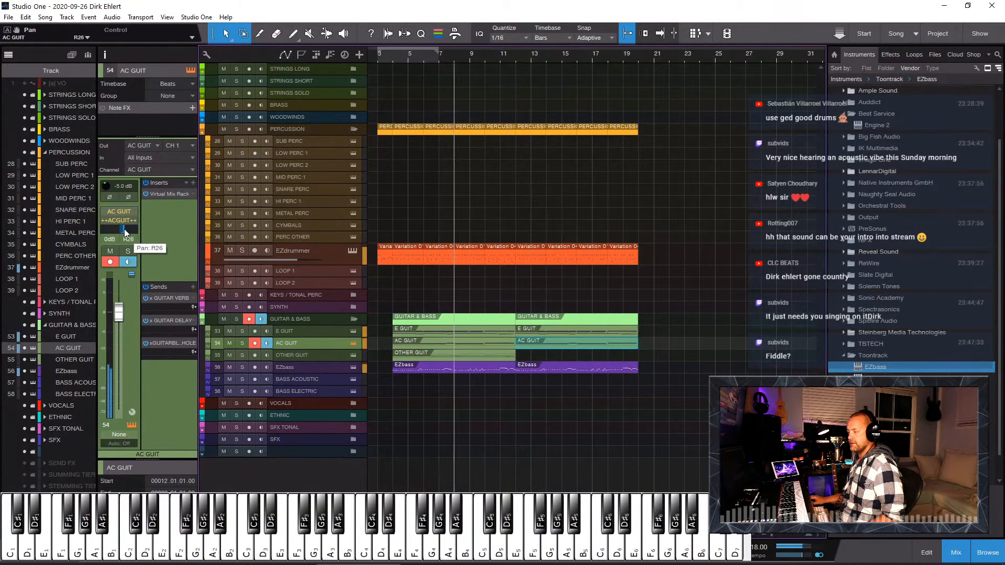
left_click(305, 331)
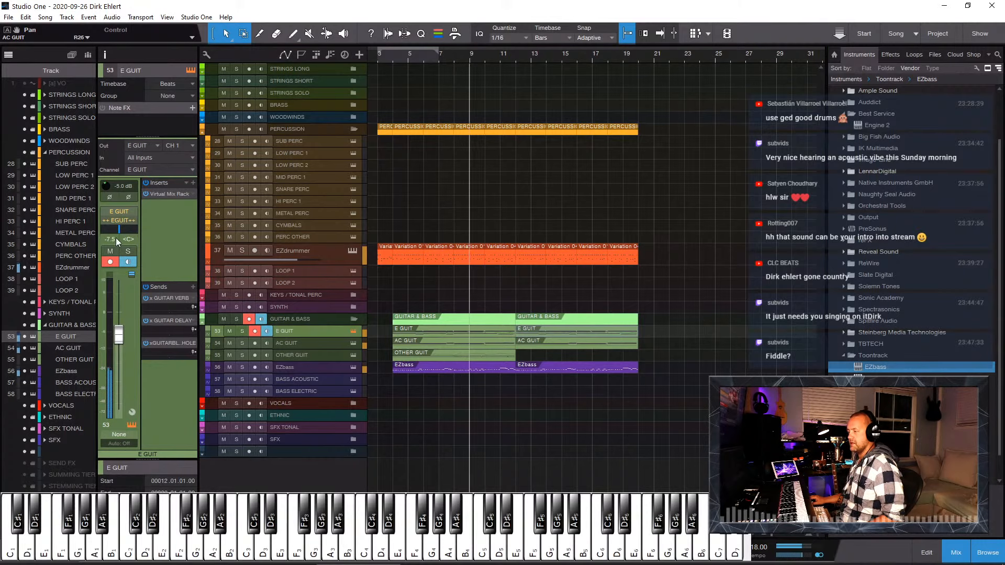
left_click_drag(116, 230, 116, 233)
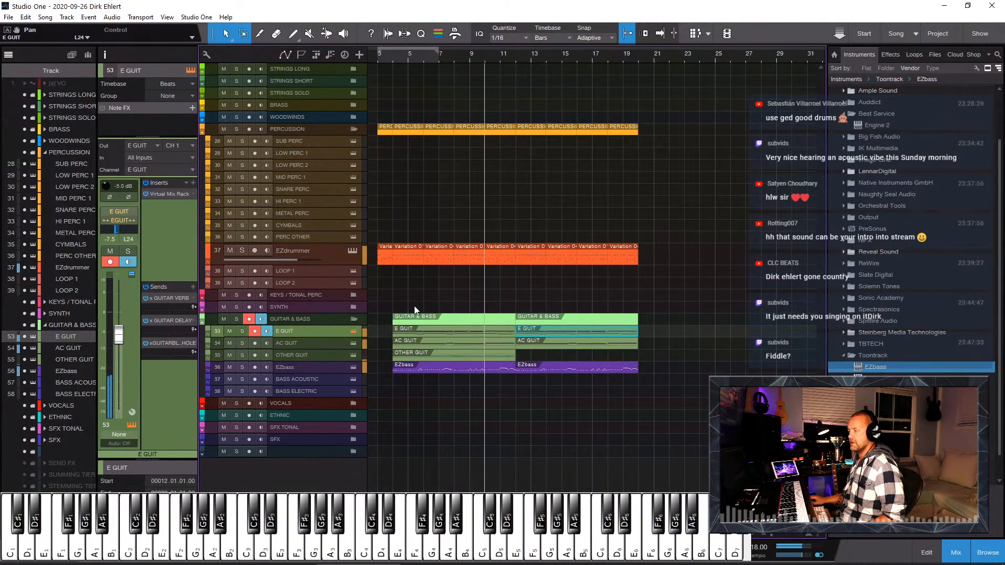
Step: Duplicate the OTHER GUIT clip to bar 12 and set the track's volume to -3.5 dB with its GUIT VERB send at -32.0 dB
left_click(470, 358)
key("d")
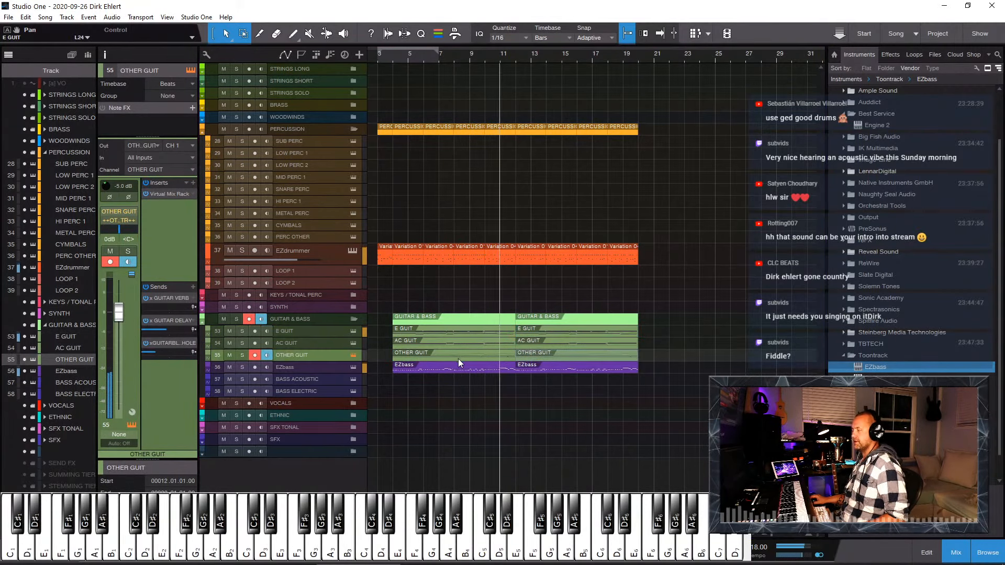
left_click_drag(121, 319, 164, 329)
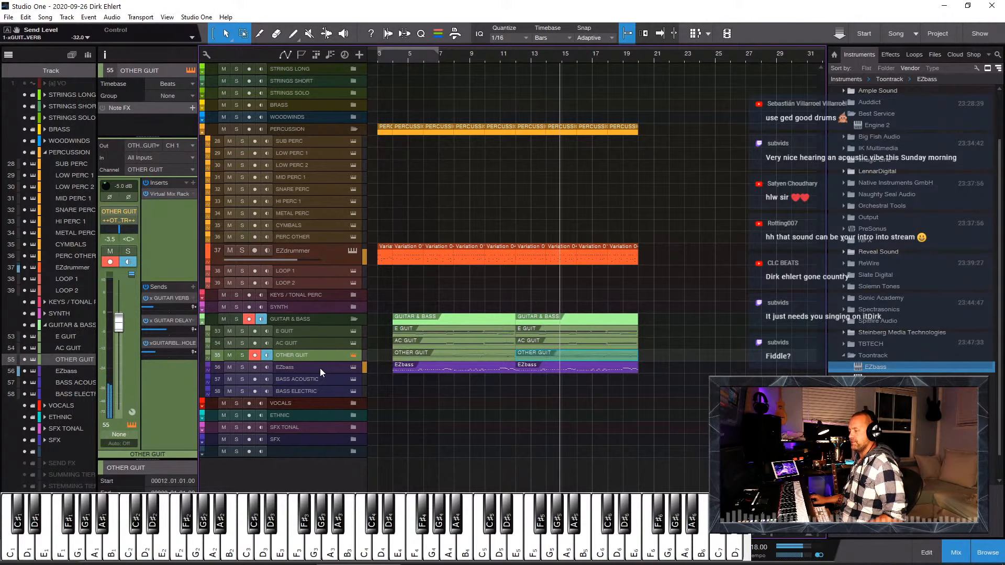
Step: Expand the STRINGS SOLO folder and open the Kontakt instrument of the STR SOLO HI 1 track
left_click(202, 96)
left_click(303, 105)
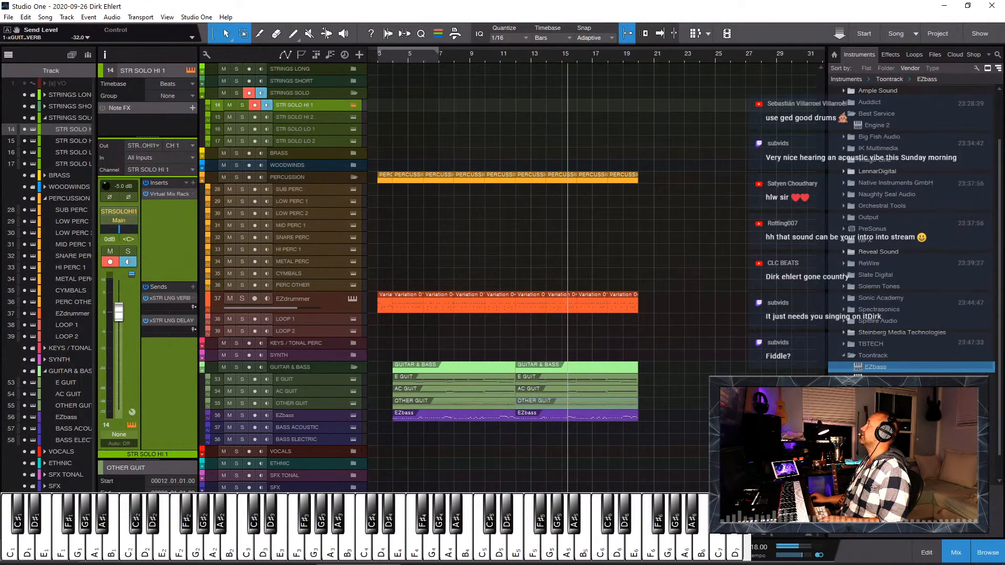
key("F11")
left_click_drag(683, 143, 275, 33)
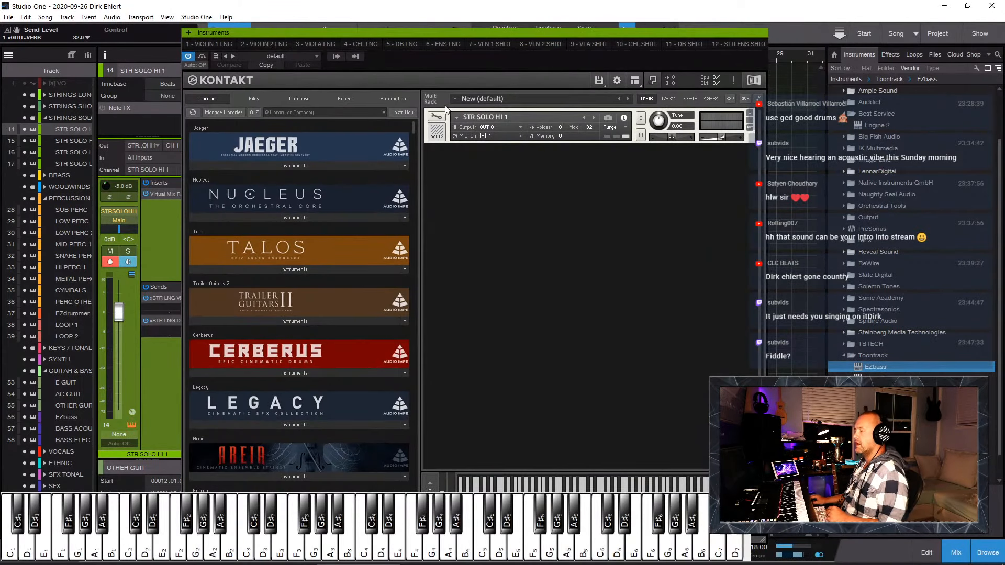
Step: Load Bluegrass Fiddle Phrases & FX from the ethnic Red Room Audio instruments, enable its Tempo Sync and close Kontakt
left_click(455, 119)
mouse_move(499, 122)
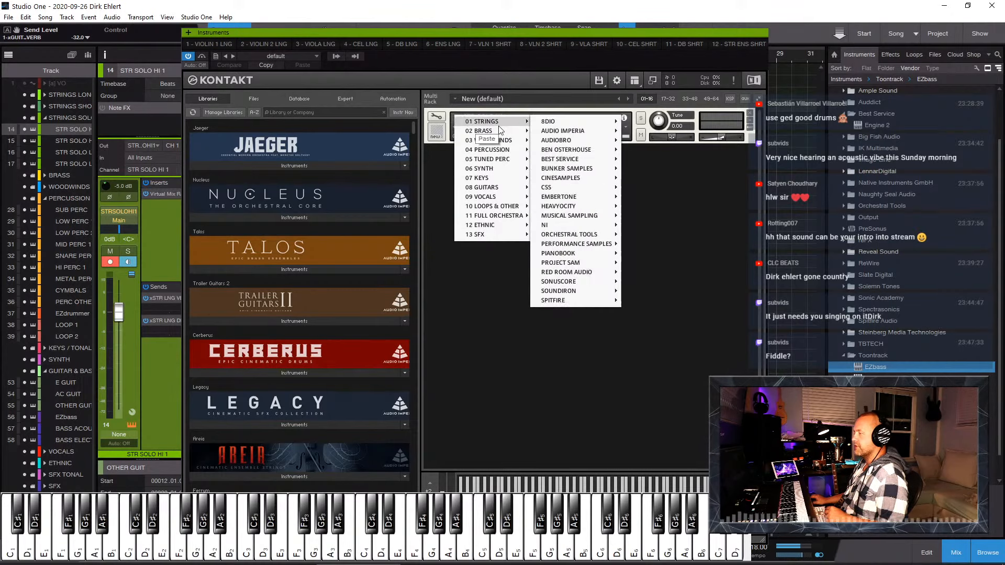
mouse_move(598, 274)
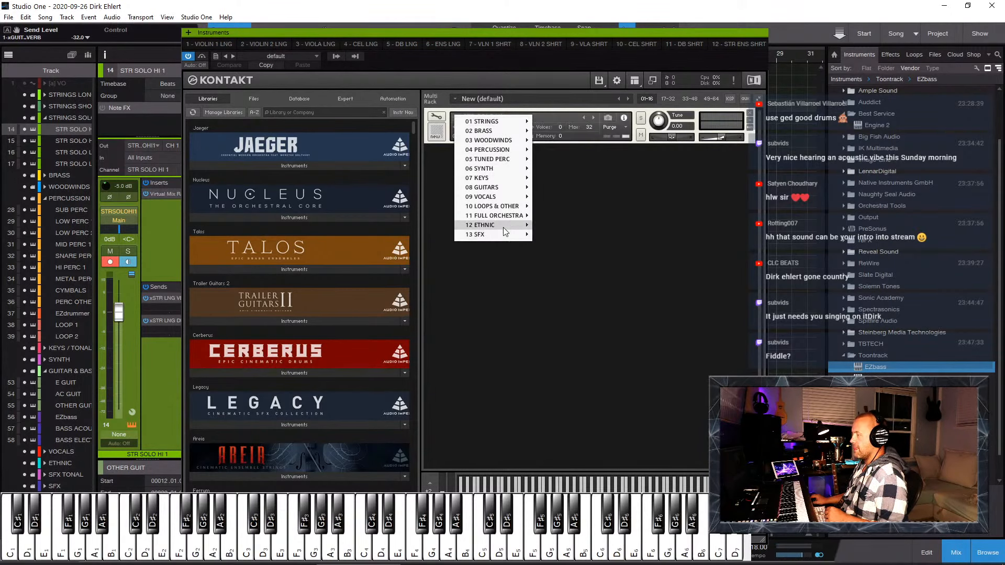
mouse_move(503, 227)
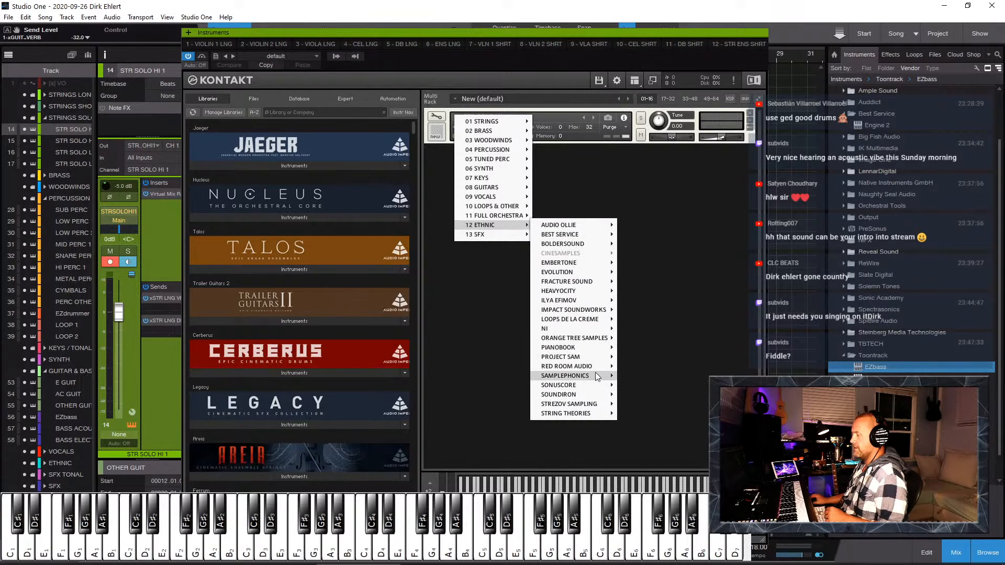
mouse_move(602, 366)
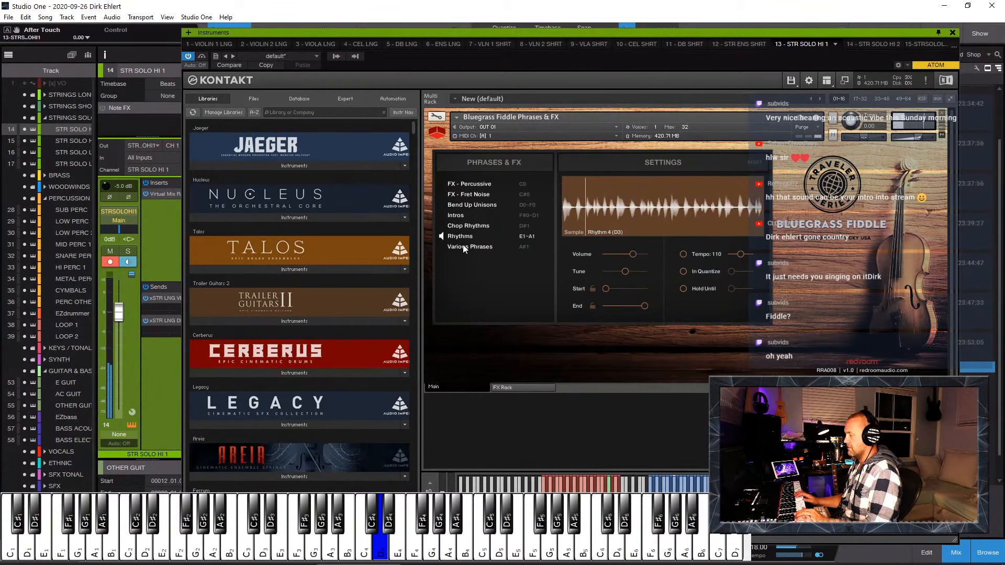
left_click(683, 254)
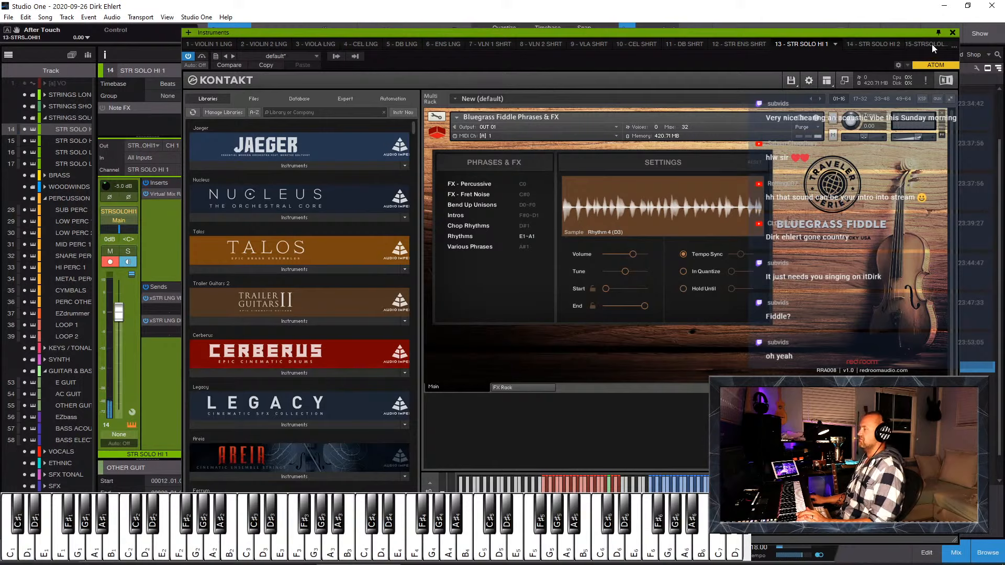
left_click(952, 33)
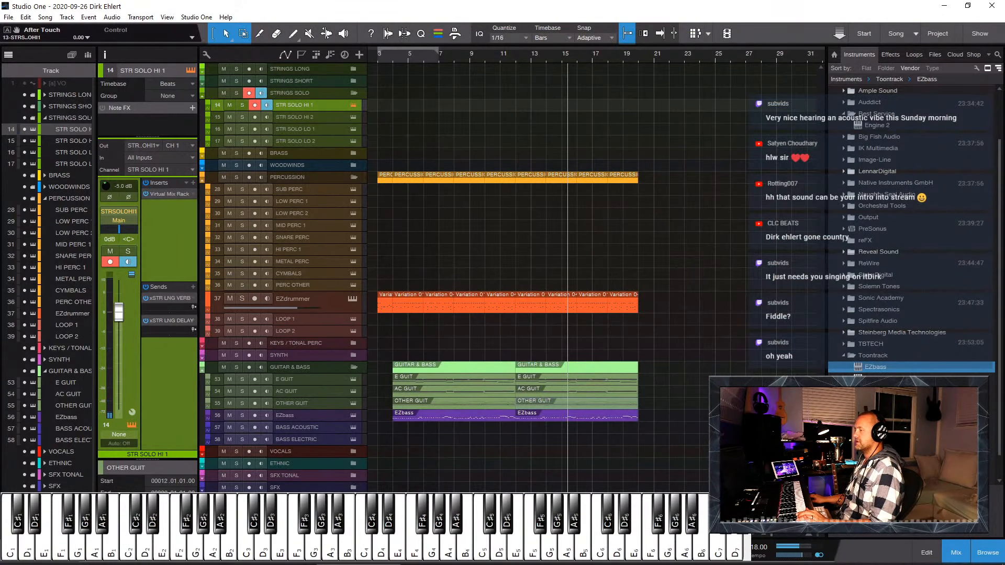
Step: Try recording a fiddle part on STR SOLO HI 1 from bar 3, and delete the take
left_click(383, 60)
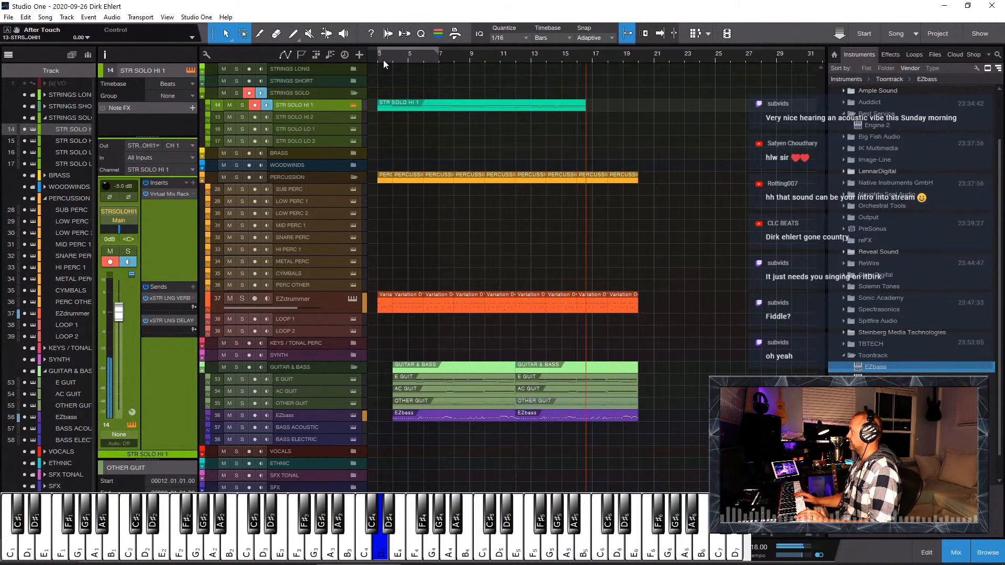
key("space")
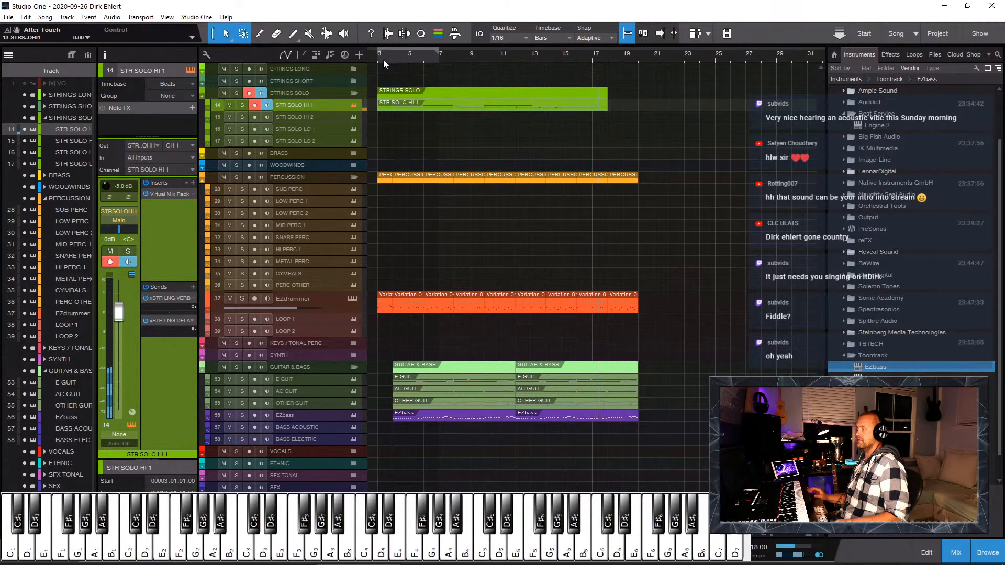
left_click(405, 102)
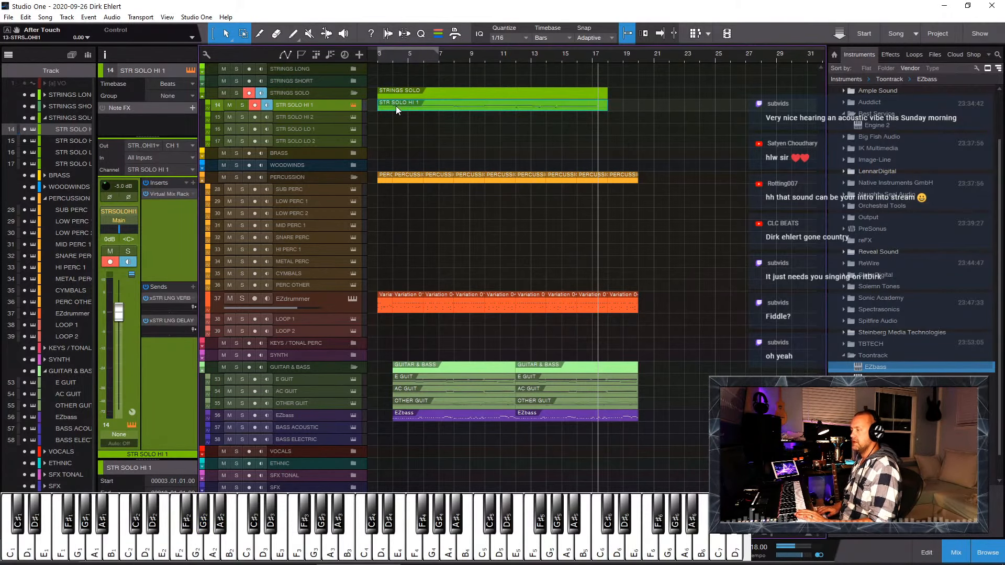
key("Delete")
Step: Record a second fiddle take on STR SOLO HI 1 from bar 3, delete it and return the playhead to bar 3
left_click(378, 62)
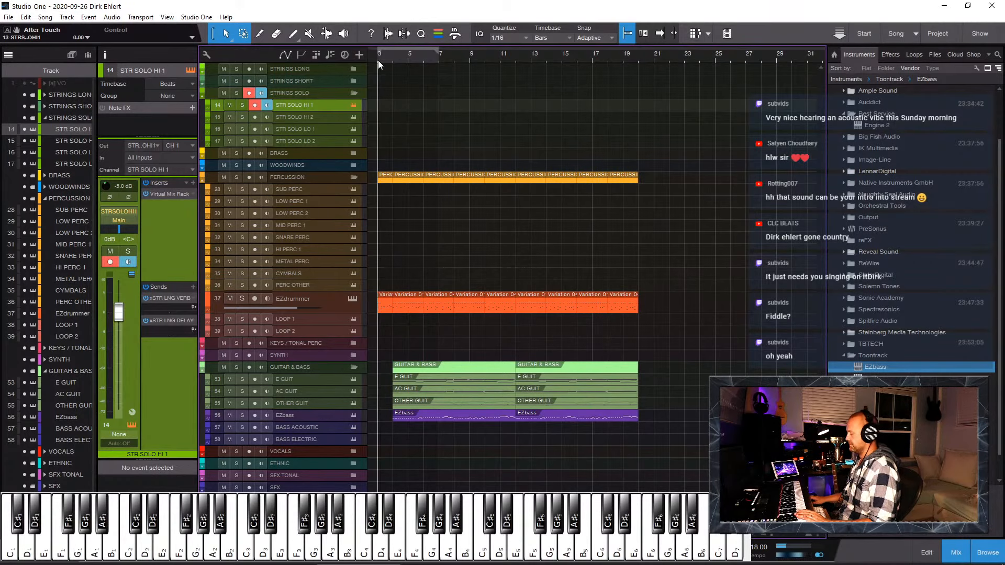
key("KP_Multiply")
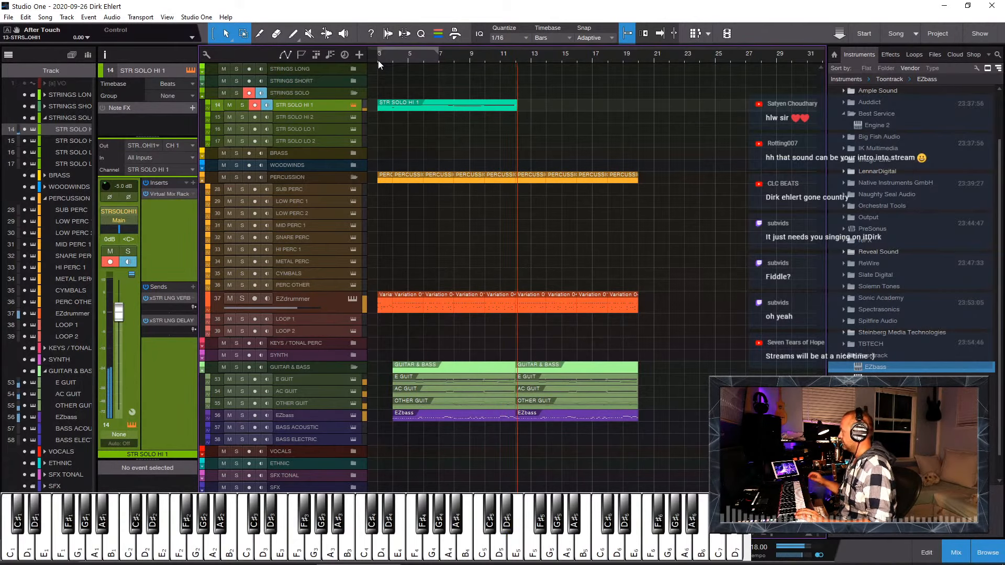
key("space")
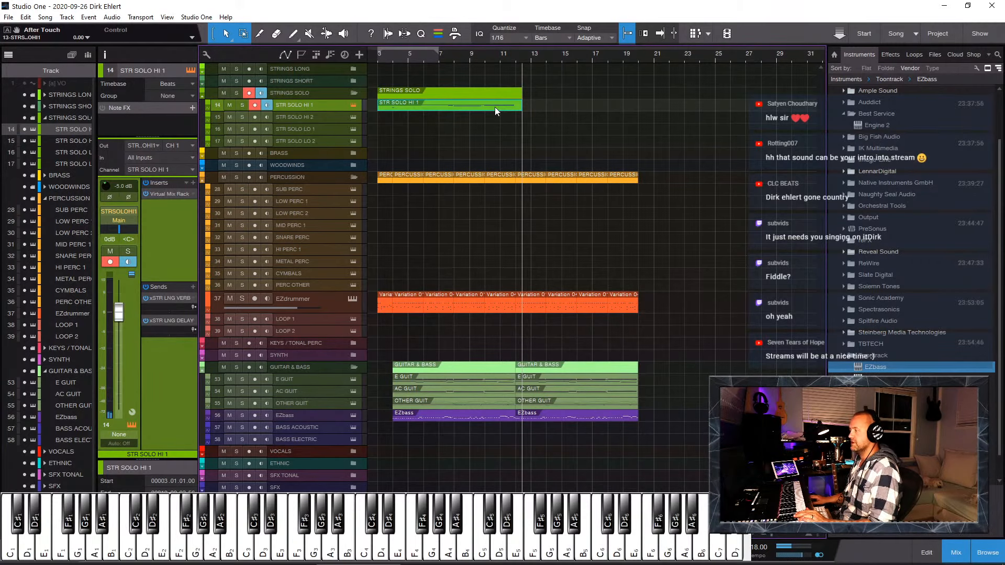
key("Delete")
left_click(380, 63)
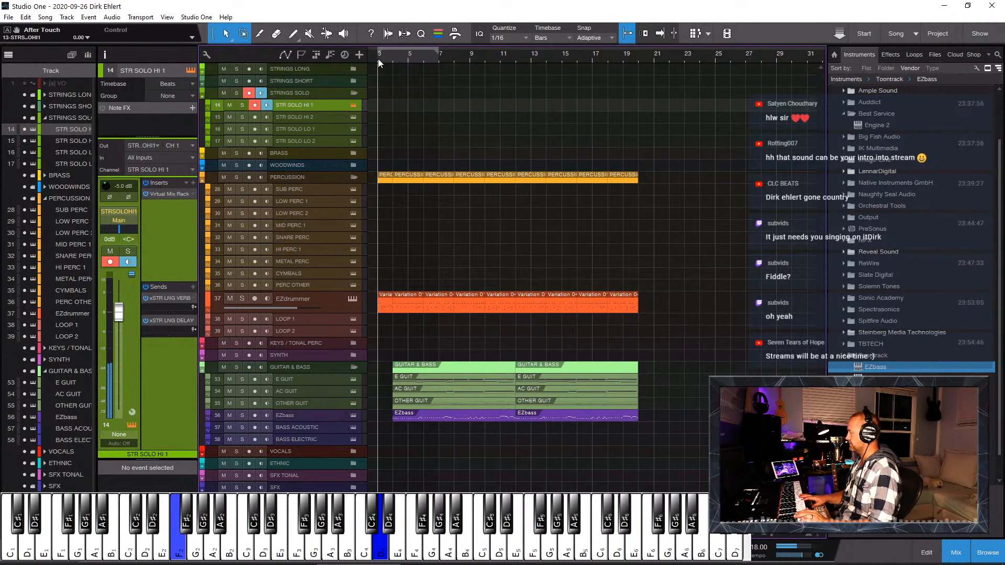
Step: Record another fiddle take on STR SOLO HI 1 from bar 3 and play through its notes in the note editor
key("KP_Multiply")
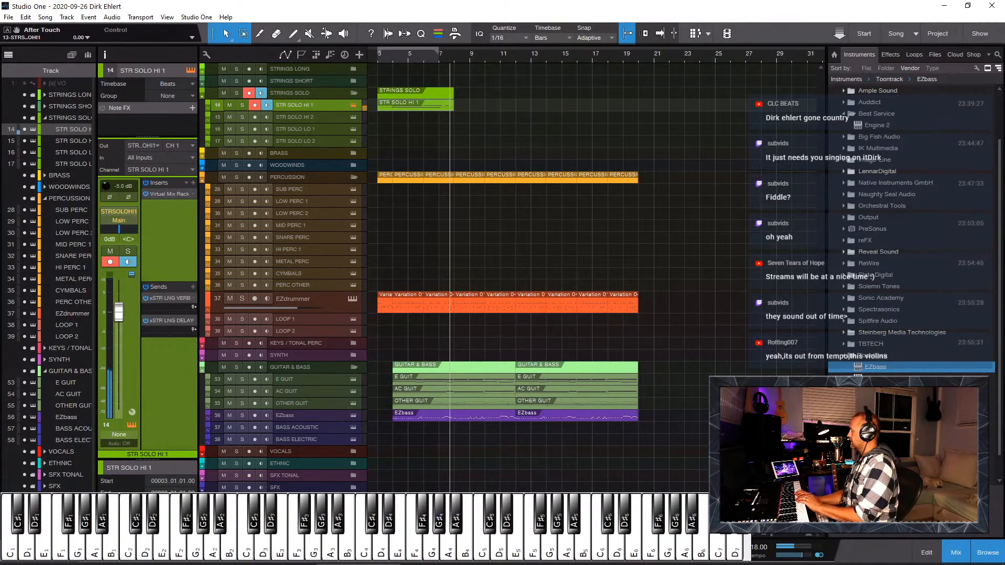
double_click(419, 105)
left_click(431, 360)
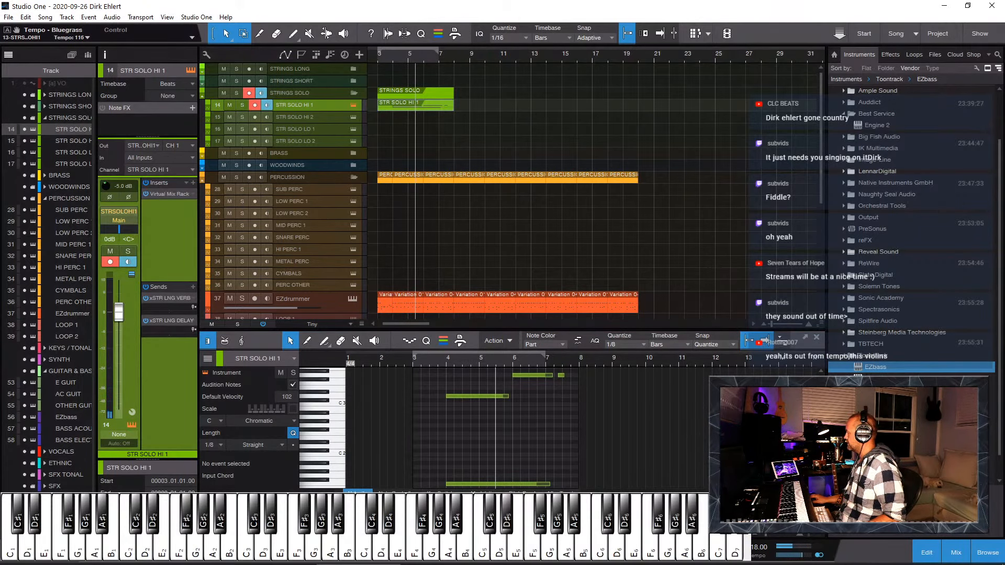
left_click(435, 363)
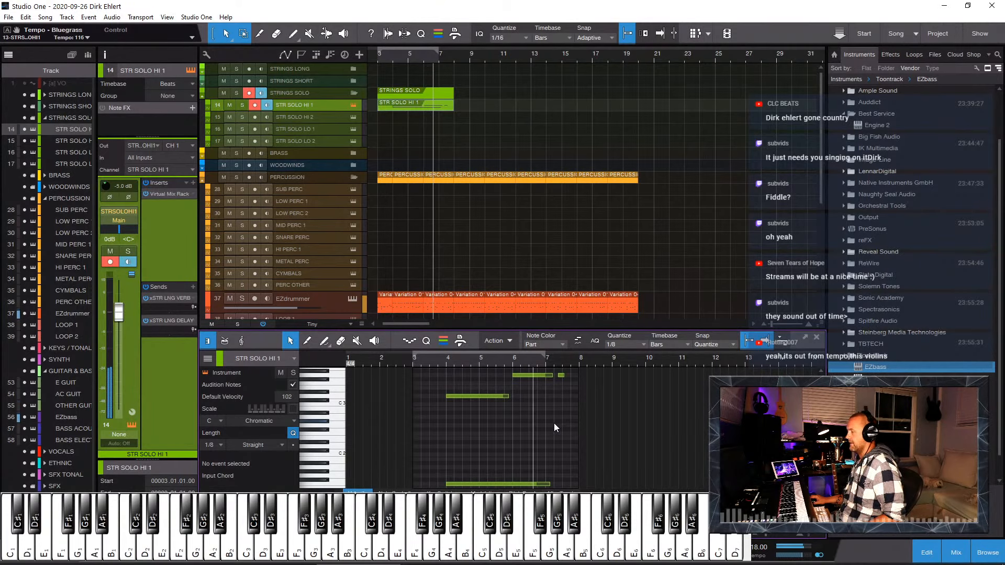
scroll(573, 422, "up", 1)
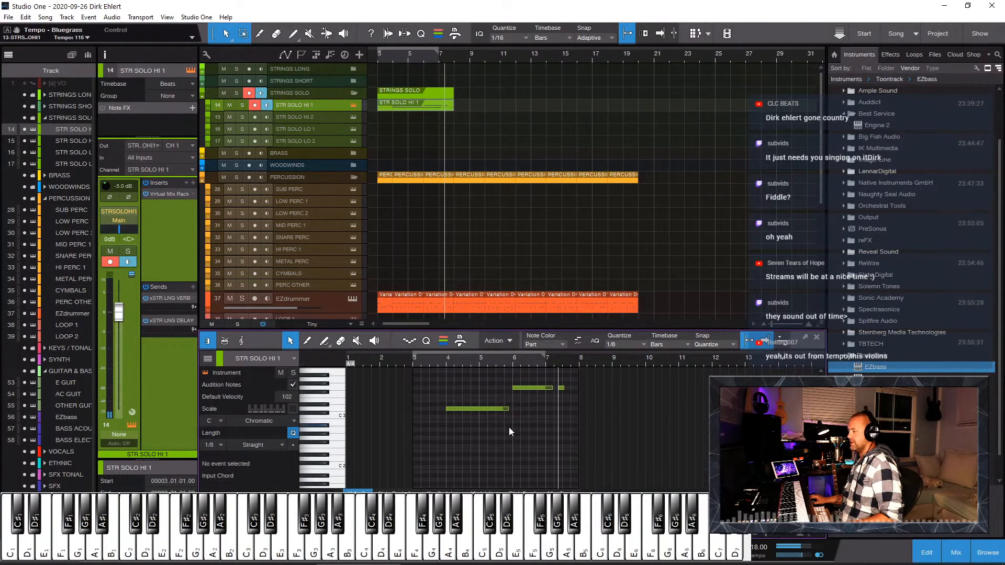
key("F2")
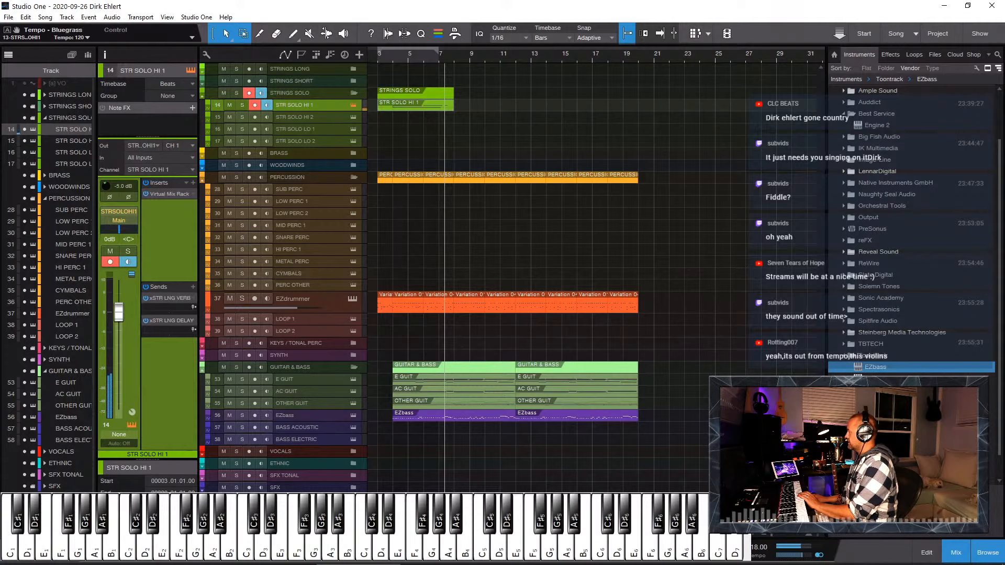
Step: Turn off Tempo Sync in Bluegrass Fiddle Phrases & FX, set its phrase tempo to 118 and close Kontakt
left_click_drag(1004, 53, 566, 20)
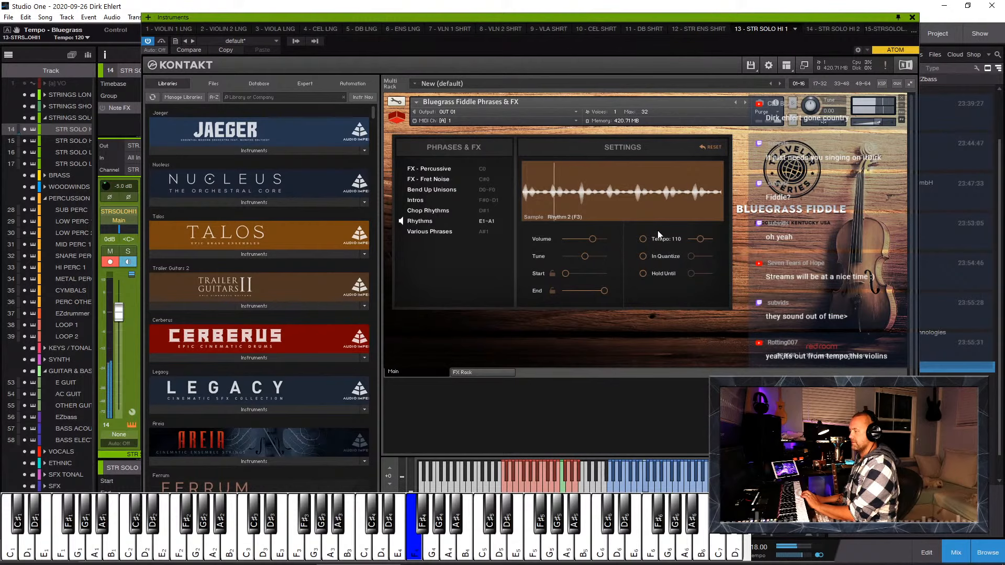
left_click(643, 239)
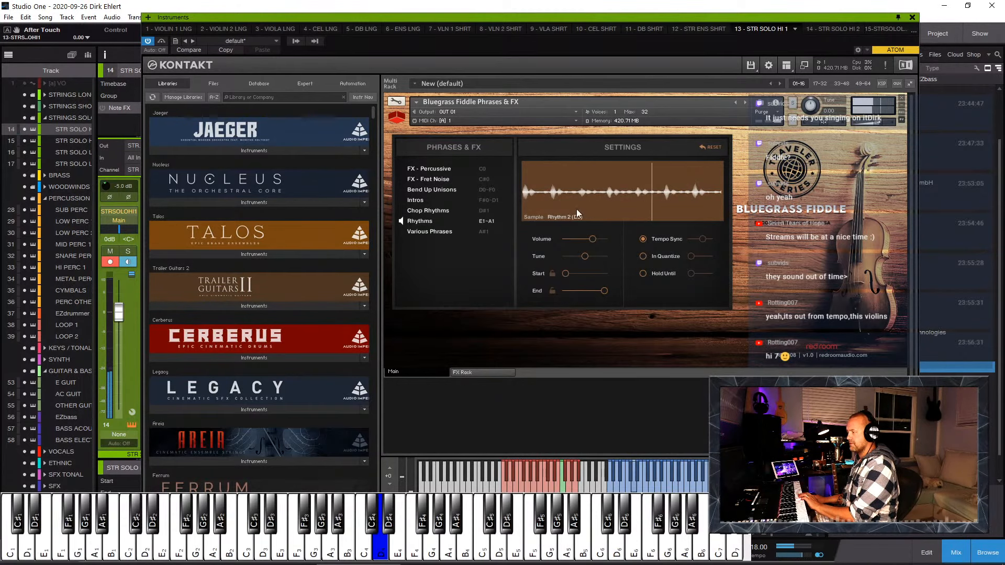
left_click(712, 147)
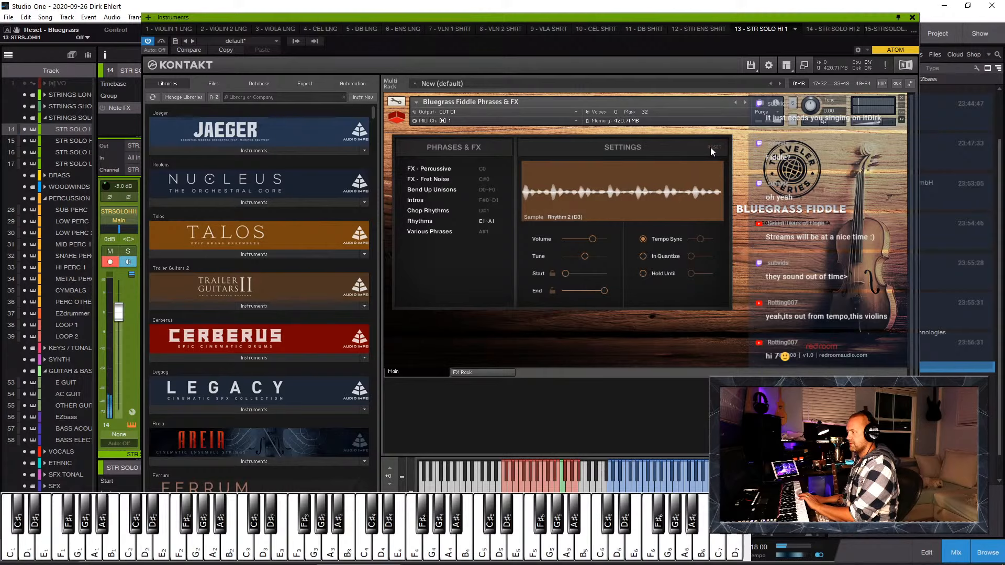
left_click(643, 239)
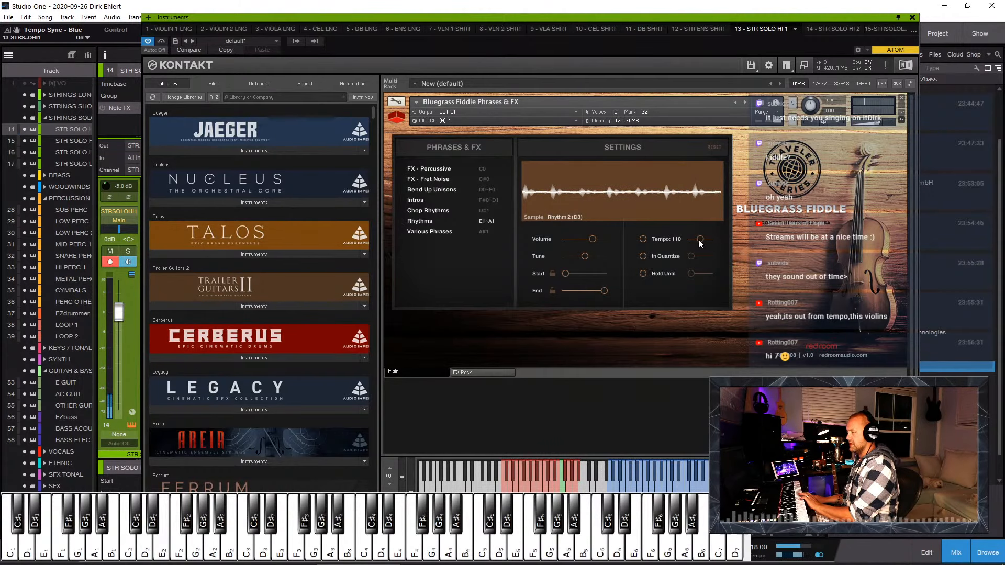
left_click_drag(699, 240, 704, 241)
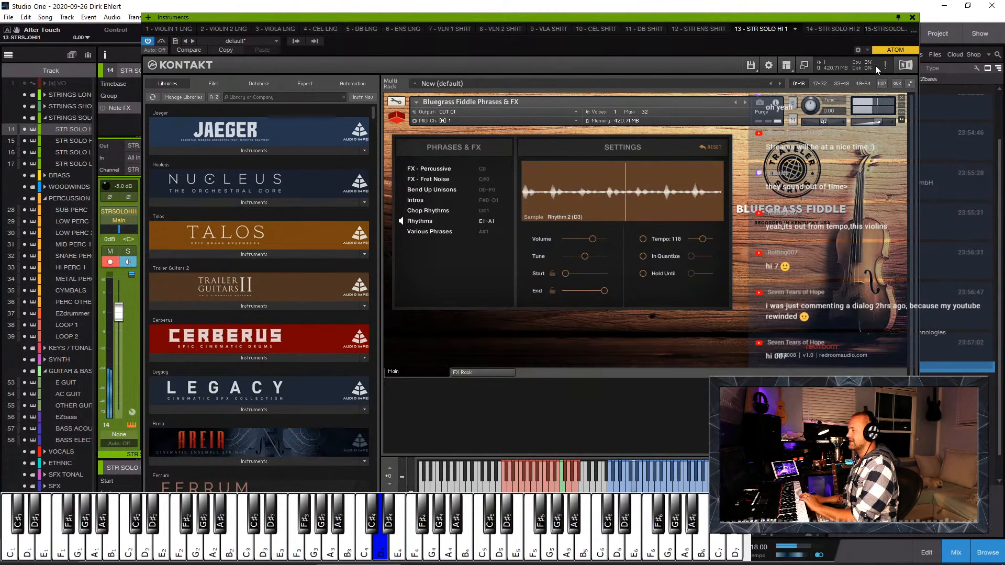
left_click(911, 17)
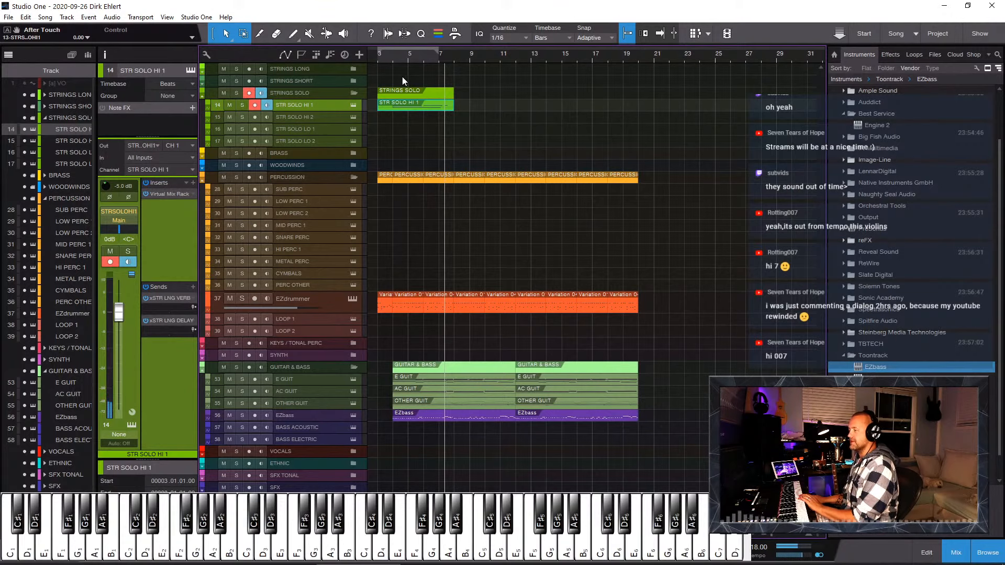
Step: Delete the fiddle take on STR SOLO HI 1 and record a new one from bar 3 to about bar 12
key("Delete")
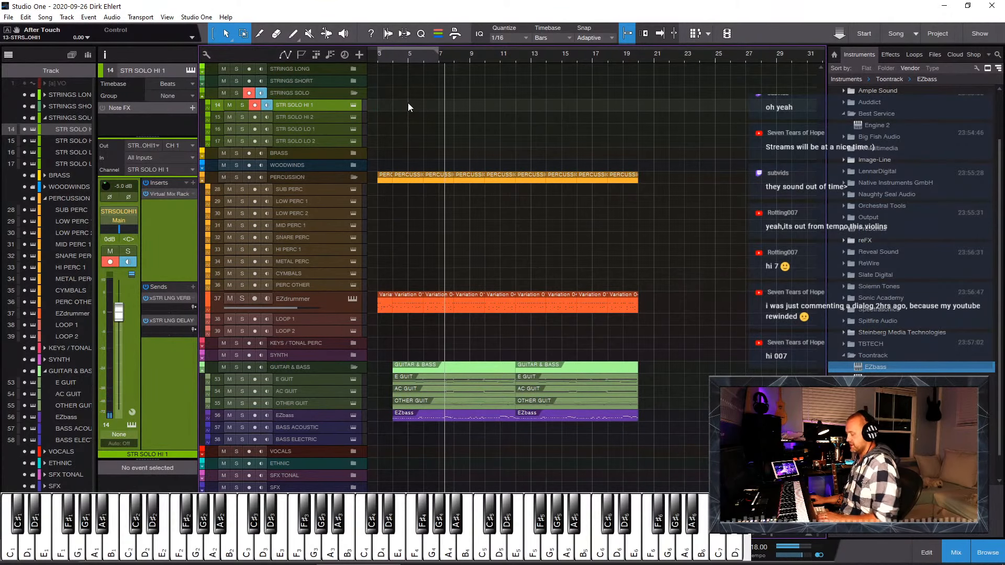
left_click(353, 105)
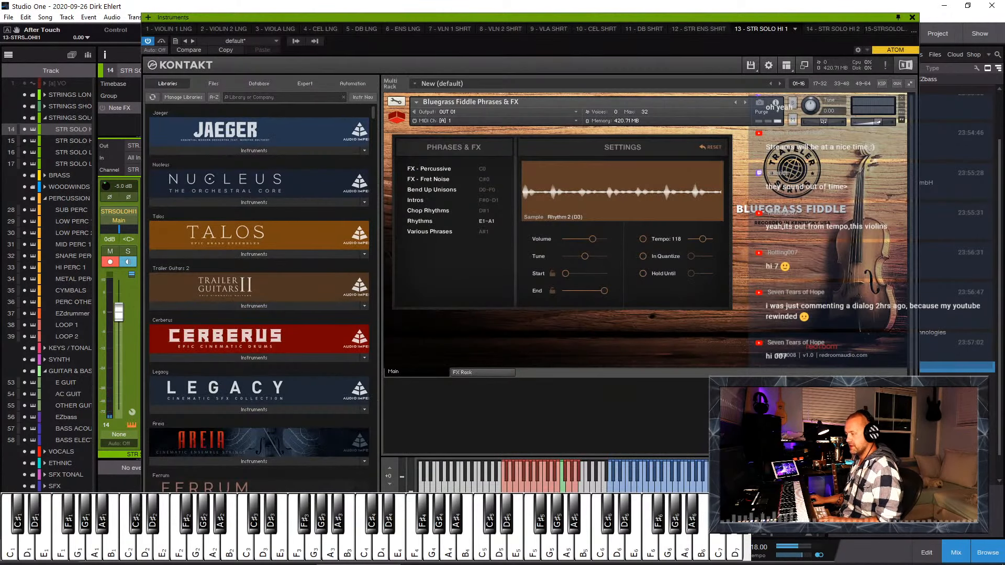
key("Escape")
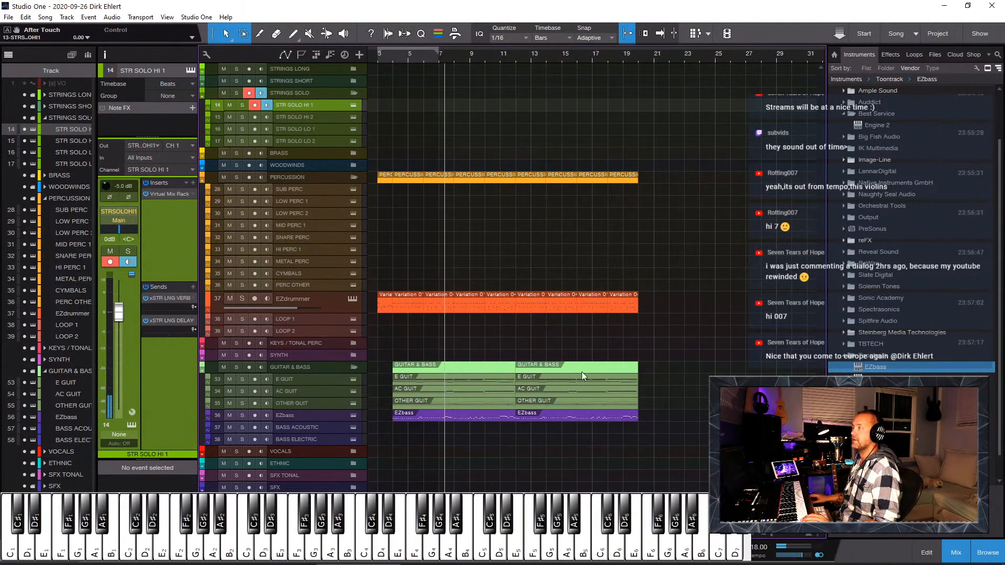
left_click(380, 64)
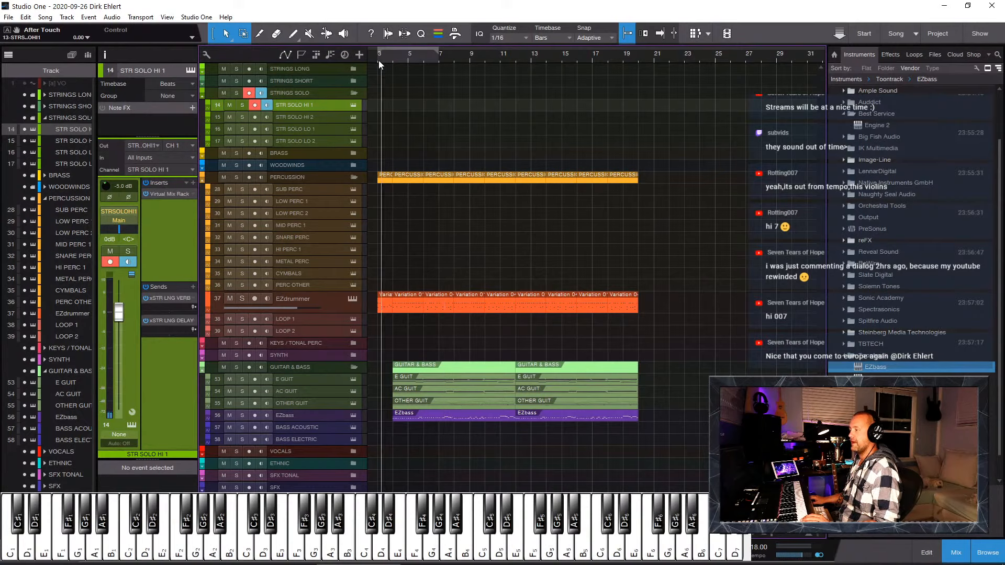
key("KP_Multiply")
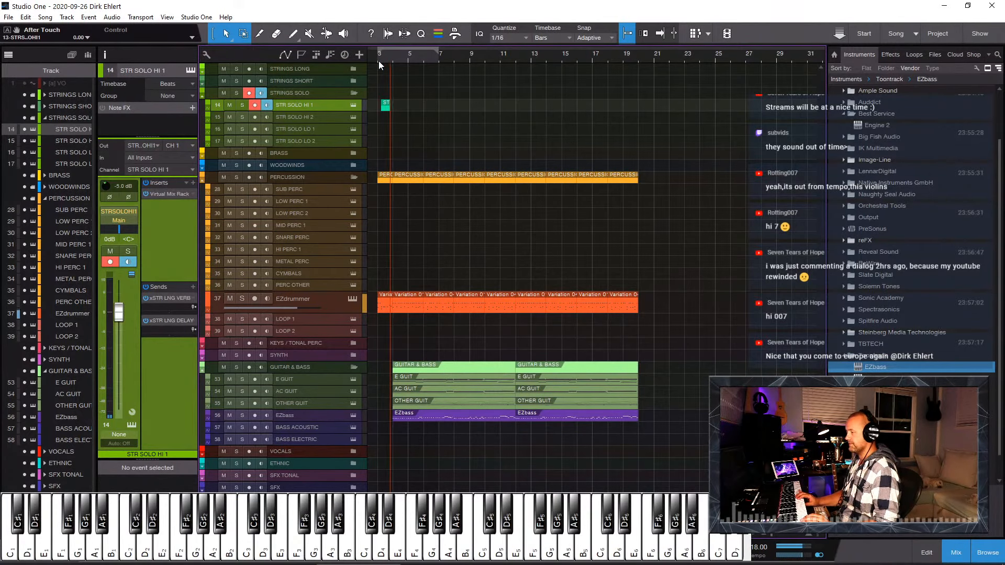
key("space")
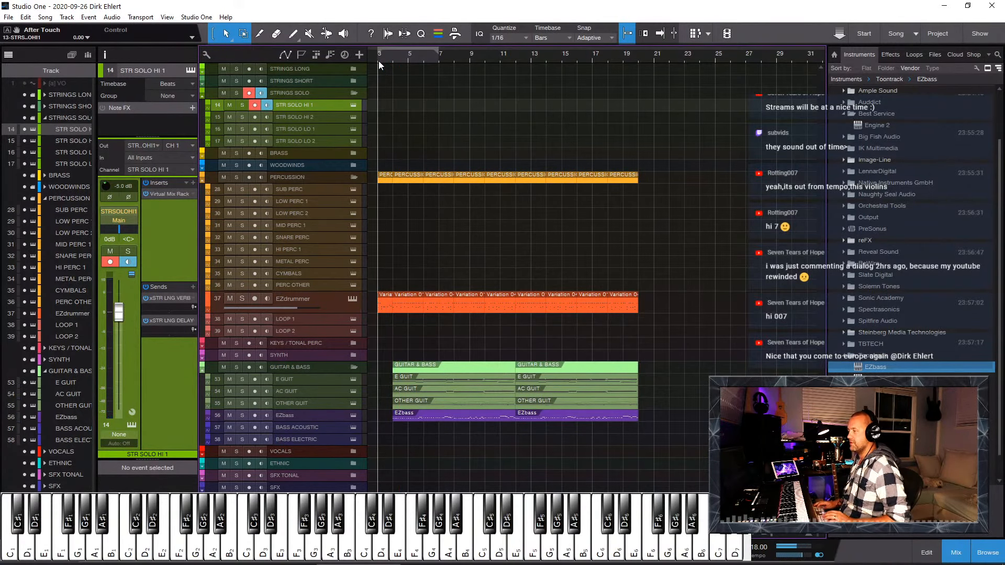
key("KP_Multiply")
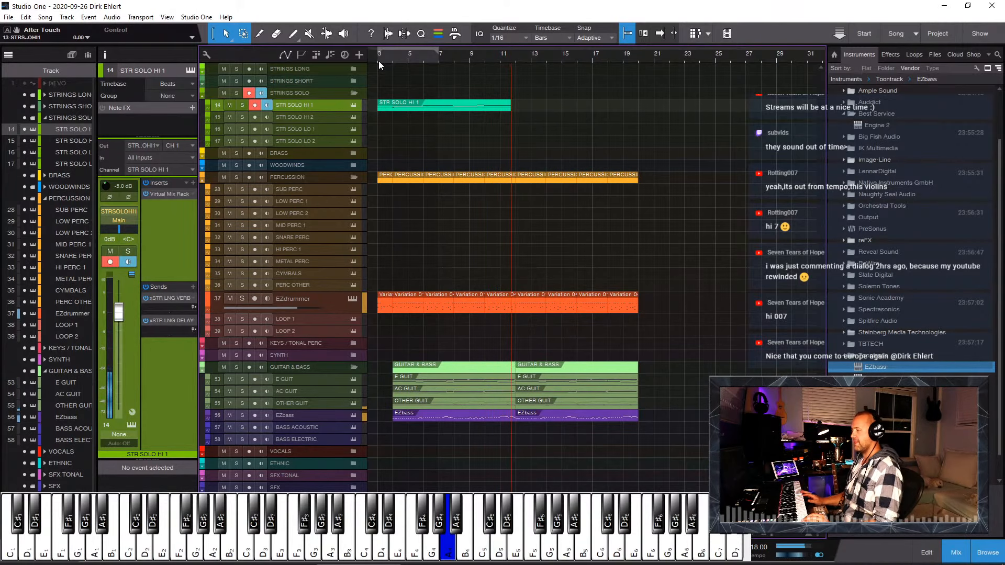
key("space")
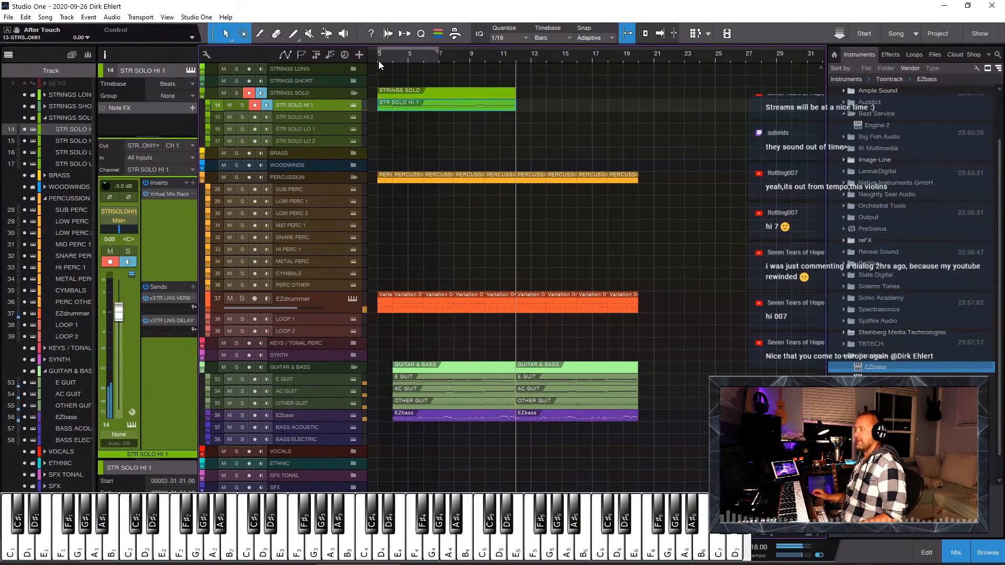
Step: Inspect the new fiddle take in the note editor, playing it back from about bar 9
double_click(444, 105)
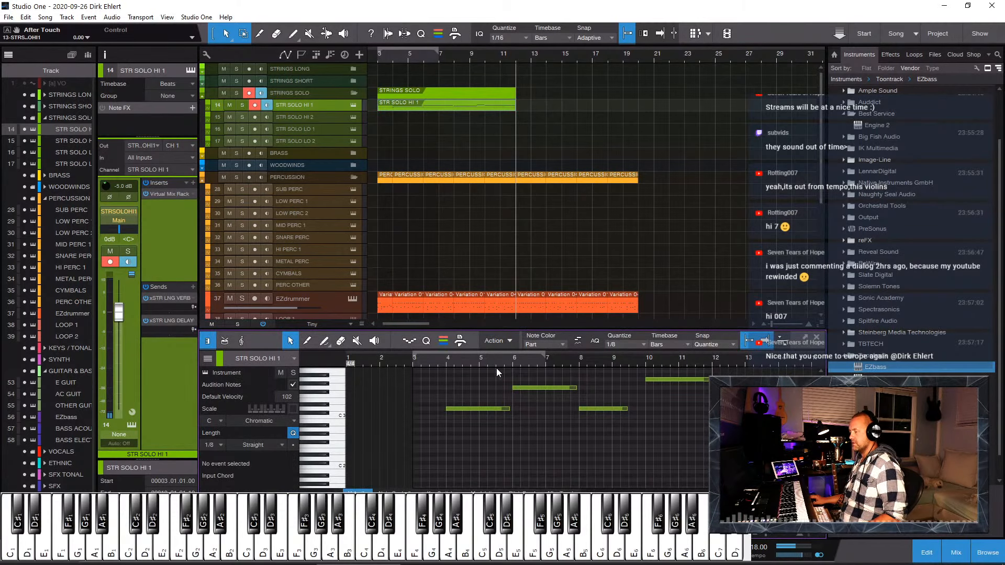
left_click(609, 366)
key("space")
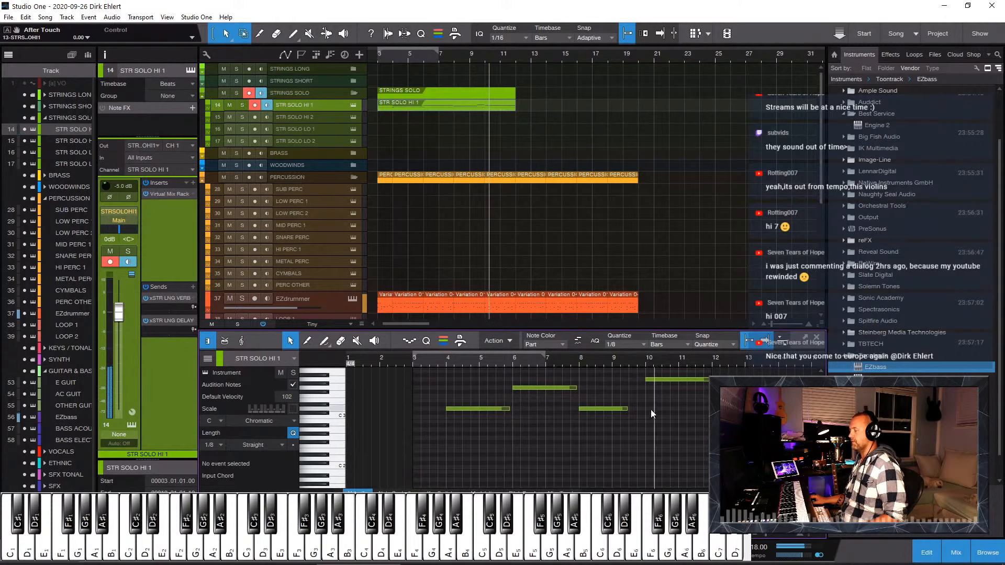
key("F2")
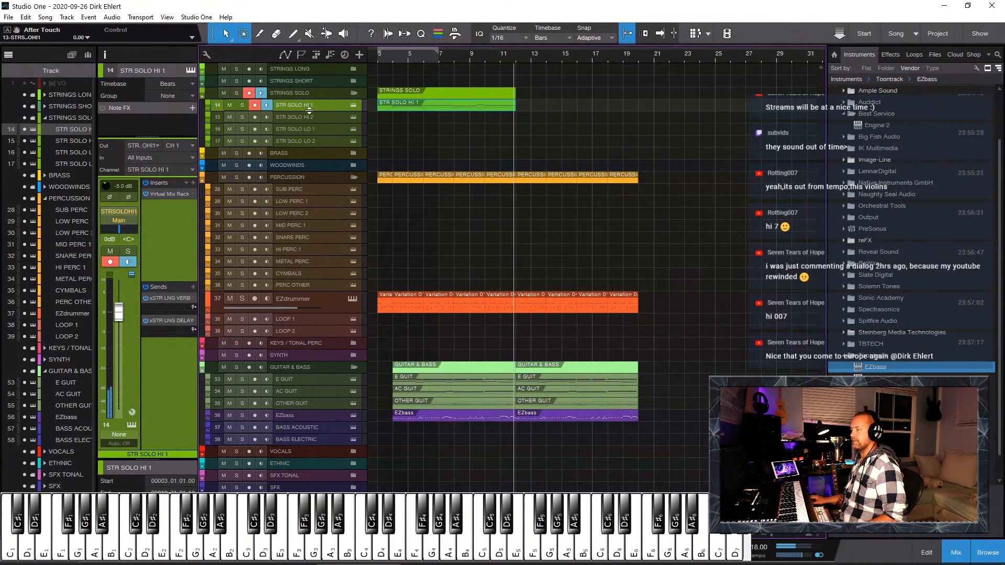
Step: Enlarge the STR SOLO HI 1 track and trim the fiddle clip to run from bar 4 to just before bar 12
left_click_drag(309, 111, 310, 164)
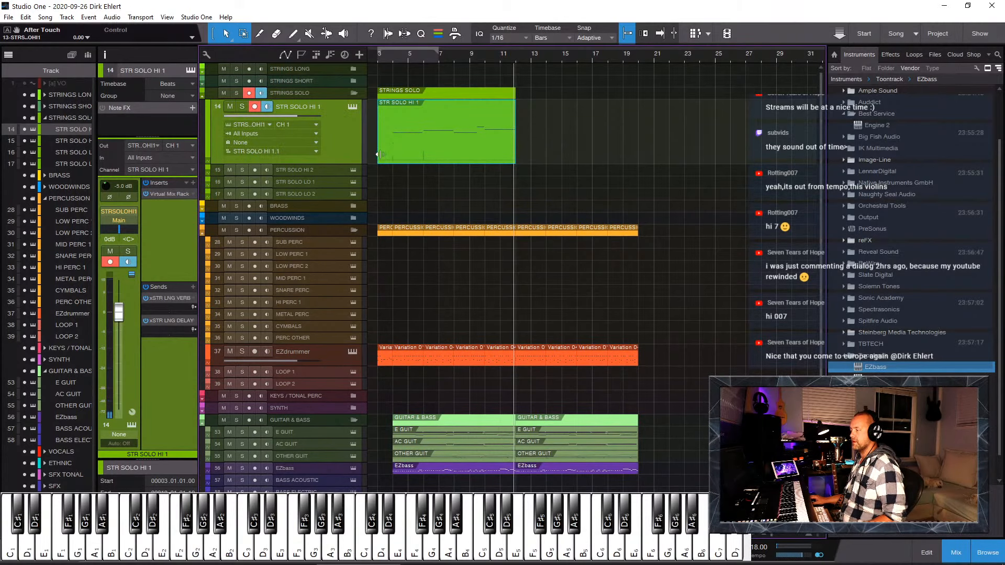
left_click_drag(377, 154, 394, 161)
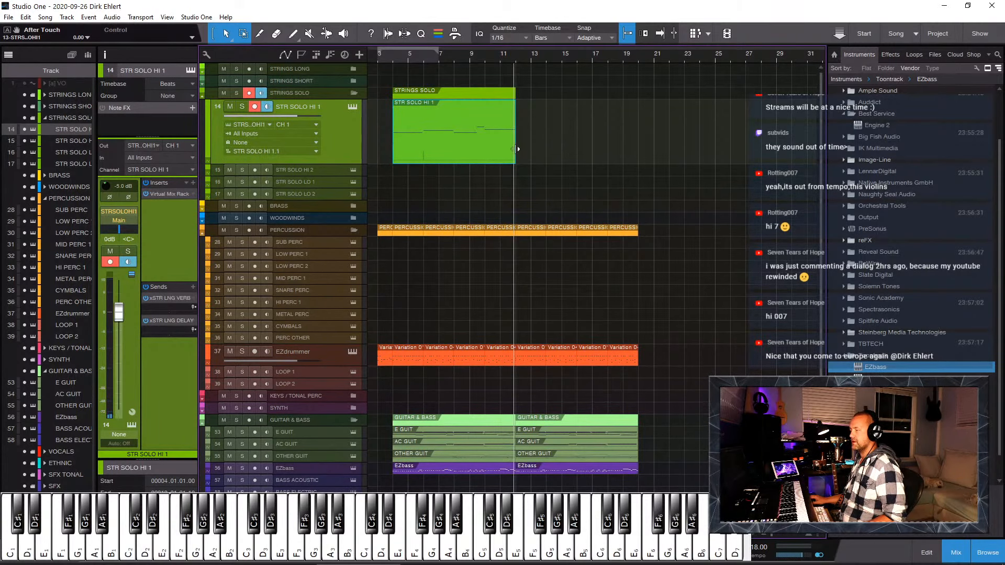
mouse_move(516, 149)
left_mouse_down()
mouse_move(491, 152)
mouse_move(507, 151)
left_mouse_up()
Step: Extend the fiddle clip's end to exactly bar 12 and duplicate the clip directly after itself
key("d")
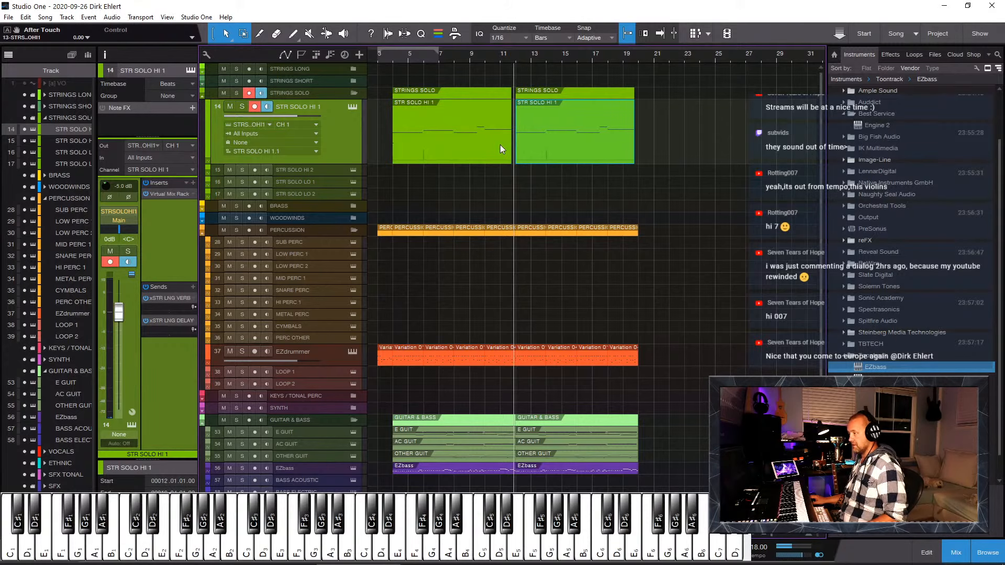
key("ctrl+z")
scroll(532, 139, "up", 3)
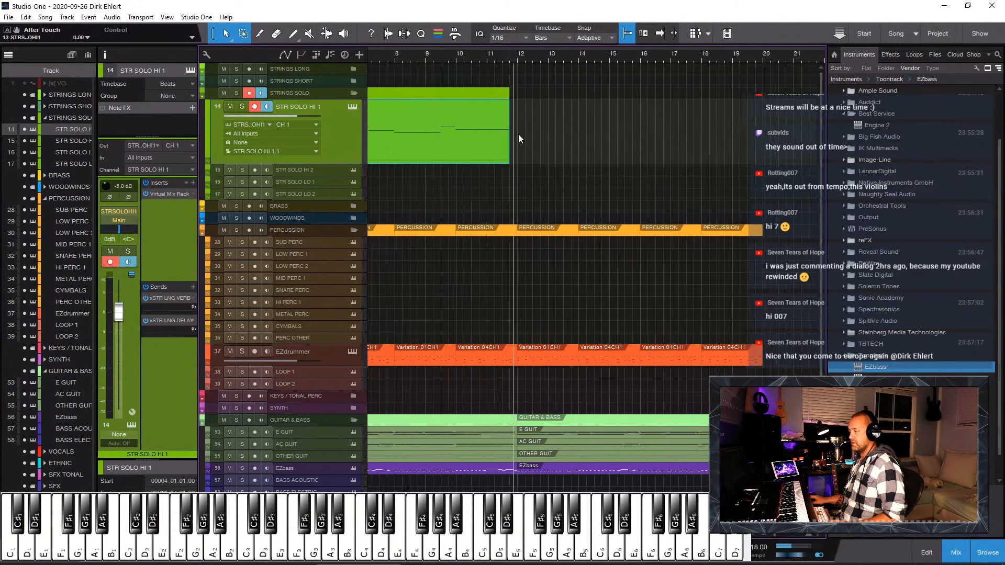
left_click_drag(497, 137, 515, 138)
scroll(512, 141, "down", 5)
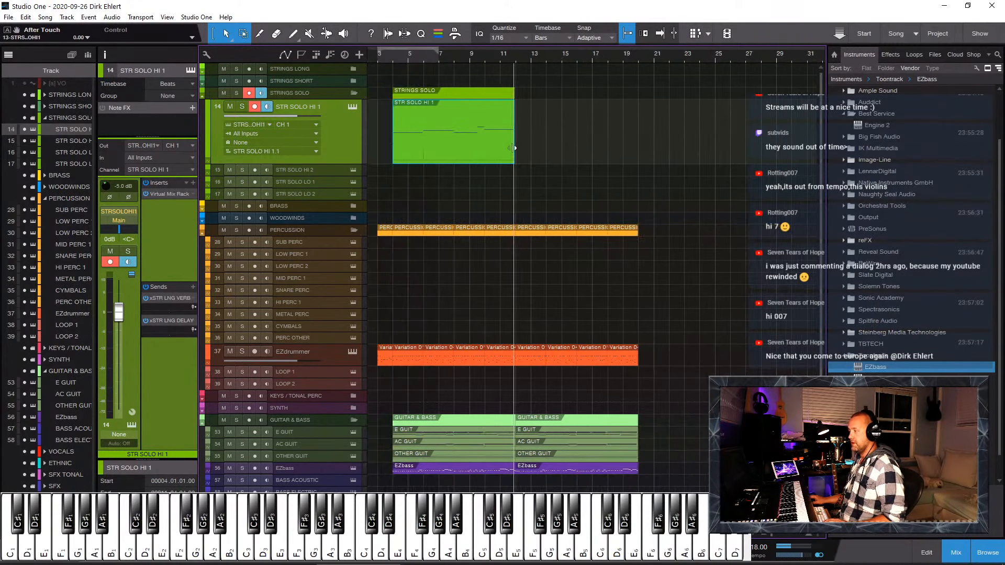
key("d")
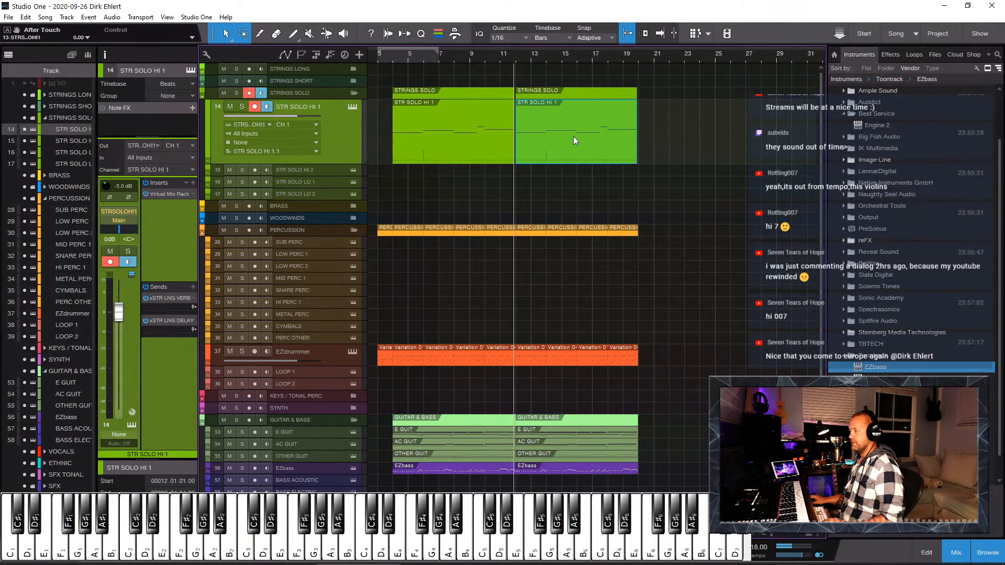
key("ctrl+z")
left_click_drag(514, 148, 516, 148)
key("d")
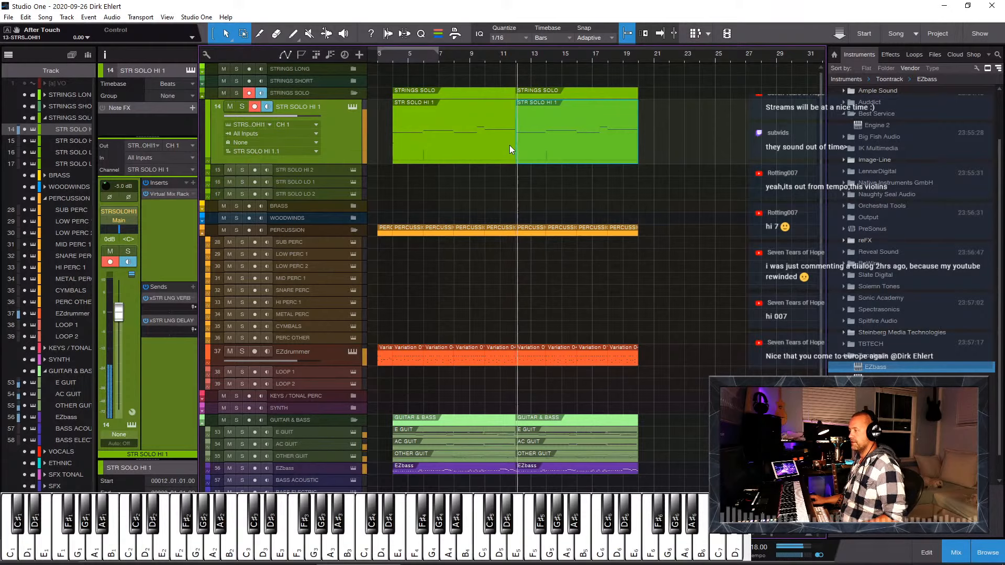
Step: During playback, lower the STR SOLO HI 1 fader to -3.0 dB and set its xSTR LNG VERB send to -11.4 dB
key("space")
left_click_drag(120, 313, 162, 309)
key("s")
key("s")
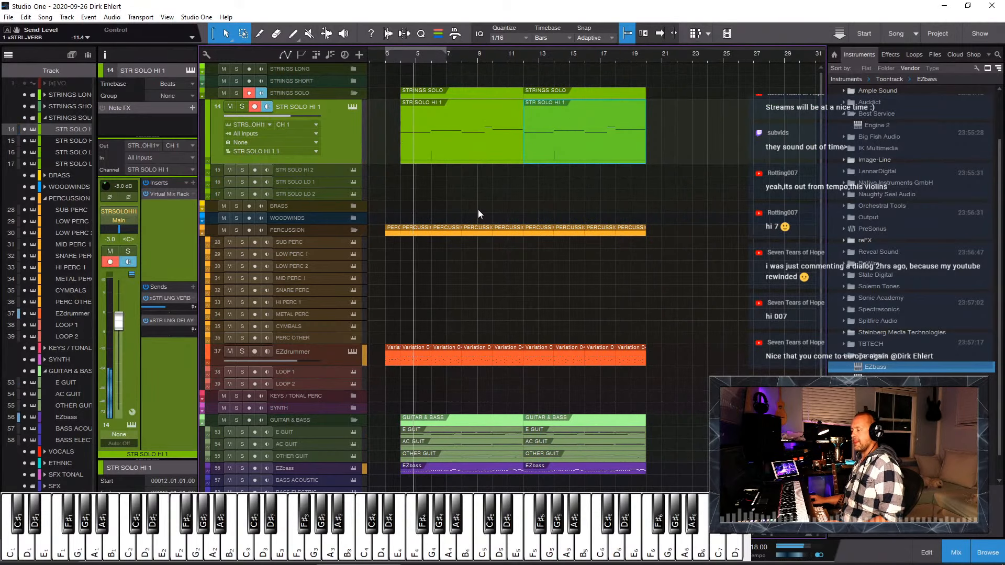
Step: Insert Virtual Mix Rack on the EZdrummer channel and open the plug-in
left_click(324, 353)
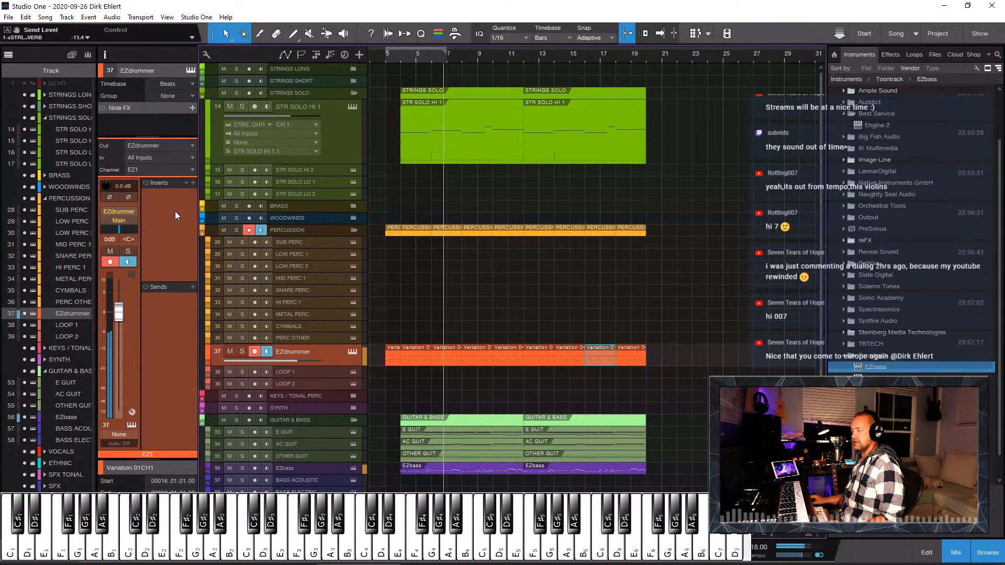
left_click(194, 183)
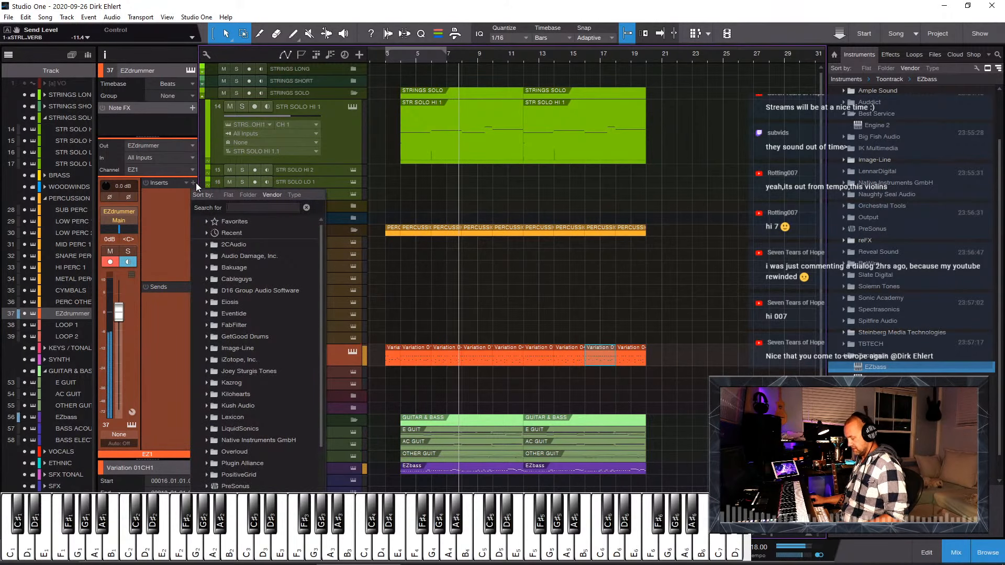
type("vir")
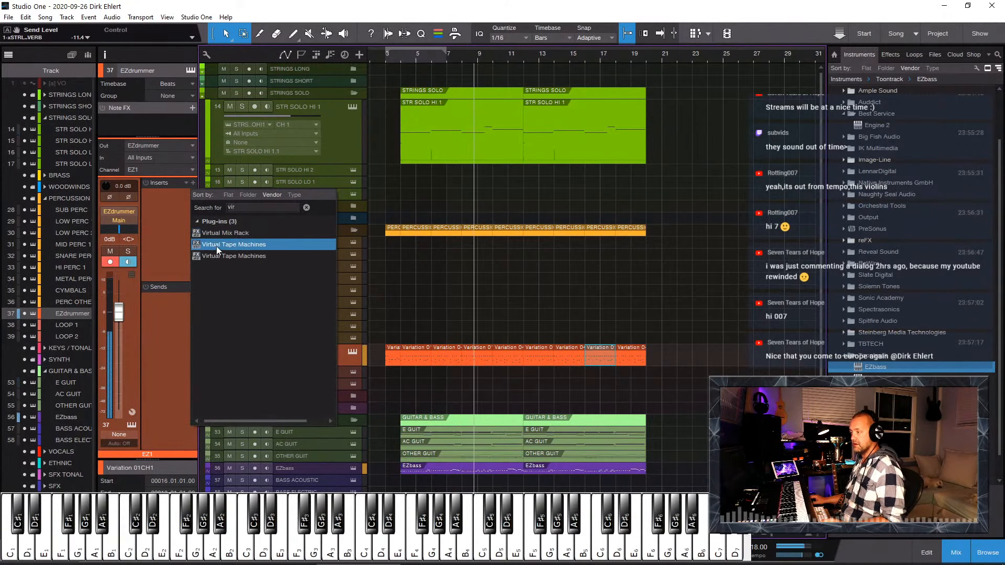
left_click(222, 237)
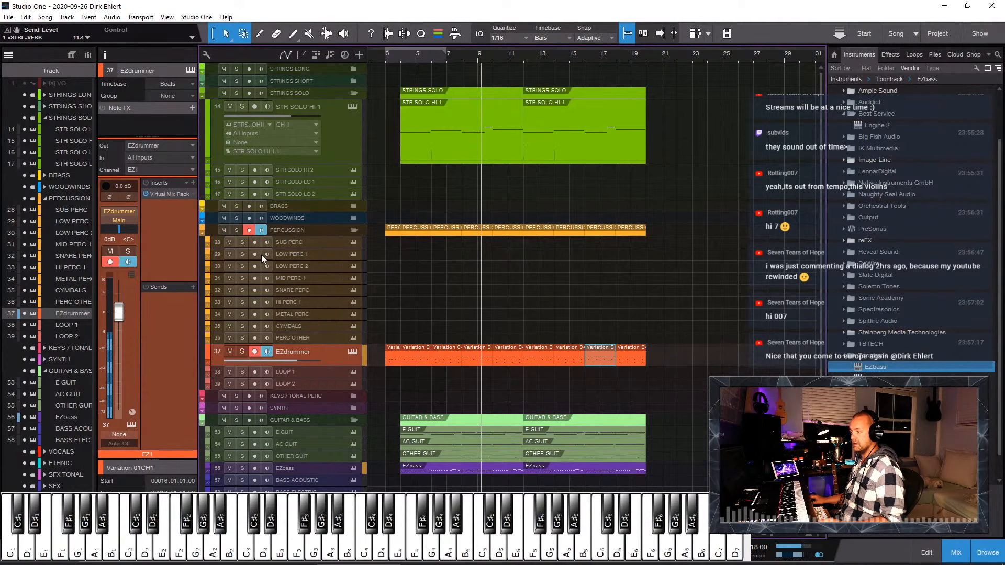
double_click(168, 195)
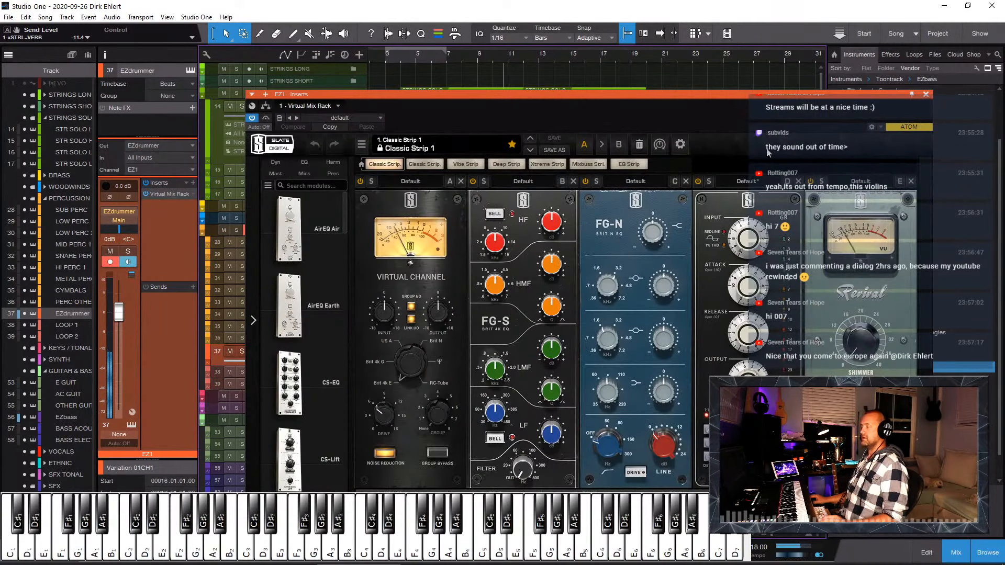
Step: Close the Virtual Mix Rack window and remove that plug-in from the EZdrummer channel's inserts
left_click(925, 96)
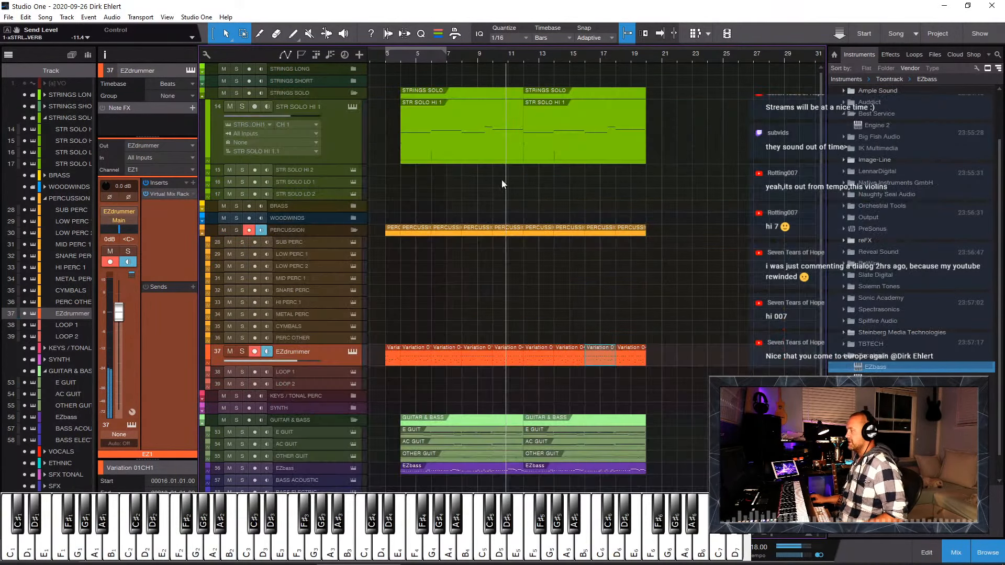
right_click(170, 196)
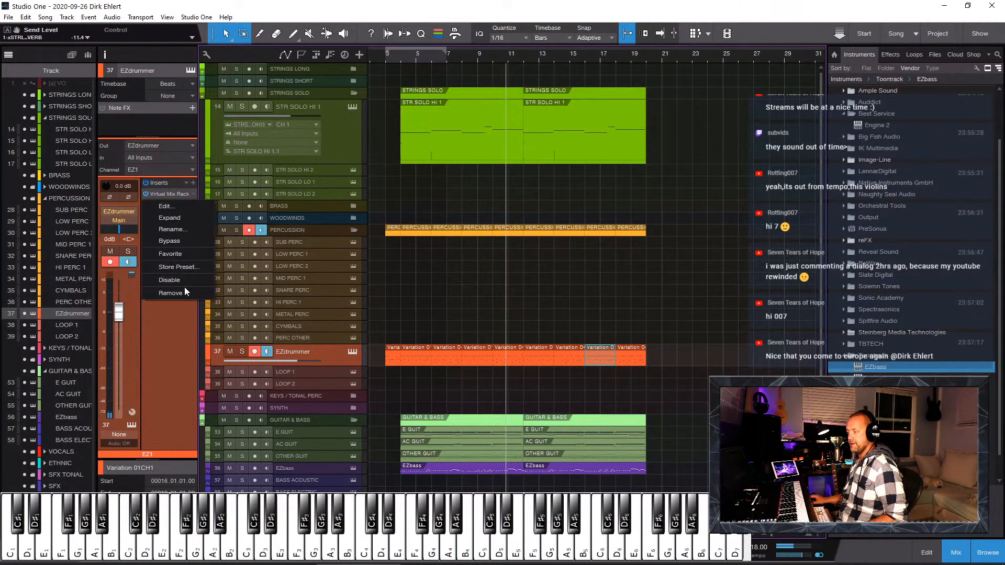
left_click(171, 292)
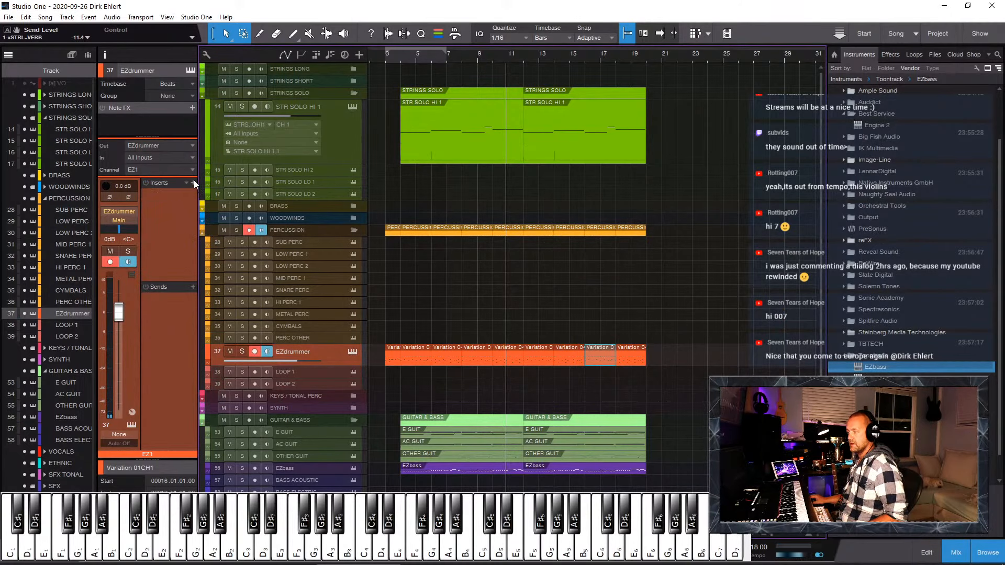
Step: Insert API-2500 Stereo on the EZdrummer channel and load its factory drum preset Drum Kit 3
left_click(194, 182)
type("ap")
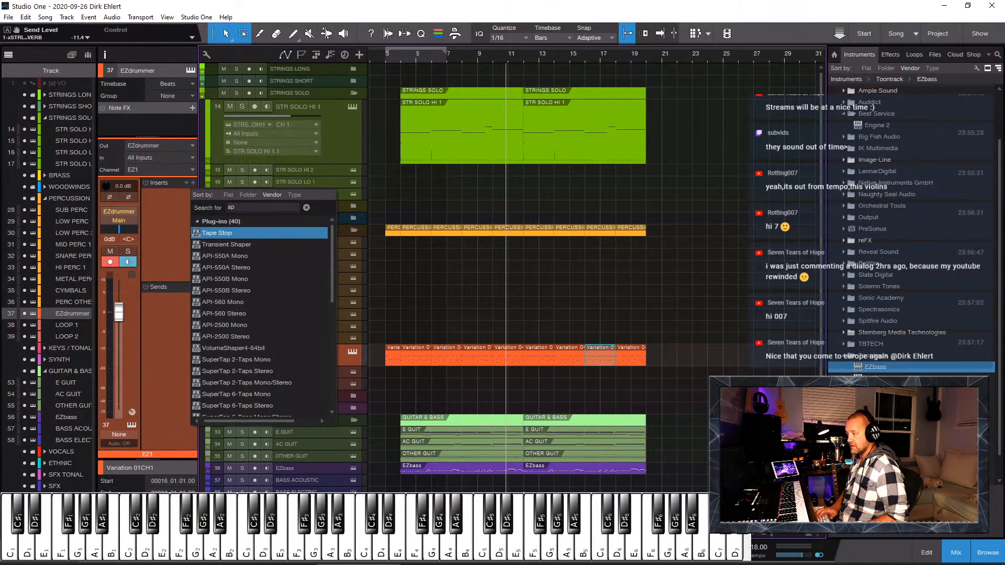
type("i")
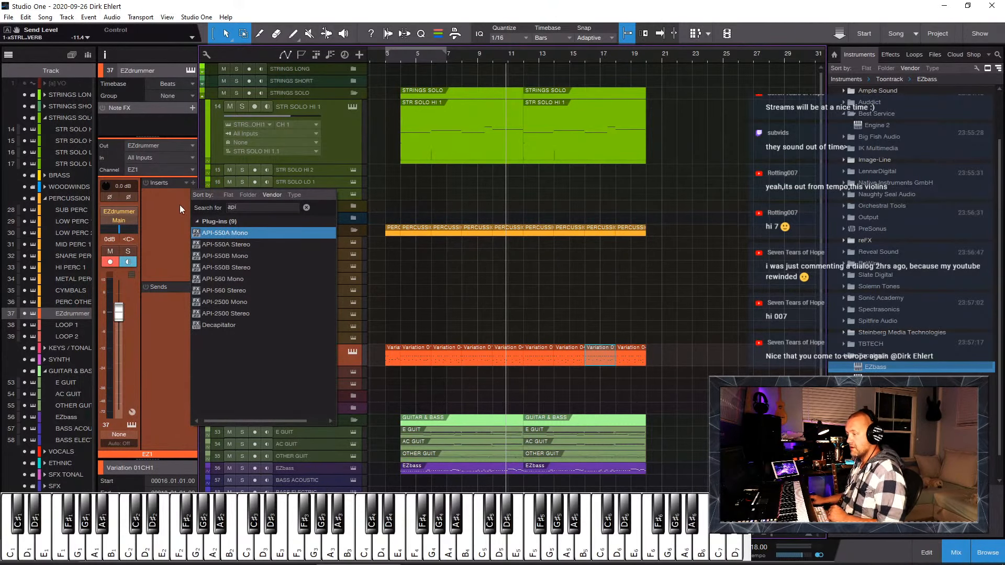
left_click(252, 315)
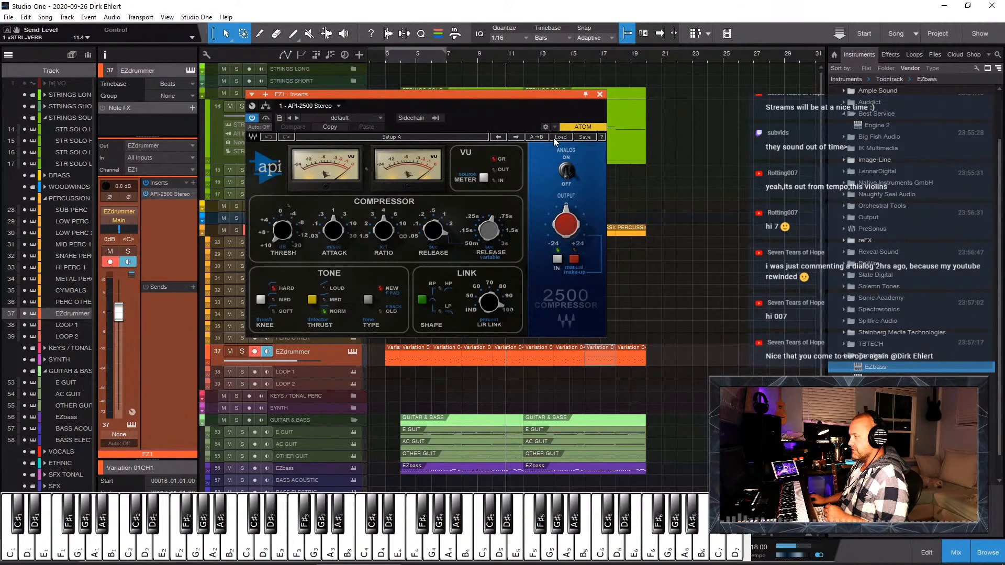
left_click(558, 137)
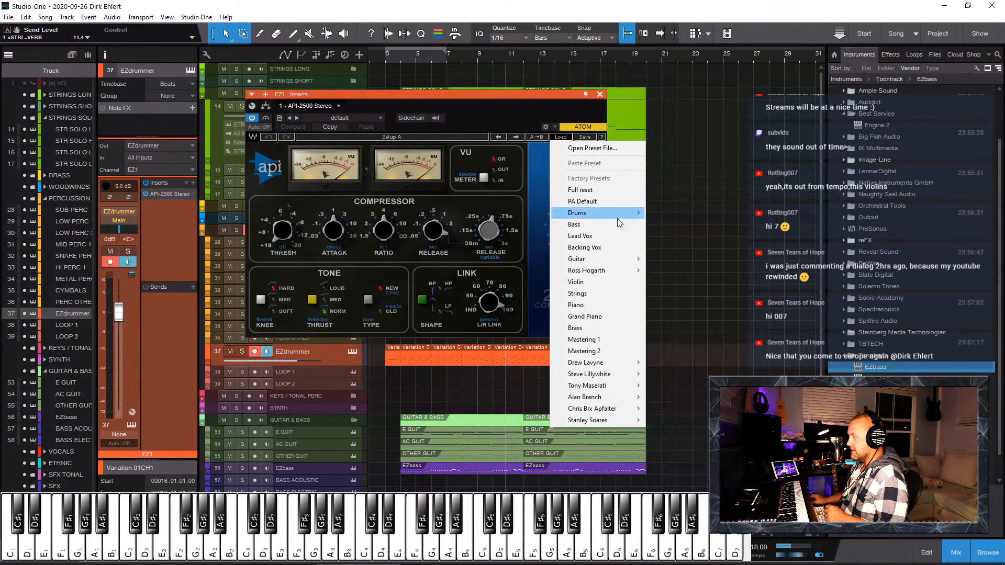
mouse_move(617, 218)
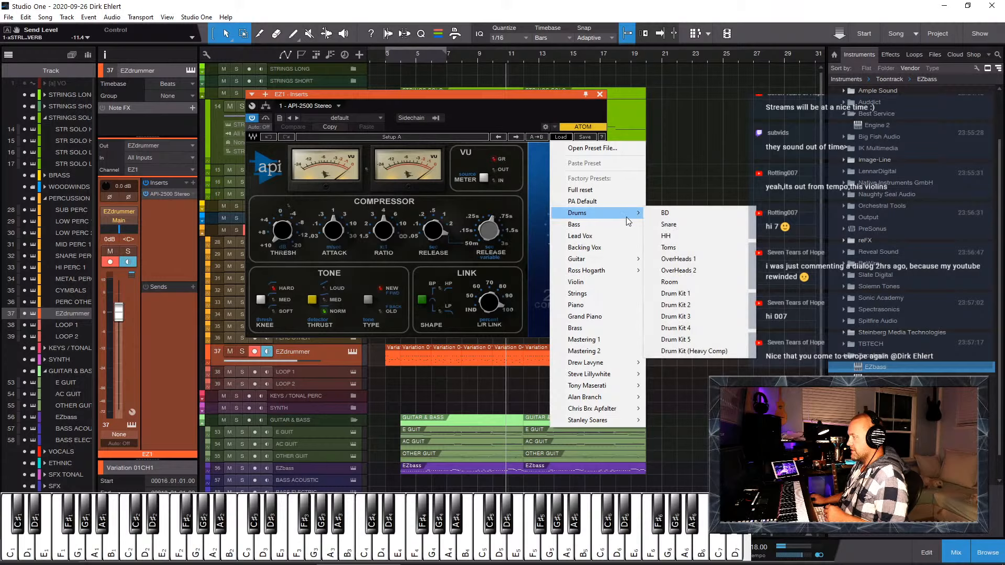
left_click(699, 318)
left_click_drag(457, 100, 561, 103)
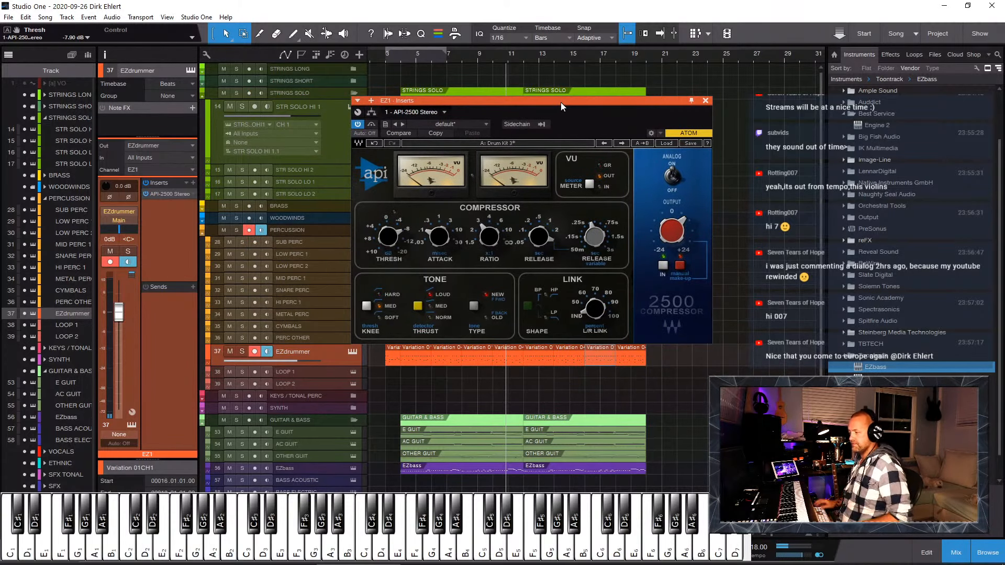
Step: Solo the EZdrummer track, compare the API-2500's Drum Kit 2 preset against bypass, close the plug-in and unsolo the track
key("s")
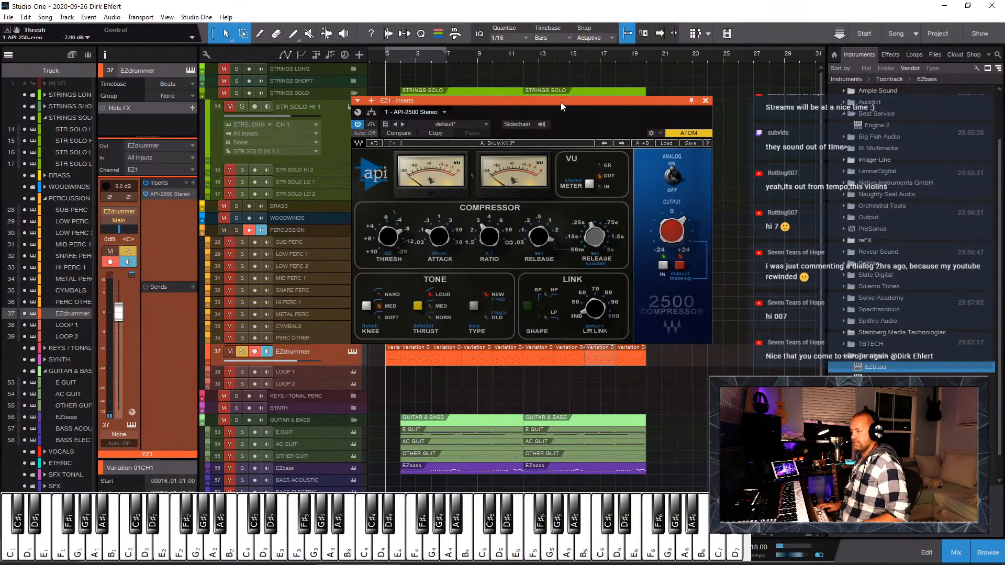
left_click(371, 125)
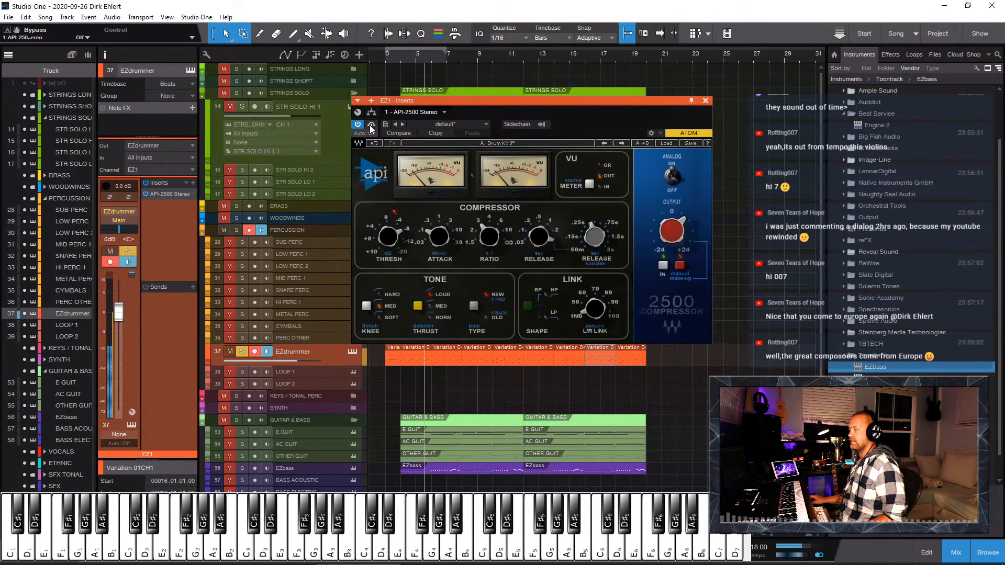
left_click(601, 144)
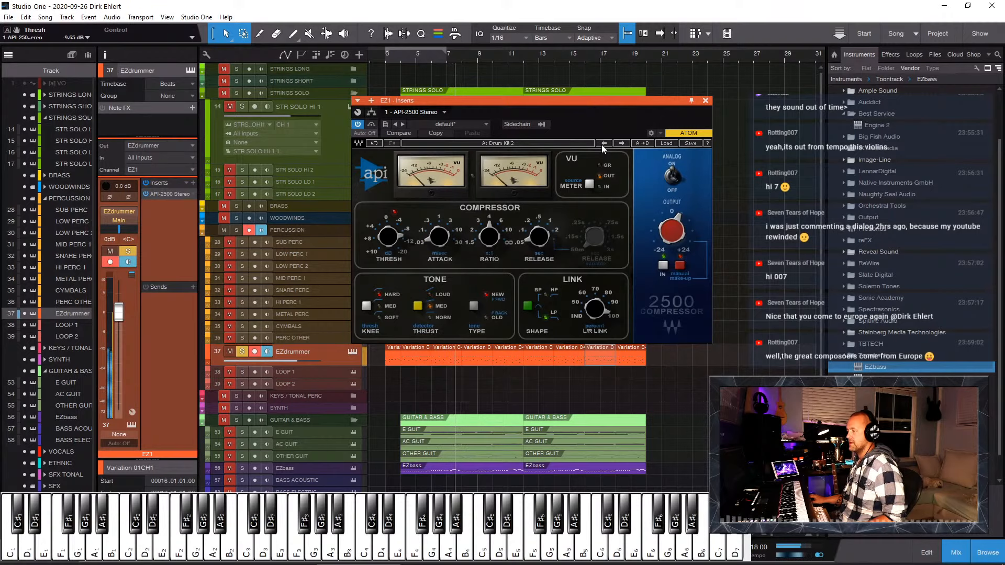
left_click(372, 124)
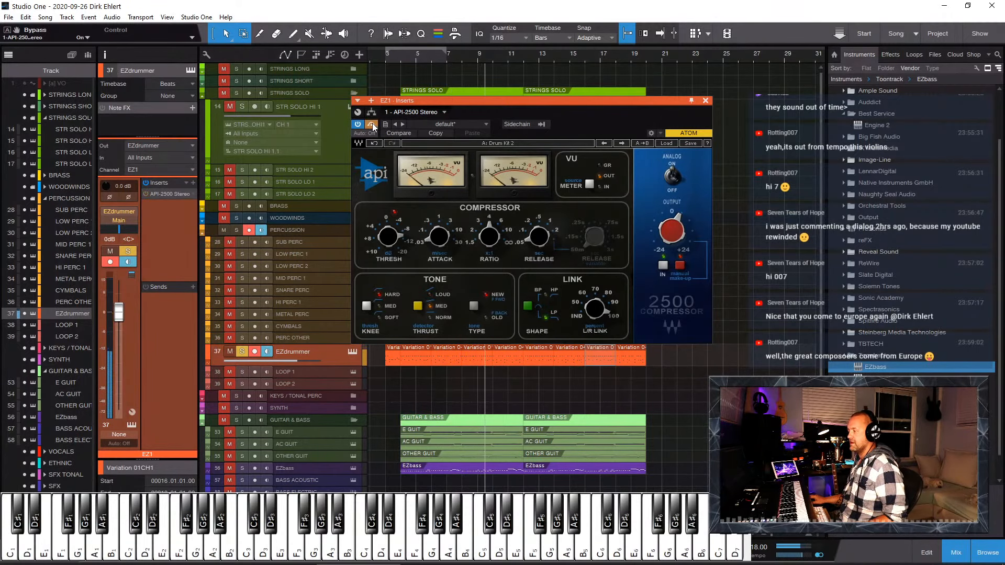
left_click(372, 124)
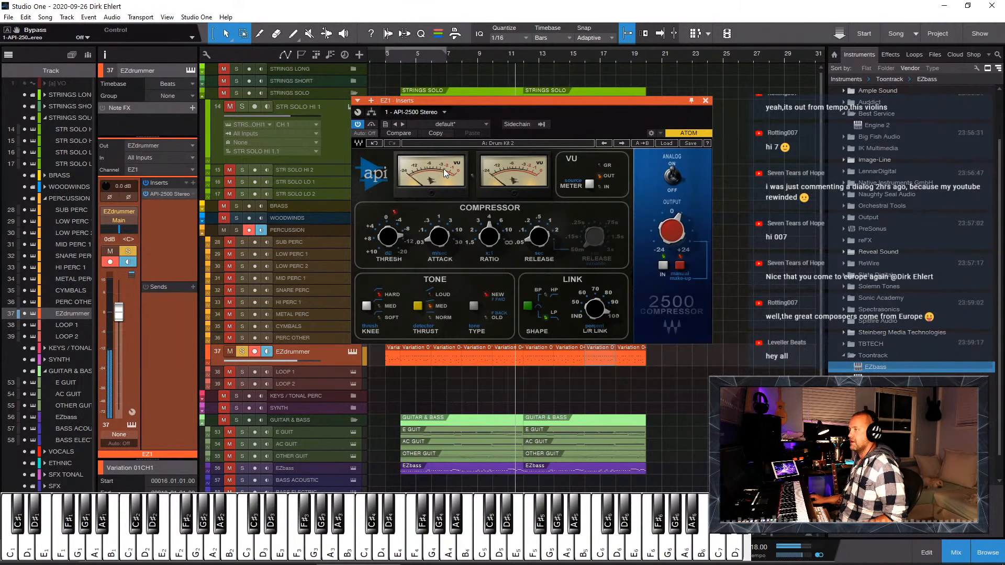
left_click(705, 101)
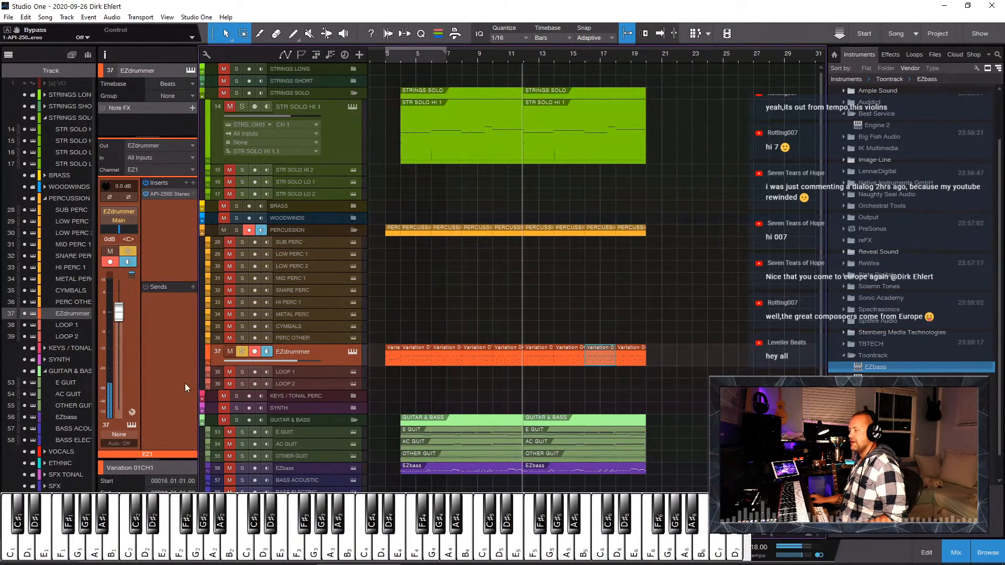
left_click(242, 351)
Step: Reopen the API-2500 during playback and set its ratio to 3:1, knee to Med and attack to 0.3 ms
key("space")
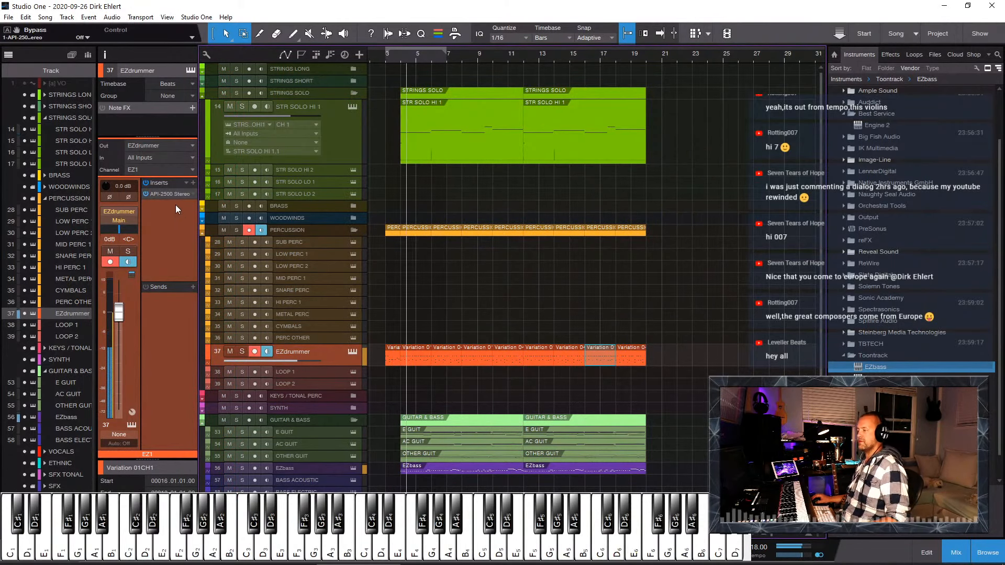
left_click(165, 194)
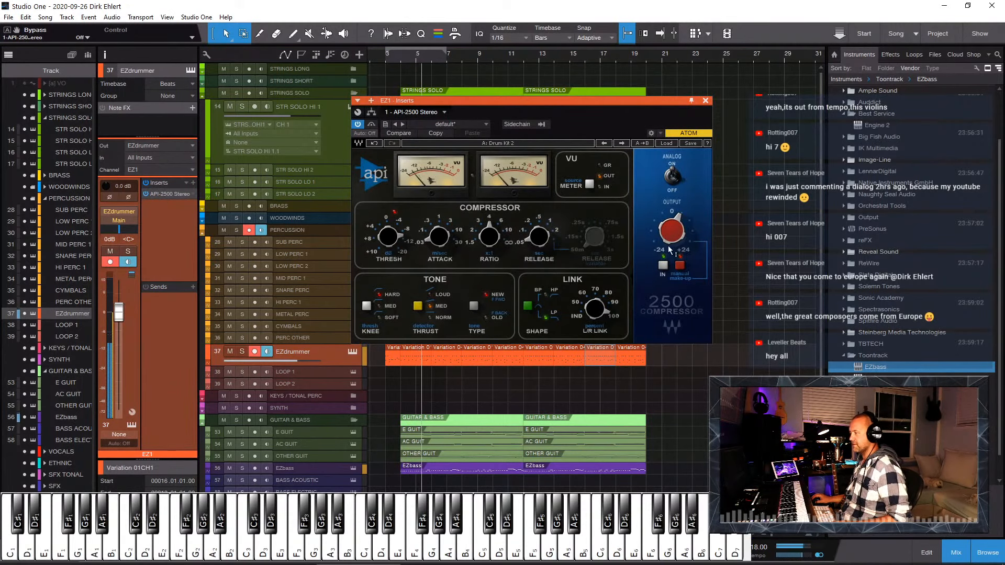
left_click_drag(389, 237, 388, 238)
left_click(489, 237)
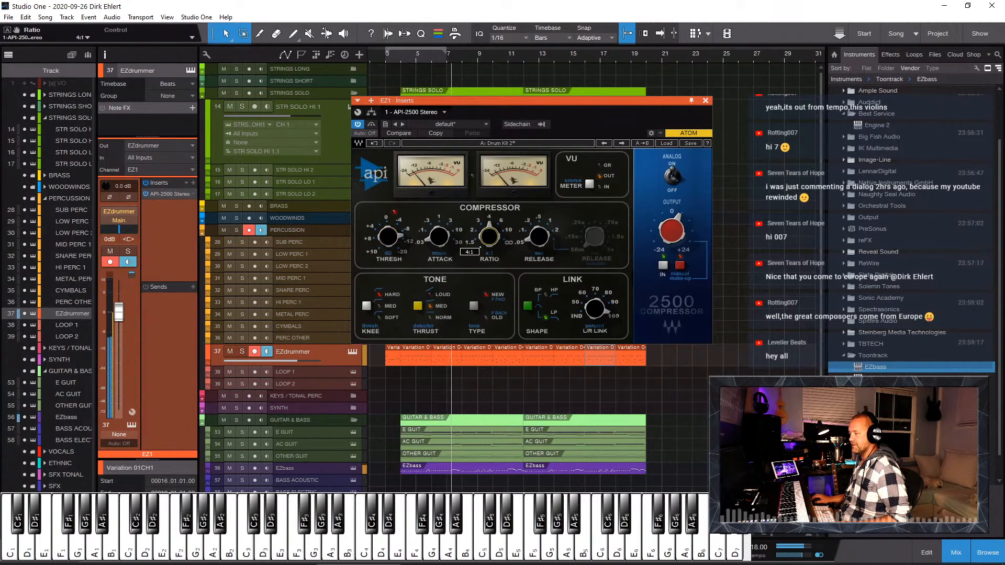
left_click_drag(488, 237, 488, 241)
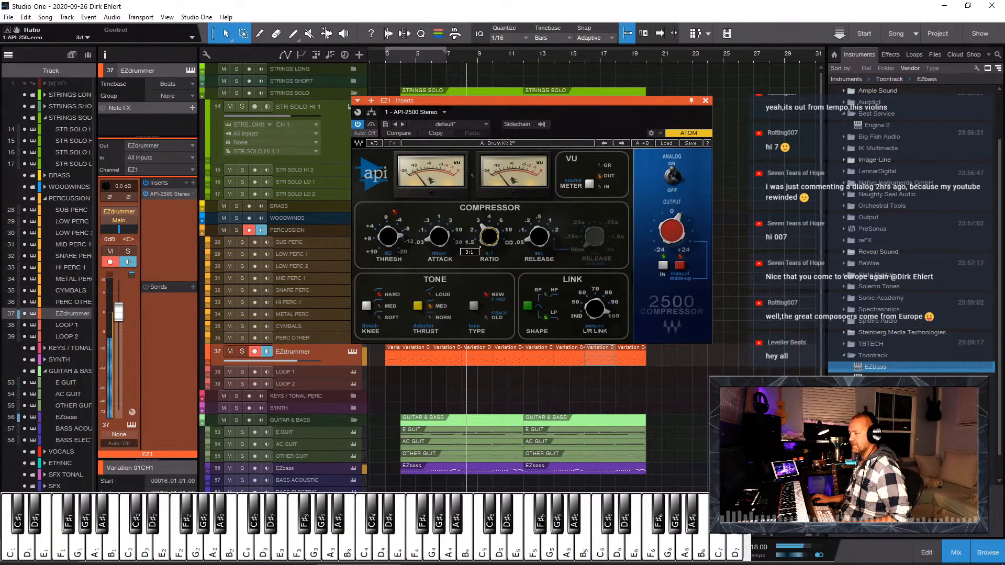
left_click(390, 306)
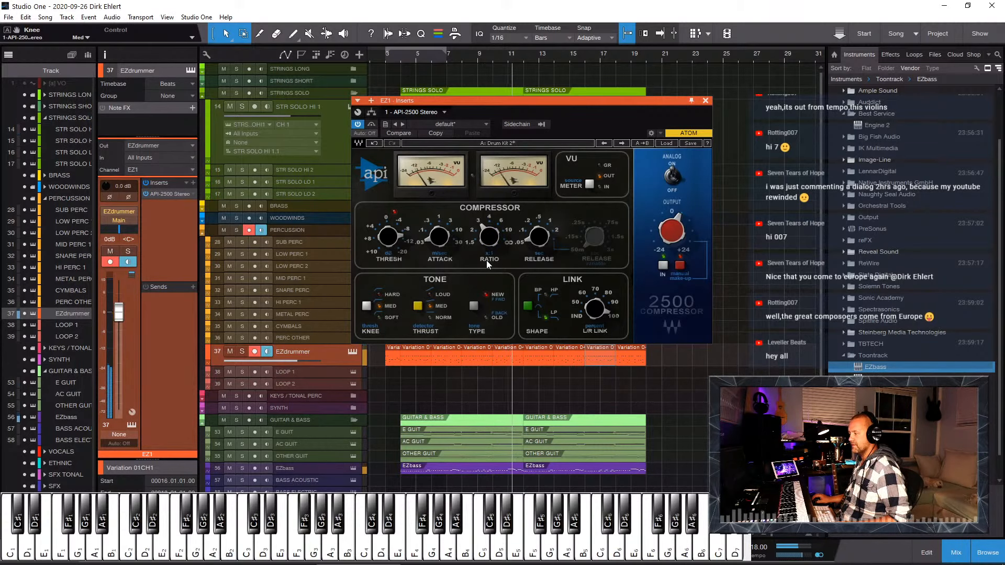
left_click(434, 239)
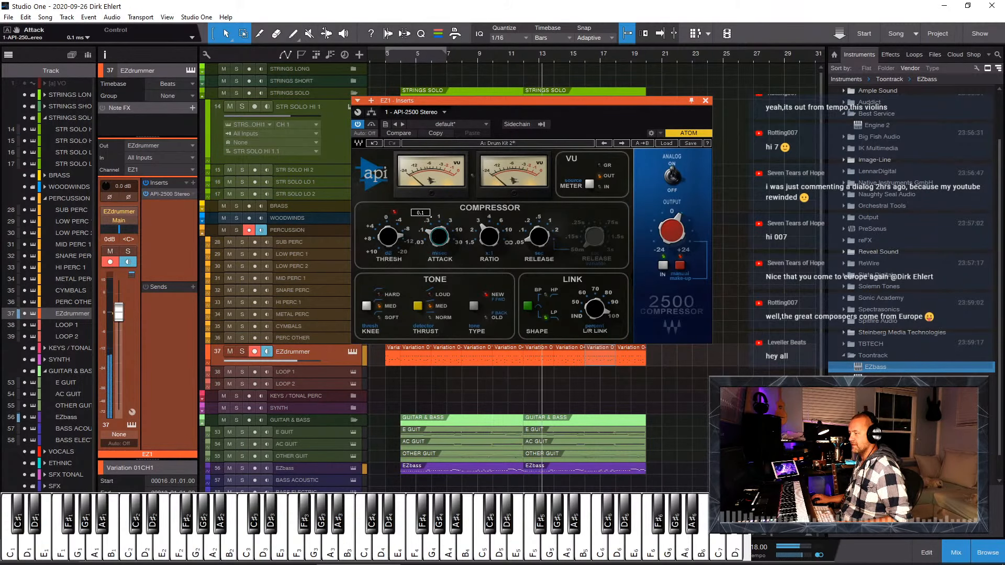
left_click_drag(434, 239, 402, 245)
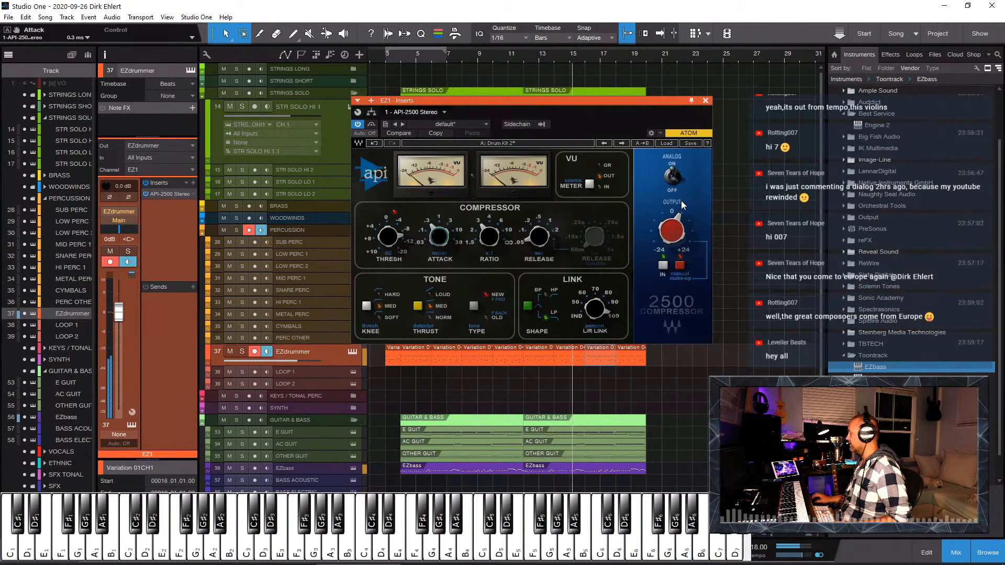
Step: Set the API-2500's VU meter to GR and route the EZdrummer channel's output to the ++DRUMS++ bus
left_click(601, 165)
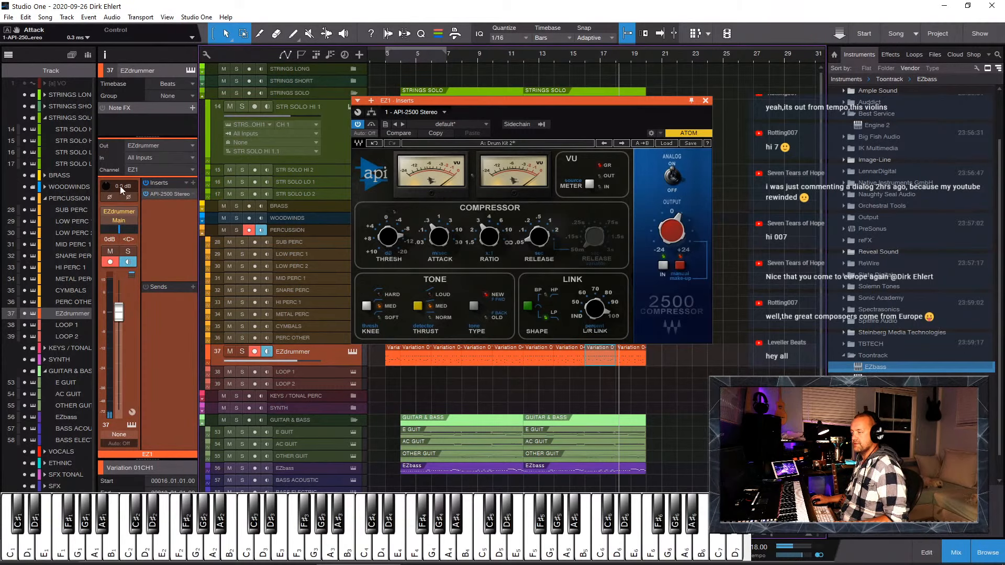
left_click(118, 226)
left_click(168, 416)
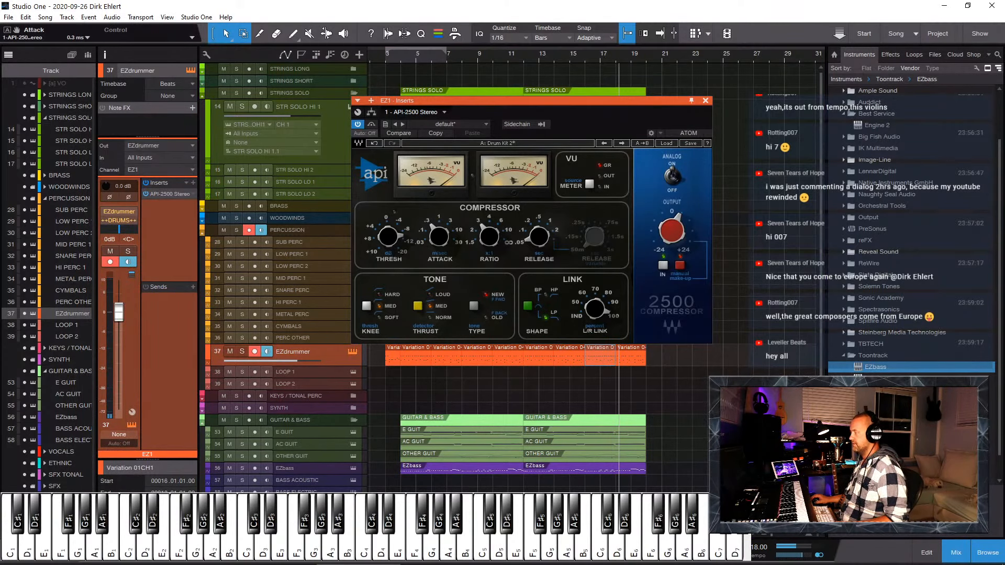
Step: Open the EZdrummer instrument, set its master volume to -4.0 dB and close its window
left_click(352, 352)
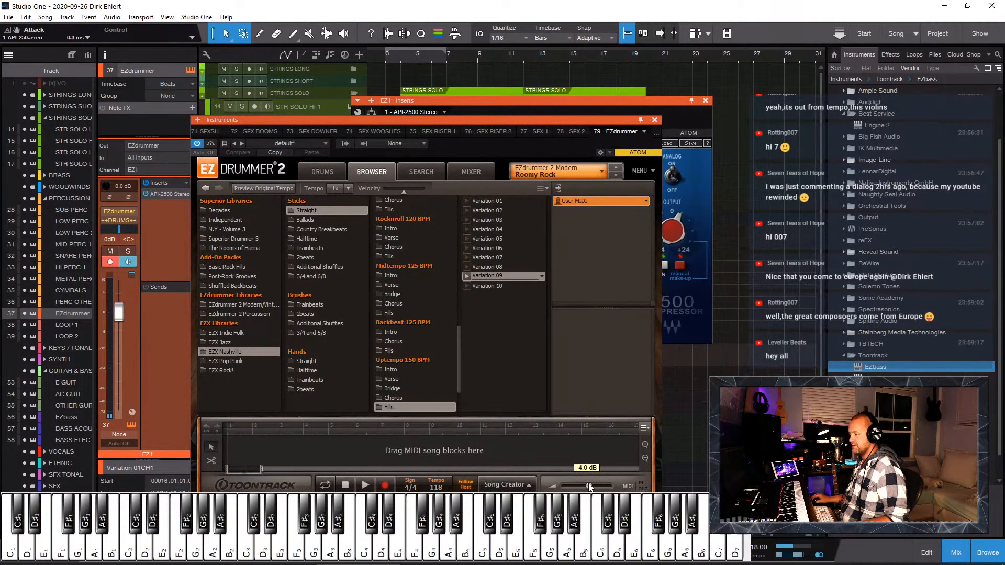
left_click(655, 120)
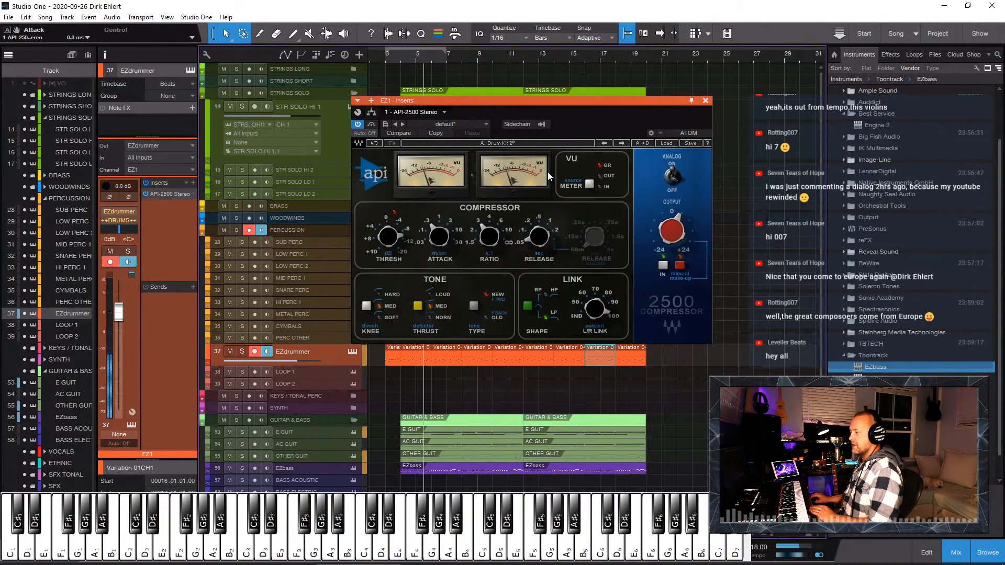
Step: During playback, set the API-2500's threshold to -3.64 dB and its attack to 0.03 ms
mouse_move(379, 214)
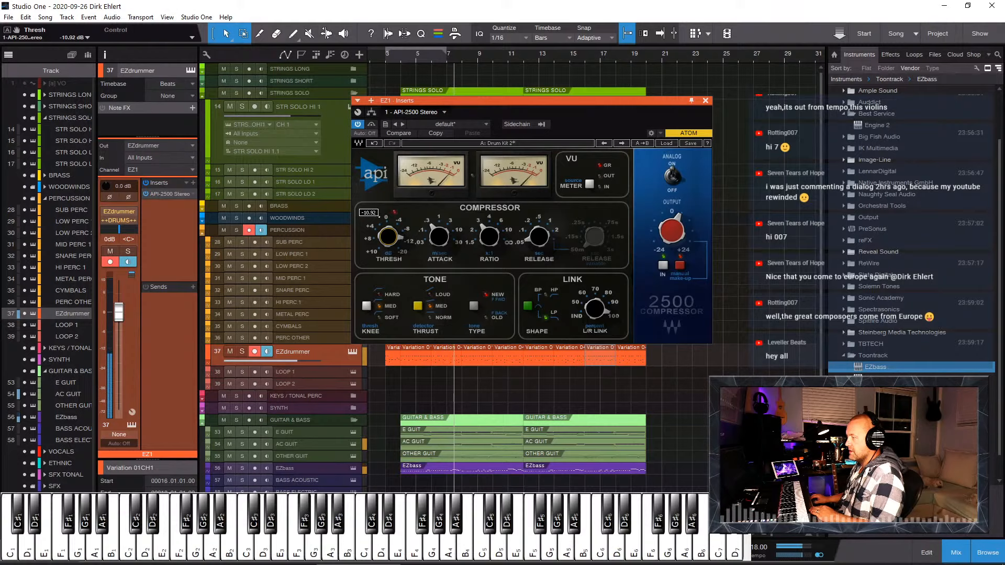
scroll(378, 214, "up", 6)
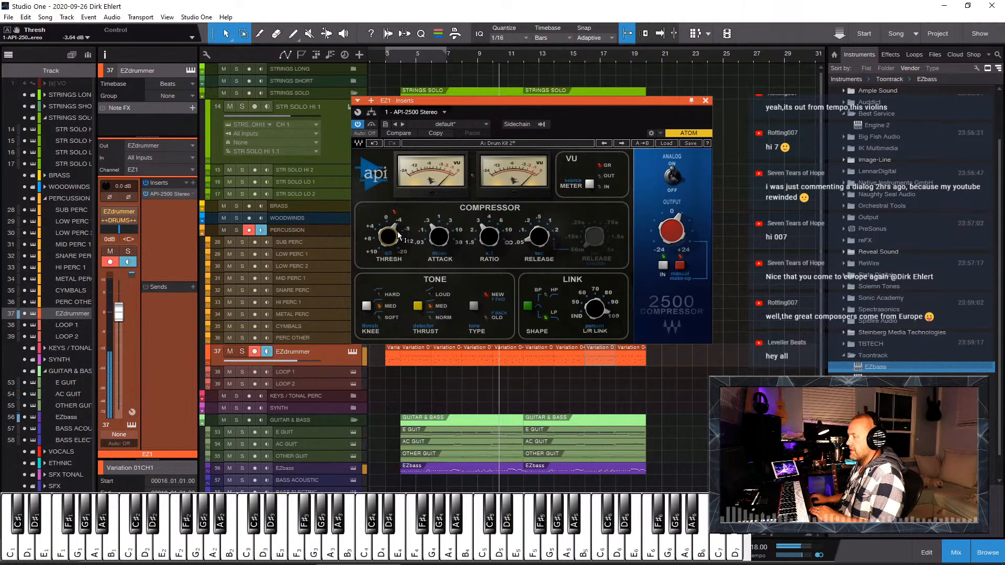
mouse_move(389, 237)
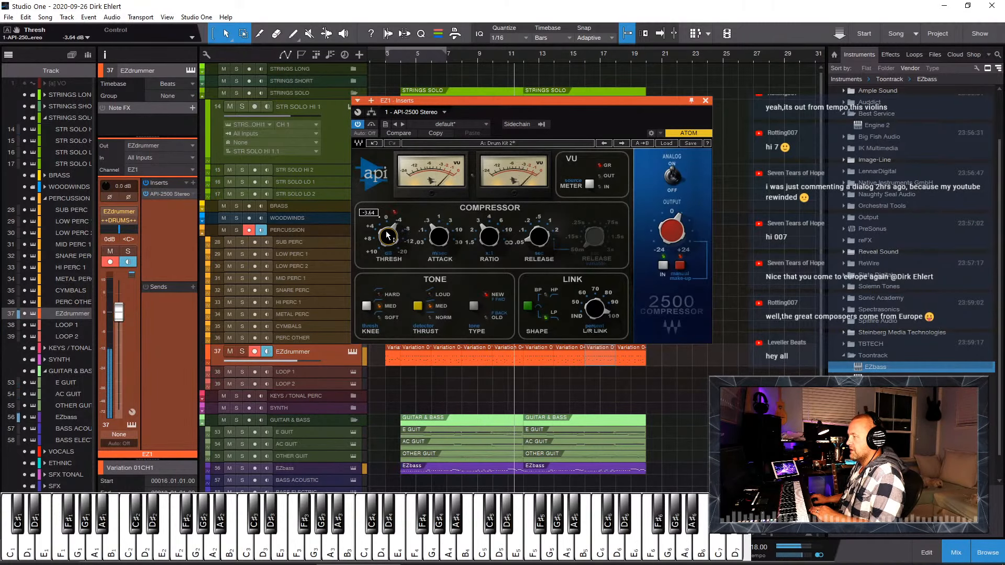
mouse_move(439, 237)
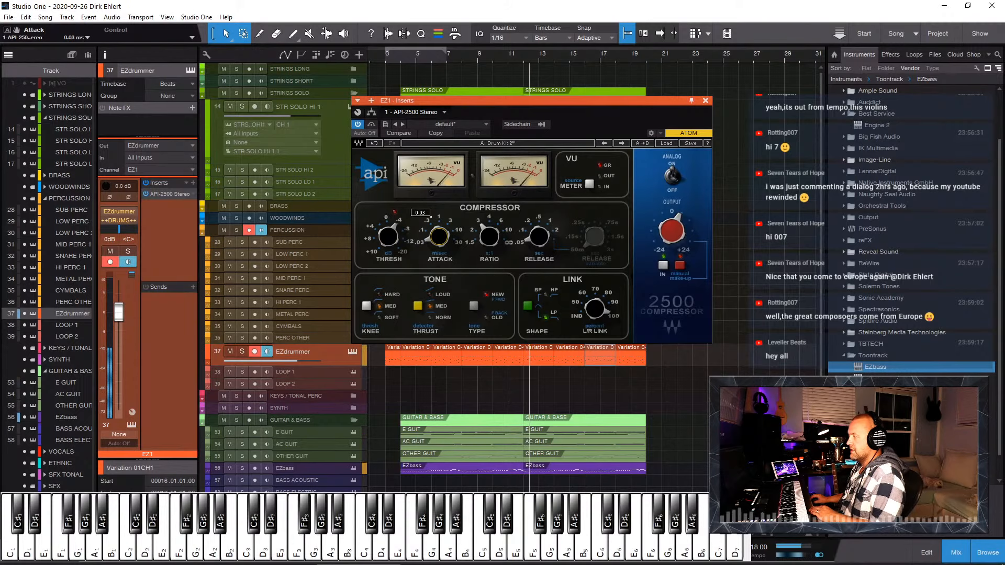
Step: Switch the API-2500 to the Drum Kit 3 preset and set its threshold to -2.32 dB
left_click(622, 145)
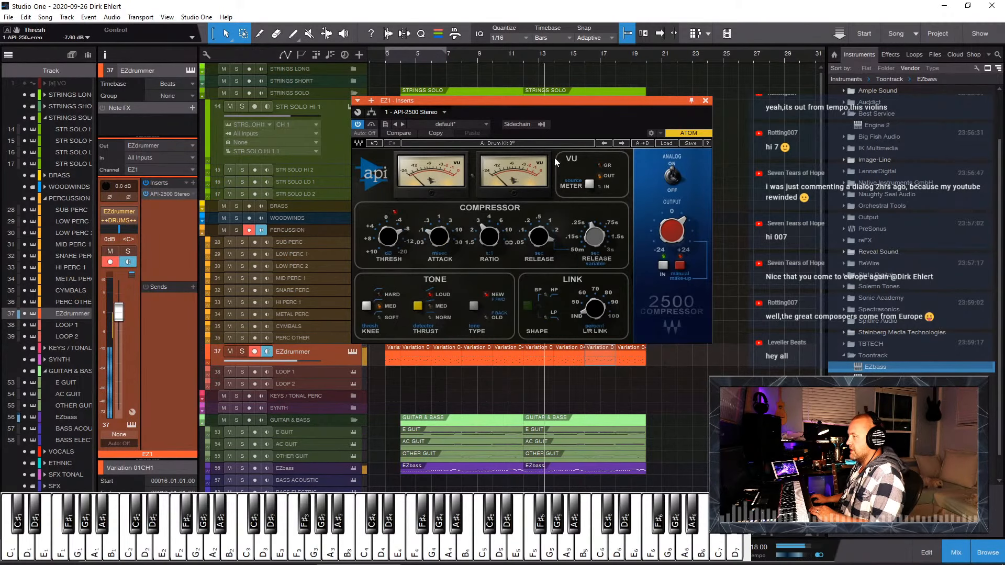
left_click_drag(395, 240, 379, 211)
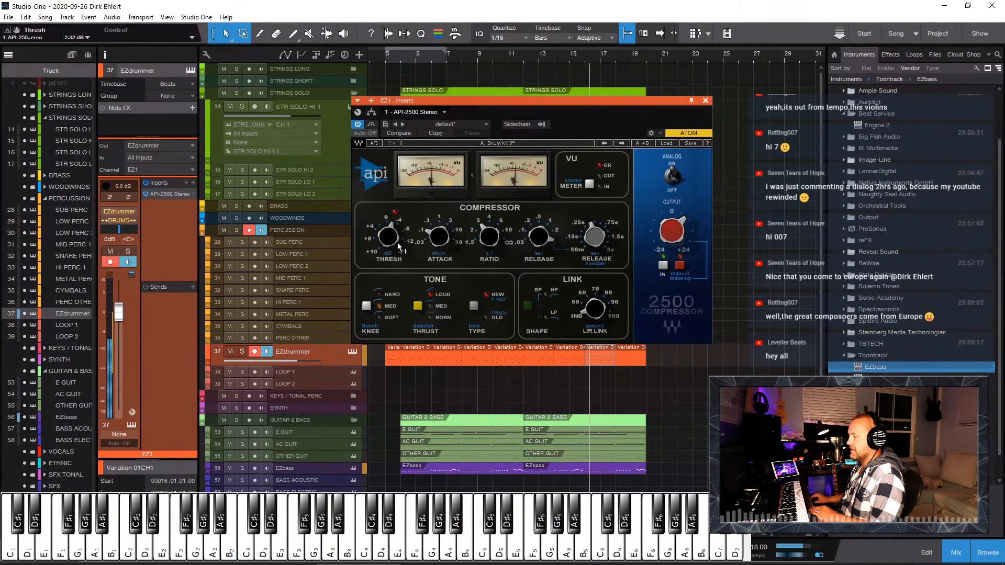
Step: Solo the EZdrummer track, compare the API-2500 bypassed and active, and replay from near the song's start
key("s")
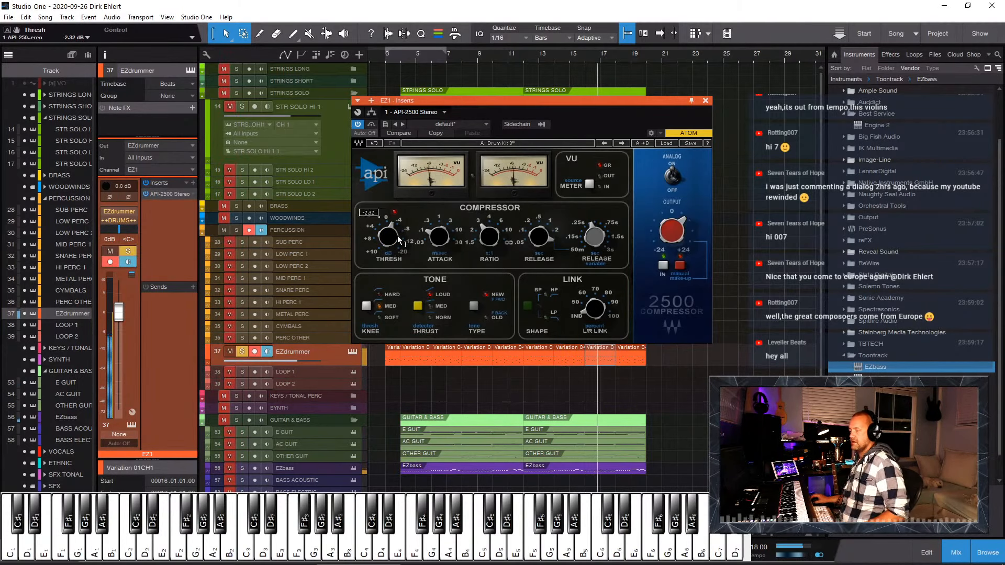
left_click(372, 125)
left_click(371, 125)
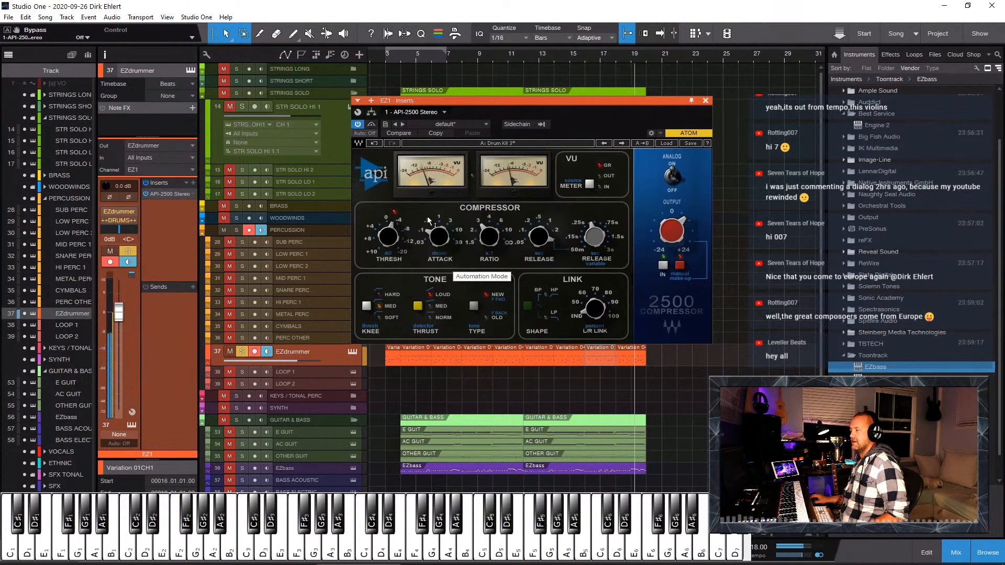
left_click(399, 58)
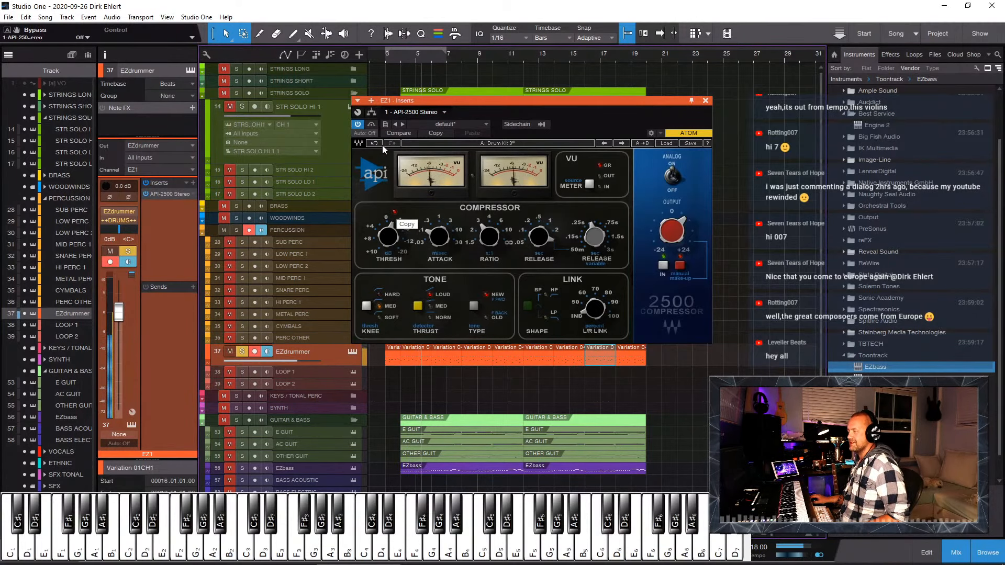
Step: Compare the API-2500 bypassed and active on the soloed drums during playback and close its window
left_click(370, 124)
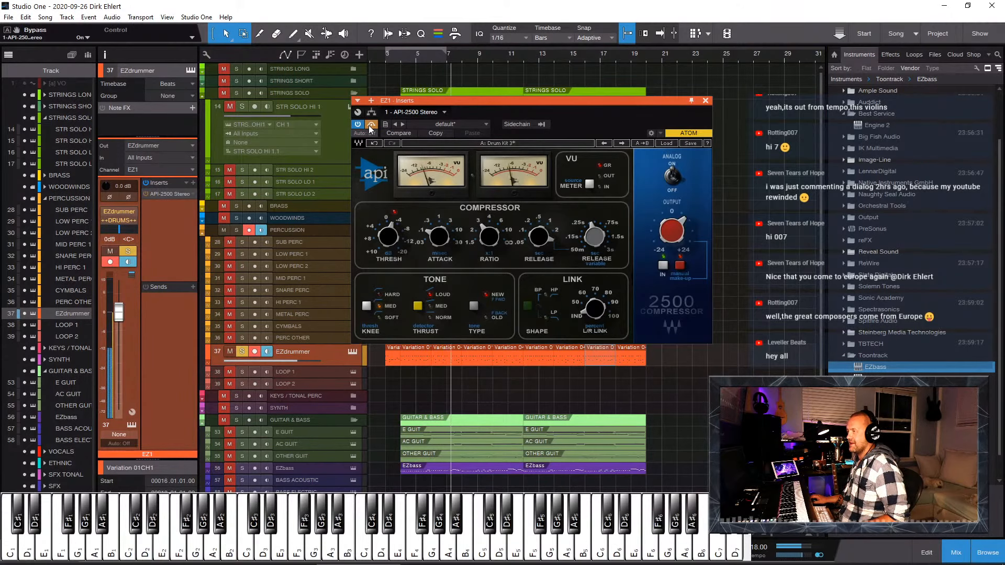
left_click(370, 125)
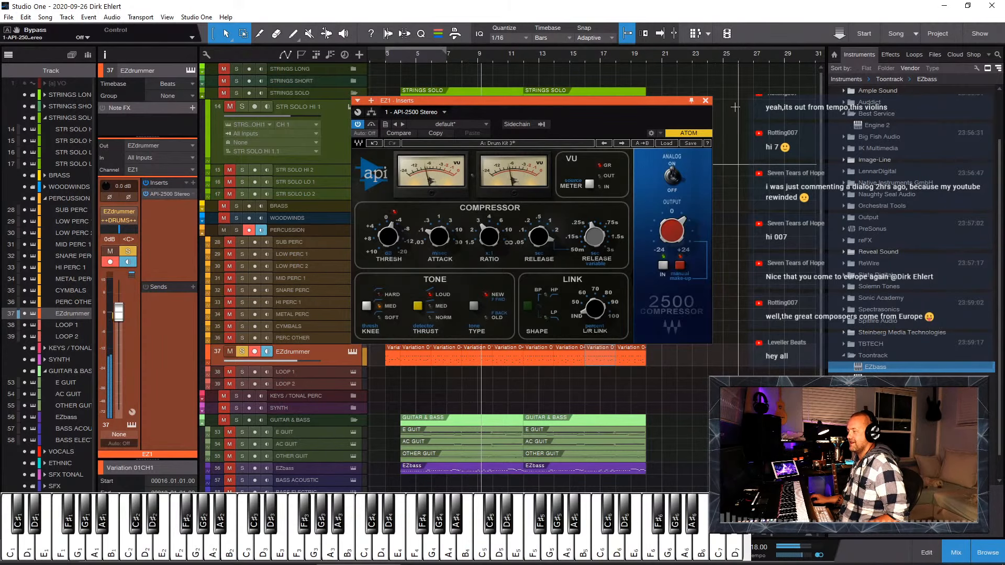
left_click(704, 101)
Step: Stop playback, unsolo the EZdrummer track and replay the full mix from near the song's start
key("space")
key("s")
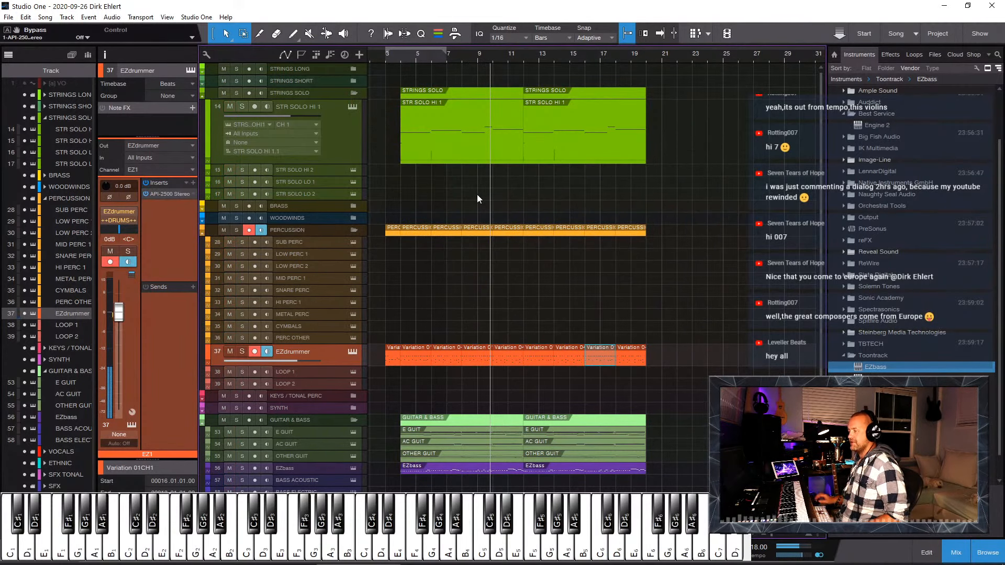
key("KP_0")
key("space")
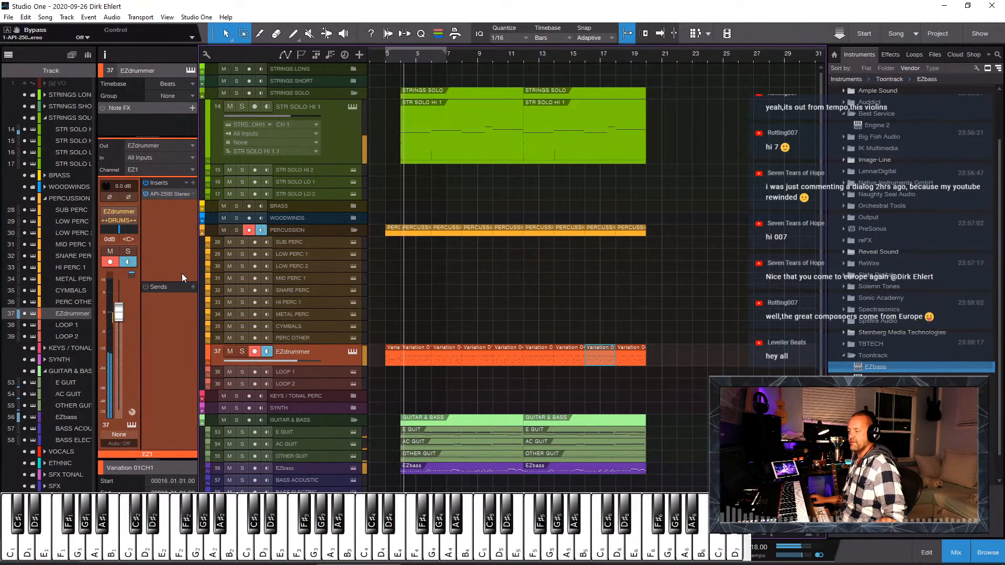
Step: Reopen the API-2500 on EZdrummer, set its threshold to -0.84 dB and close its window
left_click(160, 196)
mouse_move(385, 234)
left_mouse_down()
mouse_move(377, 214)
mouse_move(381, 235)
left_mouse_up()
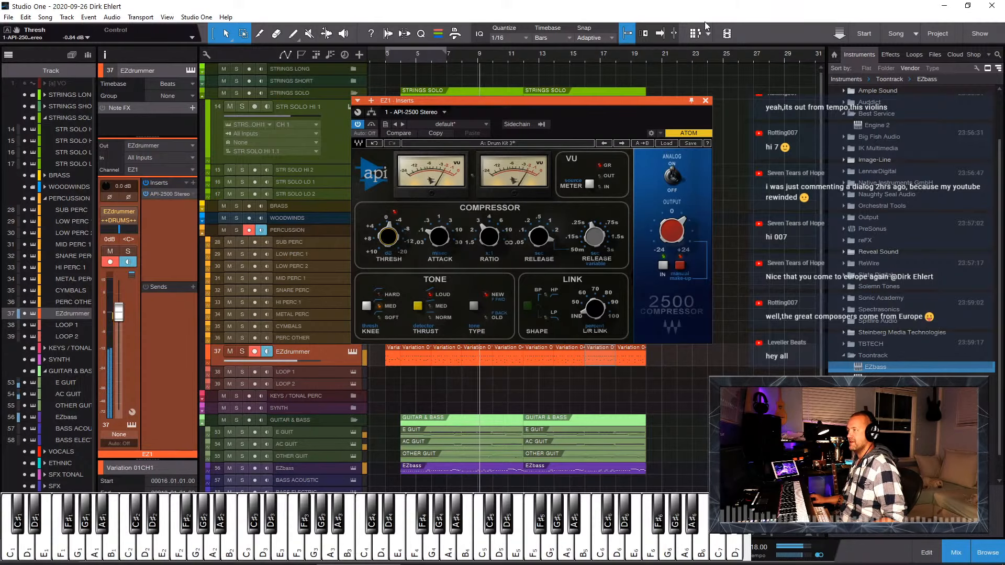
left_click(704, 101)
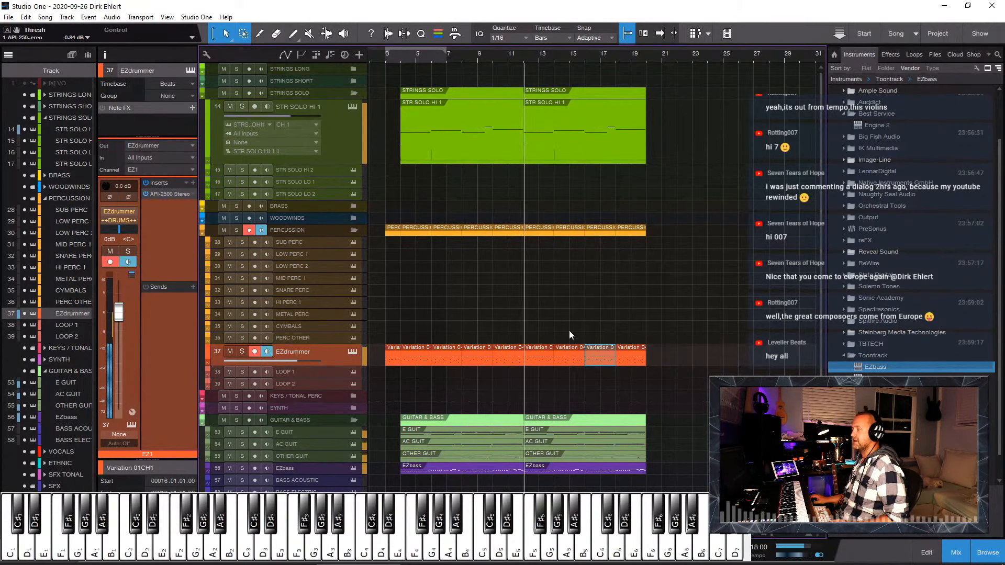
Step: Set the STR SOLO HI 1 track's volume to -5.9 dB during playback
key("w")
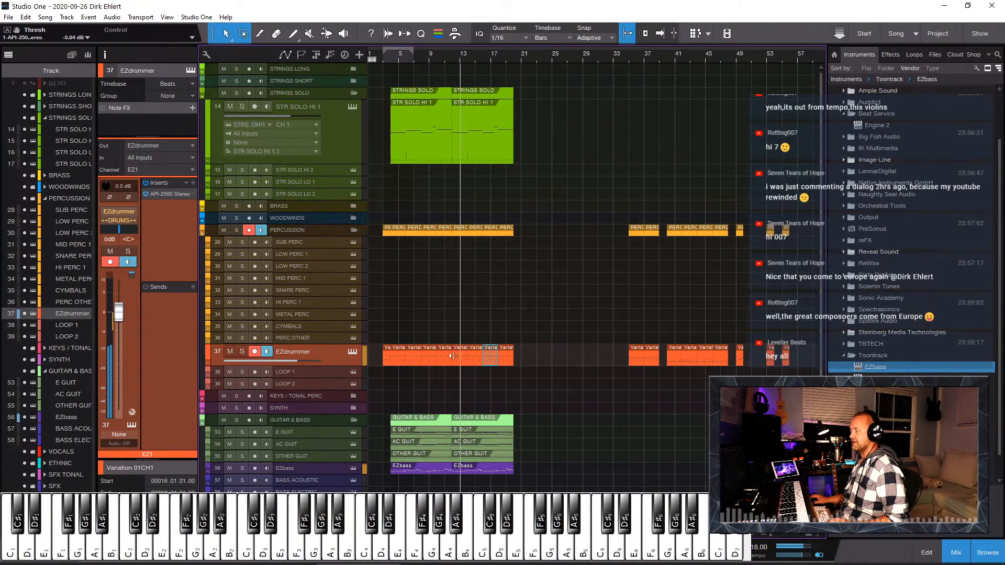
left_click(335, 153)
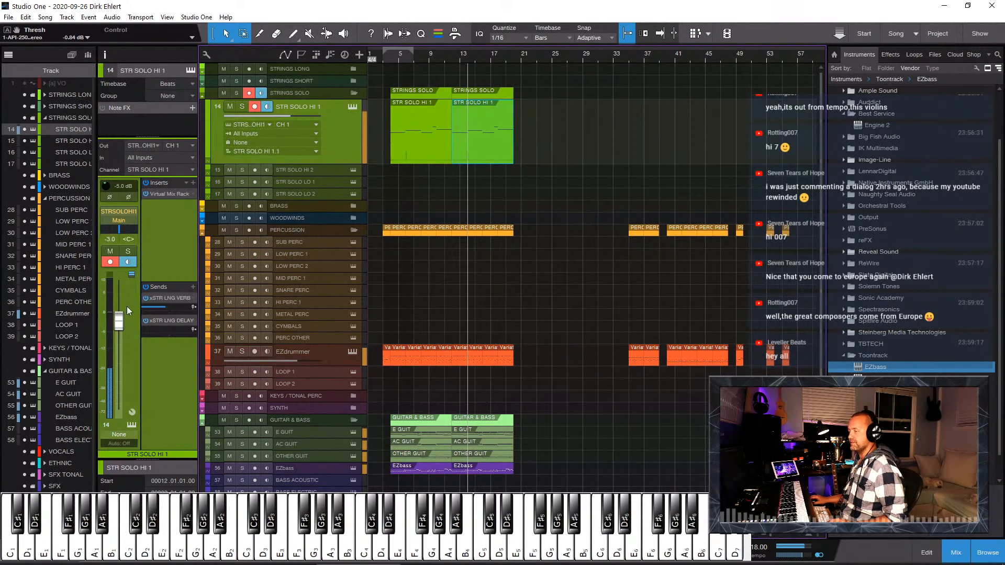
left_click_drag(120, 321, 119, 329)
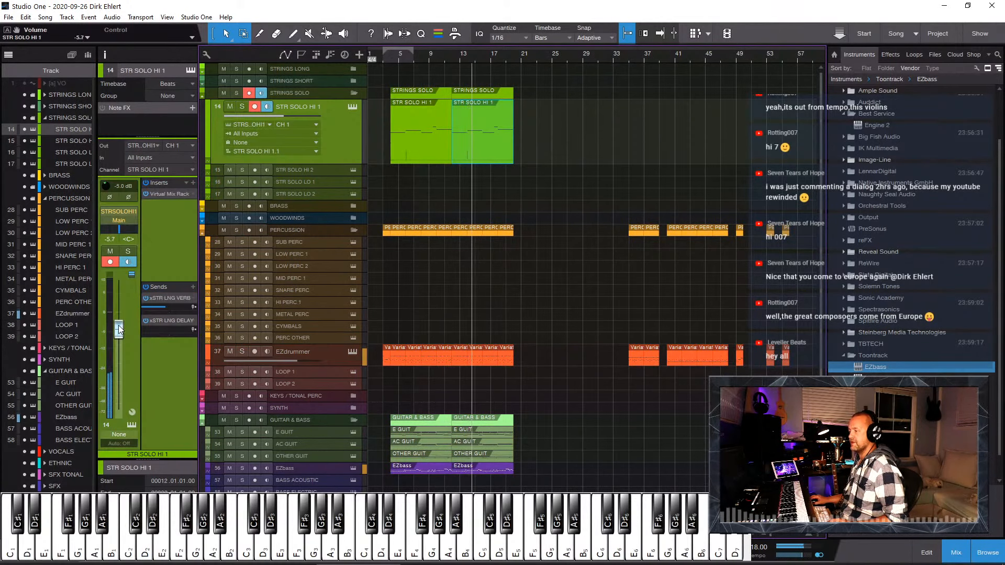
Step: Load the Gypsy Fiddle from the ETHNIC category into STR SOLO HI 2's Kontakt and close the instrument window
left_click(307, 174)
key("shift+F11")
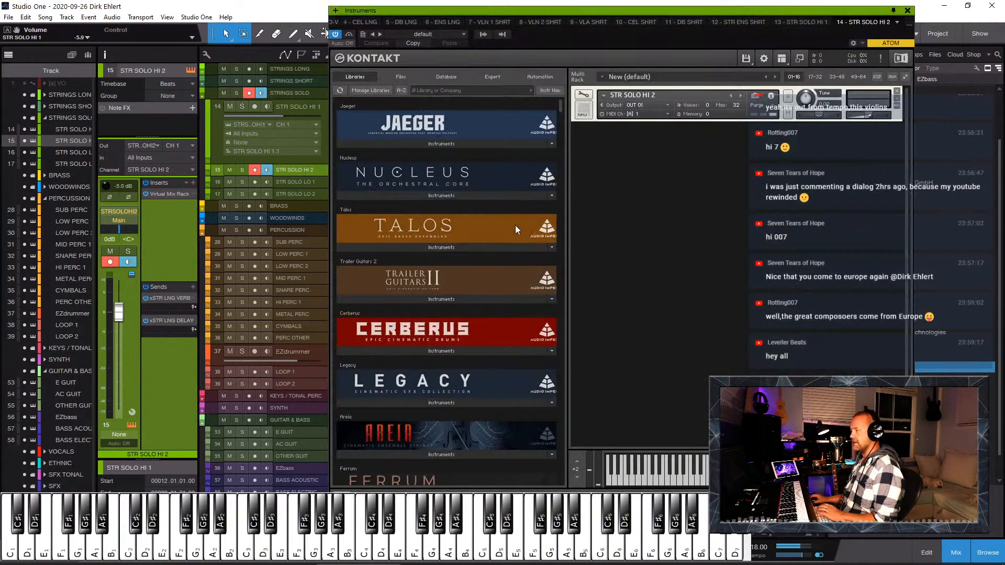
left_click(604, 94)
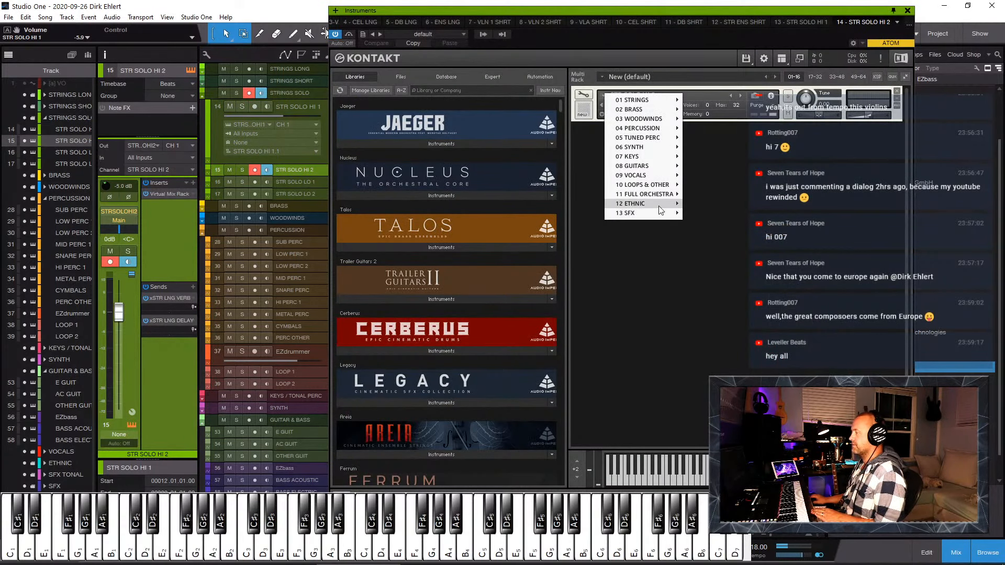
mouse_move(643, 203)
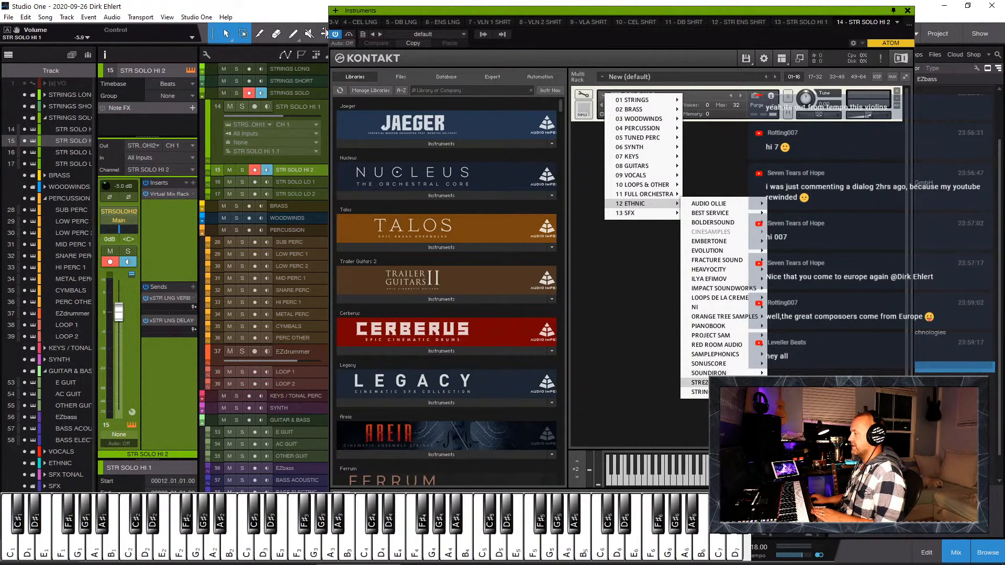
mouse_move(755, 345)
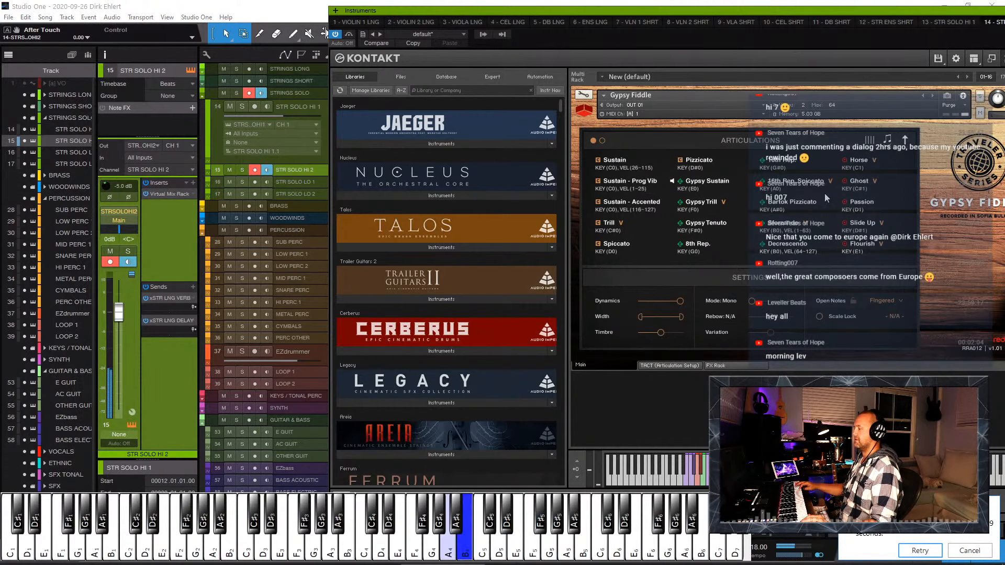
left_click(964, 555)
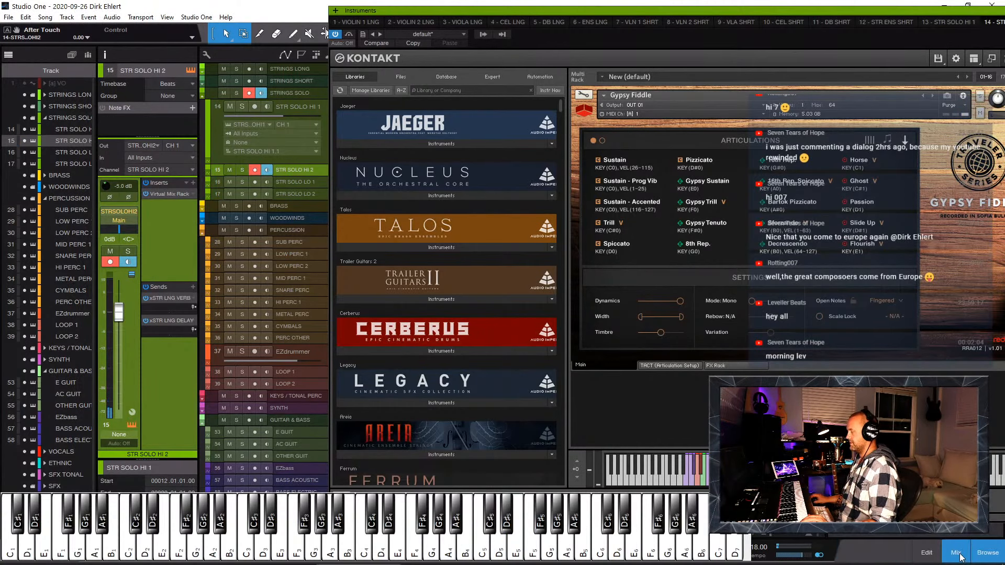
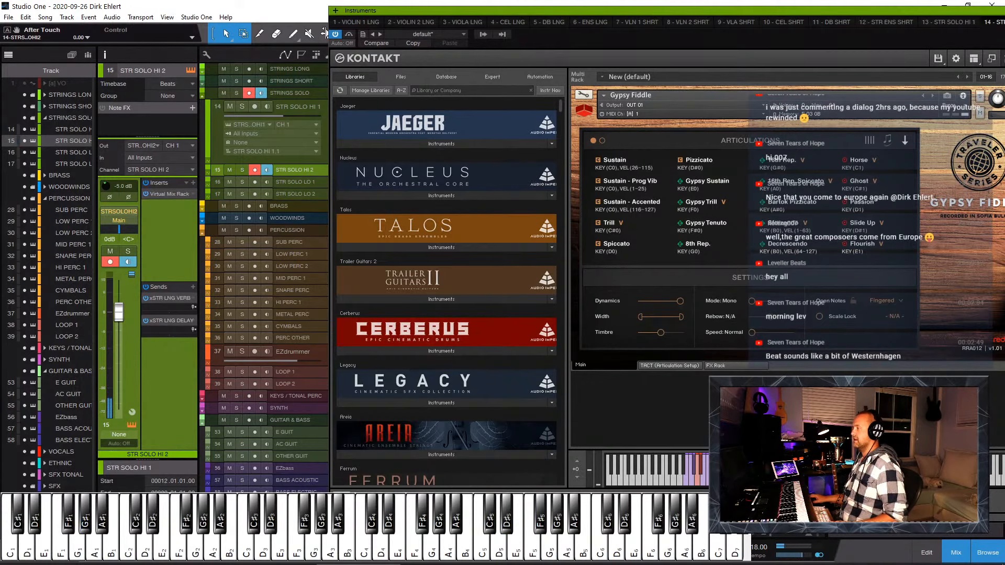
key("Escape")
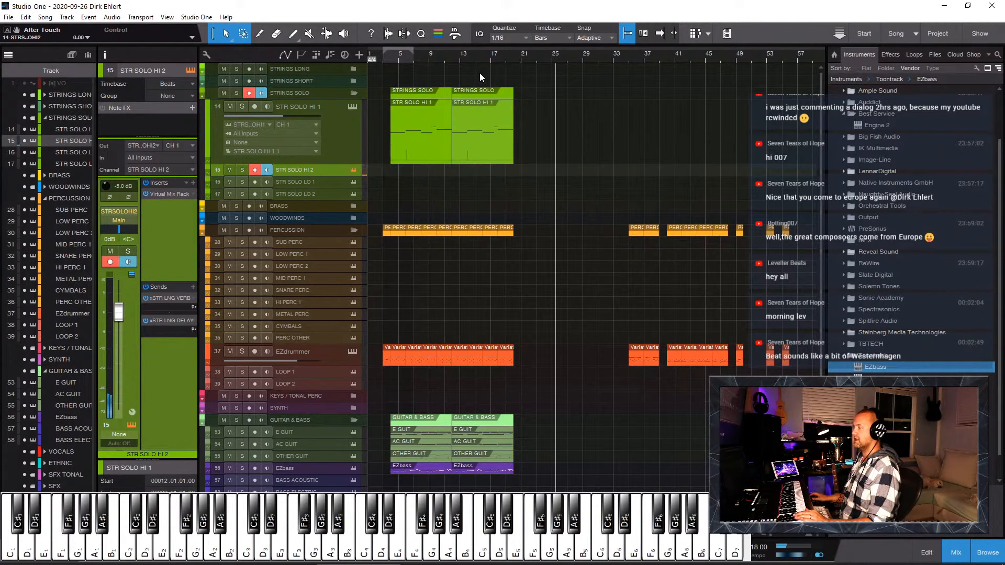
Step: Record a fiddle part on STR SOLO HI 2 from bar 11 to about bar 21
left_click(307, 169)
key("KP_1")
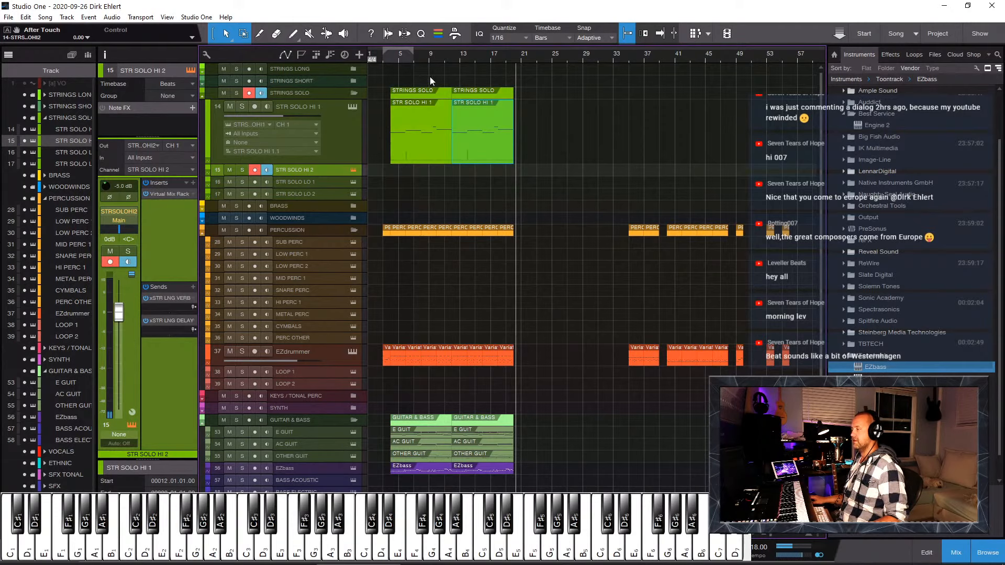
left_click(442, 56)
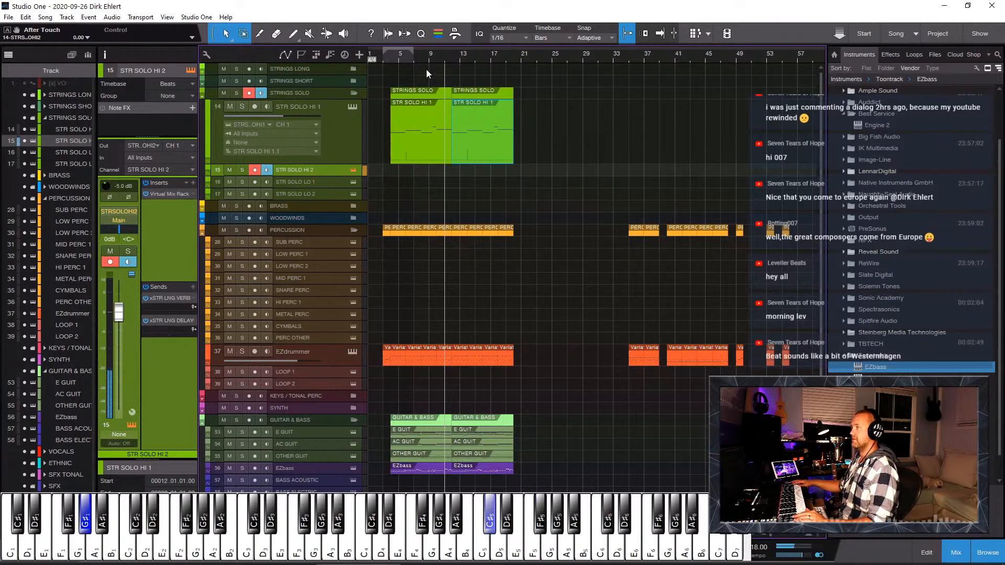
key("KP_Multiply")
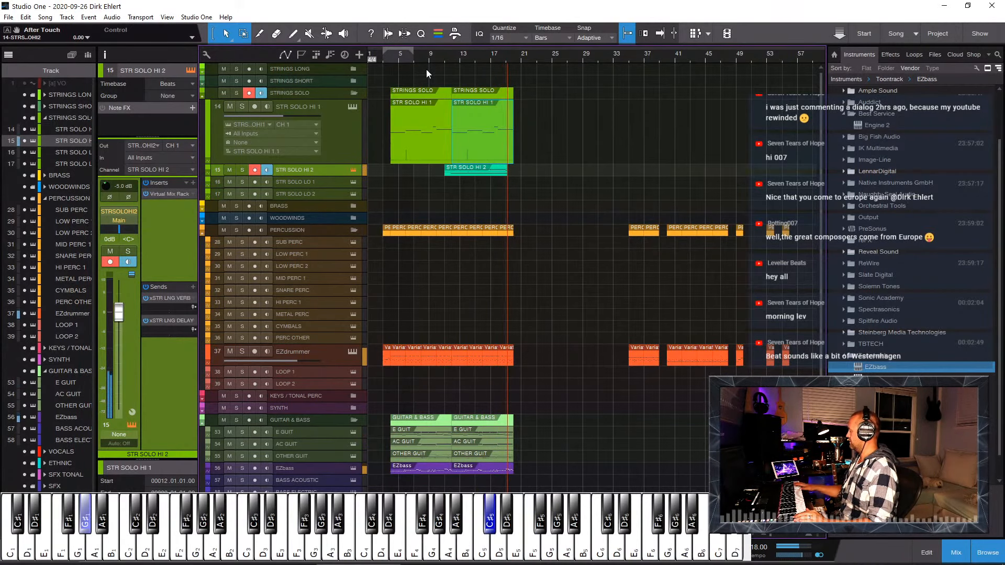
key("space")
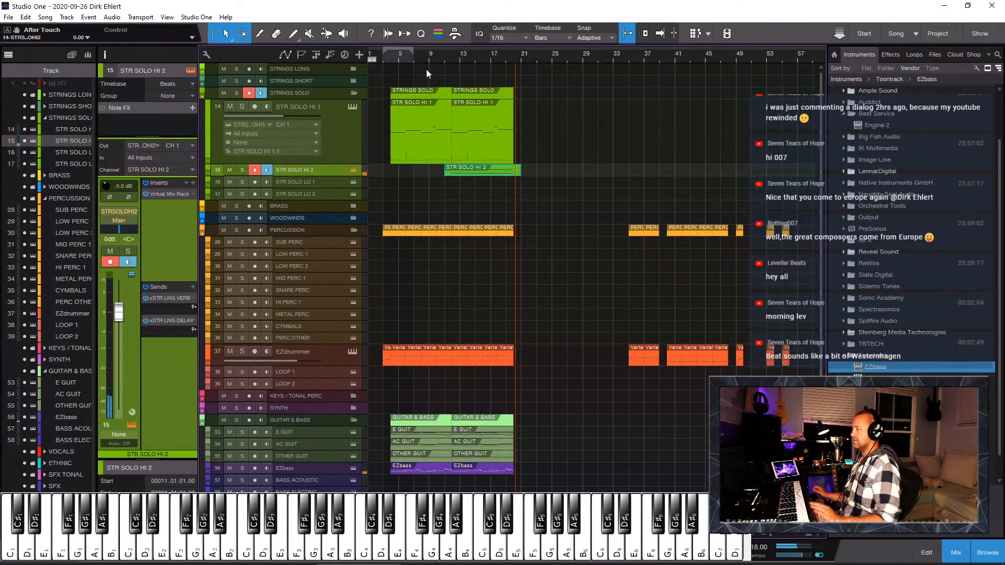
Step: Open the recorded STR SOLO HI 2 part in the note editor and play it back to check the melody
left_click(502, 167)
double_click(503, 171)
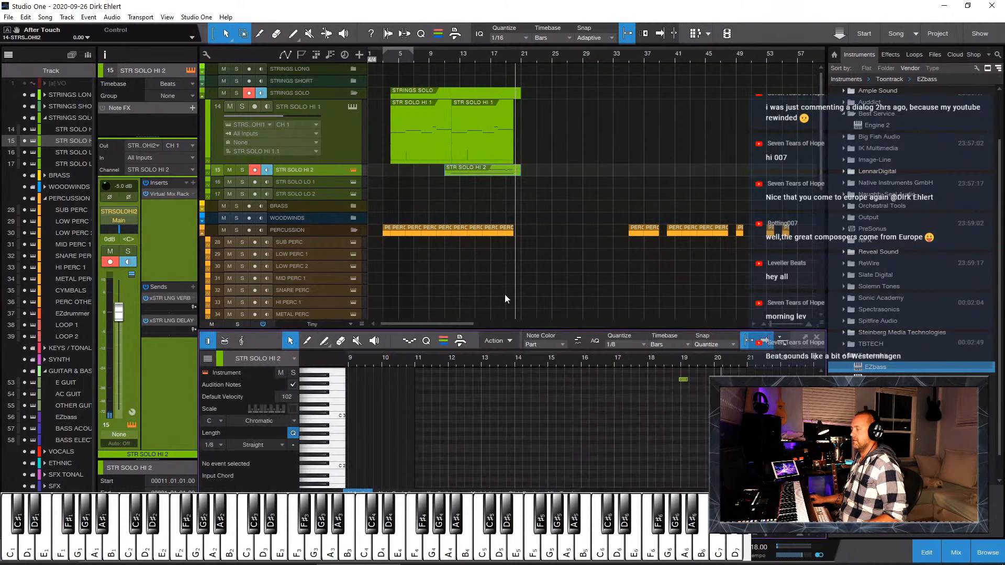
scroll(600, 385, "up", 4)
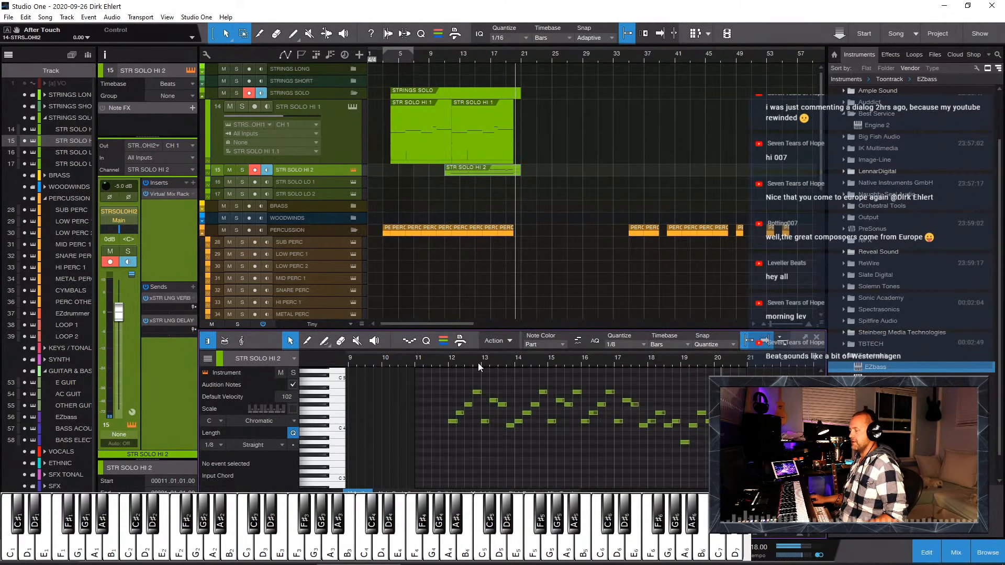
left_click(439, 364)
key("space")
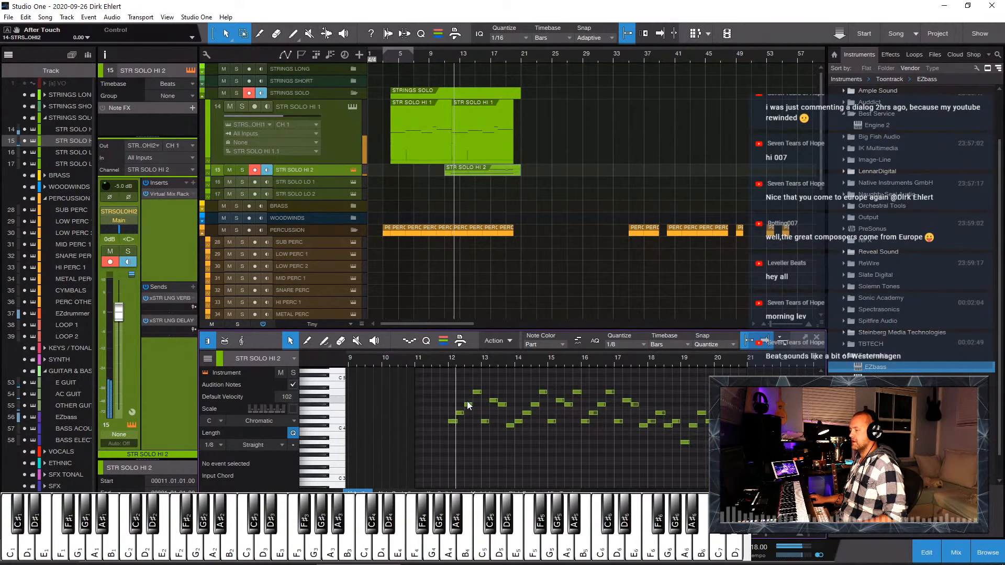
Step: Close the note editor, set STR SOLO HI 2's volume to -4.9 dB and its track delay to -35 ms
key("F2")
left_click_drag(119, 313, 119, 330)
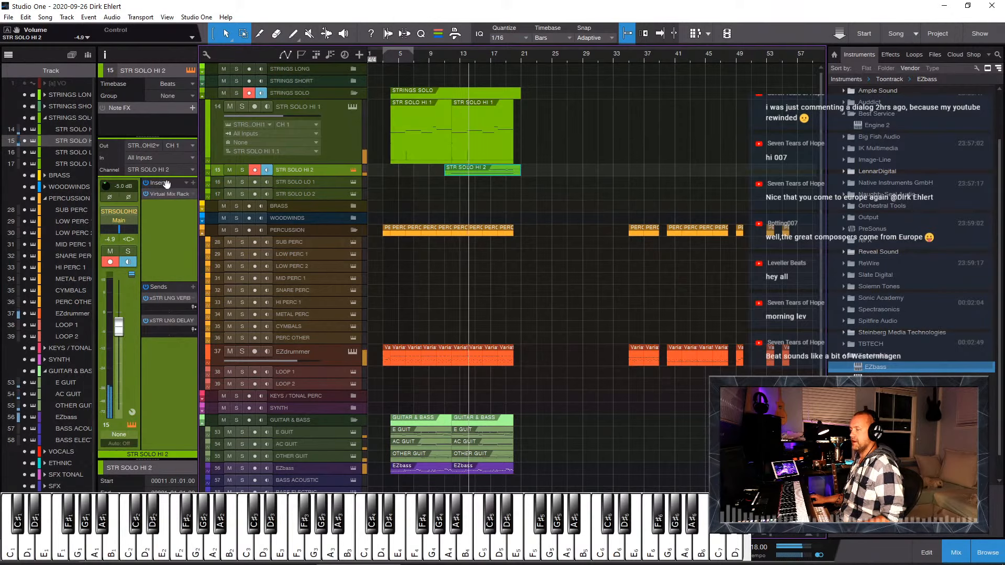
left_click(158, 136)
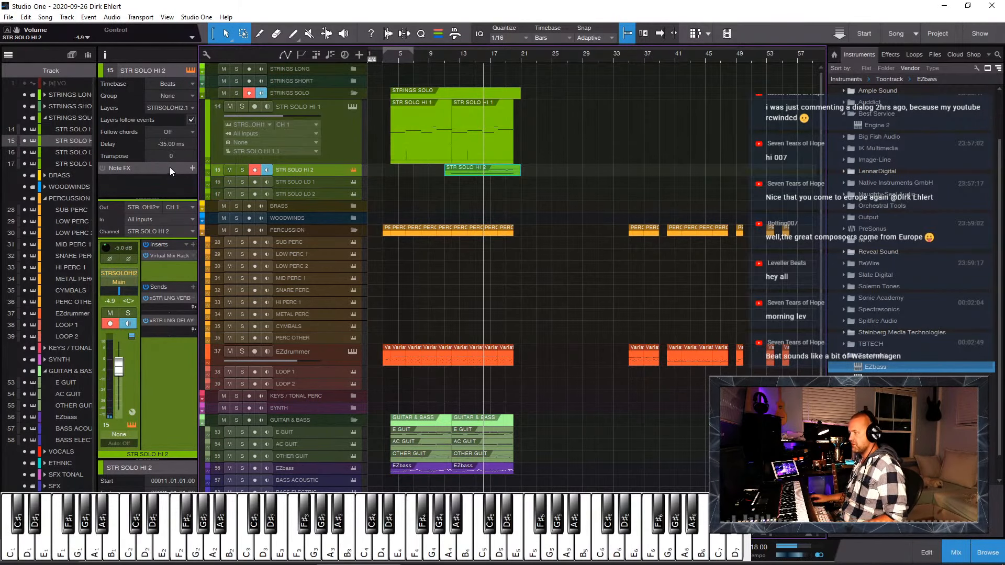
Step: Replay from about bar 11 and trim the STR SOLO HI 2 event to run from bar 12 to bar 20
left_click(443, 59)
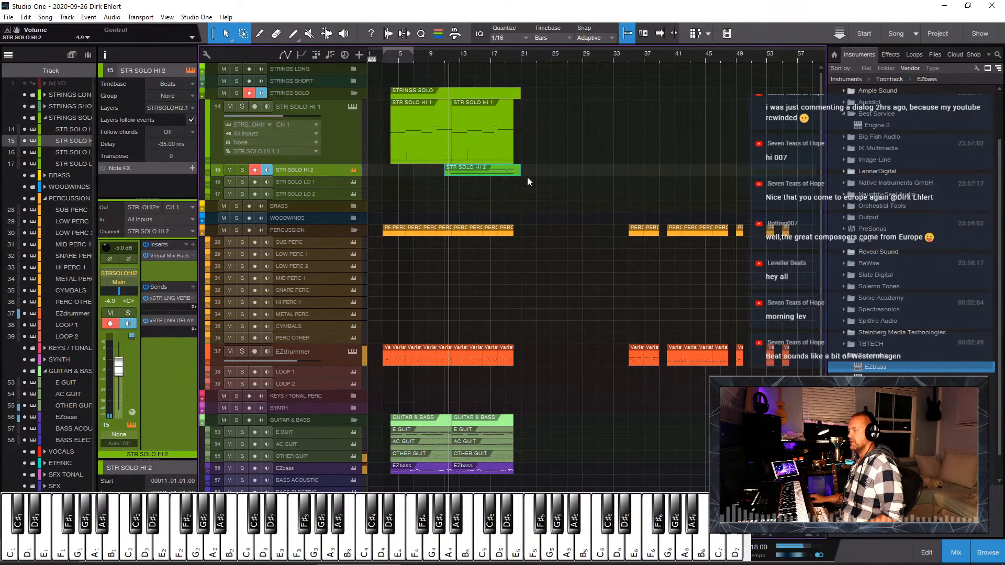
left_click_drag(526, 177, 516, 176)
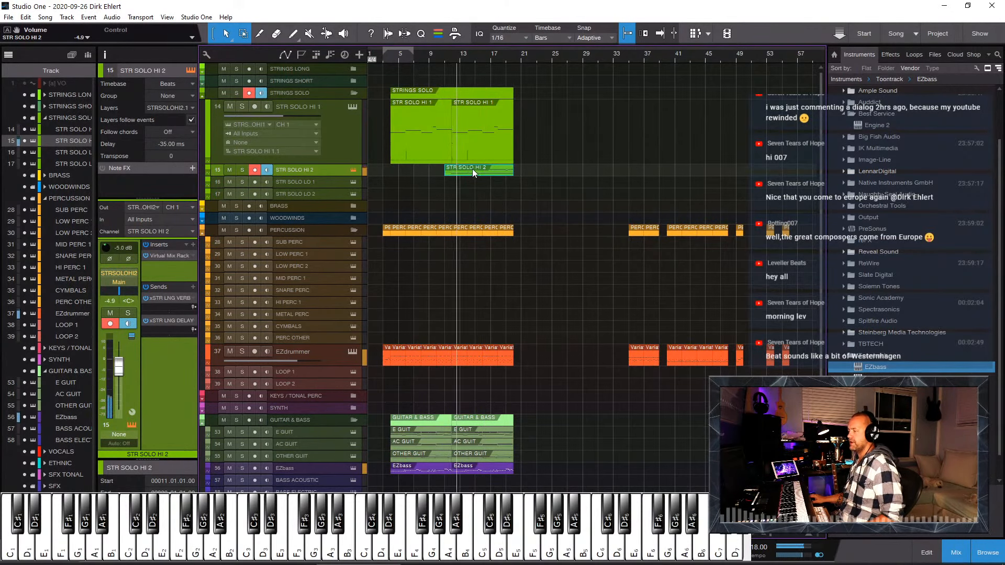
left_click_drag(447, 173, 452, 173)
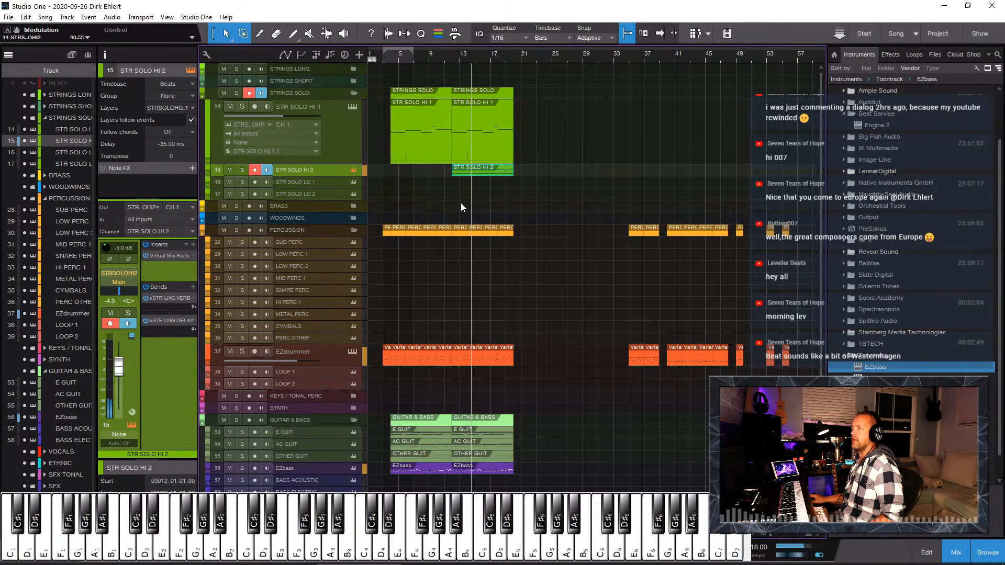
Step: Move the two EZdrummer events at bar 35 to bar 20, directly after the existing drum pattern
key("w")
key("e")
key("w")
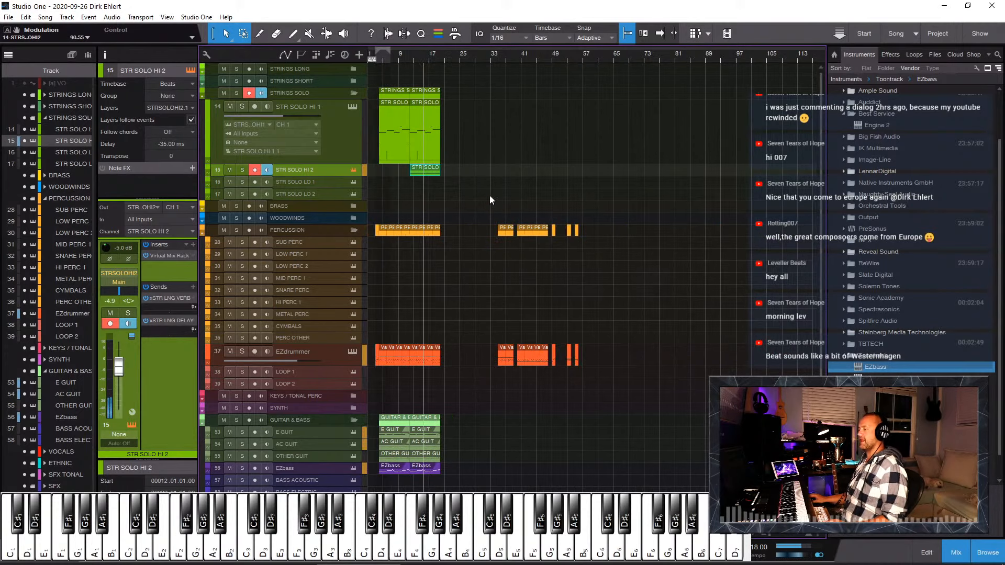
key("e")
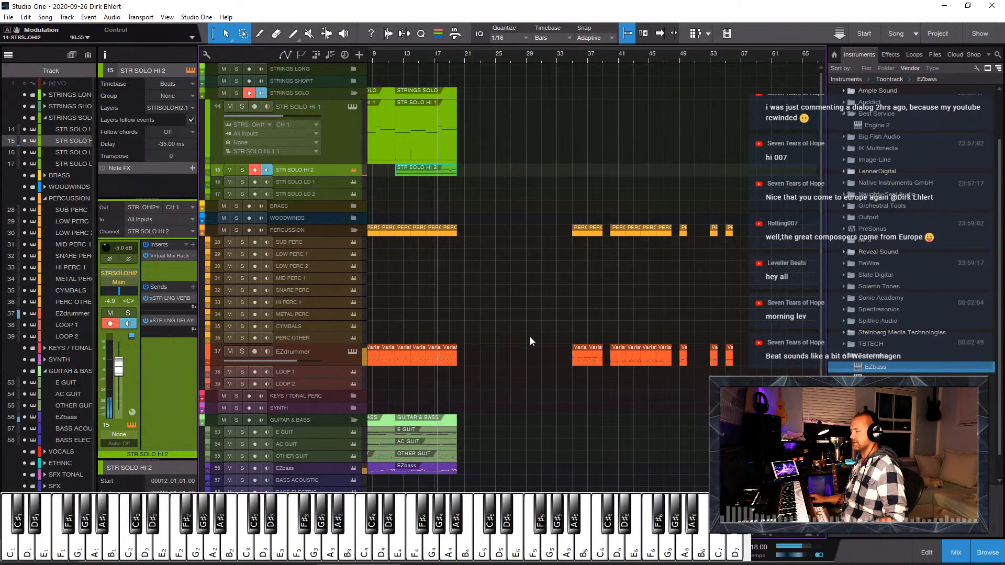
left_click_drag(533, 332, 604, 390)
left_click_drag(575, 357, 576, 357)
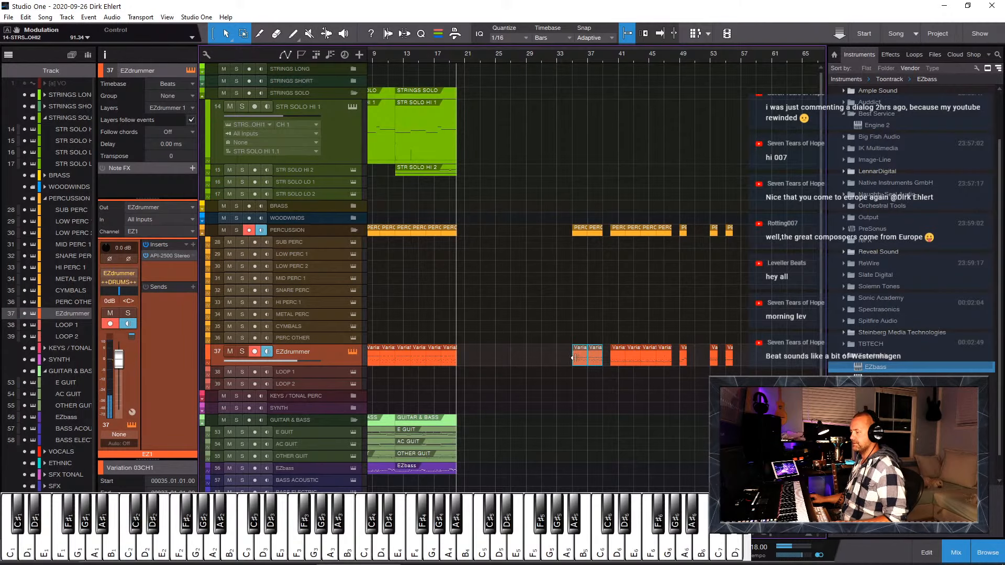
left_click_drag(576, 354, 467, 368)
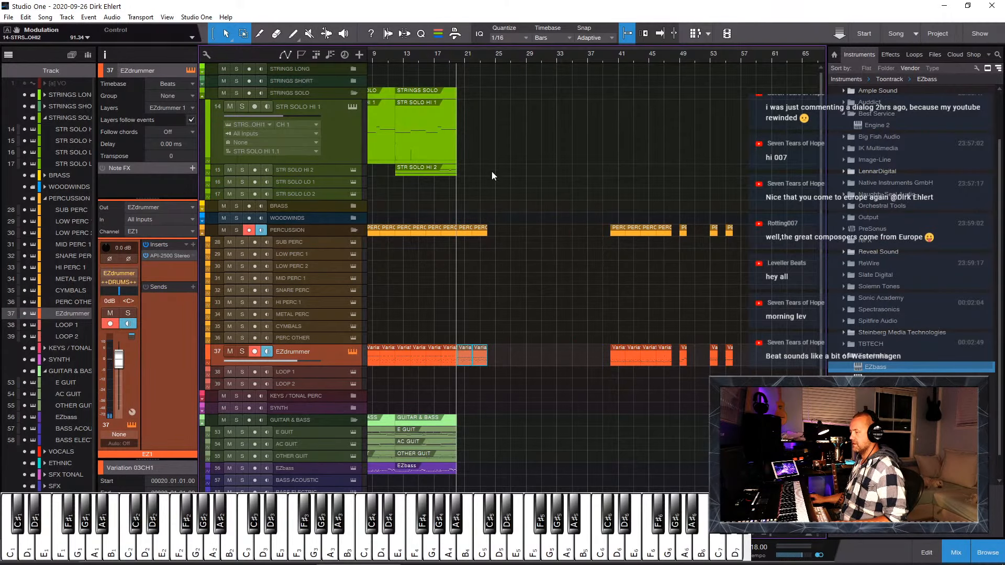
Step: Duplicate the guitar, EZbass, STR SOLO HI 1 and STR SOLO HI 2 events of bars 12 to 20 to start at bar 20
left_click_drag(403, 391, 478, 473)
key("d")
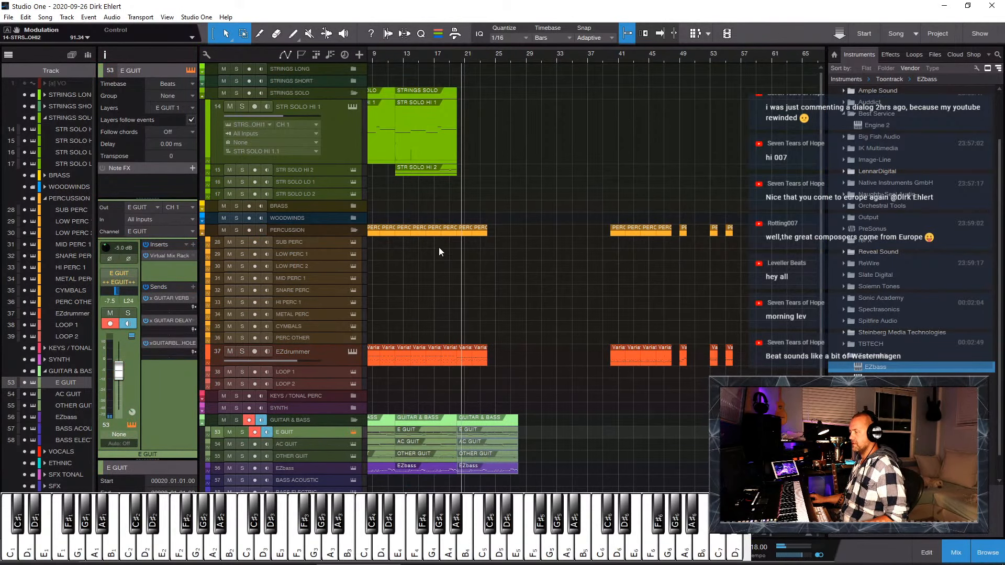
left_click_drag(410, 201, 478, 119)
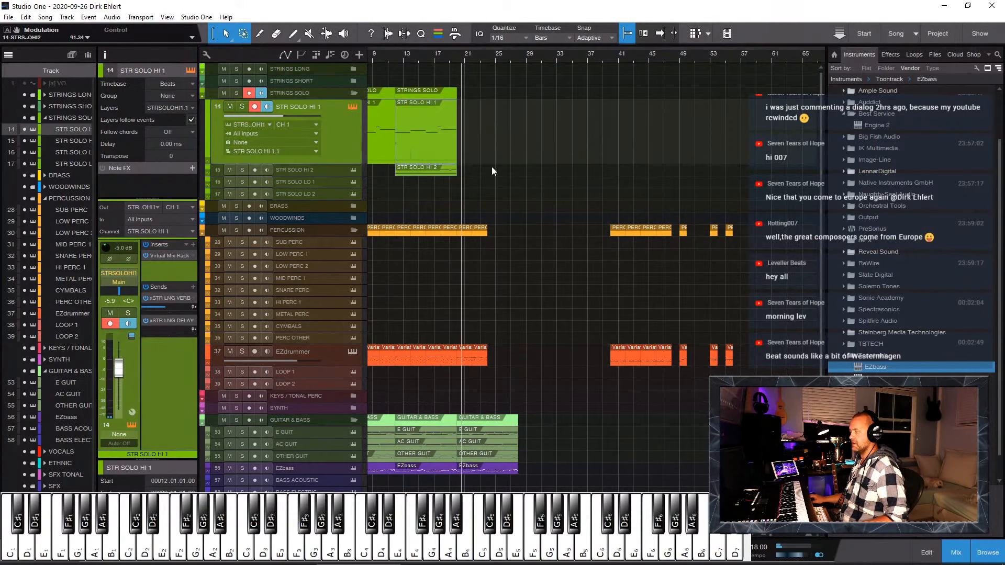
key("d")
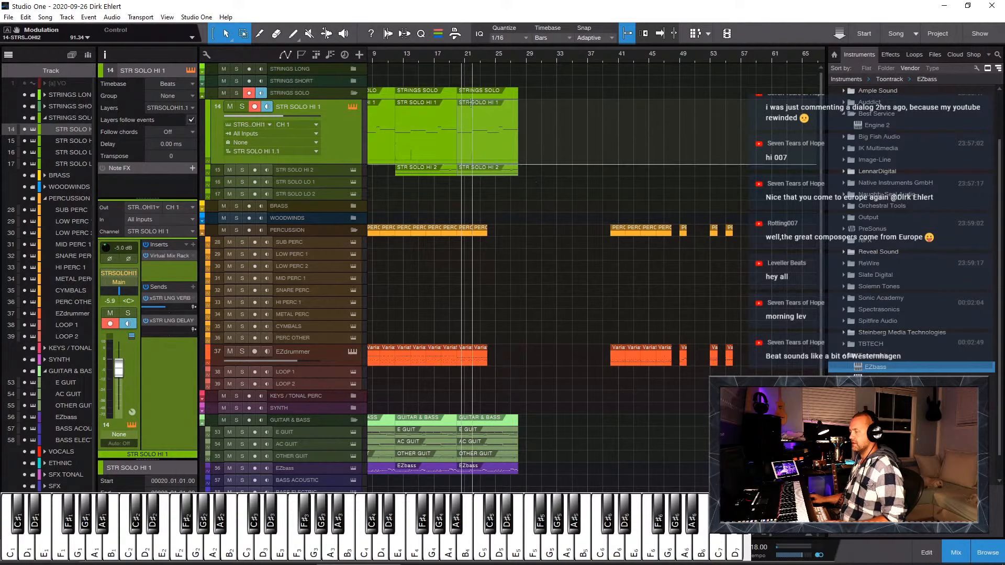
Step: Trim the end of the EZdrummer event that starts at bar 18 back to bar 19
left_click(450, 62)
key("e")
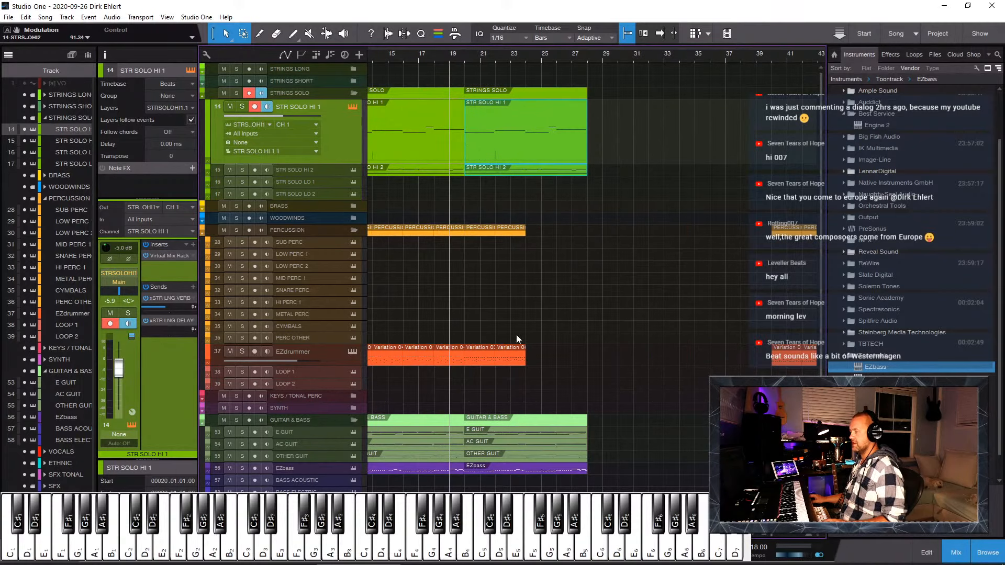
left_click(459, 360)
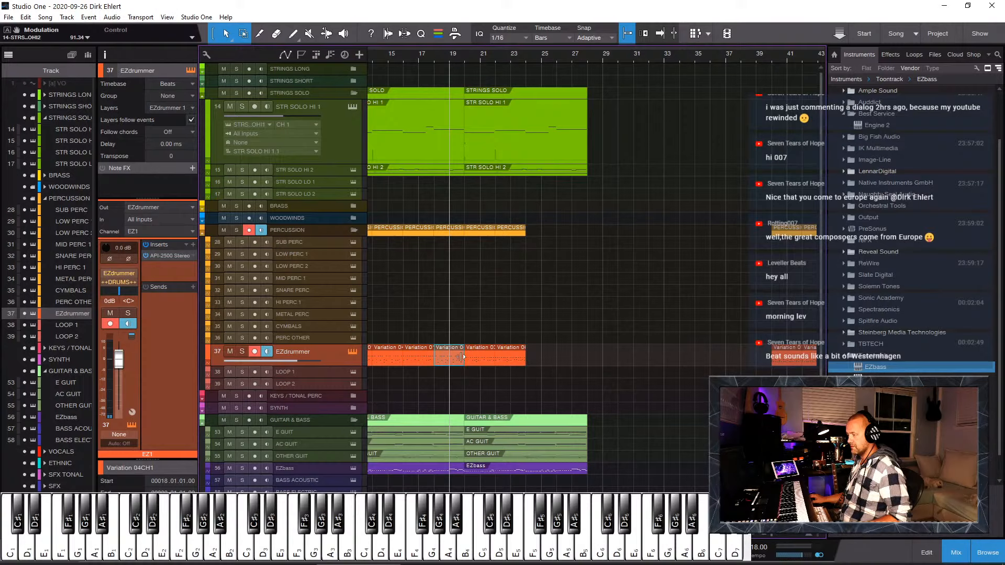
left_click_drag(462, 357, 449, 357)
Step: Move the one-bar EZdrummer event from around bar 49 into the gap at bar 19 and play the transition
key("w")
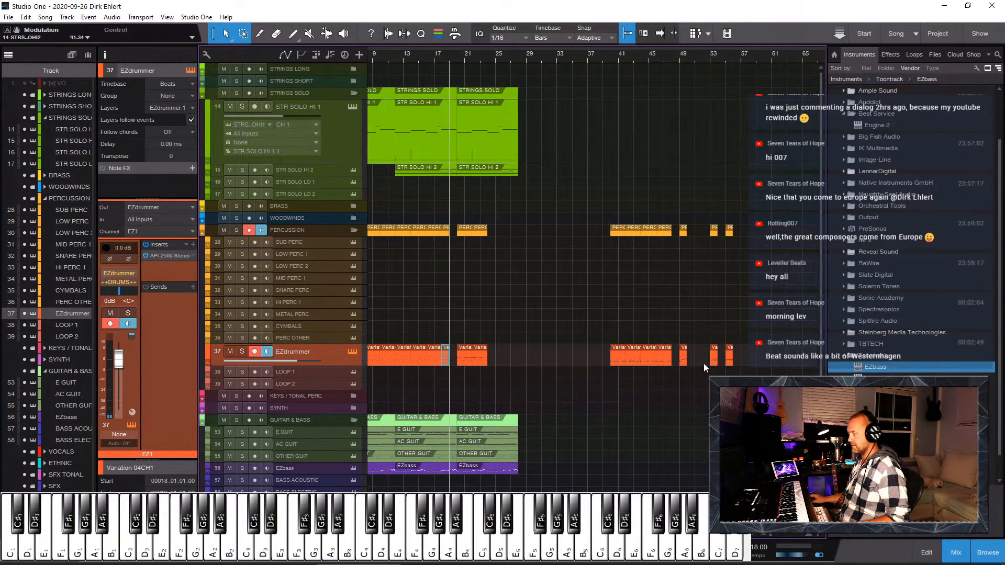
left_click_drag(684, 359, 455, 353)
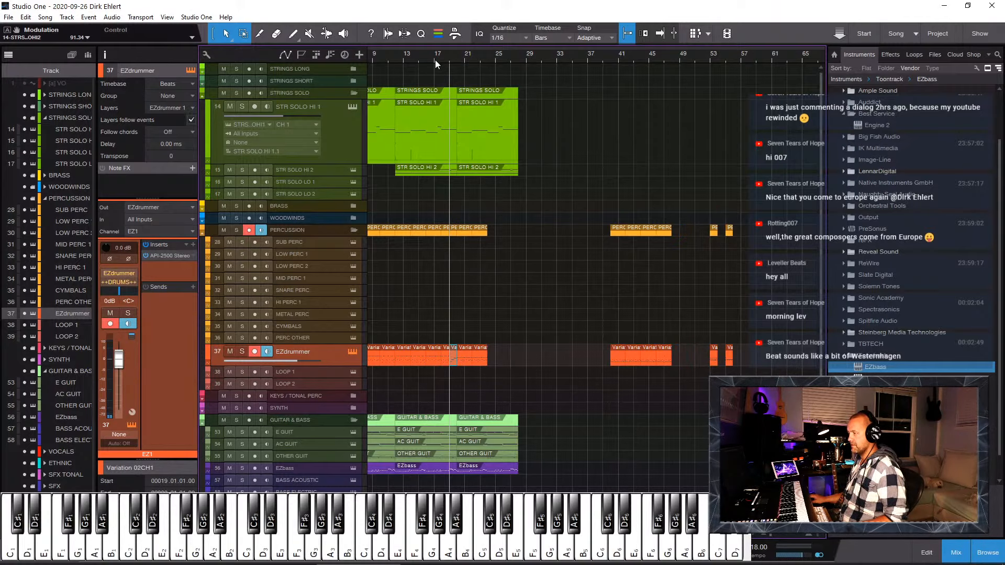
key("e")
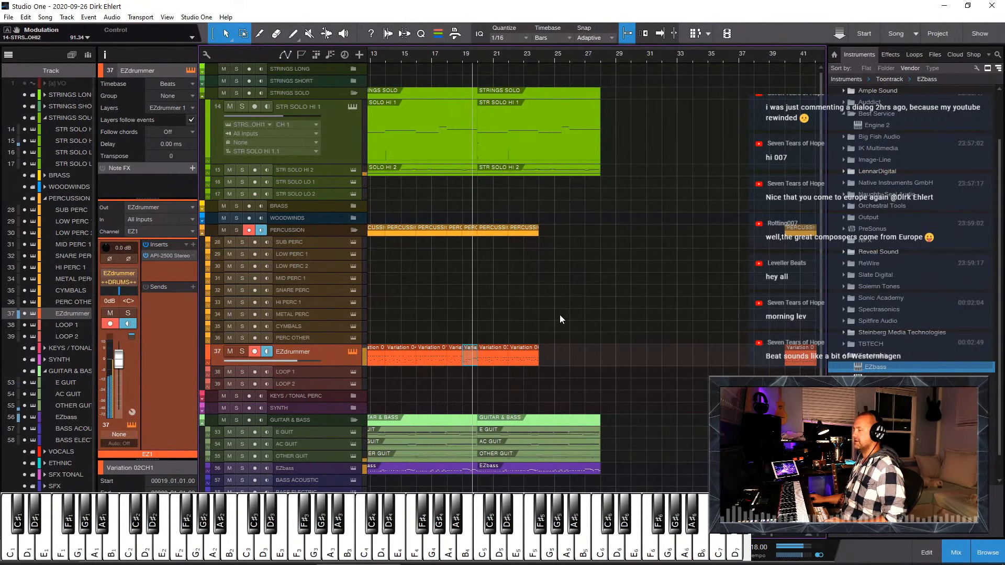
key("w")
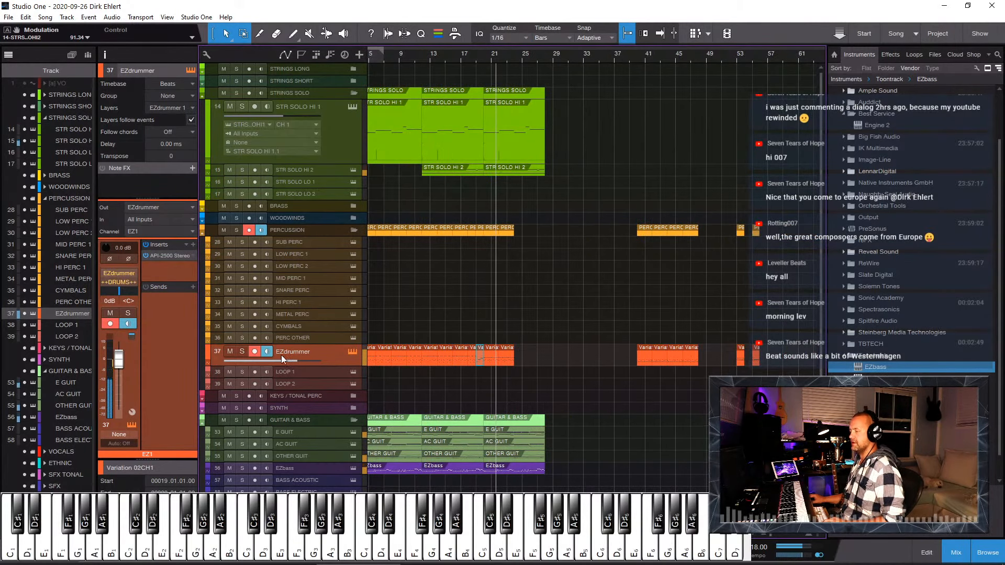
Step: Open the API-2500 compressor on the EZdrummer channel, set its threshold to 1.53 dB and move its window clear of the arrangement
left_click(164, 259)
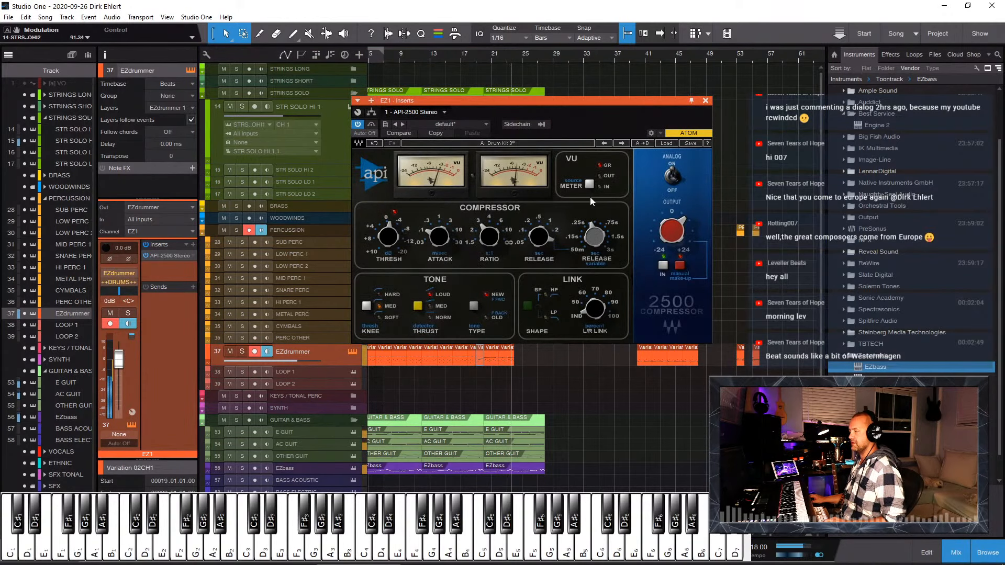
left_click_drag(388, 237, 387, 233)
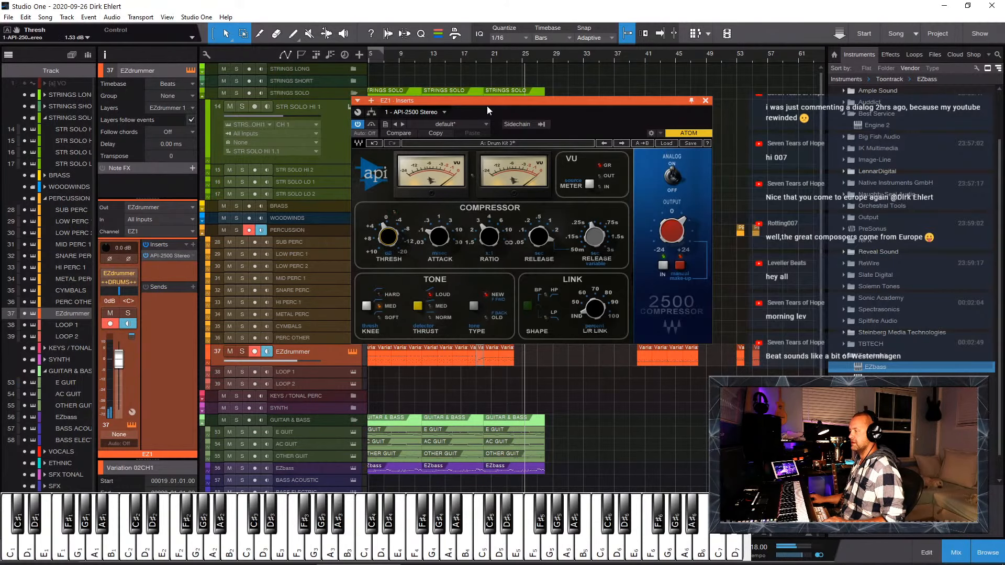
left_click_drag(487, 110, 764, 146)
Step: Replay the song from the start, set the API-2500's output to 4.5 and close the compressor
key("space")
key("space")
key("w")
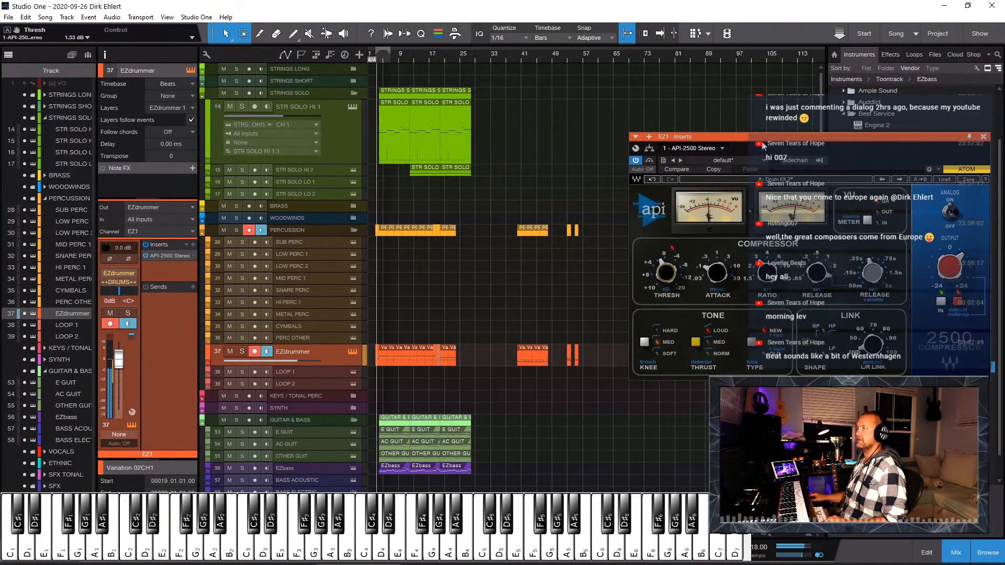
key("w")
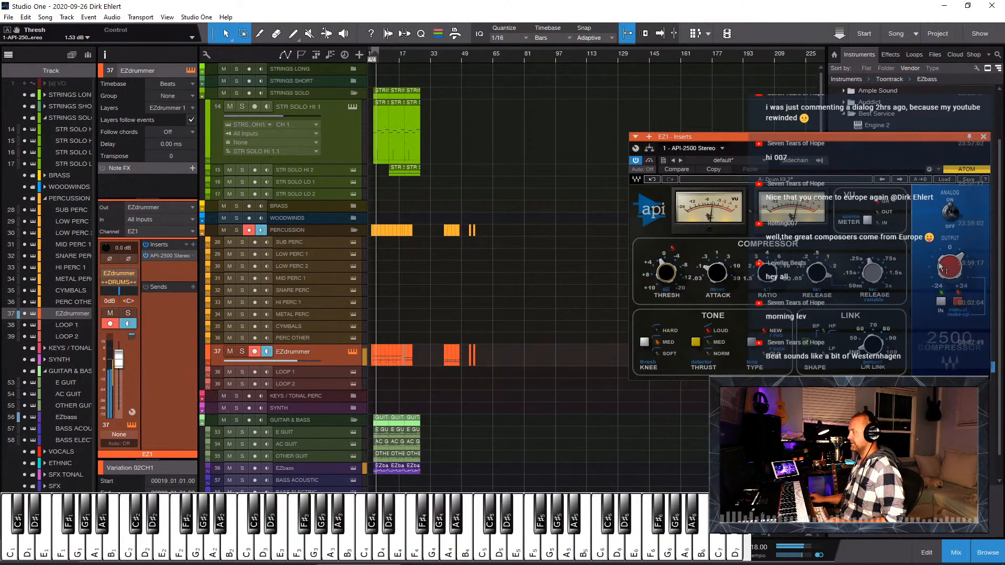
left_click_drag(940, 267, 948, 279)
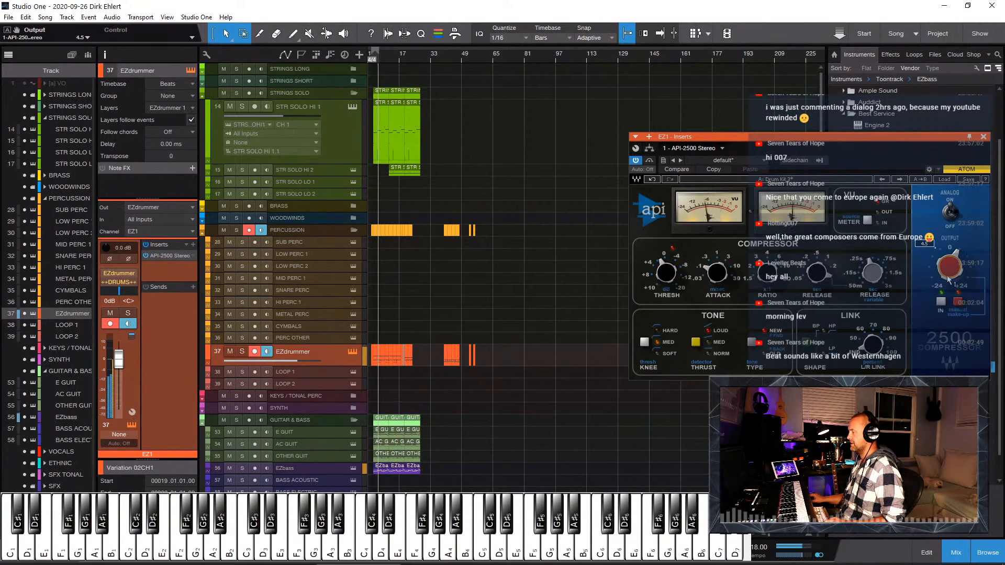
left_click(982, 137)
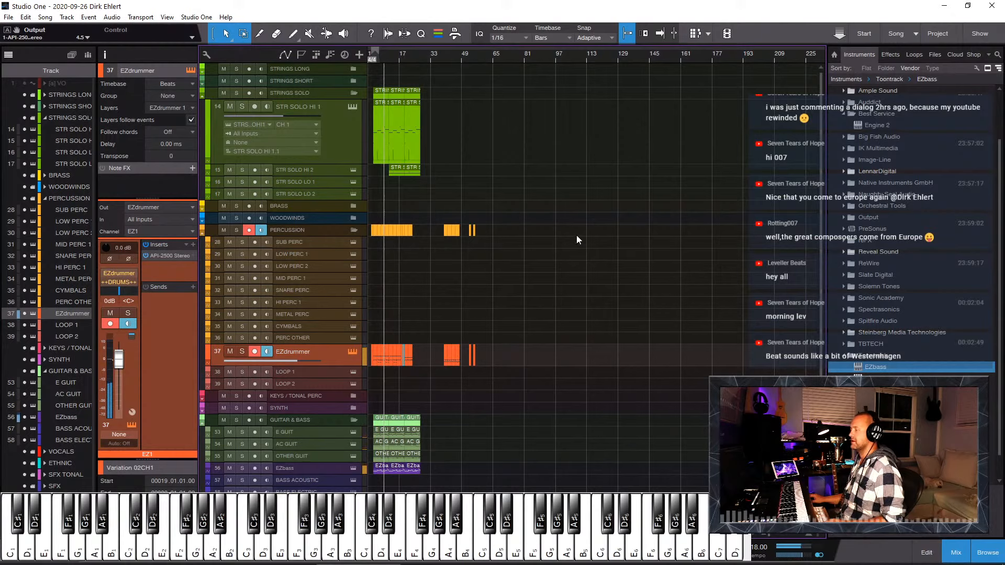
Step: Duplicate the two EZdrummer events of bars 20 to 24 so the copies start at bar 24
key("e")
key("e")
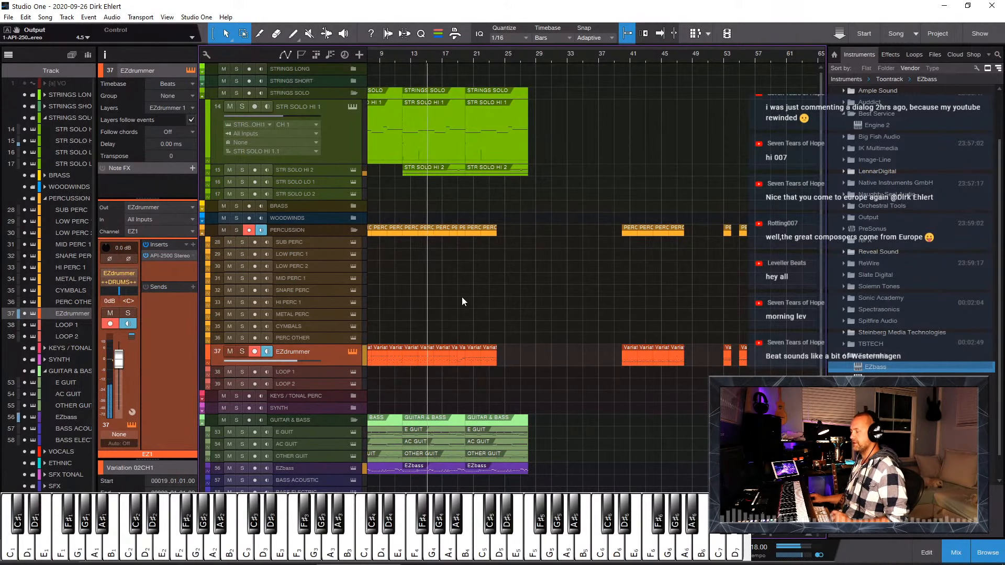
scroll(463, 294, "up", 2)
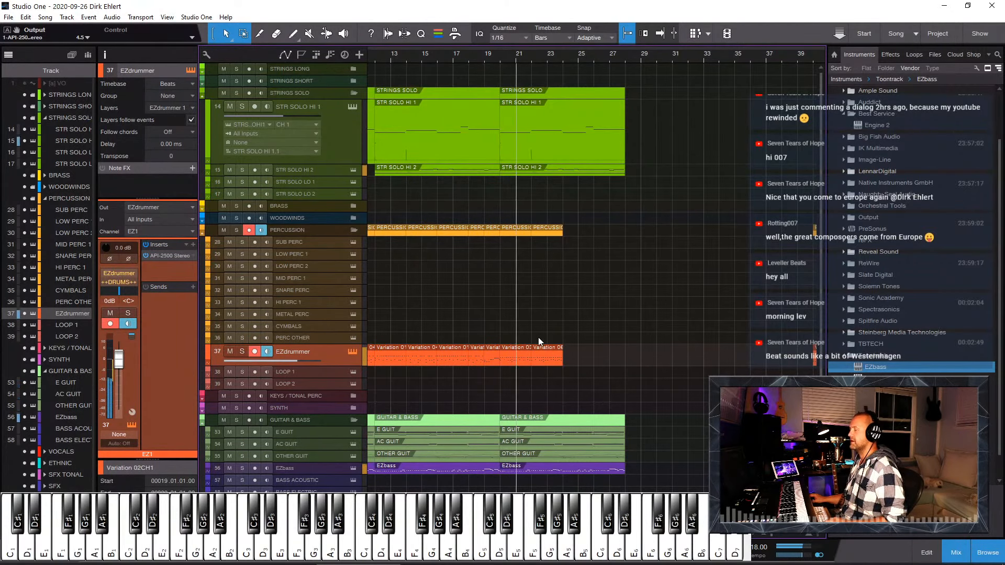
scroll(534, 335, "left", 1)
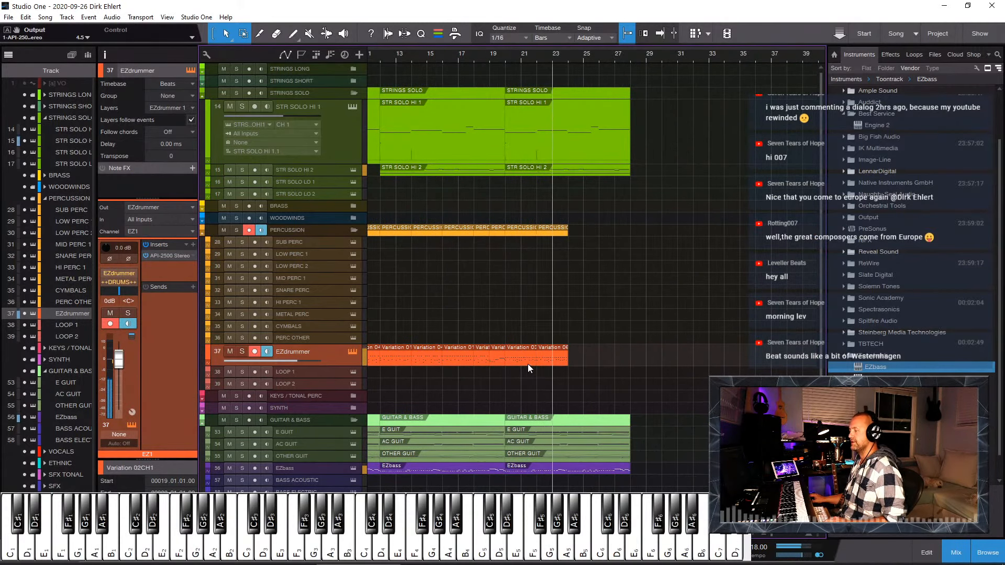
left_click(560, 356)
left_click(523, 357, "shift")
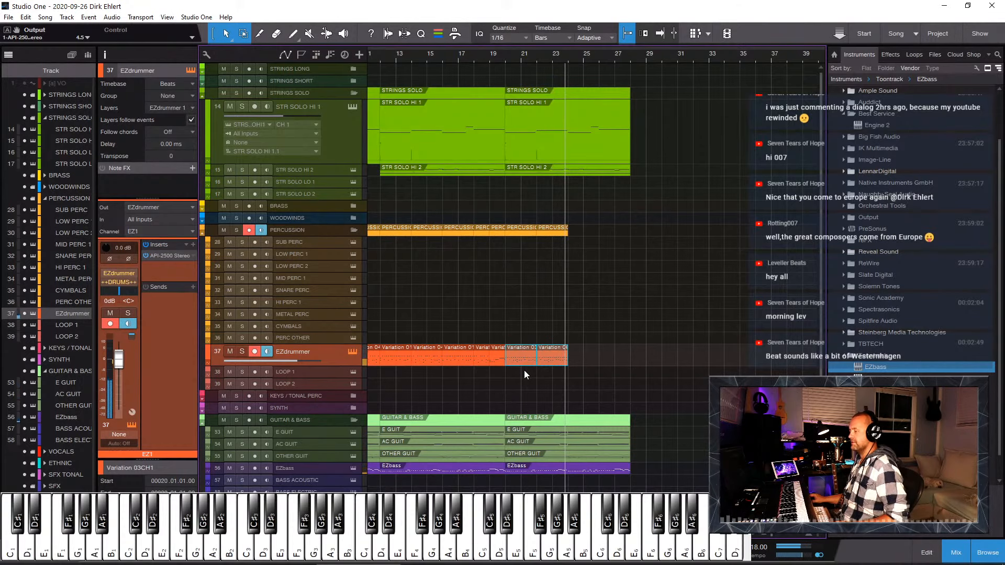
key("d")
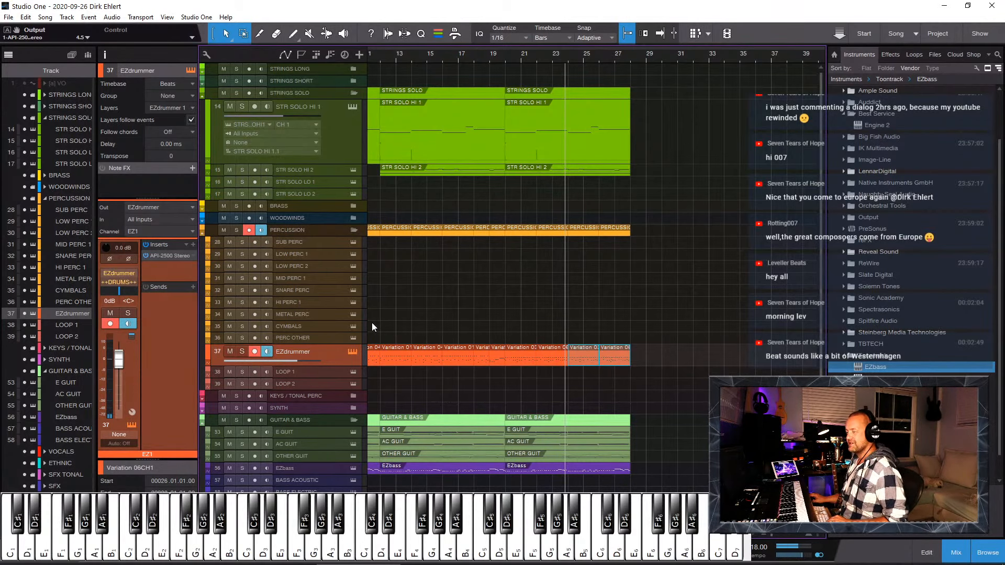
Step: Open the PERC OTHER track's Kontakt instrument, search the libraries for "shi" and load Shimmer Shake Strike.nki into the rack
left_click(308, 337)
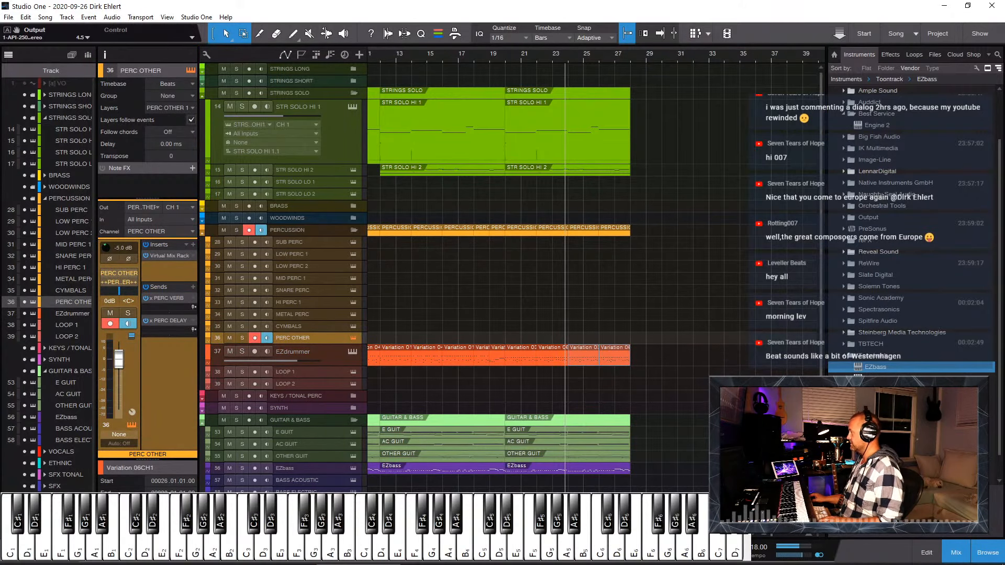
left_click(191, 70)
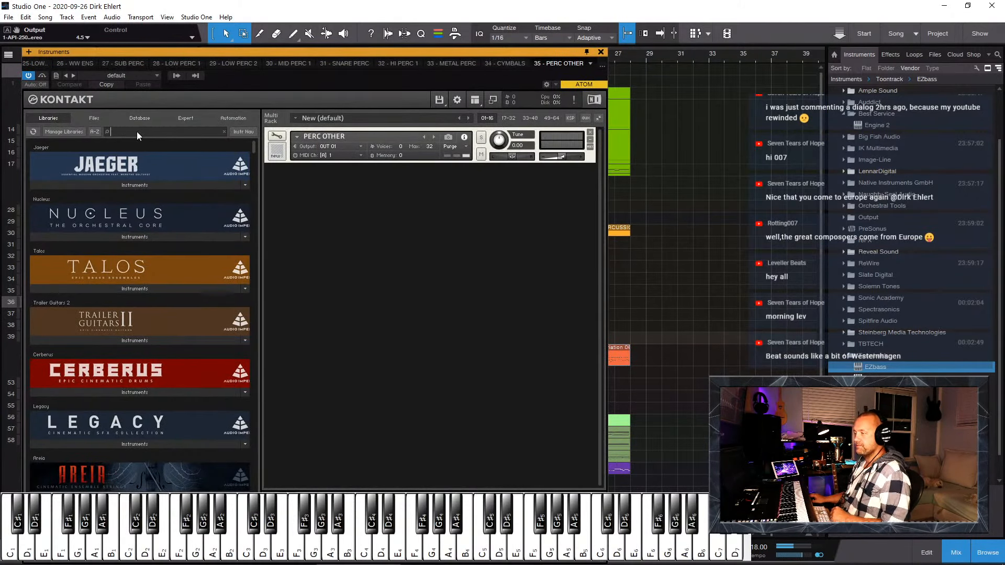
left_click(136, 131)
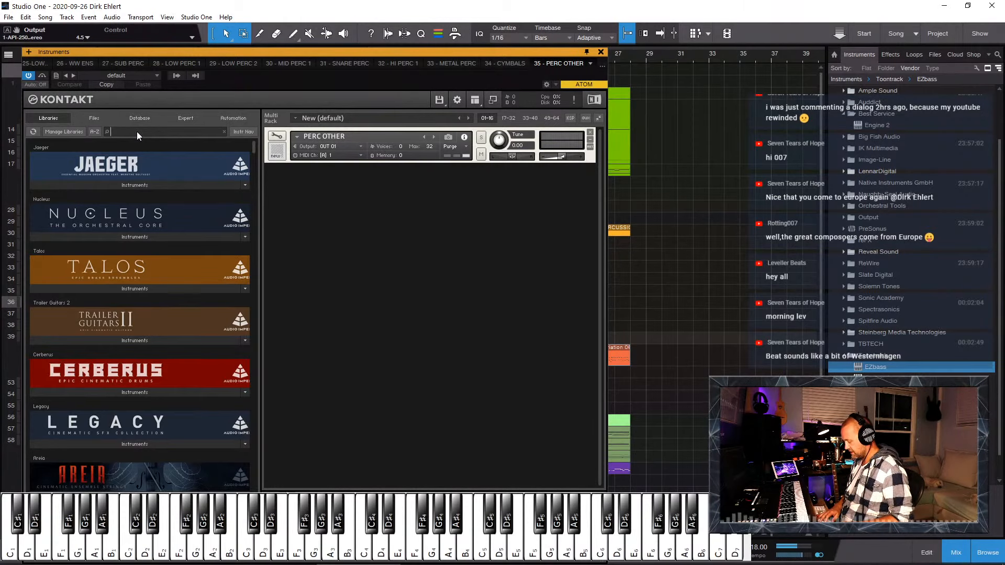
type("shi")
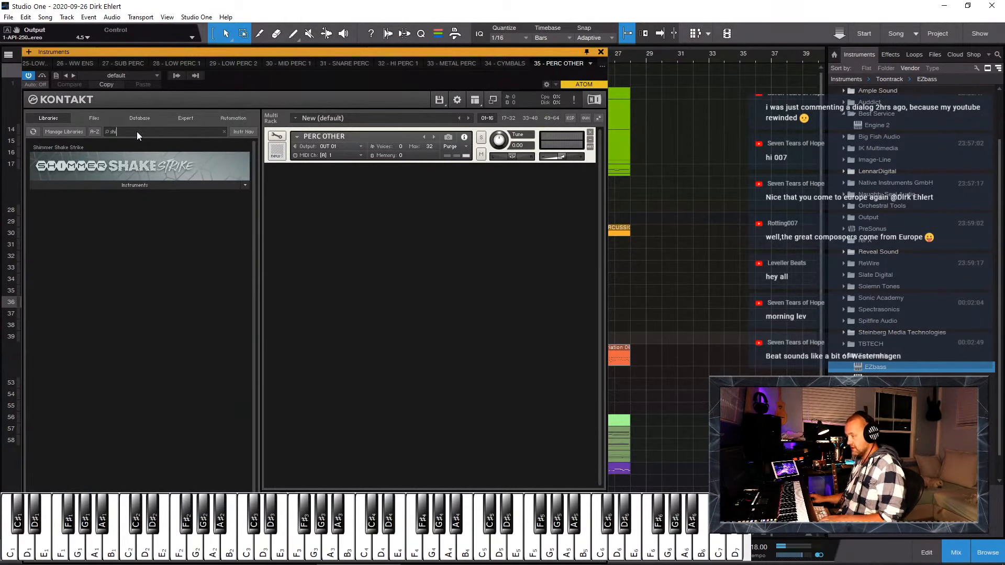
left_click(117, 184)
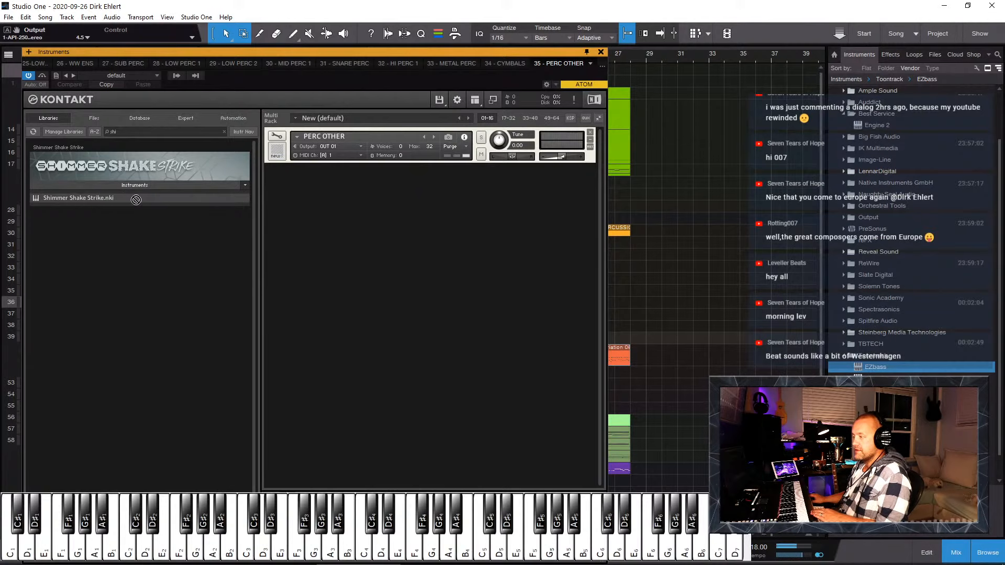
left_click_drag(398, 148, 398, 152)
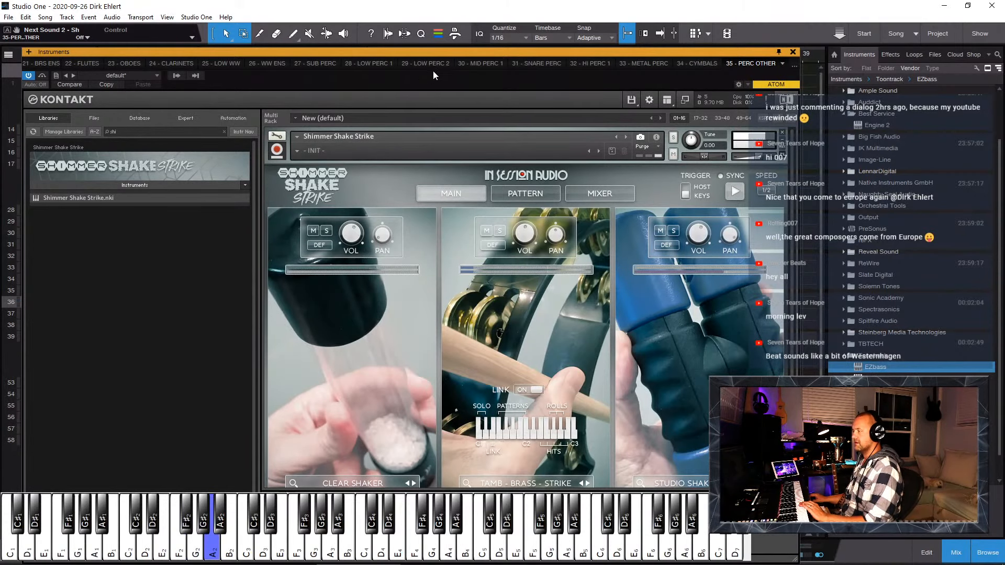
Step: Move the Kontakt window up and load the "4_4 - Clear, Claps & Natural" snapshot in Shimmer Shake Strike
left_click_drag(438, 52, 442, 5)
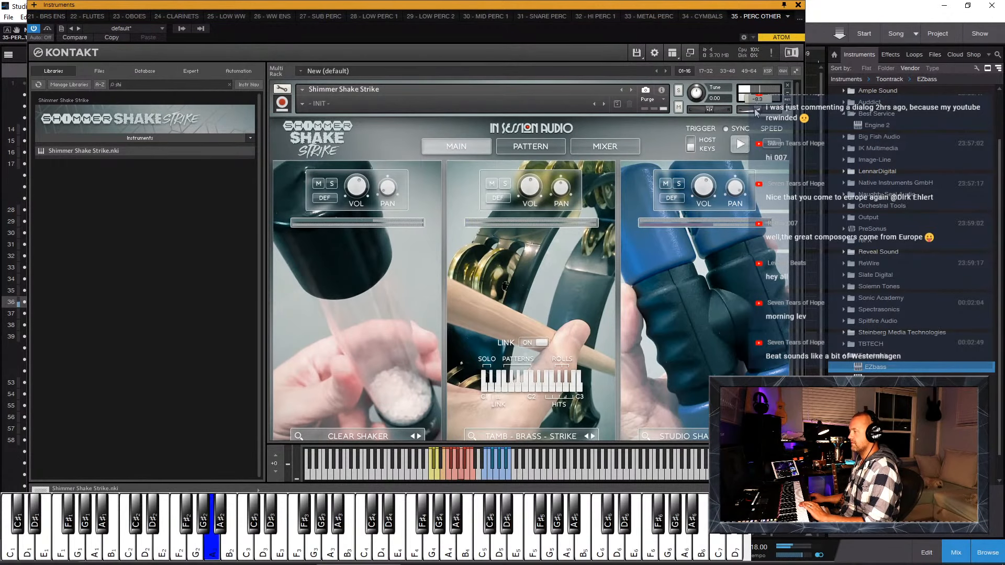
left_click(302, 104)
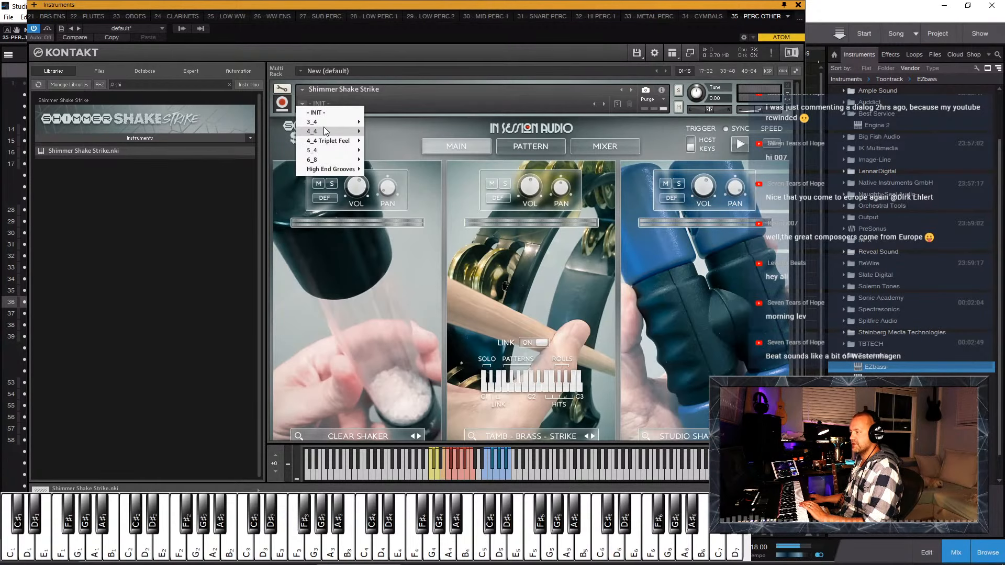
mouse_move(323, 128)
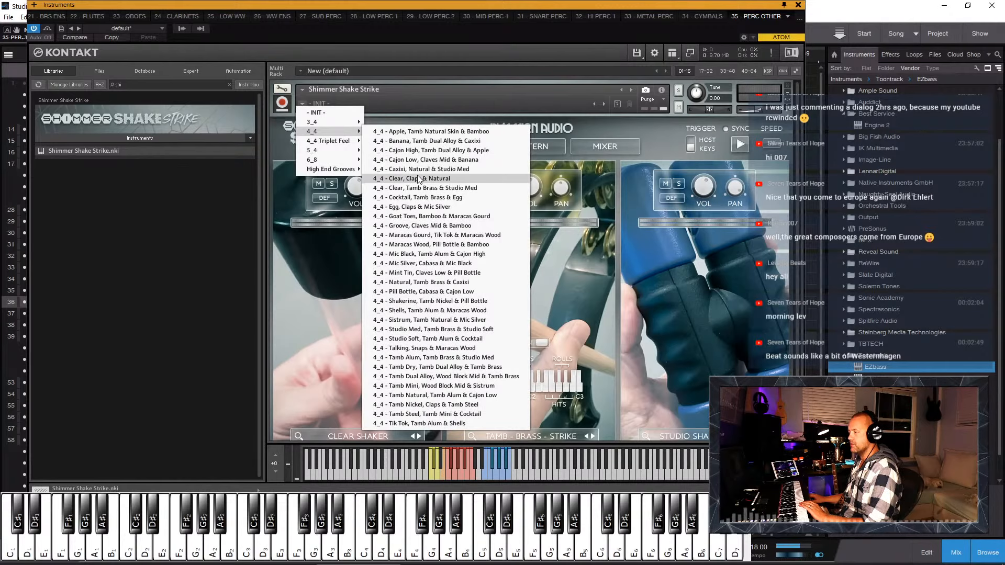
left_click(471, 179)
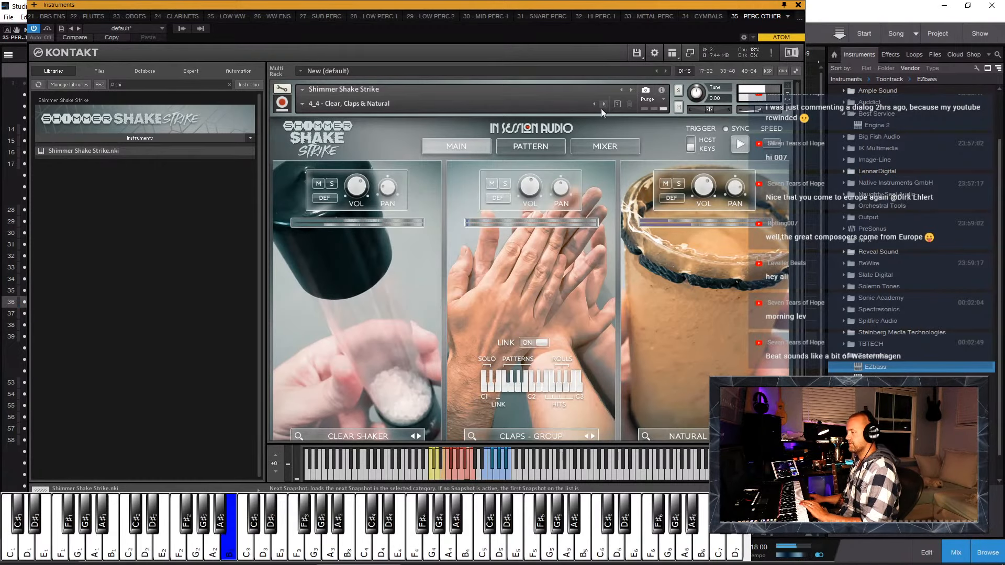
Step: Add claps on the last two steps of the Shimmer Shake Strike claps pattern and close the instrument window
left_click(539, 142)
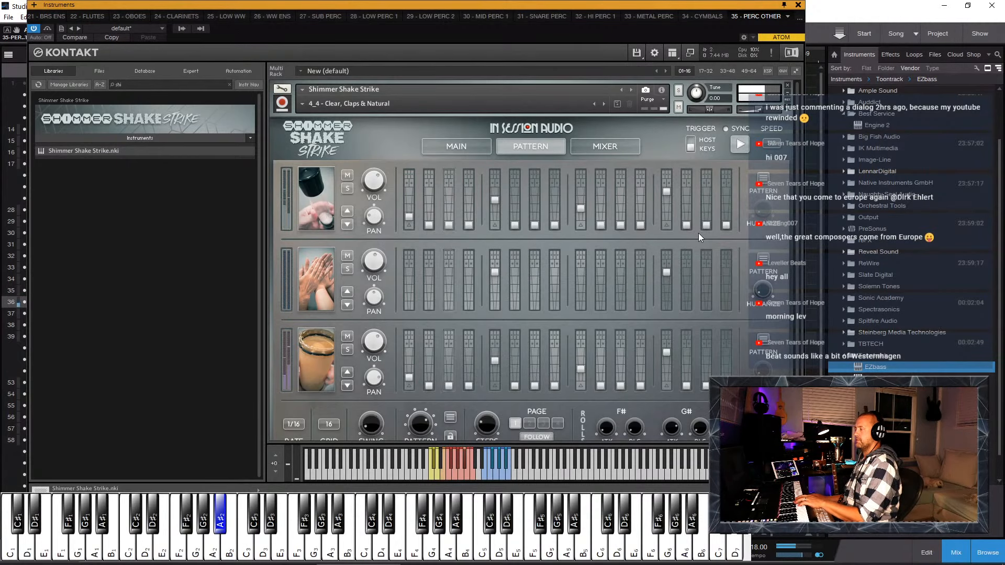
left_click_drag(709, 295, 712, 247)
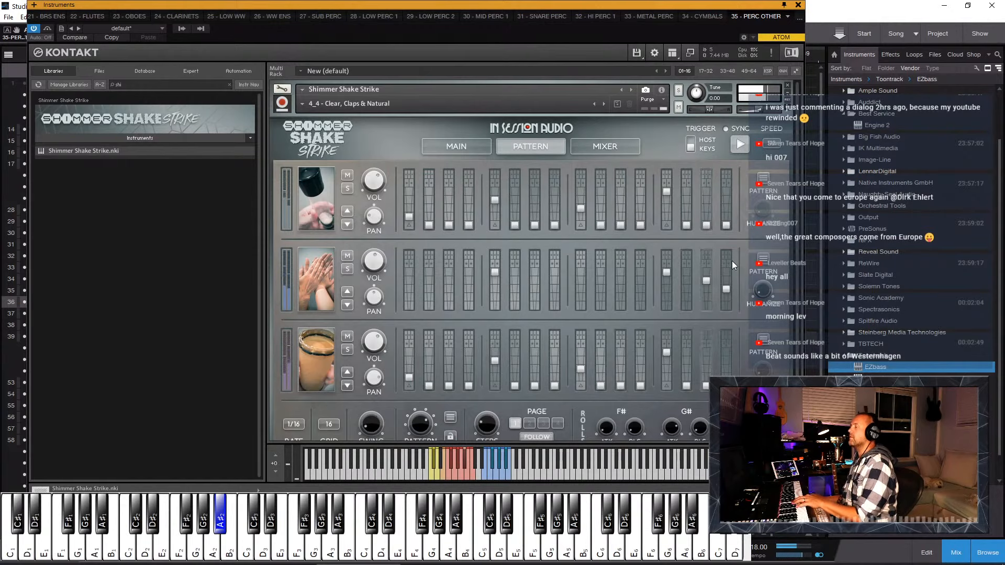
left_click(797, 5)
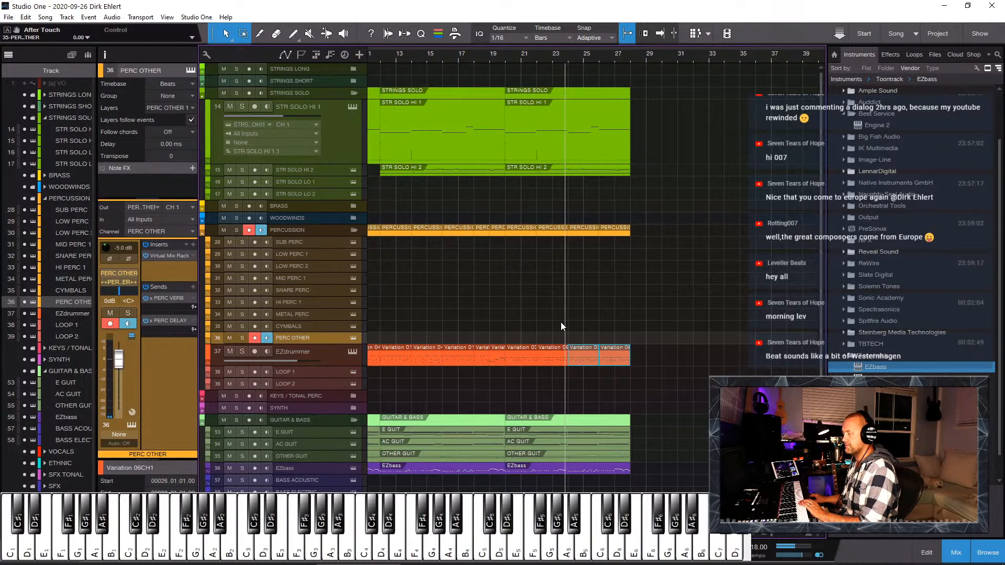
Step: Draw an empty event on the PERC OTHER track from bar 20 to bar 24
left_click(512, 337)
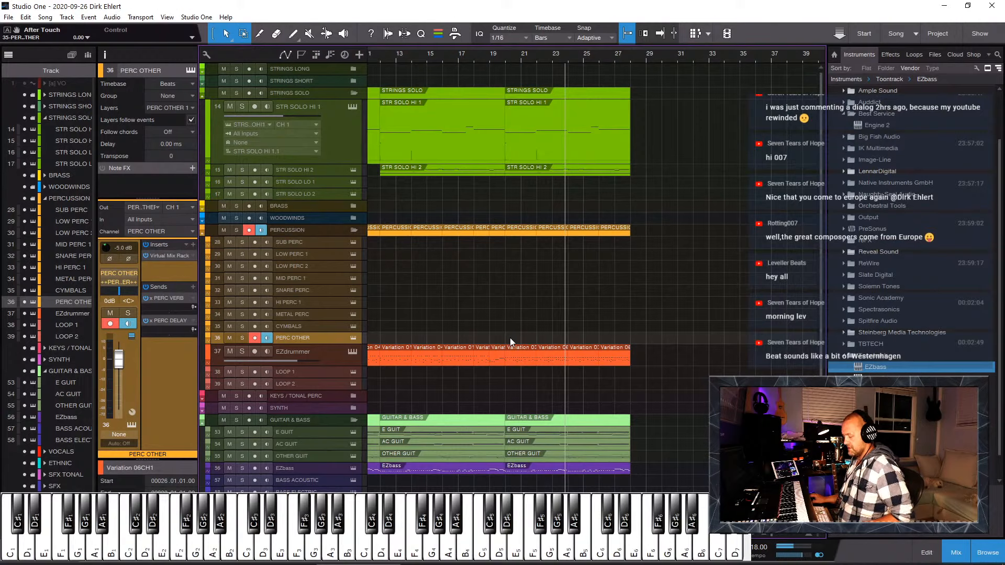
key("6")
key("5")
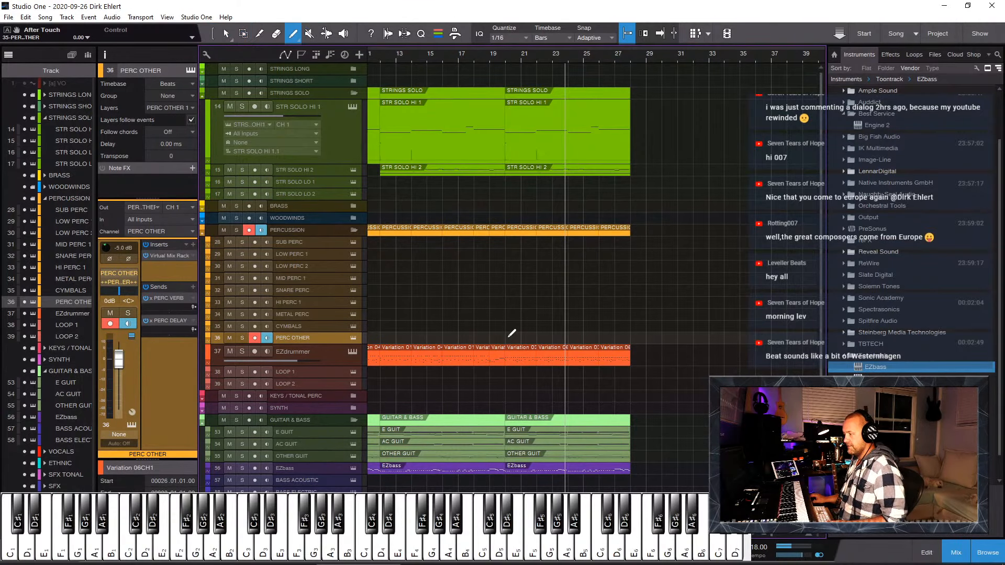
left_click_drag(510, 334, 568, 331)
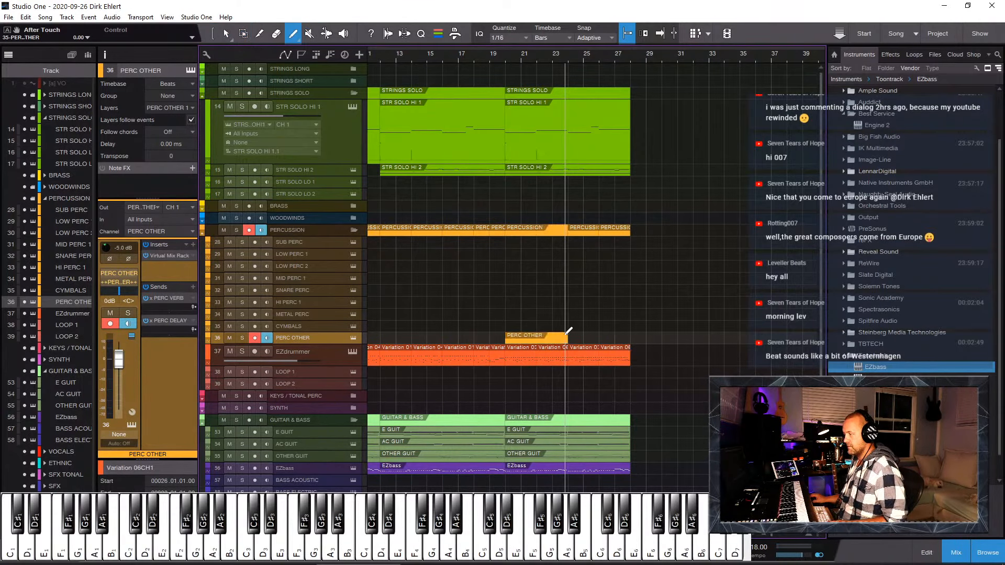
key("1")
Step: Step-record whole notes into the PERC OTHER event from bar 20 to bar 24 with 1/1 quantize and close the editor
double_click(550, 341)
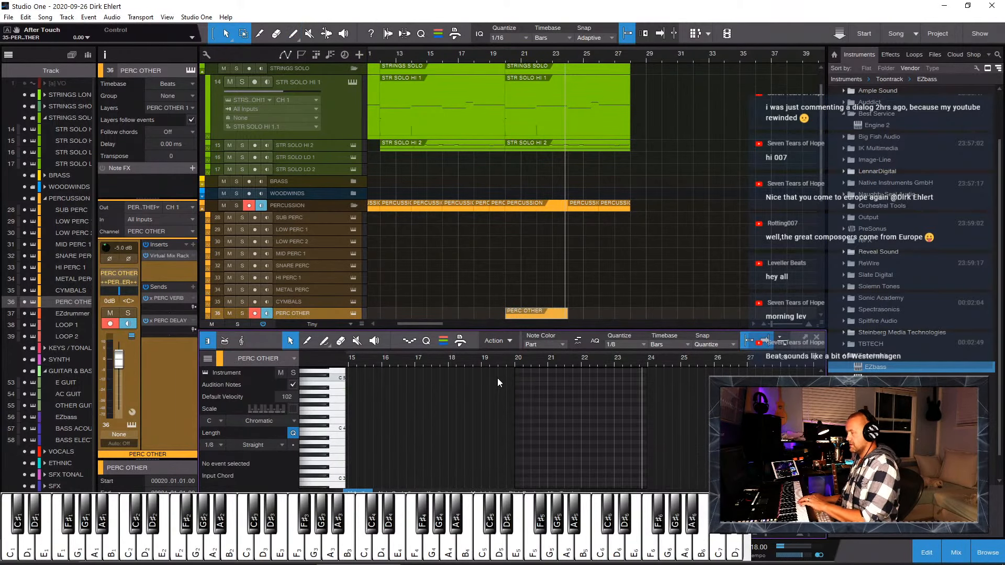
left_click(409, 341)
left_click(612, 344)
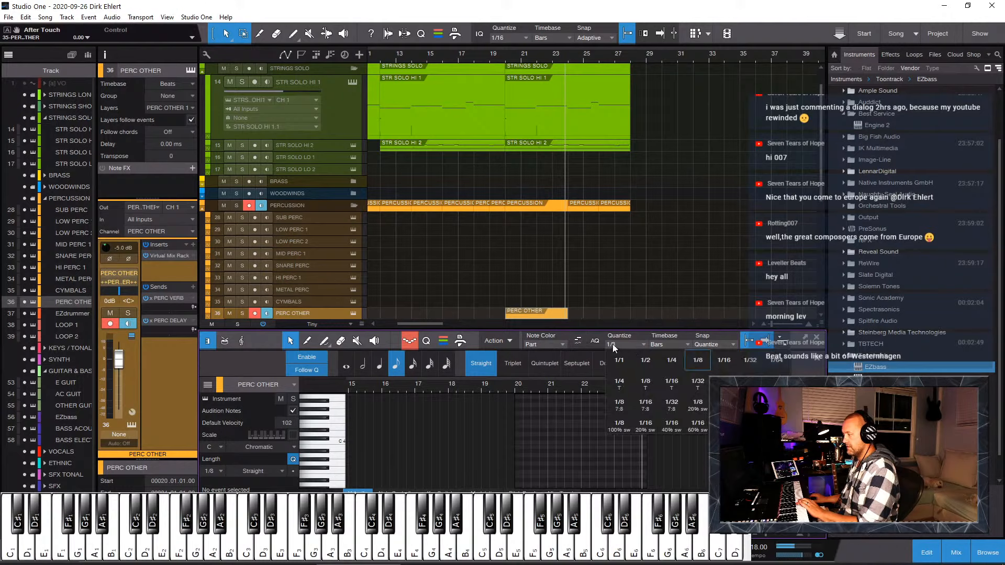
left_click(619, 361)
left_click(513, 391)
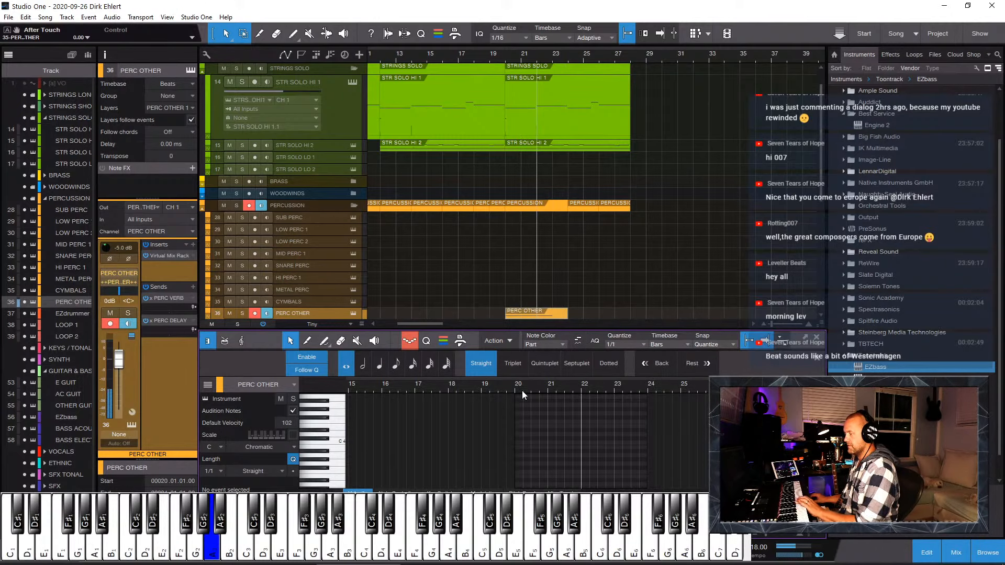
key("F2")
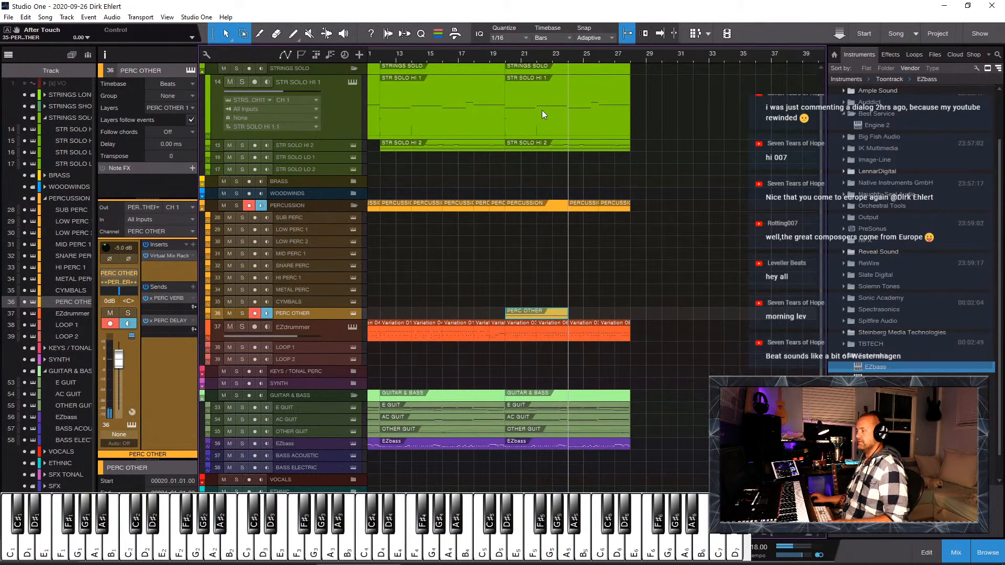
Step: During playback from just before bar 20, lower the PERC OTHER volume to -8.0 dB and set its PERC VERB send to -28.3 dB
left_click(490, 57)
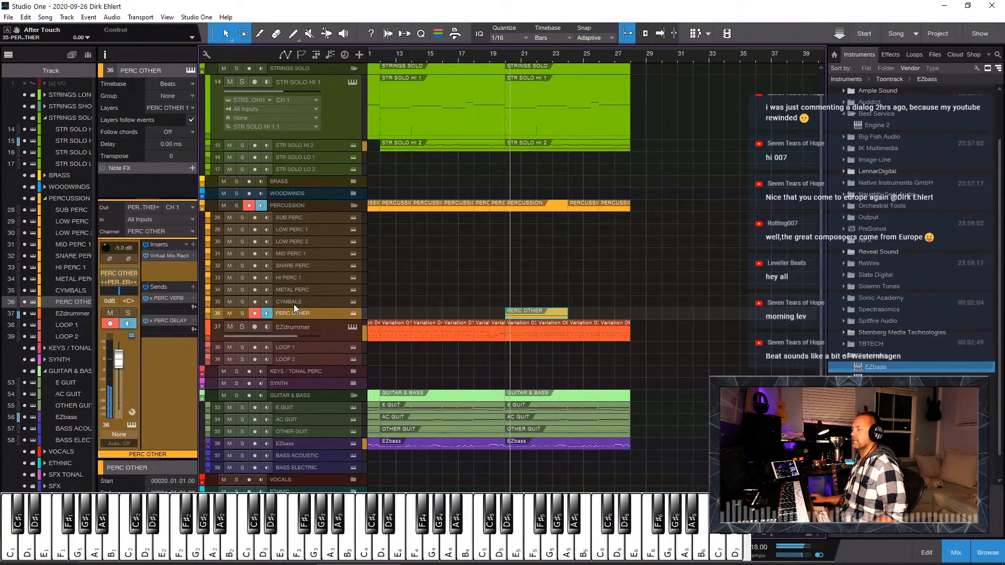
left_click_drag(118, 362, 118, 374)
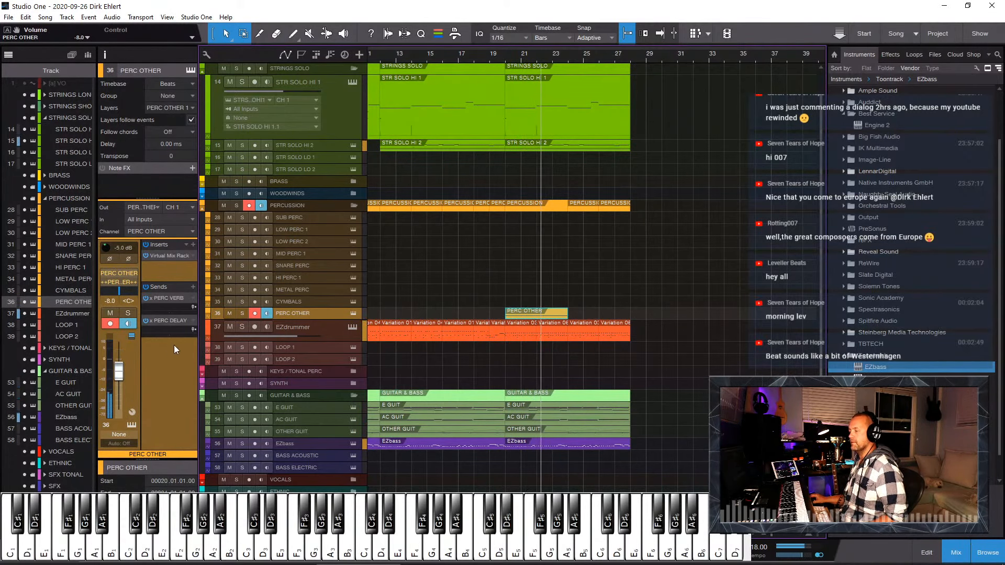
left_click_drag(146, 307, 162, 312)
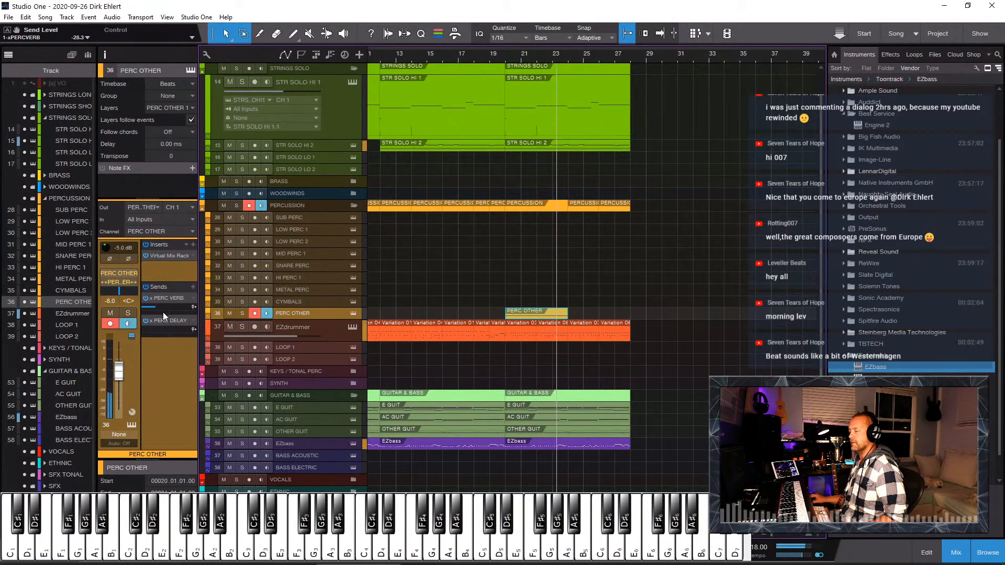
Step: Duplicate the PERC OTHER event to bars 24 to 28 and set the track's volume to -5.9 dB
key("d")
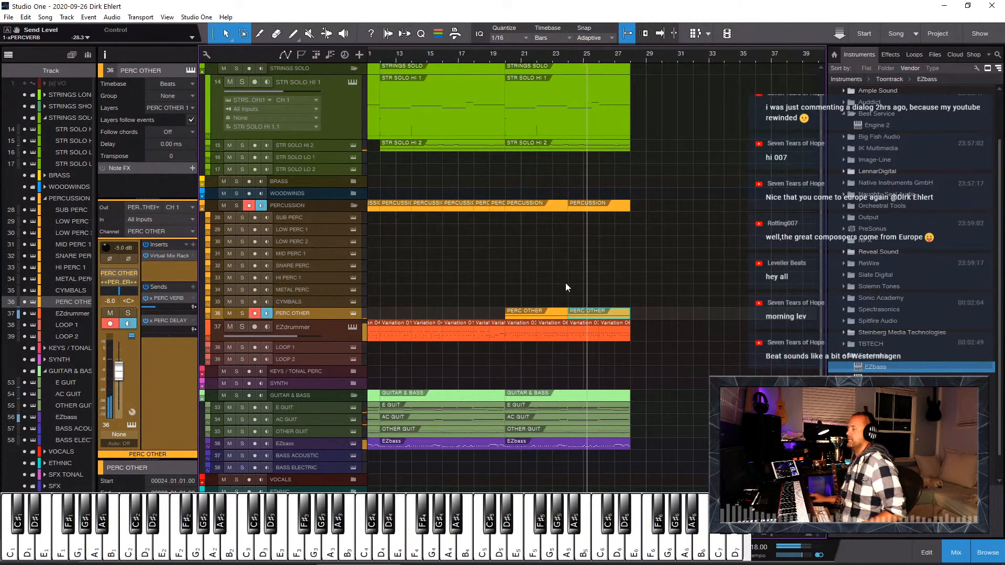
left_click_drag(124, 370, 124, 367)
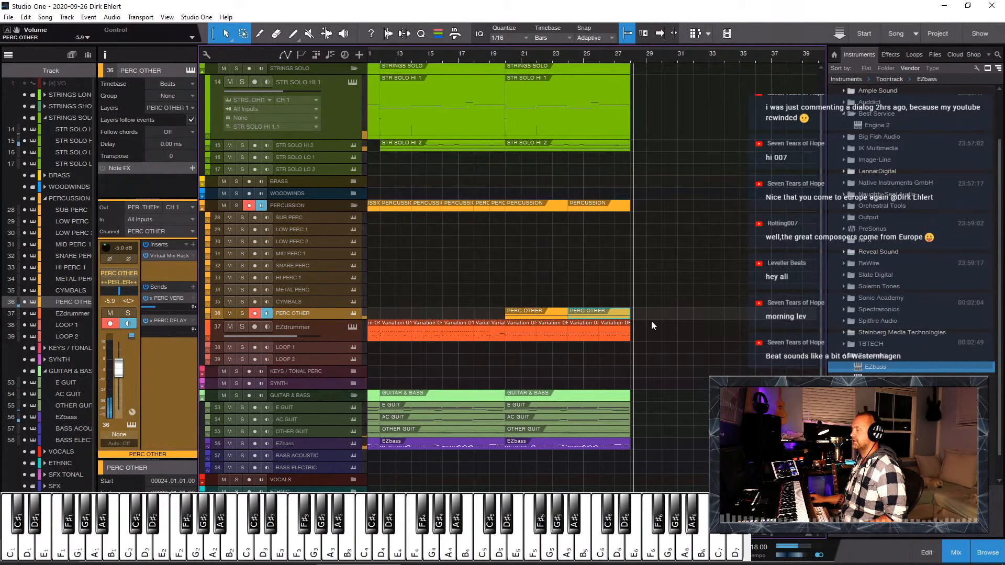
Step: Play the arrangement from about bar 19 to check how the added percussion comes in
left_click(657, 304)
key("w")
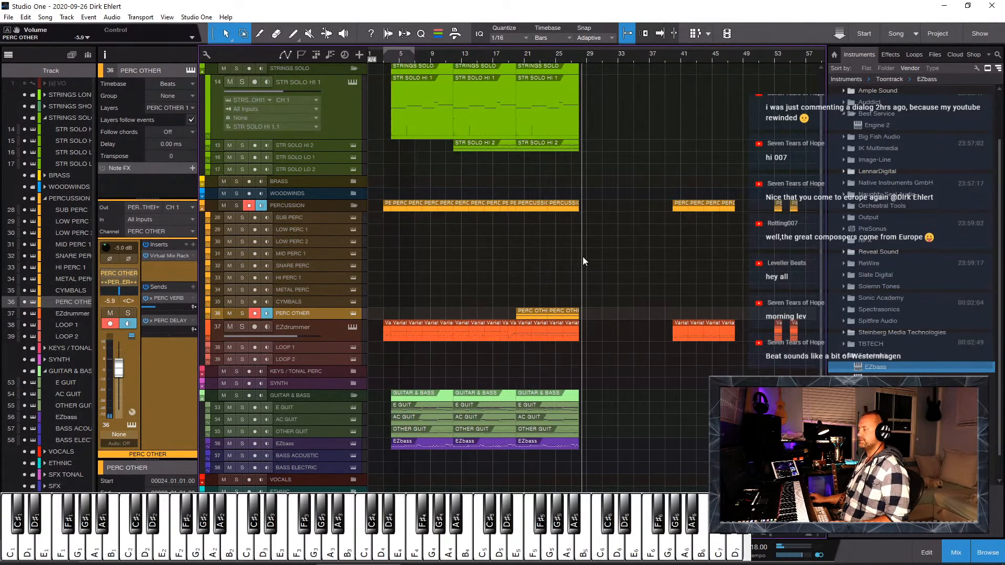
left_click(508, 57)
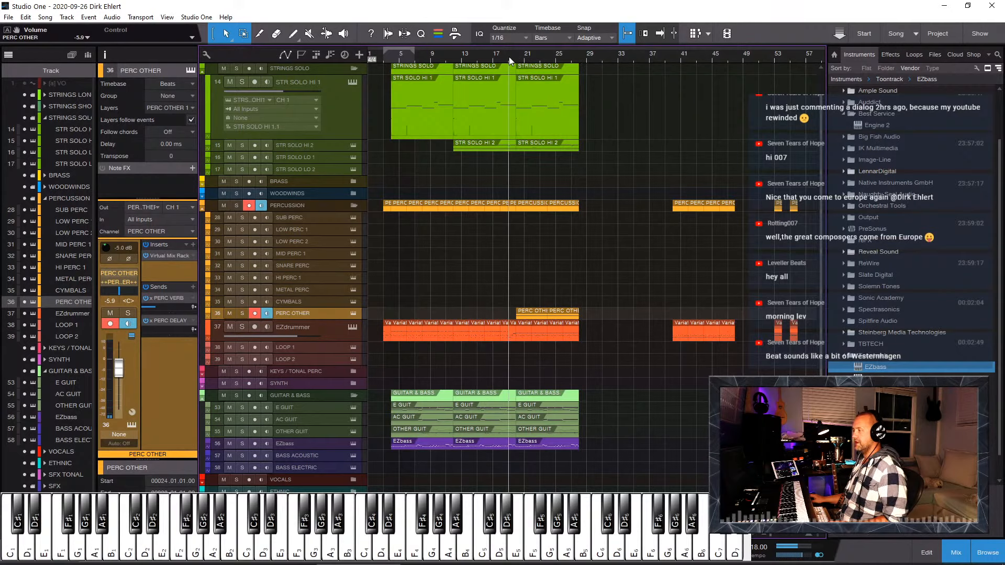
key("e")
key("w")
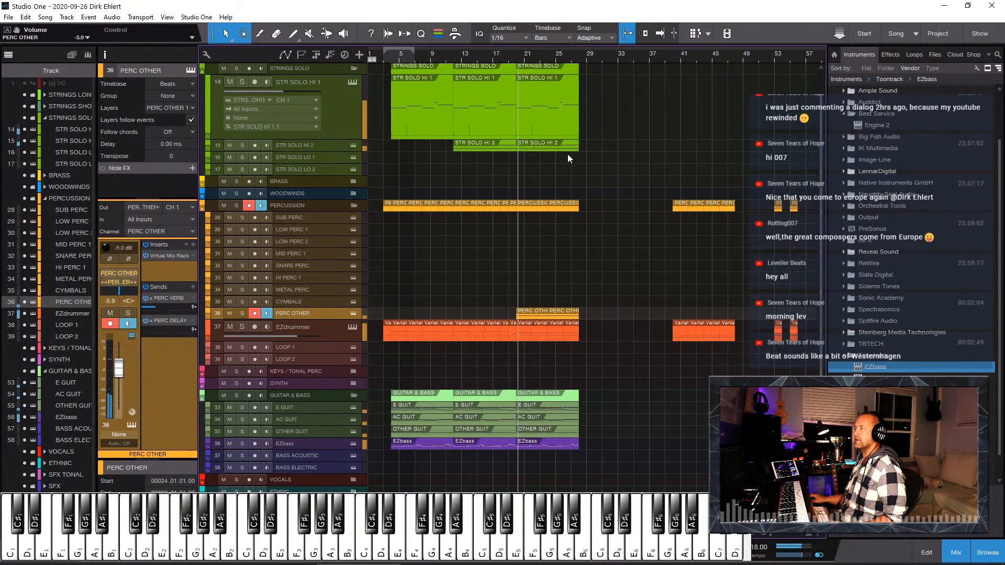
key("e")
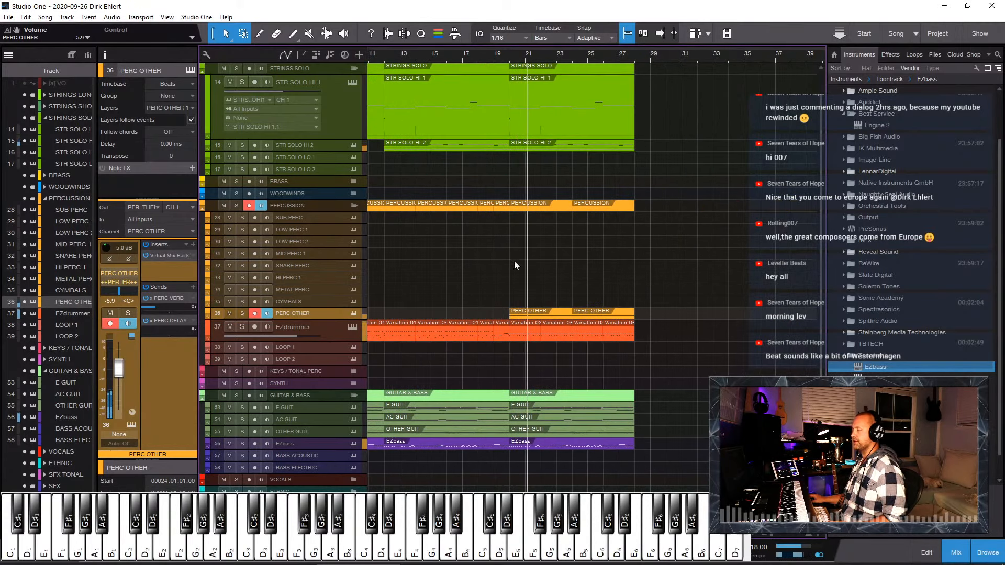
Step: Duplicate the AC GUIT track complete with its instrument and events as AC GUIT 2
left_click(519, 407)
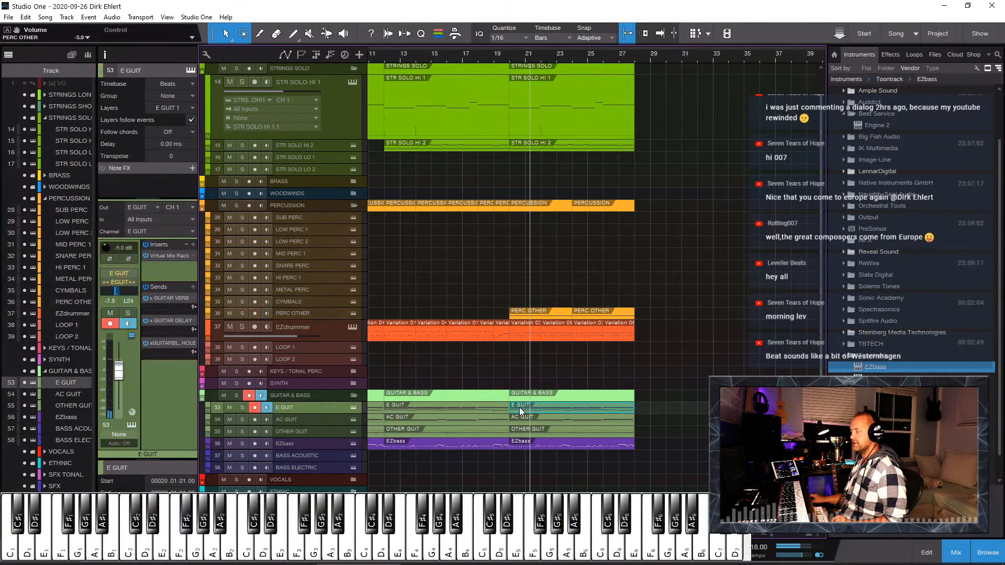
left_click(518, 418)
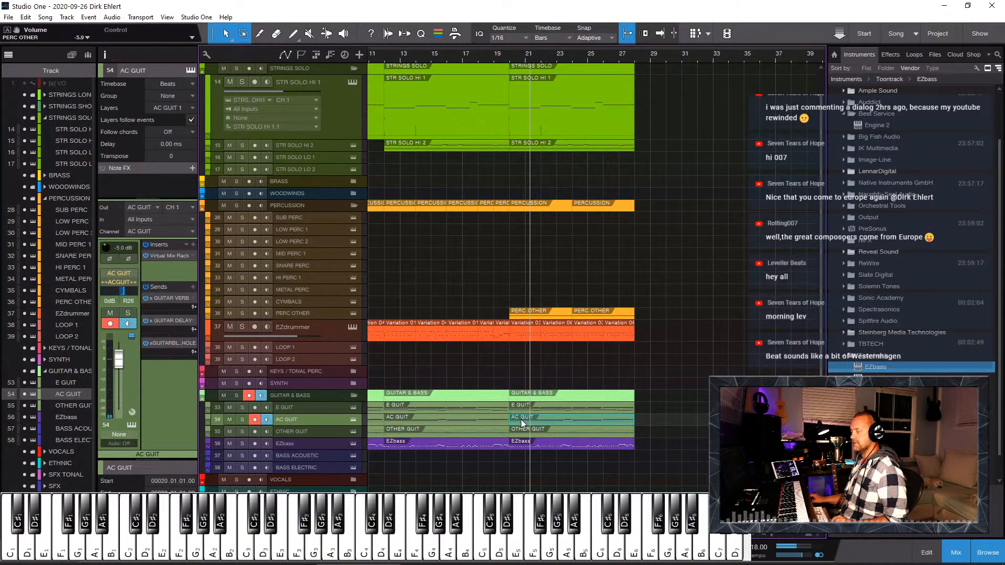
key("ctrl+d")
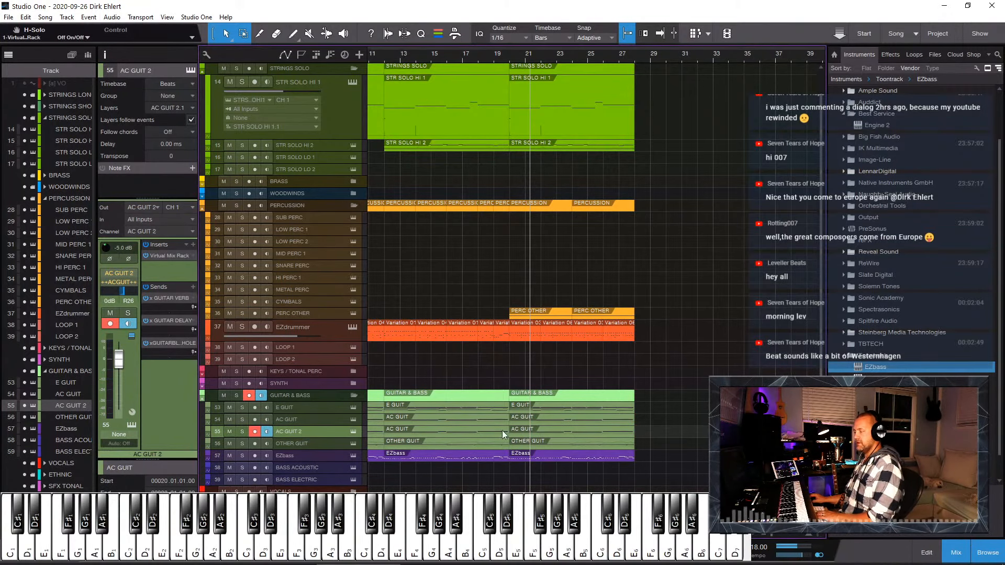
Step: Delete the copied AC GUIT 2 events between bar 4 and bar 20, undoing the deletion of the event that starts at bar 20
left_click(410, 430)
key("Delete")
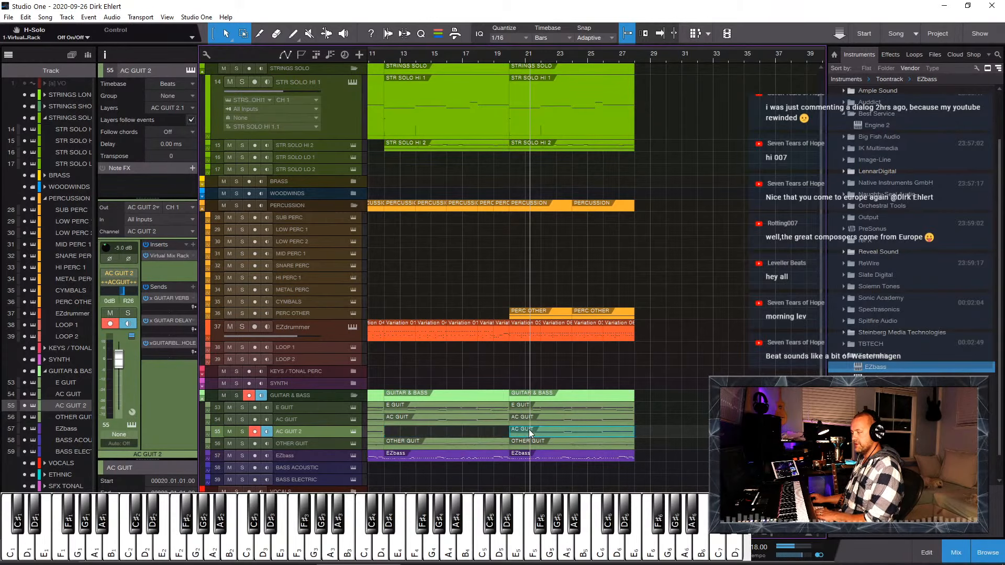
left_click(529, 433)
key("Delete")
left_click_drag(509, 435, 472, 432)
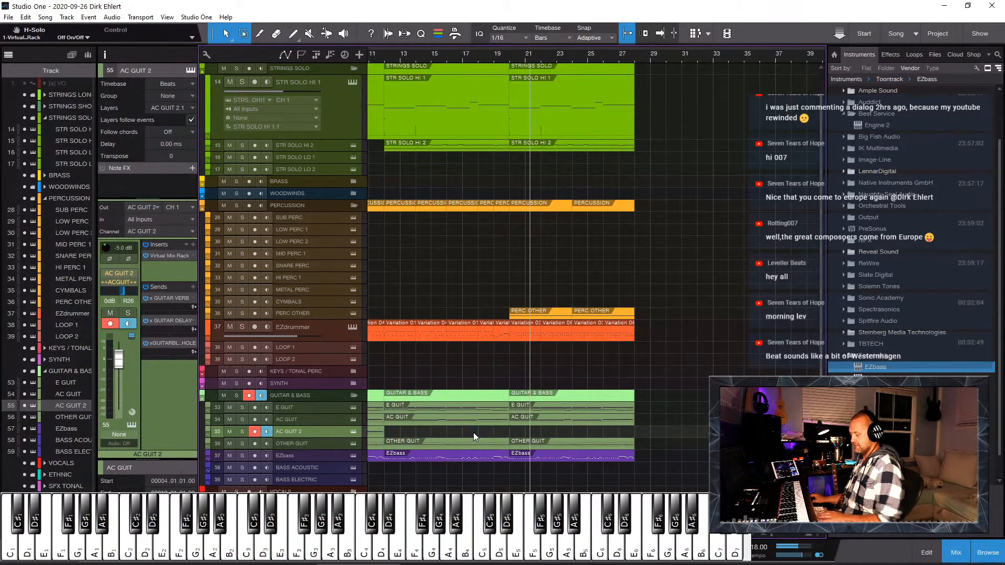
key("ctrl+z")
key("w")
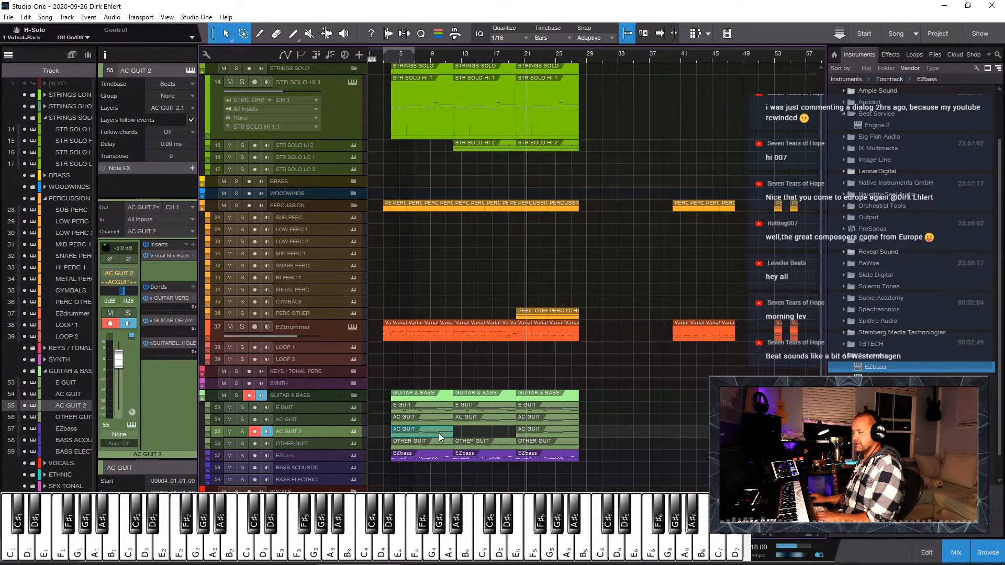
key("Delete")
Step: Open the AC GUIT 2 instrument, switch it to Strummed Acoustic 2 - 6-String and load the Andalusia song
key("F11")
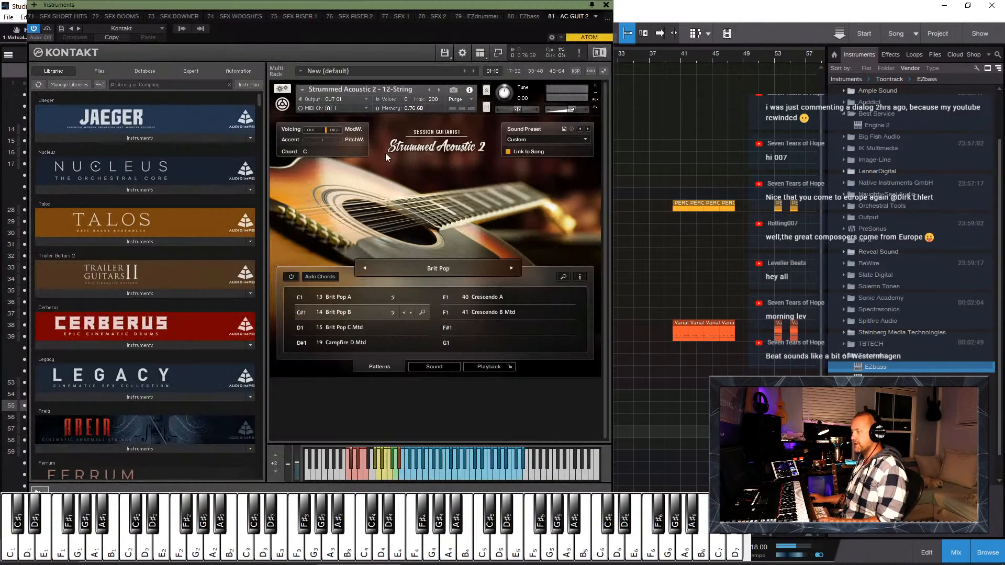
left_click(429, 89)
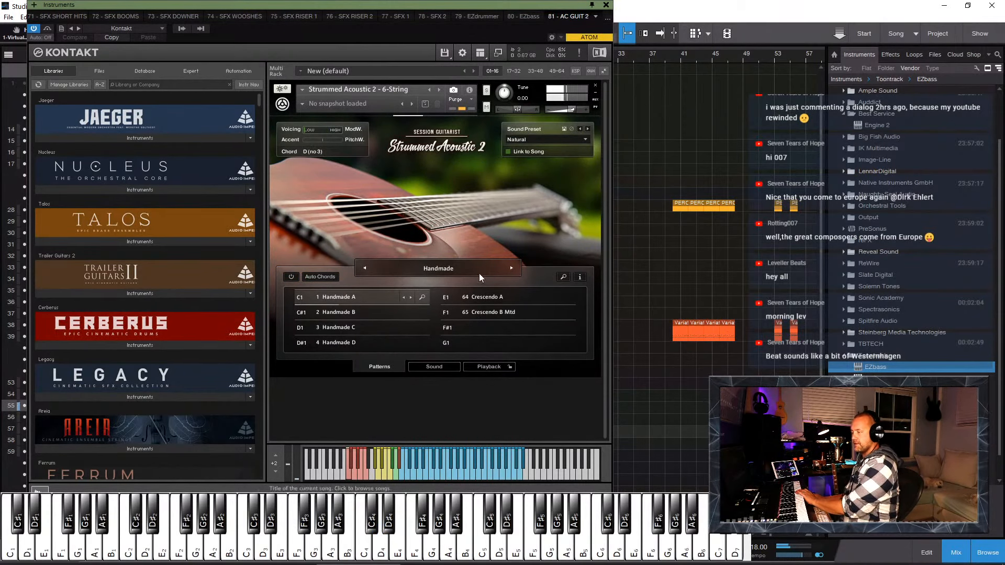
left_click(511, 268)
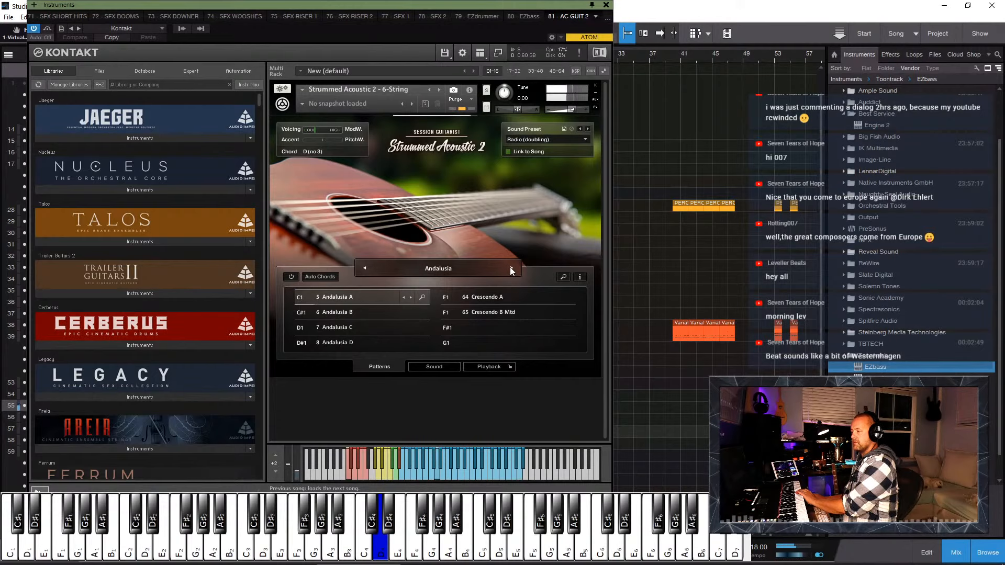
Step: Audition the Andalusia B, C and D strumming patterns and return to Andalusia A
left_click(367, 312)
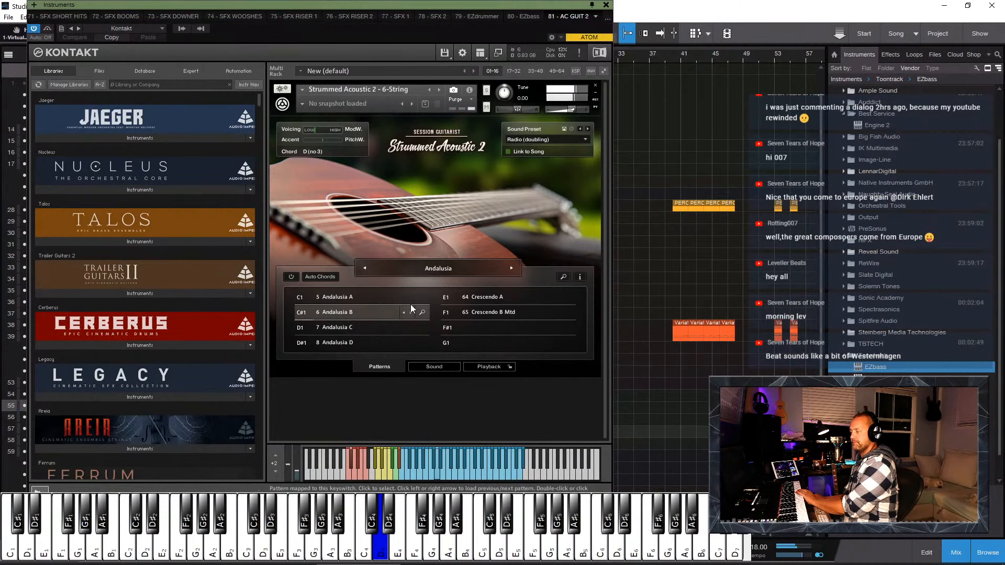
left_click(367, 328)
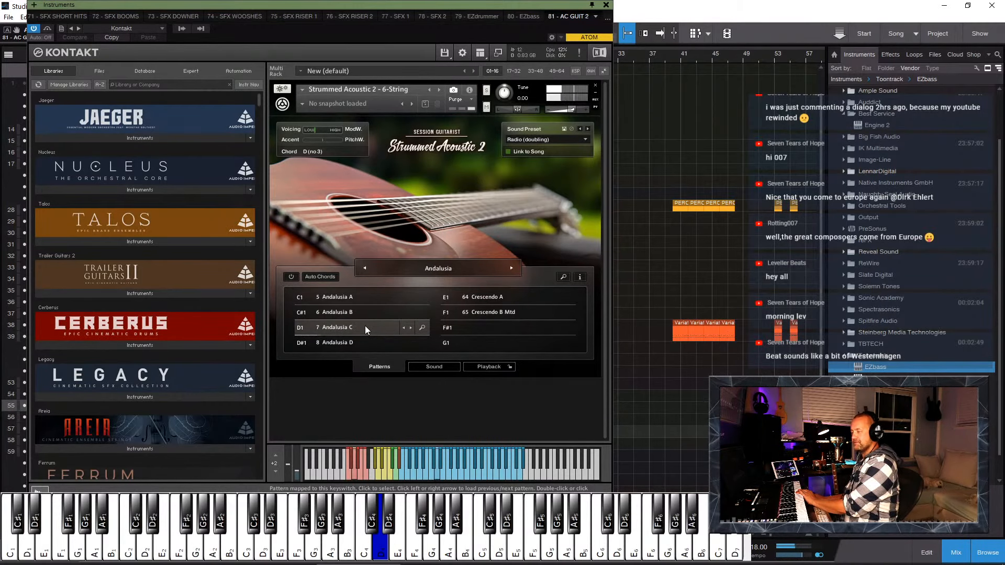
left_click(350, 342)
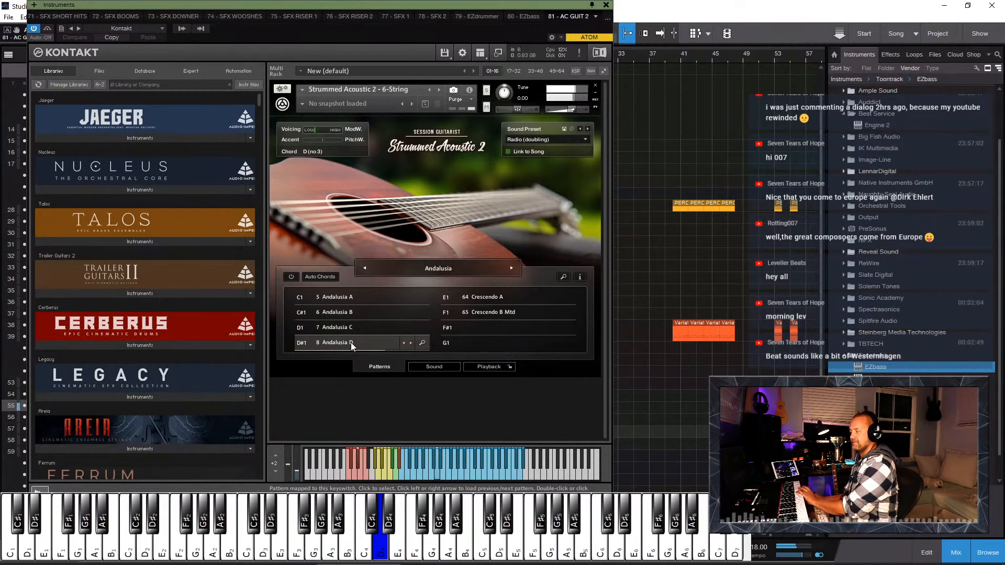
left_click(352, 307)
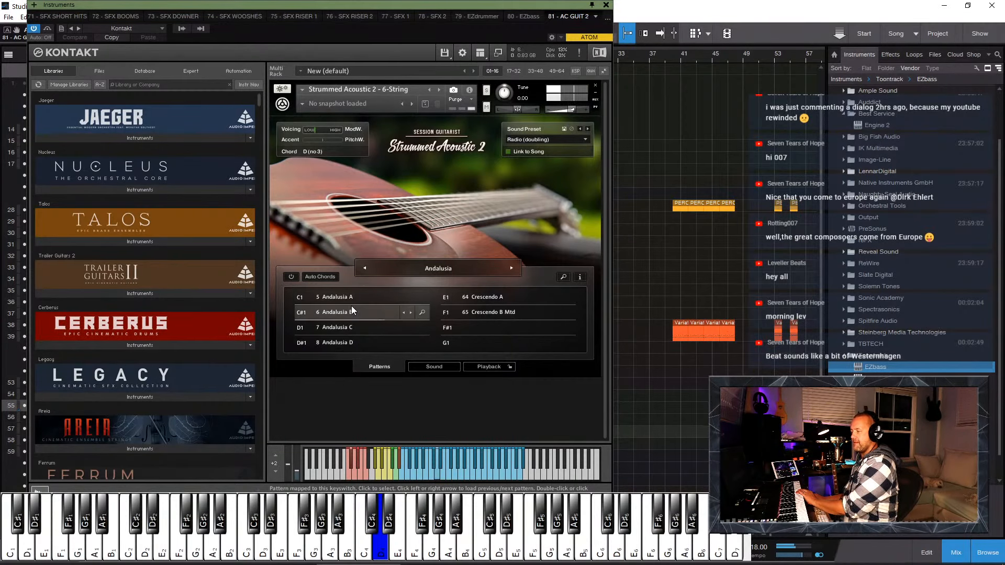
left_click(344, 296)
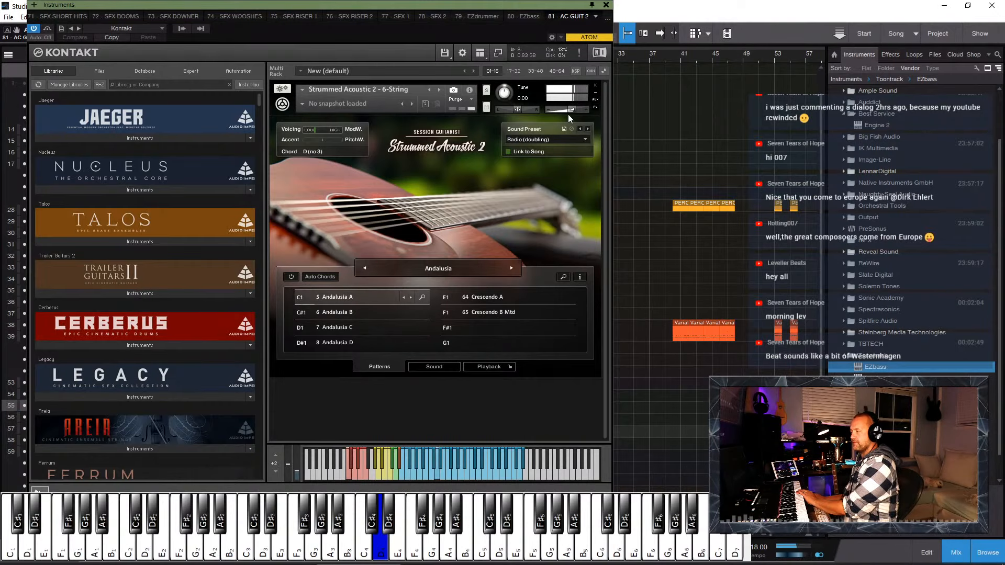
Step: Adjust the Strummed Acoustic 2 instrument volume in Kontakt and lower the AC GUIT 2 channel fader to -2.5 dB during playback
left_click_drag(569, 112, 566, 113)
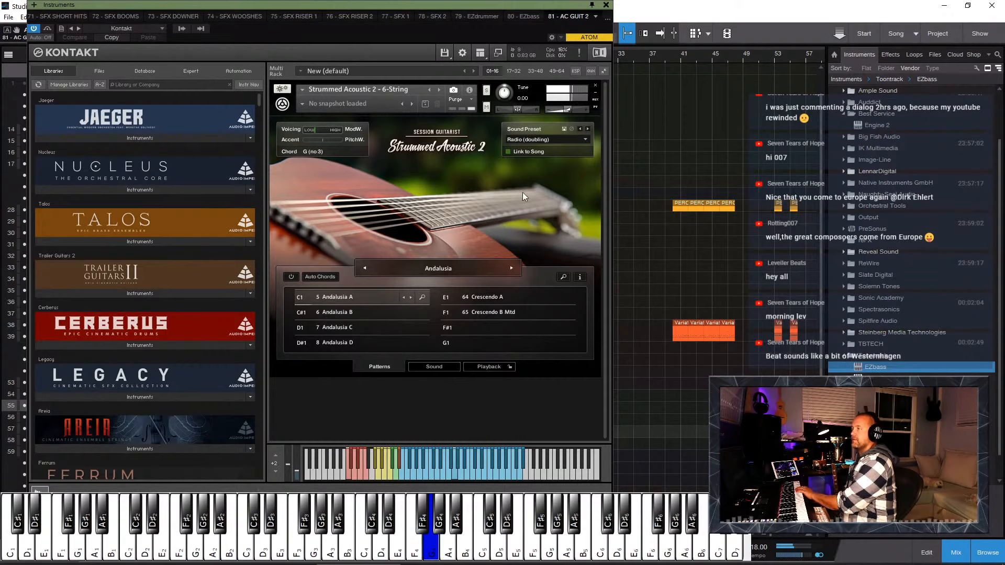
left_click(606, 4)
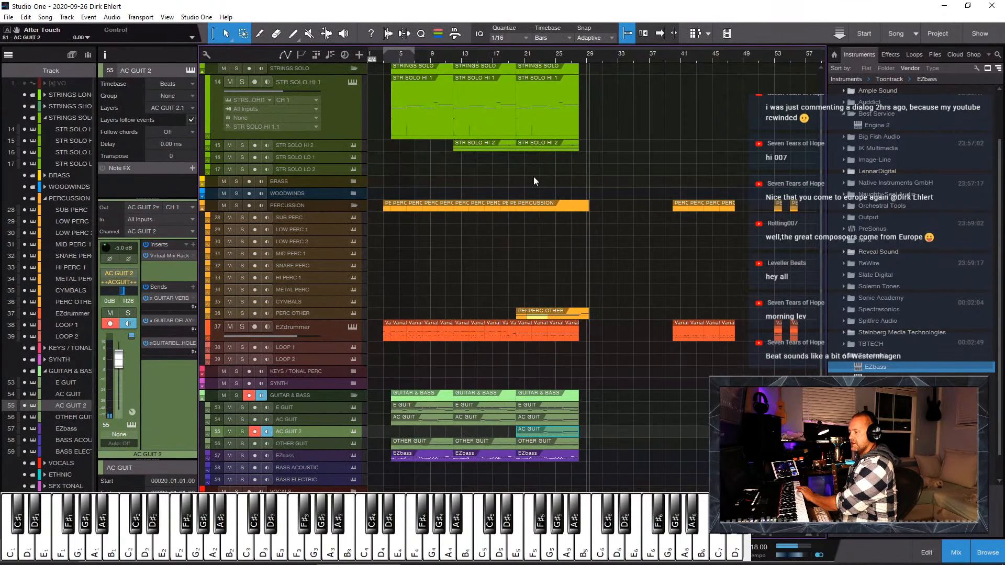
left_click(506, 54)
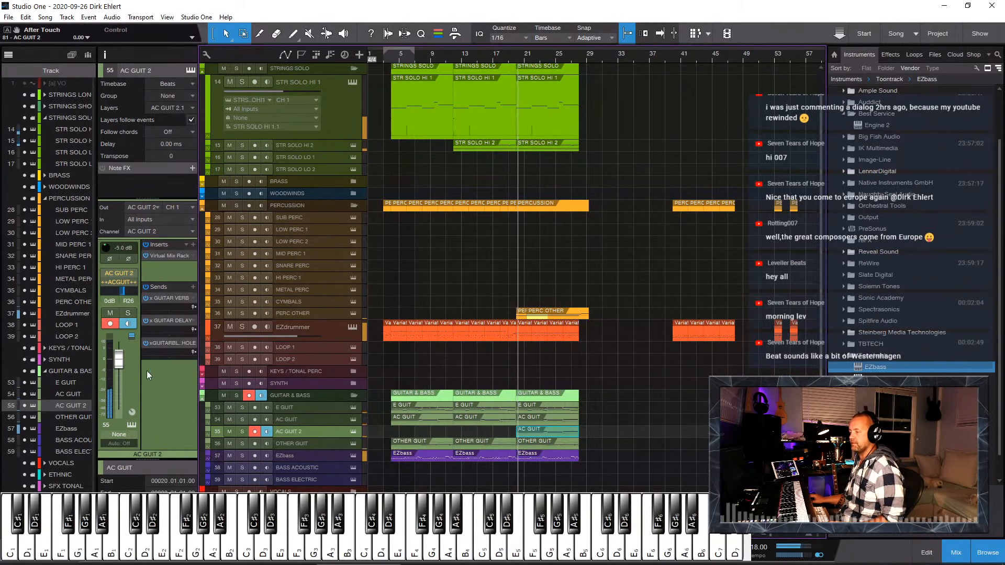
left_click_drag(120, 361, 117, 365)
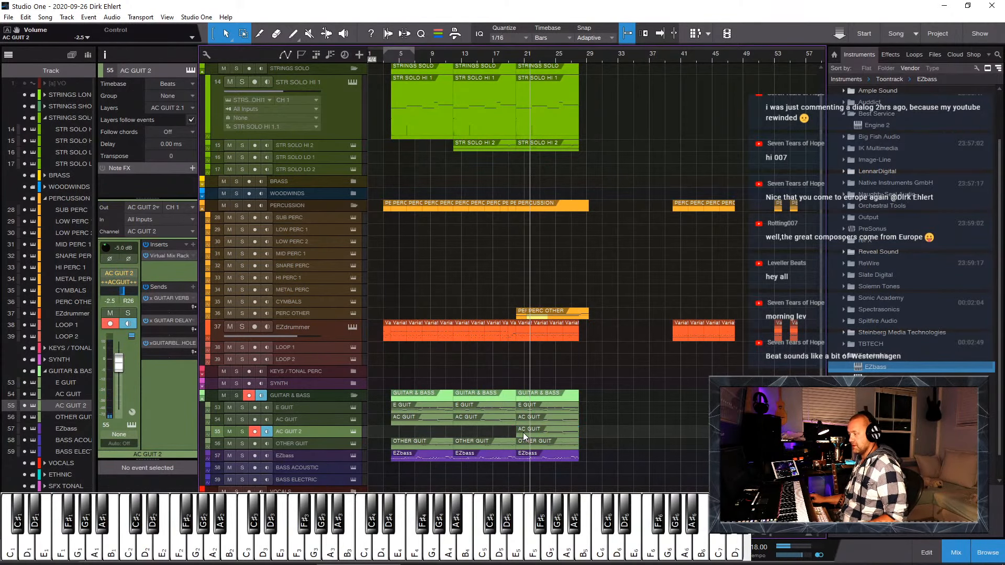
Step: In the AC GUIT 2 part, raise the lowest chord note at bar 20 by an octave and delete the chord notes beneath it
double_click(522, 432)
scroll(539, 422, "down", 2)
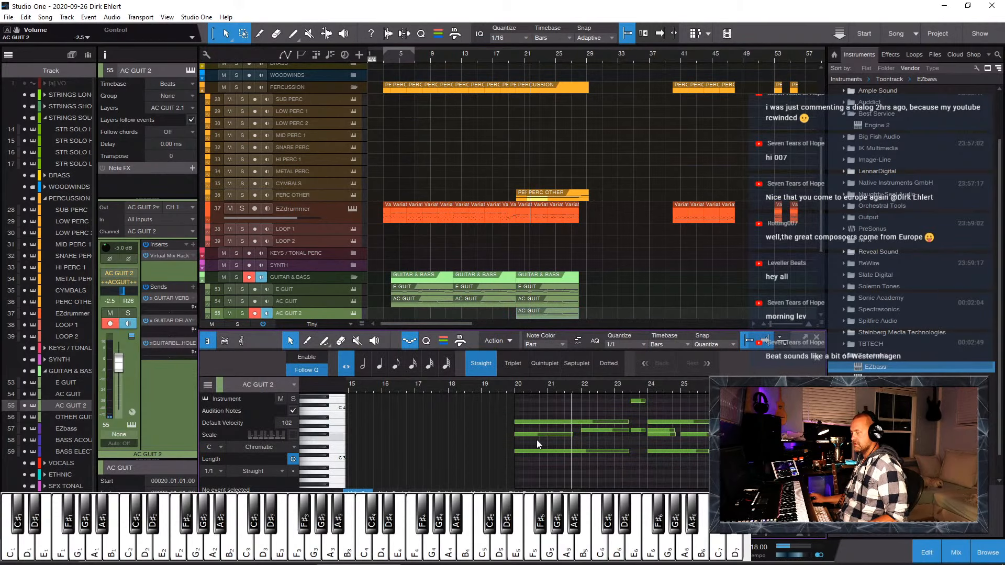
left_click_drag(548, 441, 560, 466)
key("shift+alt+Up")
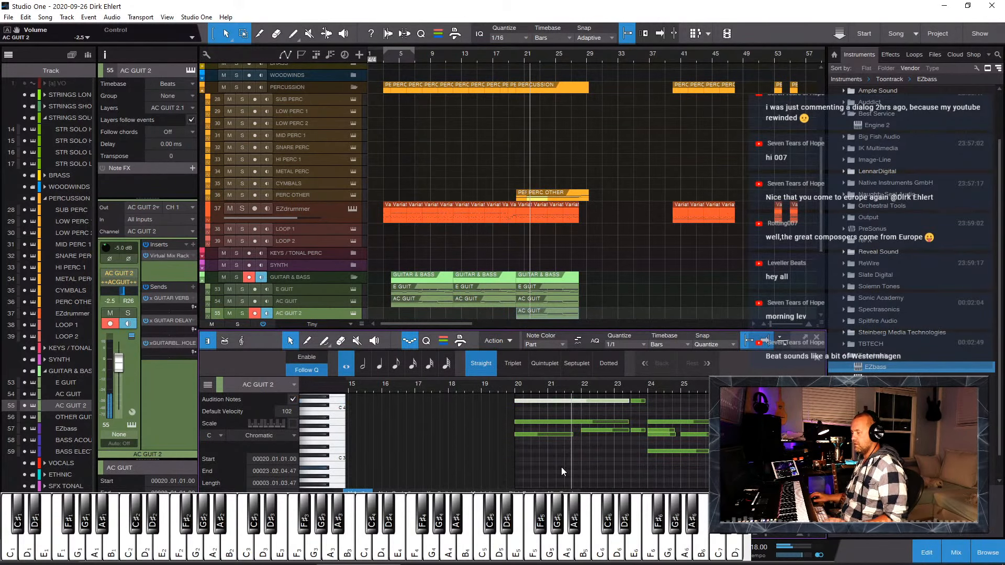
left_click_drag(514, 413, 571, 457)
key("Delete")
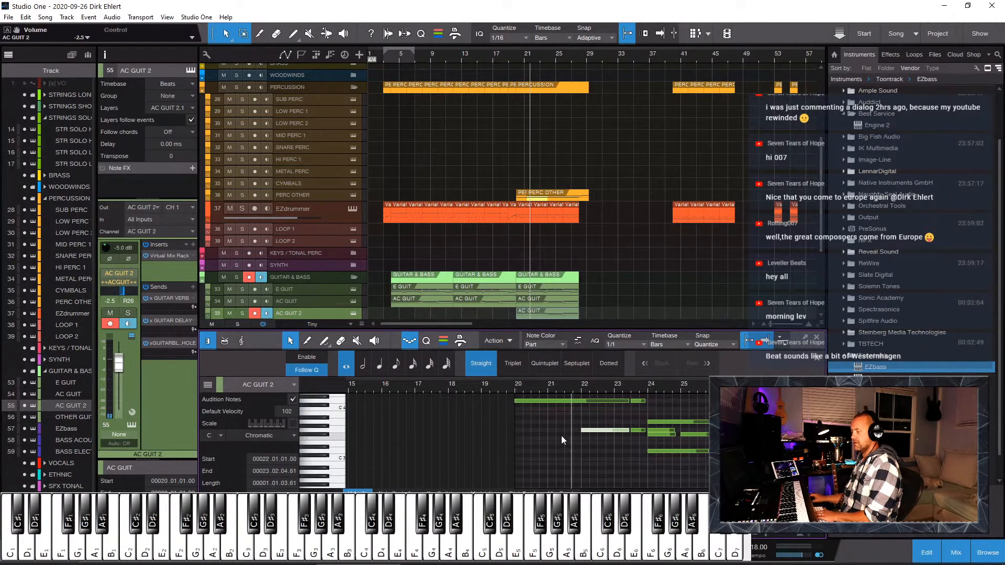
Step: Split the long top note at bar 22 and transpose its second part down to replace the lower note starting there
mouse_move(548, 423)
left_mouse_down()
mouse_move(610, 454)
mouse_move(586, 401)
mouse_move(594, 409)
left_mouse_up()
key("5")
key("1")
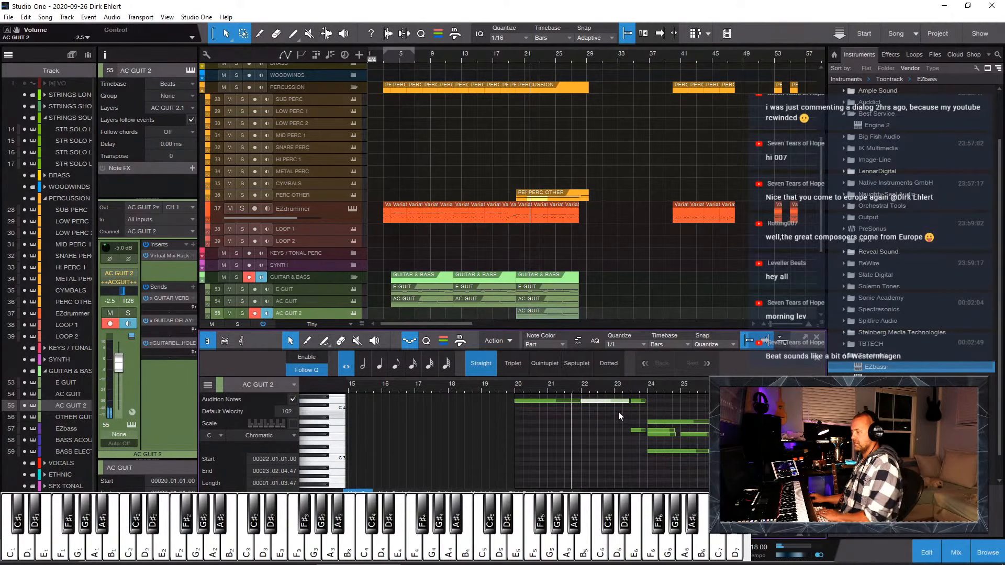
key("Down")
key("Down")
key("Down")
key("Down")
key("Down")
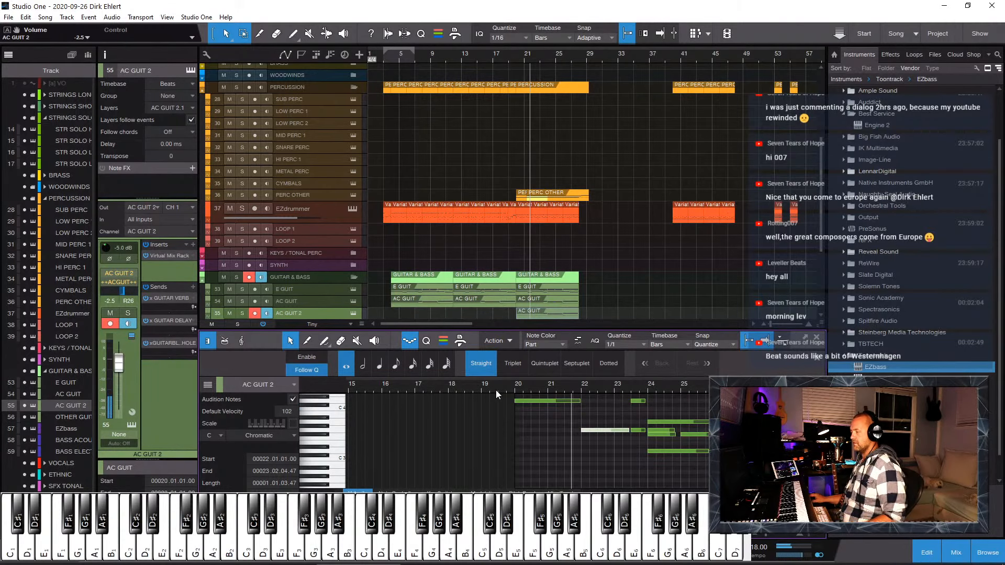
Step: Play the guitar section and pan the AC GUIT 2 channel to L29
left_click(514, 392)
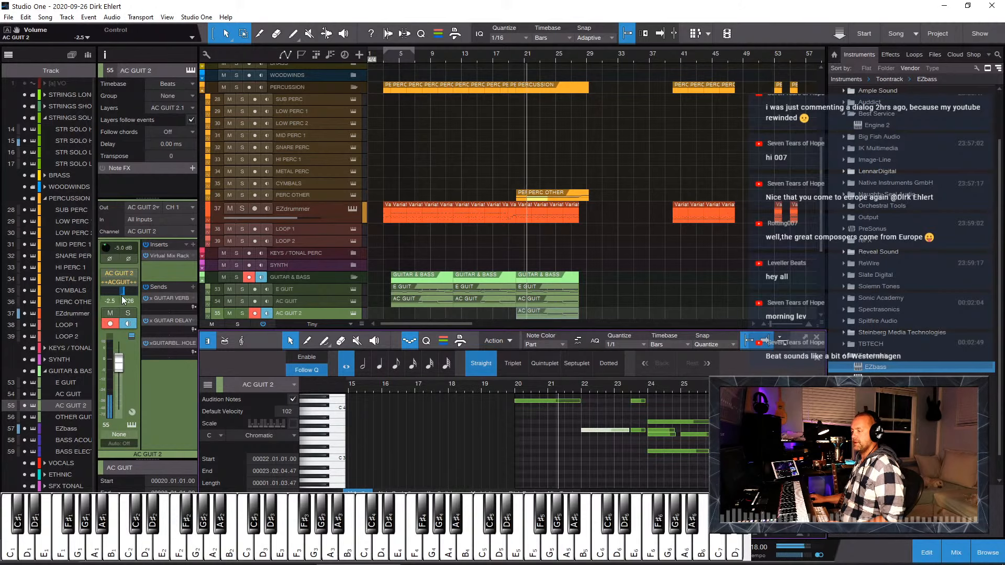
left_click_drag(121, 296, 116, 298)
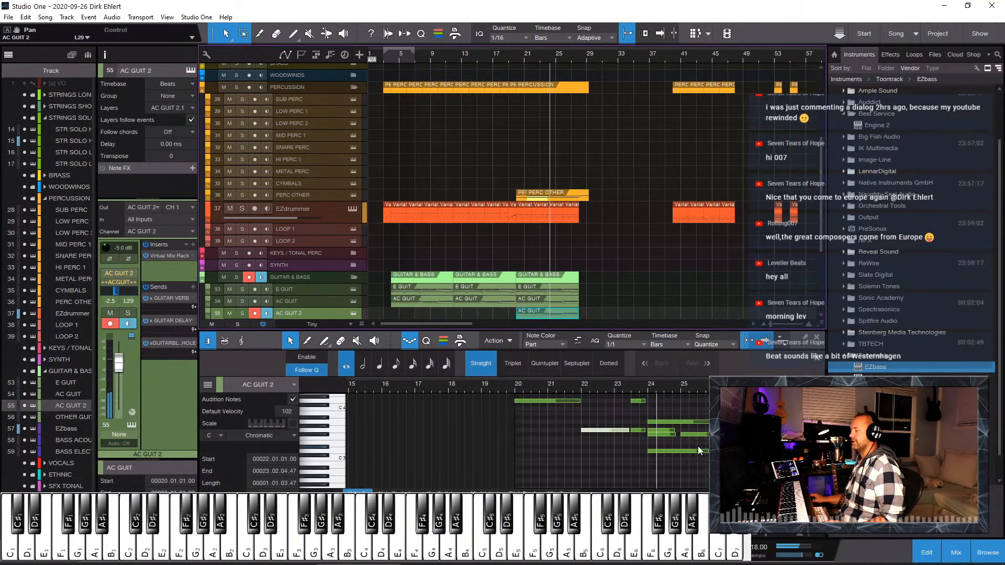
Step: Raise the lowest AC GUIT 2 note at bar 24 by an octave, delete the chord notes beneath it, and close the note editor
left_click(665, 449)
key("shift+Up")
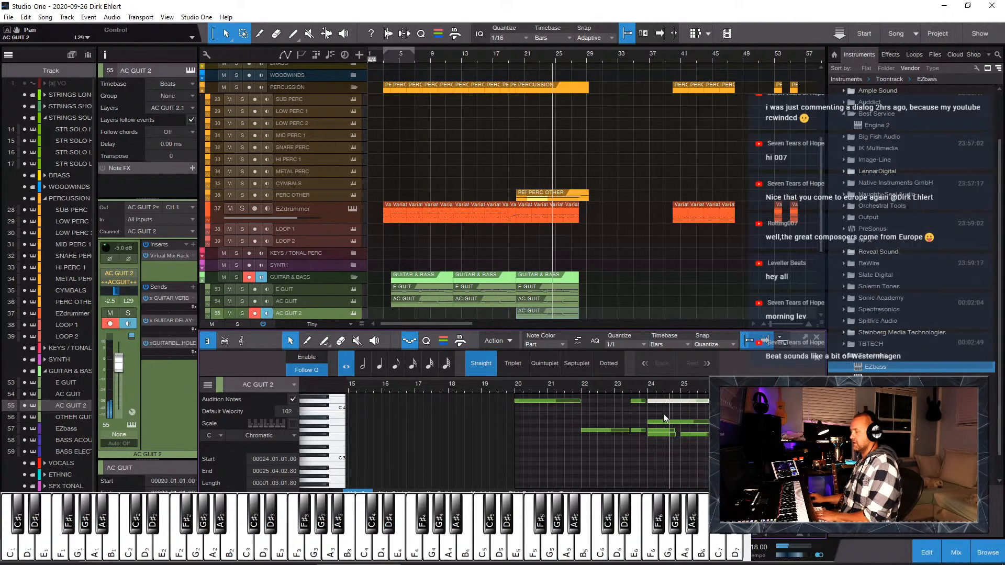
left_click_drag(650, 410, 694, 443)
key("Delete")
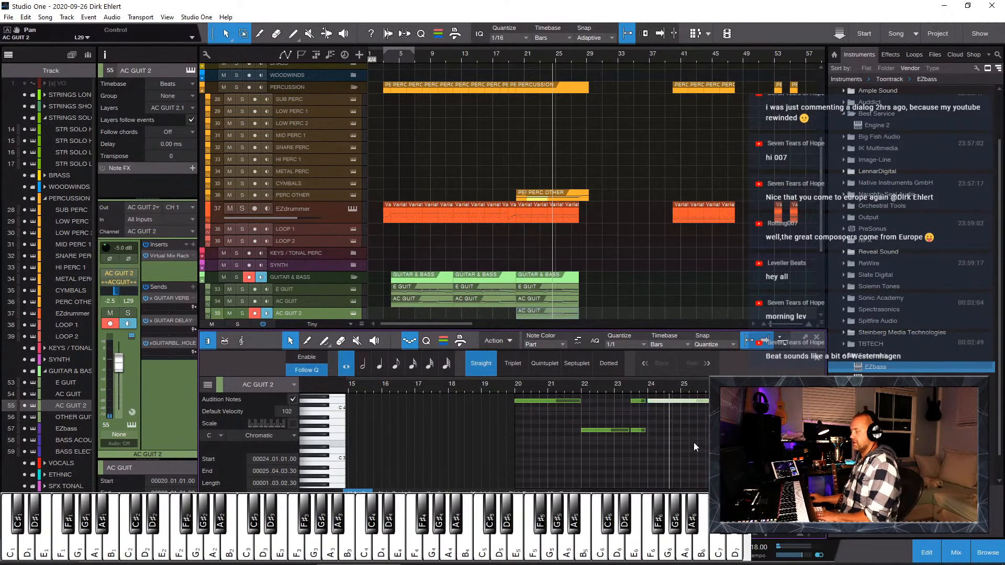
scroll(703, 424, "up", 2)
left_click(706, 421)
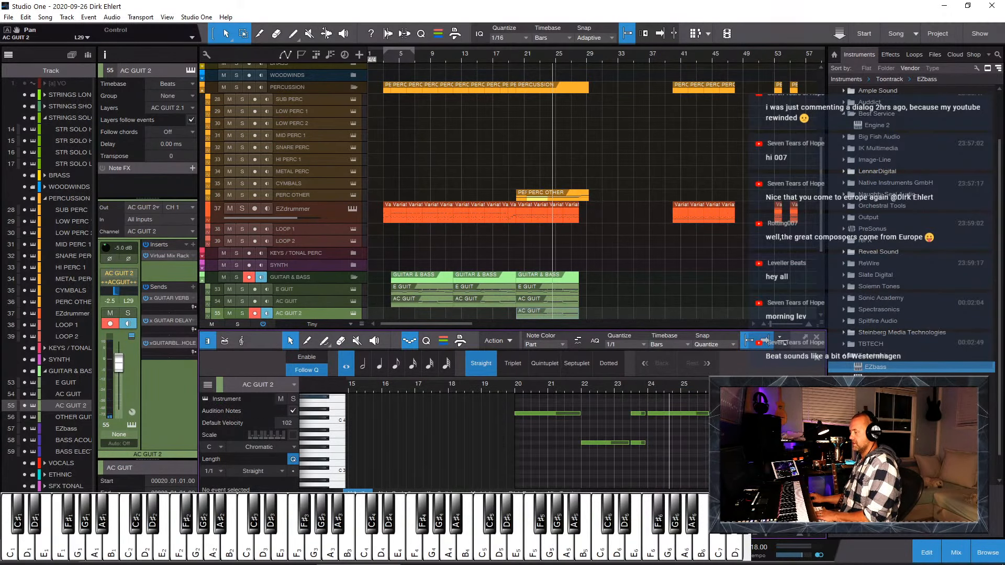
key("F2")
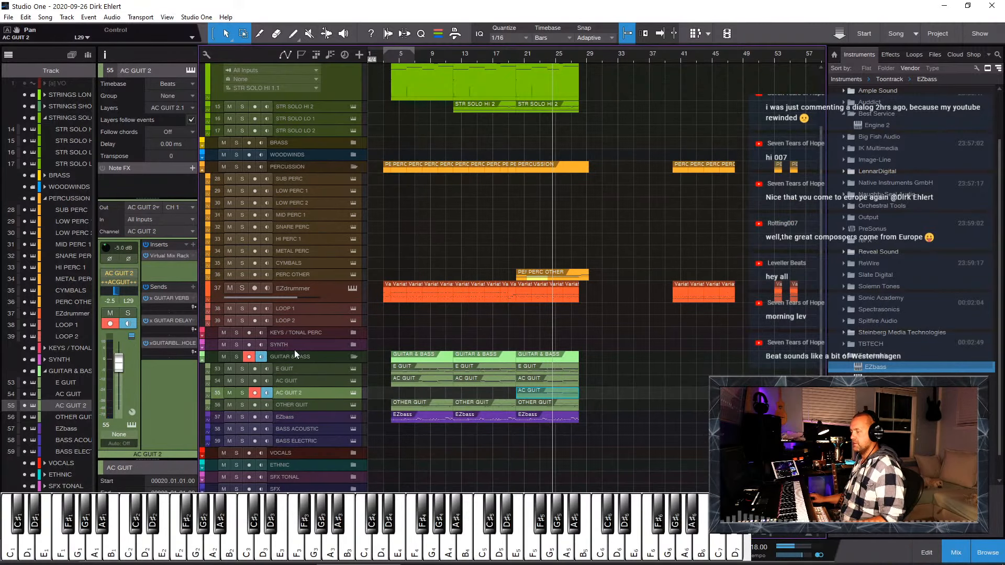
Step: Check the Sound and Patterns pages of AC GUIT 2's Strummed Acoustic 2 instrument during playback, and close the instrument window
key("F11")
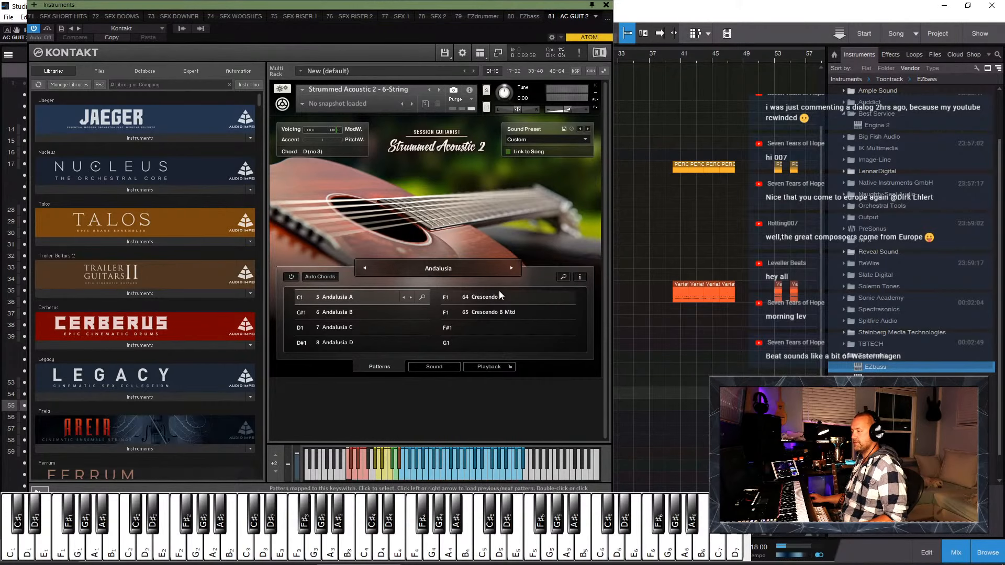
left_click(439, 366)
left_click(400, 366)
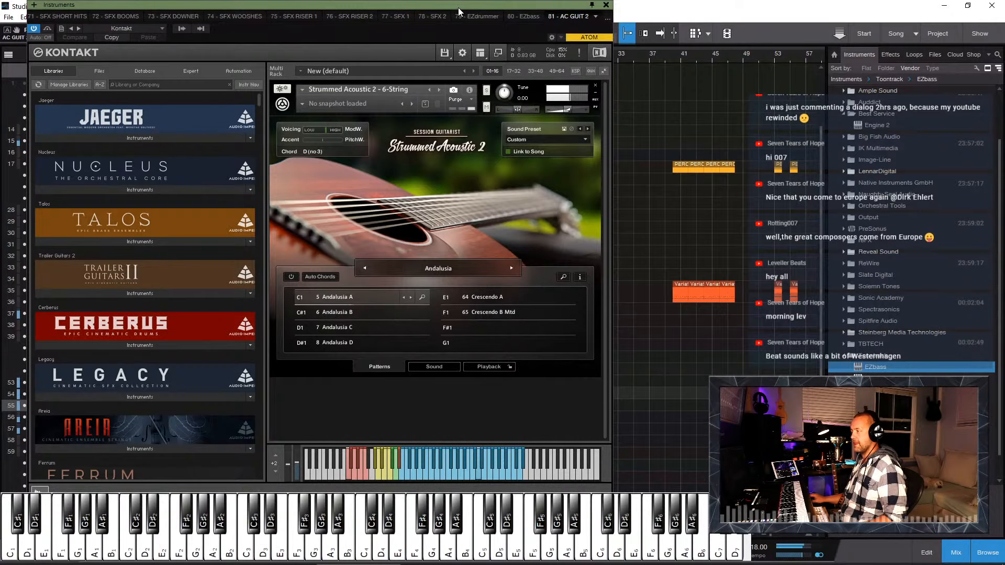
left_click_drag(457, 8, 605, 139)
left_click(755, 136)
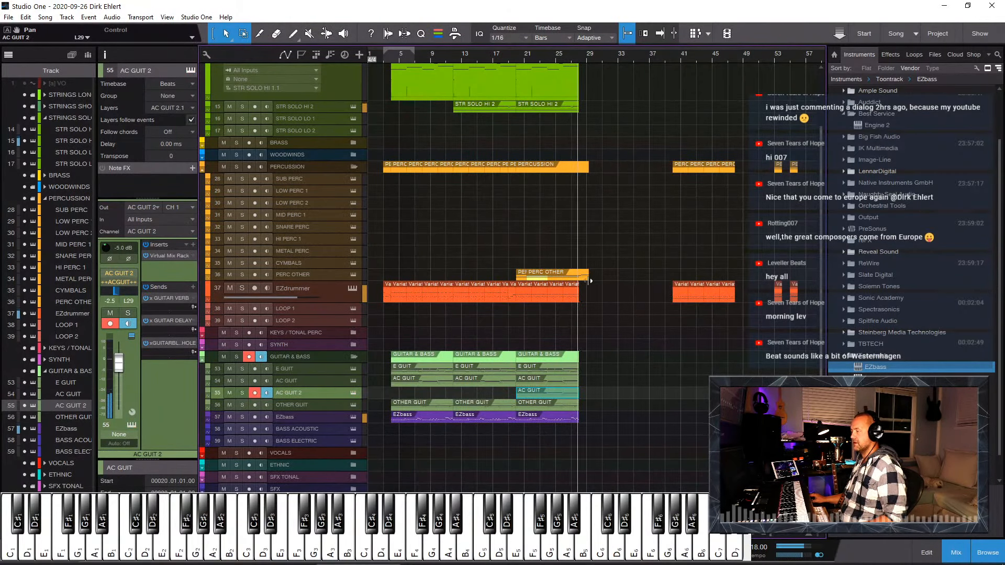
Step: Shorten the PERC OTHER part to end at bar 28, level with the guitar parts
left_click_drag(590, 280, 579, 286)
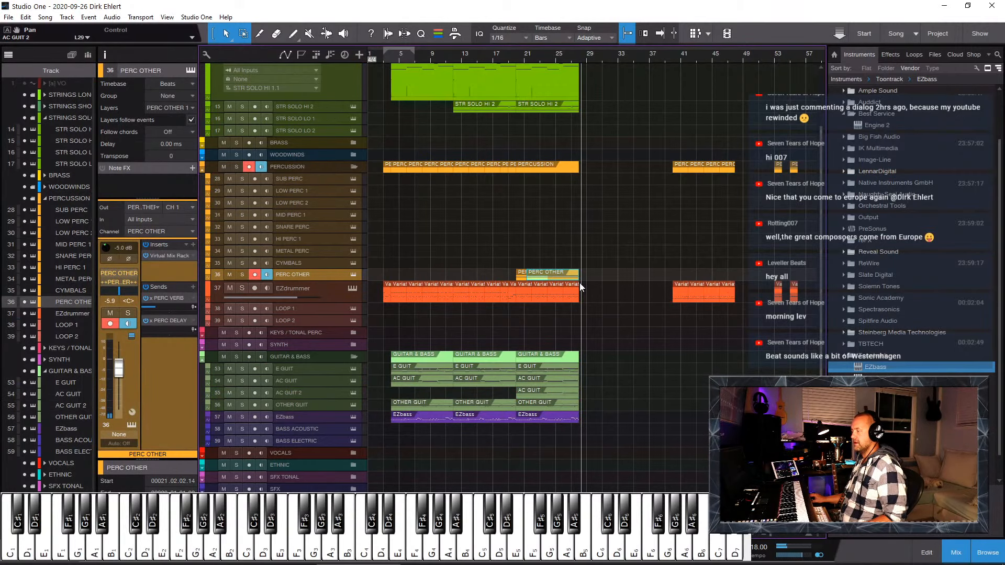
left_click(510, 61)
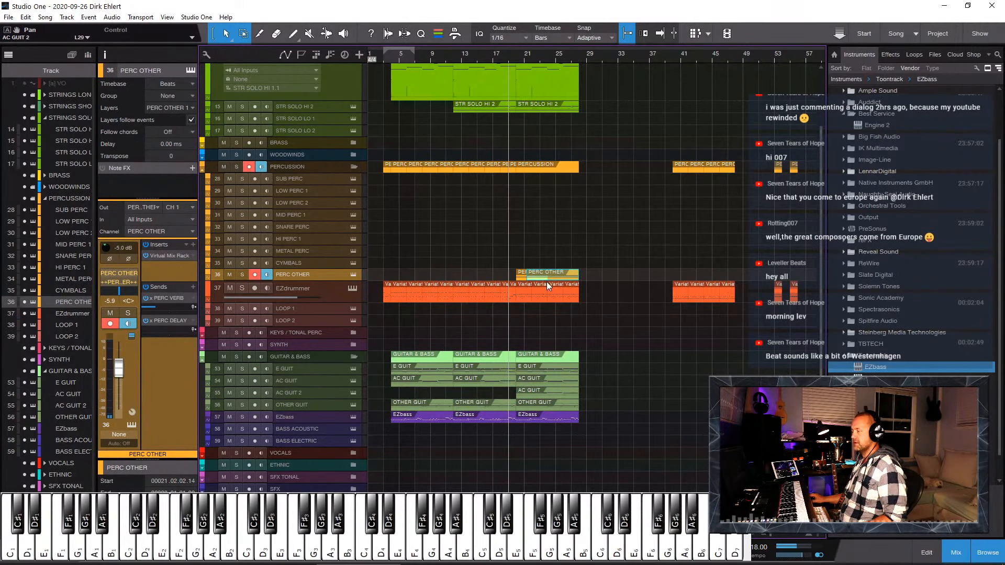
Step: Merge the overlapping PERC OTHER events into a single part starting at bar 20
key("4")
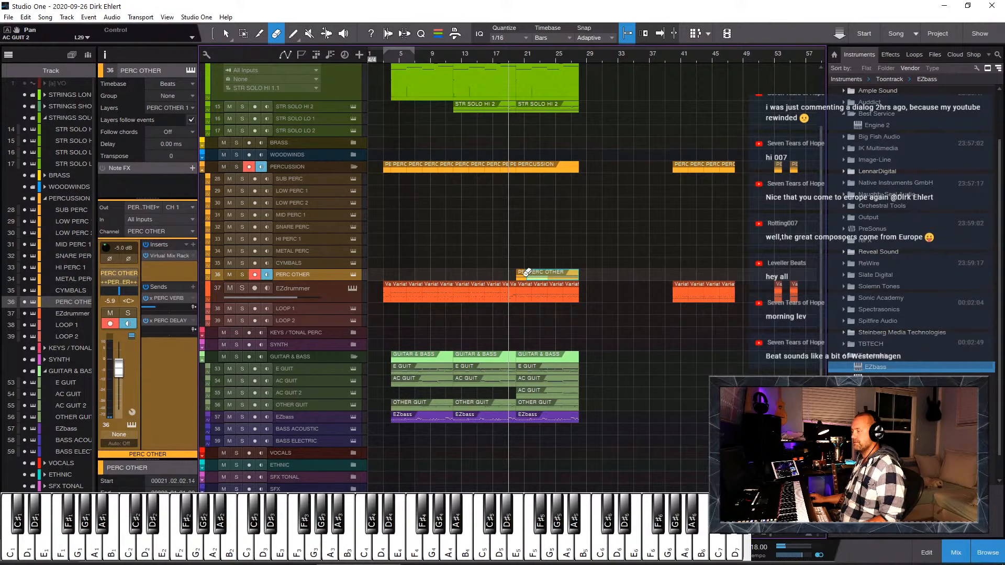
key("3")
key("2")
key("6")
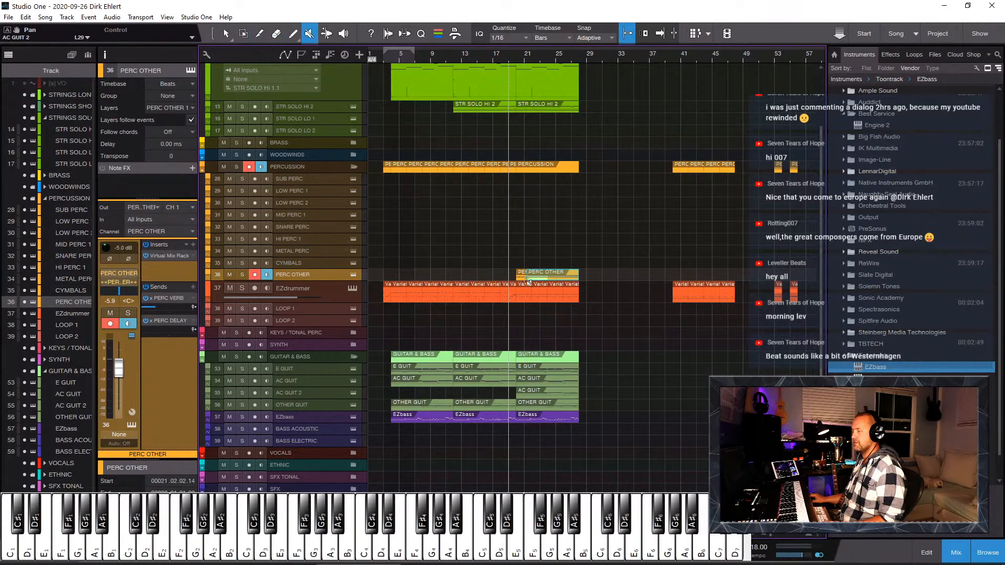
key("7")
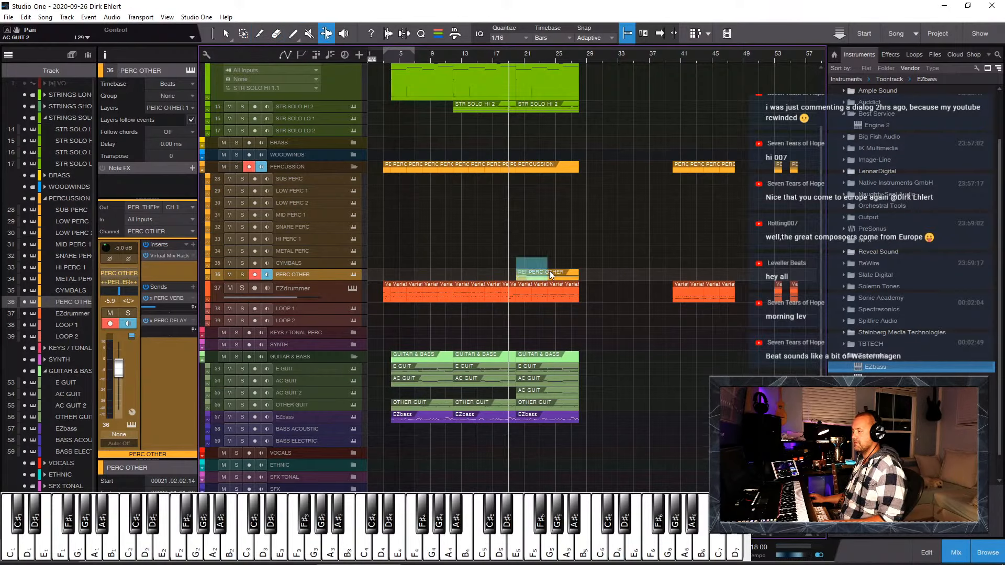
right_click(542, 270)
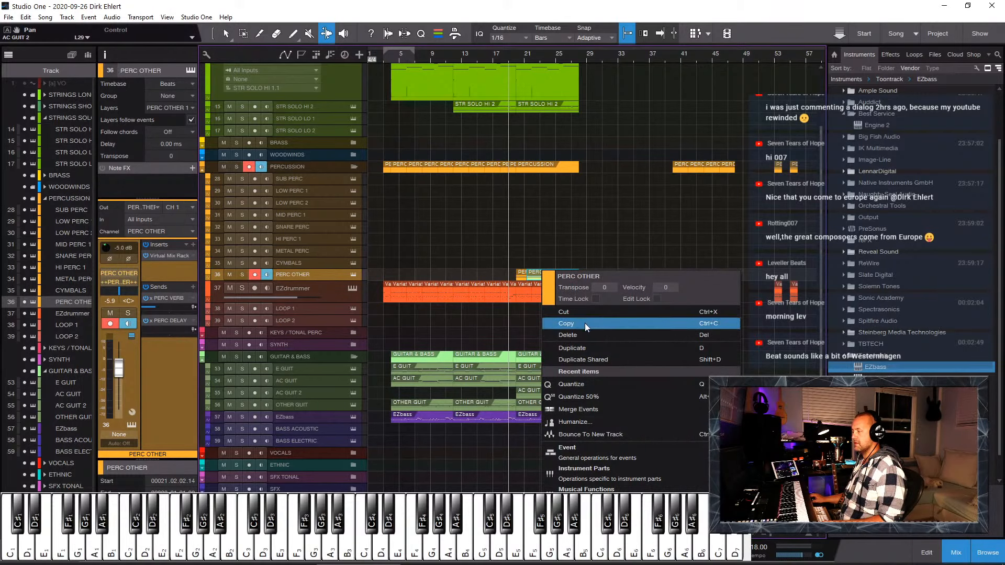
left_click(599, 409)
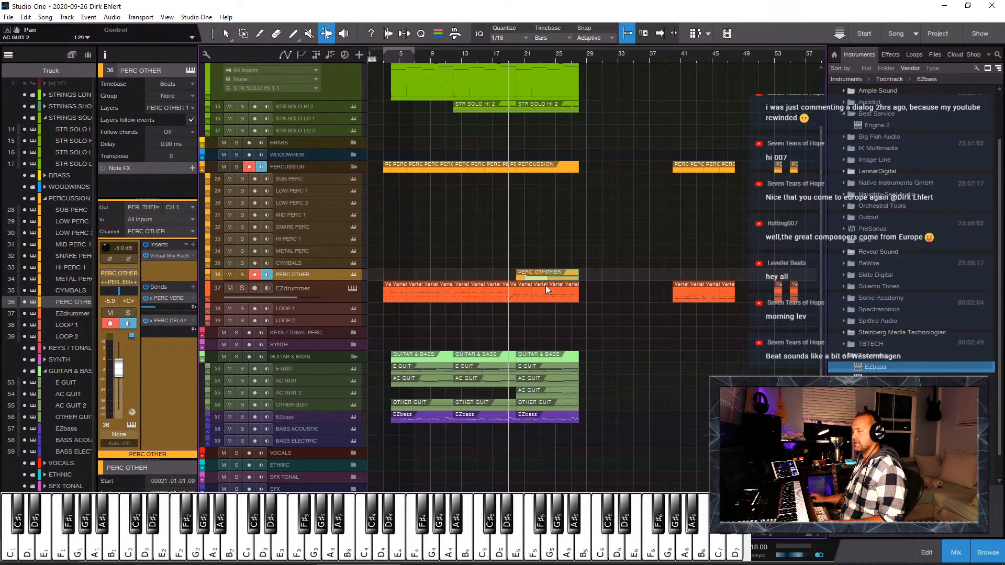
key("1")
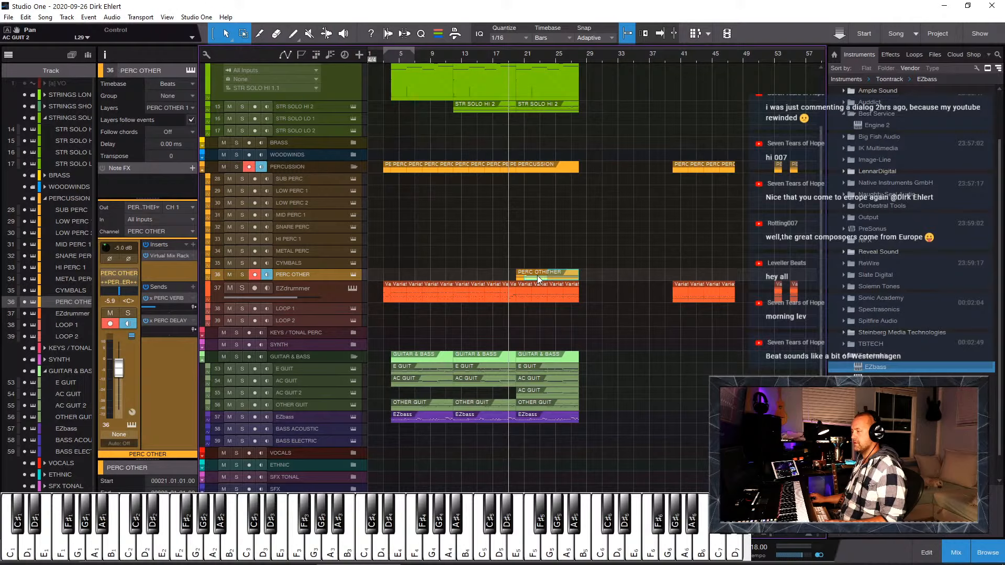
right_click(557, 278)
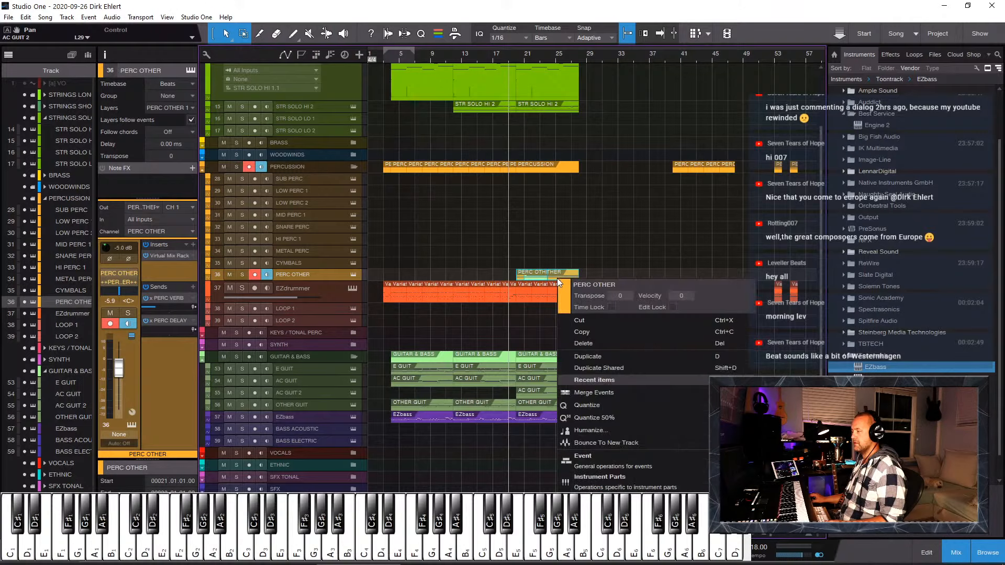
left_click(614, 396)
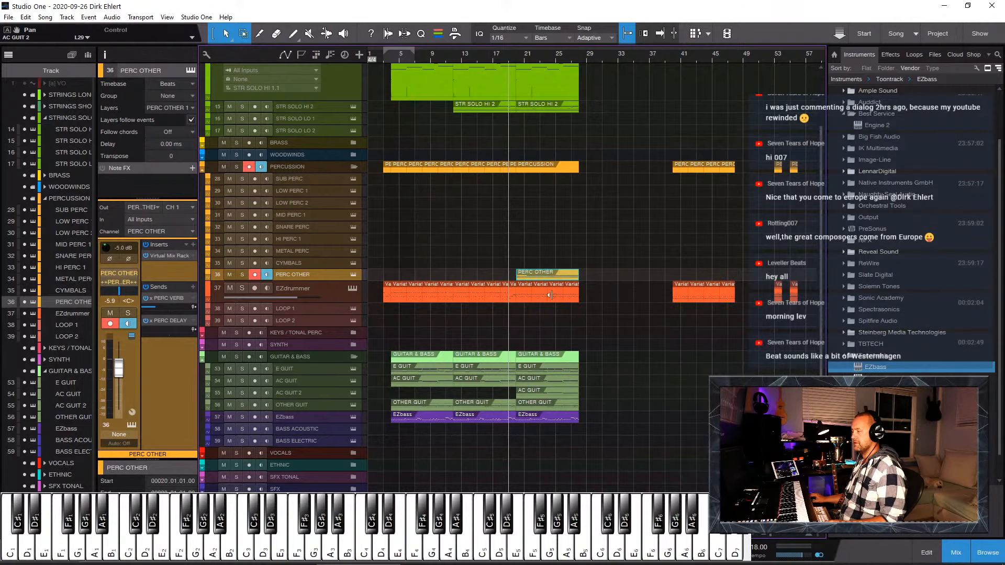
Step: Delete the row of D3 notes from the merged PERC OTHER part and close the note editor
double_click(542, 273)
scroll(607, 430, "down", 3)
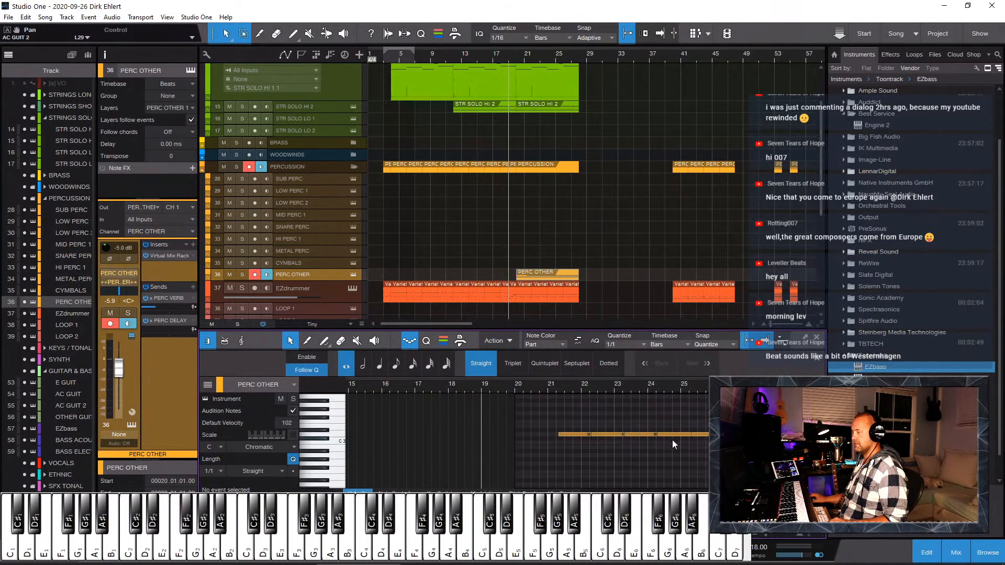
scroll(674, 442, "down", 3)
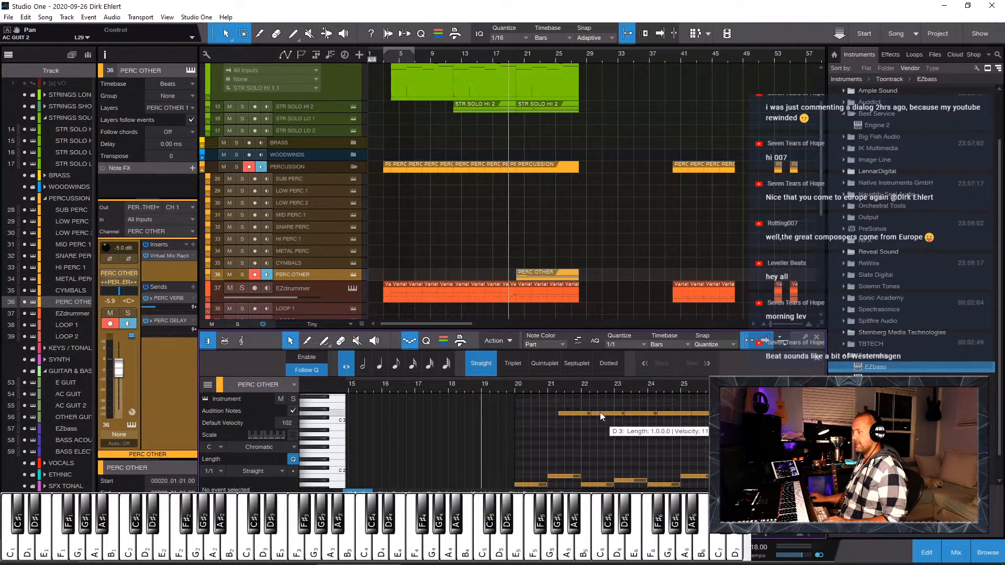
left_click_drag(548, 407, 775, 441)
key("Delete")
scroll(774, 441, "down", 3)
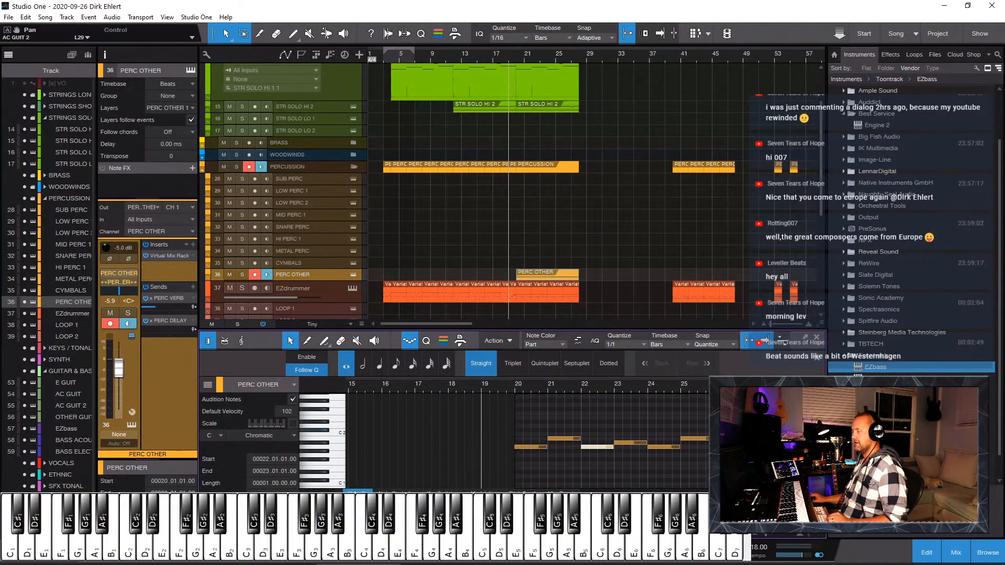
key("F2")
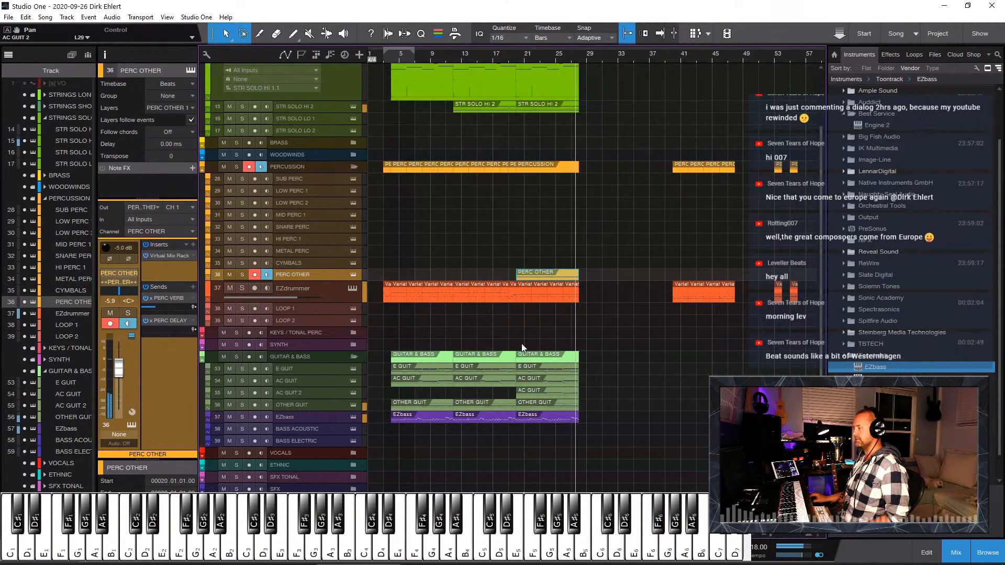
Step: Check the EZbass notes around bars 26 and 27 in the part starting at bar 20, and close the note editor
double_click(562, 416)
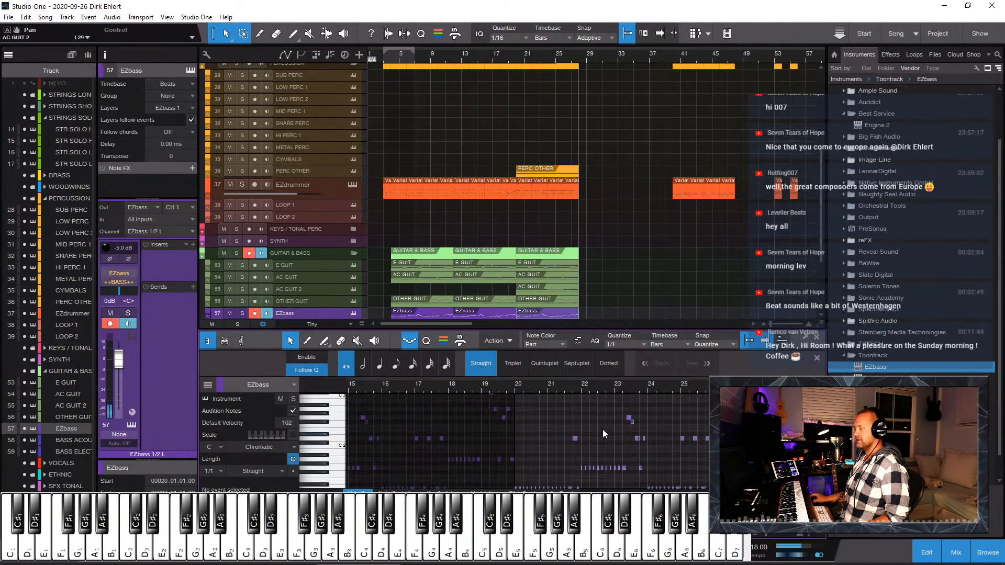
scroll(562, 425, "up", 2)
left_click(767, 460)
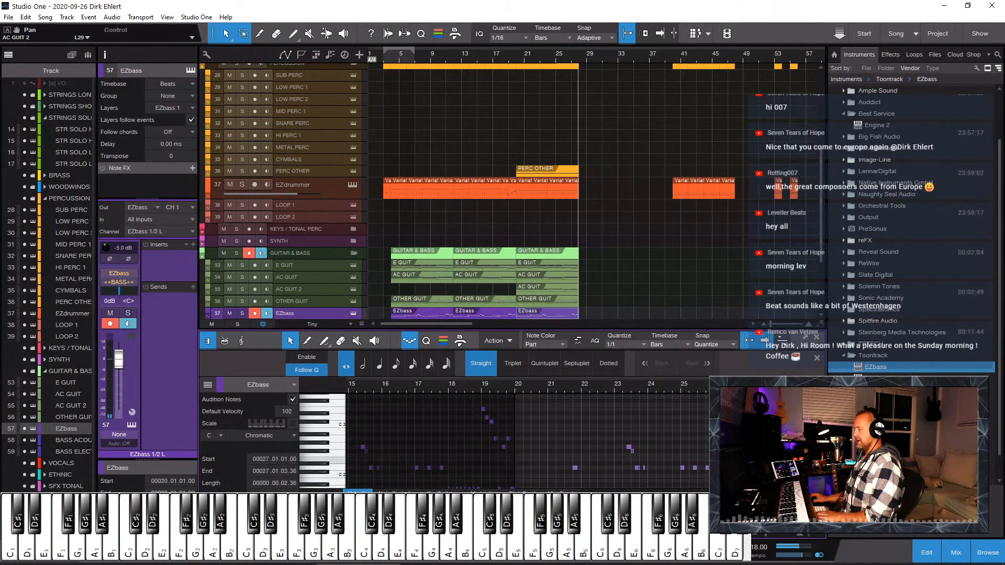
scroll(767, 448, "down", 5)
left_click(759, 435)
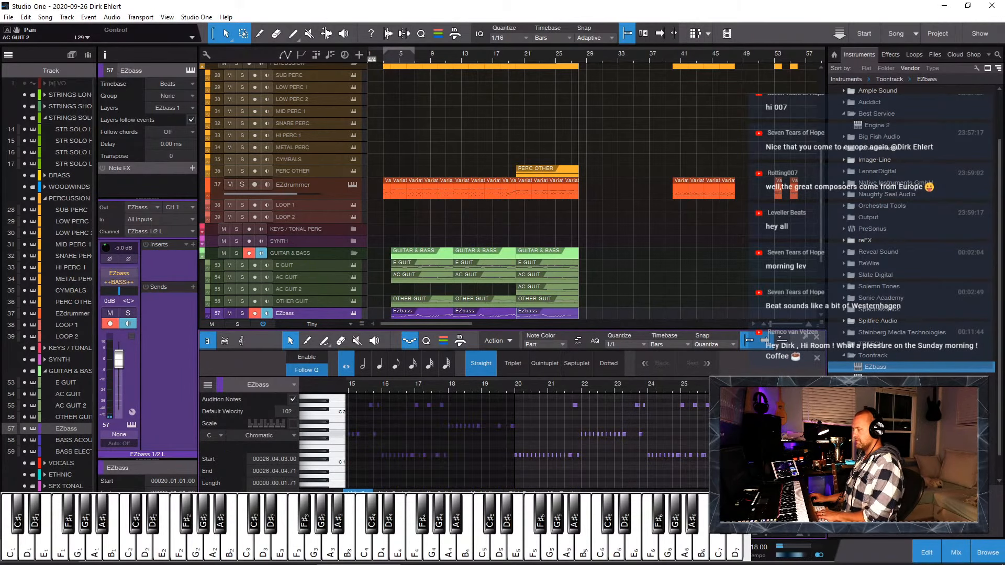
left_click(751, 434)
key("F2")
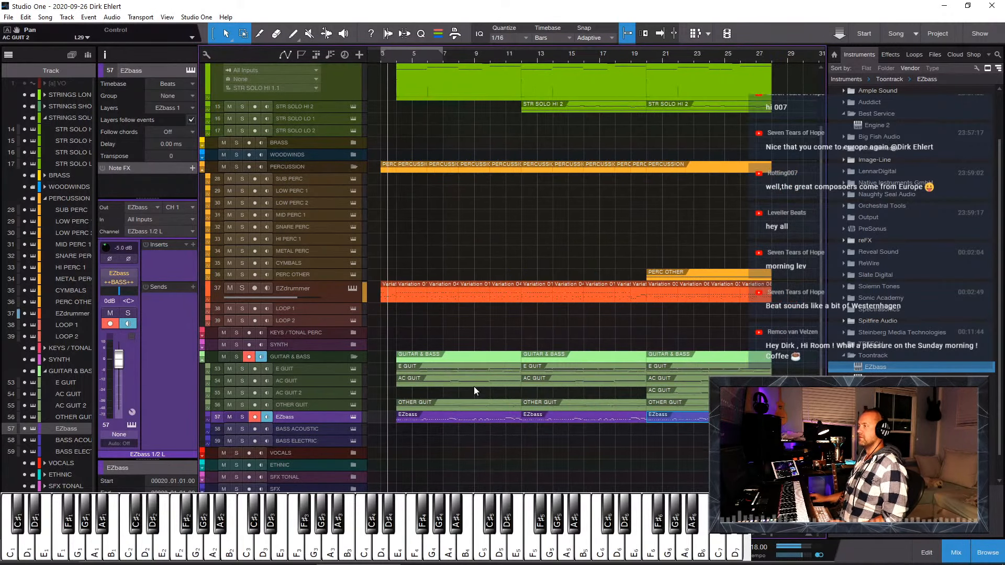
Step: Move the first two spare EZdrummer variations from bar 40 to bar 28 and duplicate the bar 20–28 guitar and bass parts to bar 28
key("e")
key("w")
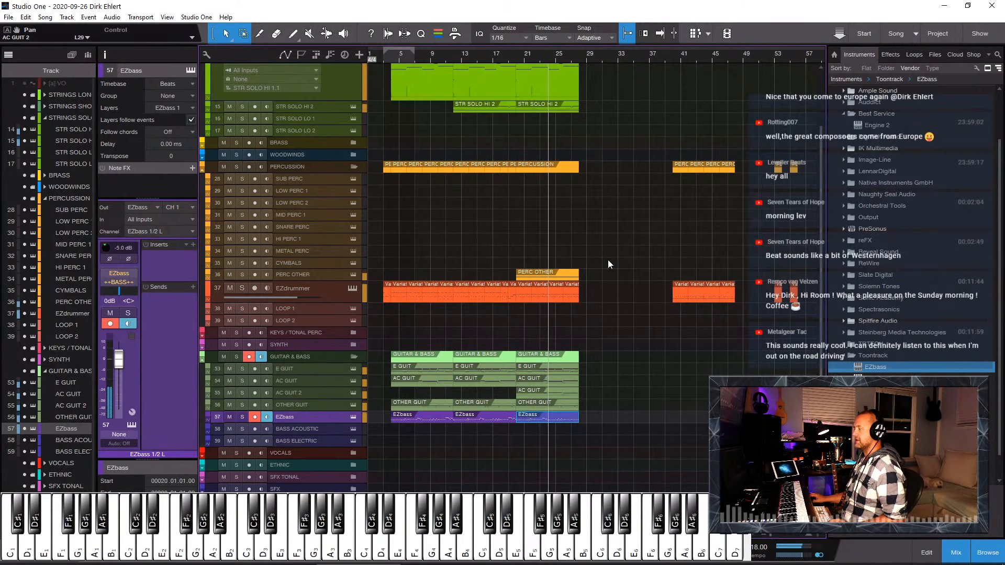
left_click_drag(632, 298, 592, 291)
left_click_drag(523, 327, 598, 420)
key("d")
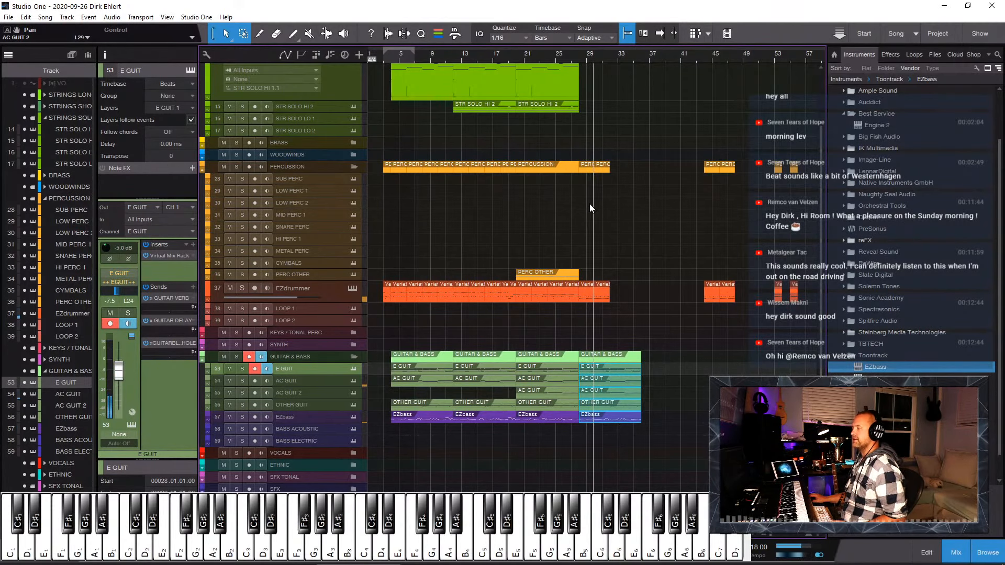
Step: Move the remaining two EZdrummer variations from bar 44 to bar 32
key("e")
key("w")
left_click_drag(681, 269, 620, 301)
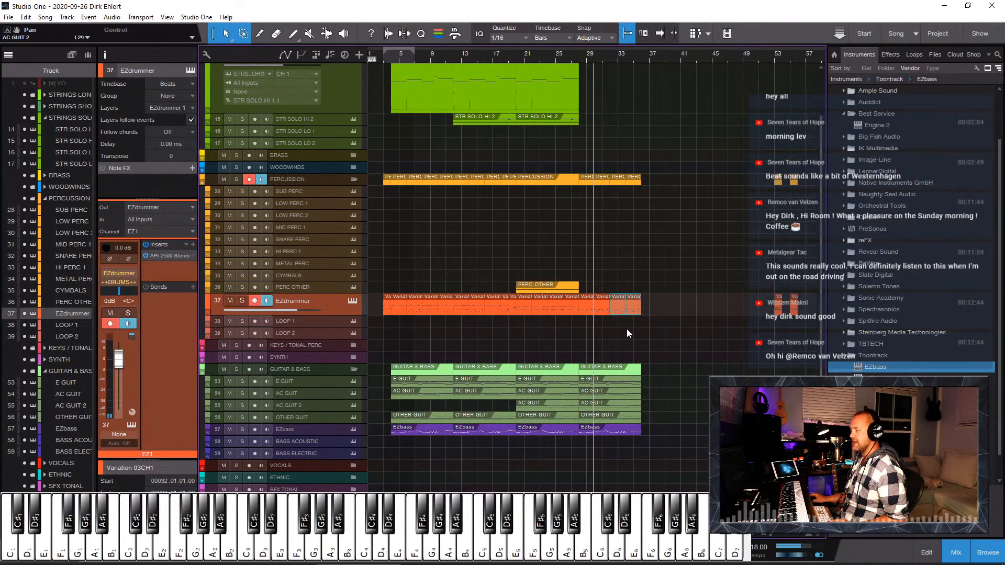
scroll(603, 406, "down", 1)
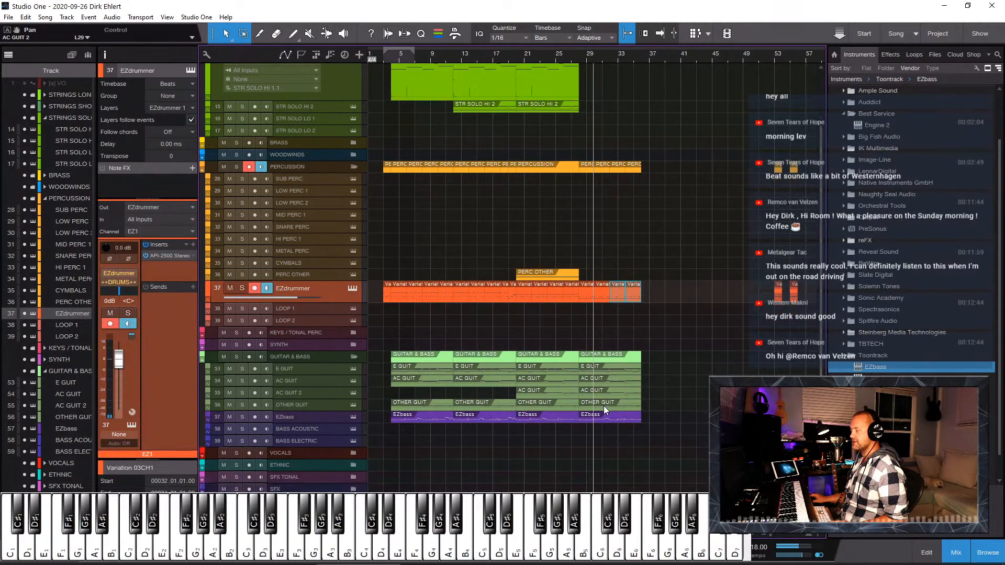
Step: Examine the notes of the duplicated E GUIT part at bar 28 and close the note editor
double_click(593, 370)
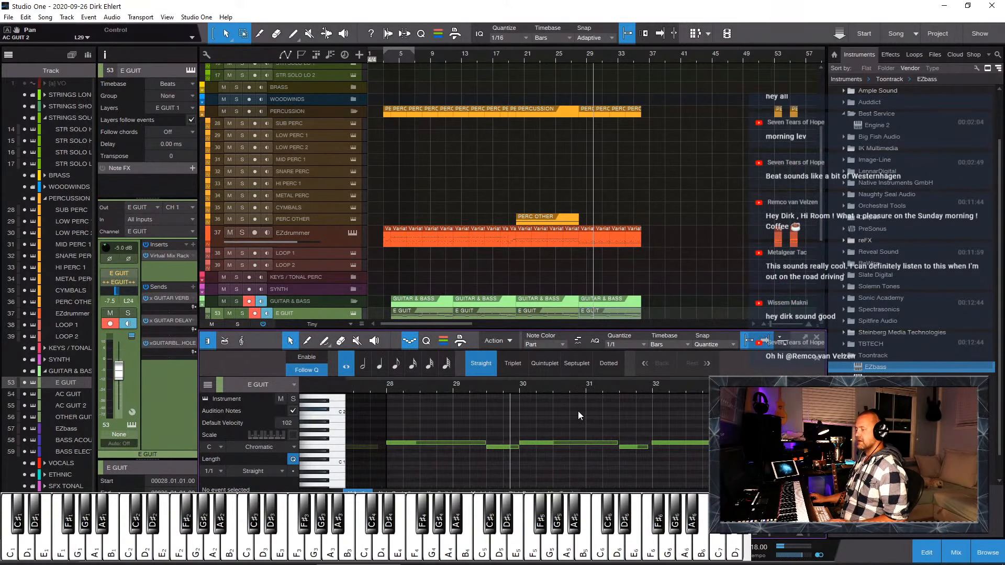
scroll(520, 432, "up", 1)
key("F2")
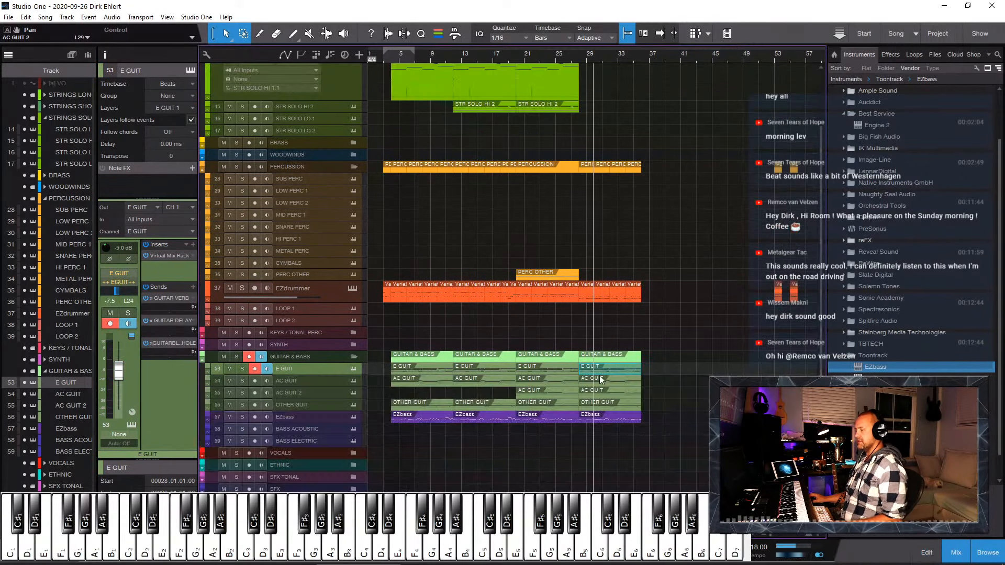
Step: Split the two long chord notes of the duplicated AC GUIT part at bar 30
double_click(593, 378)
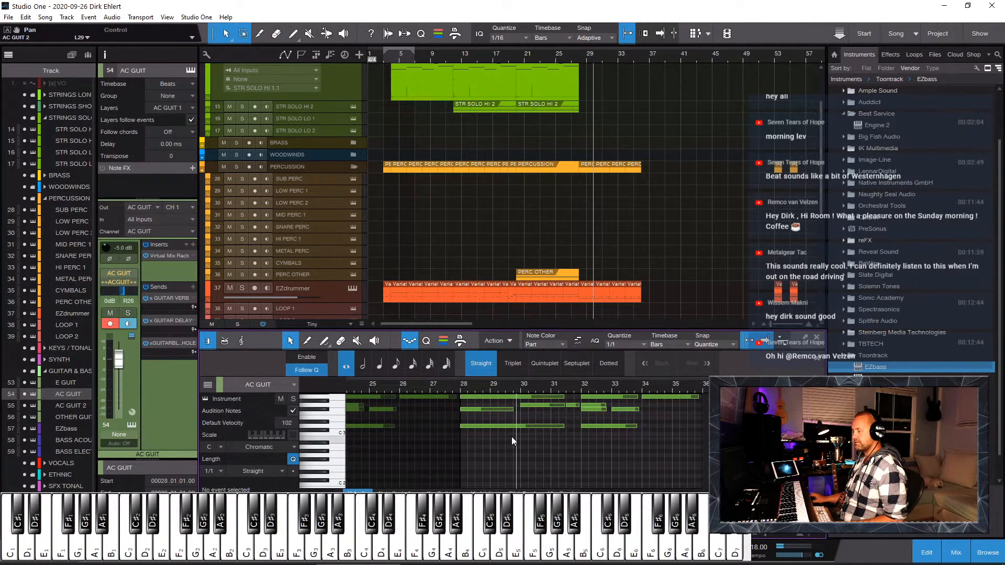
key("e")
scroll(615, 436, "left", 3)
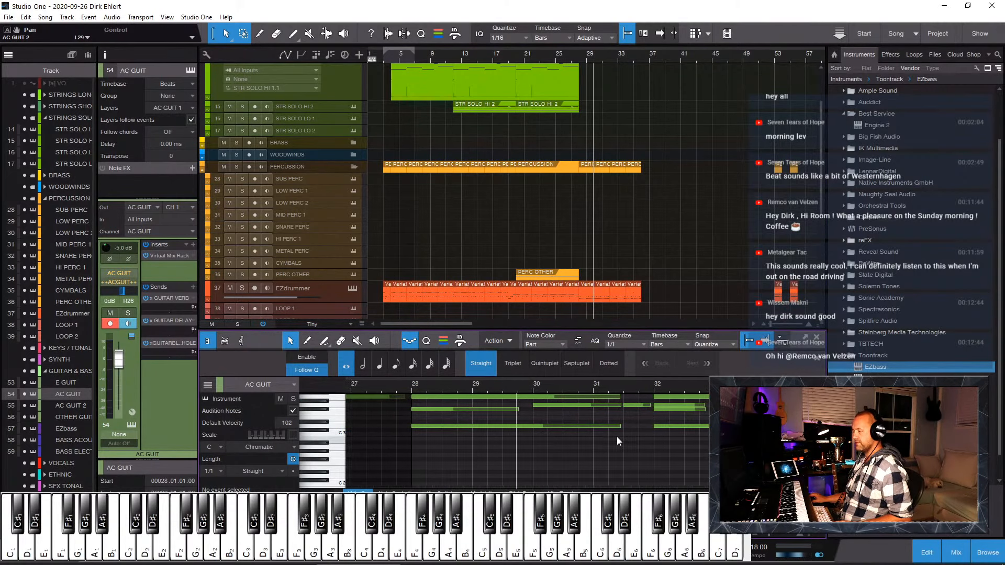
scroll(616, 435, "up", 1)
scroll(600, 439, "up", 1)
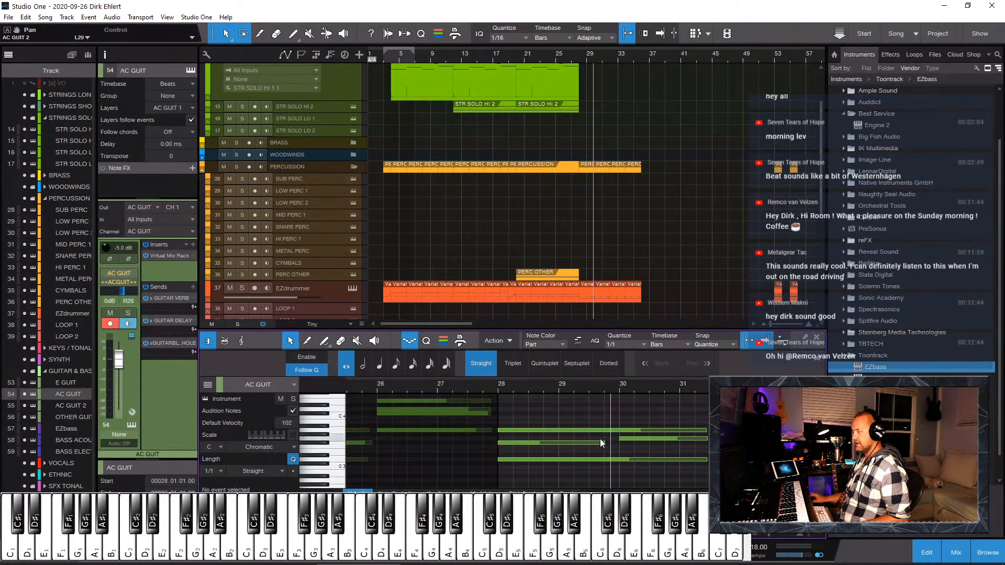
left_click_drag(533, 419, 558, 488)
left_click(624, 430)
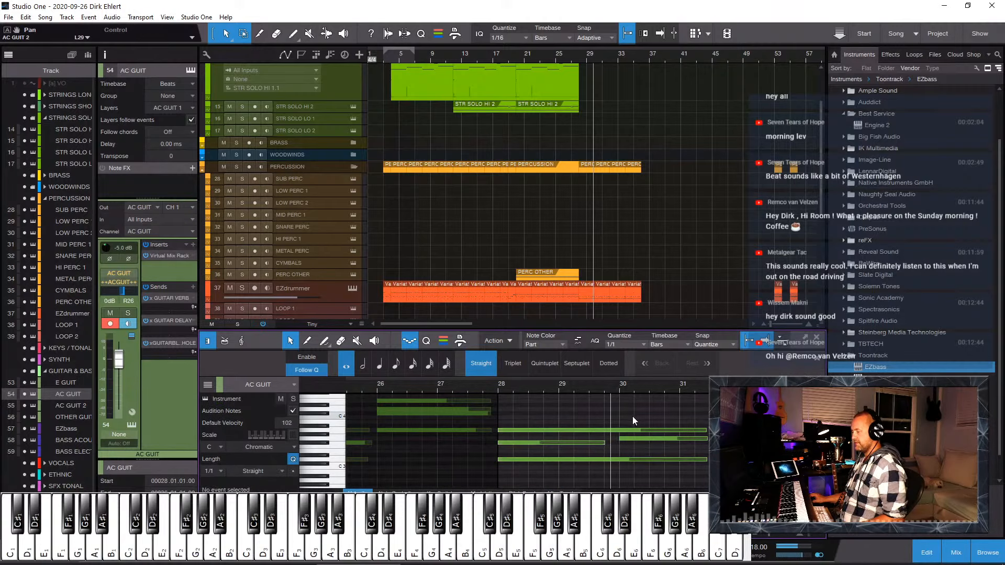
key("3")
left_click(620, 429)
left_click(621, 459)
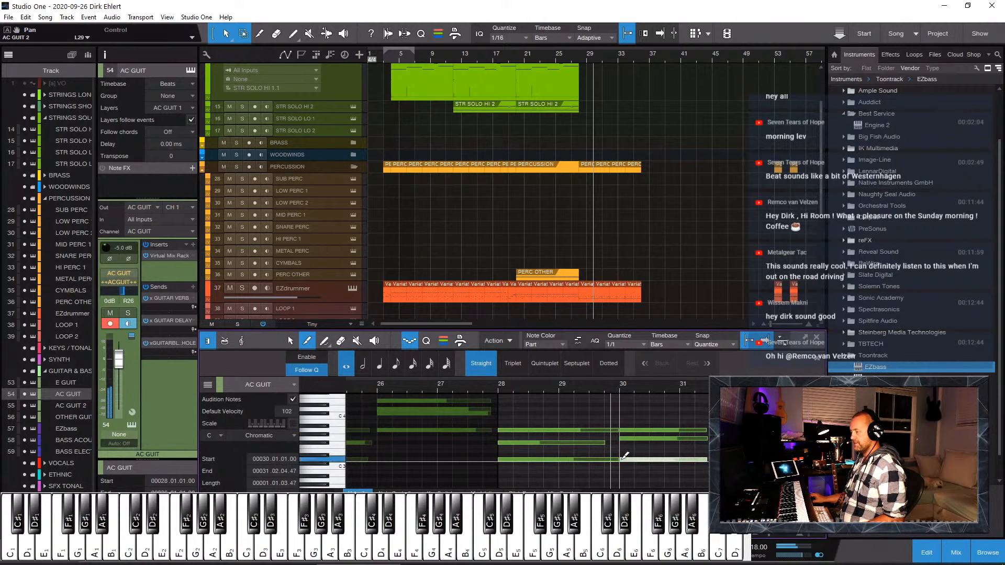
Step: Transpose the AC GUIT chord at bar 28 upward with its C# 4 note a semitone higher, and audition it soloed
key("1")
left_click_drag(577, 417, 545, 431)
left_click(545, 430)
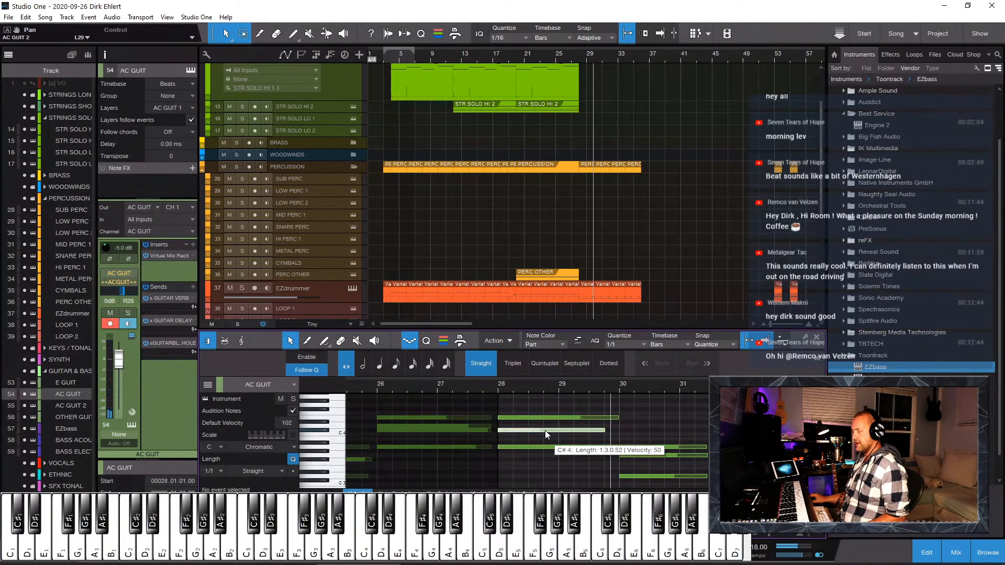
key("s")
left_click(498, 388)
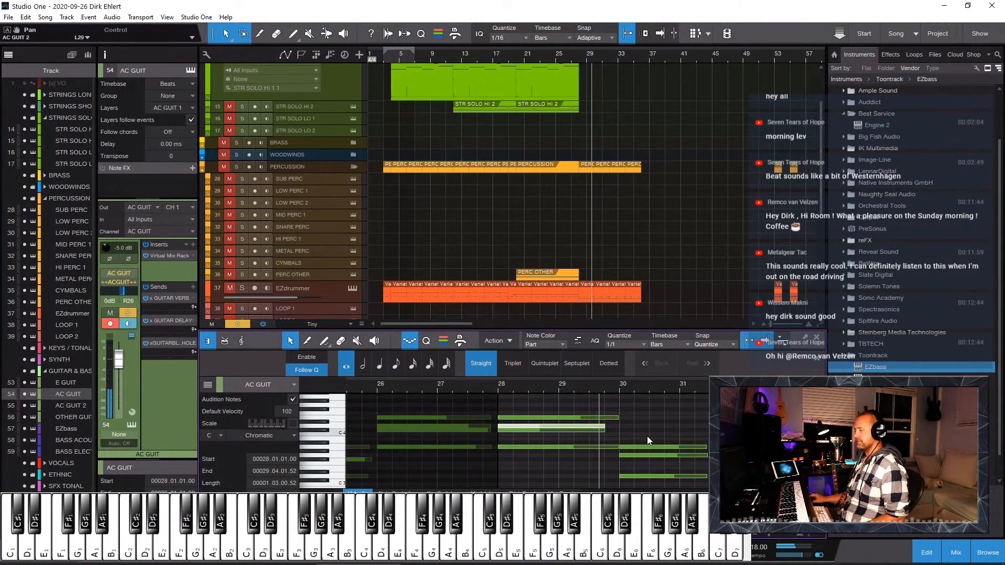
Step: Transpose the AC GUIT chord at bar 30 up seven semitones
scroll(651, 425, "down", 2)
left_click_drag(643, 412, 667, 482)
key("Up")
key("Up")
key("Up")
key("Up")
key("Up")
key("Up")
key("Up")
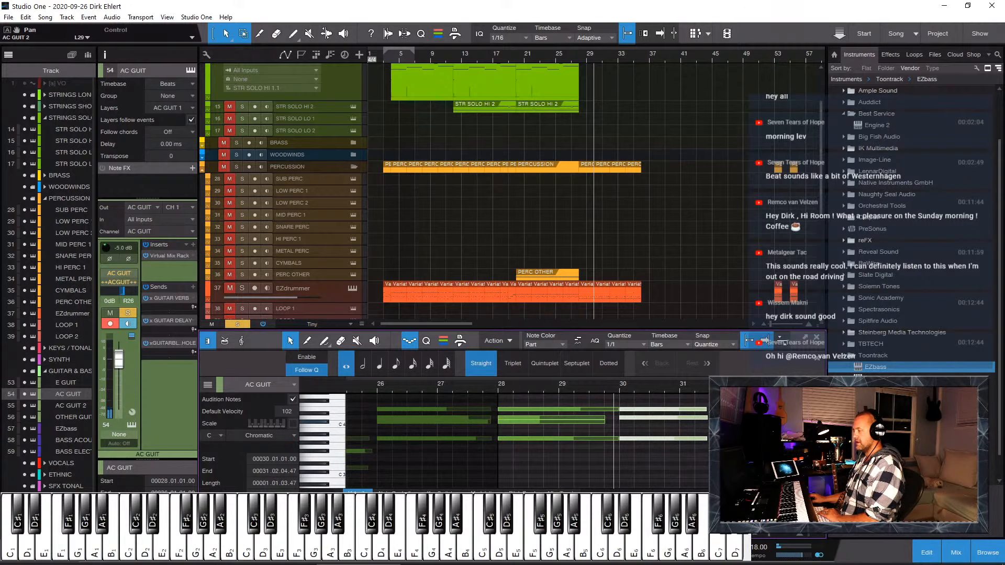
Step: Raise the lowest note of the bar 30 chord to B 3, copy it down to F# 3, and play from bar 28
left_click(691, 435)
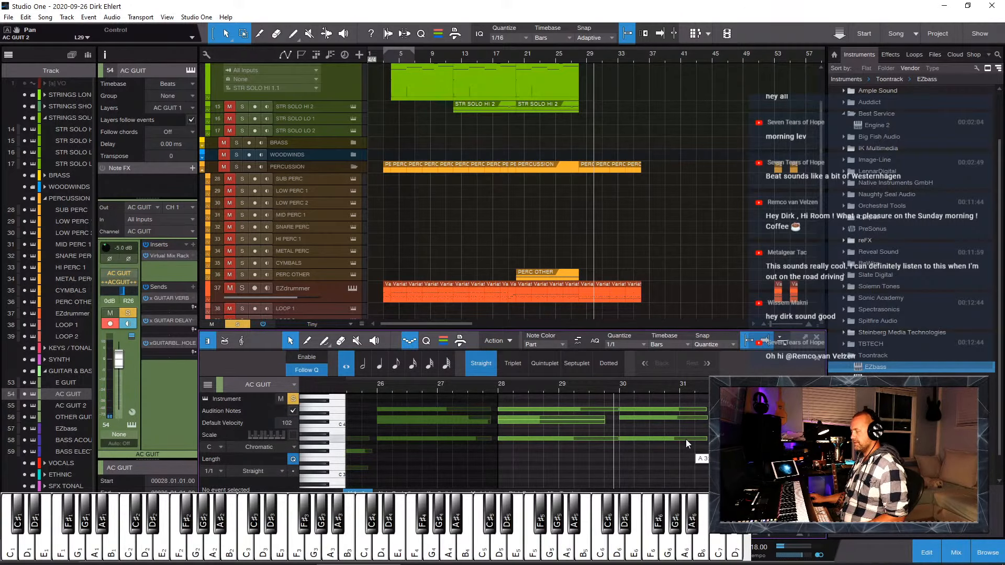
left_click(685, 439)
key("Up")
key("Up")
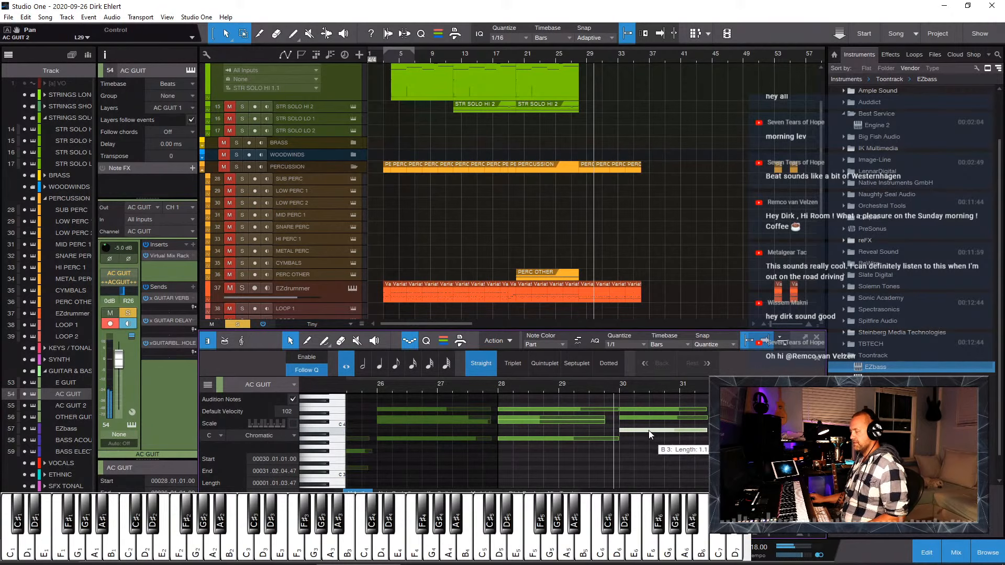
left_click_drag(648, 430, 649, 451)
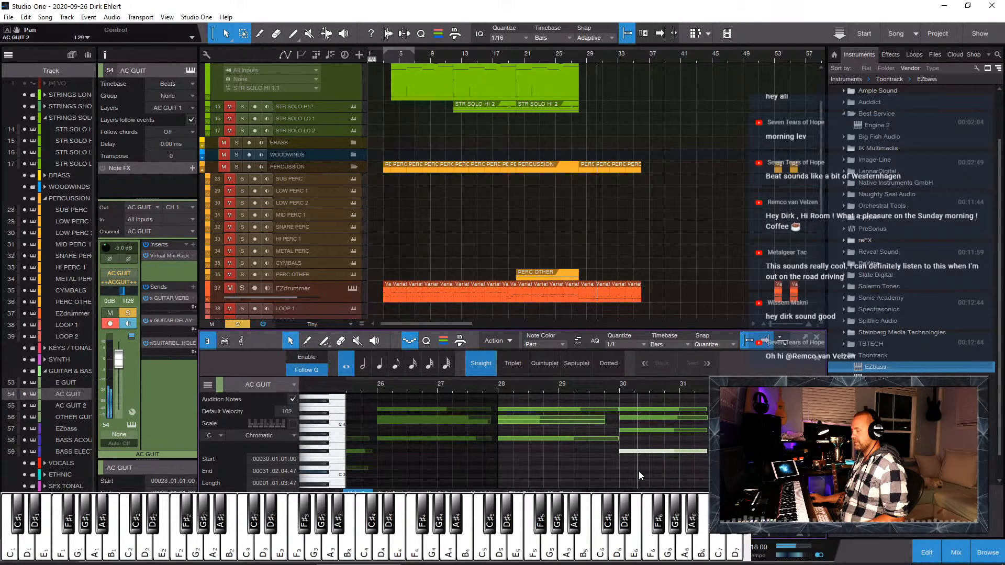
left_click(504, 389)
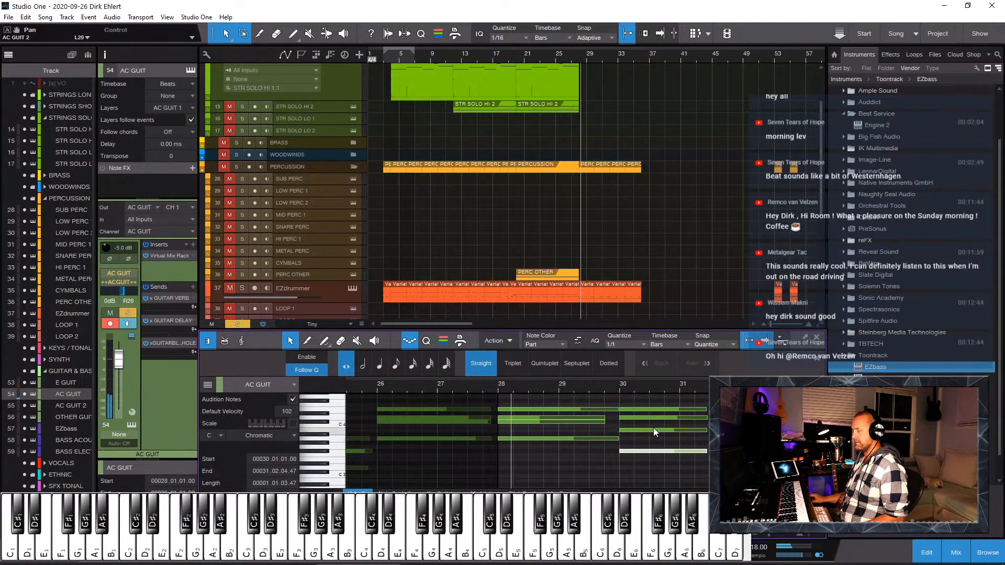
Step: Invert the bar 30 chord by lowering E 4, D 4 and B 3 an octave and raising the whole chord an octave
left_click(640, 409)
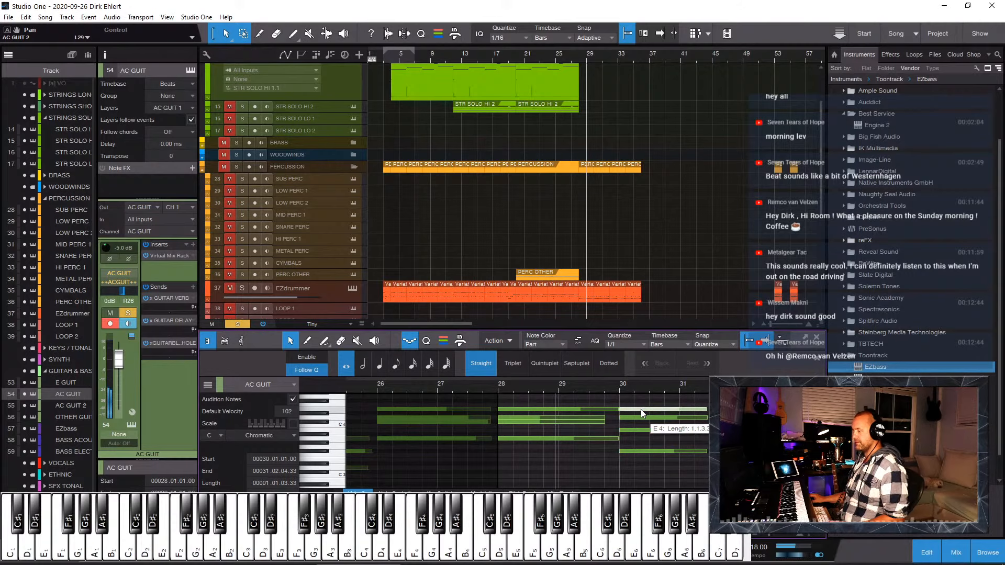
key("shift+Down")
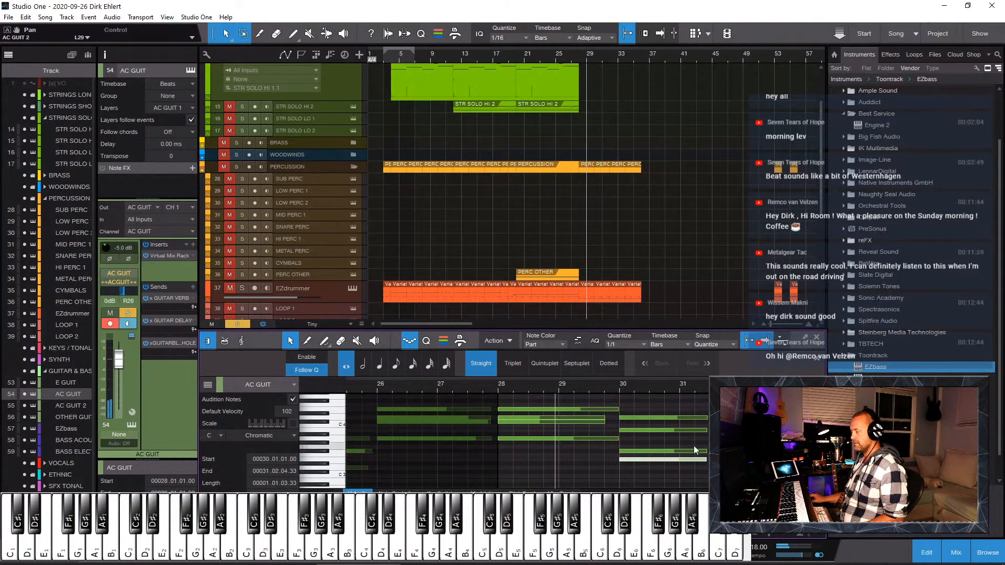
left_click(673, 416)
key("shift+Down")
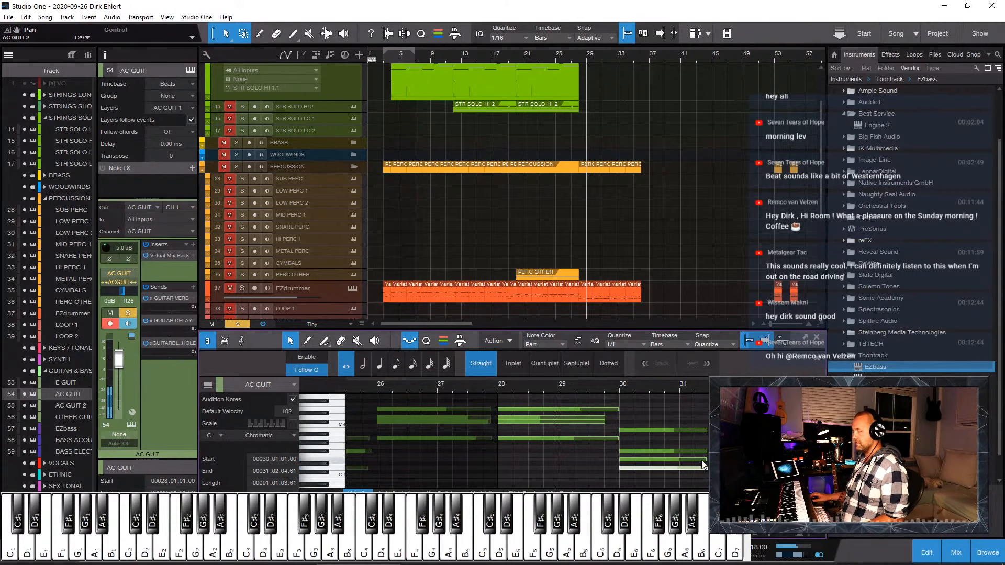
left_click(684, 433)
key("shift+Down")
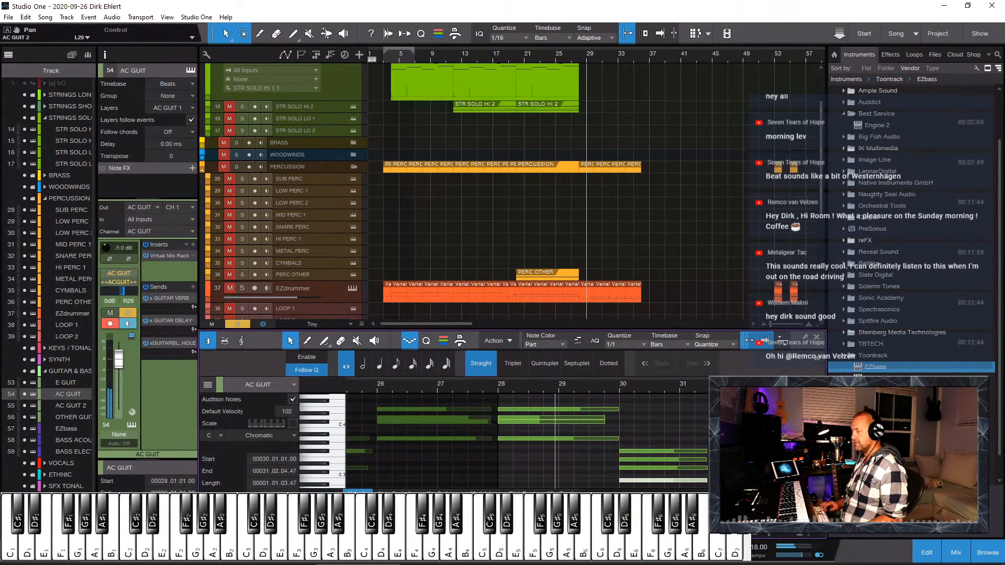
key("shift+Up")
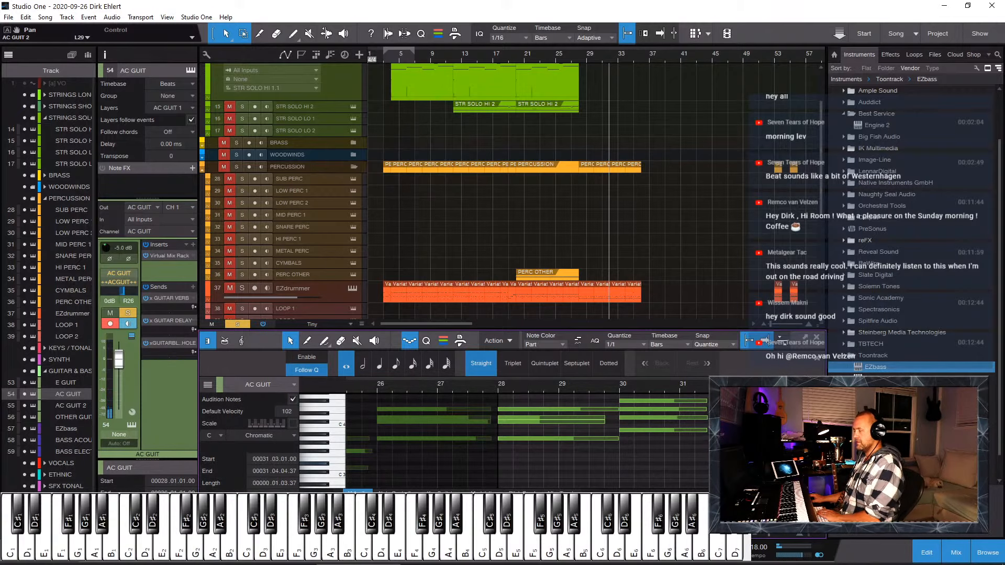
left_click(618, 387)
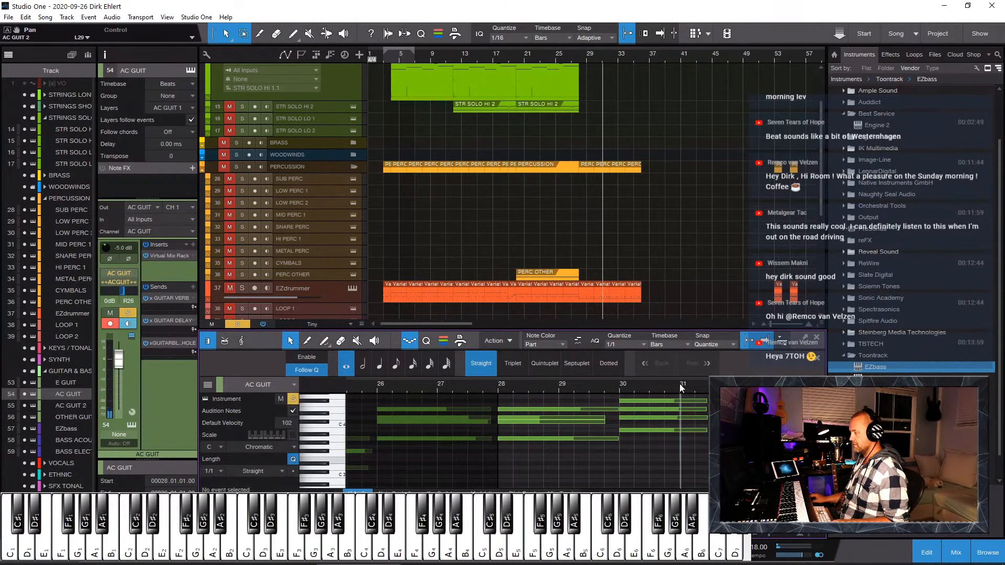
Step: Split all notes of the bar 30 chord at bar 31 and return to the Arrow tool
left_click_drag(688, 459, 683, 407)
key("5")
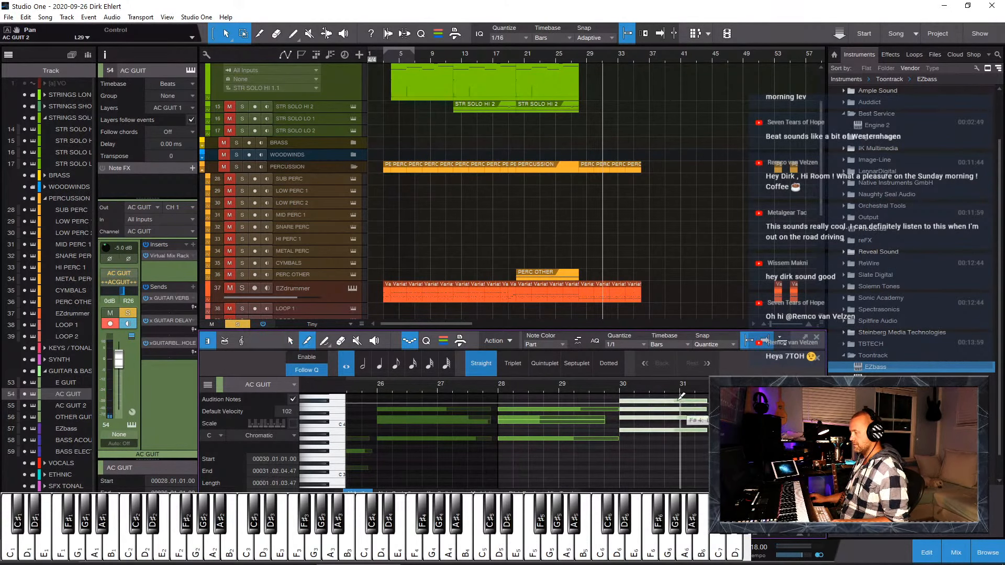
left_click(679, 401)
right_click(699, 417)
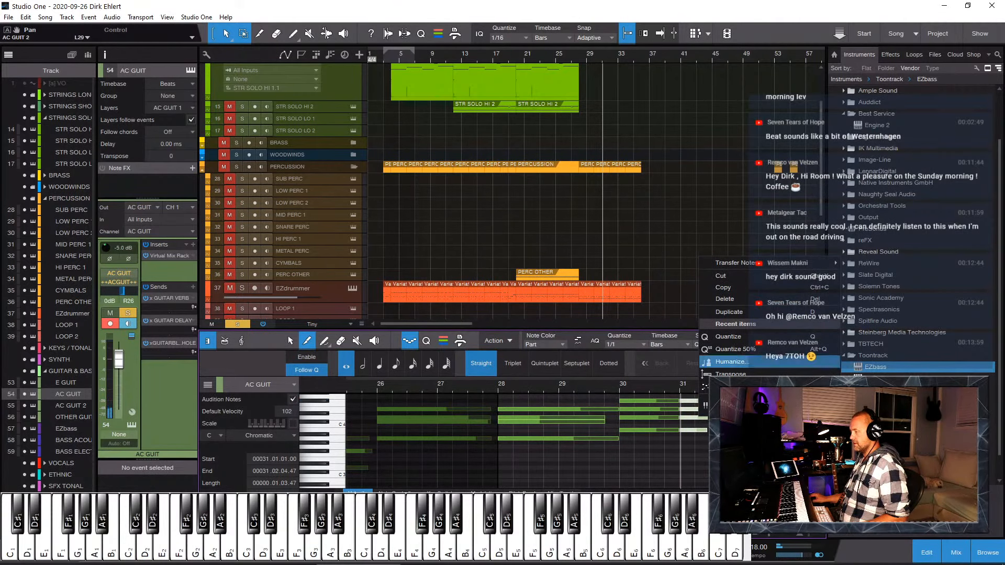
left_click(675, 461)
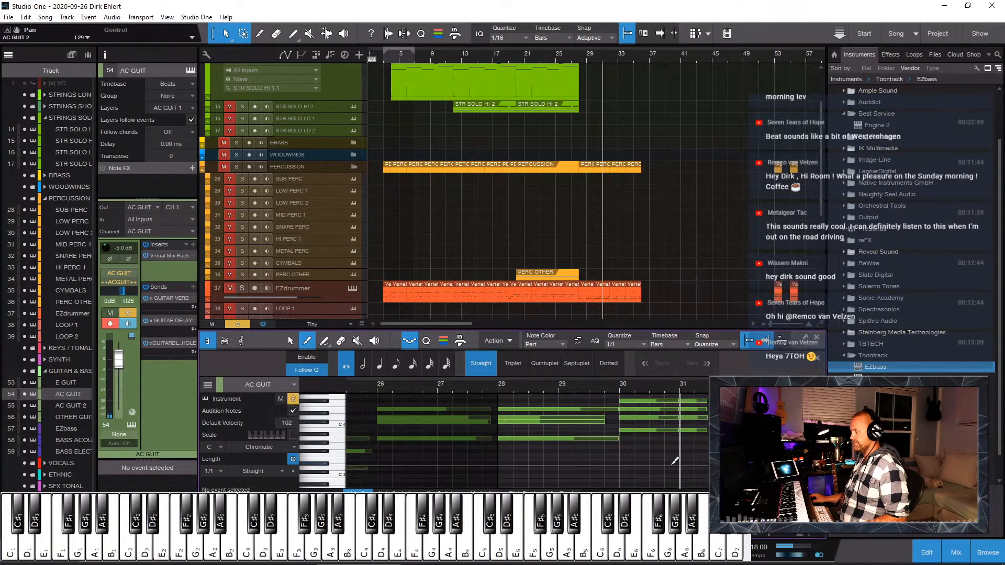
right_click(672, 464)
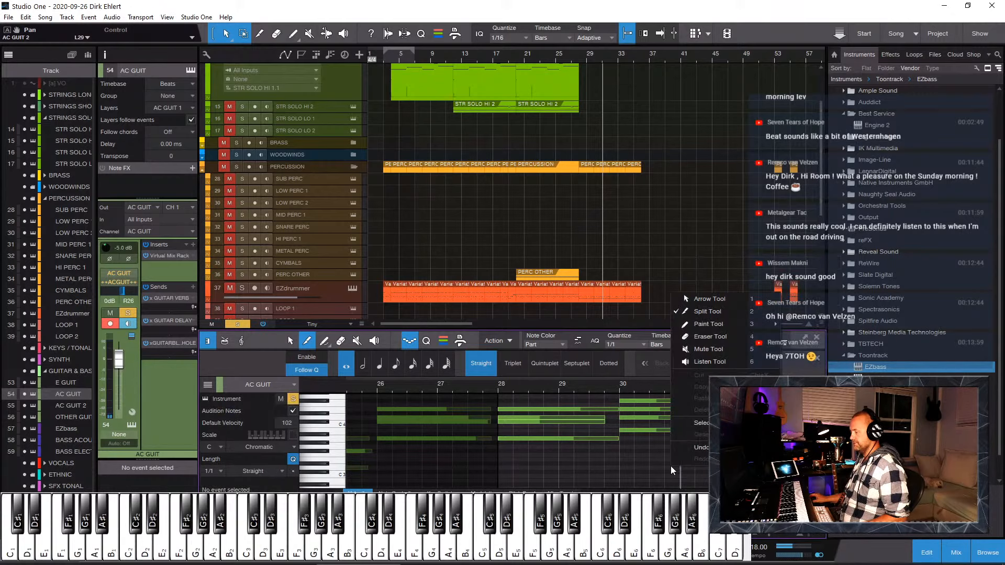
left_click(705, 299)
Step: Delete the E 4 note of the chord after bar 31 and play the soloed AC GUIT part from bar 28
key("Delete")
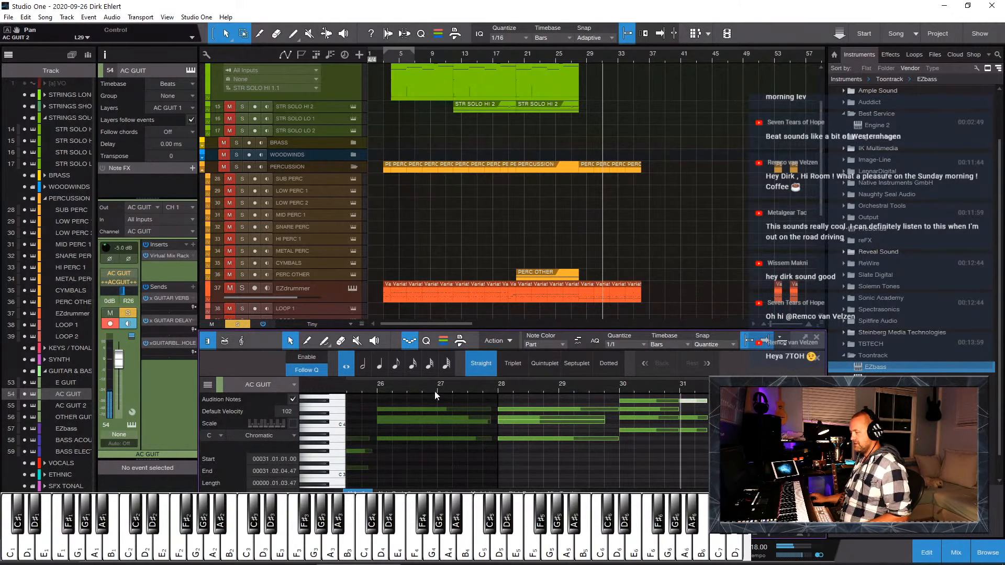
left_click(498, 388)
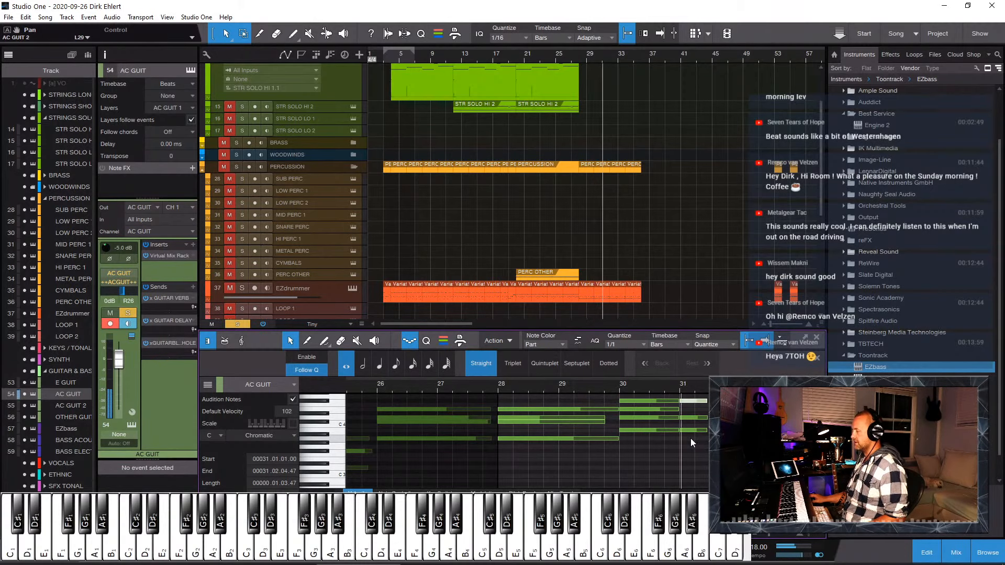
key("w")
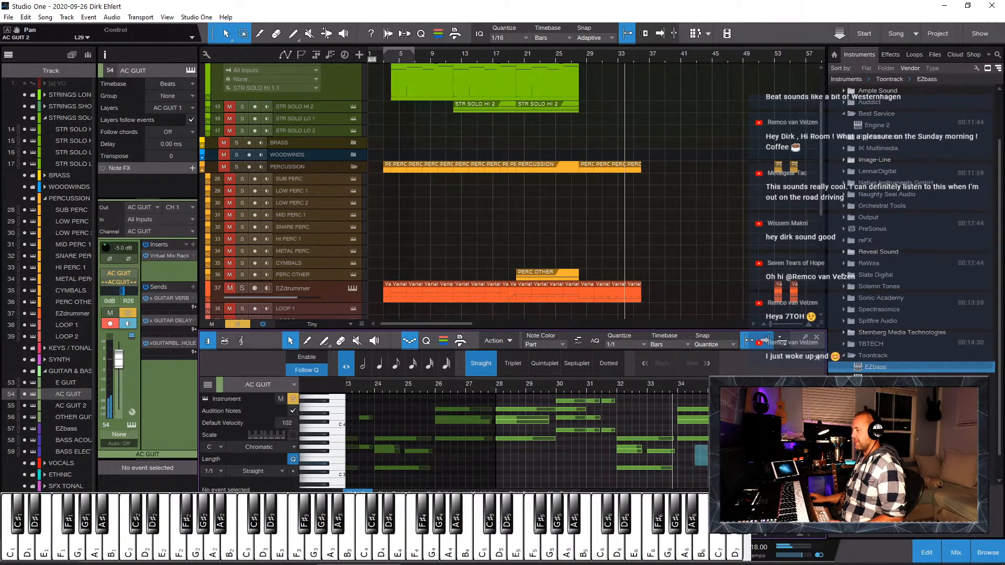
Step: Open the EZbass part that starts at bar 28 and raise its repeated low notes in bars 28–29 to A 1
left_click(686, 434)
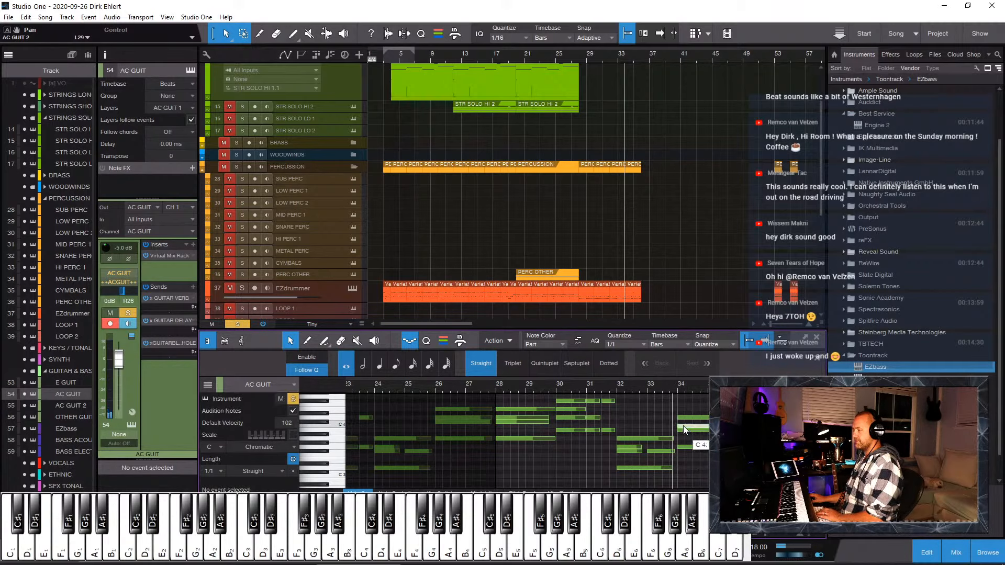
key("F2")
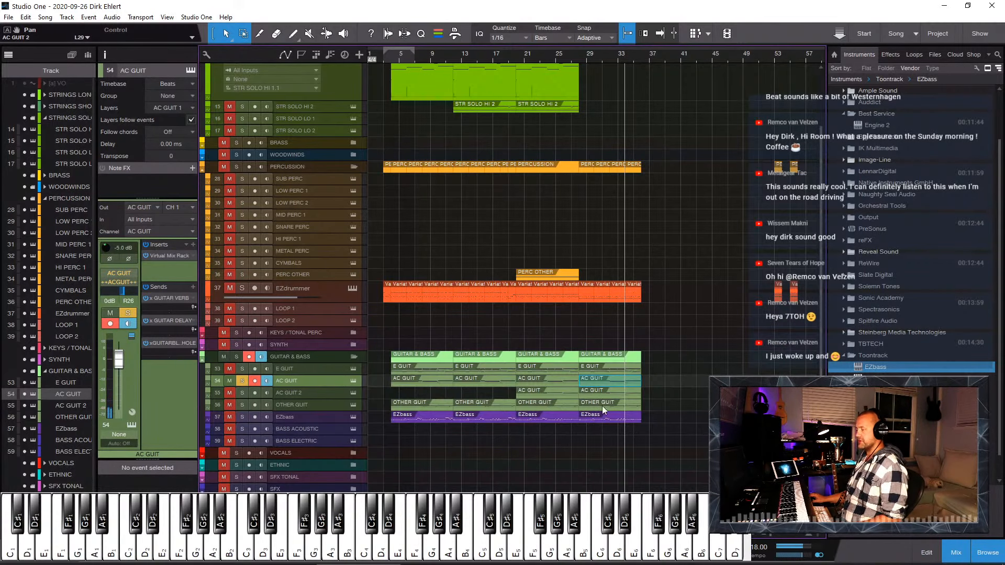
left_click(605, 416)
double_click(604, 416)
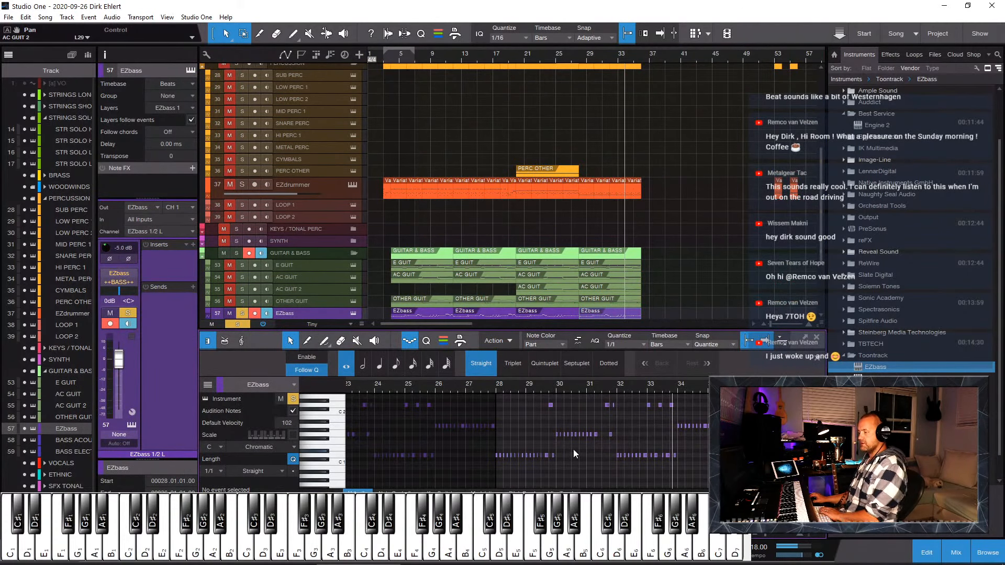
left_click_drag(574, 444, 491, 464)
key("Up")
key("Up")
key("Up")
key("Up")
key("Up")
key("Up")
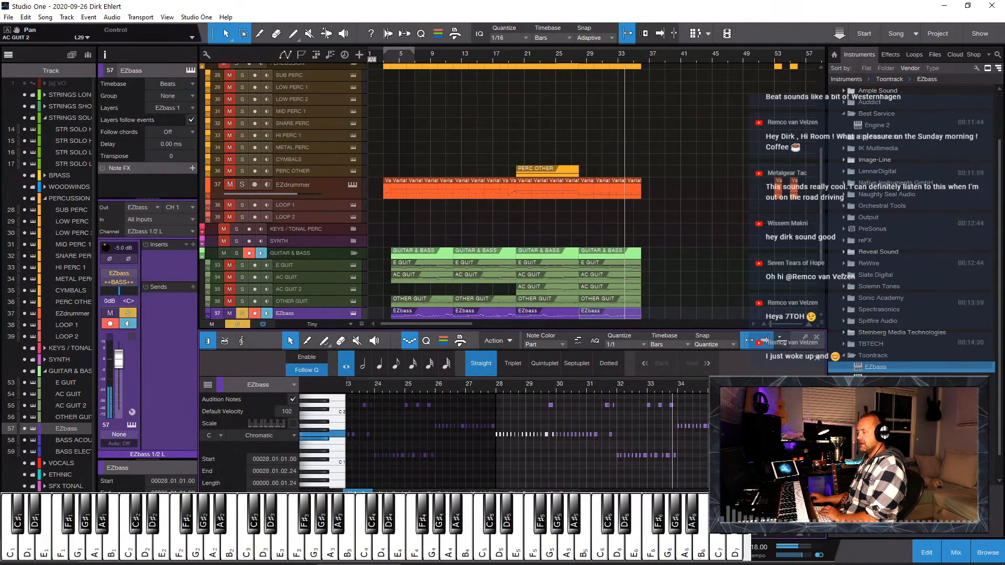
Step: Raise the repeated EZbass notes in bars 30–31 to B 1 and audition the short higher notes in bar 31
left_click_drag(548, 435, 604, 440)
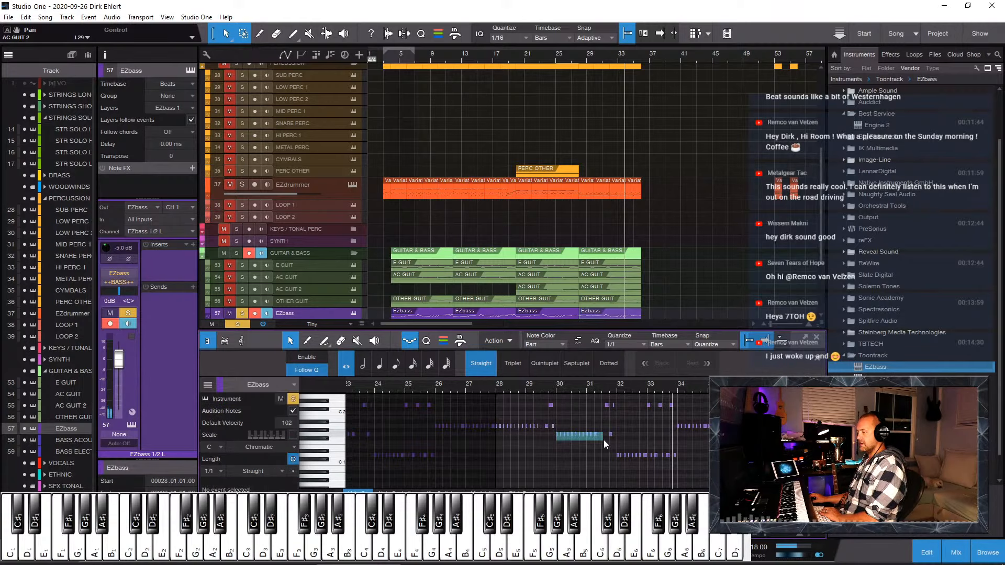
key("Up")
key("Up")
key("Up")
key("Up")
scroll(617, 444, "up", 2)
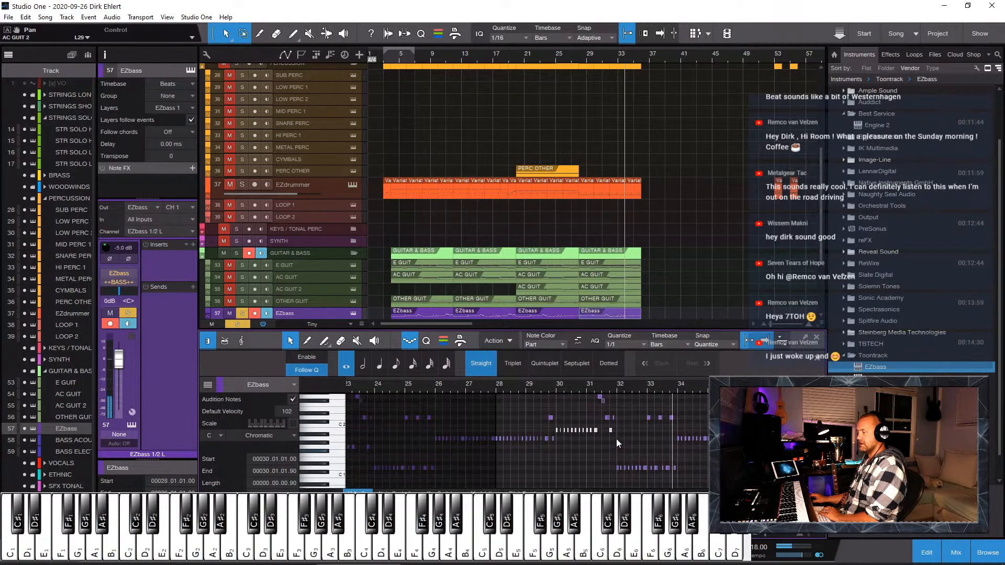
left_click(600, 413)
left_click(604, 422)
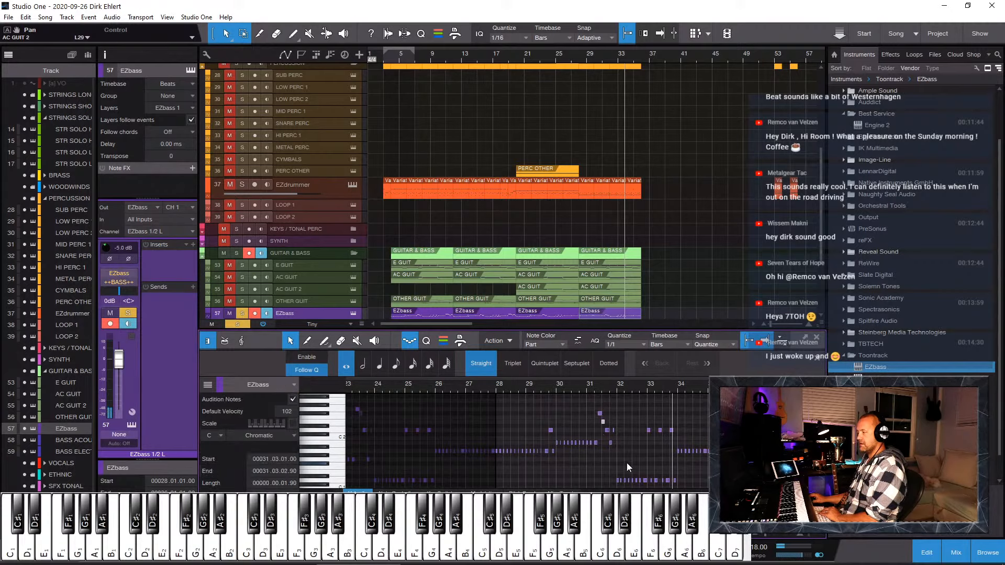
Step: Lower the EZbass notes from bar 34 a whole tone to G 1 and close the note editor
scroll(608, 449, "down", 2)
left_click_drag(586, 448, 636, 460)
left_click_drag(647, 419, 749, 433)
key("Down")
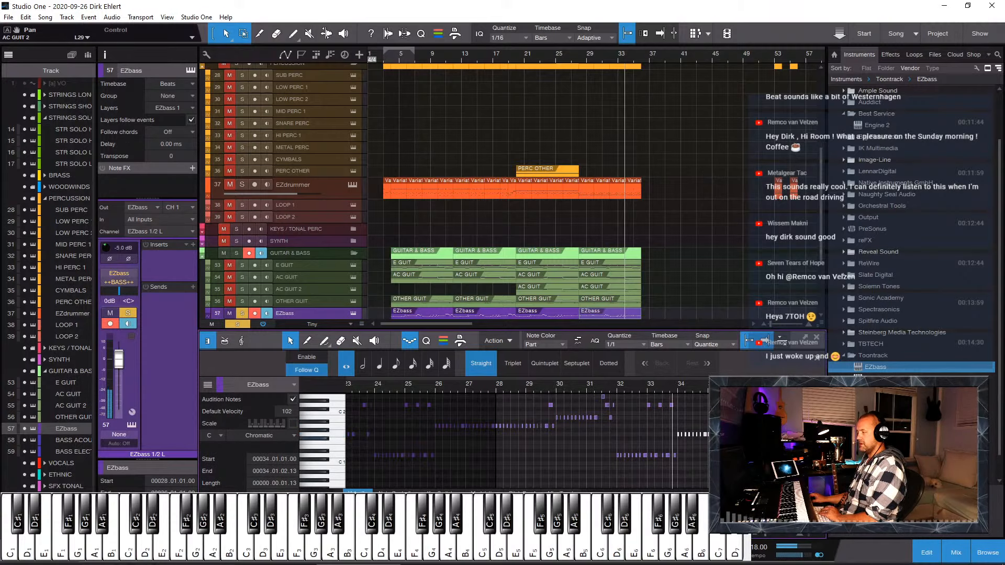
key("F2")
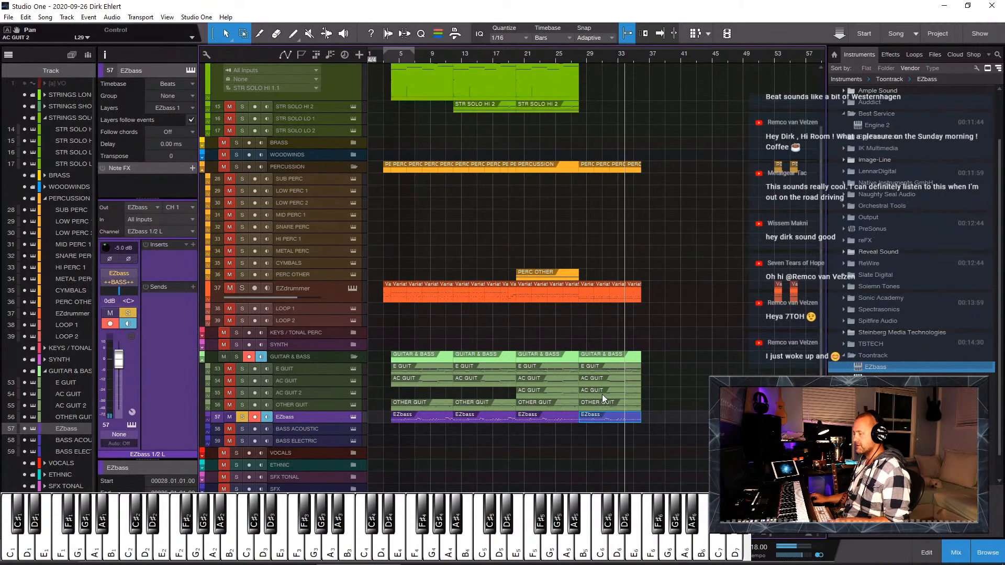
Step: Examine the notes of the OTHER GUIT and AC GUIT parts from bar 28 in the note editor
left_click(598, 404)
key("F2")
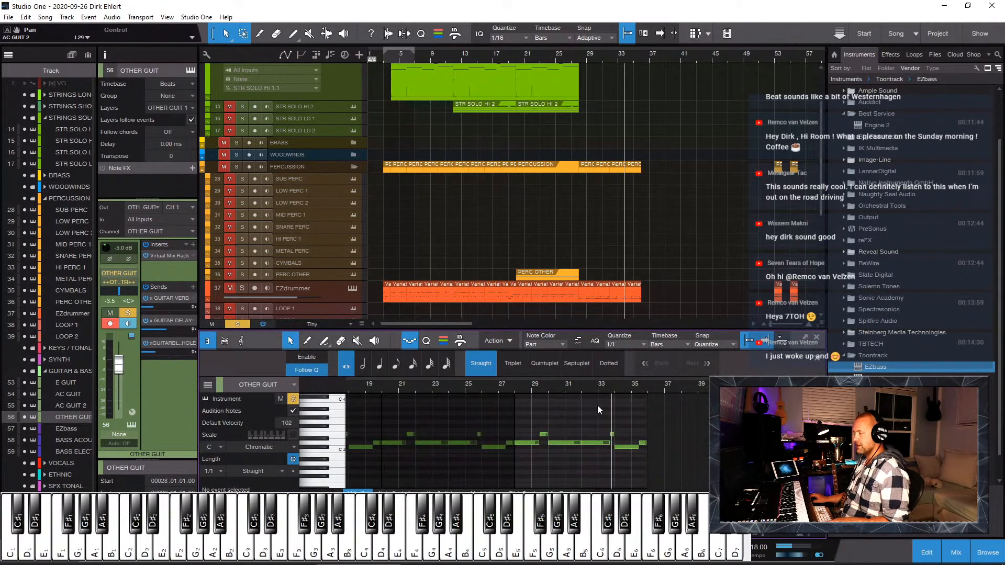
key("F2")
left_click(601, 377)
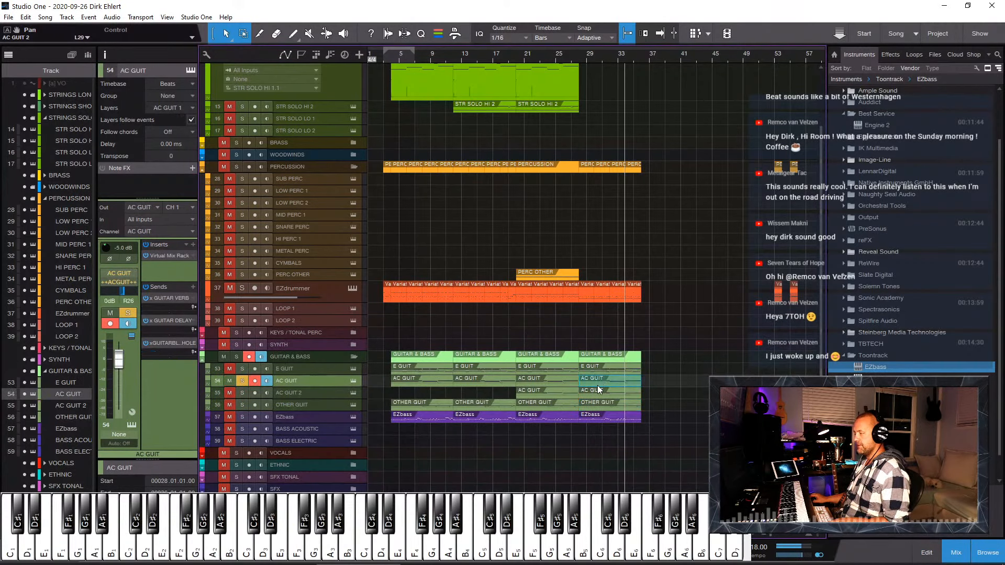
key("F2")
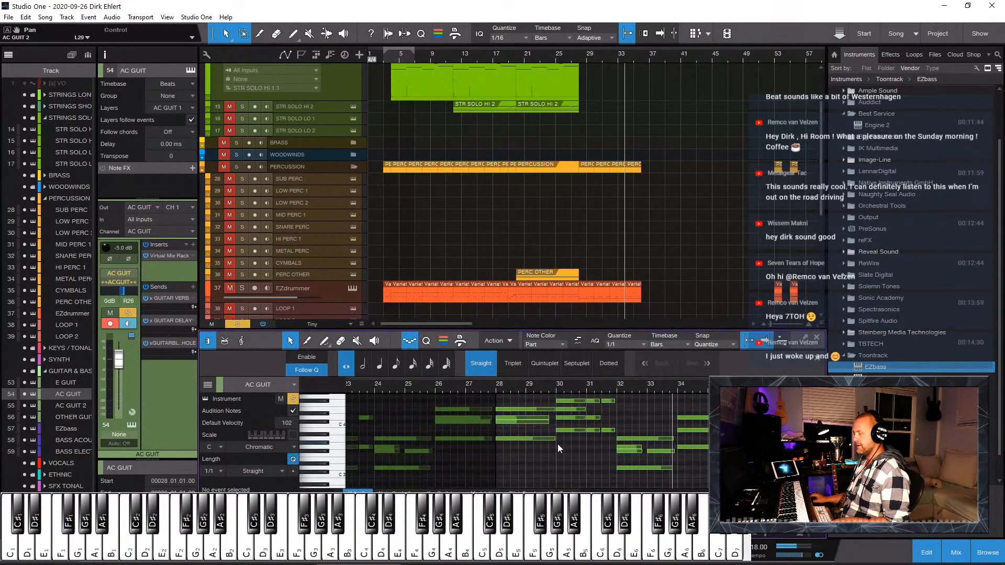
key("F2")
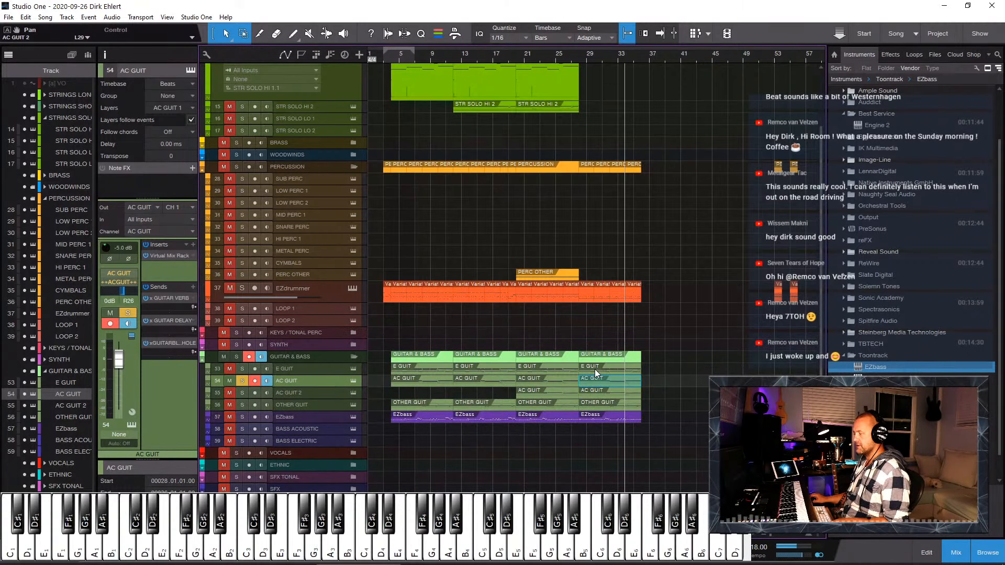
Step: Open the AC GUIT 2 part from bar 28 and lower its bar 28 note five semitones to A 3
left_click(597, 389)
key("F2")
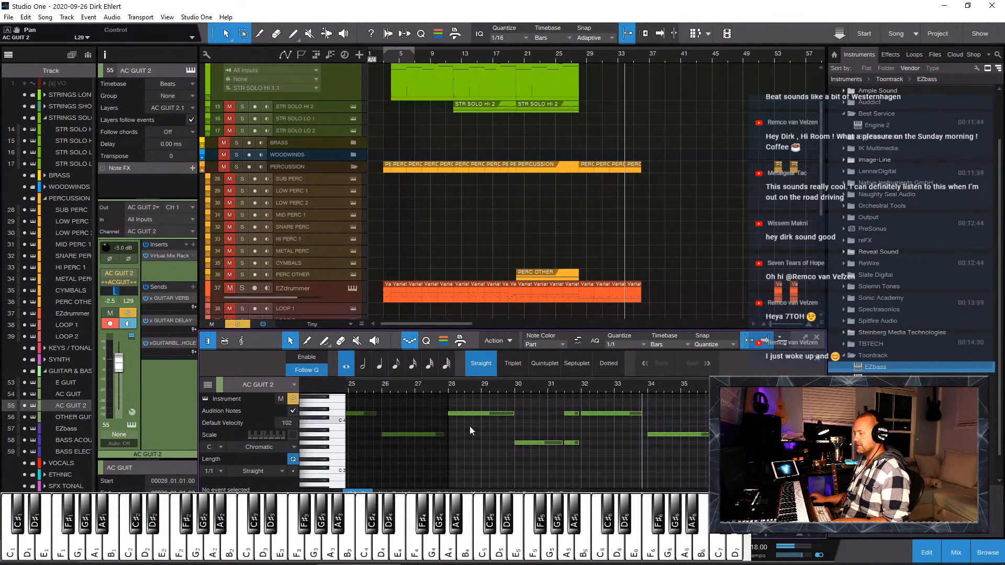
left_click(463, 414)
key("Down")
key("Down")
key("Down")
key("Down")
key("Down")
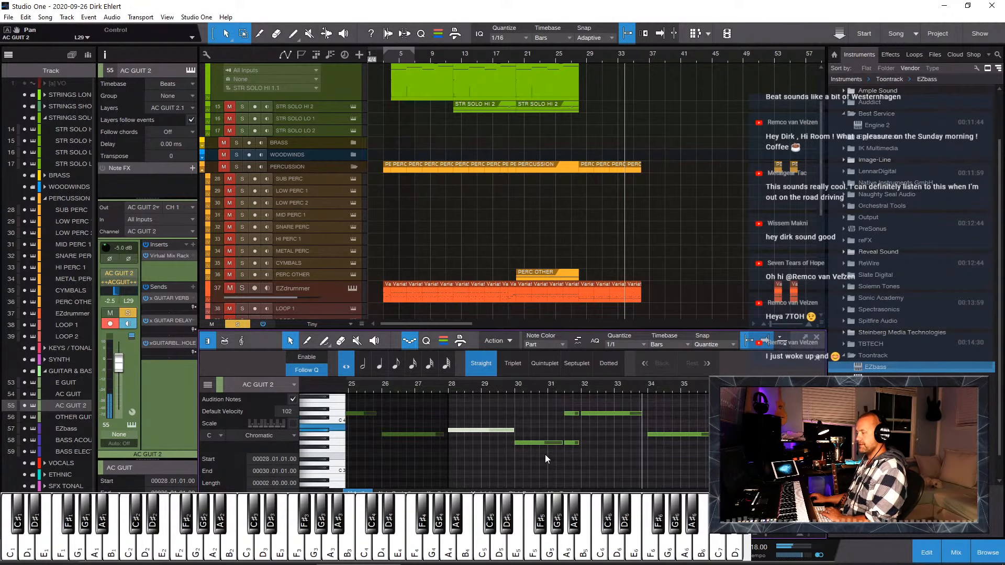
Step: Raise the two low AC GUIT 2 notes in bars 30–31 four semitones to B 3 and audition the bar 32 note
left_click_drag(532, 430, 590, 459)
key("Up")
key("Up")
key("Up")
key("Up")
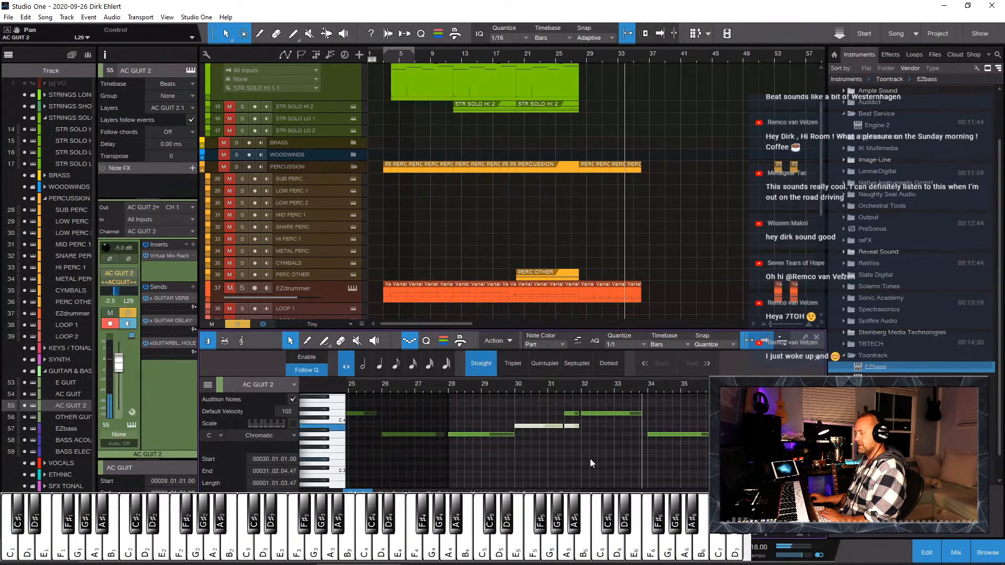
left_click(596, 417)
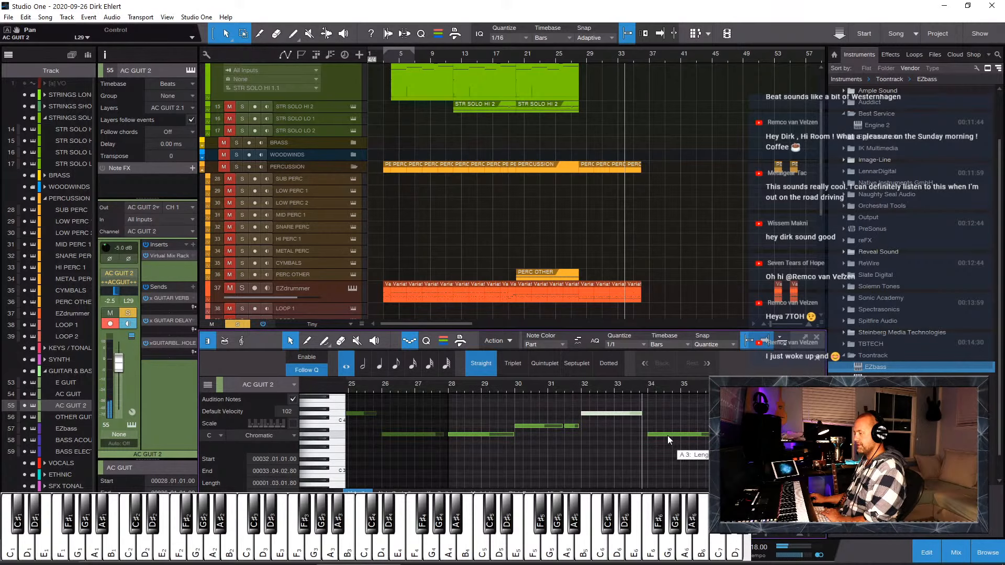
Step: Close the note editor, solo AC GUIT along with AC GUIT 2, and play both parts from bar 28
key("F2")
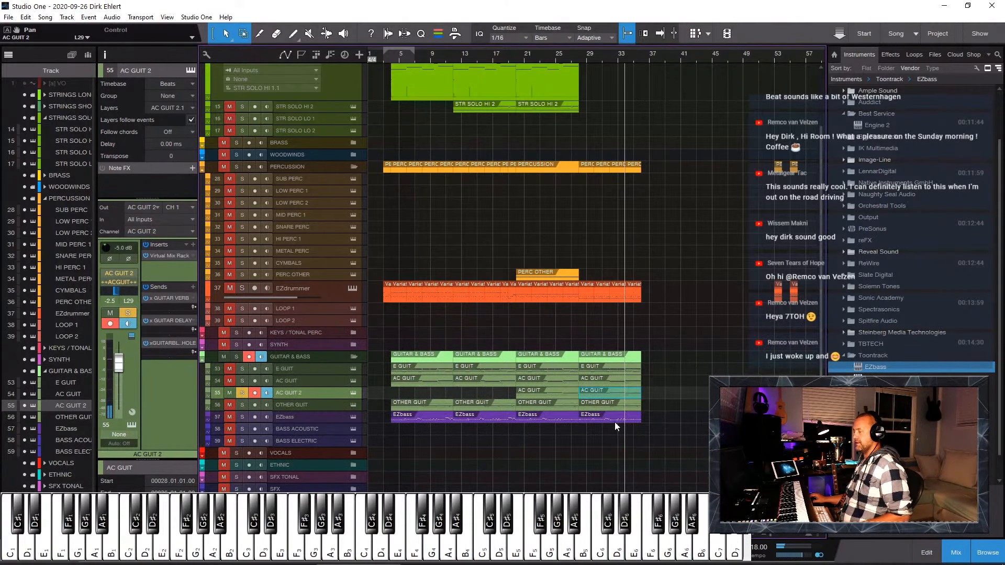
left_click(242, 380)
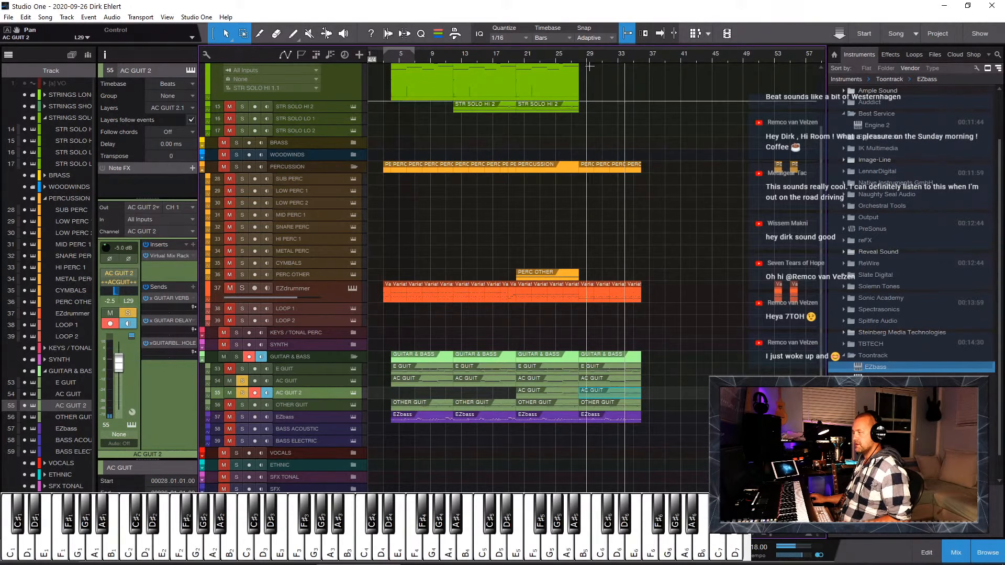
left_click(577, 56)
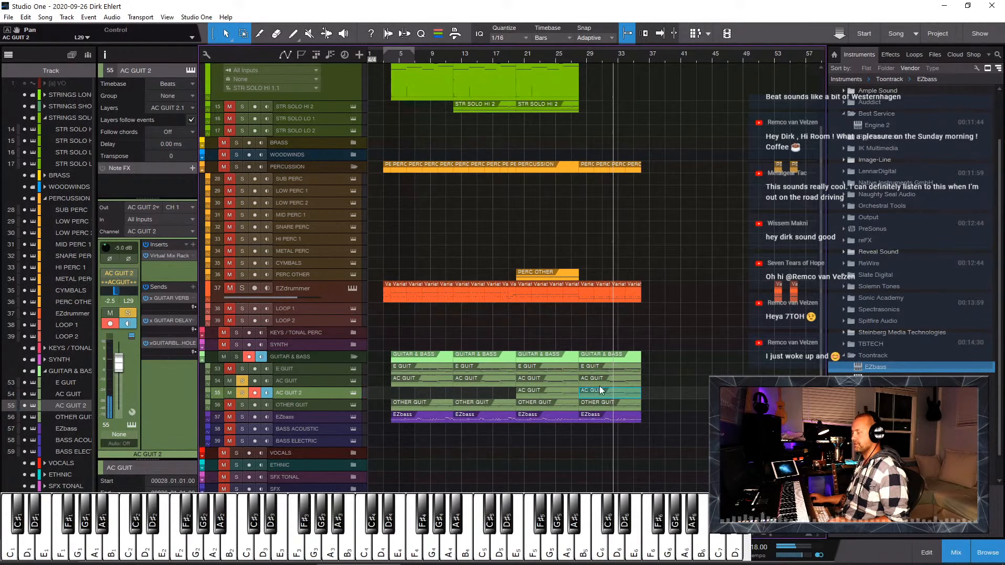
Step: Open the E GUIT part from bar 28 and delete the upper chord notes in bars 28–29, keeping the D 3 note
left_click(598, 369)
double_click(597, 367)
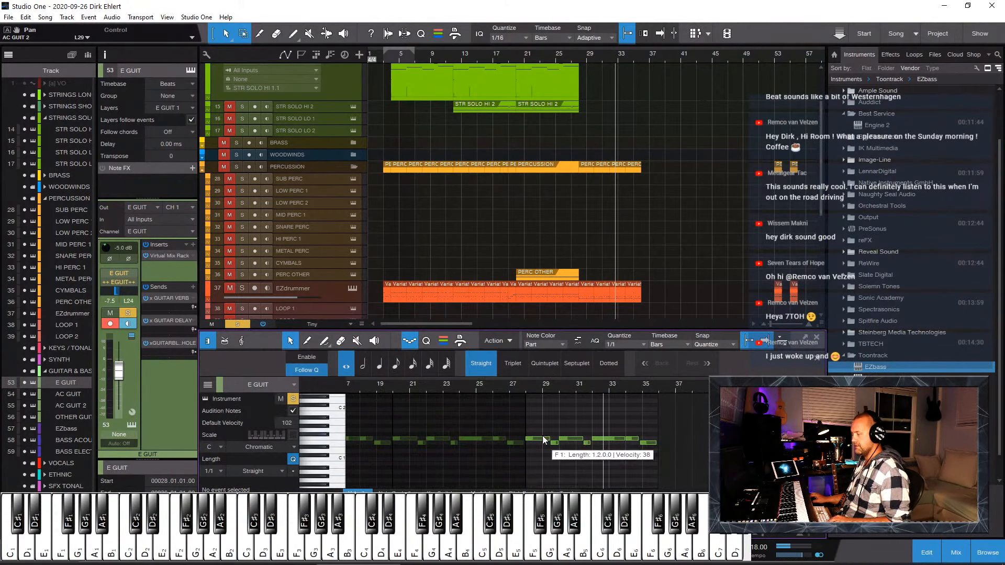
scroll(558, 418, "down", 2)
scroll(558, 418, "up", 2)
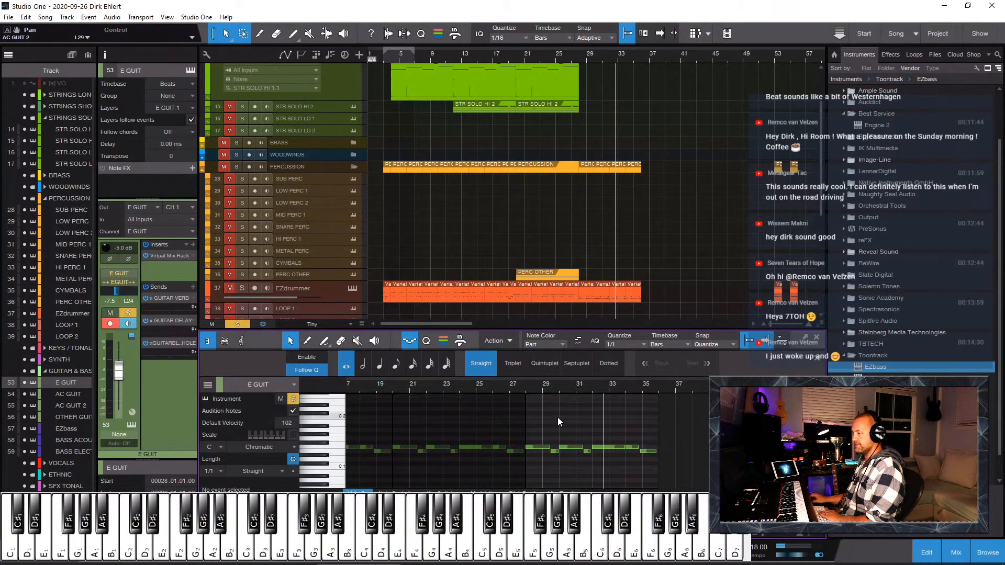
scroll(550, 432, "down", 1)
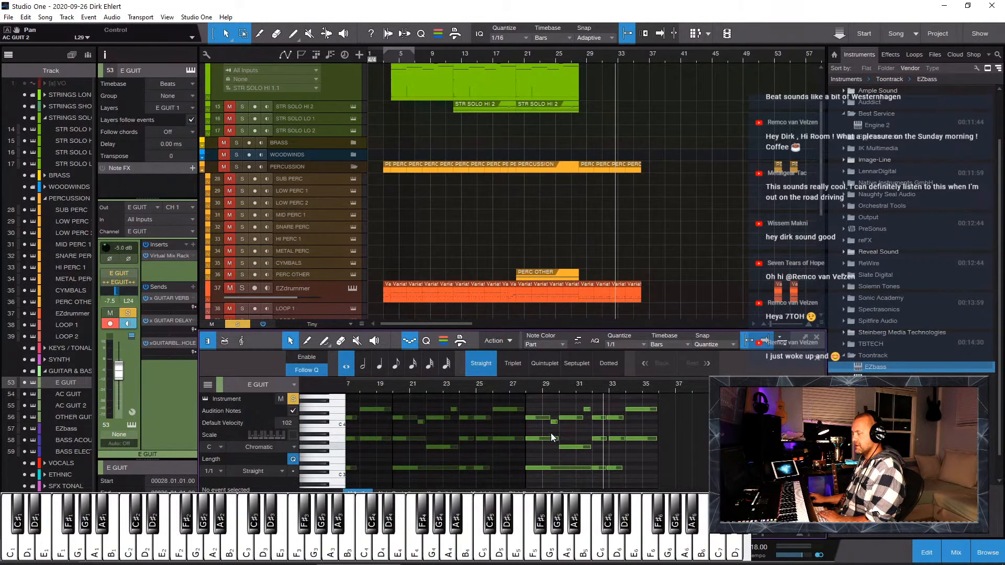
left_click_drag(558, 456, 519, 411)
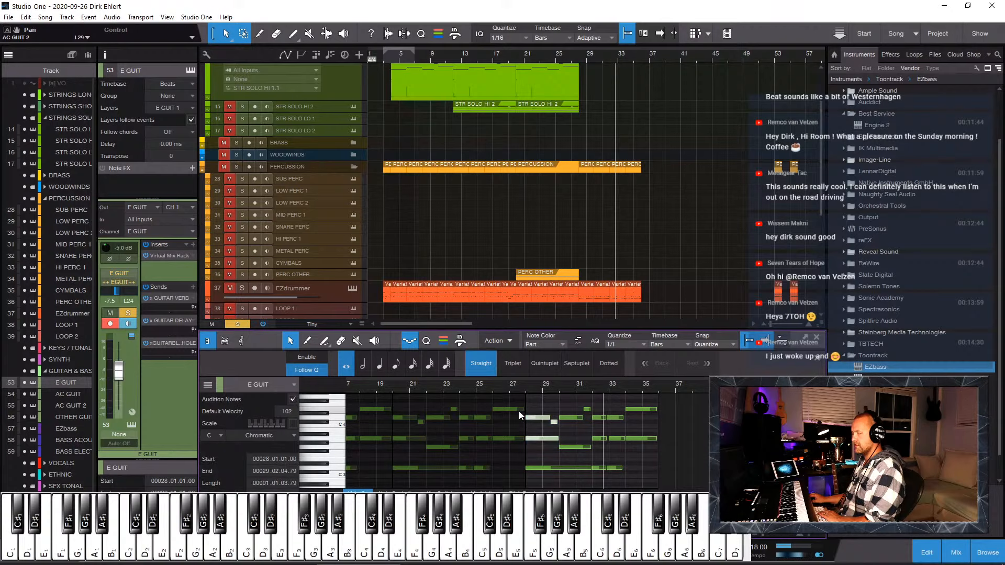
key("Delete")
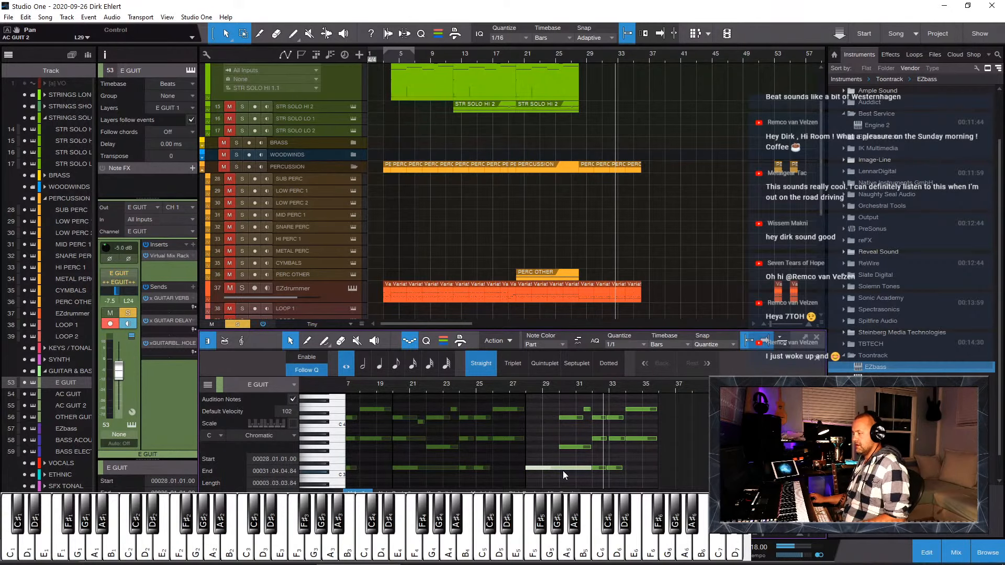
Step: Split the long E GUIT D 3 note at bar 30 and lower its bar 28 portion to A 2
left_click(560, 468, "alt")
left_click(548, 467)
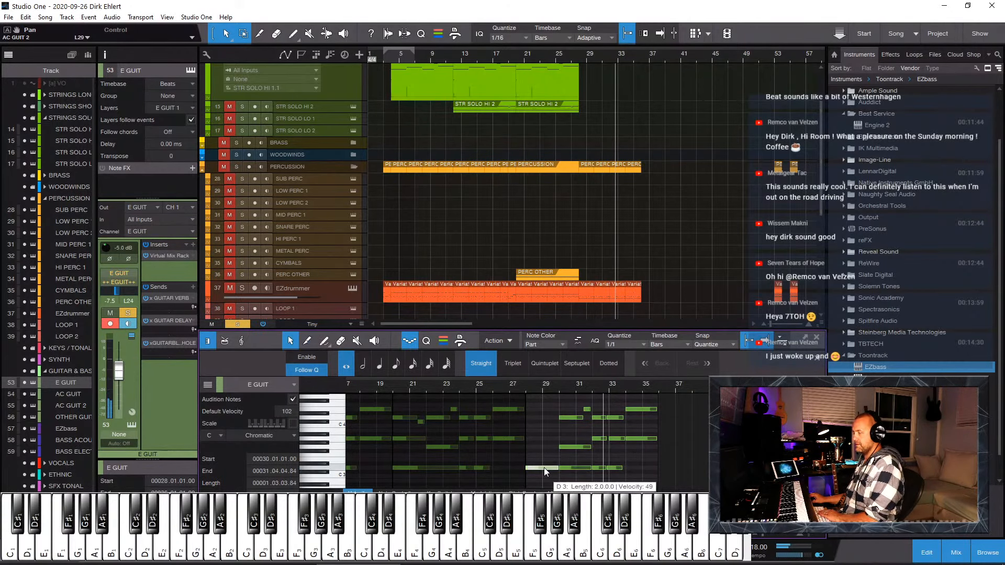
key("Down")
key("Down")
key("Down")
key("Down")
key("Down")
scroll(565, 434, "down", 5)
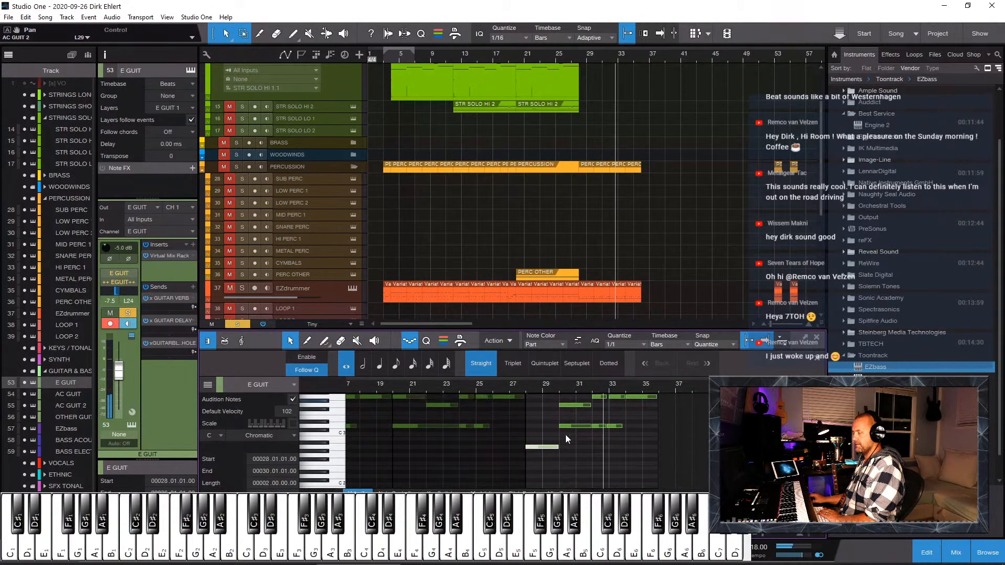
Step: Play the soloed E GUIT part from bar 28
left_click(526, 390)
key("space")
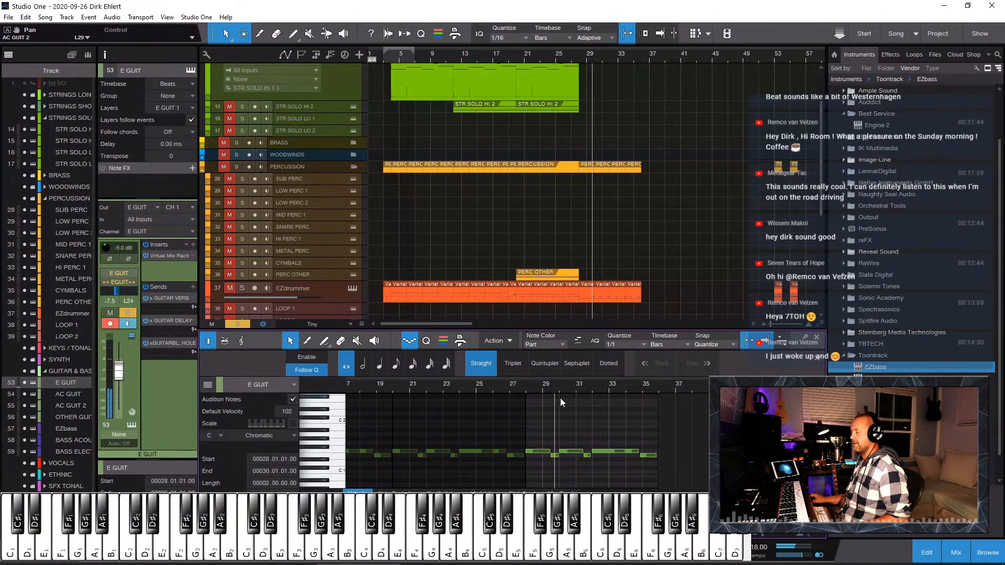
scroll(588, 422, "up", 2)
scroll(586, 421, "up", 1)
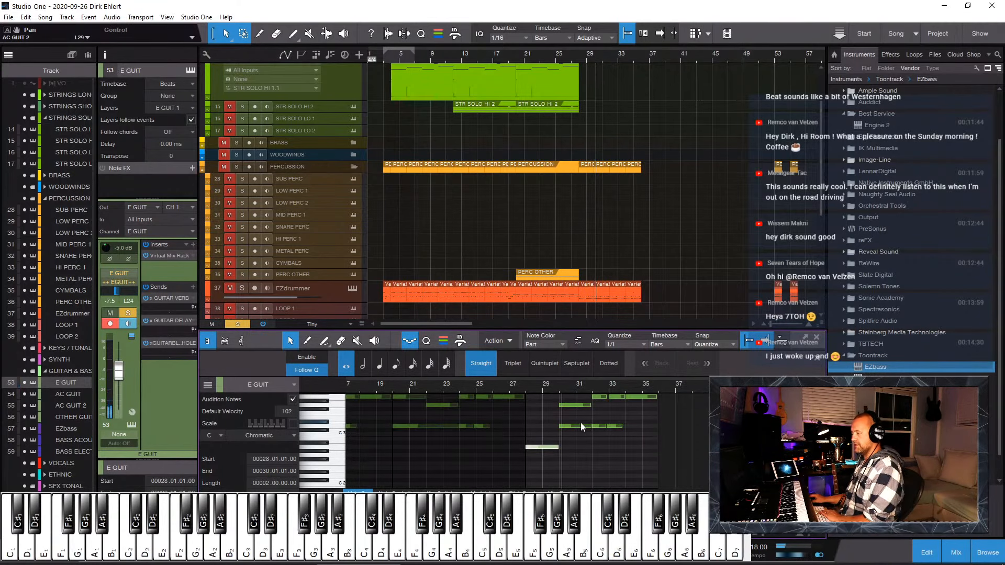
Step: Lower the bottom E GUIT note at bar 30 to B 2 and delete the chord notes above it
left_click(571, 427)
key("Down")
key("Down")
key("Down")
scroll(576, 439, "up", 3)
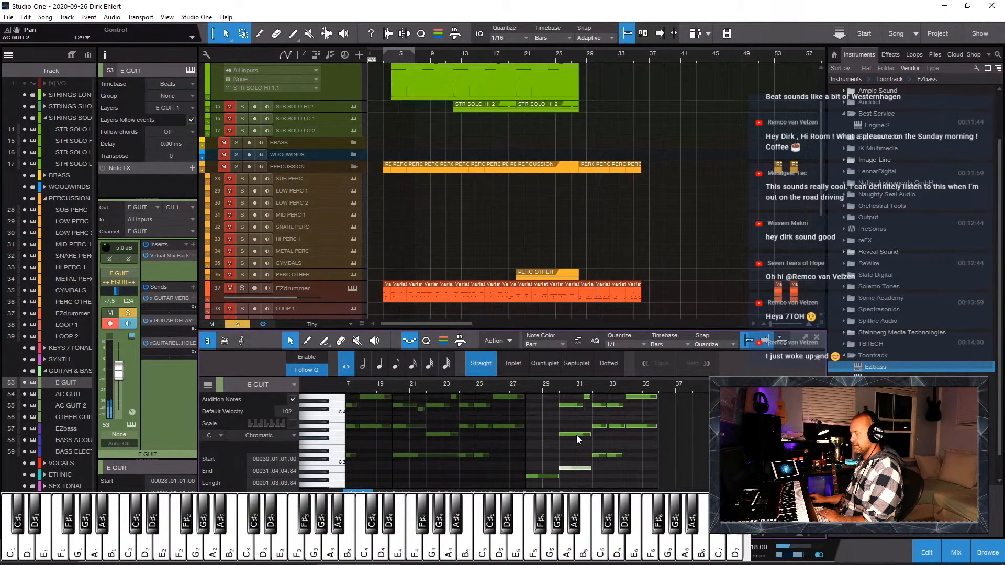
left_click_drag(543, 416, 592, 468)
key("Delete")
Step: Try the bottom E GUIT note at bar 32 at lower pitches and return it to D 3
scroll(602, 463, "down", 3)
left_click(601, 448)
key("Down")
key("Down")
key("Down")
key("Down")
key("Down")
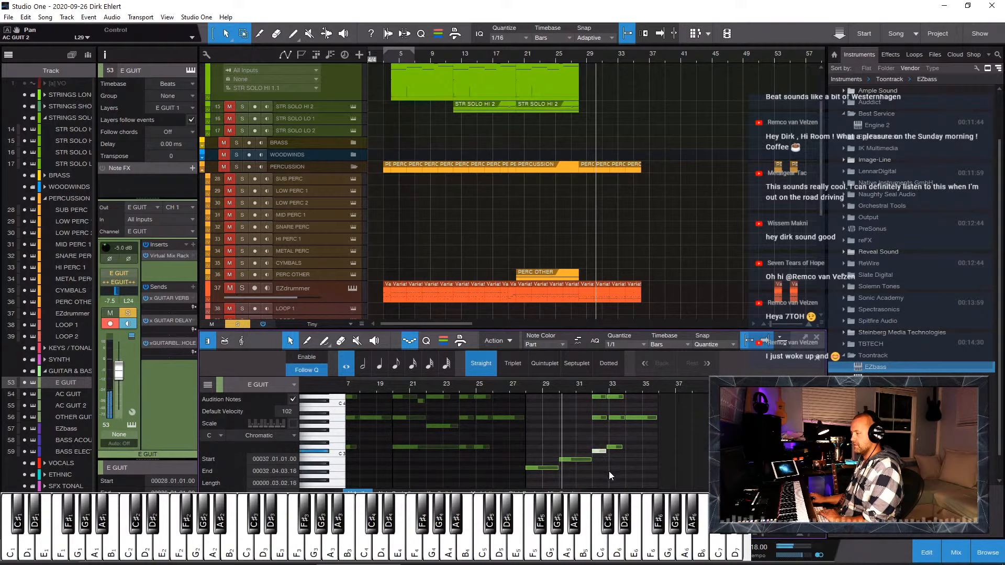
scroll(641, 459, "down", 1)
key("Up")
key("Up")
key("Up")
key("Up")
key("Up")
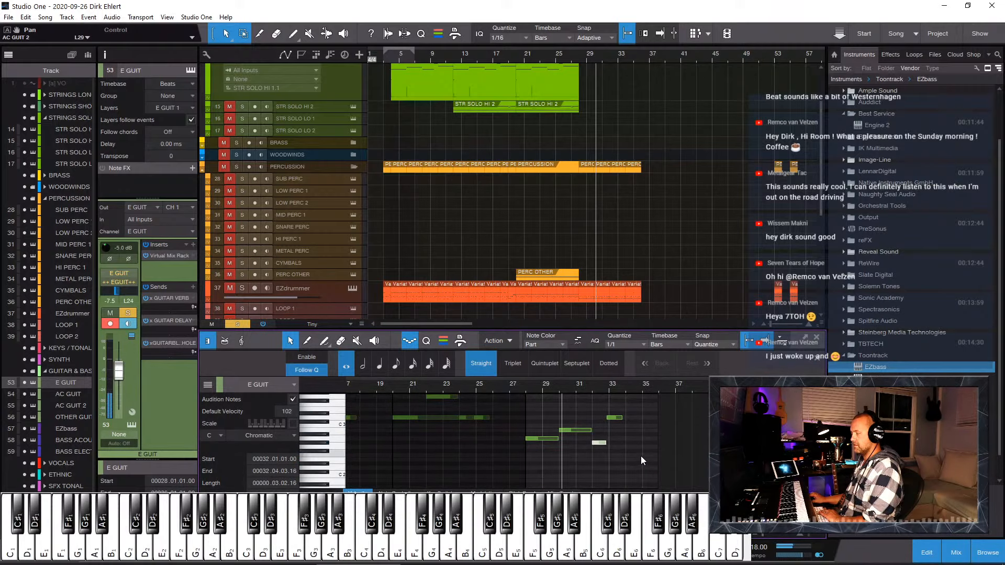
Step: Lower the two-note E GUIT chord at bar 34 a whole tone to D 4 and G 3
scroll(640, 455, "up", 1)
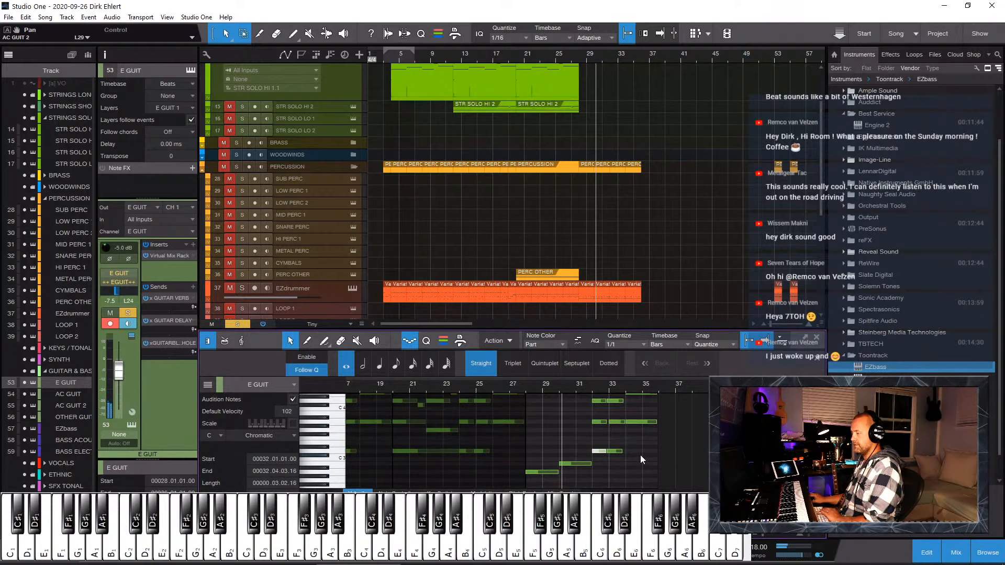
scroll(639, 454, "up", 1)
left_click_drag(629, 411, 692, 470)
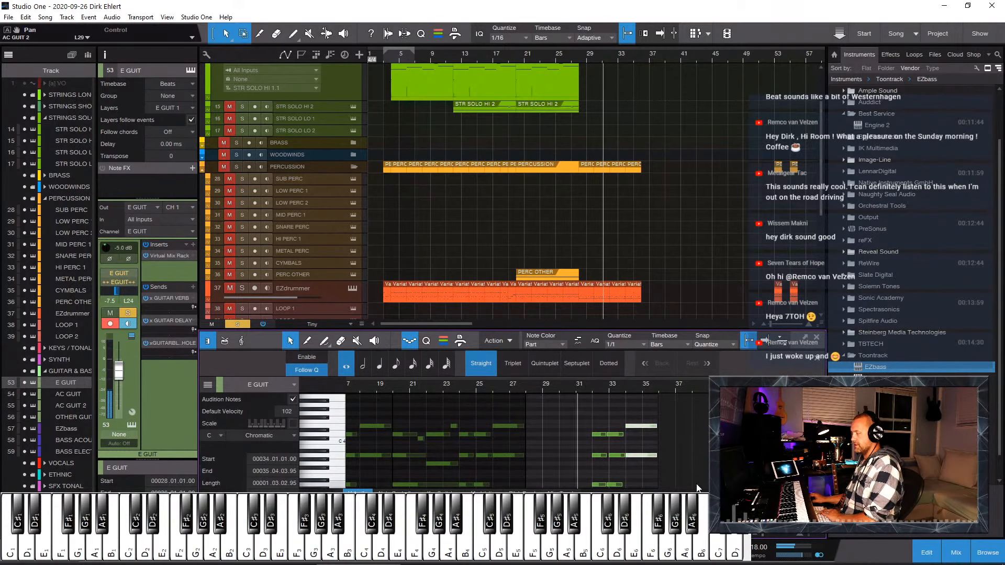
key("Down")
key("Down")
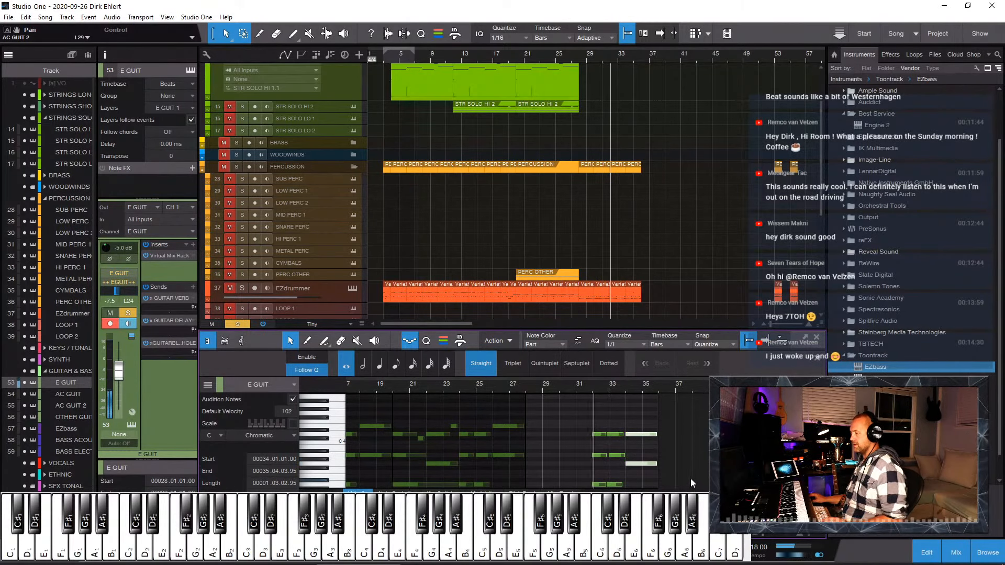
Step: Take E GUIT out of solo and play the full arrangement from about bar 17 through the reworked section
key("e")
key("e")
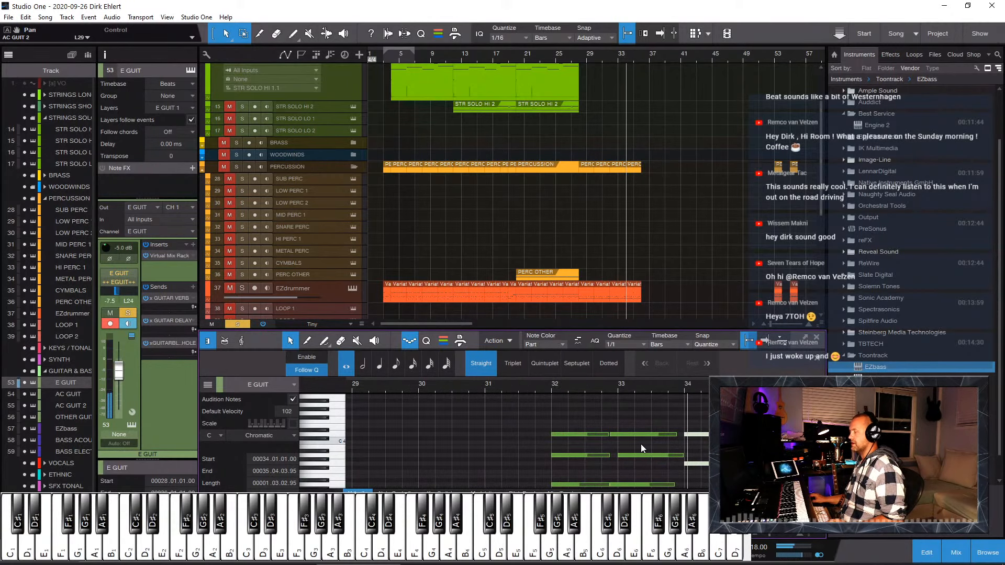
key("w")
key("w")
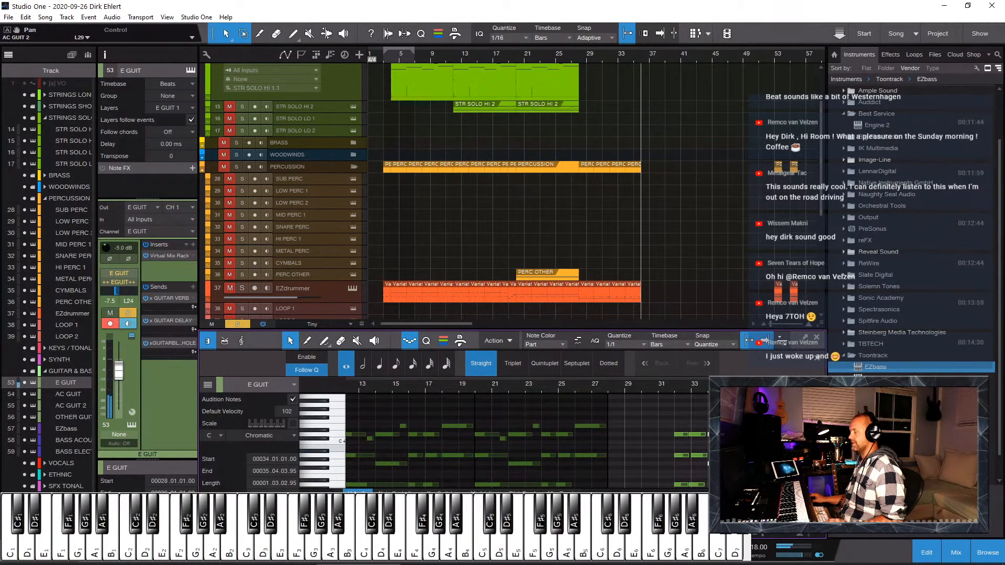
key("F2")
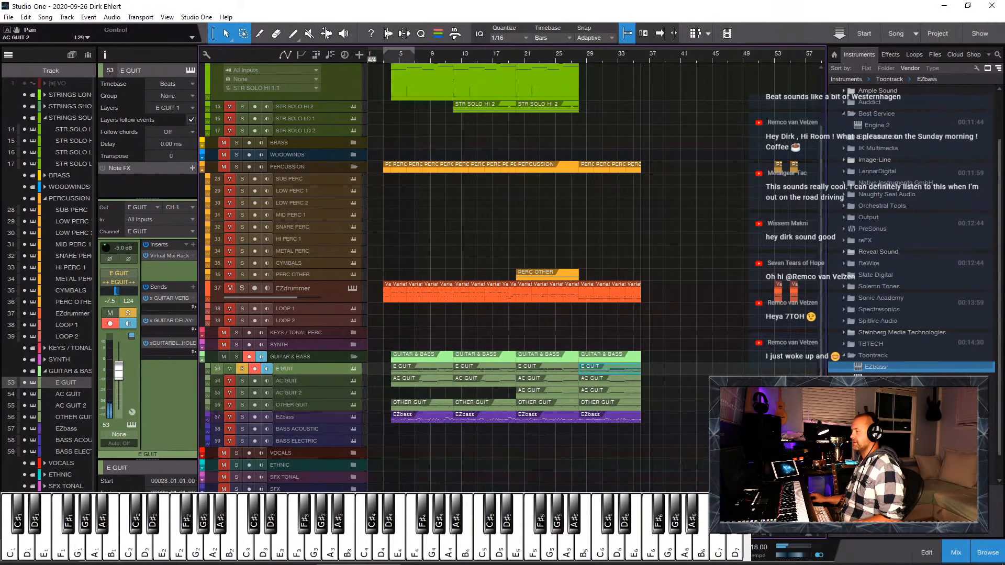
left_click(556, 56)
left_click(241, 369)
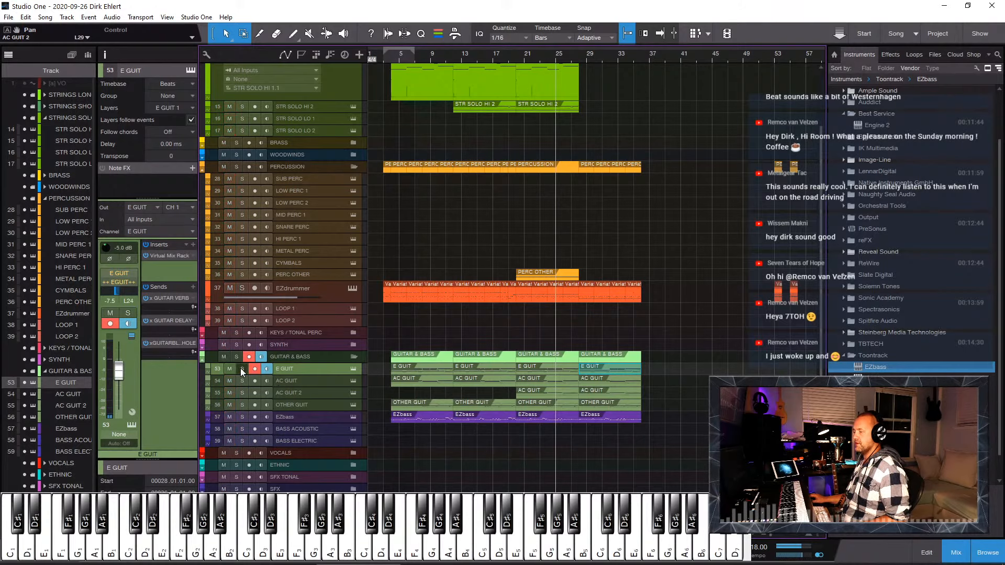
left_click(683, 368)
key("w")
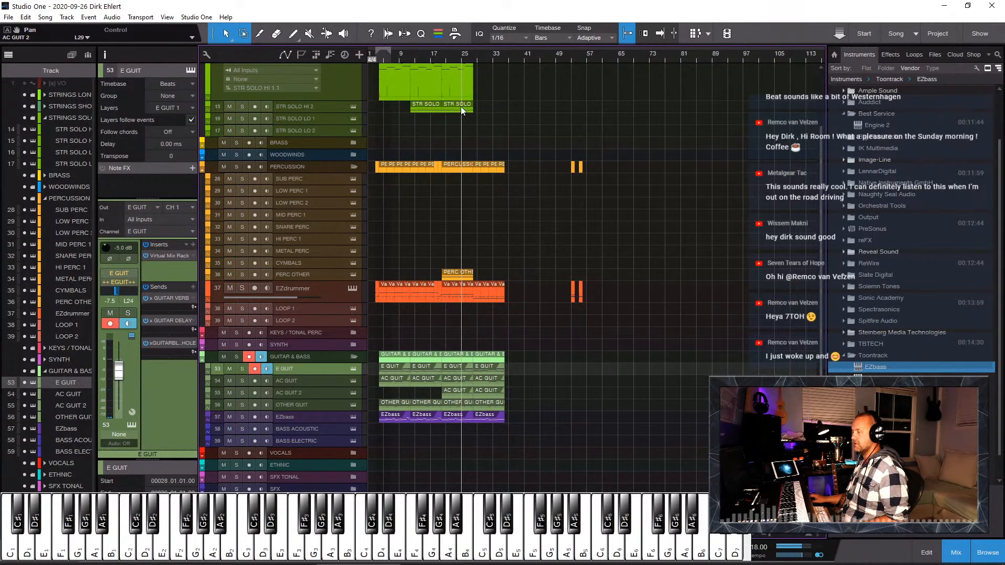
left_click(428, 55)
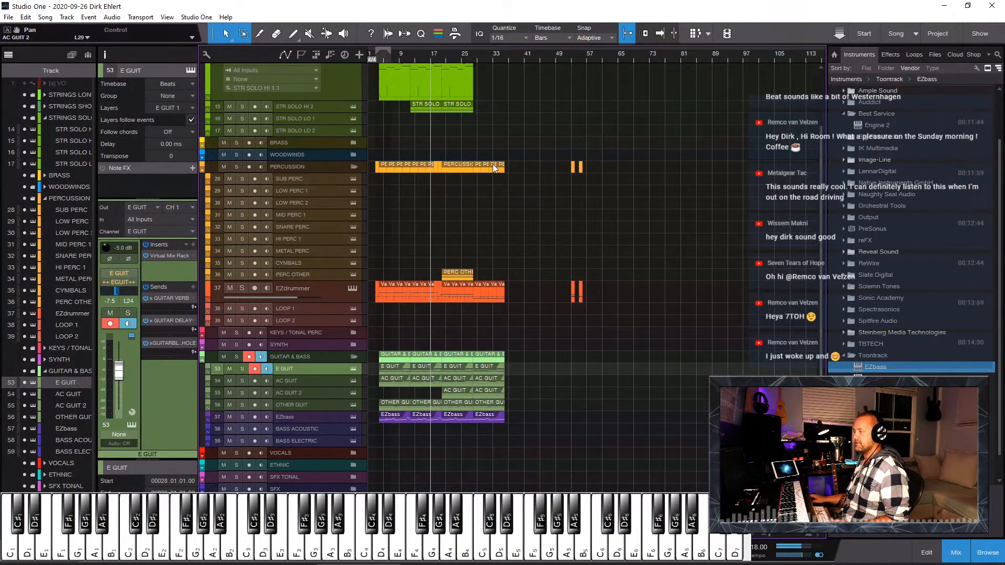
key("e")
key("e")
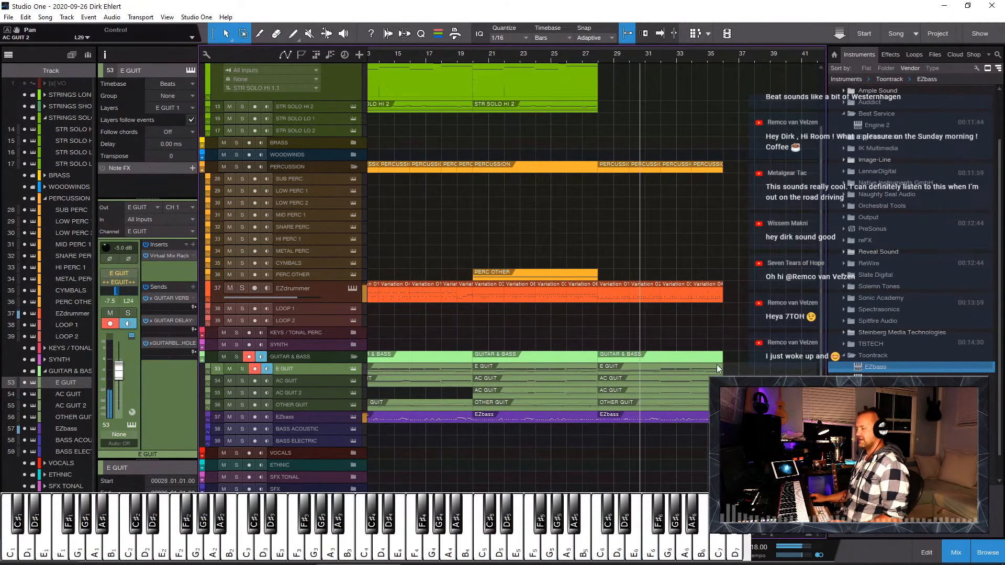
Step: Check the notes of the E GUIT part around bar 28 in the note editor
double_click(608, 369)
scroll(545, 410, "down", 5)
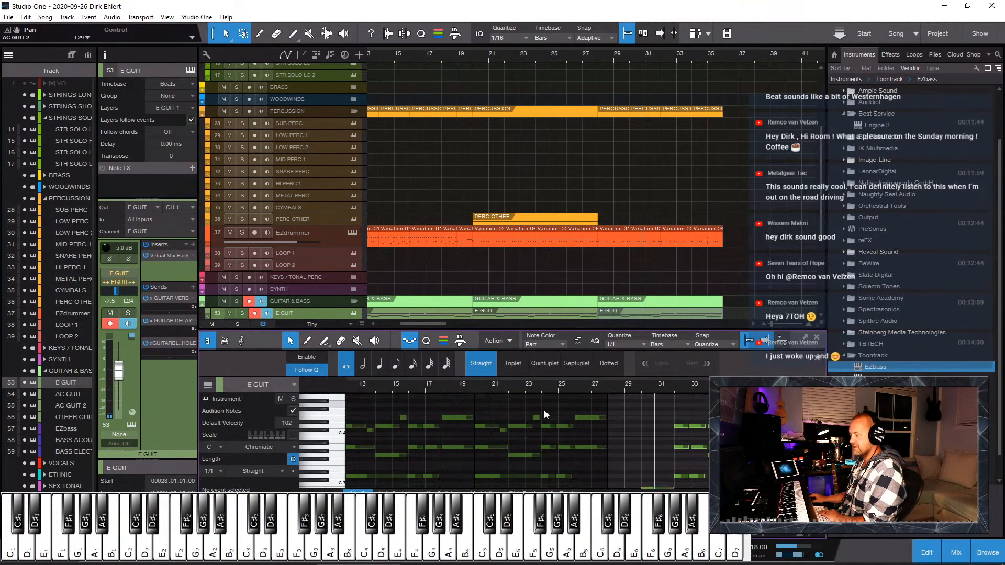
left_click_drag(621, 428, 633, 444)
key("F2")
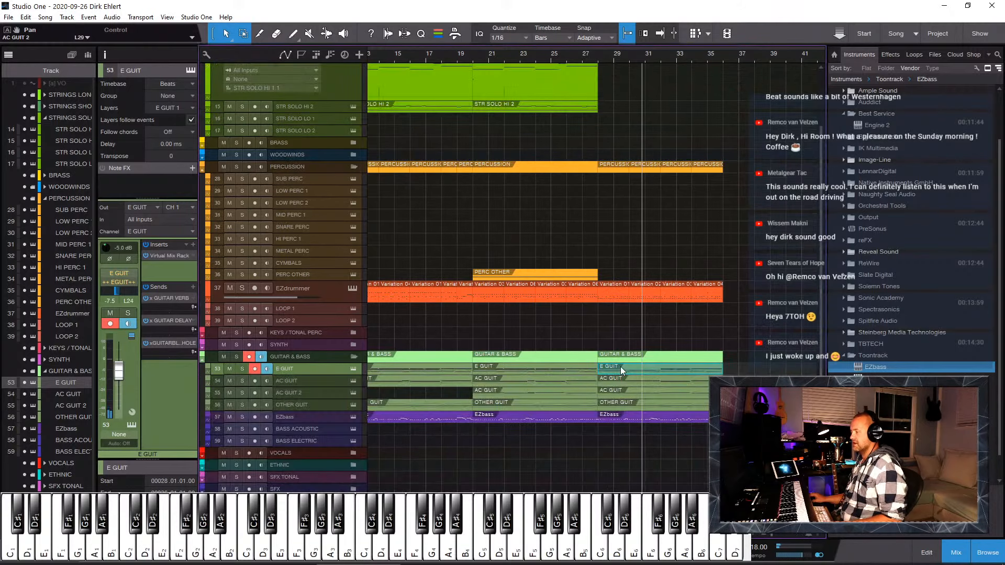
Step: Lower the bottom AC GUIT note at bar 28 by three semitones and play the part from there, soloed and unsoloed
left_click(614, 382)
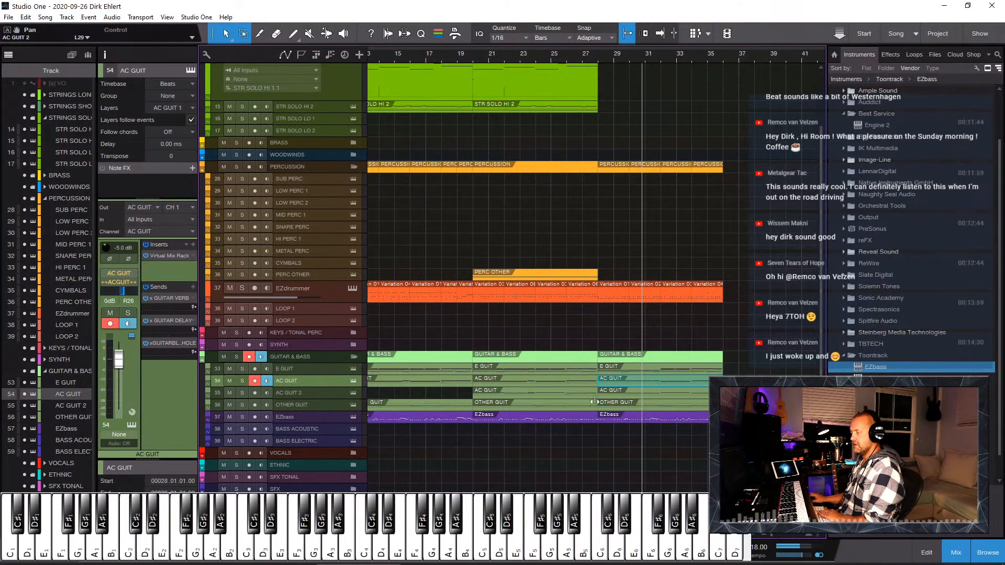
double_click(617, 384)
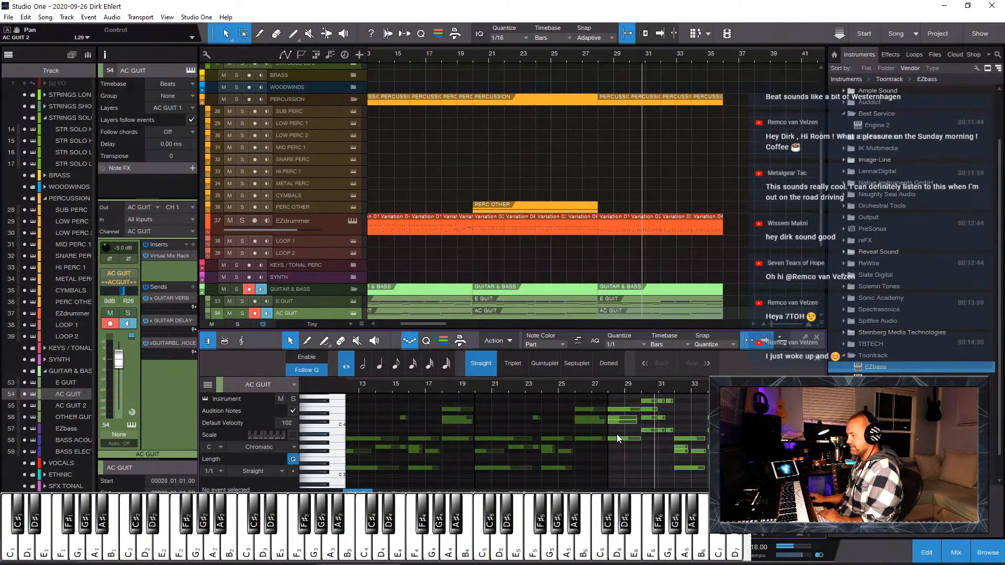
left_click_drag(620, 438, 620, 452)
key("s")
left_click(609, 391)
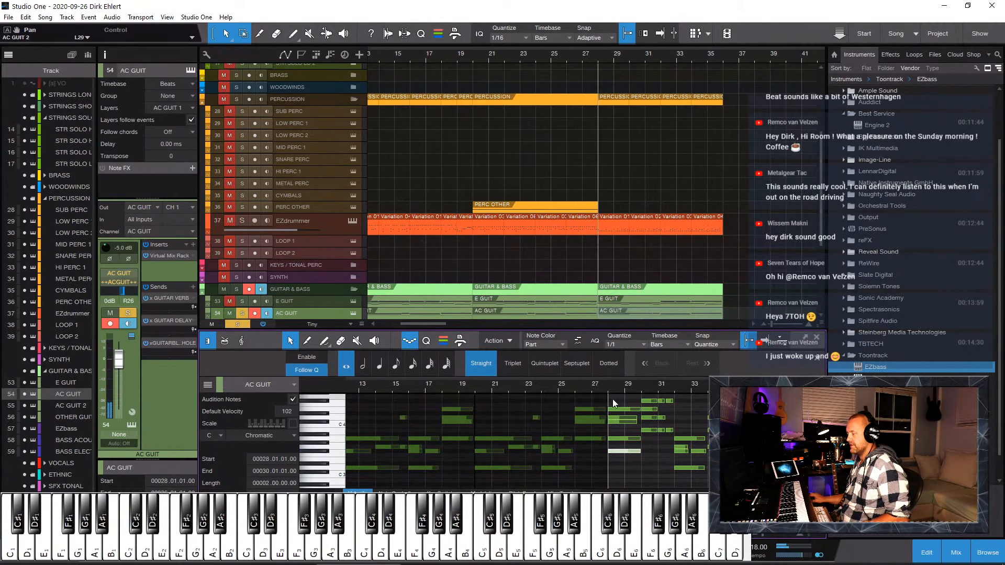
left_click(607, 391)
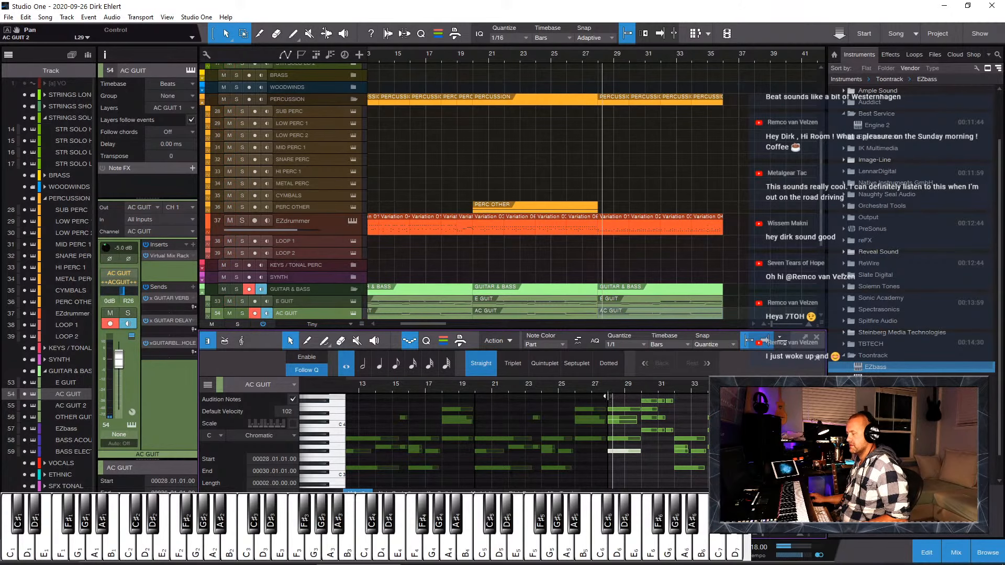
left_click(607, 388)
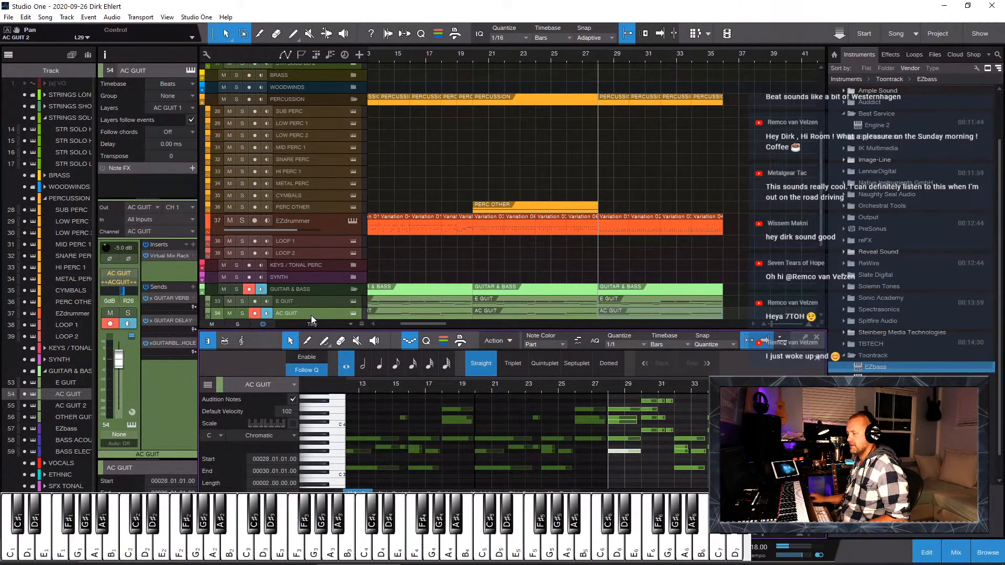
Step: Solo AC GUIT, adjust the inner upper notes of its chord at bar 28 and play from that bar
scroll(311, 314, "down", 3)
left_click(300, 292)
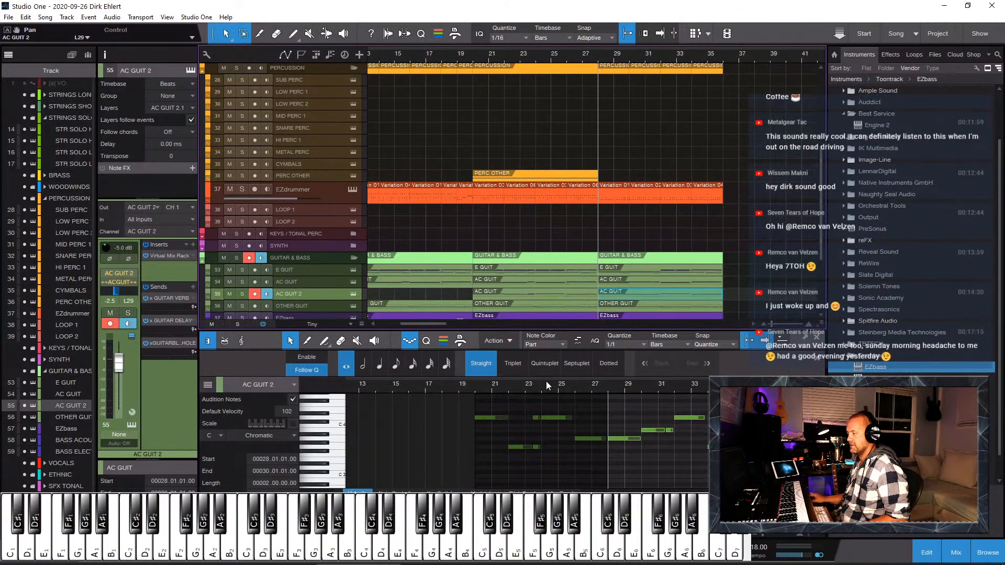
left_click(307, 284)
key("s")
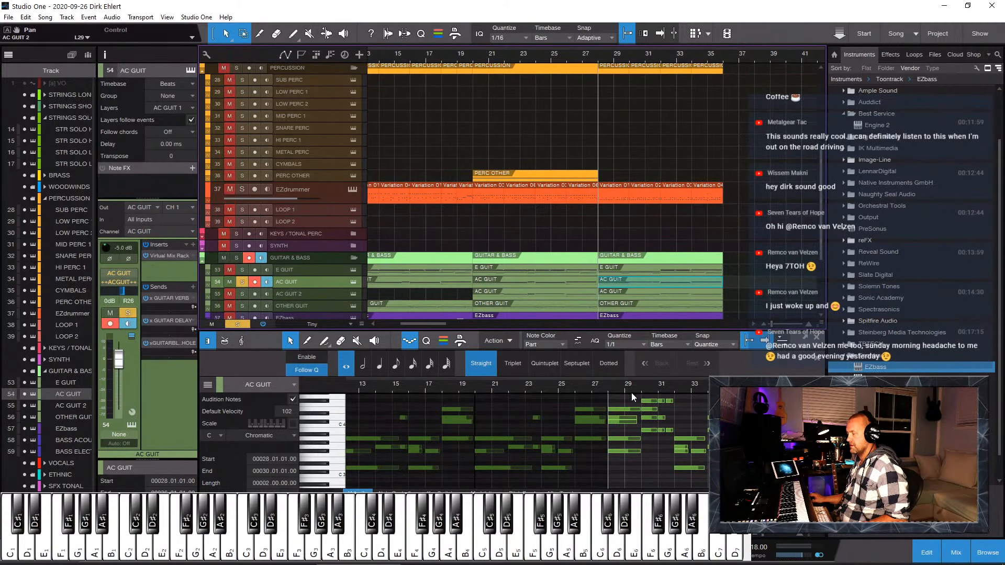
left_click(620, 420)
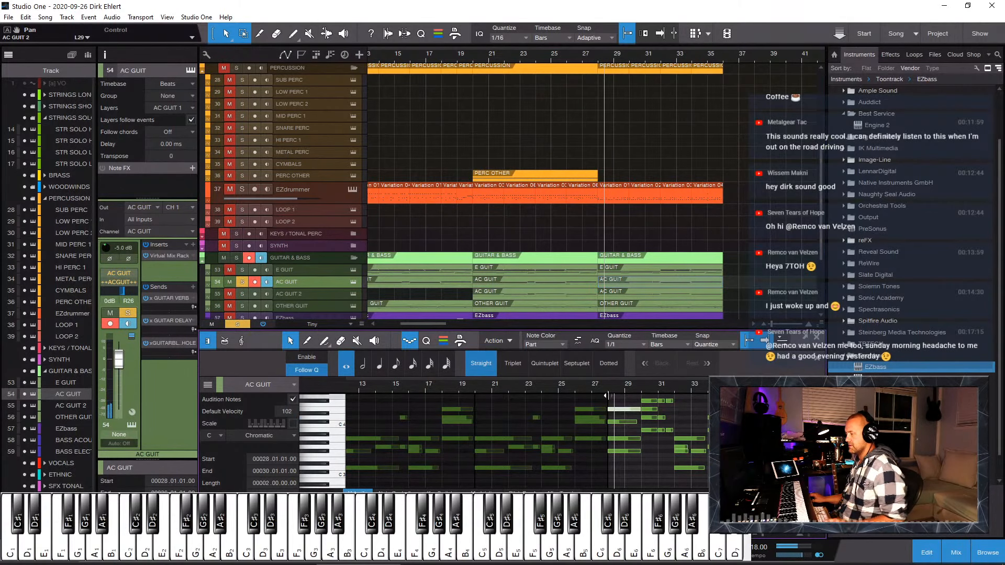
left_click(607, 387)
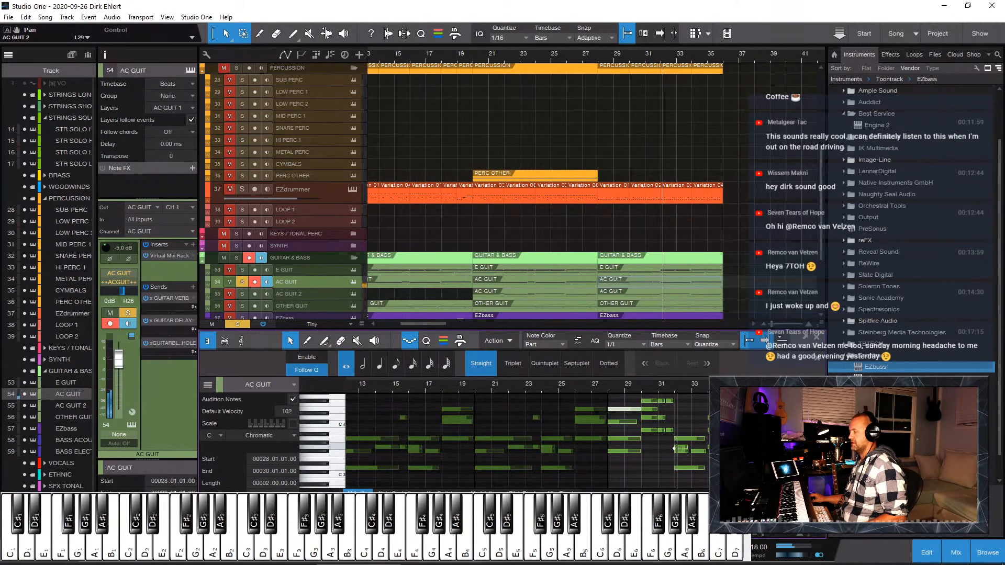
key("F2")
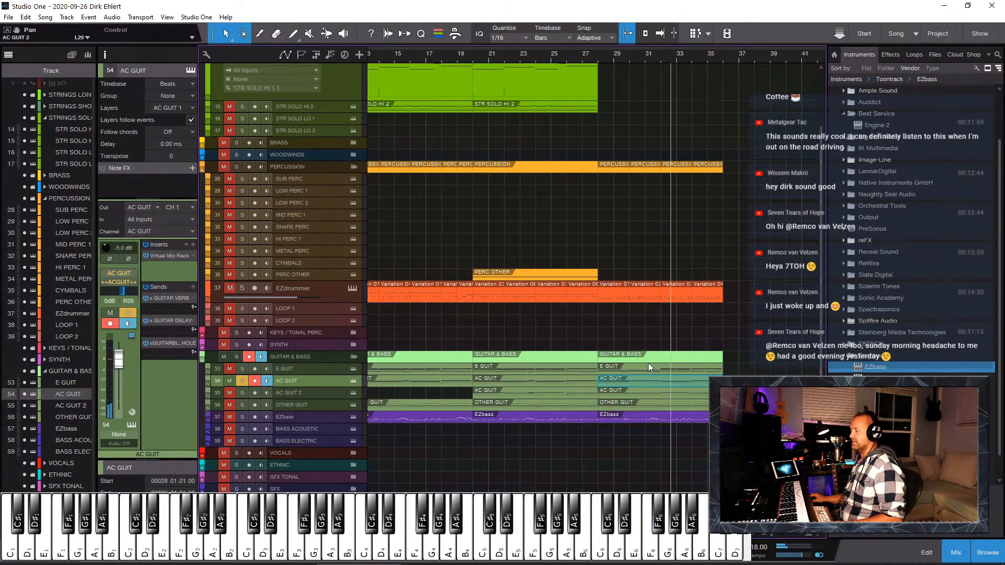
Step: Check the AC GUIT 2 note at bar 28 and raise the OTHER GUIT note there a whole tone to E 3
left_click(612, 397)
key("F2")
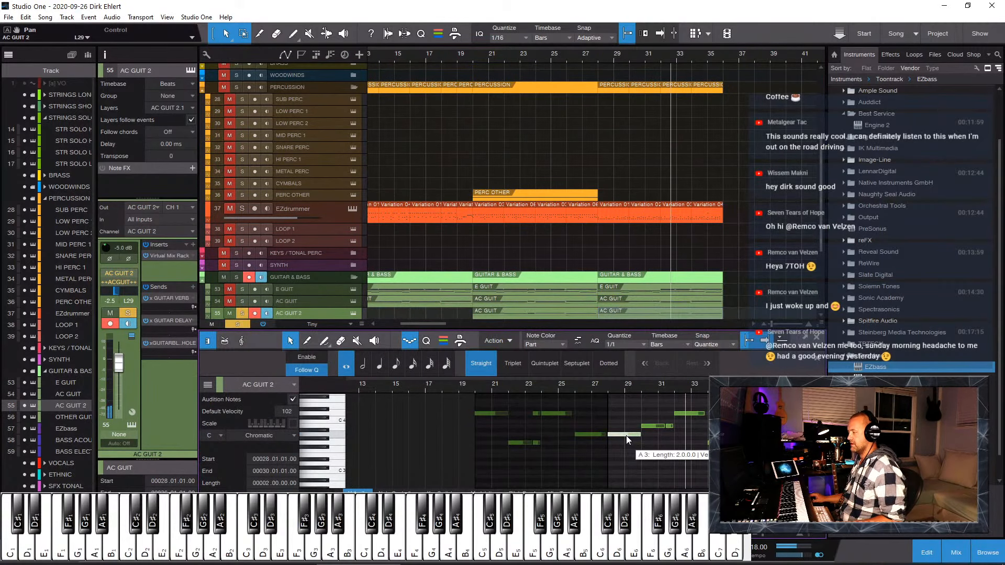
key("F2")
double_click(624, 401)
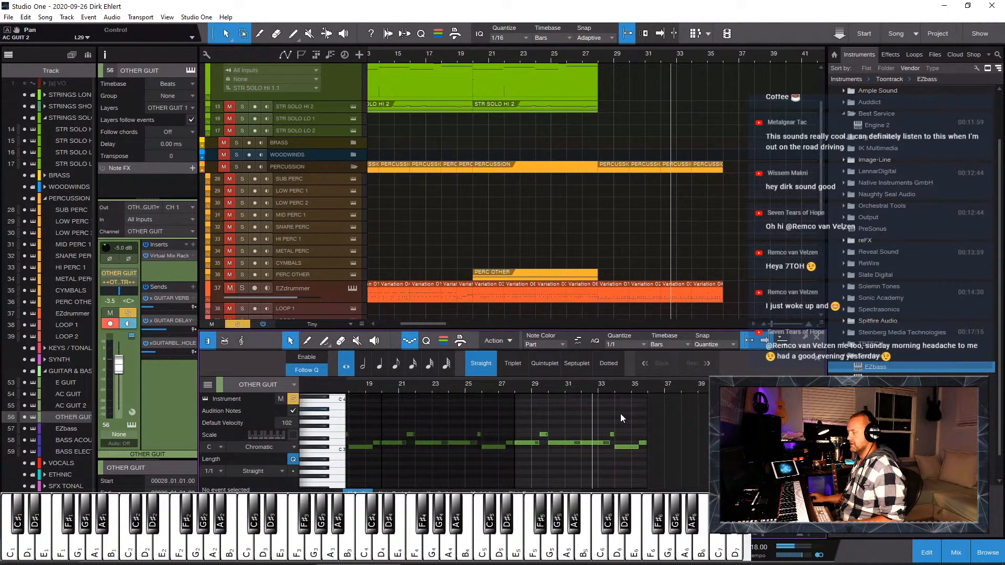
left_click(529, 442)
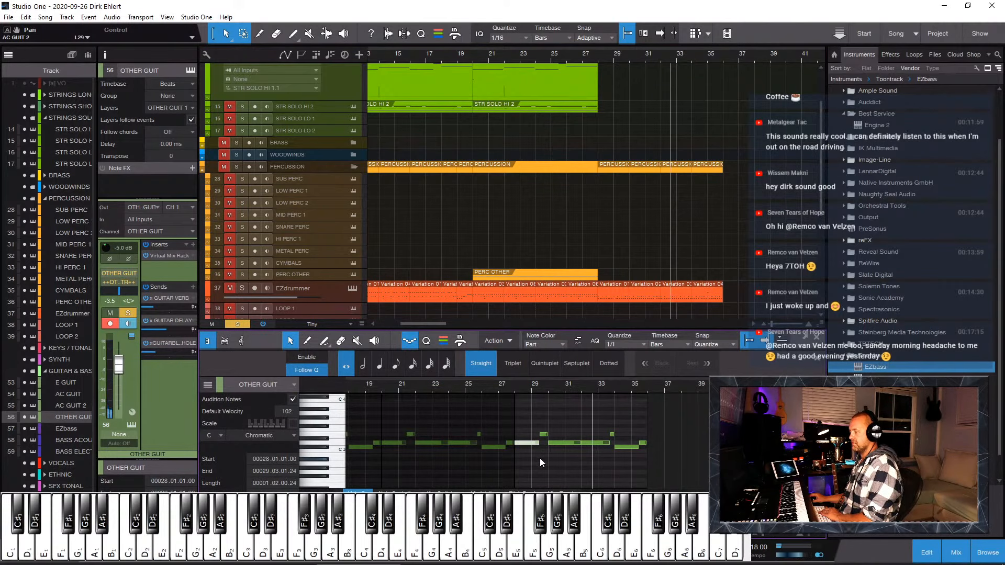
key("F2")
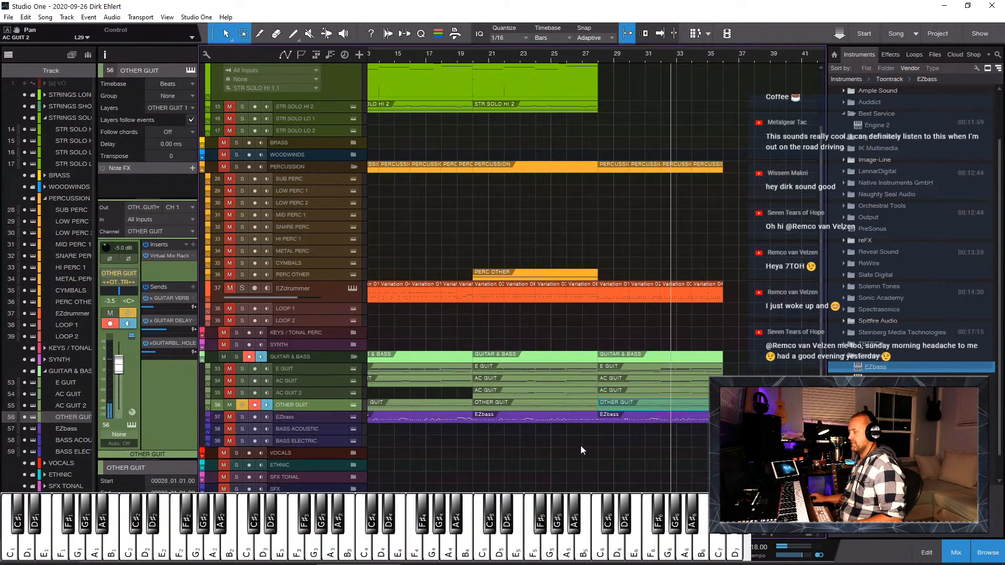
Step: Lower the repeated EZbass notes from bar 28 up to bar 30 by three semitones
left_click(623, 416)
key("F2")
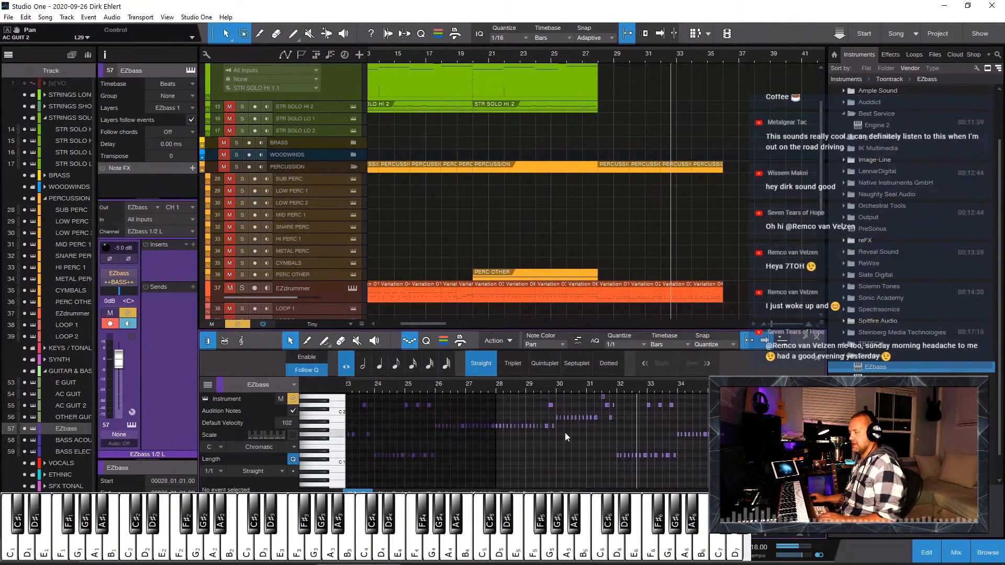
left_click_drag(556, 423, 489, 441)
key("Down")
key("Down")
key("Down")
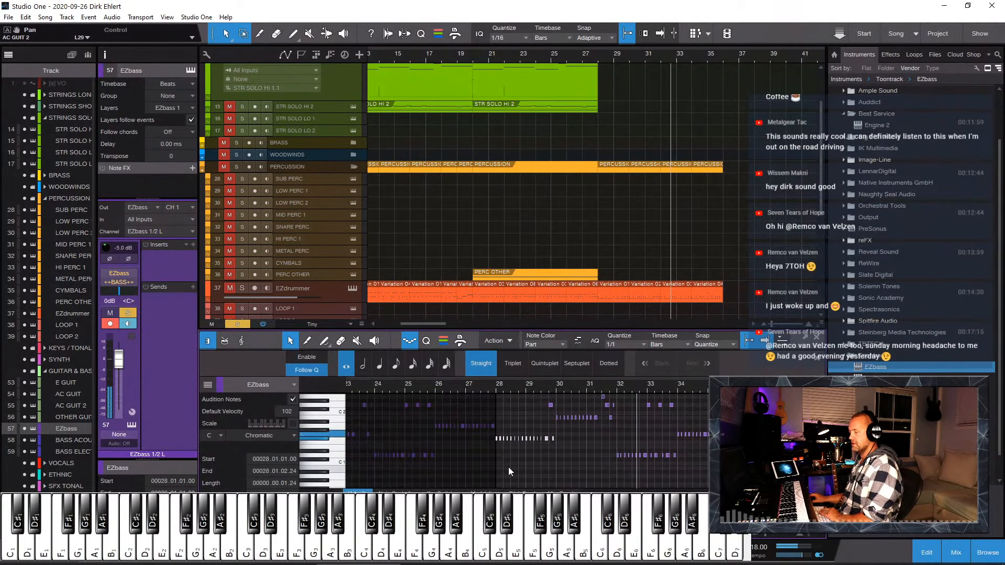
key("F2")
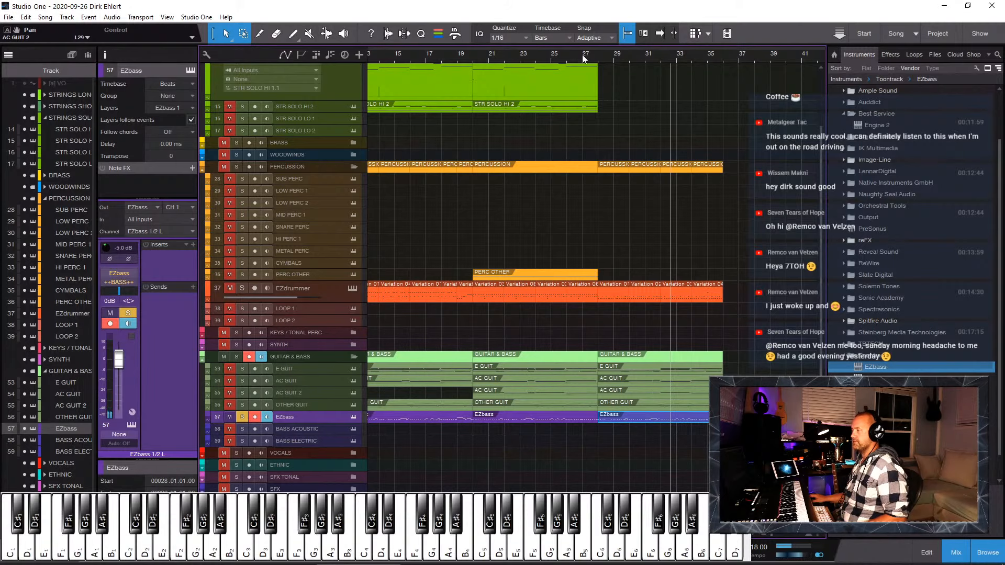
Step: Play the arrangement from about bar 25 without the solo and duplicate the PERC OTHER part to bar 28
left_click(559, 61)
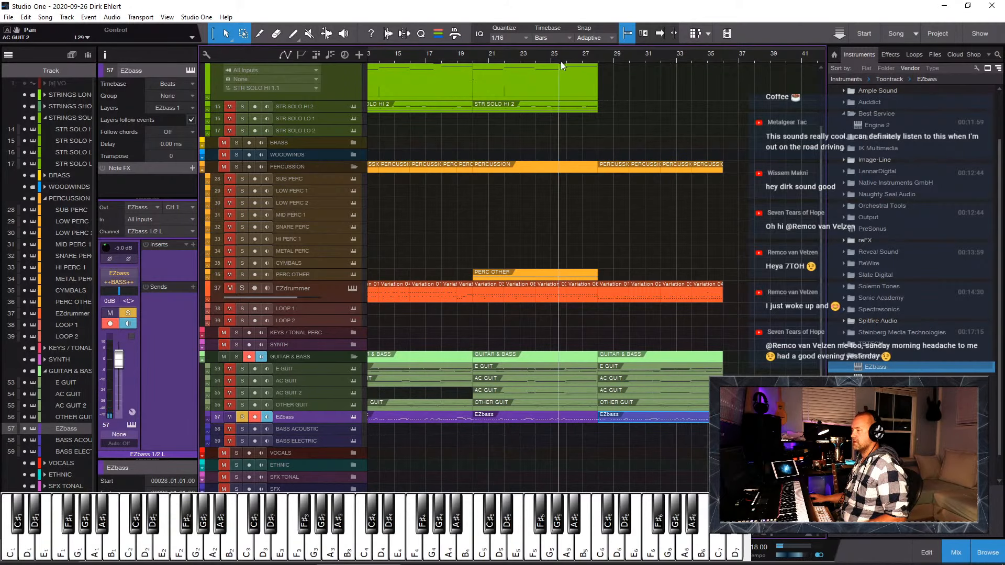
left_click(241, 417)
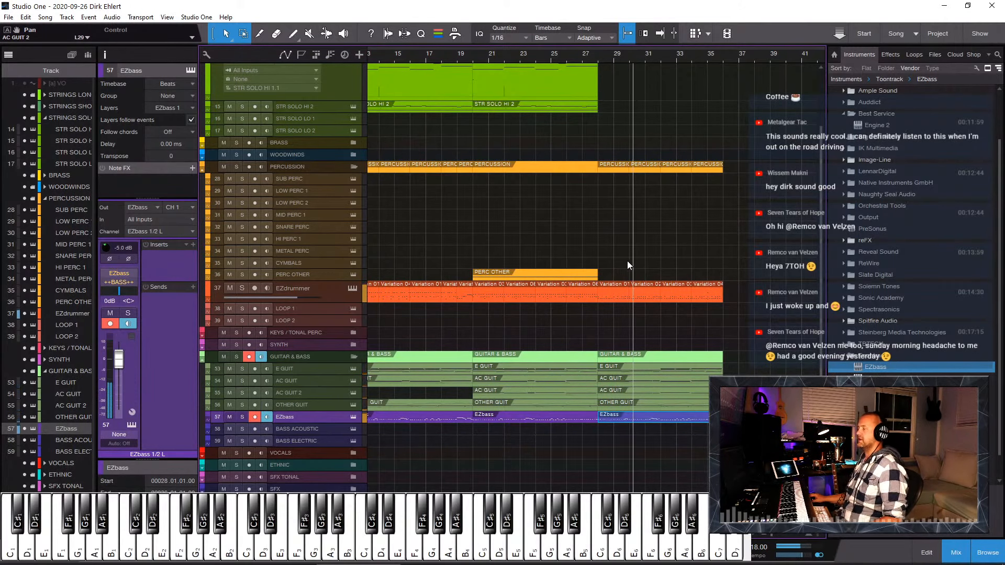
left_click(565, 273)
key("d")
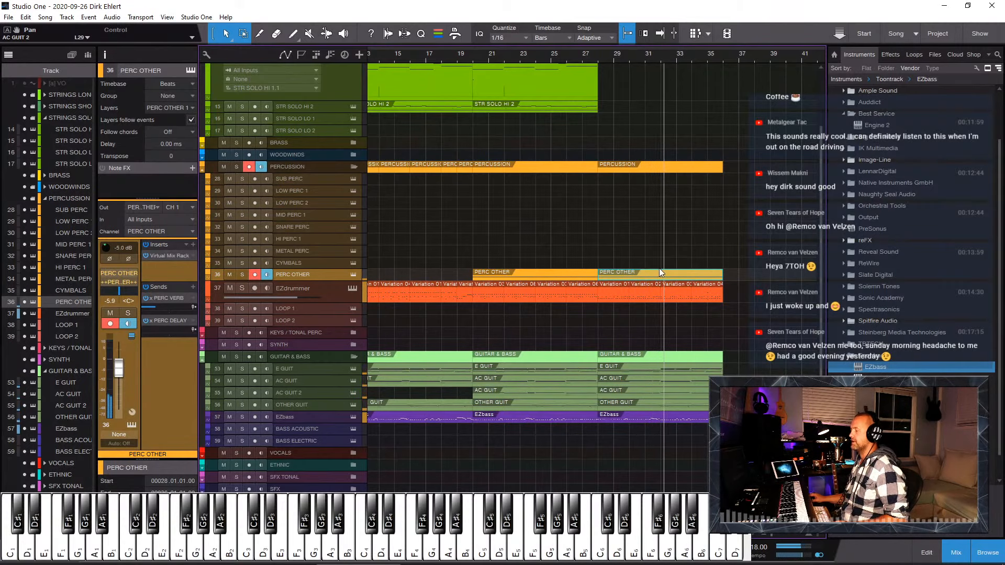
Step: Lower the long OTHER GUIT note at bar 34 to B 2
scroll(664, 263, "up", 2)
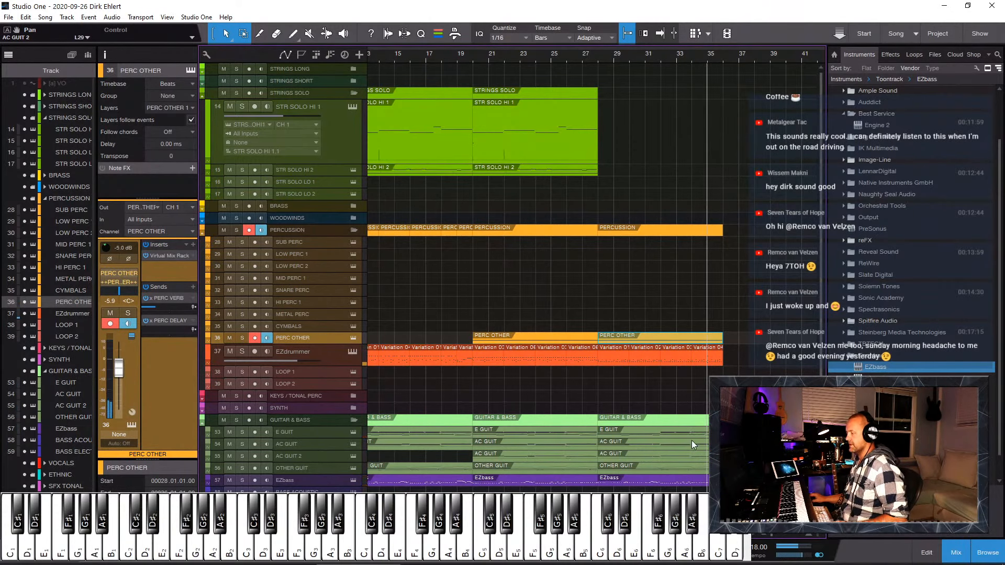
double_click(698, 467)
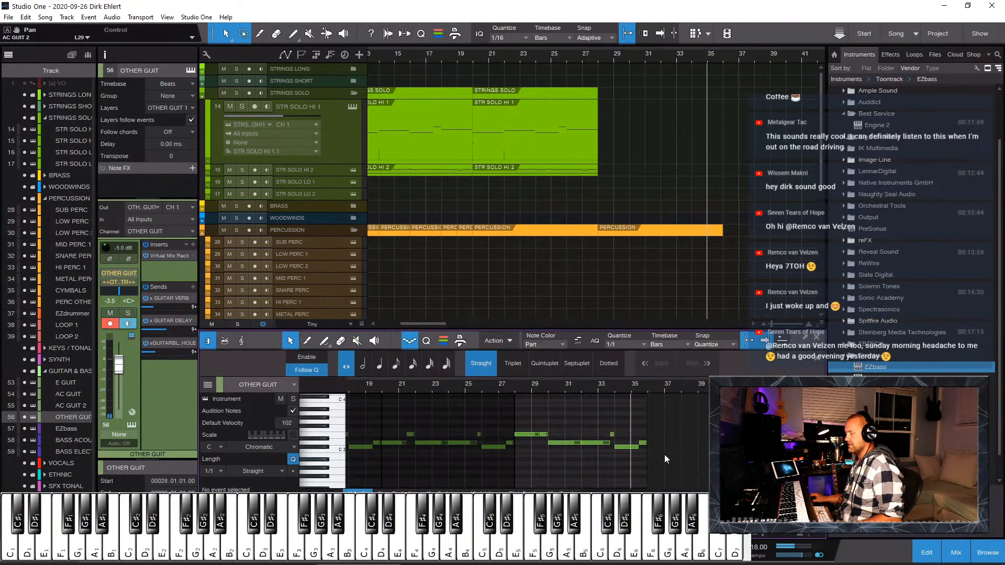
left_click_drag(626, 447, 627, 455)
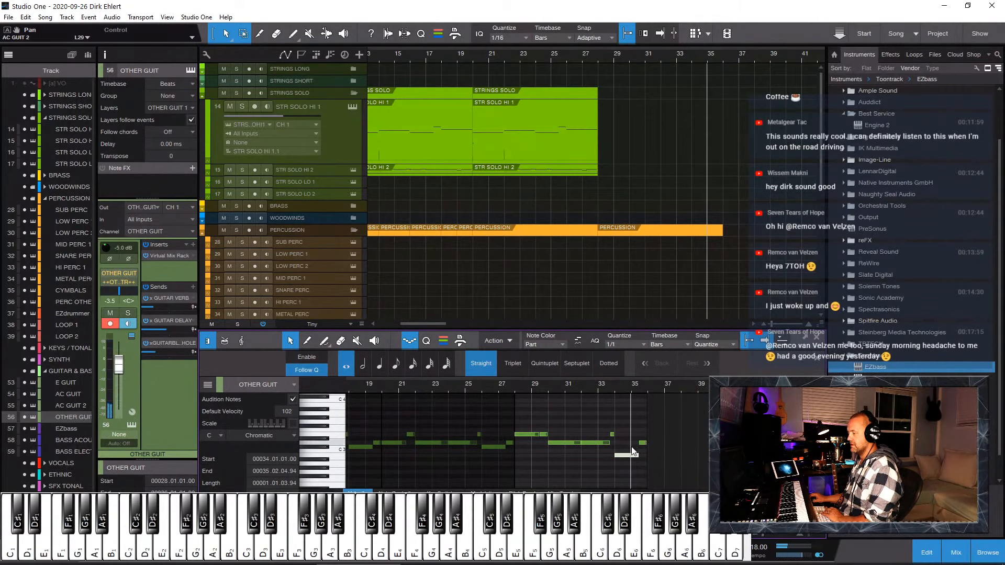
Step: Split the long OTHER GUIT note that begins at bar 34 at beat 3 of that bar
key("e")
key("e")
key("e")
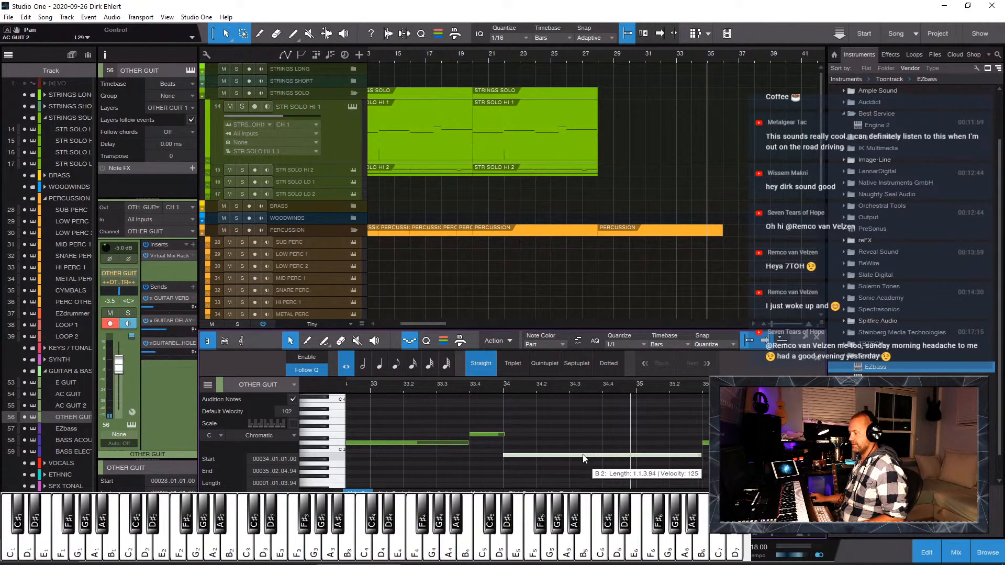
key("2")
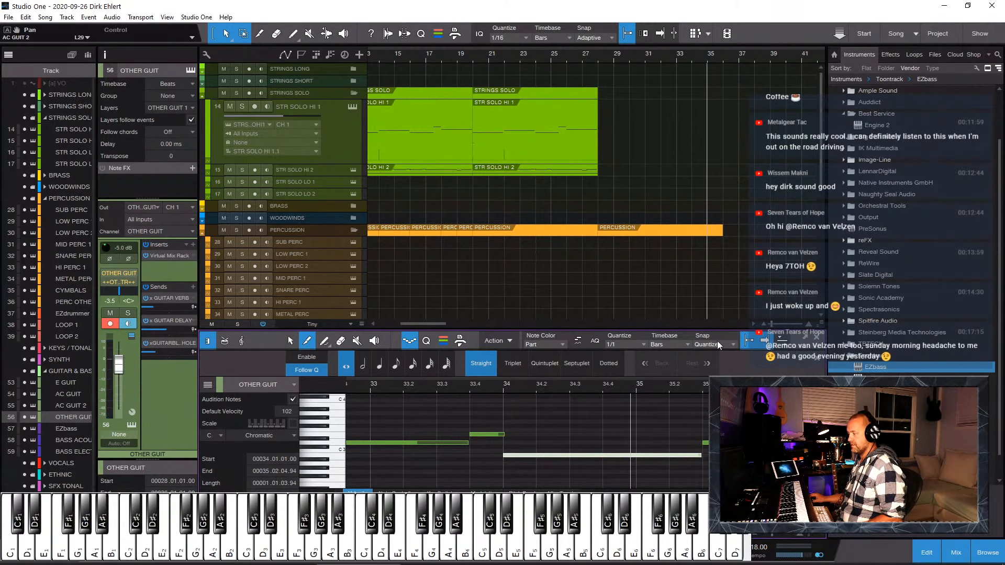
left_click(661, 35)
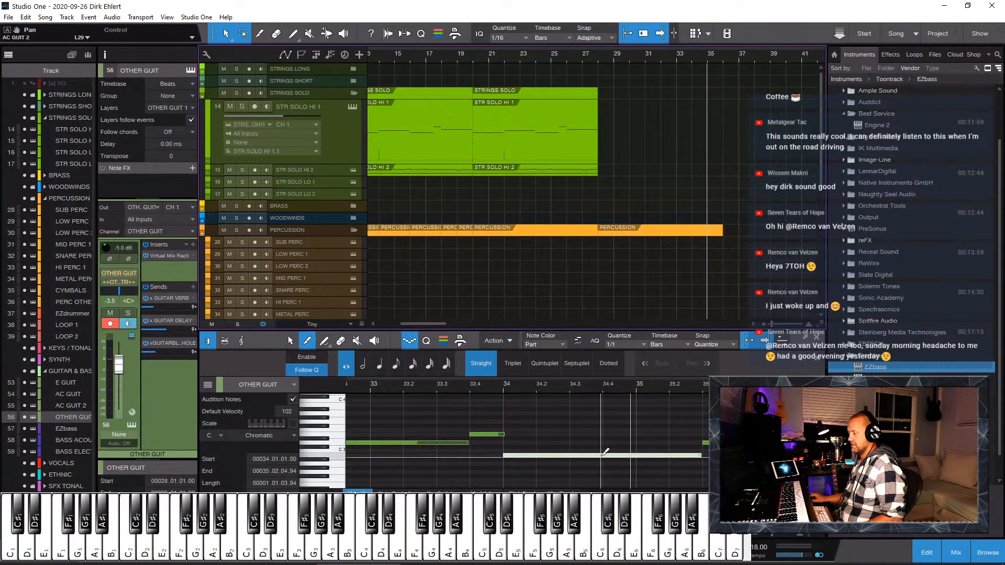
left_click(782, 343)
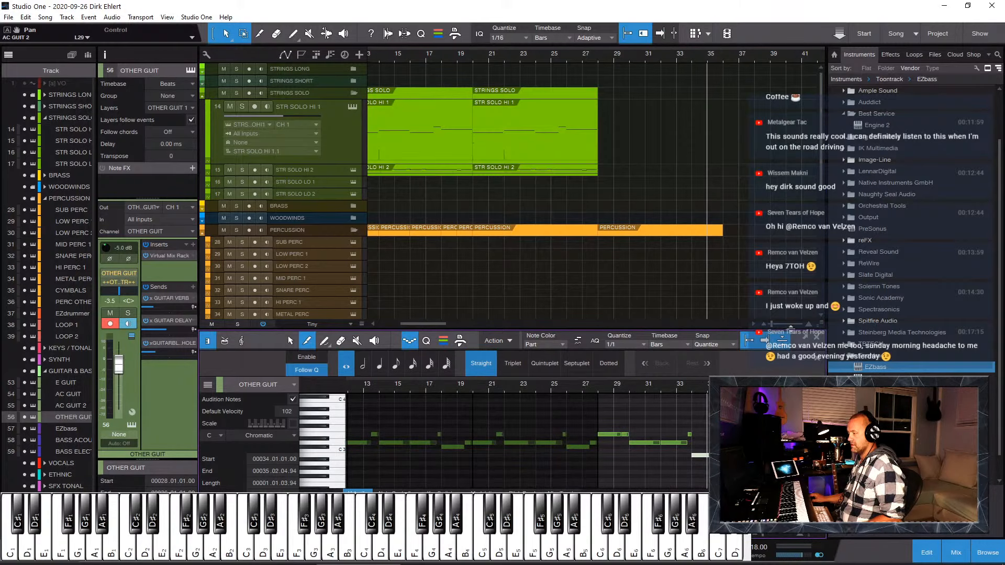
key("w")
key("w")
key("e")
key("e")
key("e")
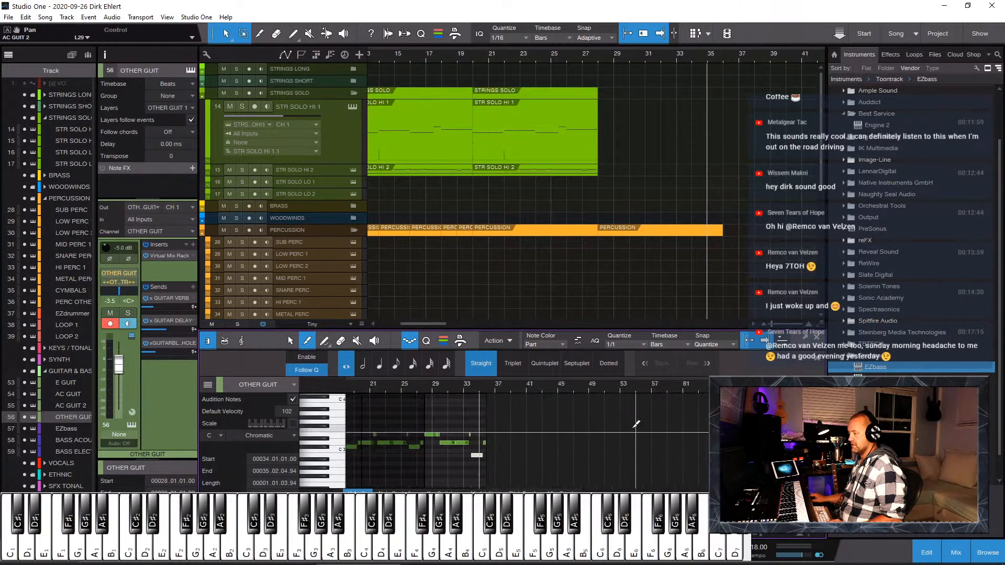
key("w")
key("e")
key("w")
key("e")
key("e")
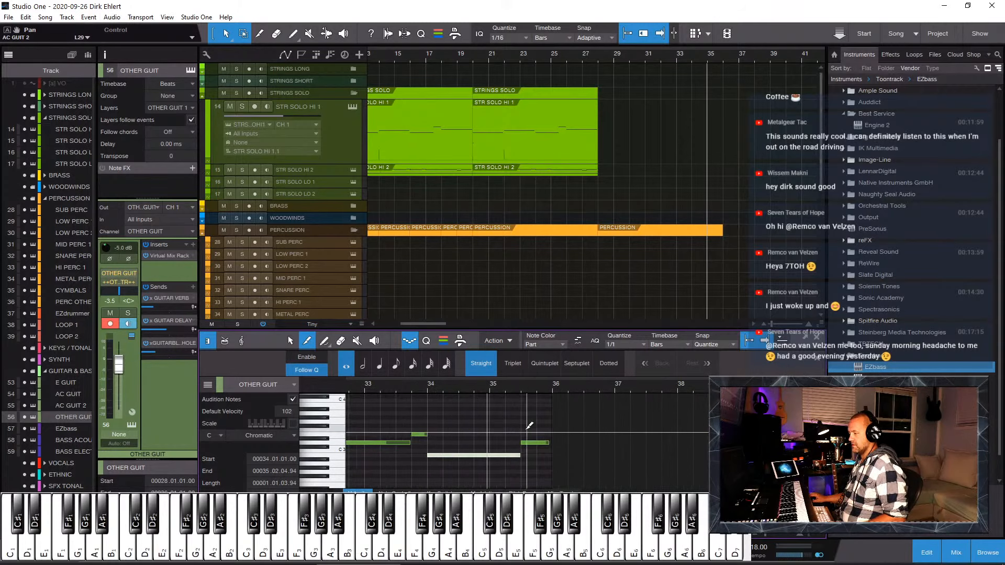
key("w")
key("e")
key("e")
key("e")
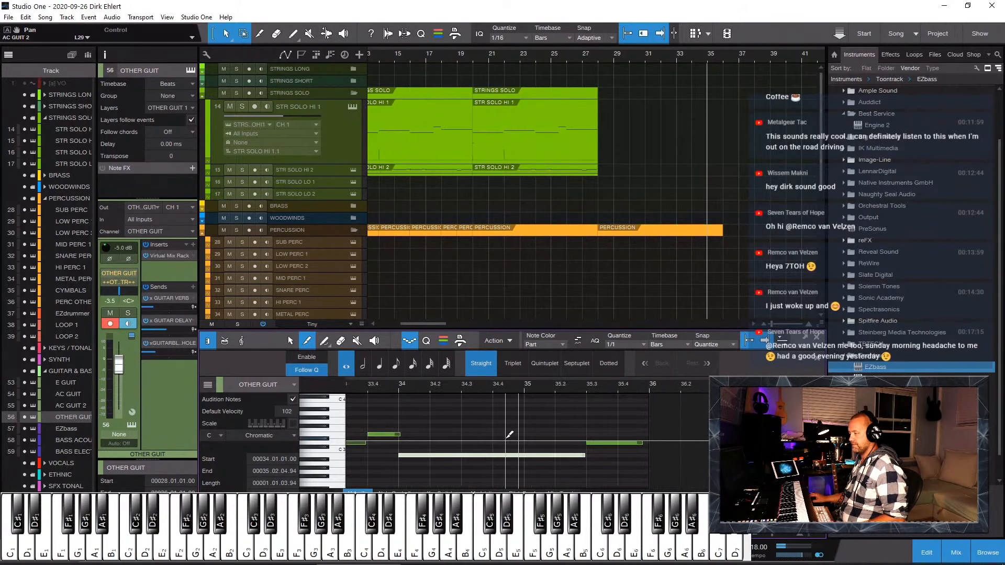
left_click(525, 454)
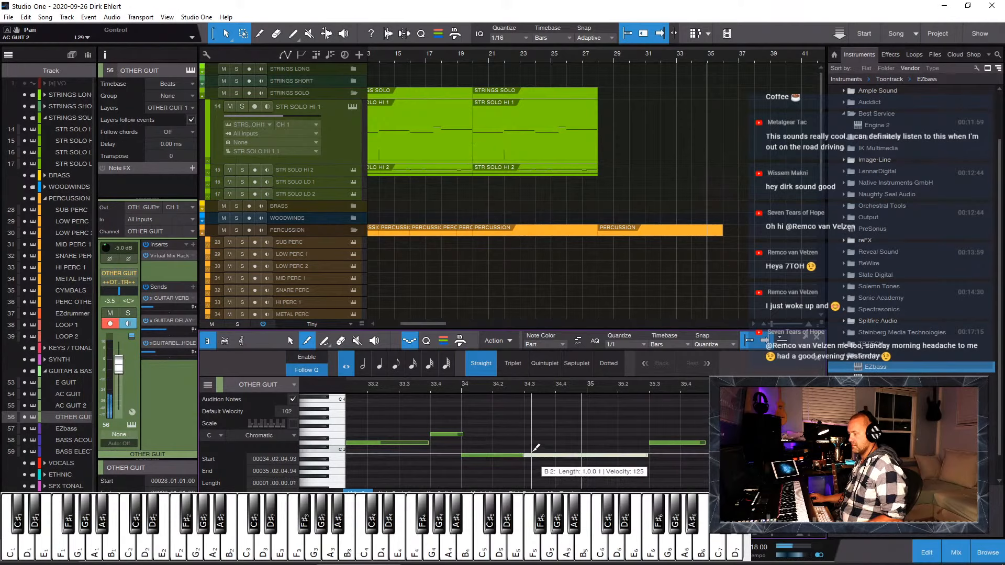
Step: Lower the second part of the split OTHER GUIT note by two semitones to A 2, keeping its start at beat 3
key("1")
key("Down")
key("Down")
left_click_drag(617, 459, 588, 464)
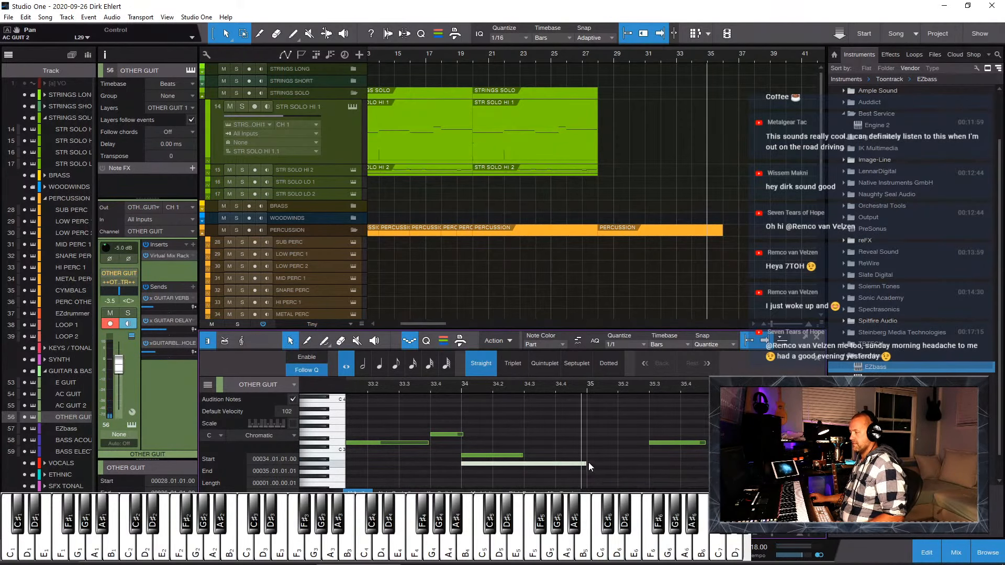
key("ctrl+z")
Step: Split the OTHER GUIT A 2 note at bar 35, raise the remainder to B 2 and play the passage
key("3")
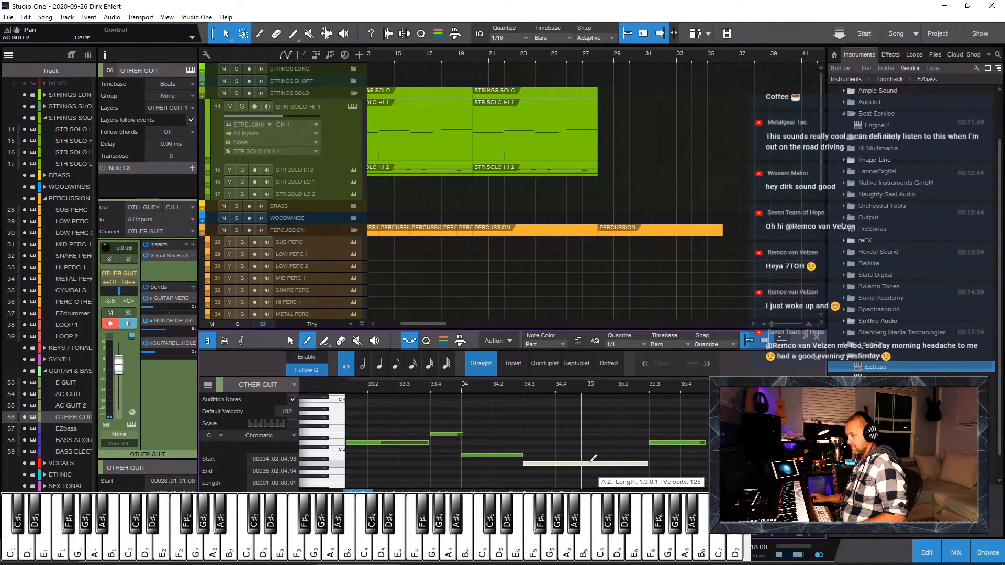
left_click(589, 462)
key("1")
key("Up")
key("Up")
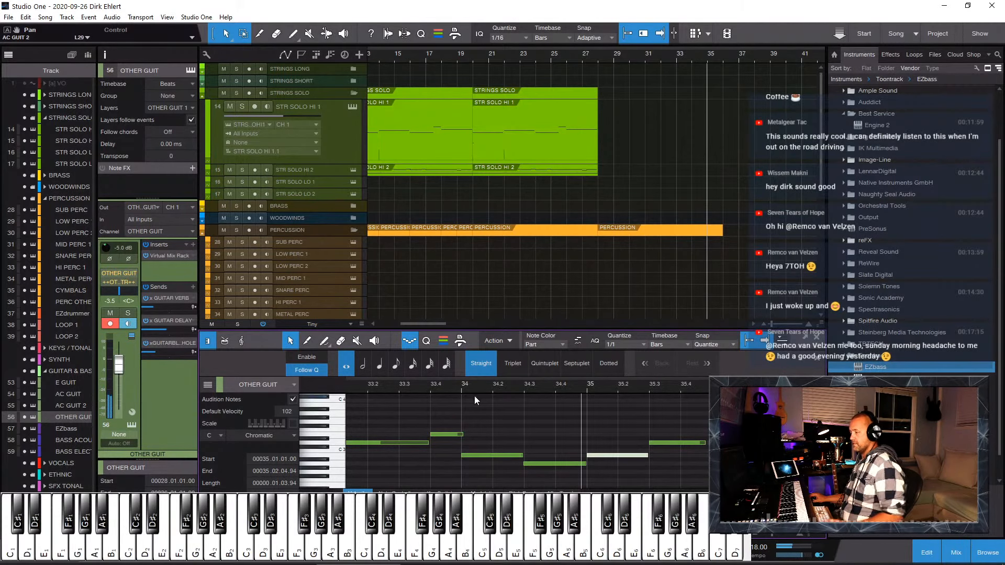
key("space")
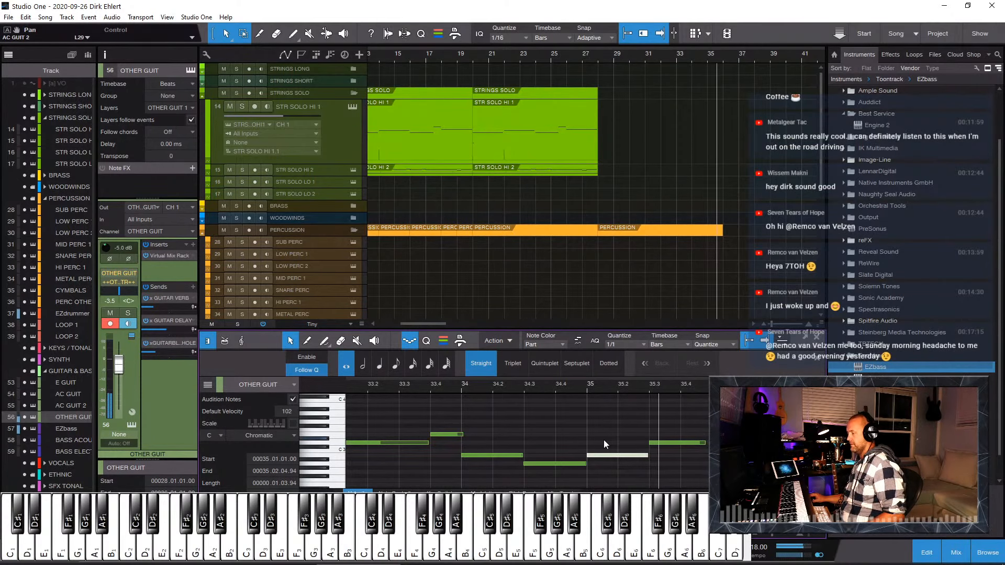
Step: Duplicate the STR SOLO HI 1 part at bar 20 to bar 28
key("F2")
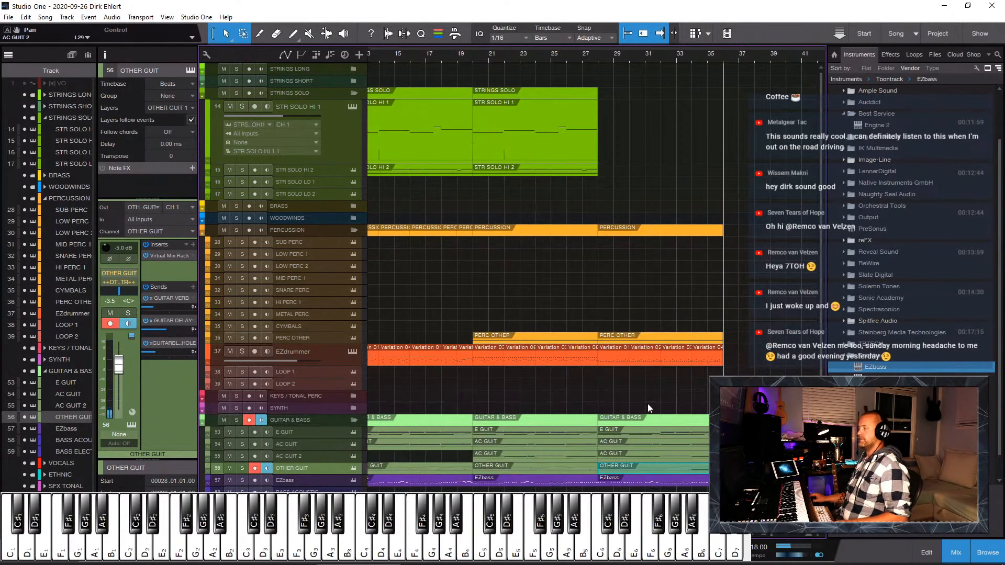
scroll(563, 169, "down", 2)
left_click(550, 136)
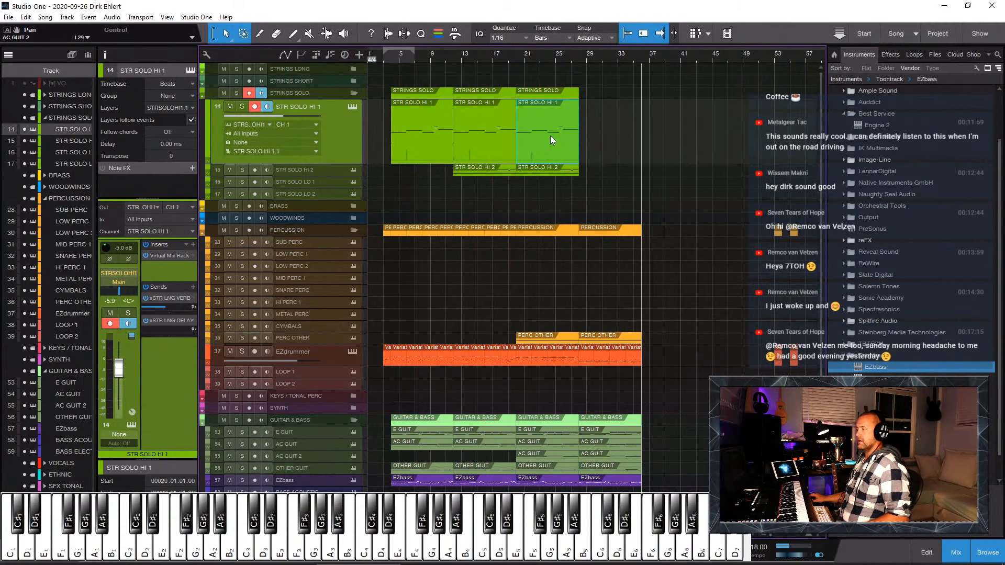
key("d")
left_click(538, 170)
key("d")
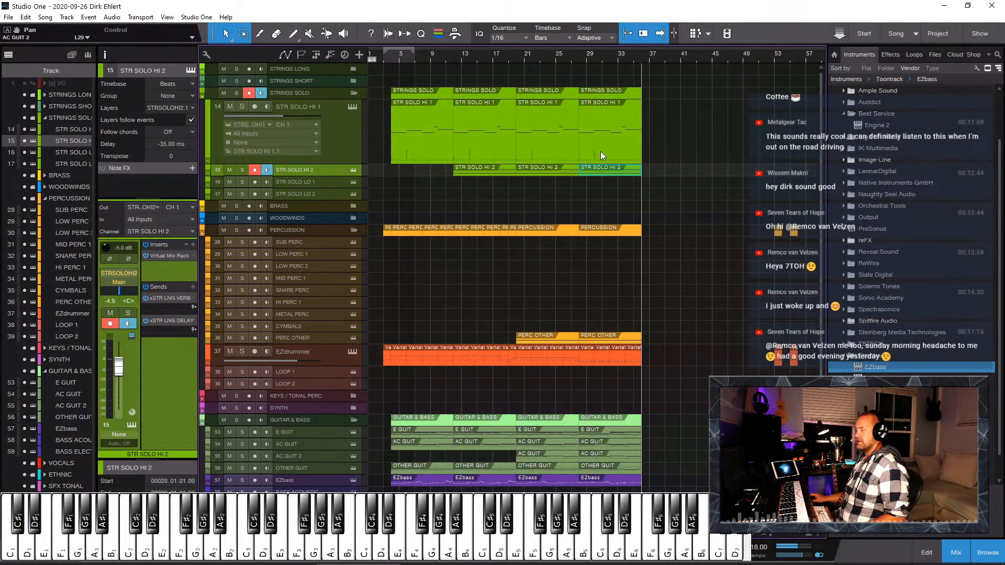
key("ctrl+z")
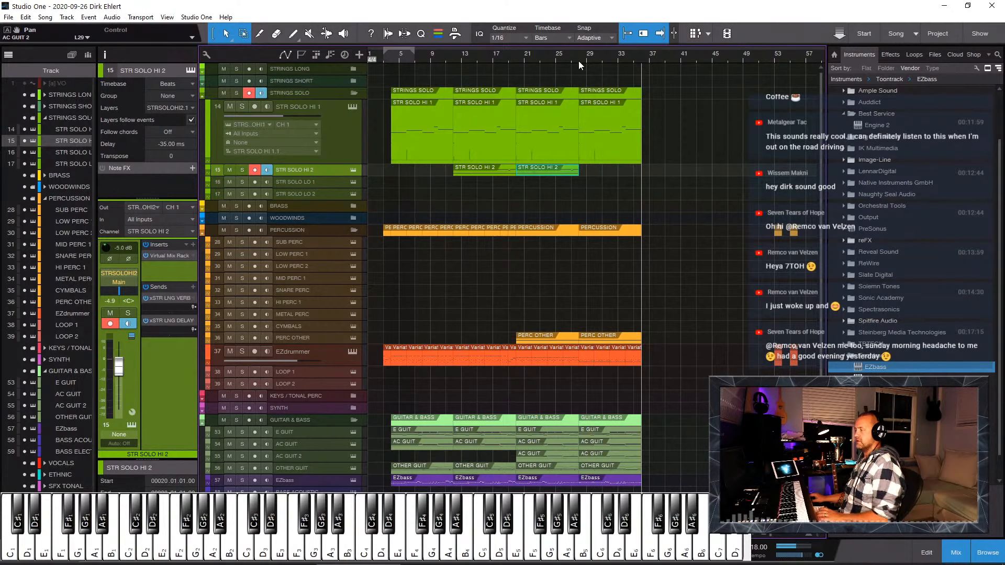
Step: Open the STR SOLO HI 1 part at bar 28 and raise its first note by four semitones
left_click(580, 57)
double_click(611, 143)
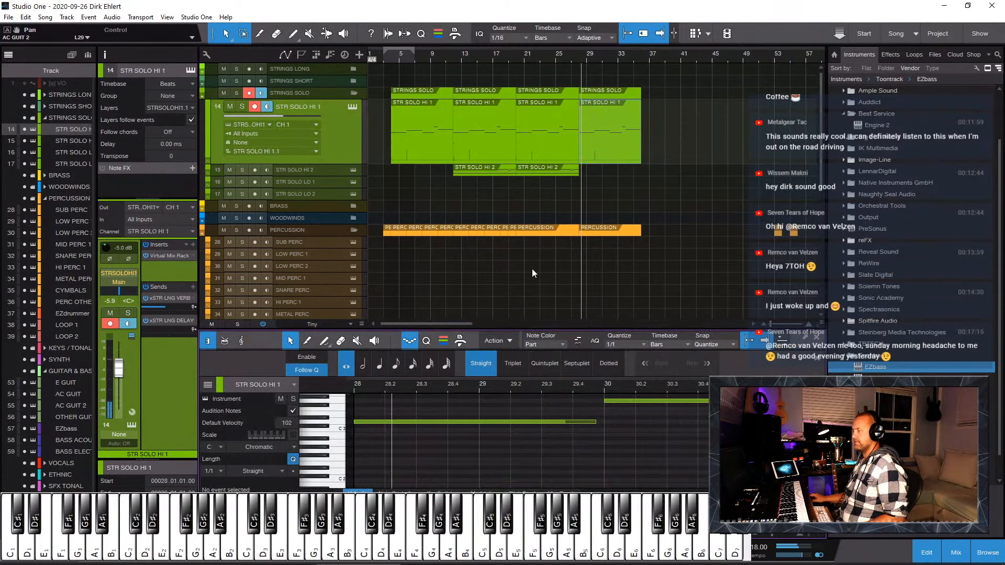
left_click_drag(490, 465, 488, 463)
key("Up")
key("Up")
key("Up")
key("Up")
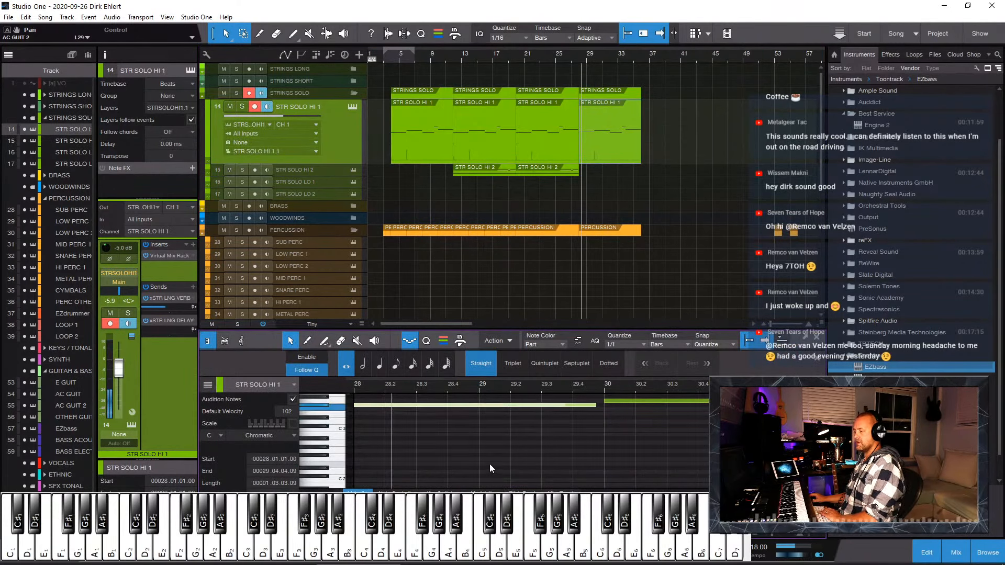
Step: Raise the long STR SOLO HI 1 note at bar 30 by four semitones
scroll(629, 432, "up", 2)
scroll(629, 432, "up", 1)
left_click_drag(629, 432, 646, 462)
key("Up")
key("Up")
key("Up")
key("Up")
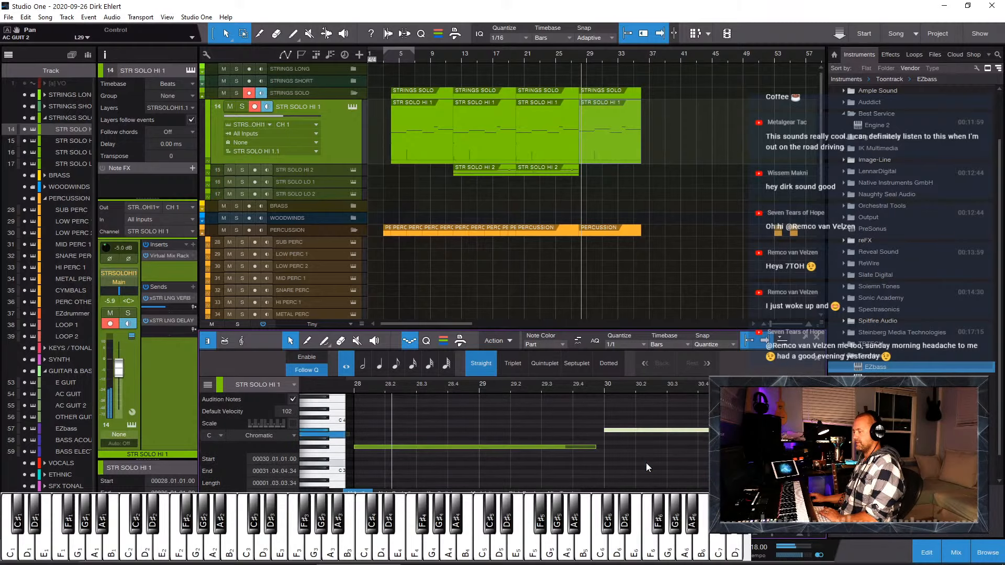
Step: Lower the long STR SOLO HI 1 note at bar 34 by two semitones
key("w")
key("w")
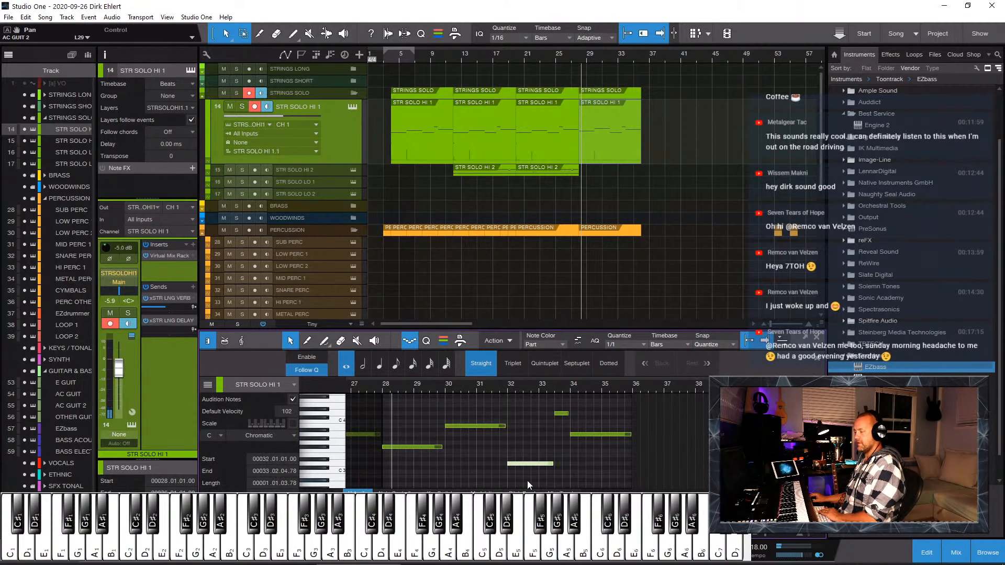
mouse_move(555, 399)
left_mouse_down()
mouse_move(562, 424)
mouse_move(602, 453)
left_mouse_up()
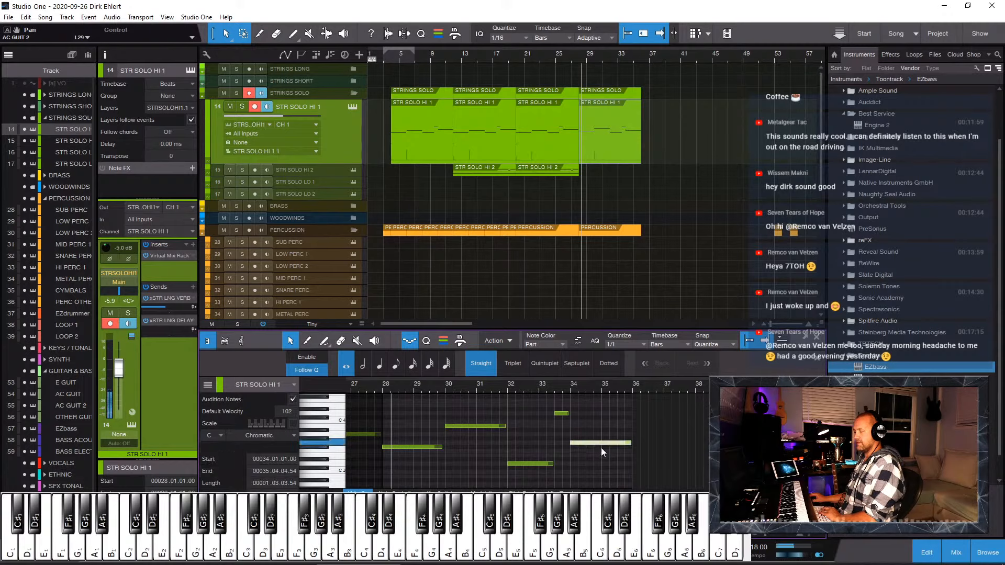
Step: Duplicate the STR SOLO HI 2 part at bar 20 to bar 28
key("F2")
left_click(560, 172)
key("d")
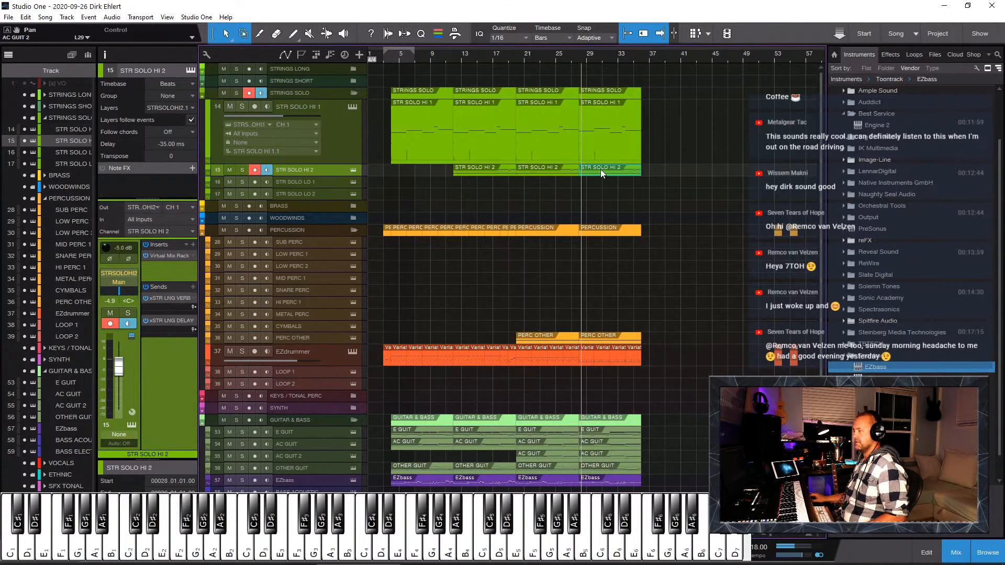
Step: Open the STR SOLO HI 2 part at bar 28 and lower its first note by five semitones and its second by three
double_click(601, 168)
key("e")
key("e")
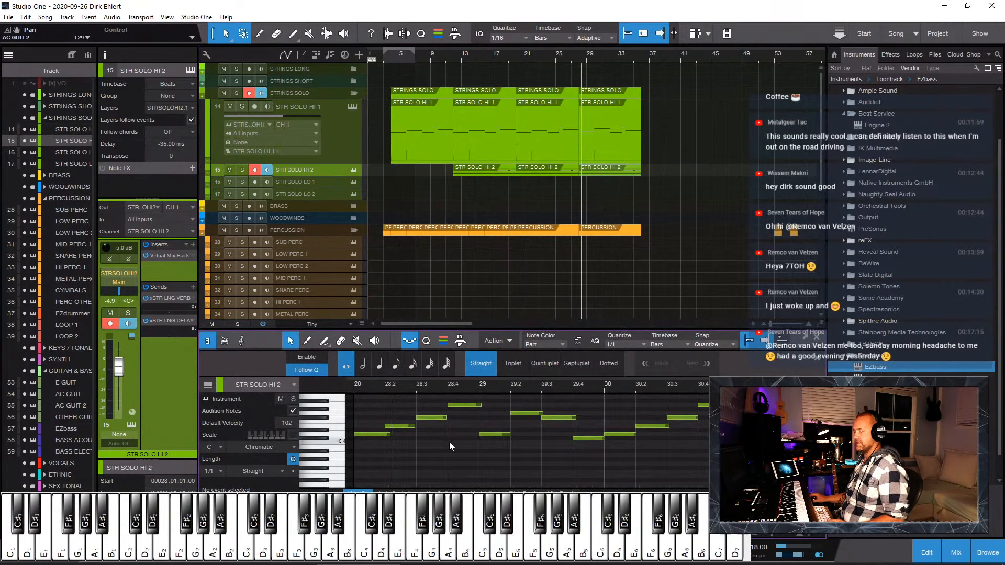
scroll(453, 441, "left", 2)
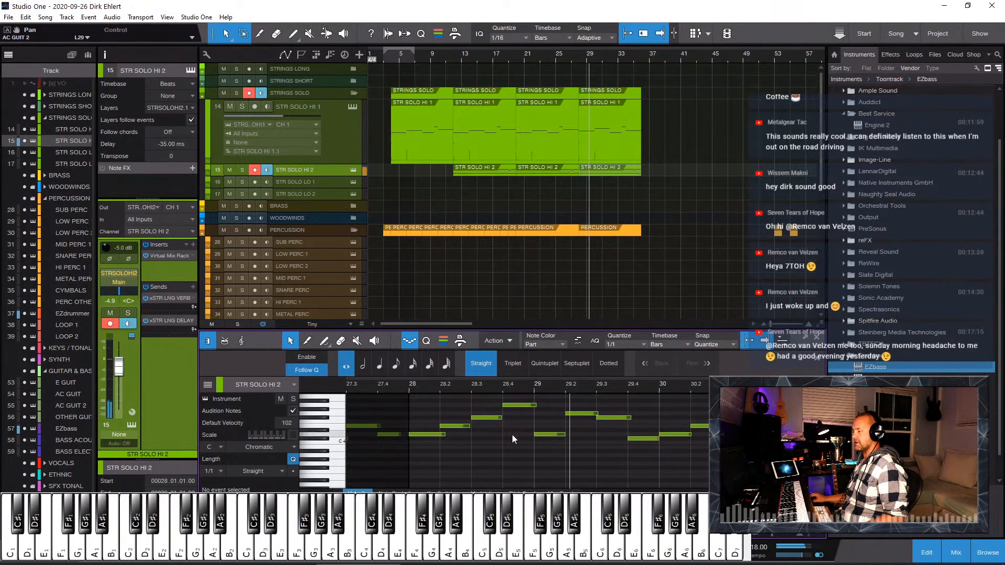
left_click_drag(422, 435, 438, 470)
left_click_drag(449, 424, 460, 445)
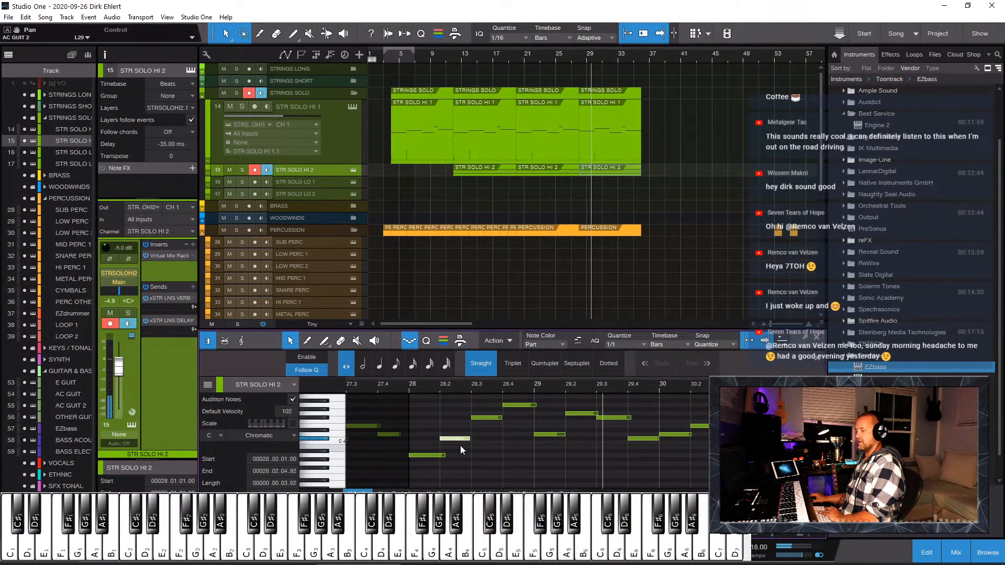
Step: Lower the STR SOLO HI 2 notes in bar 28 by two semitones on beat 3 and three semitones on beat 4
left_click(474, 417)
key("Down")
key("Down")
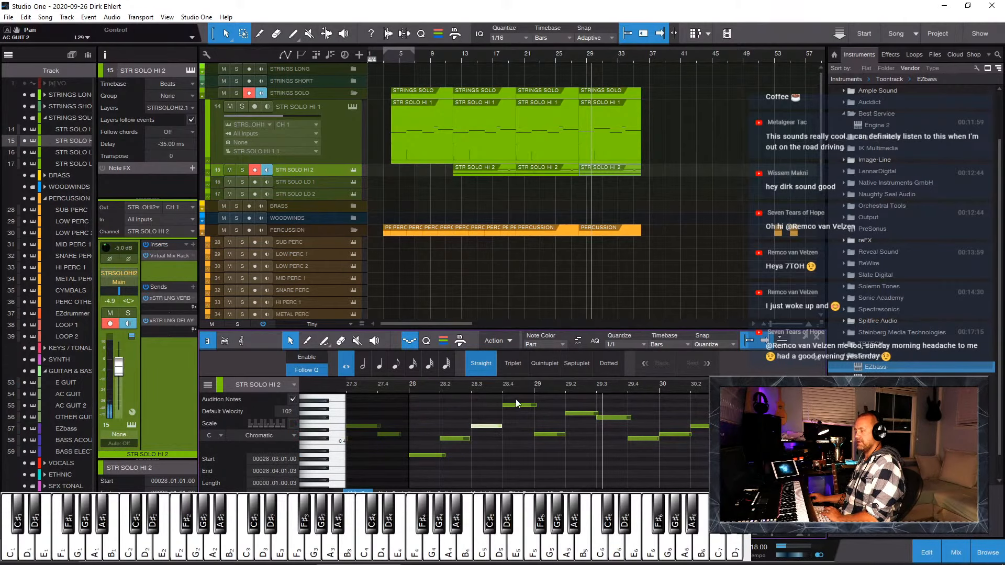
left_click(517, 405)
key("Down")
key("Down")
key("Down")
Step: Lower the STR SOLO HI 2 notes in bar 29 by one semitone on beat 1 and three semitones on beat 2
left_click_drag(549, 423, 551, 462)
key("Down")
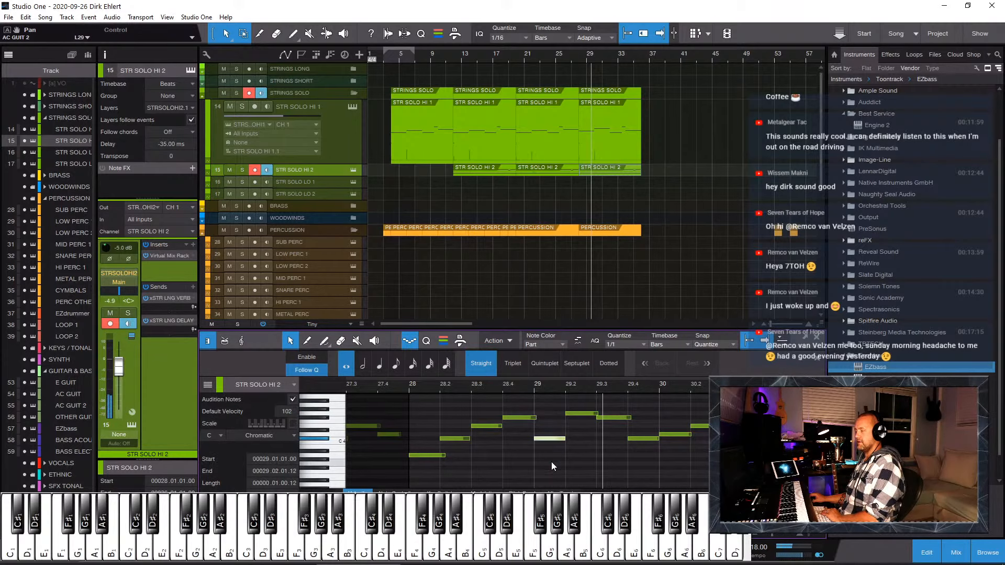
left_click_drag(581, 399, 580, 441)
key("Down")
key("Down")
key("Down")
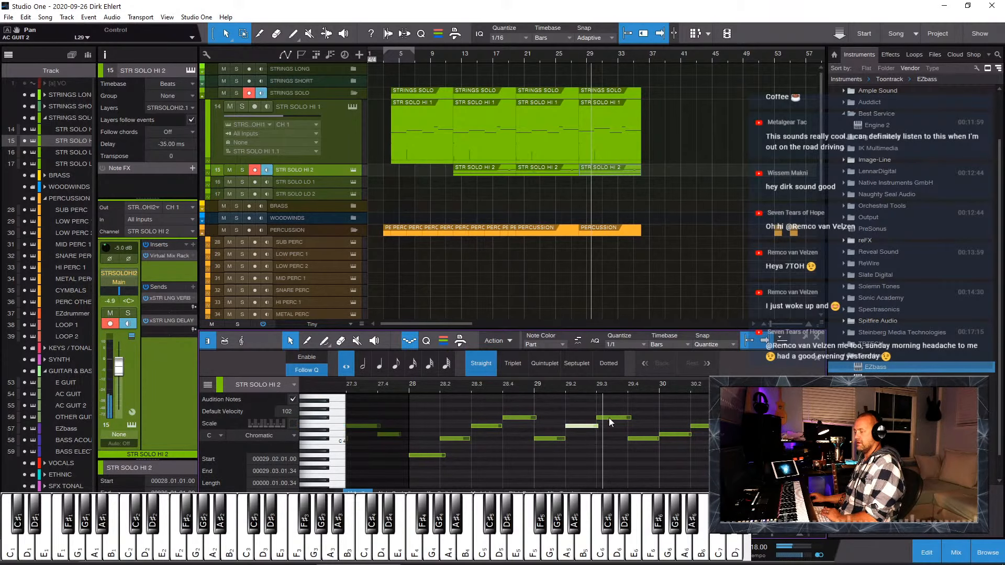
Step: Lower the STR SOLO HI 2 notes on beats 3 and 4 of bar 29 by four semitones each
key("Down")
key("Down")
key("Down")
key("Down")
left_click_drag(645, 413, 649, 472)
key("Down")
key("Down")
key("Down")
key("Down")
left_click_drag(656, 420, 679, 466)
key("Down")
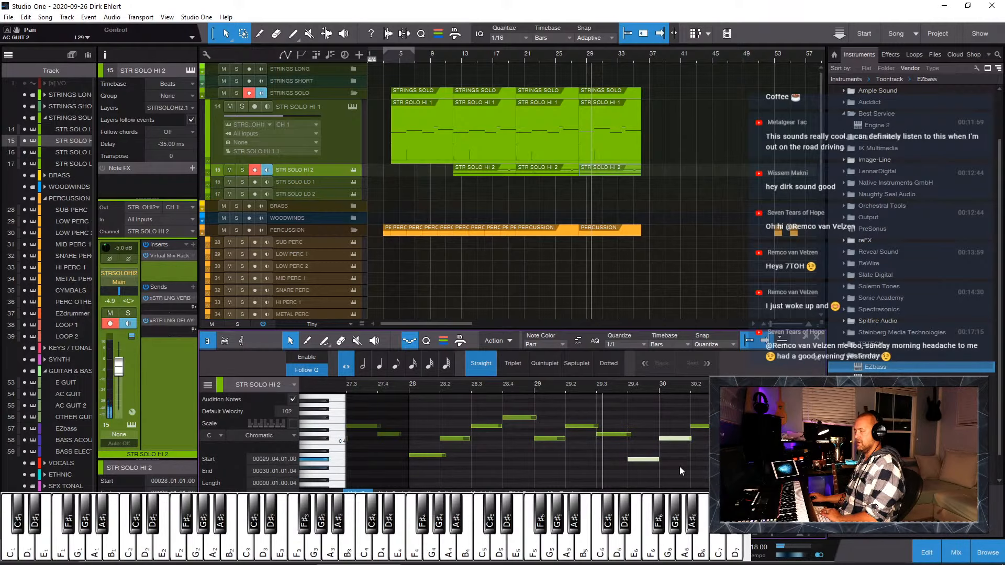
key("Down")
key("Up")
key("Up")
Step: Lower the STR SOLO HI 2 notes on beats 1 and 2 of bar 30 by three semitones each
left_click_drag(666, 421, 674, 460)
key("Down")
key("Down")
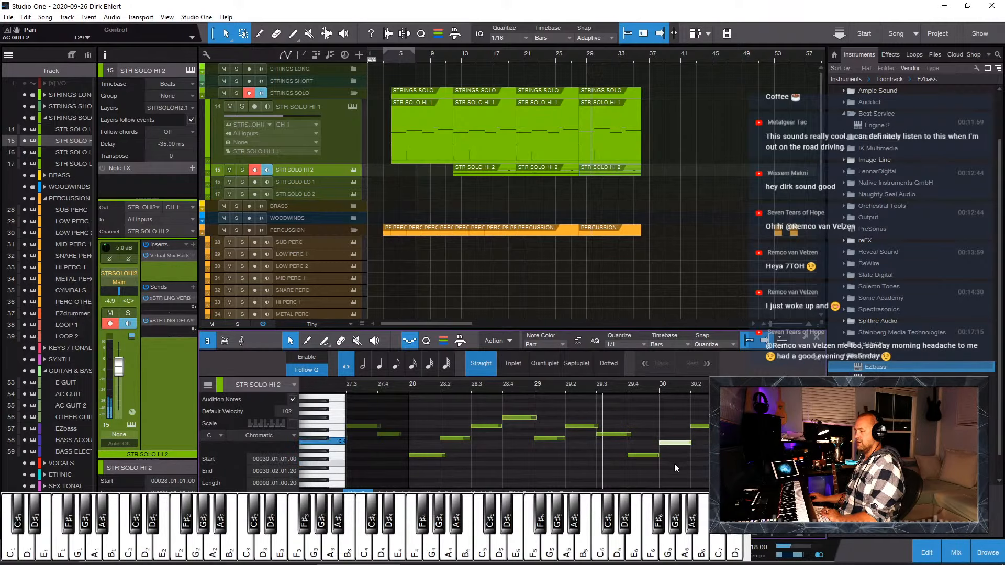
key("Down")
left_click_drag(703, 414, 698, 453)
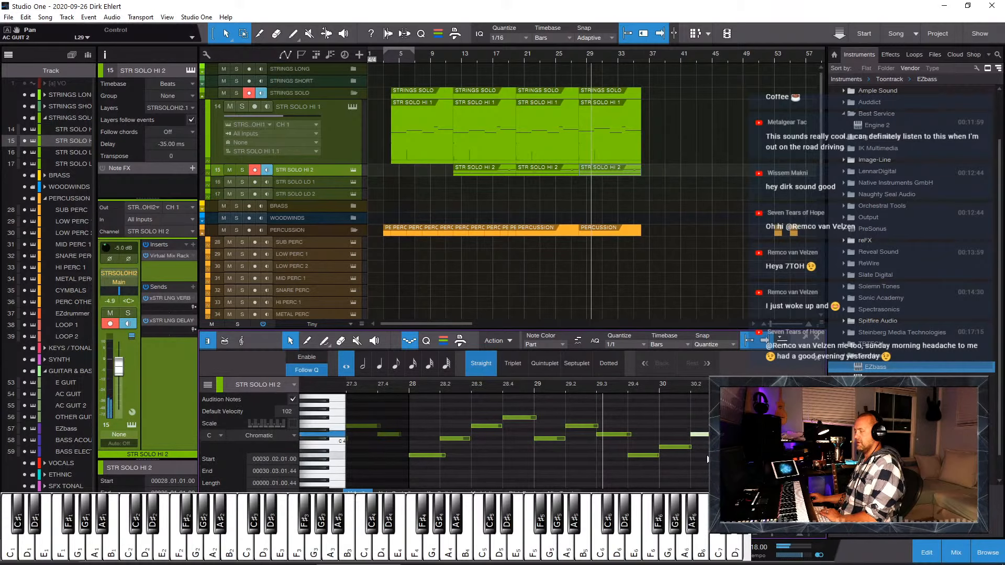
key("Down")
key("Down")
key("Down")
Step: Lower the STR SOLO HI 2 notes on beats 3 and 4 of bar 30 to D 4 and E 4
left_click_drag(732, 405, 765, 418)
key("Down")
key("Down")
key("Down")
key("Down")
key("Down")
key("Down")
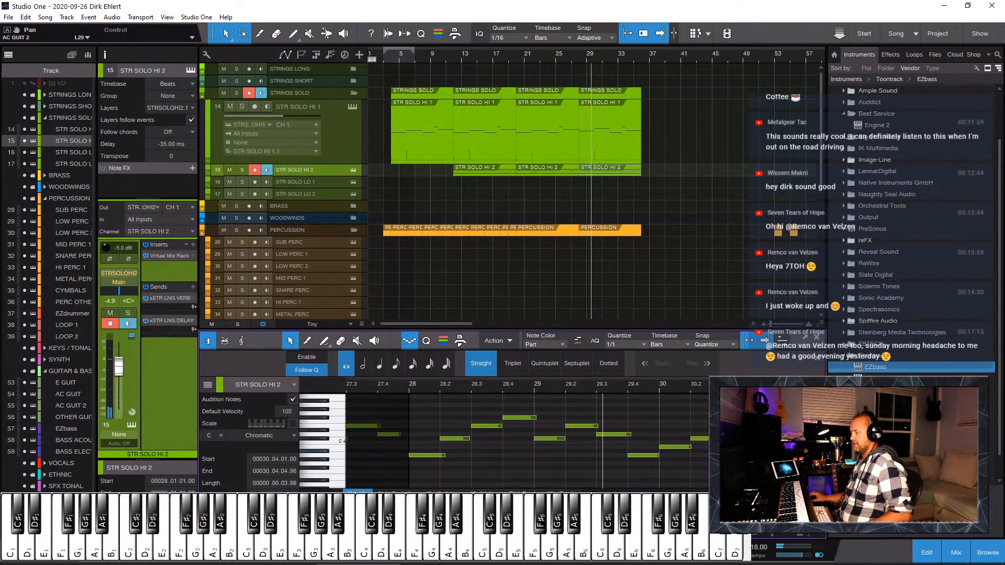
Step: Play back the edited STR SOLO HI 2 part from bar 28 to check its notes against the chords
scroll(581, 442, "right", 2)
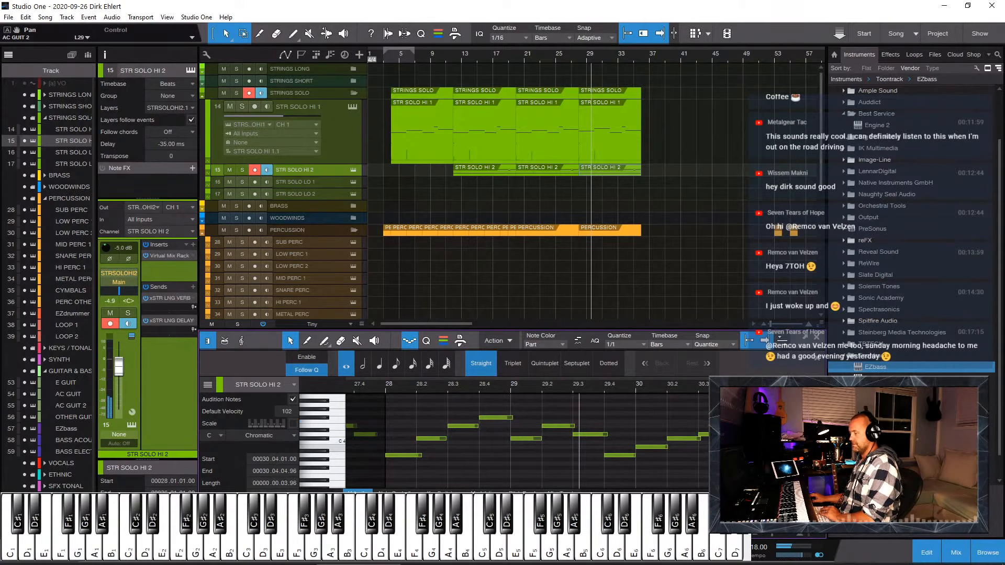
left_click(774, 434)
scroll(774, 435, "left", 3)
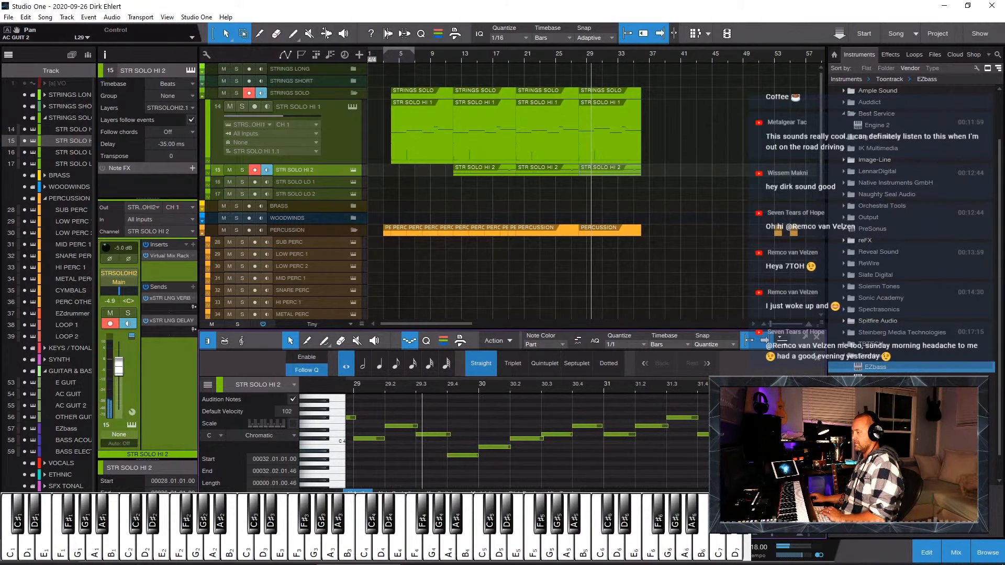
key("e")
key("e")
key("w")
key("w")
key("w")
key("w")
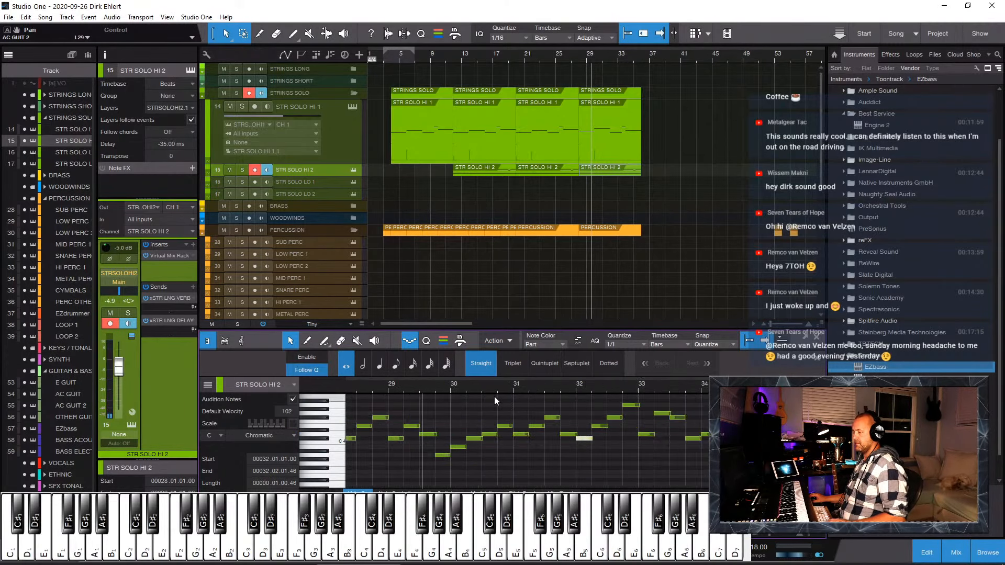
left_click(366, 385)
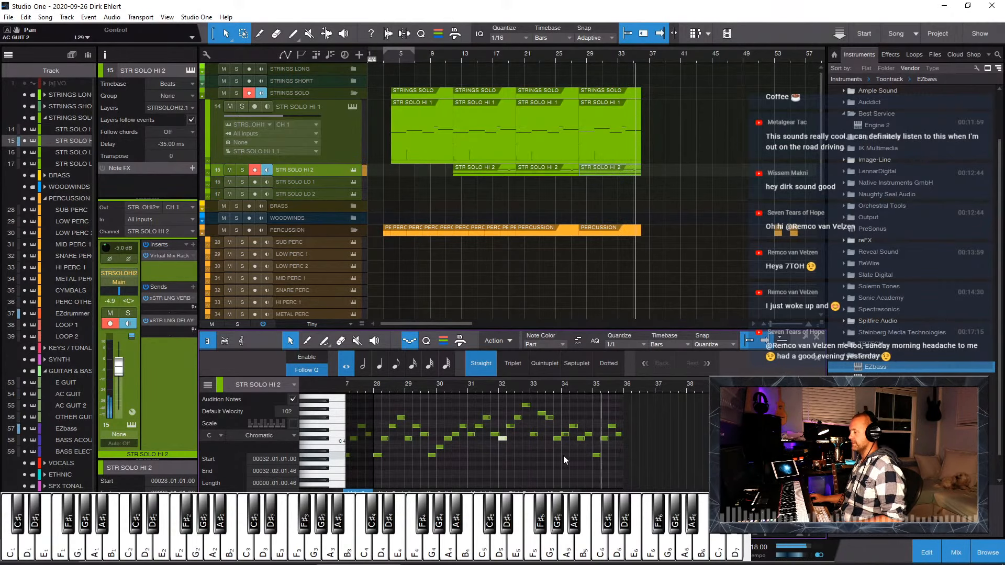
Step: Close the note editor and duplicate all events in bars 28 to 36 so the copies start at bar 36
key("F2")
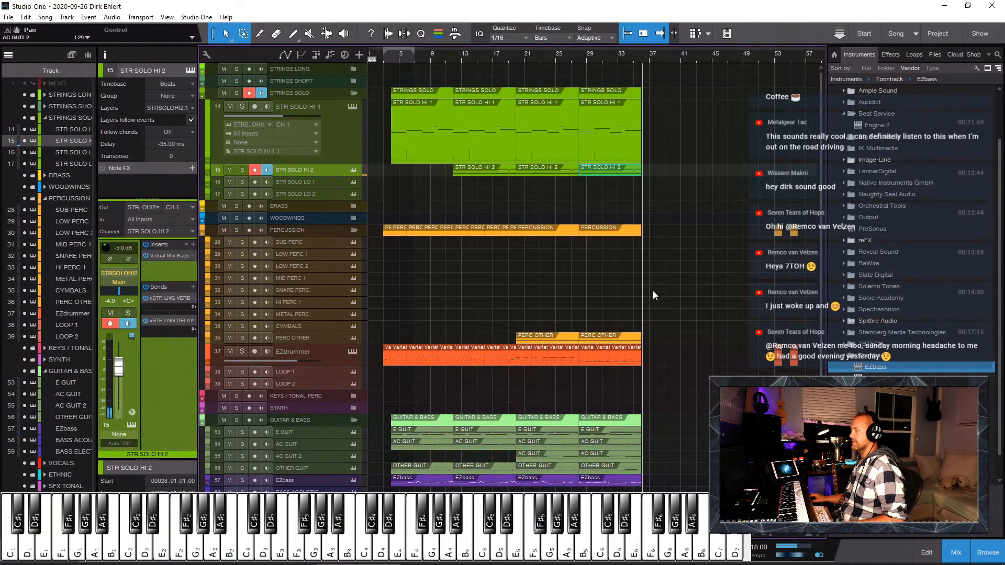
left_click_drag(652, 488, 580, 87)
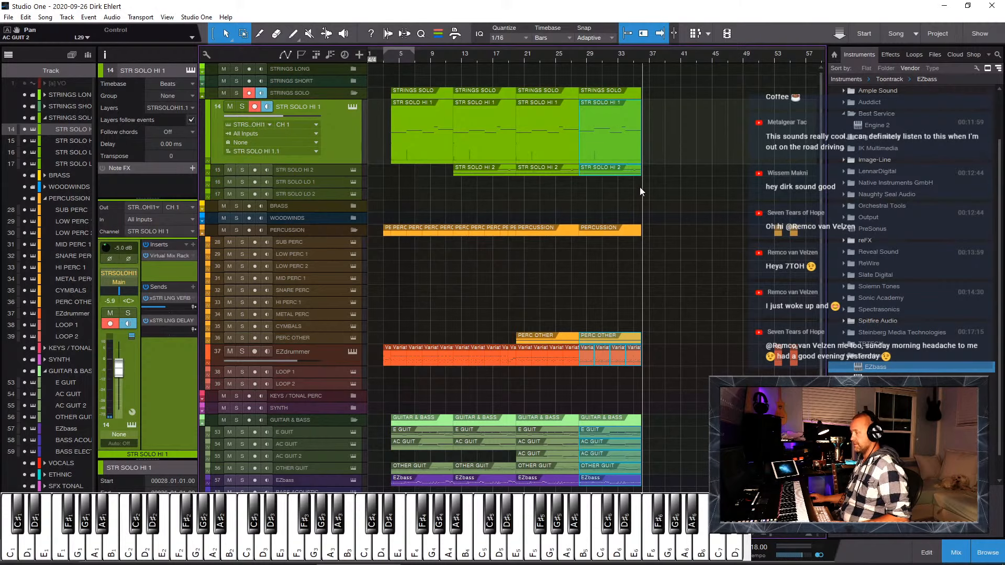
key("d")
left_click(635, 364)
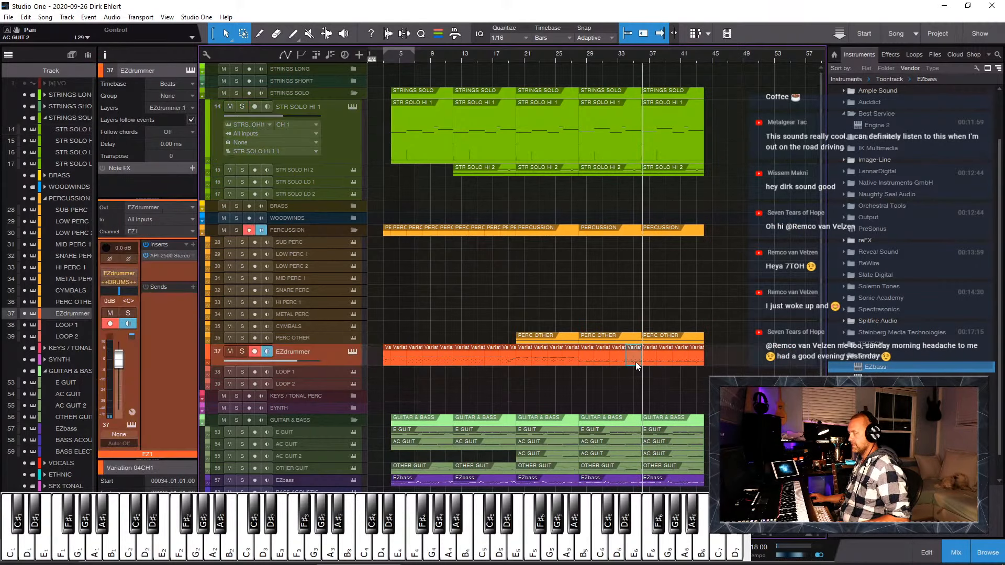
left_click_drag(637, 363, 636, 359)
scroll(780, 366, "right", 3)
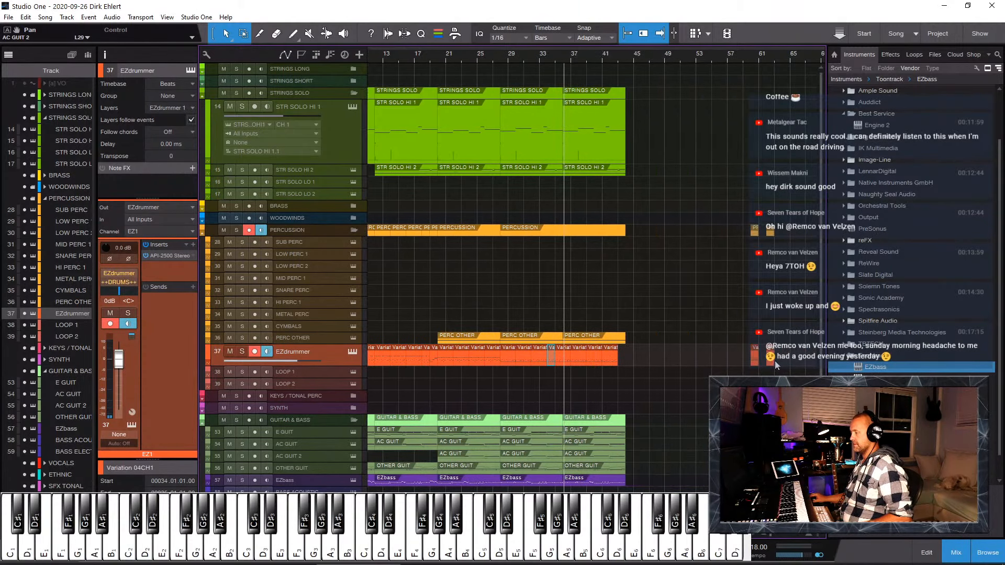
left_click_drag(771, 361, 652, 359)
key("e")
key("e")
key("w")
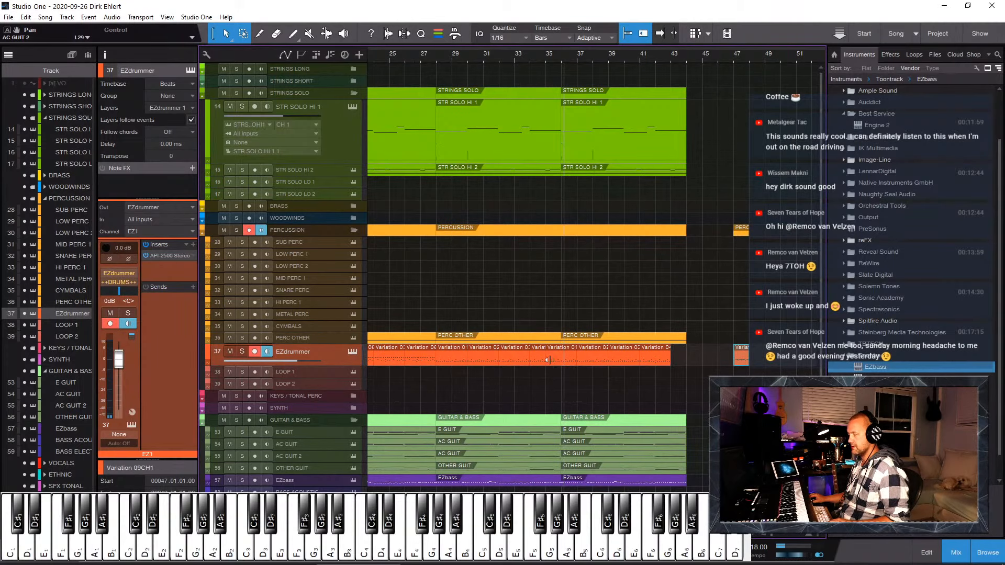
left_click(553, 357)
key("ctrl+z")
key("ctrl+z")
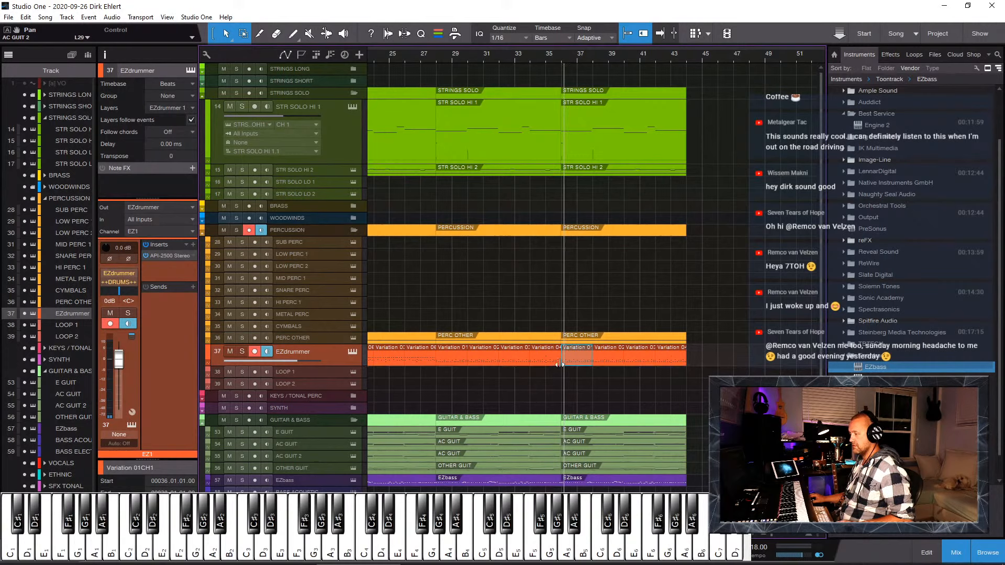
Step: Shorten the EZdrummer Variation 04CH1 event before bar 36 to end at bar 35, and move the parked Variation 09CH1 event into the gap
left_click(557, 359)
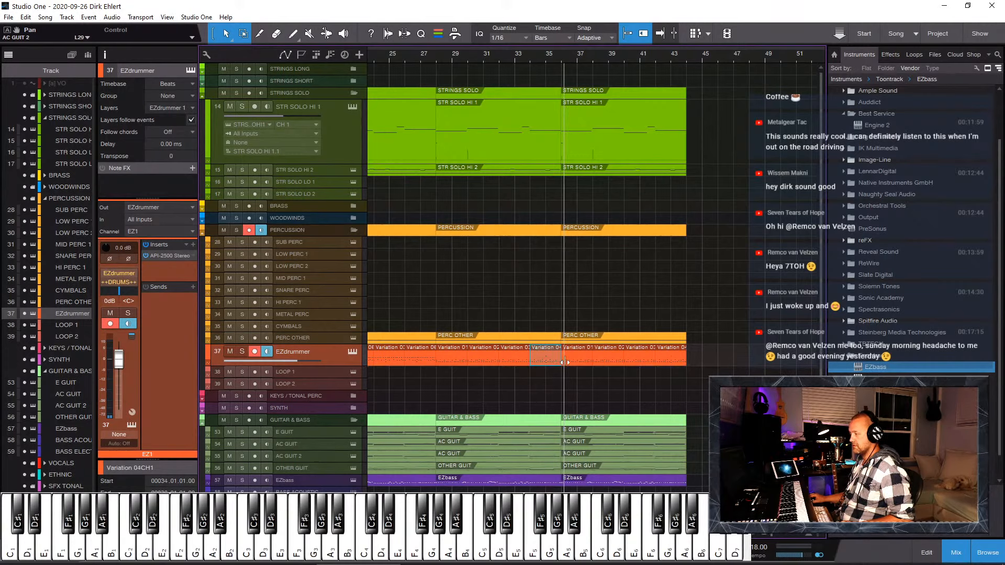
mouse_move(562, 359)
left_mouse_down()
mouse_move(544, 363)
mouse_move(678, 366)
mouse_move(565, 359)
mouse_move(574, 359)
left_mouse_up()
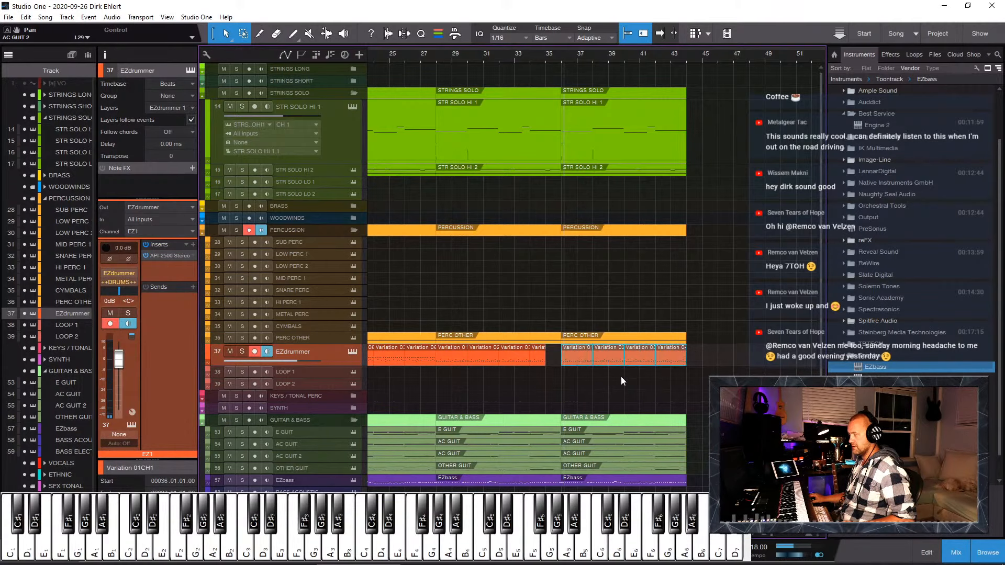
scroll(679, 373, "right", 3)
key("w")
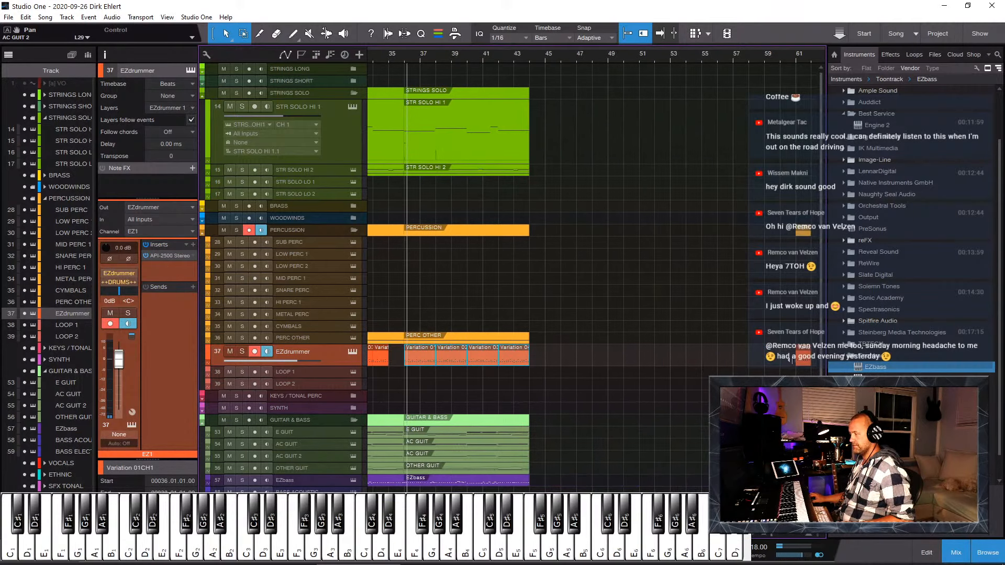
key("w")
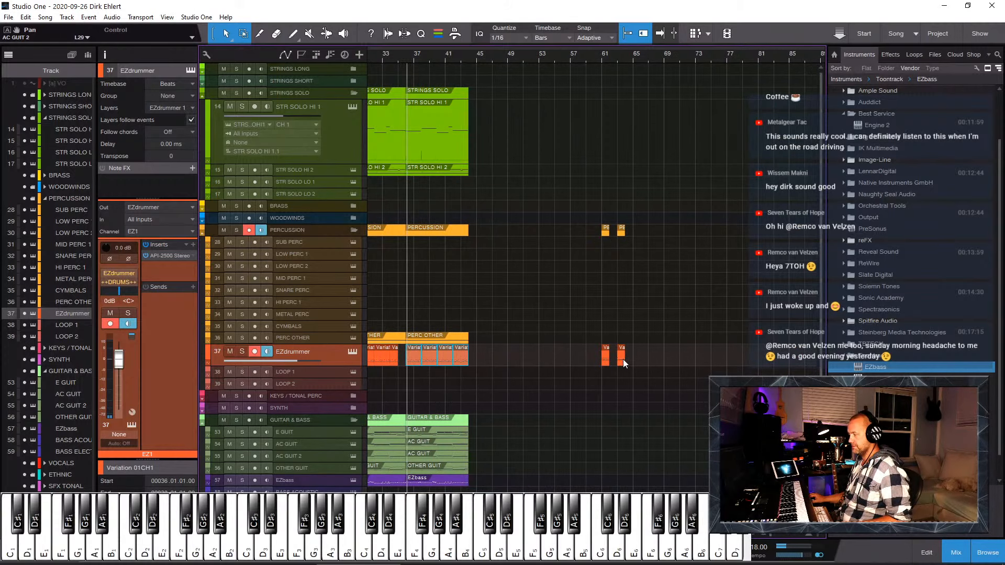
left_click_drag(623, 363, 407, 364)
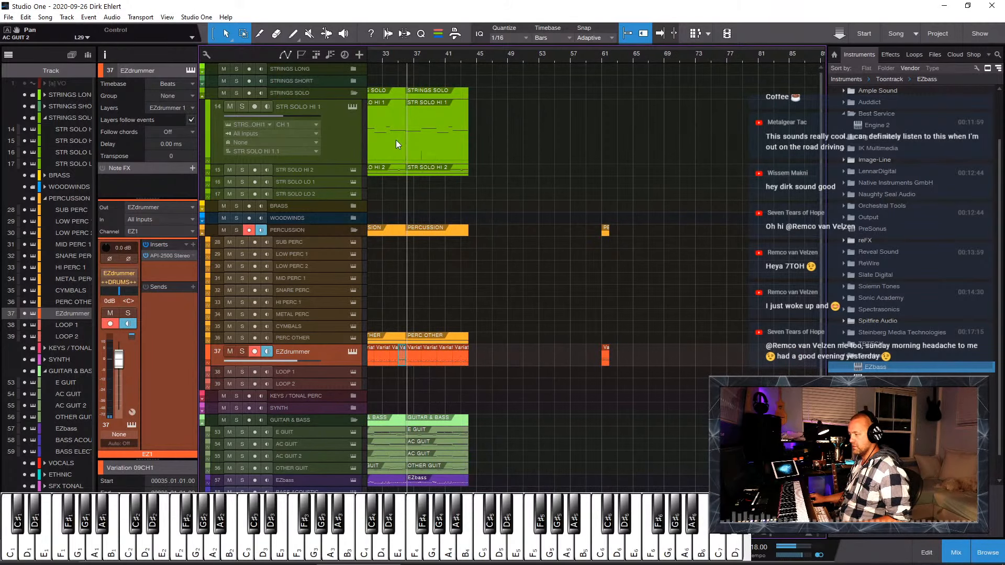
Step: Play back from around bar 33 to hear the drum fill leading into bar 36
left_click(381, 56)
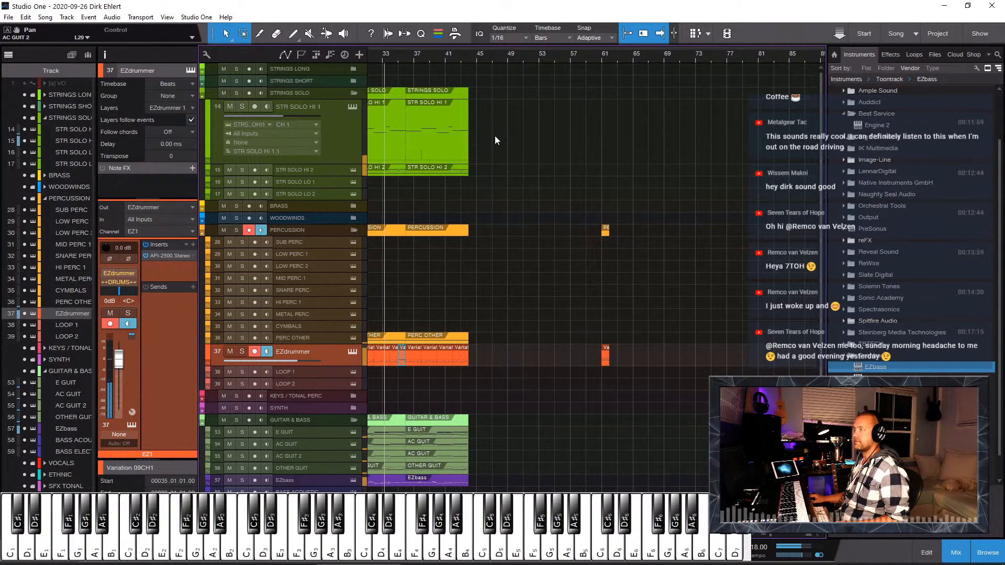
key("e")
key("e")
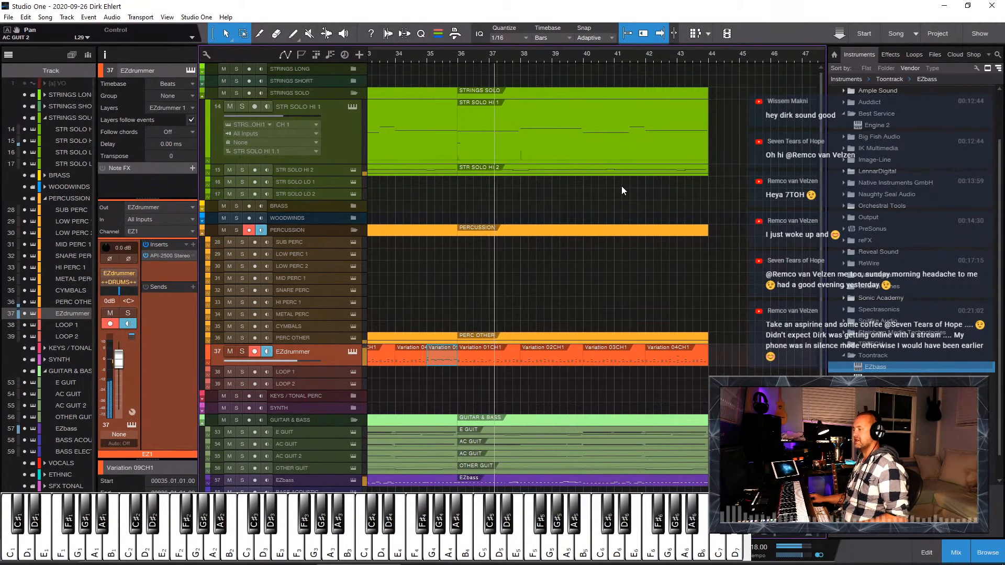
Step: Move the first C 0 note at bar 36 of the EZdrummer Variation 01CH1 event to C# 2, and close the editor
double_click(471, 359)
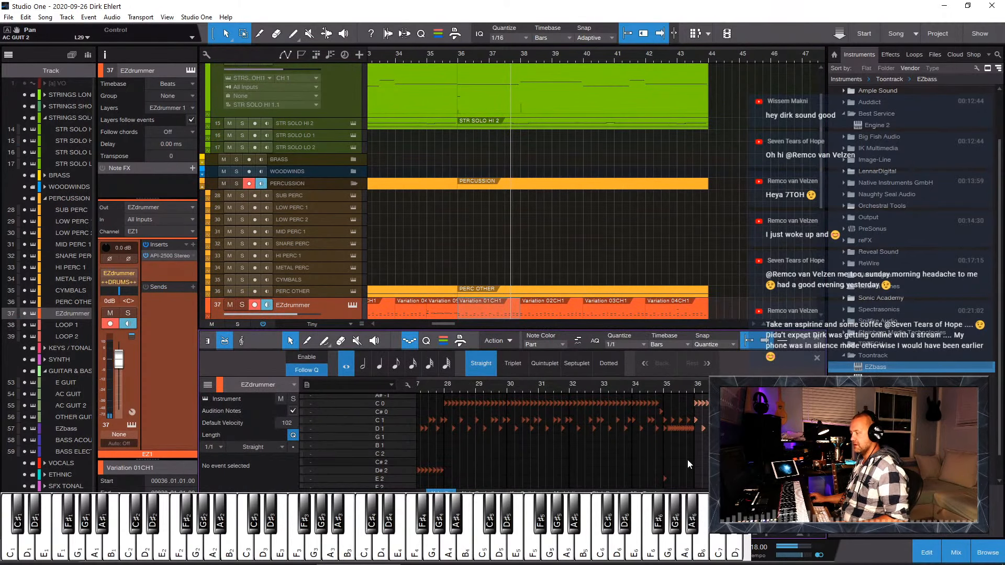
scroll(688, 457, "up", 3)
scroll(577, 445, "left", 4)
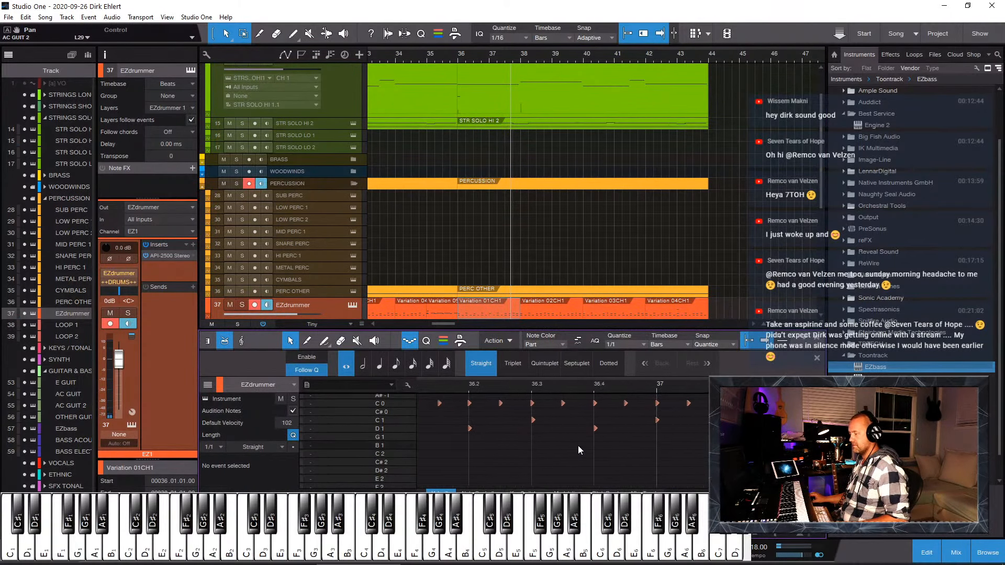
scroll(571, 437, "left", 2)
left_click(535, 404)
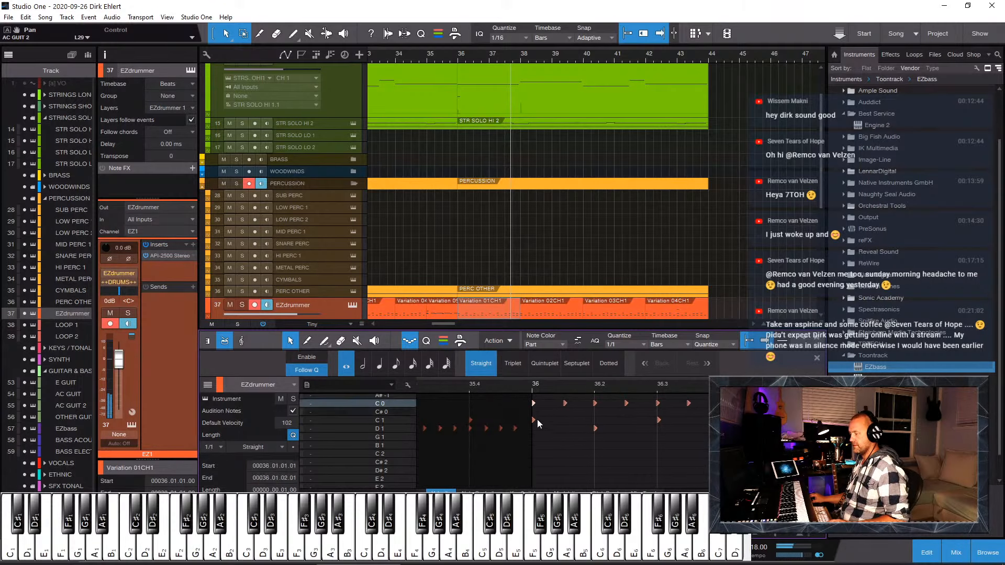
scroll(555, 439, "up", 1)
key("Up")
key("Up")
key("Down")
key("Down")
key("Down")
key("Down")
key("Down")
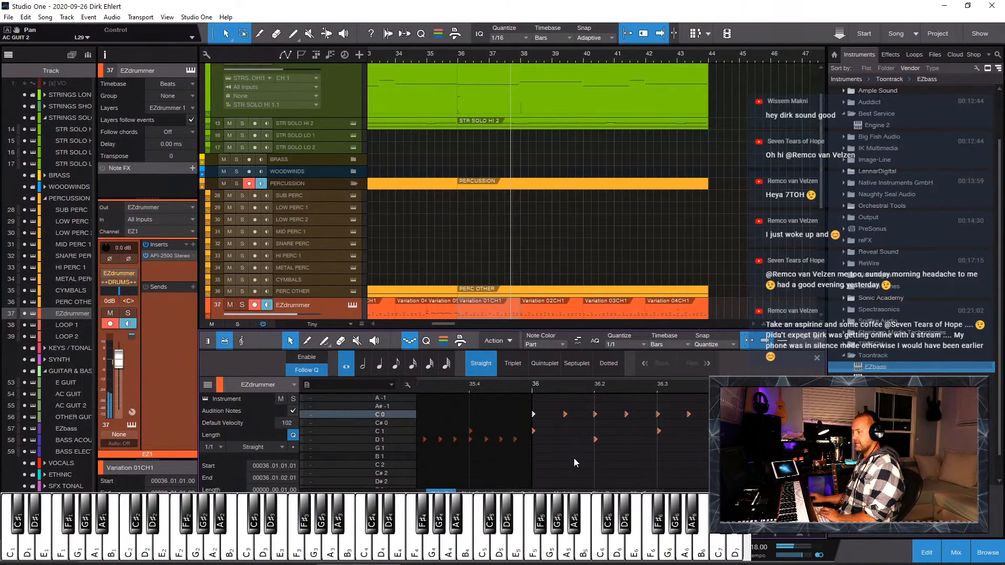
key("Down")
key("Down")
key("Down")
key("Down")
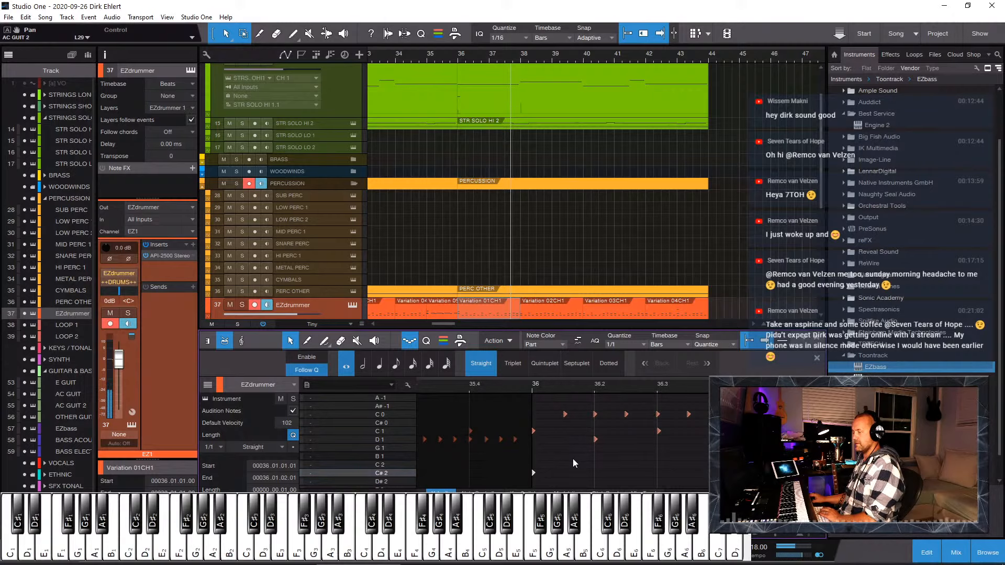
key("F2")
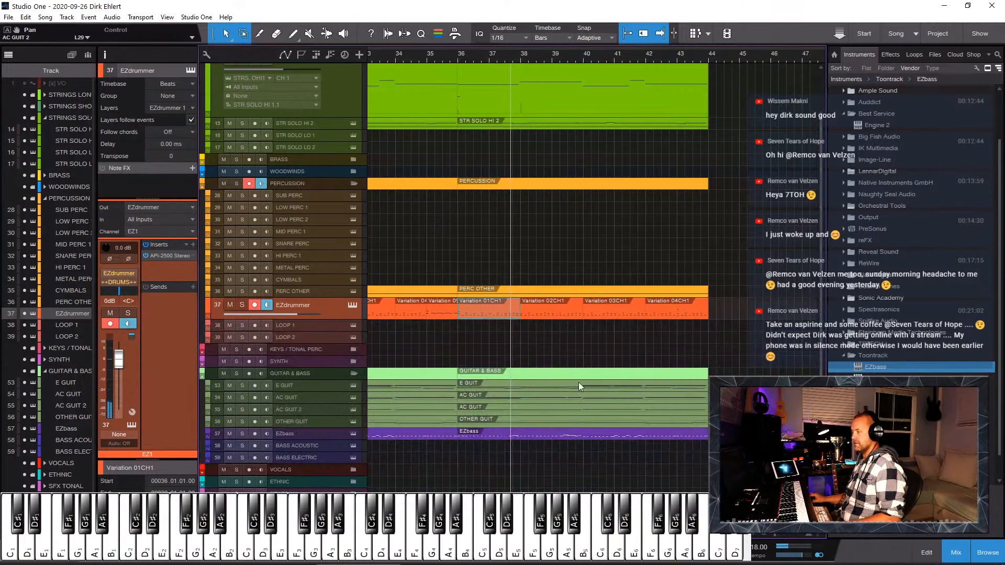
Step: Play back the arrangement from bar 34 to the end of the duplicated section, and save the song
left_click(397, 62)
key("space")
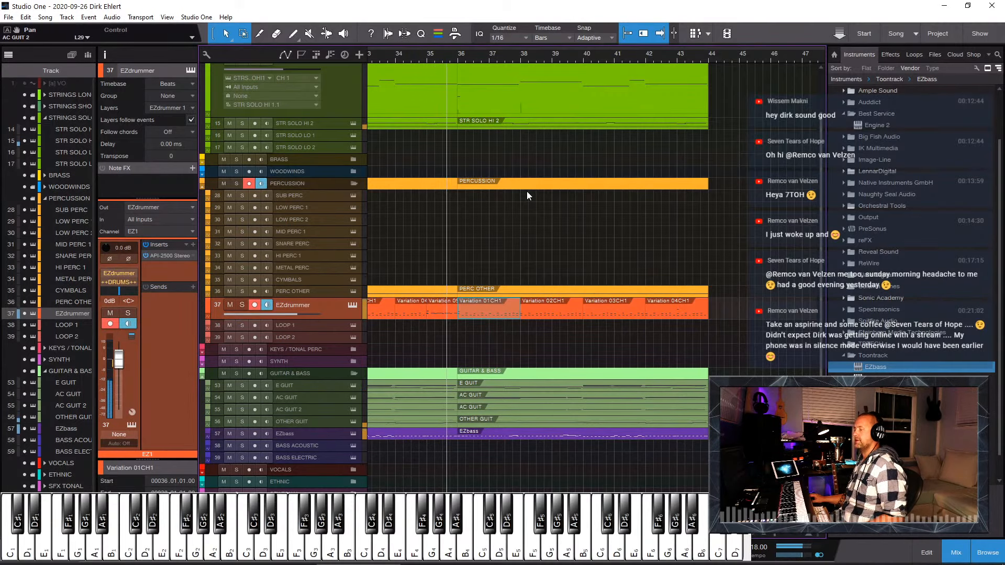
key("w")
key("w")
key("w")
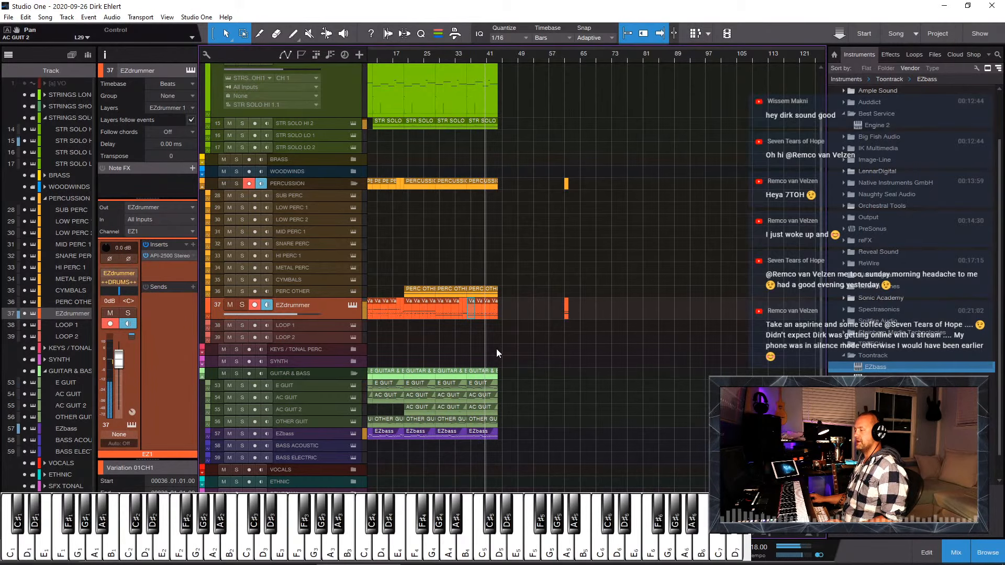
key("w")
key("e")
key("e")
key("e")
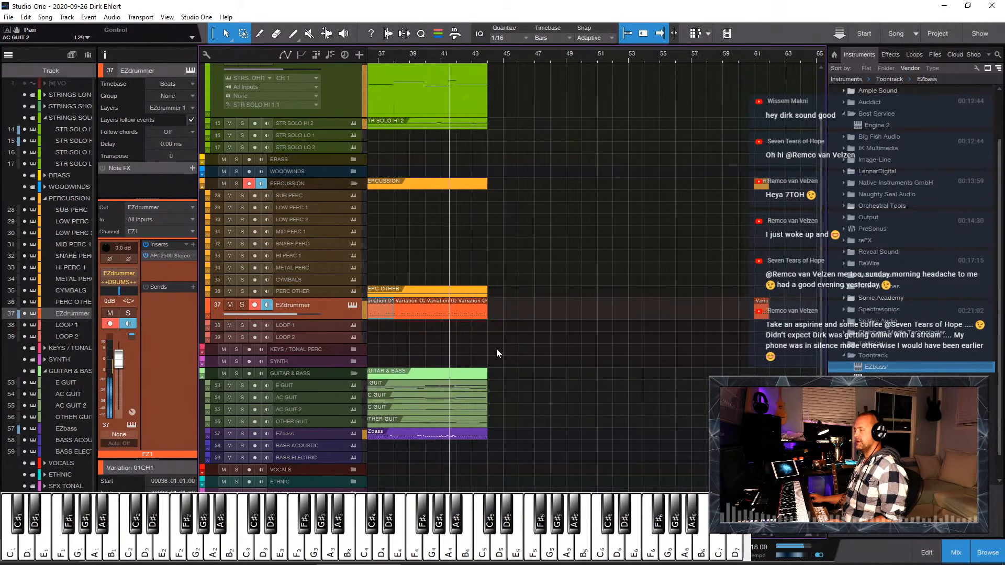
key("w")
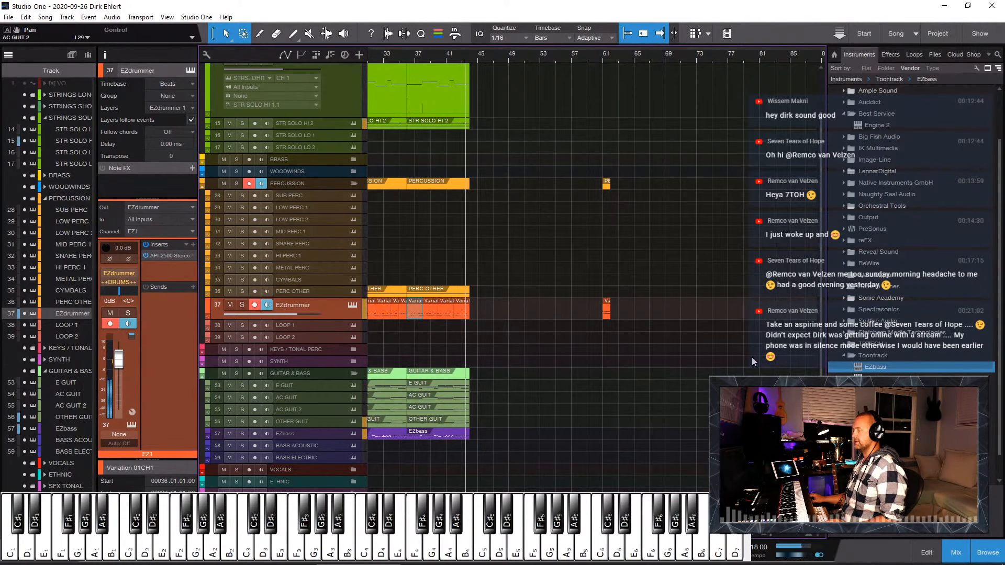
key("w")
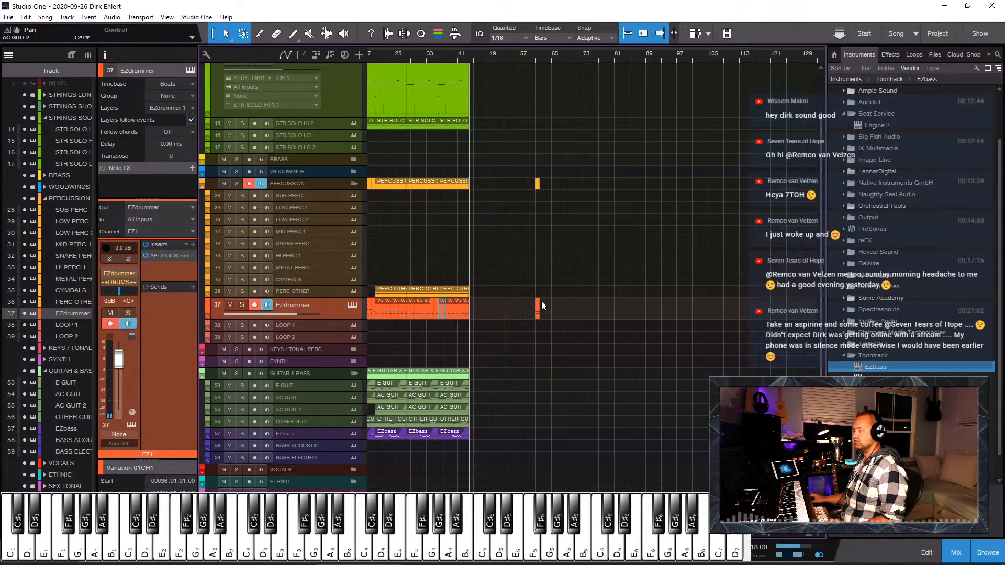
key("space")
key("ctrl+s")
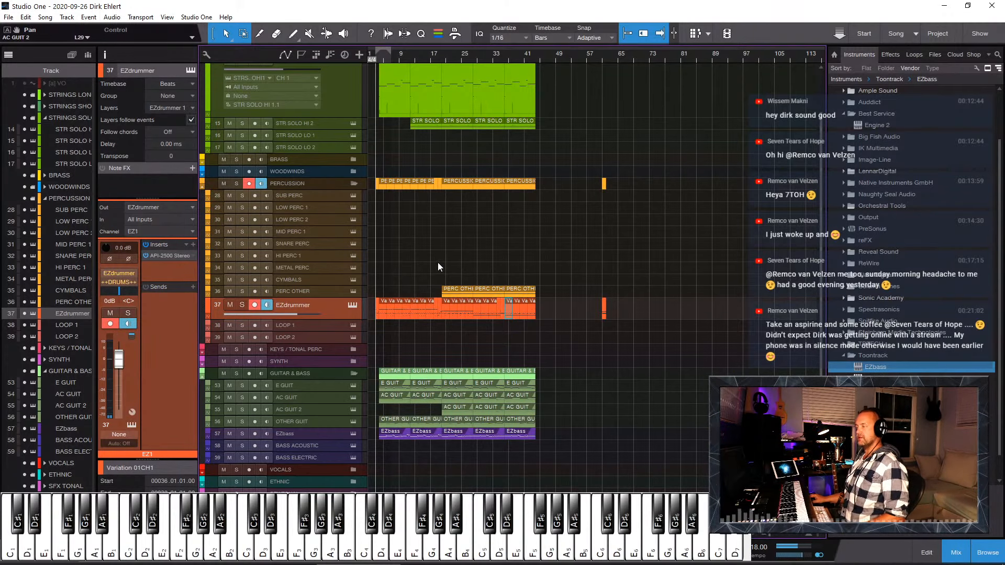
Step: Copy the solo string, EZdrummer, guitar and EZbass events of bars 4 to 12 to bar 44
key("space")
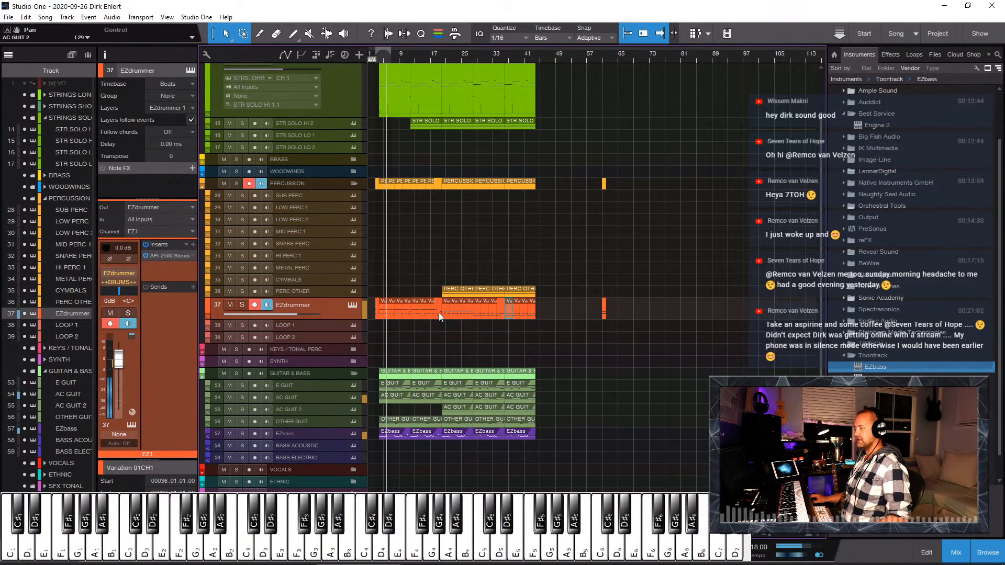
key("w")
key("e")
key("e")
key("e")
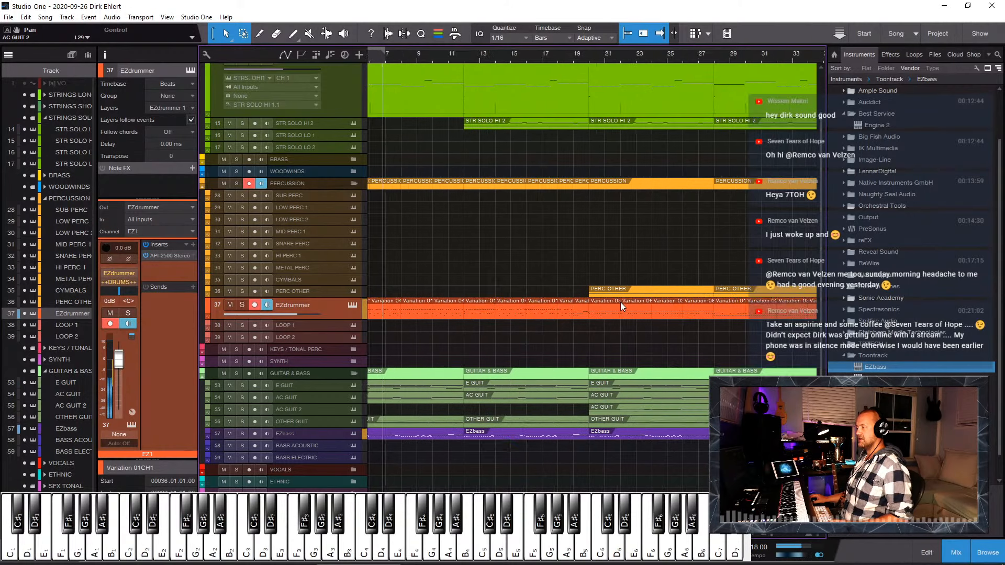
scroll(621, 305, "left", 3)
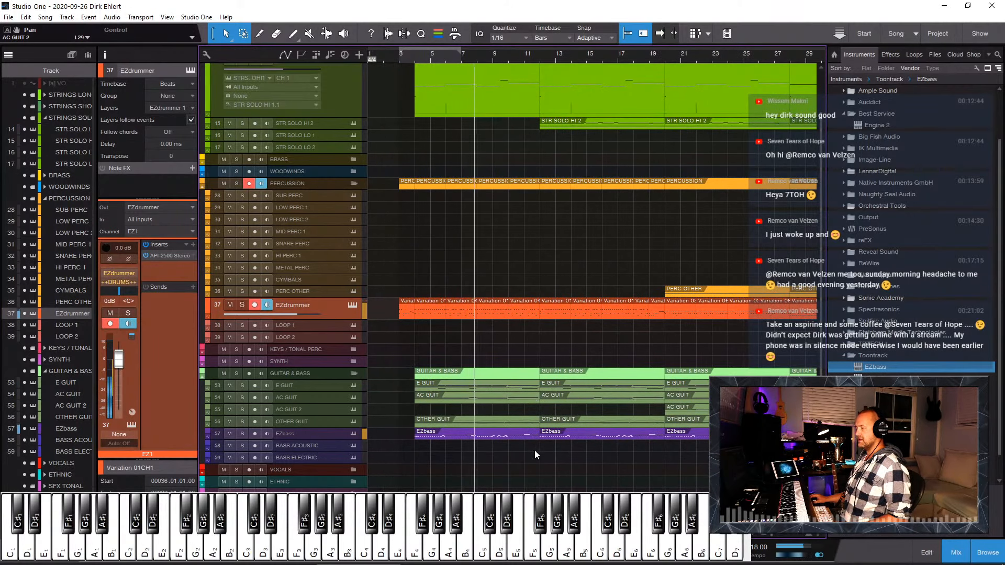
left_click_drag(534, 450, 546, 104)
key("w")
key("w")
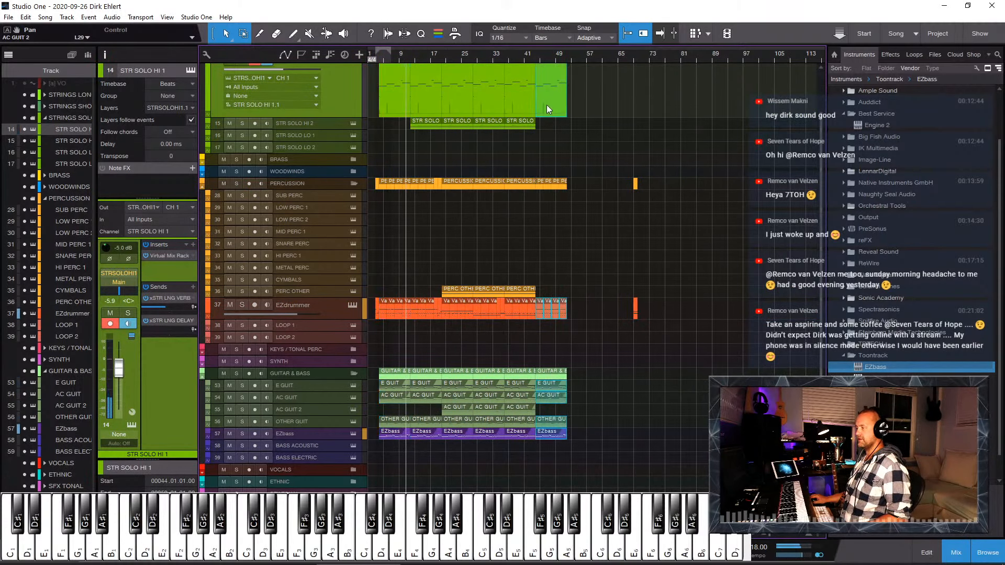
Step: Play back from around bar 41 to hear the transition into the copied section at bar 44
right_click(537, 53)
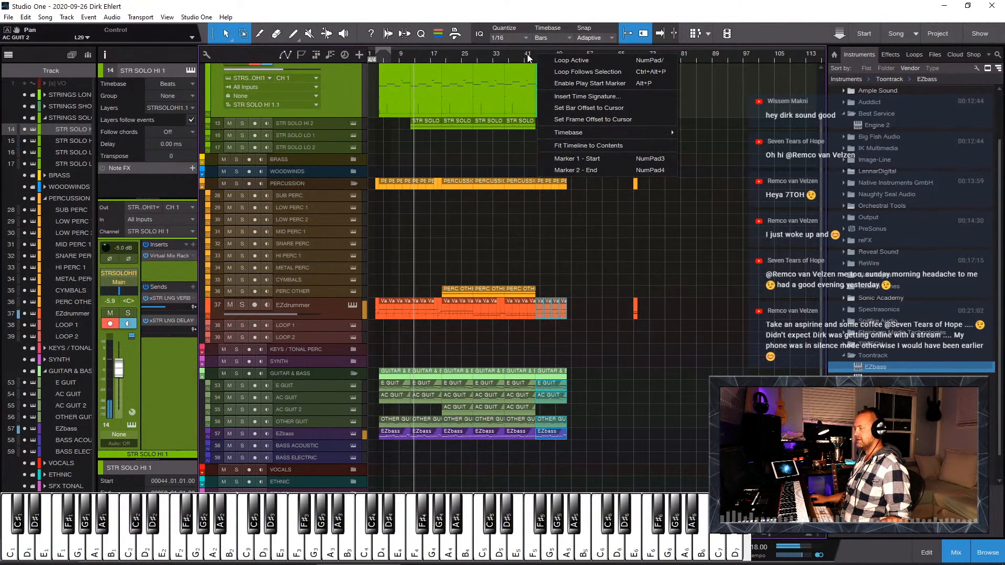
left_click(527, 56)
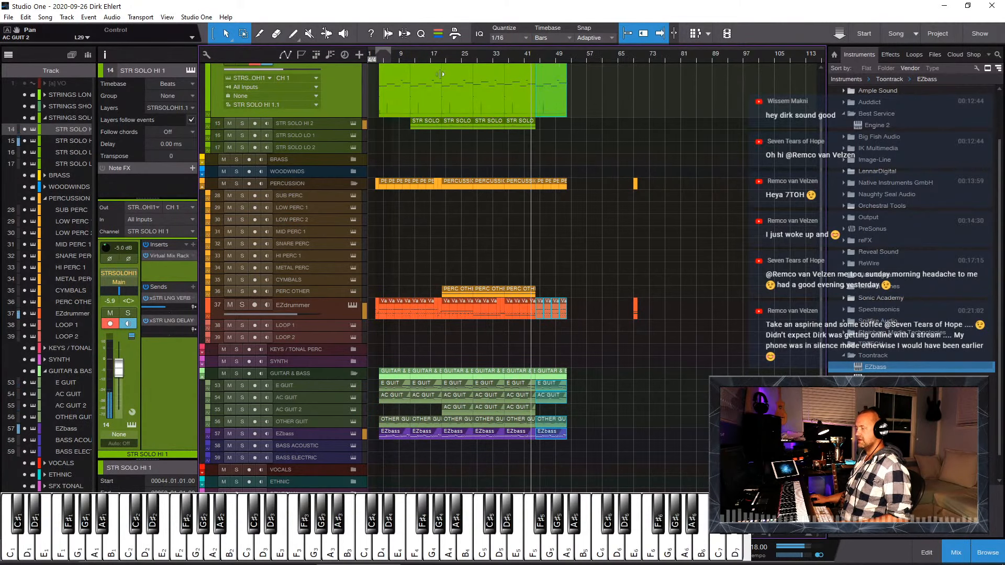
Step: Play back the arrangement from around bar 10, stop it with the E GUIT track selected, and save the song
left_click(403, 57)
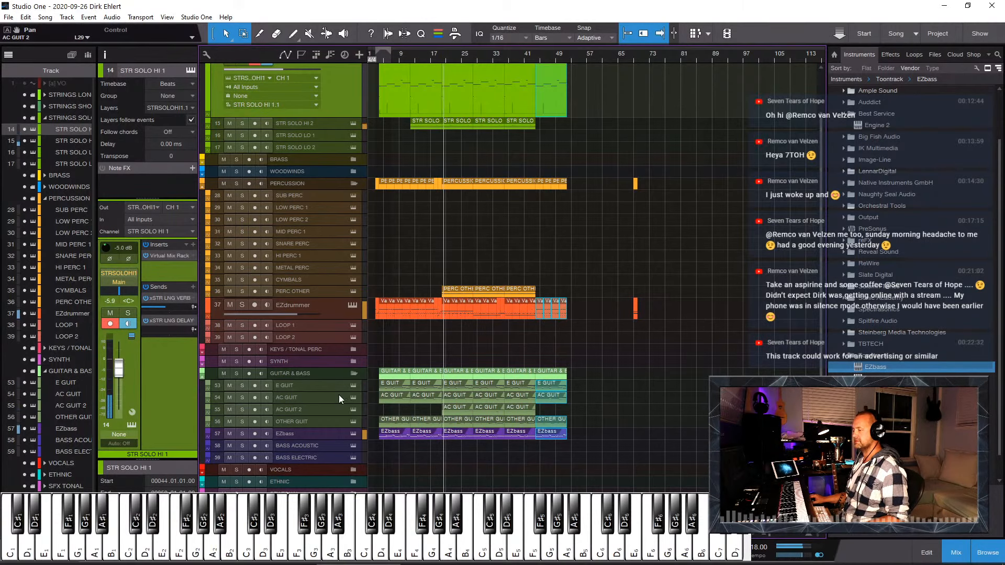
left_click(310, 385)
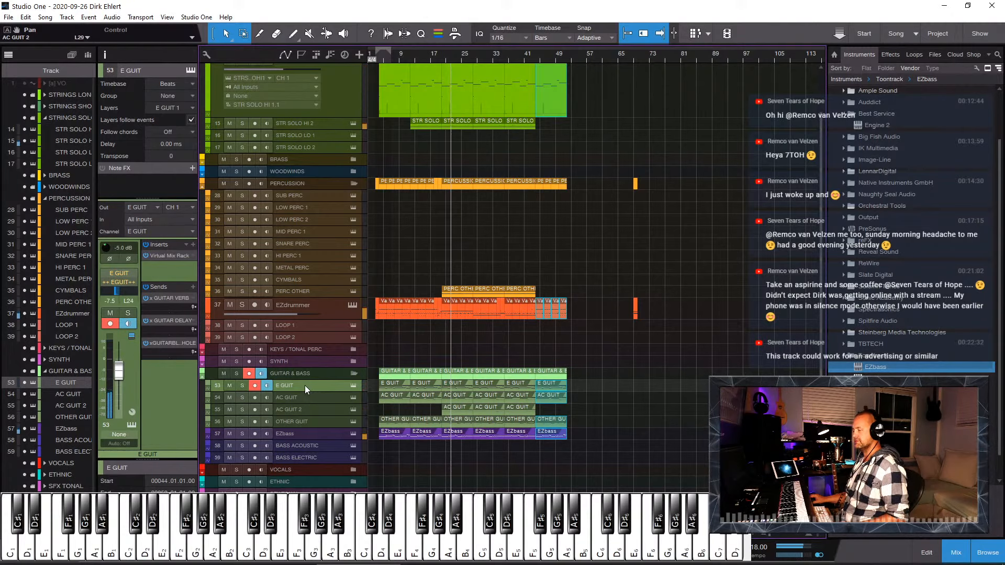
key("space")
key("ctrl+s")
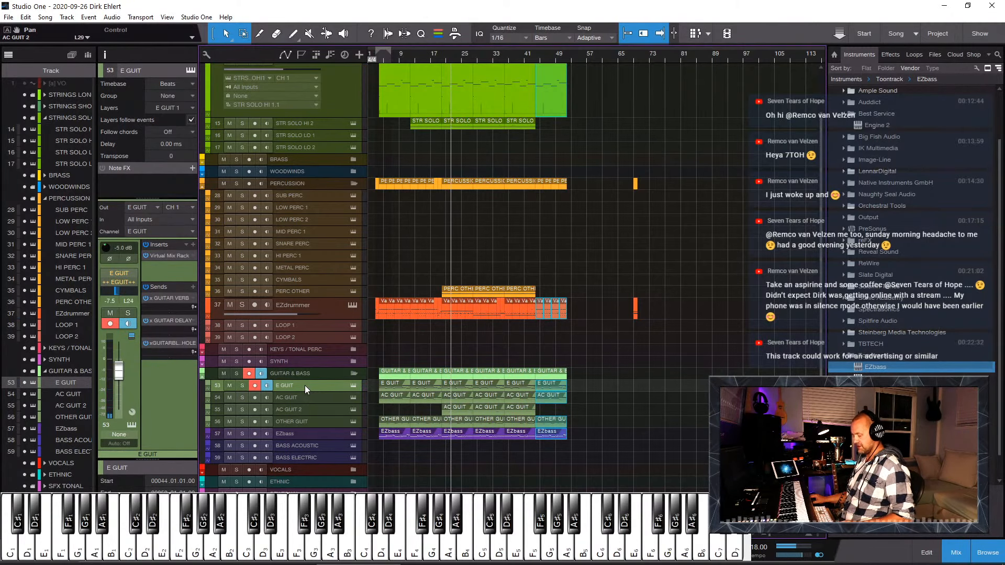
Step: Duplicate the E GUIT track complete with its instrument and delete all copied events on the new track
key("shift+d")
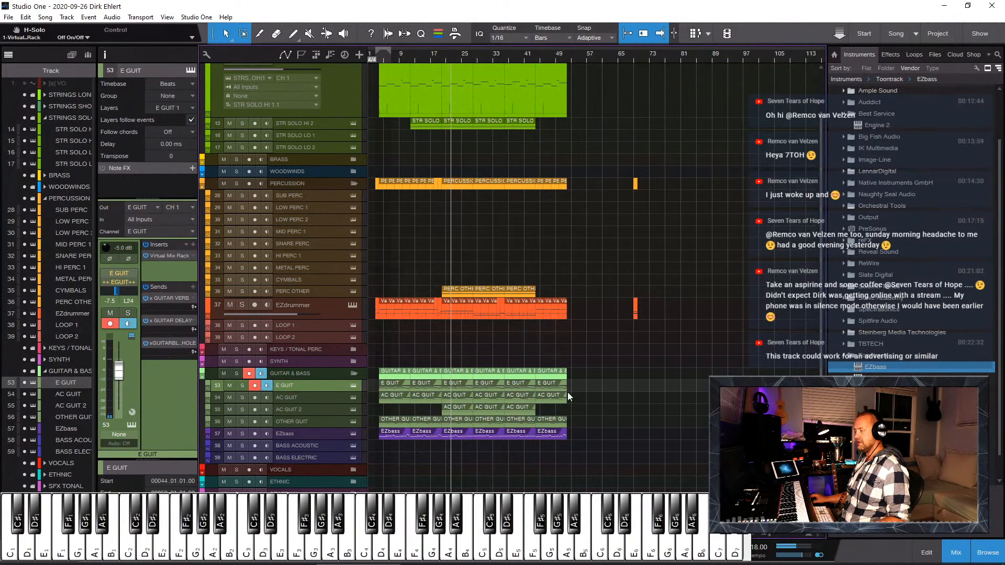
left_click_drag(576, 399, 388, 399)
key("Delete")
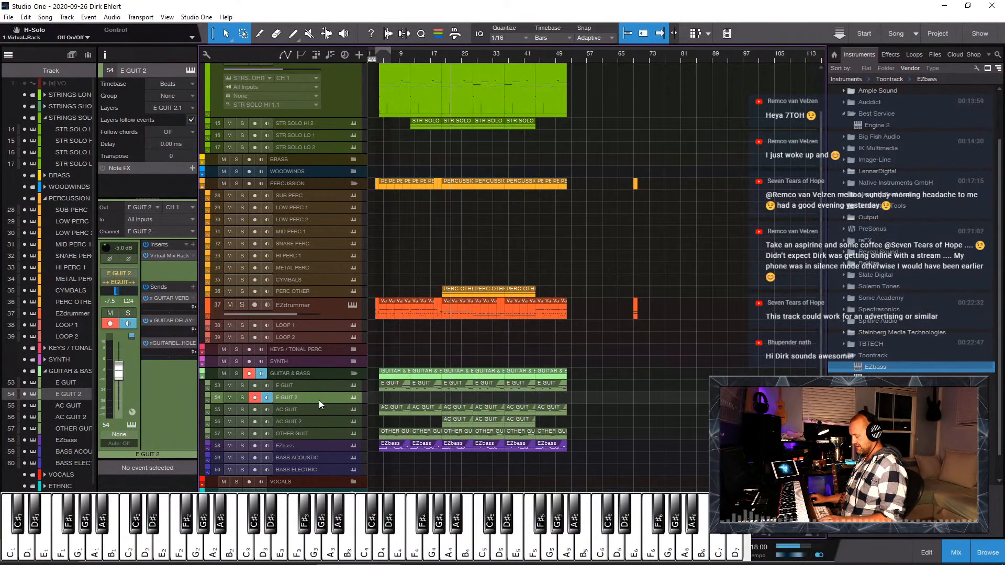
Step: Open the Kontakt instrument of the E GUIT 2 track and move its window so that the library list can be browsed
key("F11")
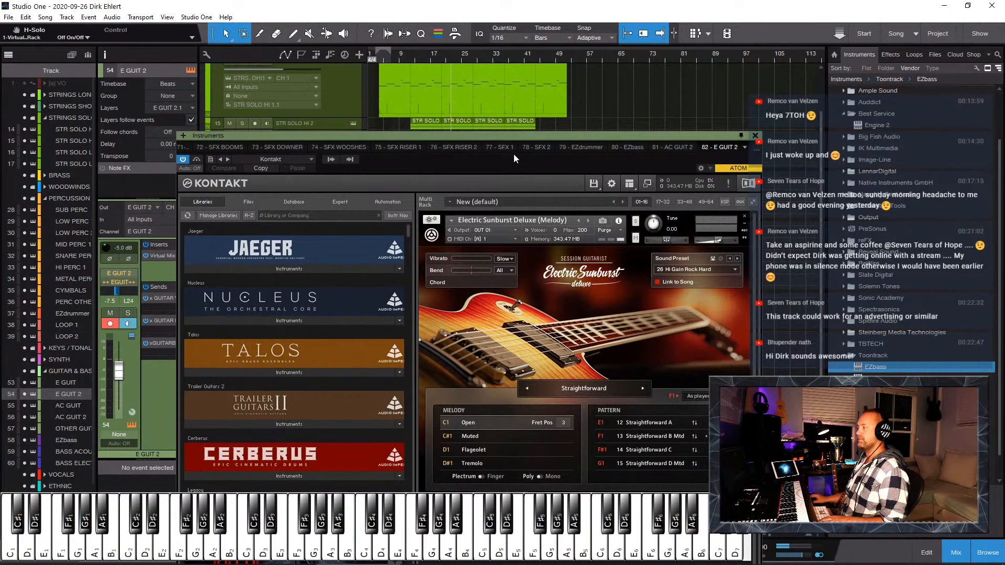
left_click_drag(505, 140, 570, 35)
scroll(385, 207, "down", 3)
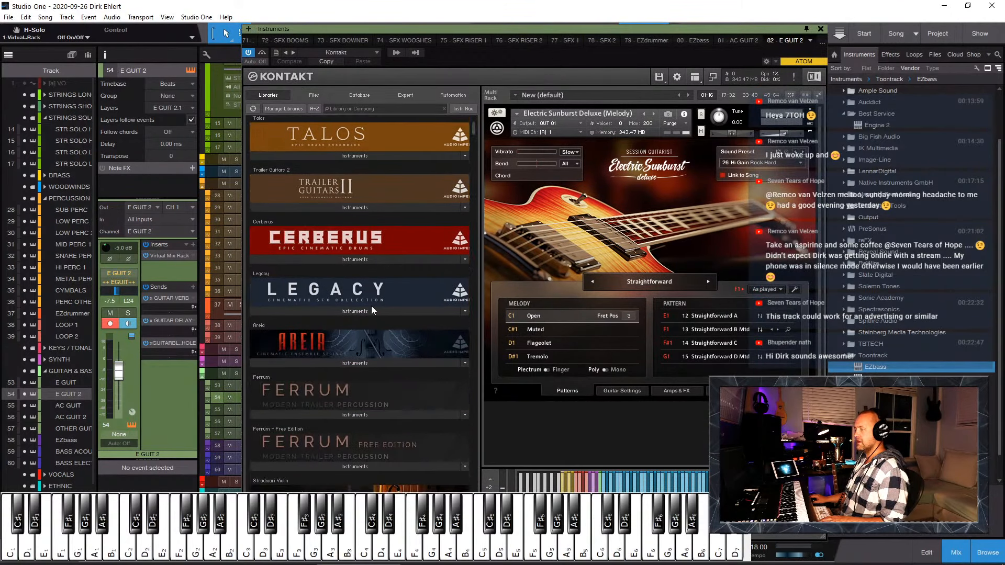
Step: Load Electric Sunburst Deluxe (Melody) through a "sess" library search and audition its pattern sets up to Straightforward
left_click(372, 108)
type("sess")
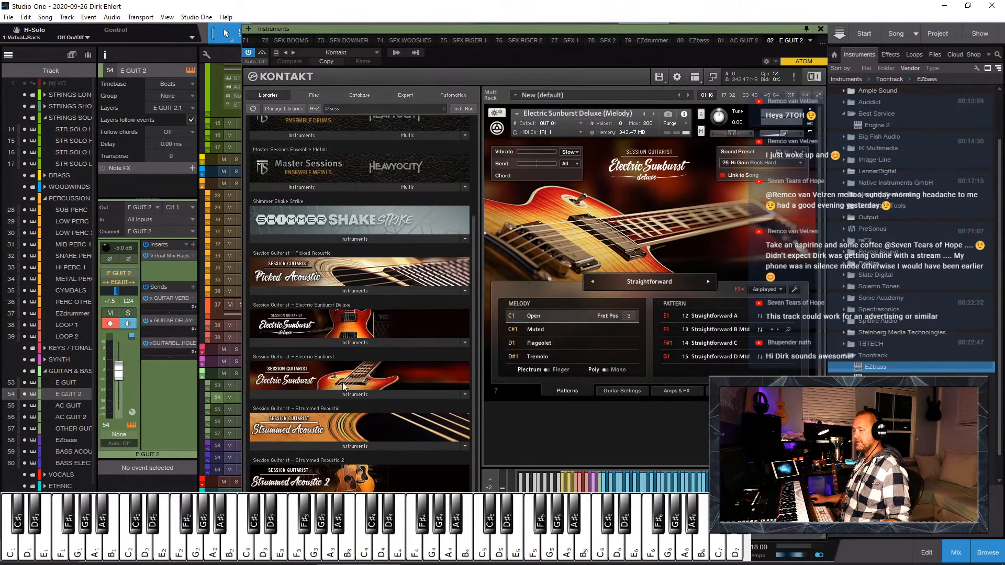
left_click(308, 342)
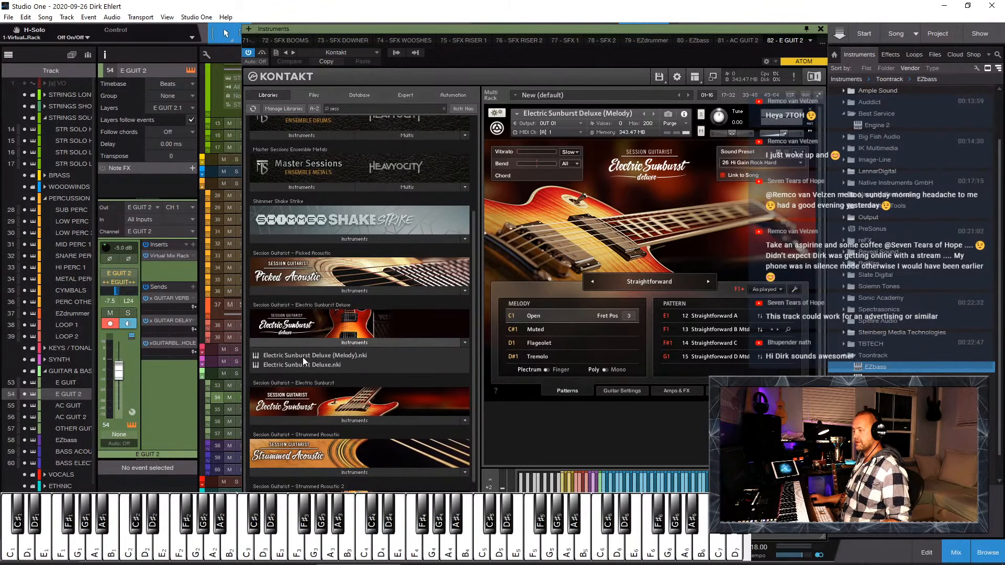
double_click(303, 356)
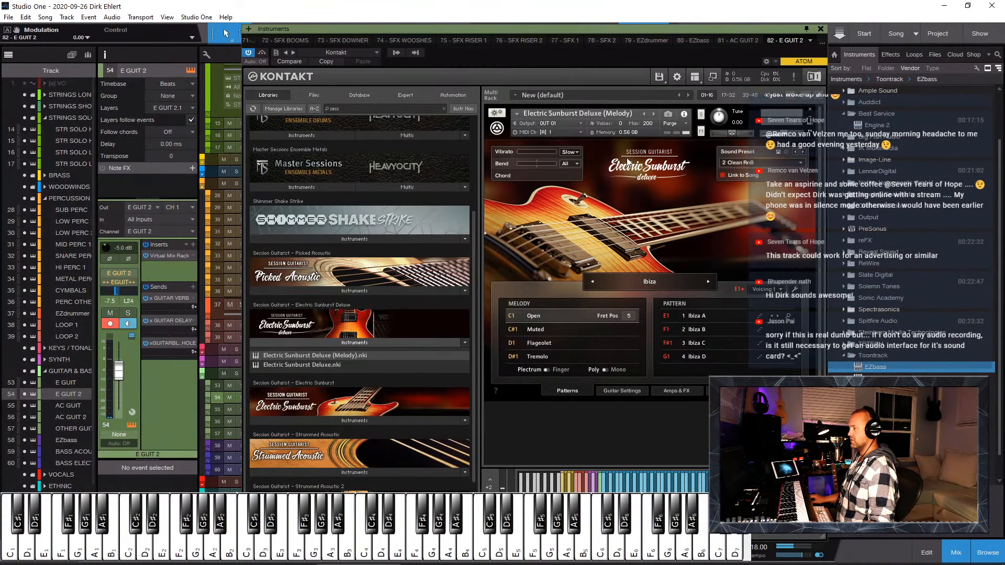
left_click(708, 280)
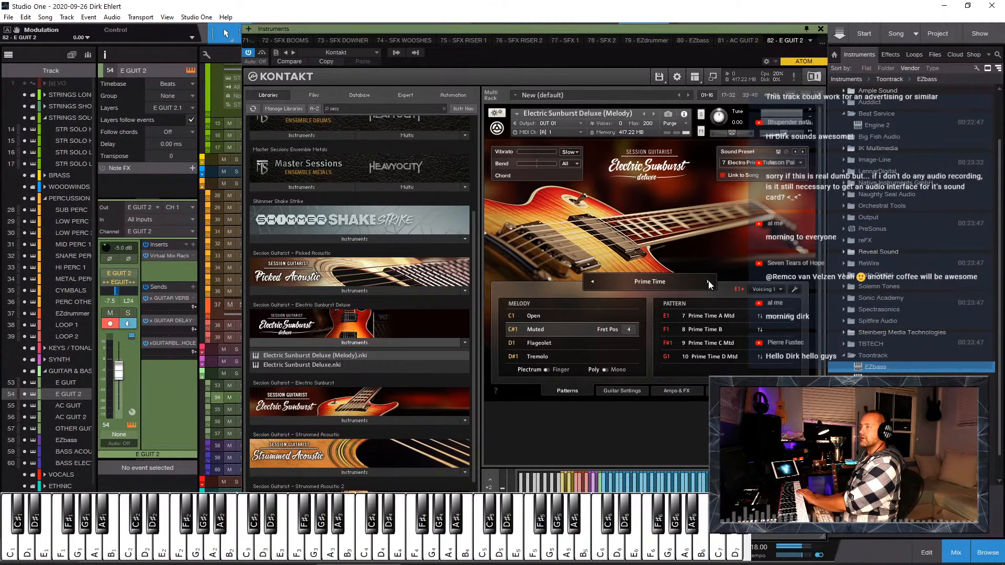
left_click(708, 282)
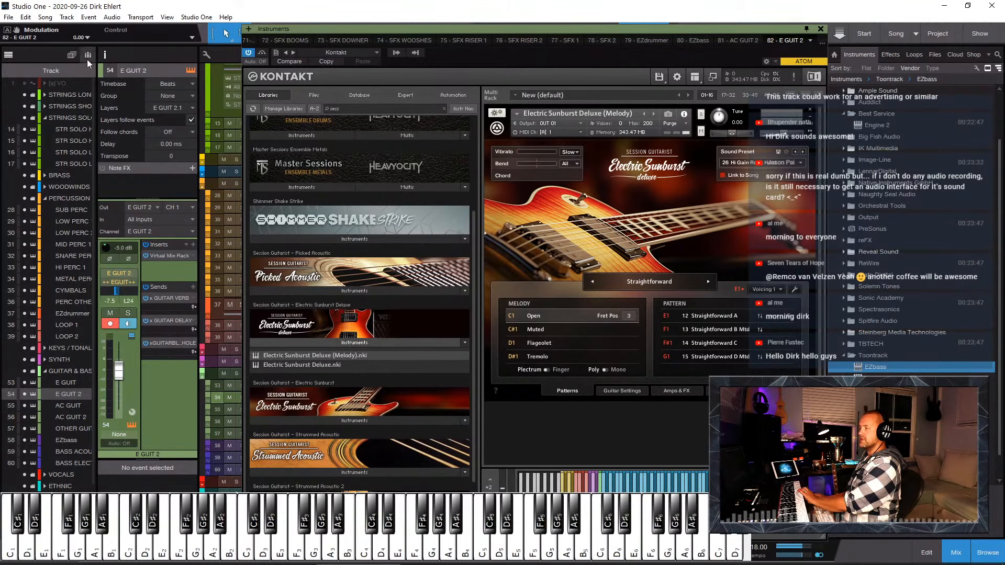
Step: Examine the available audio devices and the current device's block size and latency in the audio setup options, and close them
left_click(72, 20)
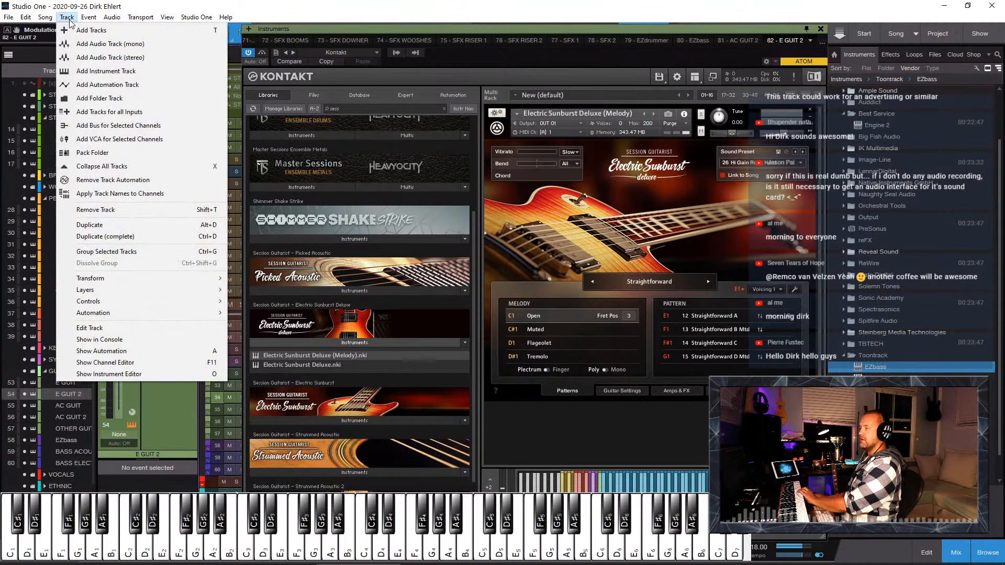
left_click(116, 18)
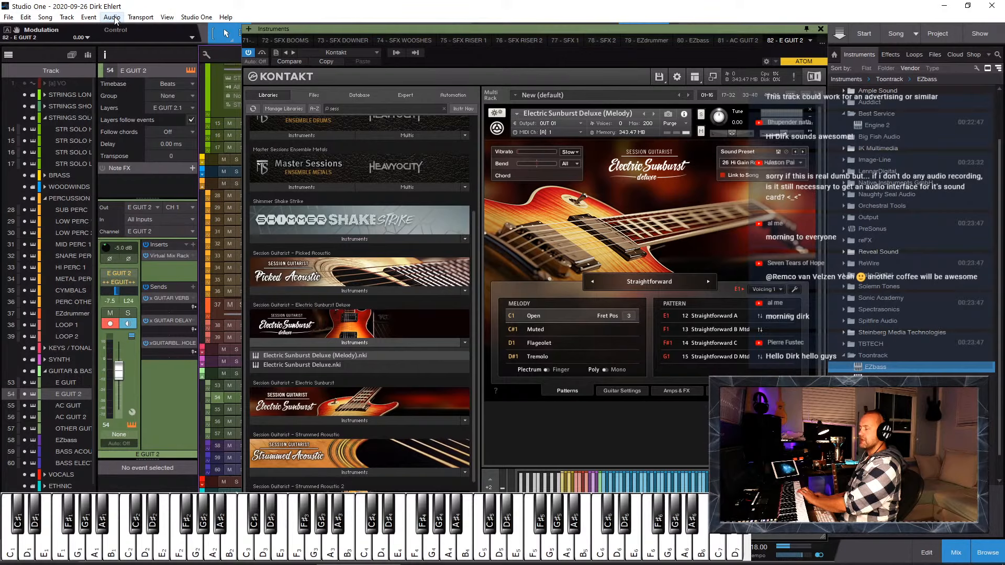
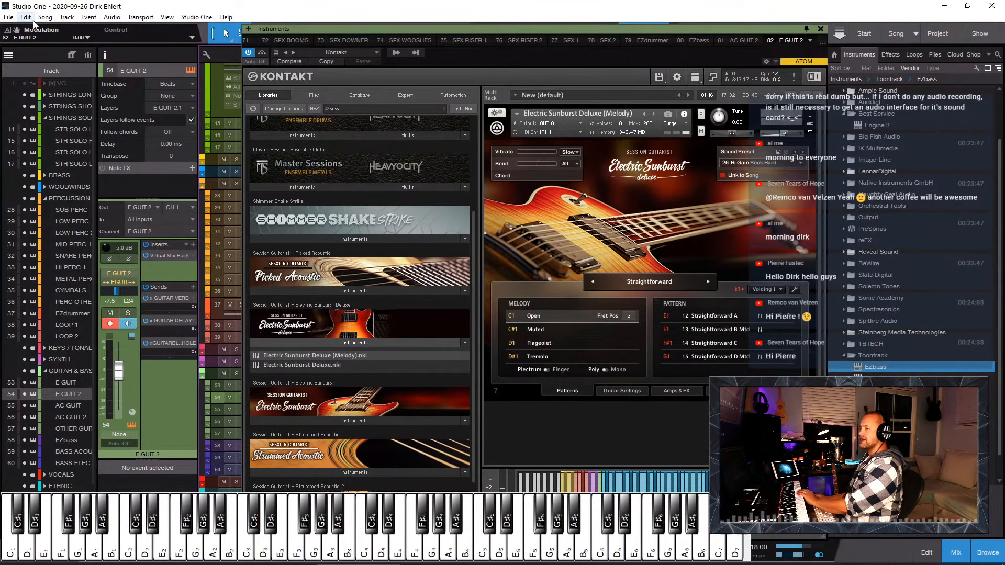
left_click(184, 19)
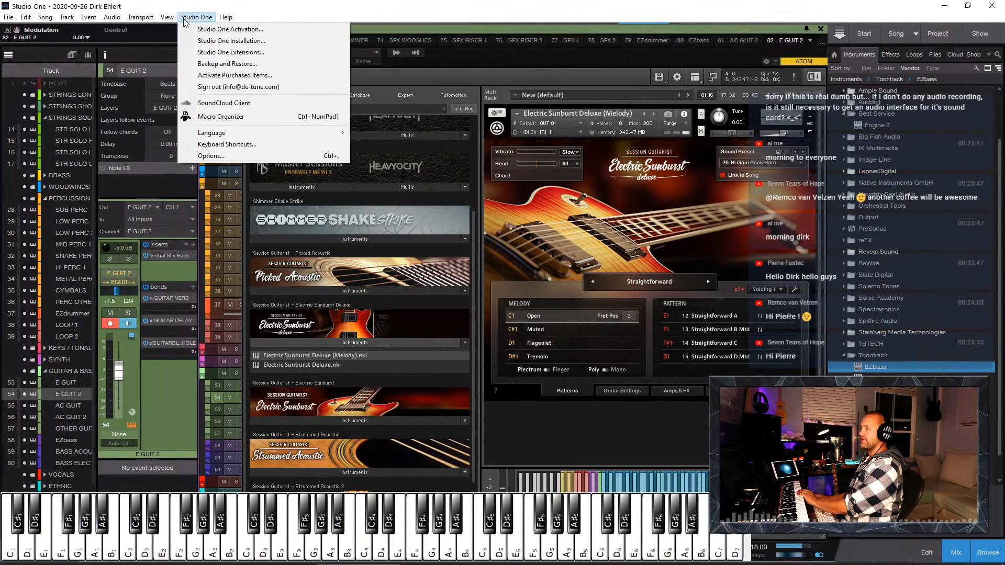
left_click(224, 157)
left_click(327, 131)
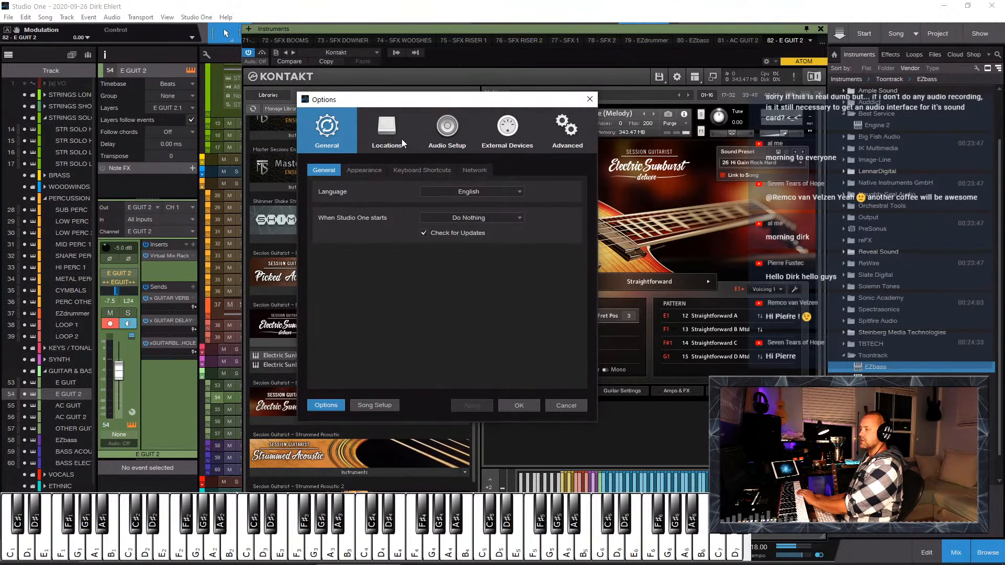
left_click(432, 126)
left_click(463, 193)
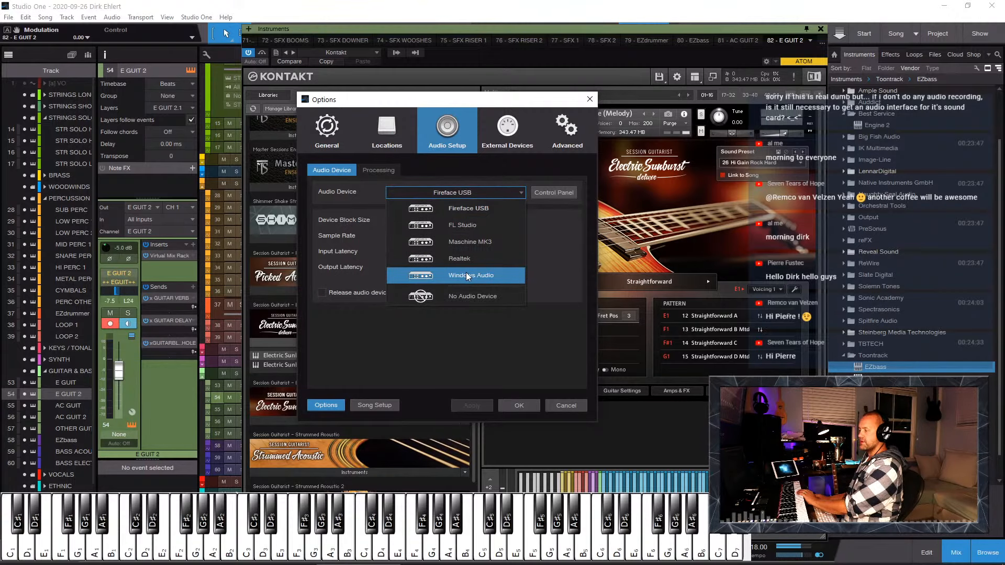
left_click(454, 340)
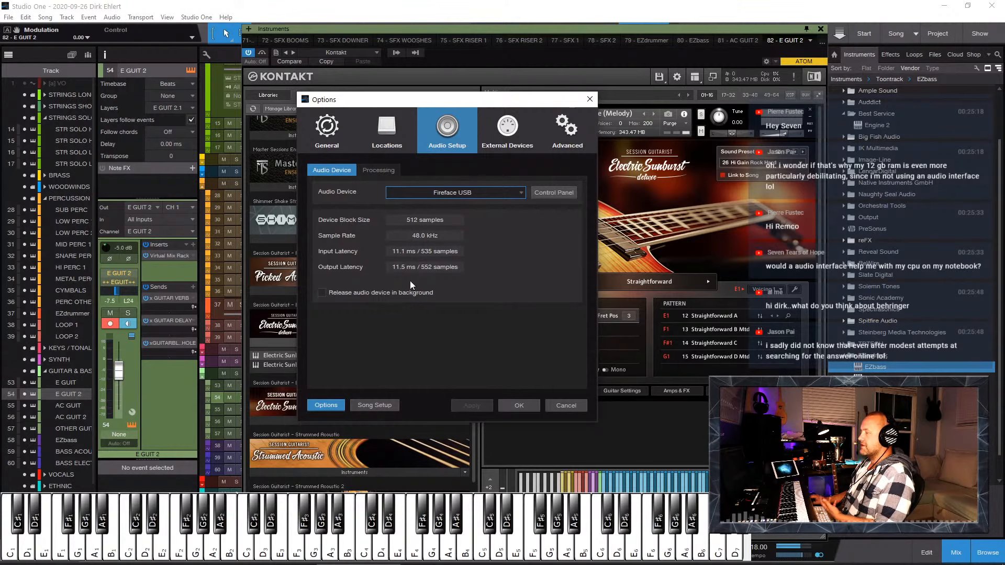
left_click(590, 99)
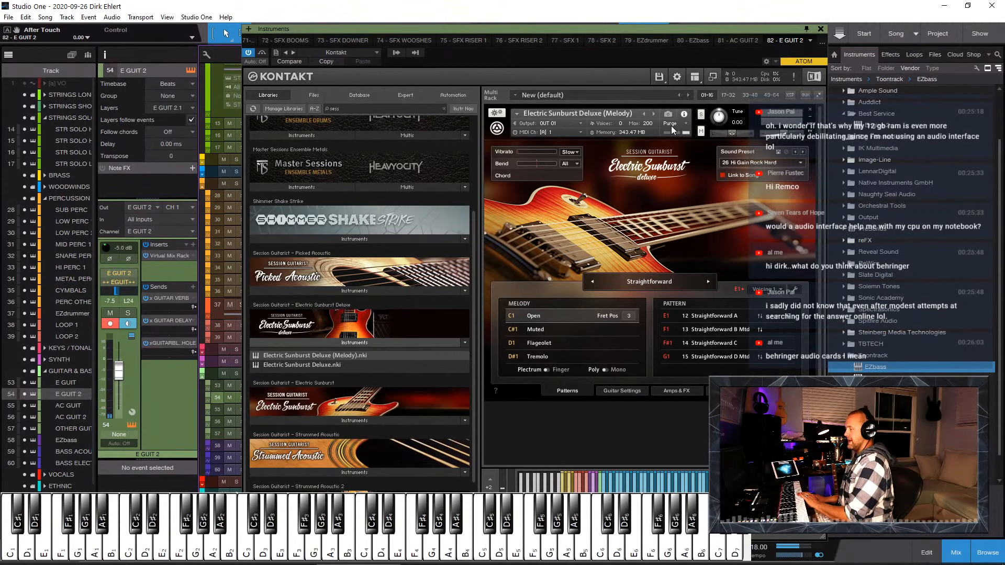
Step: Audition the Electric Sunburst Deluxe pattern sets from Rock Show through Bonfire, Americana, RnB Classics, Rock School and Morning Sun to Rocker
left_click(707, 281)
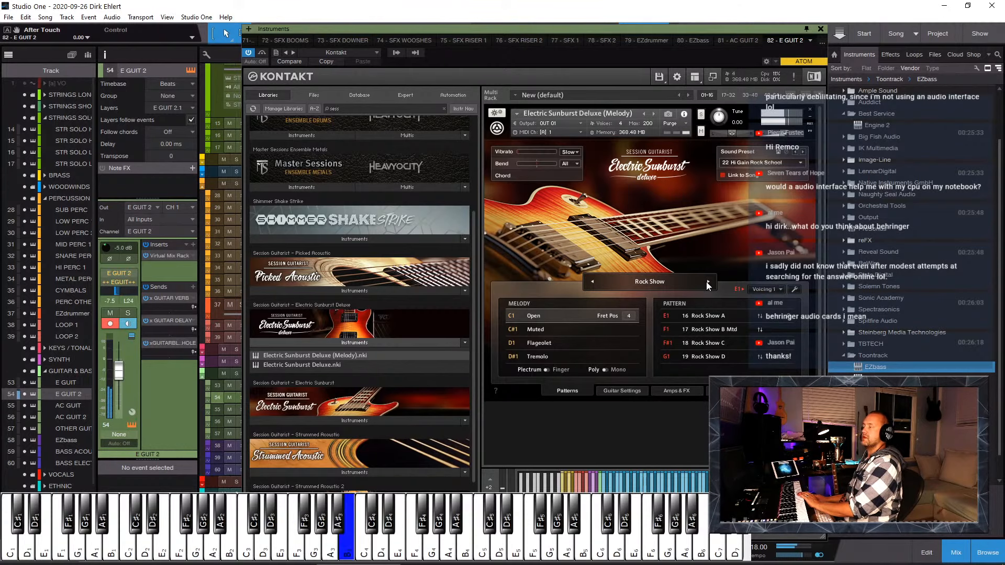
left_click(707, 283)
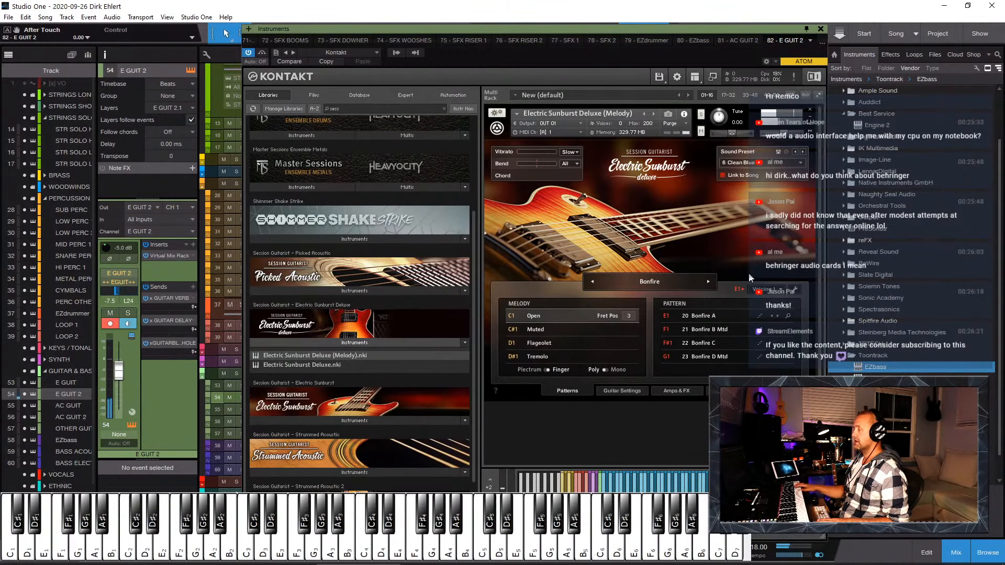
left_click(707, 281)
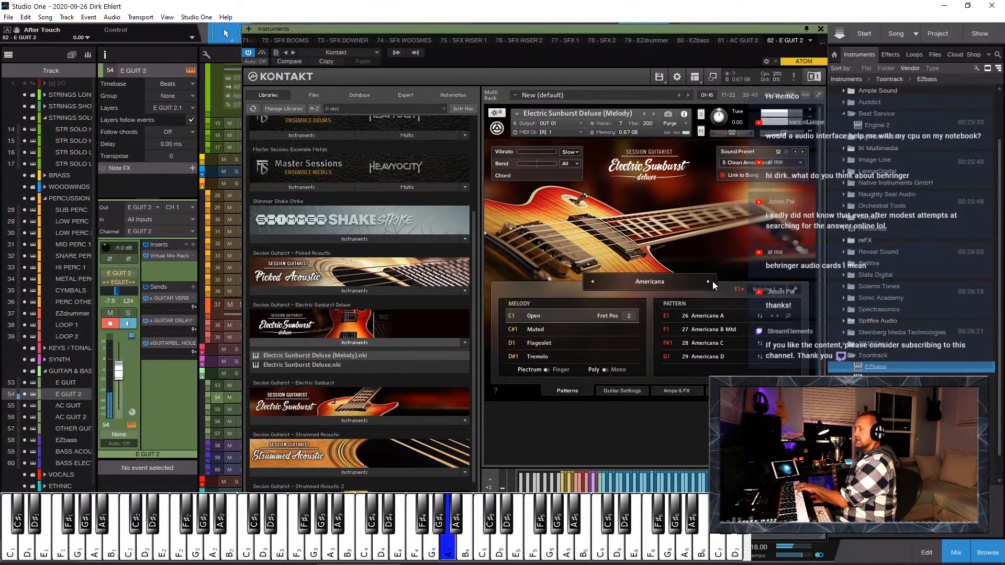
left_click(712, 280)
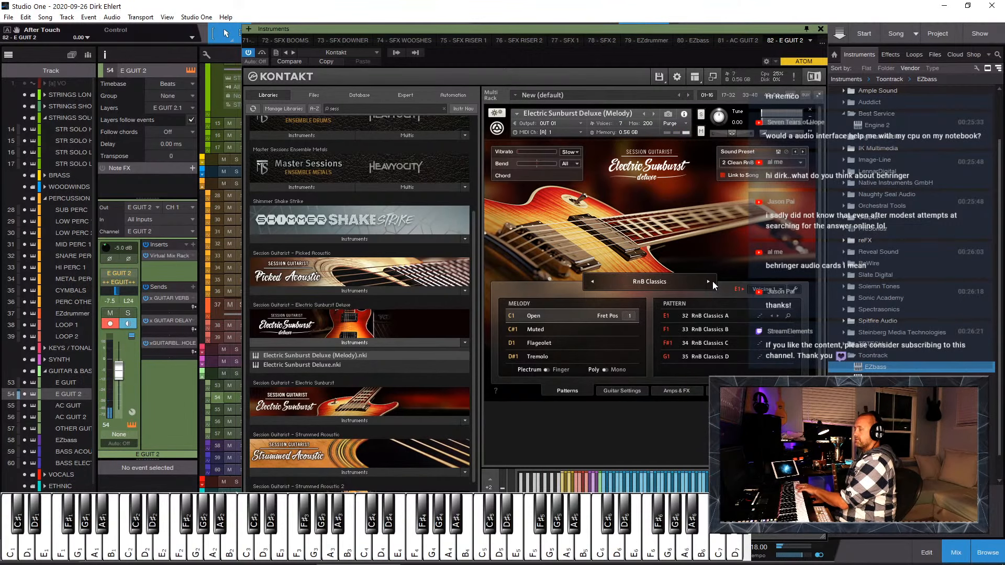
left_click(712, 281)
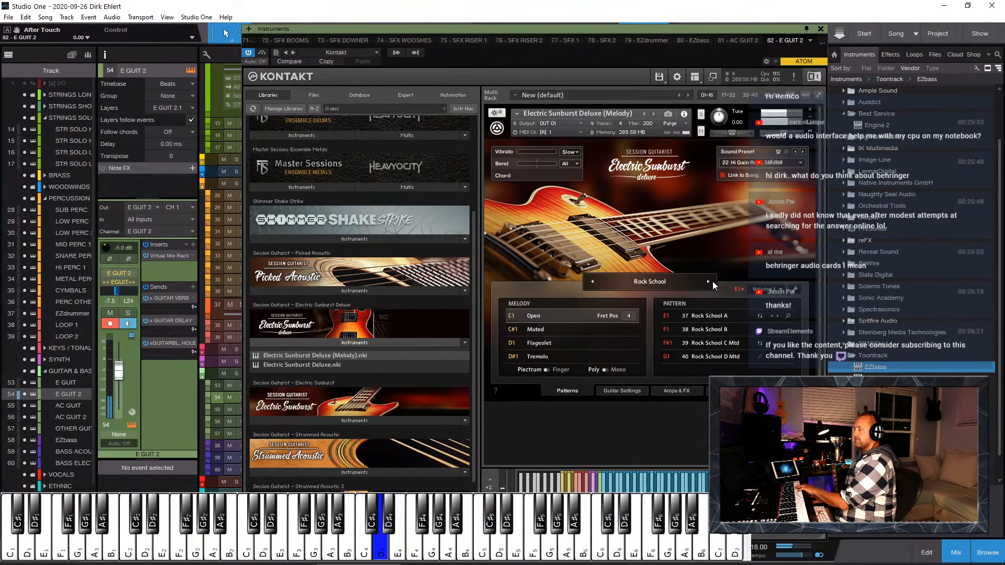
left_click(712, 281)
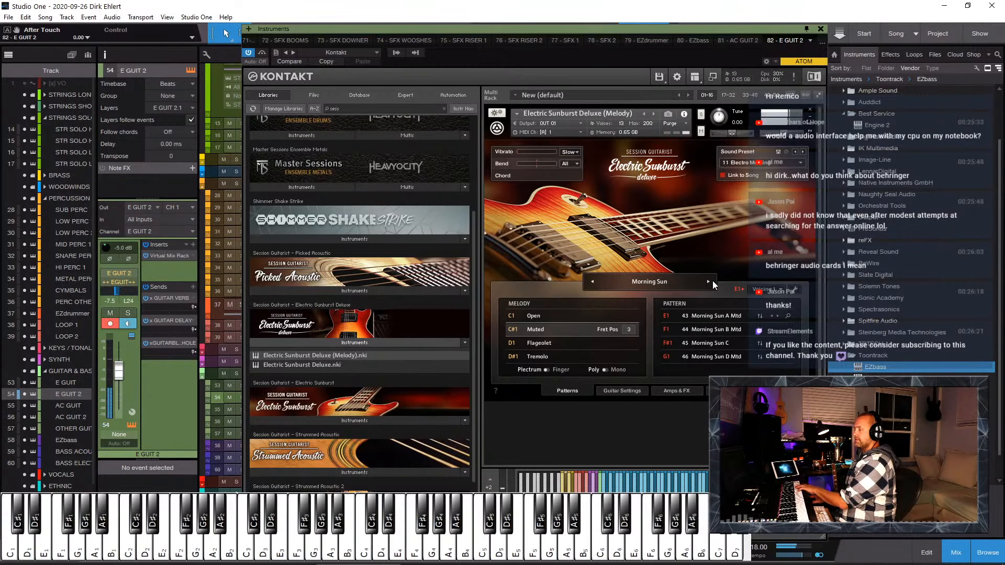
left_click(712, 281)
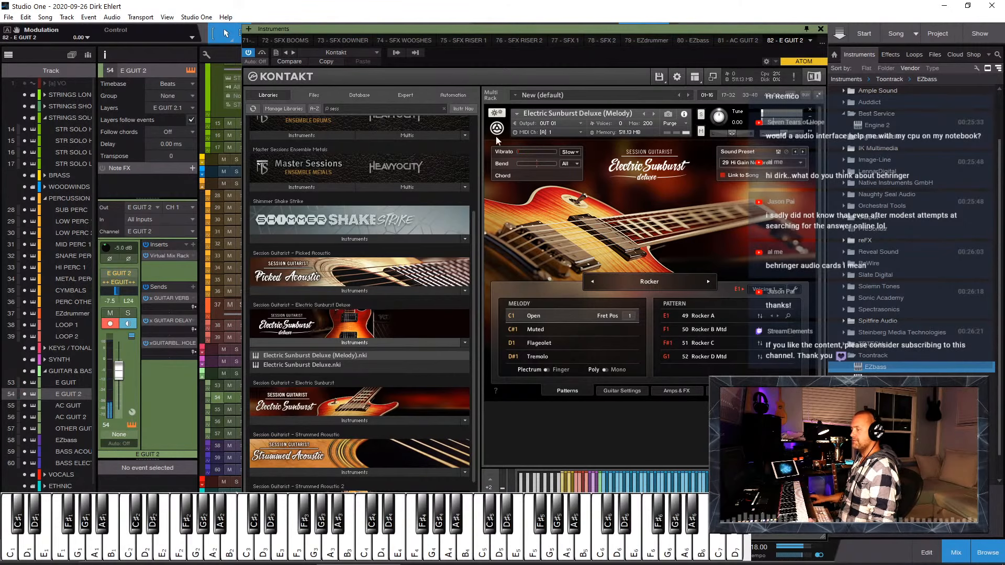
Step: Clear the library search and replace the E GUIT 2 instrument with Evolution Rock Standard
left_click(311, 344)
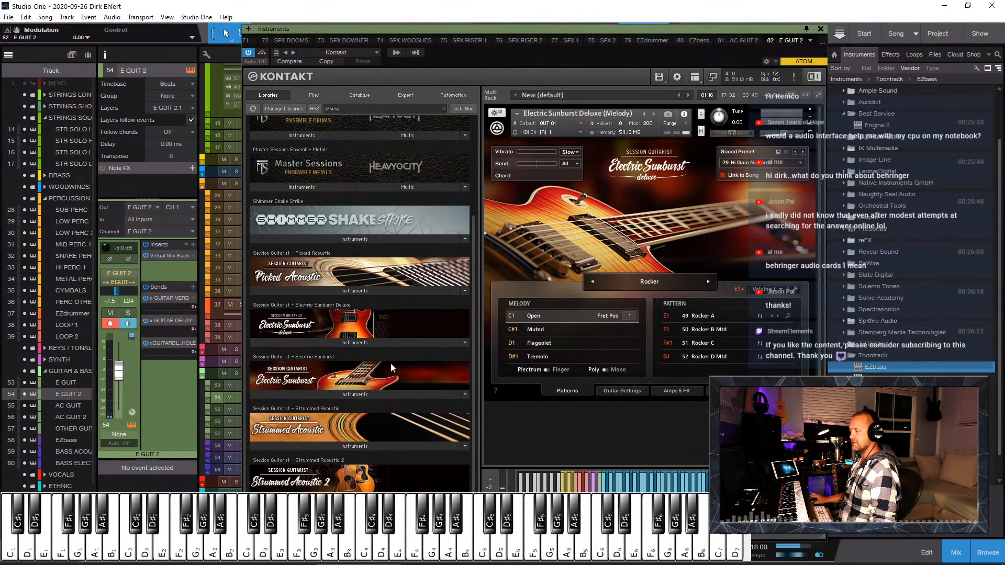
scroll(390, 363, "up", 4)
left_click(444, 108)
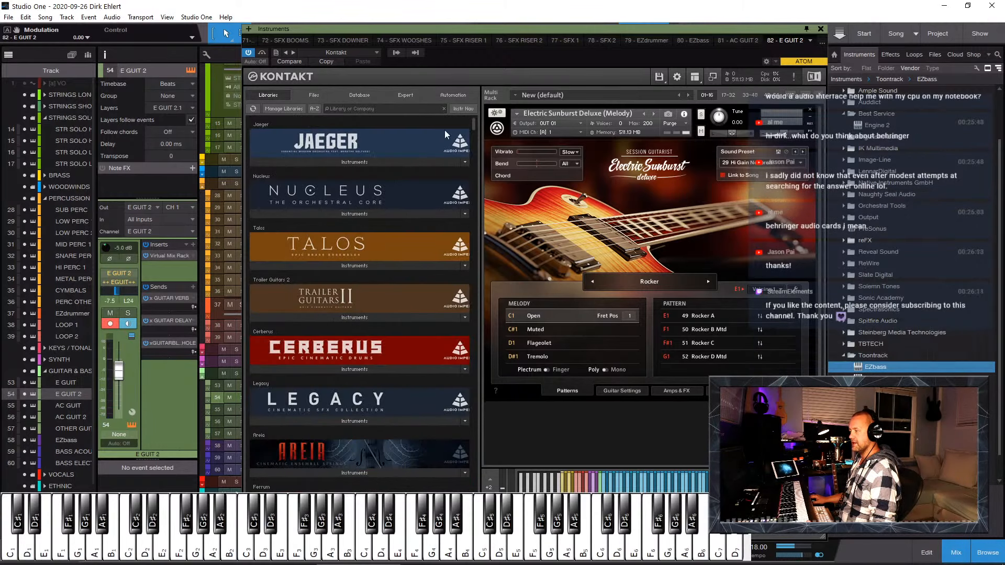
left_click_drag(471, 128, 471, 448)
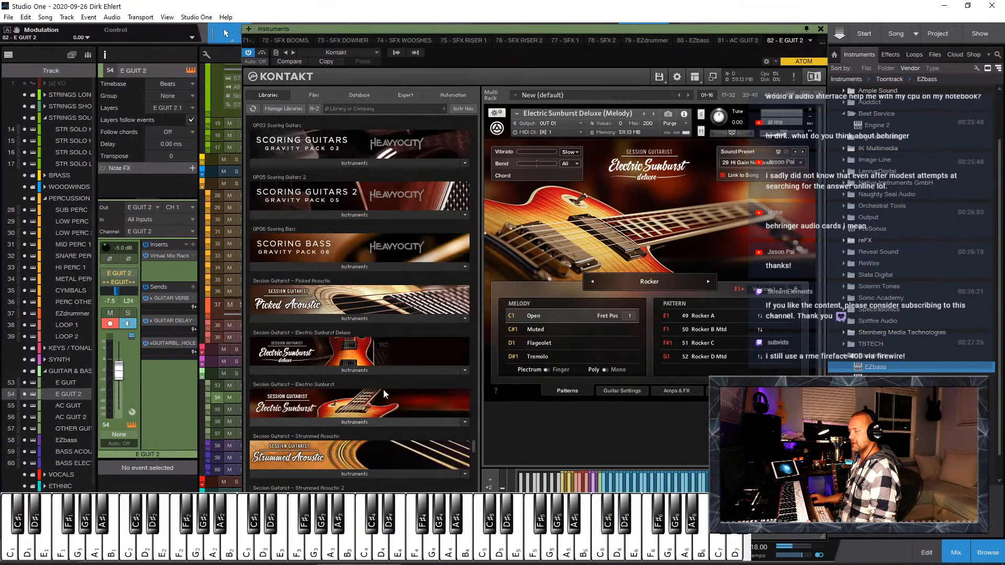
scroll(325, 358, "up", 3)
scroll(325, 361, "up", 5)
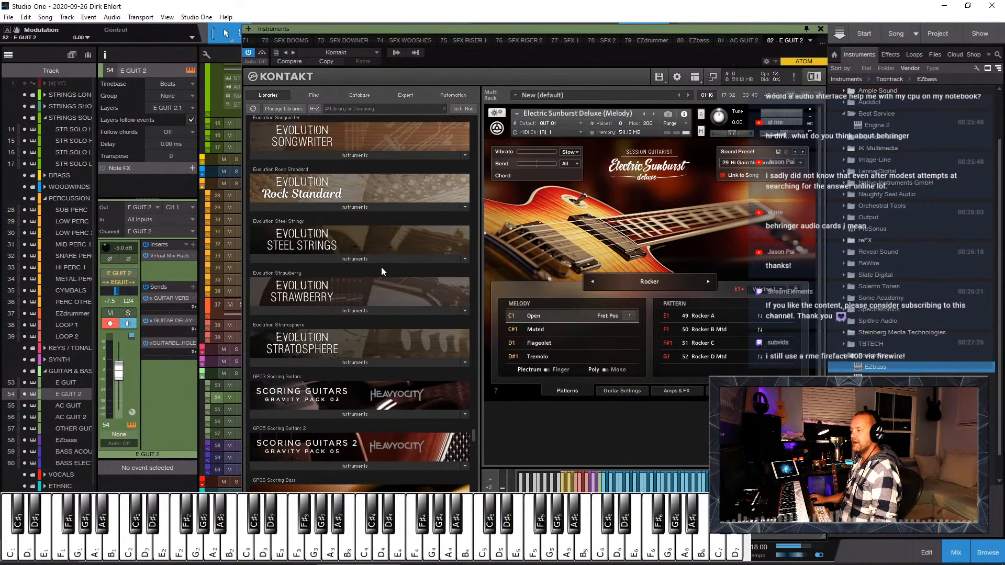
left_click(328, 206)
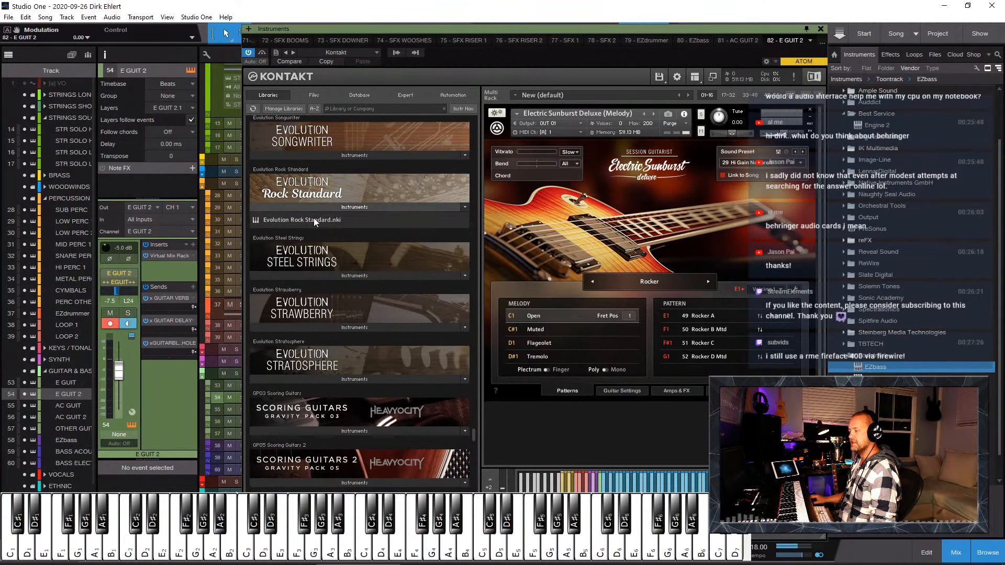
double_click(312, 217)
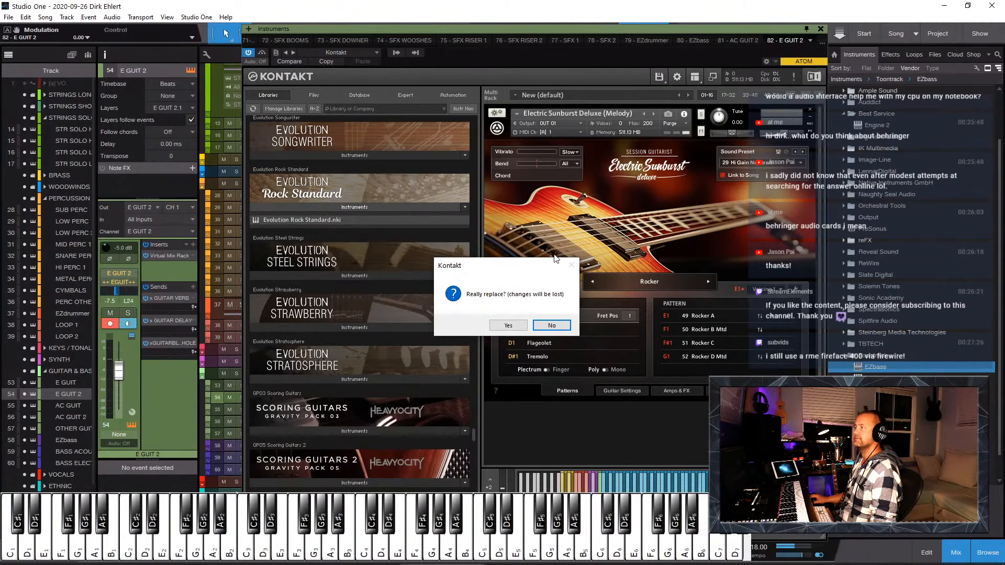
left_click(507, 324)
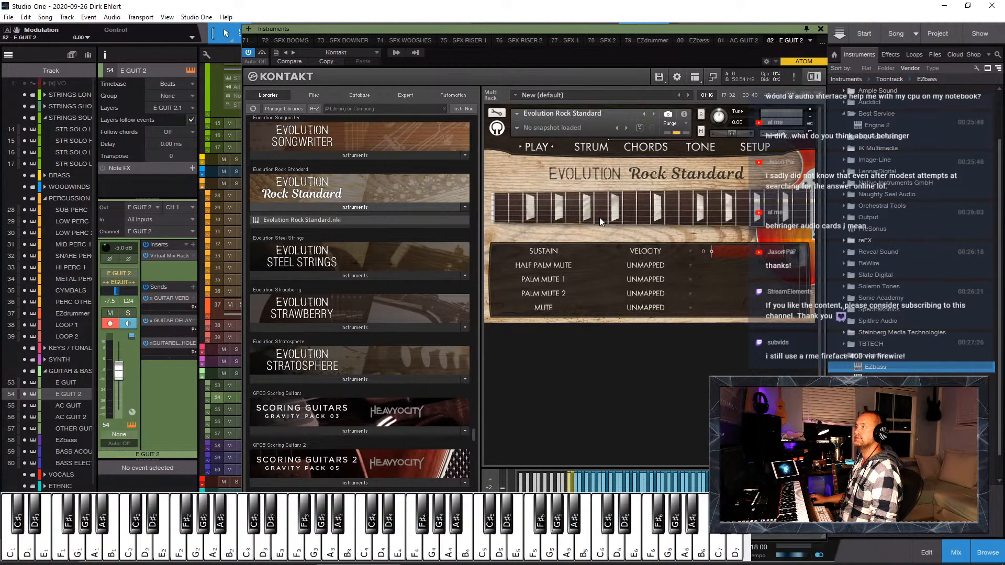
Step: Load the distorted Better Shredder snapshot for Evolution Rock Standard on E GUIT 2, try it out and close the instrument window
left_click(518, 129)
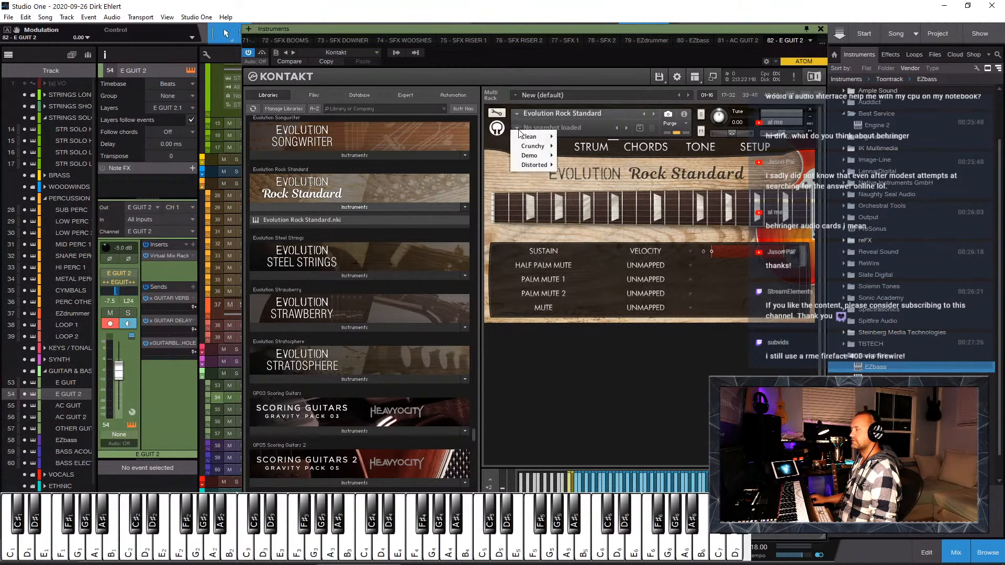
mouse_move(554, 166)
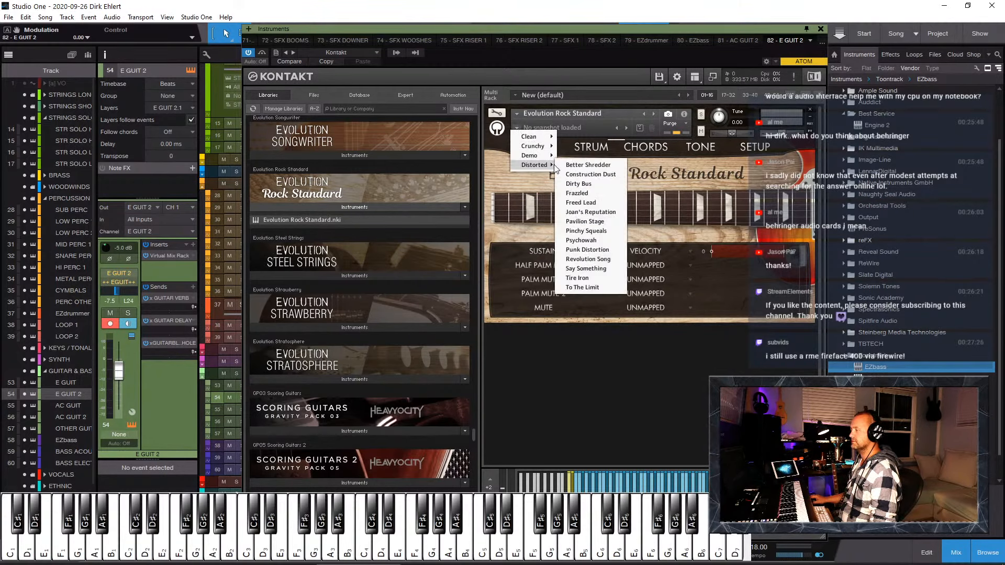
left_click(586, 165)
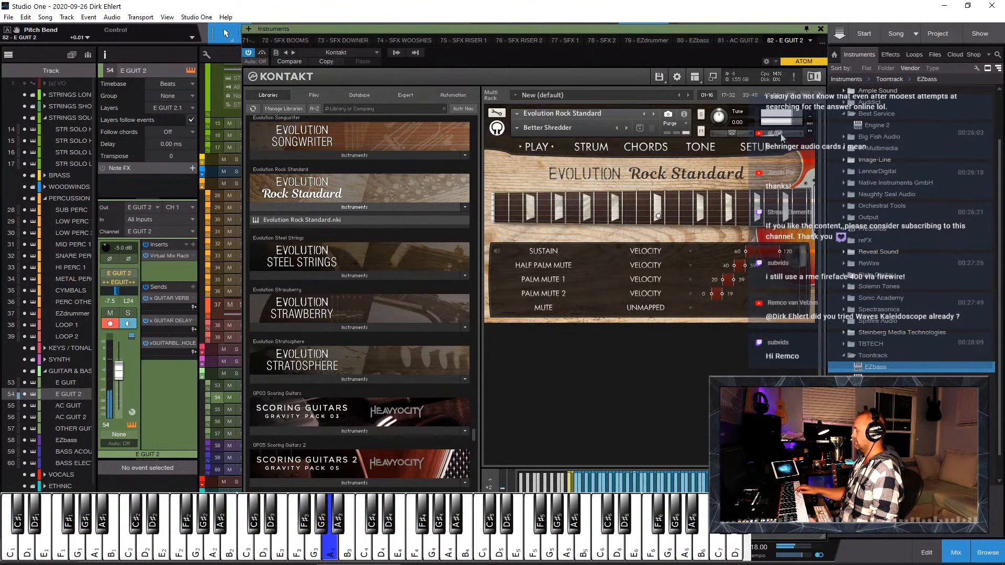
left_click(820, 30)
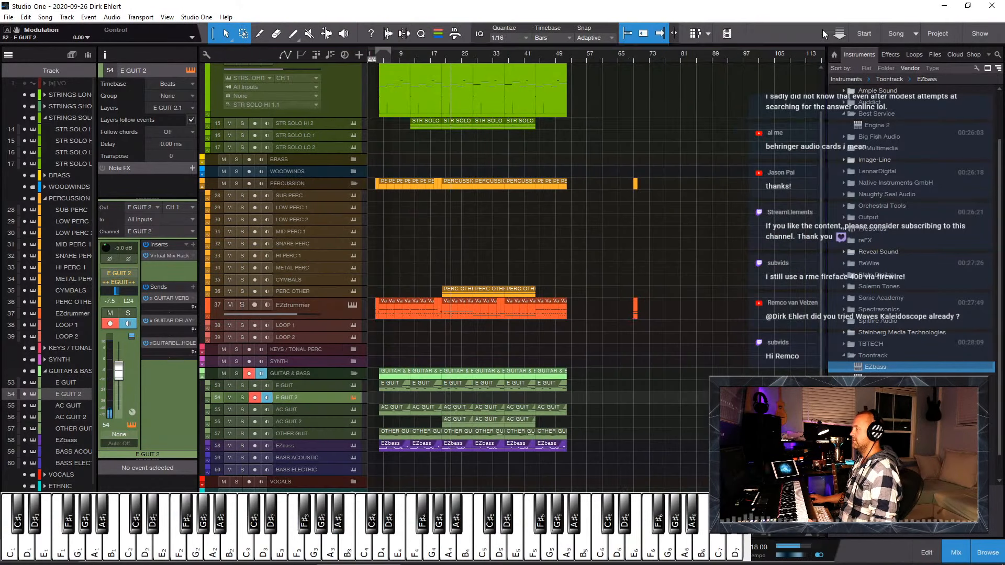
Step: Duplicate the last STR SOLO HI 2 event so the part continues from bar 44 to bar 52
left_click(494, 58)
left_click(519, 124)
key("d")
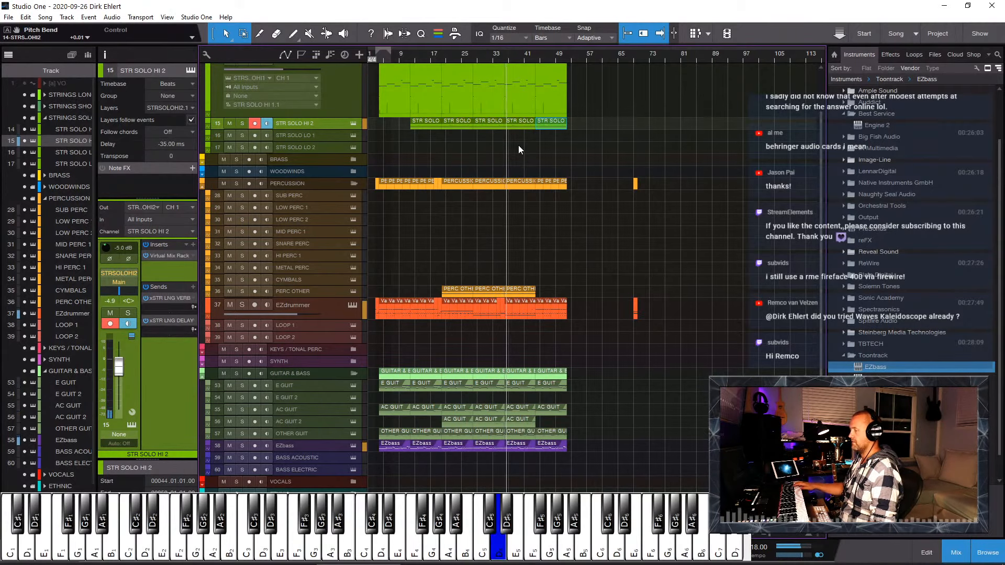
Step: Arm the E GUIT 2 track and rehearse the guitar line against playback from about bar 18
left_click(299, 398)
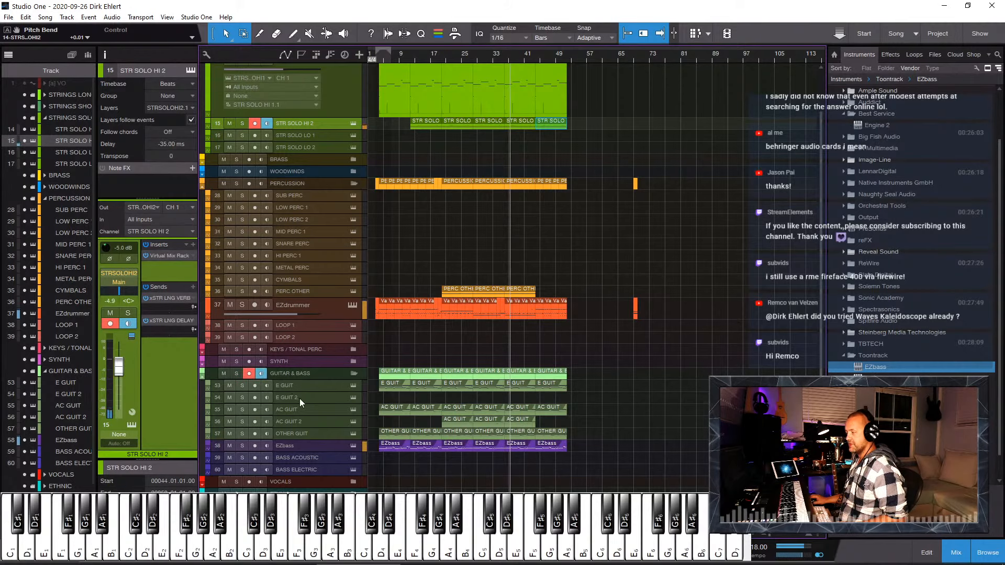
left_click(300, 397)
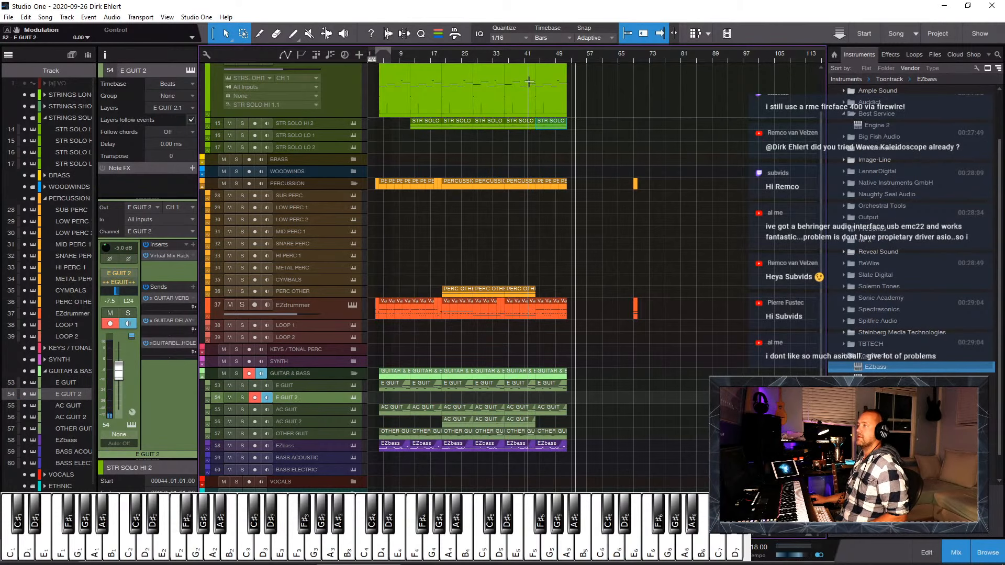
left_click(536, 52)
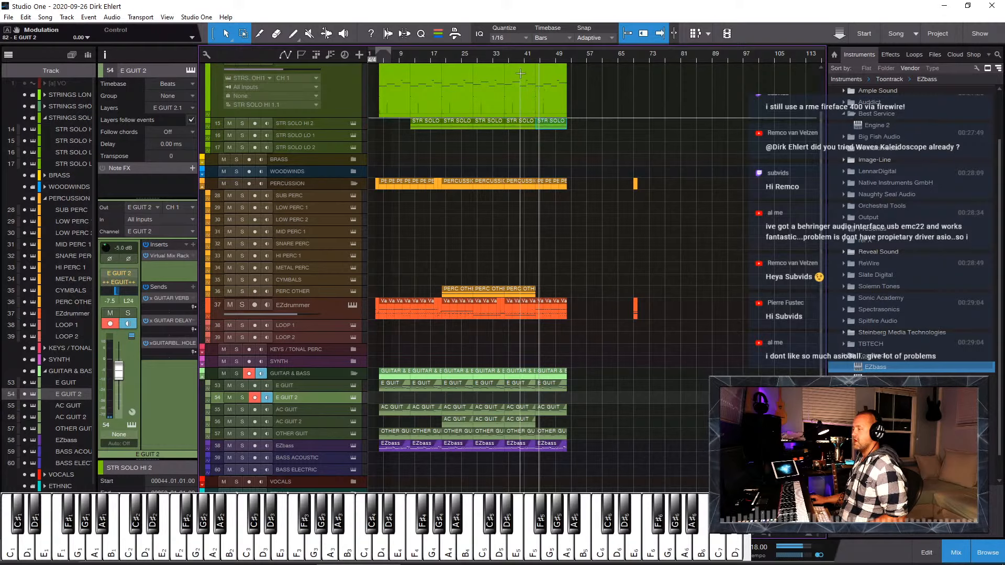
left_click(467, 53)
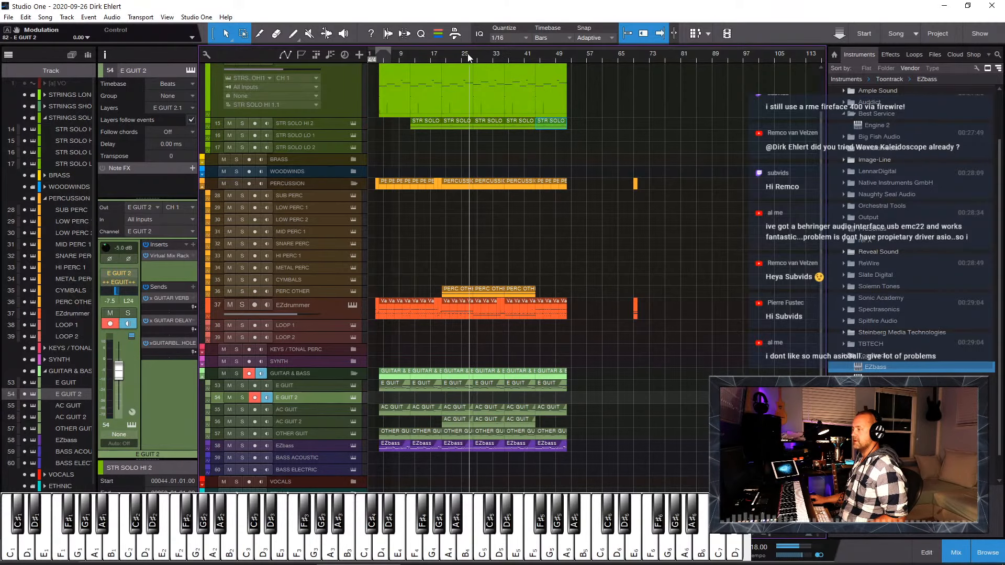
left_click(435, 56)
key("e")
key("e")
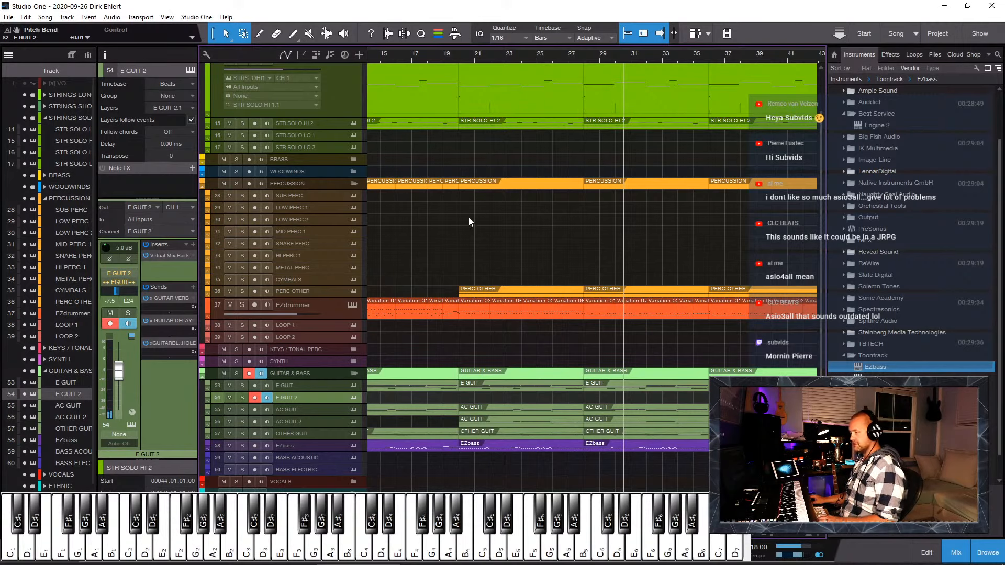
Step: Set the Random Squeal articulation of Evolution Rock Standard to Unmapped and close the instrument window
key("F11")
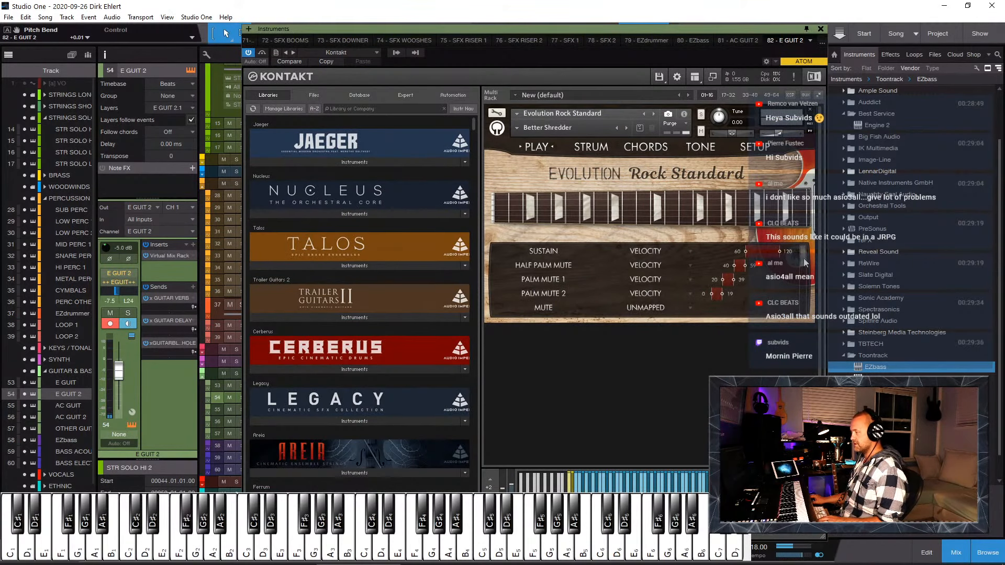
scroll(805, 268, "down", 1)
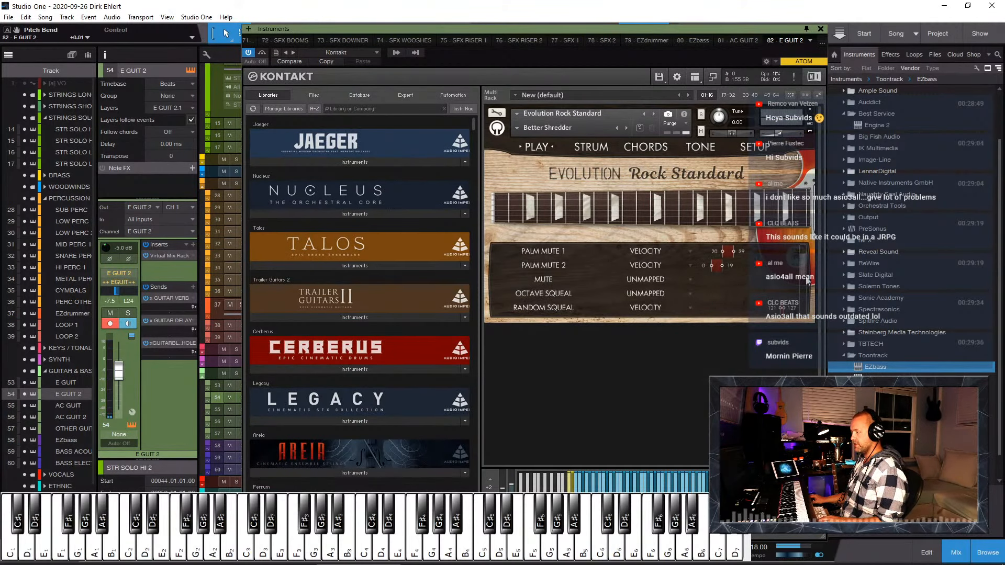
scroll(807, 281, "down", 1)
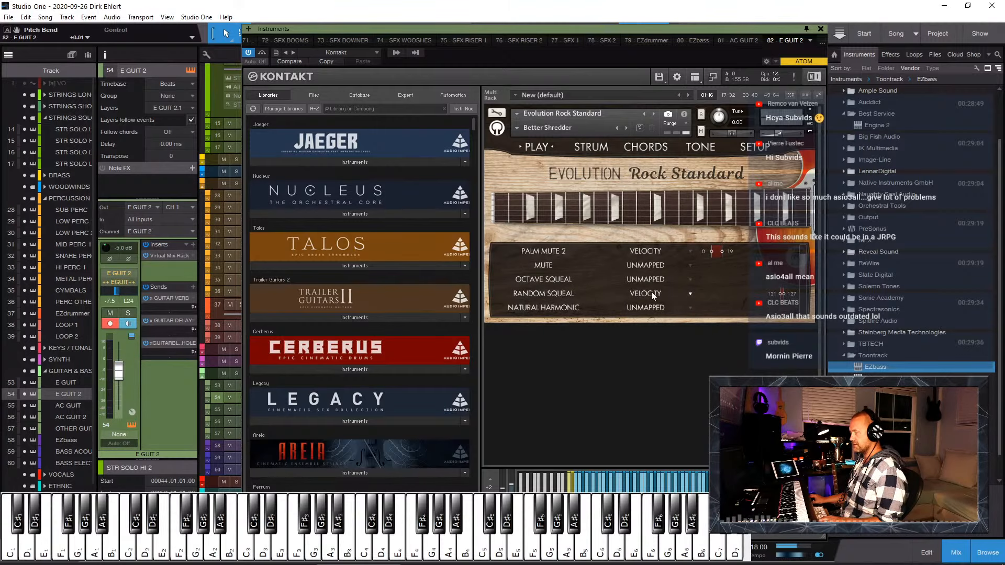
left_click(646, 293)
left_click(634, 204)
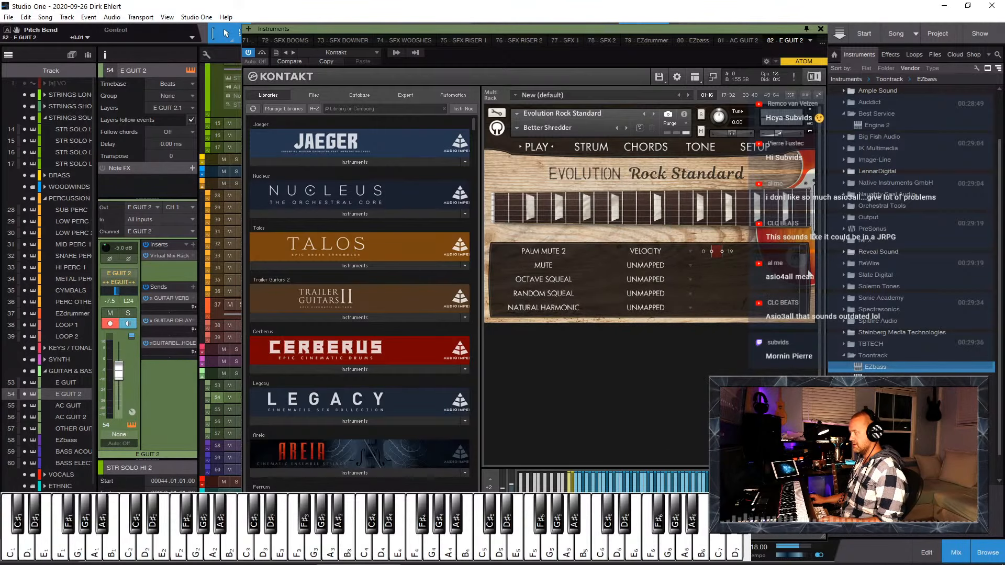
scroll(804, 276, "up", 3)
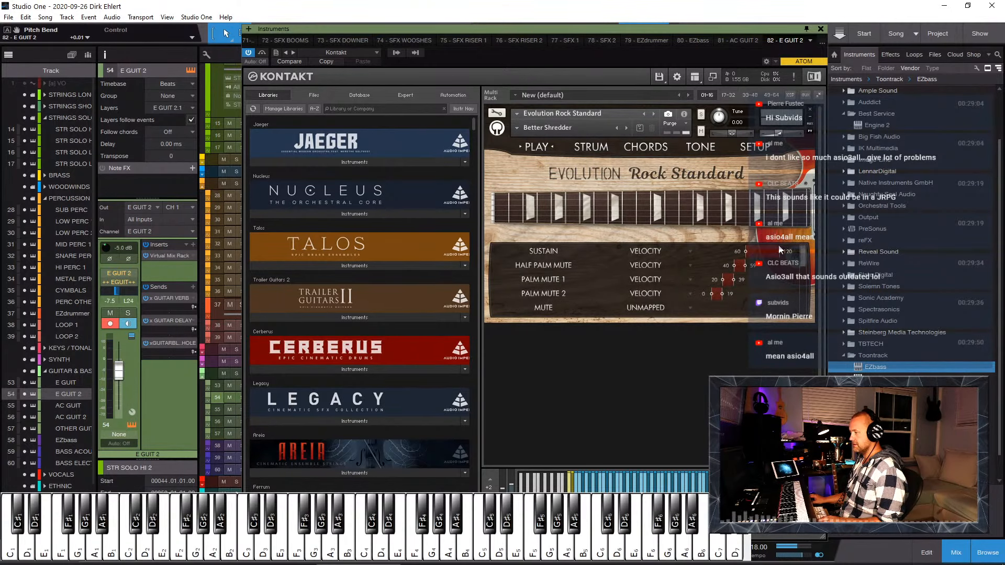
key("F11")
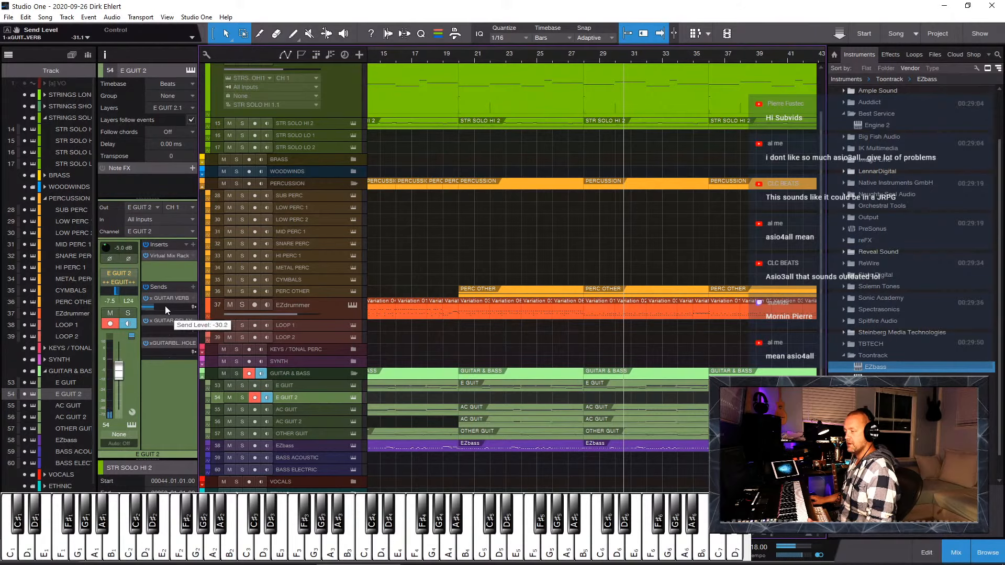
Step: Raise E GUIT 2's guitar reverb, delay and third effect sends, and record its lead part starting at bar 20
left_click_drag(163, 329, 173, 350)
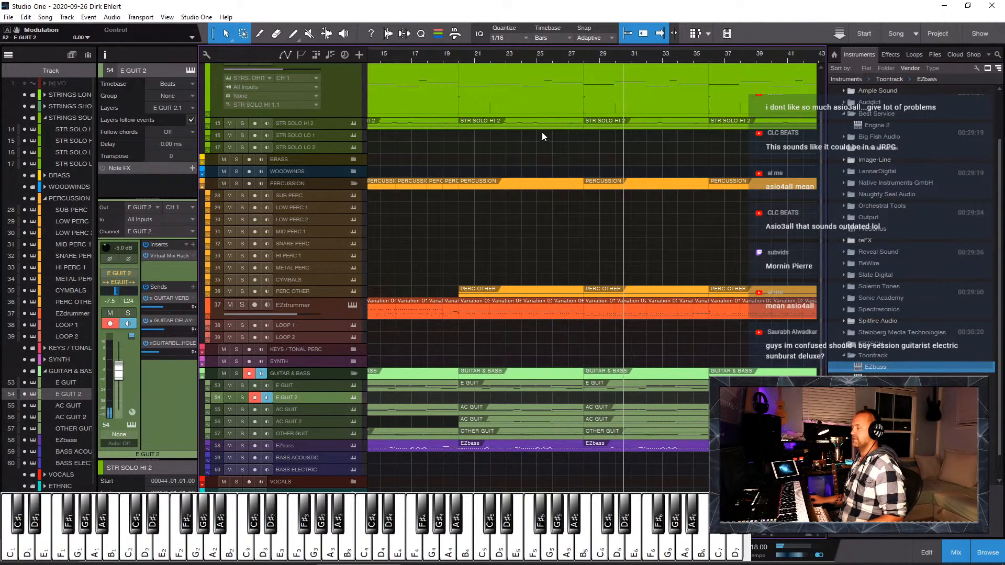
left_click(440, 58)
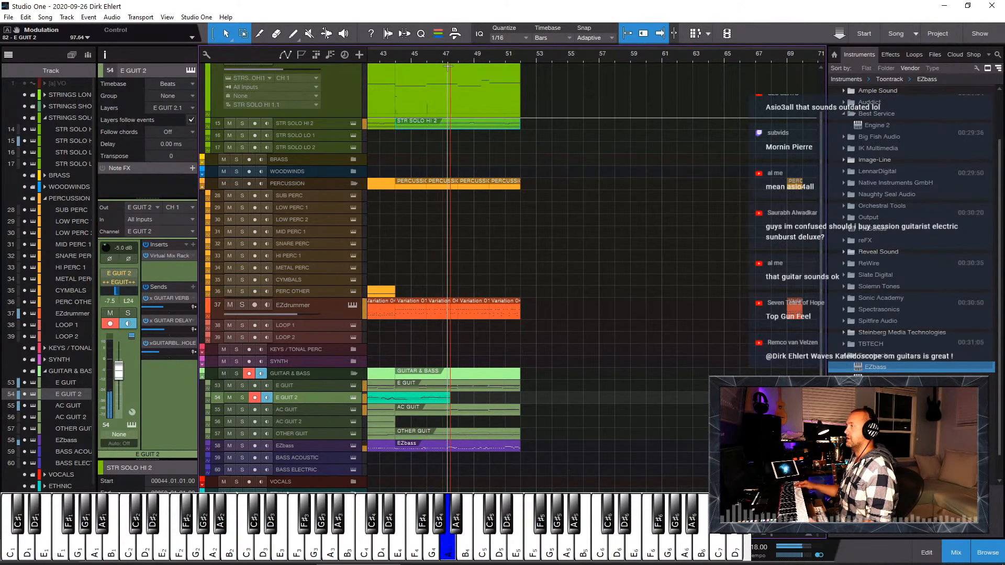
key("space")
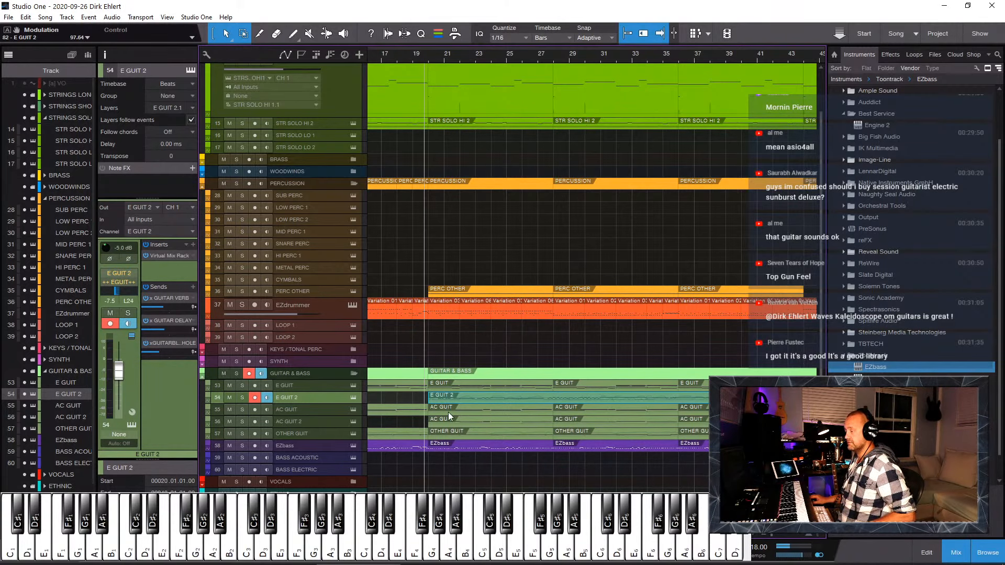
Step: Open the E GUIT 2 recording in the note editor, select the opening notes from bar 20 and set their quantize value to 1/8
double_click(460, 400)
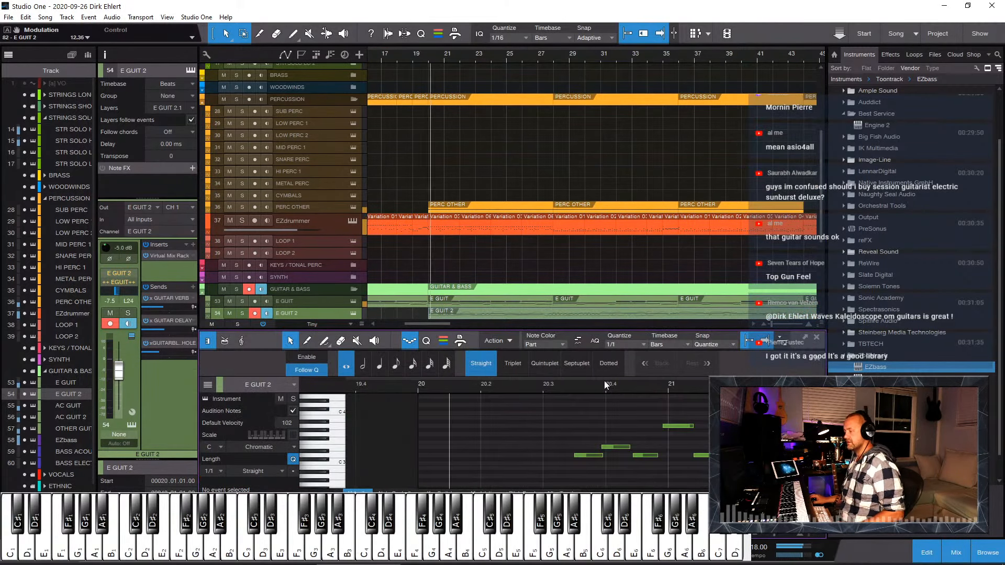
key("w")
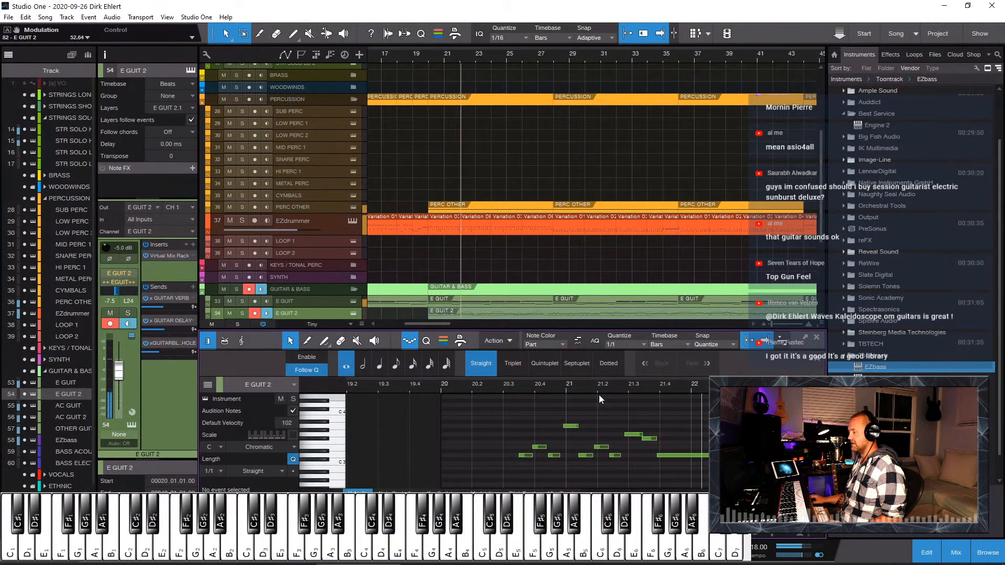
left_click_drag(689, 412, 522, 480)
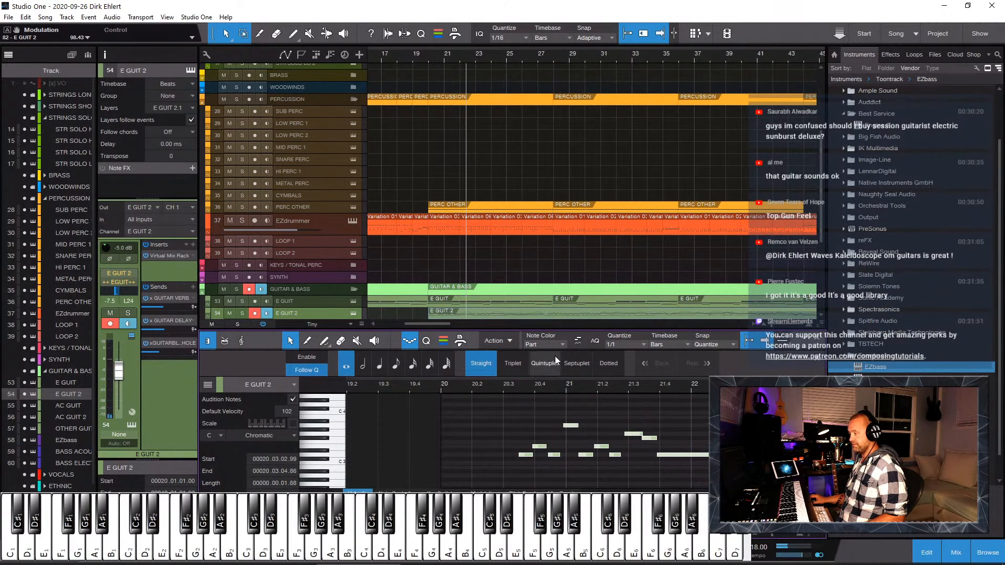
left_click(620, 343)
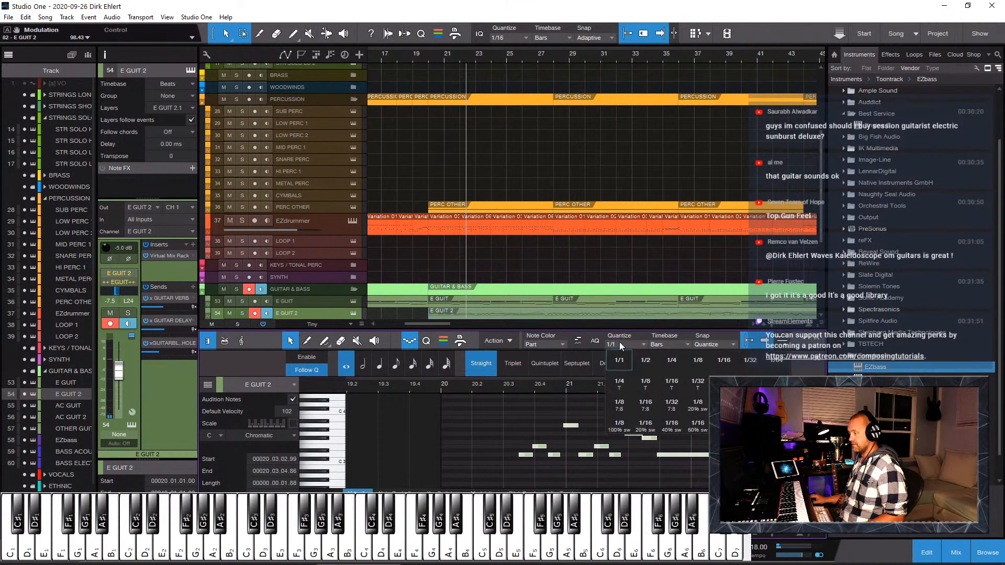
left_click(698, 361)
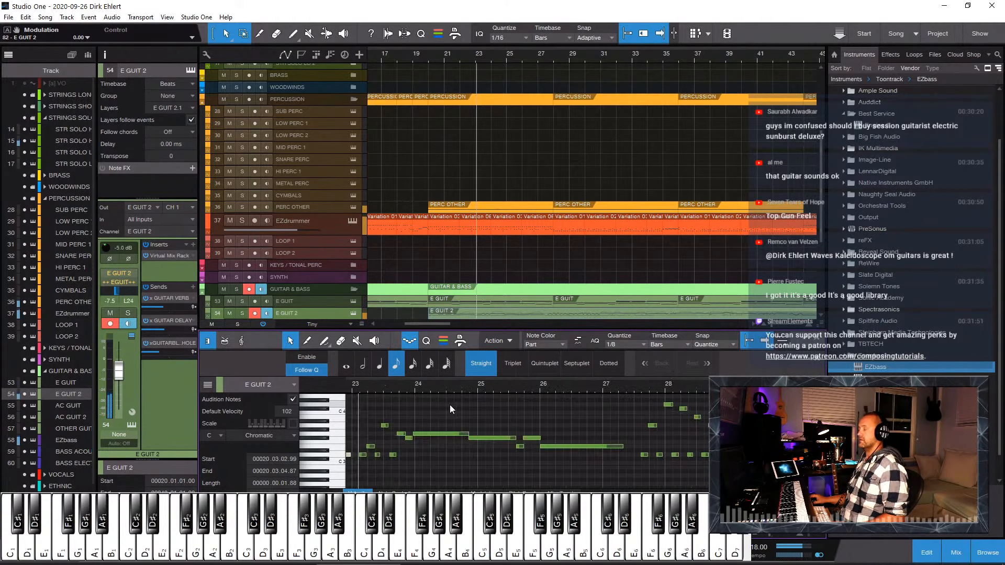
Step: Raise the E GUIT 2 note just before bar 26 by one semitone
key("w")
key("e")
key("e")
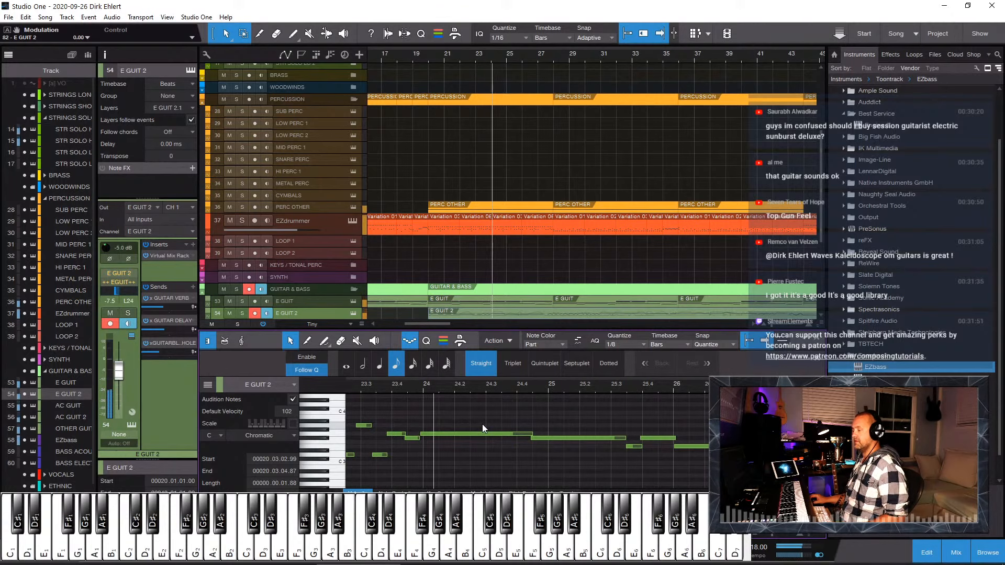
key("w")
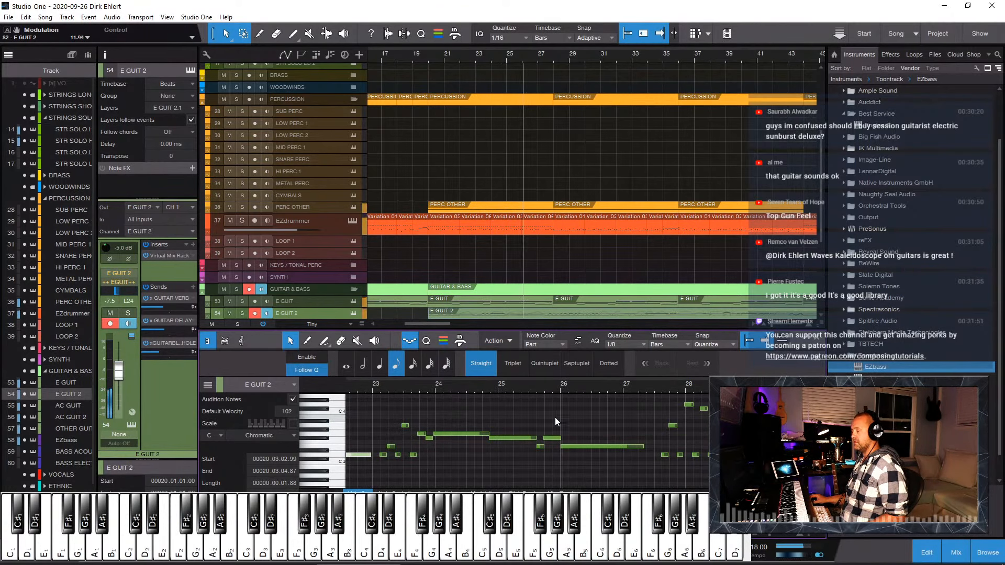
key("e")
key("e")
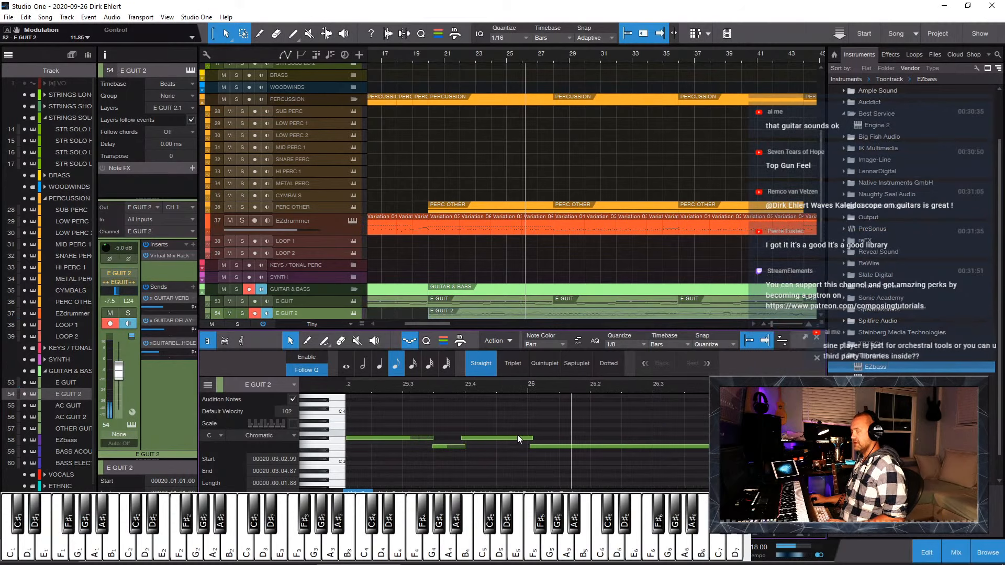
left_click(476, 438)
key("Up")
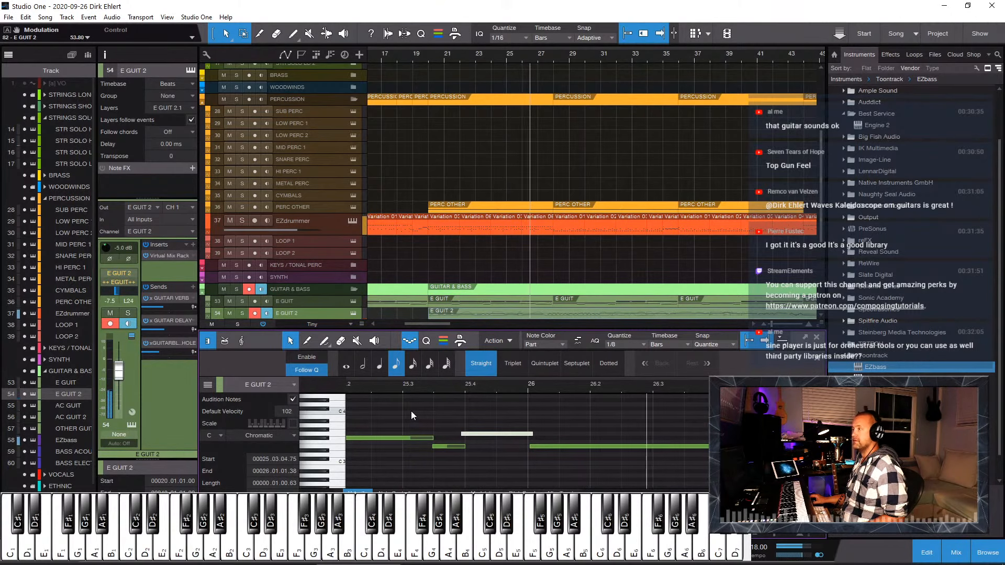
Step: Select the run of short E GUIT 2 notes from bar 27 through bar 30 and check it in playback from about bar 27
key("w")
key("w")
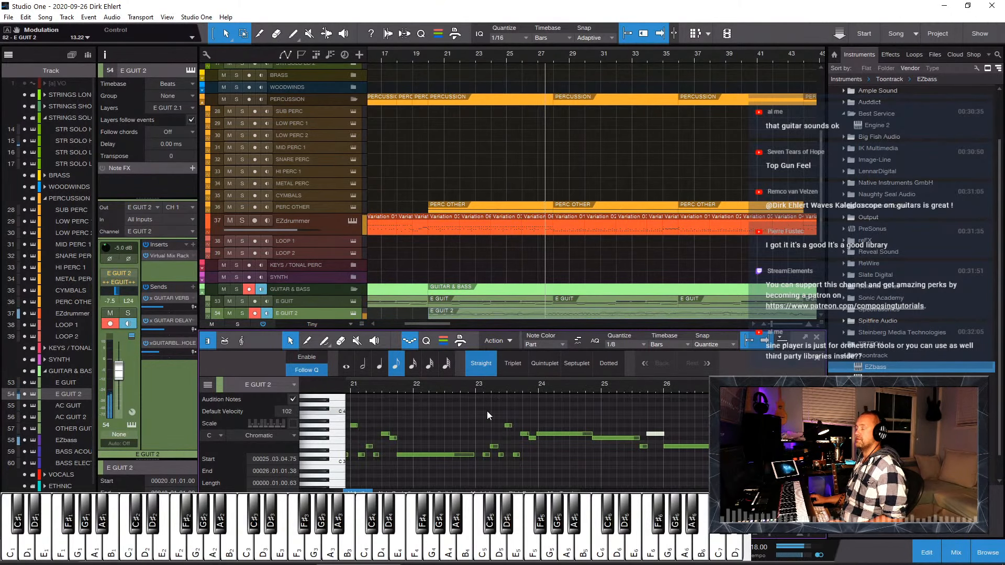
key("w")
key("e")
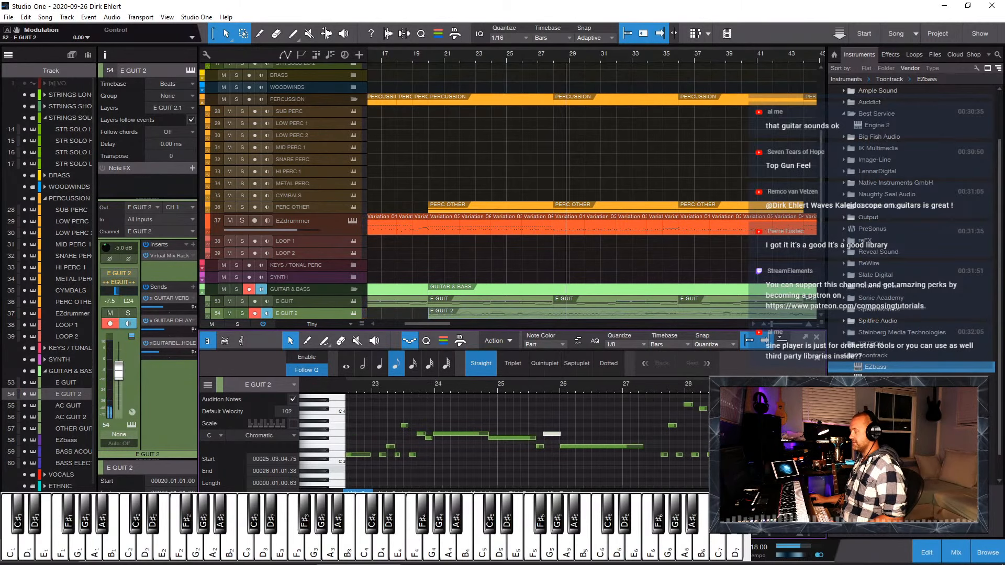
left_click_drag(712, 396, 538, 491)
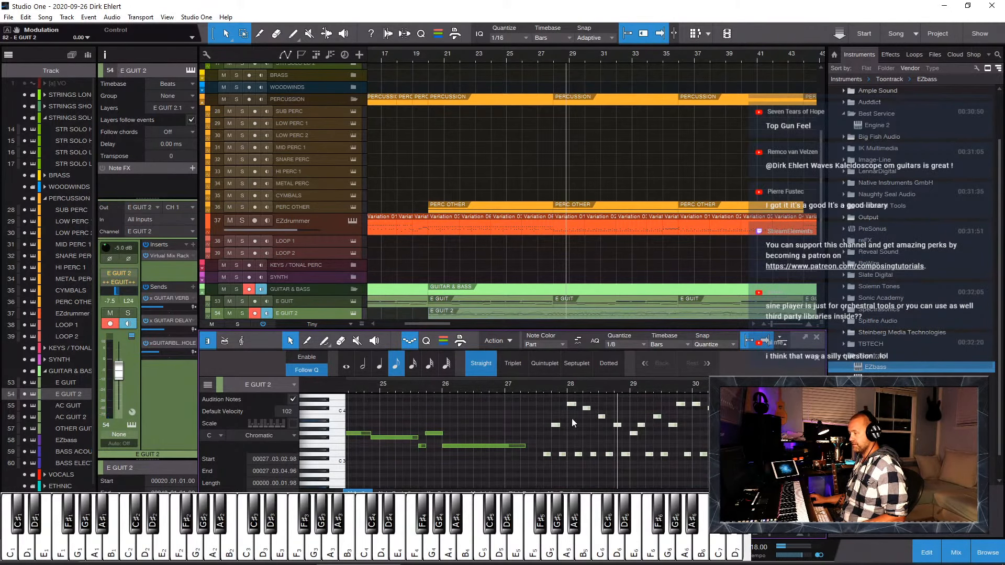
left_click(532, 388)
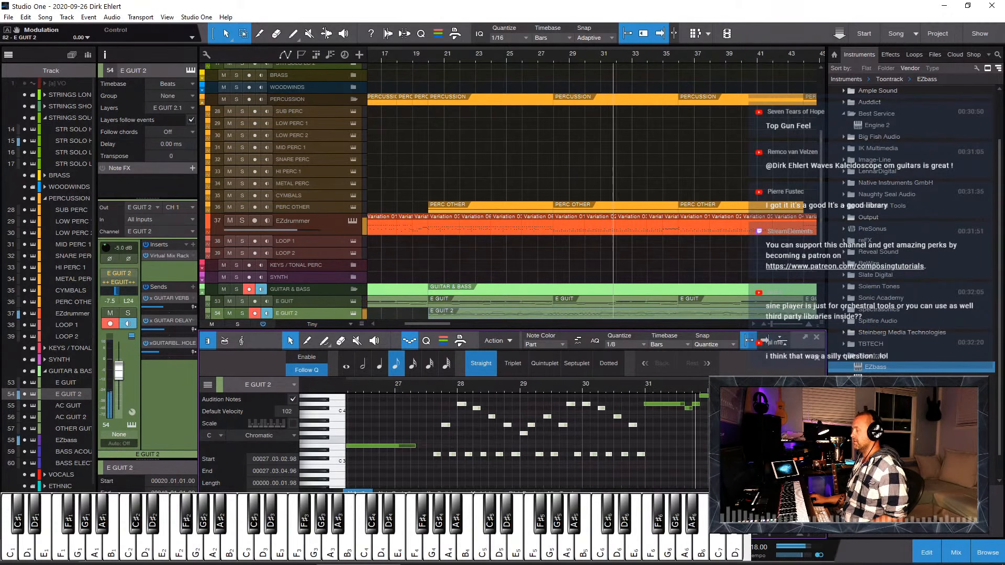
scroll(524, 442, "up", 2)
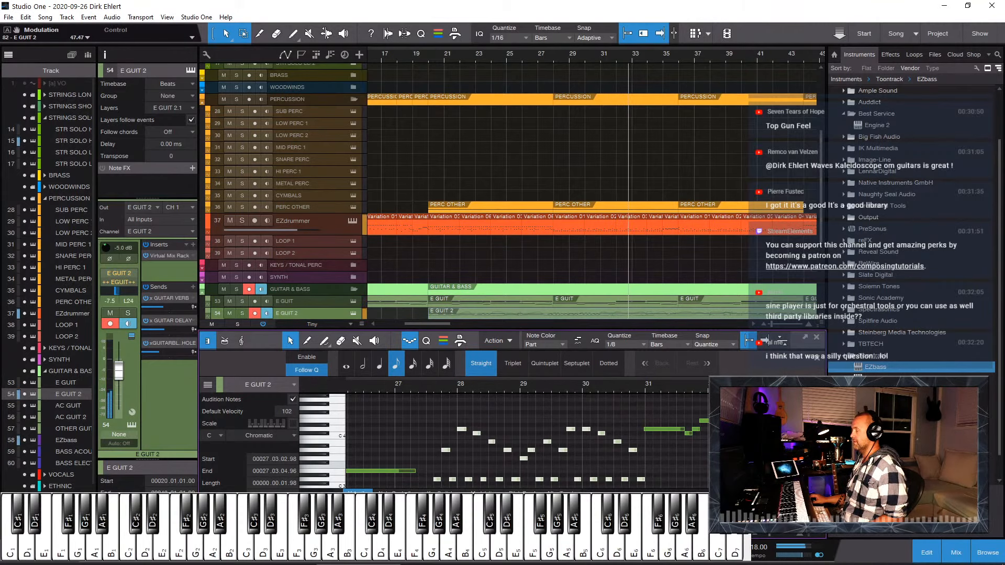
Step: Deselect the run of short E GUIT 2 notes and hide the note editor's quantize options
key("w")
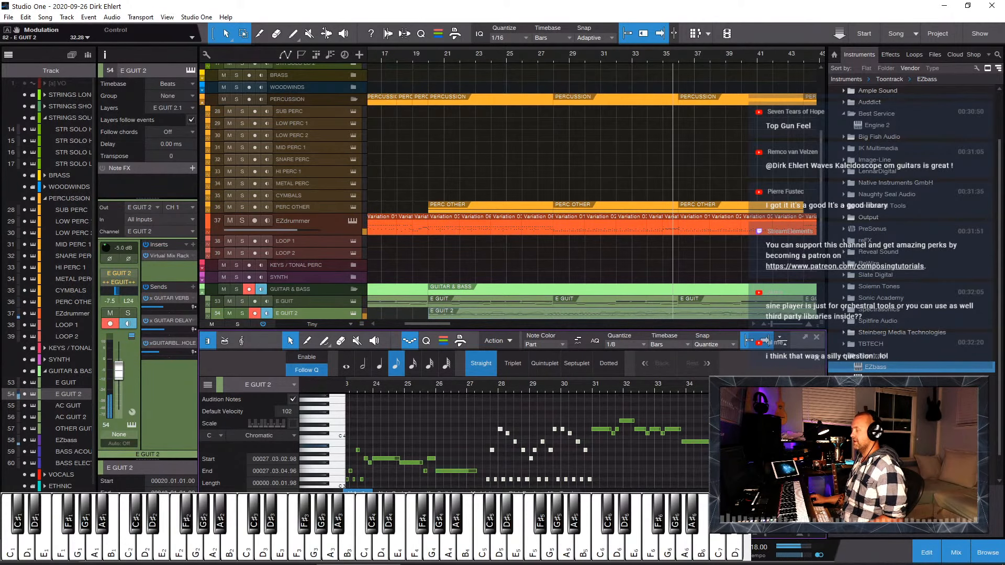
key("e")
left_click_drag(725, 462, 764, 421)
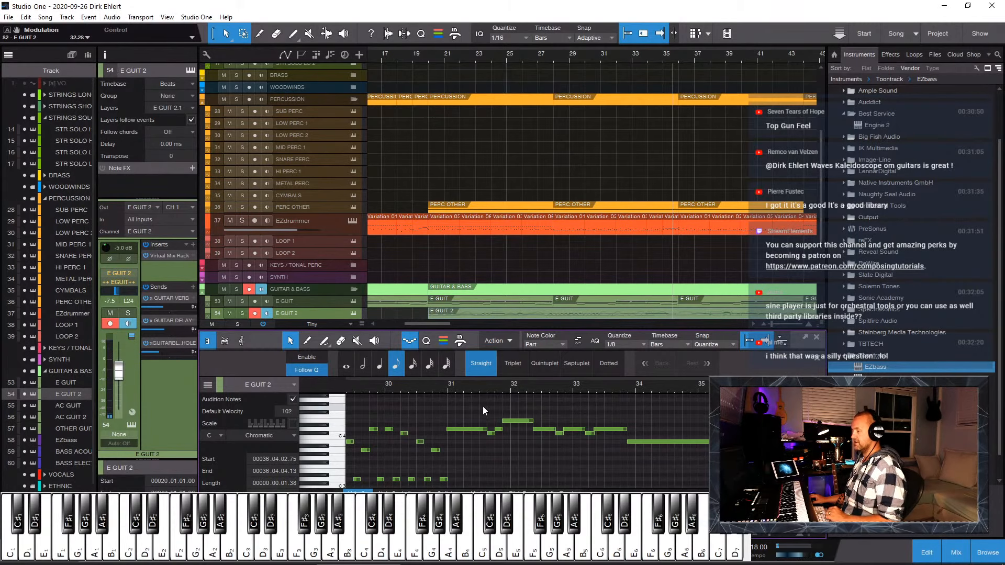
left_click(410, 343)
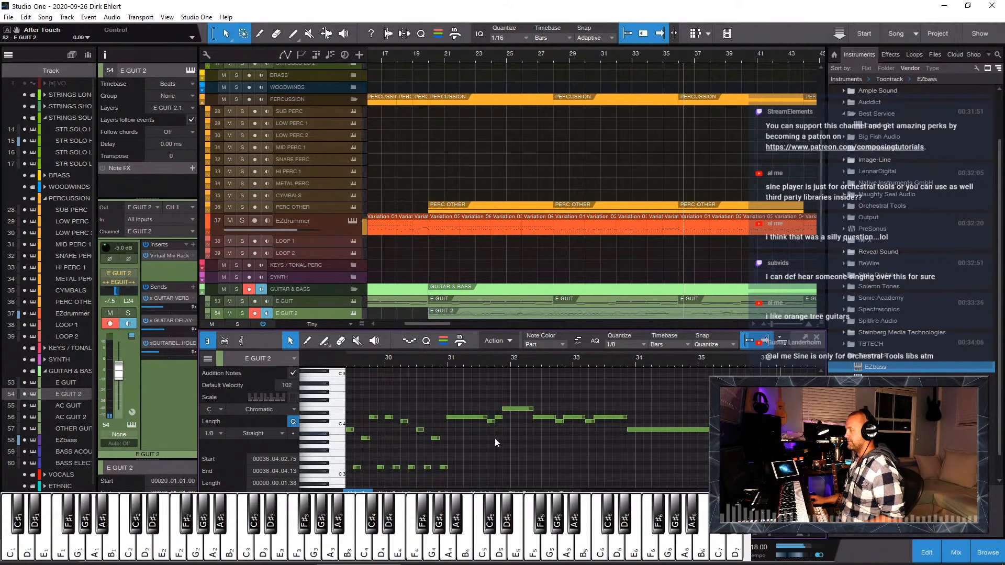
Step: Delete the E GUIT 2 notes from bar 36 onward and move the playback position to about bar 36
key("w")
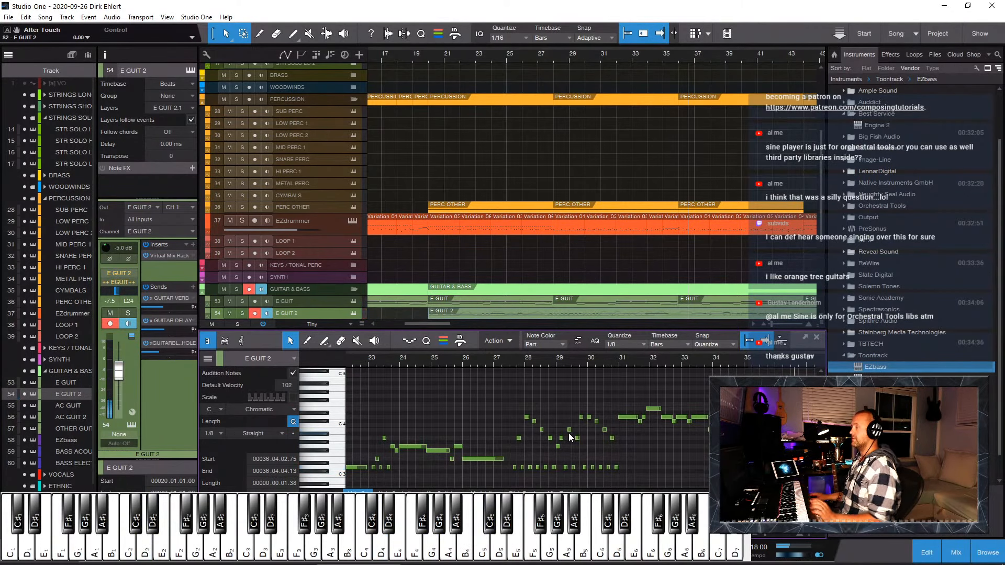
scroll(568, 433, "down", 5)
scroll(629, 410, "up", 5)
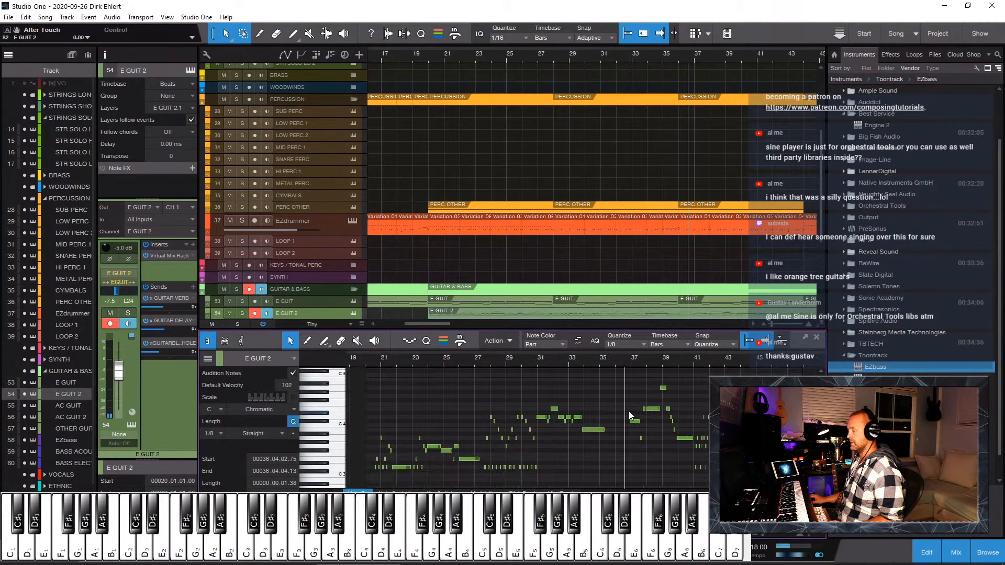
left_click_drag(627, 387, 709, 468)
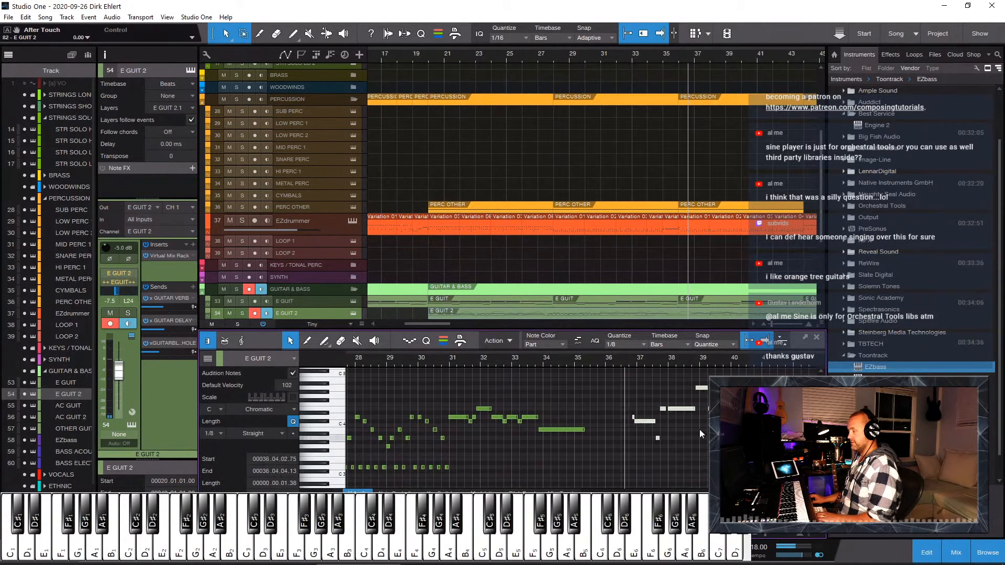
key("Delete")
left_click(543, 362)
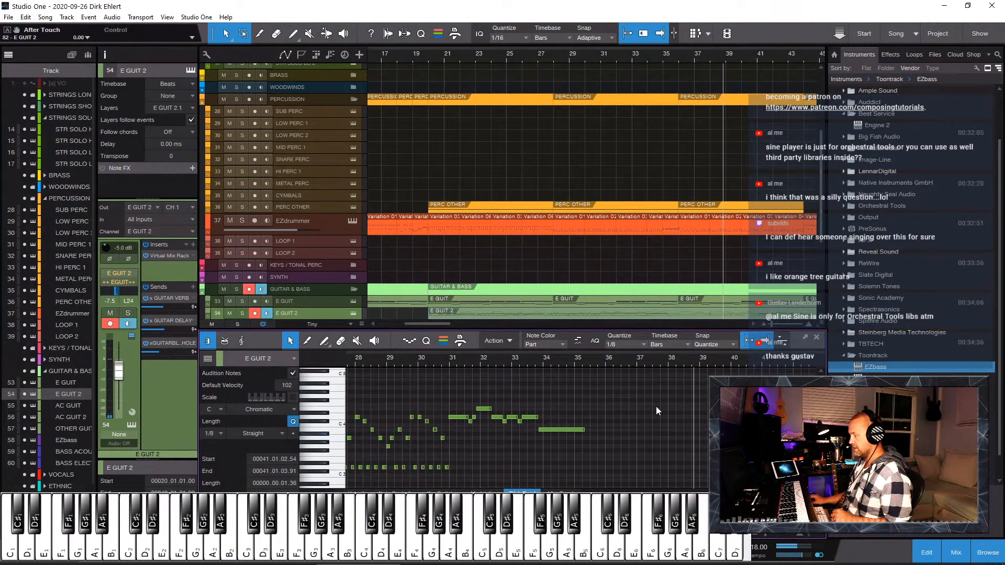
left_click(652, 361)
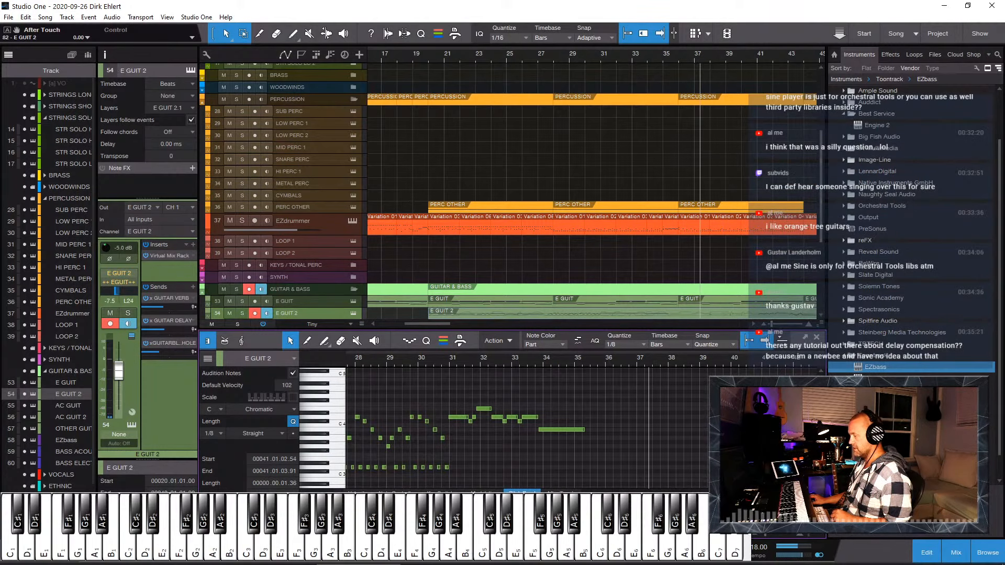
key("Delete")
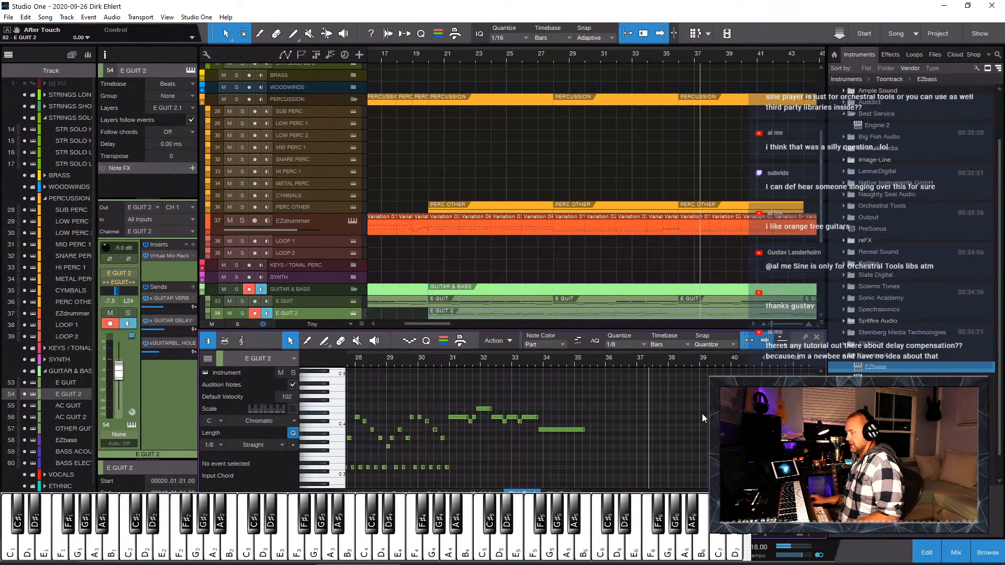
Step: Split the E GUIT 2 part at bar 36 in the arrangement and delete the section after the split
key("F2")
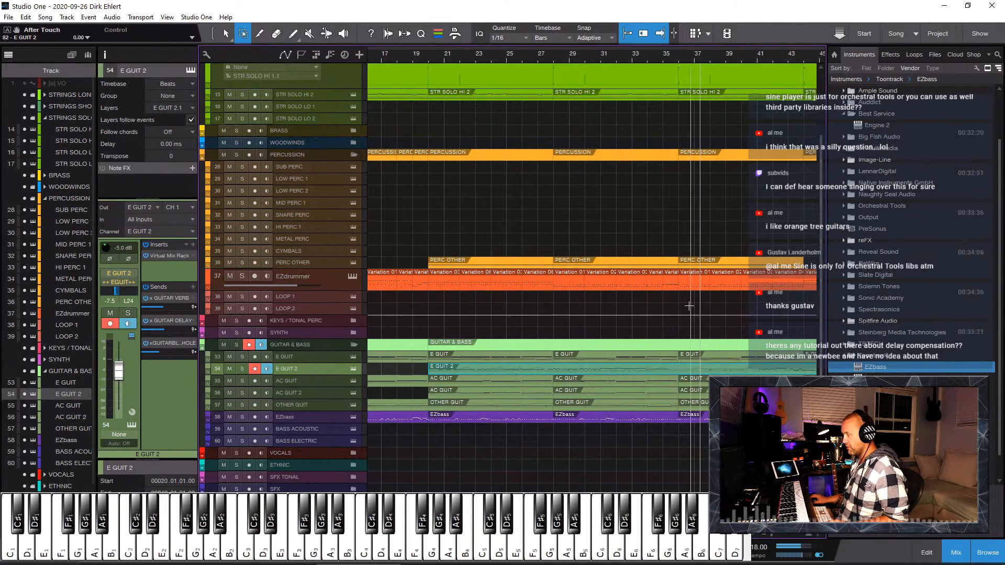
key("3")
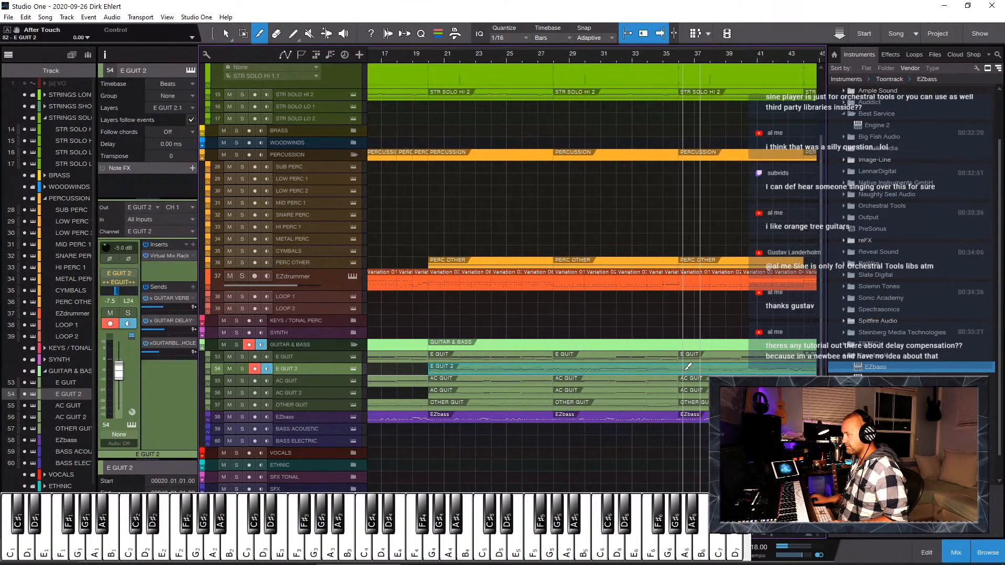
left_click(681, 367)
key("1")
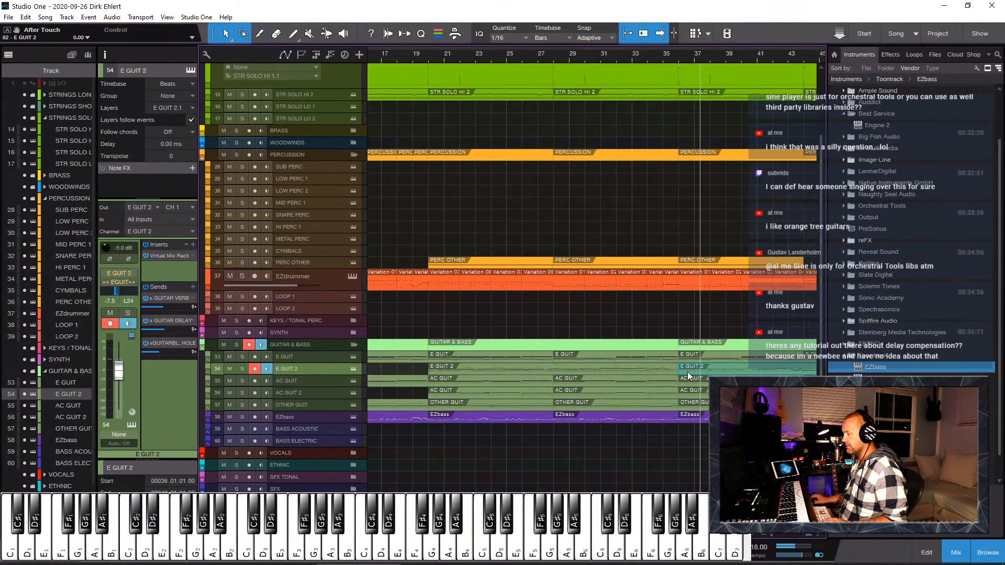
left_click(675, 368)
left_click(663, 58)
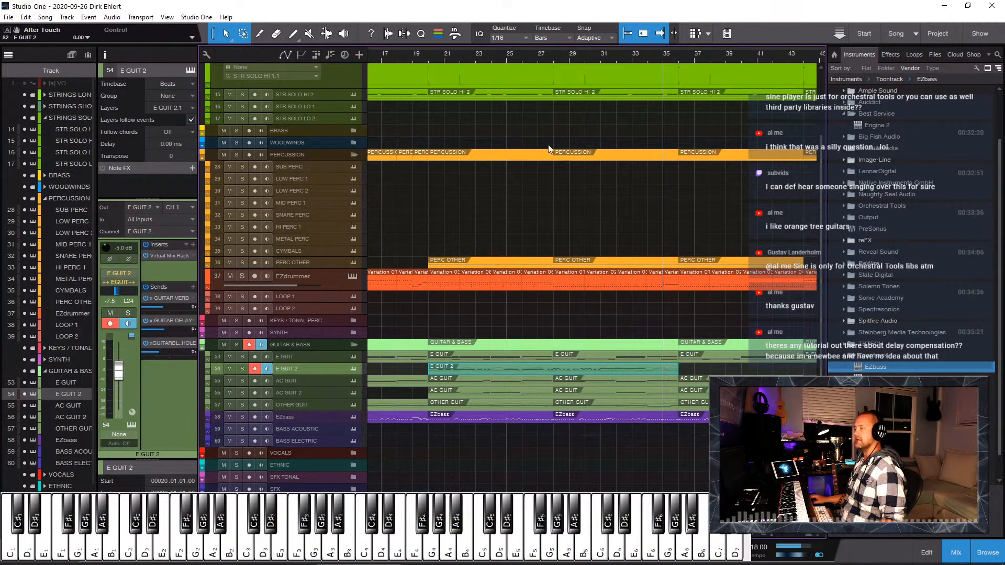
Step: Expand the STRINGS SHORT folder track, select VLN 1 SHRT and open its Kontakt instrument
scroll(523, 227, "up", 3)
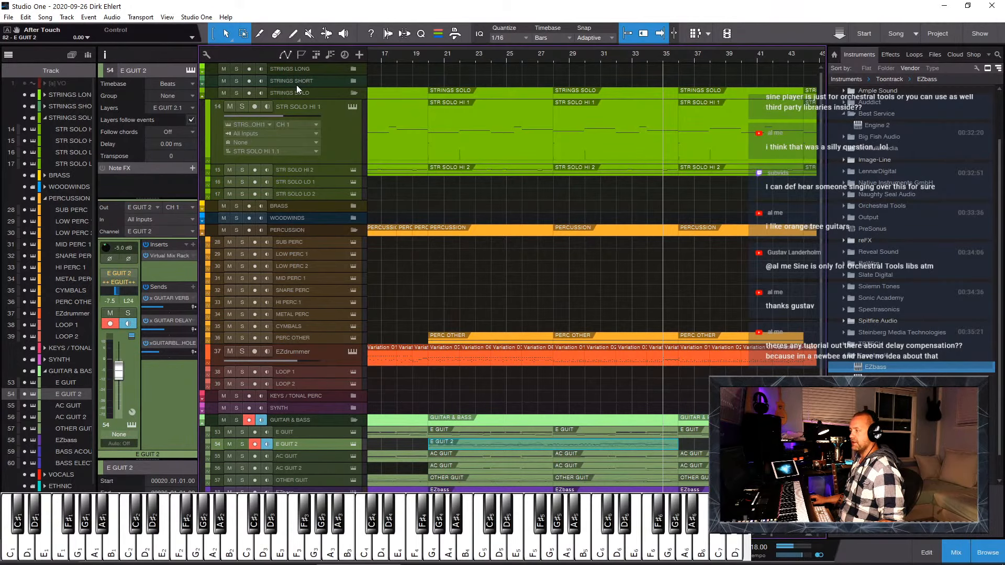
left_click_drag(294, 87, 292, 113)
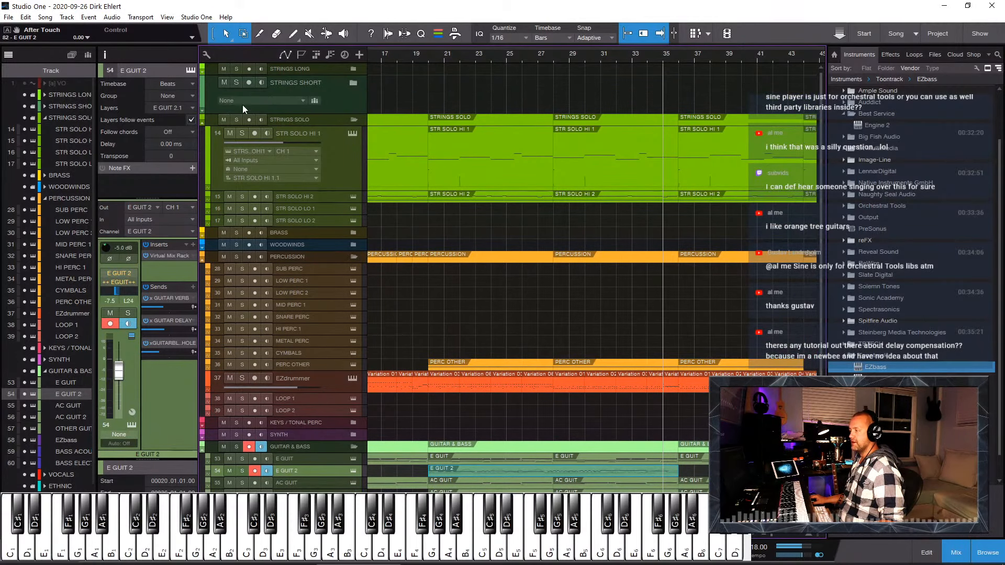
left_click(201, 109)
left_click(302, 120)
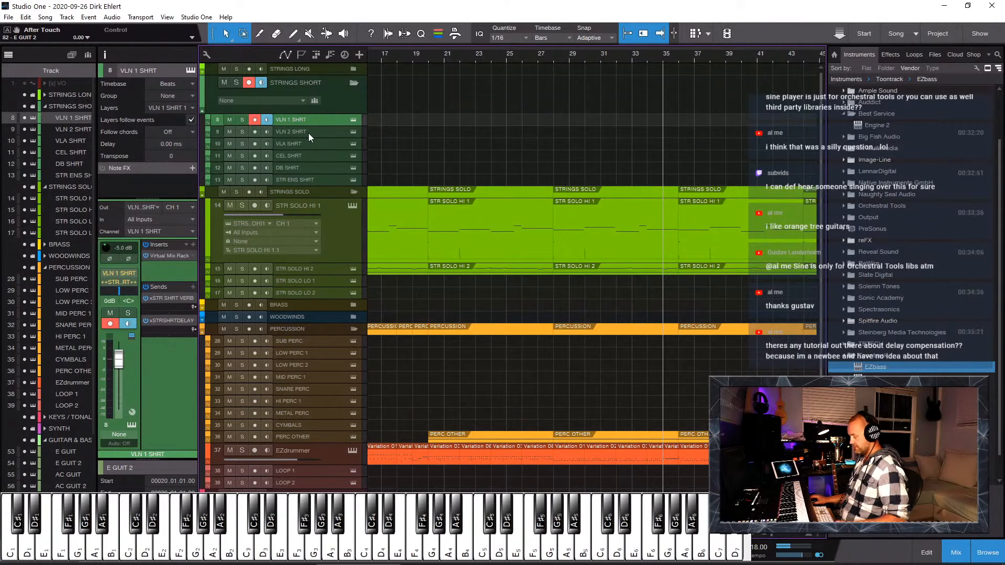
key("F11")
Step: Load the Jaeger single patch "05 16 Violins - Spiccato" into the VLN 1 SHRT Kontakt instrument
left_click(436, 144)
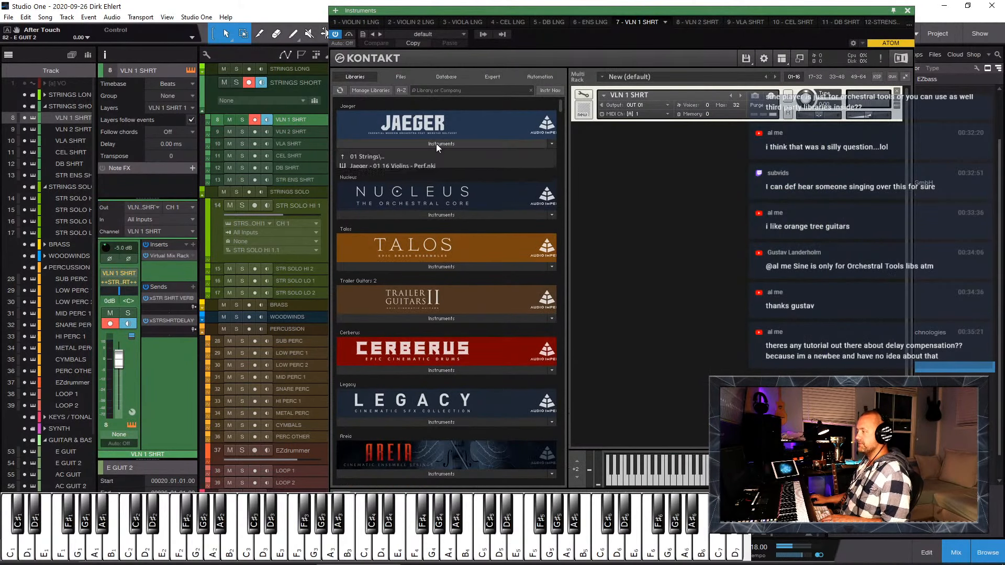
double_click(388, 157)
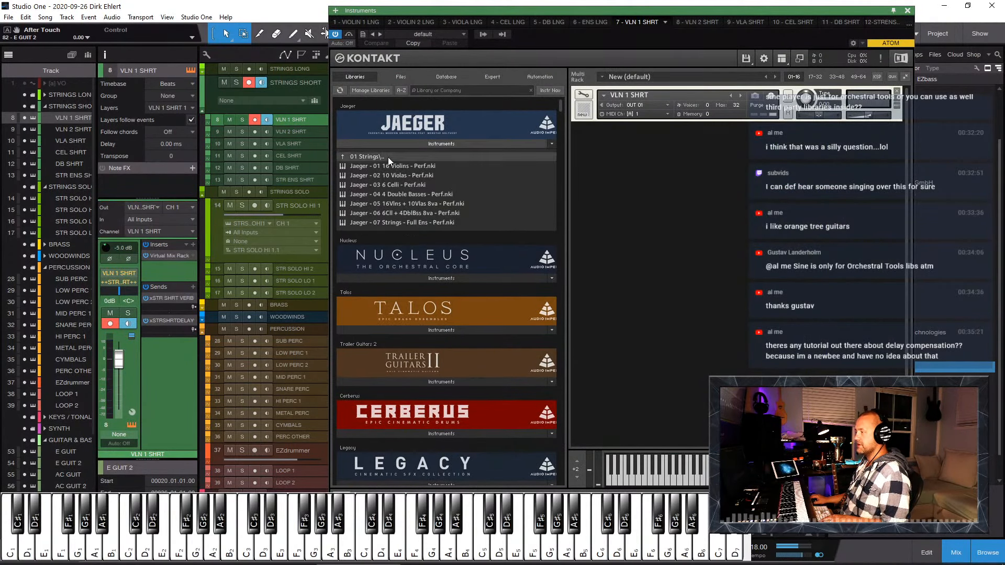
double_click(380, 167)
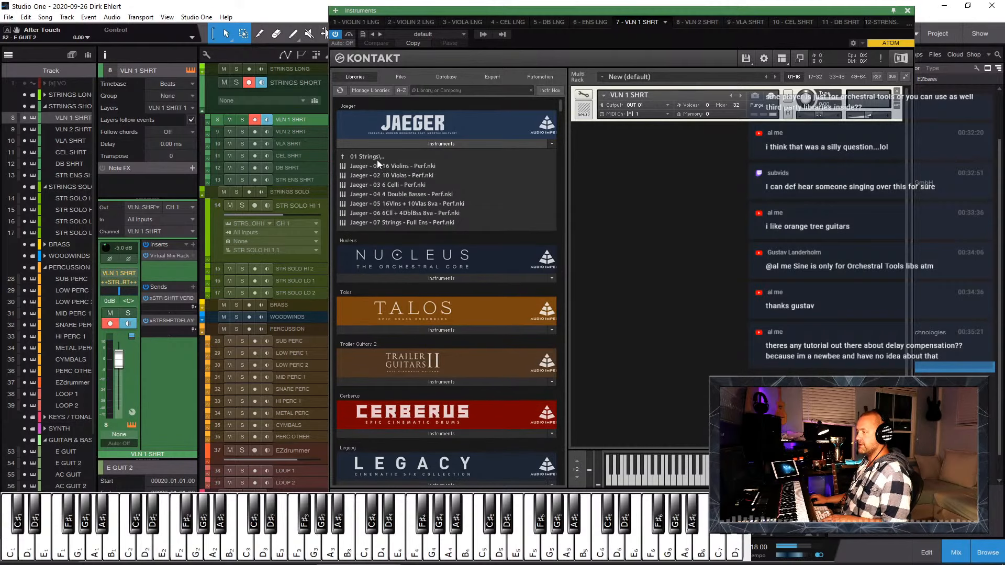
double_click(376, 159)
double_click(377, 159)
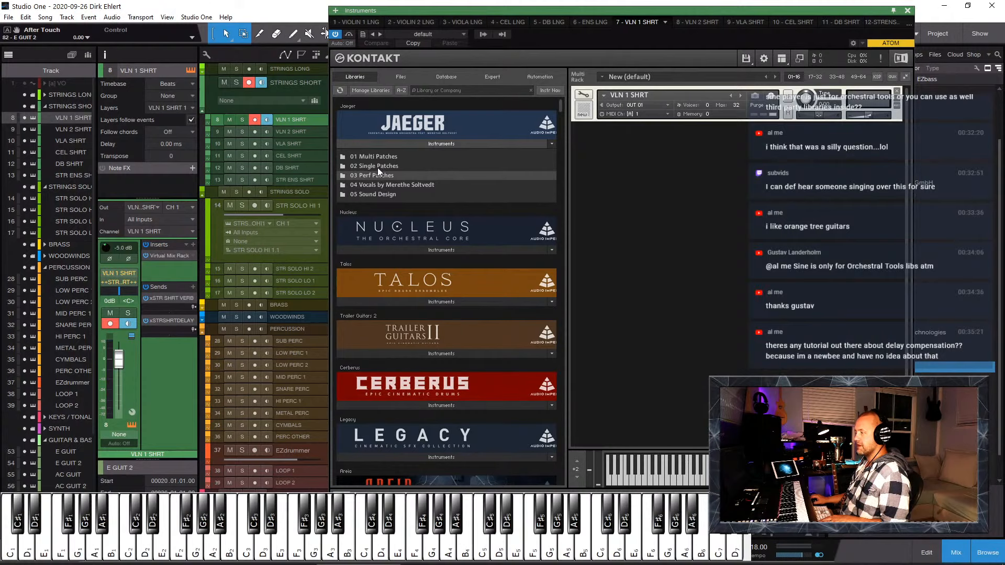
double_click(375, 165)
double_click(376, 168)
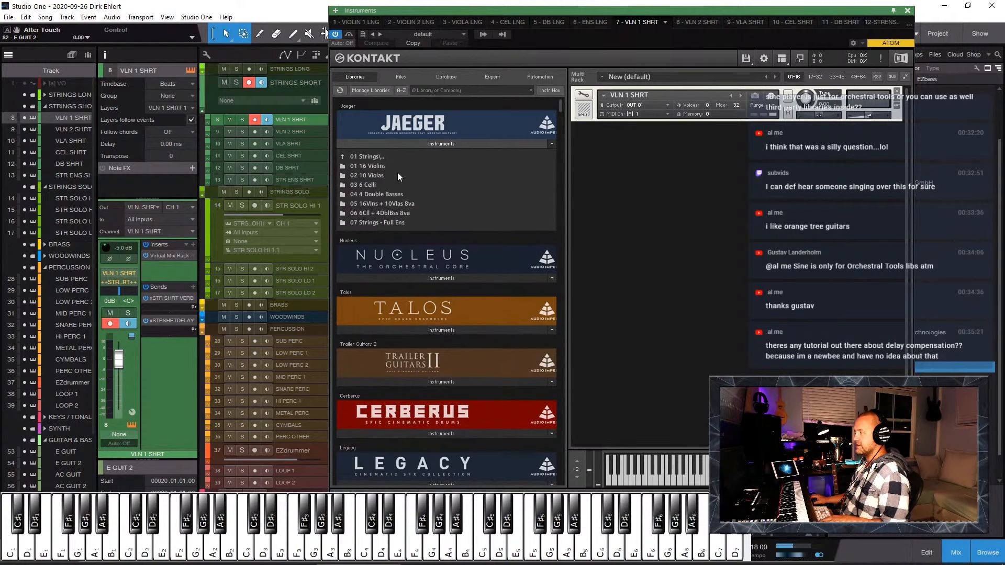
double_click(387, 166)
double_click(428, 203)
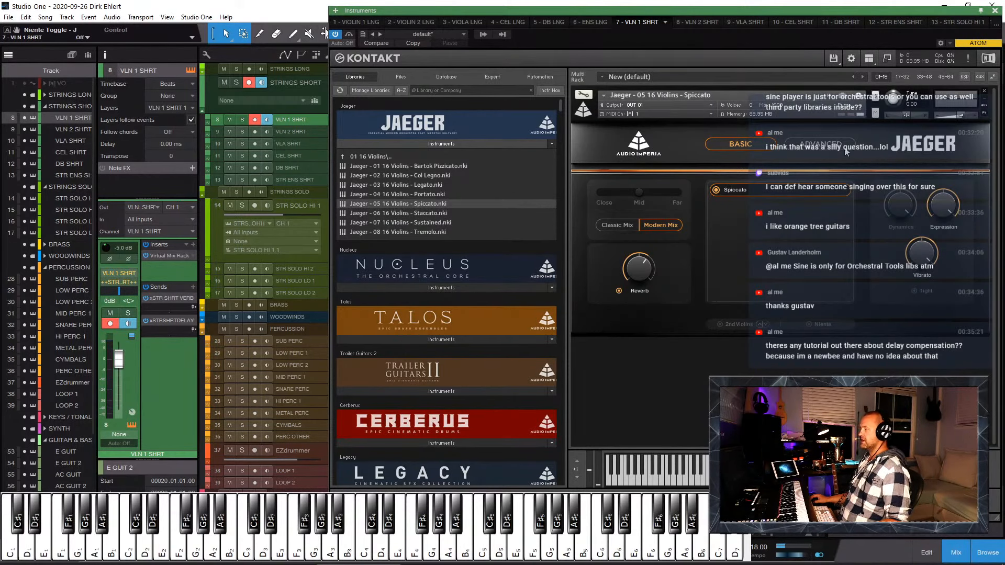
Step: Look through Jaeger's Advanced settings, return to Basic and move the instrument window clear of the arrangement
left_click(838, 148)
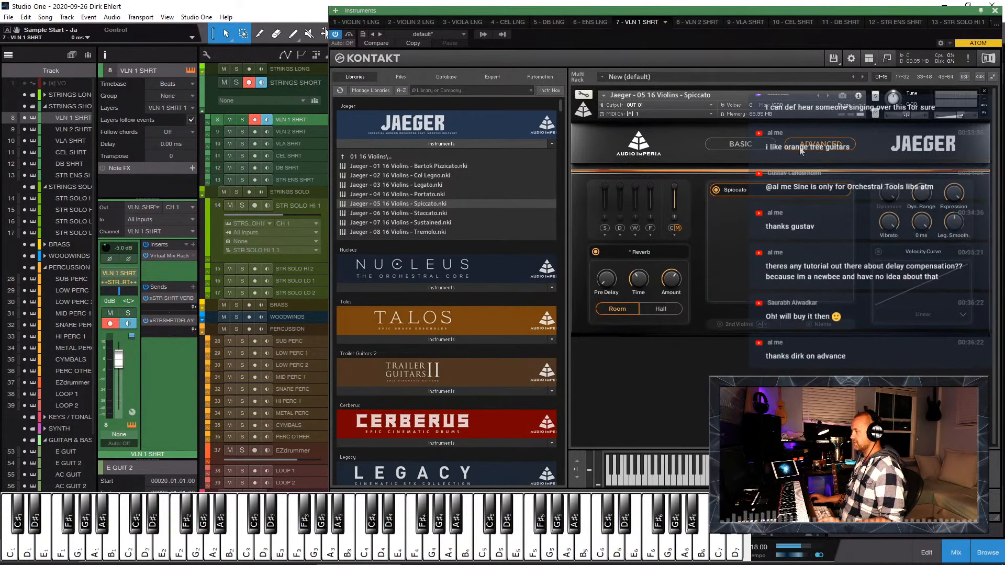
left_click(739, 144)
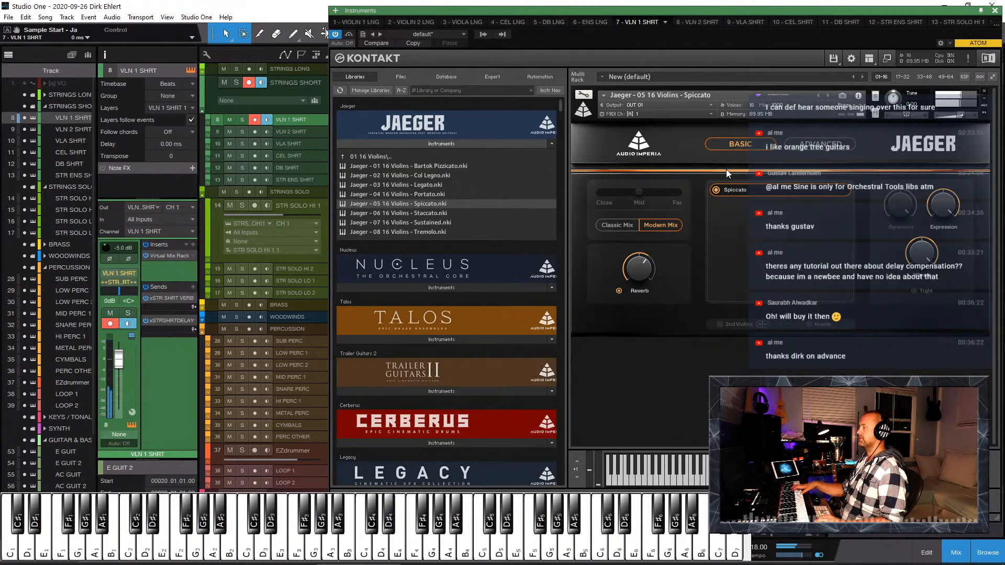
left_click_drag(464, 11, 1004, 76)
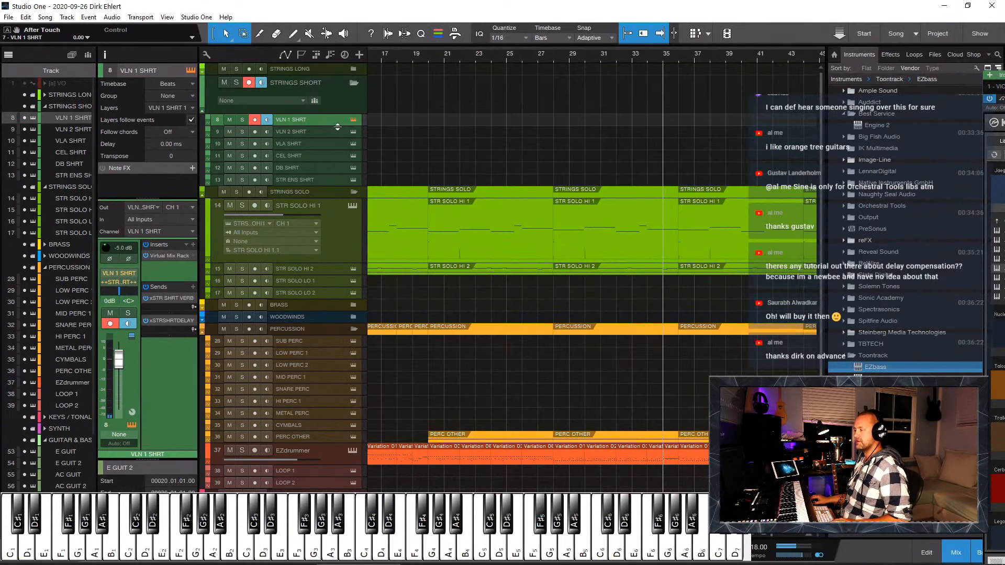
Step: Enlarge the VLN 1 SHRT track and record a short spiccato idea on it in the empty area around bar 98
left_click_drag(337, 127, 340, 175)
key("e")
key("e")
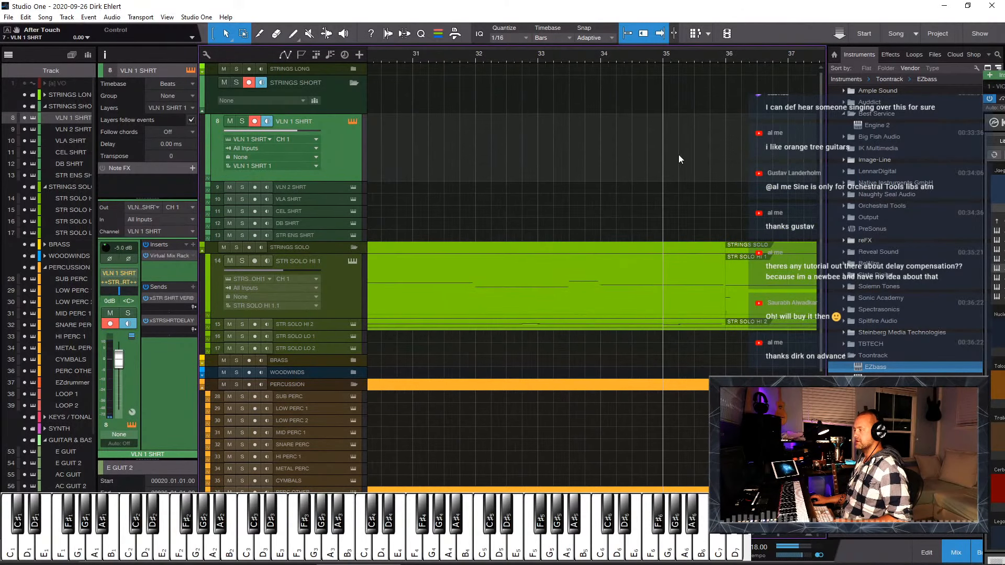
key("shift+f")
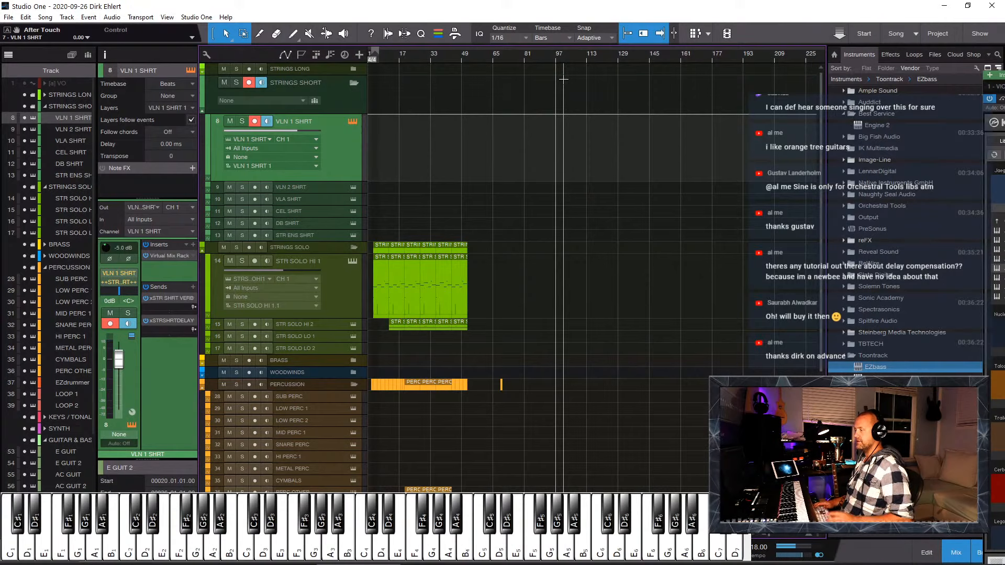
key("space")
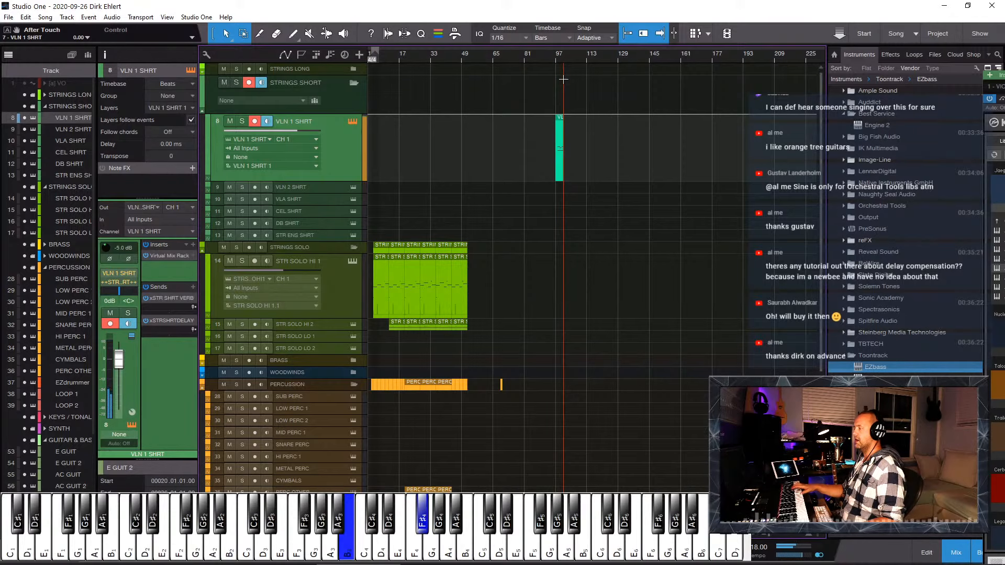
key("space")
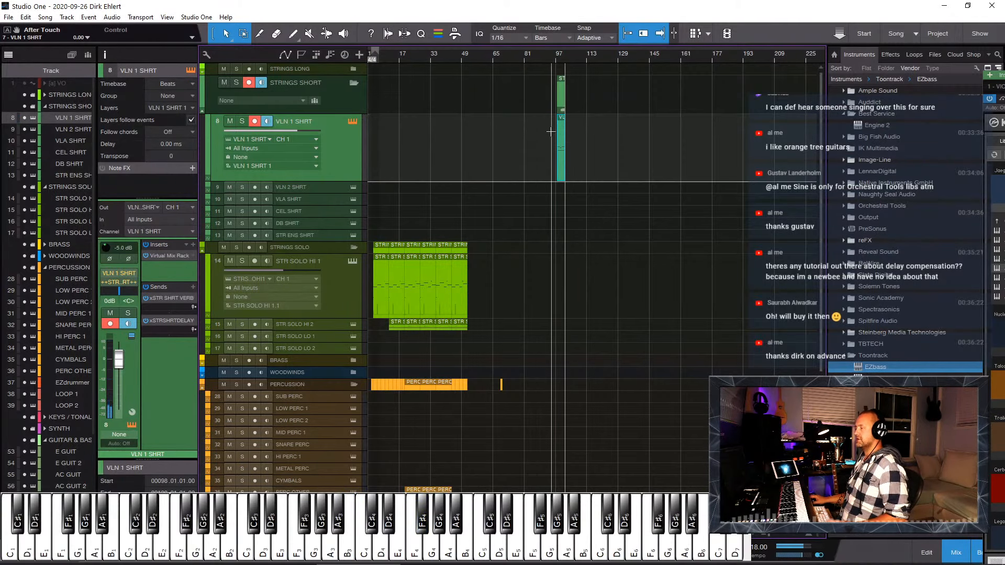
Step: Open the VLN 1 SHRT recording in the note editor and bring its first notes at bar 98 into view
key("e")
key("e")
key("e")
double_click(522, 171)
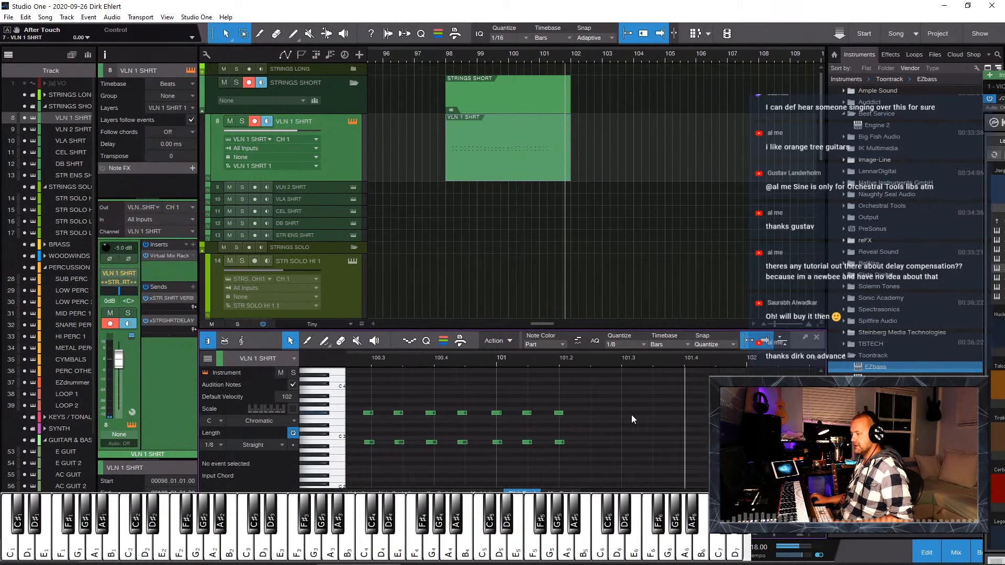
scroll(631, 414, "left", 5)
scroll(634, 414, "left", 6)
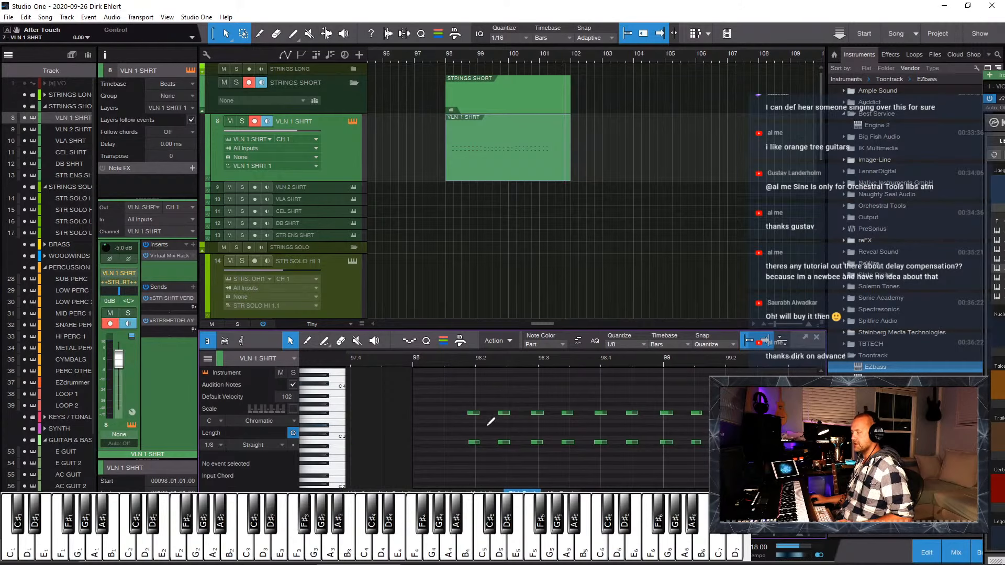
Step: Shift all VLN 1 SHRT notes to start exactly at bar 98, quantize them to 1/8 and play them back from there
left_click(472, 413)
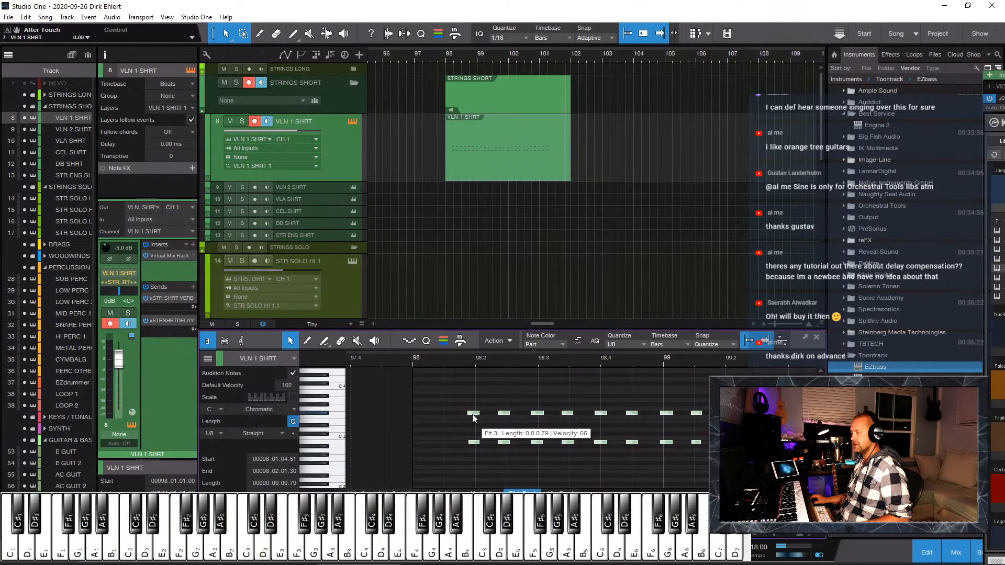
left_click_drag(473, 417, 426, 417)
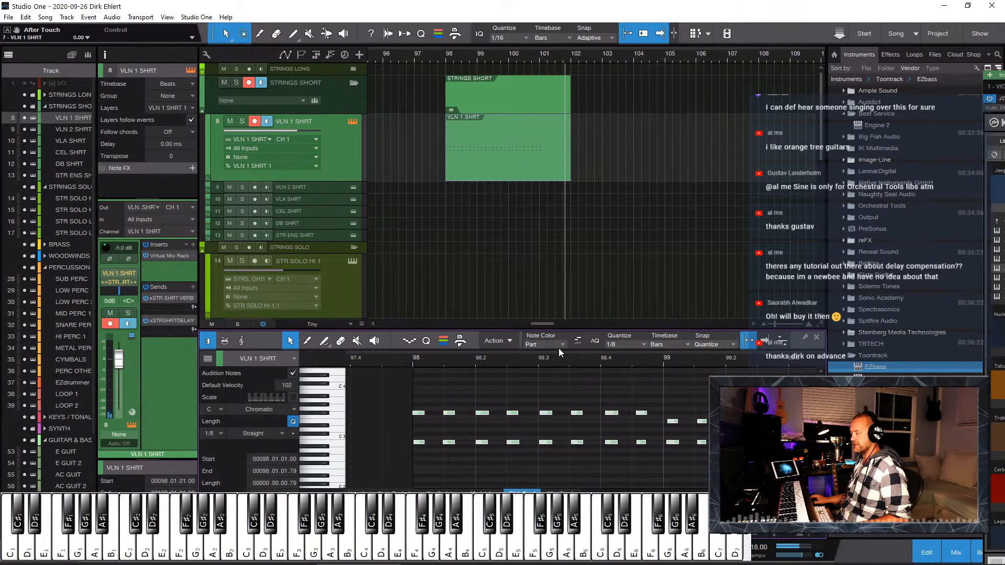
key("q")
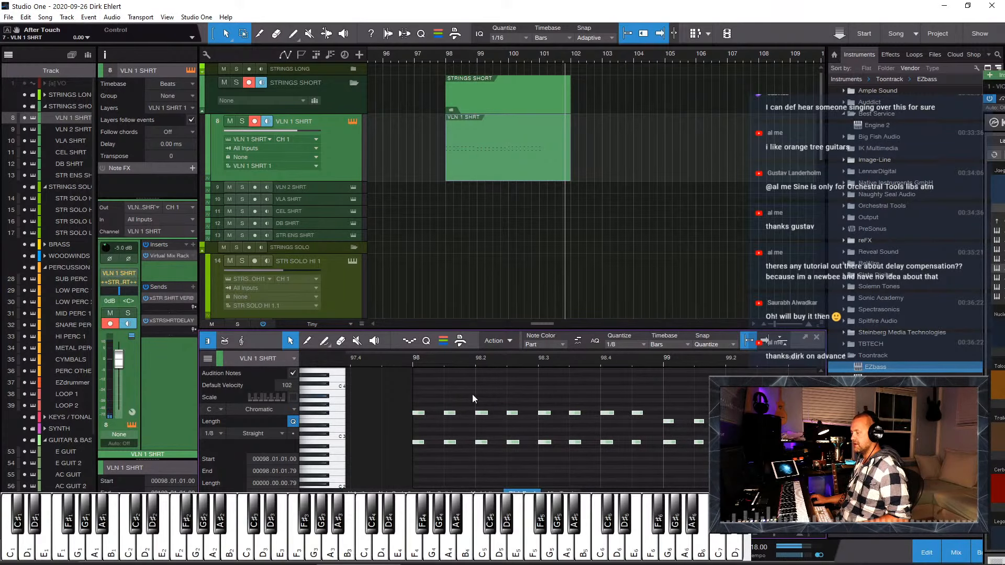
left_click(411, 363)
key("space")
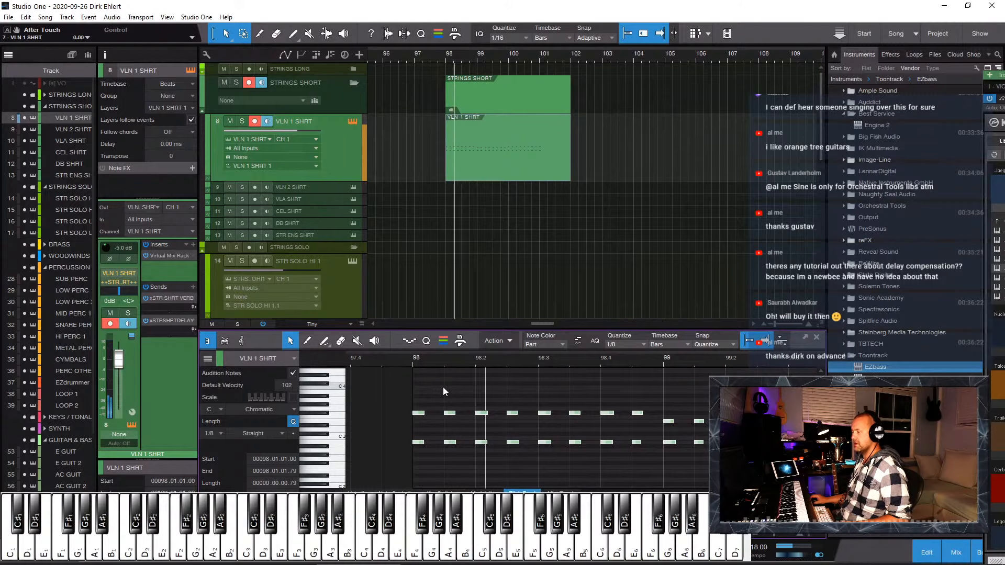
Step: Play through the whole VLN 1 SHRT part with bars 98 to 101 in view, stop, and close the note editor
key("w")
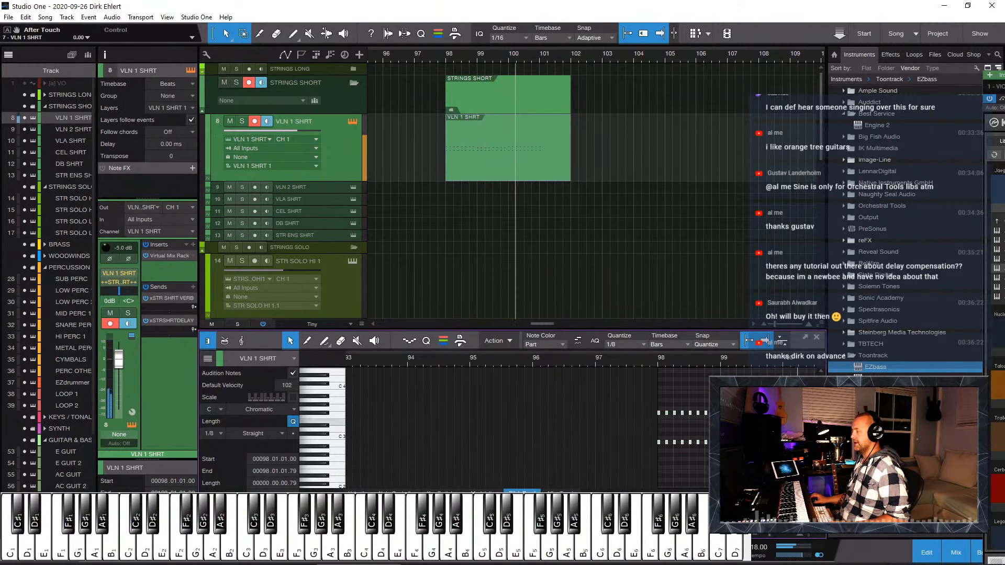
key("w")
scroll(529, 428, "right", 2)
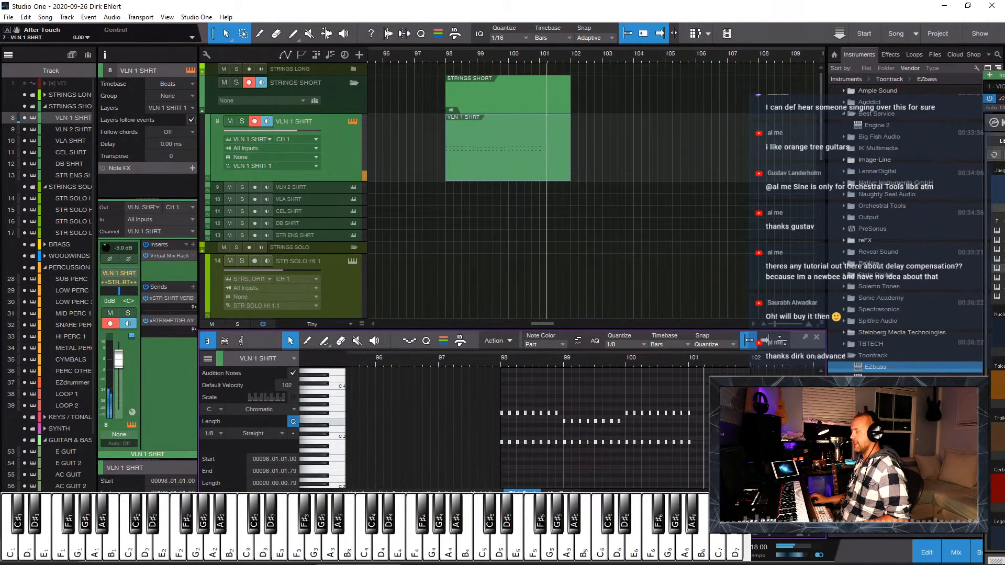
key("space")
key("F2")
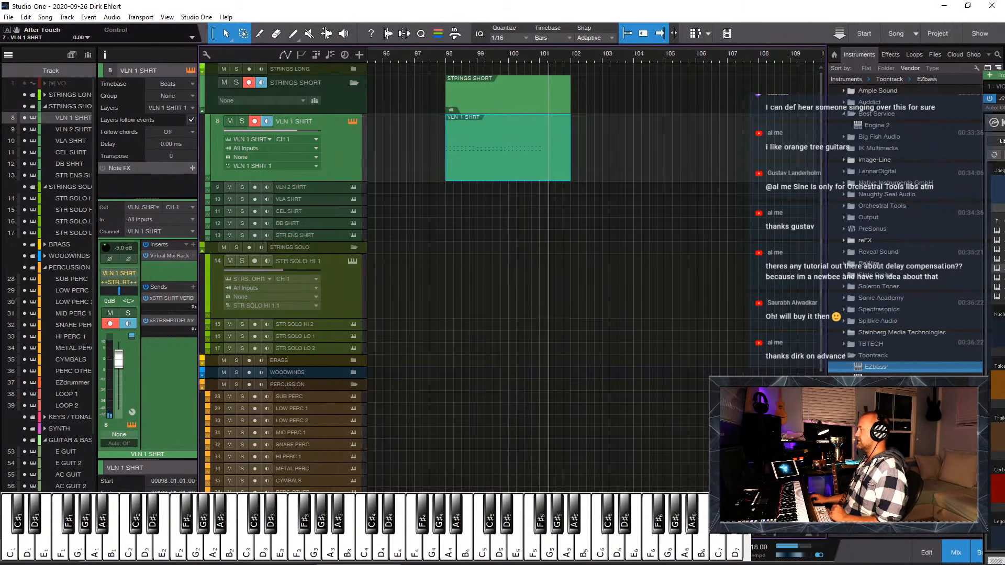
Step: Search Kontakt's libraries for "la s" and replace the Jaeger patch with Vlns Full Spiccato from LA Scoring Strings
left_click_drag(1002, 75, 571, 14)
left_click(452, 144)
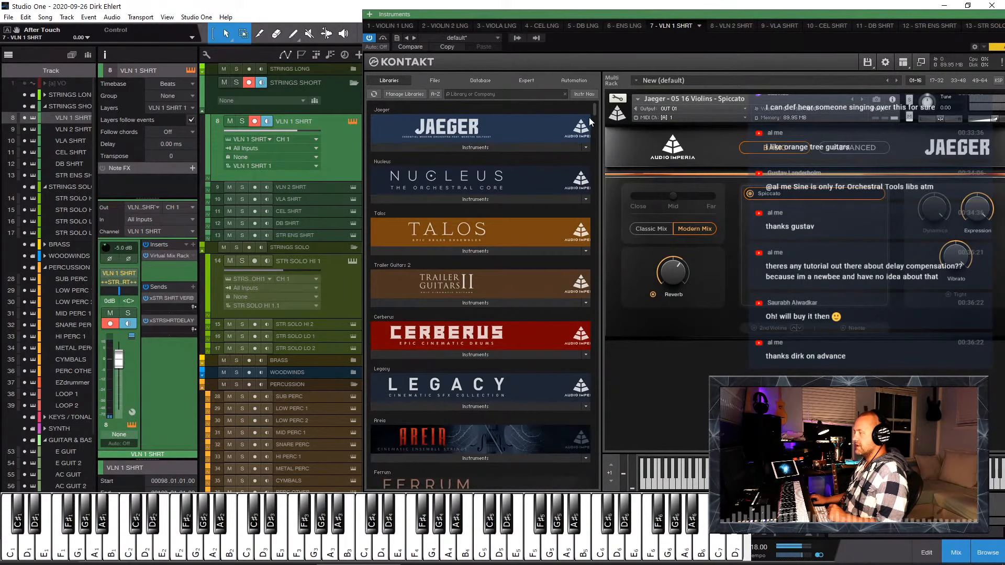
left_click_drag(592, 111, 589, 140)
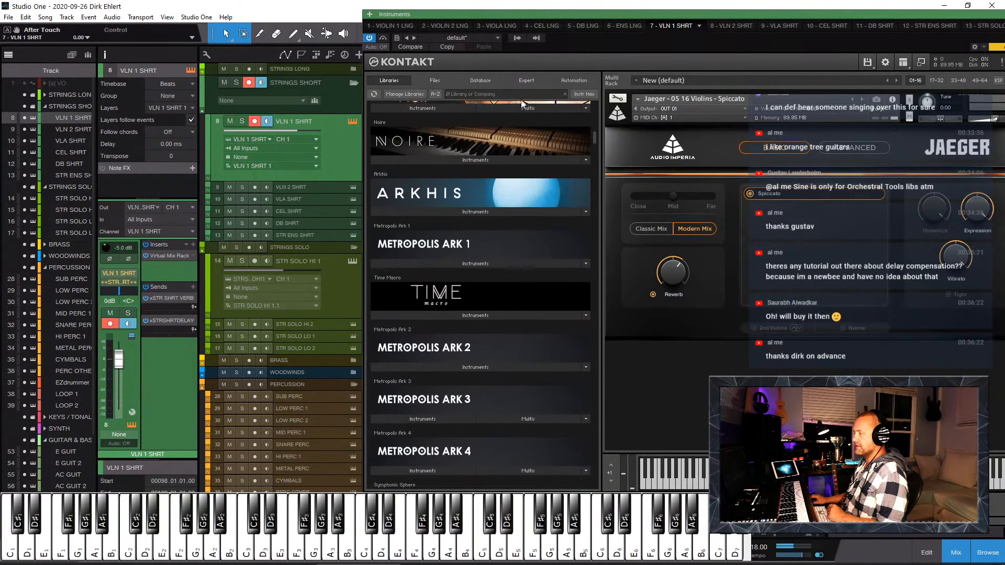
left_click(490, 96)
type("la s")
left_click(436, 146)
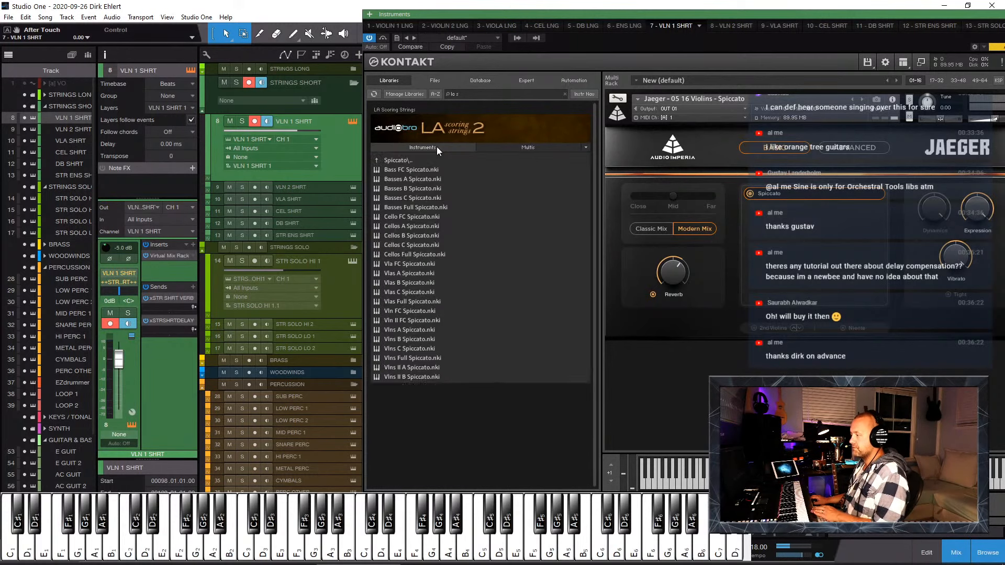
double_click(401, 357)
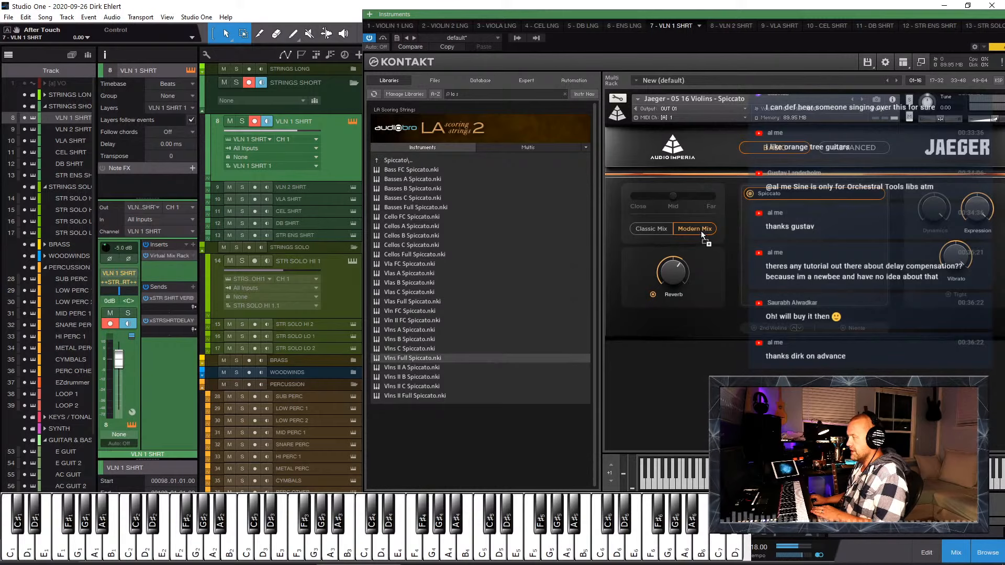
left_click(522, 327)
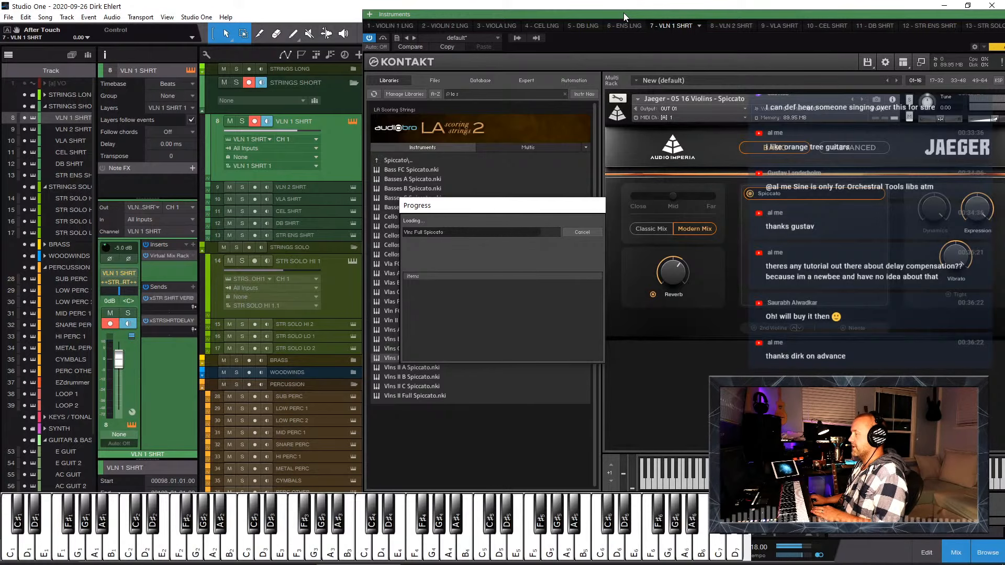
Step: Move the instrument window clear, reopen the VLN 1 SHRT part in the note editor and play it from bar 98
left_click_drag(615, 14, 1004, 24)
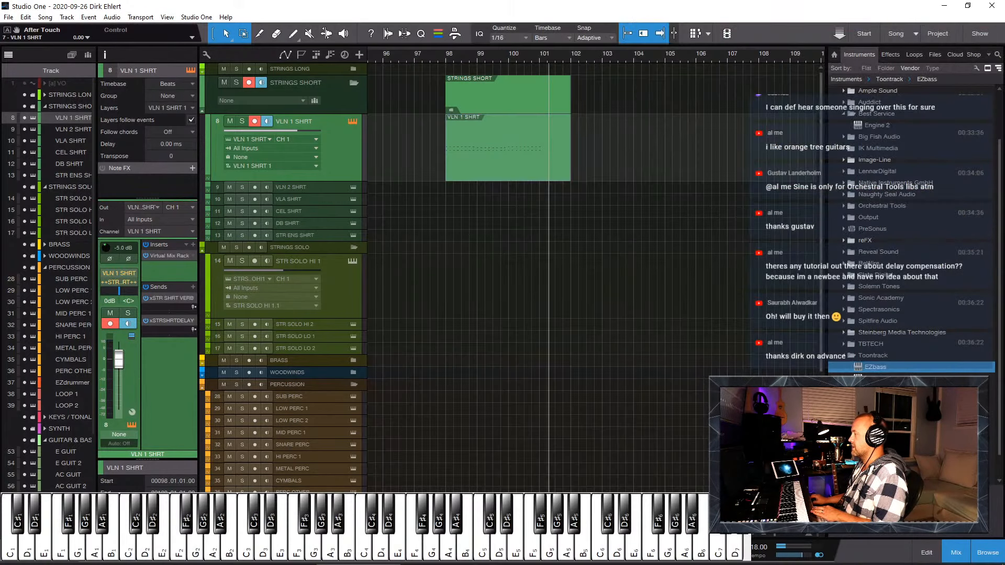
left_click(448, 55)
double_click(487, 154)
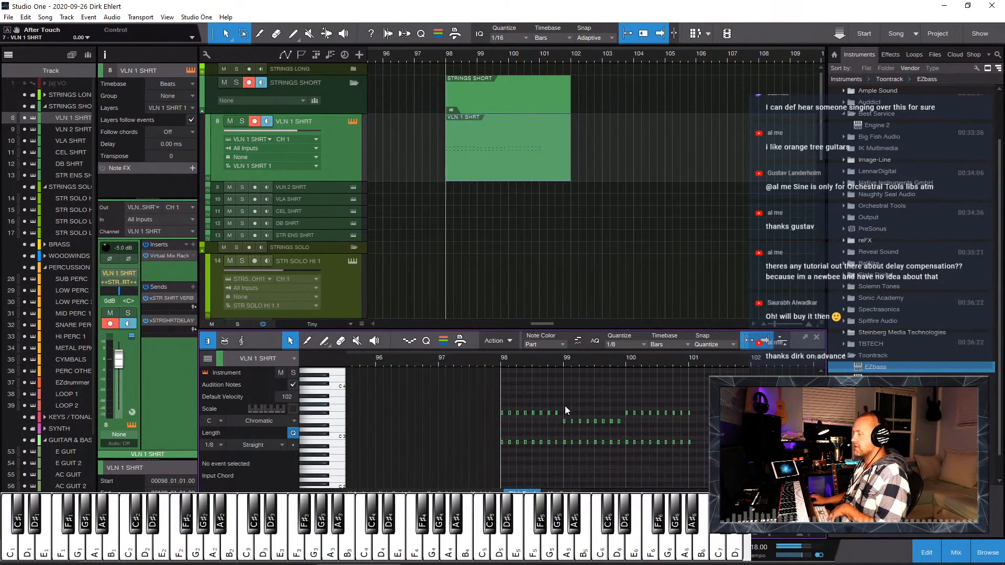
key("space")
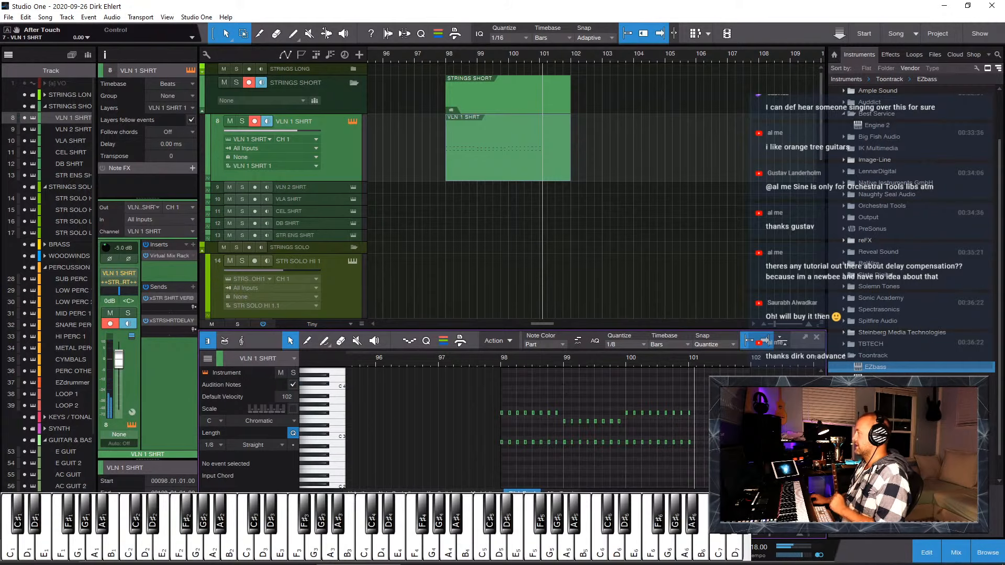
Step: Search Kontakt for "cin", replace the patch with CSS 1st Violins from Cinematic Studio Strings, choose Staccato and close the instrument window
key("F11")
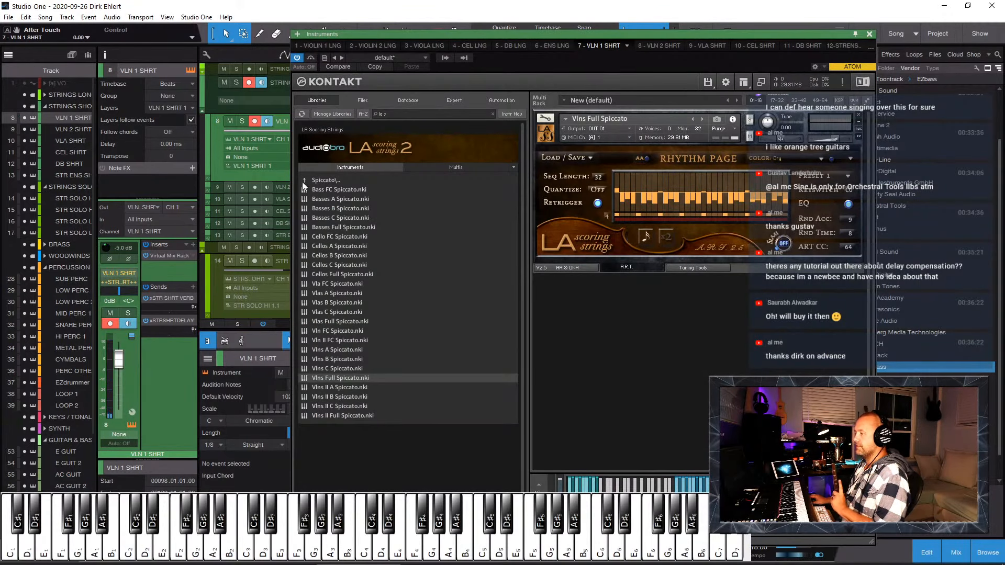
left_click(319, 166)
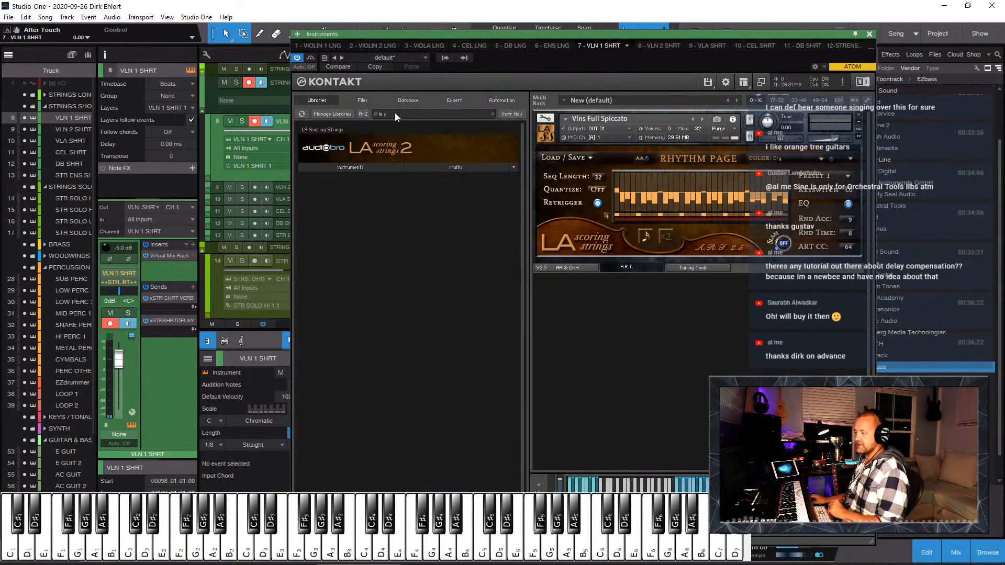
type("cin")
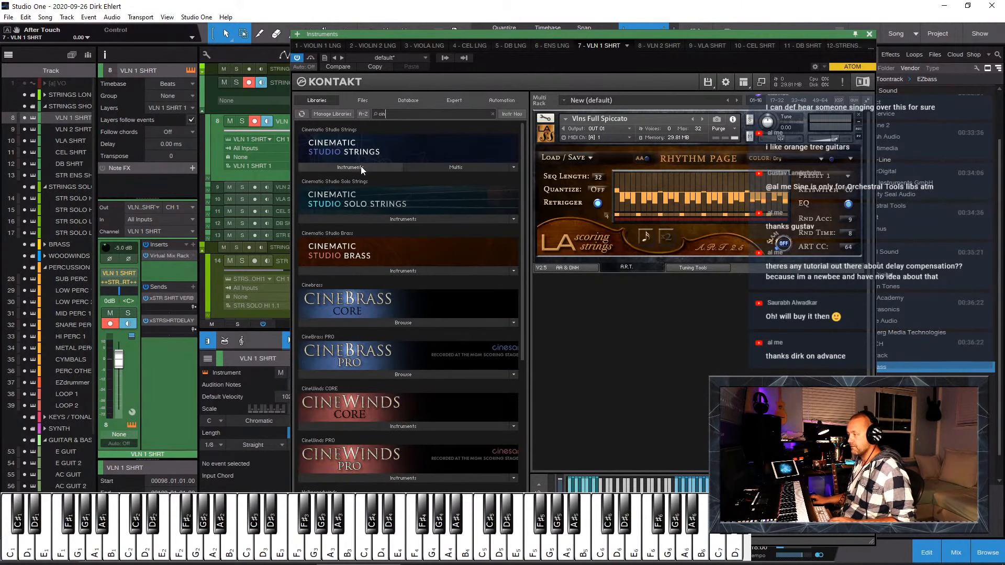
left_click(361, 168)
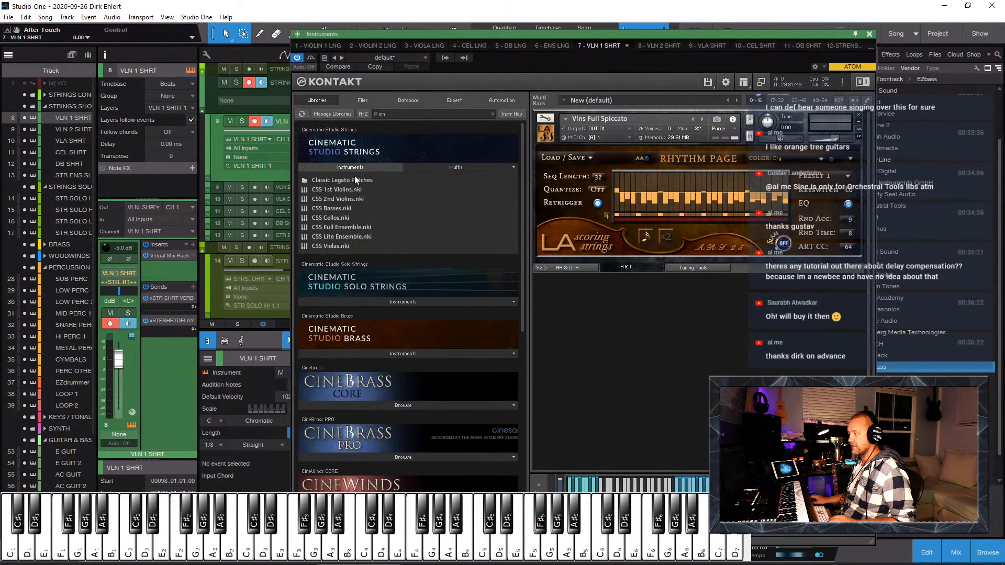
left_click_drag(333, 192, 645, 225)
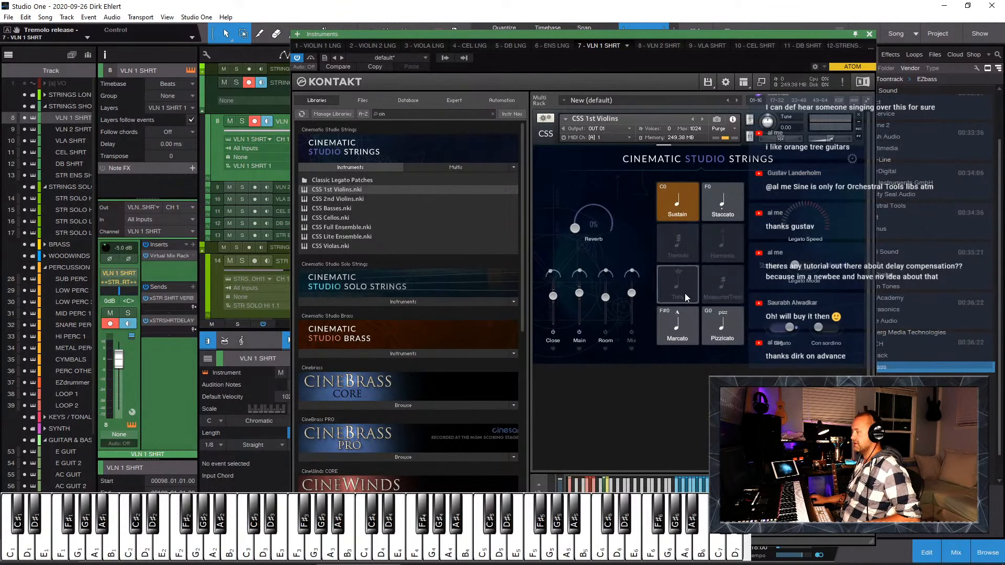
left_click(722, 203)
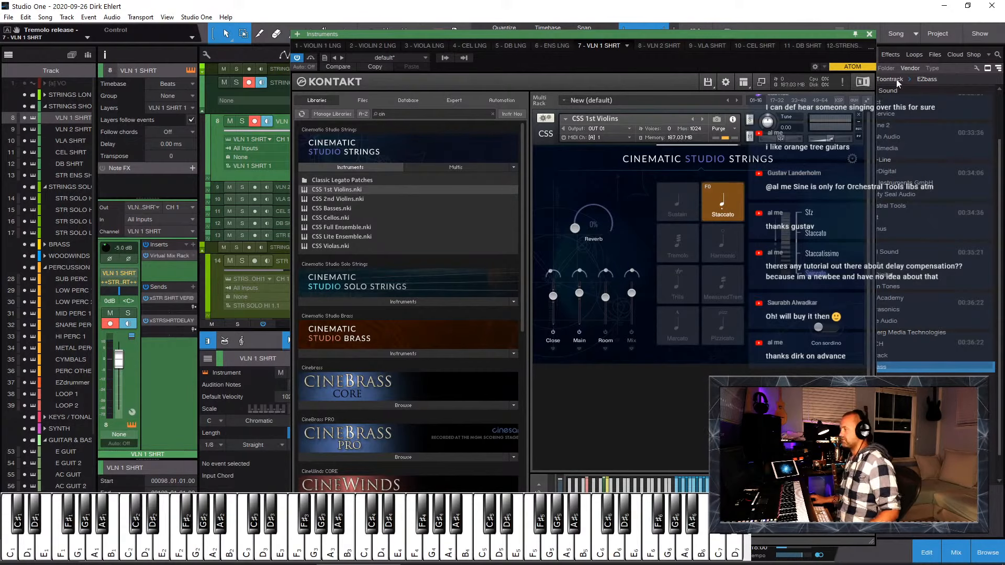
left_click(870, 35)
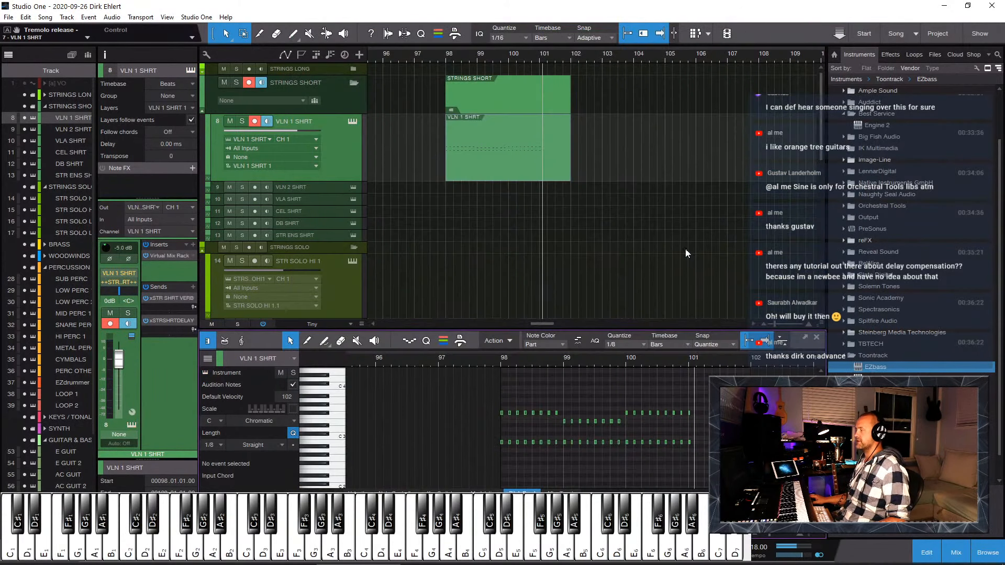
Step: Play the VLN 1 SHRT part with the CSS 1st Violins staccato from just before bar 97
left_click(438, 58)
left_click(413, 59)
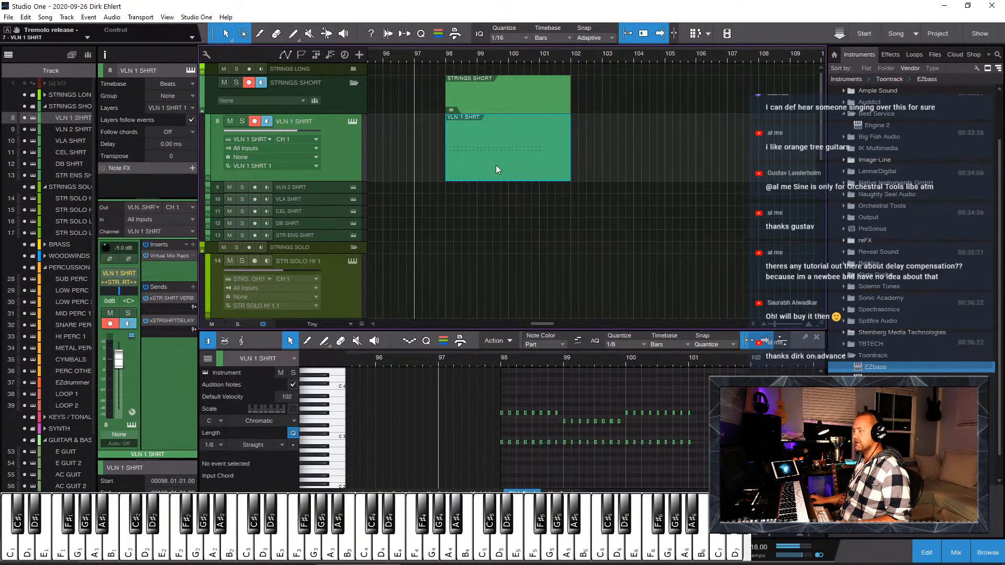
key("space")
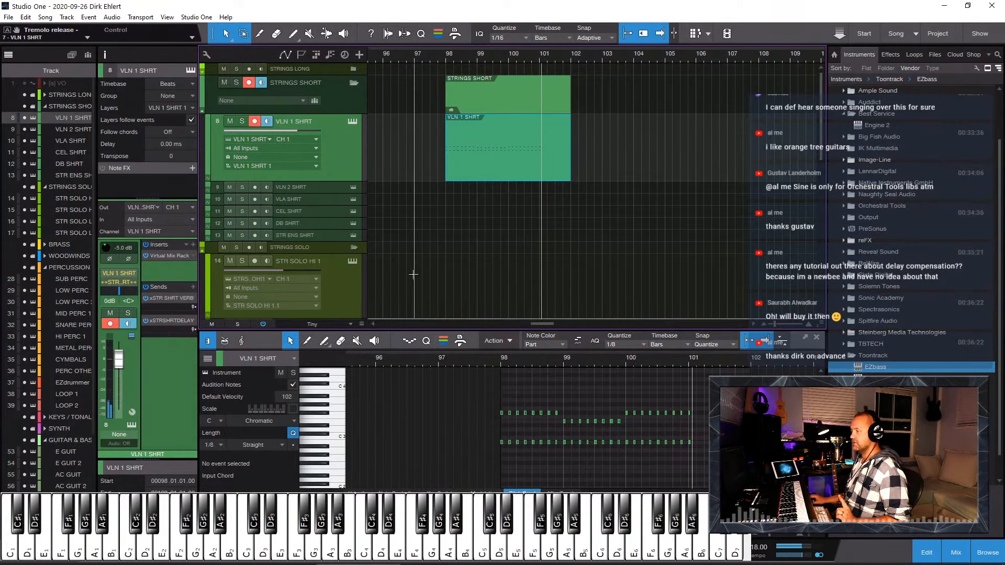
key("F2")
key("F3")
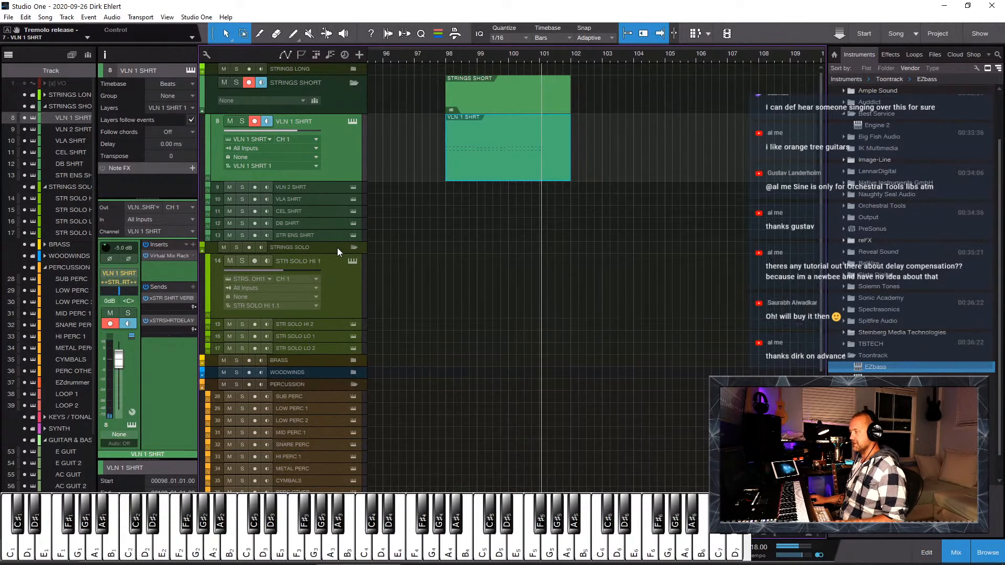
key("F2")
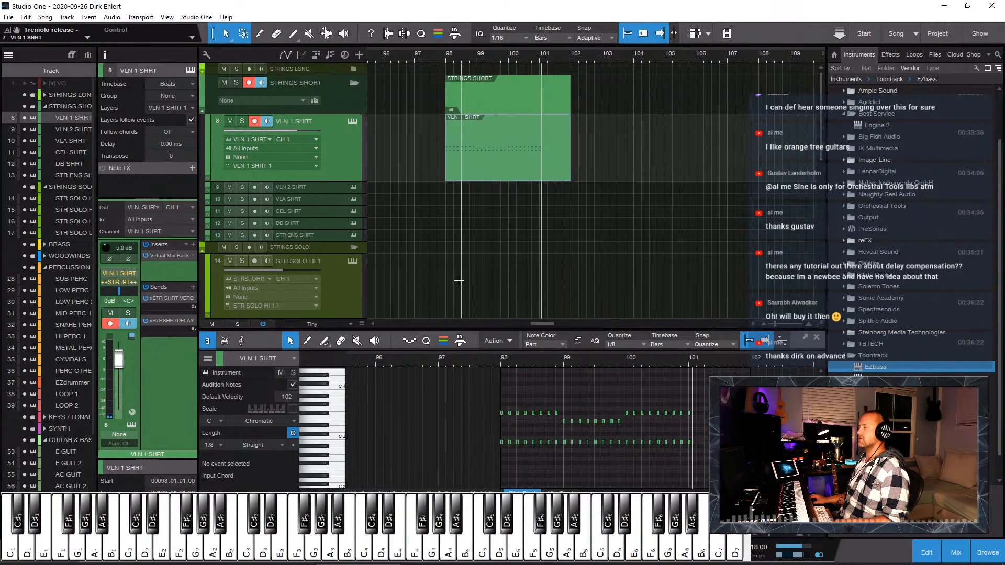
Step: Raise the CSS 1st Violins instrument volume slightly in Kontakt, close its window and play the part from about bar 97
left_click(353, 122)
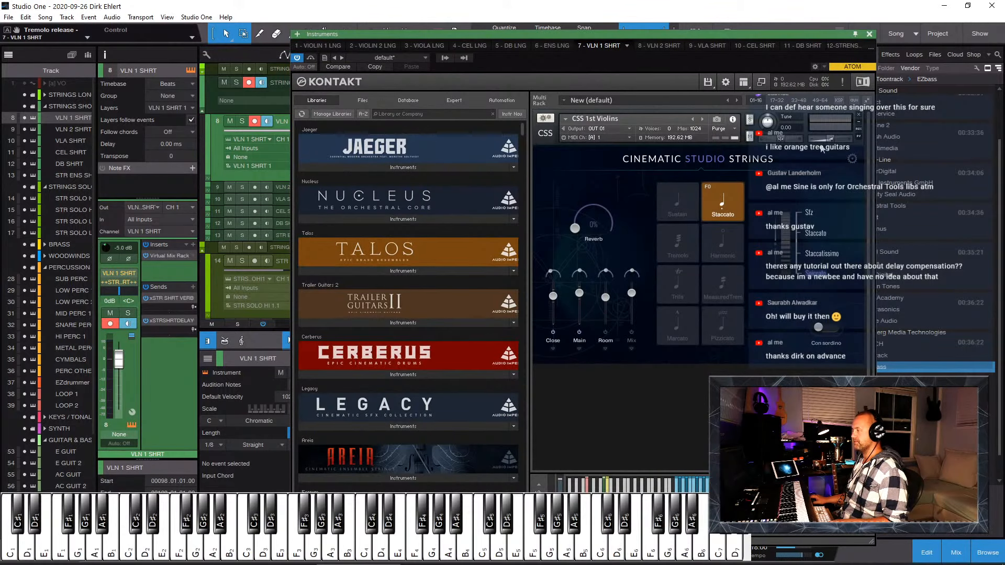
left_click_drag(831, 143, 837, 143)
key("F3")
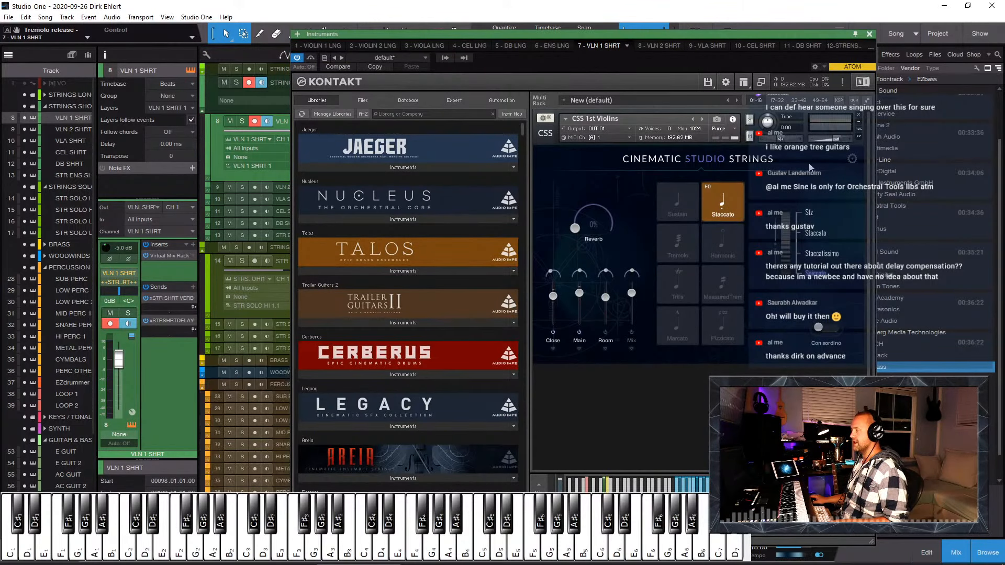
key("F2")
left_click(869, 34)
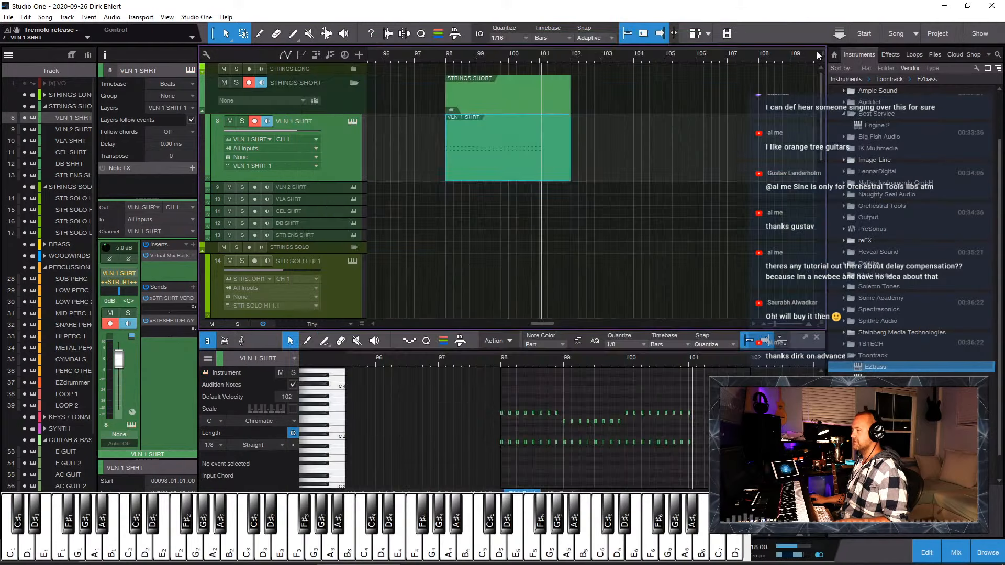
left_click(424, 55)
key("space")
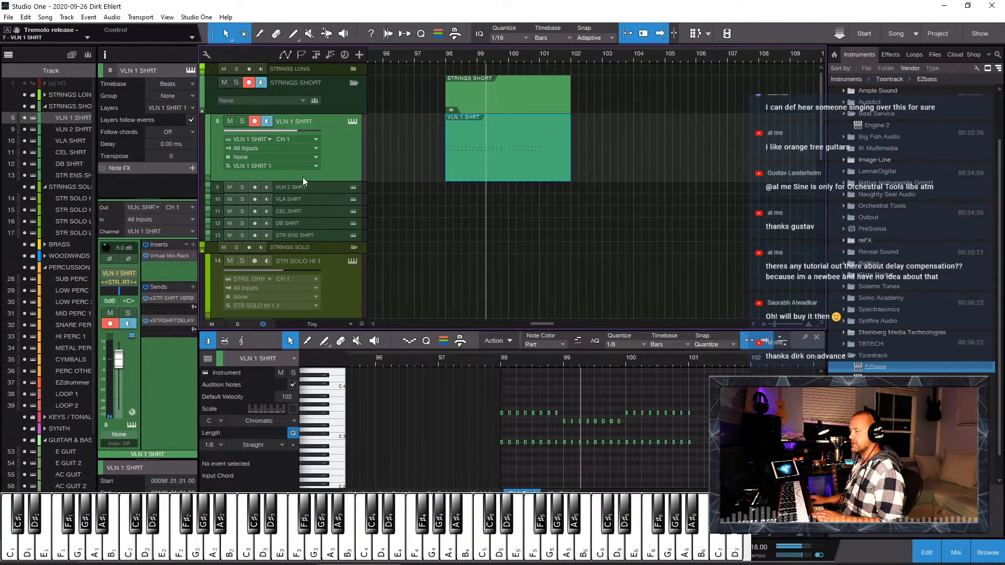
Step: Bounce the VLN 1 SHRT event at bar 98 to a new audio track and enlarge that track
right_click(470, 166)
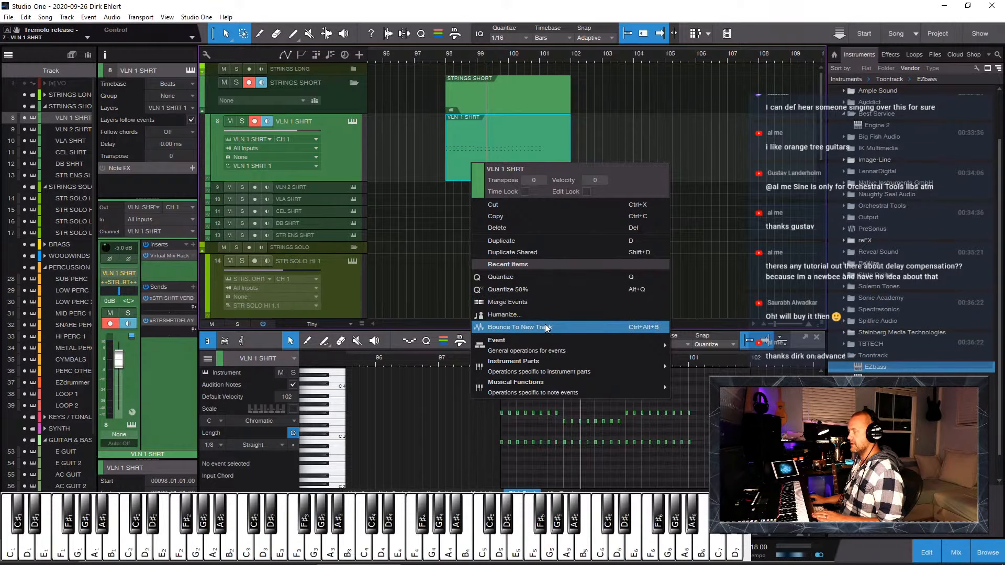
mouse_move(547, 346)
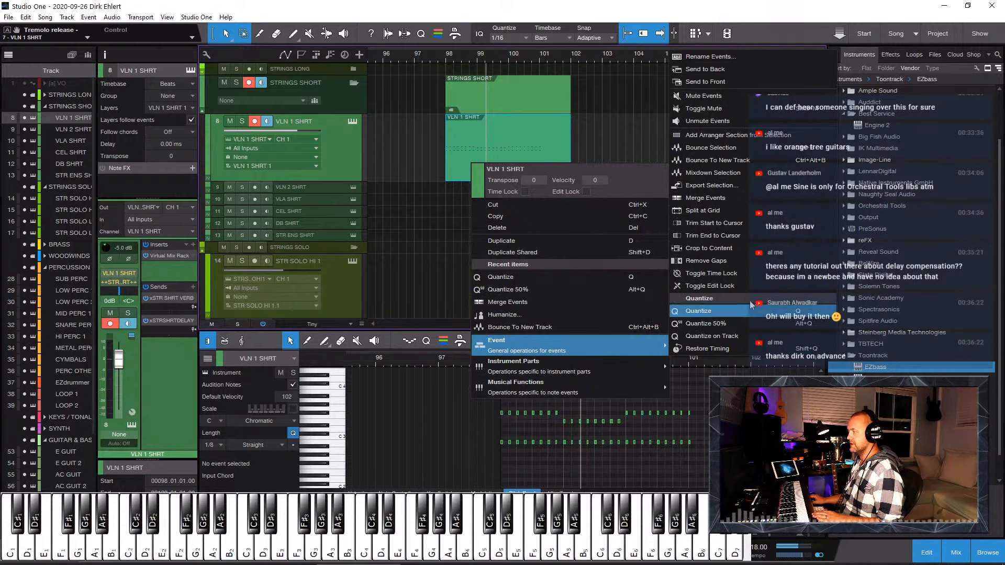
left_click(718, 161)
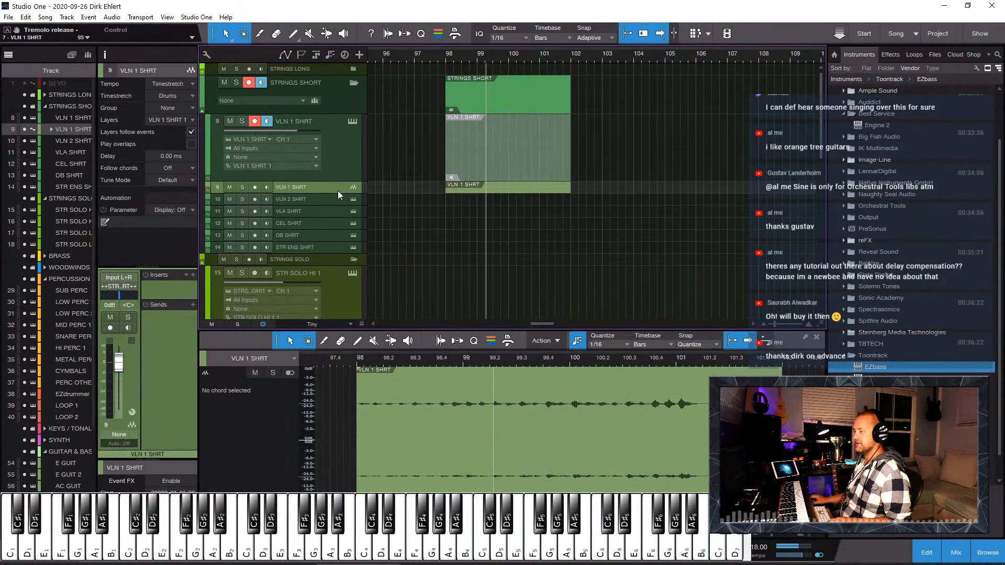
left_click_drag(337, 193, 330, 275)
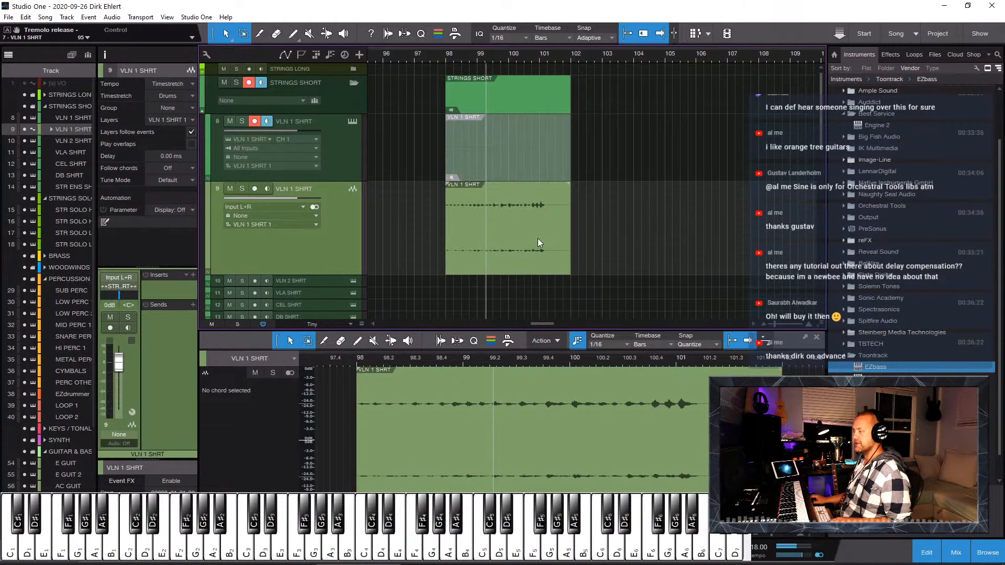
Step: Unmute the VLN 1 SHRT instrument event at bar 98
left_click(342, 105)
left_click(467, 159)
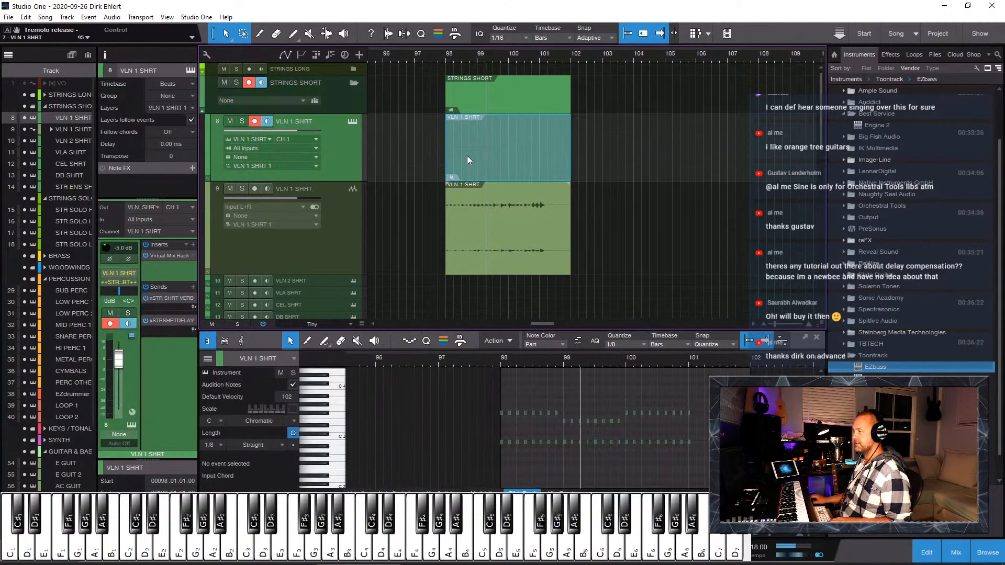
right_click(468, 162)
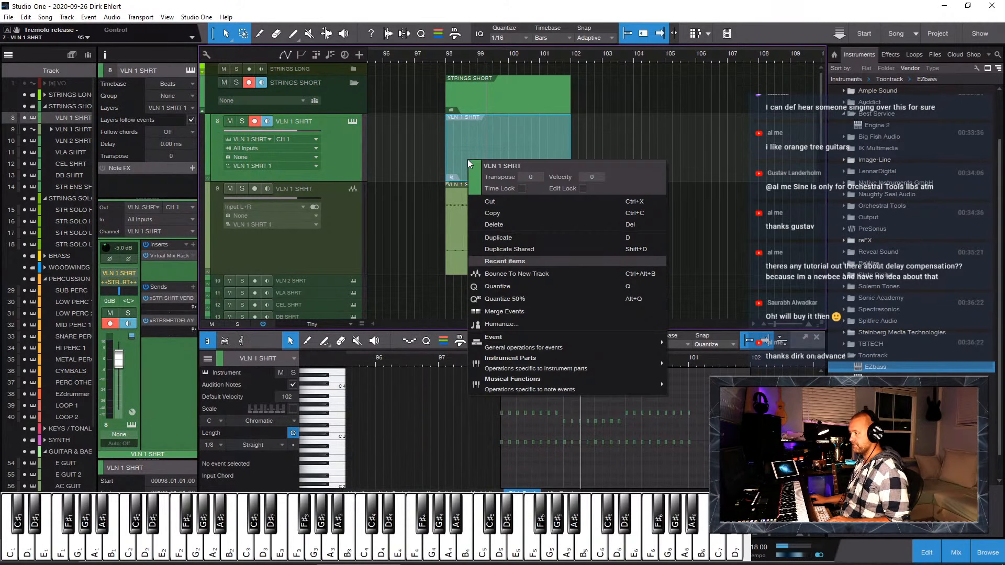
left_click(467, 139)
left_click(467, 137)
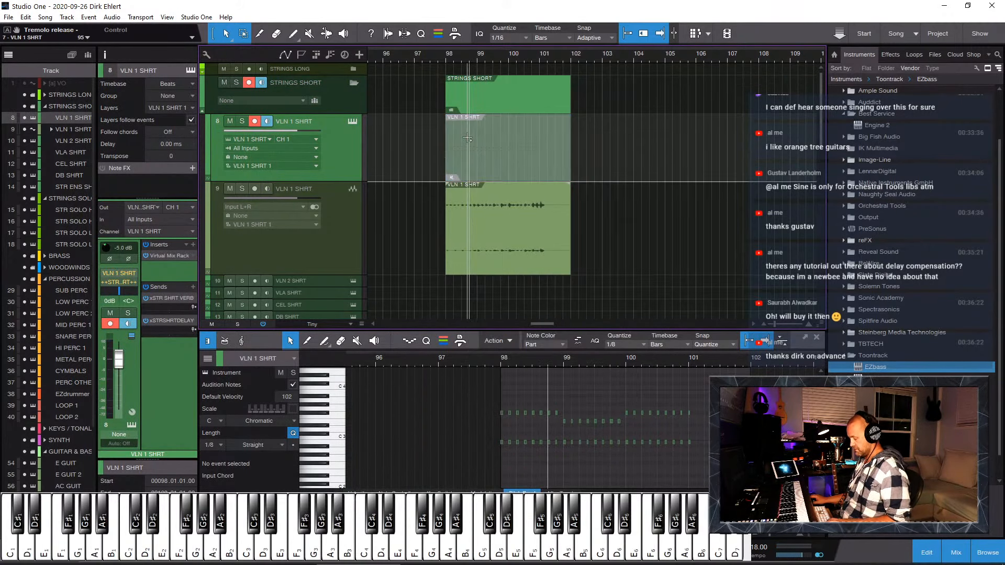
left_click(492, 163)
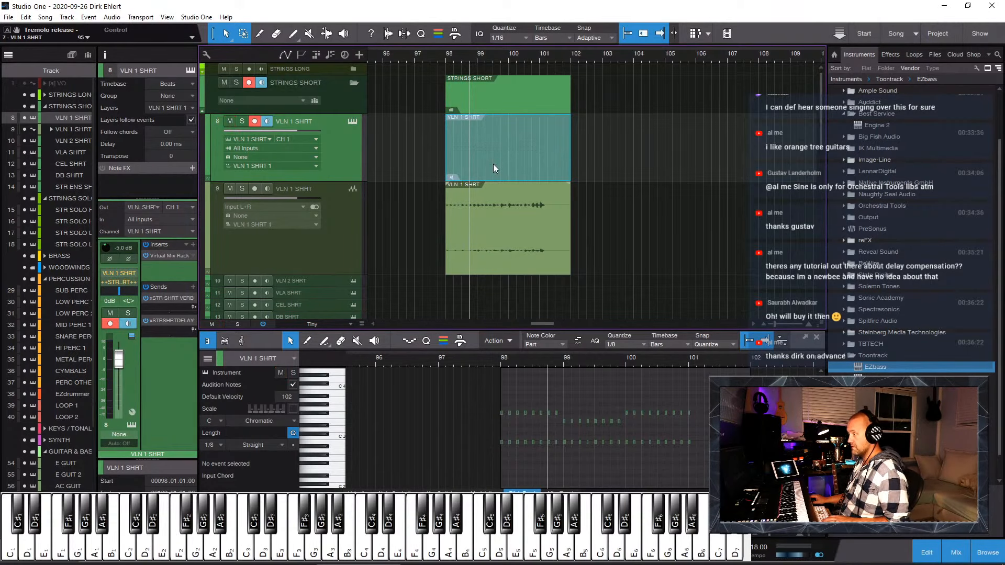
right_click(493, 164)
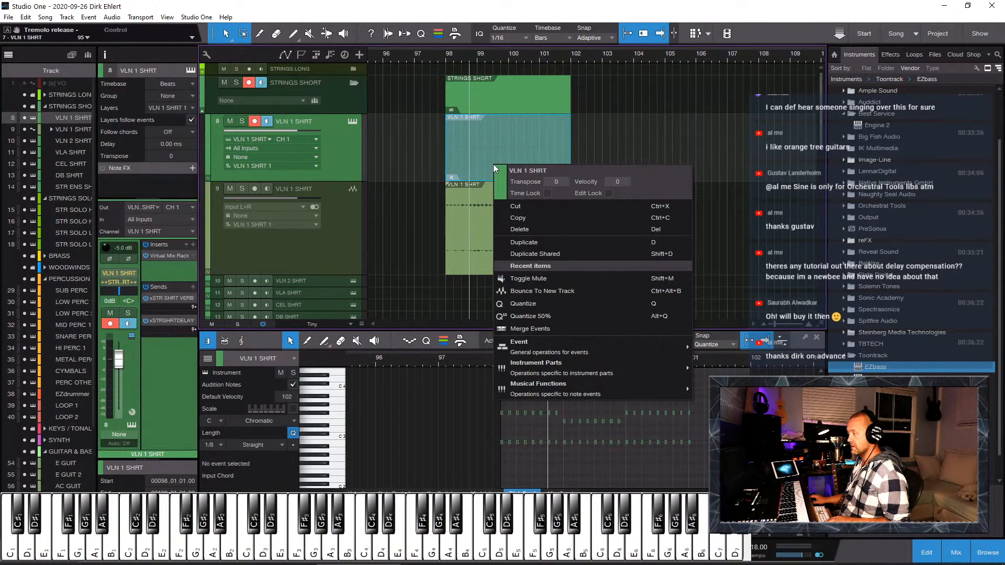
left_click(548, 274)
left_click(596, 155)
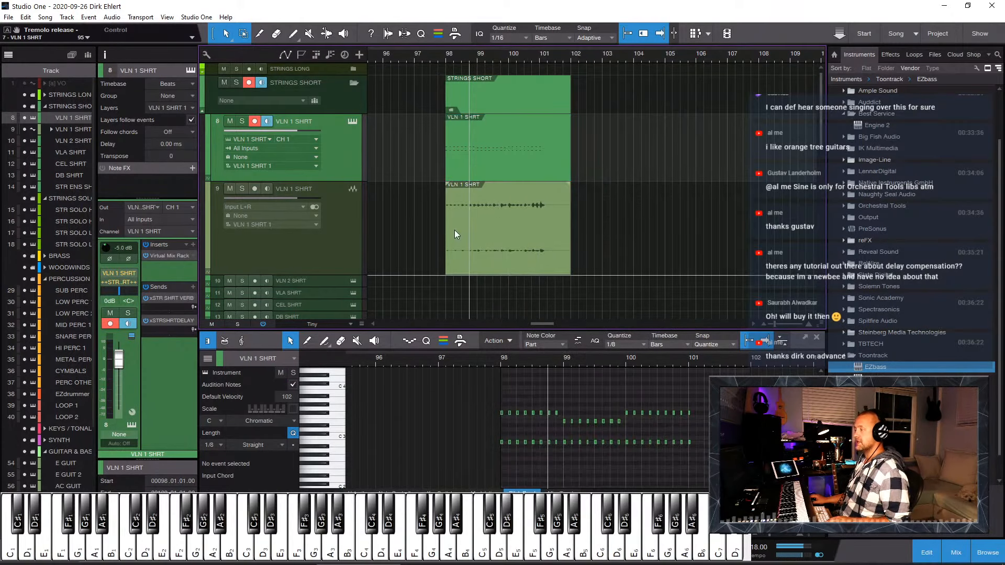
Step: Solo the VLN 1 SHRT instrument track and play its part from about bar 98
left_click(347, 225)
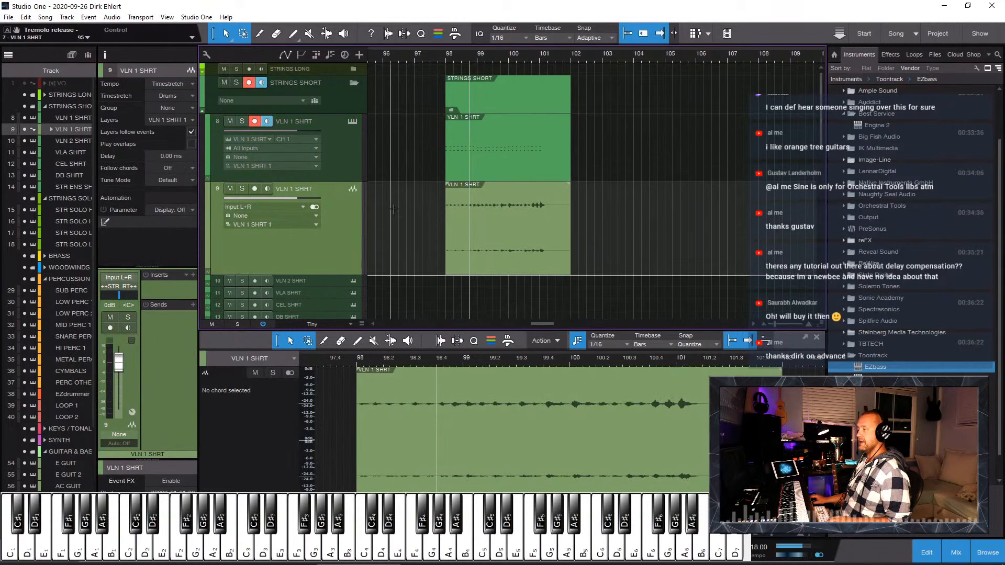
left_click(338, 154)
key("s")
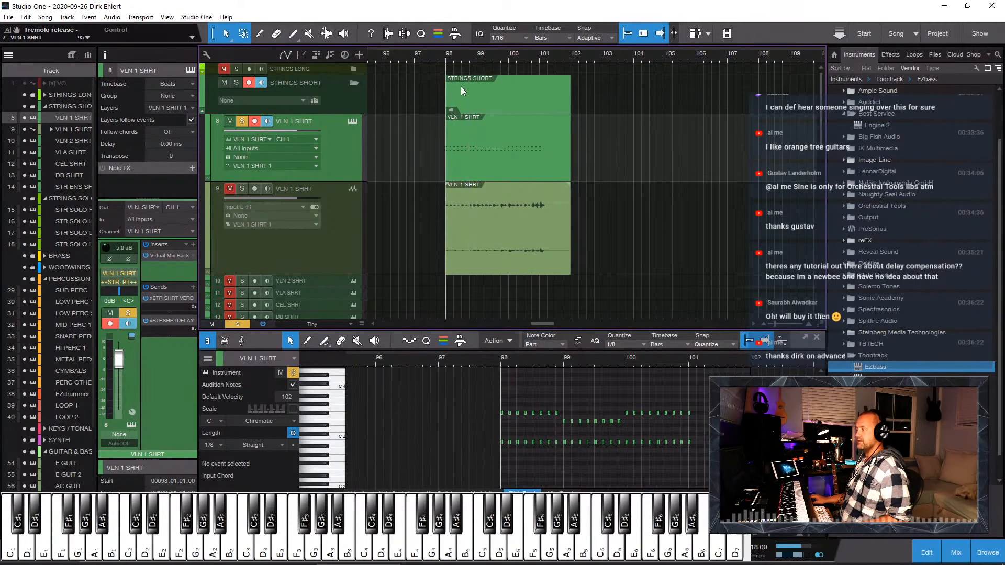
key("space")
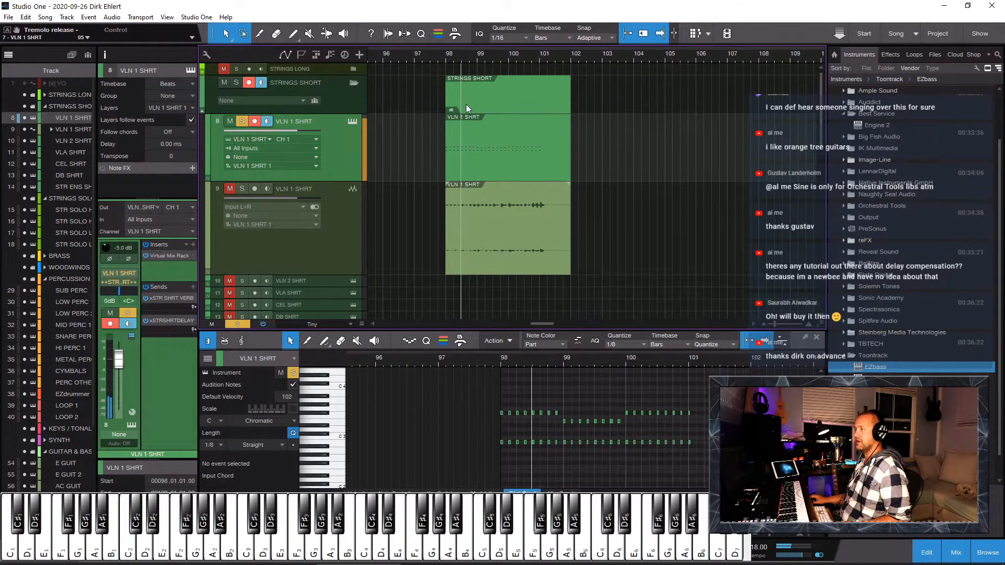
Step: Switch the solo to the bounced VLN 1 SHRT audio track and play it from bar 98
key("s")
left_click(242, 189)
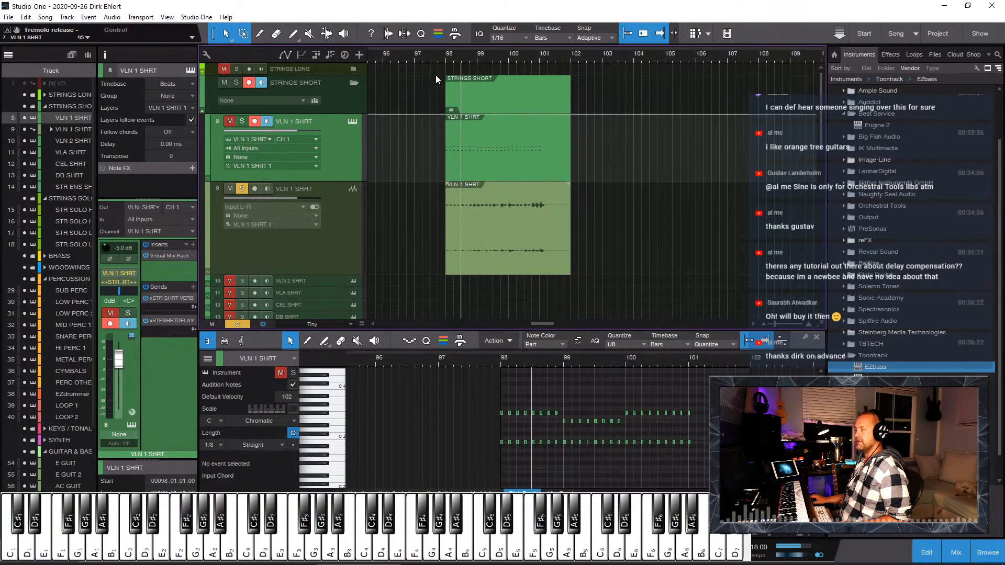
left_click(446, 58)
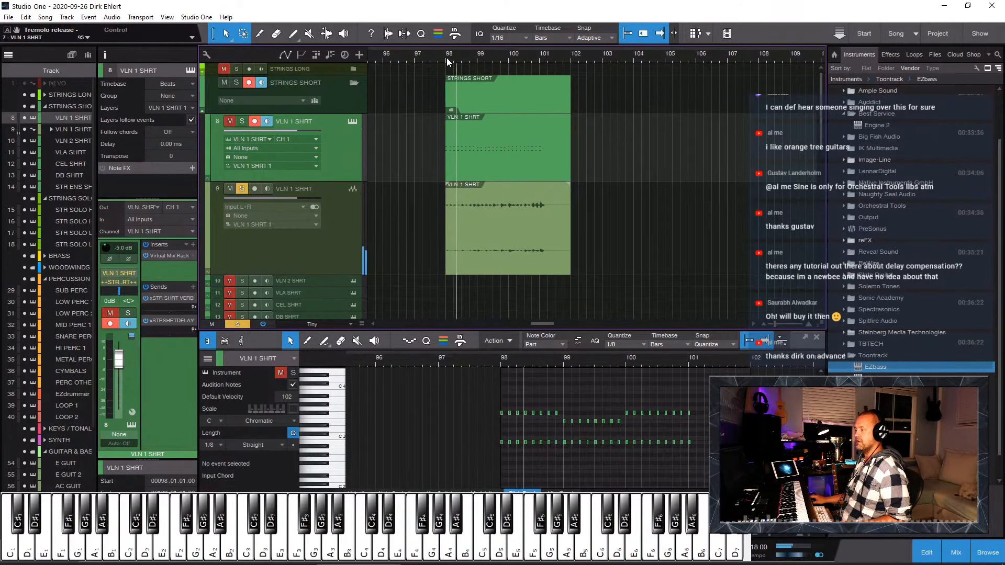
key("space")
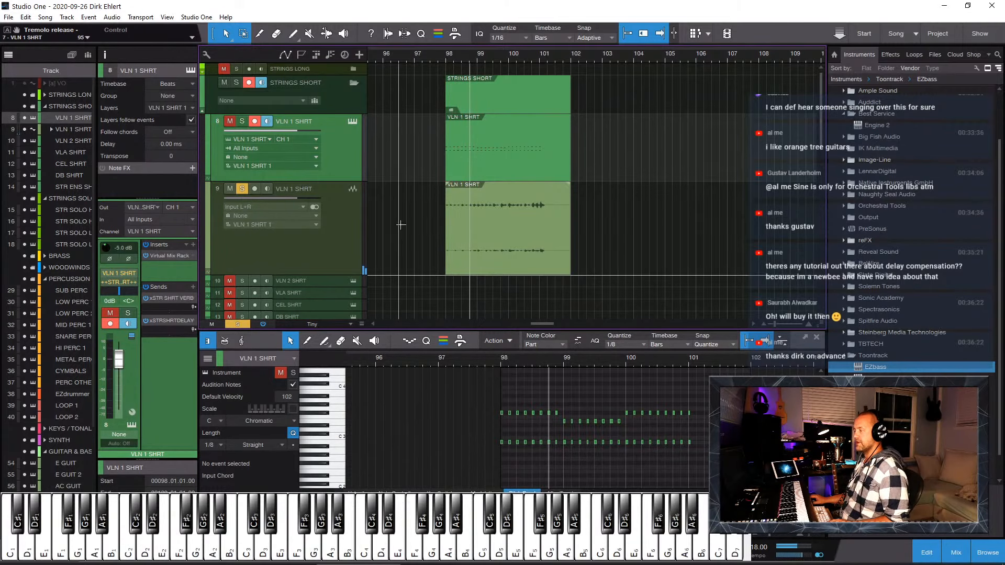
Step: Enlarge the bounced VLN 1 SHRT audio track and inspect its waveform from bar 98 to 101
left_click(347, 240)
key("e")
key("e")
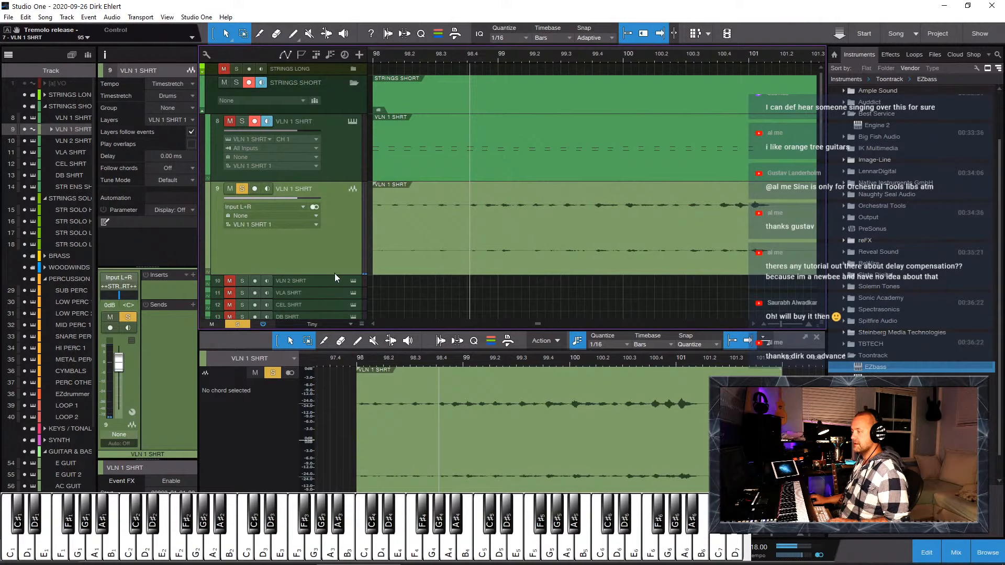
left_click_drag(334, 275, 325, 348)
scroll(420, 205, "down", 5)
key("e")
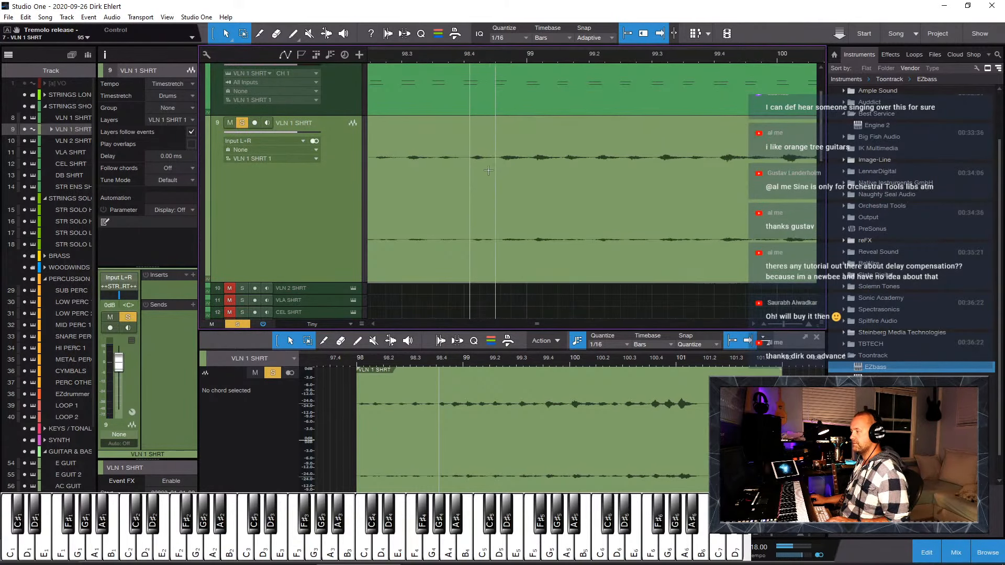
key("w")
key("w")
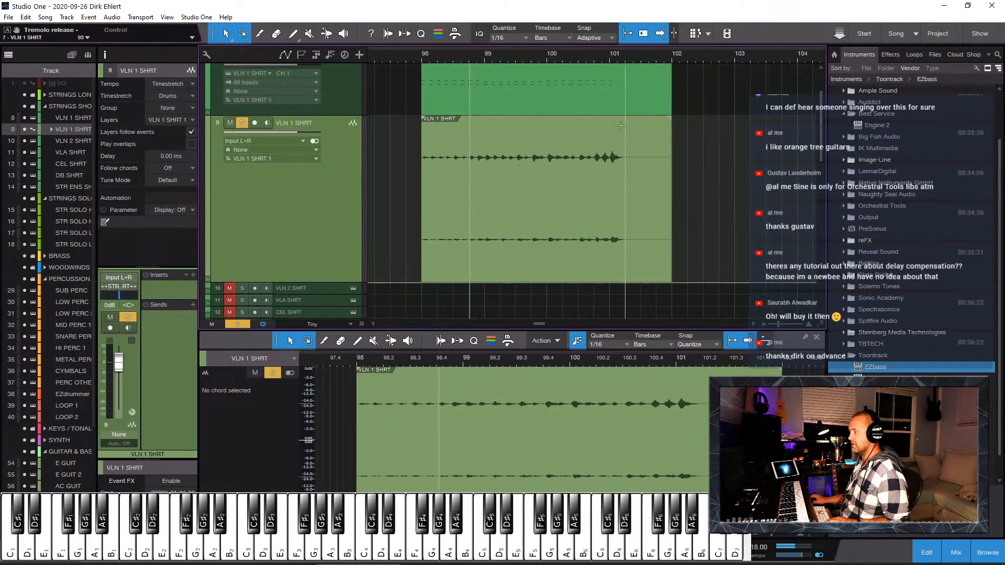
Step: Play the bounced audio up to bar 101 and examine the waveform of its last note closely
left_click(595, 55)
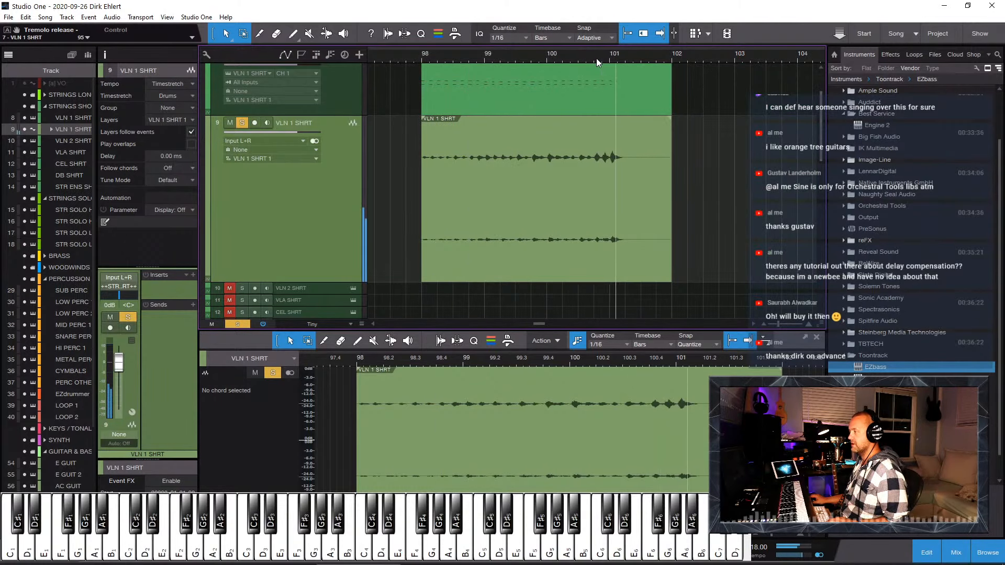
key("e")
key("e")
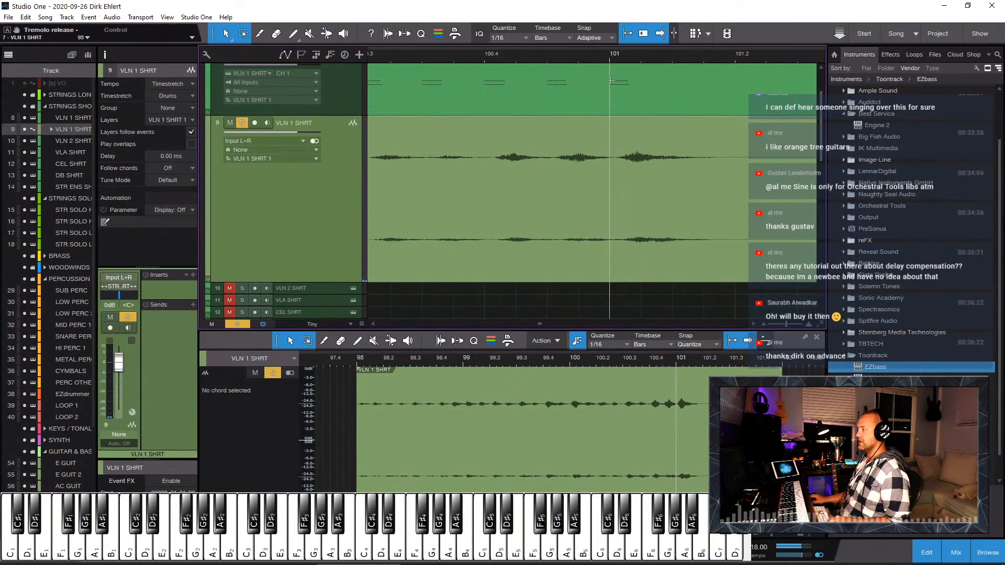
Step: Show the VLN 1 SHRT instrument part in the note editor and examine its last notes at bar 101
left_click(619, 97)
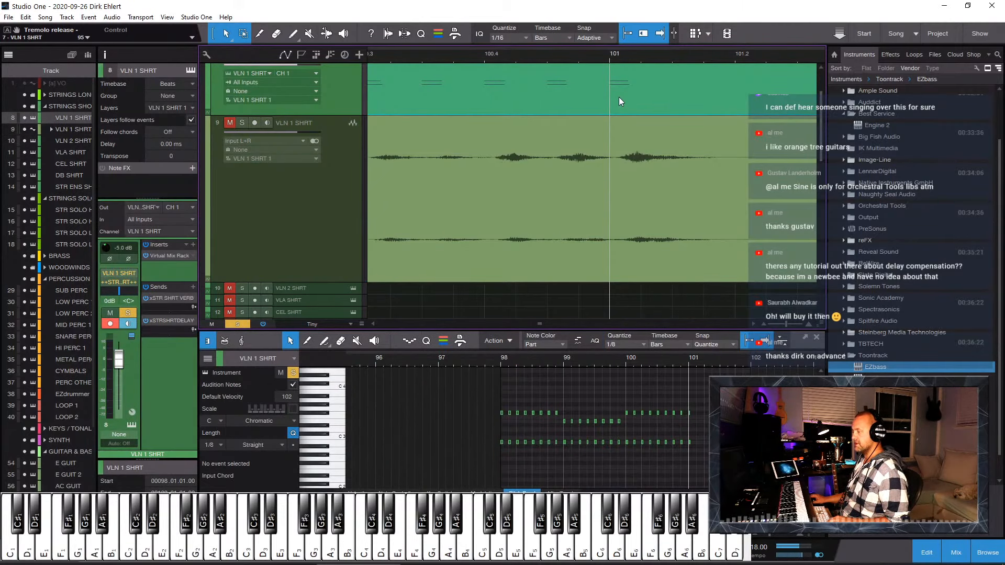
key("e")
left_click(692, 361)
key("e")
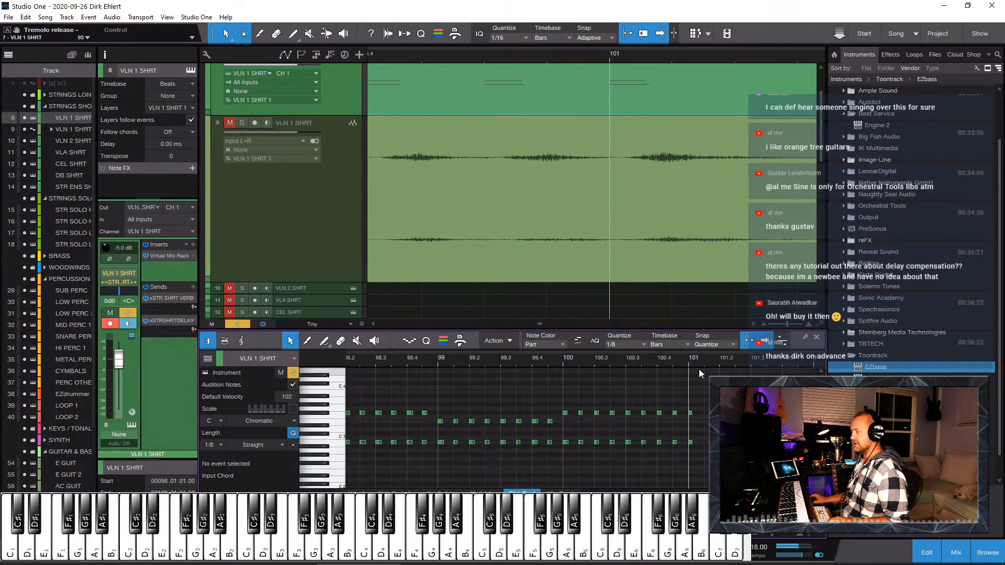
key("e")
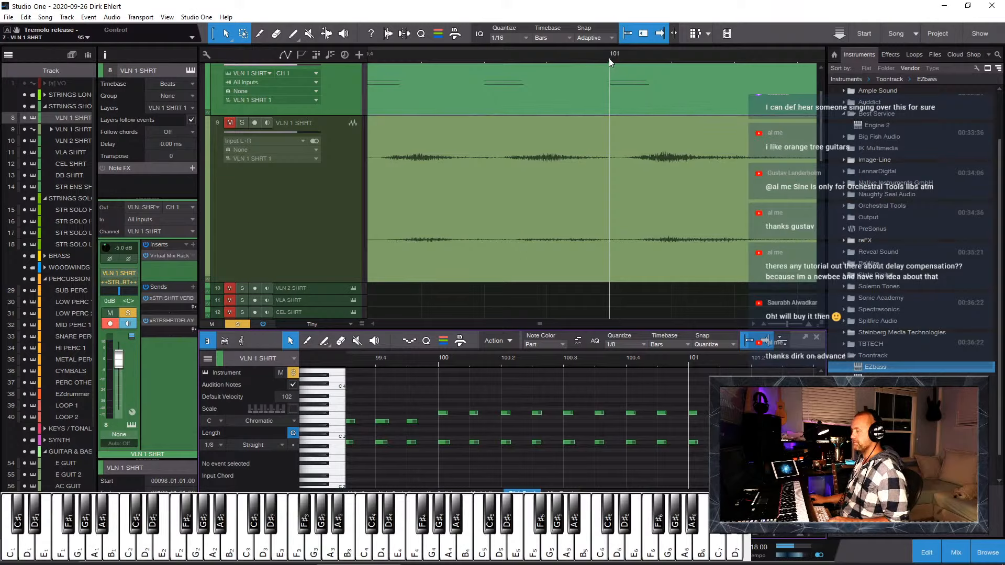
Step: With snapping off, move the playback cursor from bar 101 to the last note's audio peak and dismiss the activation message
mouse_move(608, 59)
left_mouse_down()
mouse_move(621, 59)
mouse_move(604, 61)
left_mouse_up()
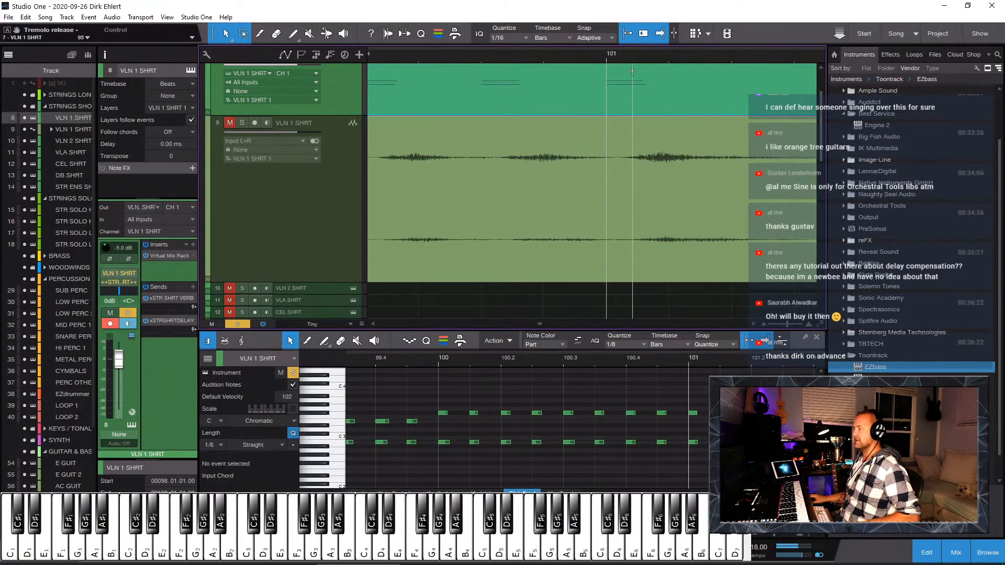
left_click_drag(619, 56, 626, 61)
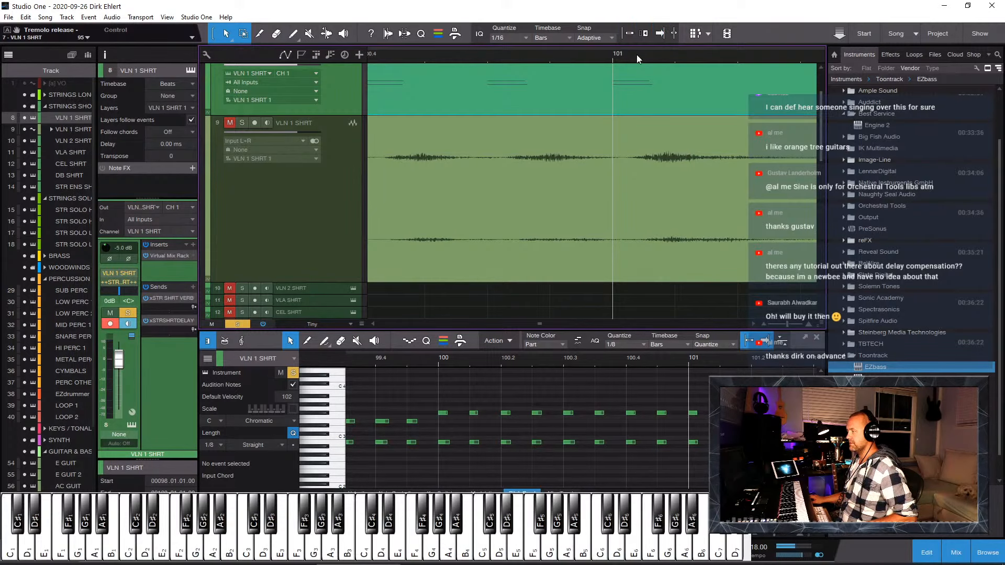
left_click_drag(636, 55, 675, 58)
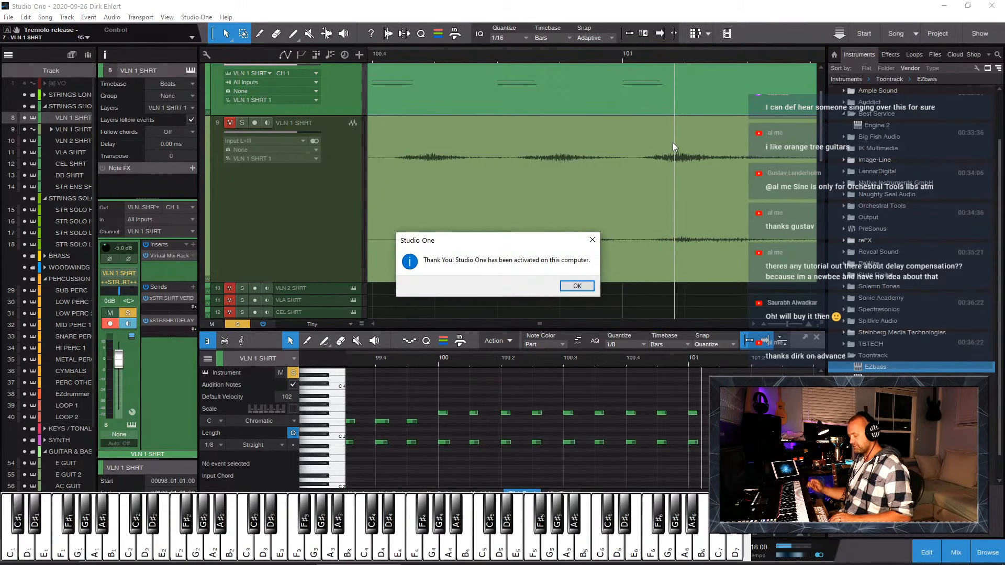
left_click(576, 285)
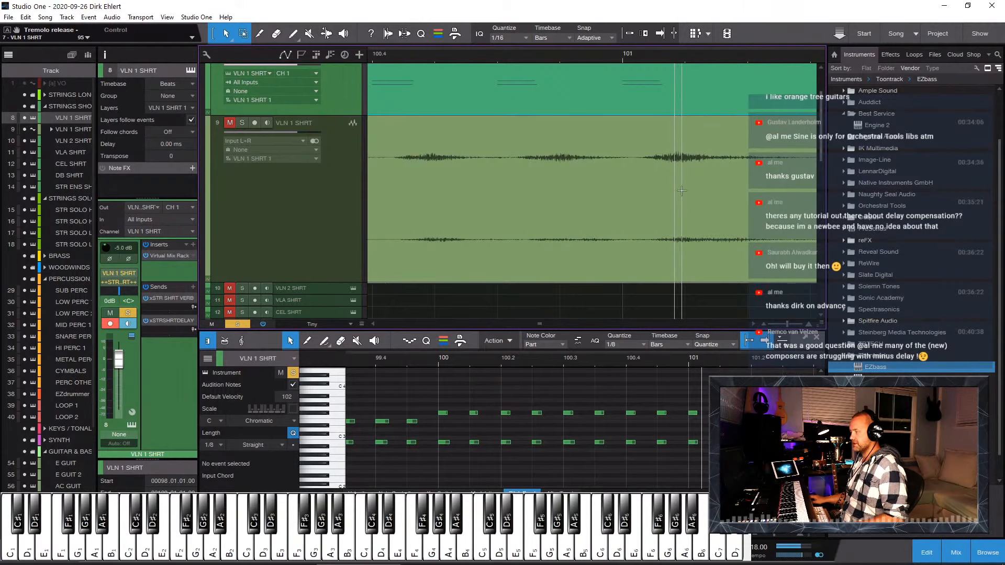
Step: Split the bounced VLN 1 SHRT audio at the start of its last note, just after bar 101
scroll(682, 191, "down", 2)
key("3")
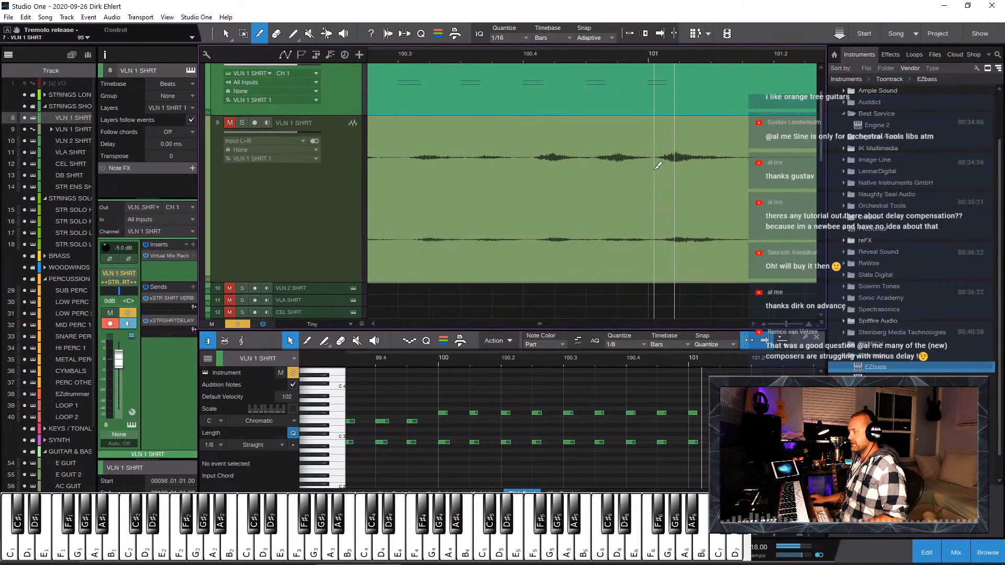
left_click(654, 169)
key("1")
Step: Move the split-off last note of the VLN 1 SHRT audio to just after bar 103
key("w")
key("w")
key("w")
key("w")
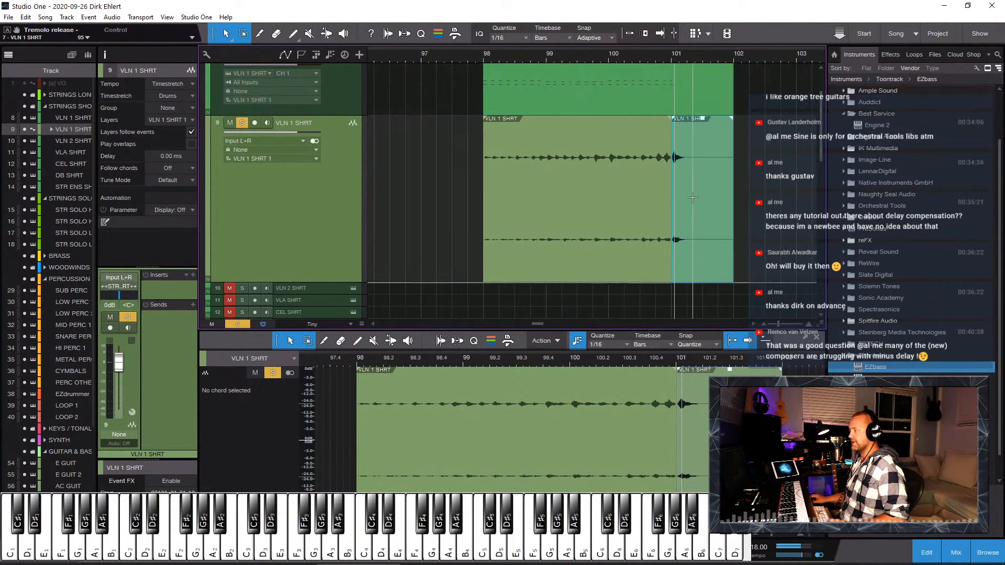
left_click_drag(685, 232, 752, 226)
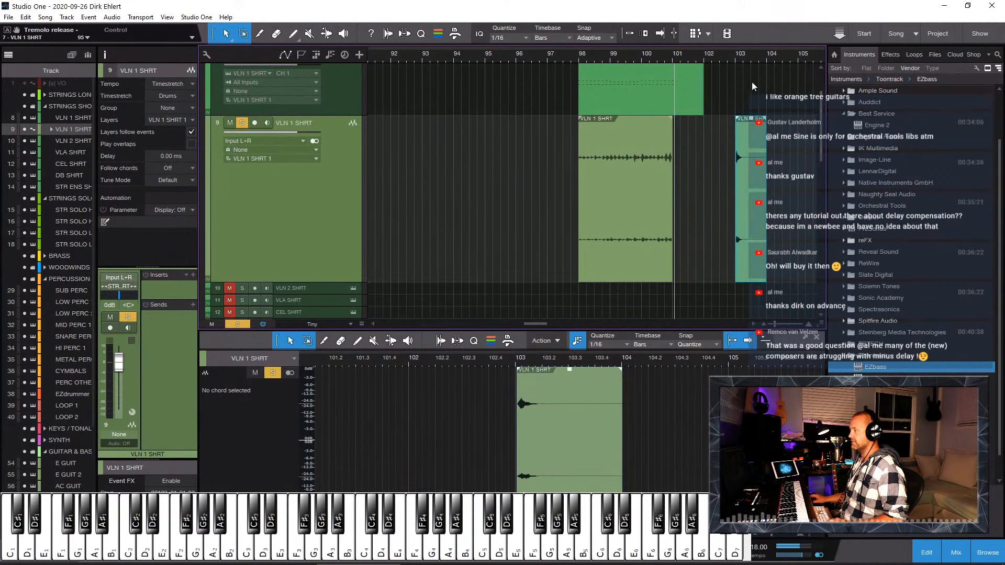
Step: Examine the start of the separated audio note close up against the bar 103 grid line
left_click(732, 55)
key("e")
key("e")
key("e")
key("e")
key("e")
key("e")
key("e")
key("e")
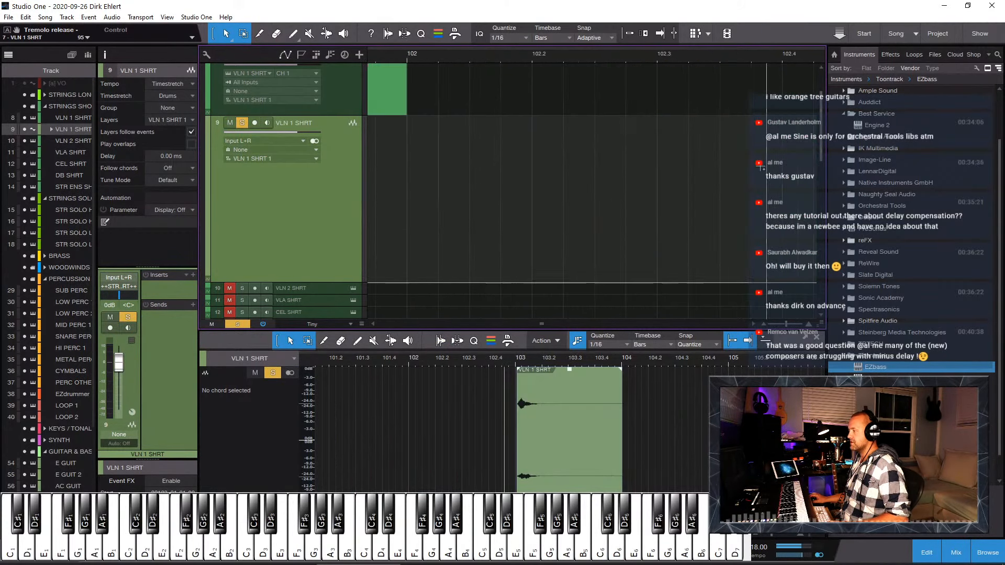
key("w")
key("w")
key("w")
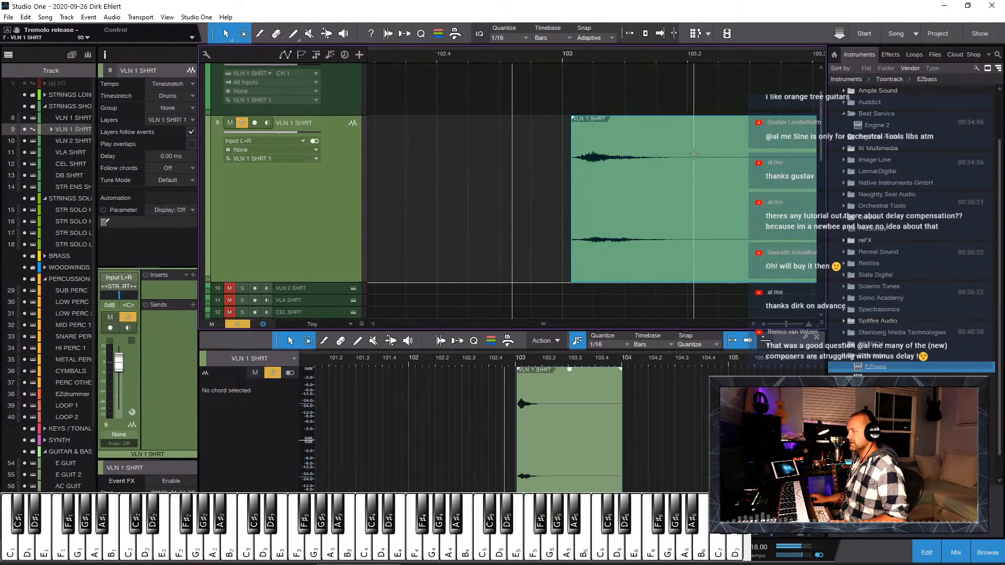
key("e")
key("e")
key("e")
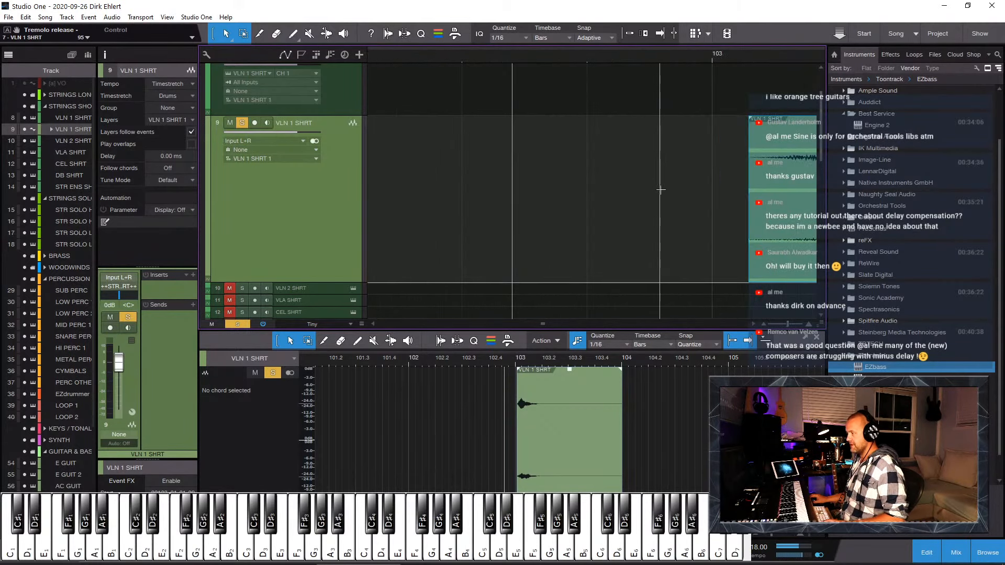
scroll(665, 187, "right", 5)
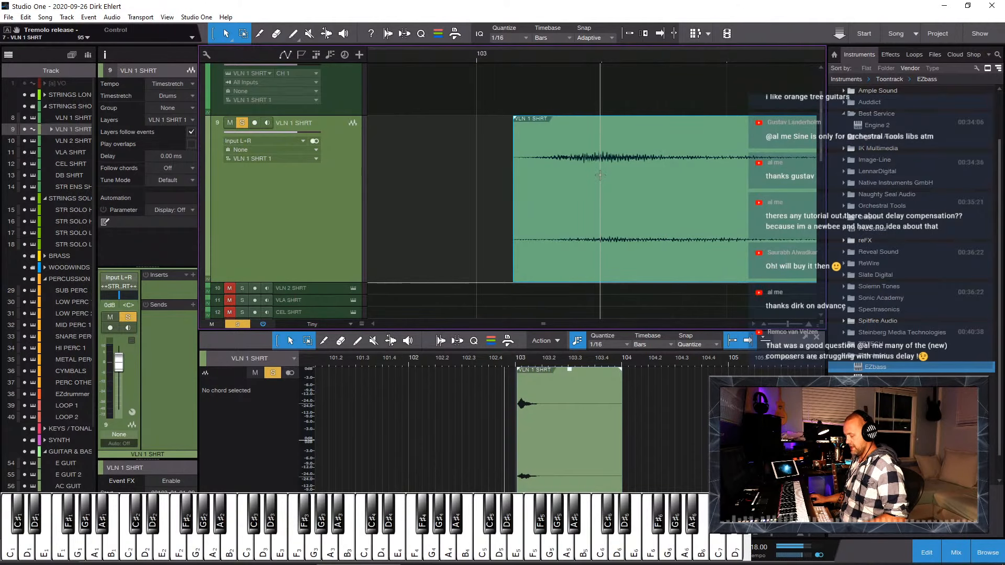
key("2")
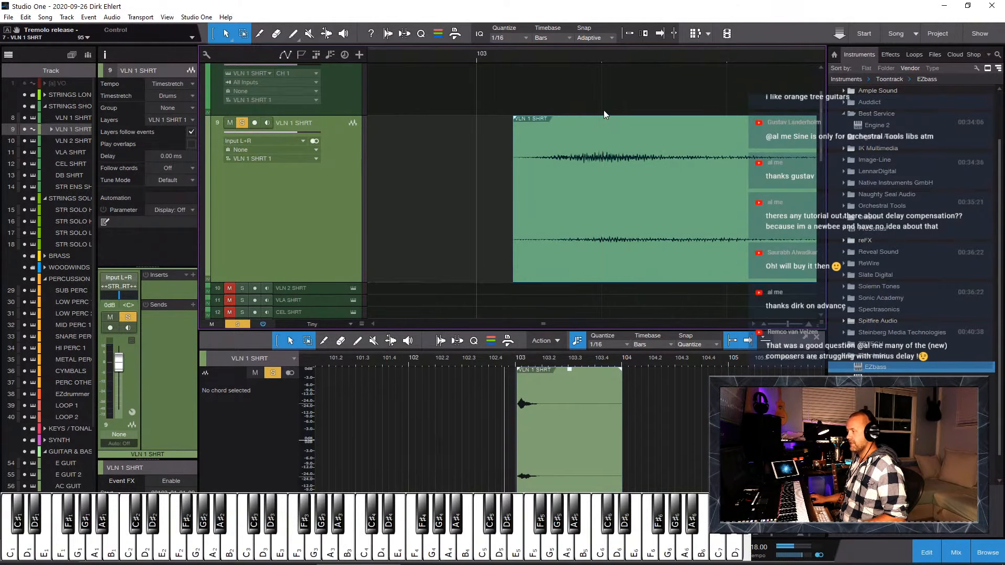
Step: Cut off the slow attack at the front of the VLN 1 SHRT audio event and move the remainder to bar 103
key("3")
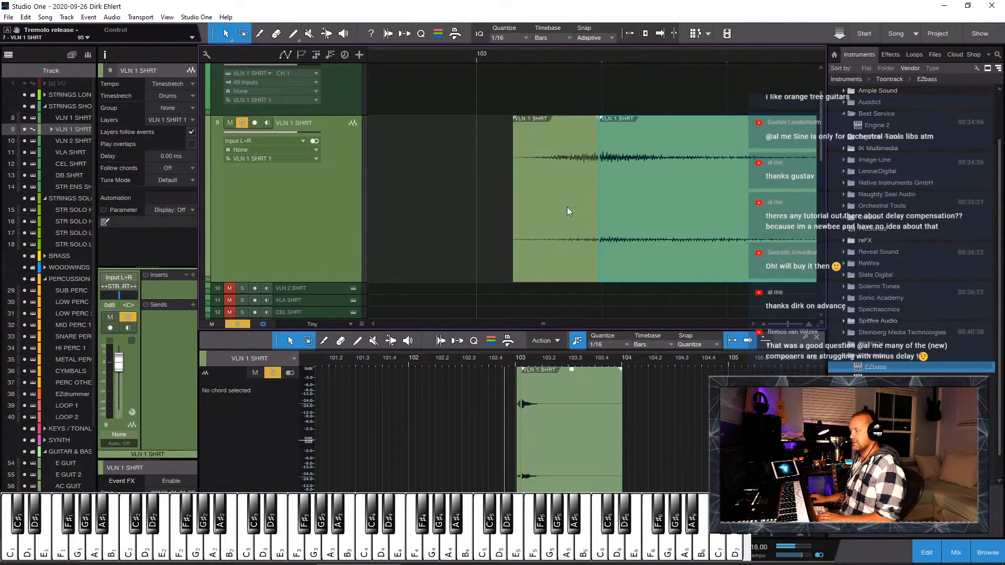
left_click(556, 239)
key("Delete")
left_click_drag(646, 224, 526, 216)
key("space")
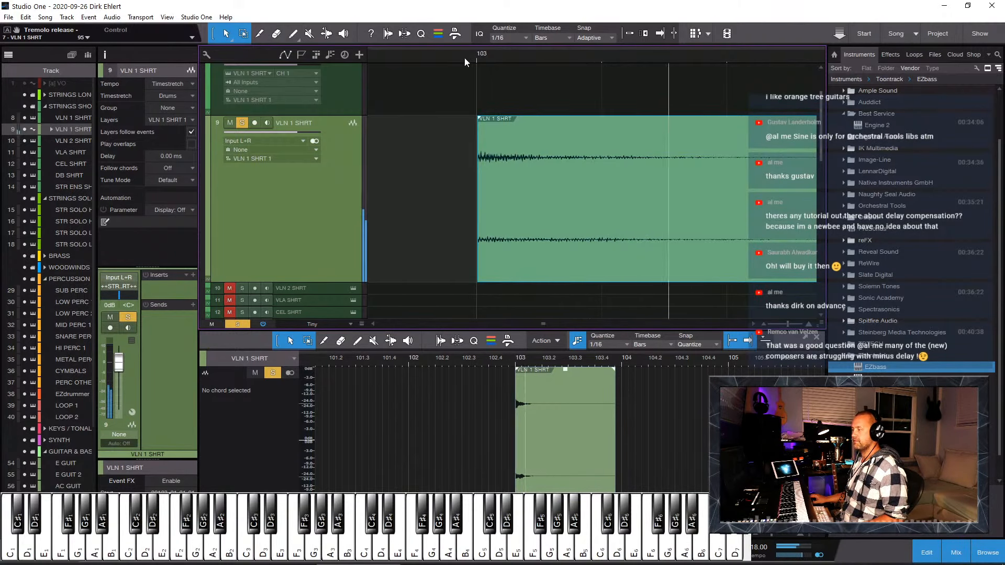
key("space")
Step: Shorten the VLN 1 SHRT audio event at bar 103 to about one beat and duplicate it three times in sequence
key("w")
key("w")
key("w")
key("w")
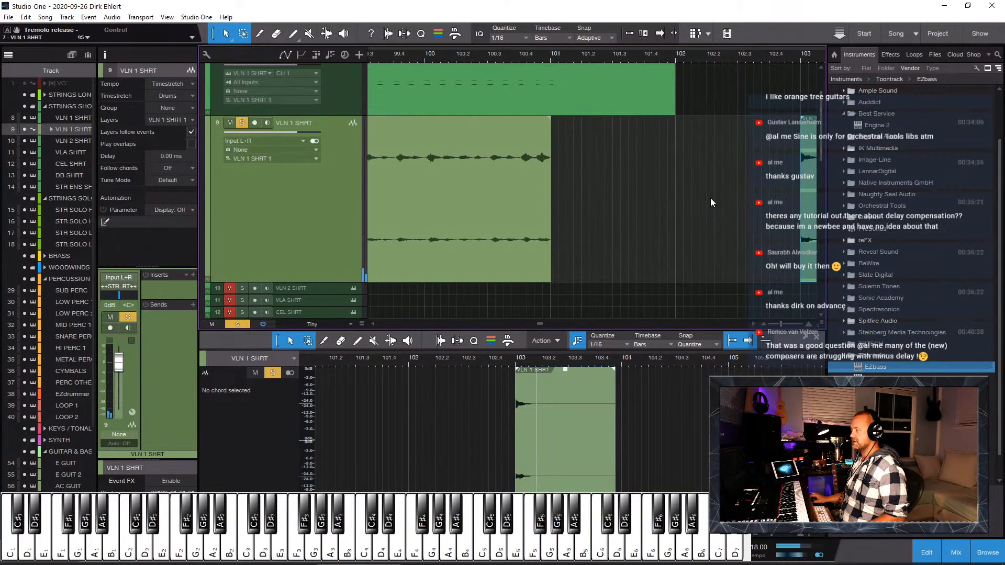
scroll(719, 207, "right", 3)
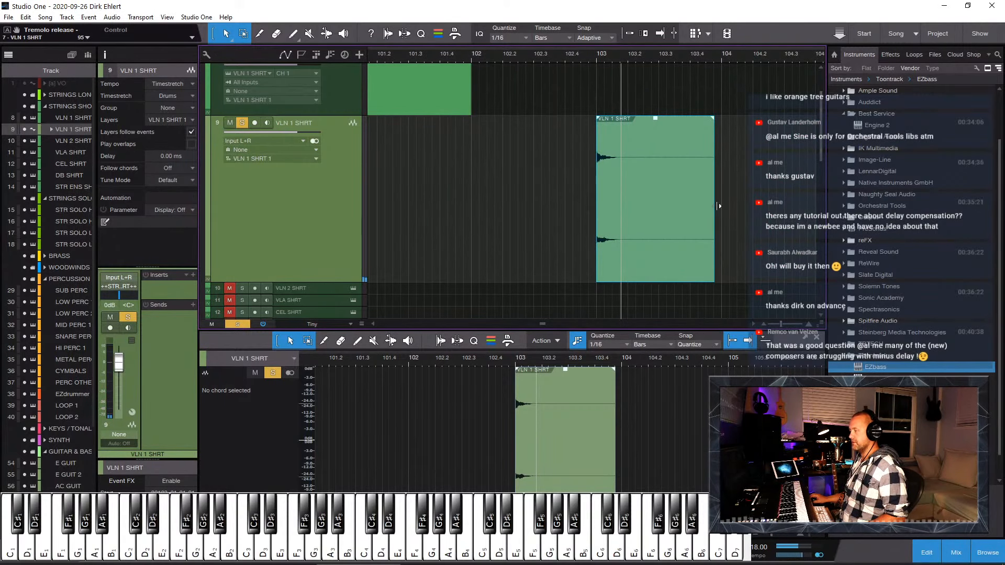
left_click_drag(719, 205, 635, 219)
key("d")
key("d")
key("d")
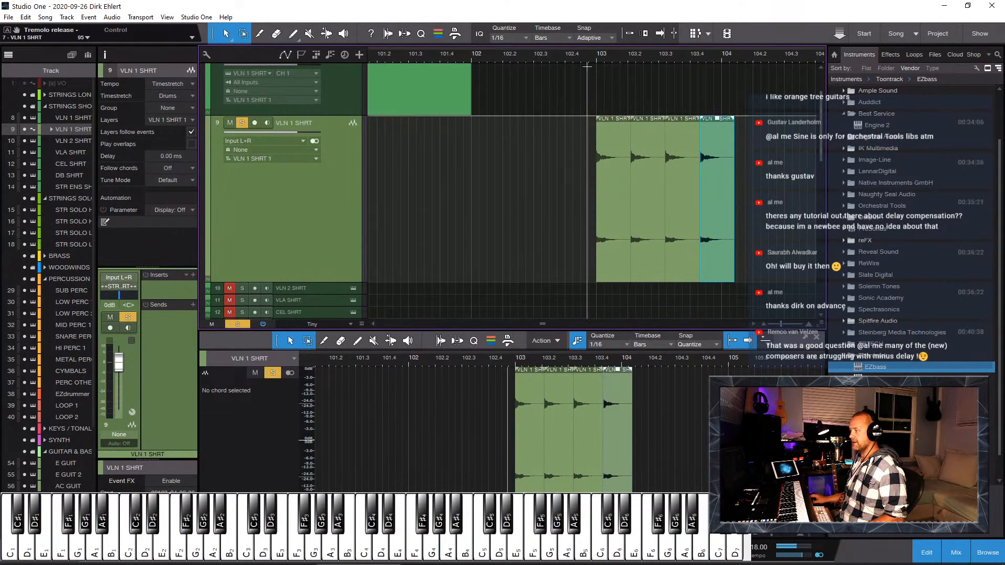
Step: Play back the four repeated VLN 1 SHRT audio events from just before bar 103
key("space")
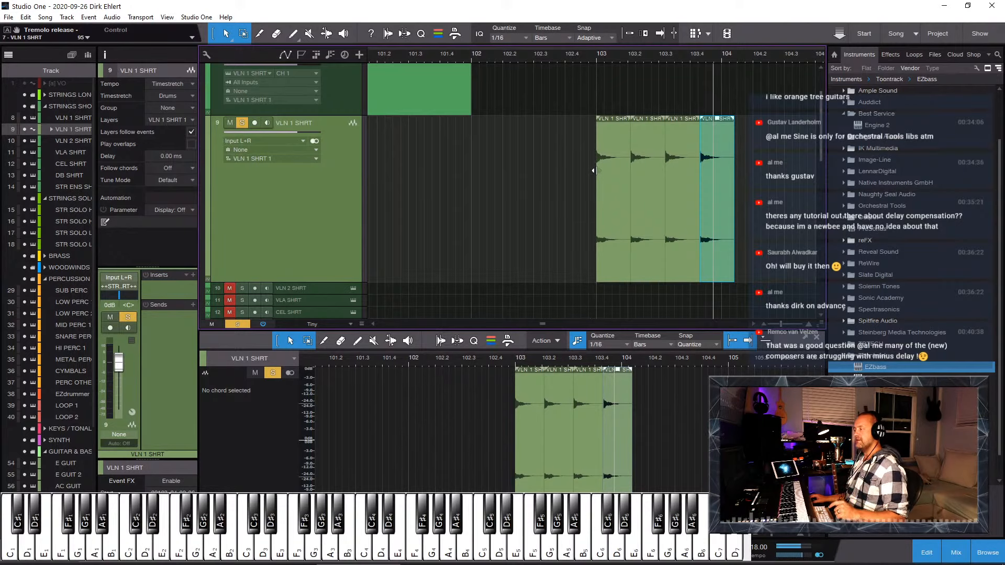
left_click(584, 56)
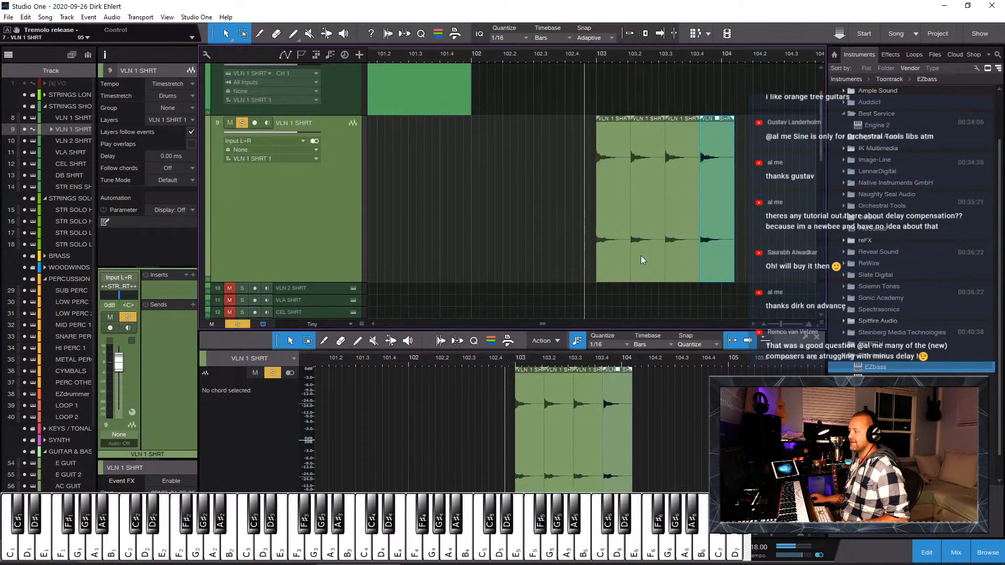
left_click(661, 287)
key("space")
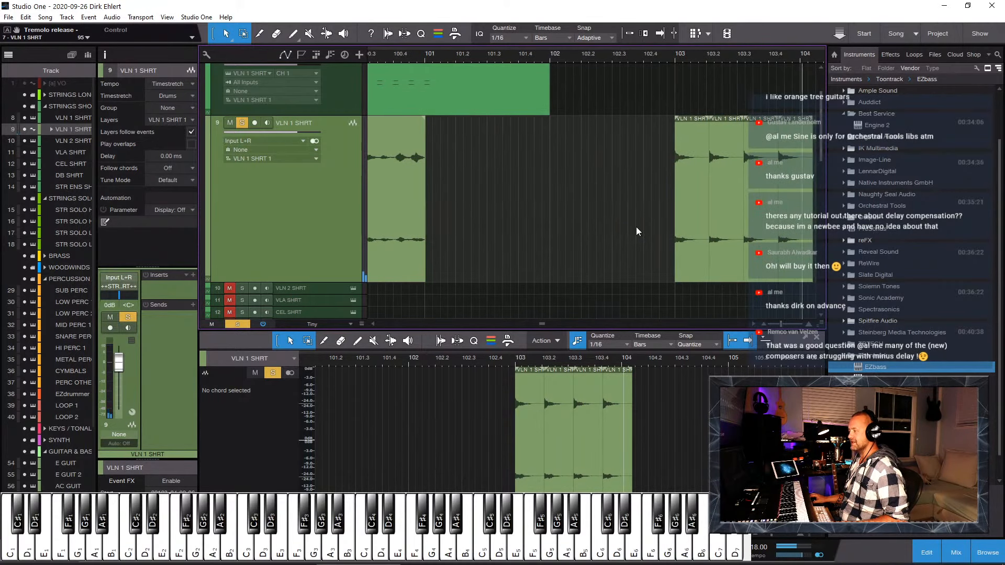
Step: Extend the start of the first short audio event to before bar 103 and delete its three copies
left_click(676, 219)
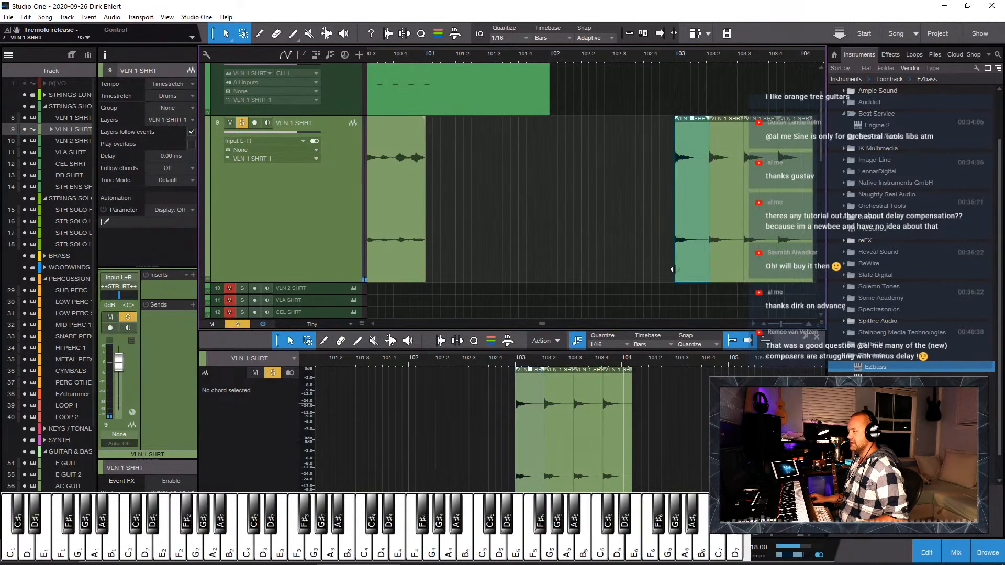
mouse_move(672, 269)
left_mouse_down()
mouse_move(624, 272)
mouse_move(667, 275)
left_mouse_up()
left_click(724, 241)
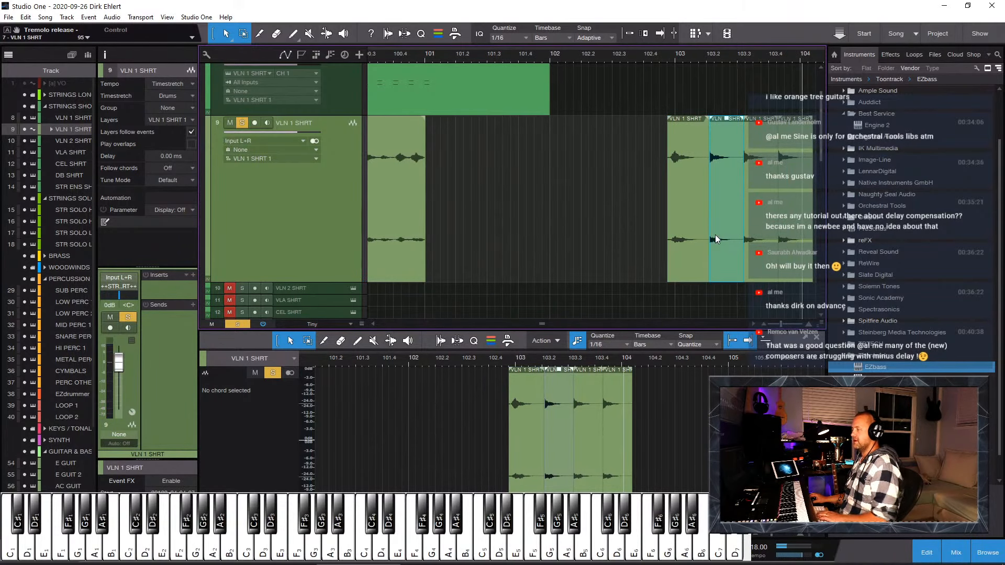
key("Delete")
left_click(751, 226)
key("Delete")
left_click(787, 222)
key("Delete")
left_click(696, 176)
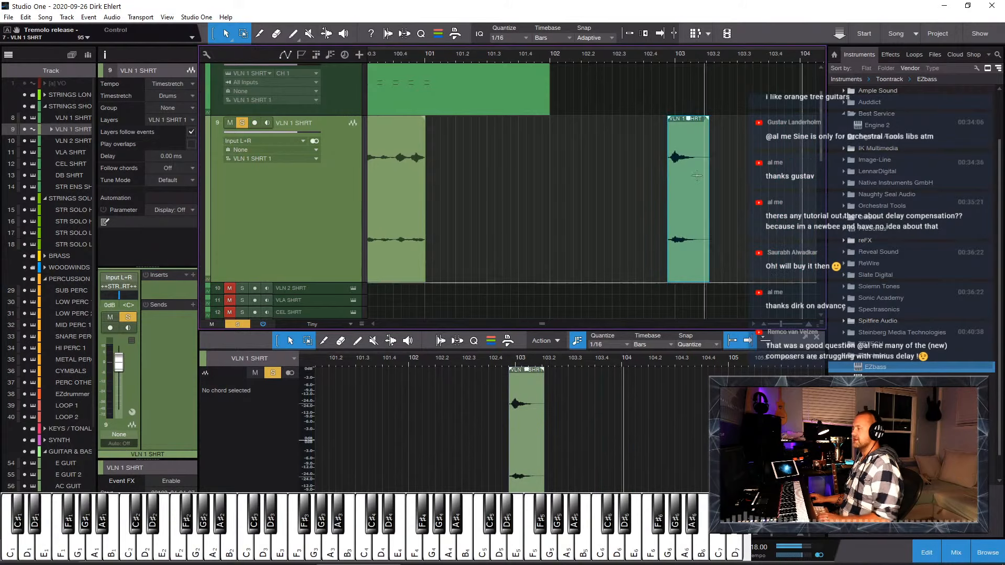
Step: Trim the start of the remaining short audio event closer to where its sound begins, just before bar 103
left_click(664, 57)
key("e")
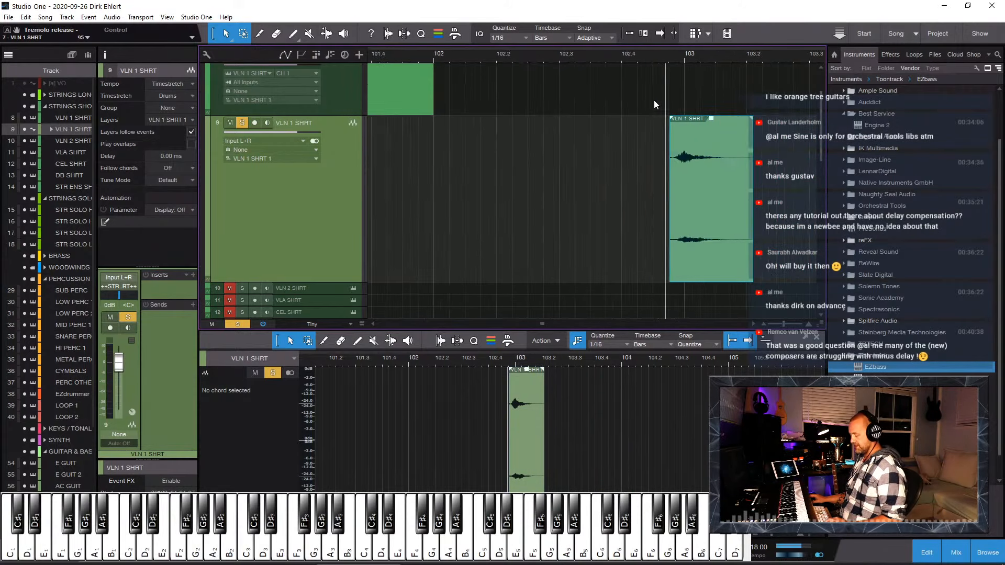
key("e")
key("e")
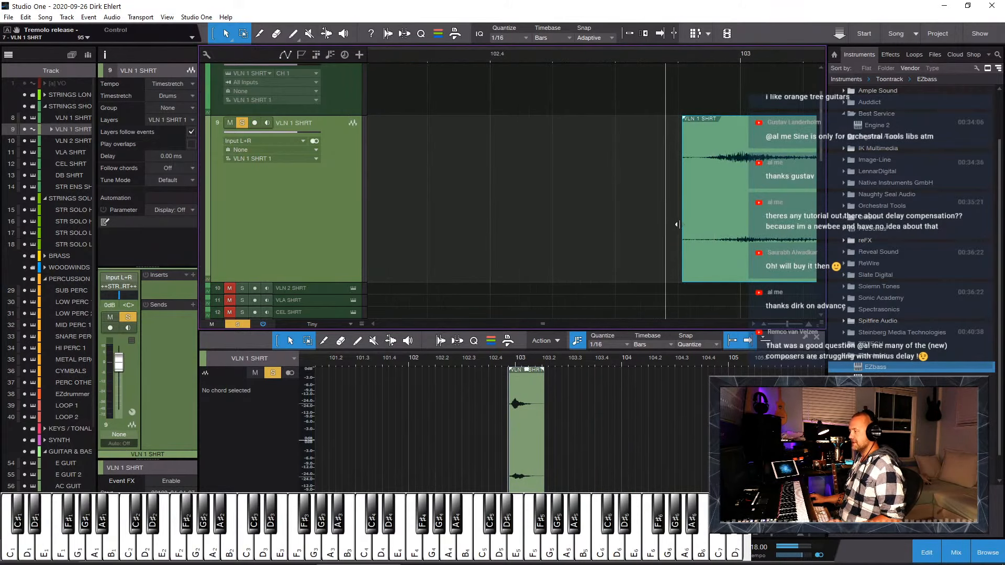
left_click_drag(677, 225, 700, 230)
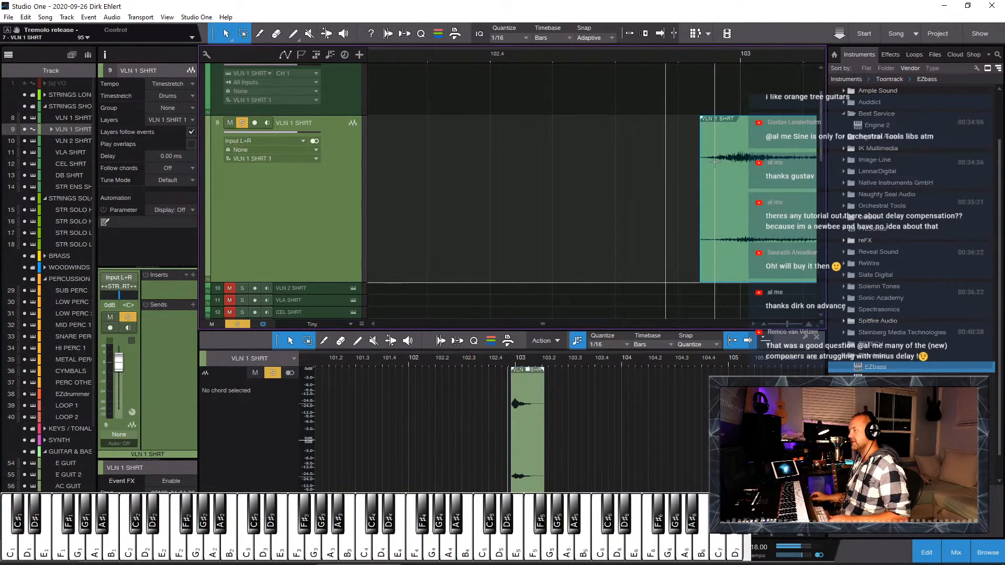
Step: Turn off solo on the VLN 1 SHRT audio track and select the VLN 1 SHRT instrument track, with the playhead before bar 98
key("w")
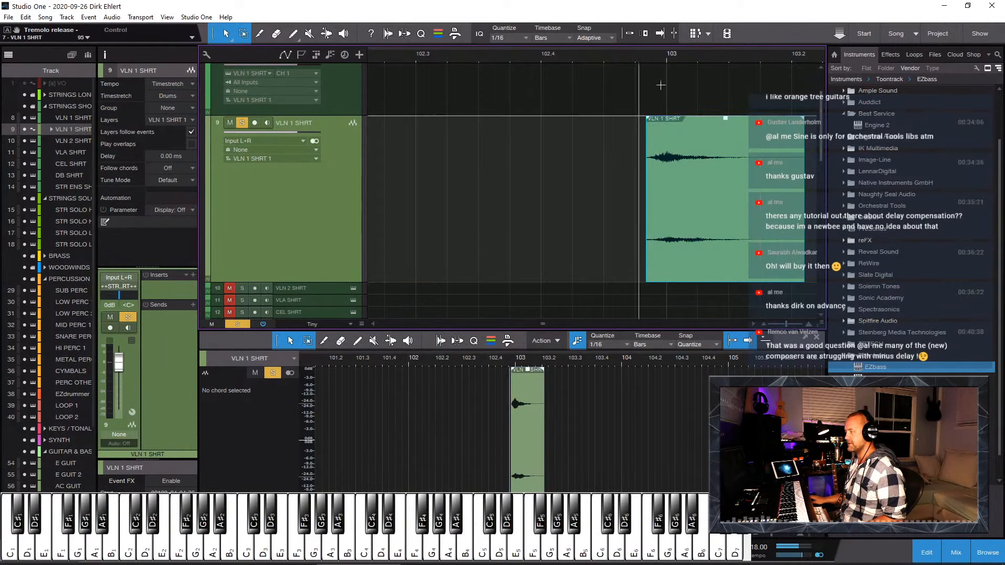
key("w")
key("w")
key("w")
key("w")
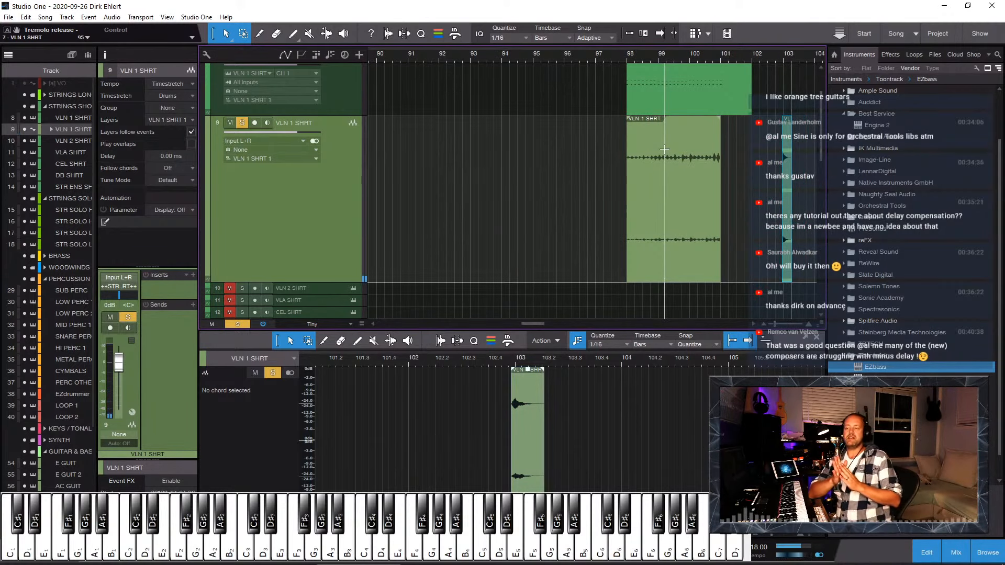
left_click(244, 123)
scroll(567, 224, "up", 2)
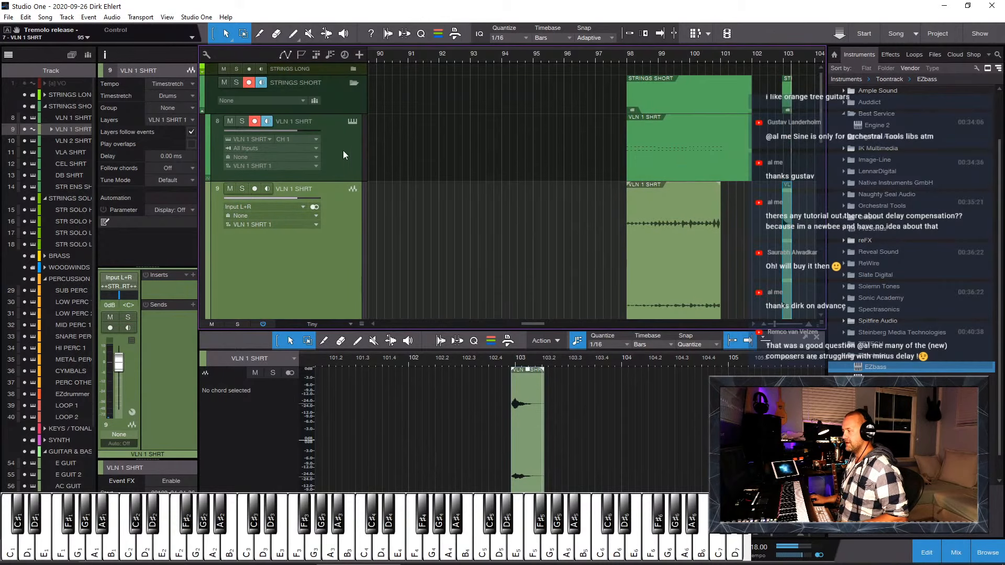
left_click(337, 172)
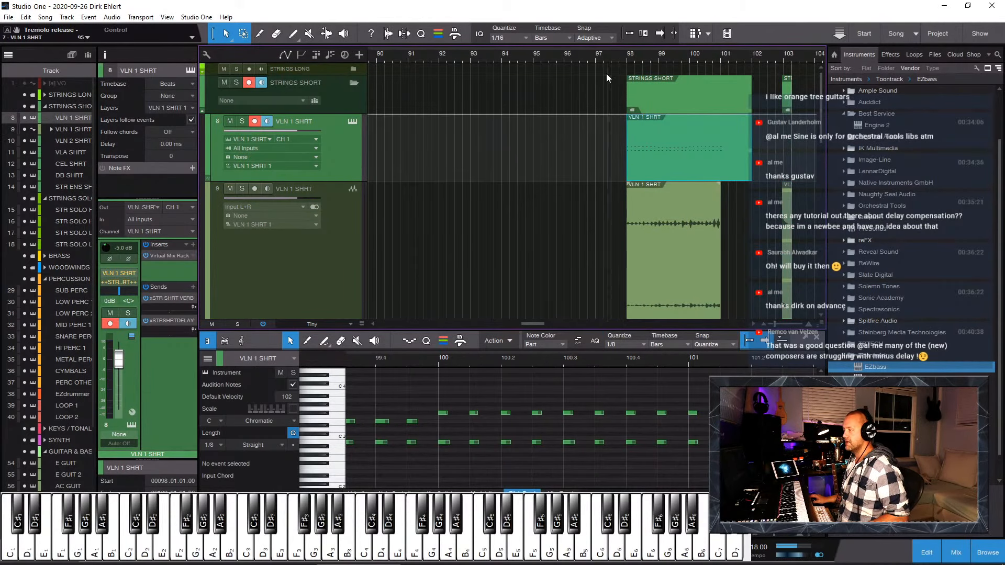
left_click(611, 61)
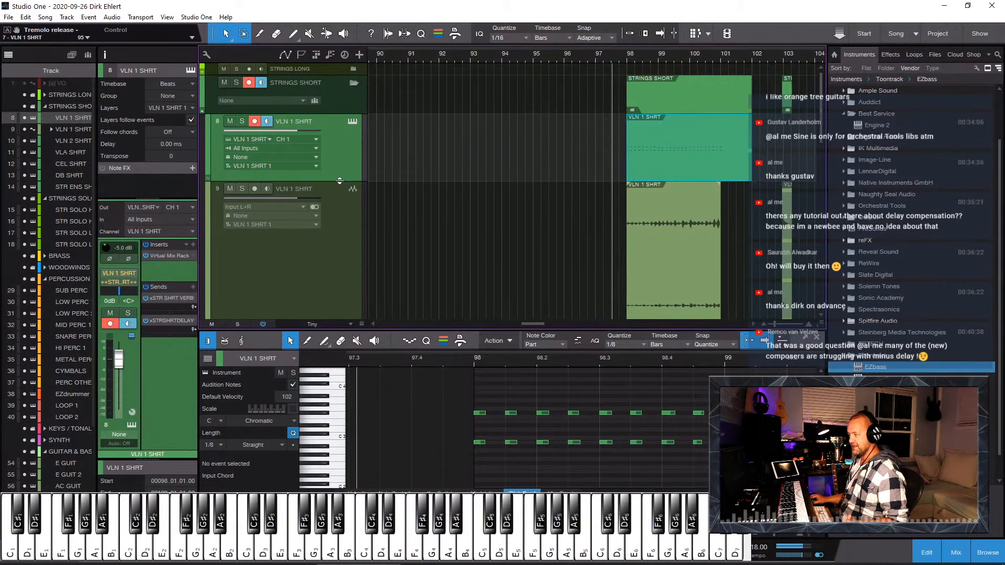
Step: Extend the start of the VLN 1 SHRT instrument part back to 96.02.04.10 and mute the VLN 1 SHRT audio track
left_click_drag(339, 180, 347, 231)
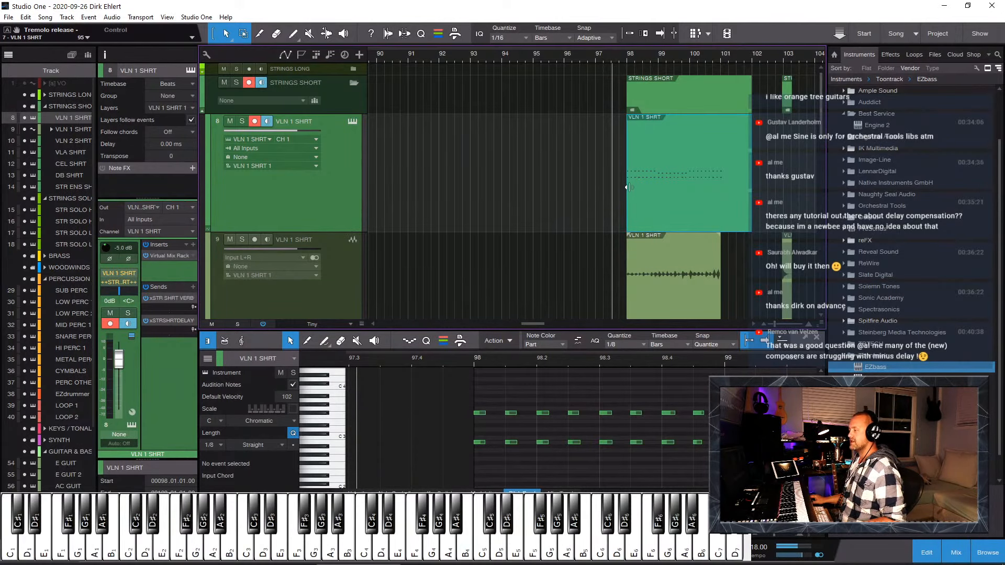
left_click_drag(627, 187, 578, 190)
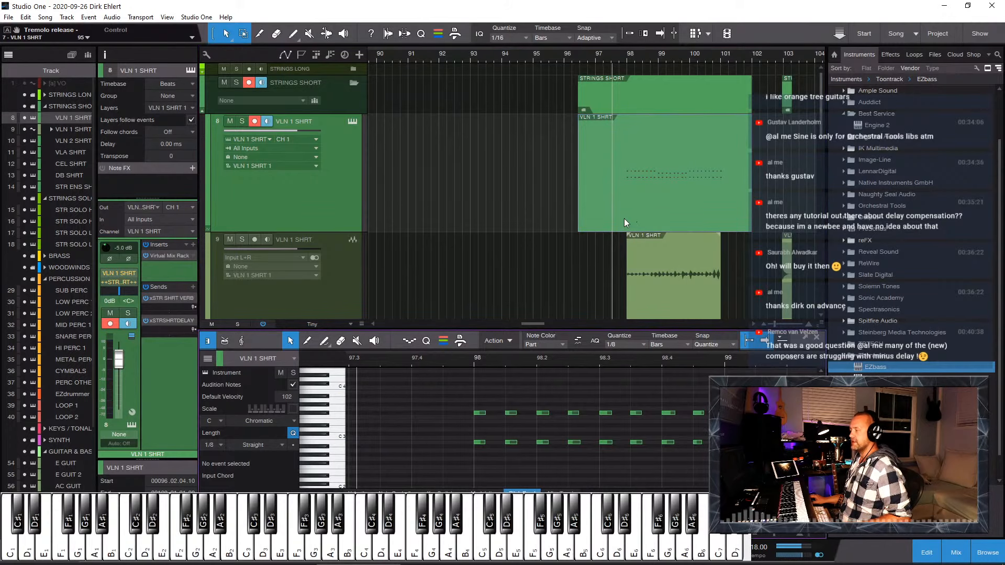
left_click(231, 239)
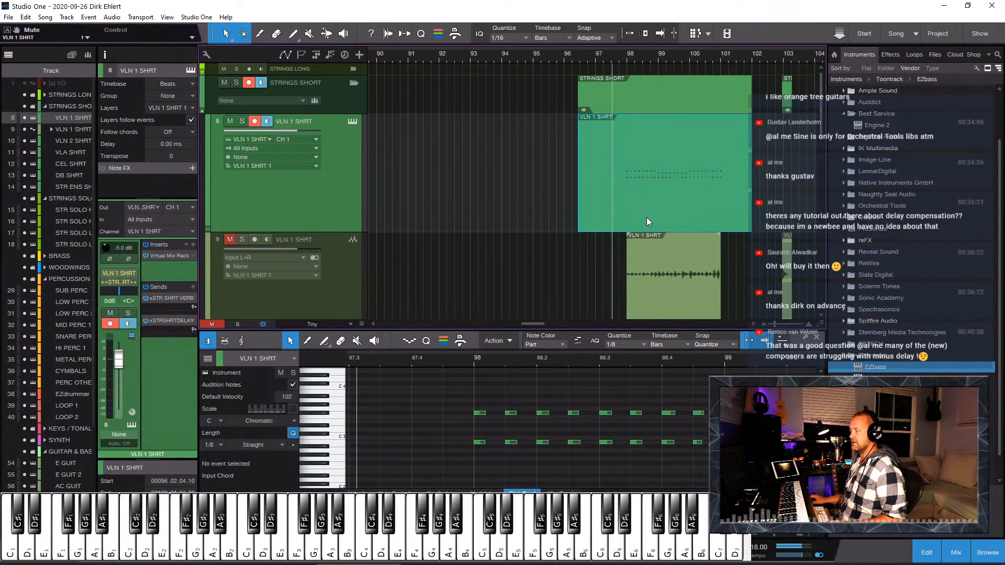
Step: Open the VLN 1 SHRT instrument part in an enlarged note editor and select all its notes
double_click(647, 218)
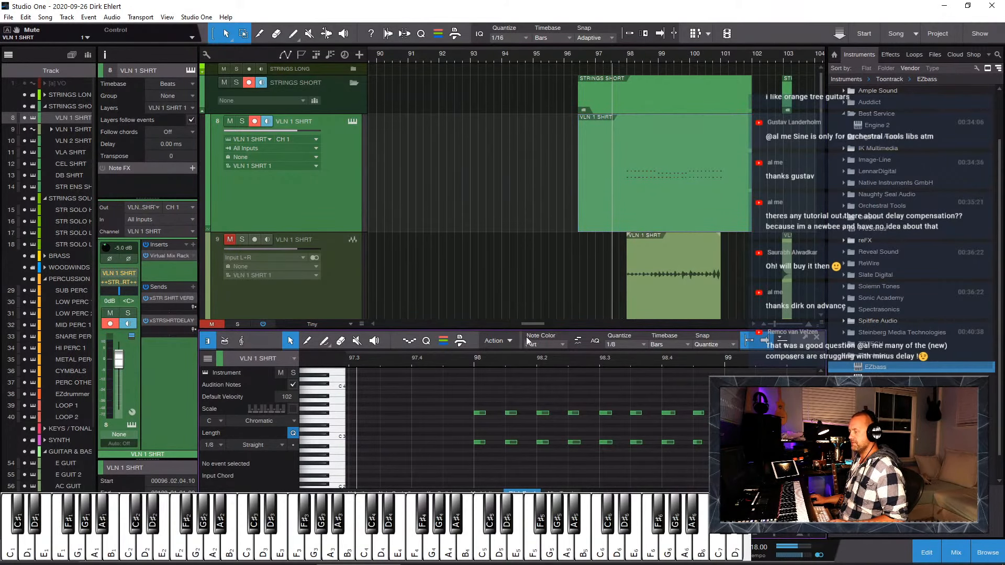
left_click_drag(524, 331, 502, 123)
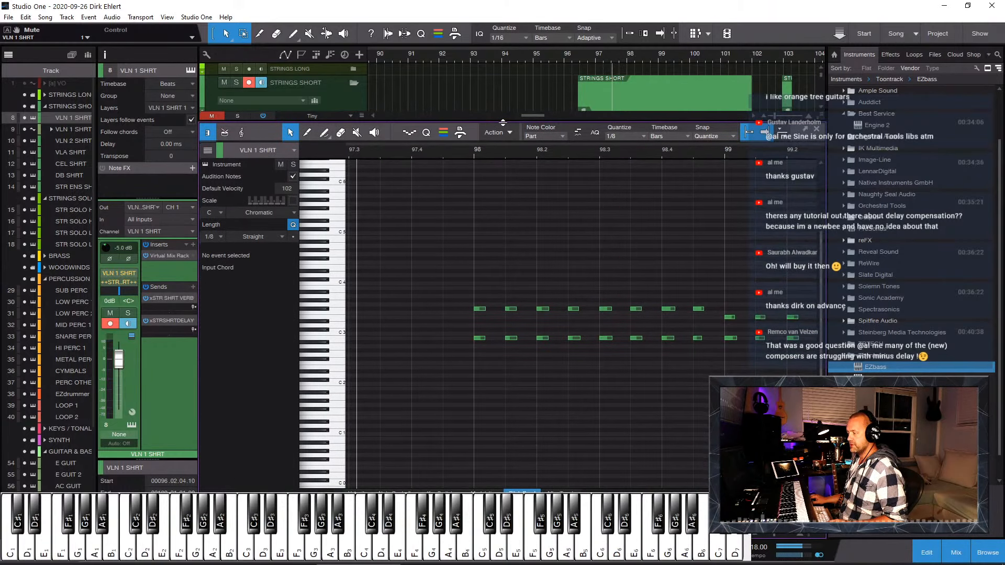
key("w")
key("w")
left_click_drag(628, 275, 372, 401)
key("e")
key("e")
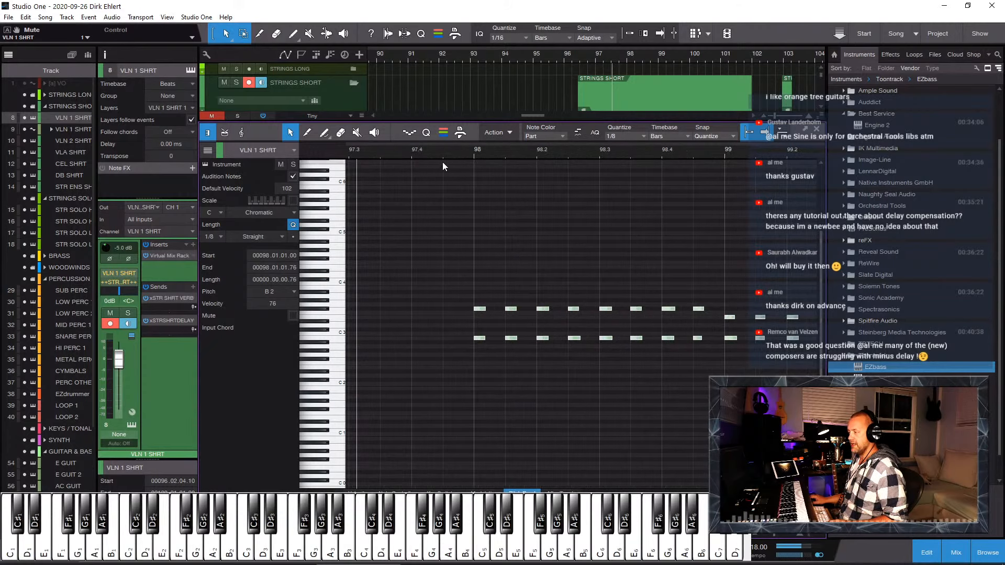
Step: Play the notes from before bar 98 and move them all slightly earlier, so the first starts at 97.04.04.57
left_click(443, 152)
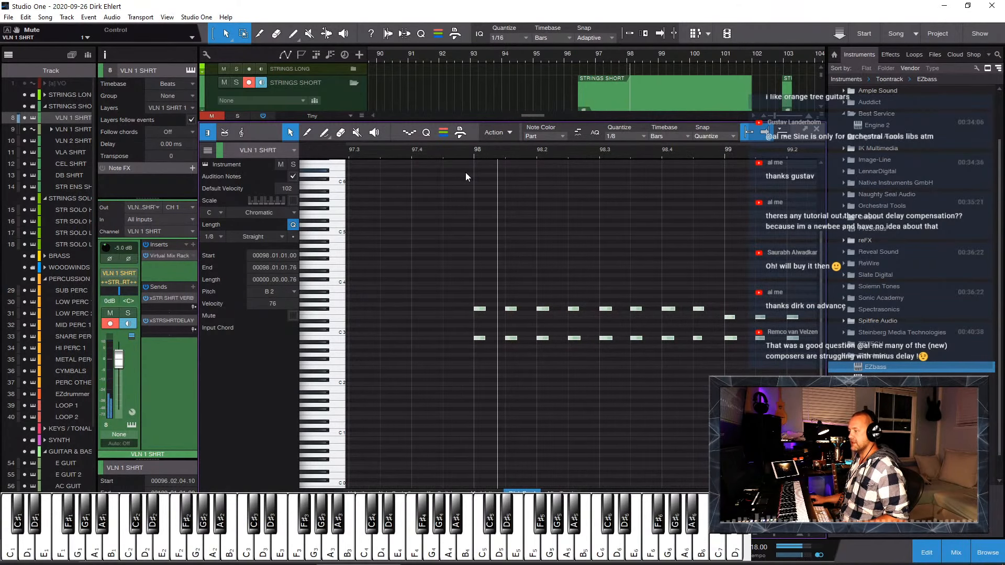
key("w")
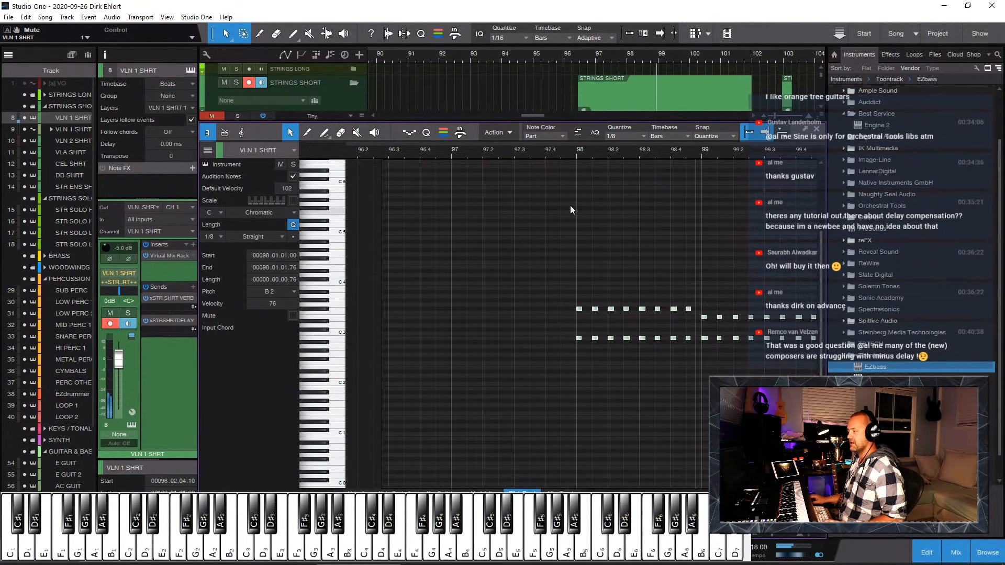
key("e")
key("e")
key("e")
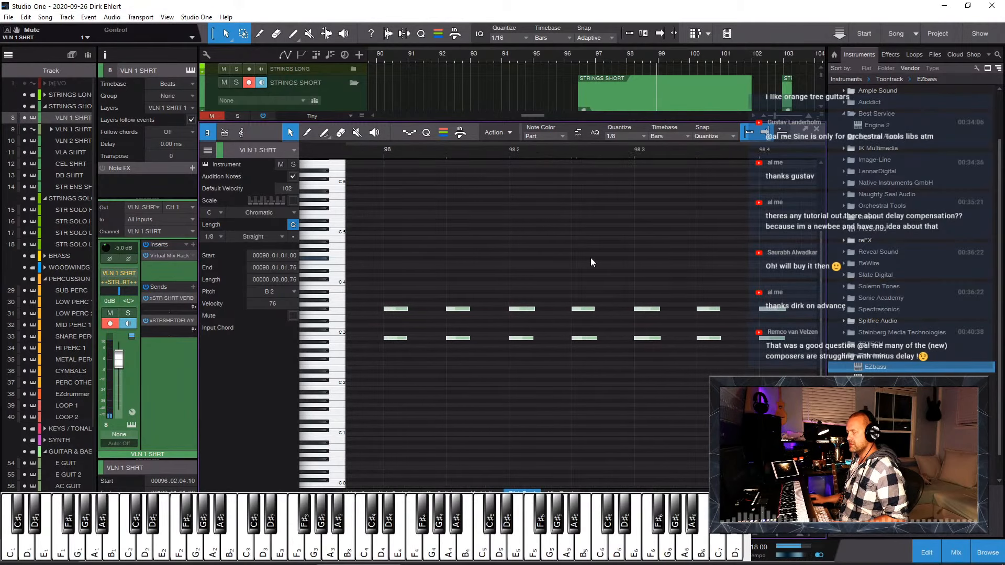
scroll(590, 258, "left", 4)
left_click(495, 154)
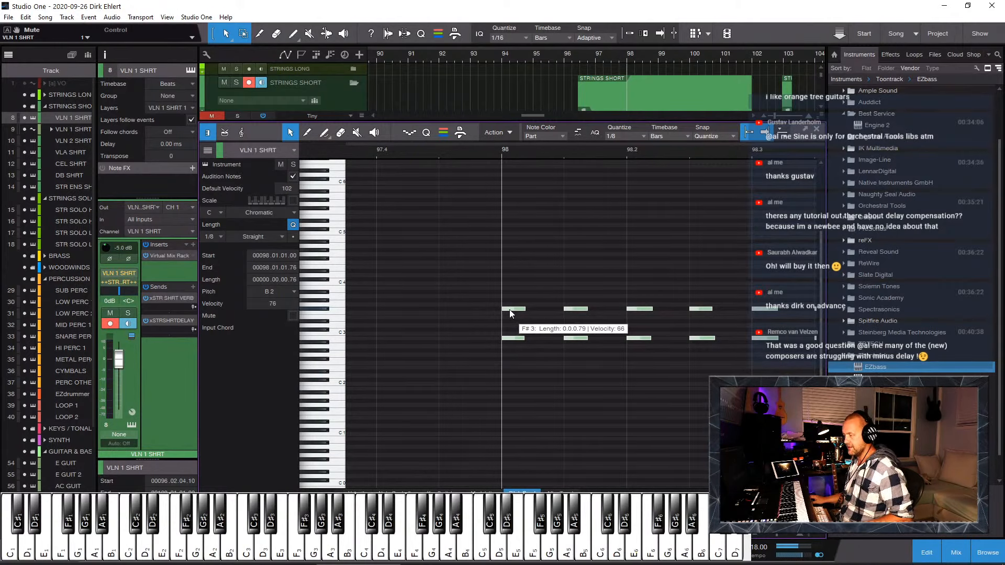
left_click_drag(510, 312, 496, 311)
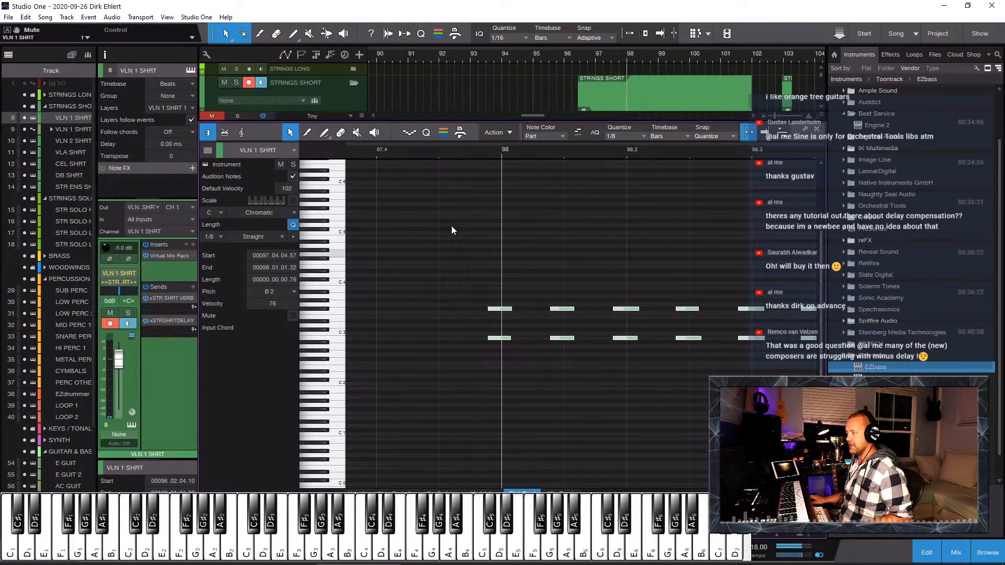
Step: Play back the shifted notes from before bar 98 and return the playhead to bar 98
left_click(378, 152)
key("space")
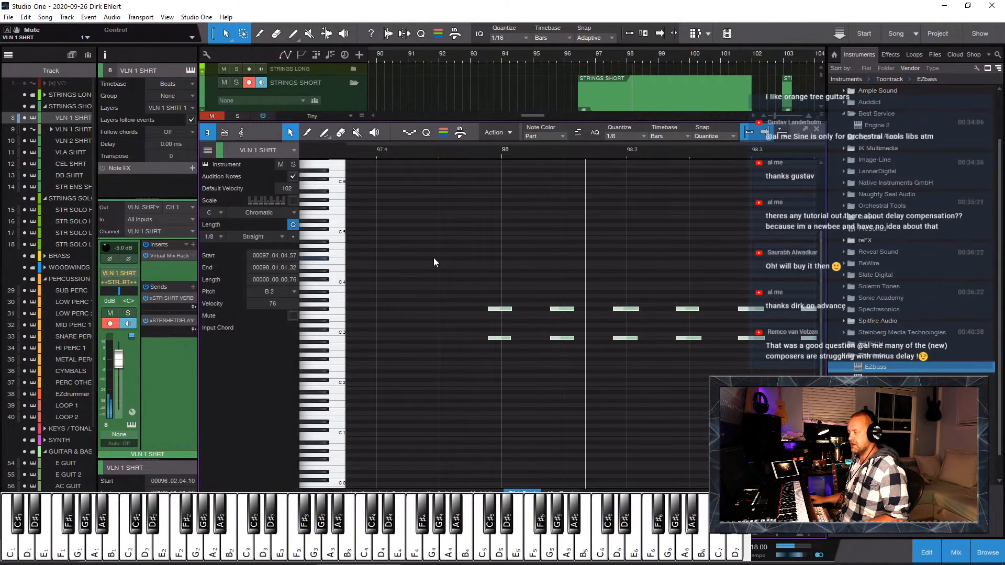
key("w")
key("w")
key("w")
key("w")
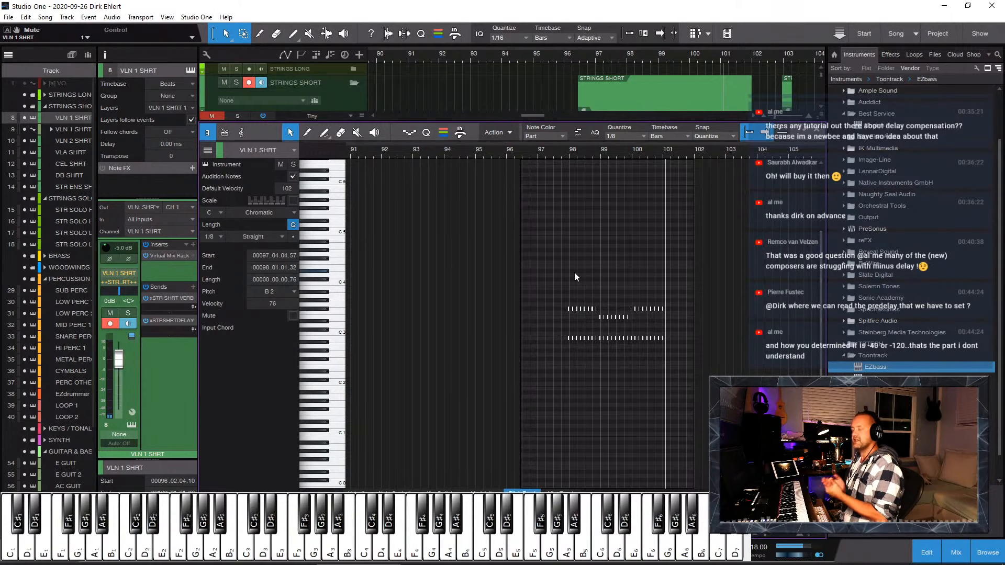
key("e")
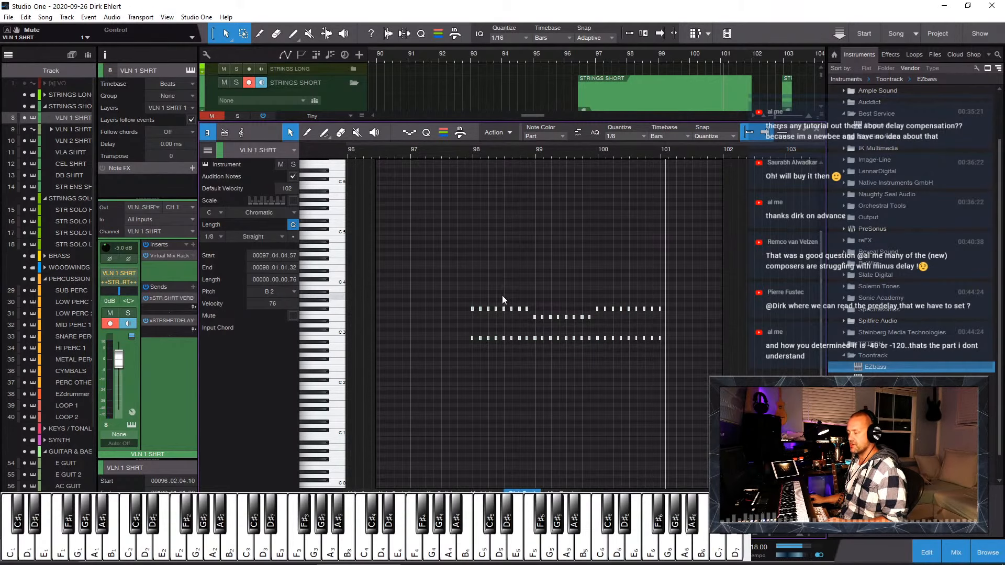
left_click(472, 157)
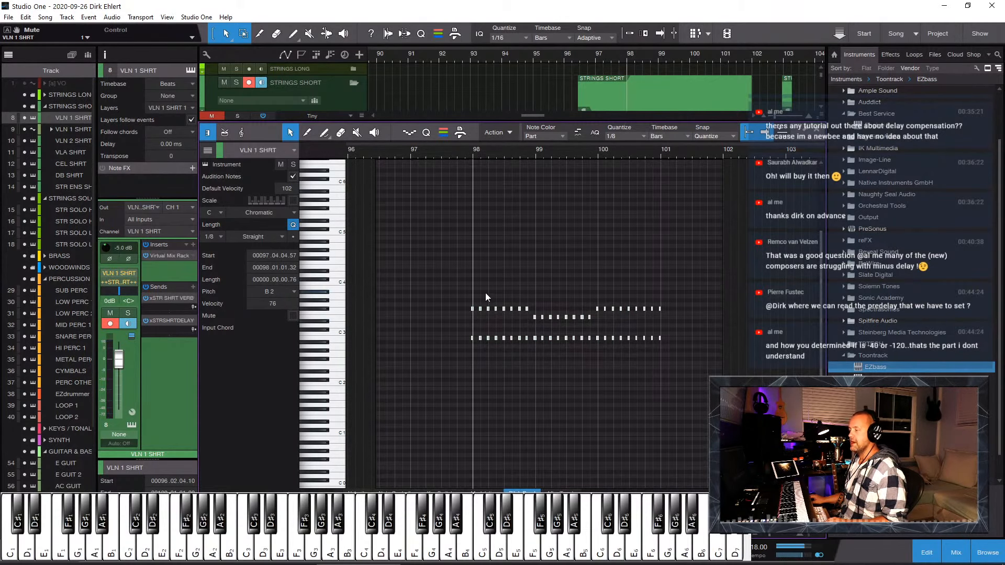
key("e")
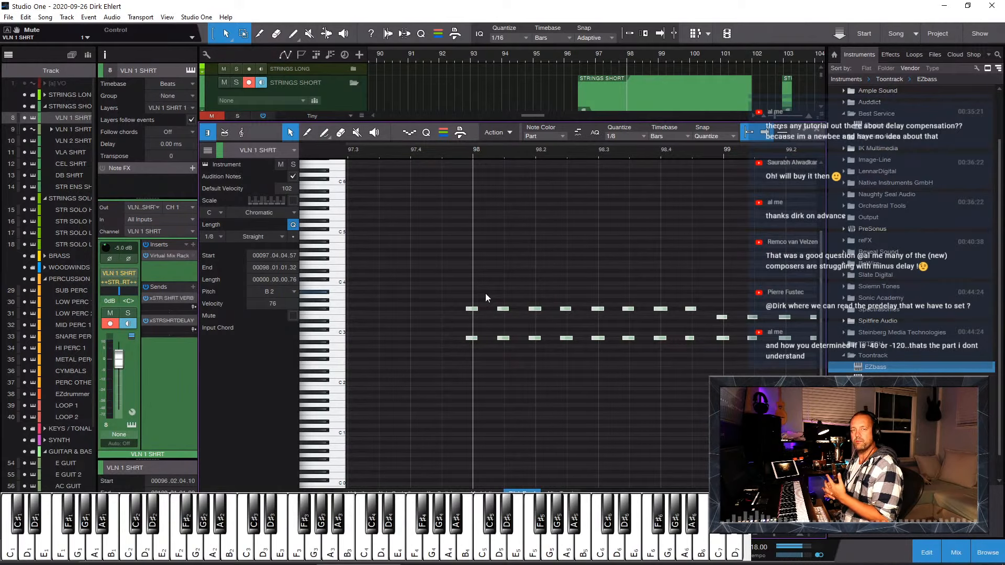
Step: Move the selected violin notes back onto the beat, with the first at 98.01.01.00, and close the note editor
key("e")
key("e")
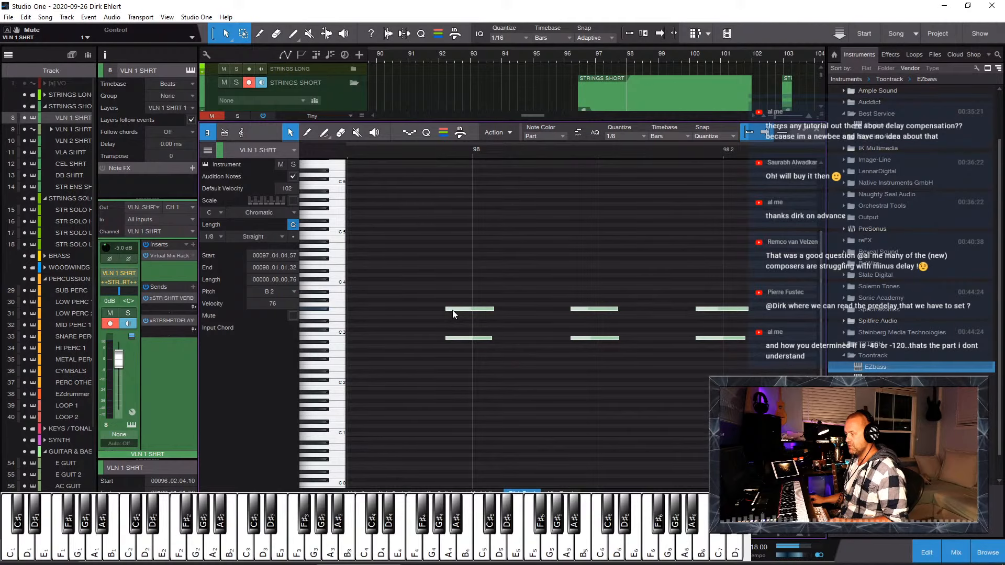
left_click_drag(452, 310, 487, 317)
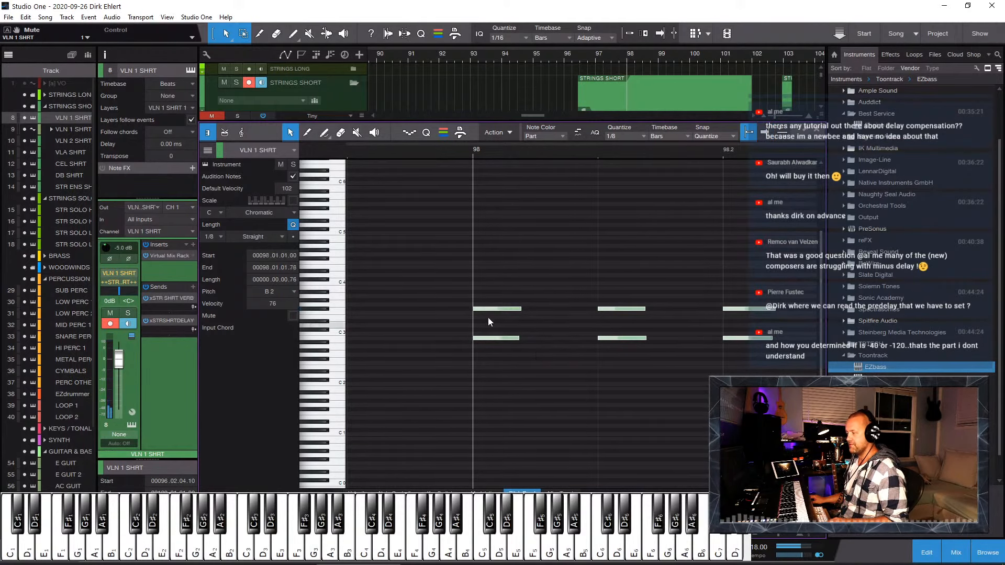
key("w")
key("w")
key("w")
key("w")
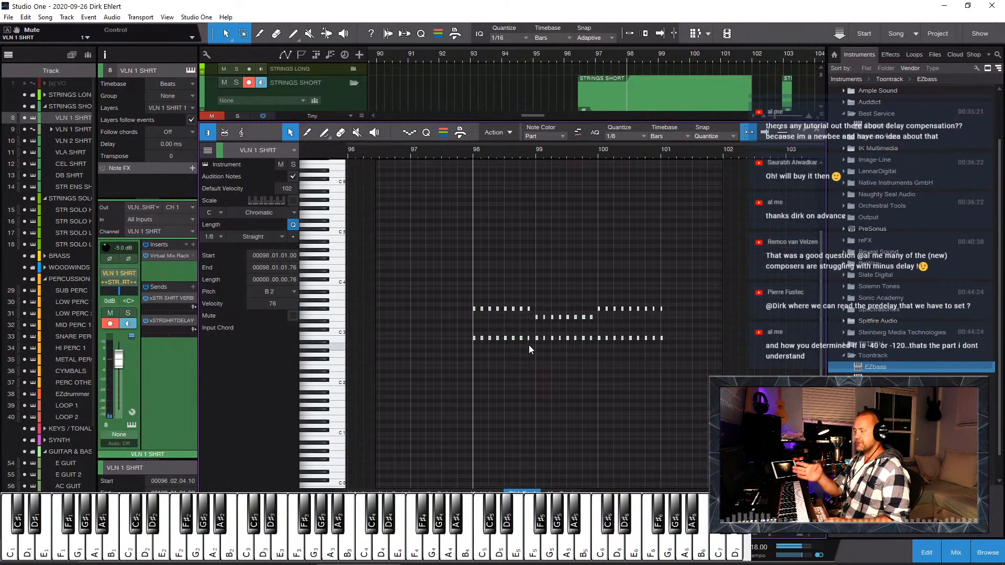
key("w")
key("F3")
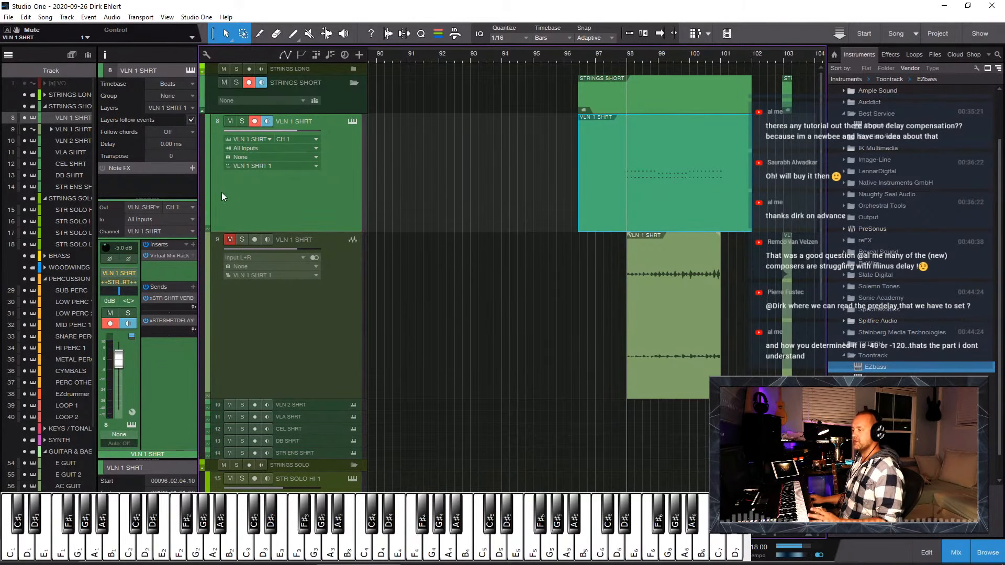
Step: Enlarge the track inspector's parameter area and set the VLN 1 SHRT instrument track's delay to -60 ms
left_click_drag(174, 201, 173, 244)
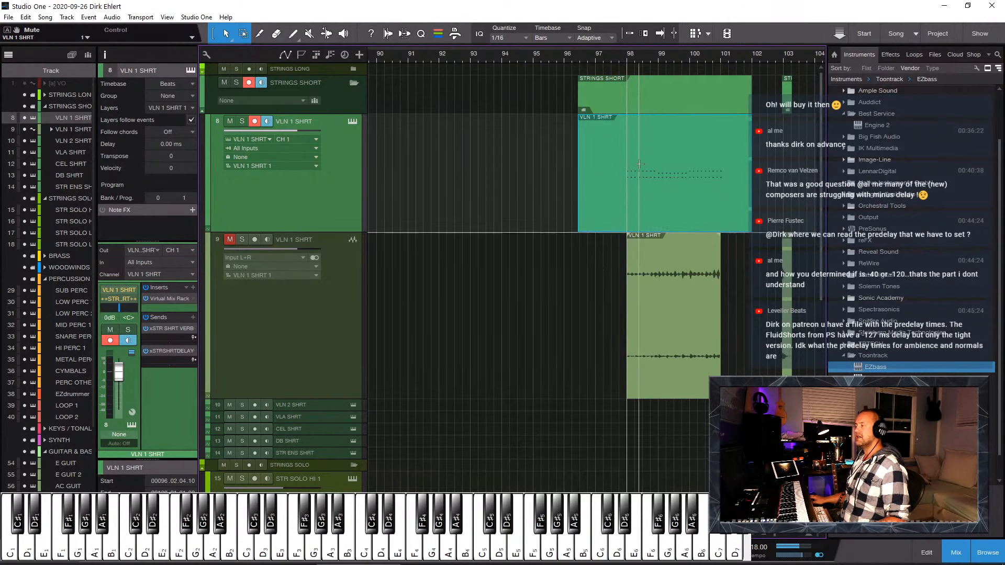
left_click(162, 146)
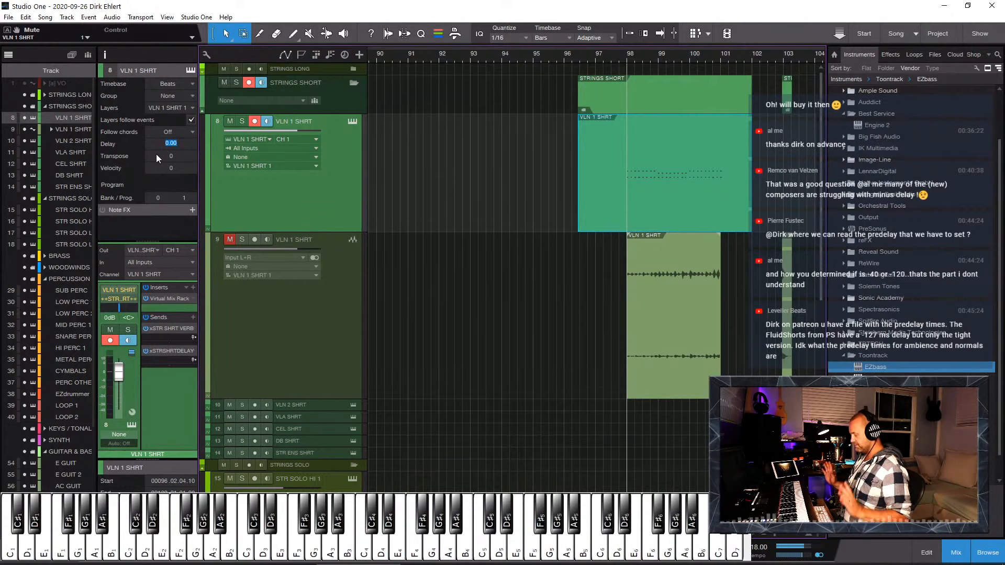
type("-60")
key("Return")
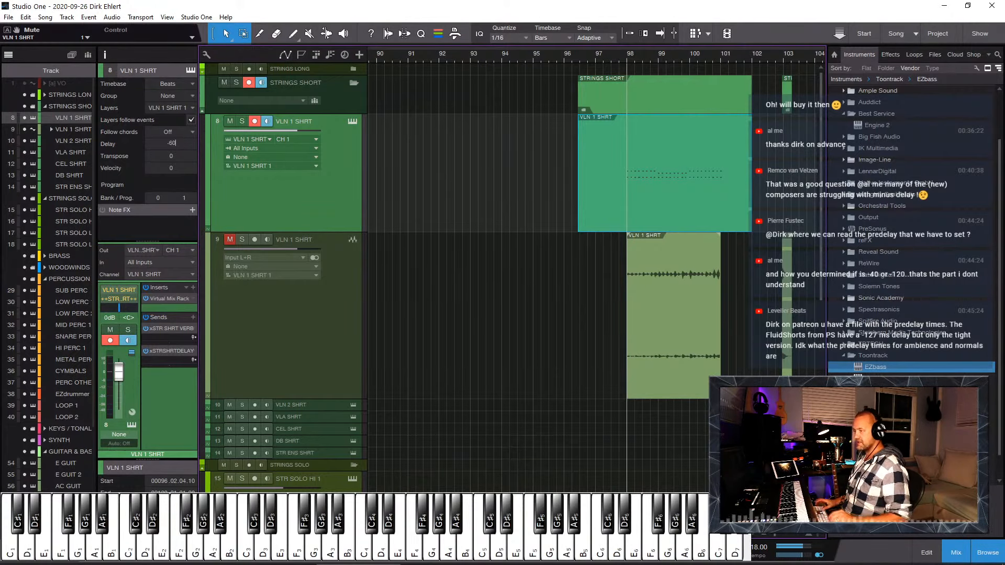
key("Return")
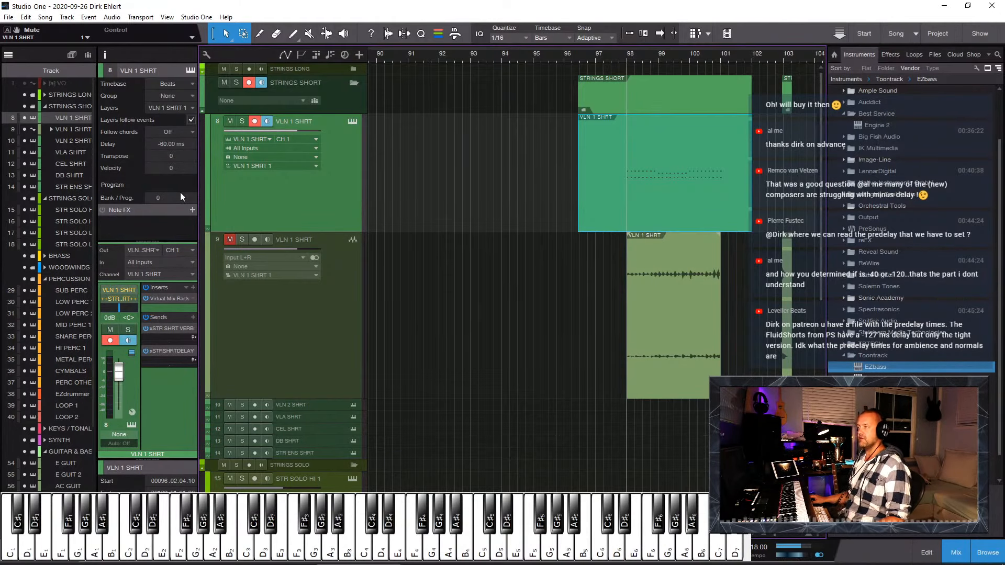
Step: Solo the VLN 1 SHRT instrument track and play it from near the start of its part
left_click(582, 57)
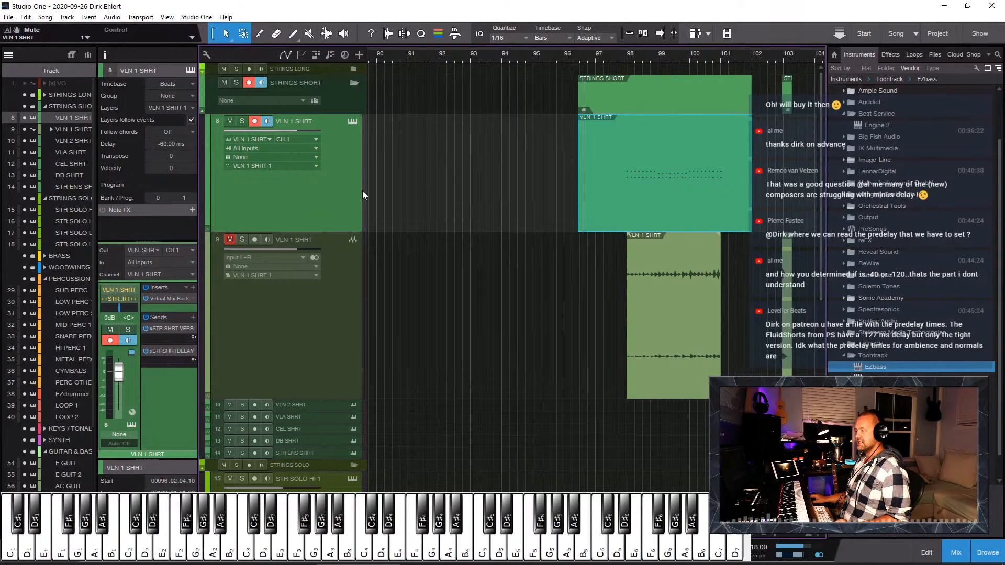
key("s")
key("space")
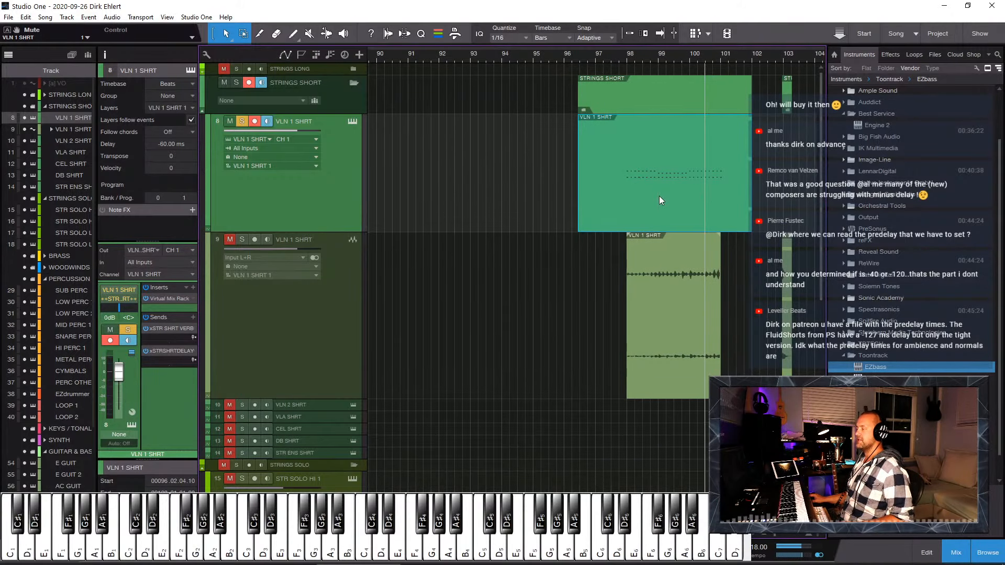
scroll(658, 195, "right", 5)
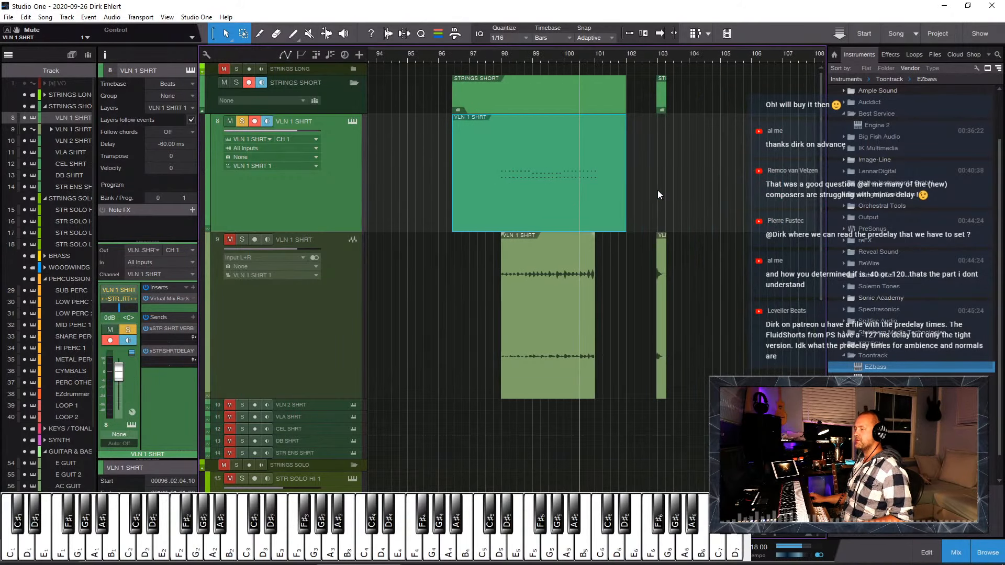
scroll(658, 195, "right", 1)
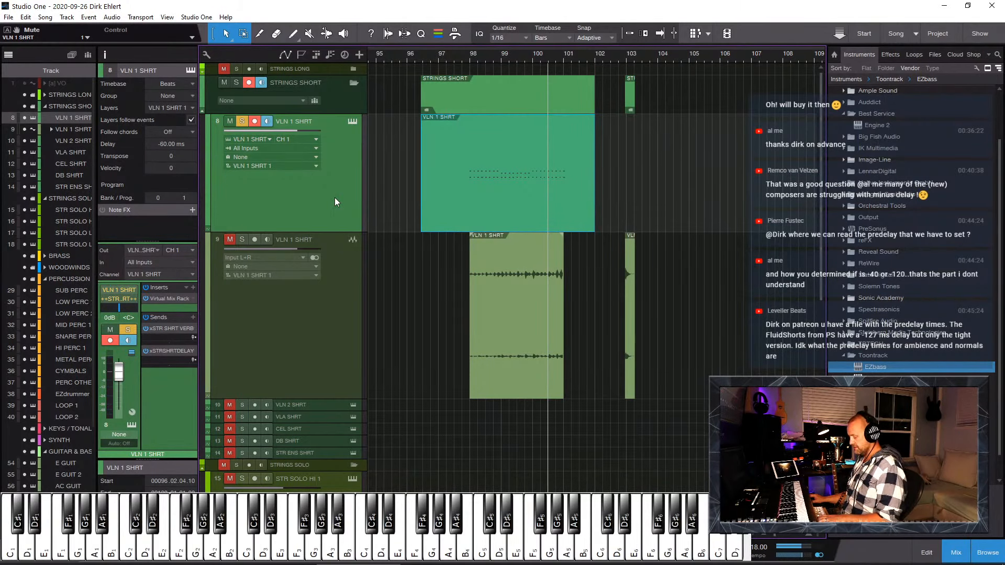
Step: Open the VLN 1 SHRT Kontakt instrument and expand the Symphobia library's instrument folders
key("F11")
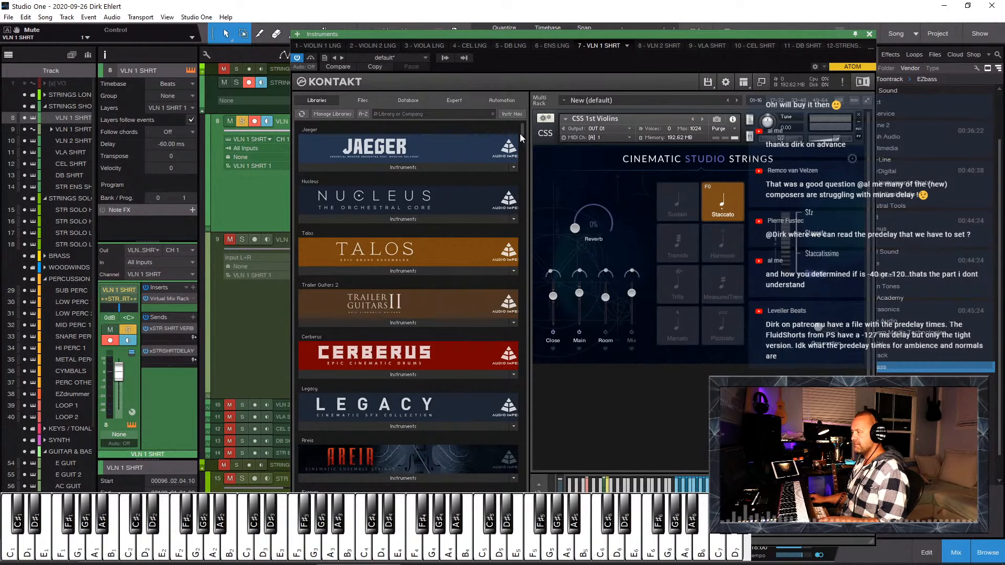
left_click_drag(519, 133, 513, 205)
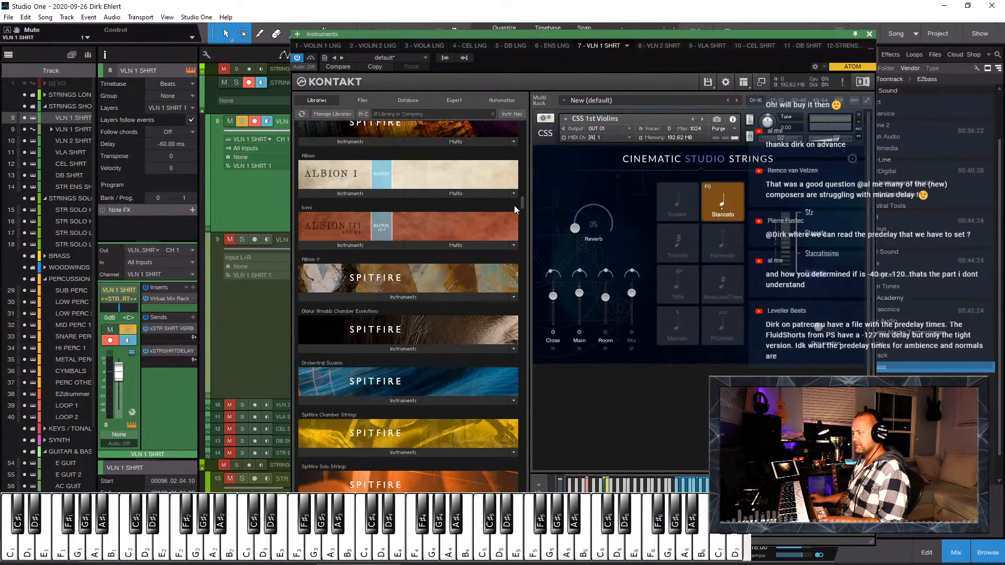
scroll(470, 213, "down", 3)
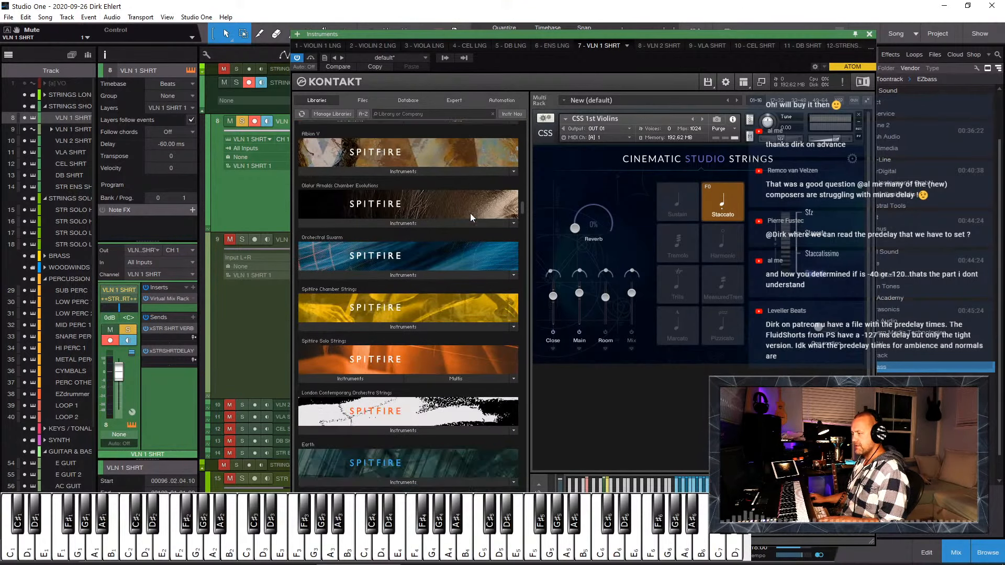
scroll(470, 214, "down", 6)
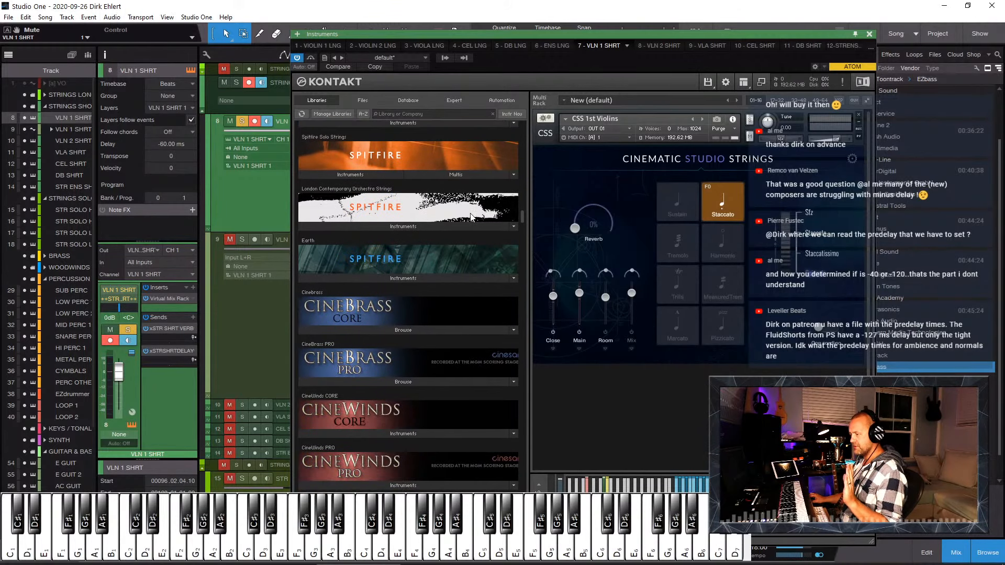
scroll(470, 215, "down", 8)
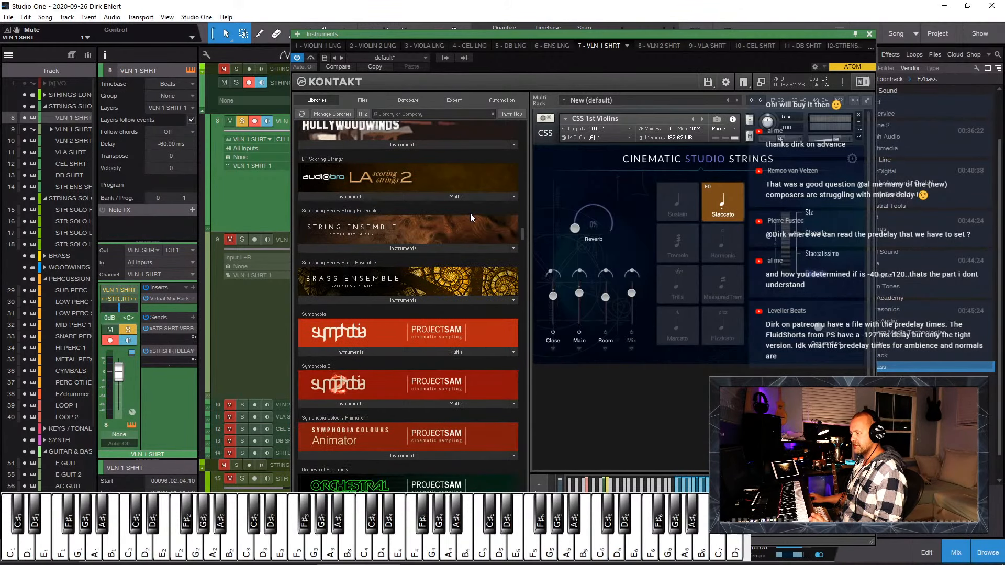
scroll(470, 215, "down", 2)
scroll(470, 217, "down", 1)
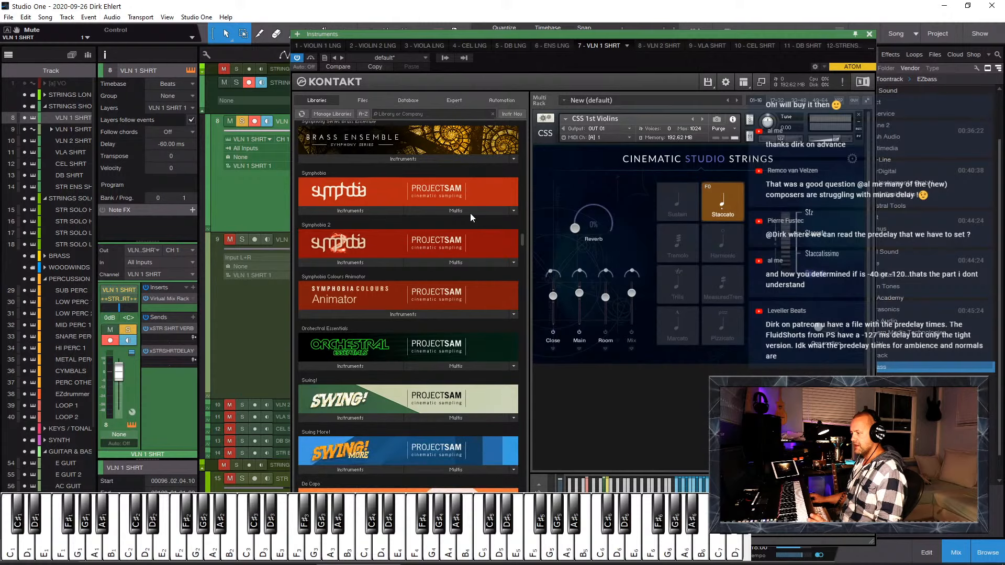
left_click(360, 210)
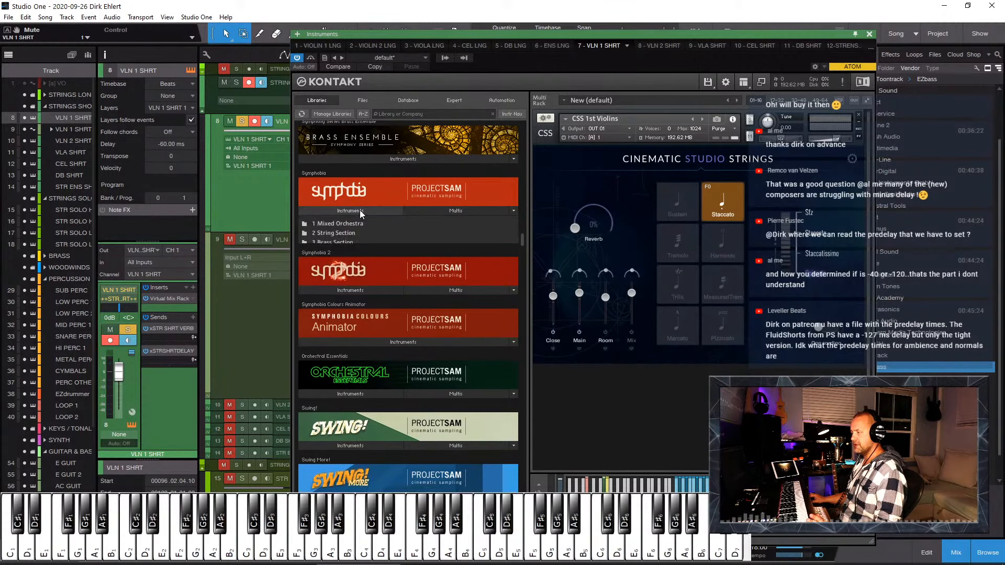
Step: Load 1 String Ensemble Mixed.nki from Symphobia's 2 String Section folder in place of the CSS 1st Violins patch
left_click(337, 234)
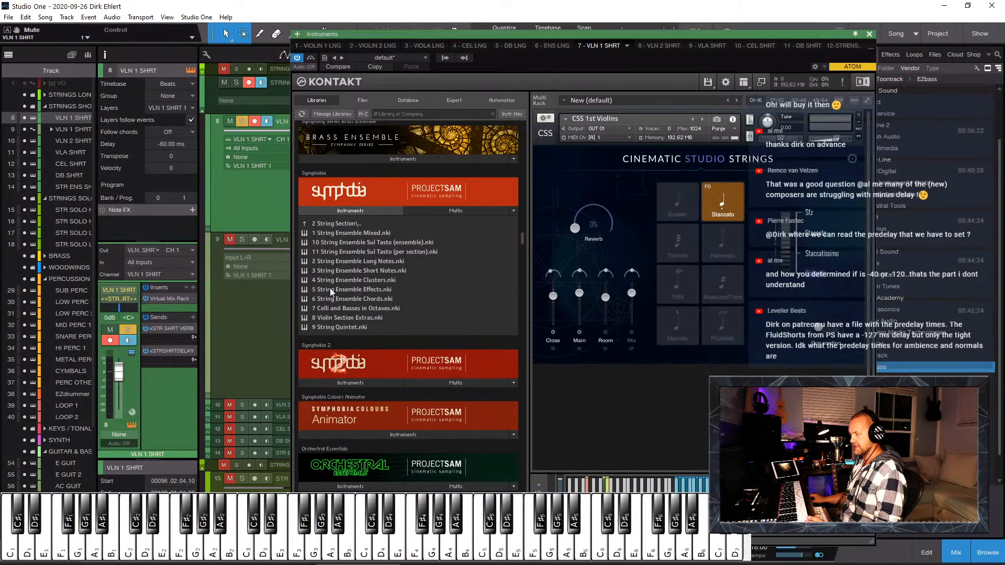
left_click(341, 223)
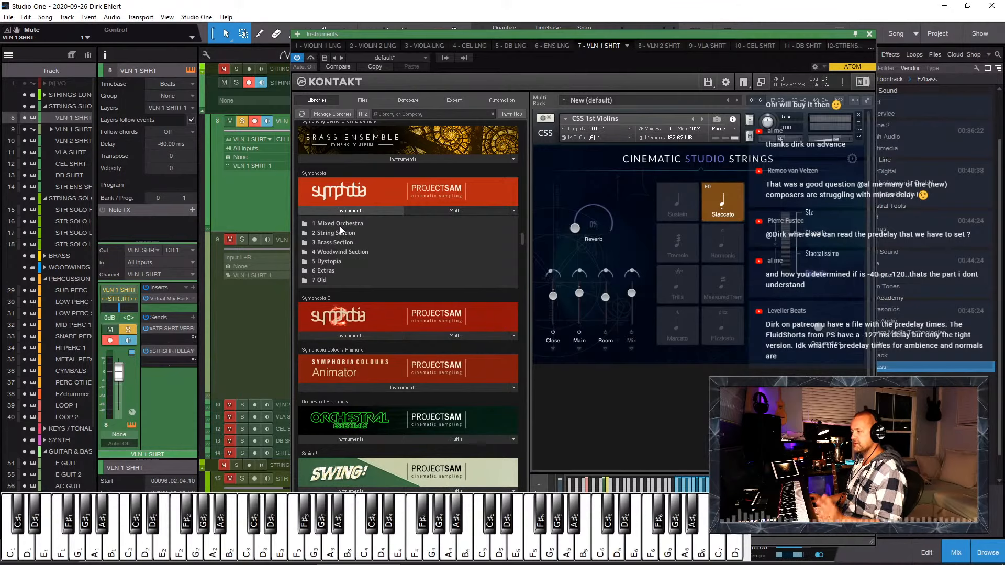
left_click(340, 234)
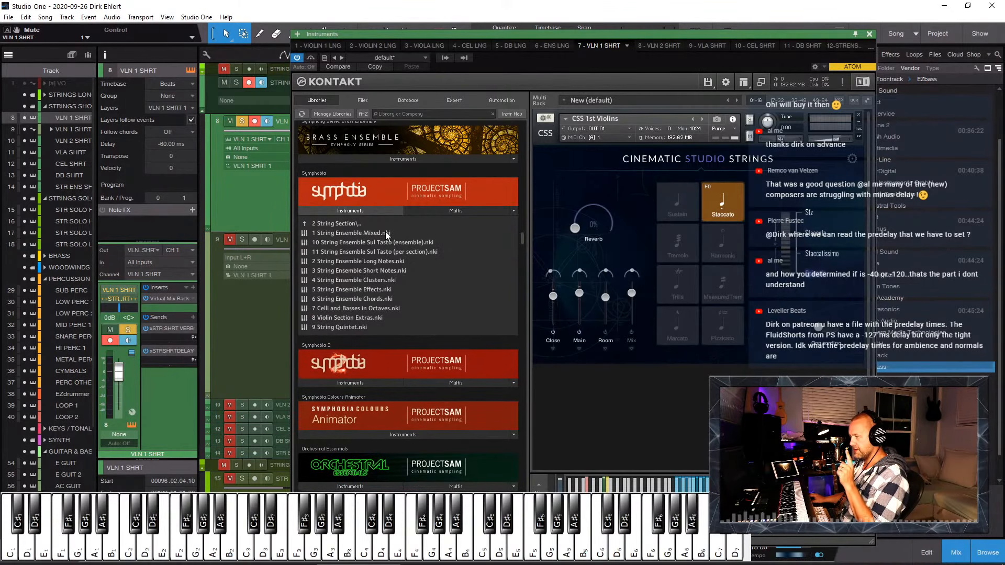
double_click(350, 233)
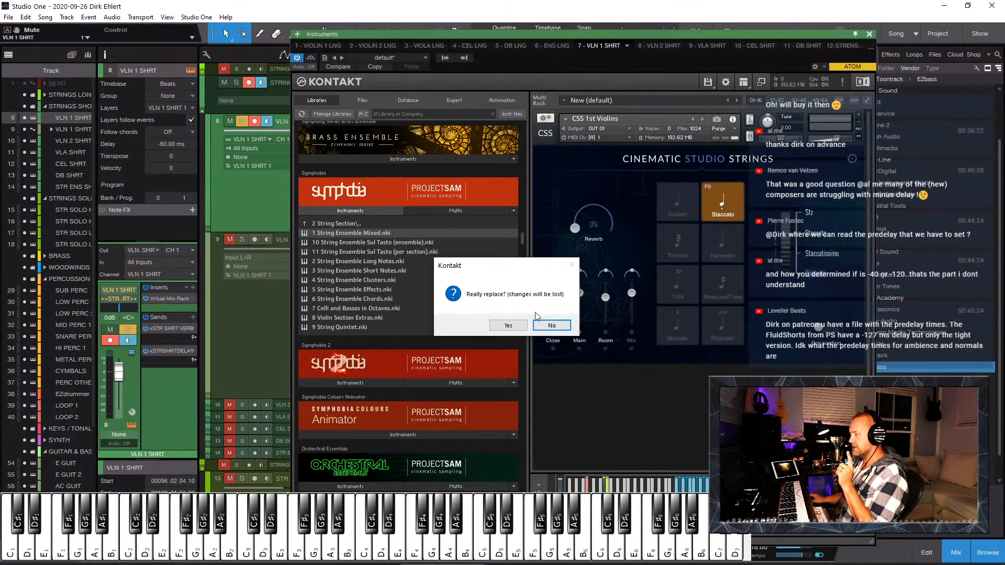
left_click(508, 325)
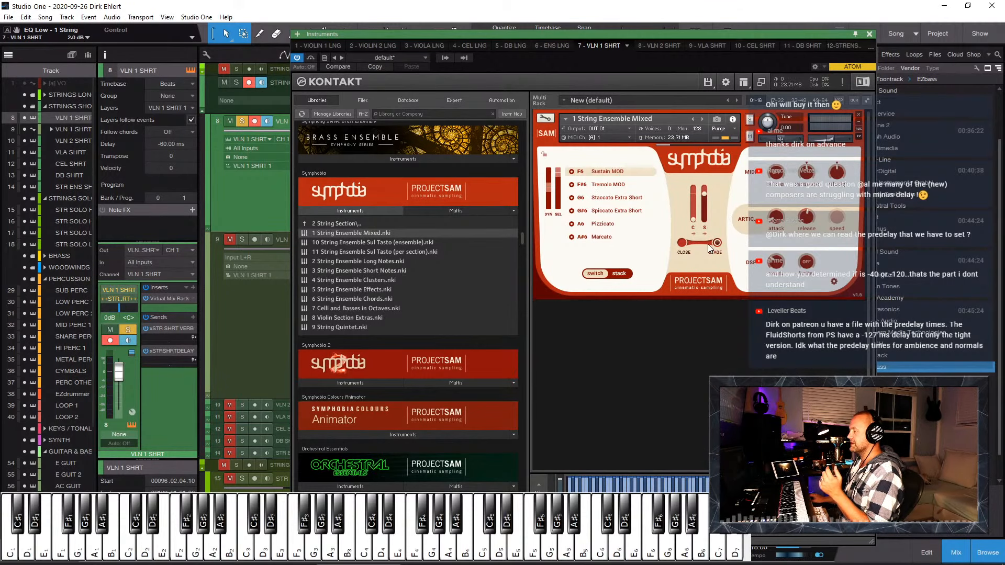
Step: Set the patch's mic blend between close and stage to 46 %, choose Staccato Extra Short, and close the instrument window
left_click_drag(717, 243, 699, 246)
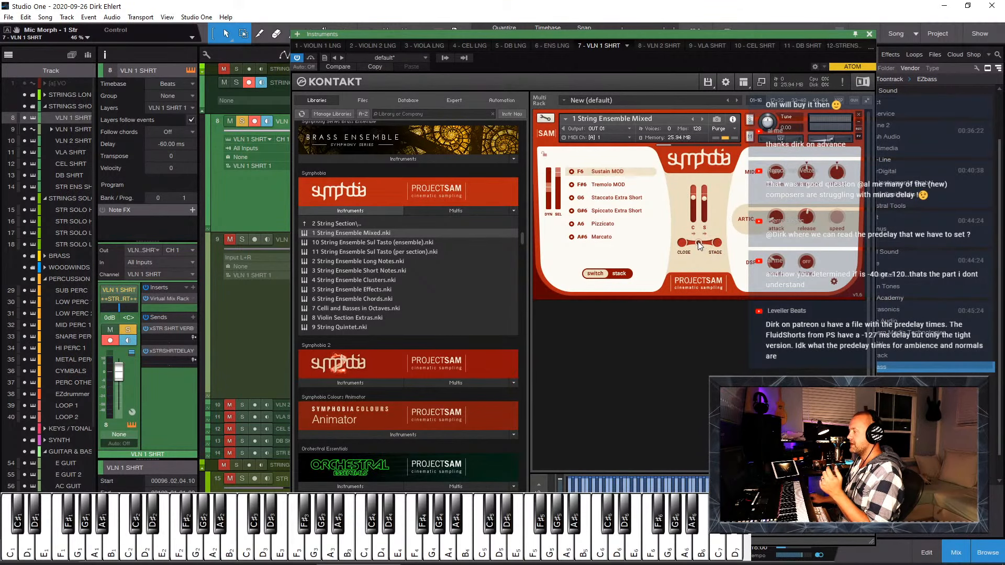
left_click(610, 202)
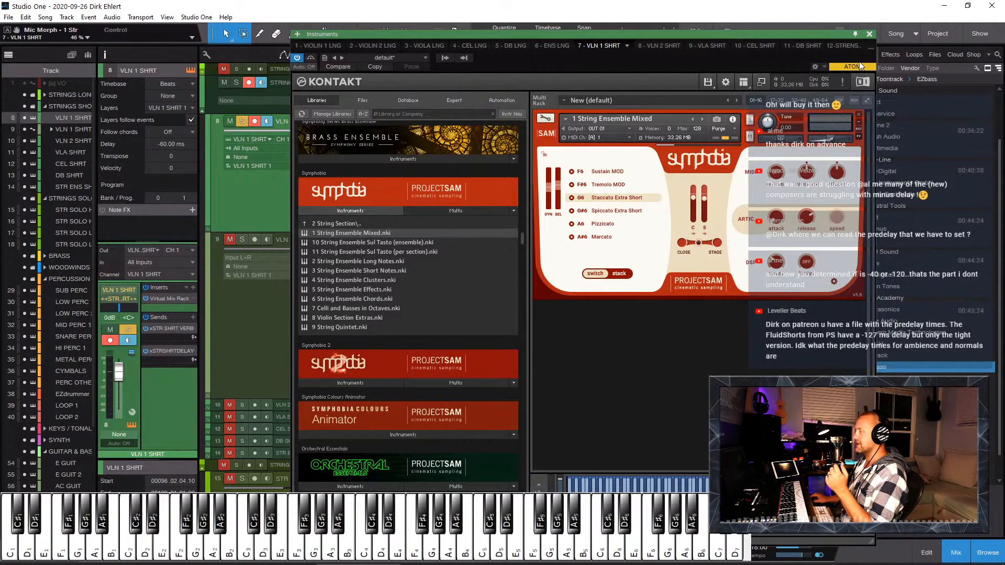
left_click(869, 34)
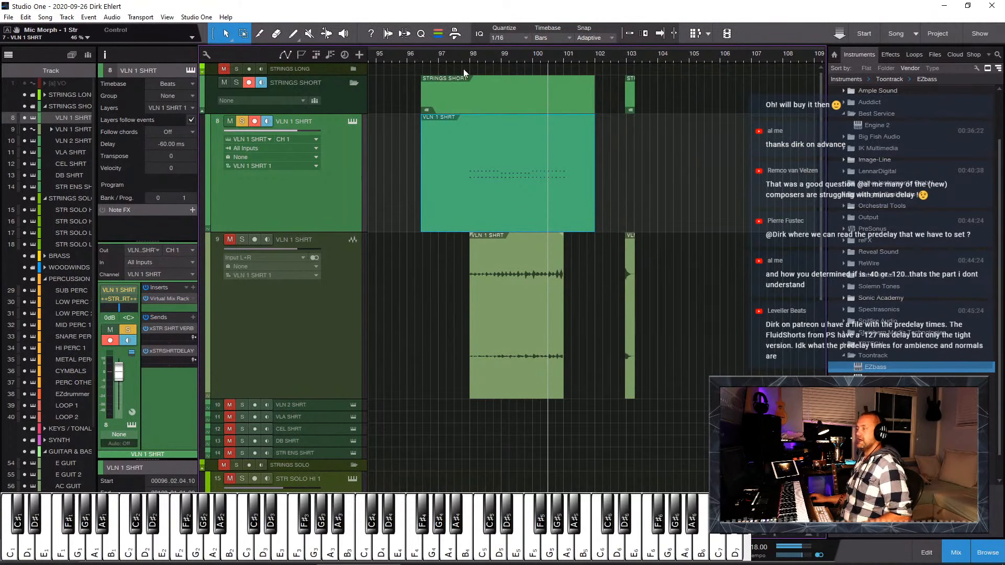
Step: Play the VLN 1 SHRT part with the Symphobia staccato patch from just before bar 97
left_click(438, 55)
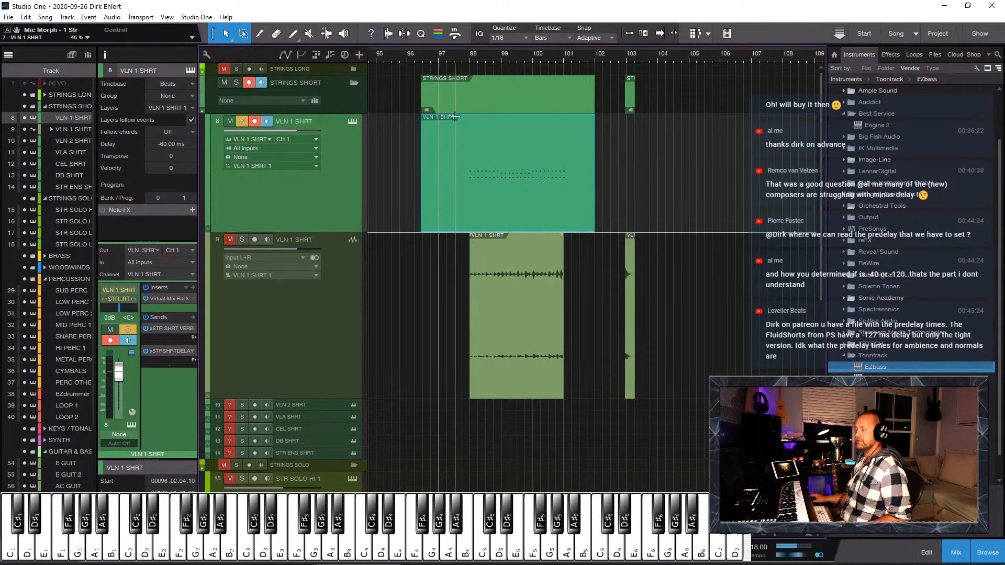
key("space")
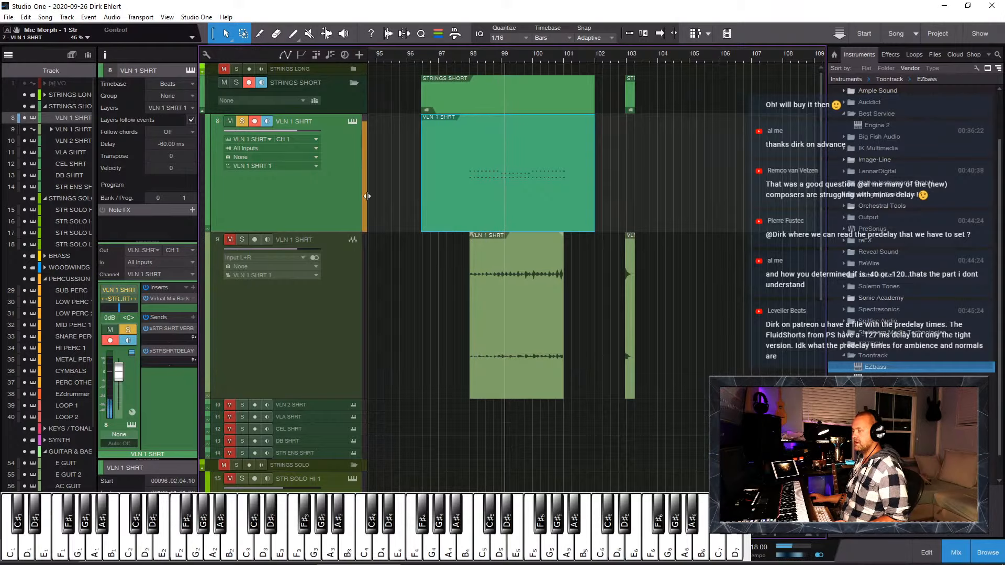
Step: Set the VLN 1 SHRT track's delay to 0 ms and place the playhead midway through bar 97
left_click(172, 143)
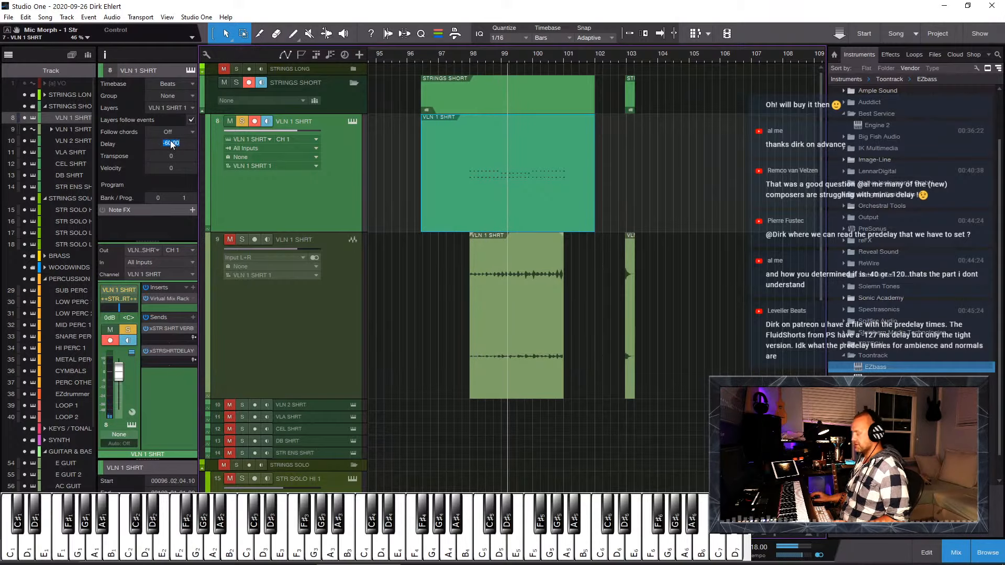
type("0")
key("Return")
key("e")
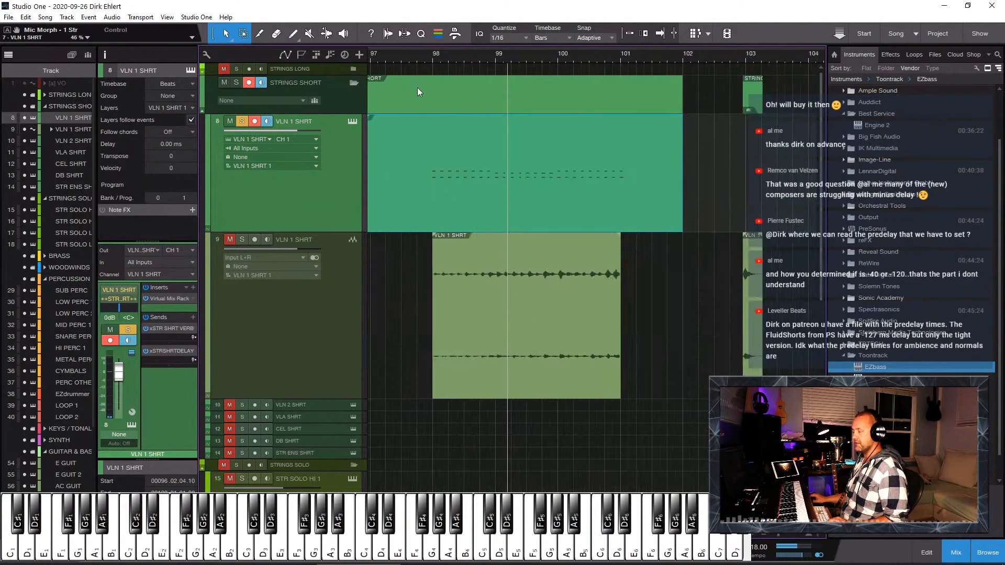
key("w")
left_click(453, 59)
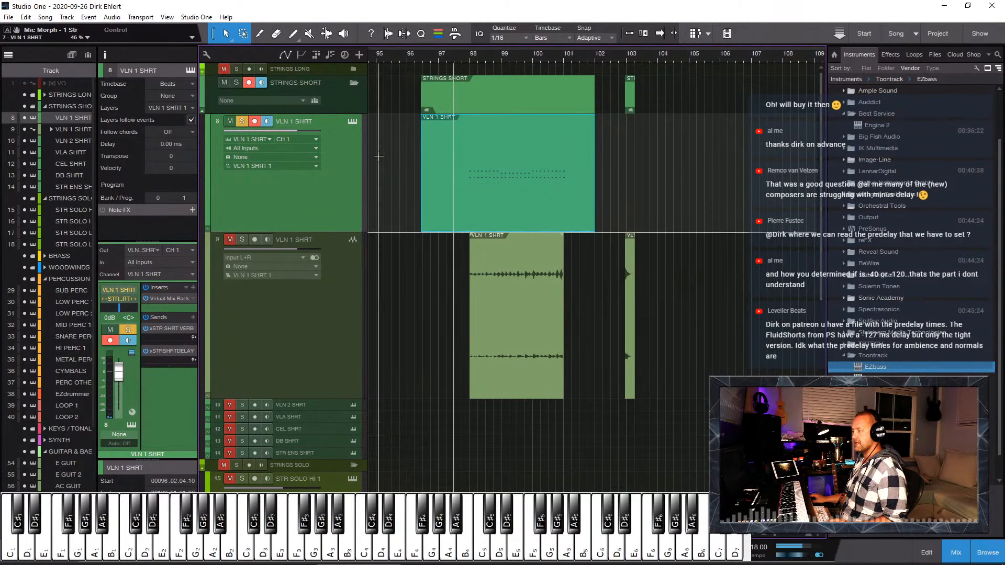
double_click(520, 178)
key("F2")
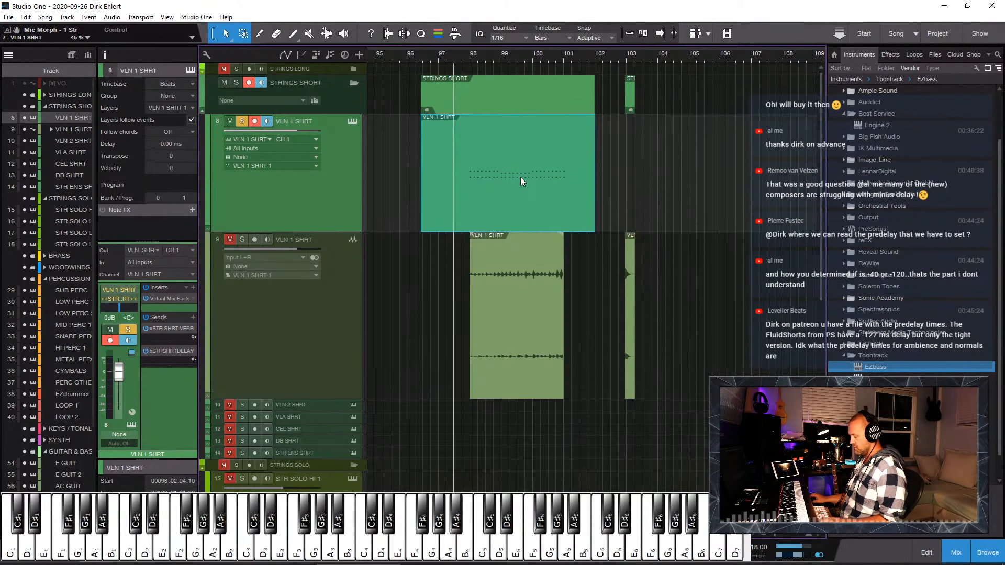
Step: Unload every articulation except Staccato Extra Short from the 1 String Ensemble Mixed patch and close the instrument window
key("F11")
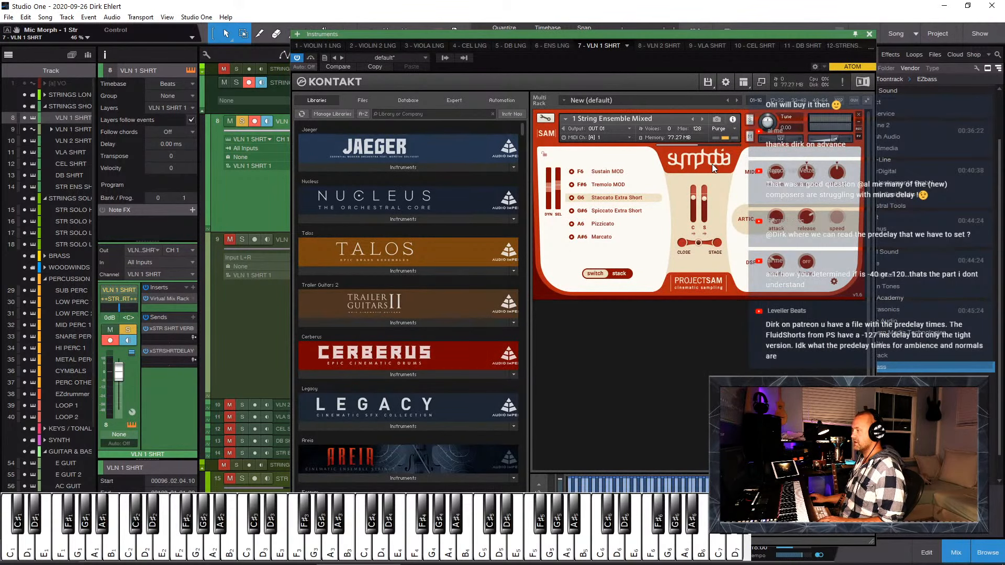
left_click(572, 185)
left_click(571, 172)
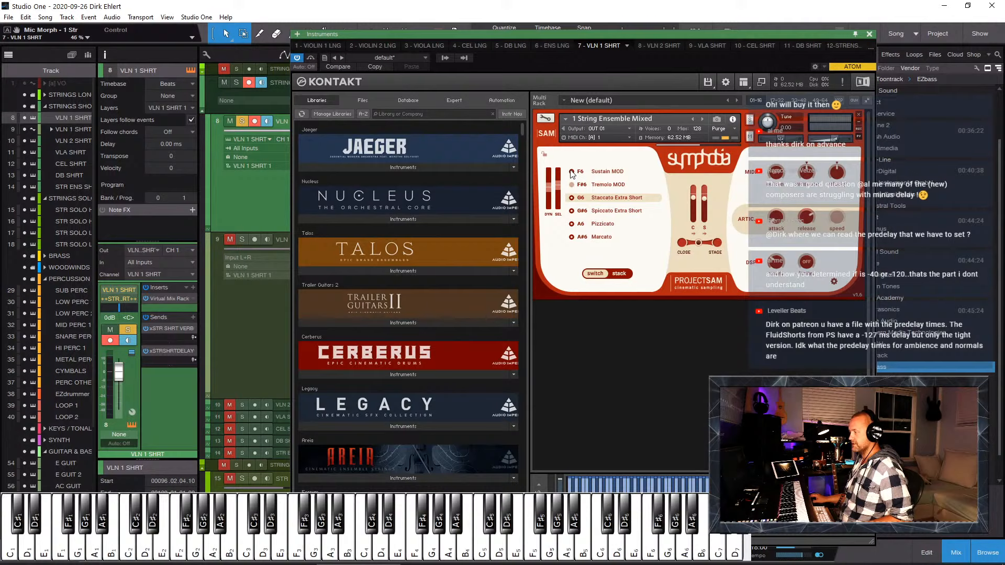
left_click(572, 211)
left_click(572, 224)
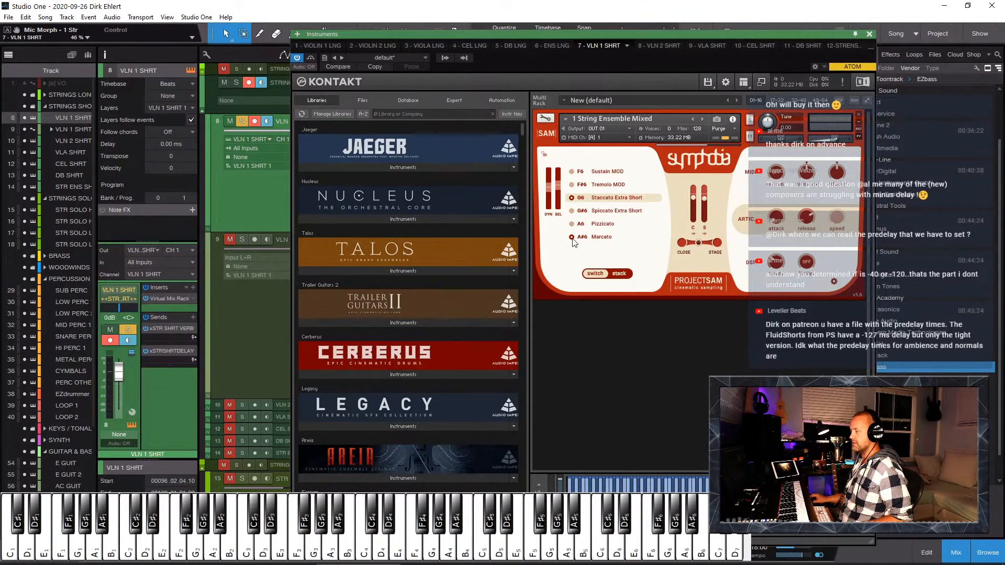
left_click(571, 237)
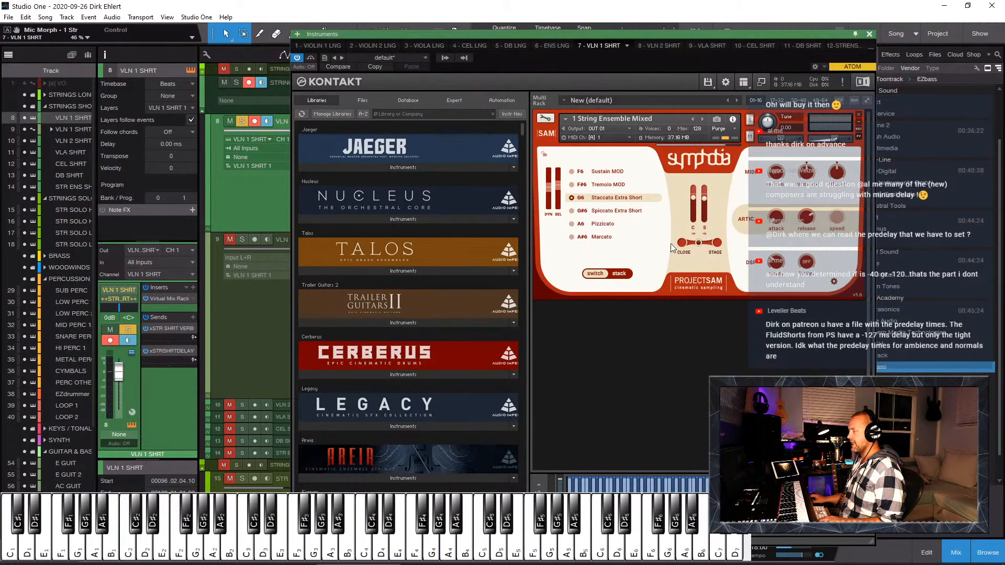
key("Escape")
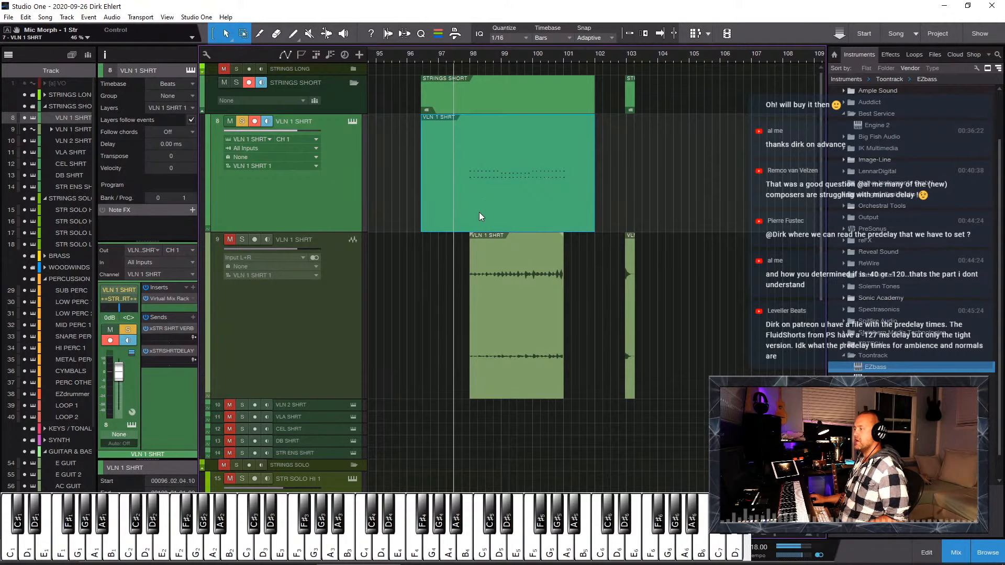
Step: Delete the VLN 1 SHRT audio event spanning bars 98 to 101 and reselect the VLN 1 SHRT instrument track
key("space")
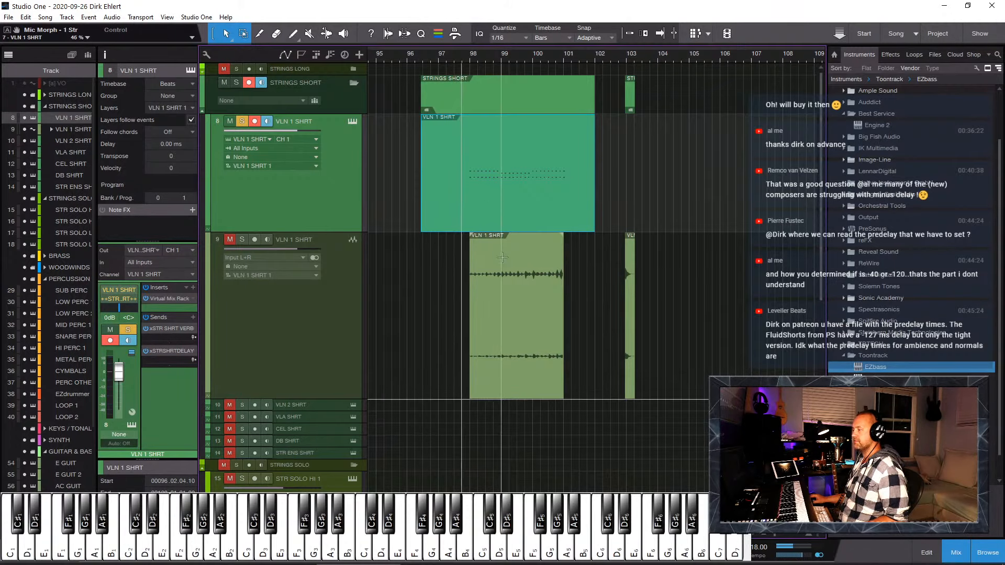
key("space")
left_click(505, 334)
key("Delete")
left_click_drag(671, 325, 502, 343)
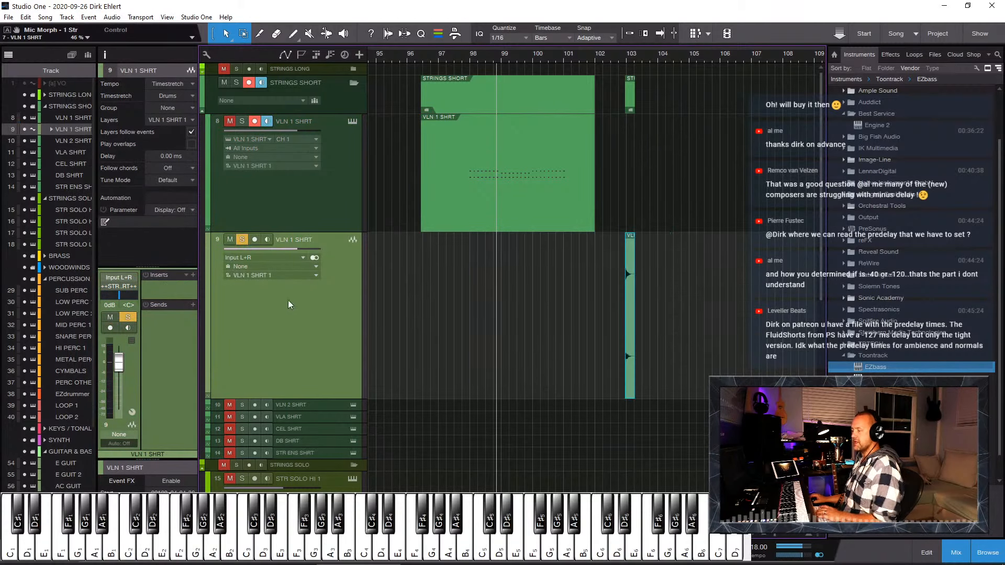
left_click(286, 203)
Step: Play the VLN 1 SHRT part with the Symphobia staccato patch from midway through bar 97
left_click(459, 60)
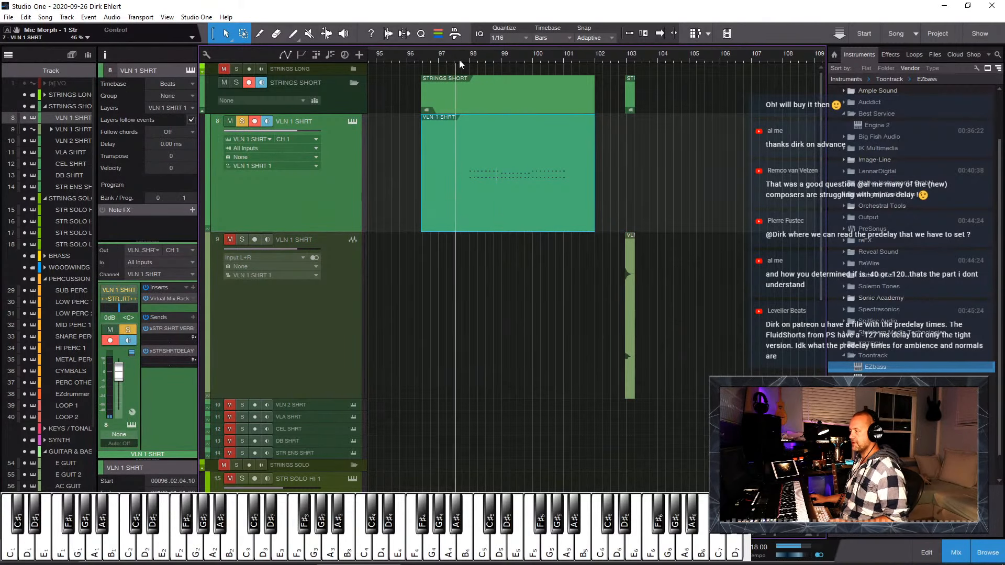
key("e")
key("e")
key("space")
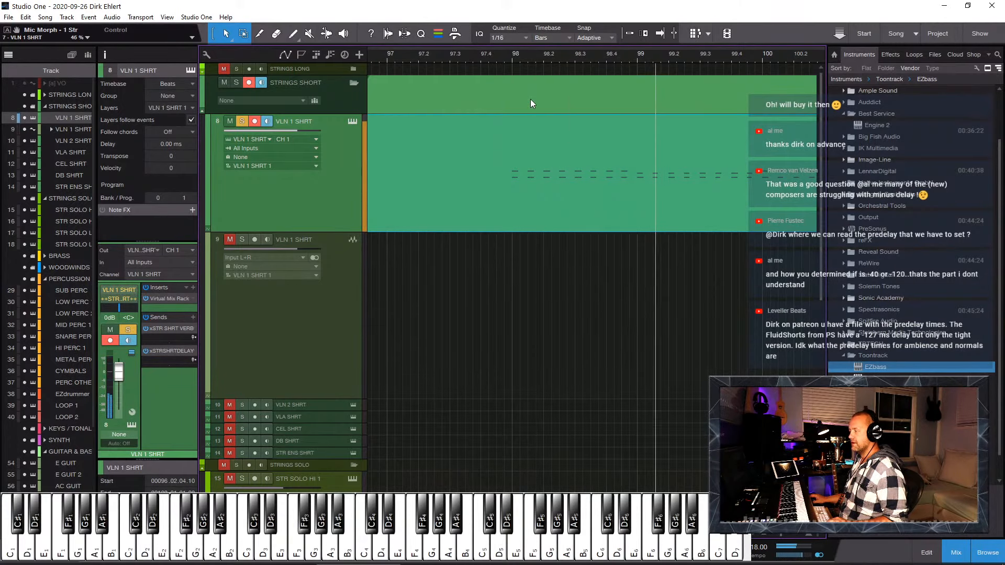
left_click(538, 132)
key("w")
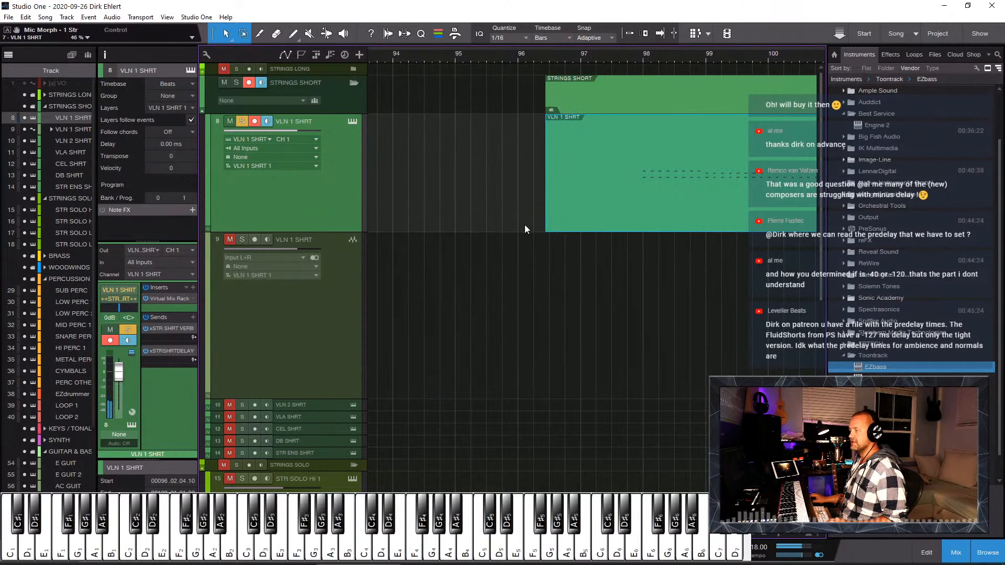
key("w")
key("e")
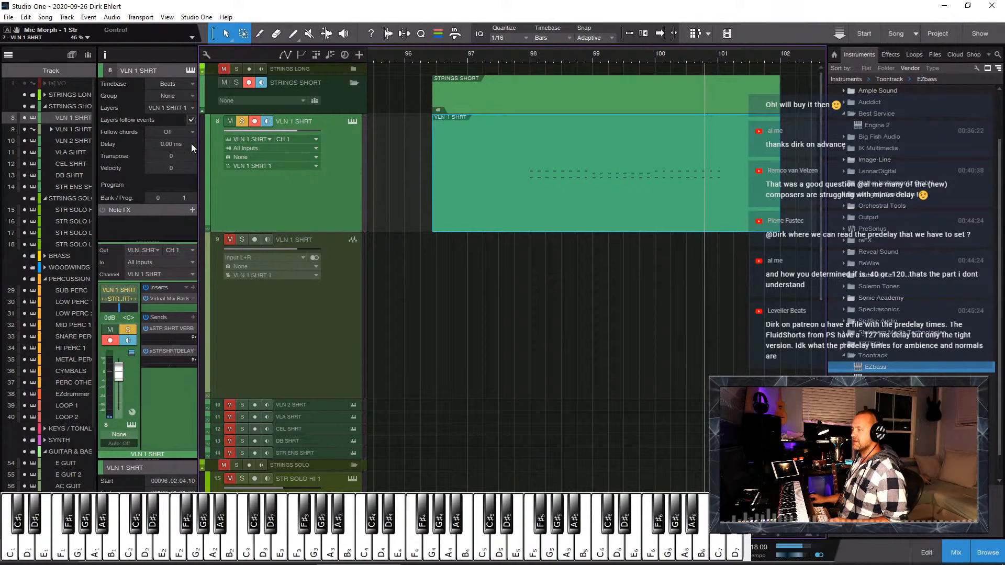
Step: Set the VLN 1 SHRT track's delay to -100 ms and play the part from its start
double_click(171, 143)
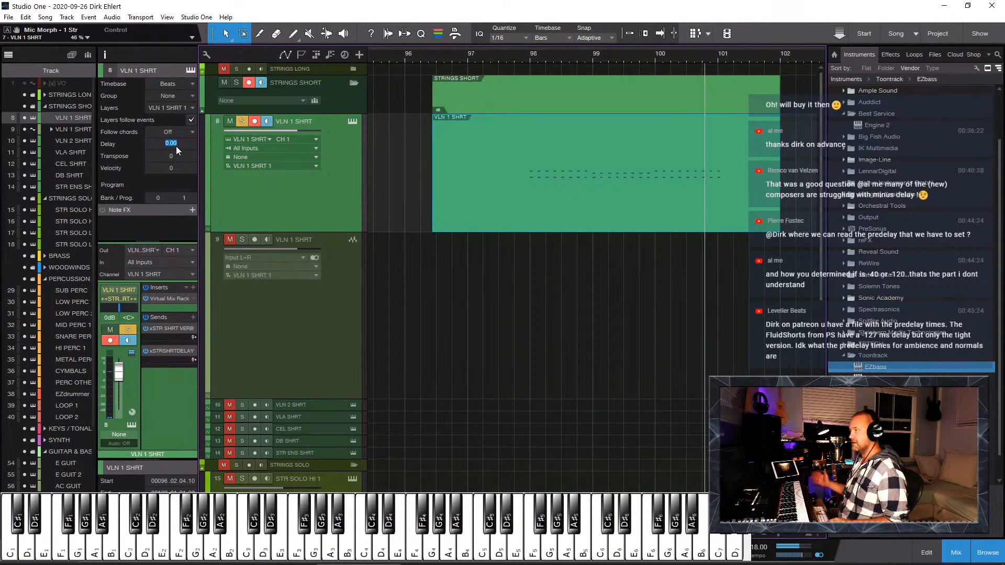
type("100")
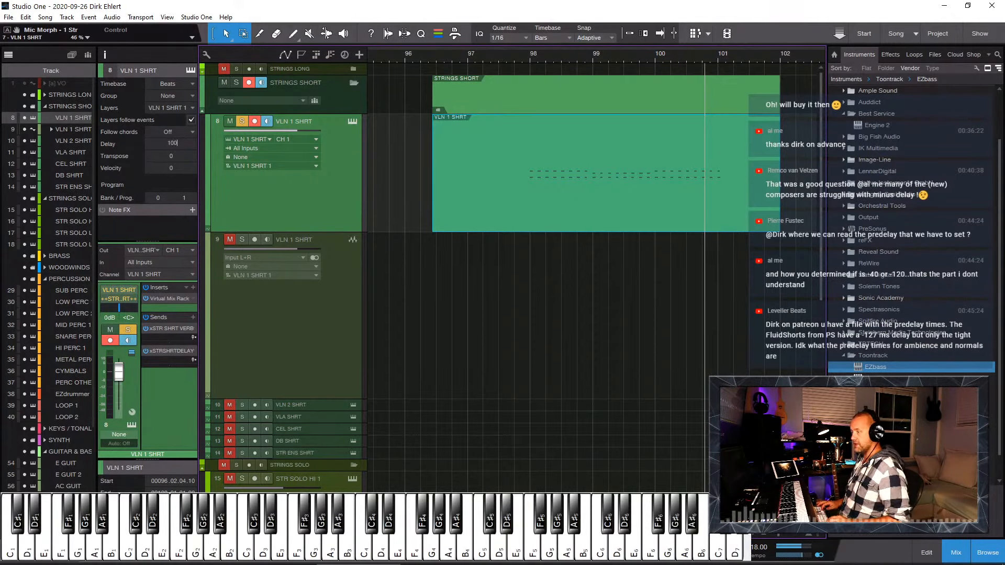
key("Return")
left_click(435, 62)
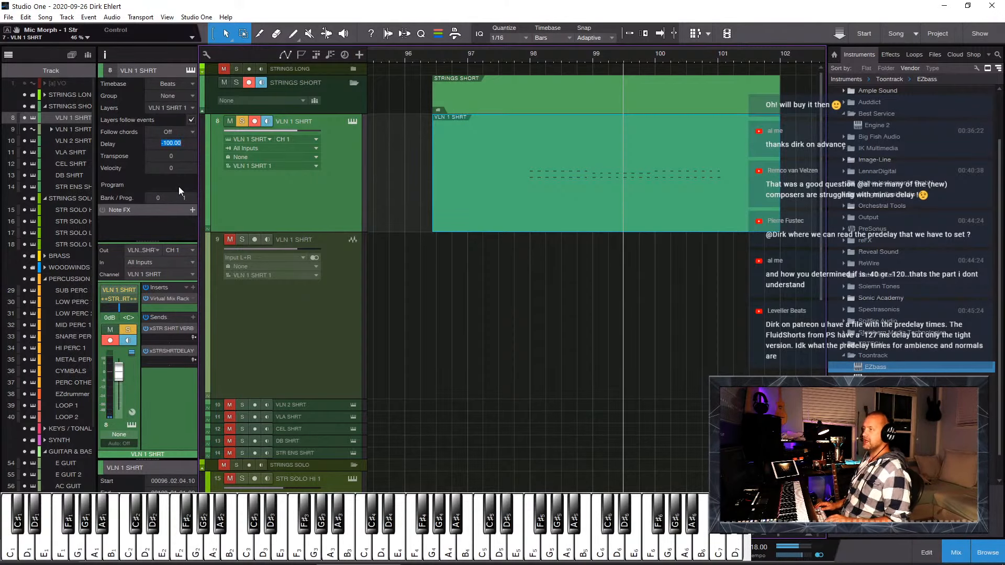
Step: Set the VLN 1 SHRT track's delay to -20 ms and play the part from around bar 97
type("-200")
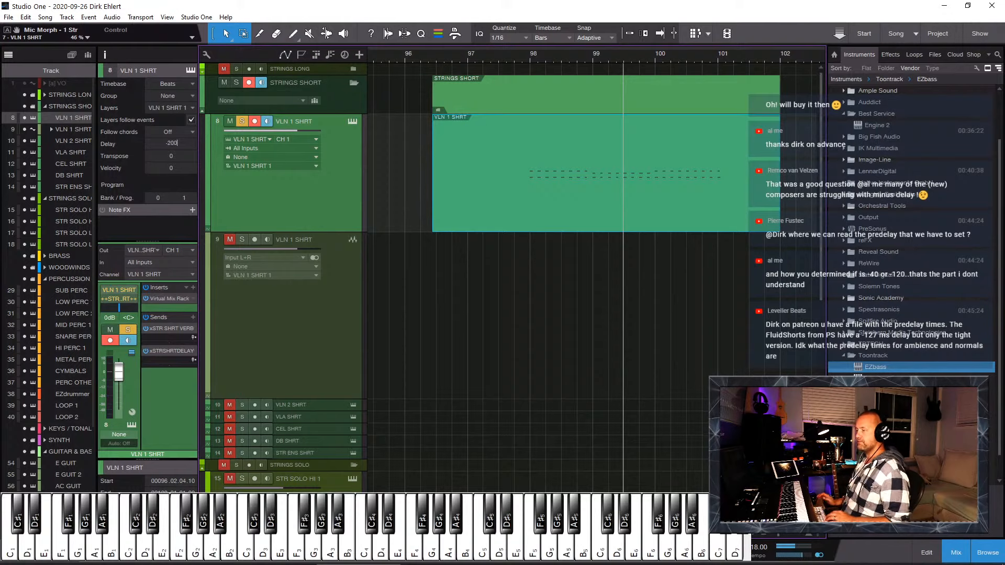
key("Return")
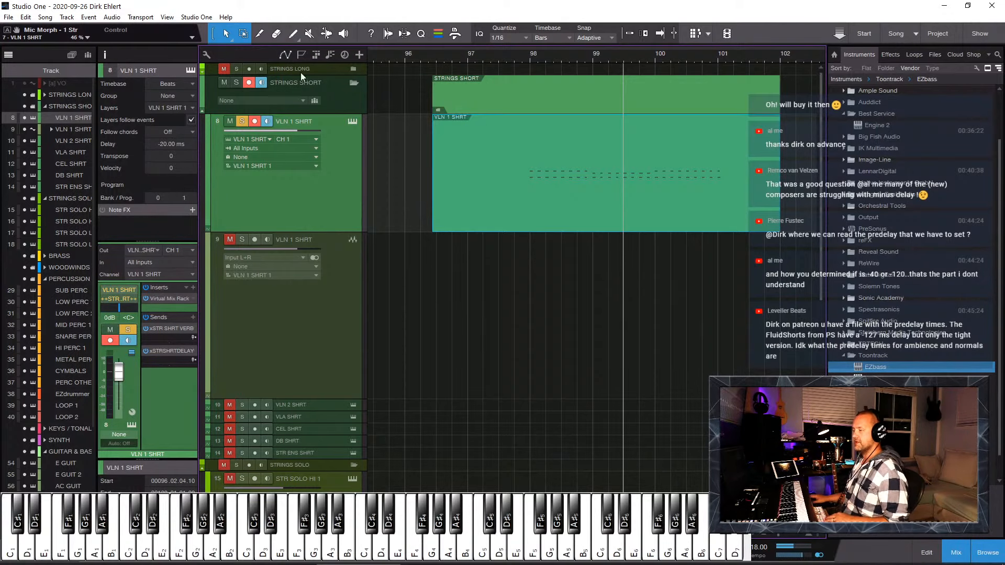
left_click(468, 55)
key("space")
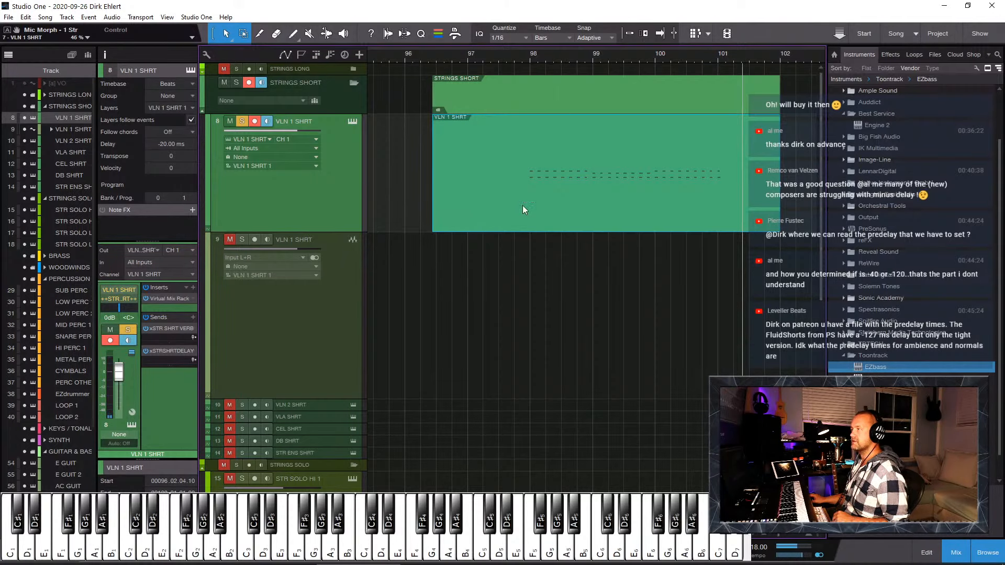
left_click(497, 62)
key("space")
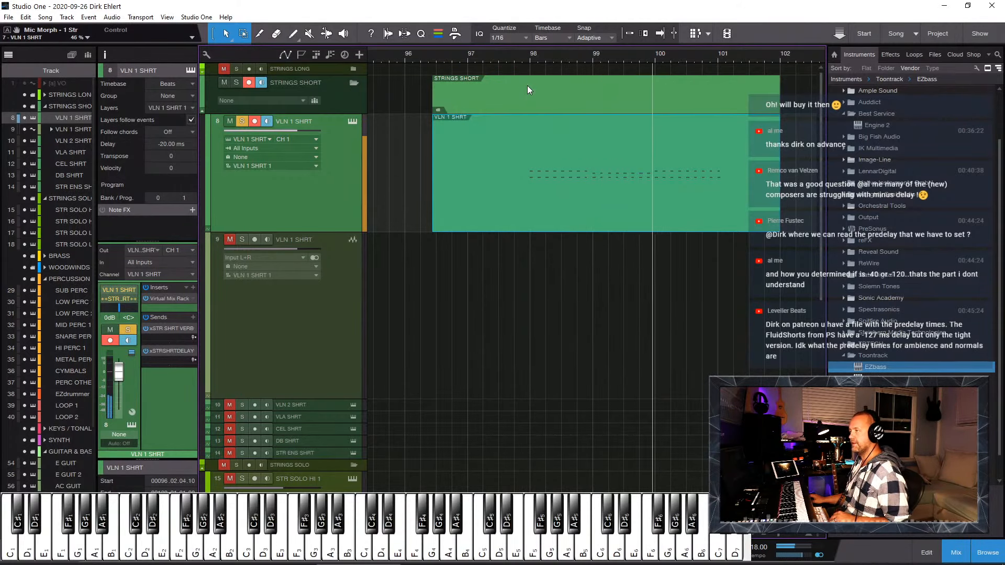
Step: Unsolo the VLN 1 SHRT track, then search Kontakt's libraries for "met" and browse the instruments of Metropolis Ark 1
left_click(242, 120)
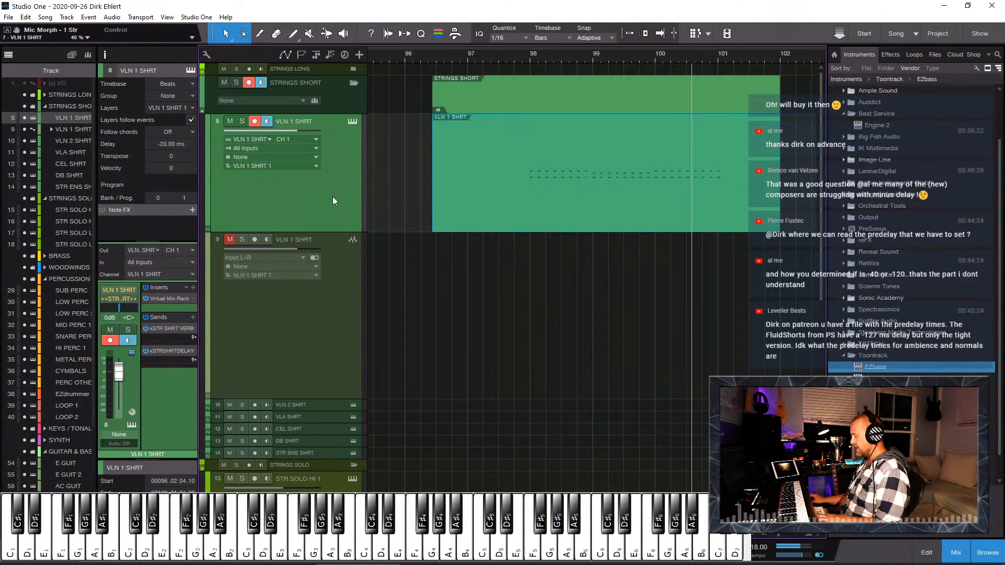
key("F11")
left_click(423, 116)
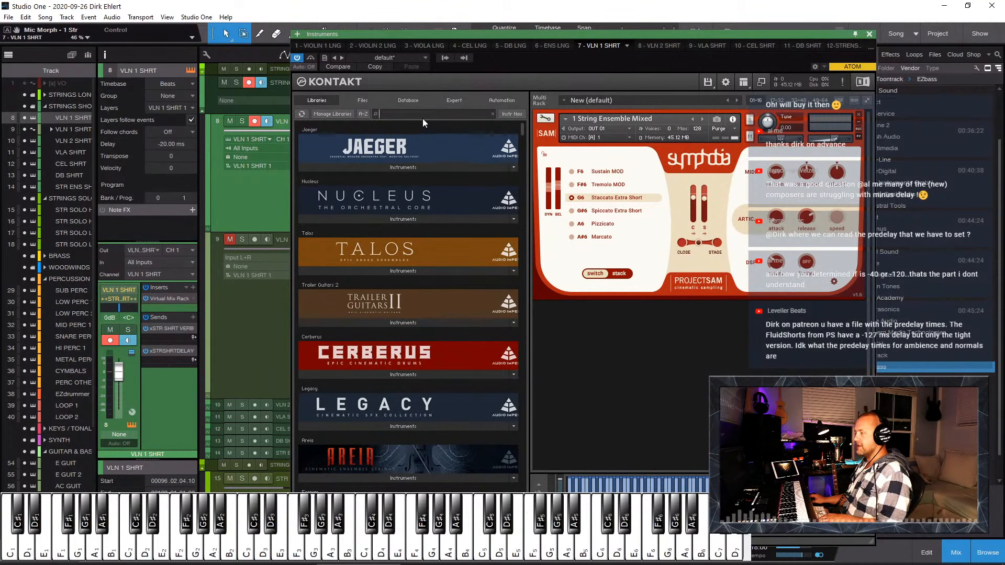
type("met")
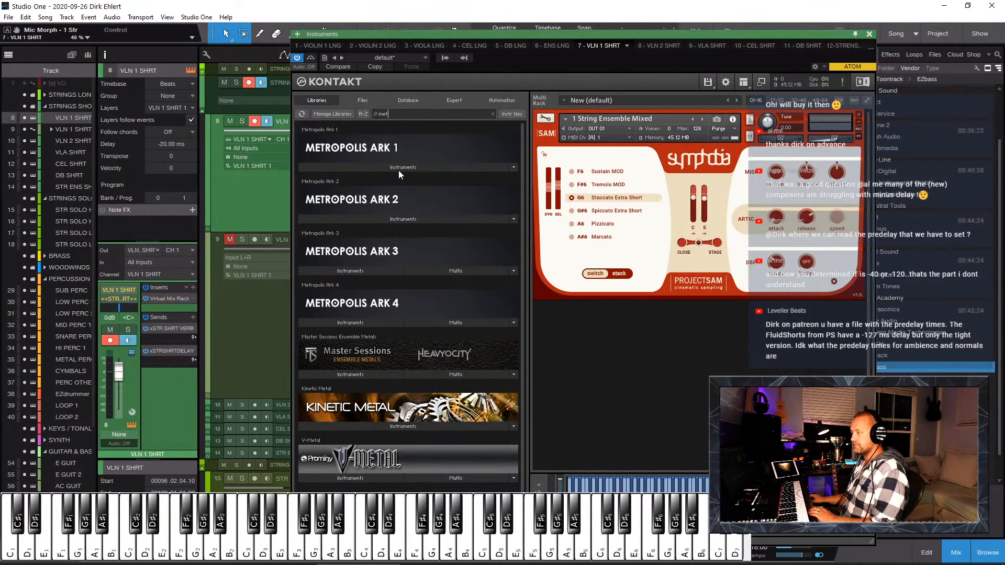
left_click(363, 167)
left_click(359, 179)
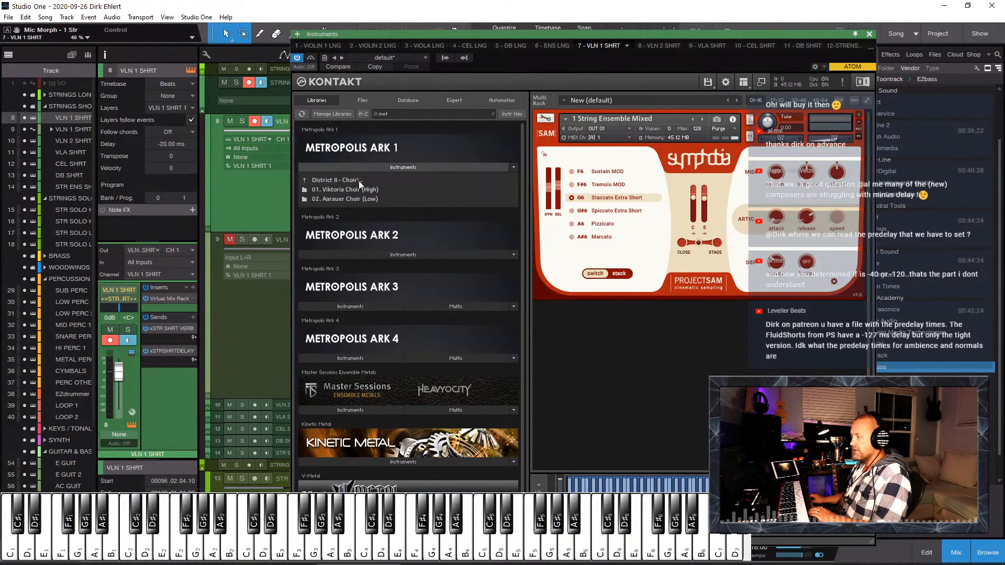
left_click(359, 180)
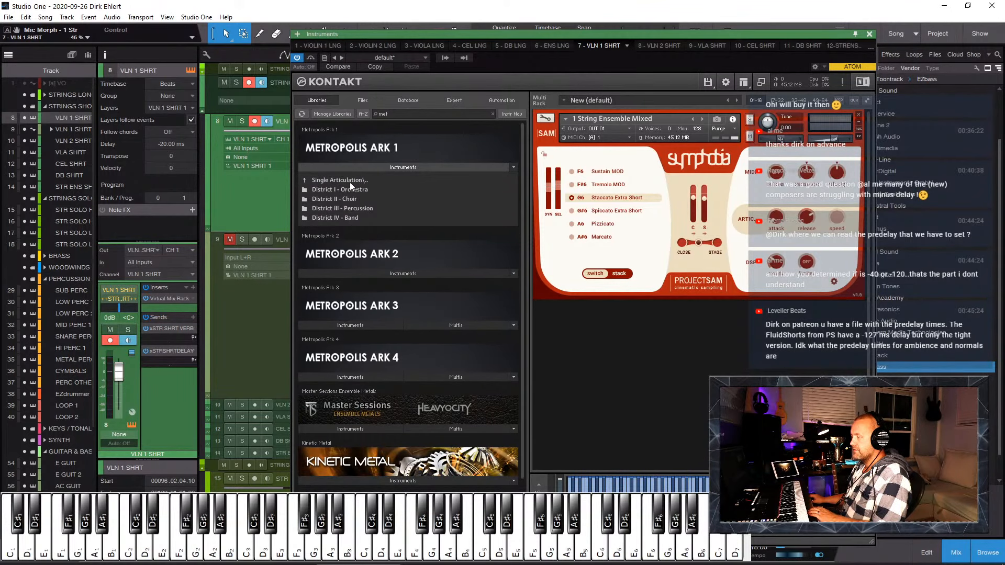
Step: Load 05. Strings High Spiccato 8va.nki from Single Articulation, District I - Orchestra, 01. Finckenstein Strings (High), and close the instrument window
left_click(349, 181)
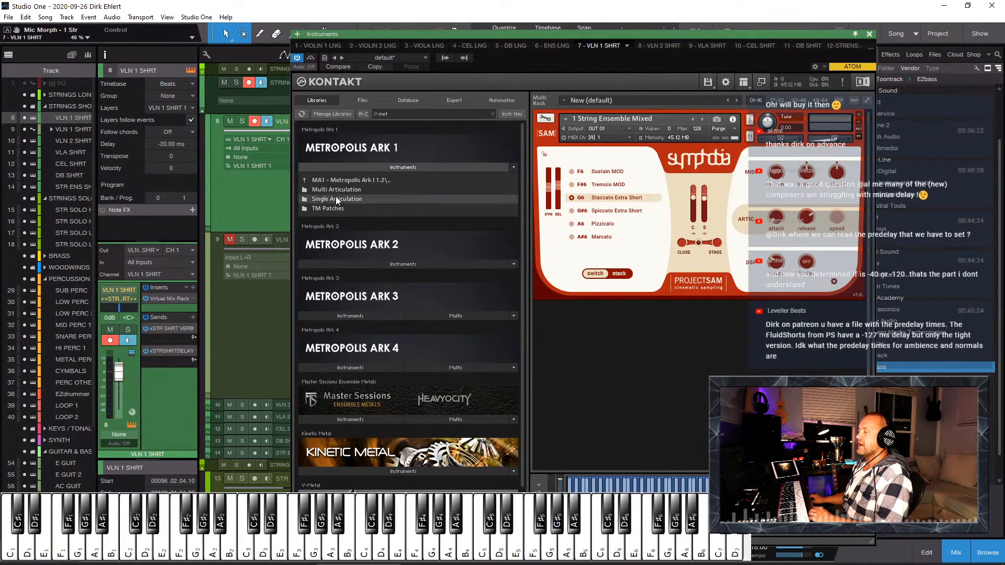
left_click(335, 199)
left_click(358, 190)
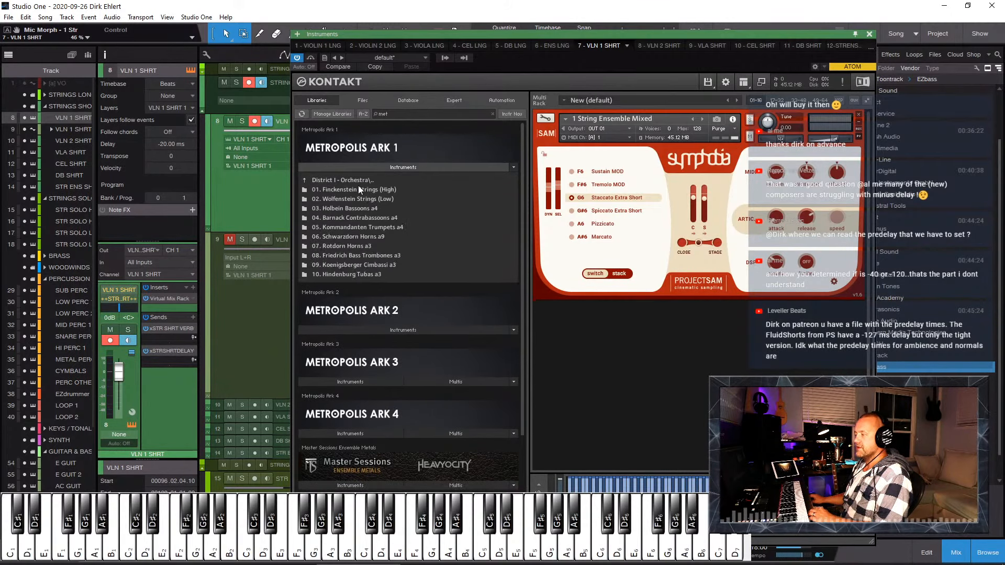
left_click(350, 180)
left_click(363, 189)
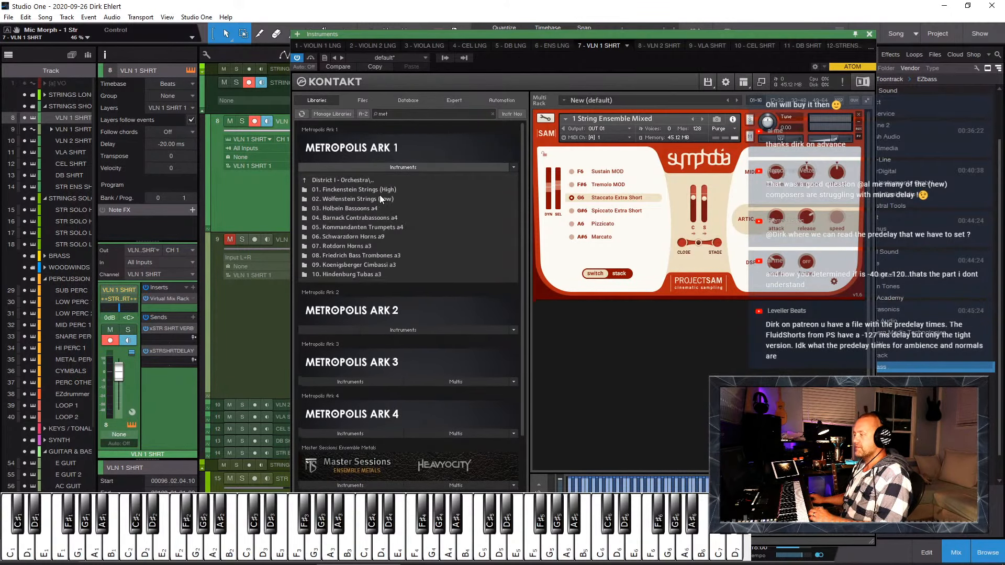
left_click(371, 190)
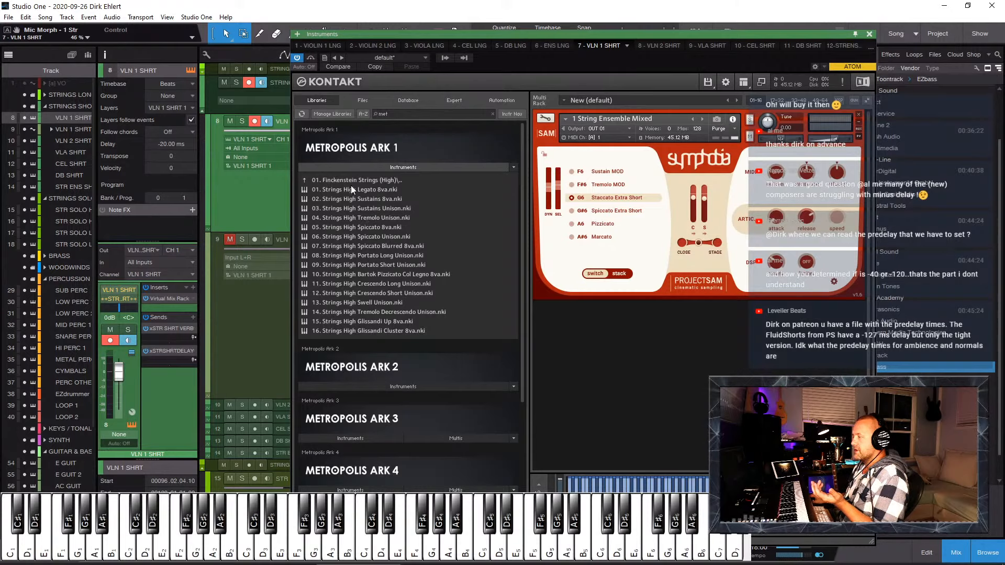
double_click(361, 228)
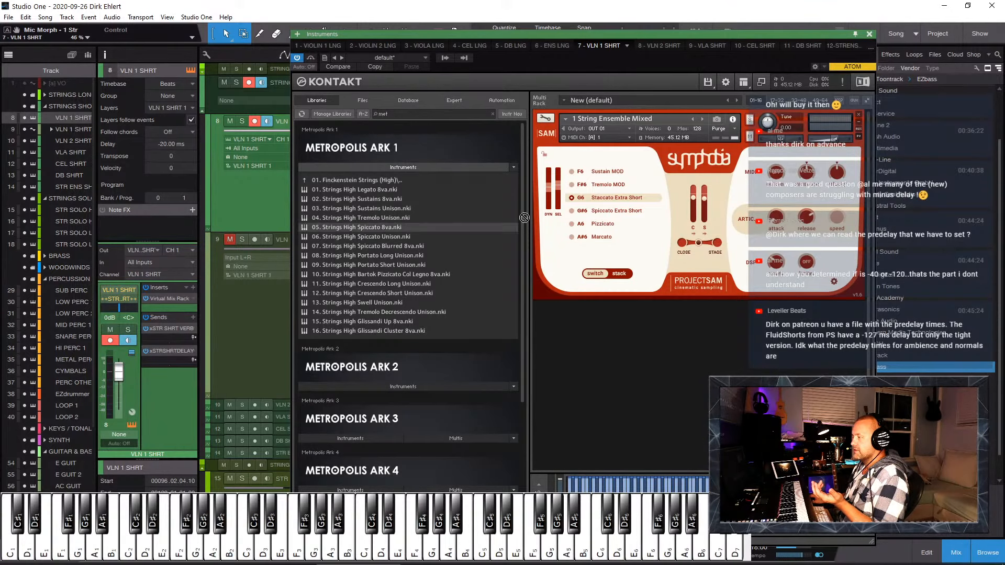
left_click(508, 325)
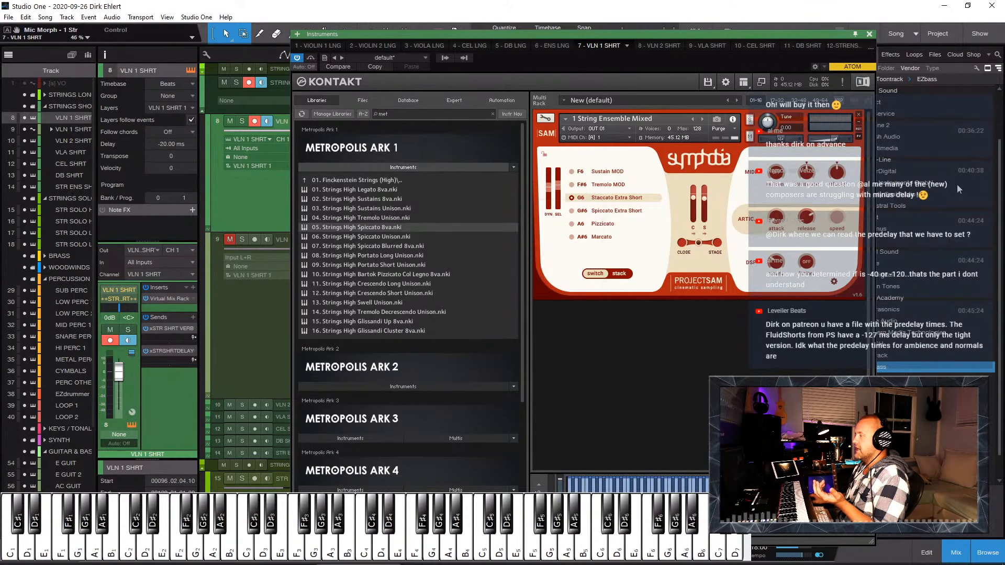
left_click(869, 34)
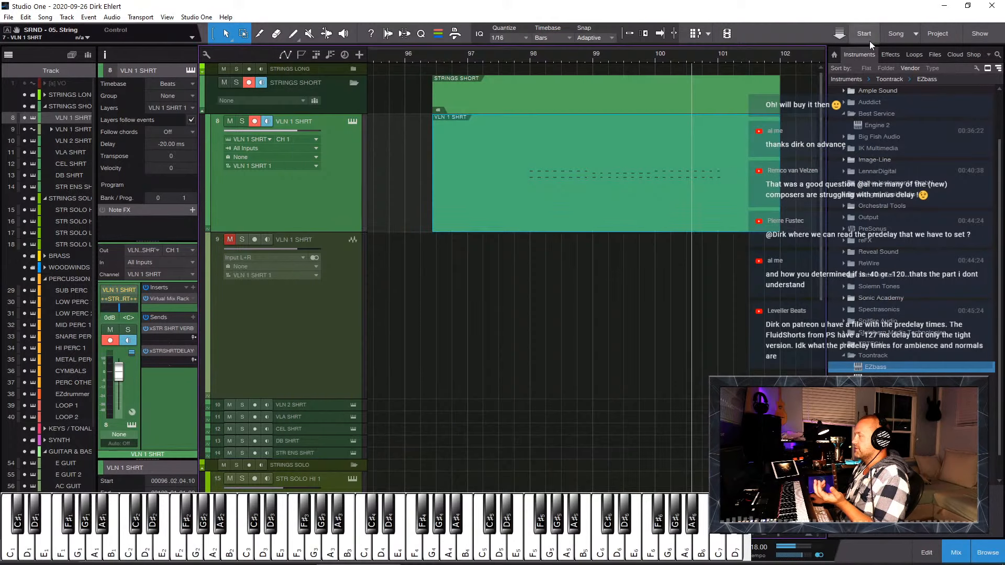
Step: Open the VLN 1 SHRT part for note editing and reset the track's delay to 0 ms
double_click(537, 205)
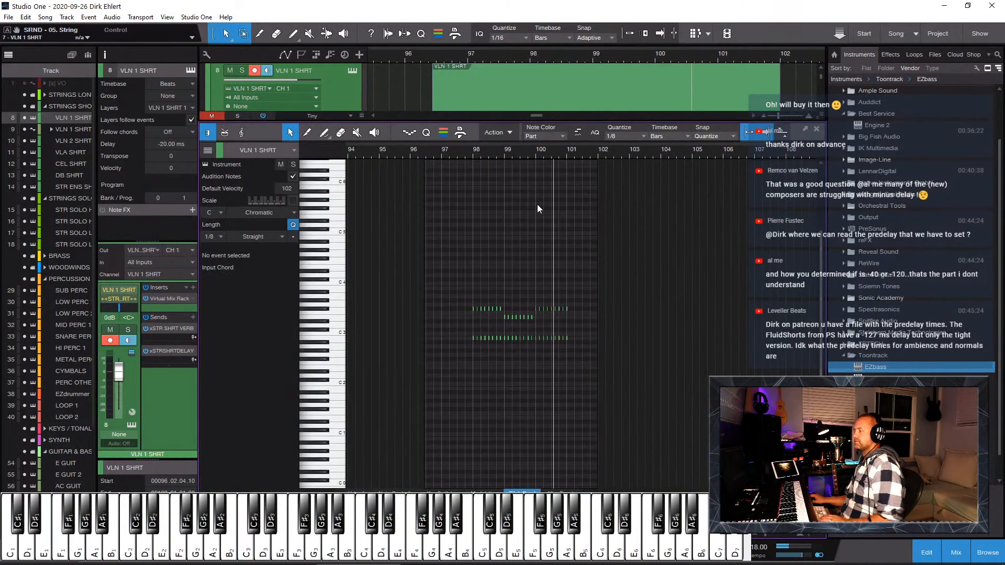
left_click(454, 153)
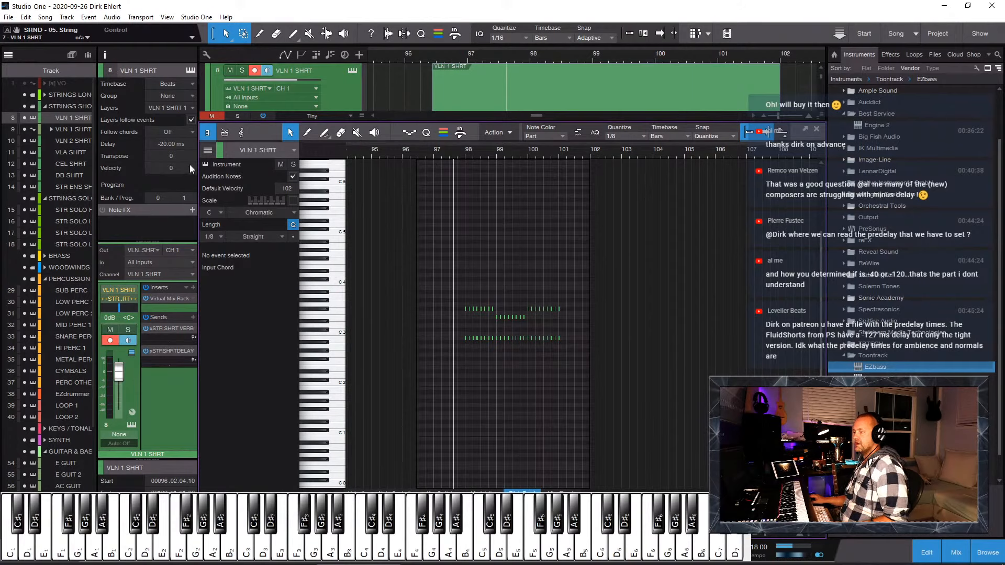
double_click(165, 143)
Step: Play the VLN 1 SHRT part with the Metropolis Ark 1 spiccato patch while viewing its notes up close
key("space")
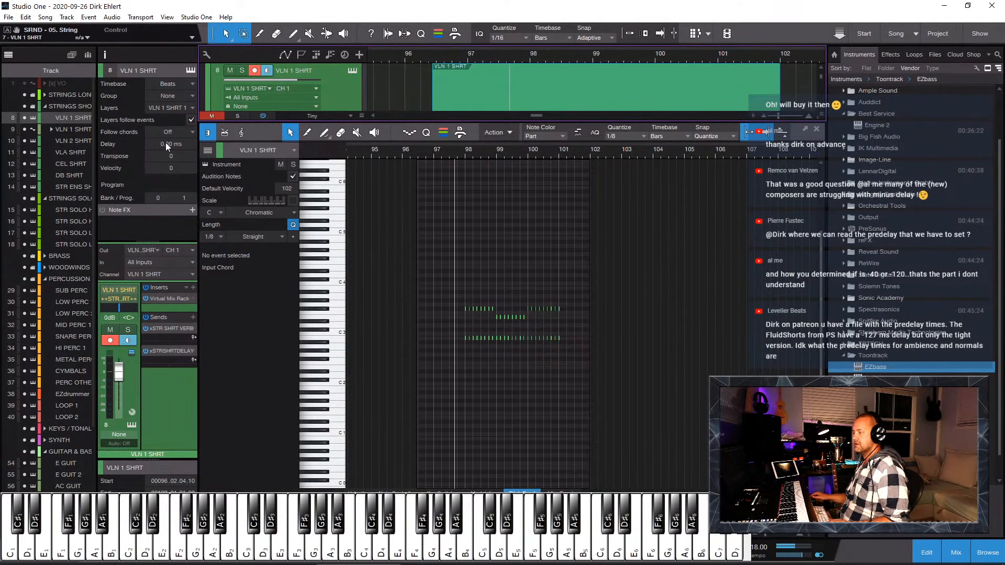
key("e")
key("e")
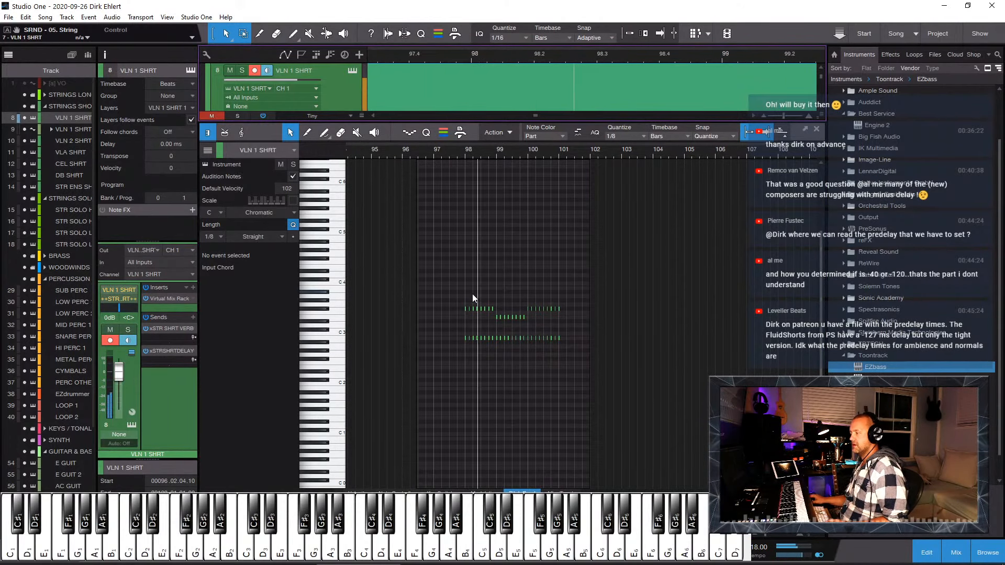
left_click(519, 289)
key("e")
key("e")
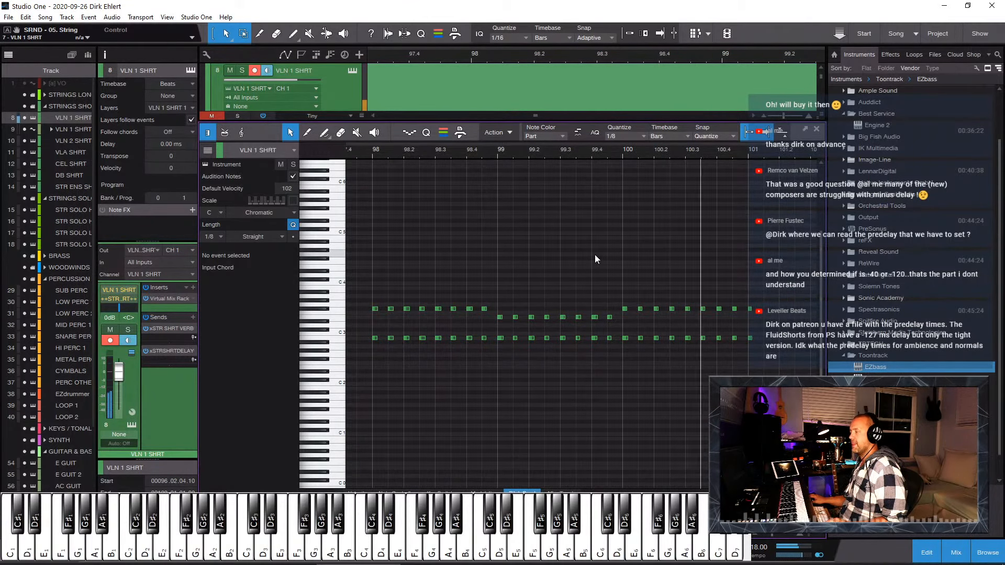
Step: Close the note editor and extend the start of the VLN 1 SHRT part back to bar 96 in the arrangement
key("w")
key("w")
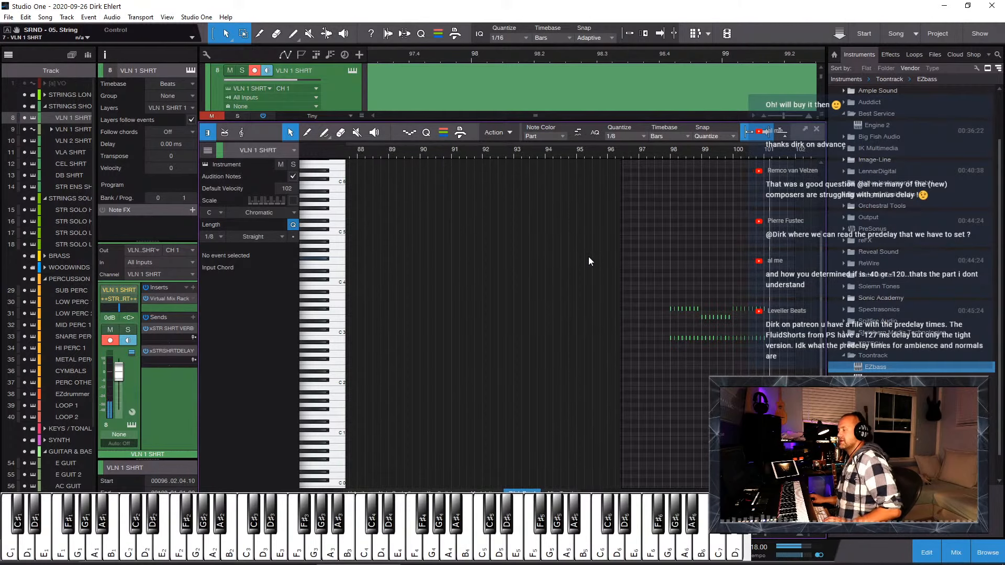
key("F2")
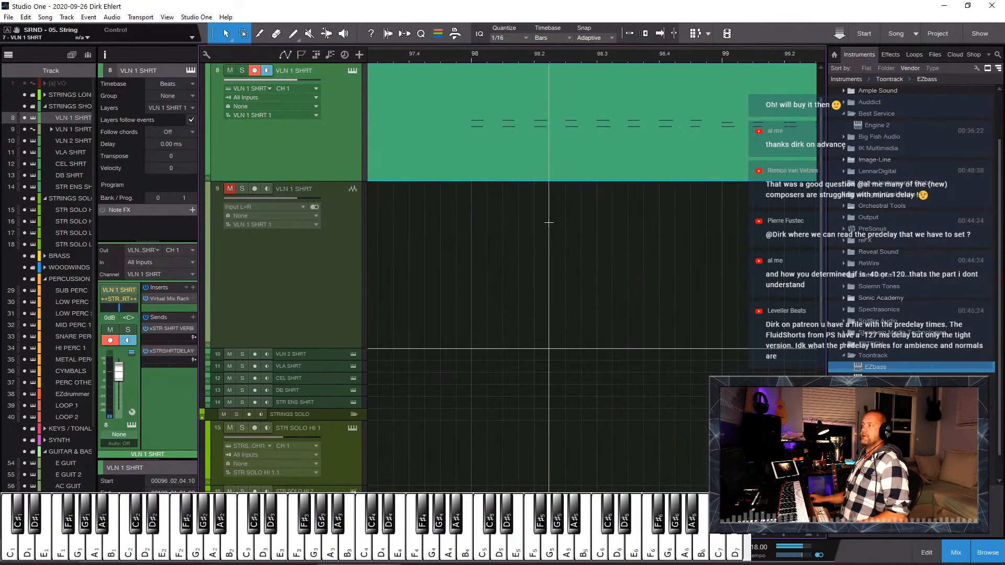
key("w")
key("w")
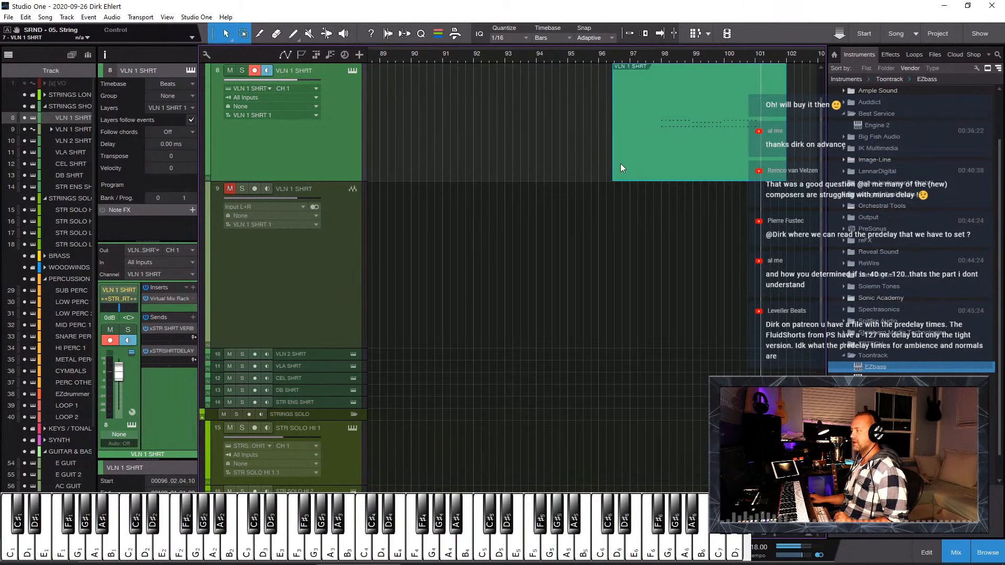
left_click_drag(595, 167, 598, 167)
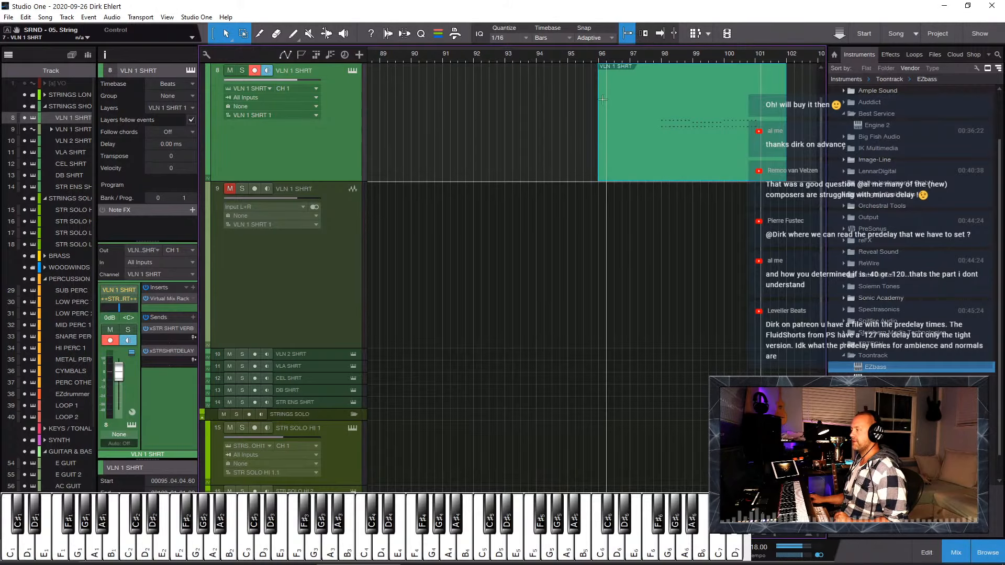
left_click_drag(599, 106, 602, 106)
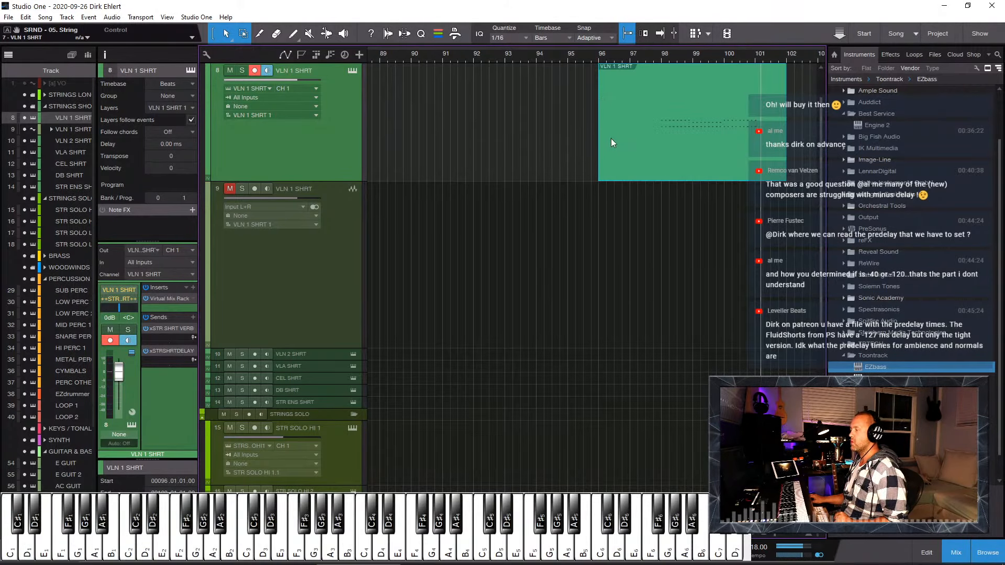
Step: Bounce the VLN 1 SHRT part to a new audio track and enlarge that track's height
right_click(634, 168)
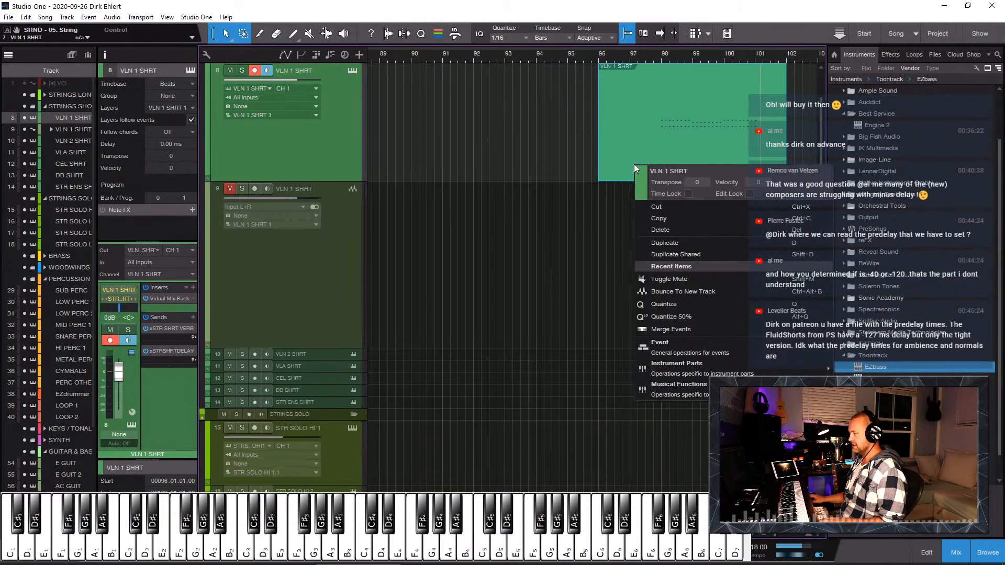
left_click(690, 291)
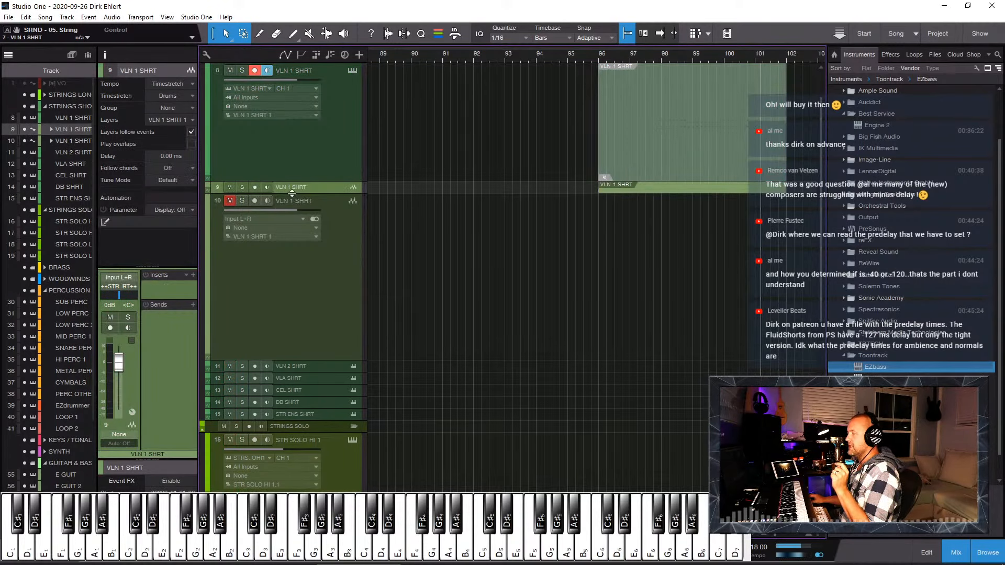
left_click_drag(292, 192, 292, 440)
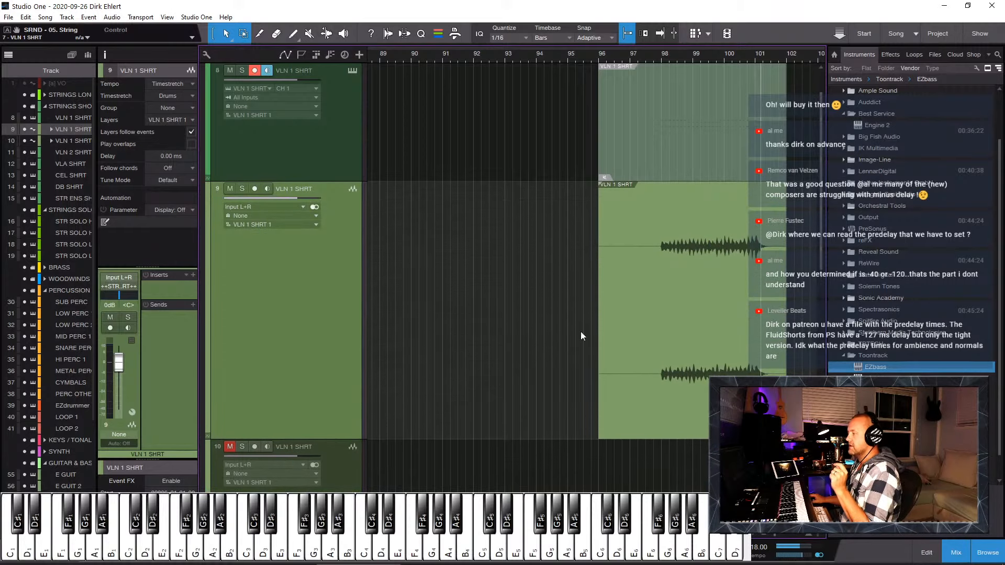
Step: Split the bounced VLN 1 SHRT audio at bar 98 and remove the section before the cut
left_click(663, 57)
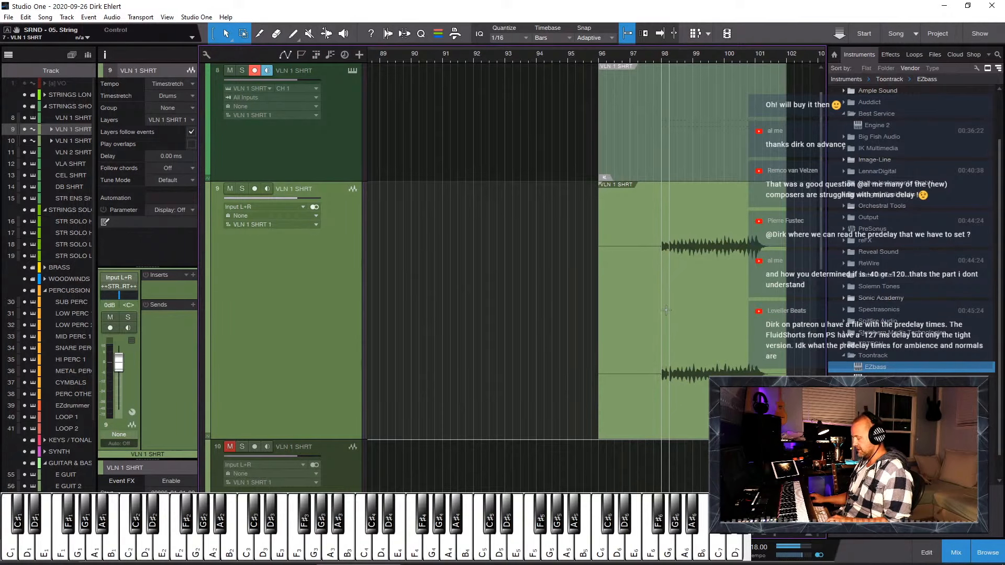
key("e")
key("e")
key("e")
key("e")
key("e")
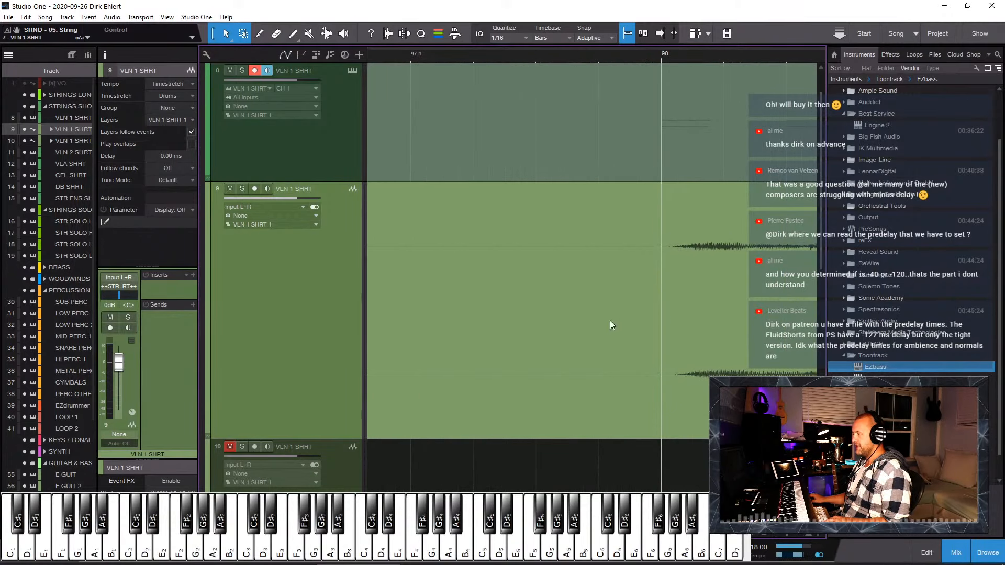
key("w")
key("w")
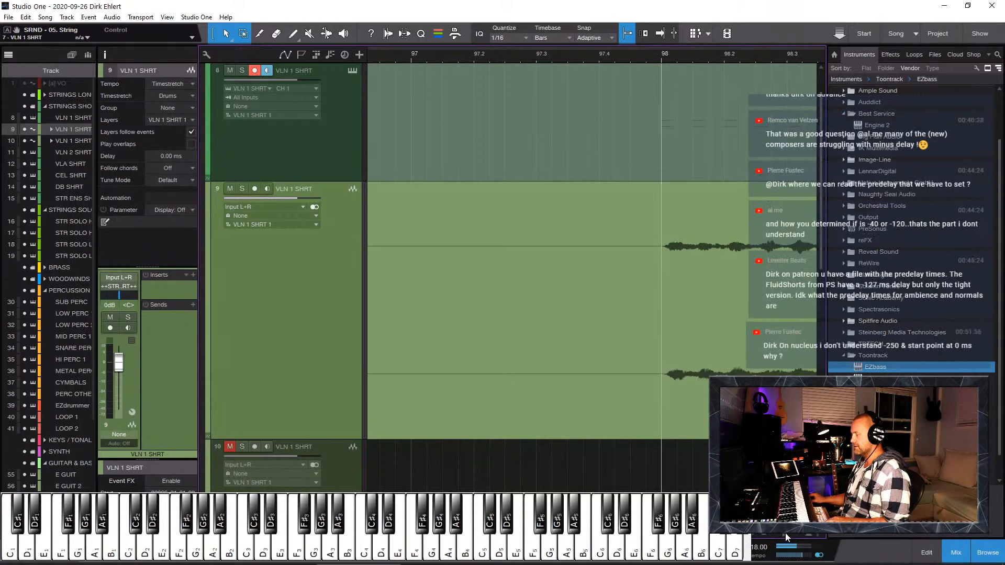
key("e")
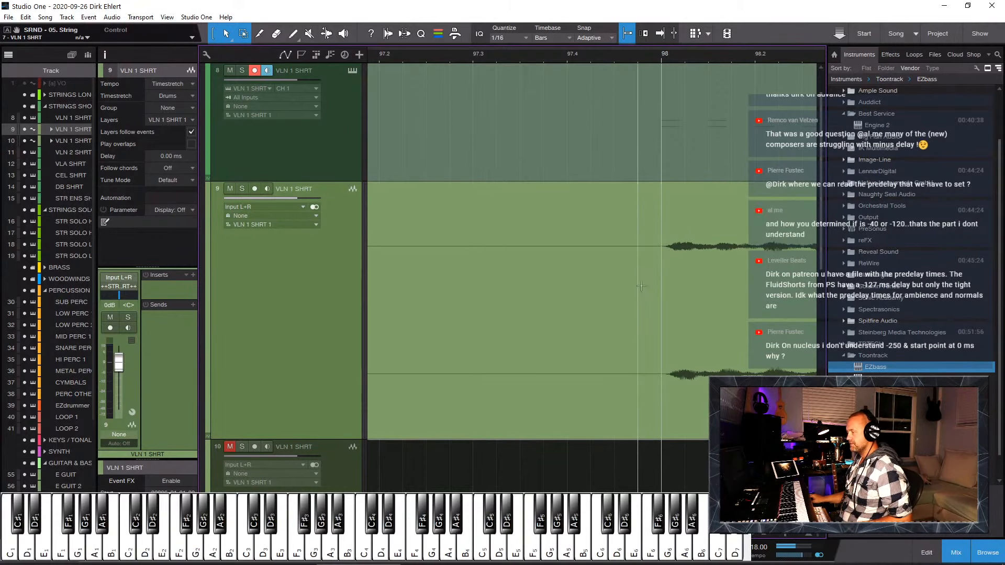
key("3")
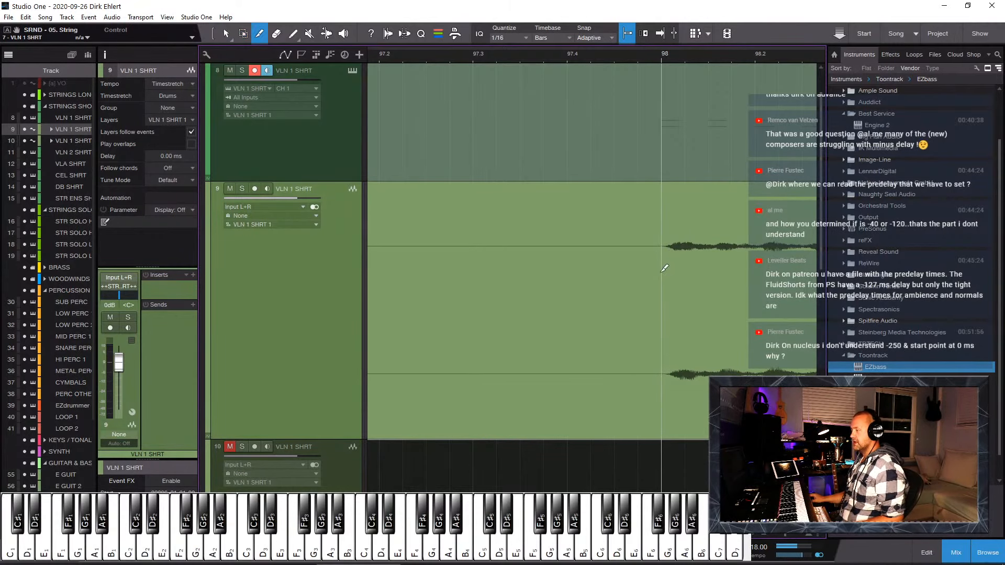
key("2")
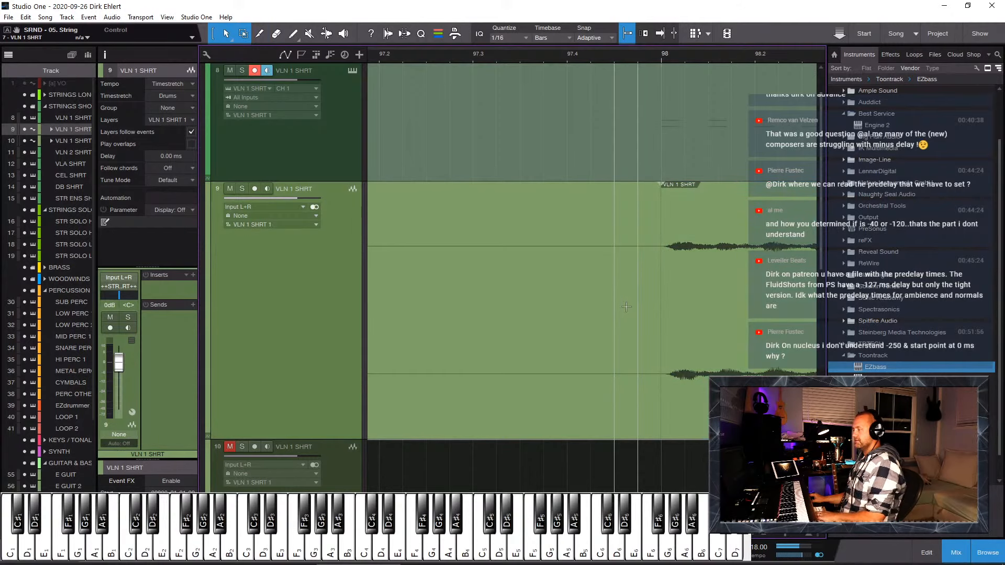
left_click(677, 274)
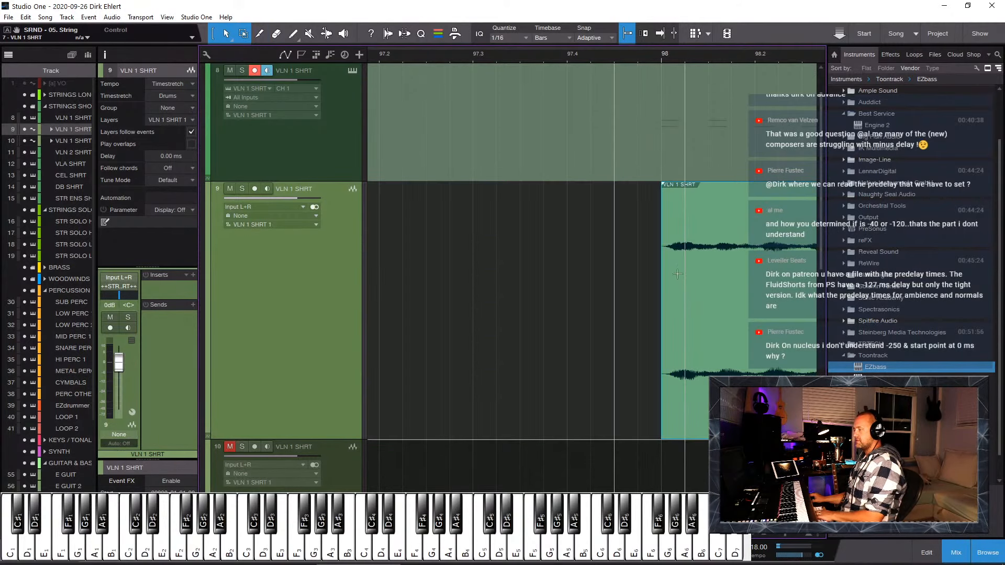
Step: Set the timeline ruler's timebase to Seconds and view the start of the trimmed audio up close
left_click(671, 57)
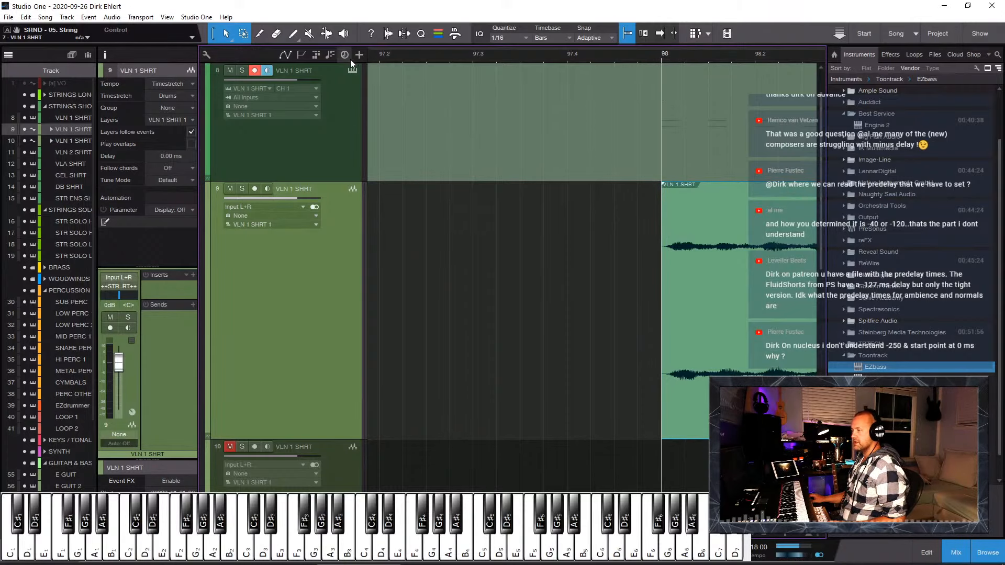
right_click(391, 56)
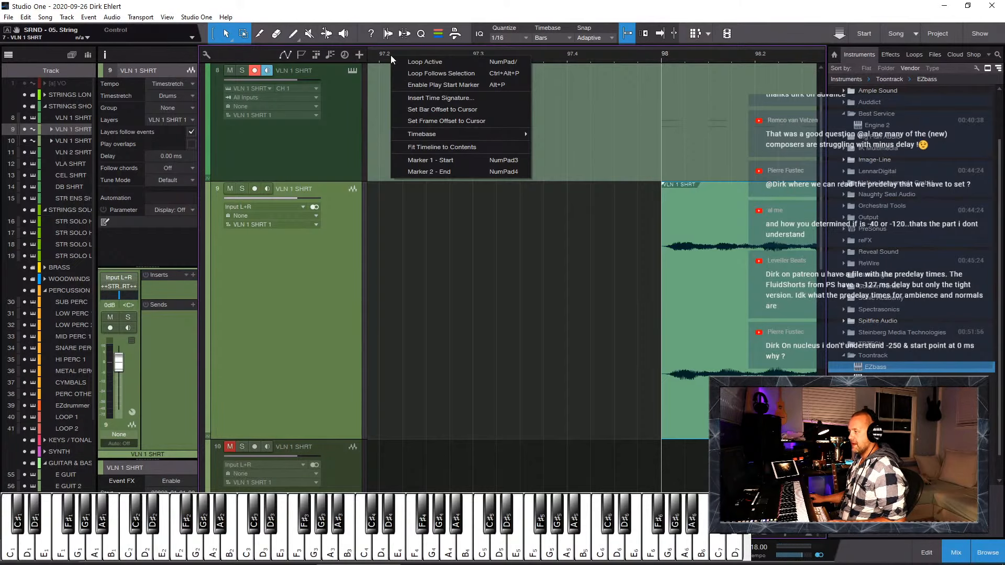
mouse_move(504, 134)
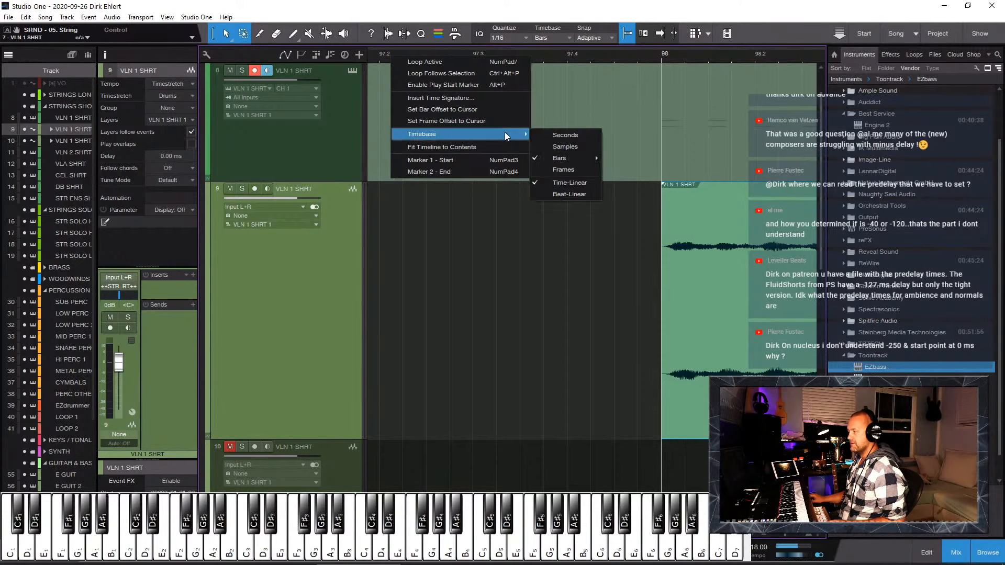
left_click(546, 134)
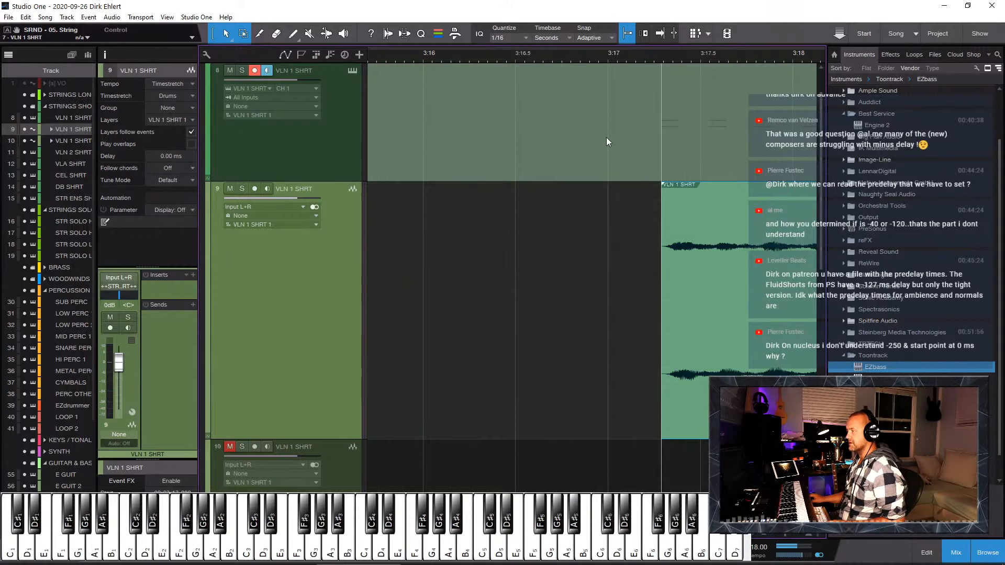
key("e")
key("e")
key("e")
key("e")
key("e")
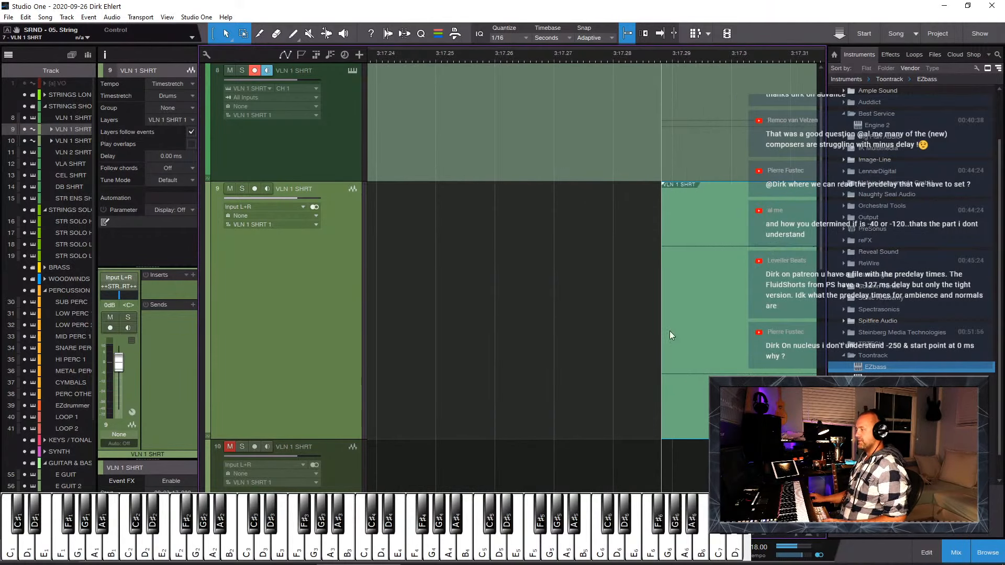
key("w")
key("w")
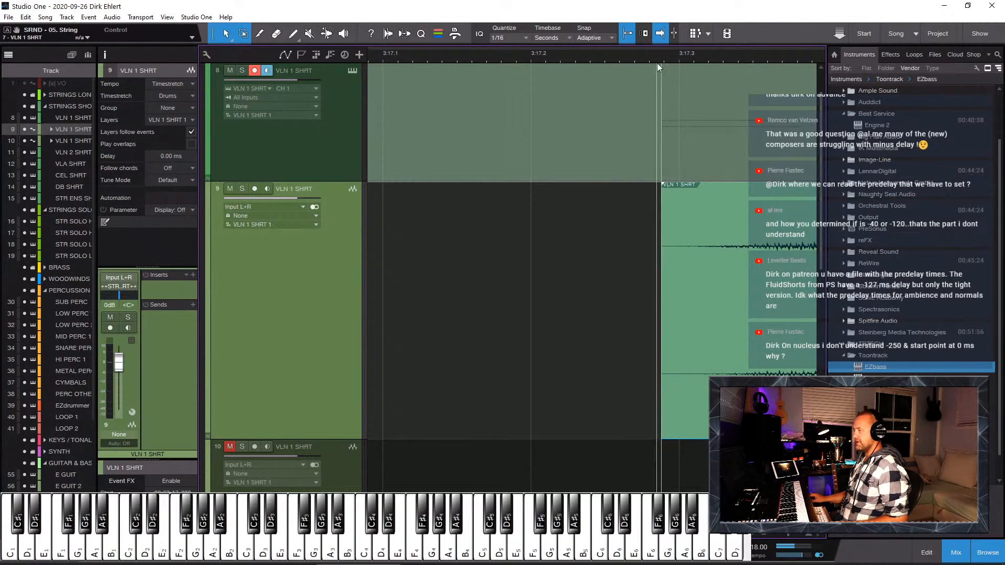
Step: Check the cut point against the Bars timebase and return the ruler to Seconds
right_click(651, 55)
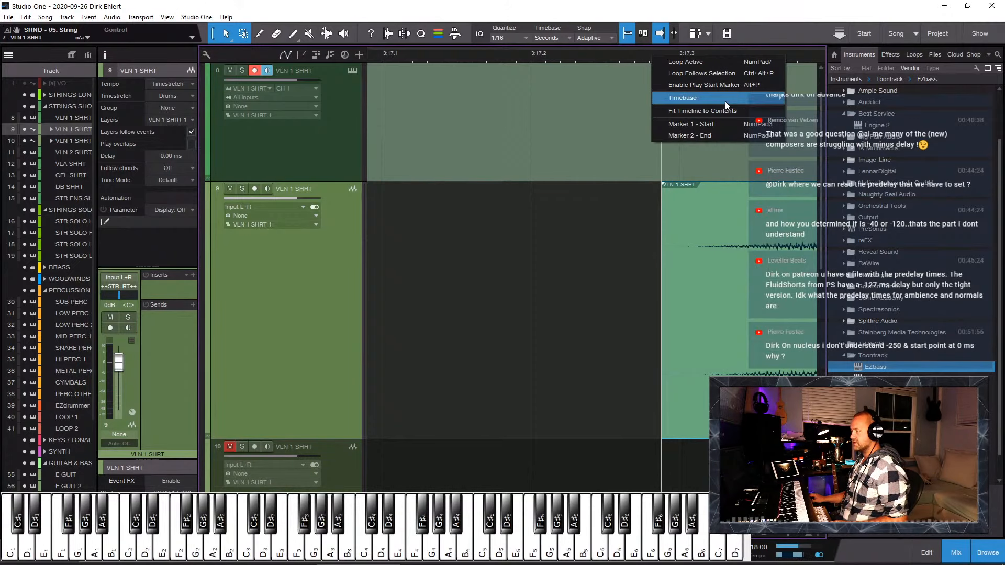
mouse_move(725, 105)
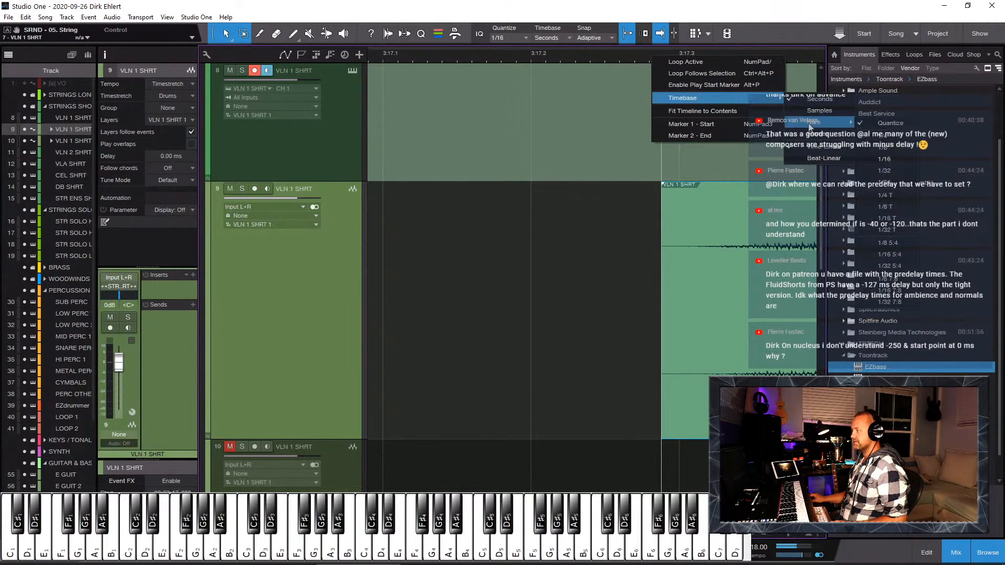
left_click(809, 126)
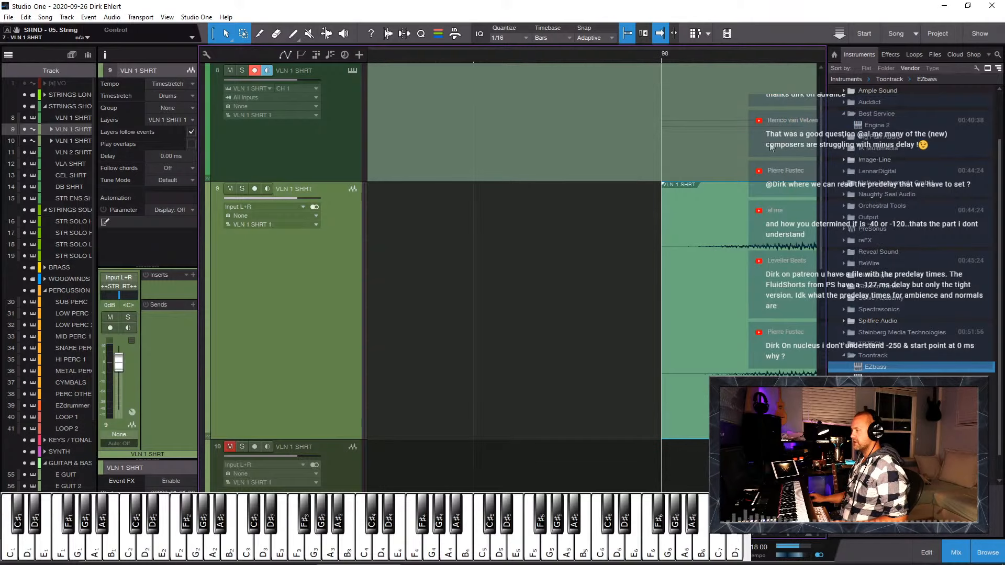
right_click(654, 54)
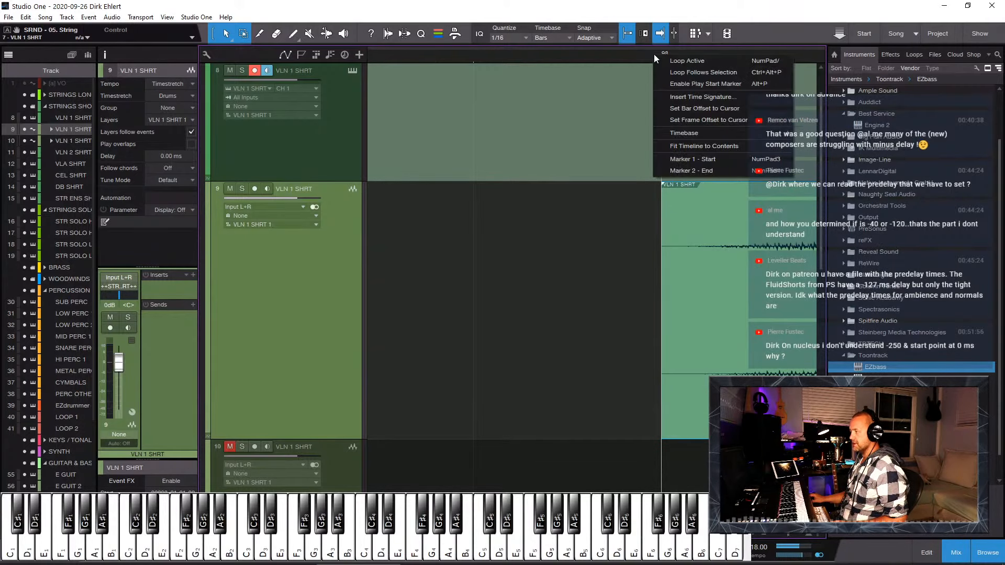
mouse_move(751, 129)
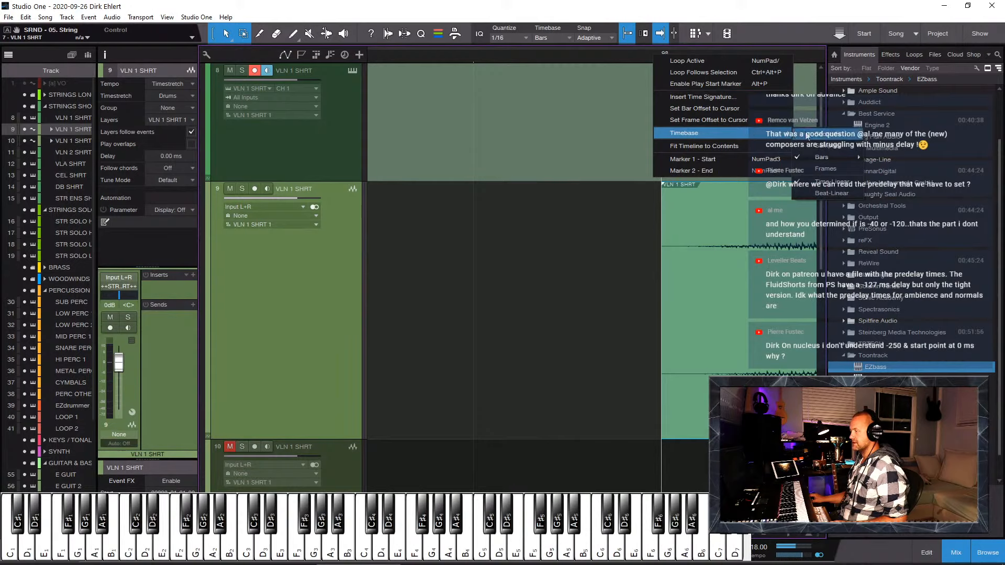
left_click(821, 134)
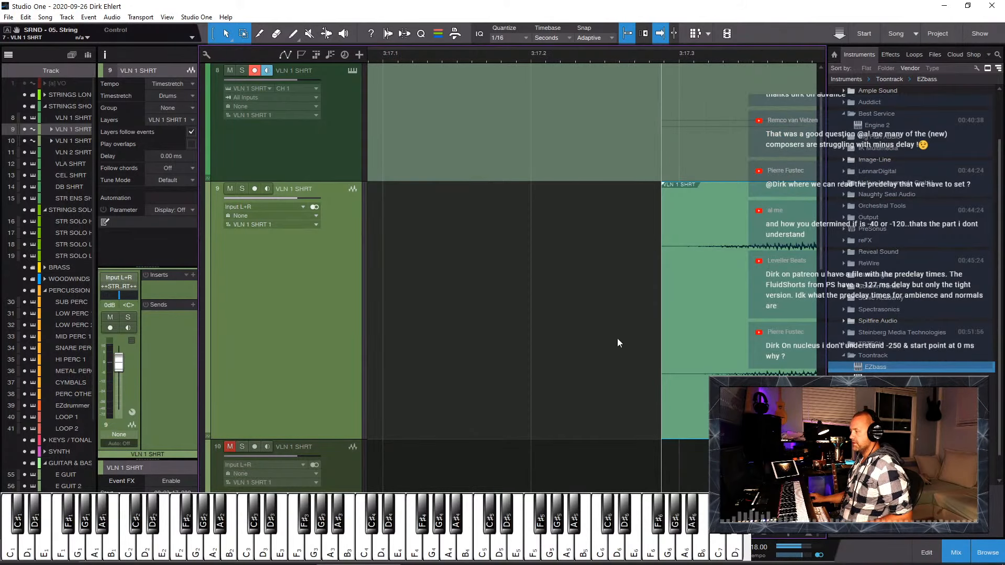
Step: Try sliding the bounced audio earlier so its audible attack meets the bar 98 position, and put it back
key("w")
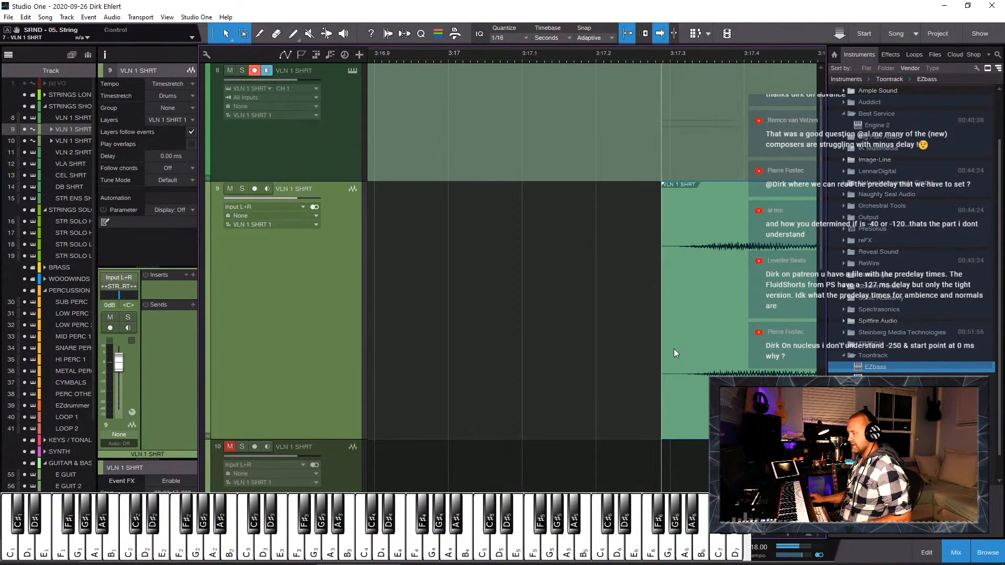
left_click_drag(698, 346, 642, 341)
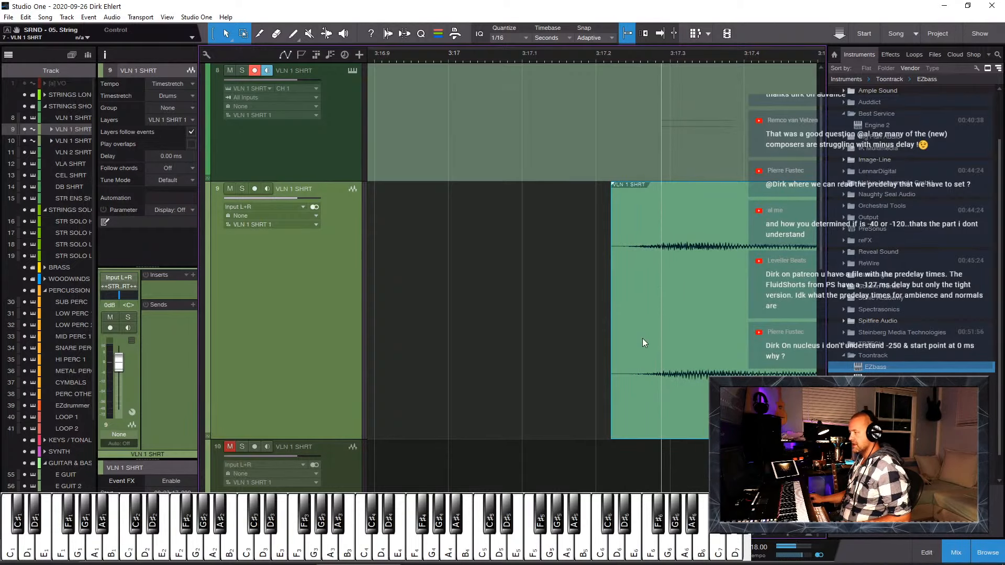
left_click(661, 339)
key("Delete")
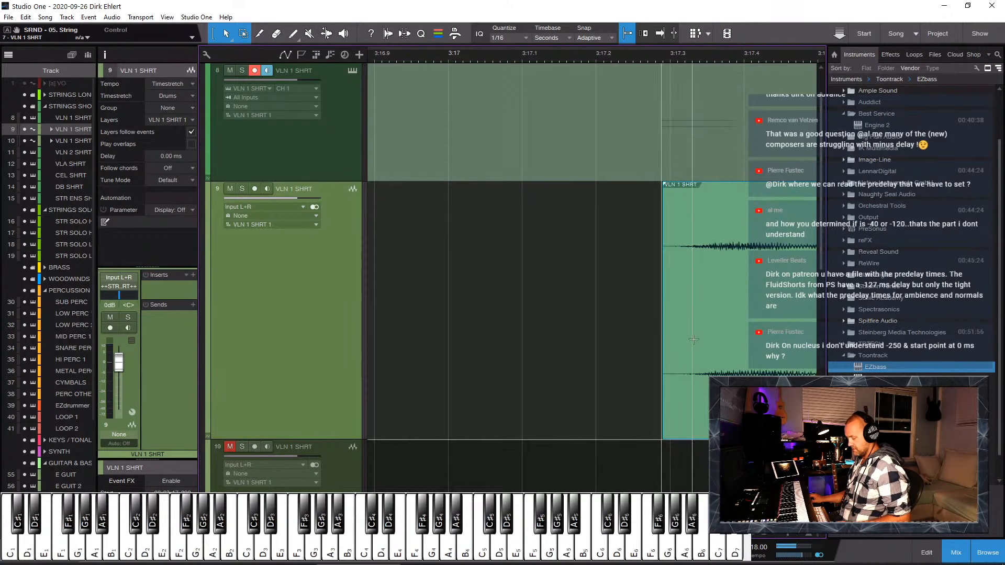
key("ctrl+z")
key("ctrl+y")
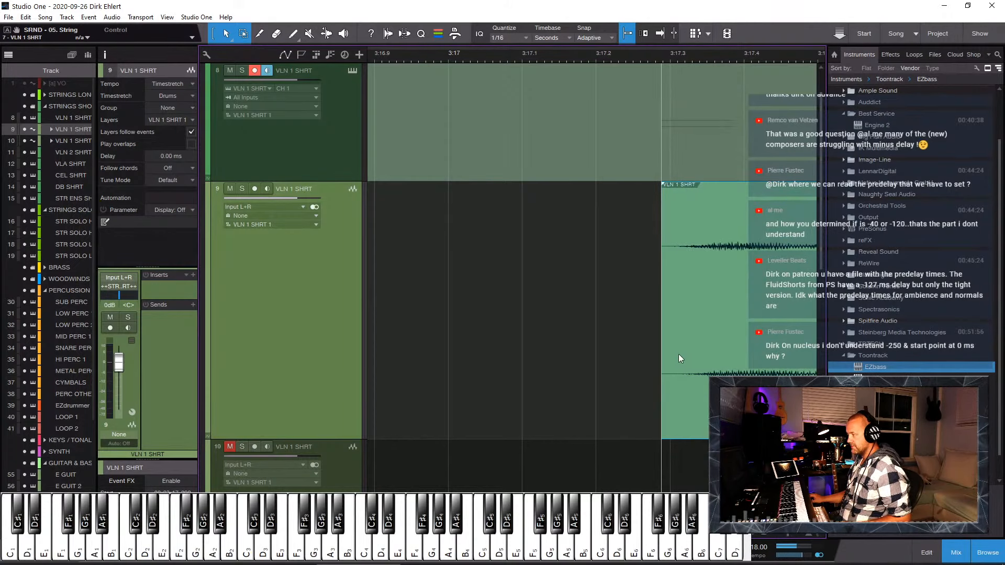
Step: Slide the bounced audio event about 70 ms earlier so its attack lines up with the bar 98 position, and enlarge its track slightly
left_click_drag(680, 358, 626, 355)
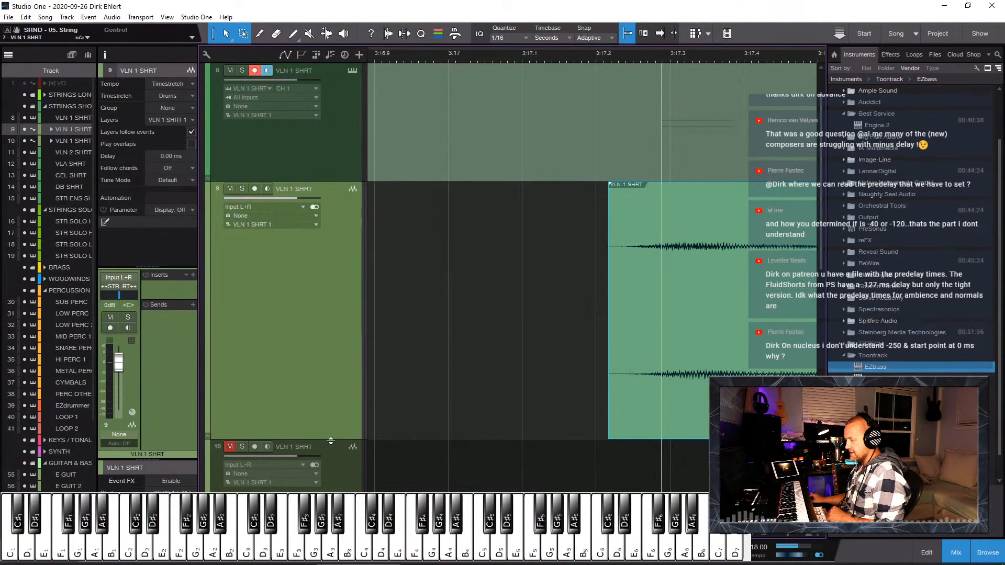
left_click_drag(331, 441, 346, 563)
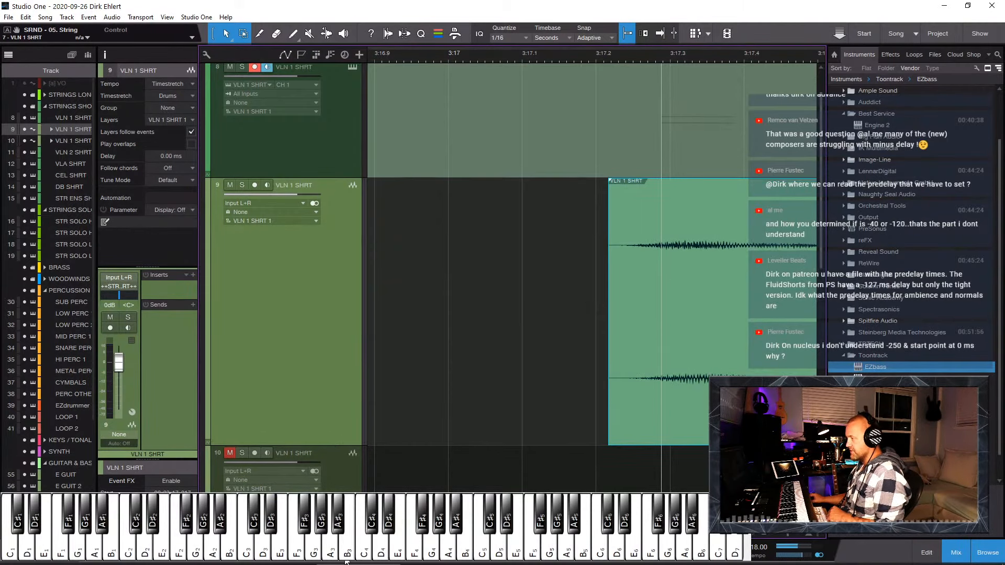
Step: Mute the bounced audio track and select the VLN 1 SHRT instrument track with its original part
left_click(230, 185)
left_click(309, 165)
scroll(607, 178, "up", 1)
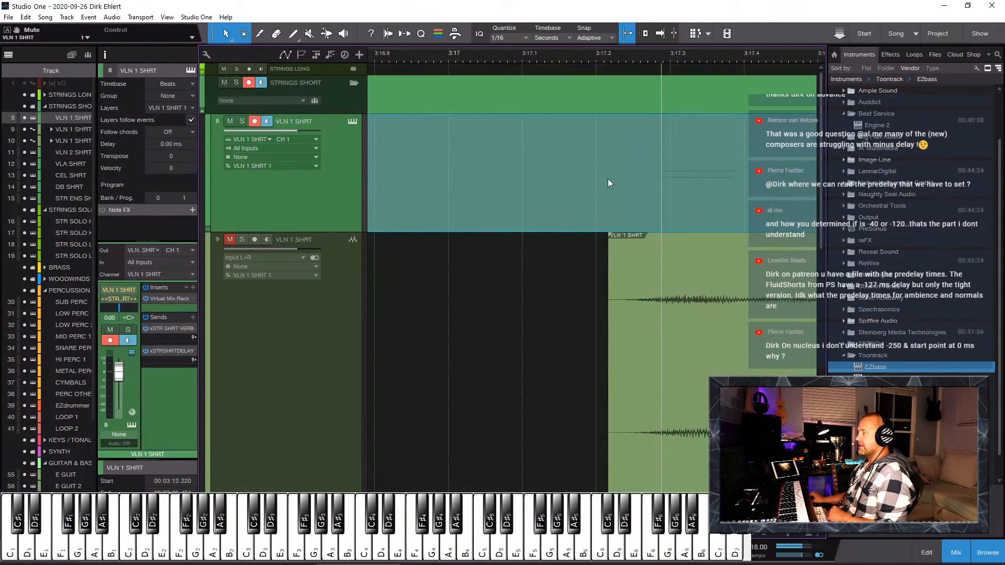
key("w")
key("w")
key("w")
key("w")
key("w")
key("w")
key("w")
key("w")
key("w")
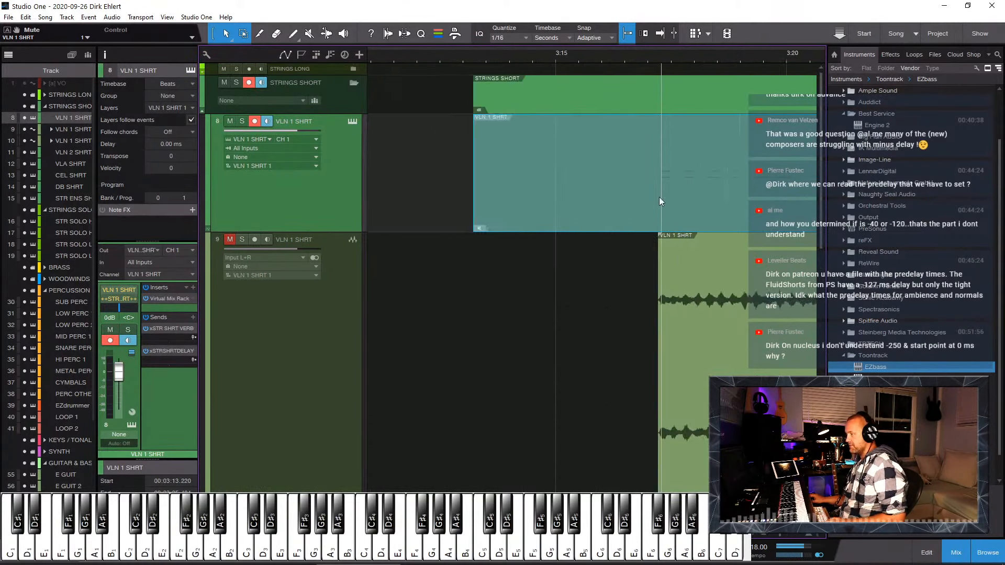
Step: Unmute the original instrument part on the VLN 1 SHRT track and set that track's delay to -65 ms
key("e")
key("e")
key("e")
key("e")
key("e")
key("e")
key("e")
key("e")
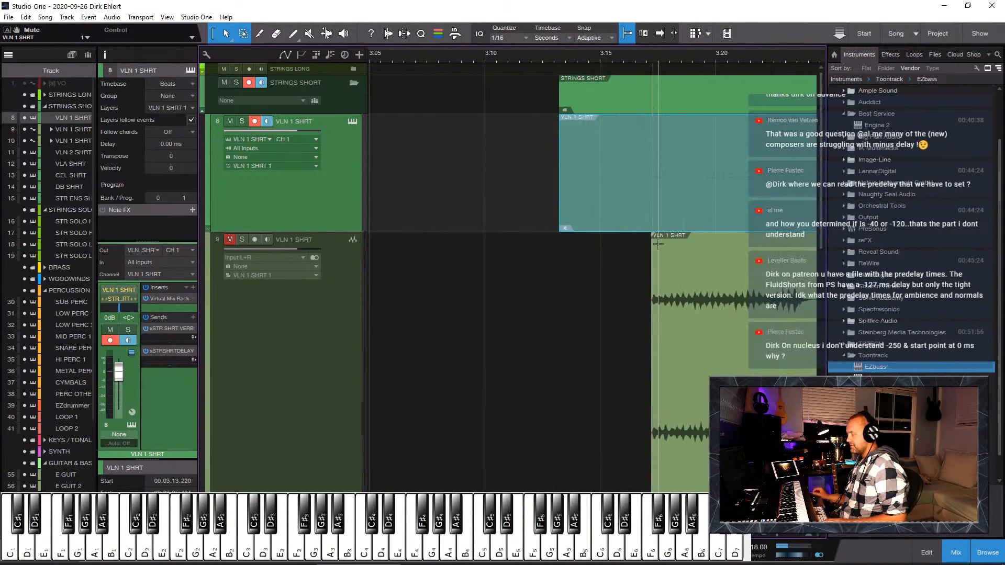
key("shift+m")
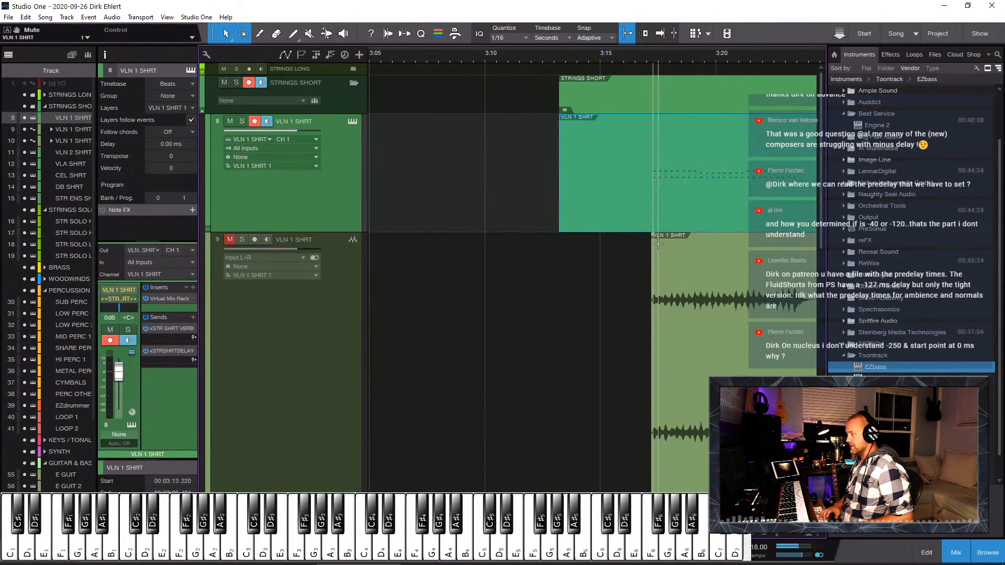
key("e")
key("e")
key("e")
key("e")
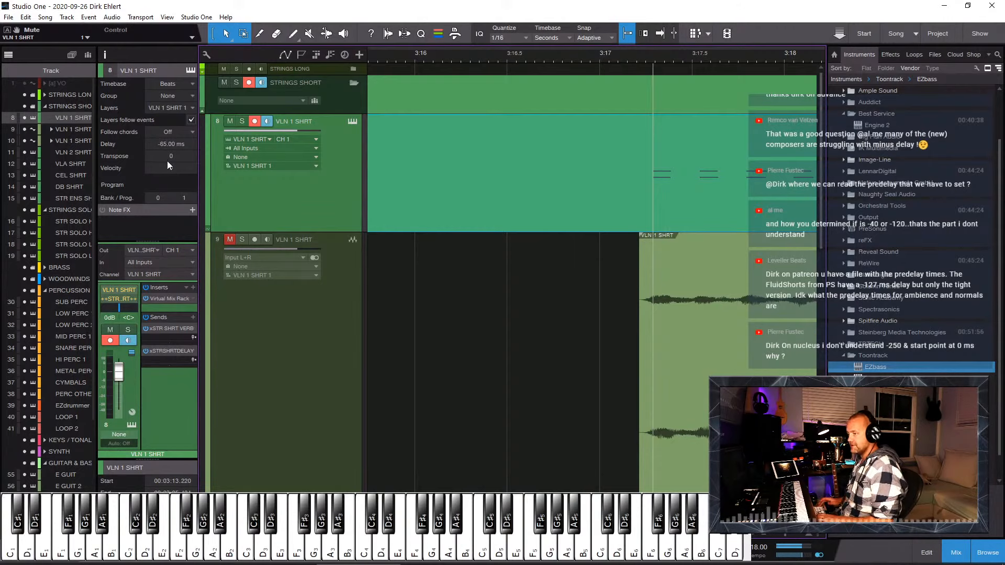
Step: Switch the ruler's timebase from Seconds to Samples and finally to Bars
right_click(592, 59)
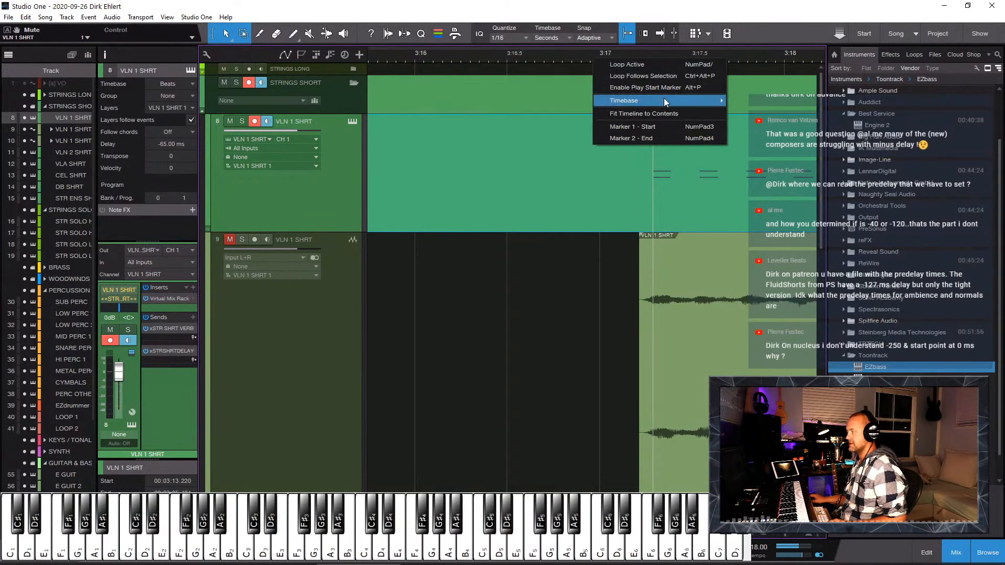
mouse_move(663, 100)
left_click(756, 114)
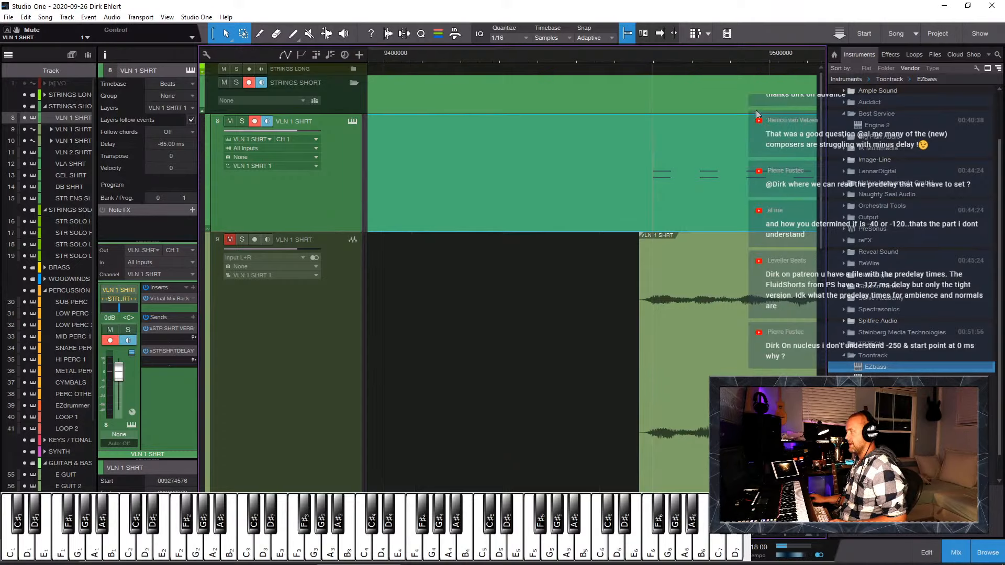
right_click(619, 60)
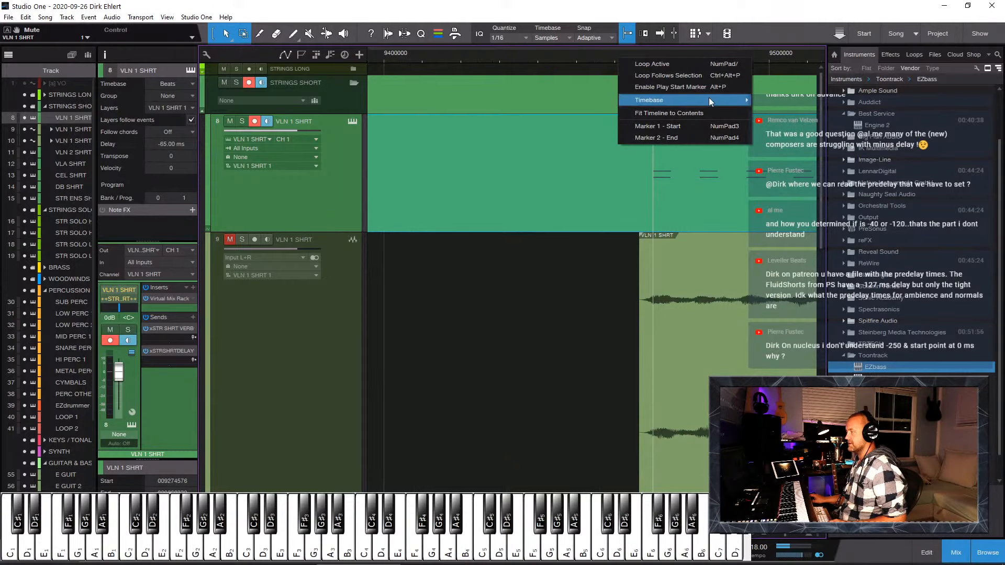
mouse_move(708, 100)
left_click(795, 124)
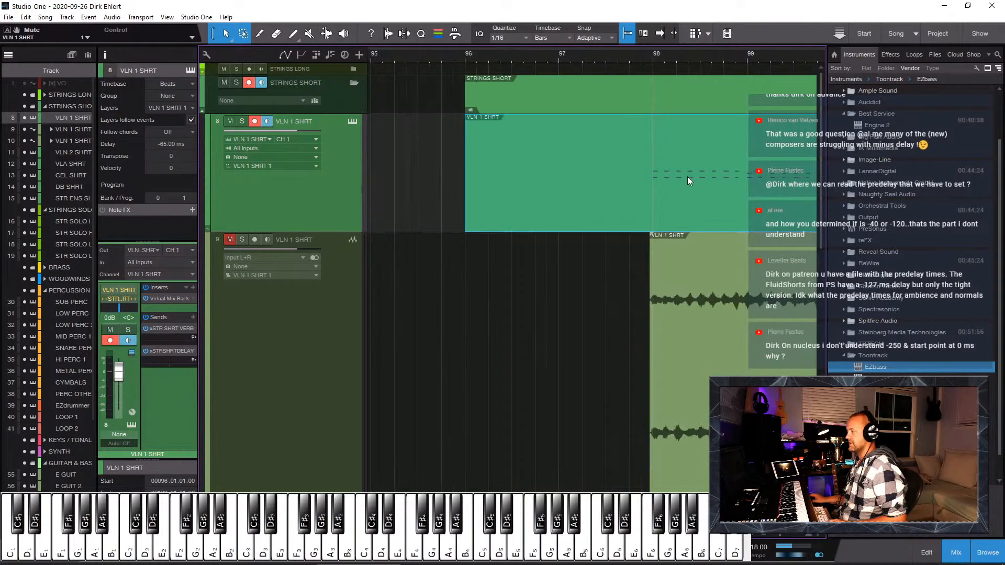
Step: Play the delay-compensated VLN 1 SHRT part from around bar 97 to check its timing, and stop playback
left_click(629, 57)
key("space")
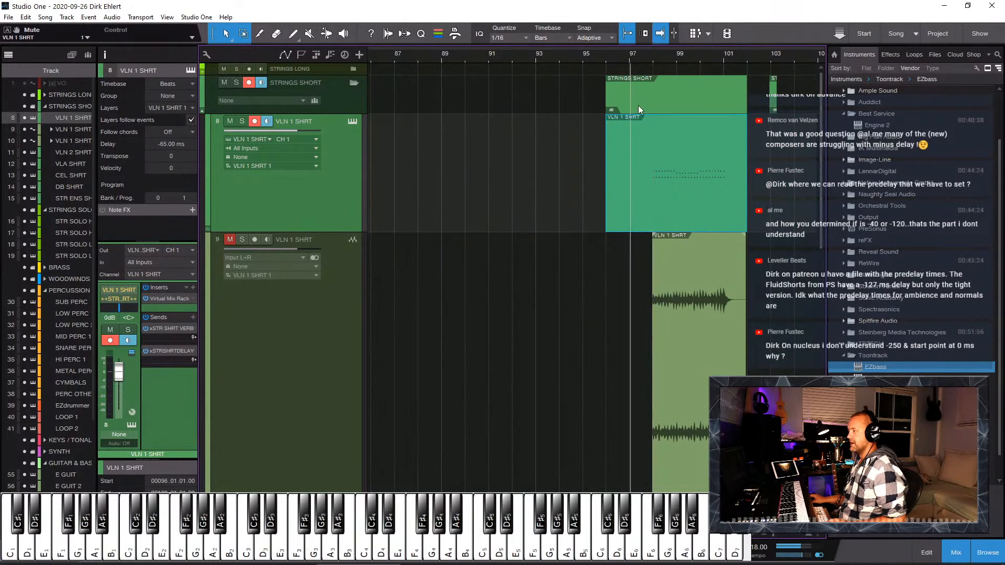
key("e")
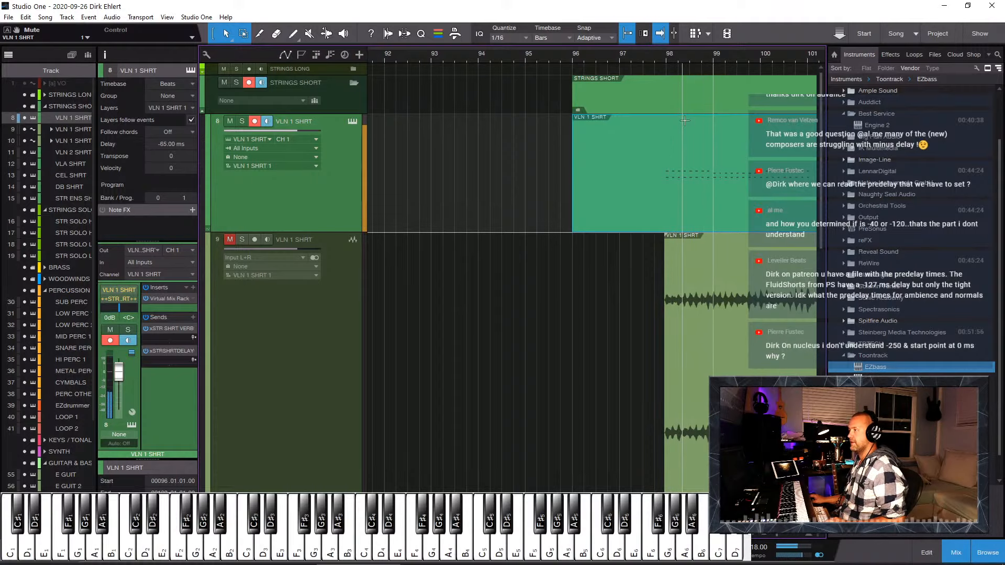
key("w")
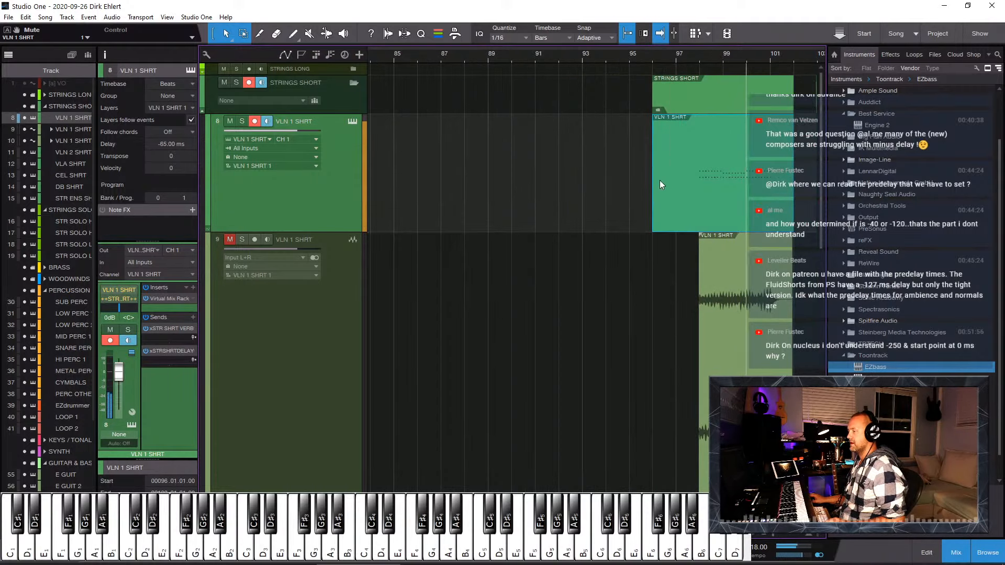
key("space")
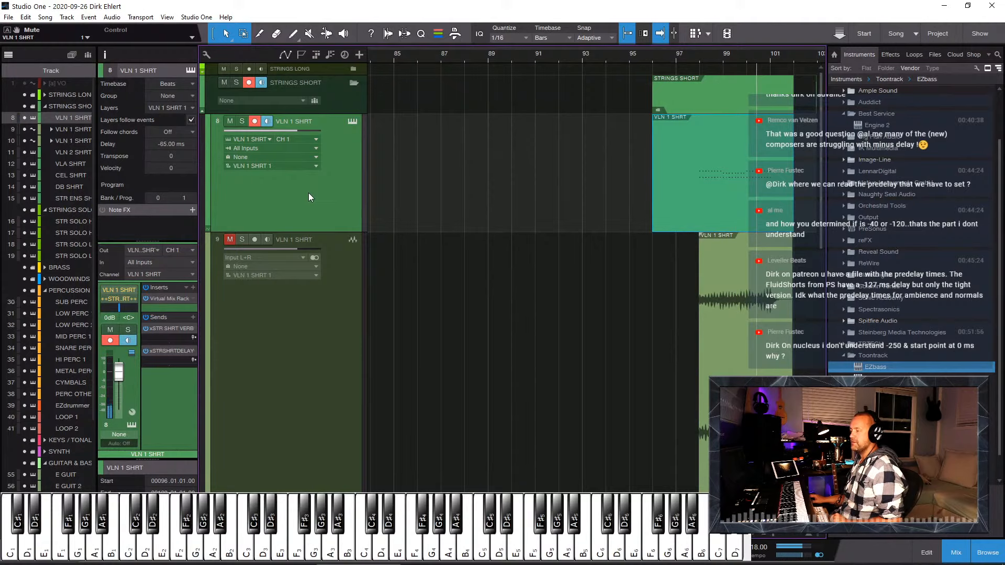
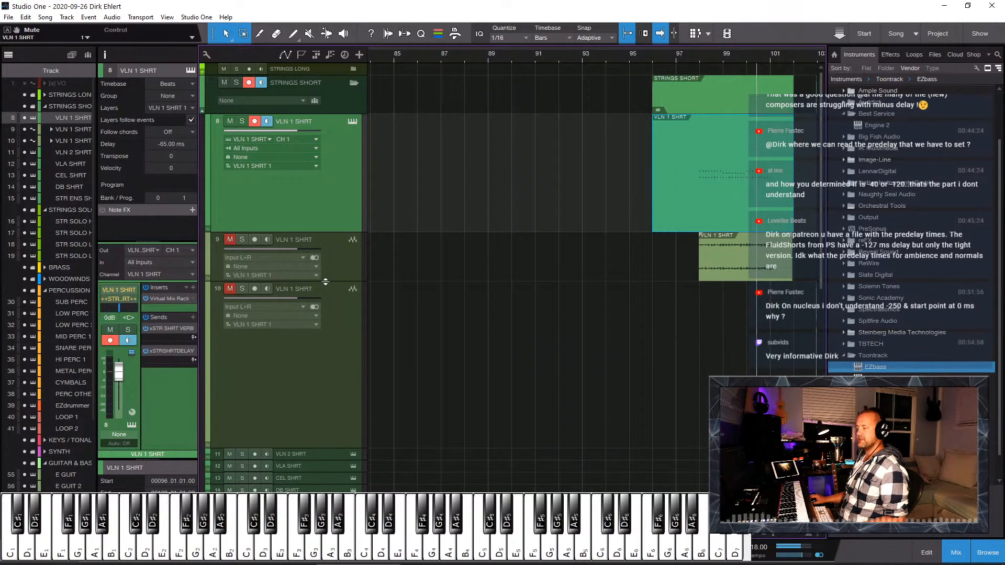
Step: Insert the Bakuage MinusDelay64 plug-in on the bounced VLN 1 SHRT audio track
left_click(340, 272)
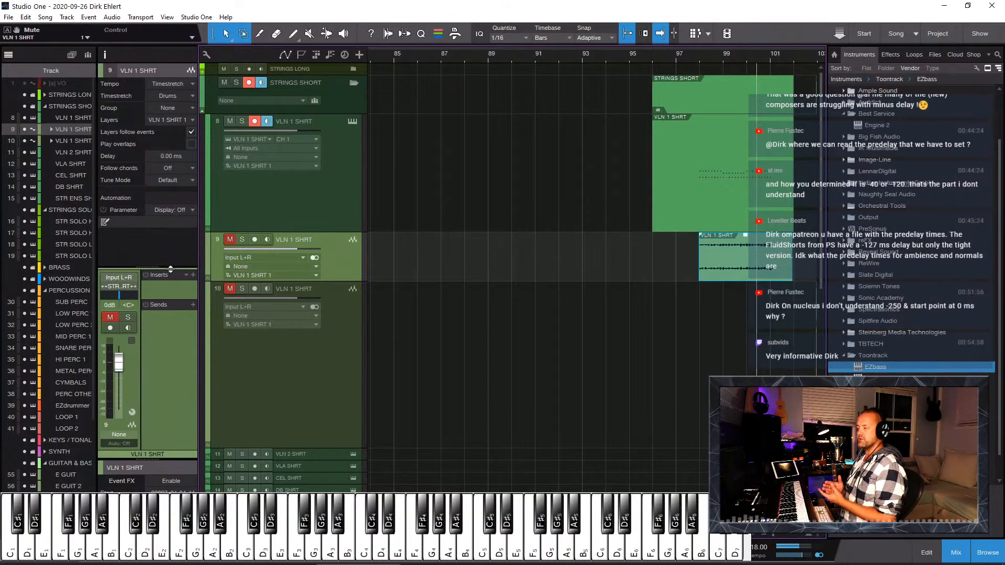
left_click(193, 275)
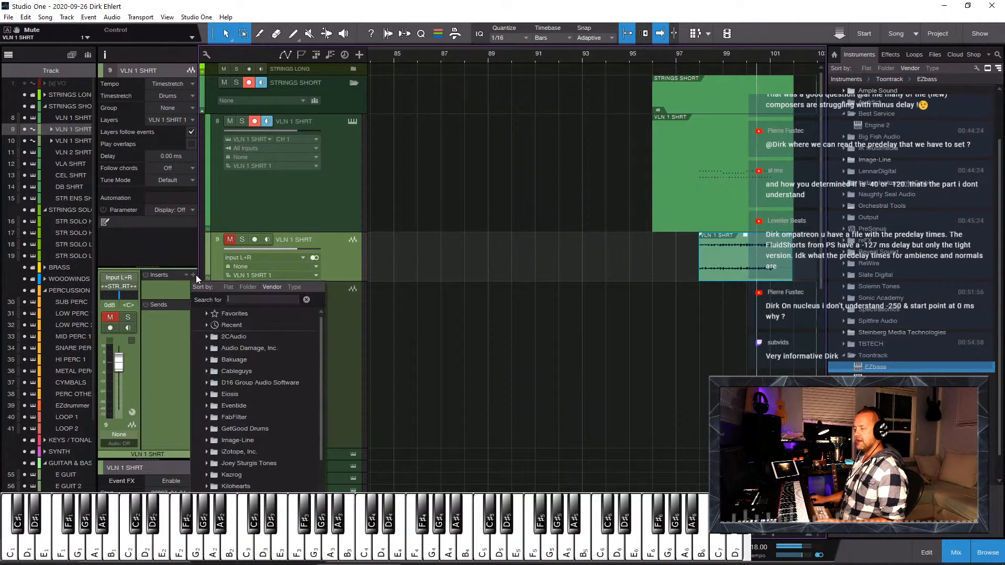
left_click(212, 364)
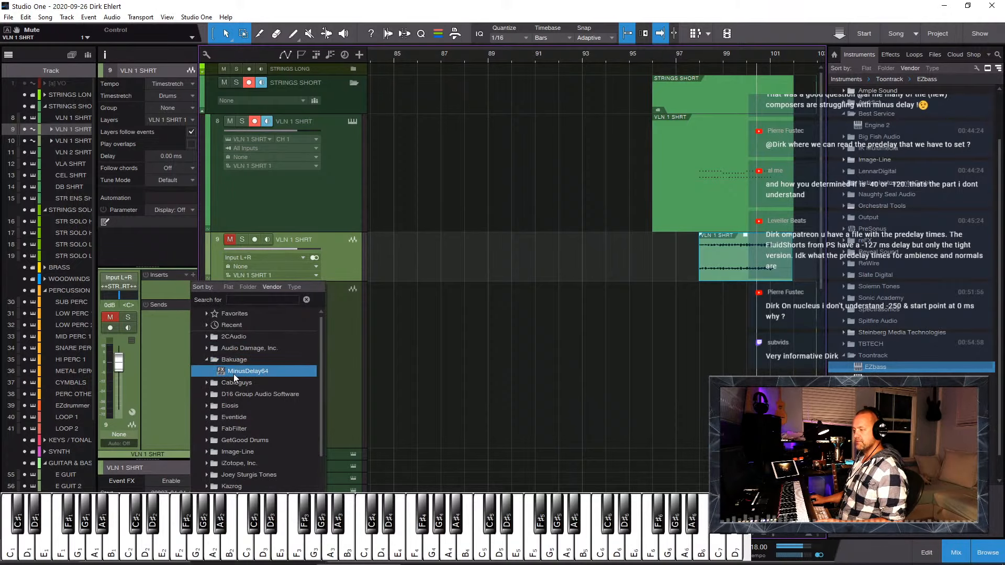
left_click(233, 373)
Step: Look through the CTO MINUS DELAY PRESETS of MinusDelay64 without loading one, and close the plug-in window
left_click(728, 159)
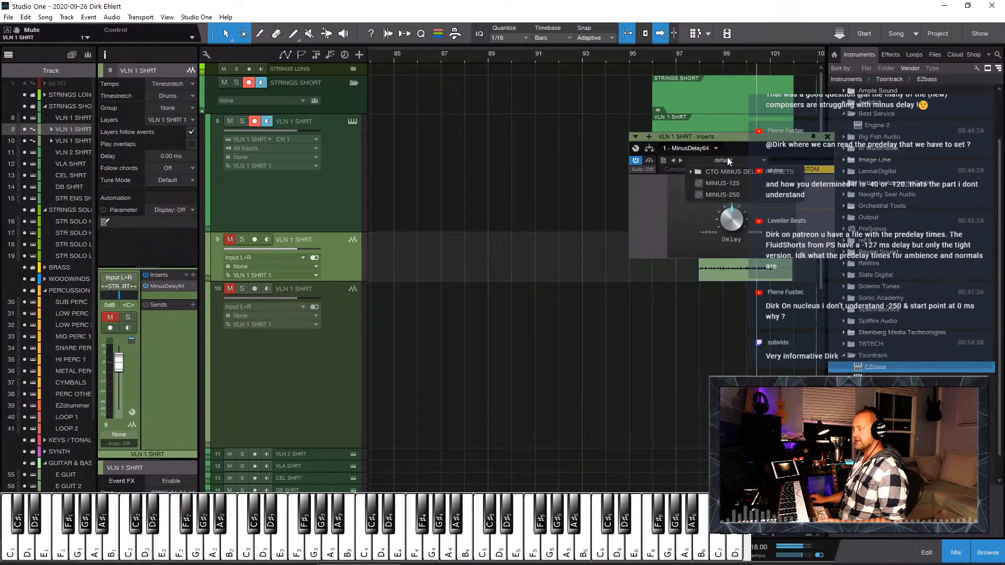
left_click(720, 138)
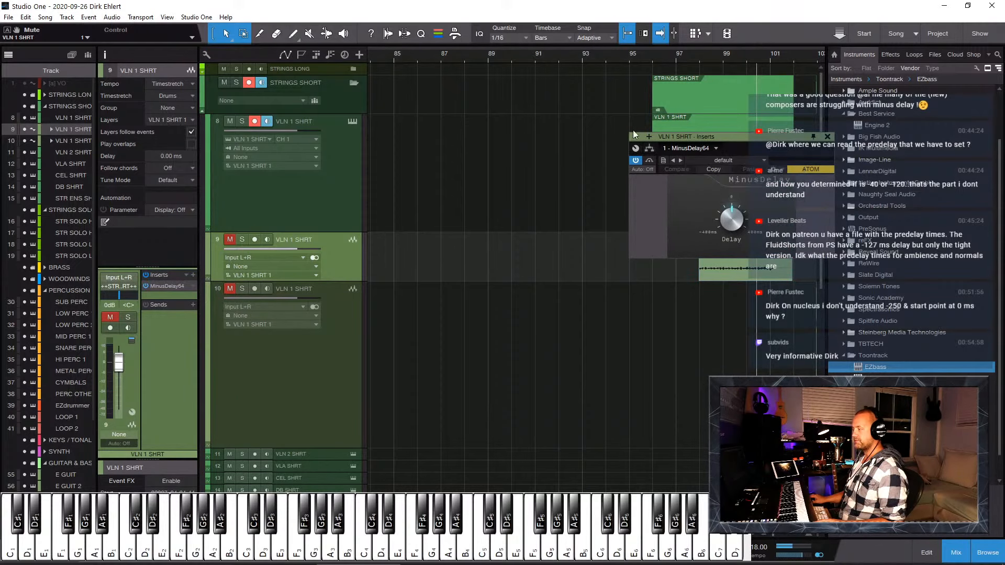
left_click_drag(724, 139, 186, 108)
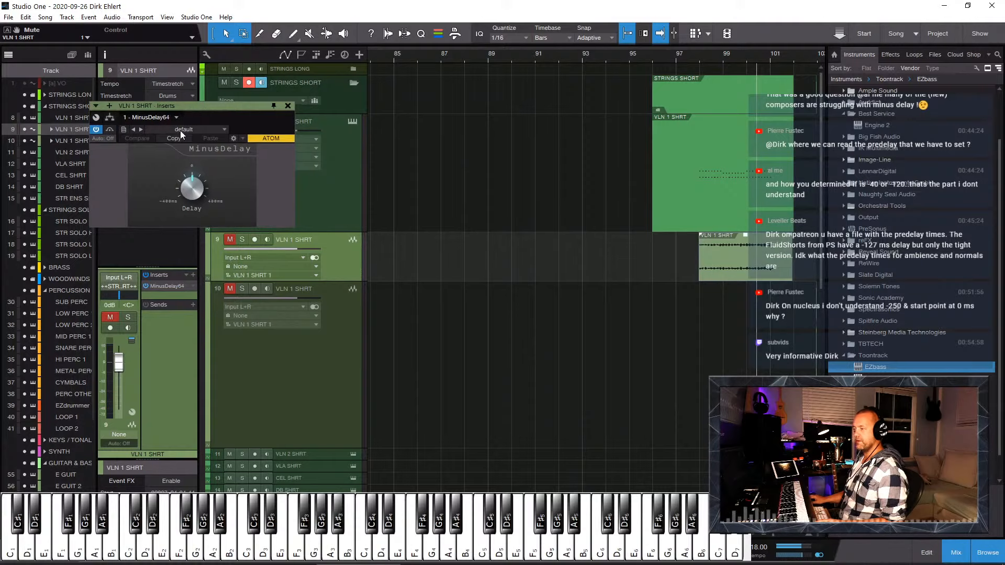
left_click(180, 130)
left_click(150, 141)
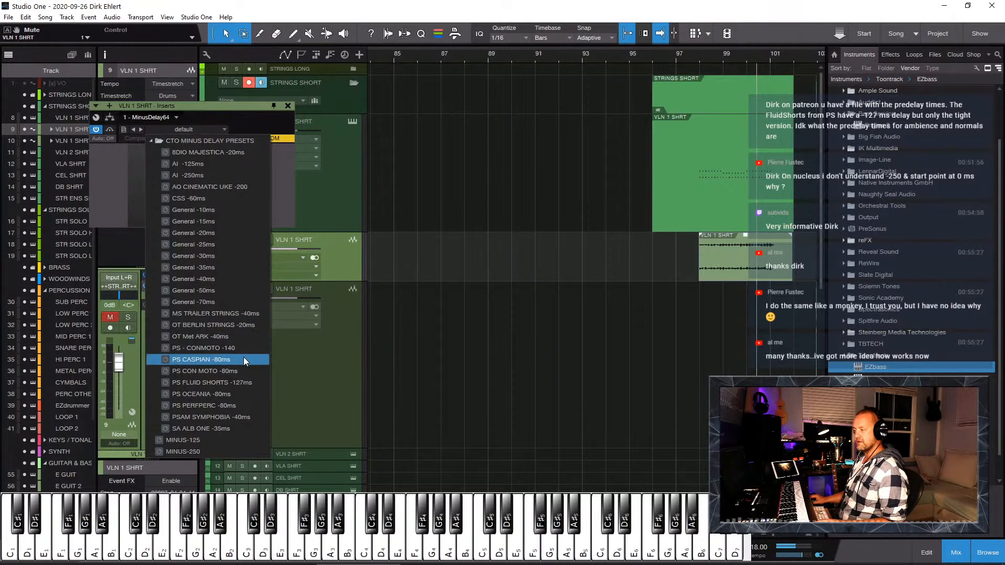
left_click(444, 270)
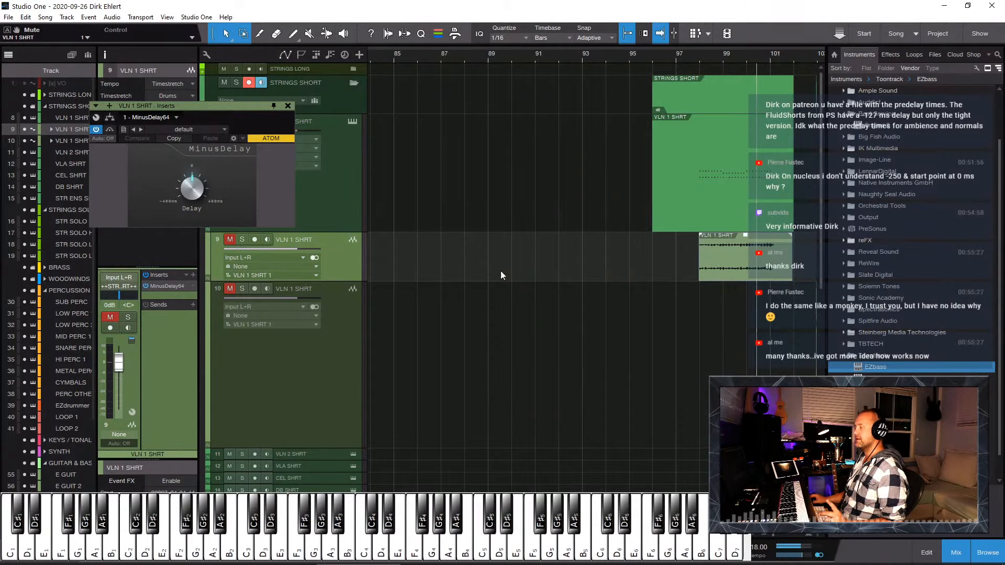
left_click(286, 108)
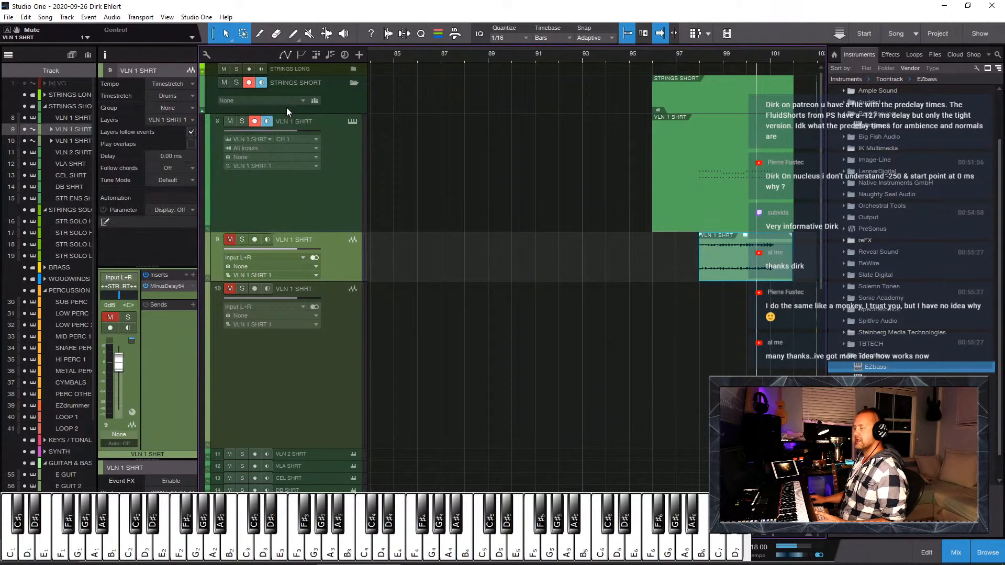
Step: Open Kontakt for the VLN 1 SHRT instrument track and load the Nucleus - 03 16 Violins - Spiccato patch
left_click(300, 197)
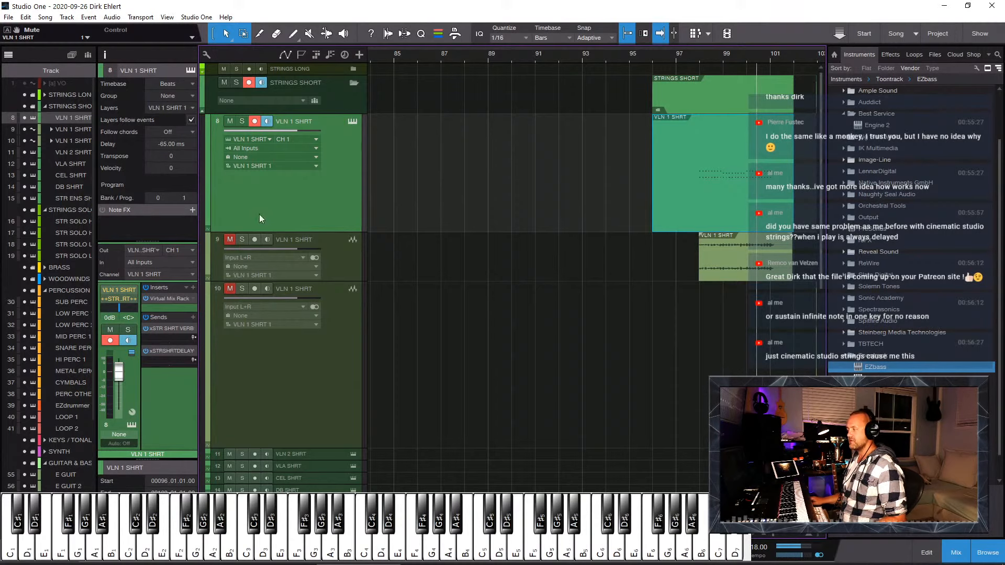
left_click(352, 122)
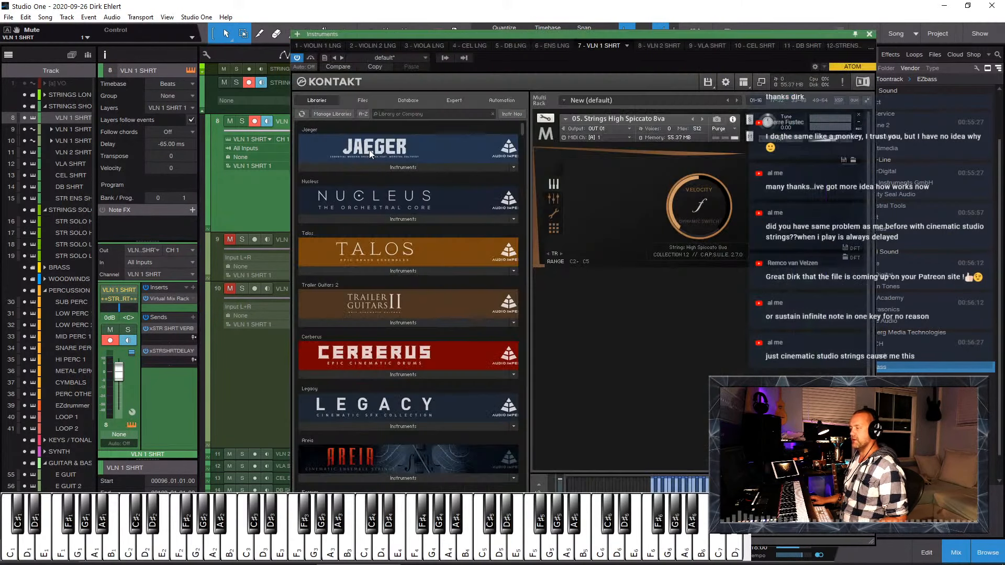
left_click(432, 167)
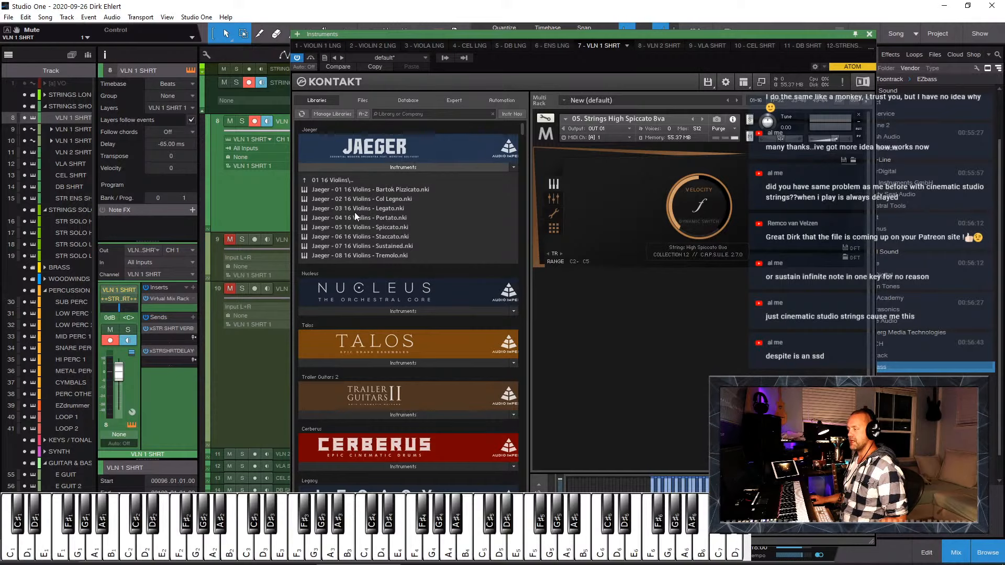
left_click(360, 312)
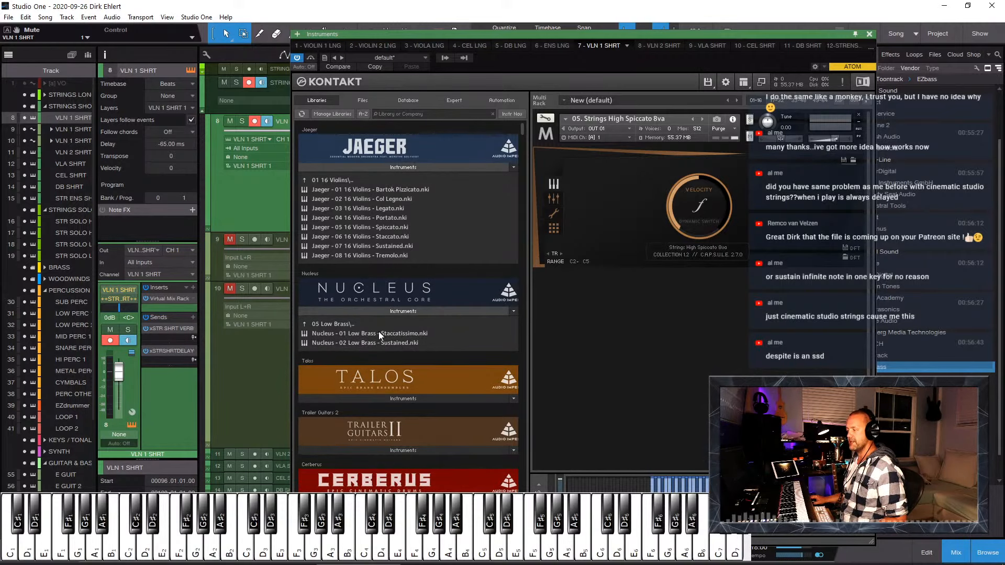
left_click(341, 324)
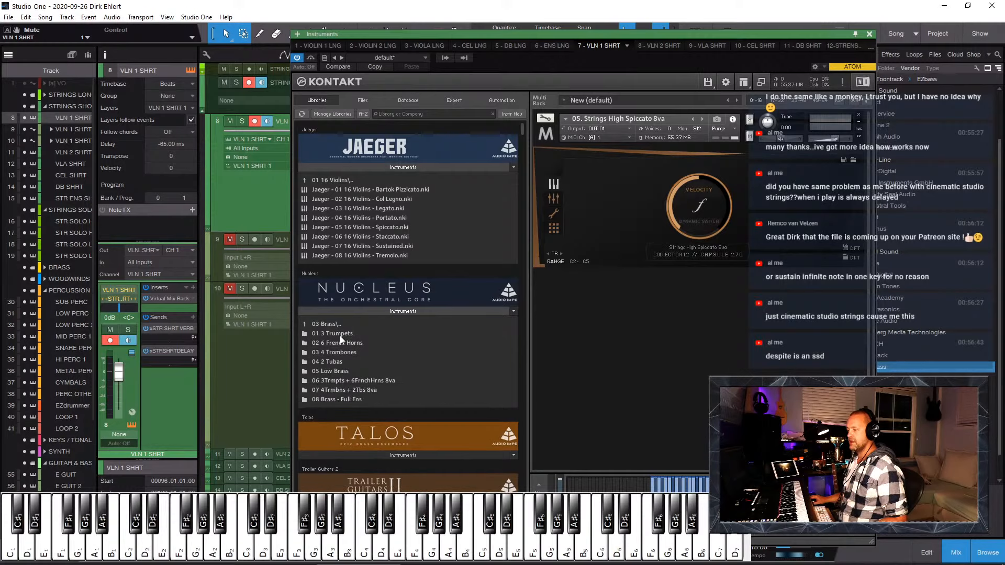
left_click(330, 323)
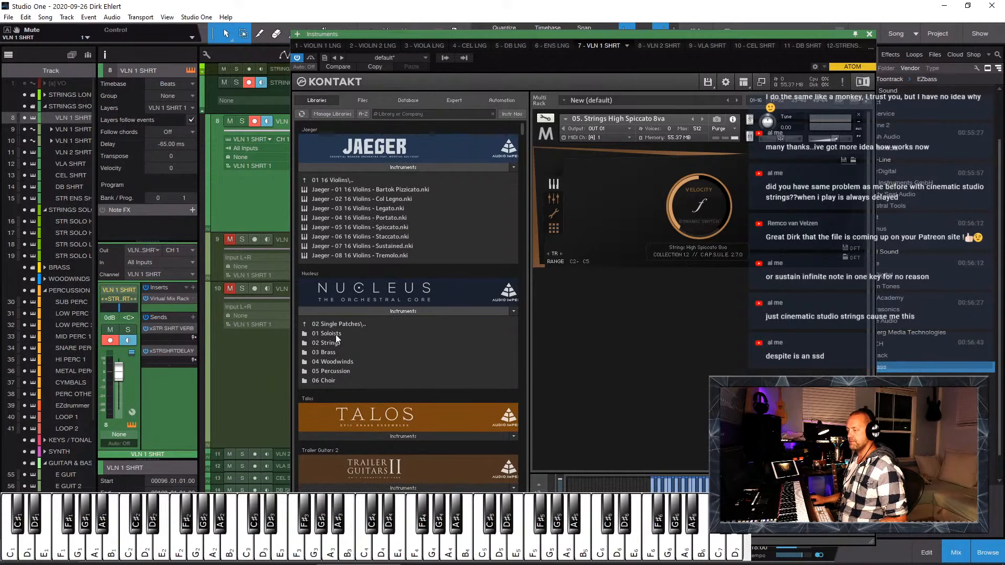
left_click(336, 344)
left_click(342, 334)
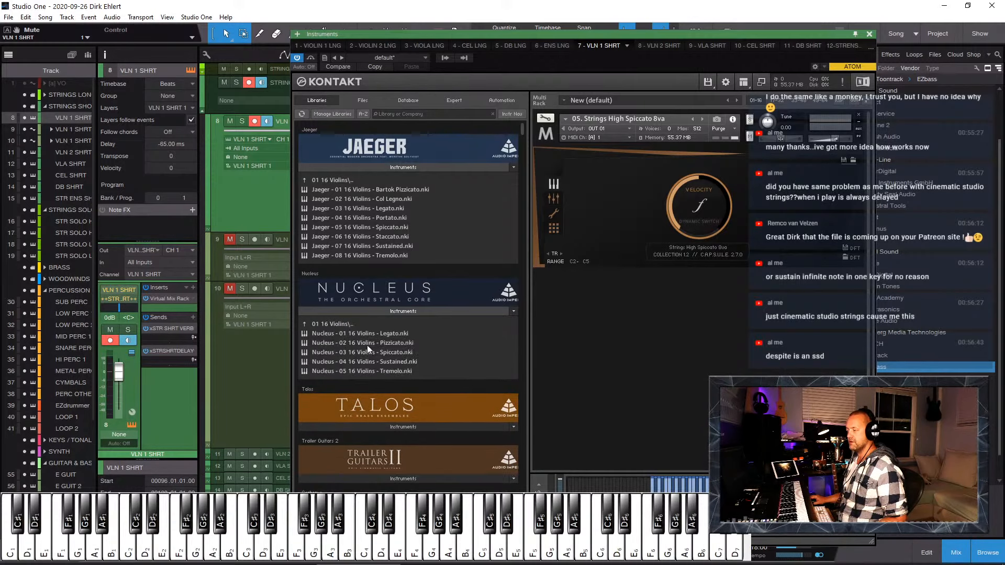
left_click(377, 354)
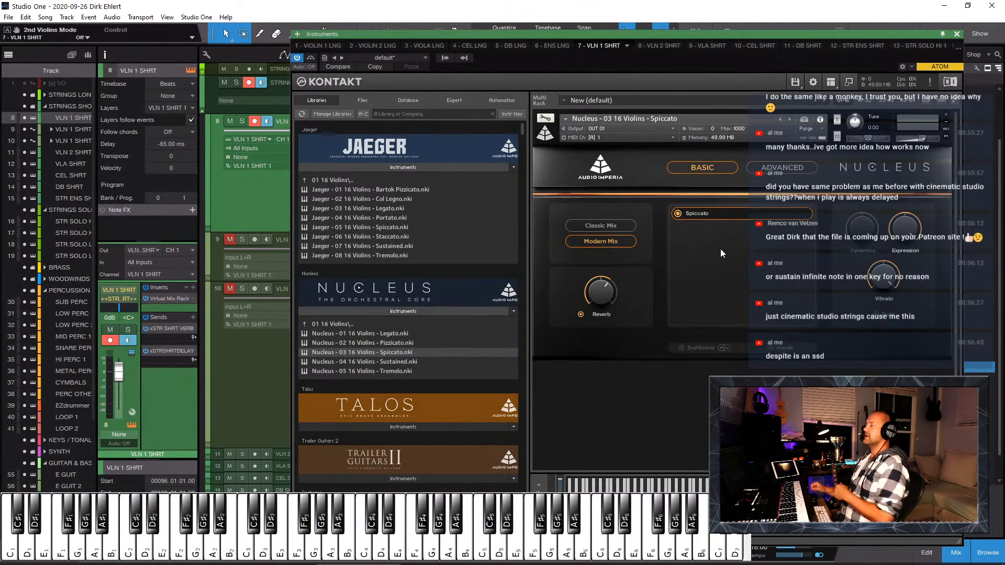
Step: Show the advanced controls of the Nucleus spiccato patch and set its sample start to 0 ms
left_click(783, 166)
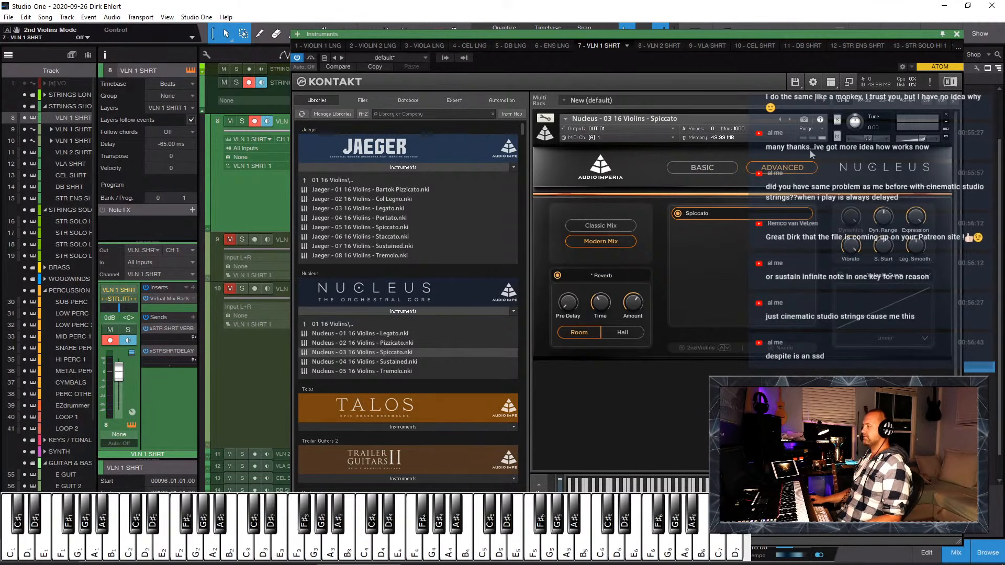
left_click_drag(749, 33, 725, 5)
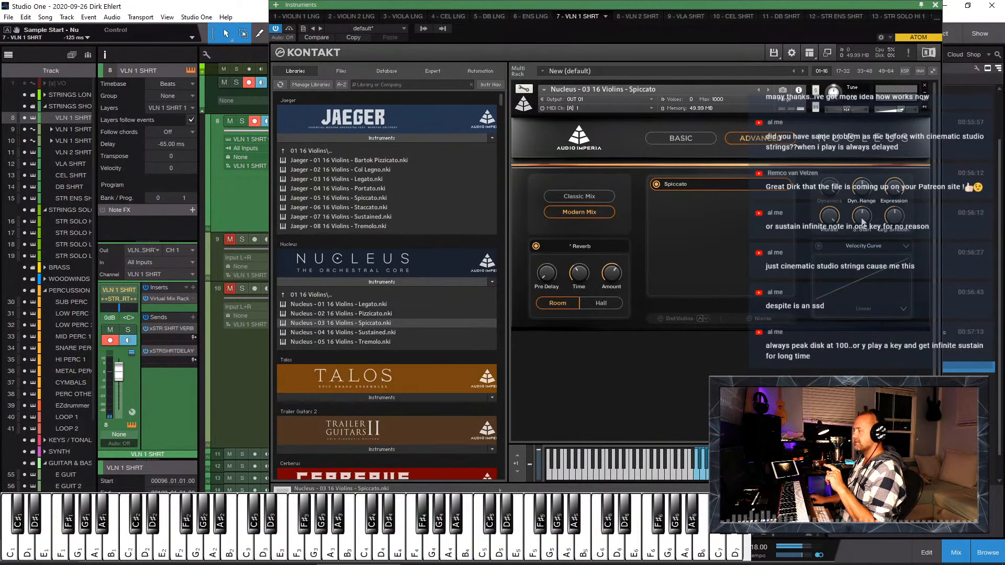
left_click_drag(863, 211, 873, 107)
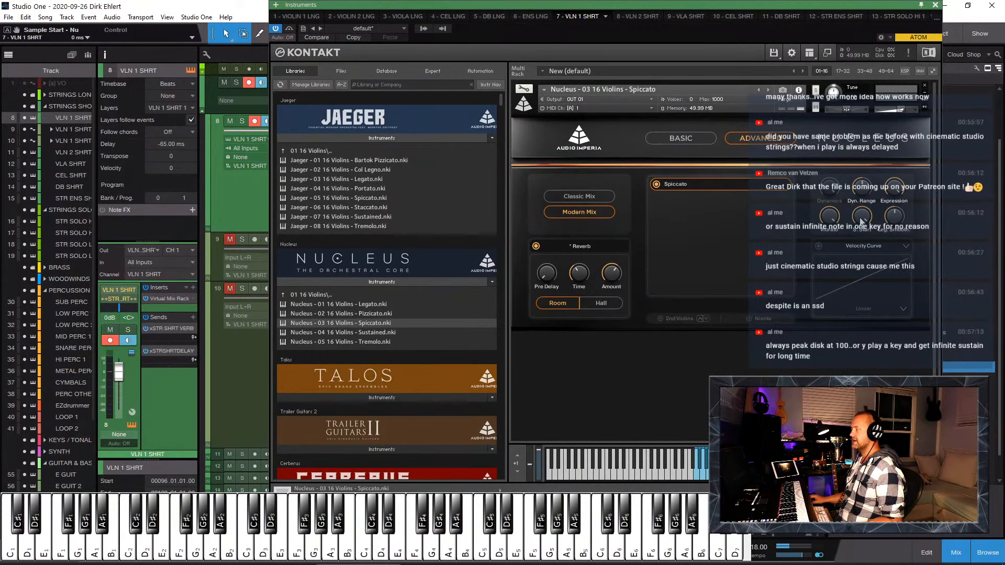
Step: Set the Nucleus patch's sample start to -250 ms and move the Kontakt window clear of the chat overlay
left_click_drag(861, 221, 893, 541)
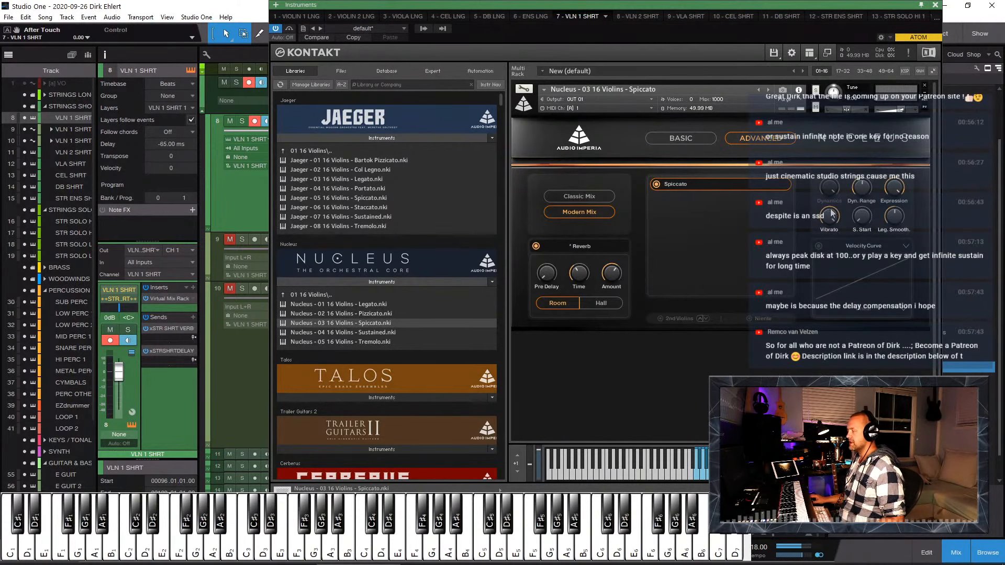
left_click_drag(818, 2, 711, 24)
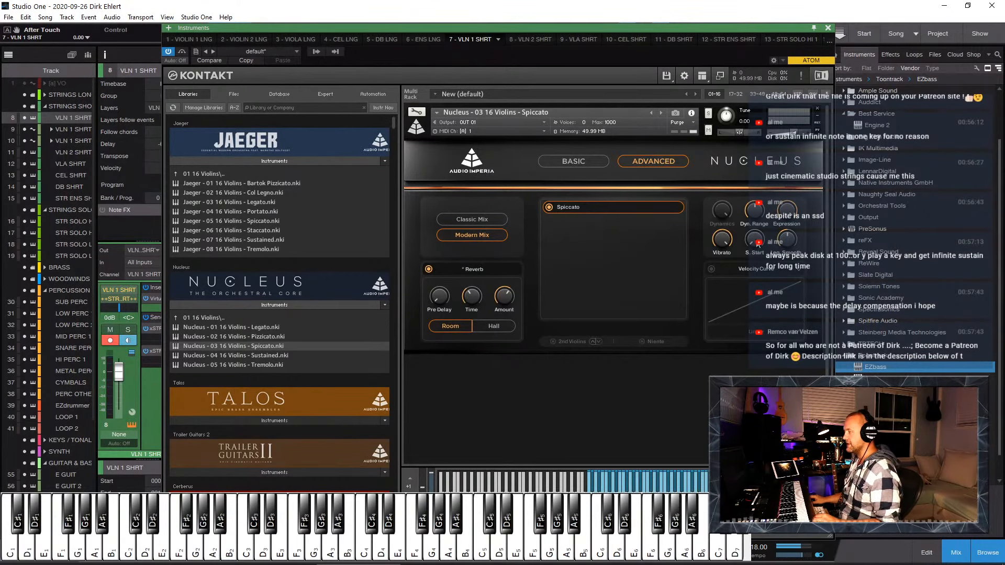
left_click(754, 243)
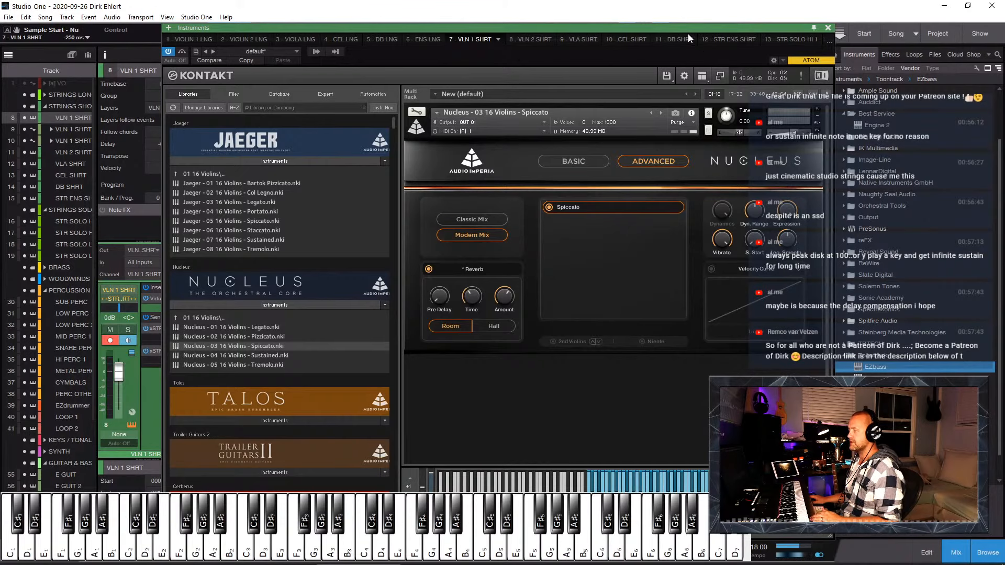
Step: Move the Kontakt window clear of the overlay, then raise the Nucleus patch's sample start and return it to its minimum
left_click_drag(688, 30, 556, 7)
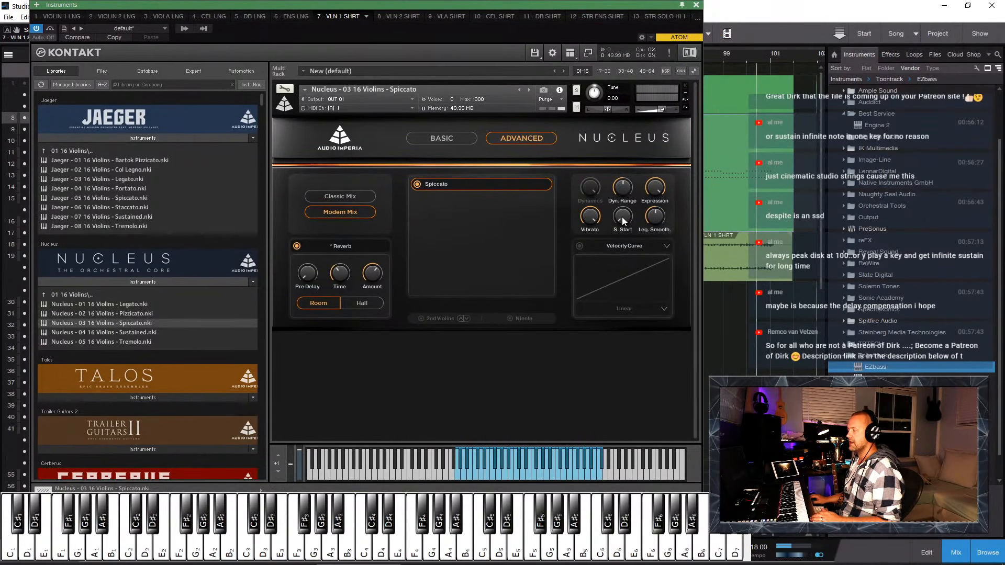
left_click(622, 216)
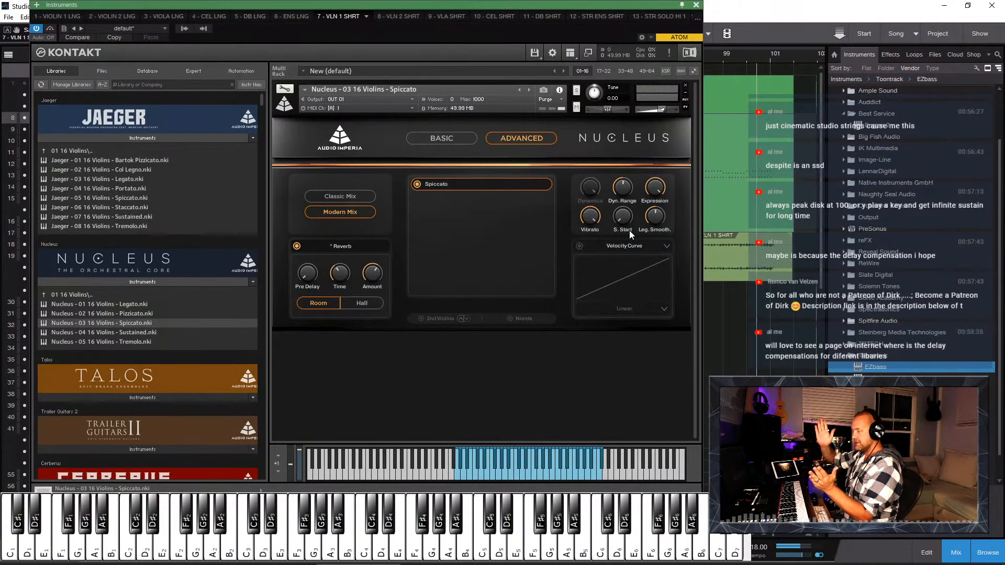
left_click_drag(628, 230, 624, 195)
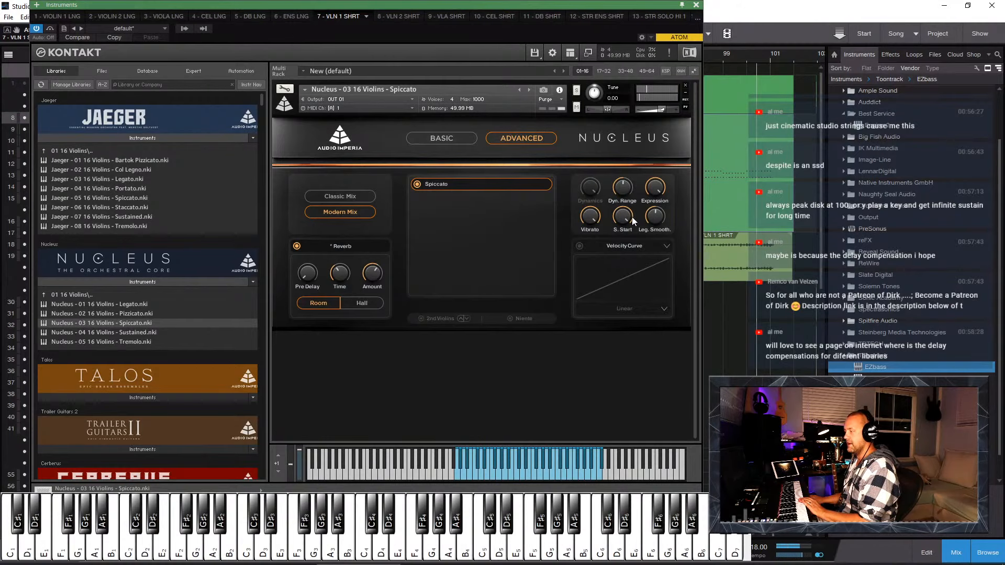
left_click_drag(627, 227, 655, 472)
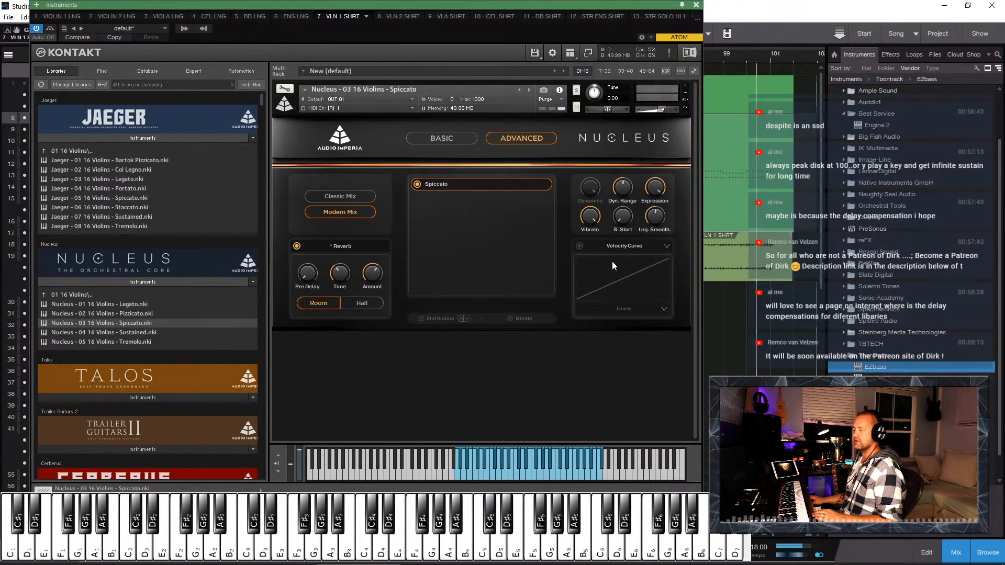
Step: Set the VLN 1 SHRT instrument track's delay to -250 ms and close the Kontakt window
left_click_drag(461, 5, 750, 24)
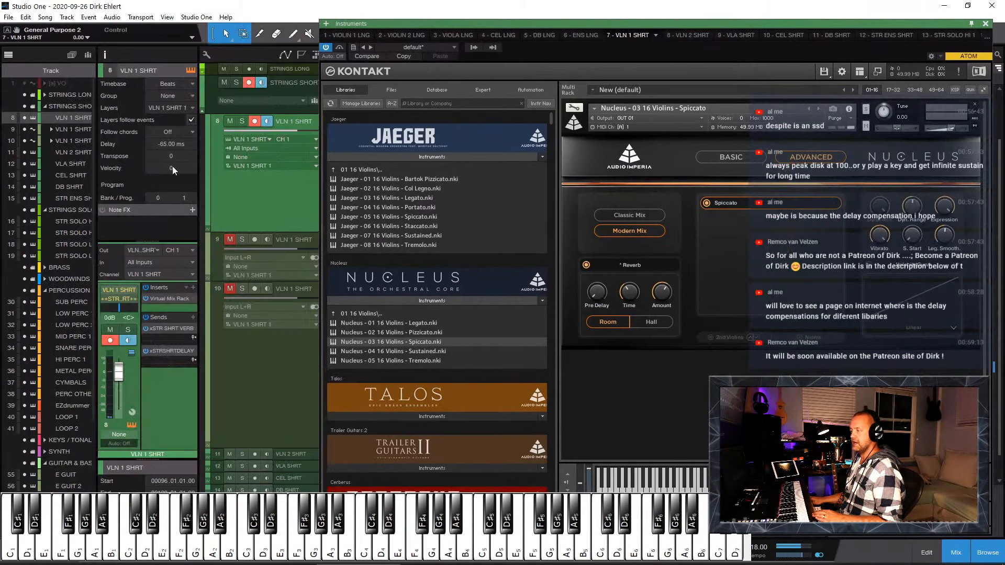
left_click(165, 144)
type("-2")
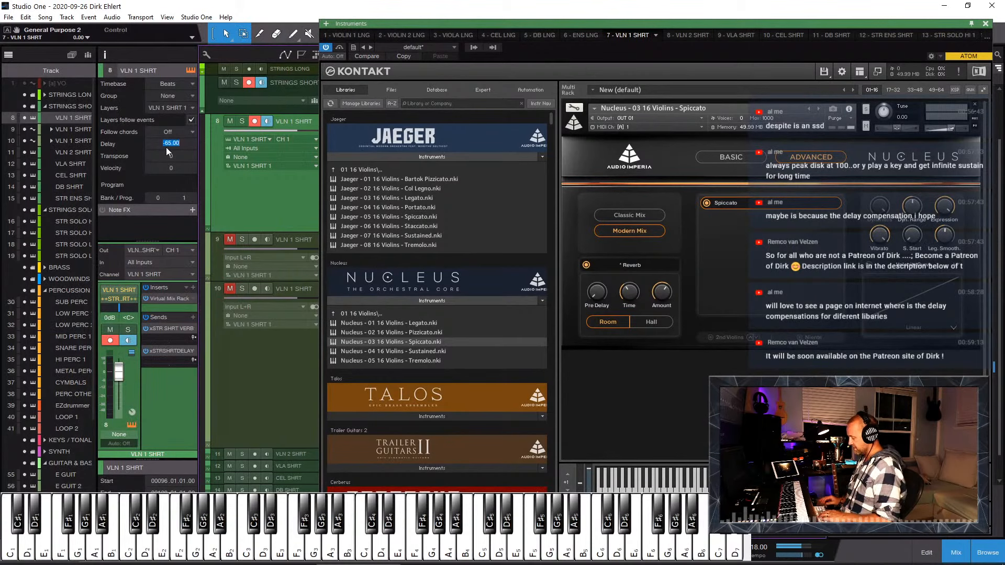
type("50")
key("Return")
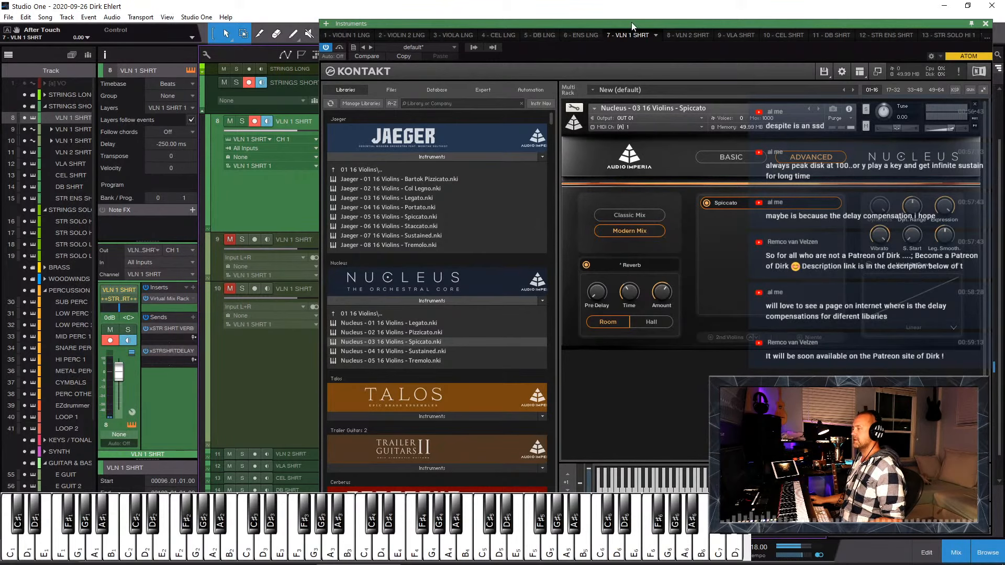
left_click_drag(631, 22, 491, 10)
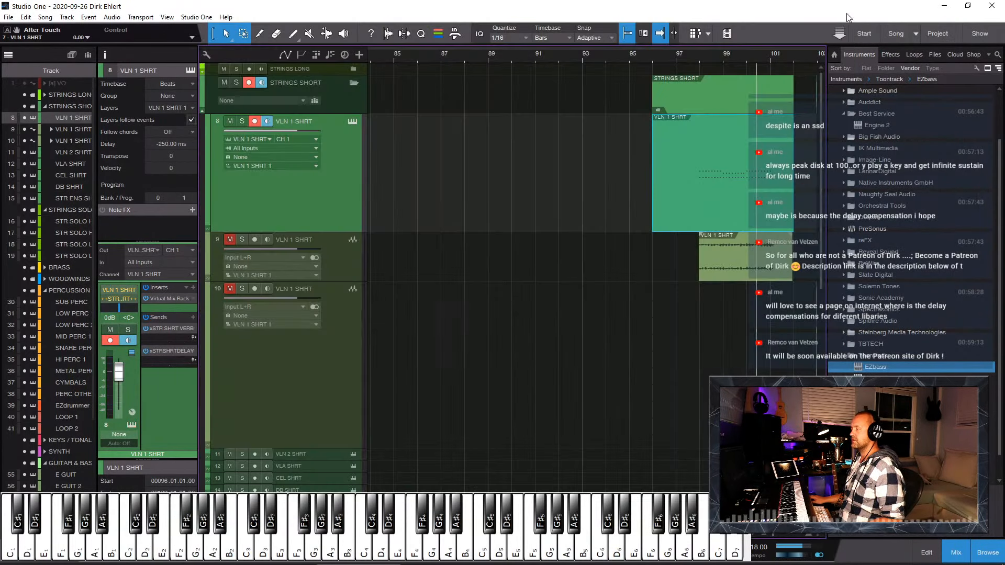
left_click(845, 12)
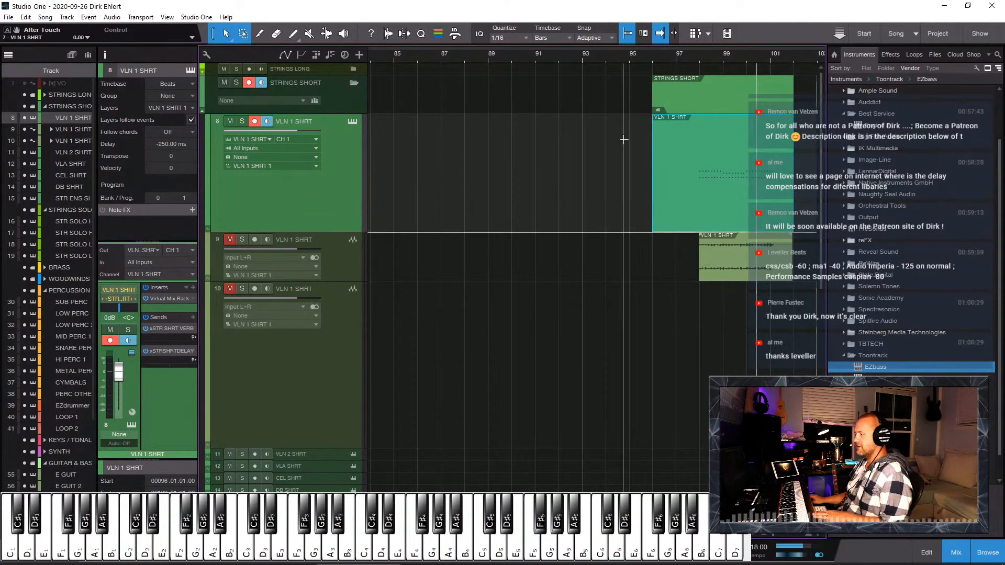
Step: Delete the recorded events on the VLN 1 SHRT tracks and reduce the heights of those three tracks
left_click_drag(587, 182, 811, 316)
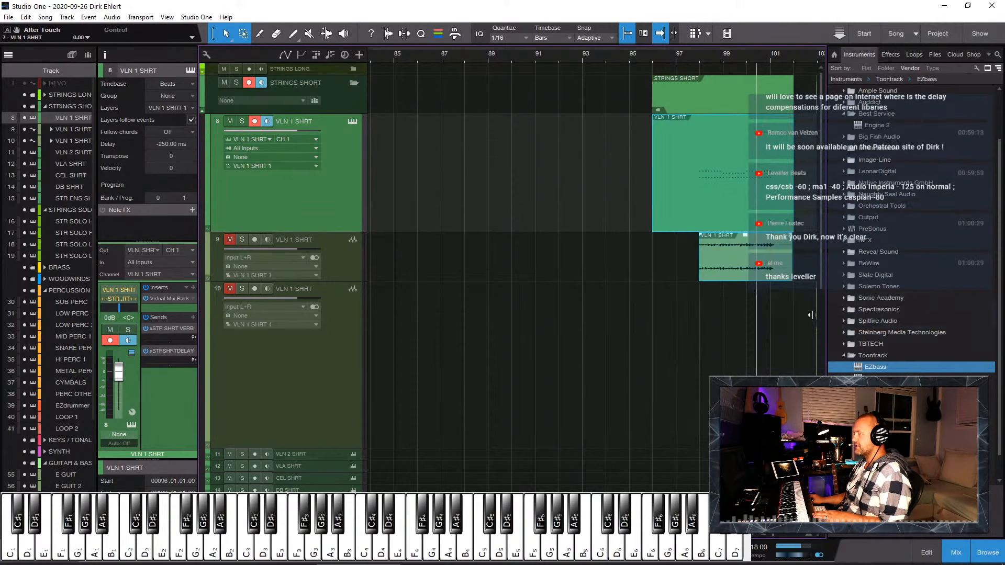
key("Delete")
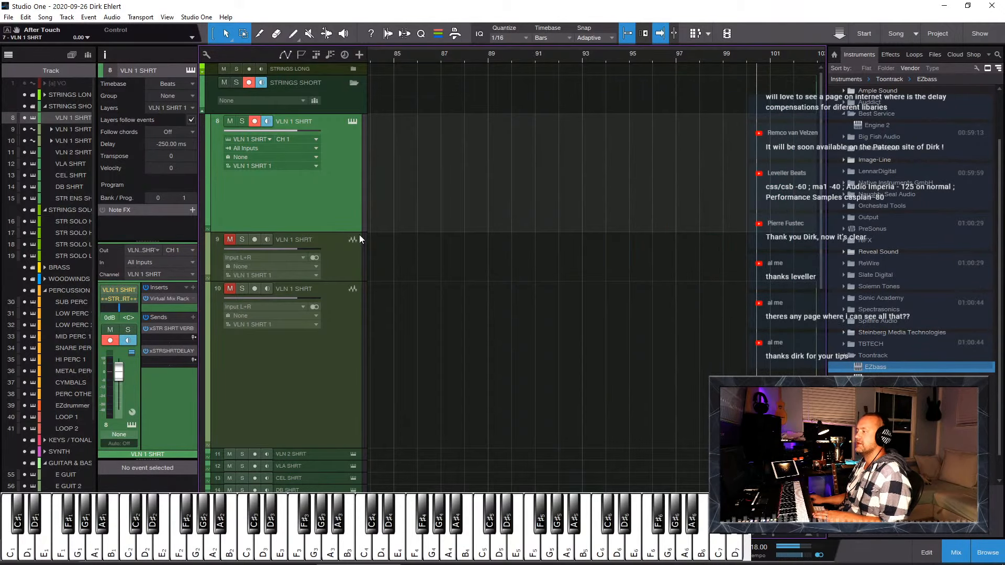
left_click_drag(359, 233, 365, 142)
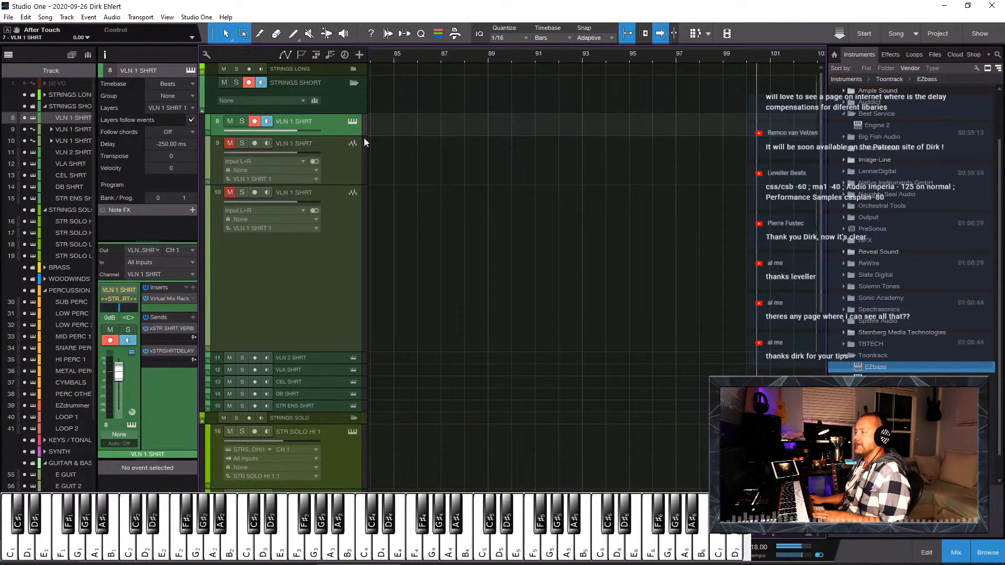
left_click_drag(347, 187, 348, 161)
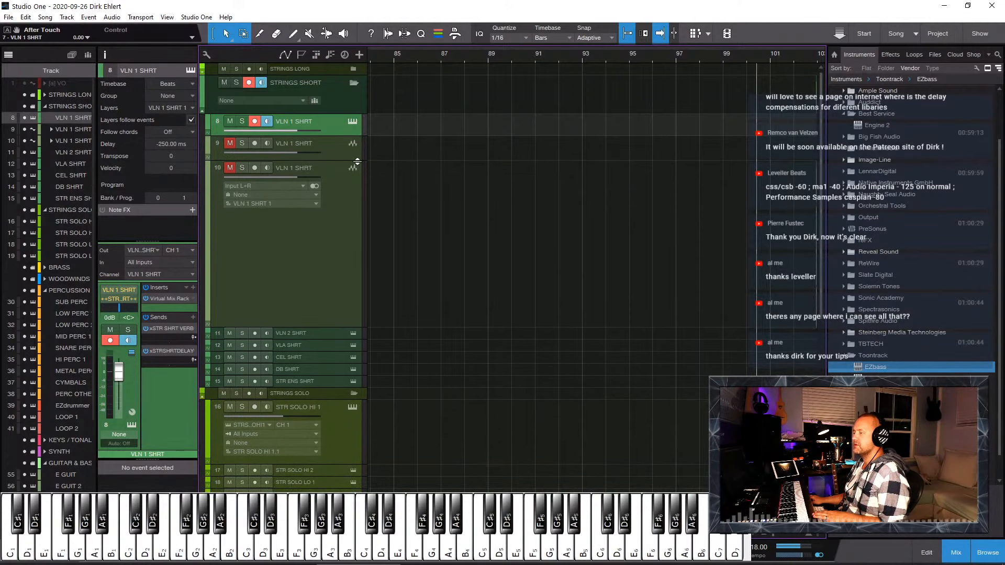
left_click_drag(335, 328, 364, 182)
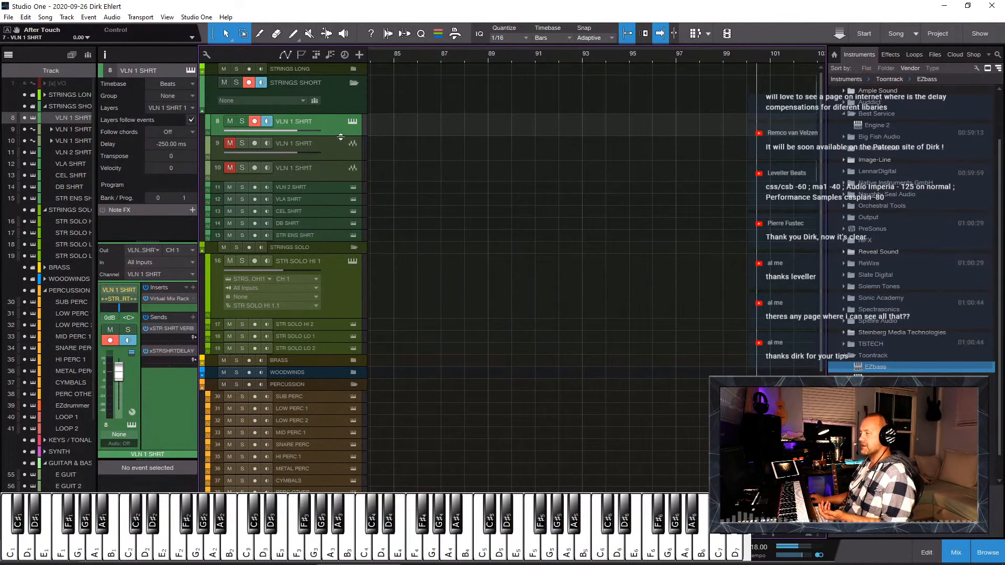
left_click_drag(342, 137, 341, 140)
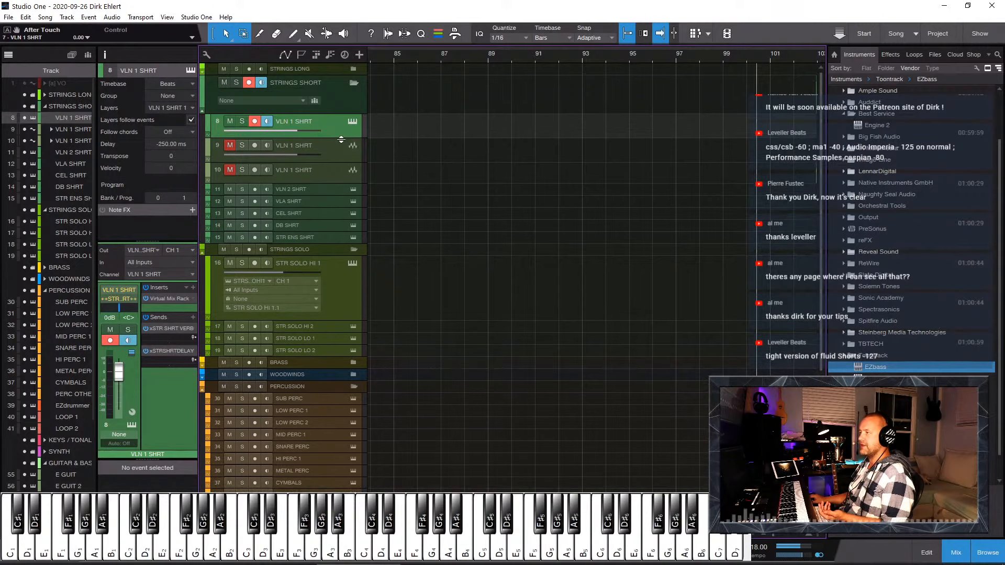
Step: Place the playhead at bar 89 and open the PERFORMANCE SAMPLES strings folder in the VLN 1 SHRT Kontakt's quick-load browser
left_click(488, 59)
left_click(353, 123)
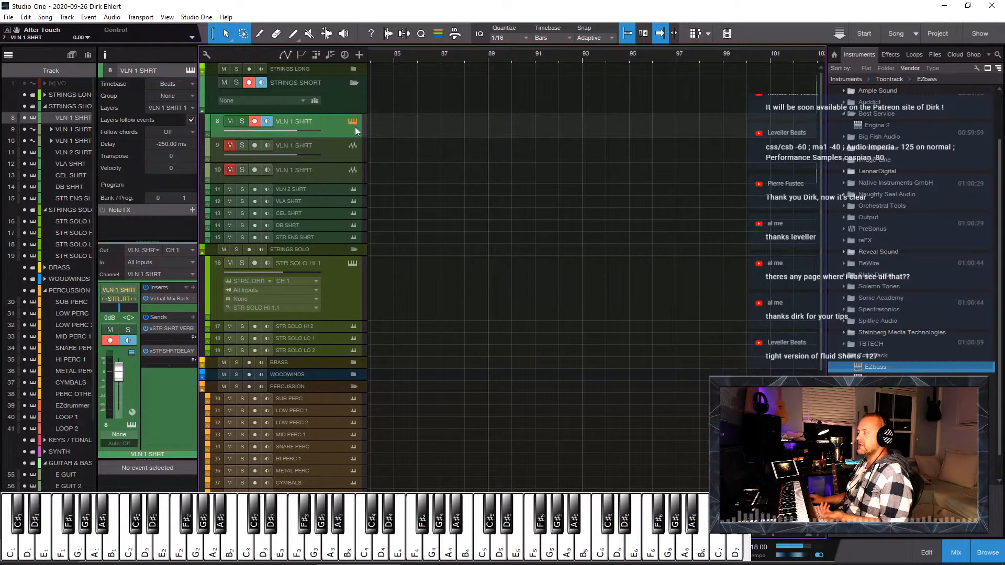
double_click(496, 420)
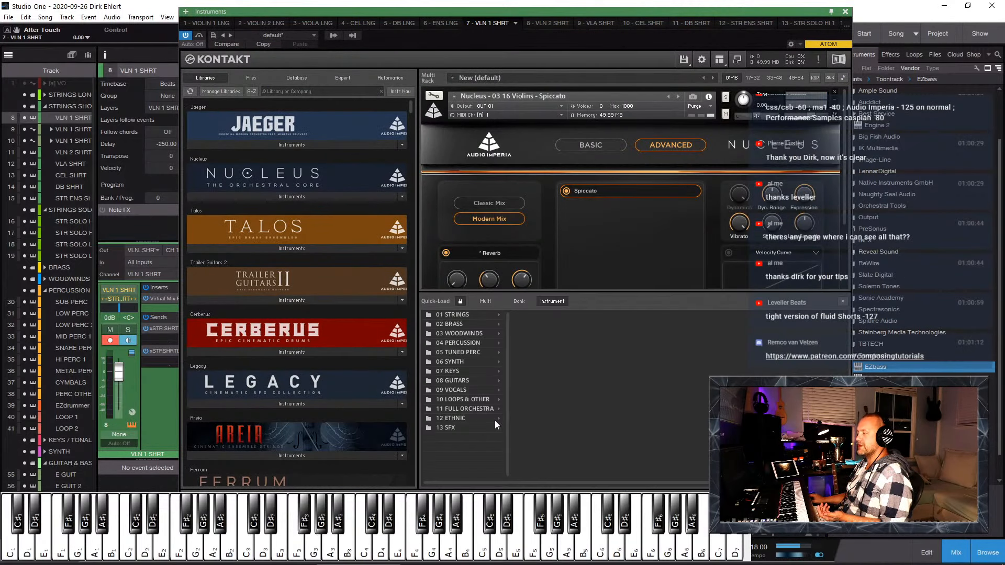
left_click(460, 315)
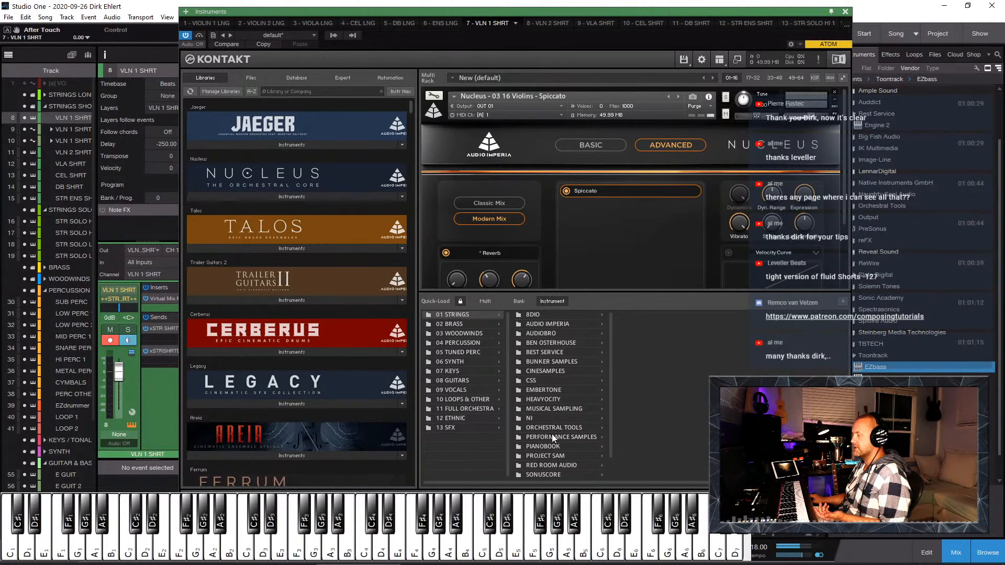
scroll(552, 435, "down", 1)
left_click(558, 416)
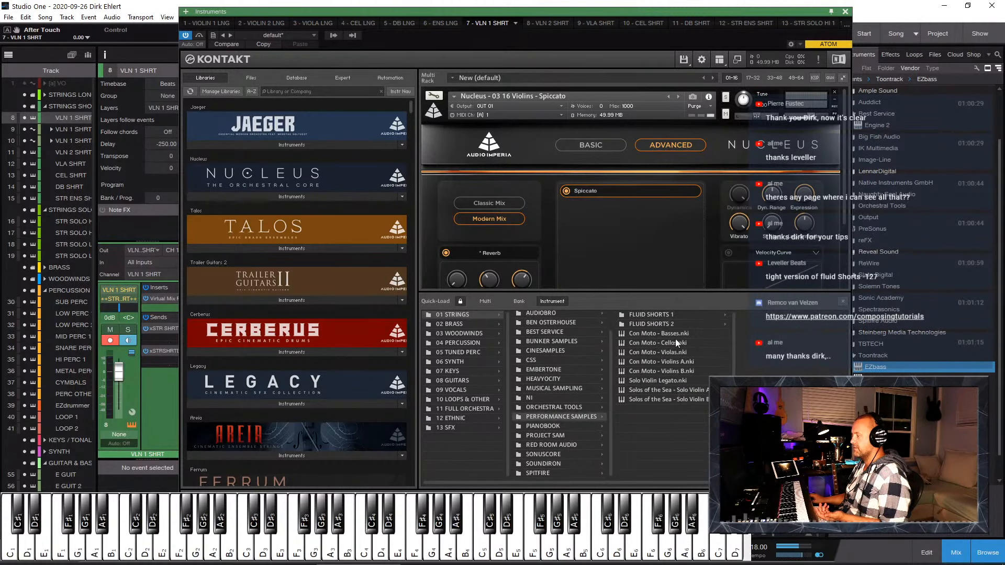
Step: Replace the Nucleus patch with Fluid Shorts - Cellos (normal) from FLUID SHORTS 1 and close the quick-load browser
left_click(661, 313)
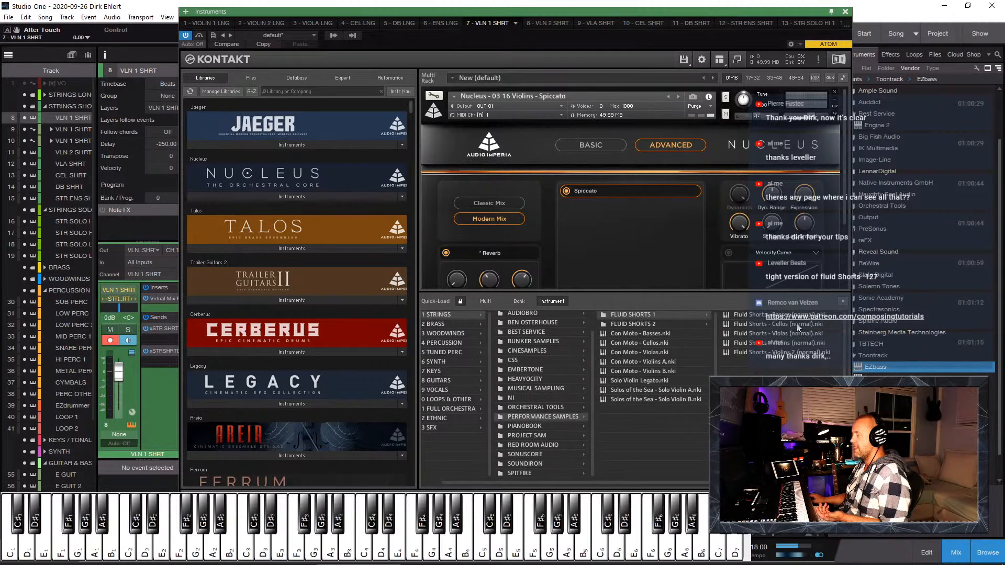
left_click_drag(796, 325, 635, 169)
left_click(518, 325)
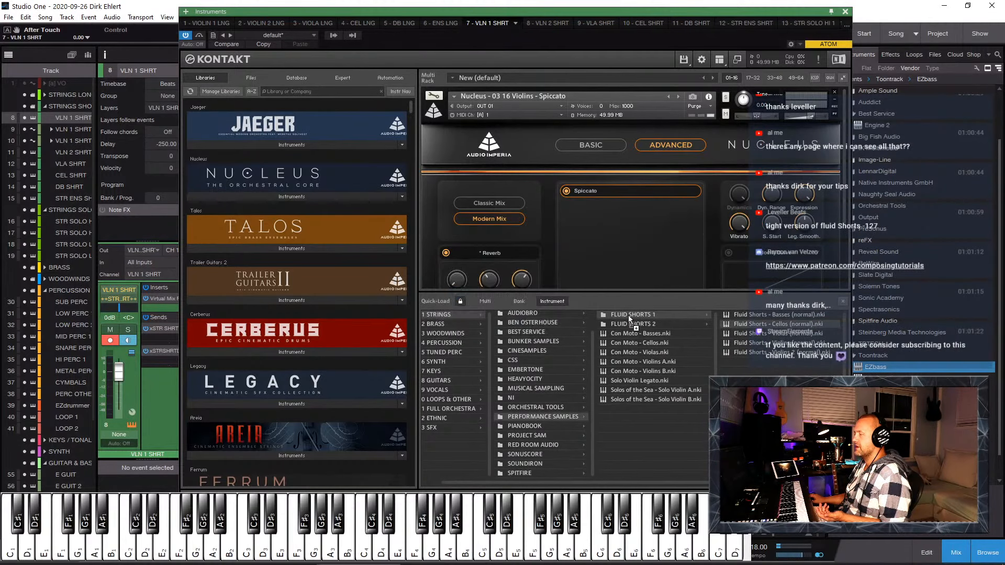
left_click(843, 301)
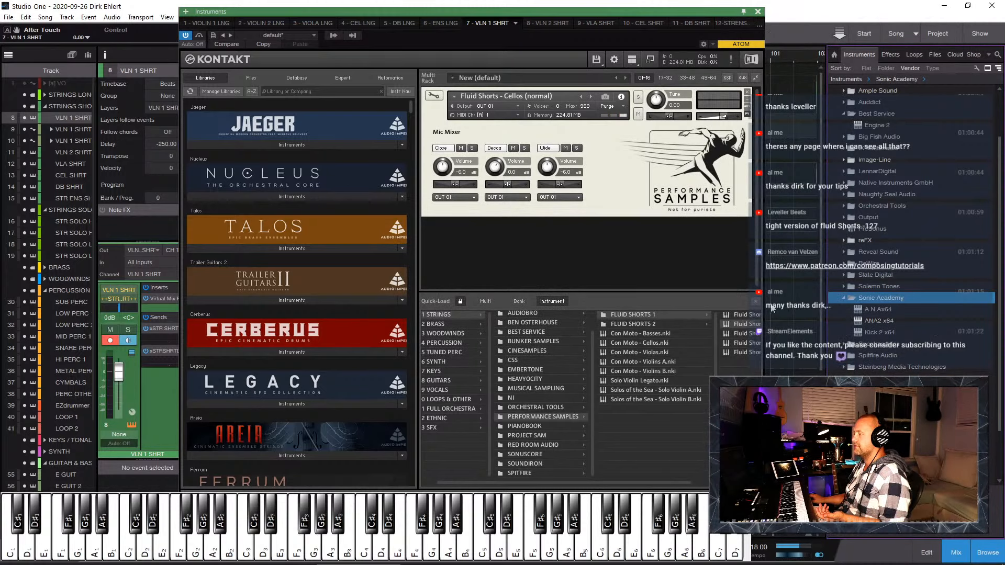
left_click(755, 302)
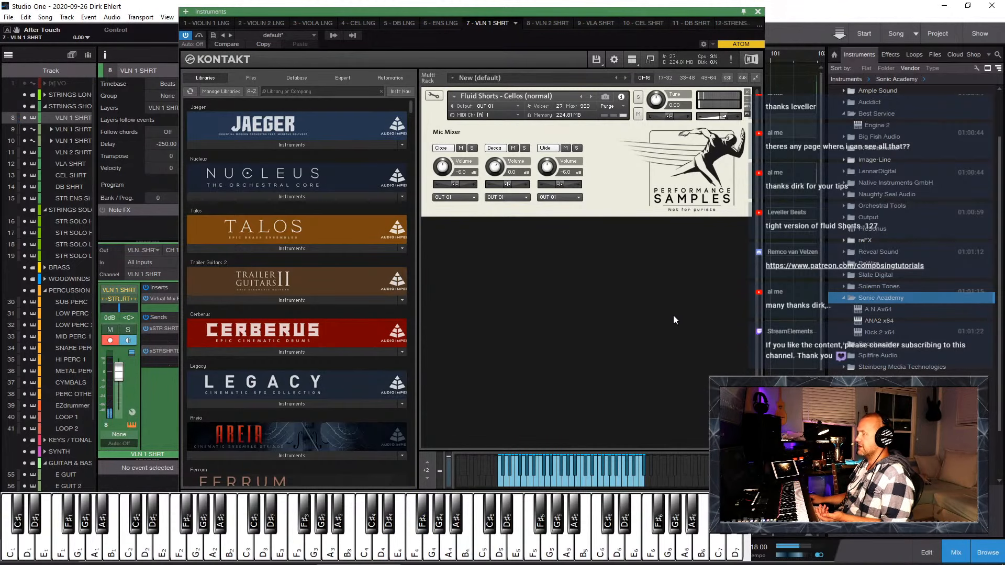
Step: Clear the Kontakt window from the arrangement, create a two-bar part at bar 89 on VLN 1 SHRT and open it for note editing
left_click_drag(407, 15, 629, 46)
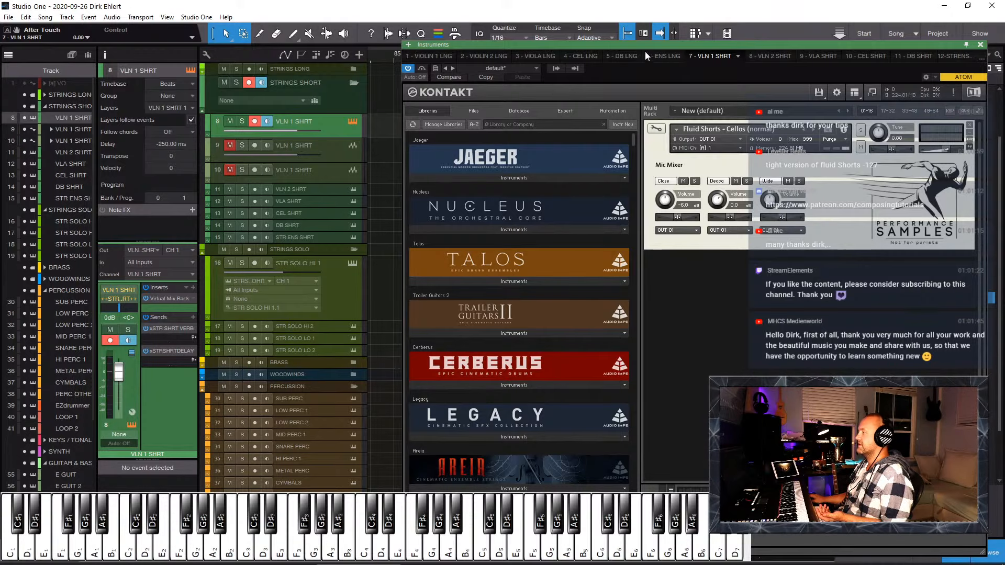
left_click_drag(635, 45, 1004, 74)
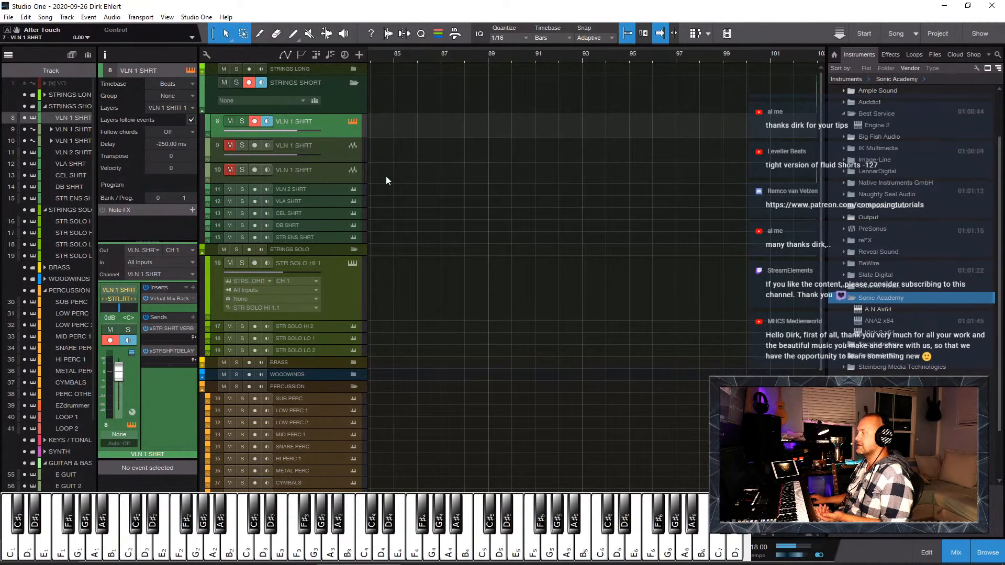
double_click(491, 127)
left_click_drag(511, 131, 535, 132)
double_click(522, 131)
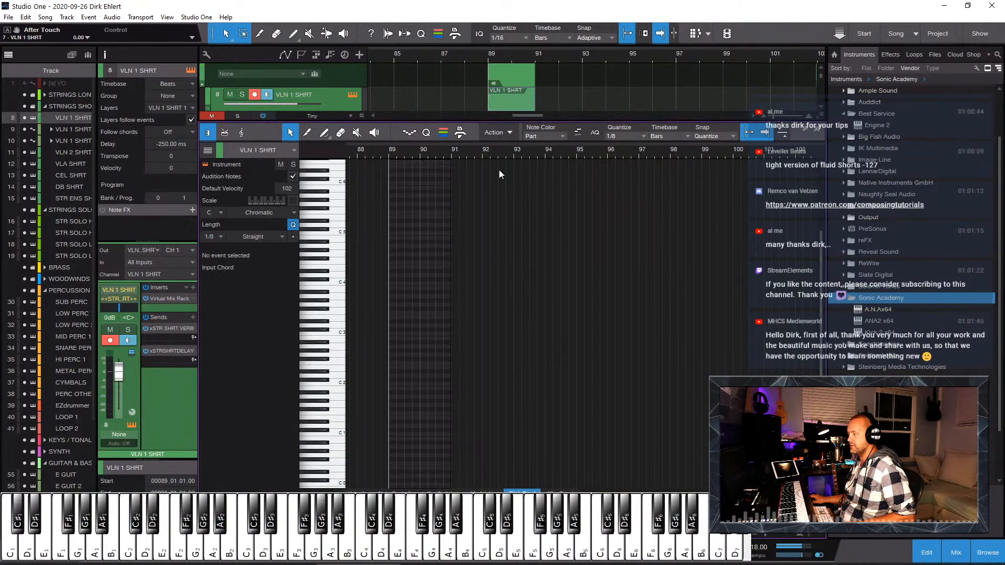
Step: Step-record a short eighth-note line from bar 89 in the VLN 1 SHRT part and play it back
left_click(410, 133)
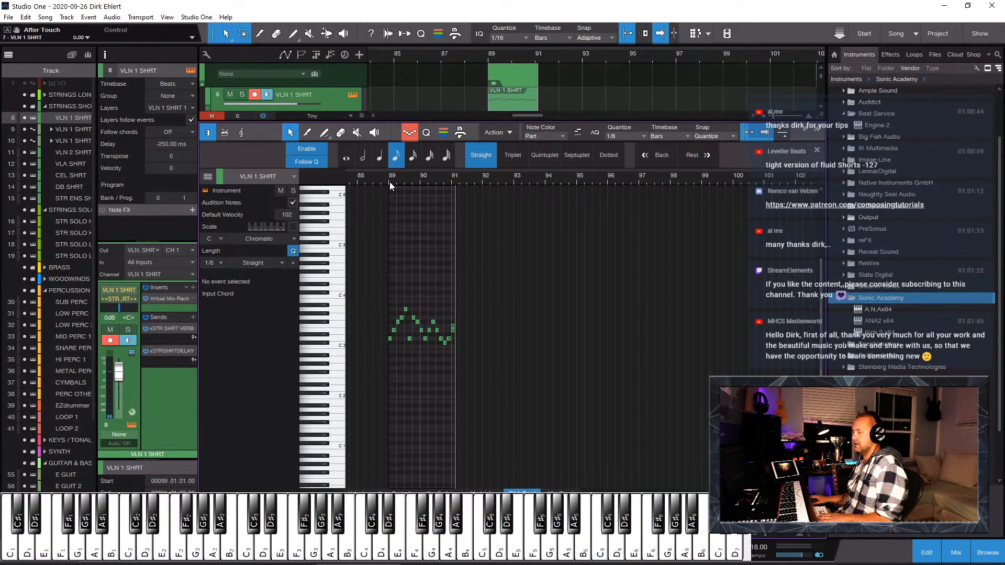
left_click(453, 326)
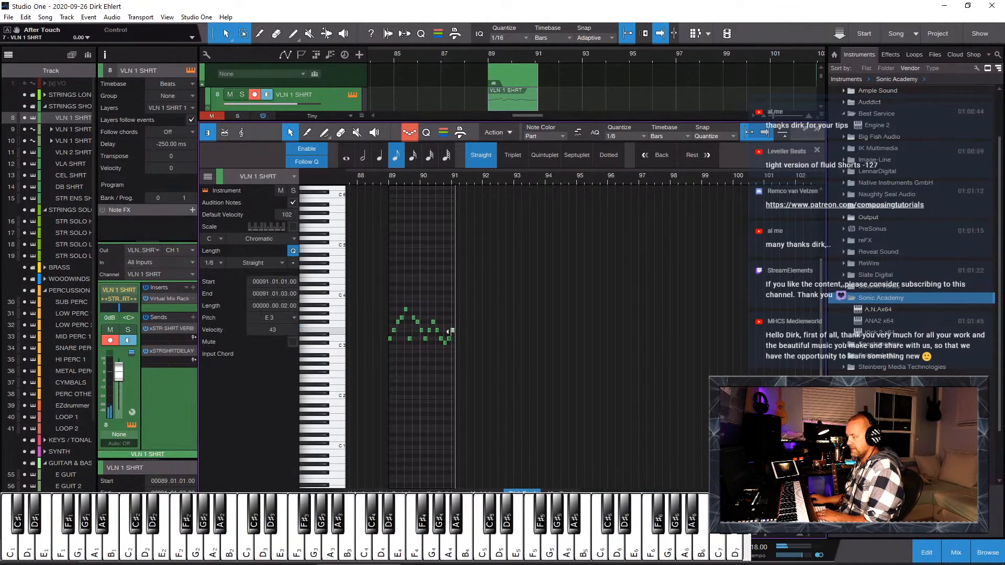
left_click(378, 184)
key("space")
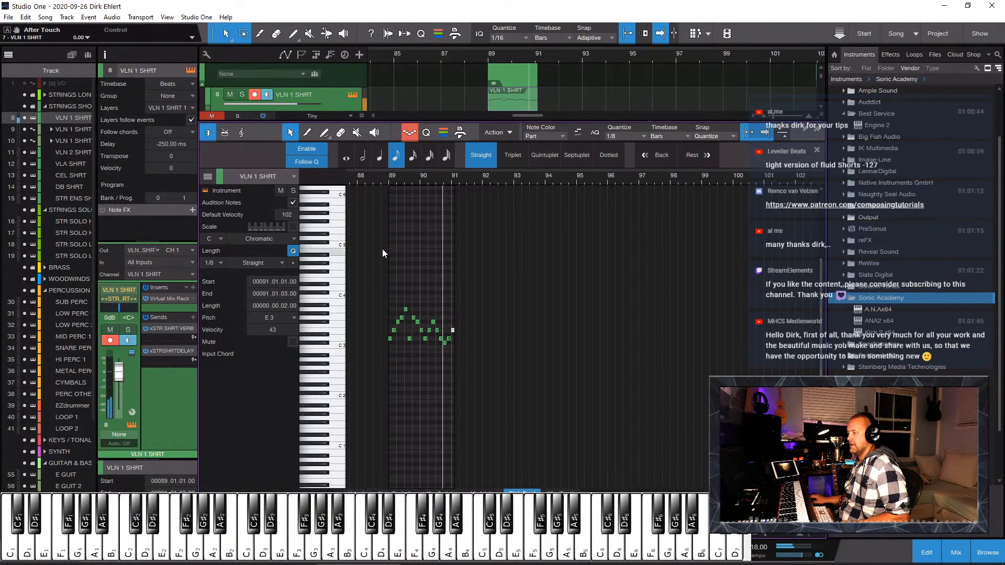
Step: Set the VLN 1 SHRT track's delay to 0 ms and play the recorded line from just before bar 89
left_click(170, 147)
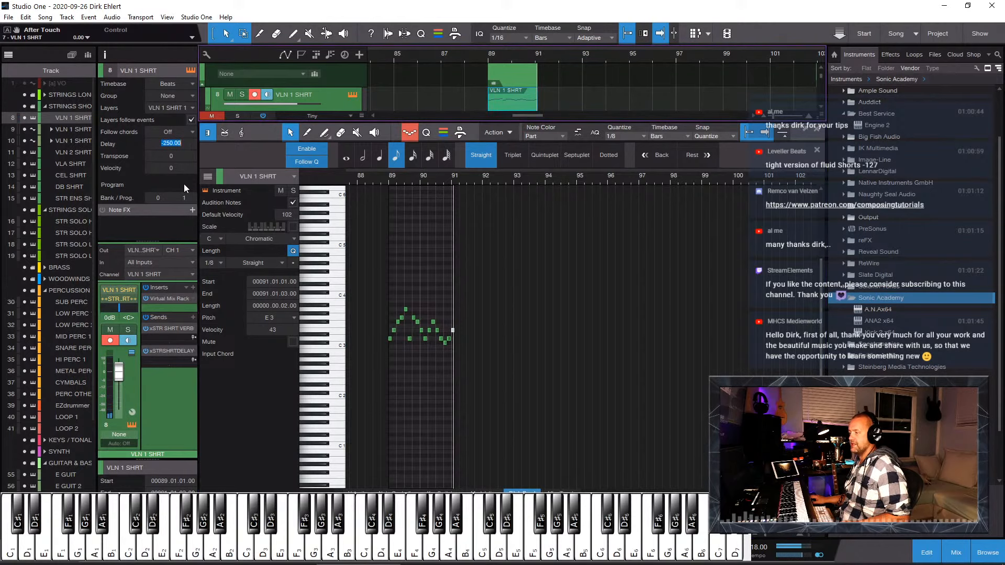
type("0")
key("Return")
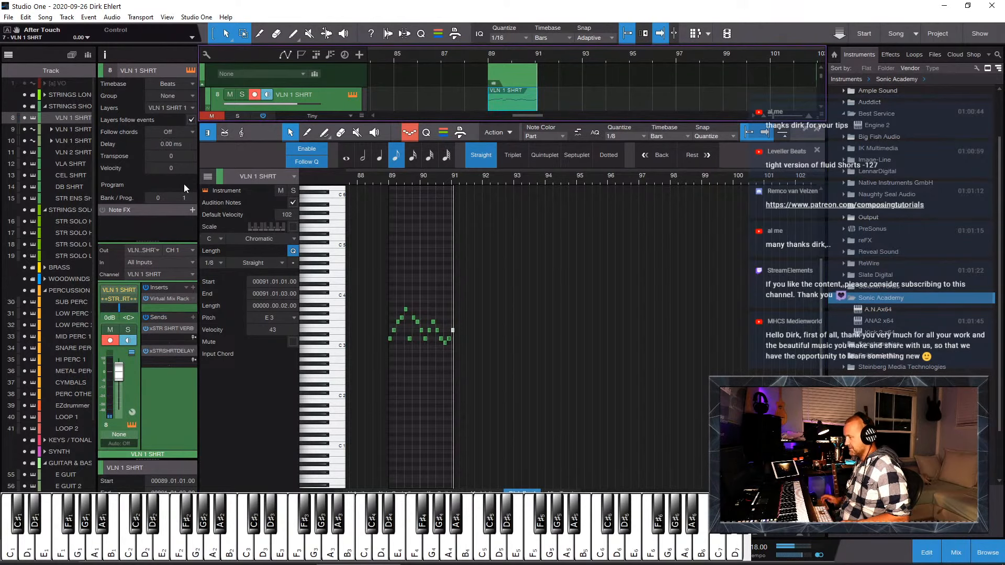
left_click(376, 178)
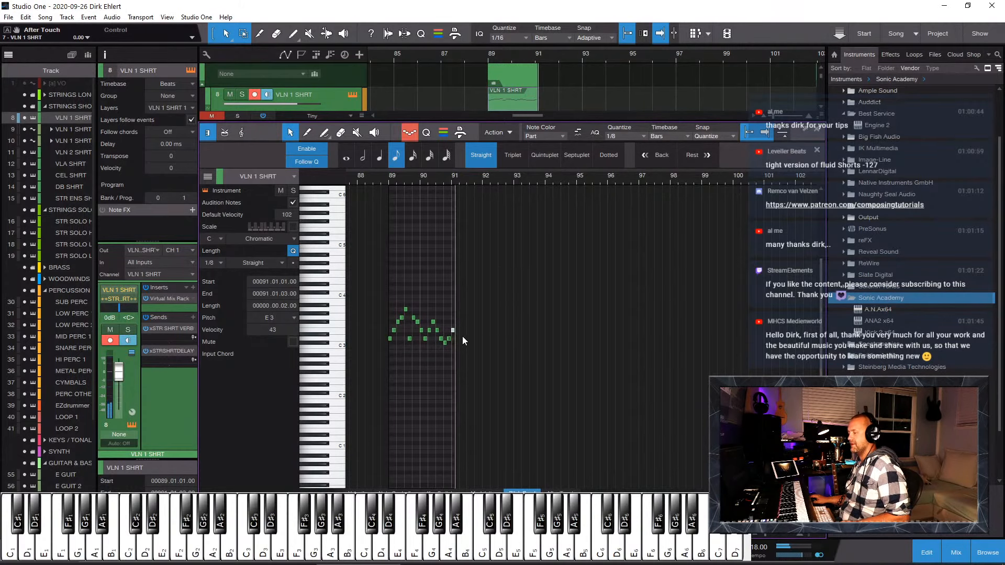
Step: Set the VLN 1 SHRT track's delay to -140 ms and play the recorded line again from before bar 89
double_click(161, 147)
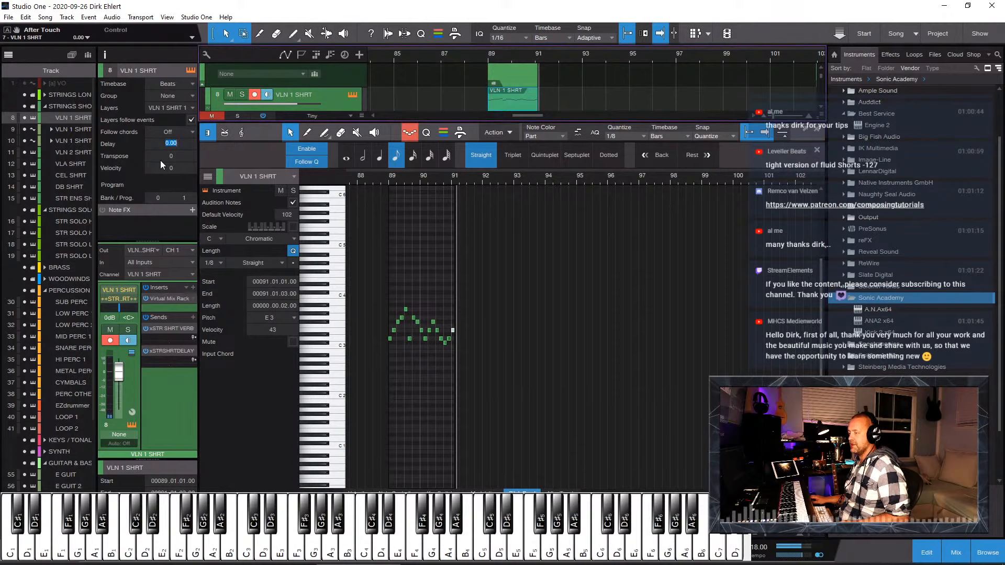
type("-140")
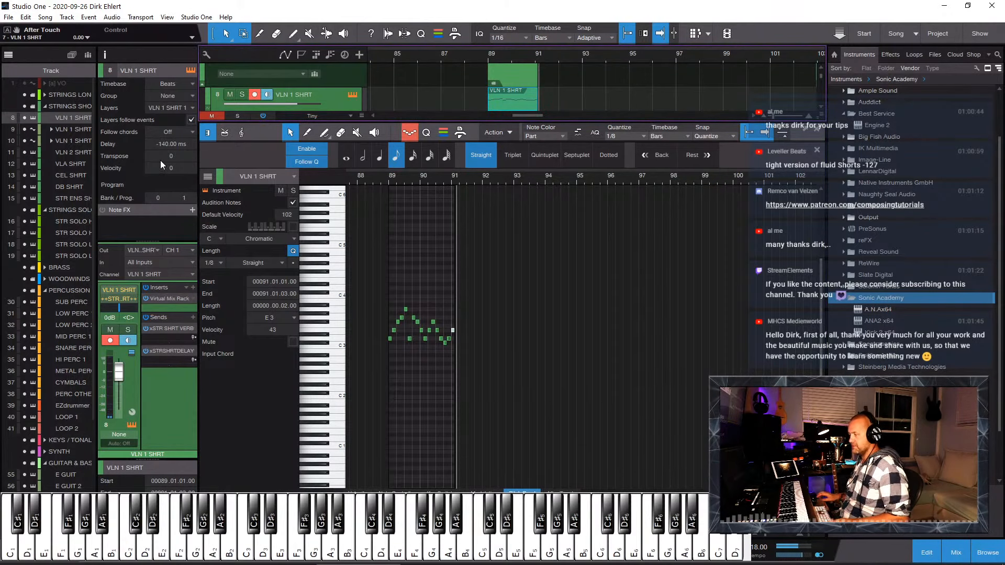
left_click(366, 180)
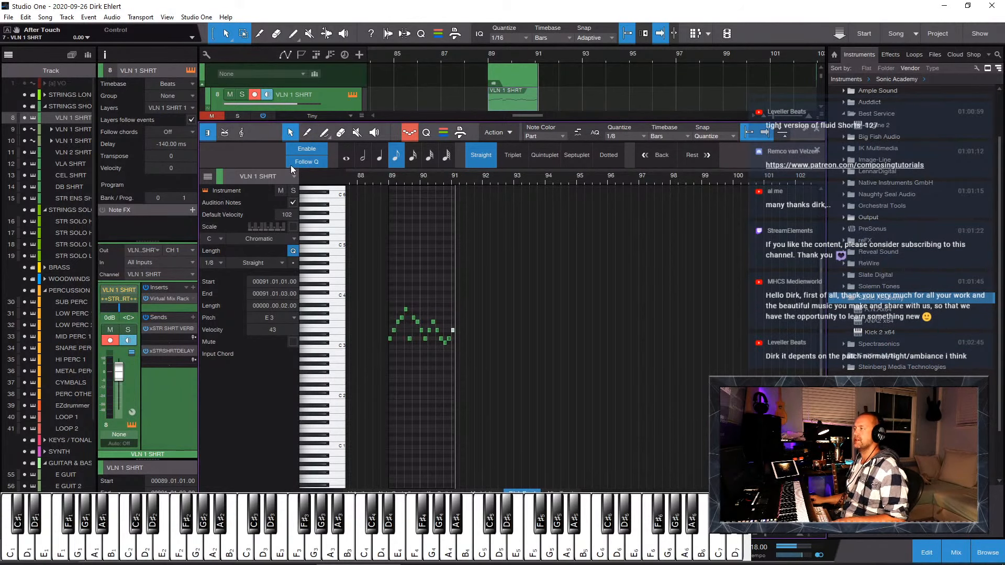
Step: Replay the VLN 1 SHRT line from just before bar 89, inspect its notes up close, and deselect them
left_click(375, 182)
key("space")
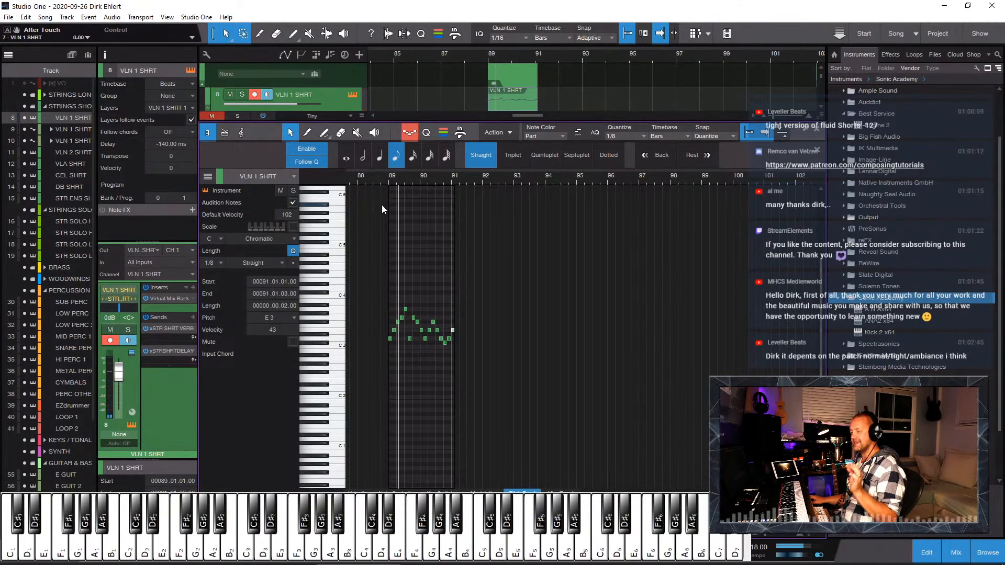
left_click(367, 180)
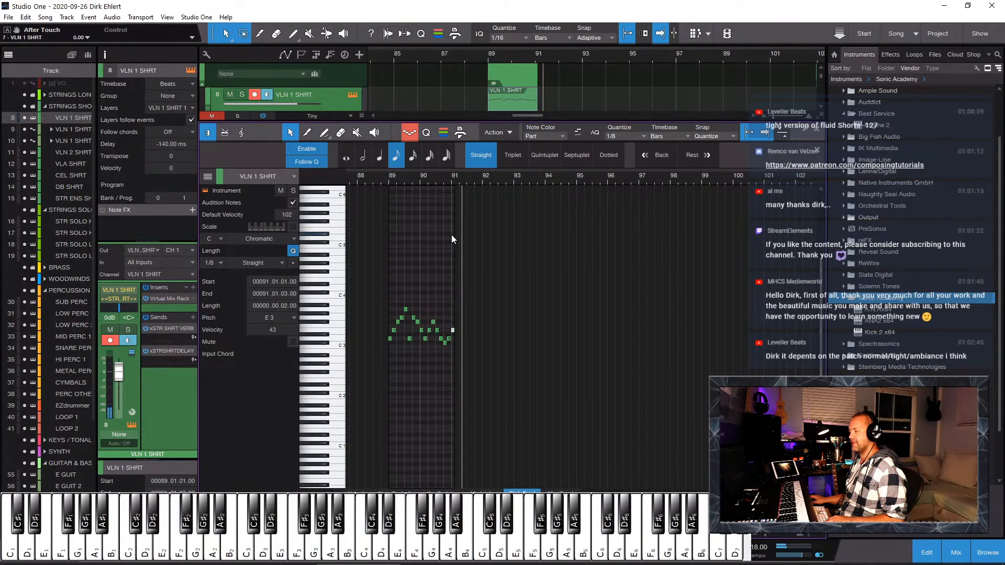
scroll(484, 254, "up", 3)
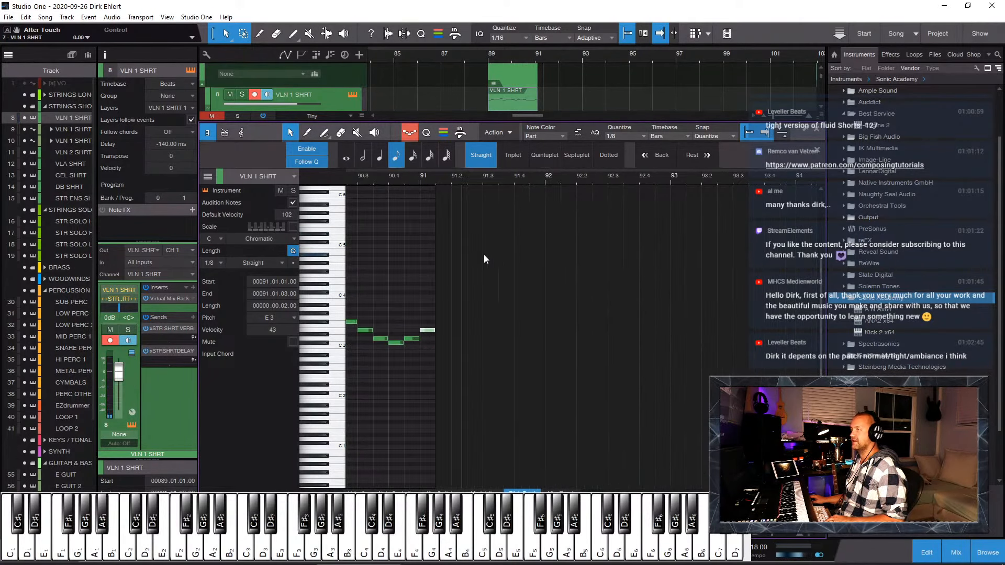
scroll(484, 254, "down", 5)
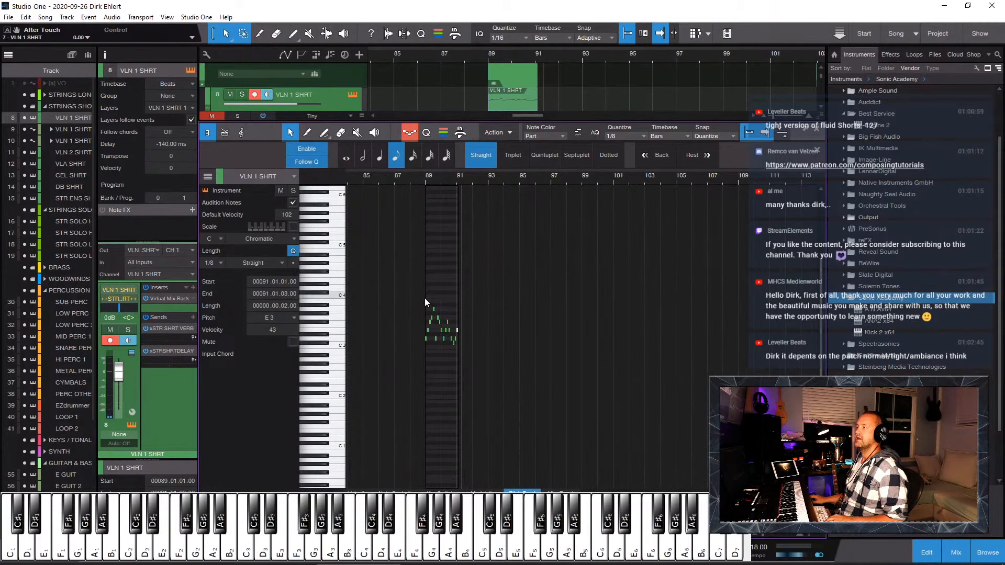
left_click(602, 291)
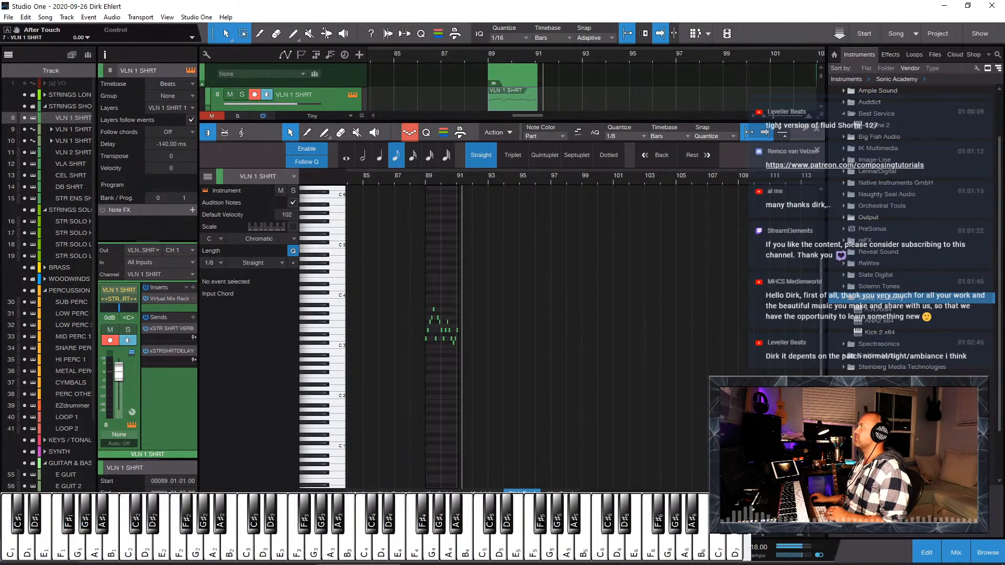
Step: Bring up the VLN 1 SHRT Kontakt instance and browse drive E: to the Instruments folder of Performance Samples' Fluid Shorts
left_click_drag(623, 138, 453, 44)
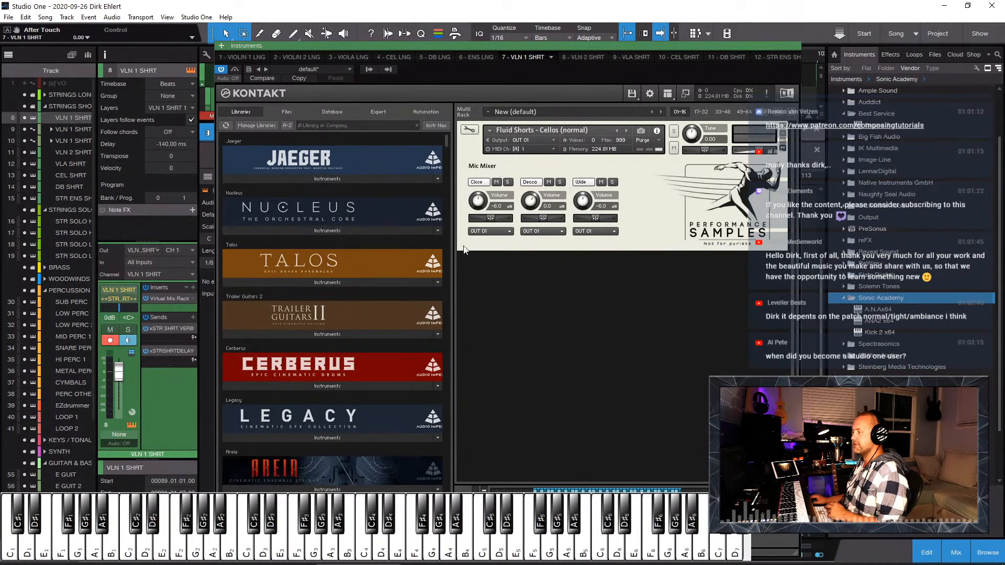
left_click(286, 112)
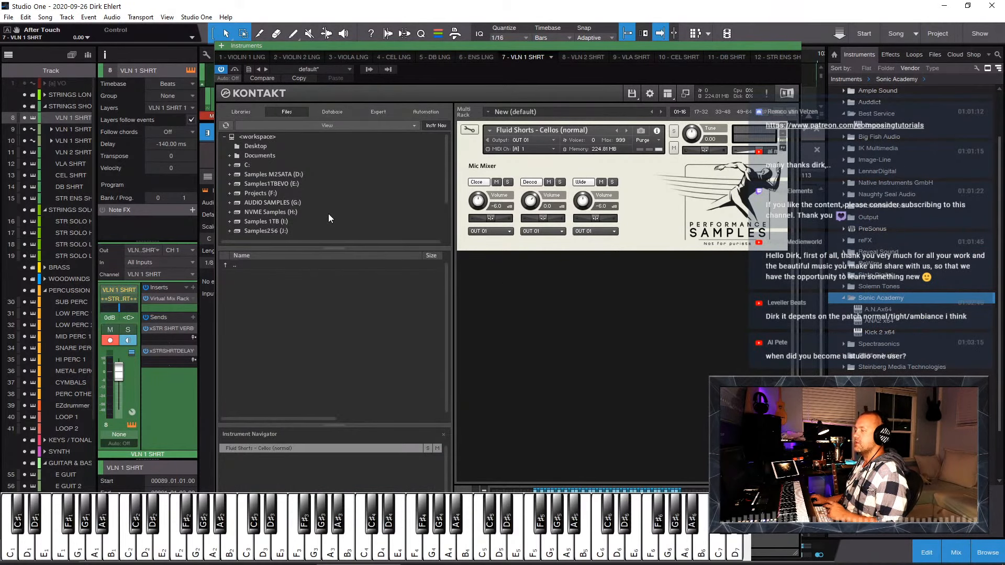
left_click(281, 184)
scroll(275, 353, "down", 3)
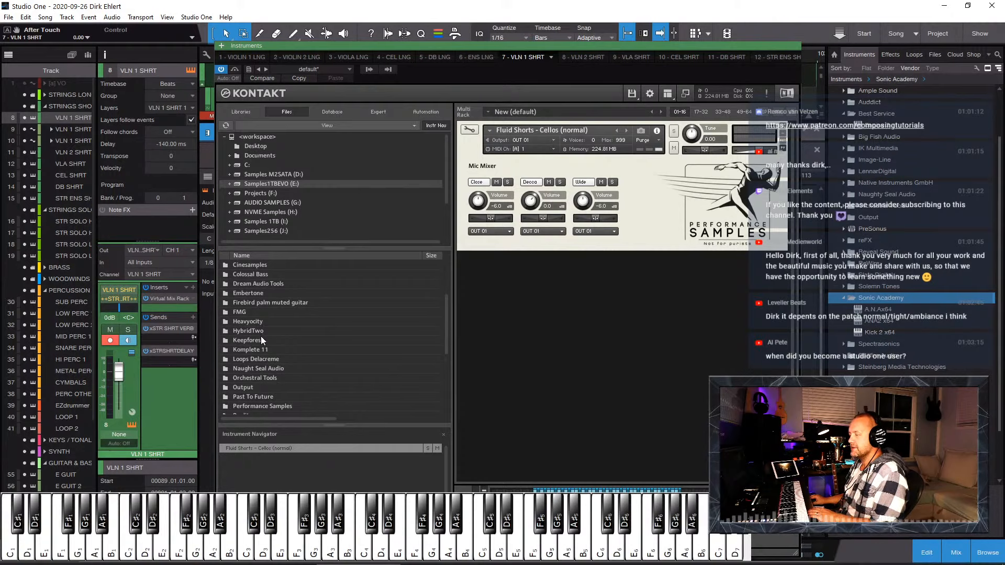
scroll(256, 361, "down", 2)
double_click(261, 370)
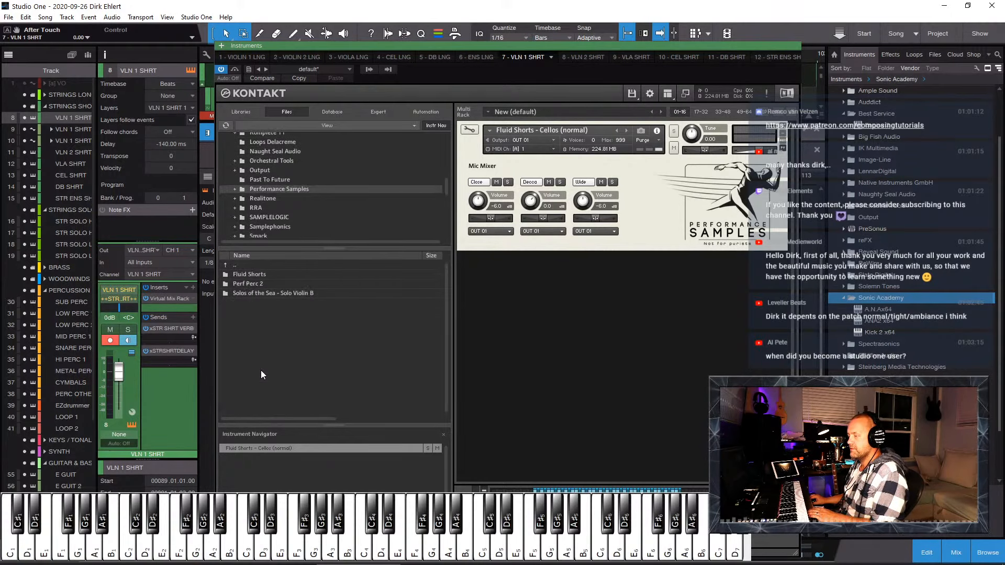
double_click(256, 275)
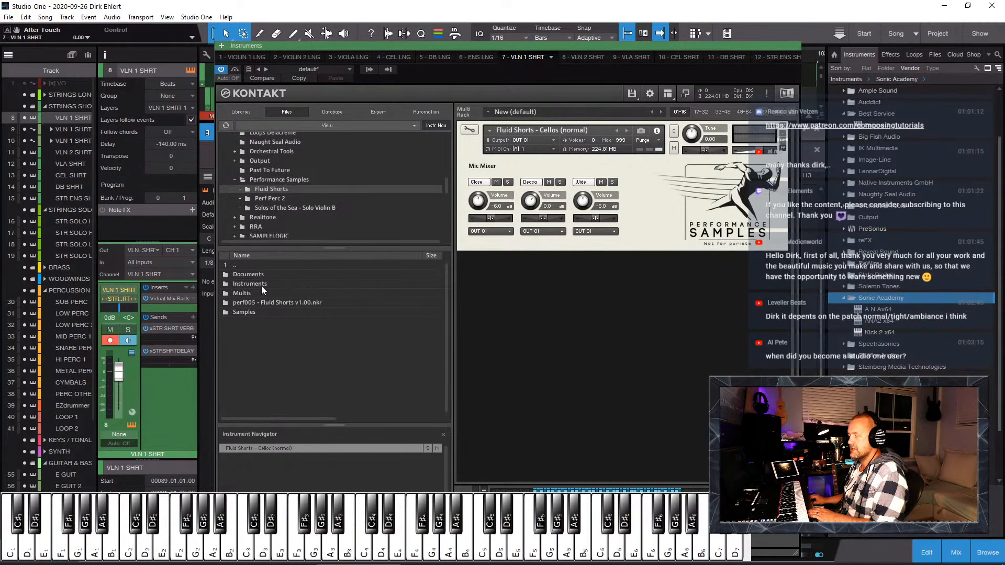
double_click(259, 284)
Step: Replace the loaded Kontakt patch with Fluid Shorts - Cellos (tight) and add Fluid Shorts - Cellos (normal) as a second instrument
left_click(303, 303)
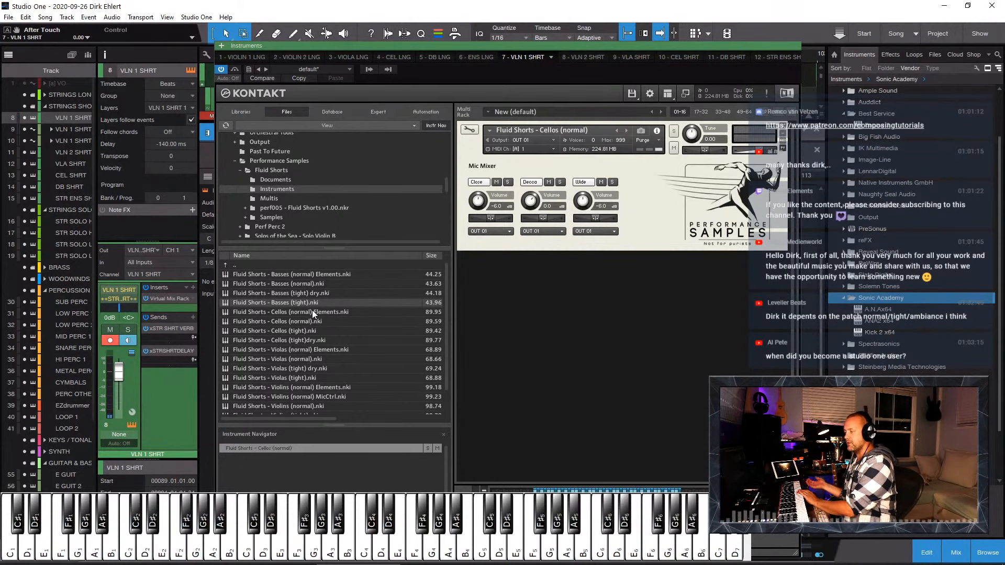
scroll(313, 296, "down", 2)
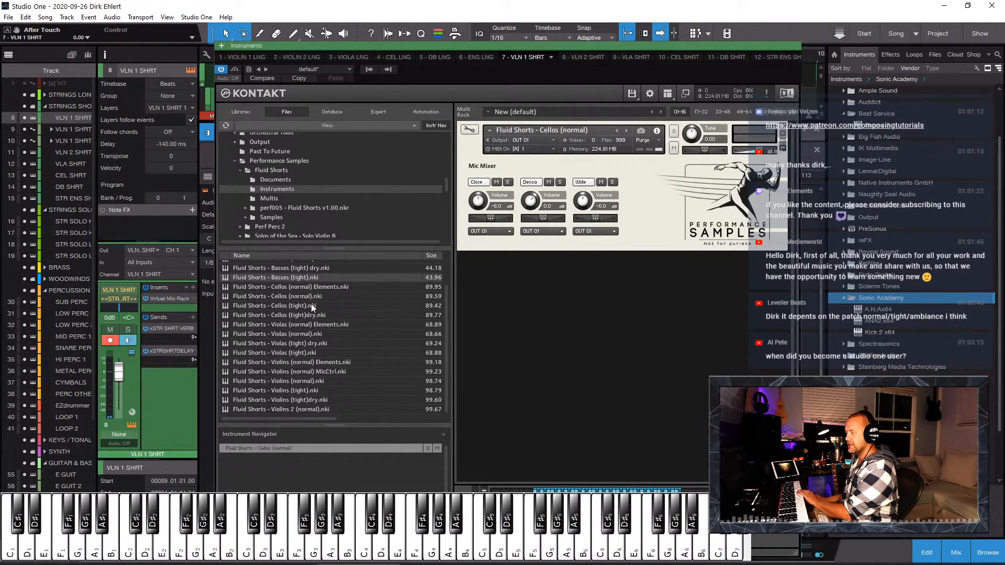
left_click(294, 315)
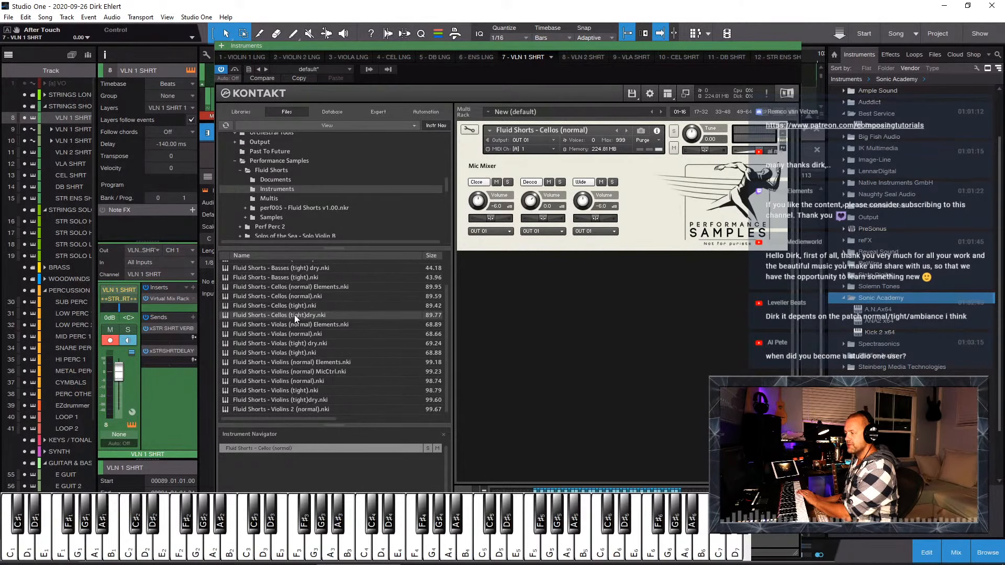
left_click(280, 306)
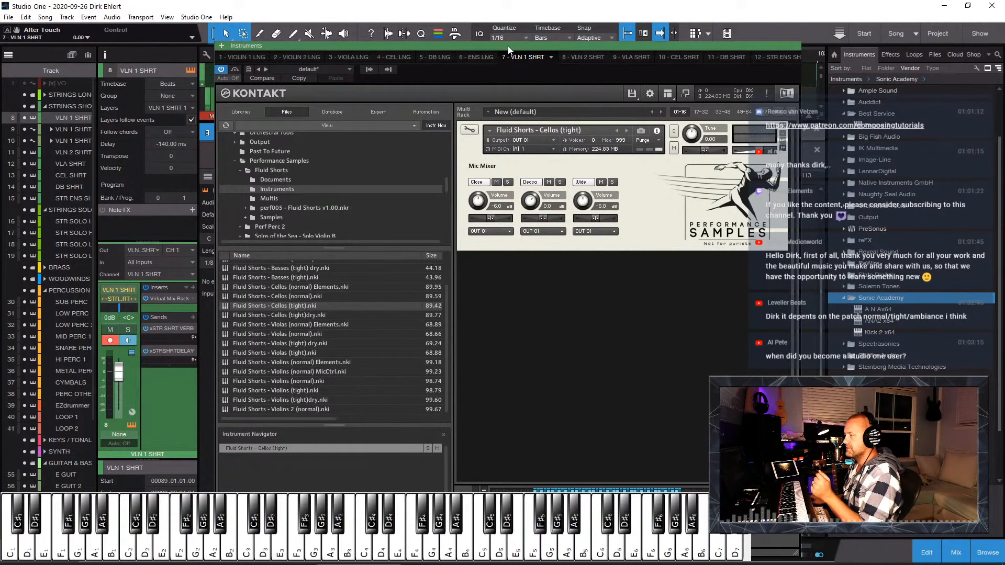
left_click_drag(508, 46, 429, 6)
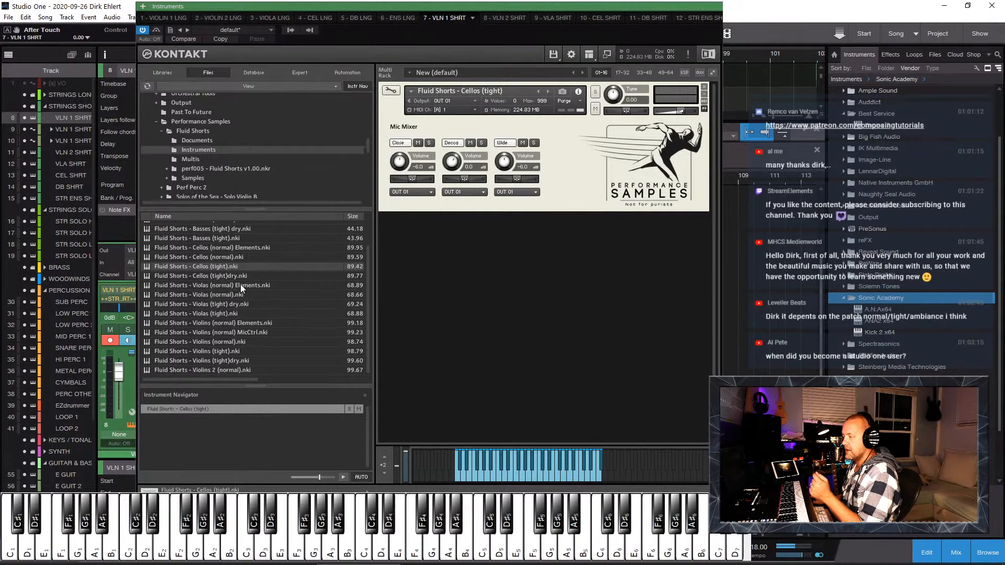
left_click_drag(209, 256, 504, 227)
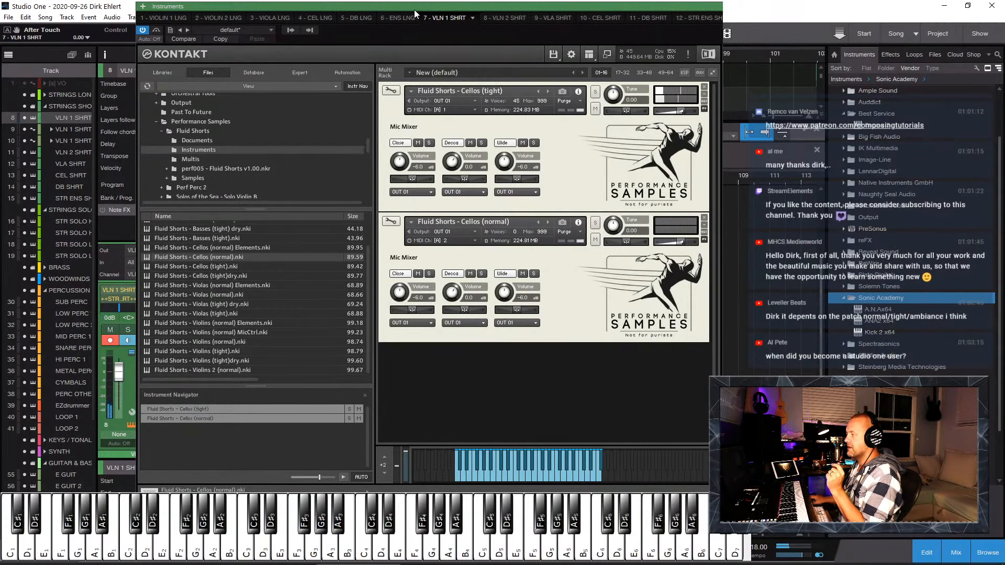
Step: Look at the VLN 1 SHRT track's output channel options and clear the Kontakt window from the arrangement
left_click_drag(381, 13, 530, 12)
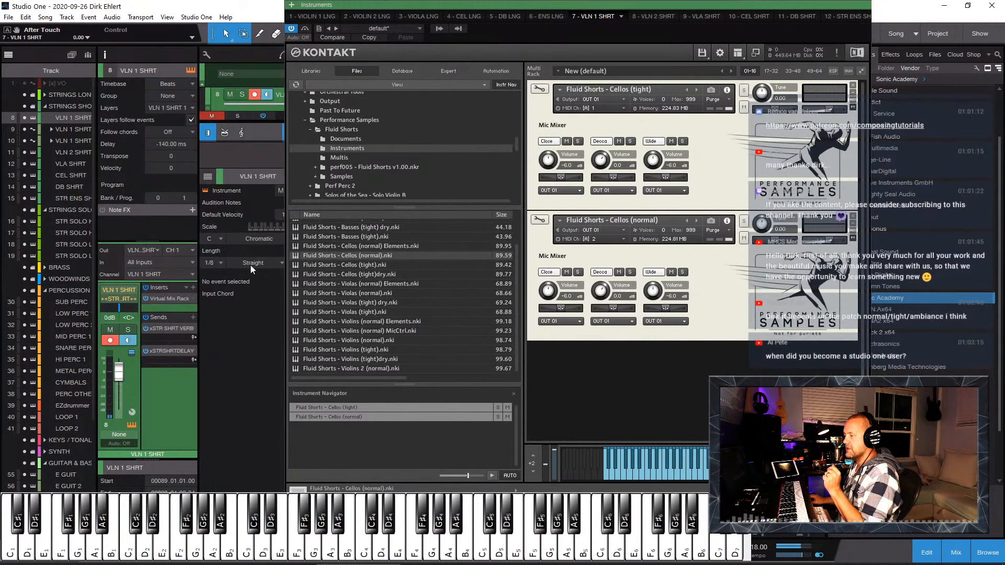
left_click(180, 250)
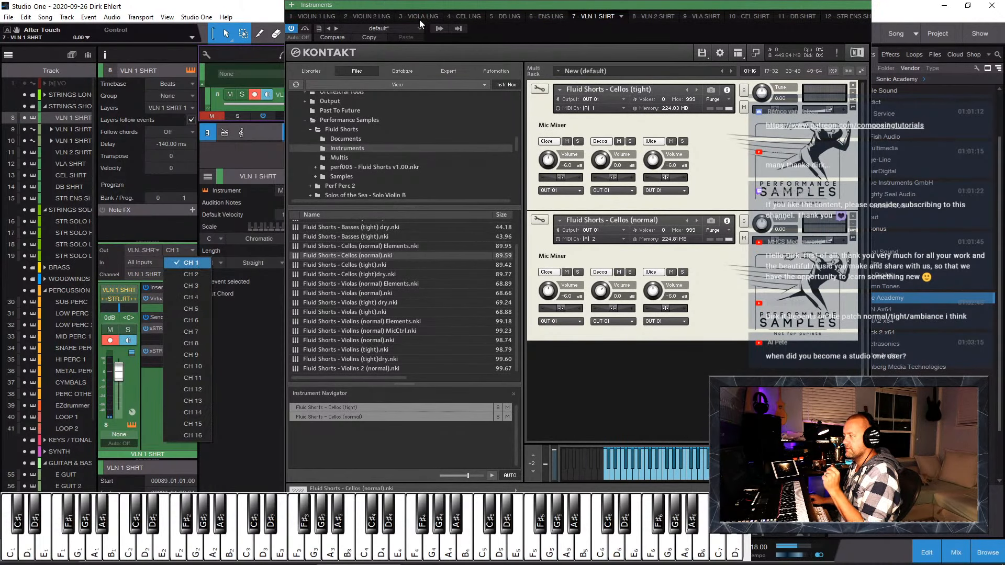
left_click(500, 17)
left_click_drag(527, 7, 1004, 31)
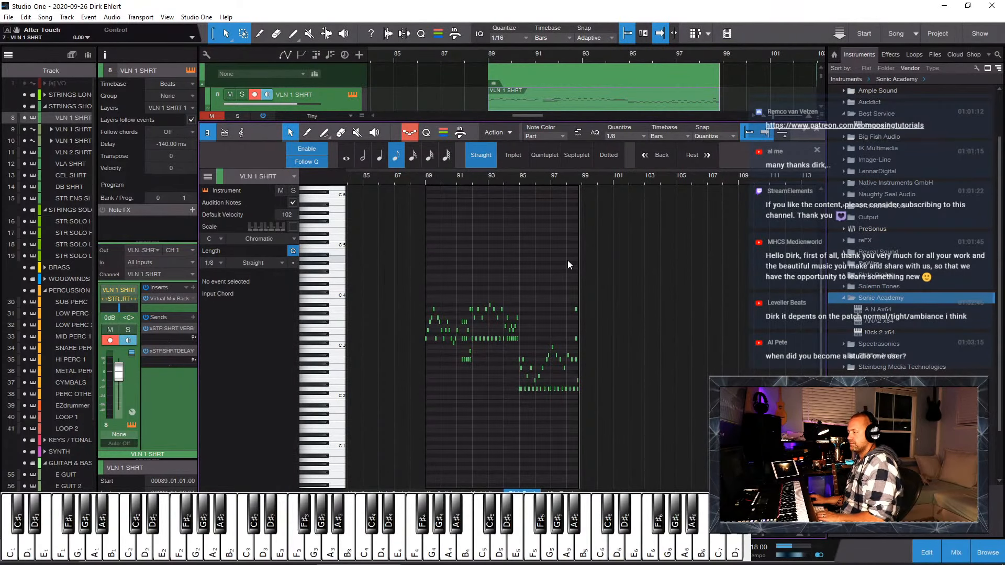
Step: Turn off step recording and delete the VLN 1 SHRT part that starts at bar 89
key("F2")
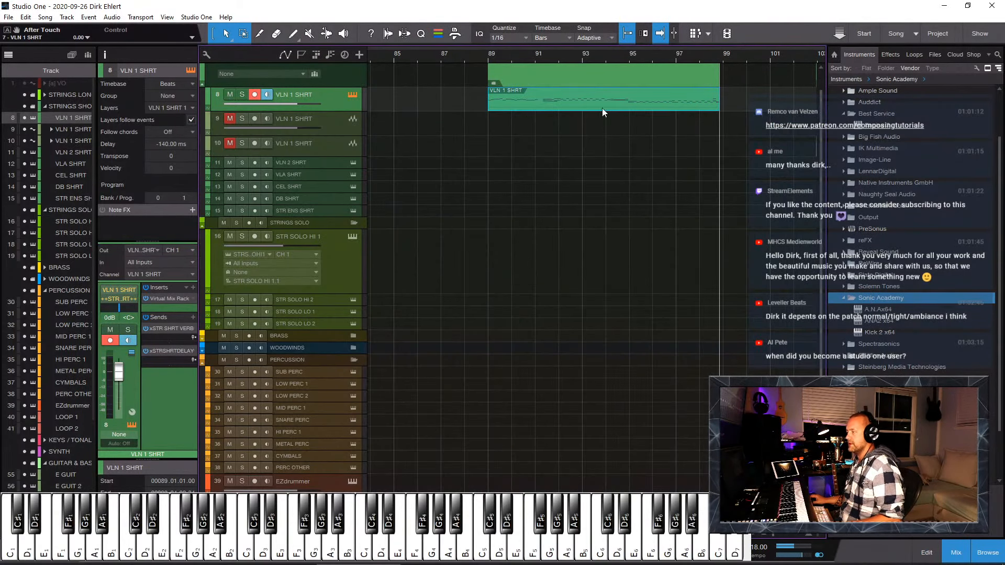
double_click(622, 95)
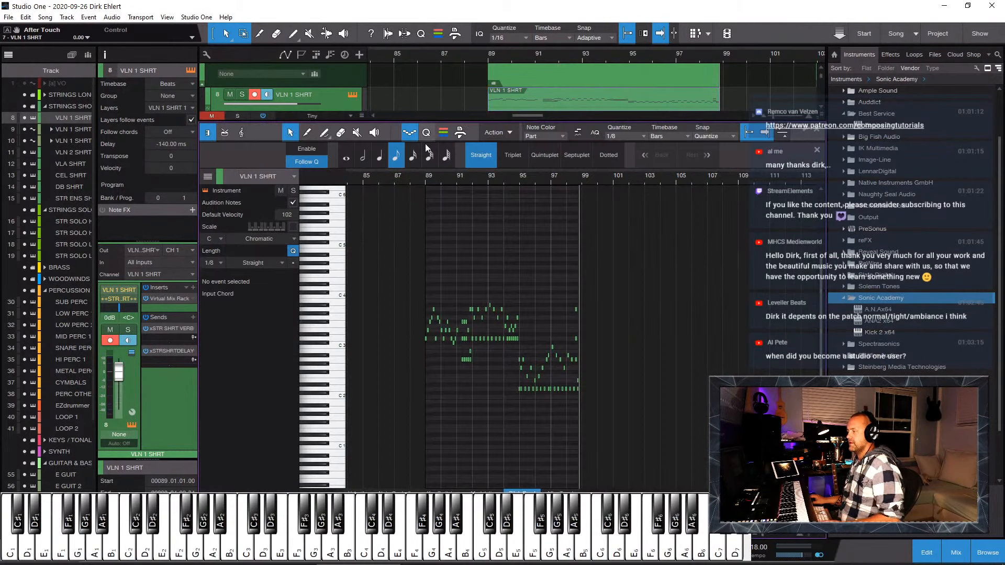
key("F2")
key("Delete")
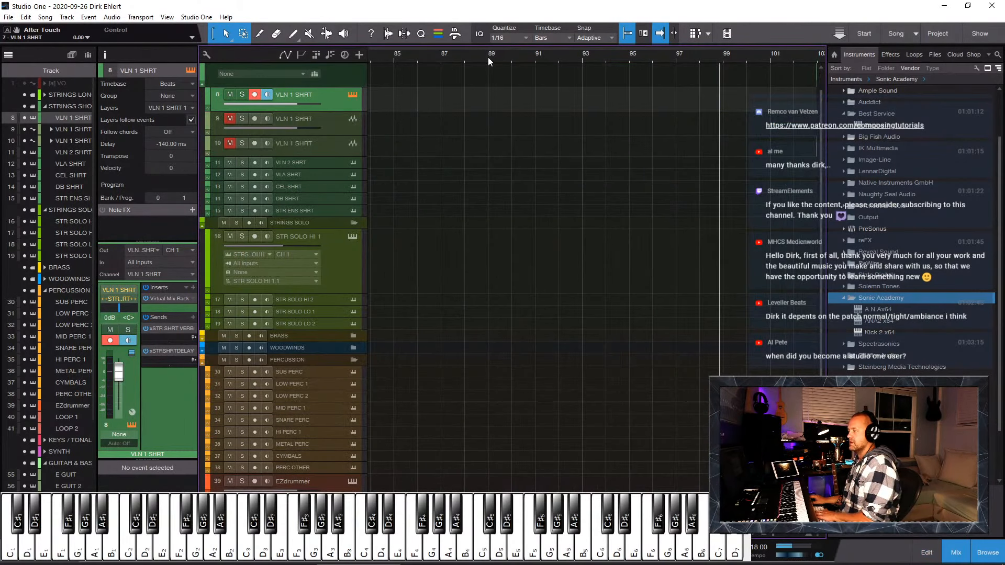
Step: Record a new short-note line live on the VLN 1 SHRT track from bar 89
left_click(488, 57)
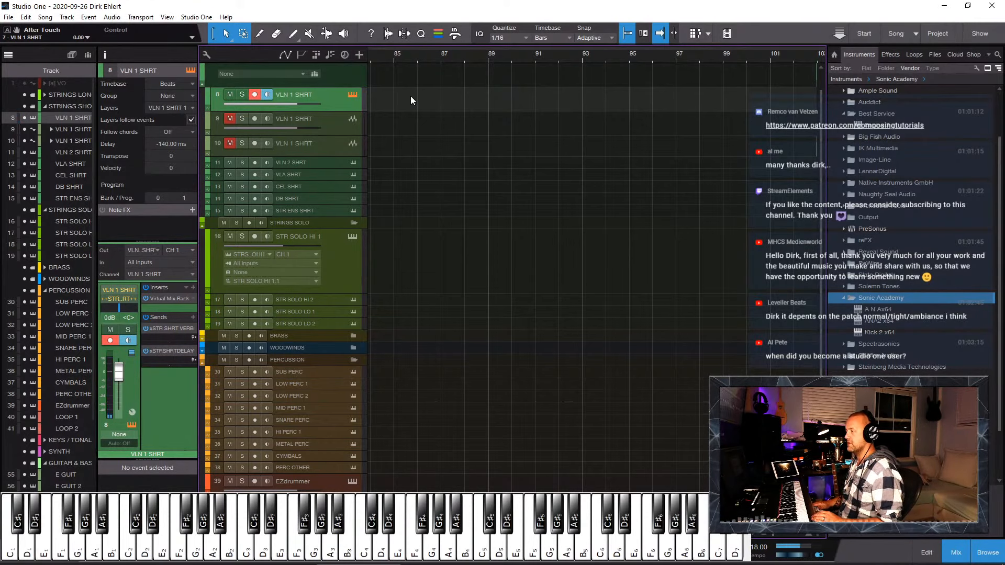
key("KP_Multiply")
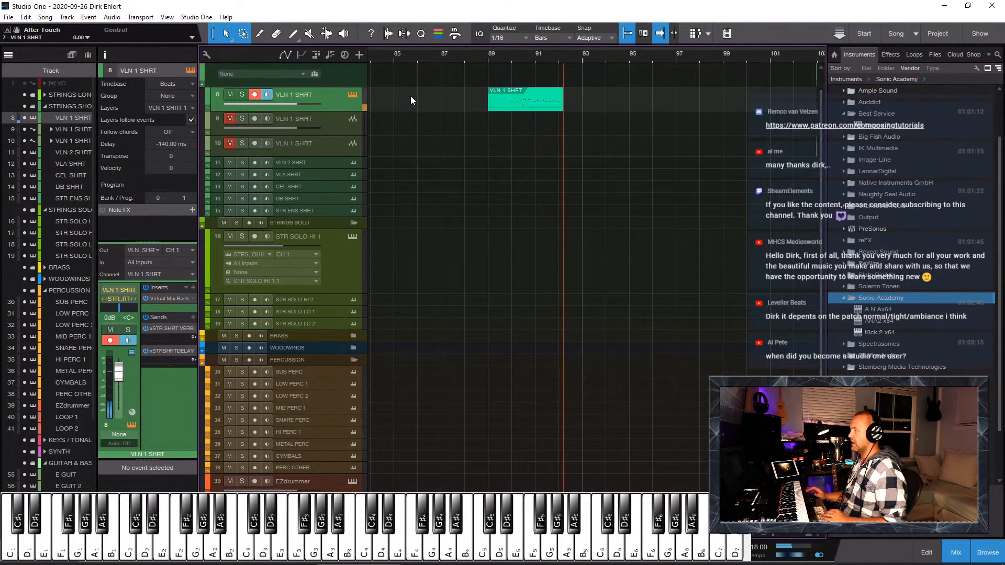
key("space")
Step: Open the new VLN 1 SHRT part for note editing and quantize all of its notes to 1/8
double_click(509, 107)
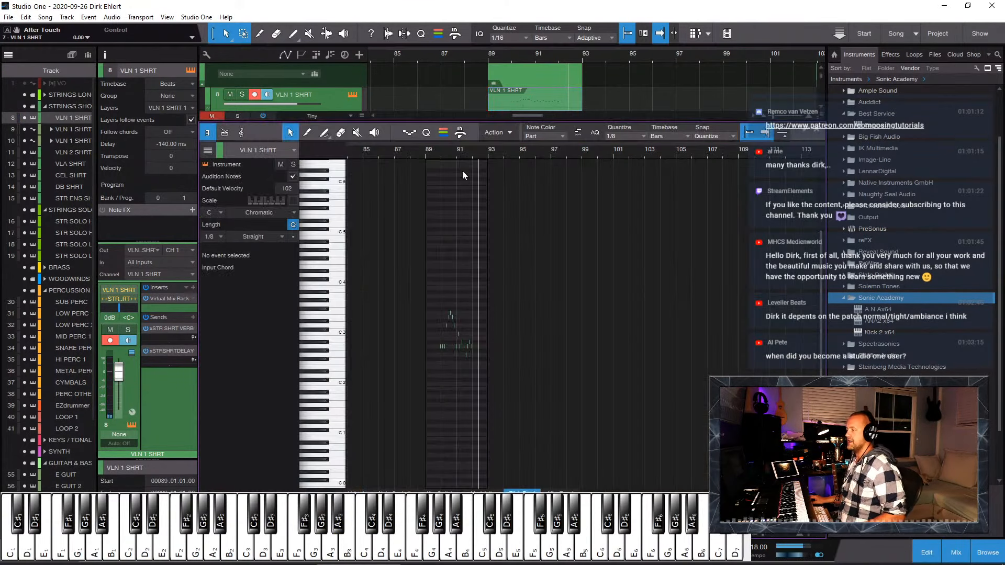
key("e")
key("e")
key("e")
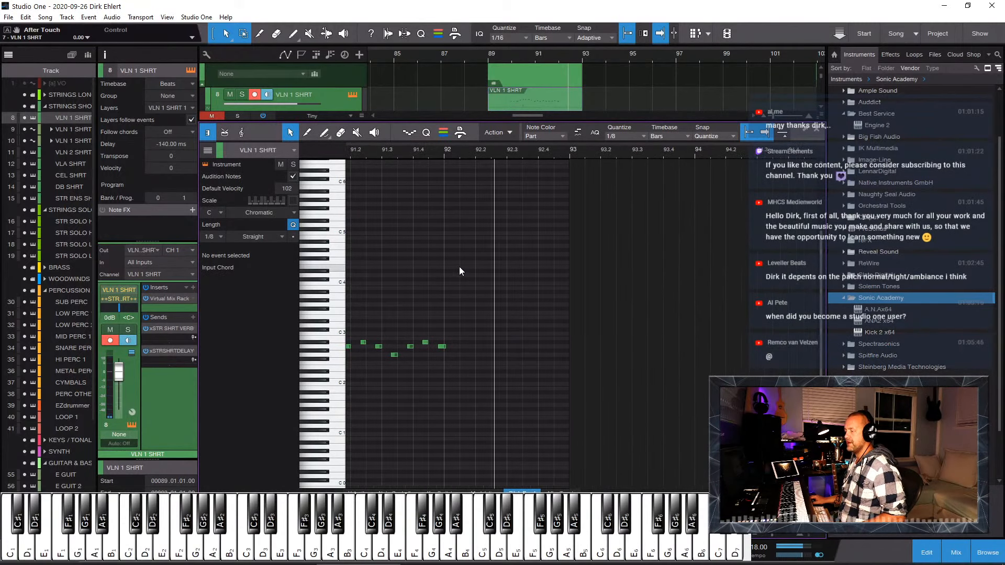
scroll(459, 267, "left", 20)
scroll(460, 266, "up", 1)
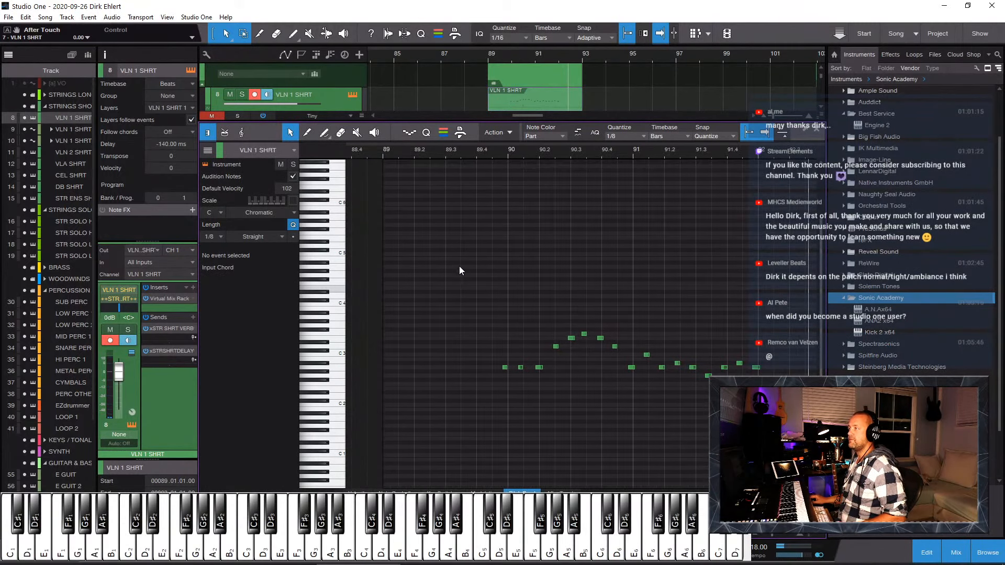
key("ctrl+a")
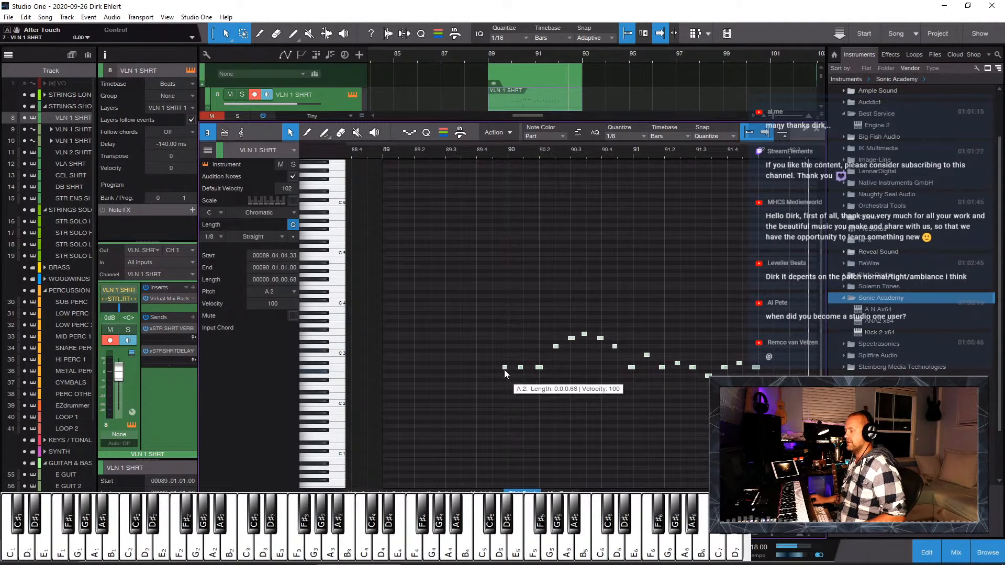
key("q")
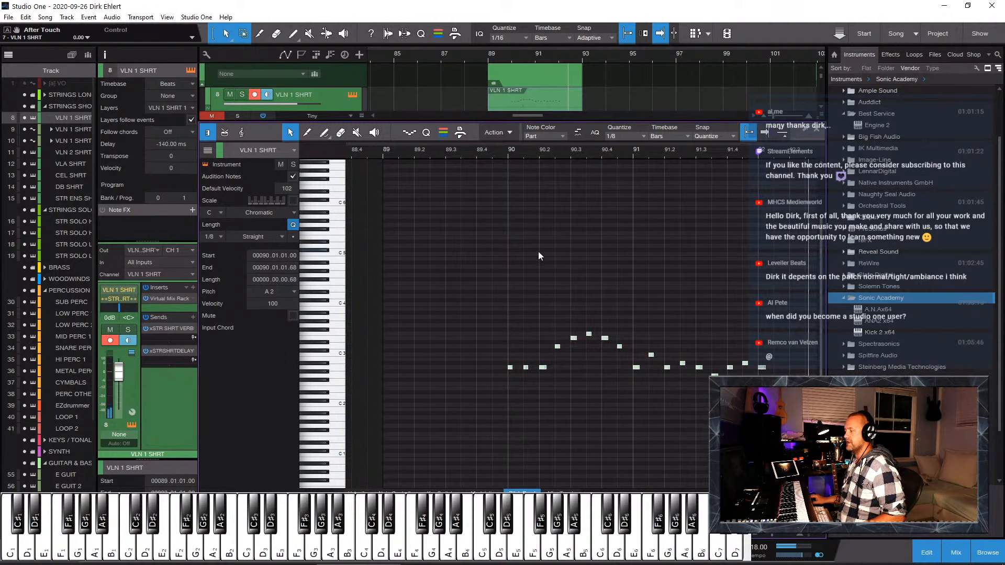
Step: Close the note editor, set the VLN 1 SHRT track's delay to 0 ms and play the line from shortly before bar 90
left_click(481, 153)
key("F2")
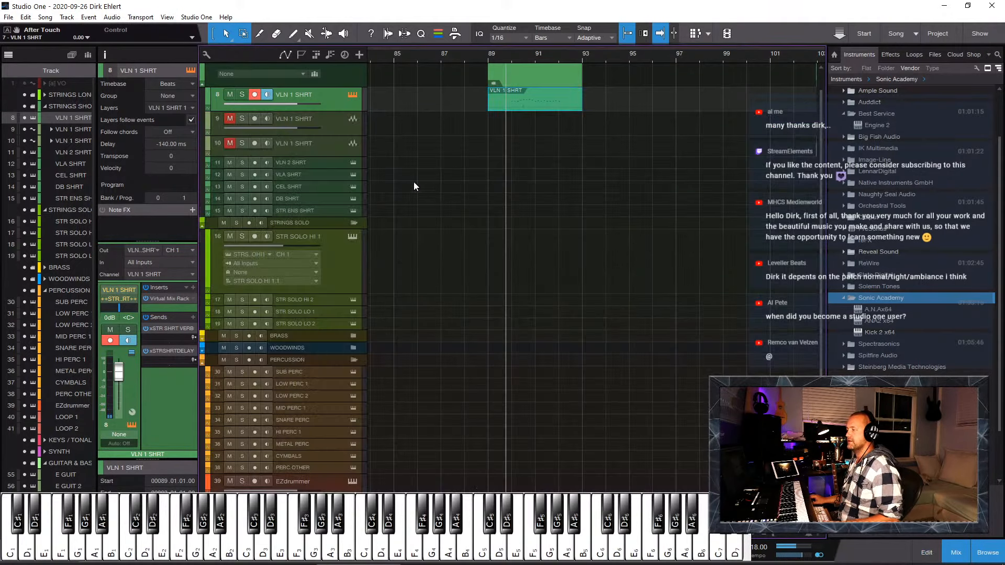
double_click(169, 146)
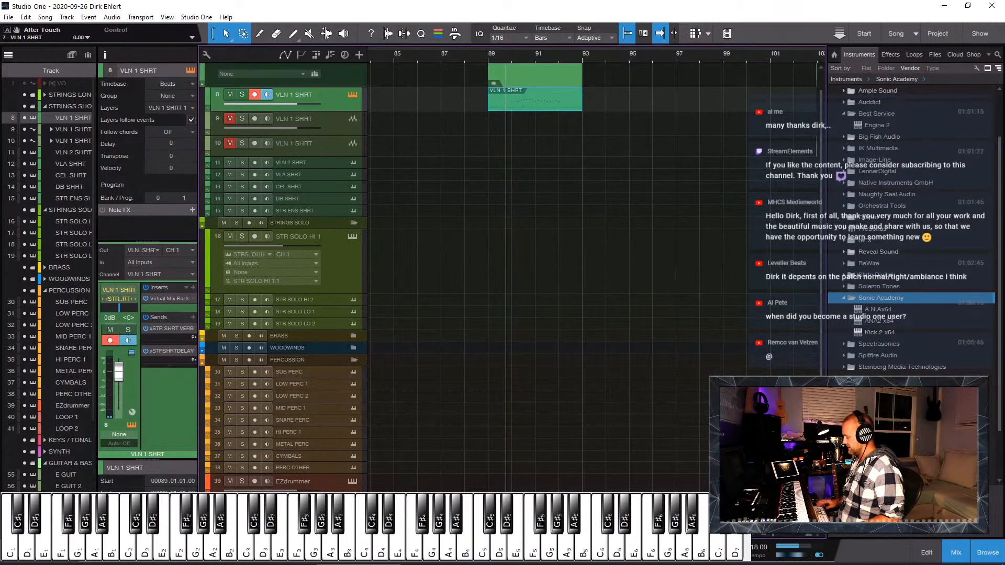
key("Return")
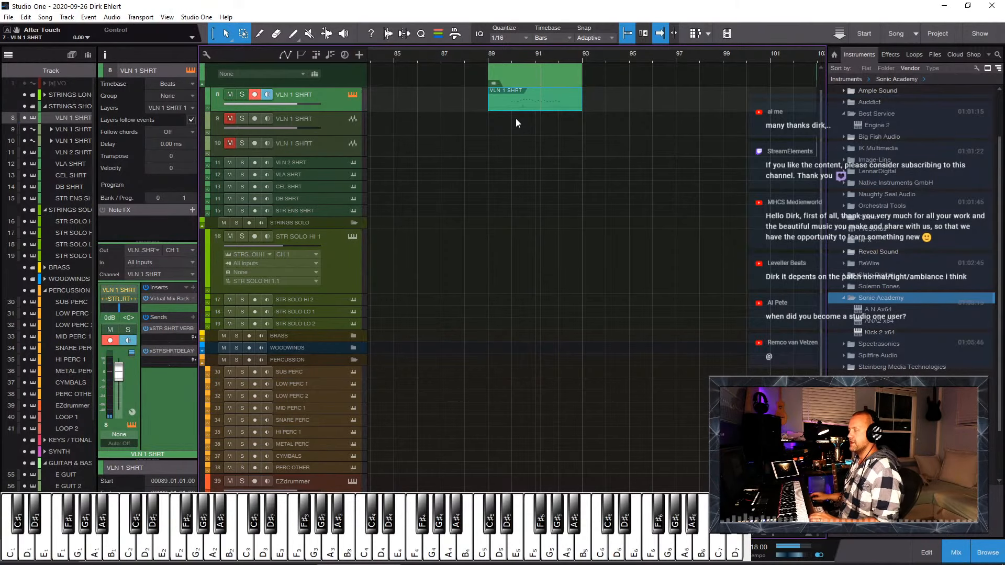
Step: Set the VLN 1 SHRT track's delay to -1000 ms
double_click(170, 143)
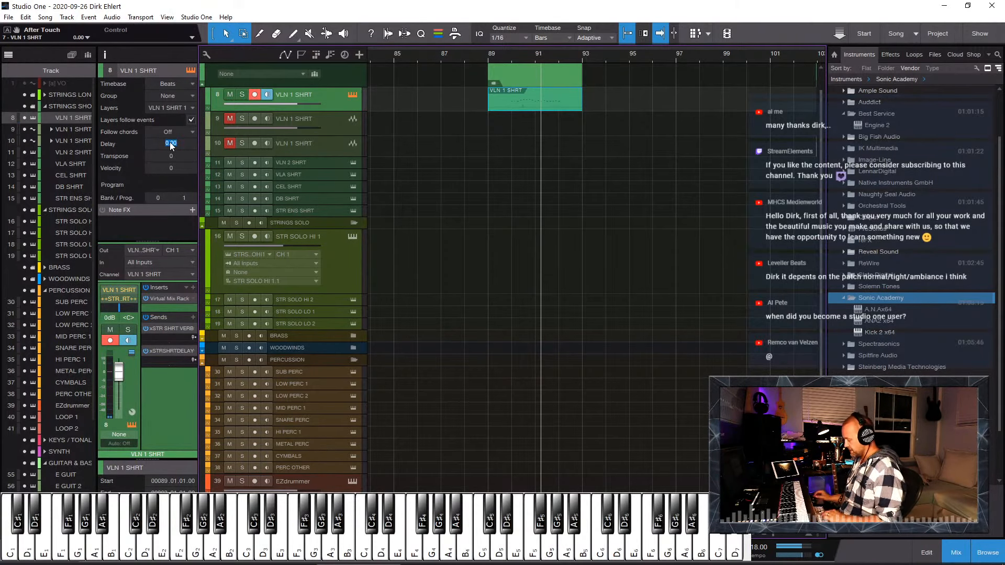
type("-1000")
key("Return")
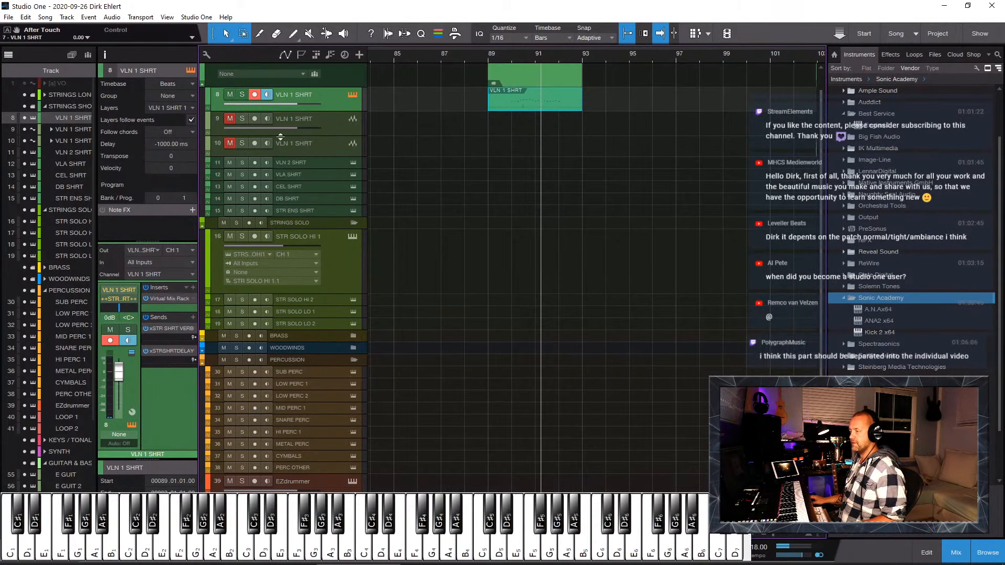
Step: Set the VLN 1 SHRT track's delay to -140 ms and play the line from about bar 89
type("-140")
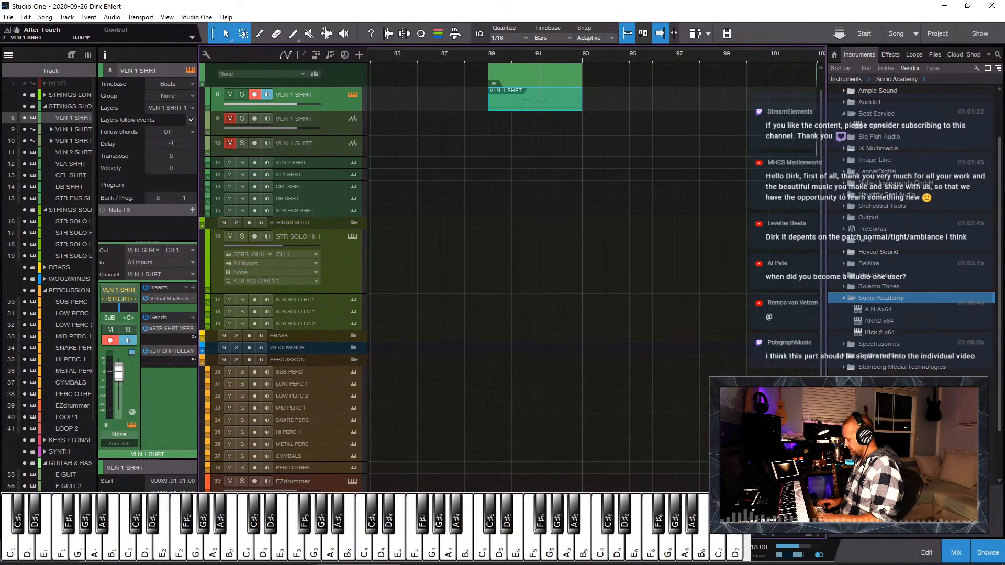
key("Return")
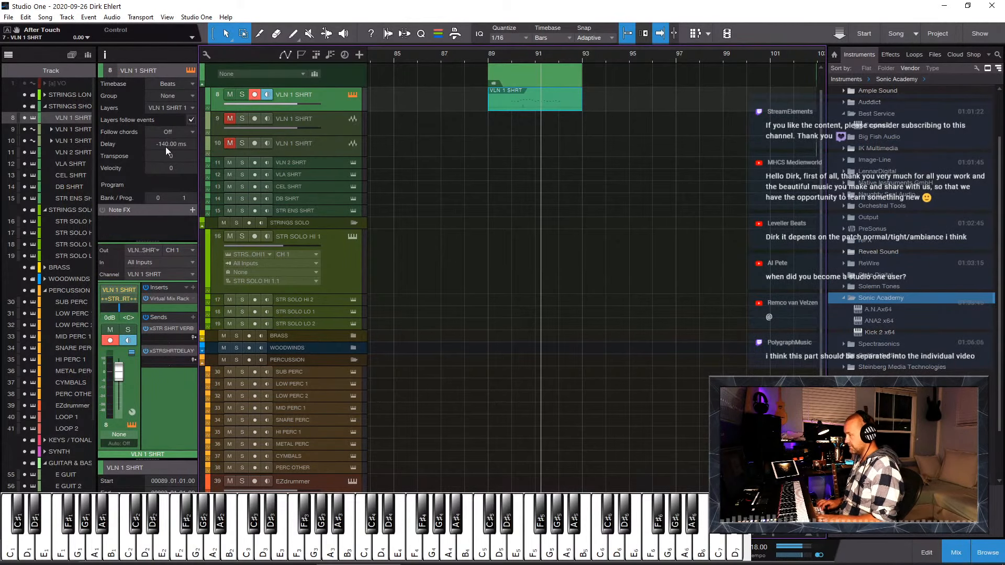
left_click(484, 57)
key("space")
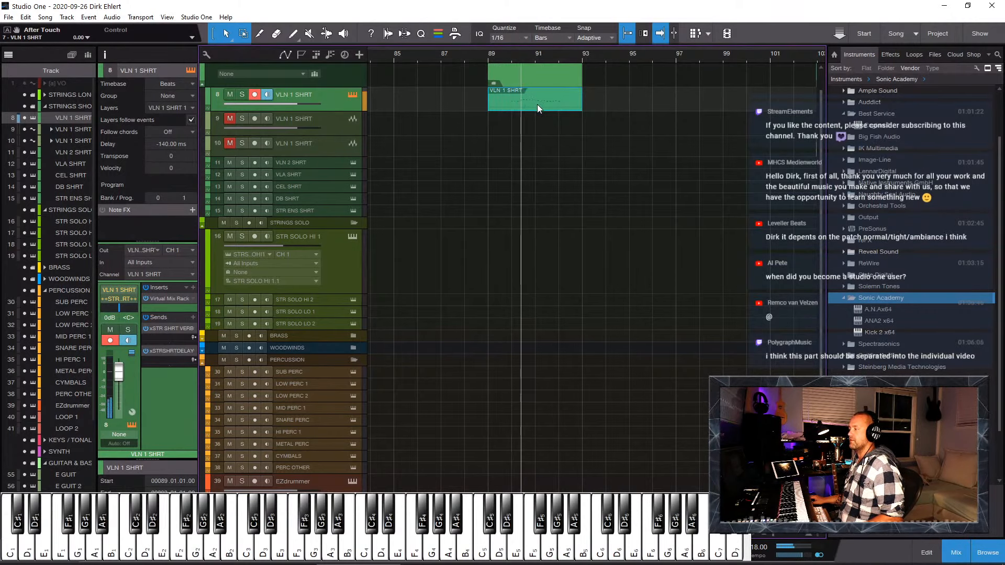
key("space")
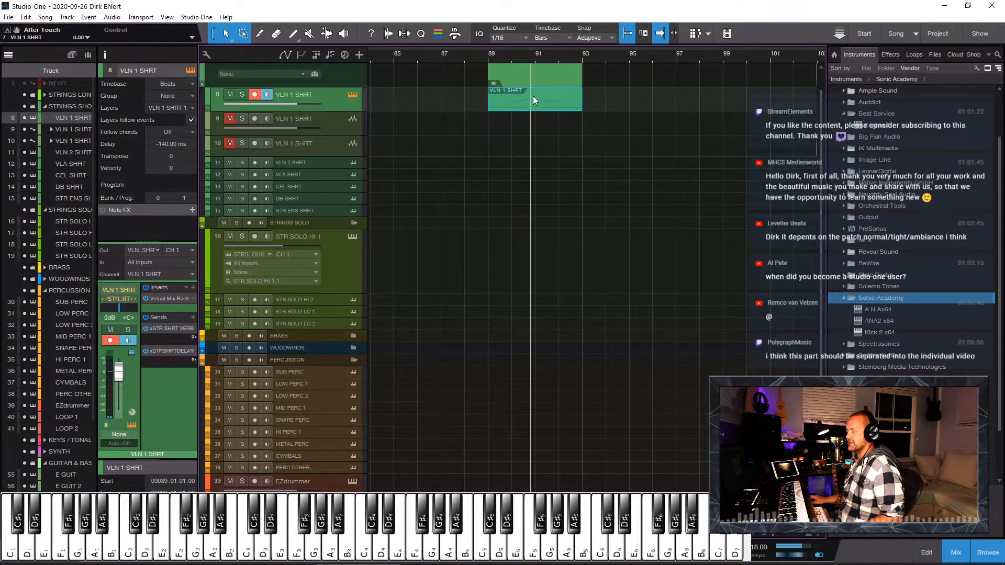
Step: Route the VLN 1 SHRT track to CH 2 for the Fluid Shorts normal patch and play the line from bar 89
left_click(176, 251)
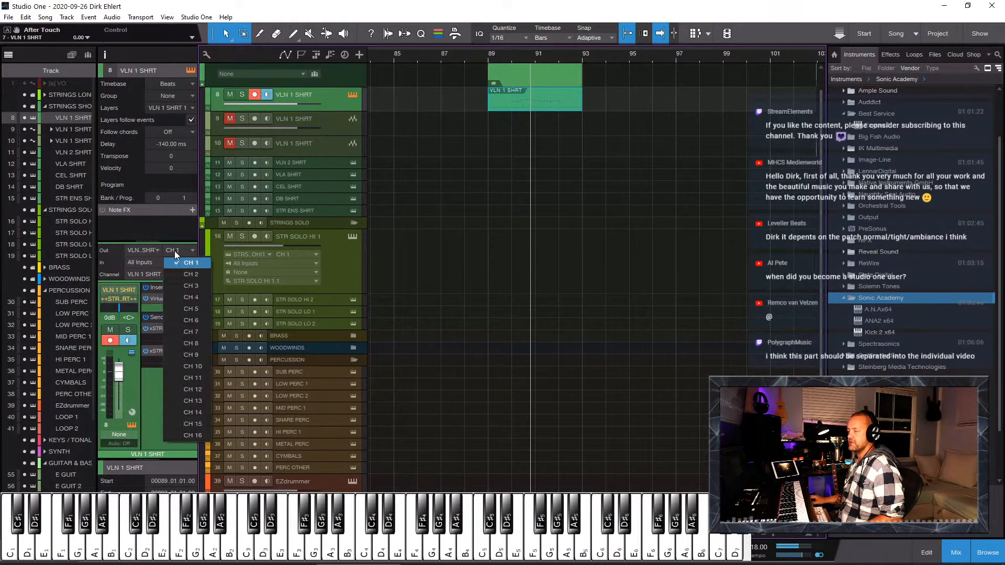
left_click(191, 274)
left_click(504, 61)
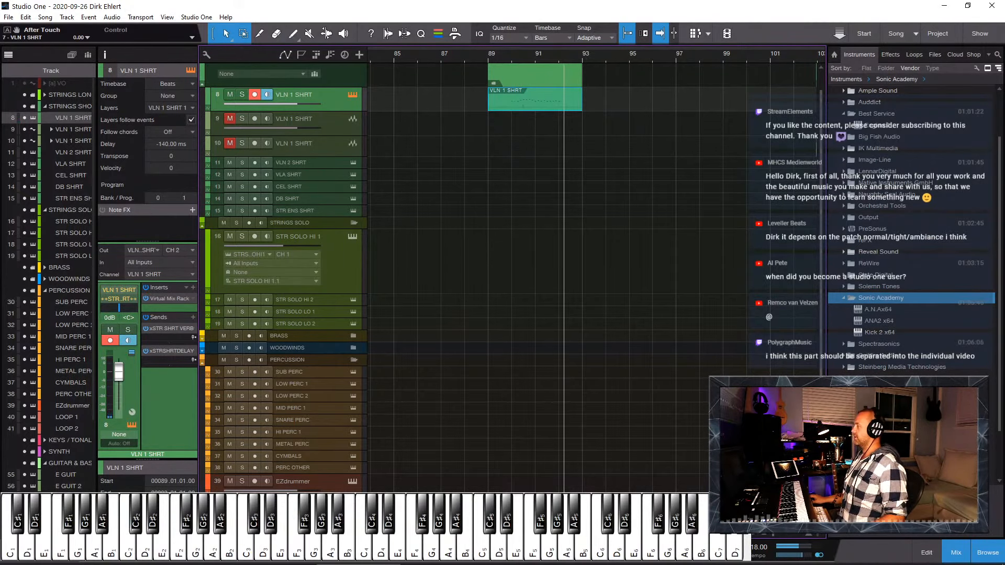
key("F11")
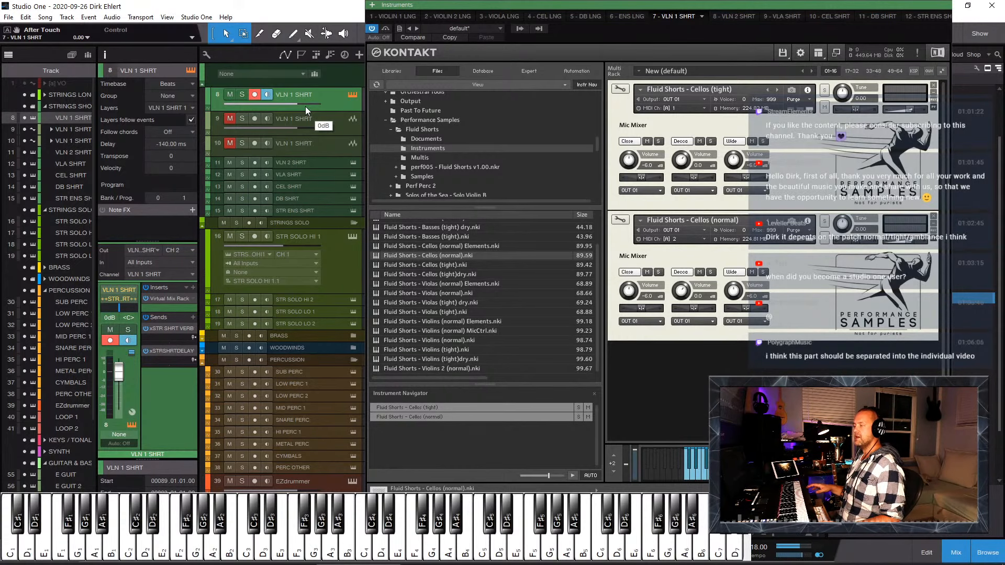
left_click(174, 250)
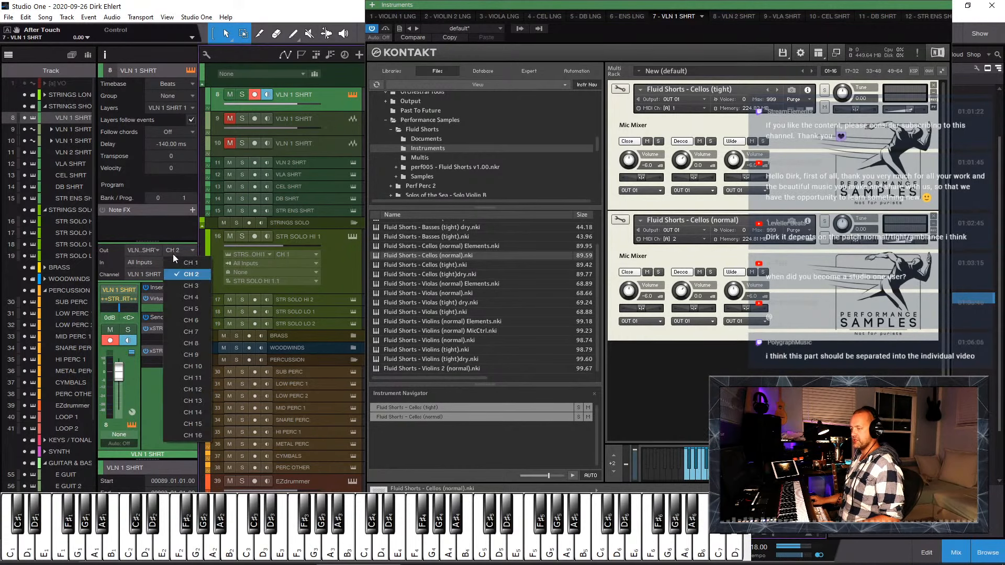
left_click(178, 277)
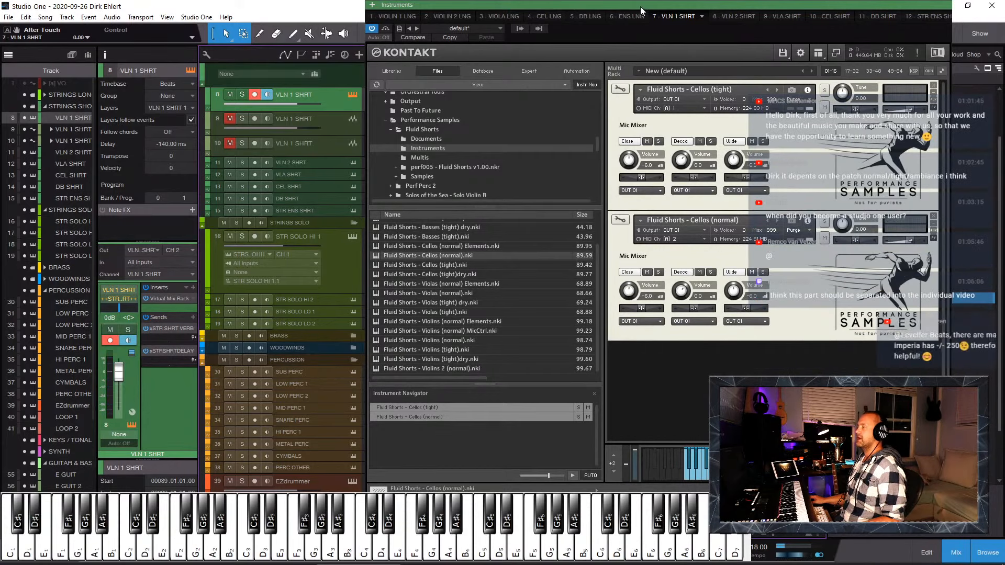
Step: Browse the Kontakt libraries to Albion ONE and open its individual patches folder
left_click_drag(639, 6, 435, 21)
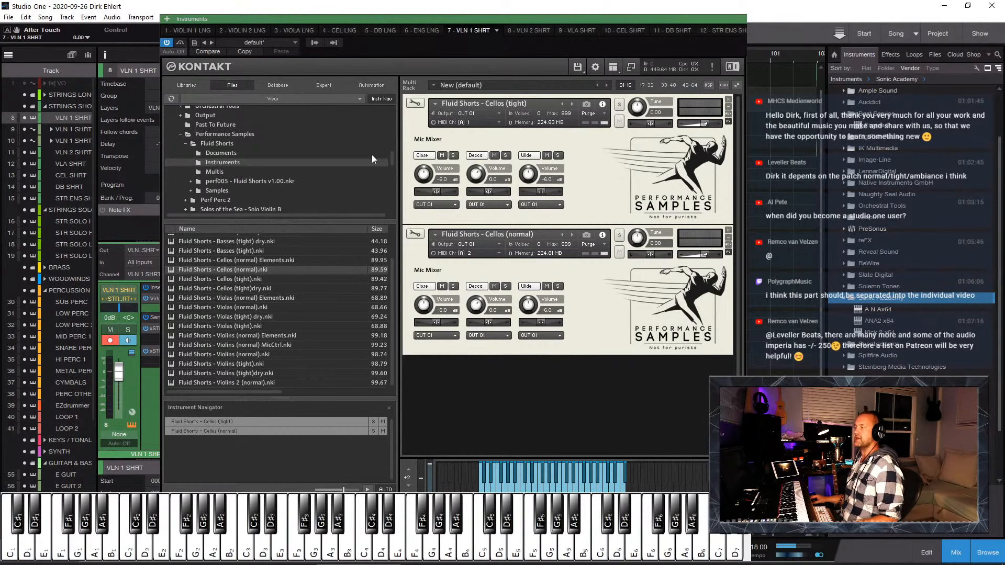
left_click(178, 86)
scroll(246, 281, "down", 5)
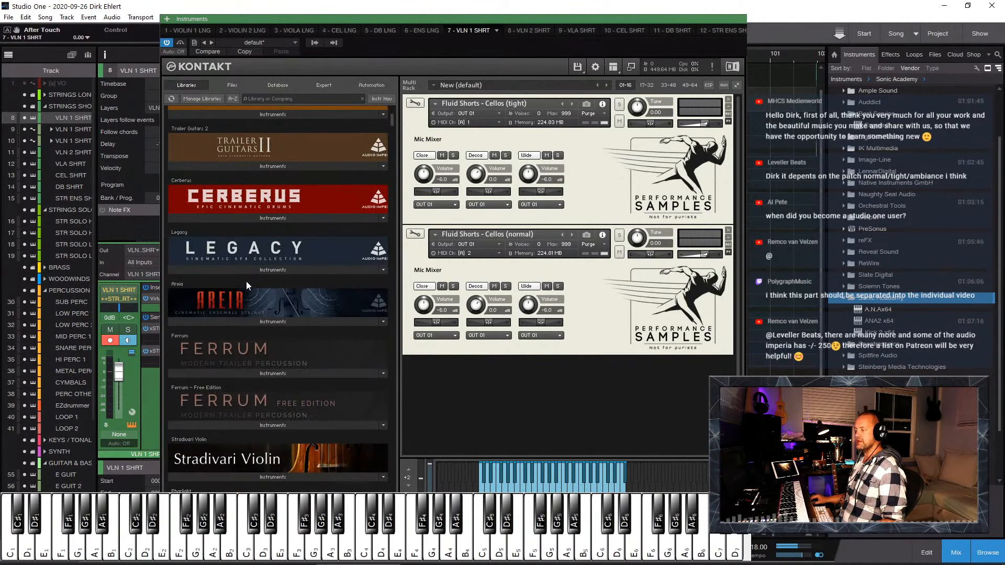
scroll(244, 259, "down", 6)
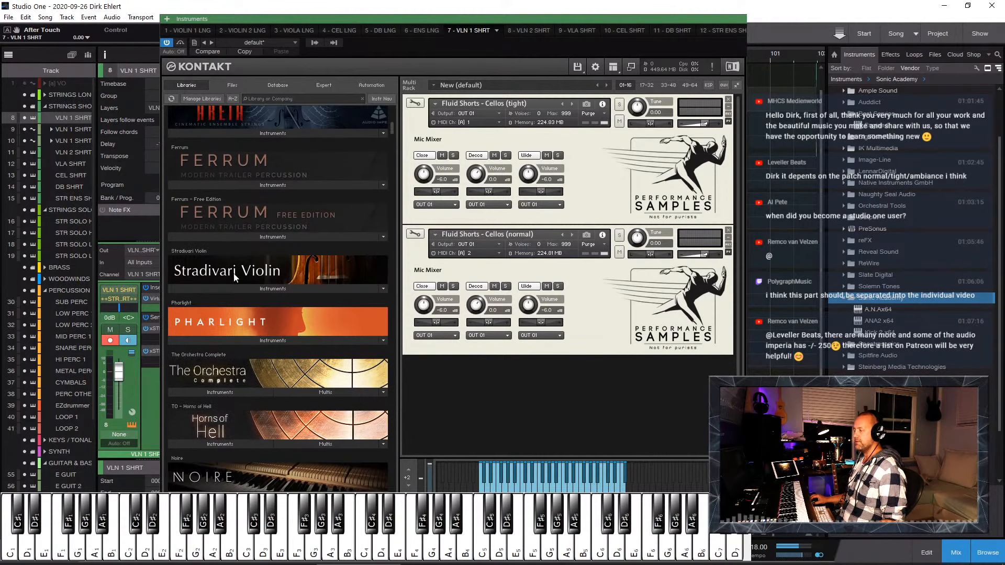
scroll(225, 270, "down", 2)
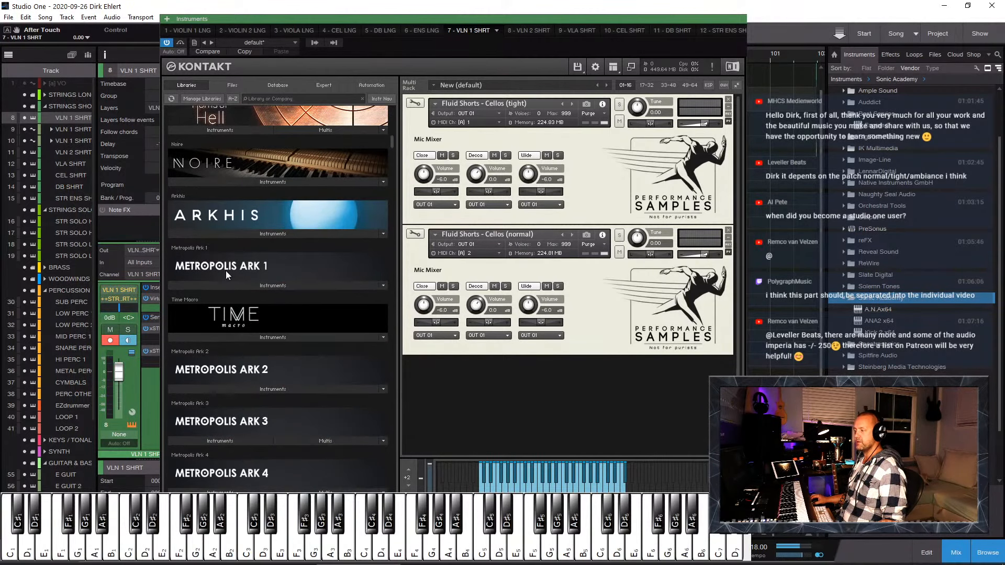
scroll(221, 281, "down", 3)
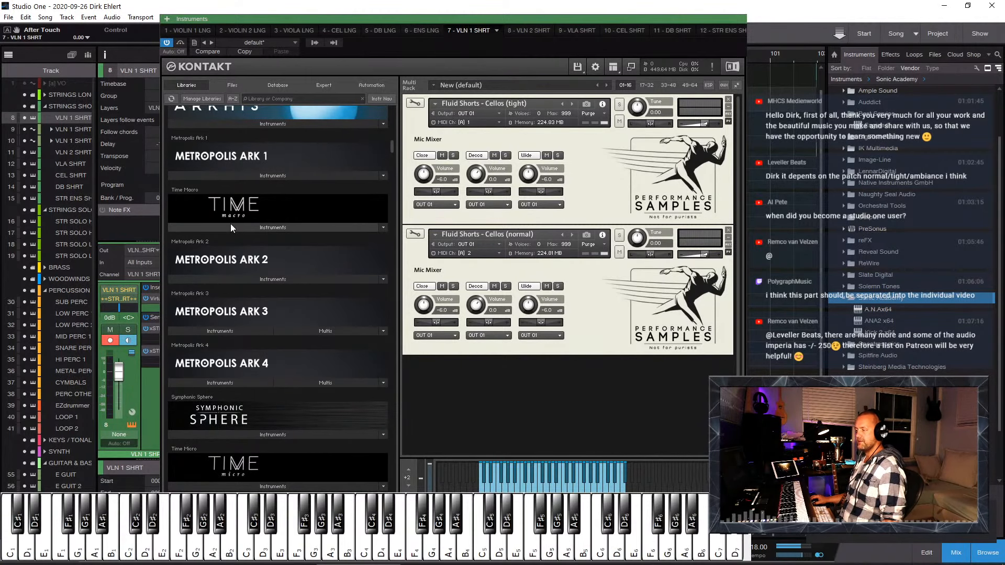
scroll(230, 224, "down", 14)
scroll(229, 227, "down", 8)
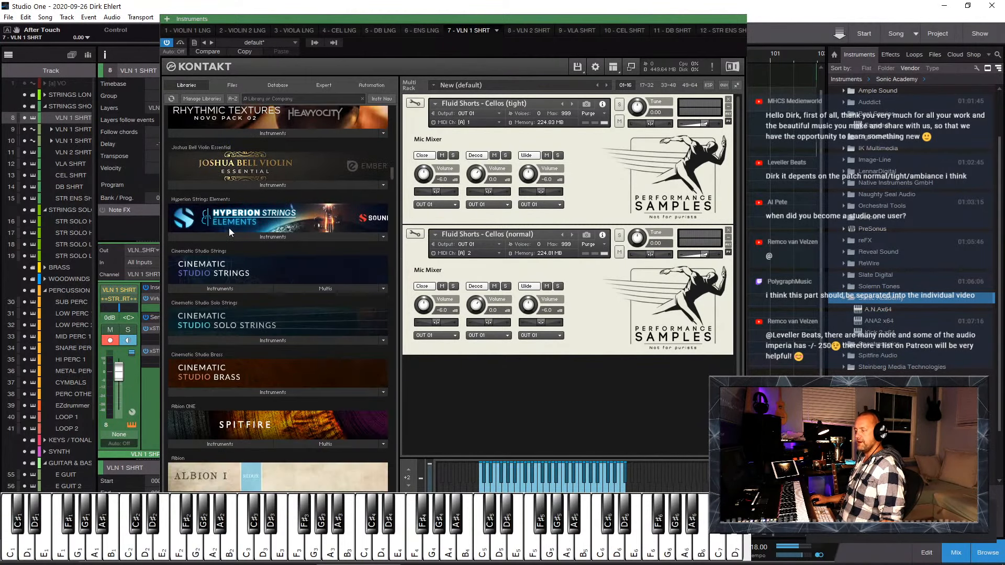
left_click(212, 240)
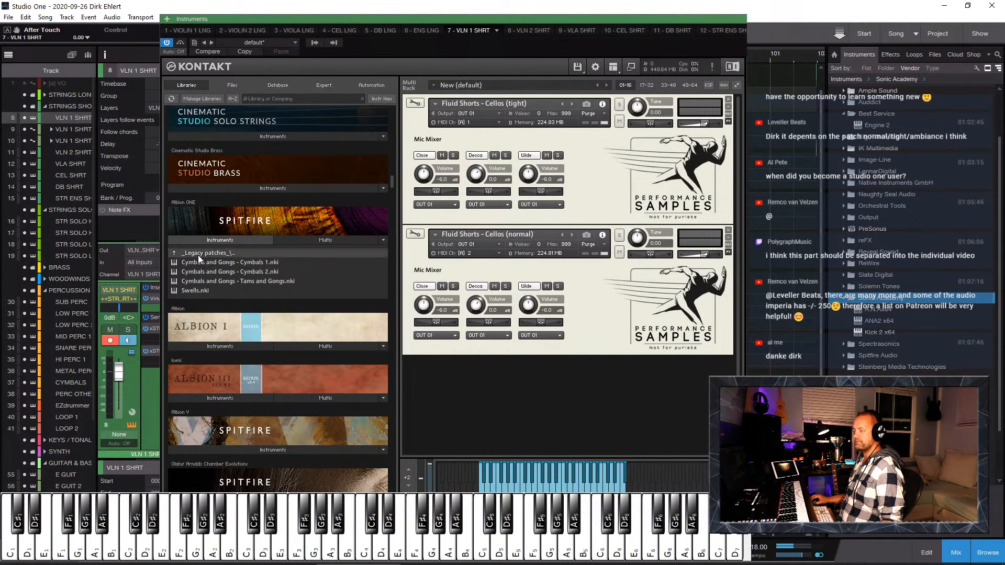
left_click(198, 256)
left_click(198, 255)
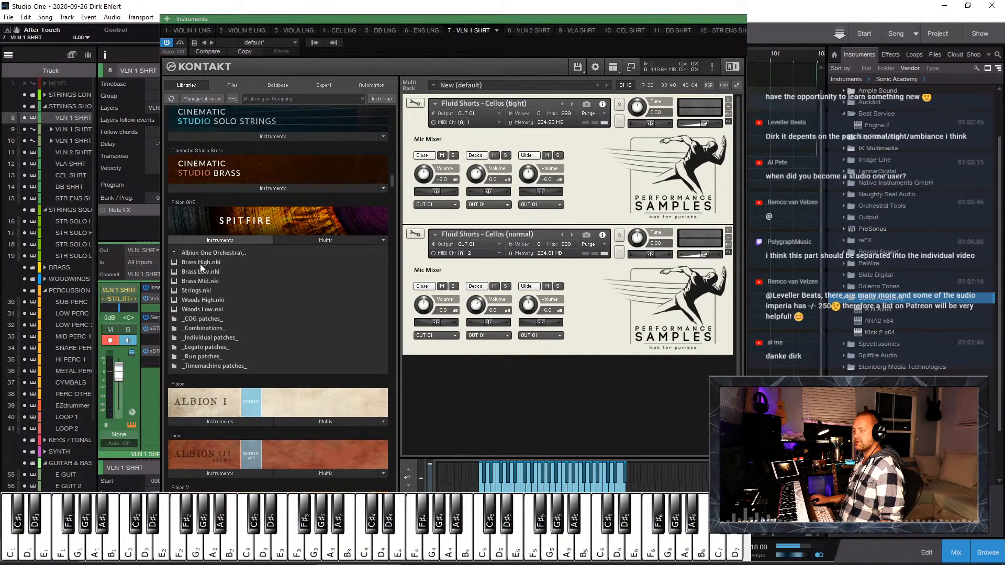
double_click(196, 338)
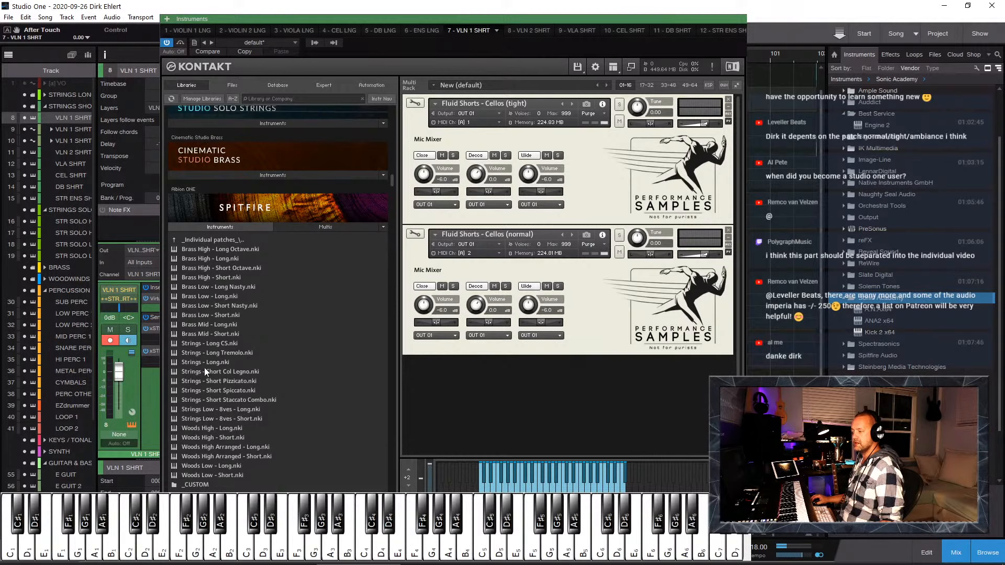
Step: Load Strings - Short Spiccato in place of the Fluid Shorts tight cellos and remove the normal cellos patch
scroll(207, 410, "down", 1)
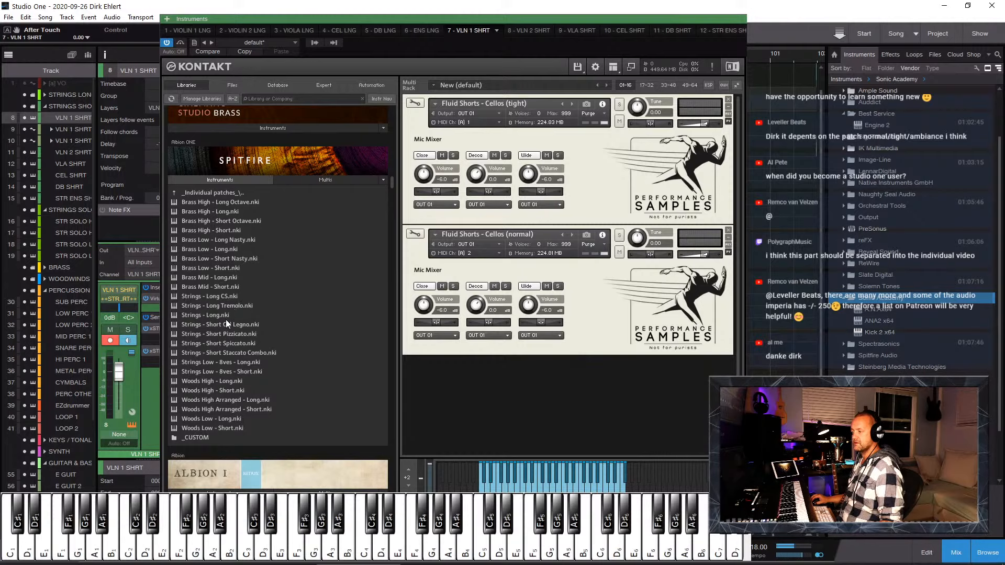
left_click_drag(208, 344, 556, 124)
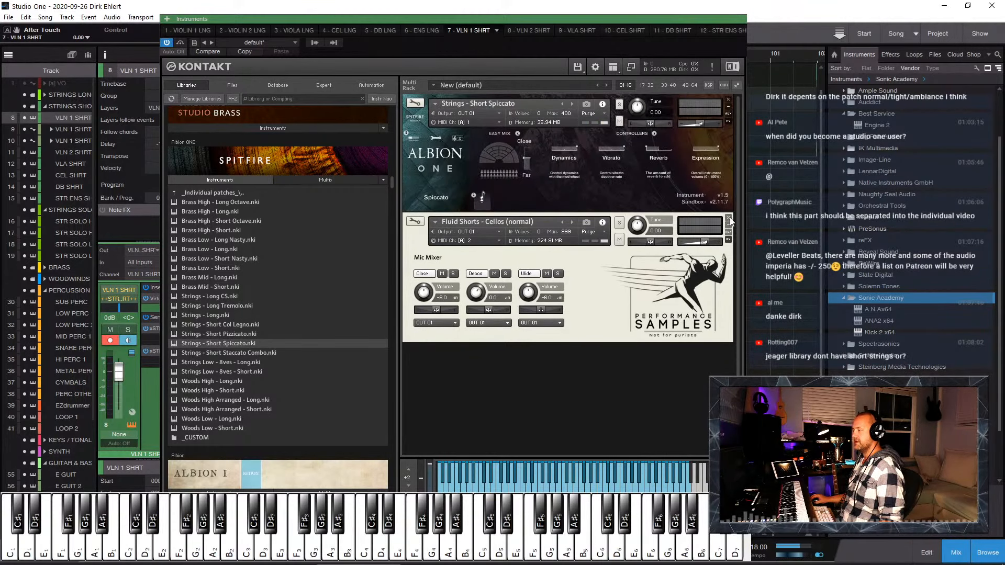
left_click_drag(492, 21, 937, 49)
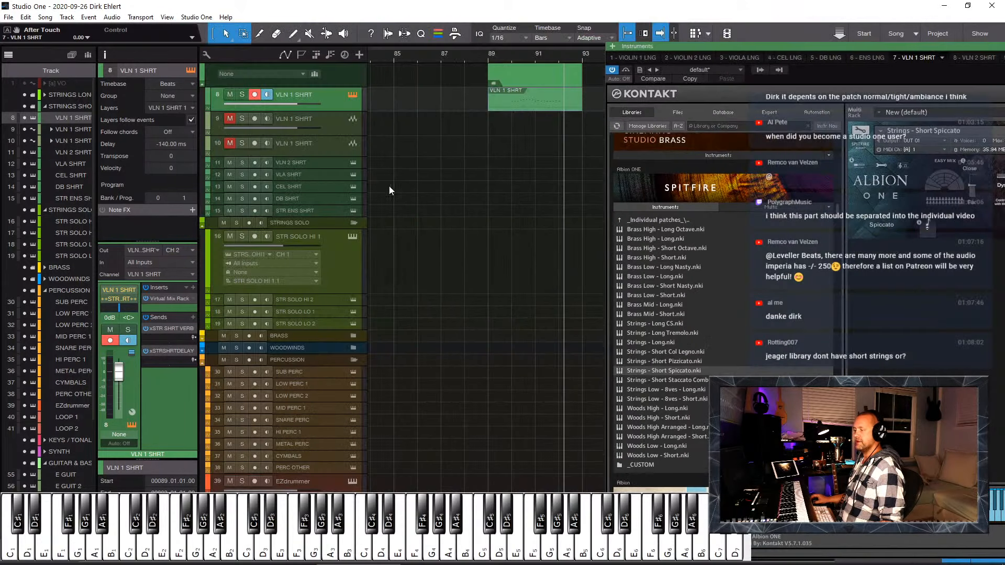
Step: Route the VLN 1 SHRT track to CH 1, set its delay to 0 ms and play the line from bar 89
left_click(174, 250)
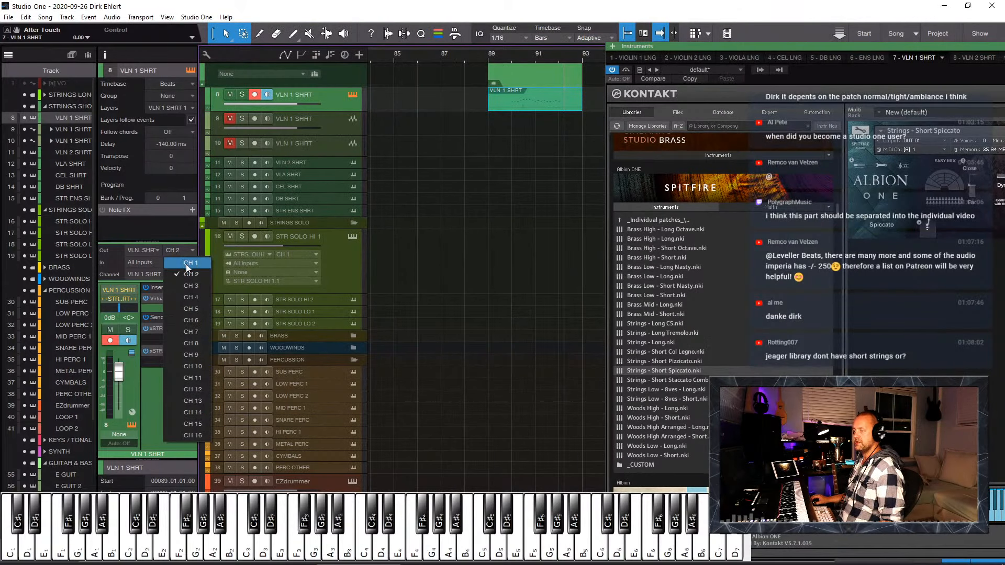
left_click(183, 264)
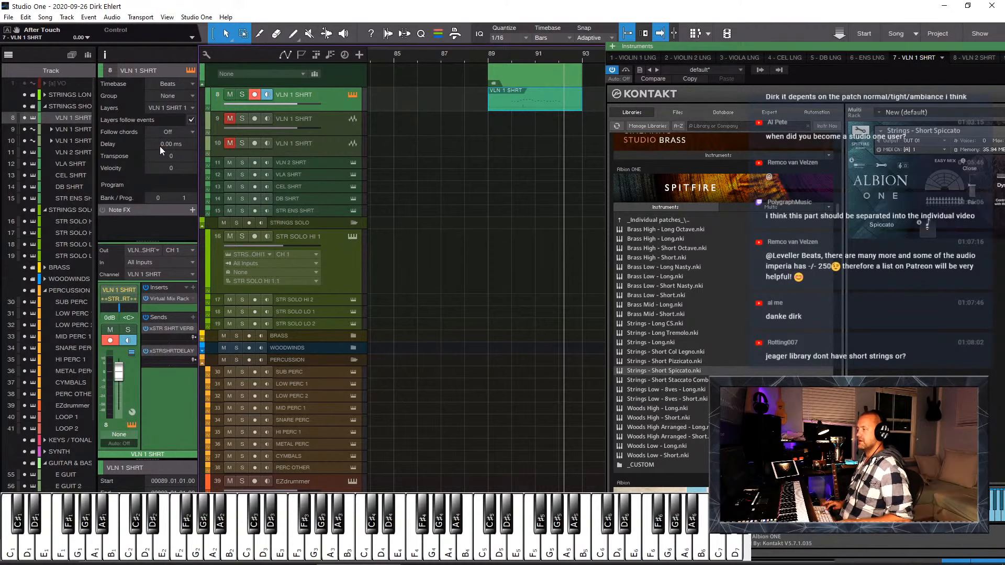
key("space")
key("space")
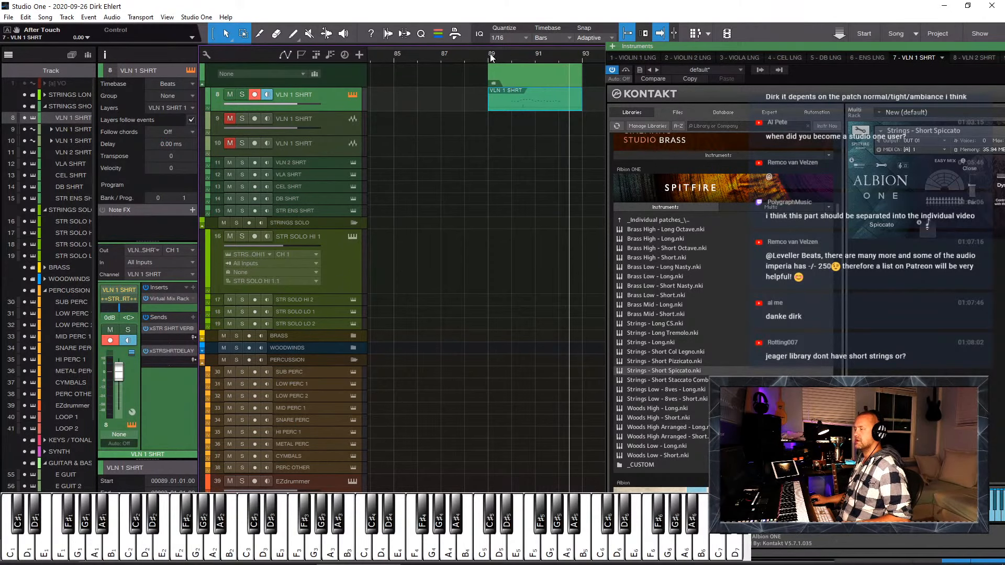
left_click(488, 54)
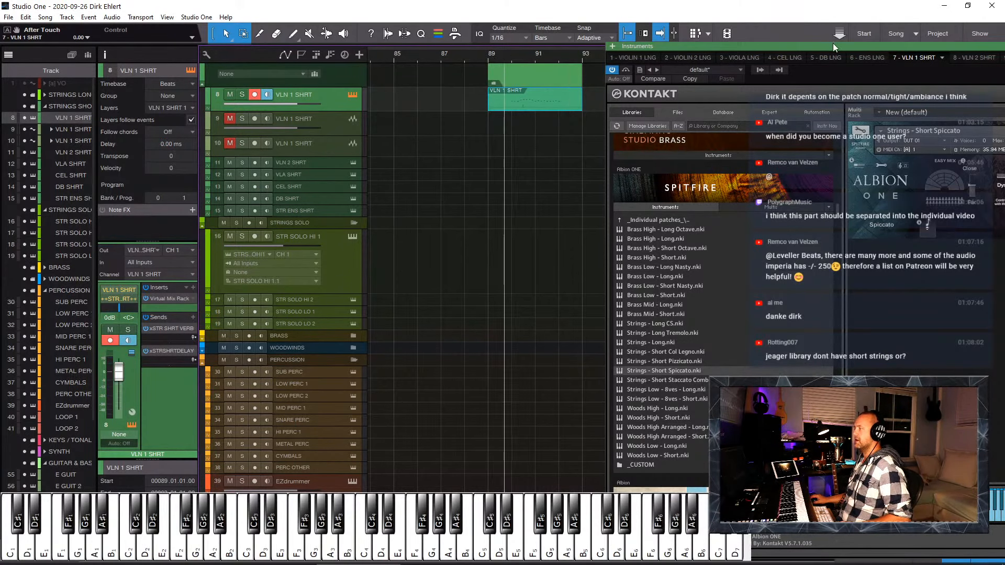
left_click_drag(833, 44, 633, 10)
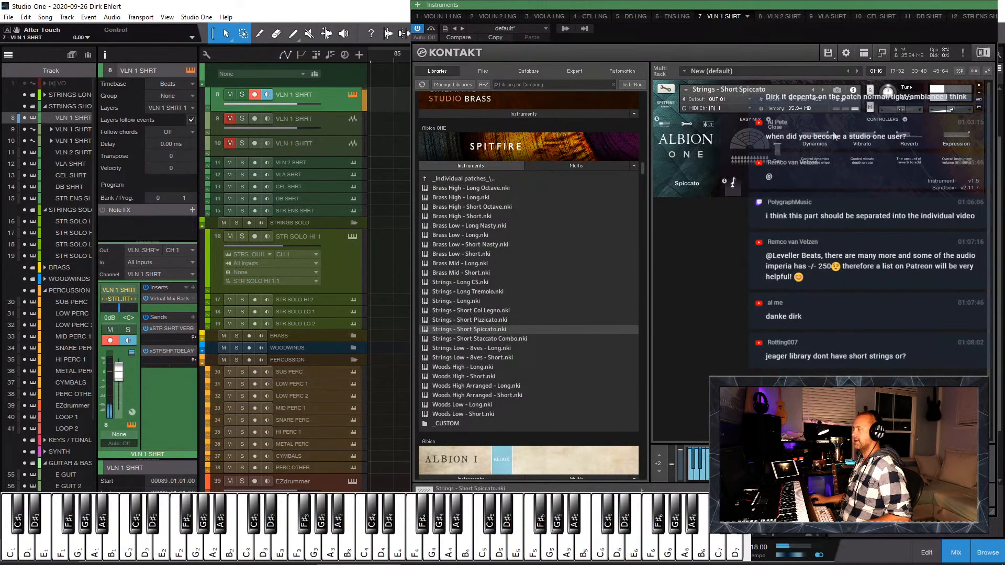
left_click_drag(607, 6, 685, 8)
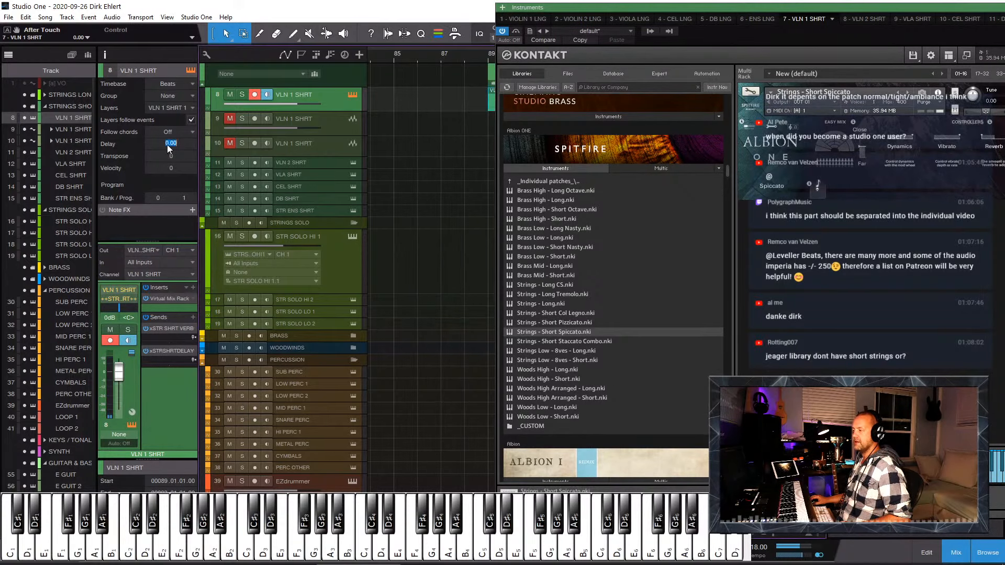
Step: Set the VLN 1 SHRT track's delay to -10 ms and play the spiccato line from bar 89
left_click_drag(569, 9, 818, 123)
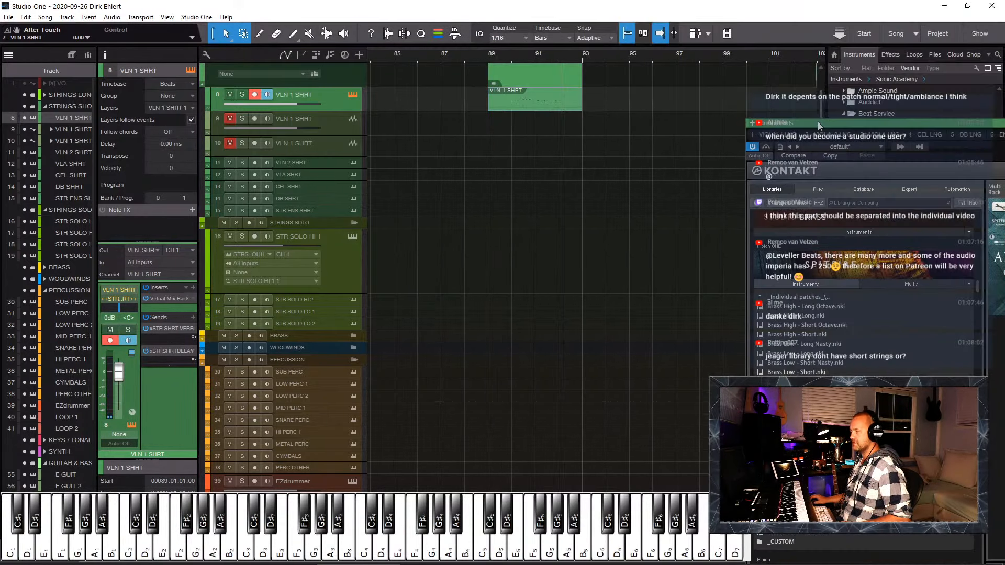
scroll(487, 112, "left", 4)
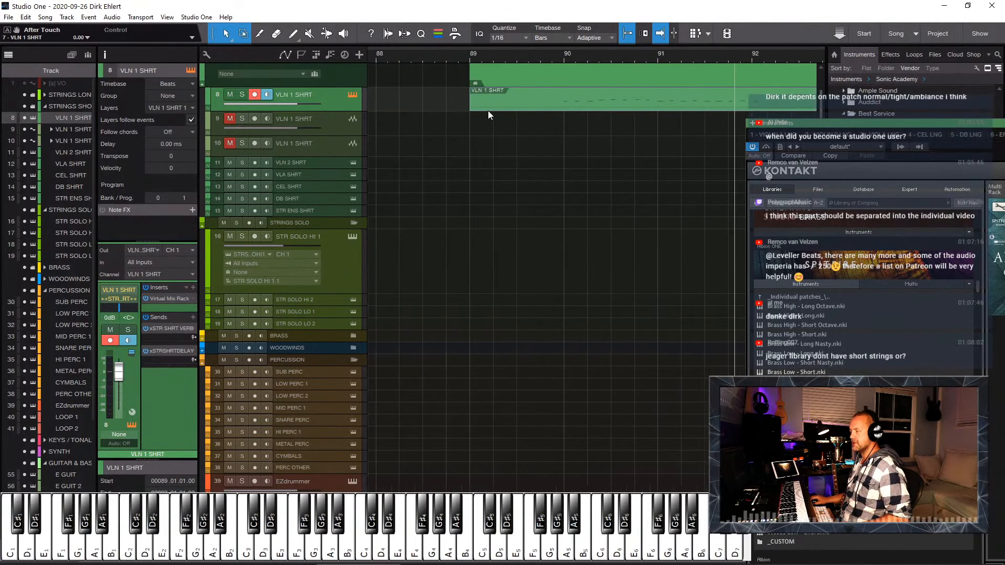
left_click(534, 58)
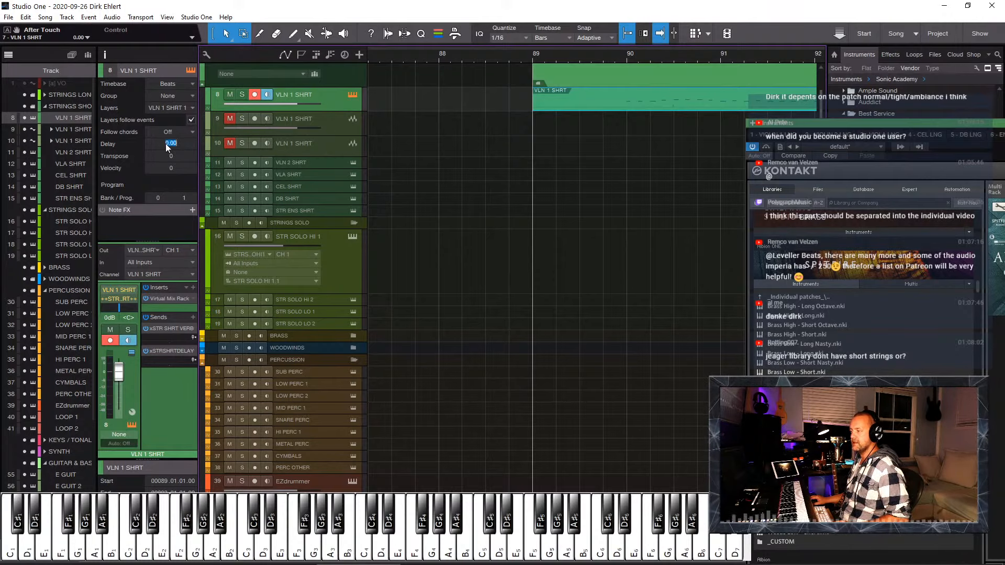
type("10")
key("Return")
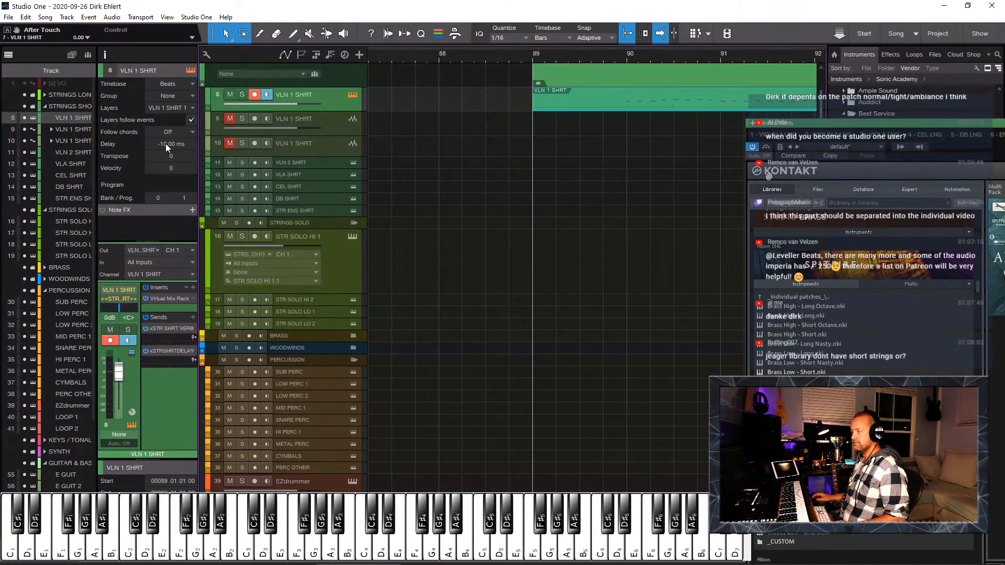
key("space")
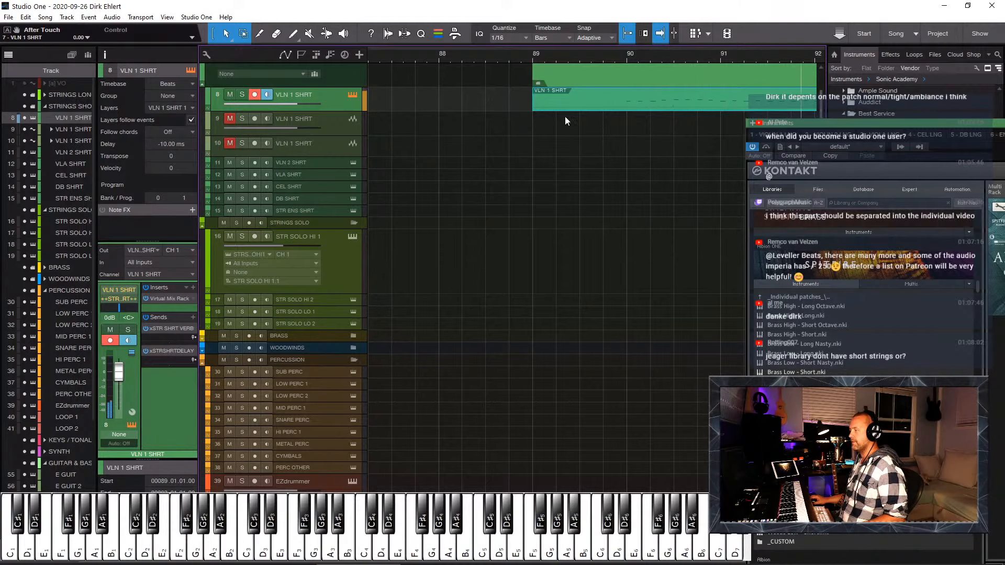
Step: Set the VLN 1 SHRT track's delay to -20 ms, play the line and return the playhead to bar 89
left_click(536, 55)
key("space")
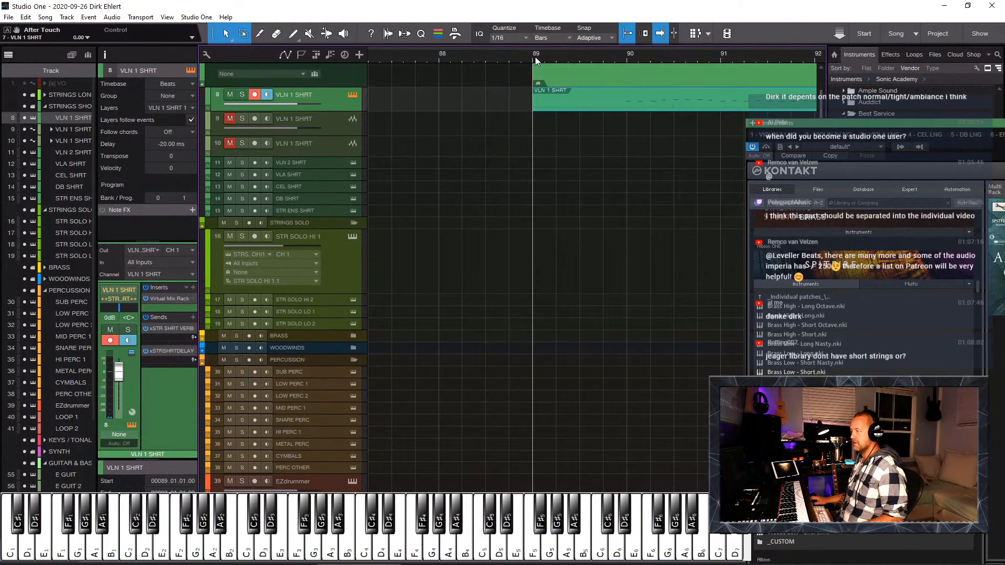
key("space")
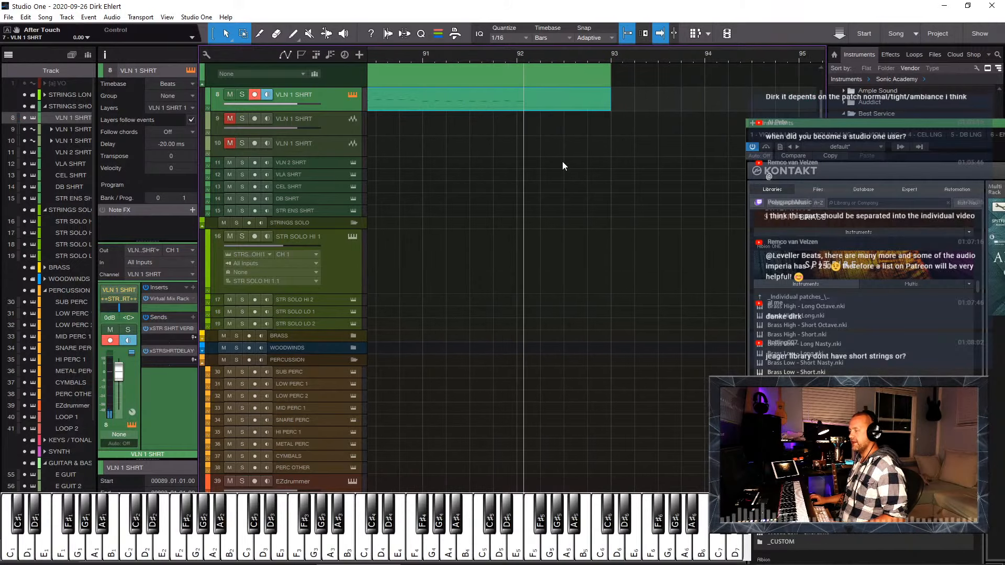
scroll(562, 161, "left", 3)
left_click(501, 54)
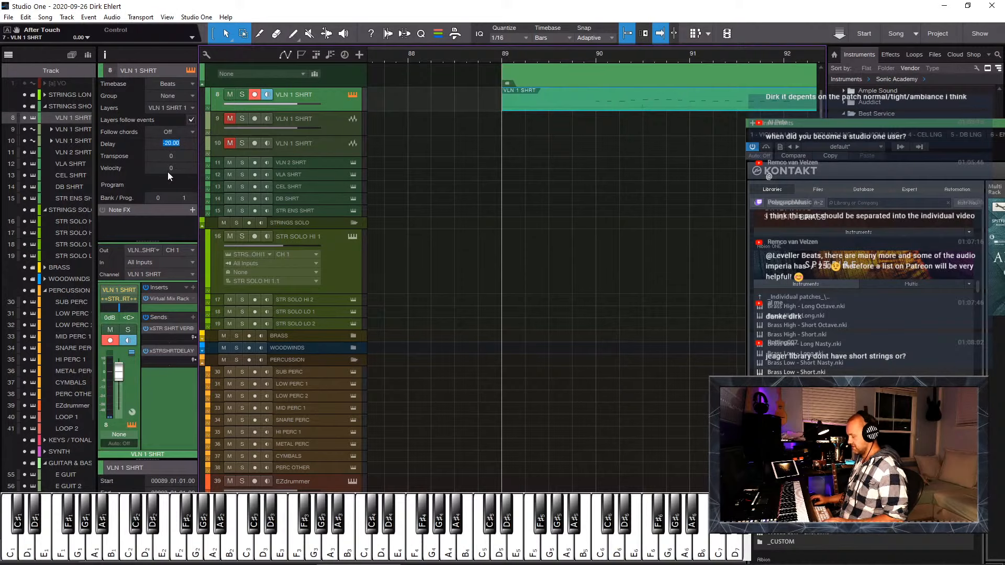
Step: Set the VLN 1 SHRT track's delay to -70 ms and play the spiccato line from bar 89
type("-70")
key("Return")
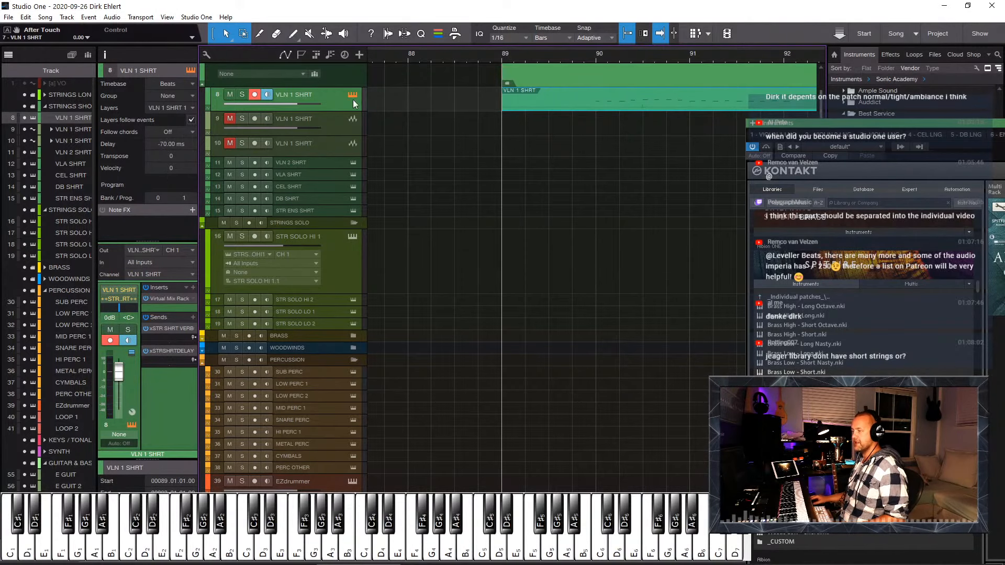
key("space")
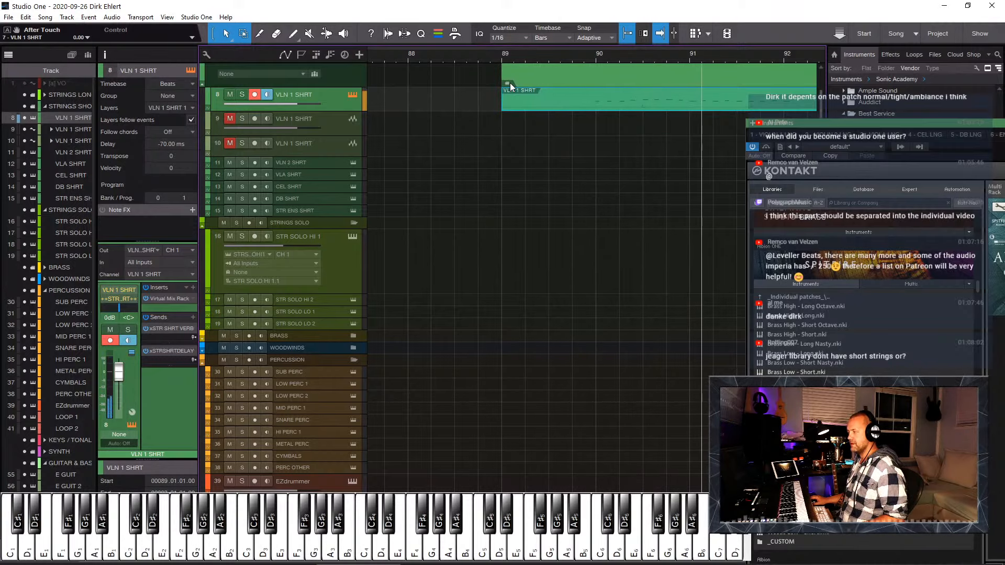
key("space")
left_click(497, 55)
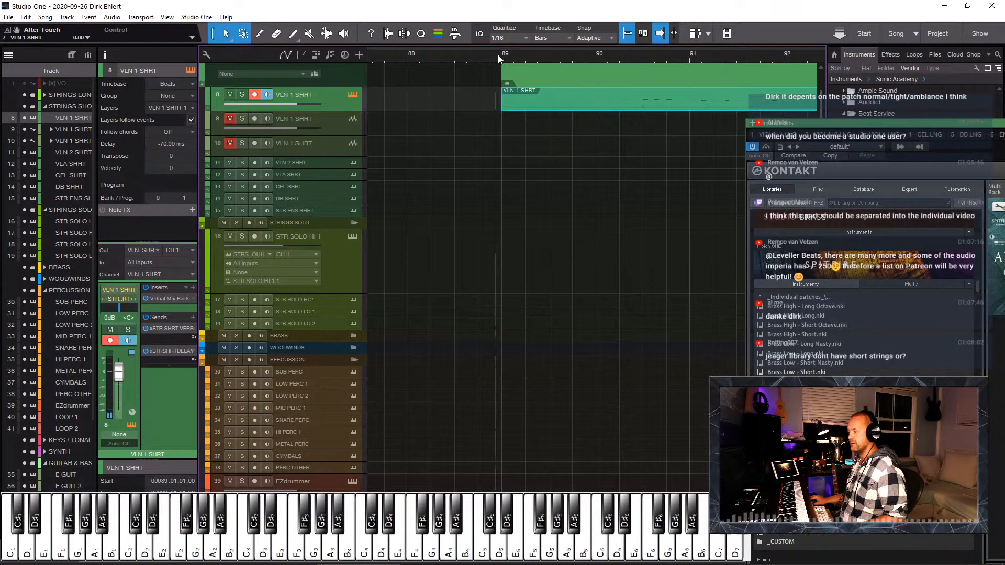
key("space")
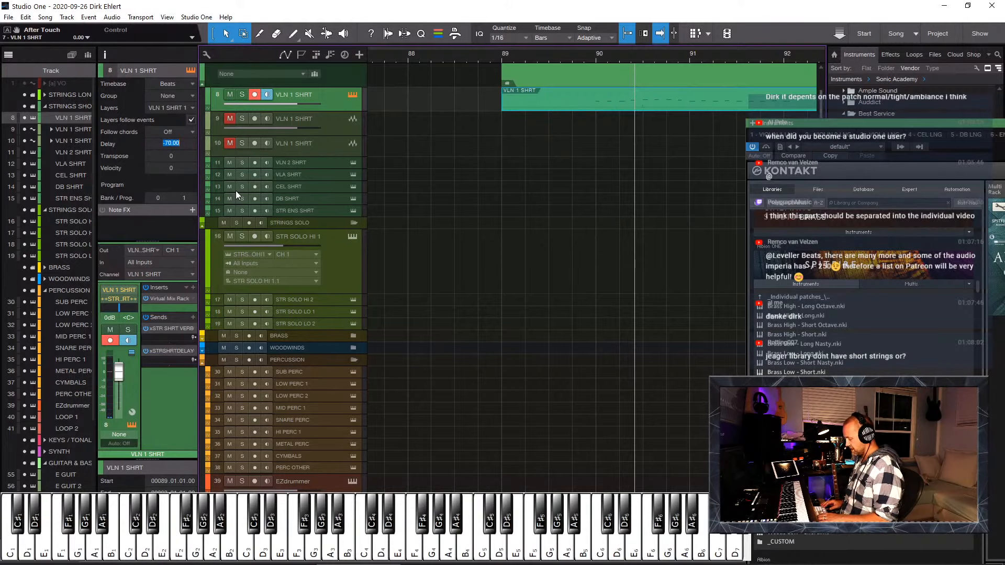
Step: Set the VLN 1 SHRT track's delay to -45 ms and play the spiccato line from bar 89
type("-45")
key("Return")
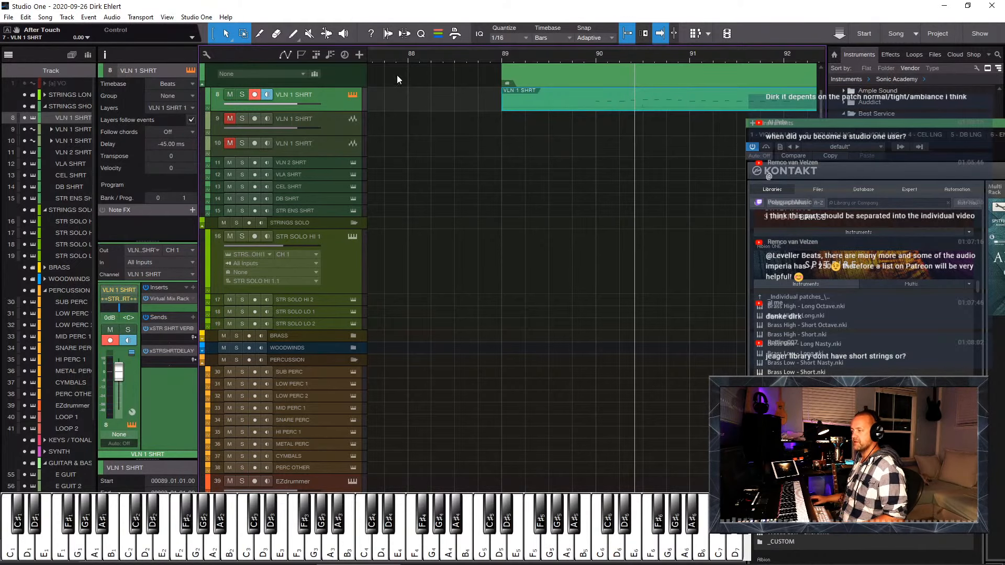
left_click(502, 55)
key("space")
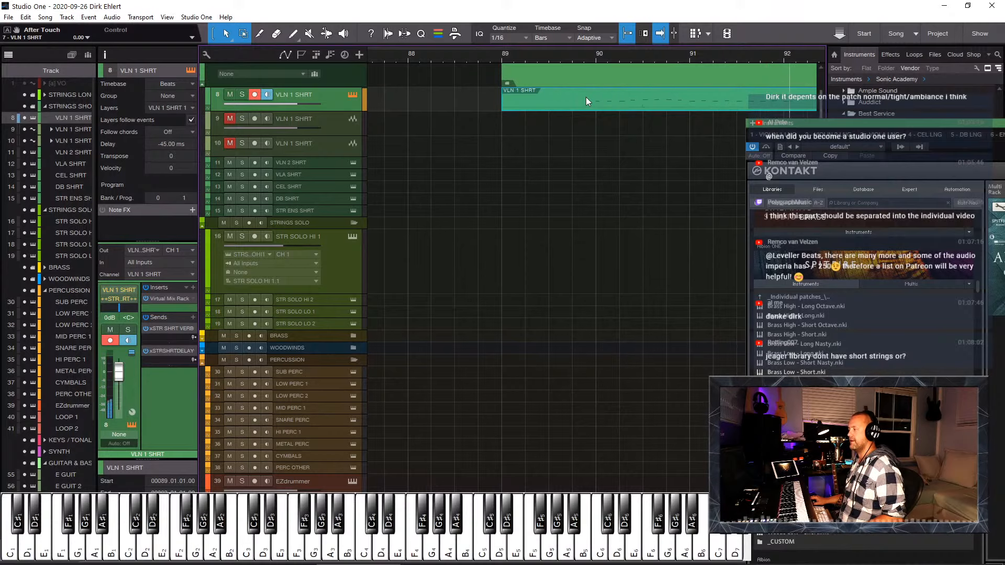
key("w")
scroll(499, 118, "right", 3)
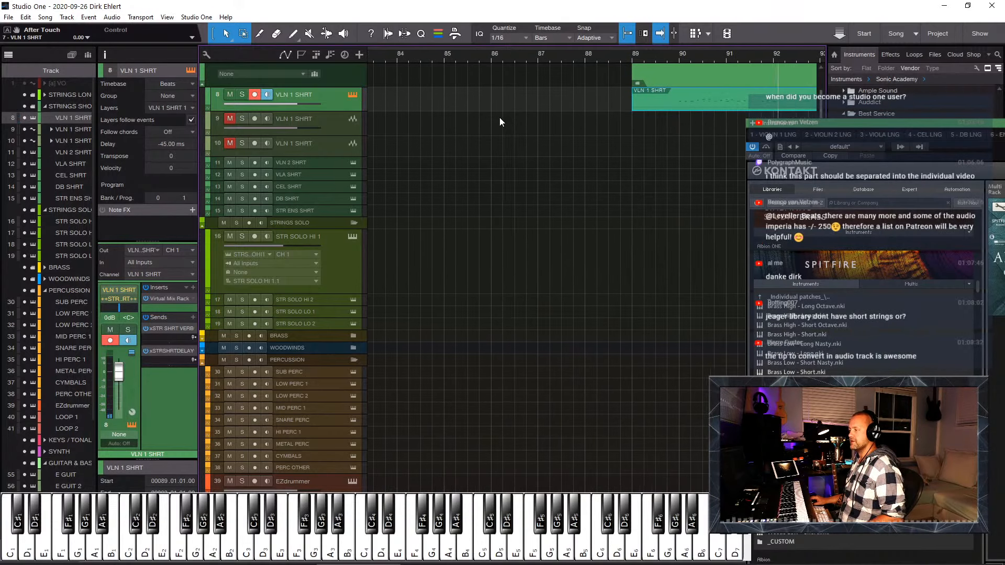
Step: Reset the VLN 1 SHRT track's delay to 0 ms
double_click(168, 143)
type("0")
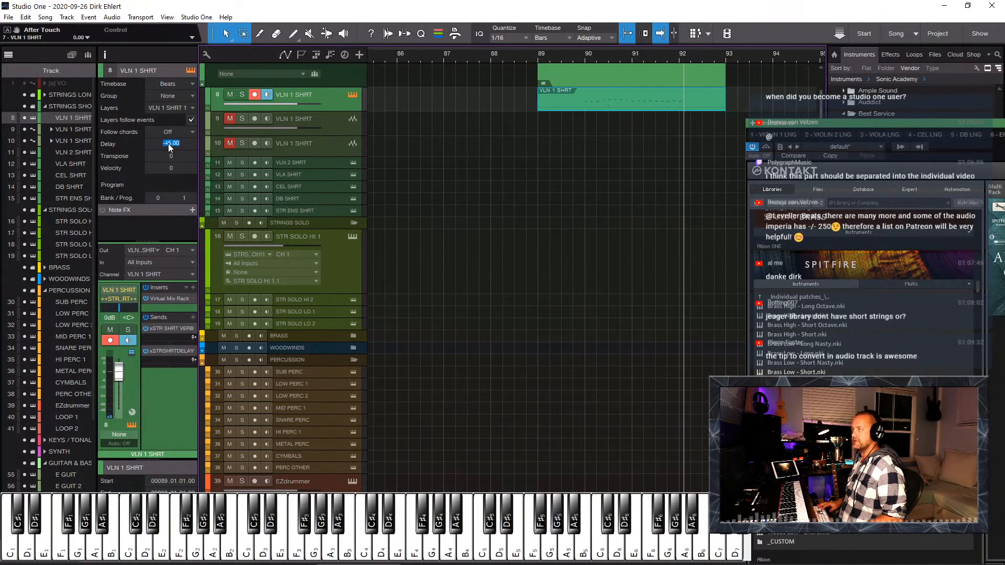
key("Return")
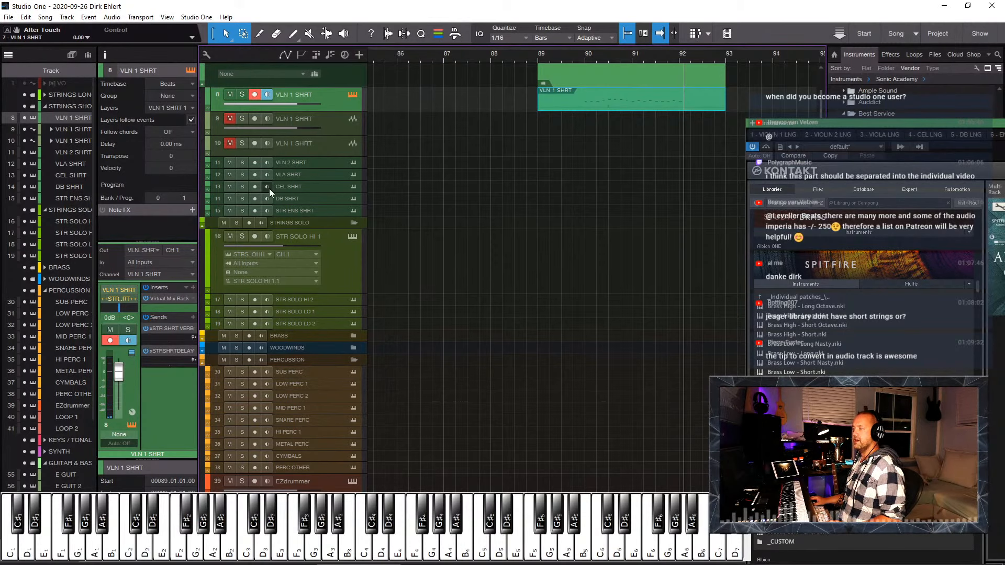
key("z")
left_click_drag(416, 103, 416, 124)
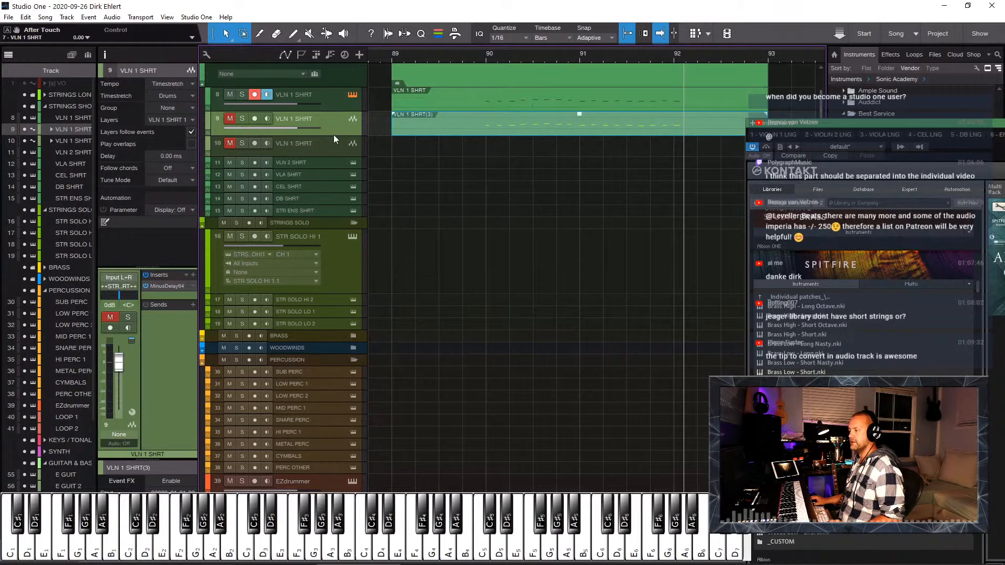
key("ctrl+z")
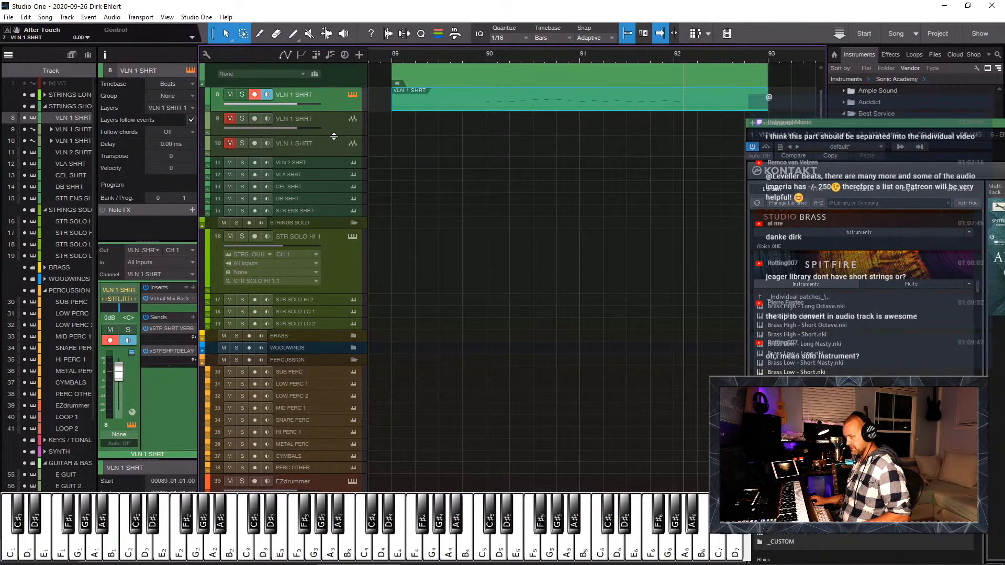
Step: Bounce the VLN 1 SHRT part to a new audio track, enlarge that track and raise the clip's gain by about 18.9 dB
right_click(467, 103)
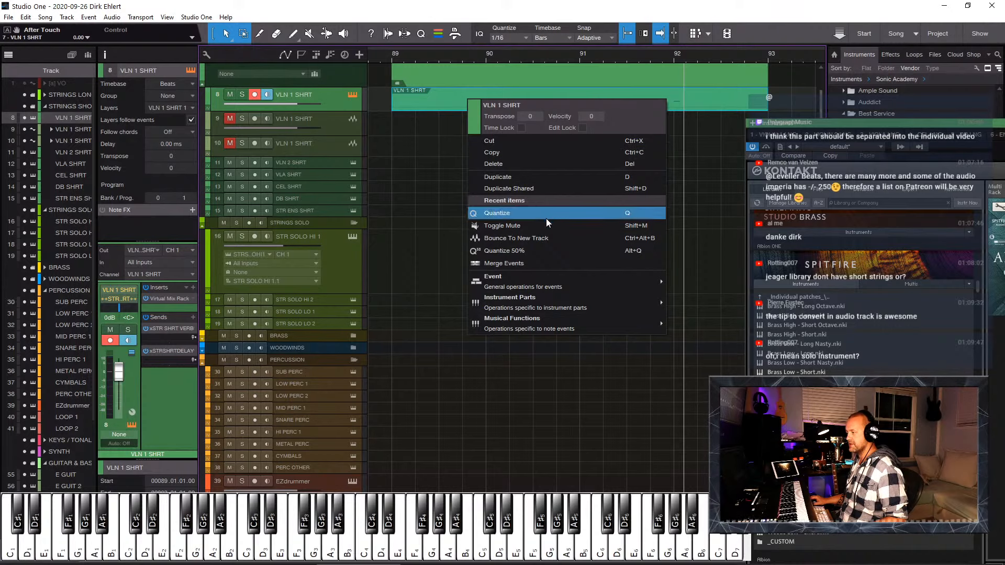
left_click(544, 238)
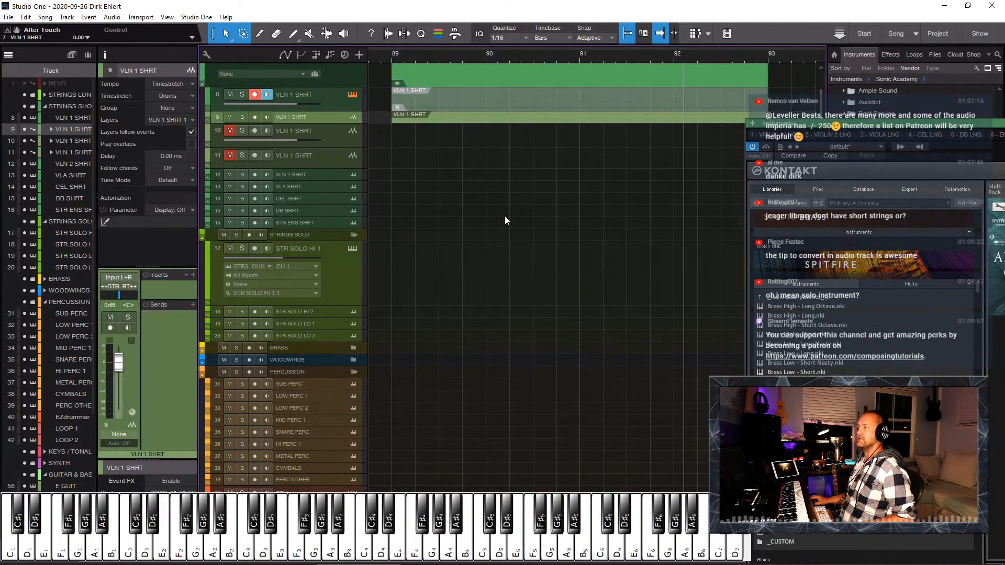
left_click_drag(331, 125, 335, 379)
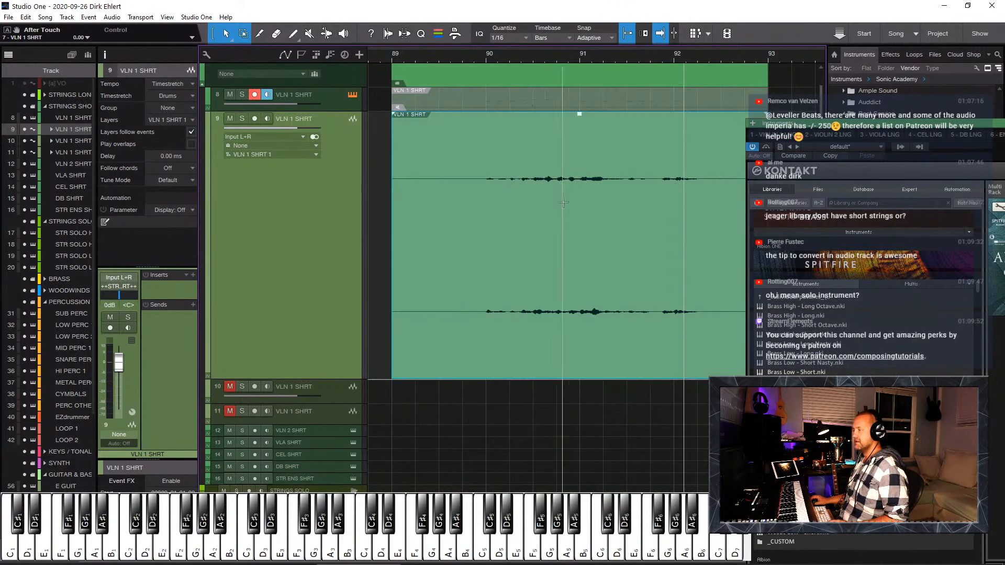
left_click_drag(579, 113, 587, 16)
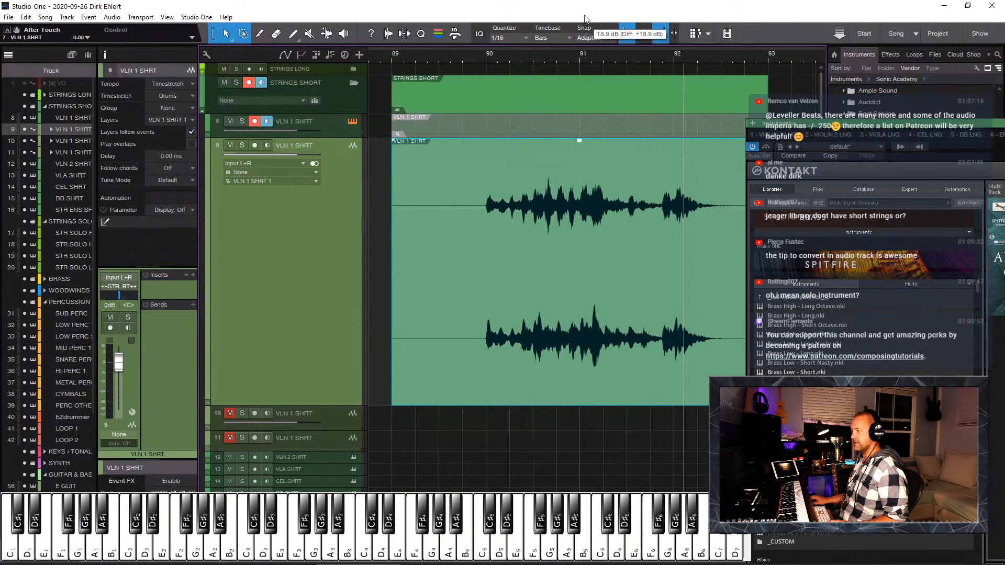
Step: Solo the bounced audio track, play it back and place the playhead at bar 90
left_click(467, 60)
key("s")
key("space")
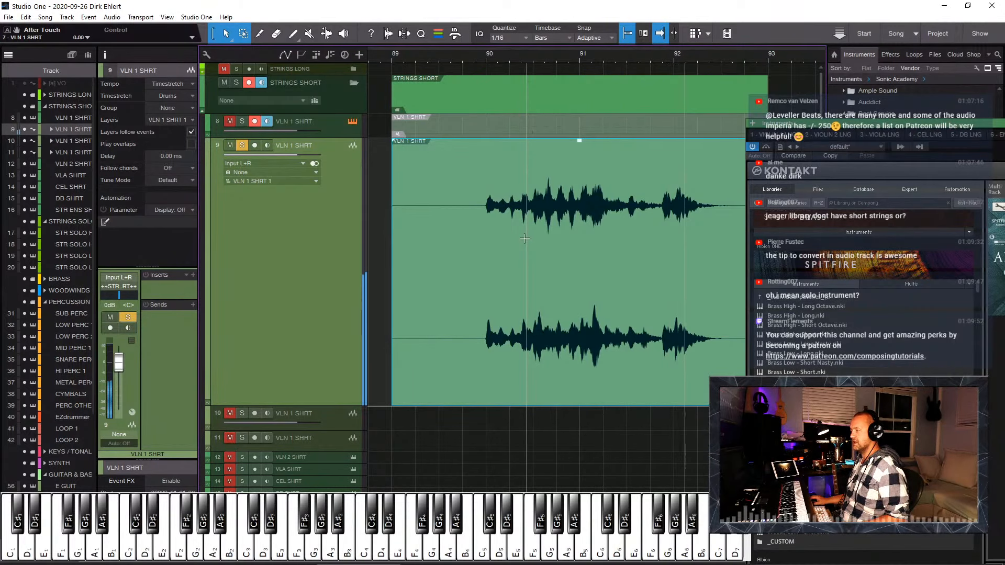
left_click(488, 61)
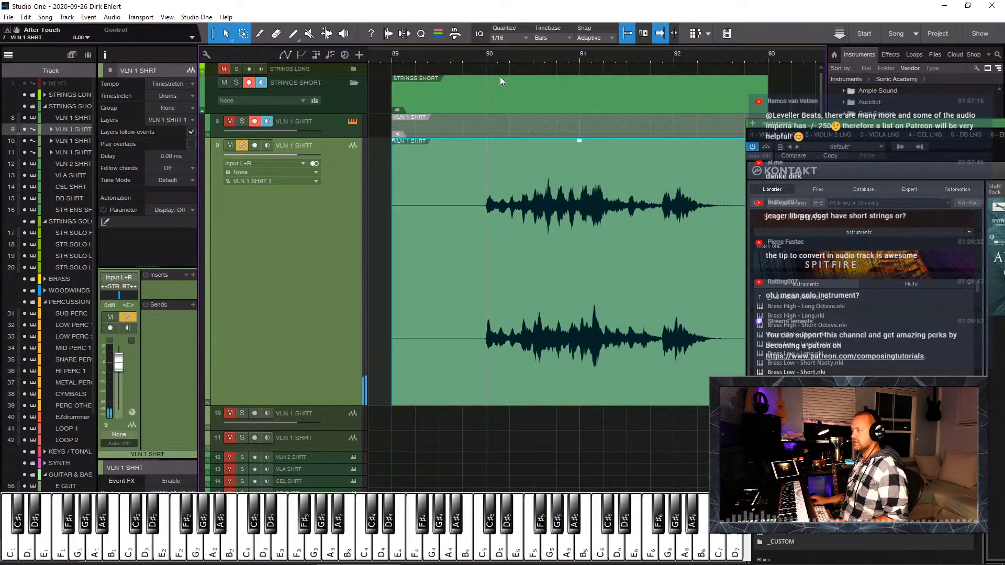
Step: Show the ruler in Seconds and measure from bar 90 to the peak of the first bounced note by placing the playhead there
right_click(489, 54)
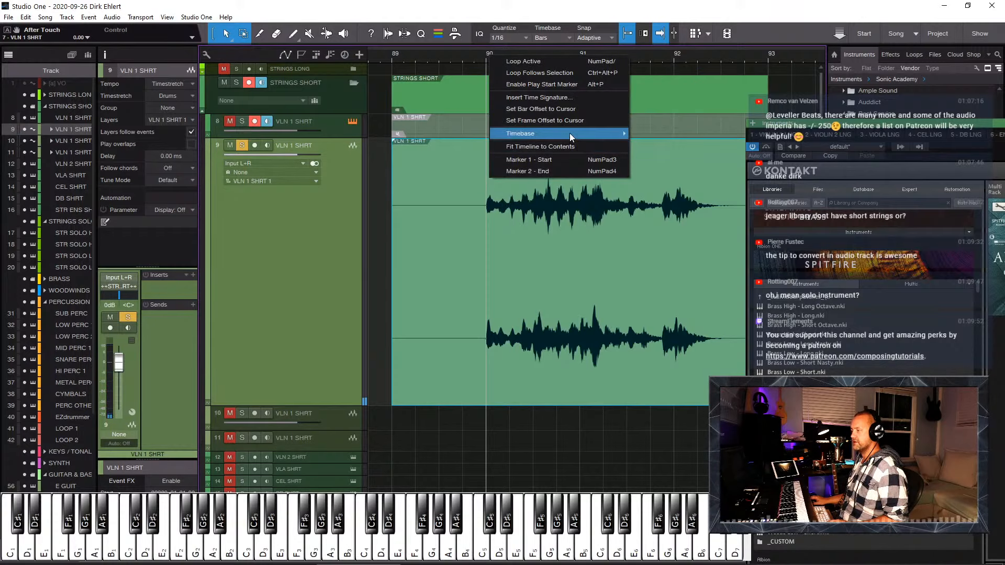
mouse_move(570, 133)
left_click(635, 136)
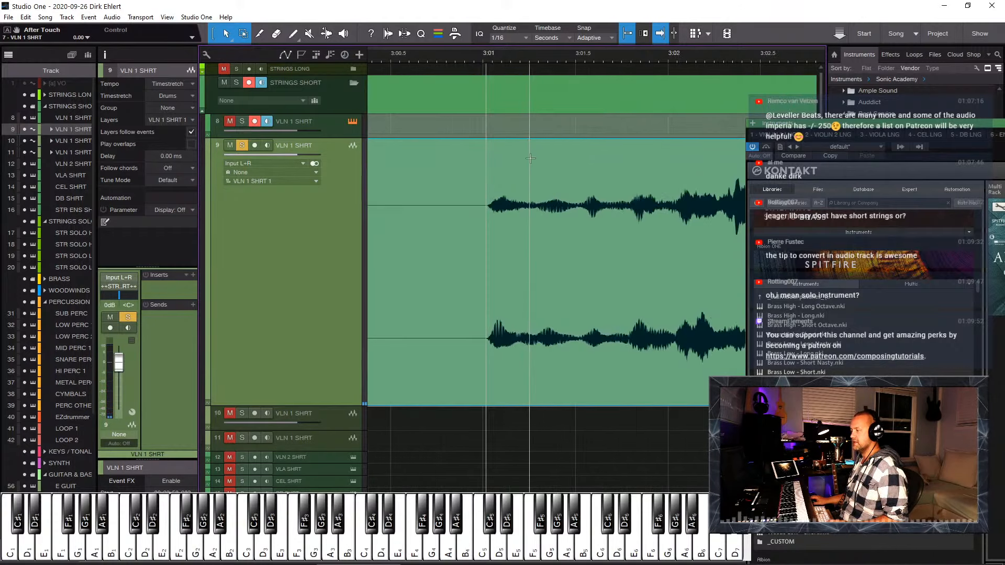
key("e")
key("e")
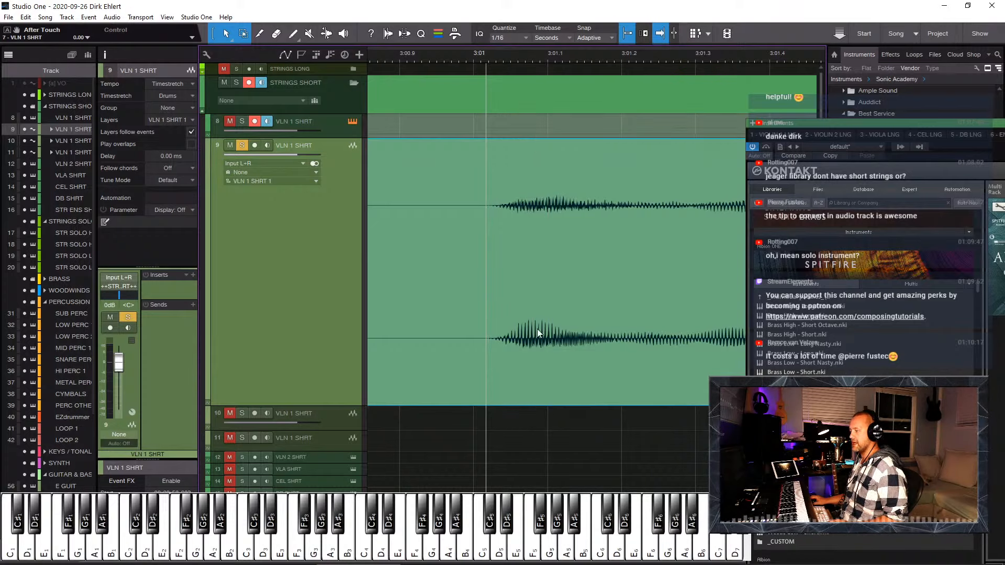
left_click(523, 59)
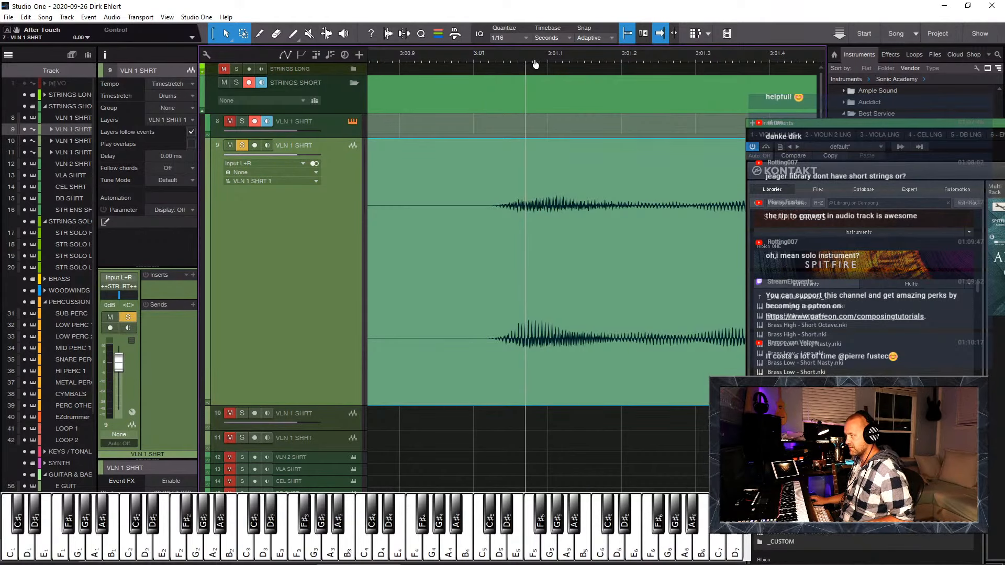
left_click(534, 59)
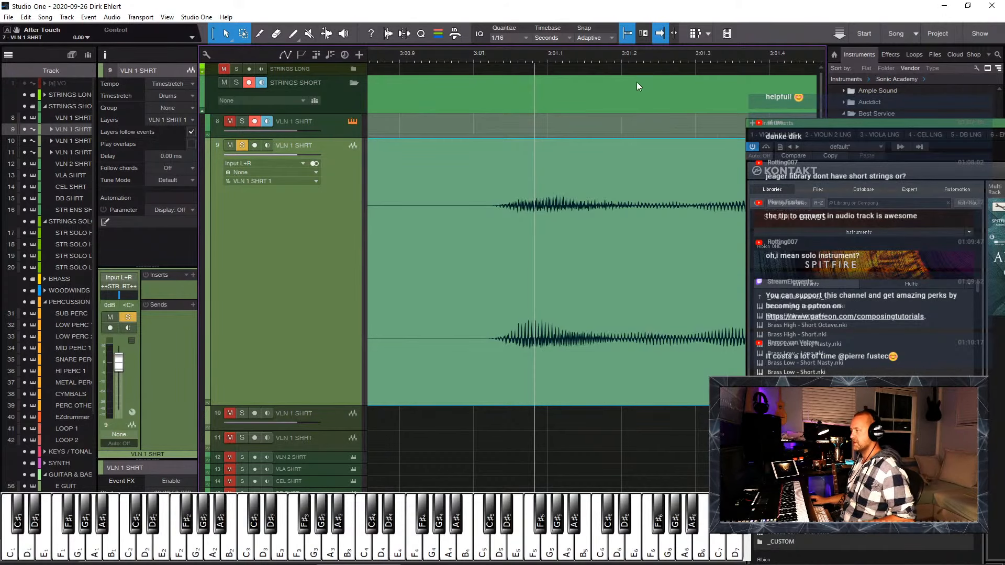
Step: Switch the timebase to Bars to place the playhead exactly at bar 90, and return the timebase to Seconds
right_click(498, 54)
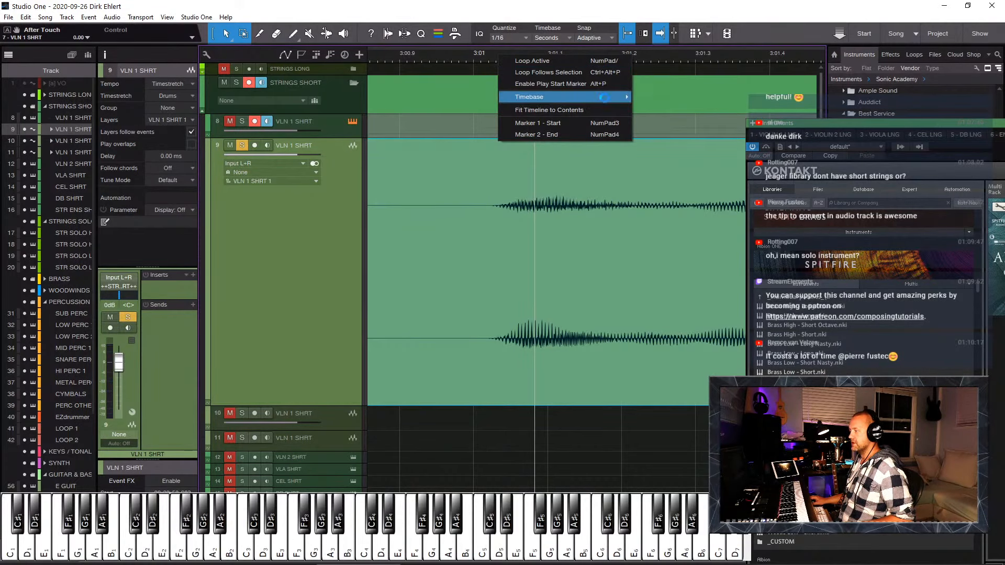
mouse_move(575, 97)
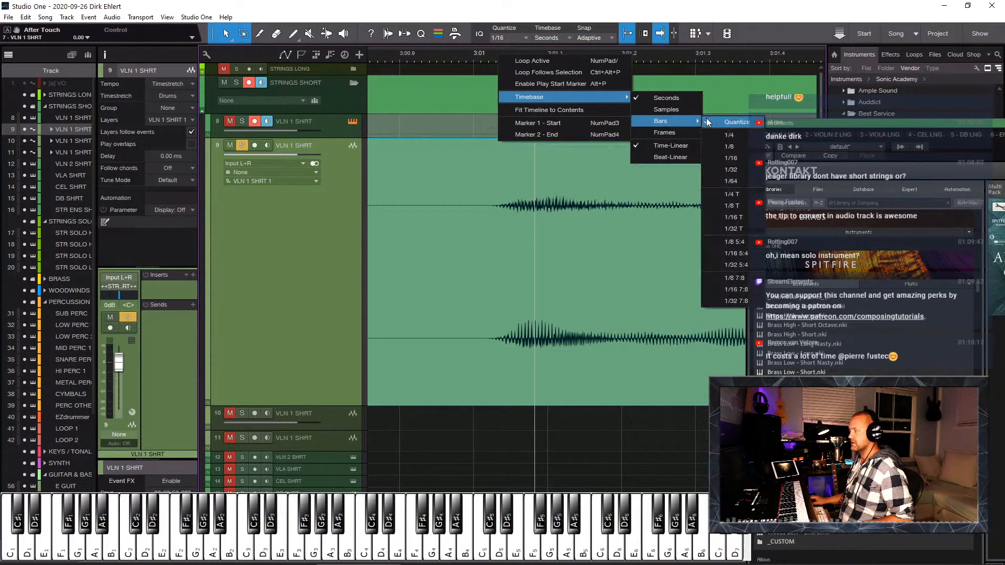
left_click(669, 121)
left_click(485, 59)
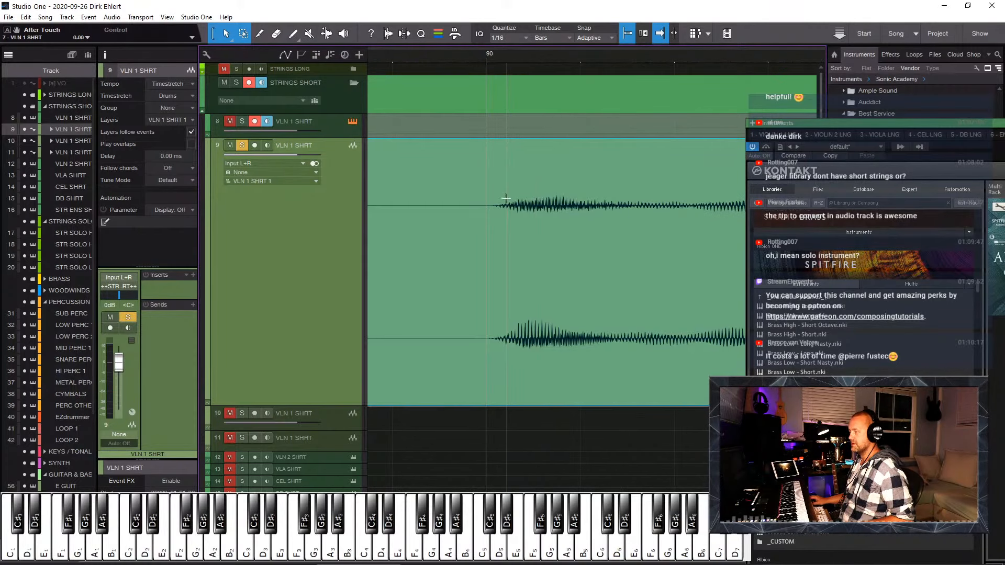
left_click(549, 38)
left_click(564, 51)
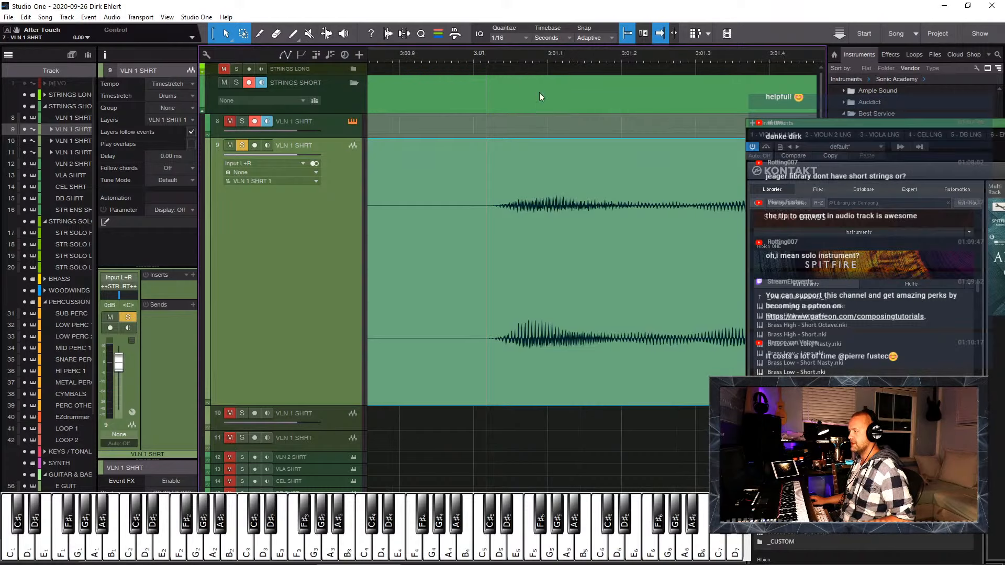
Step: Turn off snapping and shift the bounced audio clip earlier so its first note's peak lands on the playhead at bar 90
key("n")
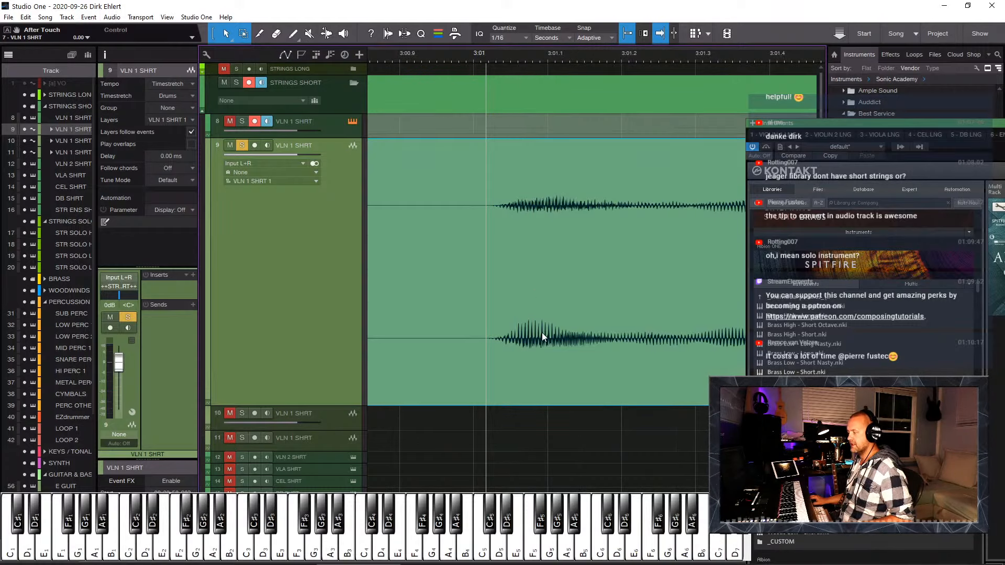
left_click_drag(542, 333, 497, 354)
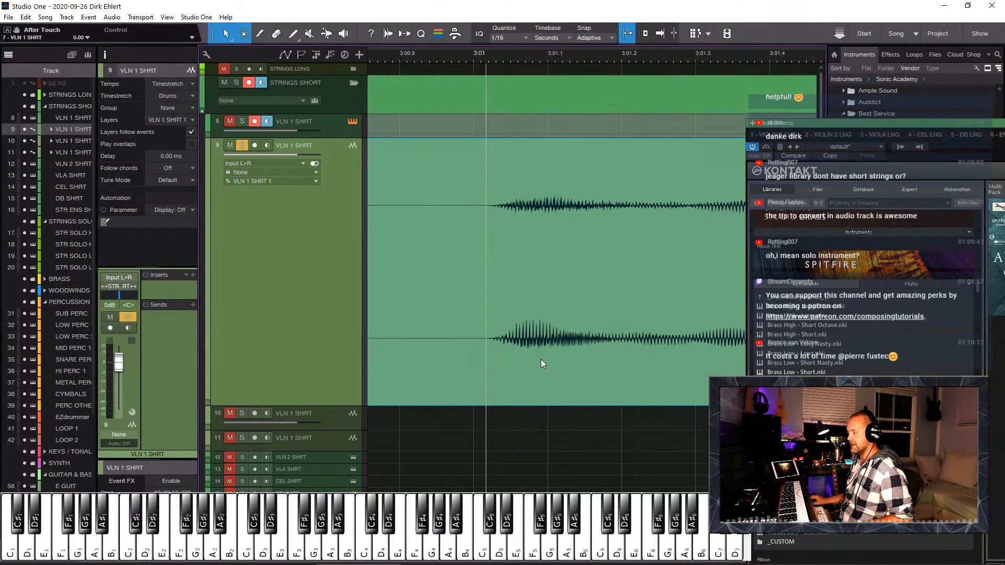
left_click_drag(541, 364, 500, 359)
left_click_drag(497, 360, 501, 359)
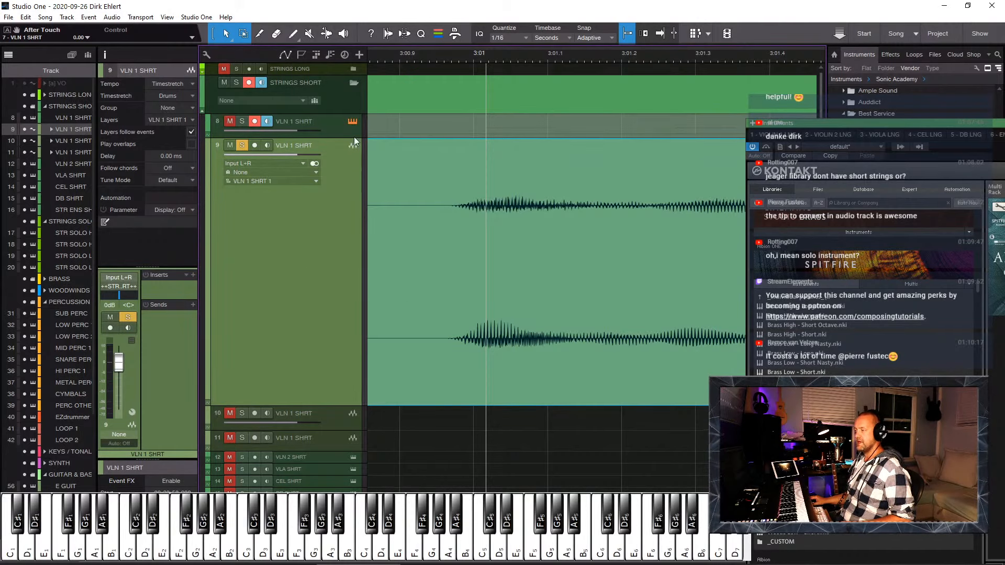
Step: Switch back to the VLN 1 SHRT instrument track: clear the solo, enlarge the track, mute the bounced audio track and unmute the instrument part
left_click(326, 132)
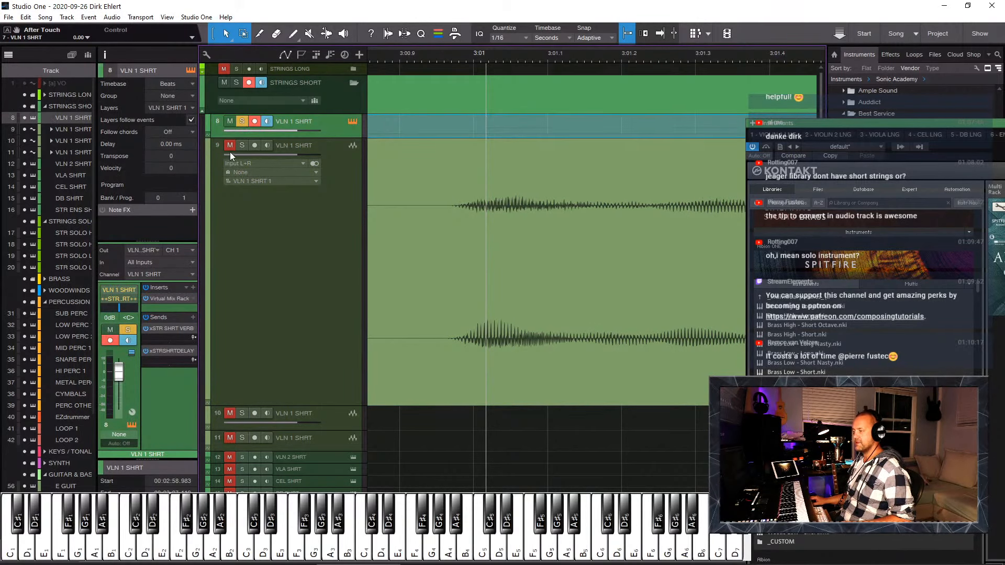
left_click(240, 122)
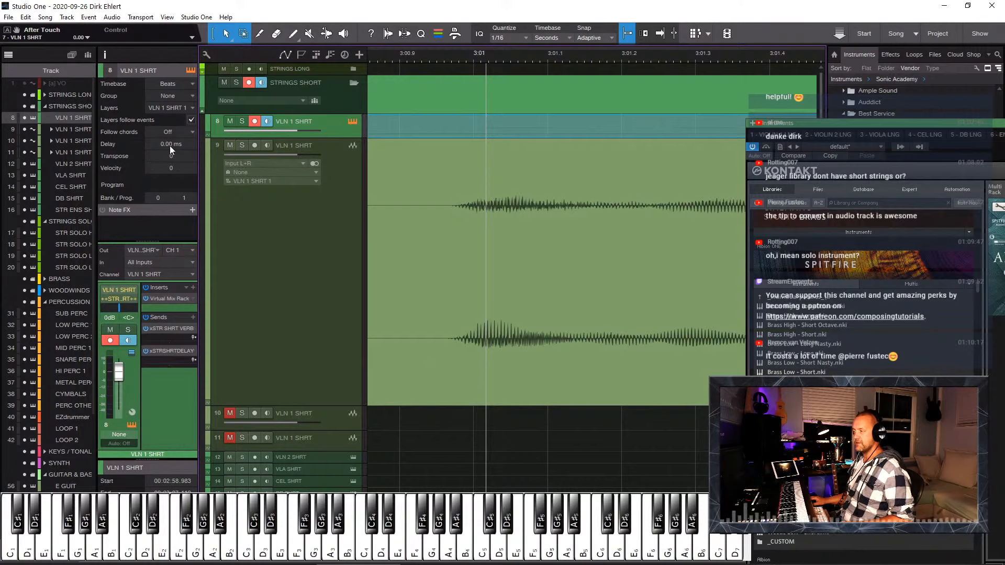
left_click_drag(316, 136, 316, 243)
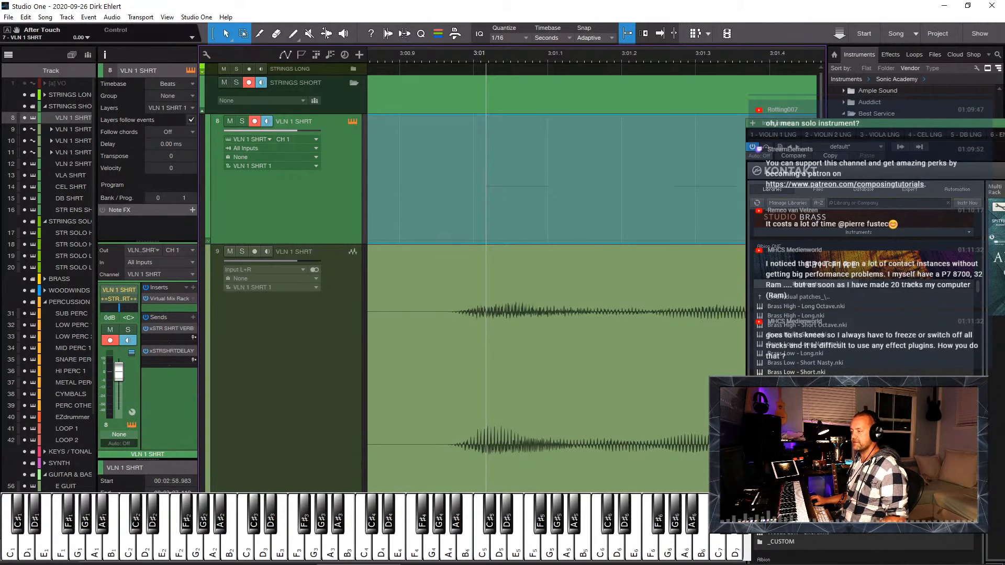
left_click_drag(323, 510, 327, 261)
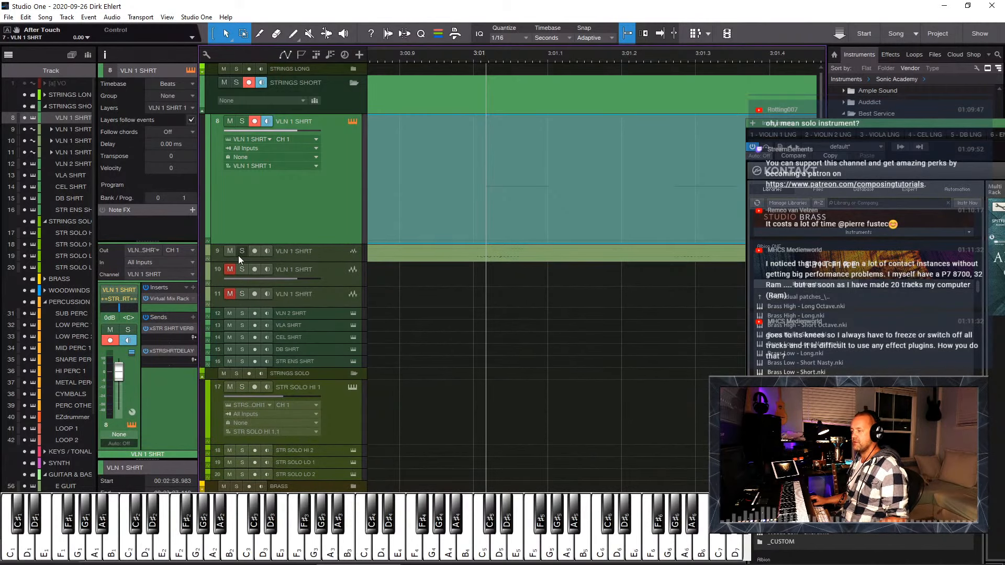
left_click(232, 253)
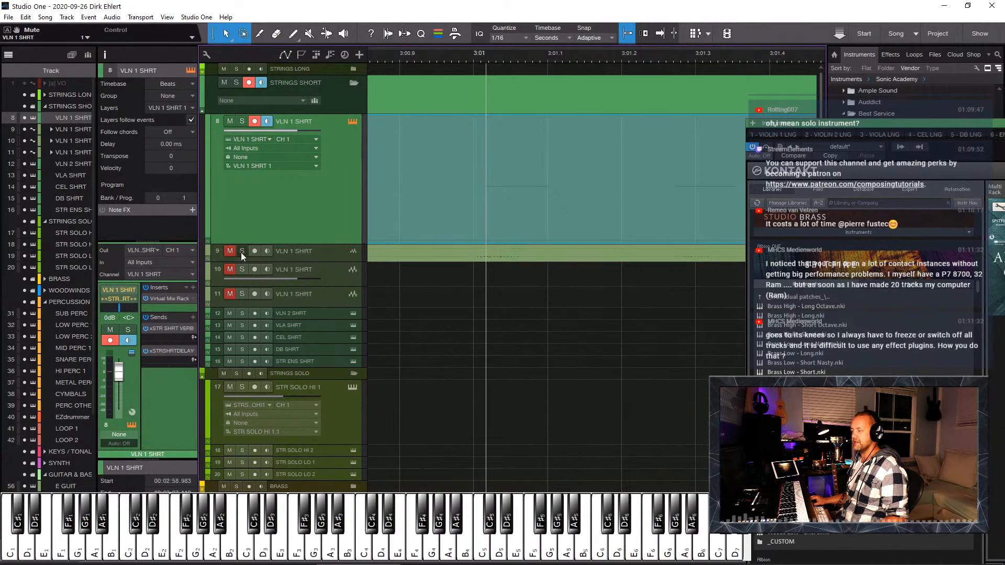
left_click(431, 199)
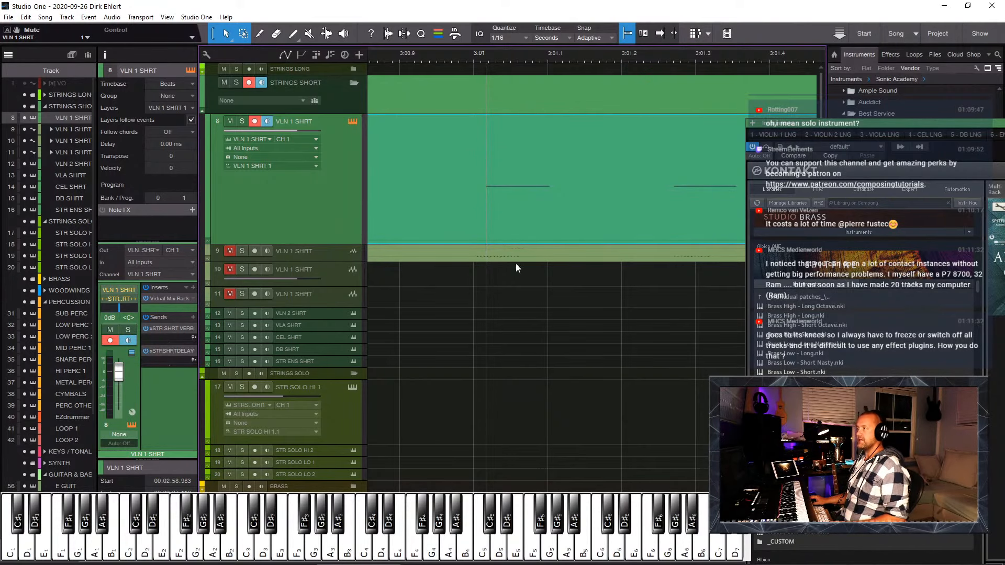
Step: Set the VLN 1 SHRT instrument track's delay to -52 ms
key("w")
key("w")
key("w")
key("w")
key("w")
key("w")
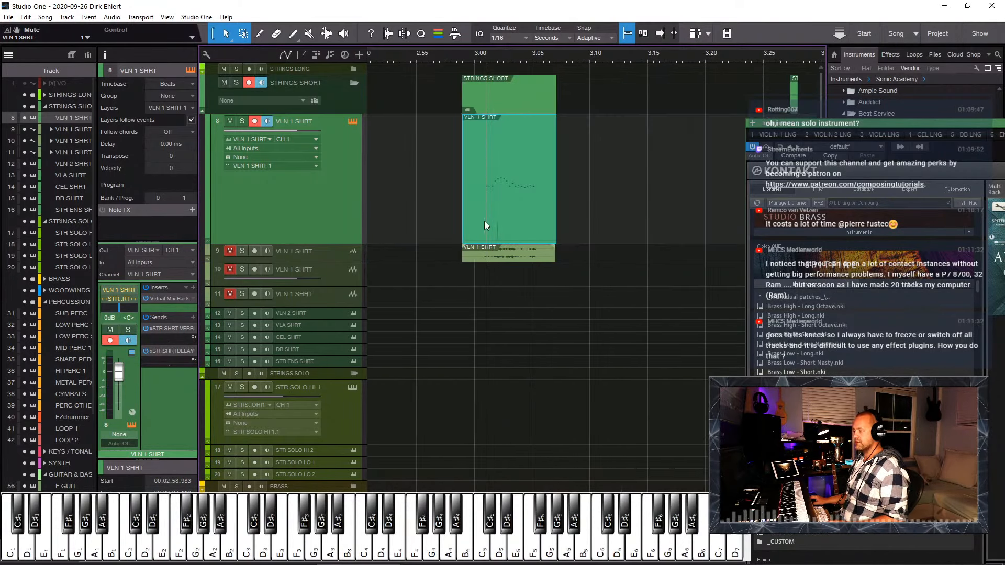
key("e")
key("e")
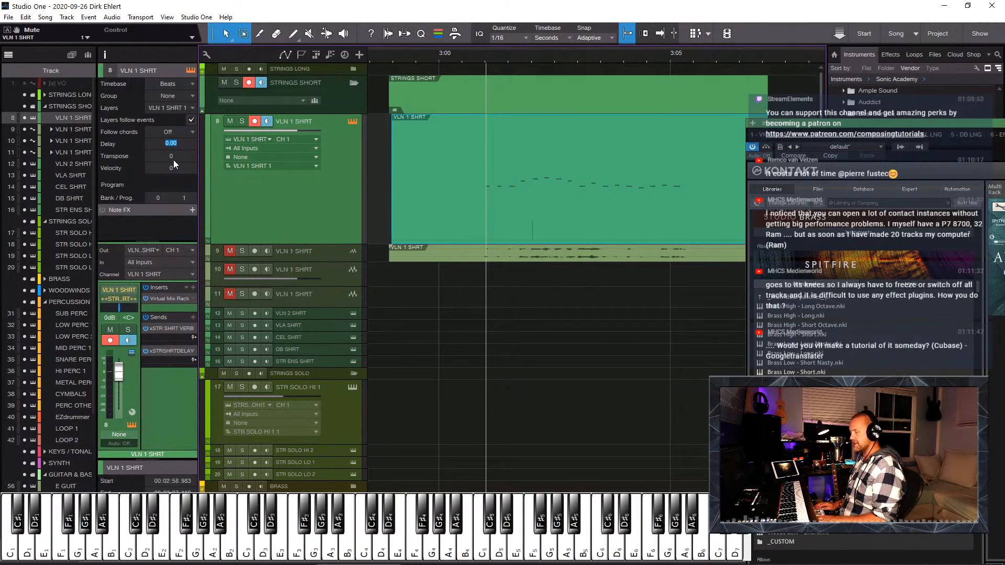
type("-52")
key("Return")
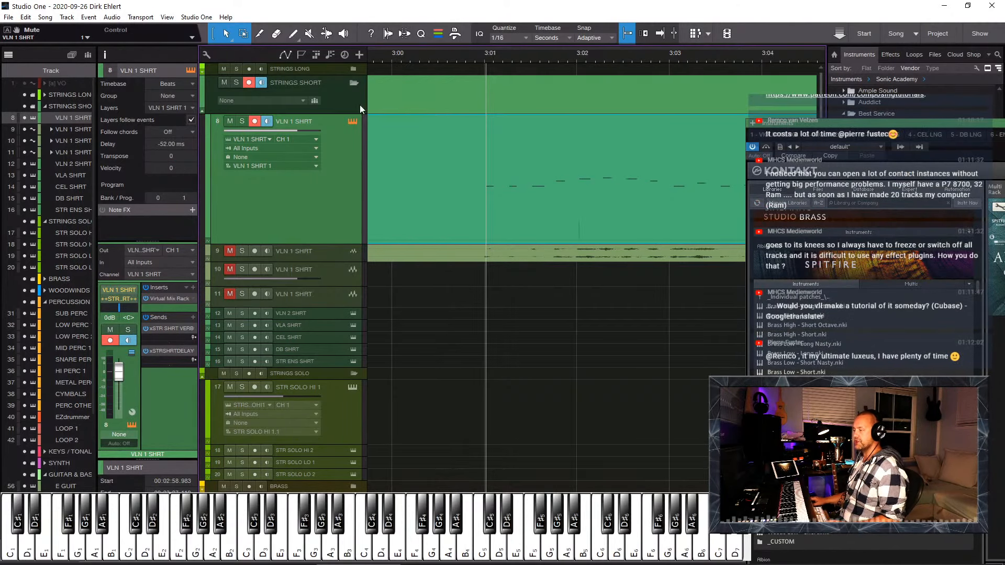
Step: Place the playhead around the middle of bar 89 and show the ruler in Bars
key("w")
key("w")
key("w")
left_click(439, 55)
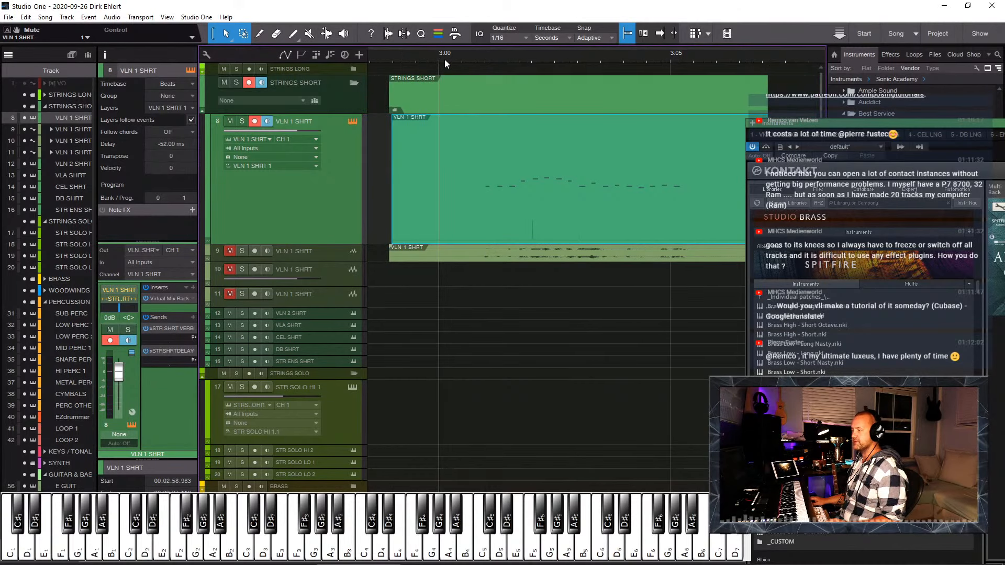
right_click(444, 58)
mouse_move(569, 102)
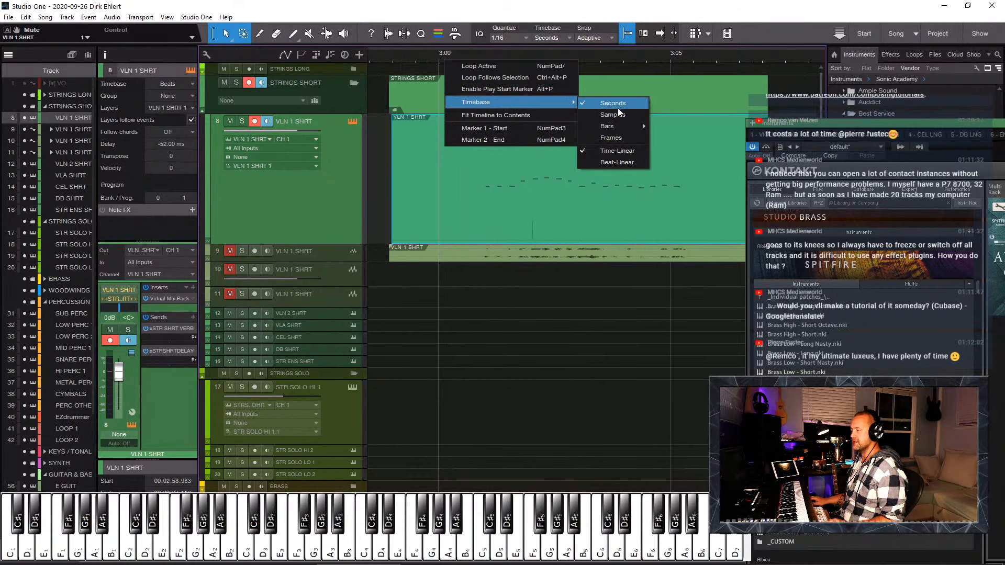
left_click(629, 126)
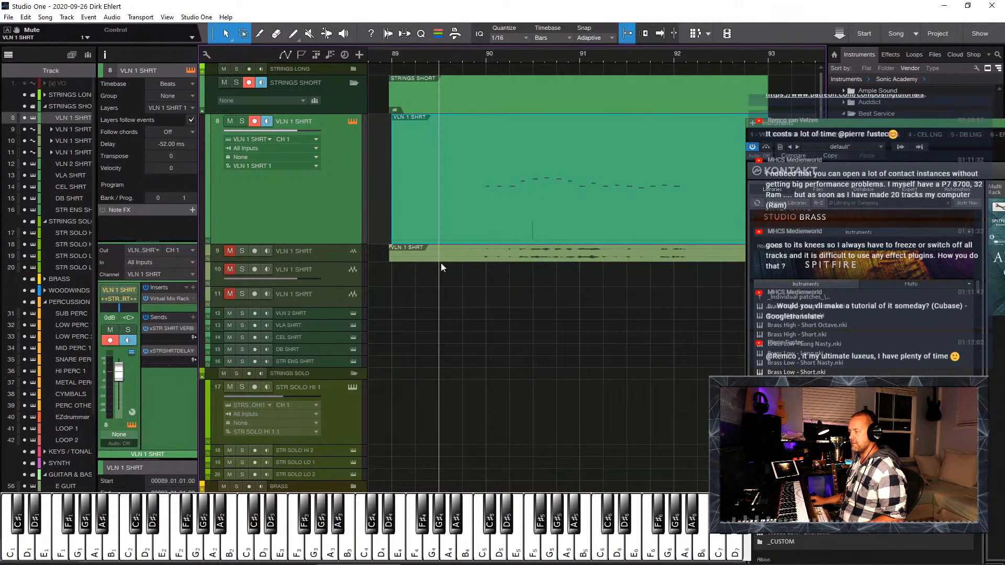
Step: Play the violin passage from within bar 89 to audition the short notes with the negative track delay
key("space")
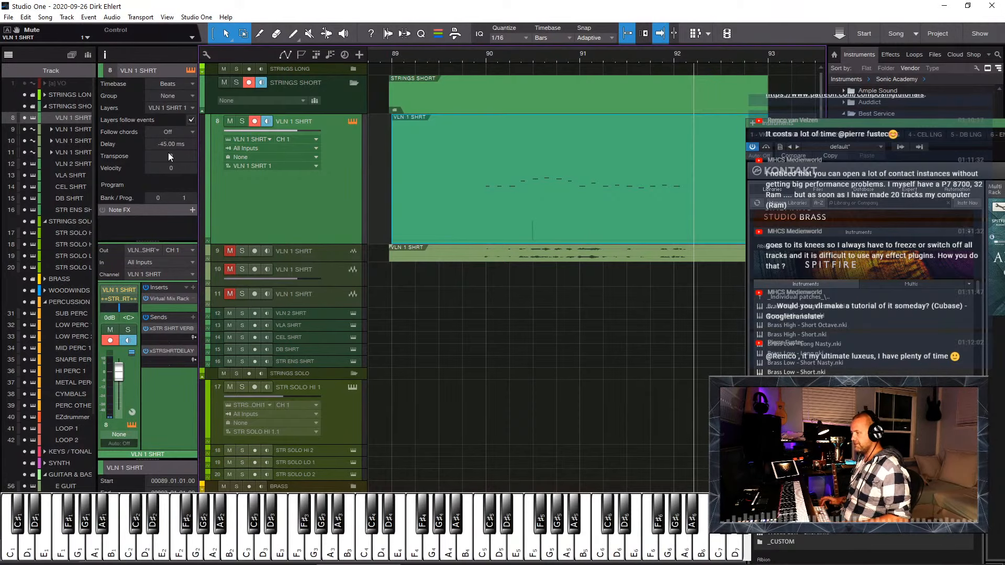
left_click(460, 61)
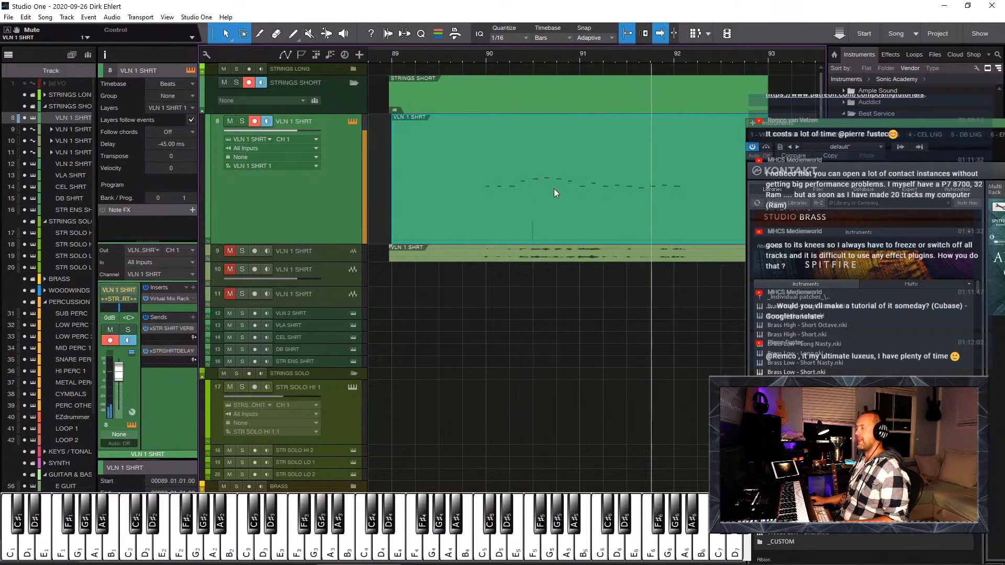
key("space")
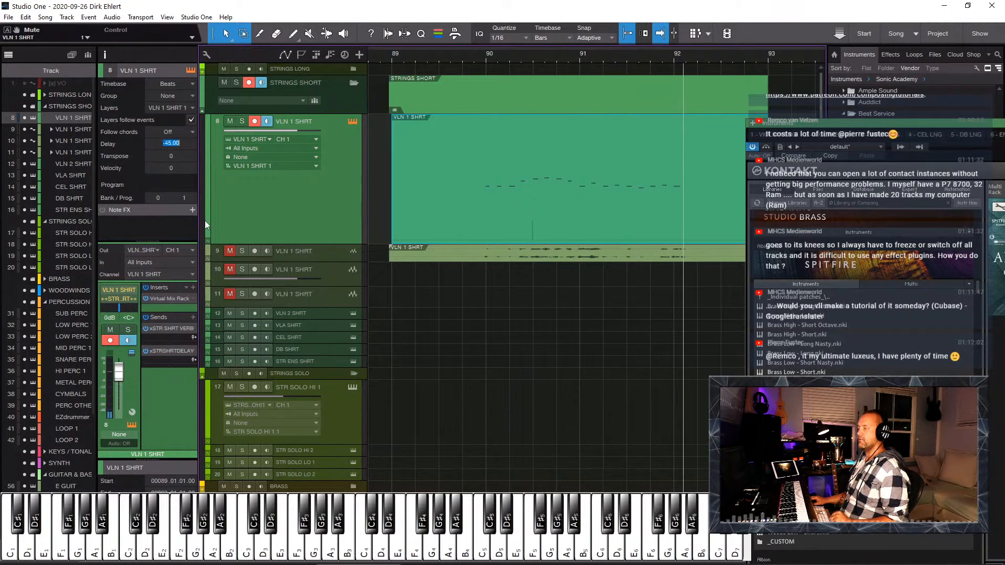
Step: Reset the VLN 1 SHRT track's delay to 0 ms and play the part from bar 89 for comparison
type("0")
key("Return")
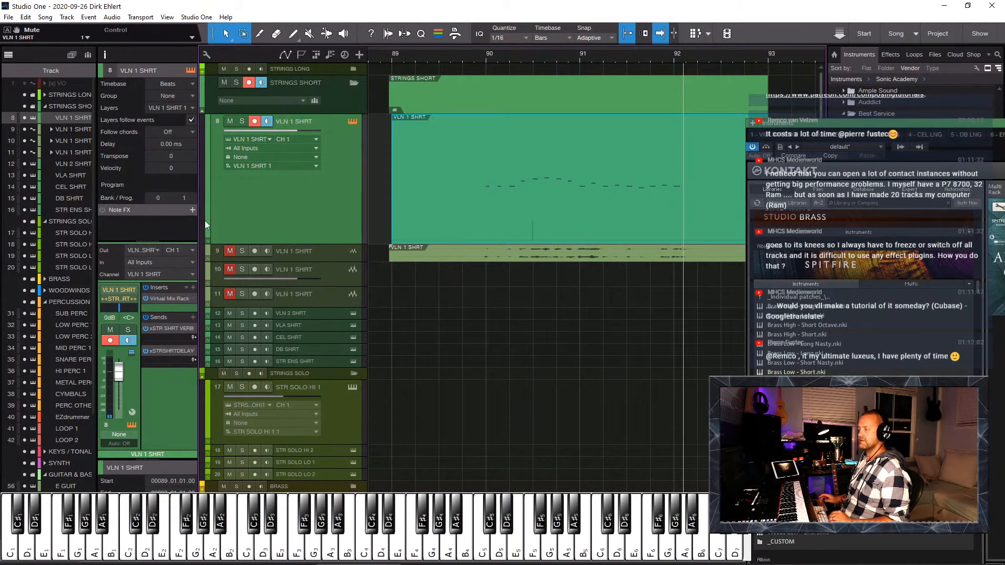
left_click(393, 59)
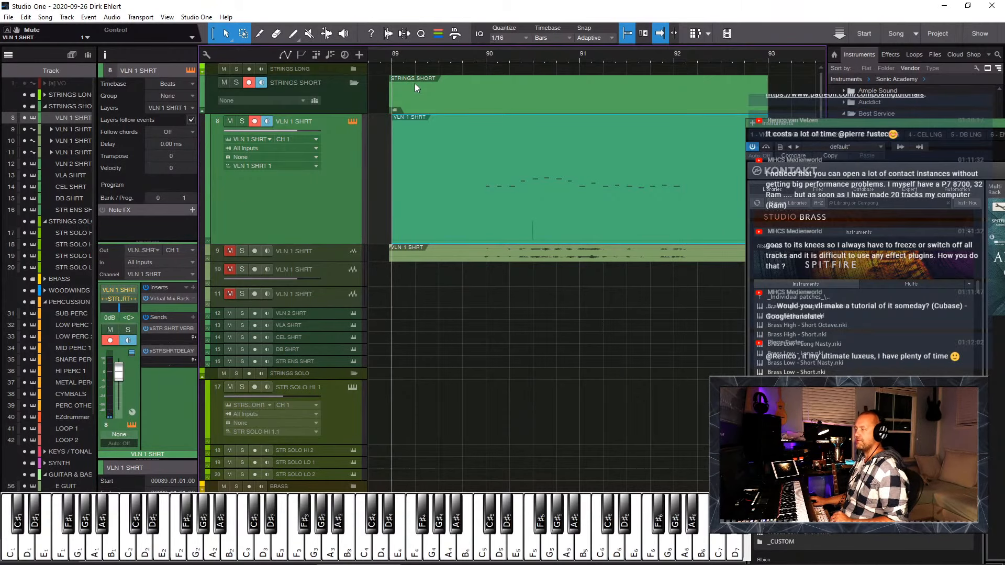
key("space")
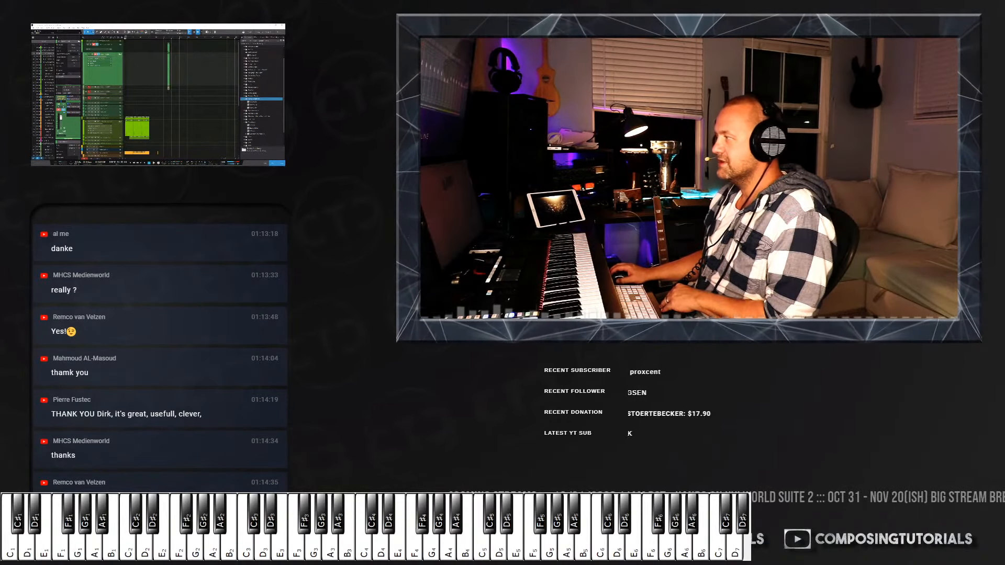
Step: Switch to the web browser and search Google for predelay information on Spitfire libraries
left_click_drag(284, 30, 167, 25)
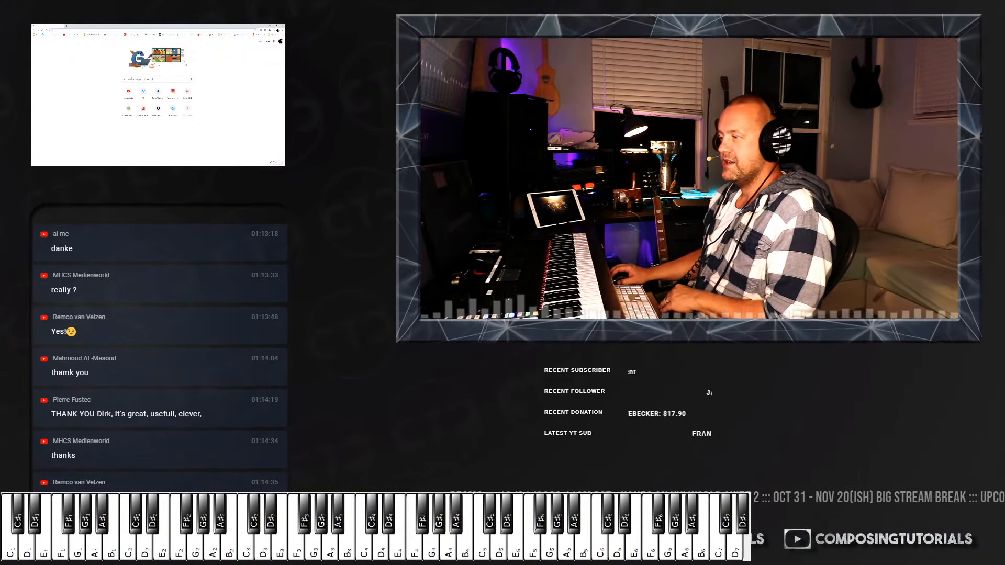
left_click(131, 79)
type("predel")
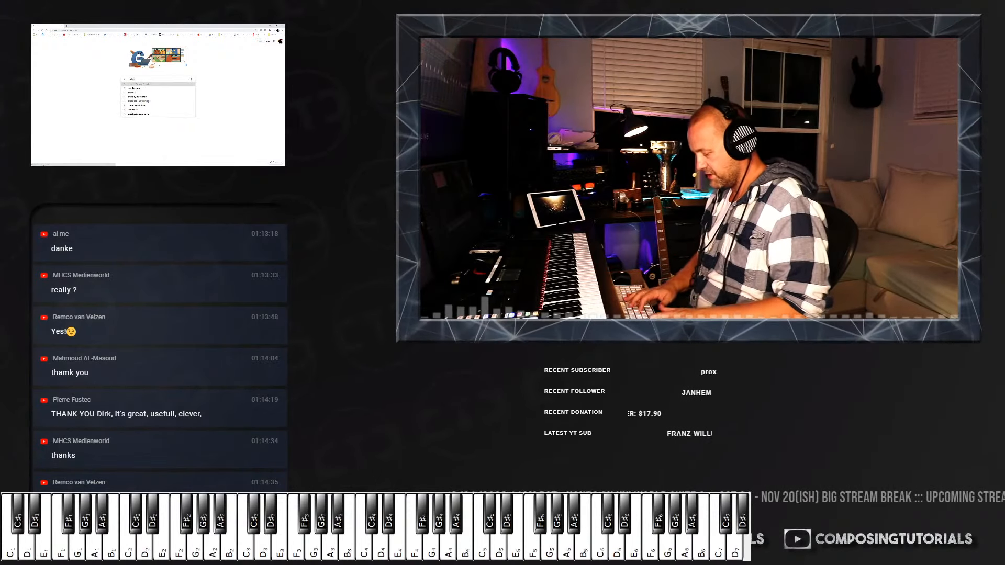
type("ay spit")
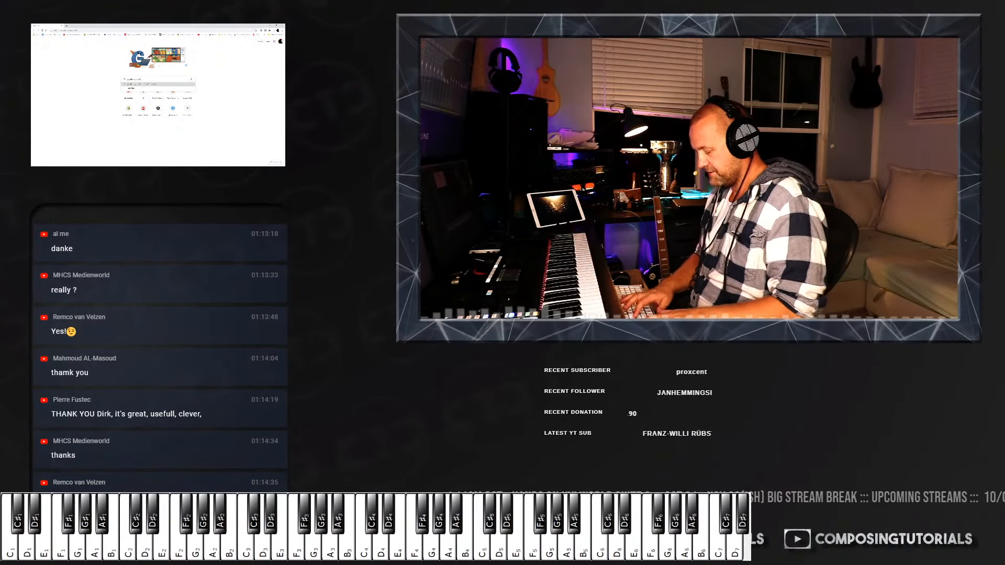
type("fire a")
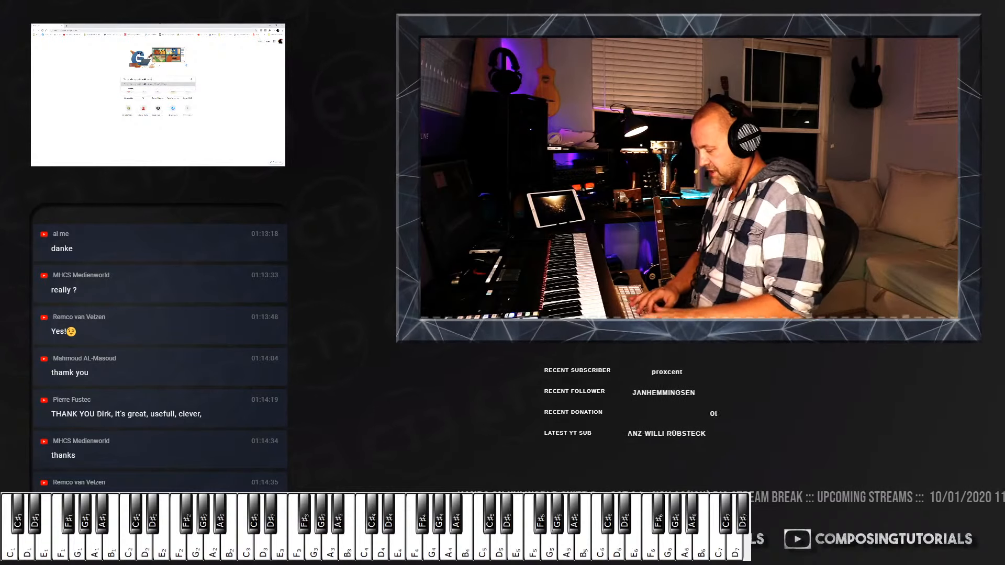
key("Return")
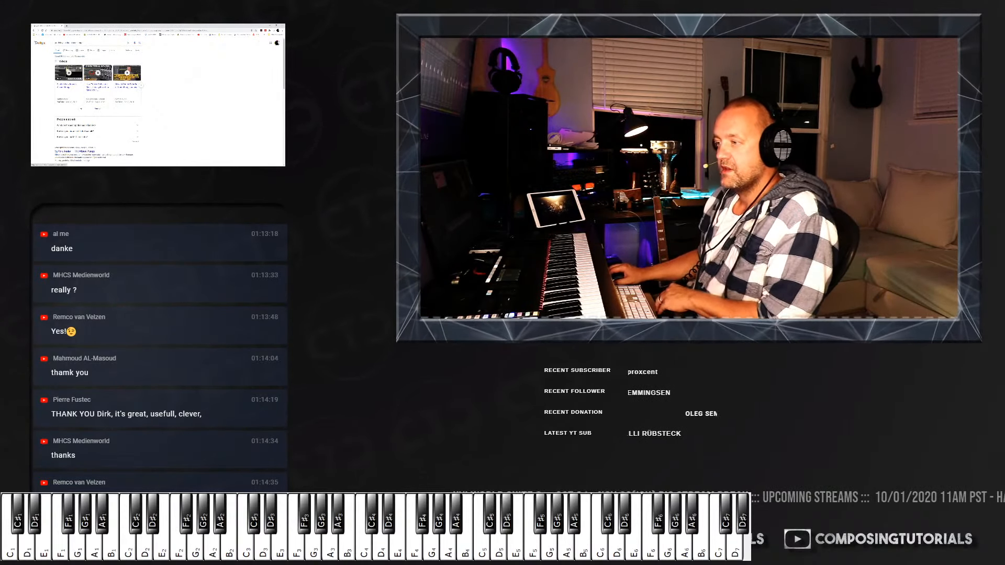
Step: Look through the Spitfire predelay search results, open one of the lower results and return to the list
scroll(185, 82, "down", 2)
scroll(176, 87, "down", 1)
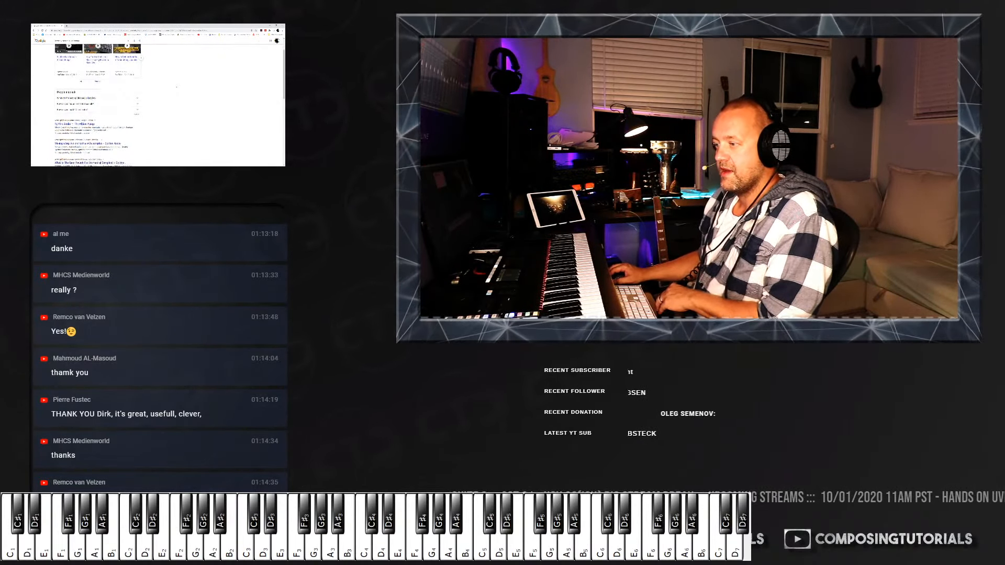
scroll(176, 87, "down", 1)
scroll(176, 86, "down", 1)
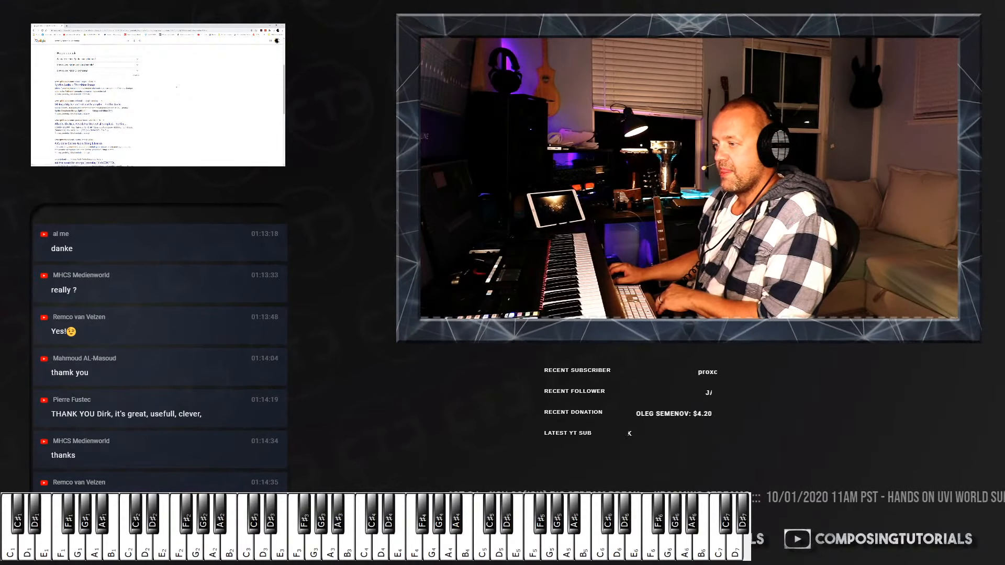
scroll(176, 86, "down", 1)
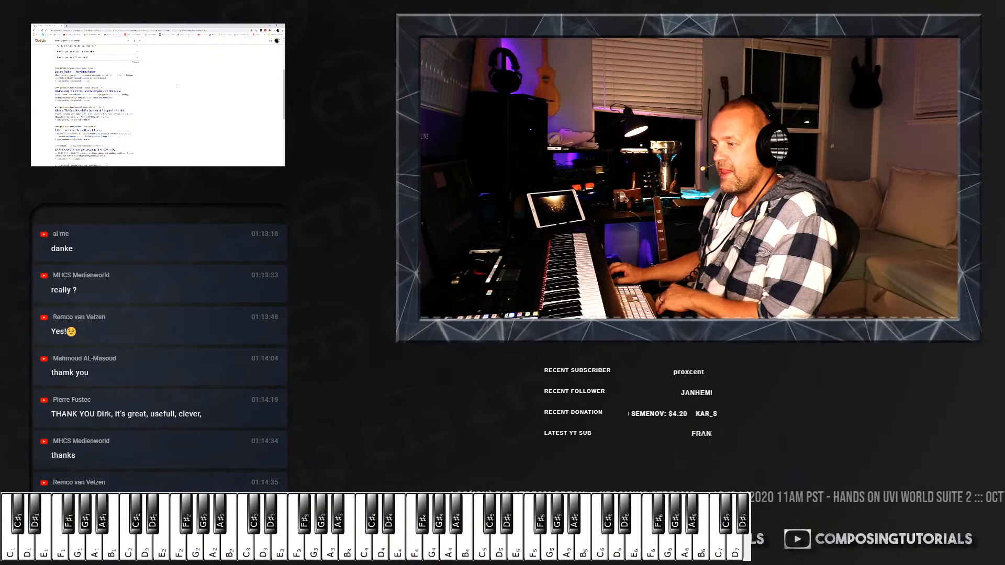
scroll(176, 86, "down", 1)
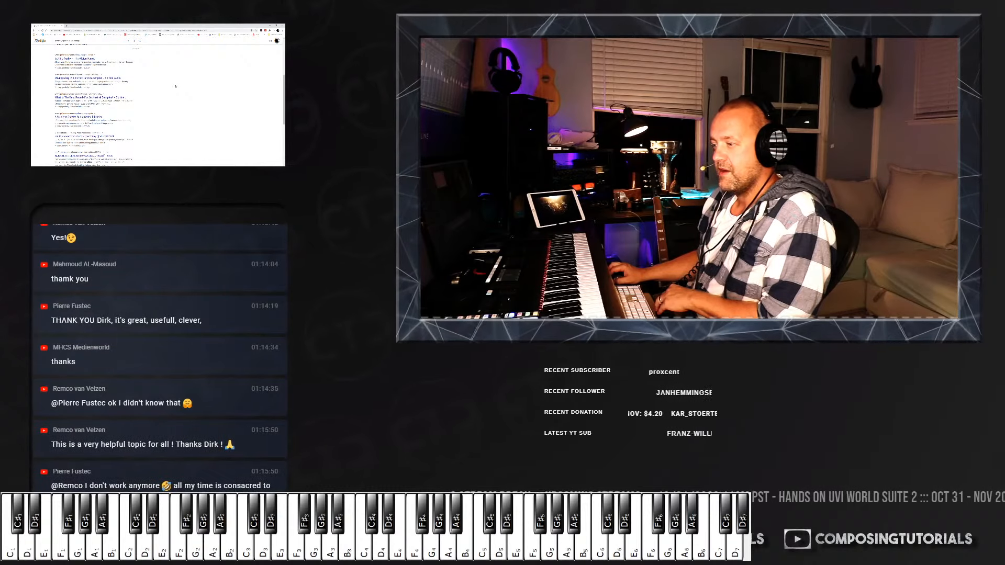
scroll(176, 86, "down", 1)
scroll(176, 86, "down", 2)
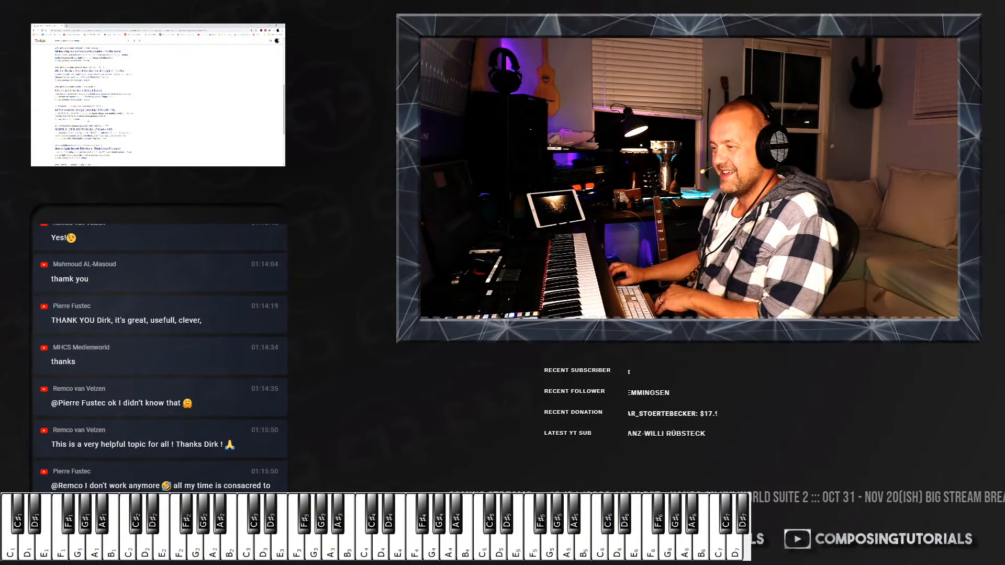
scroll(176, 86, "down", 1)
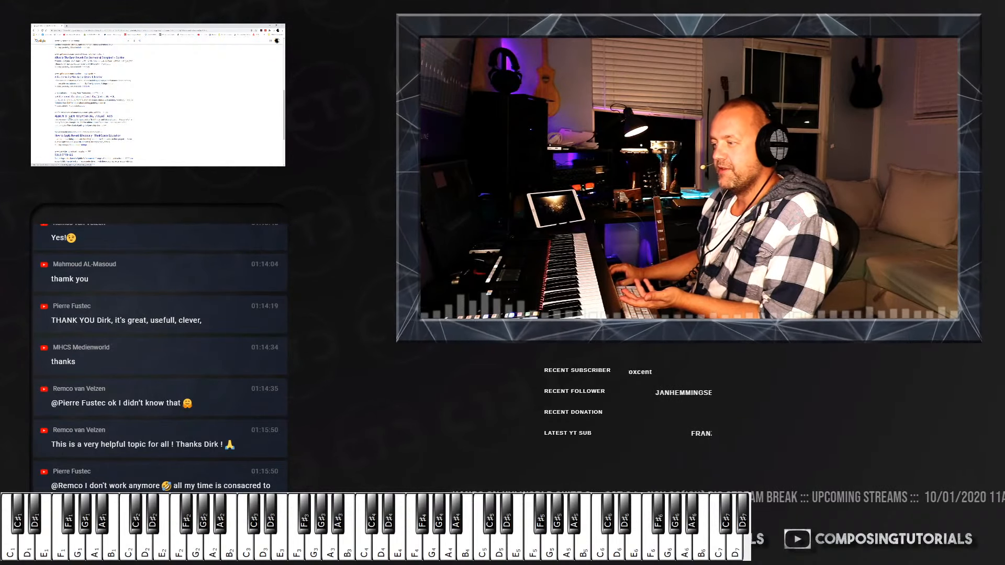
left_click(70, 117)
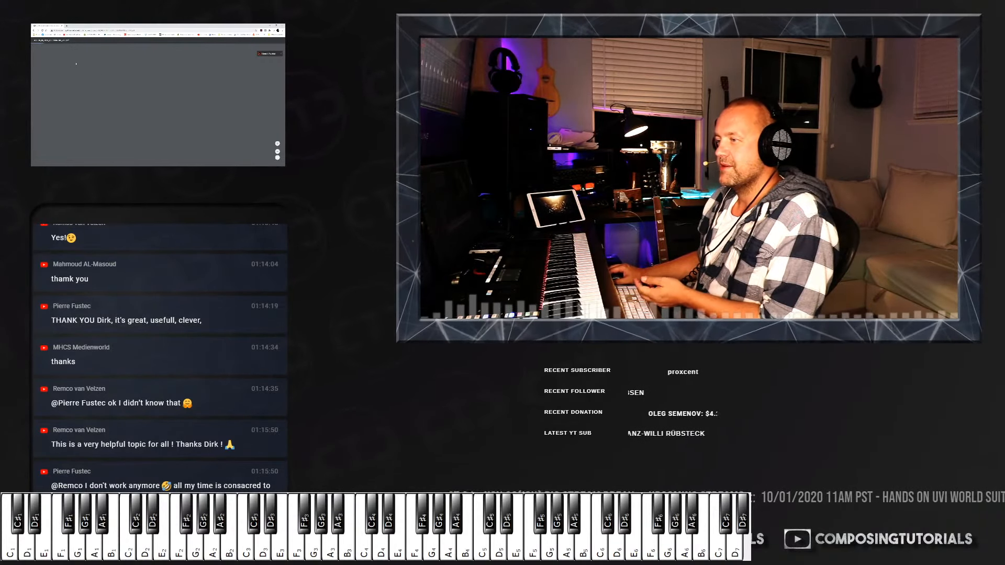
left_click(34, 31)
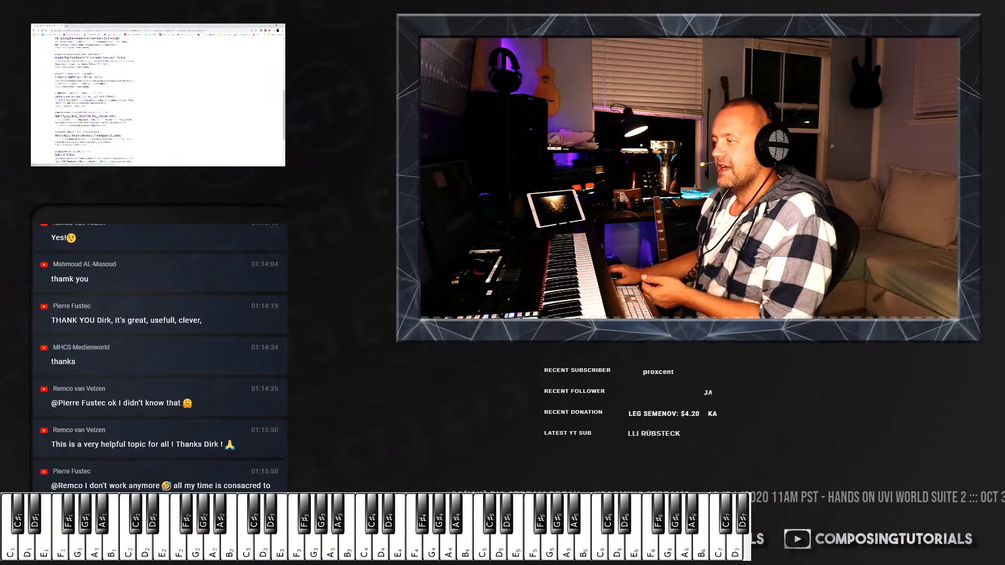
Step: Examine the rest of the search results for a predelay reference and go back to the Google start page
scroll(44, 41, "down", 3)
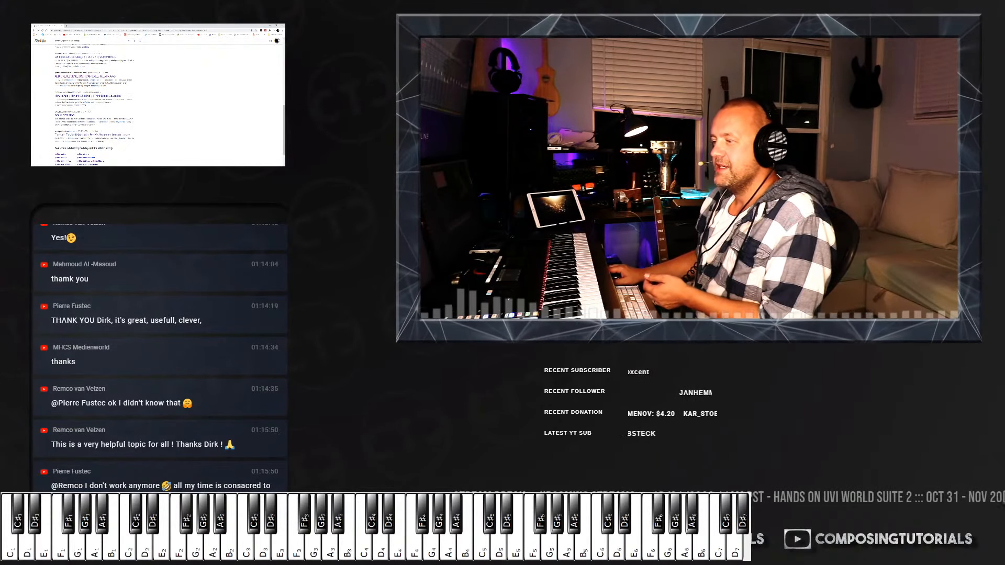
scroll(157, 95, "down", 3)
scroll(157, 94, "up", 10)
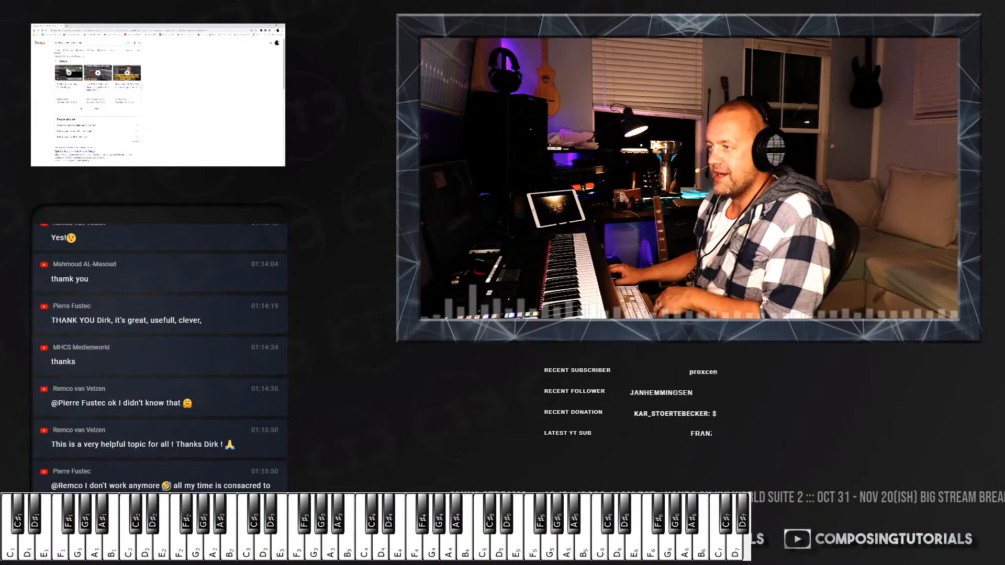
left_click(34, 31)
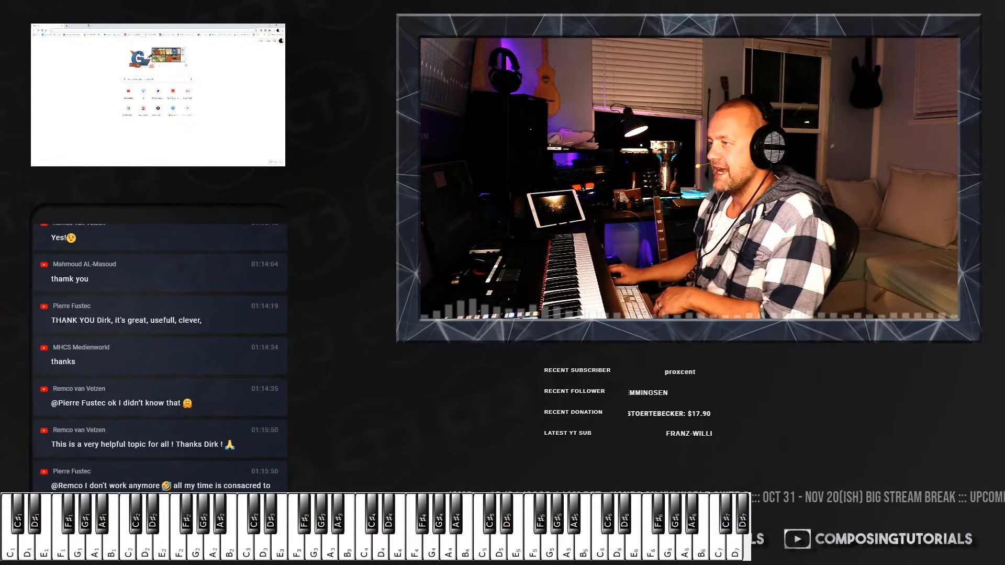
left_click(65, 26)
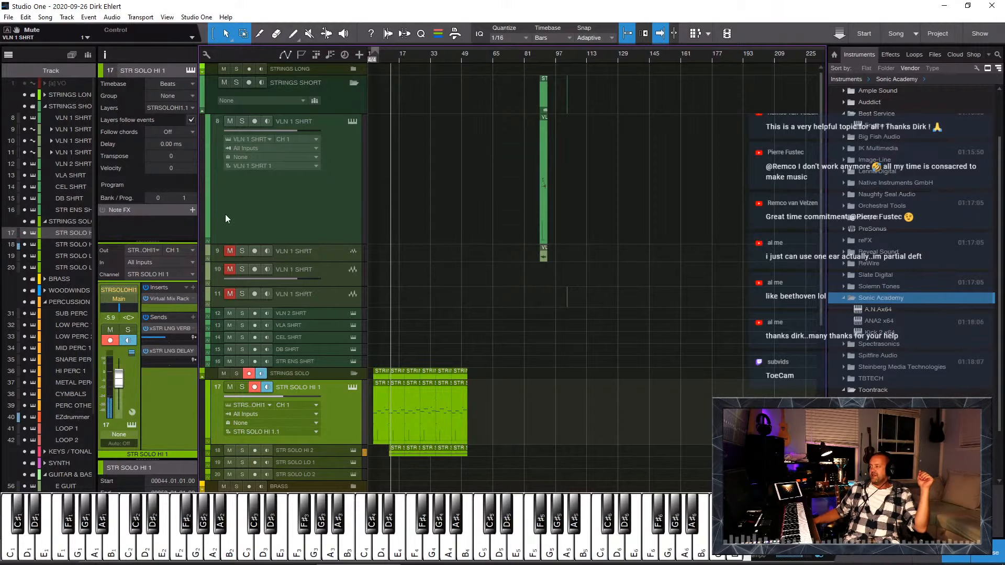
Step: Reduce the height of the VLN 1 SHRT instrument track and select the MASTER BUS folder in the track list
left_click_drag(296, 241, 291, 134)
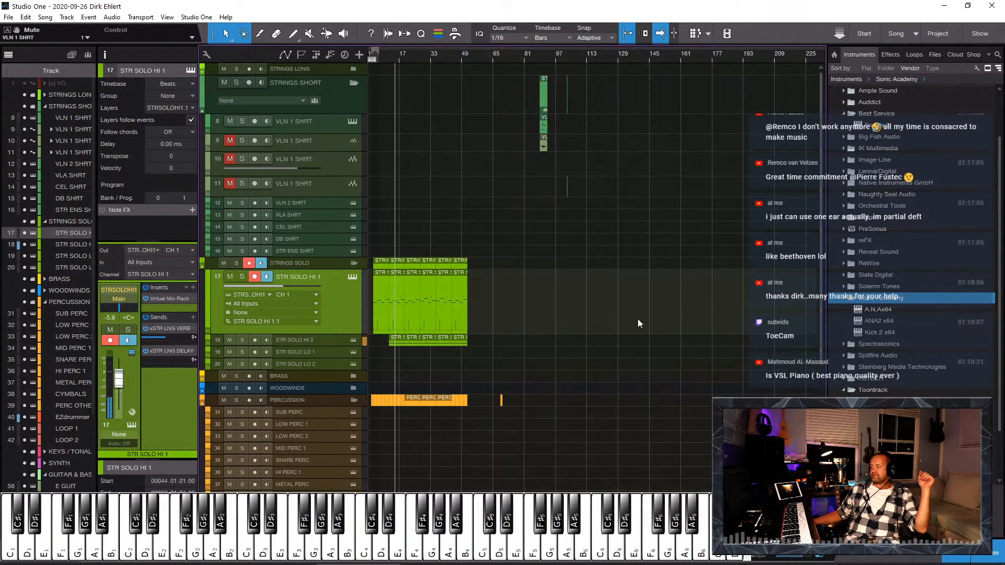
scroll(633, 309, "down", 3)
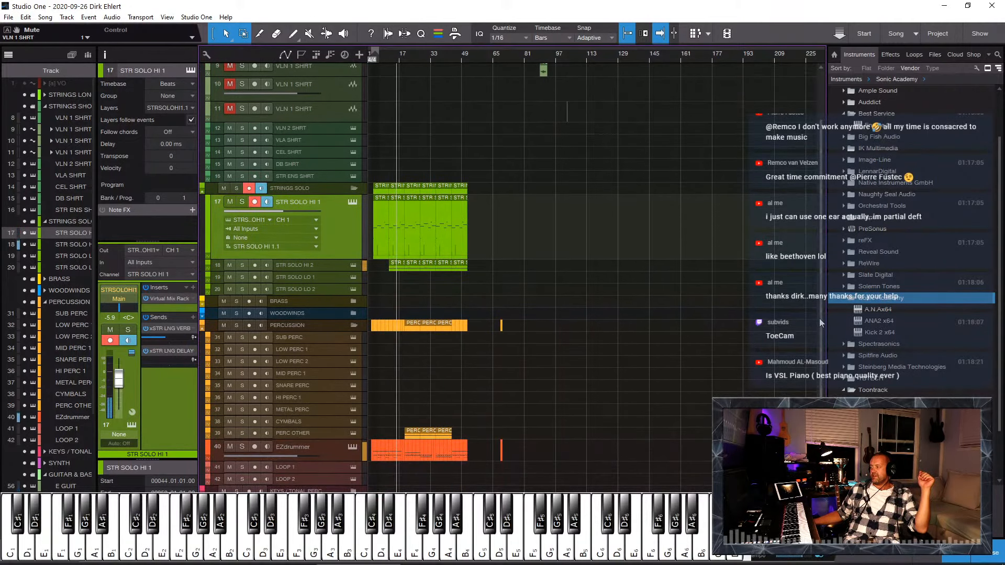
scroll(818, 318, "down", 7)
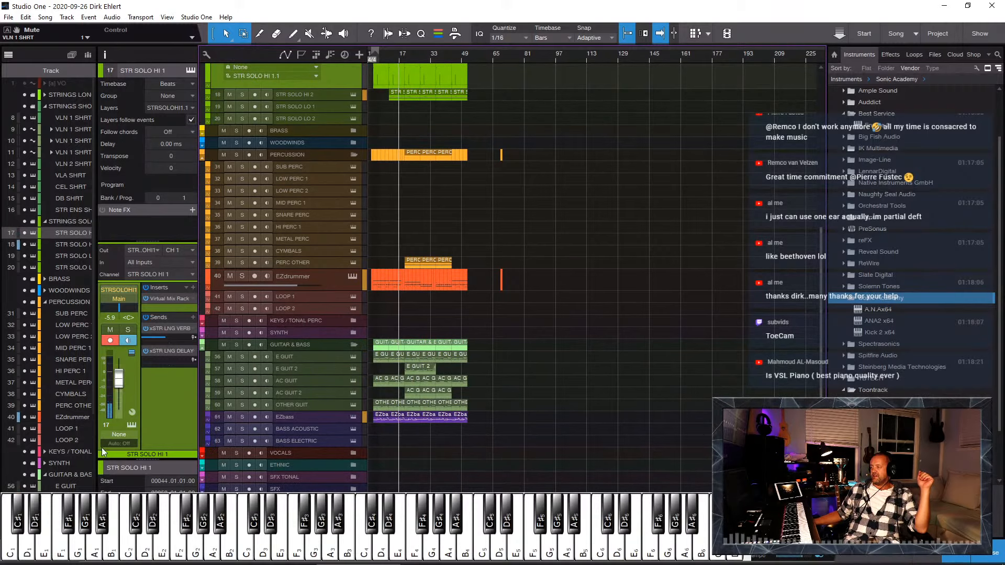
scroll(48, 445, "down", 1)
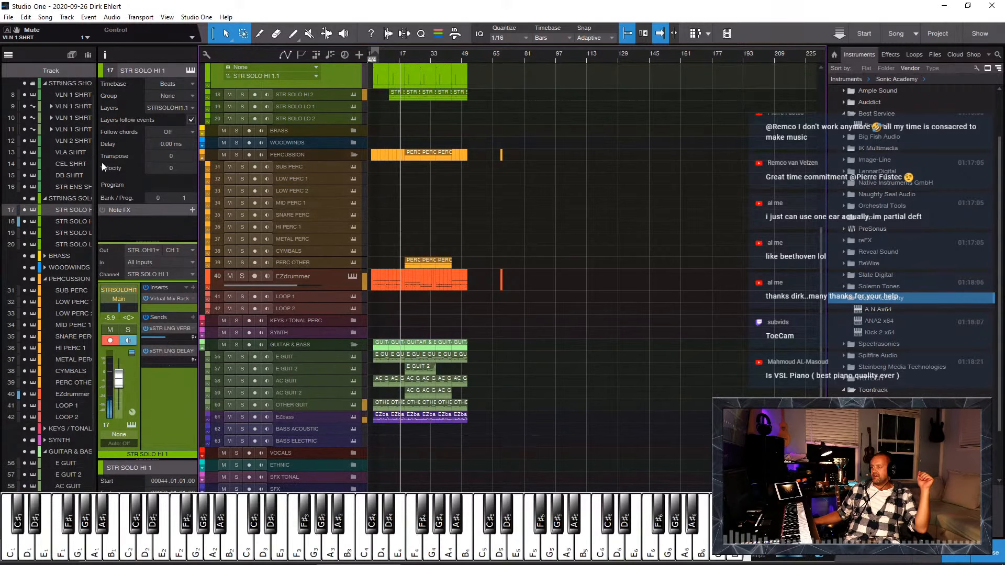
scroll(63, 262, "down", 5)
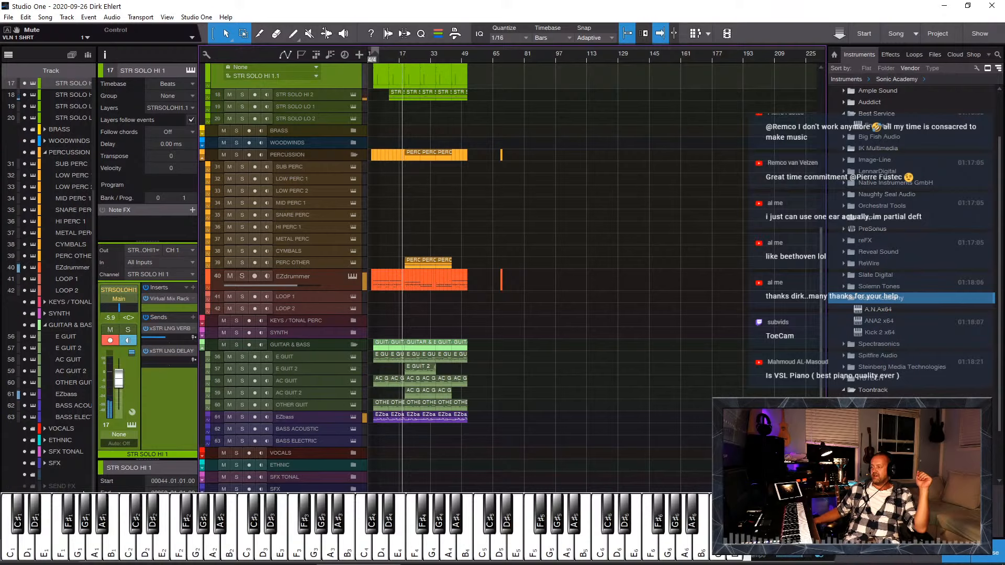
left_click(64, 498)
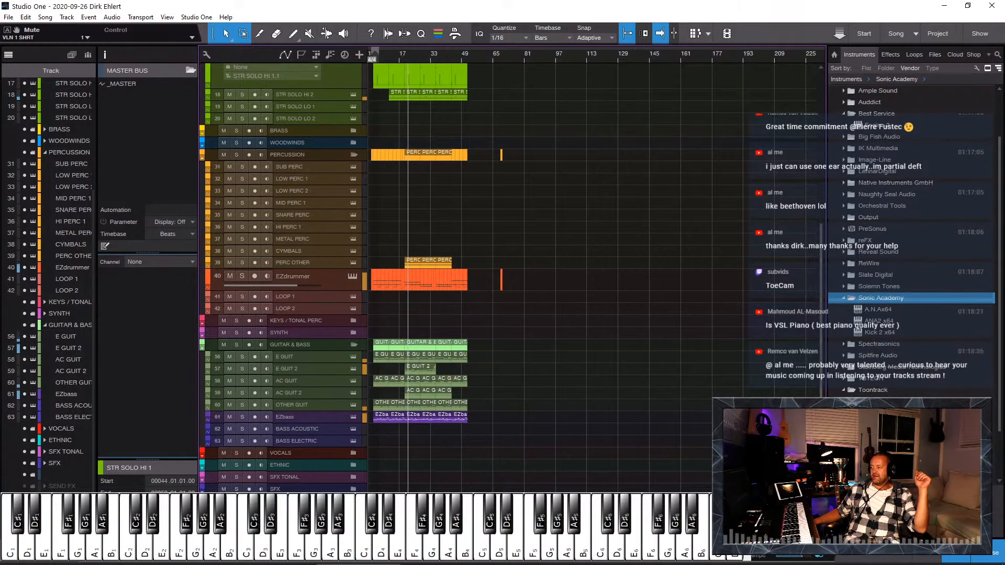
Step: Select the _MASTER track and adjust its volume during playback, finishing at +0.9 dB
scroll(282, 277, "down", 1)
key("Down")
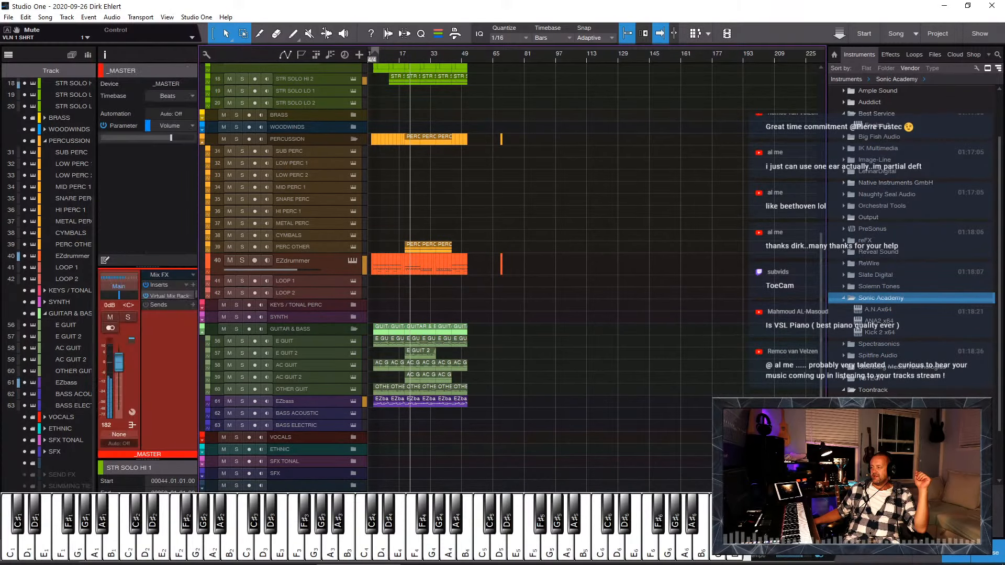
left_click_drag(120, 366, 120, 382)
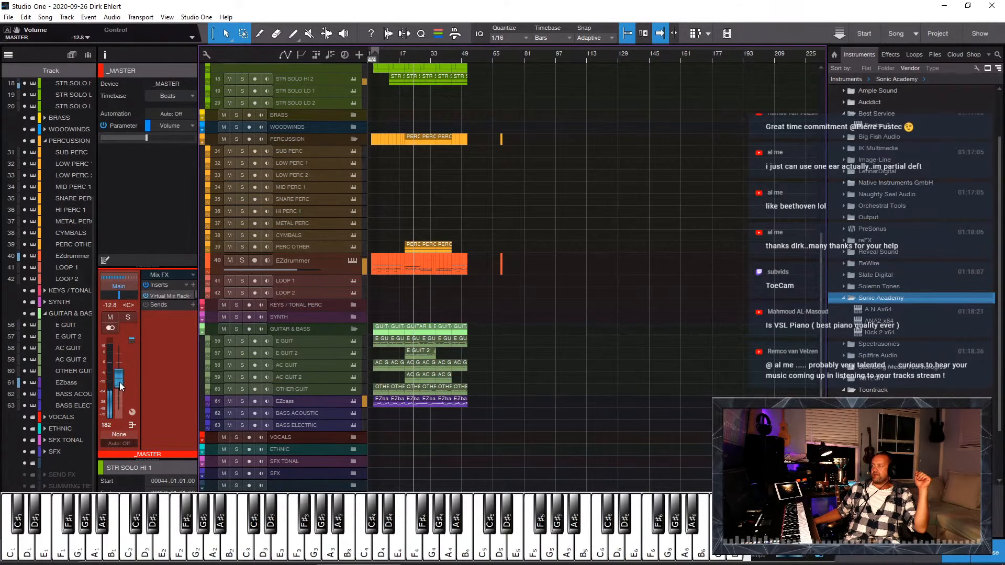
left_click_drag(119, 379, 112, 363)
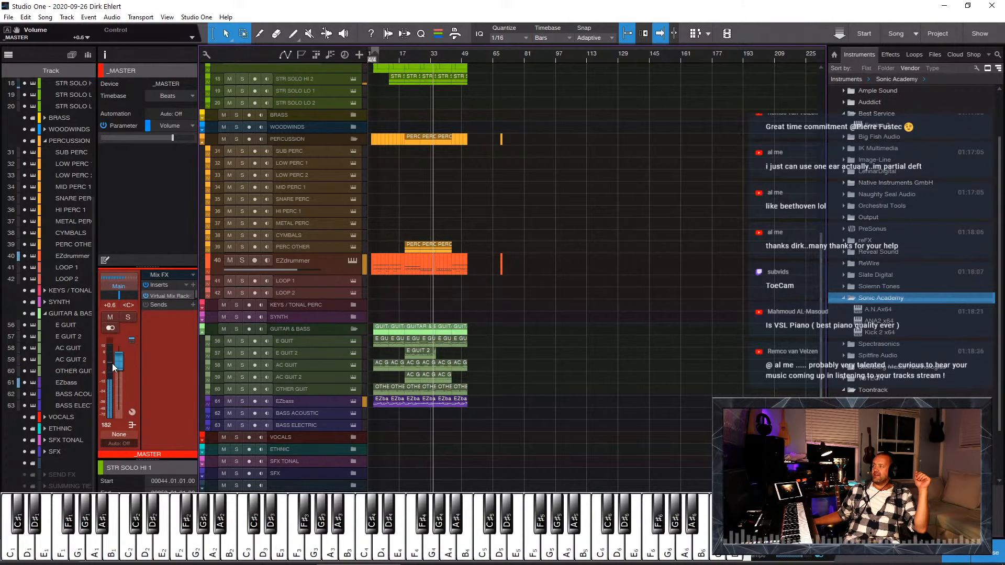
mouse_move(112, 363)
left_mouse_down()
mouse_move(117, 394)
mouse_move(121, 362)
left_mouse_up()
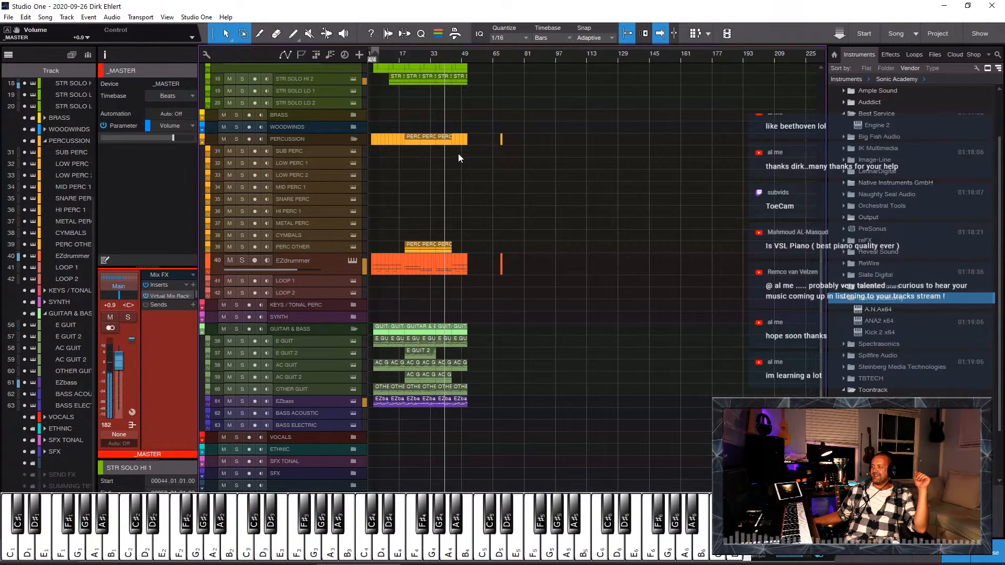
Step: Route the outputs of the STR SOLO HI 2 and STR SOLO HI 1 tracks to the ++STR LNG++ bus instead of Main
key("Down")
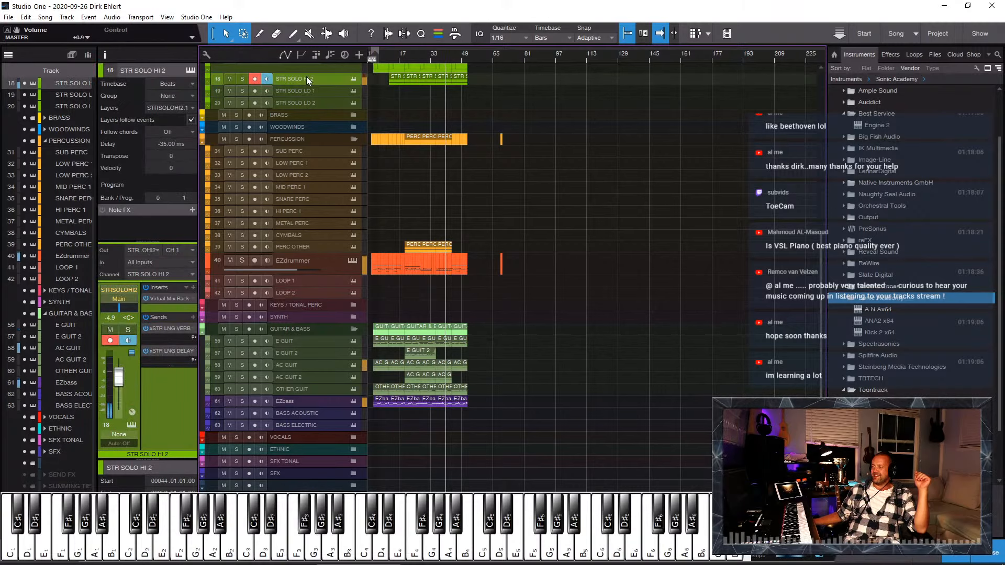
left_click(130, 301)
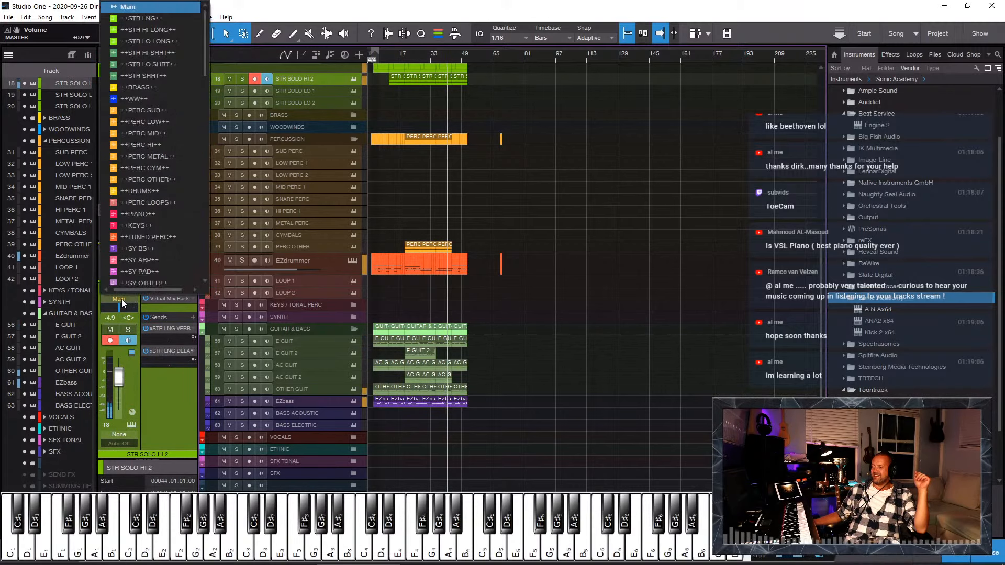
left_click(190, 25)
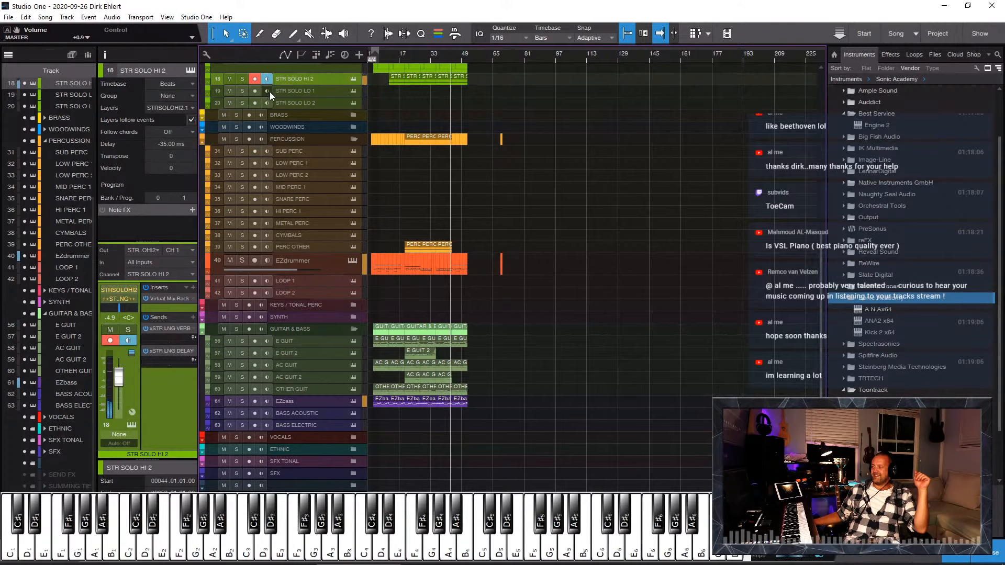
left_click(286, 95)
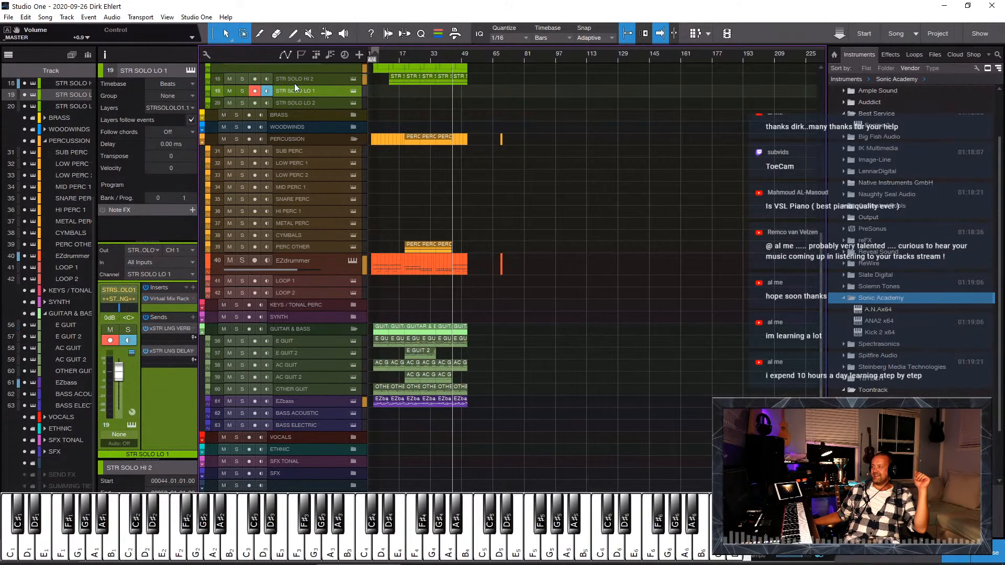
scroll(313, 89, "up", 1)
left_click(336, 85)
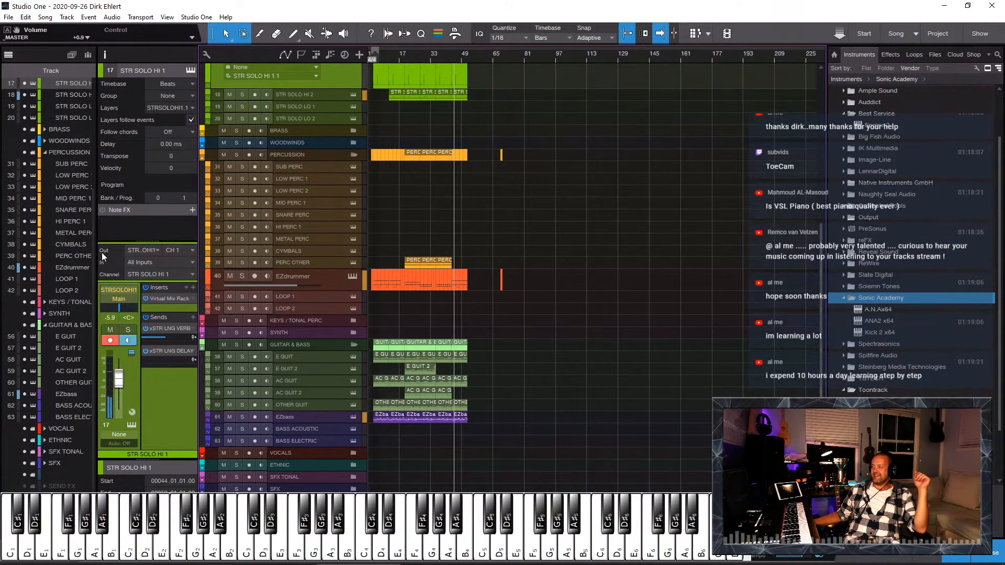
left_click(140, 250)
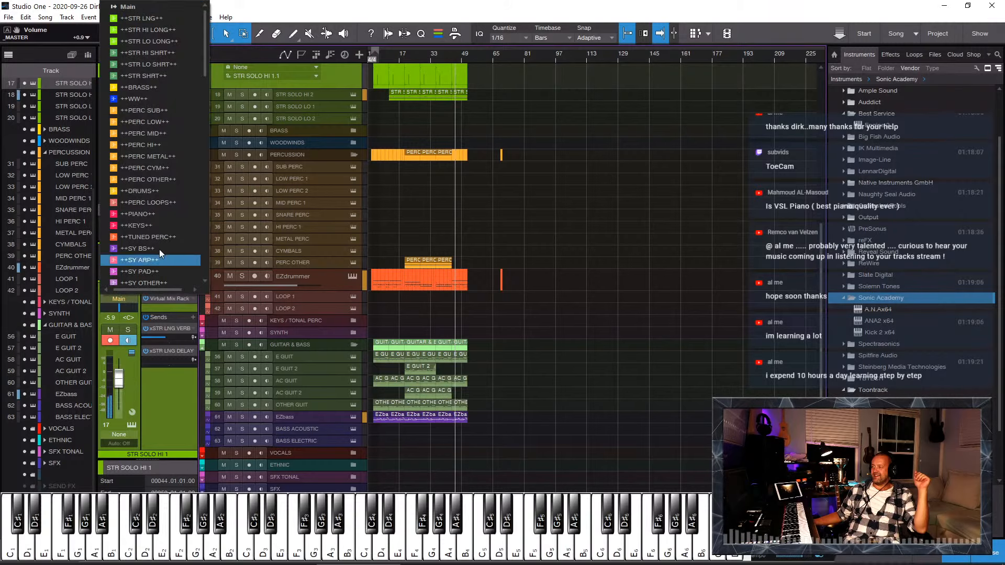
left_click(174, 19)
scroll(417, 290, "down", 1)
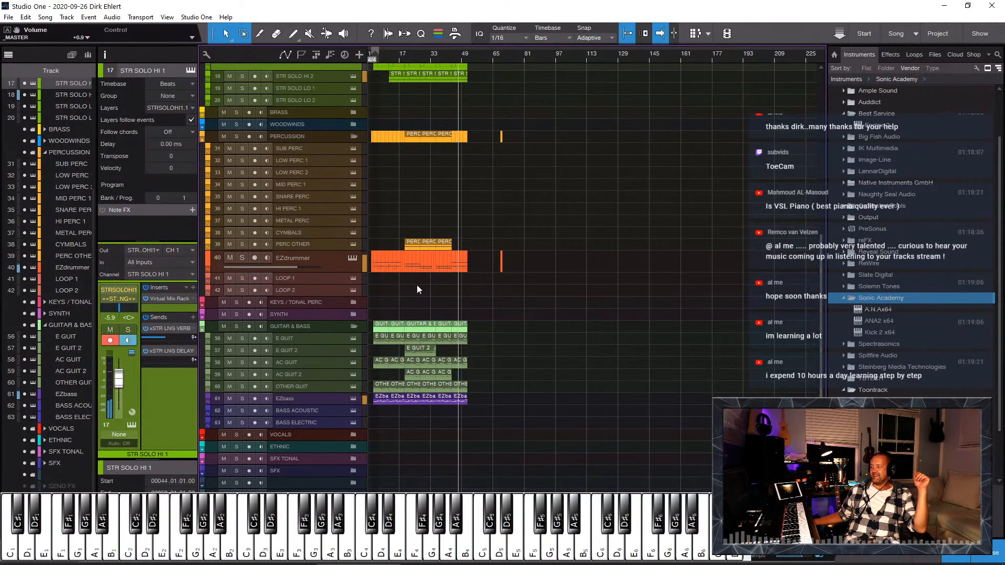
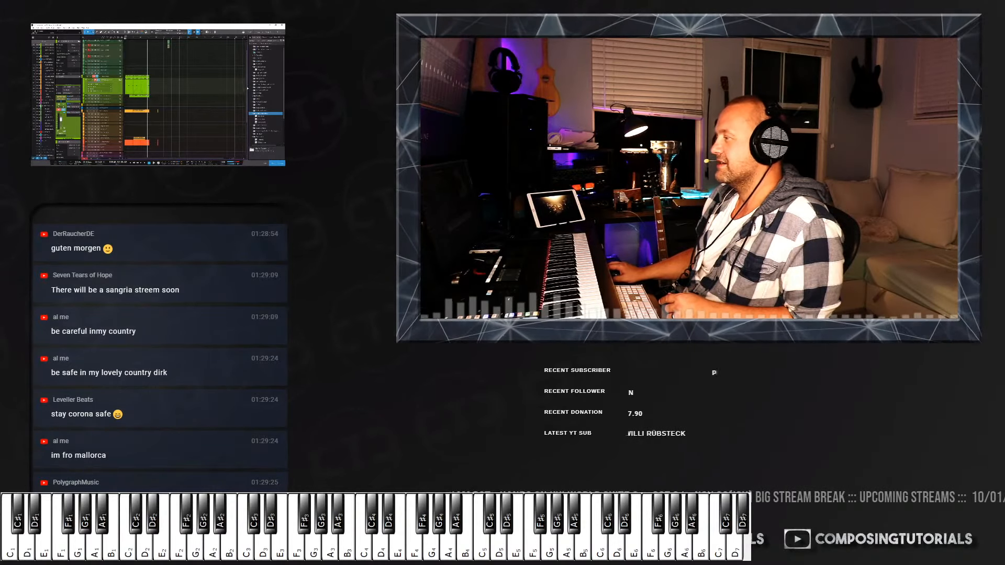
Step: Reduce the height of the enlarged STR SOLO HI 1 track in the arrangement
left_click_drag(247, 89, 244, 68)
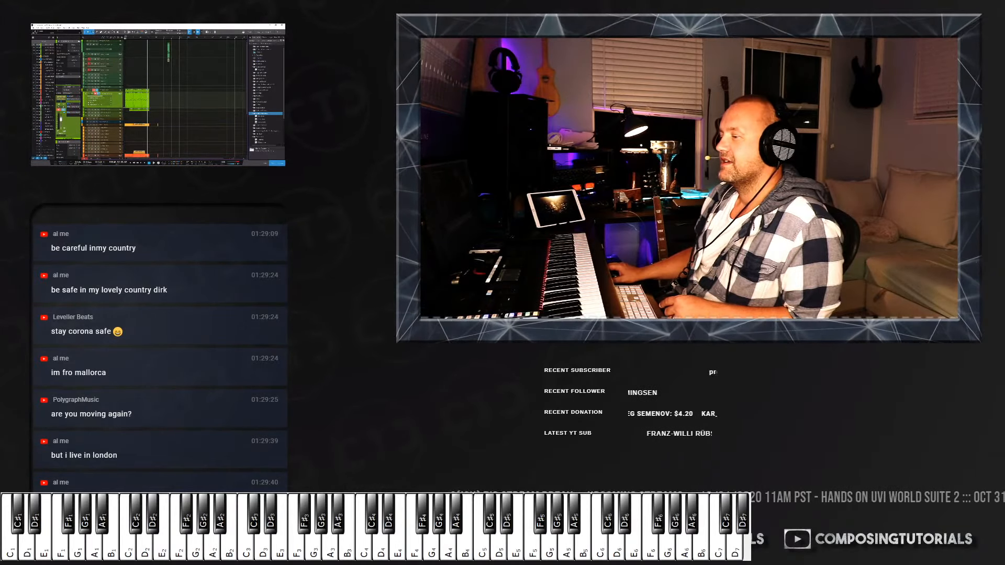
left_click_drag(121, 108, 120, 94)
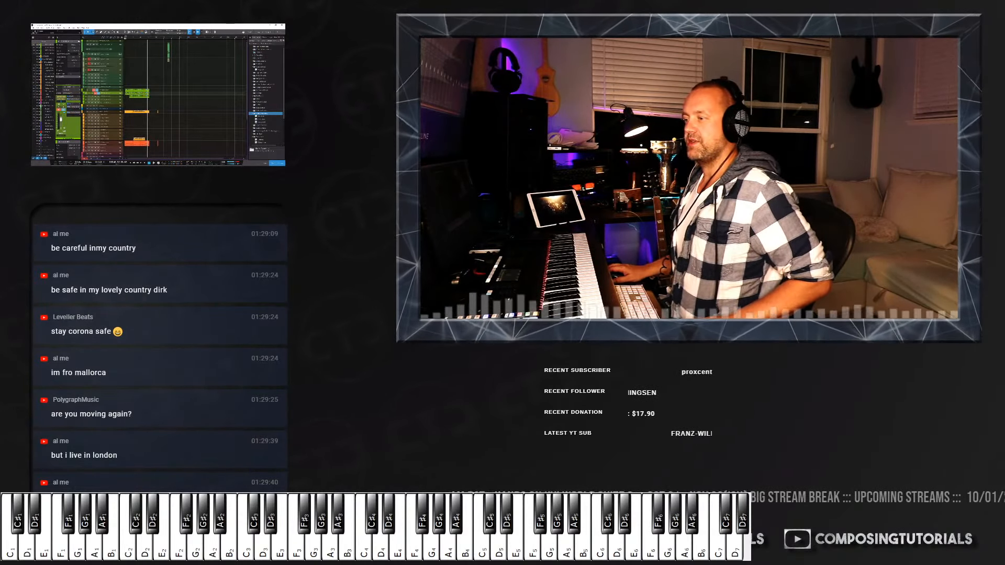
scroll(163, 105, "down", 3)
left_click(118, 49)
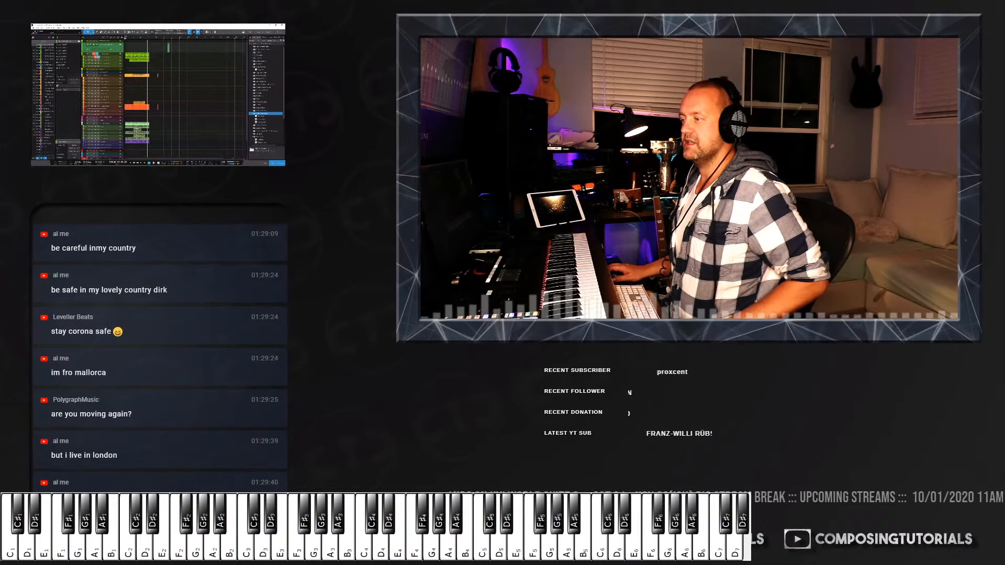
scroll(162, 105, "down", 2)
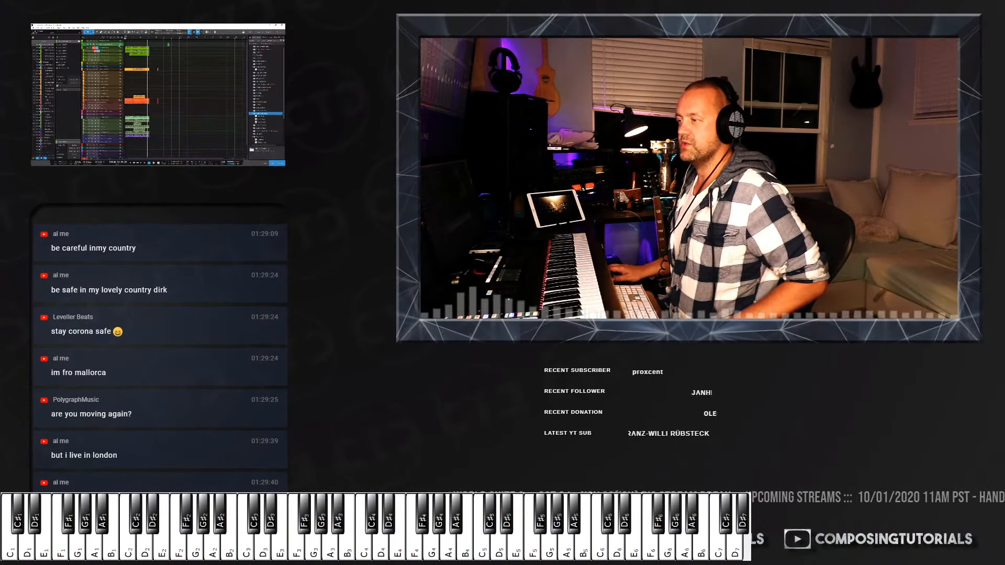
scroll(162, 105, "down", 1)
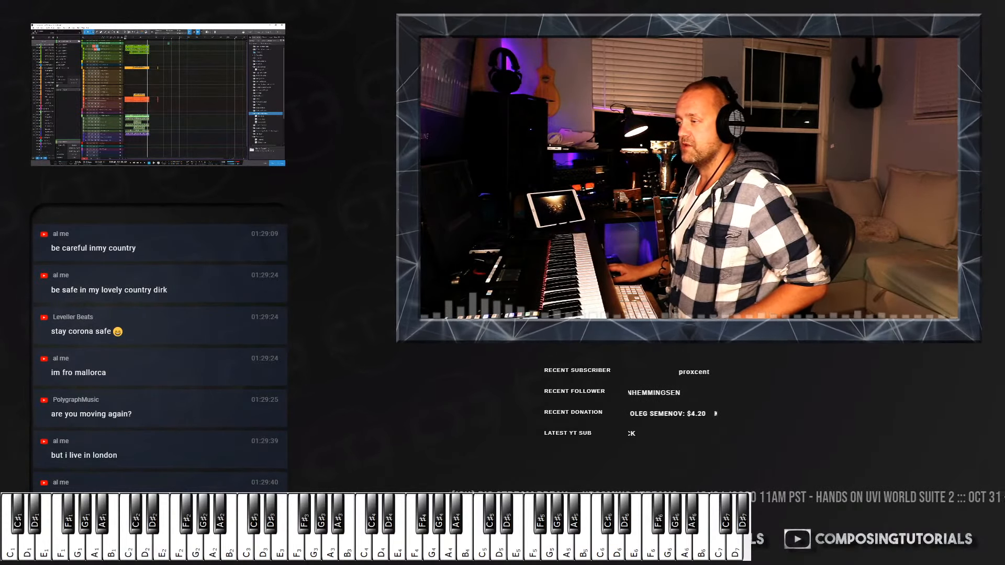
scroll(162, 105, "down", 1)
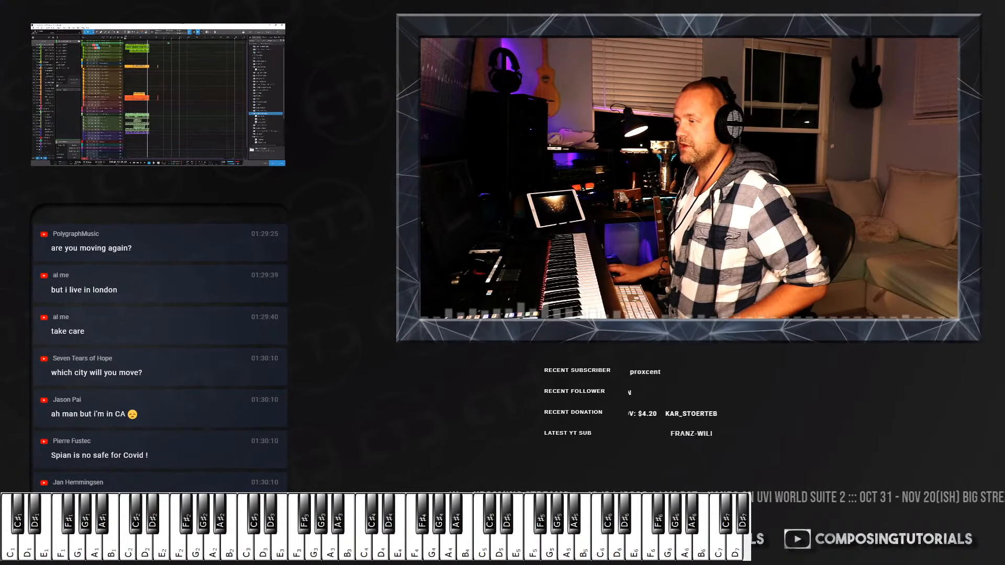
scroll(112, 63, "down", 3)
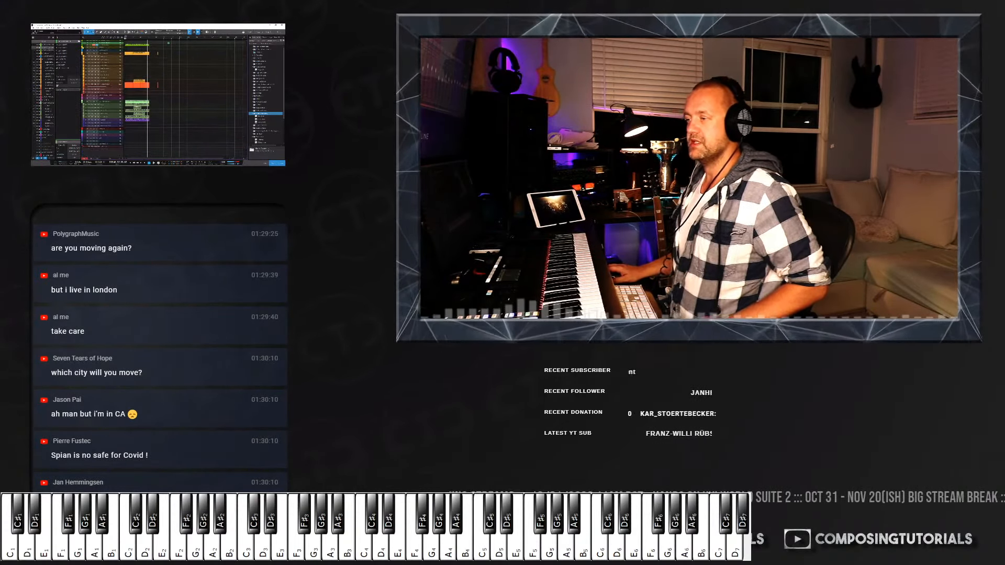